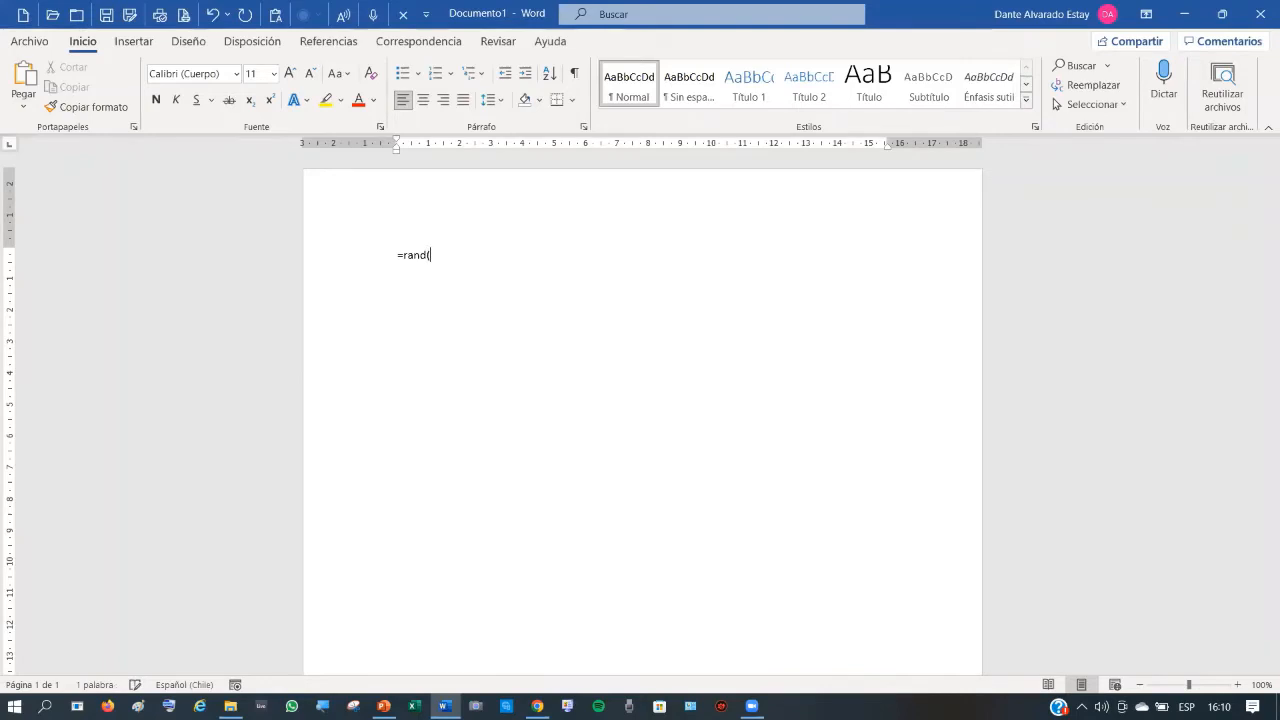
- Complete the sample-text formula as =rand(5,3) on the first line
text(,3))
- Expand =rand(5,3) into five three-sentence paragraphs and select the generated text
key(Return)
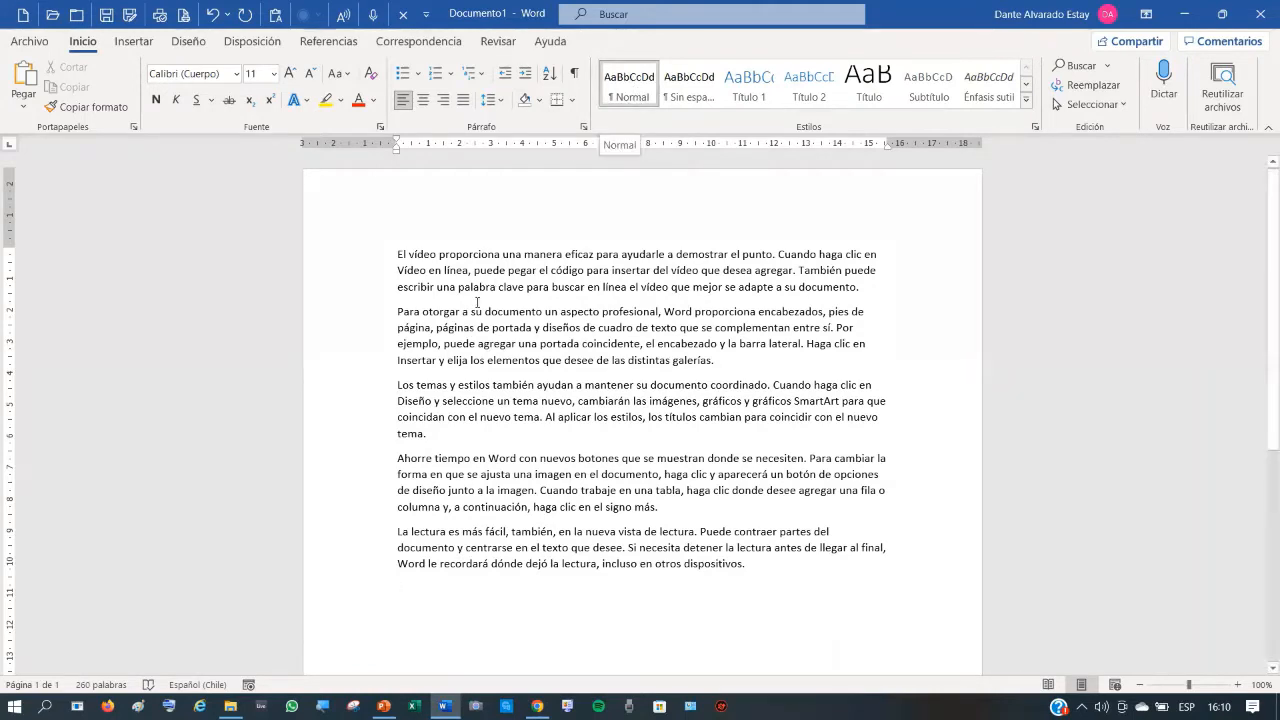
triple_click(354, 276)
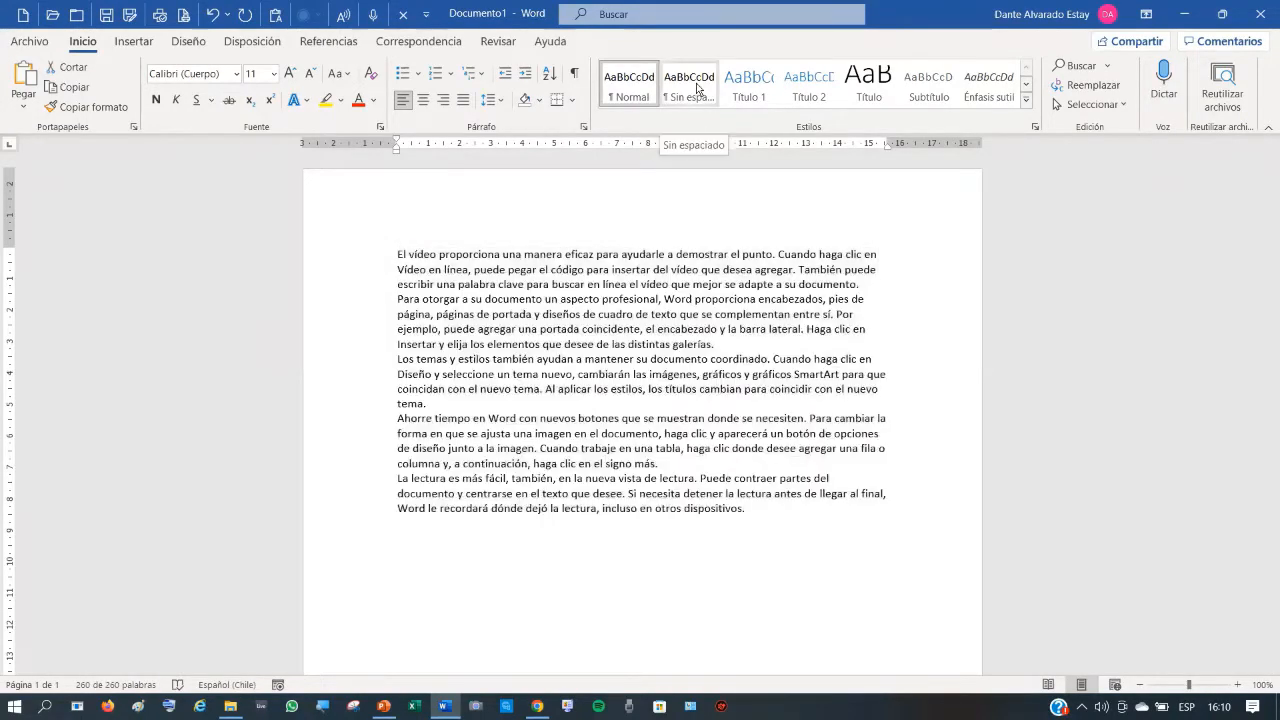
- Apply the Sin espaciado style to the sample text to remove paragraph spacing
click(697, 88)
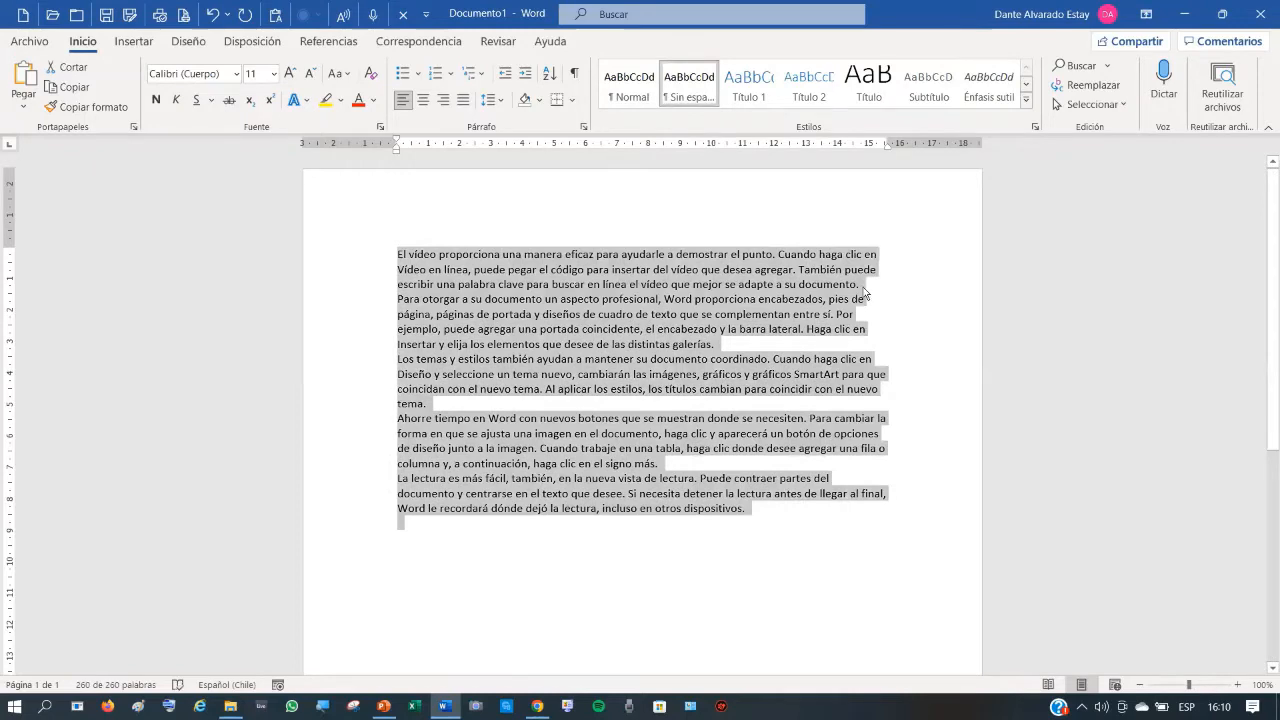
click(884, 324)
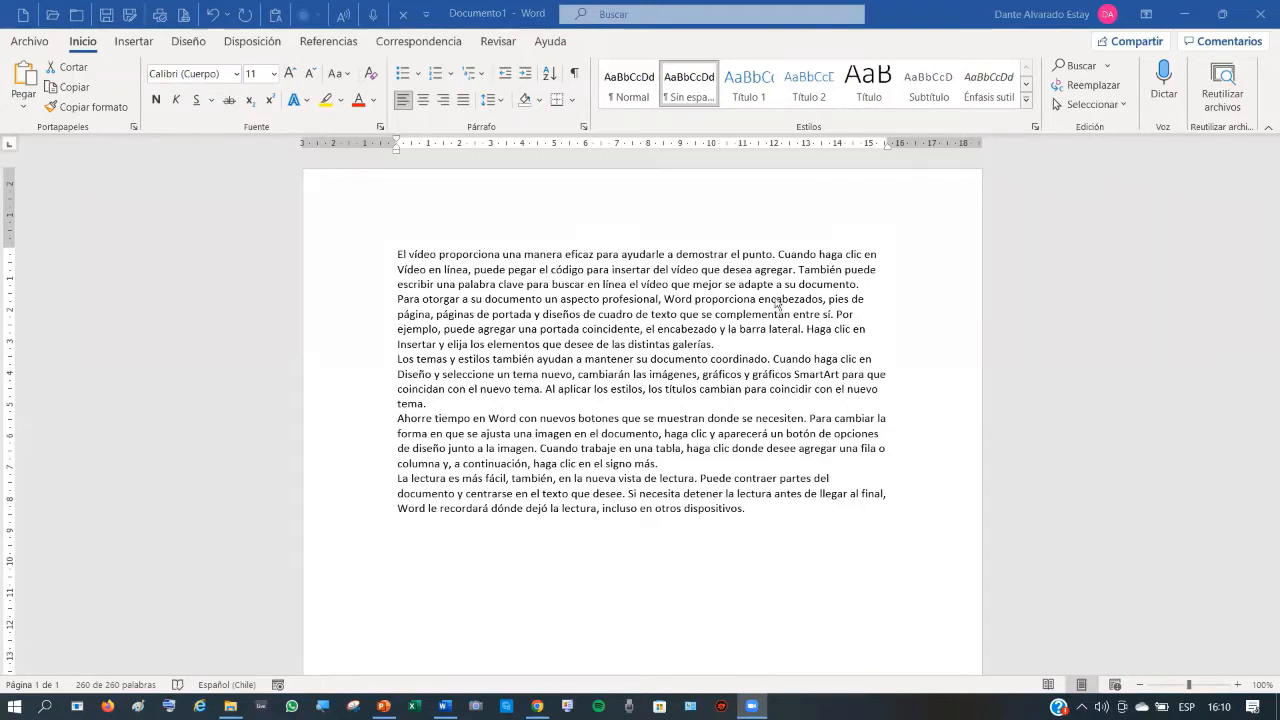
key(ctrl+e)
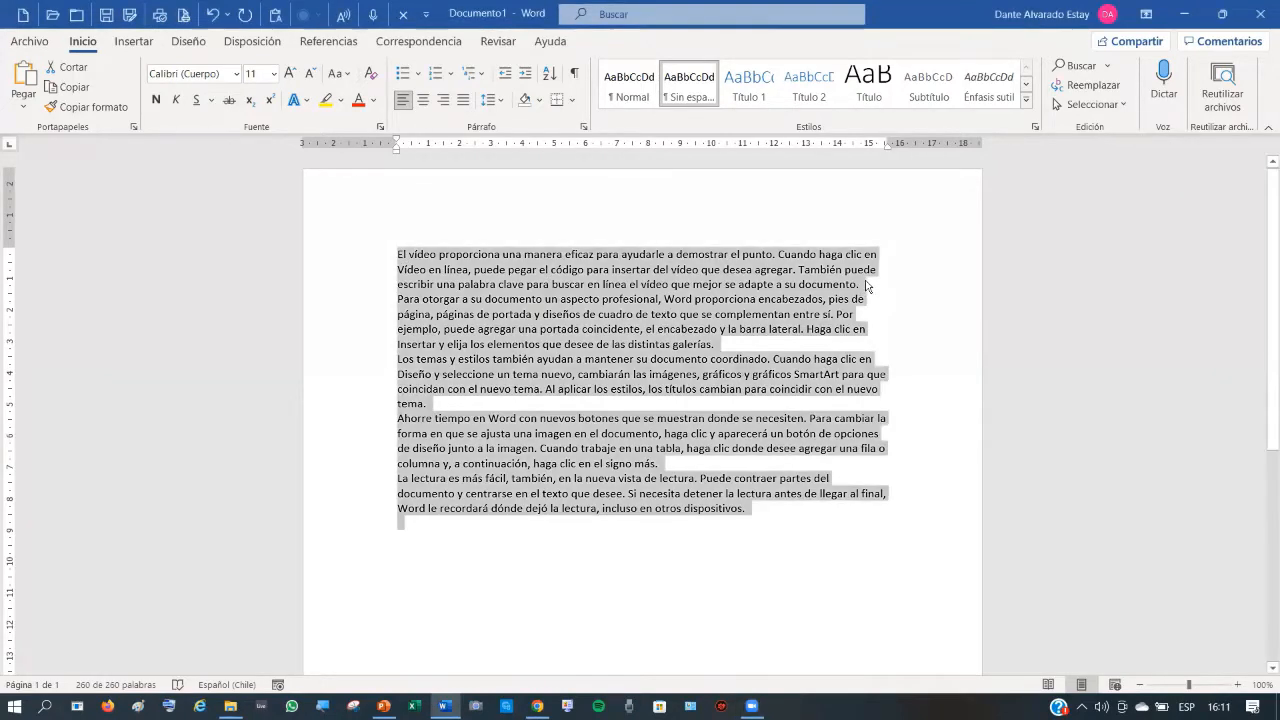
click(876, 306)
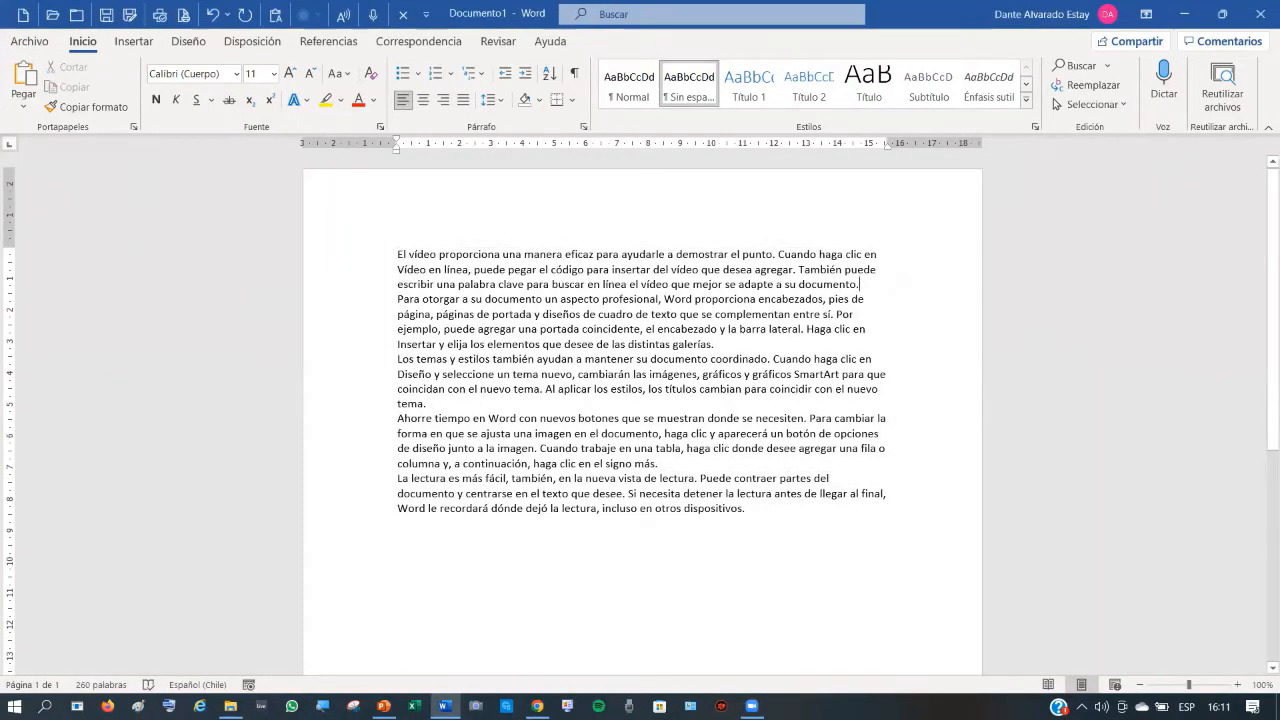
- Insert an empty line after each of the first four paragraphs
key(Return)
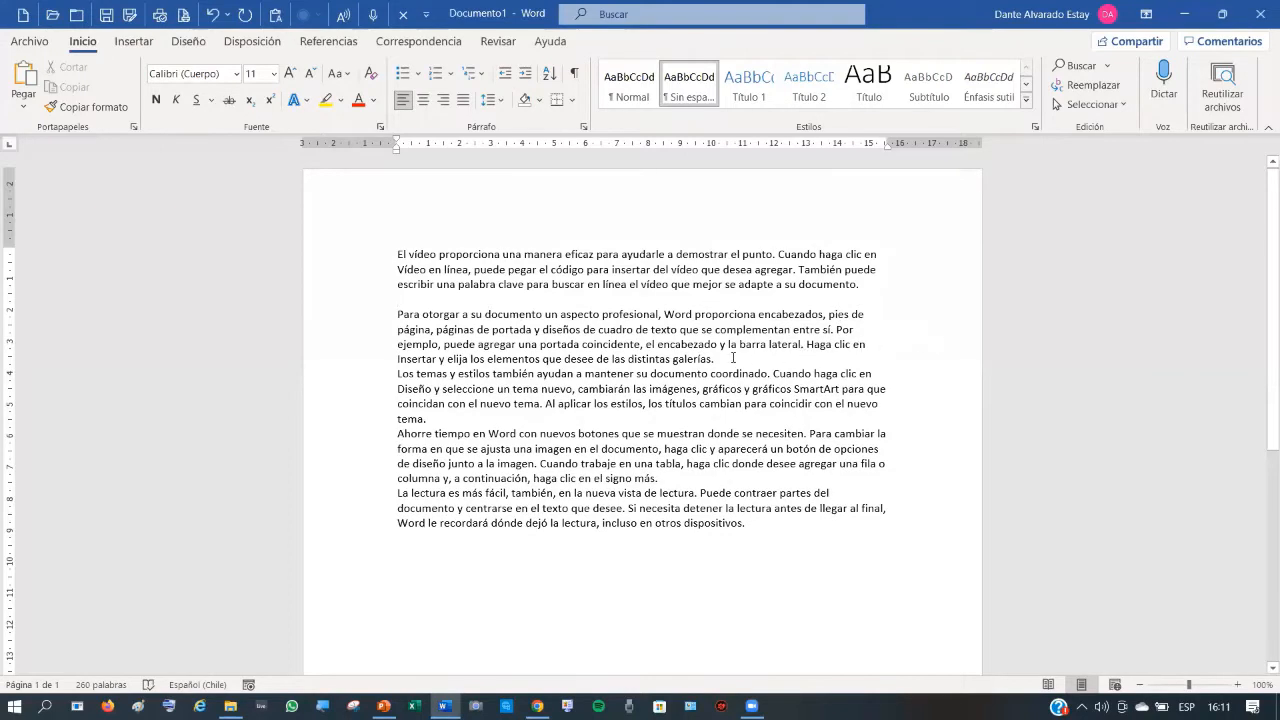
click(757, 358)
key(Return)
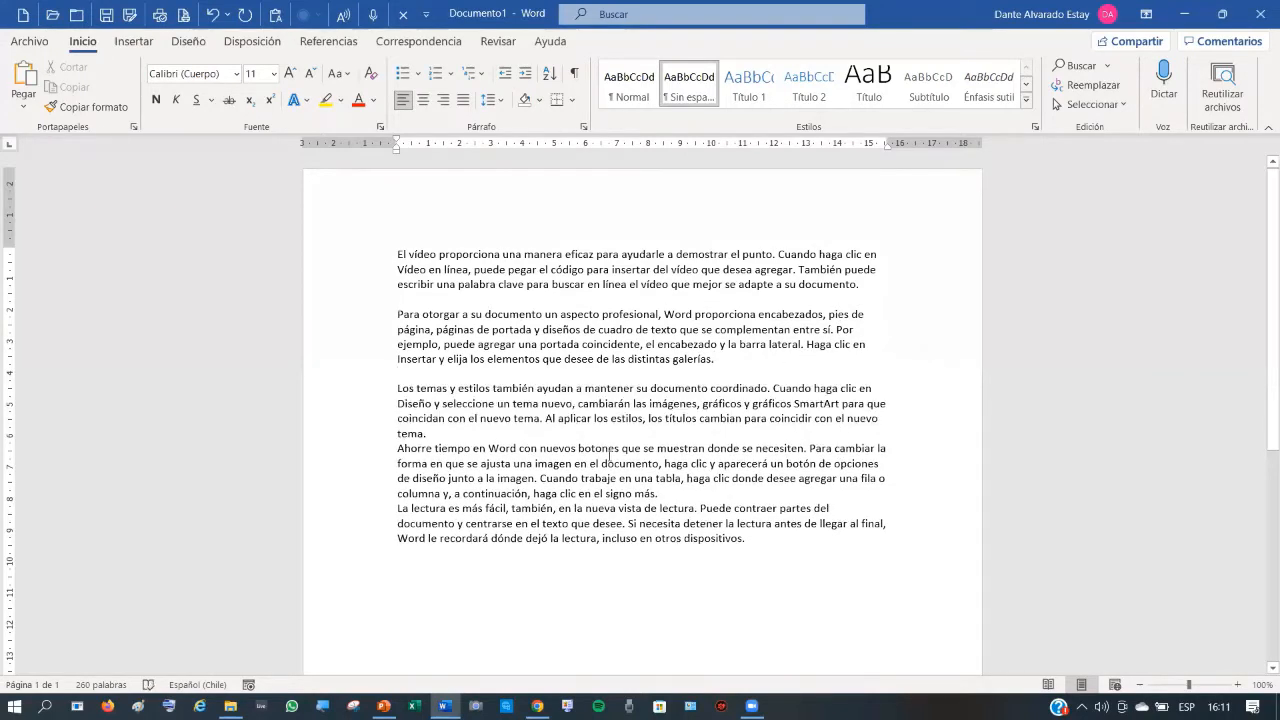
click(477, 432)
key(Return)
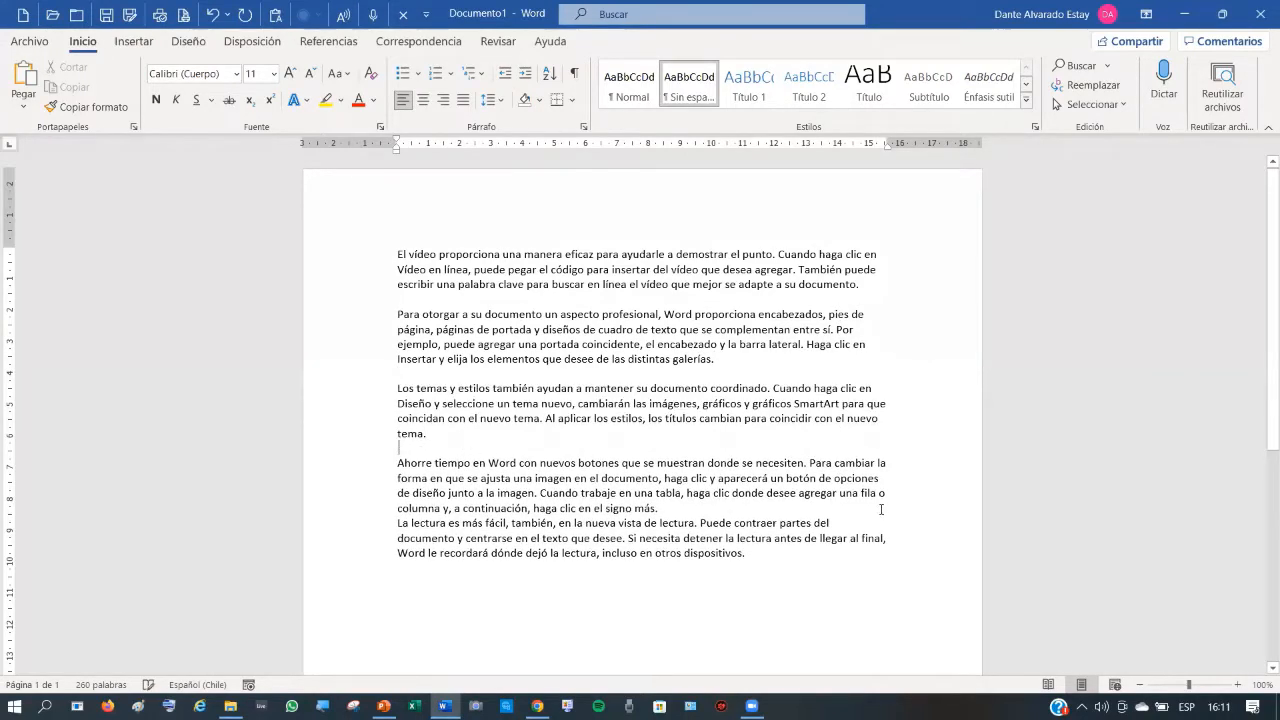
click(676, 513)
key(Return)
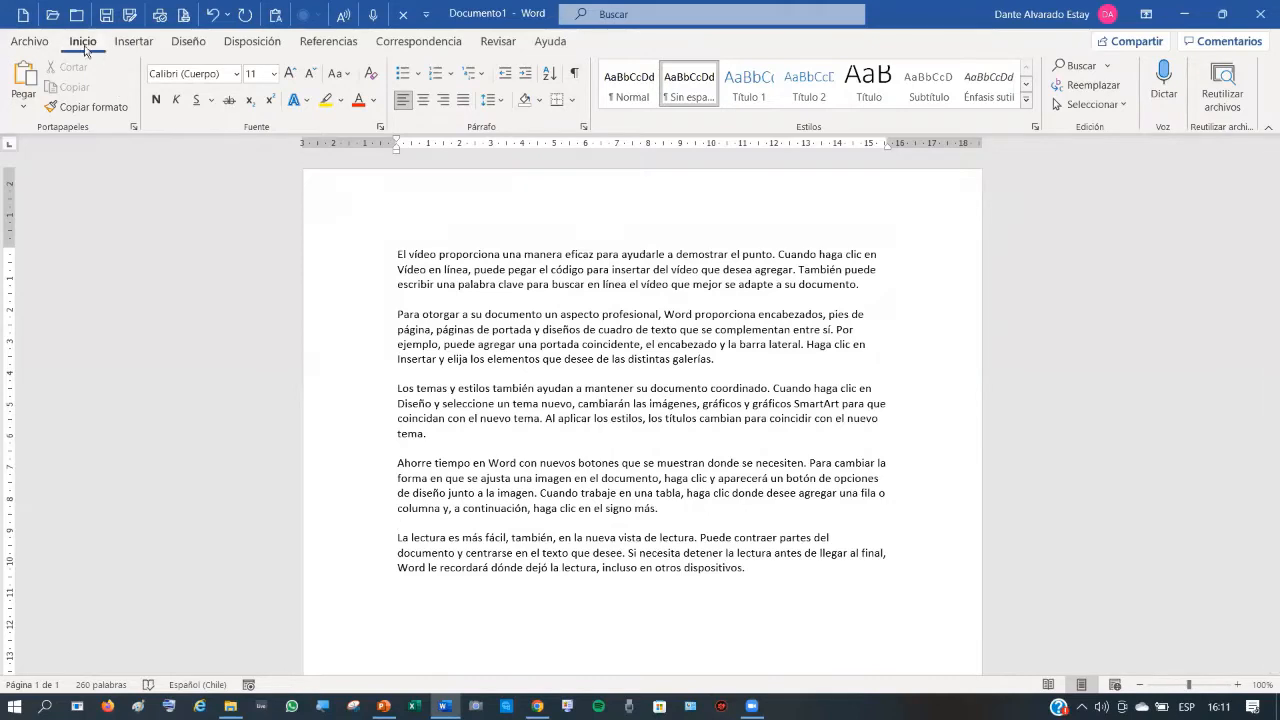
- Turn on formatting marks and add many empty paragraphs after the text, reaching page two
click(576, 76)
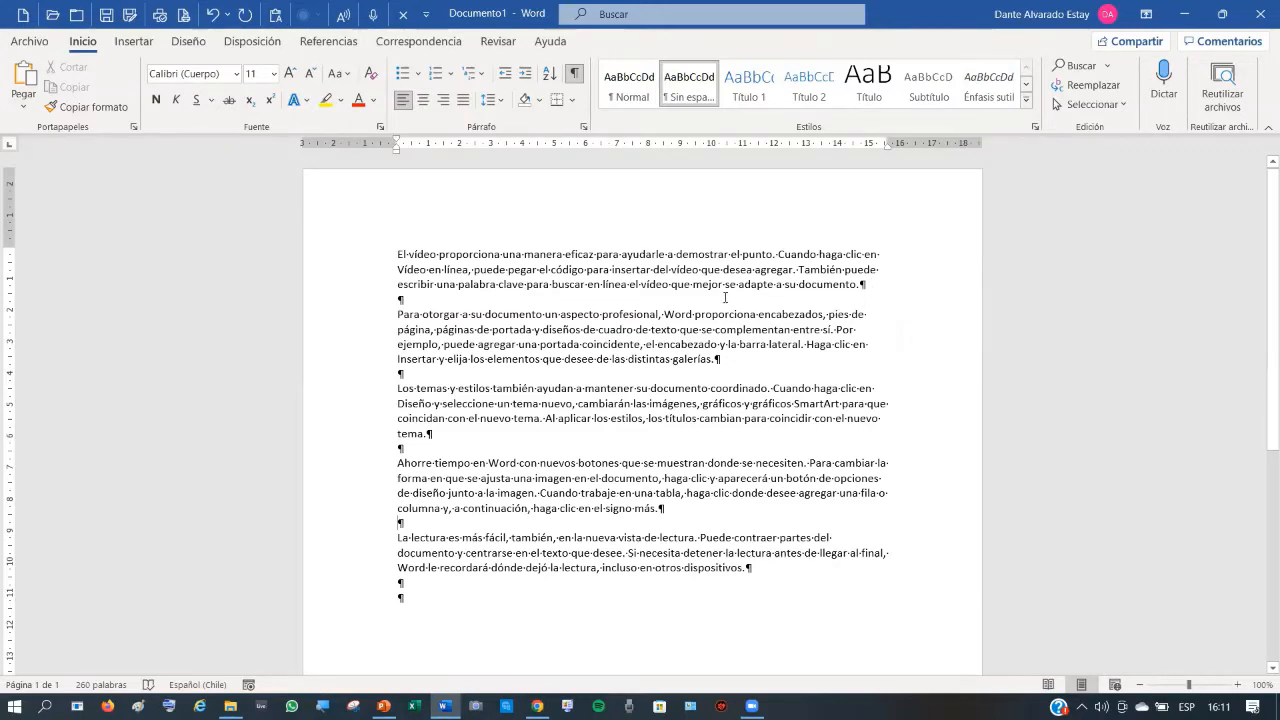
scroll(469, 471, down, 3)
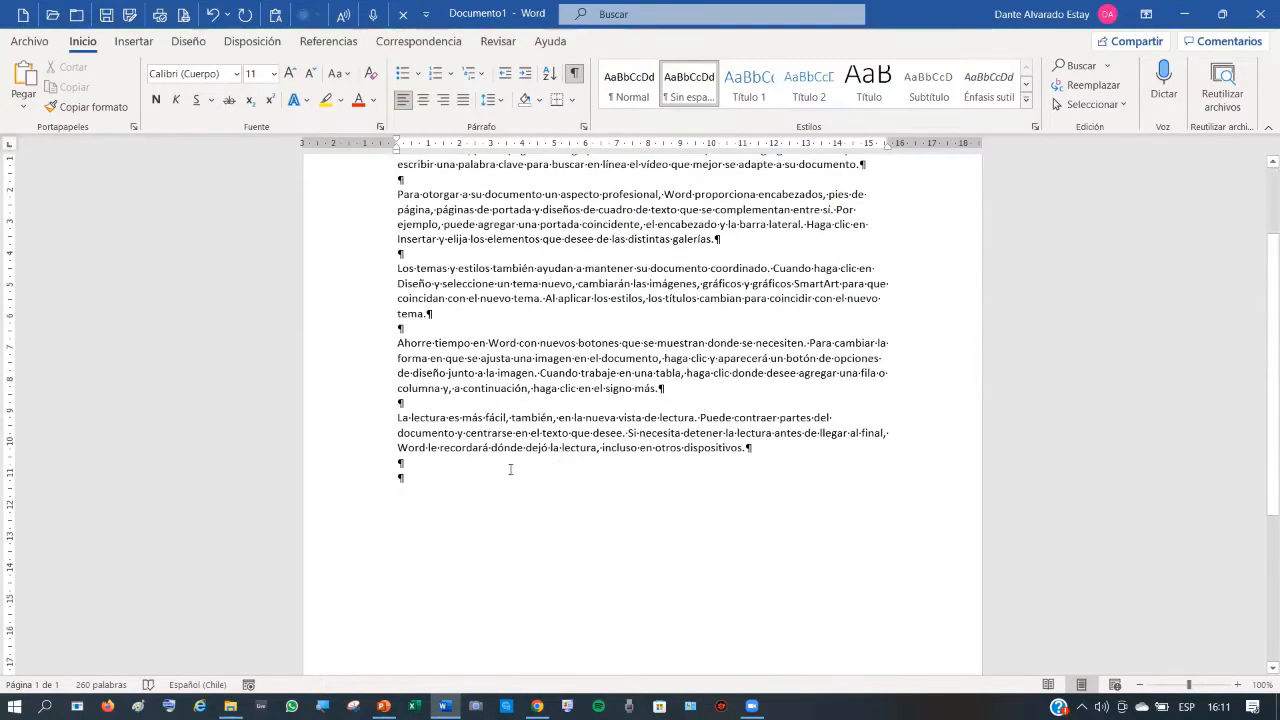
click(411, 476)
key(Return)
key(Return)
key(Return)
key(Return)
key(Return)
key(Return)
key(Return)
key(Return)
key(Return)
key(Return)
key(Return)
key(Return)
key(Return)
key(Return)
key(Return)
key(Return)
key(Return)
key(Return)
key(Return)
key(Return)
key(Return)
key(Return)
key(Return)
key(Return)
key(Return)
key(Return)
key(Return)
key(Return)
key(Return)
key(Return)
key(Return)
key(Return)
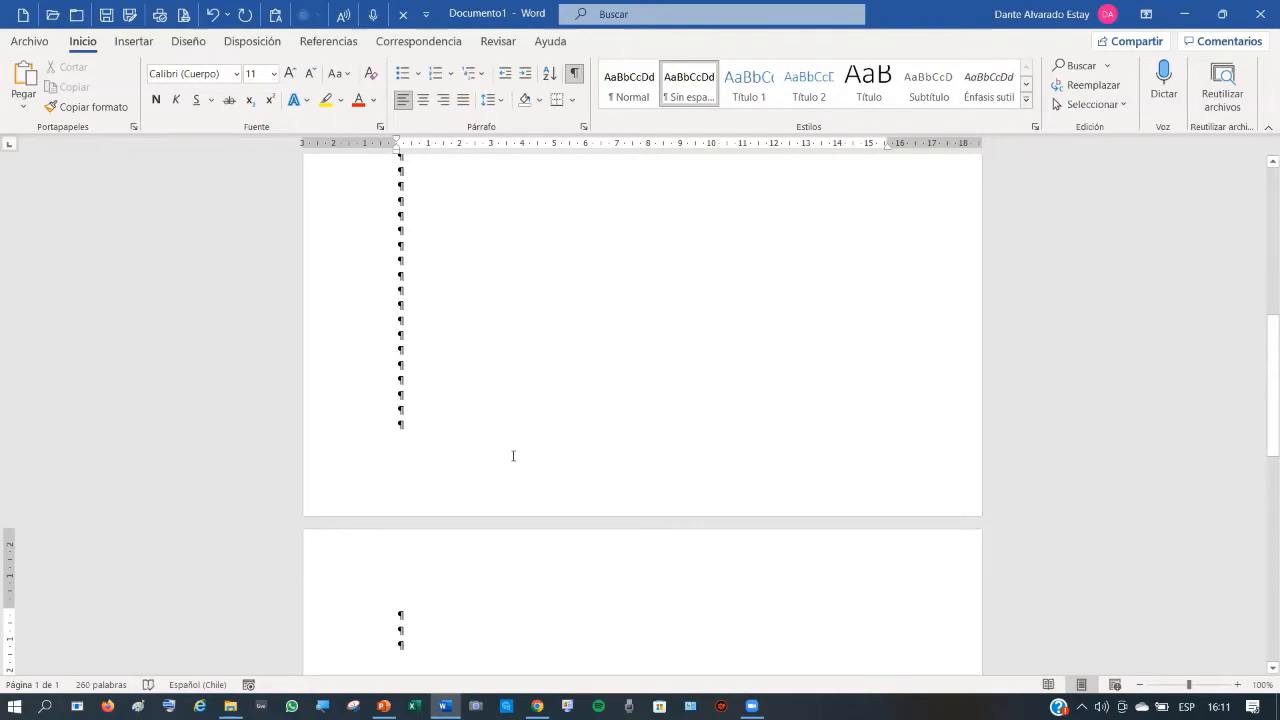
scroll(416, 334, up, 4)
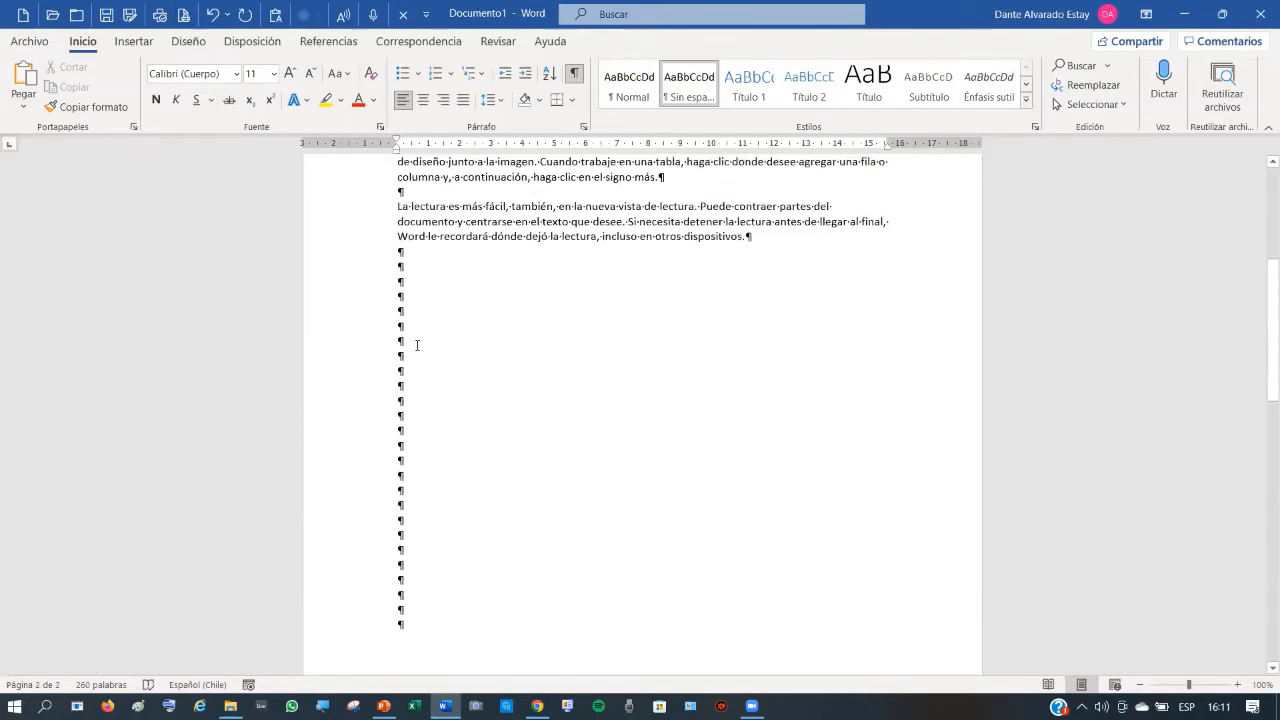
click(371, 318)
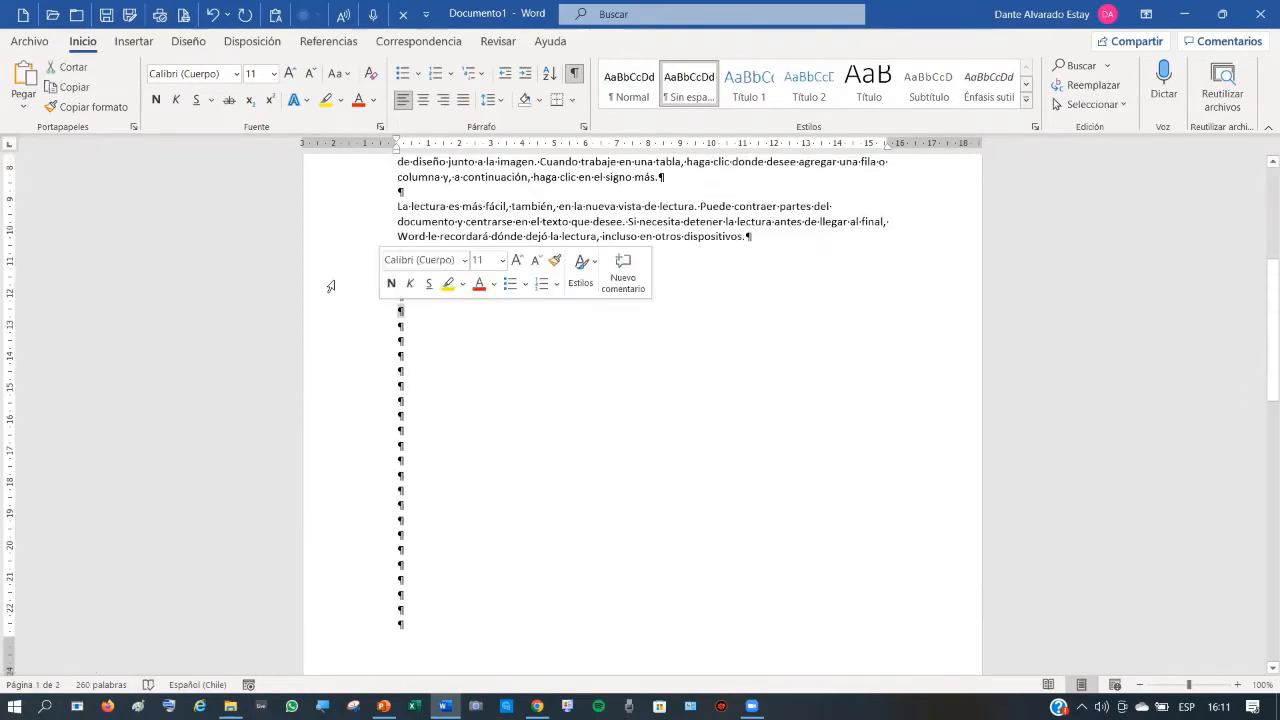
click(131, 44)
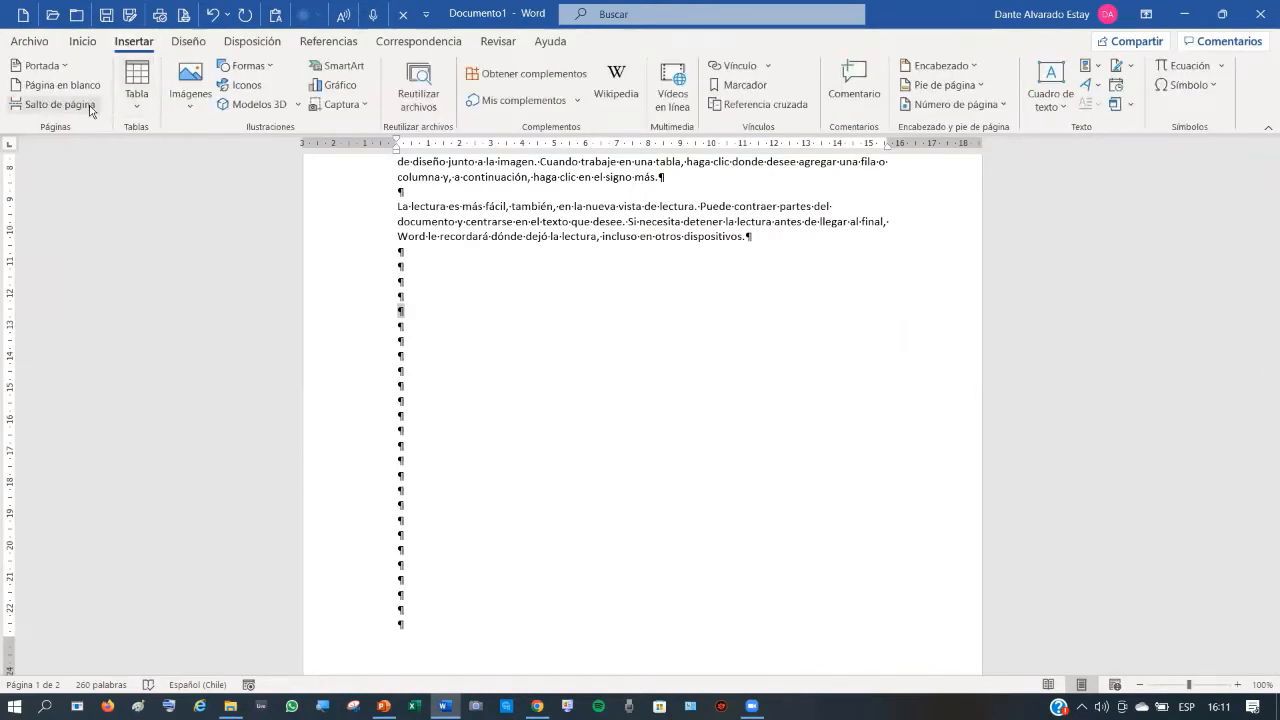
- Insert a page break on the empty line four lines below the fifth paragraph
click(83, 106)
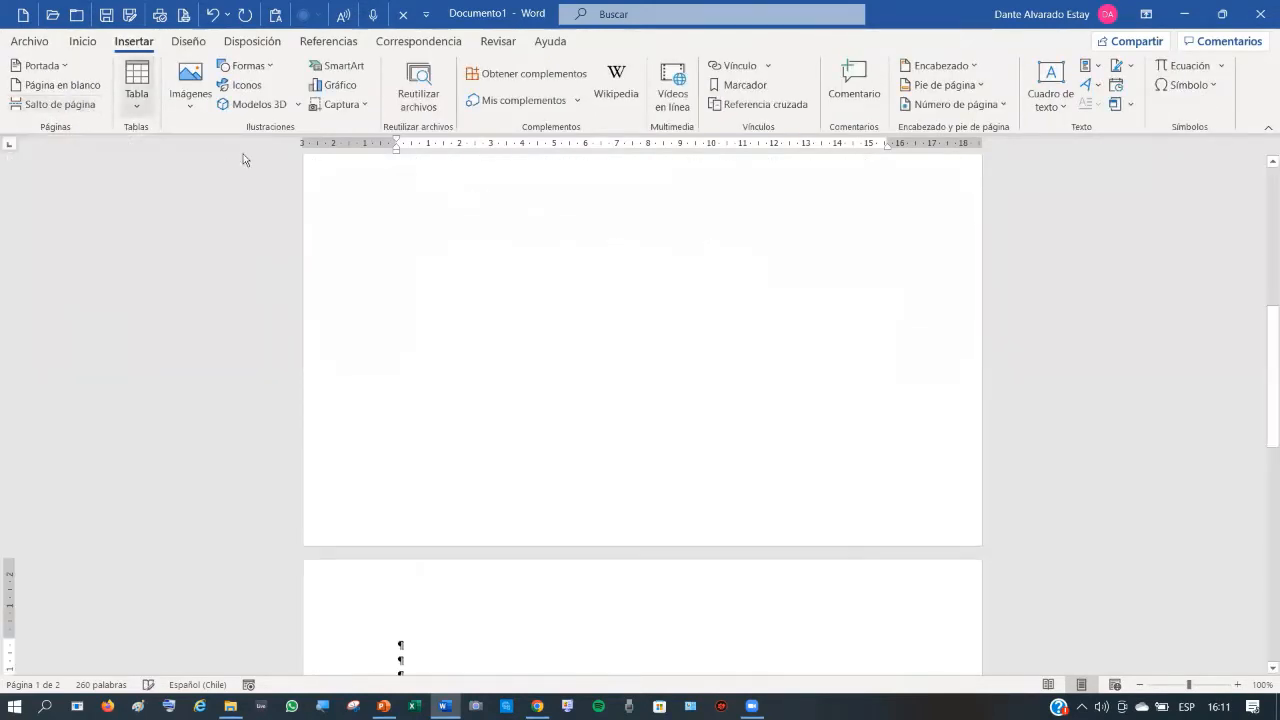
scroll(460, 274, up, 3)
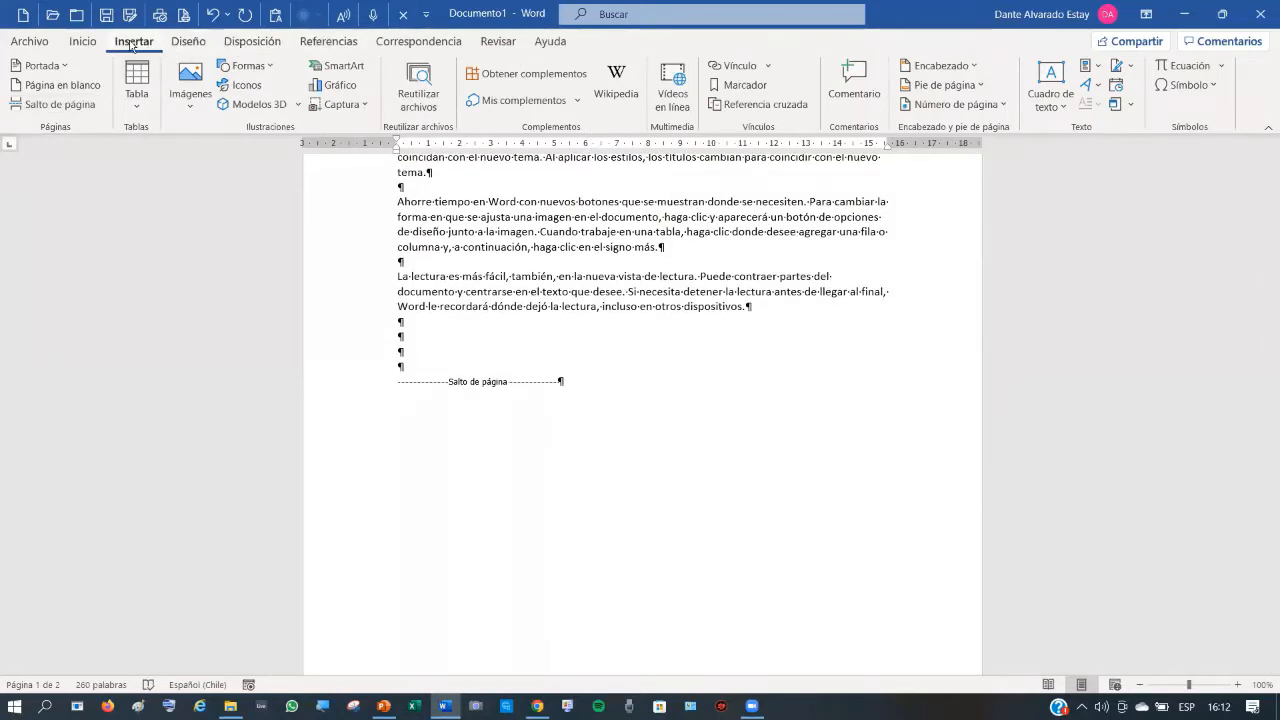
click(90, 46)
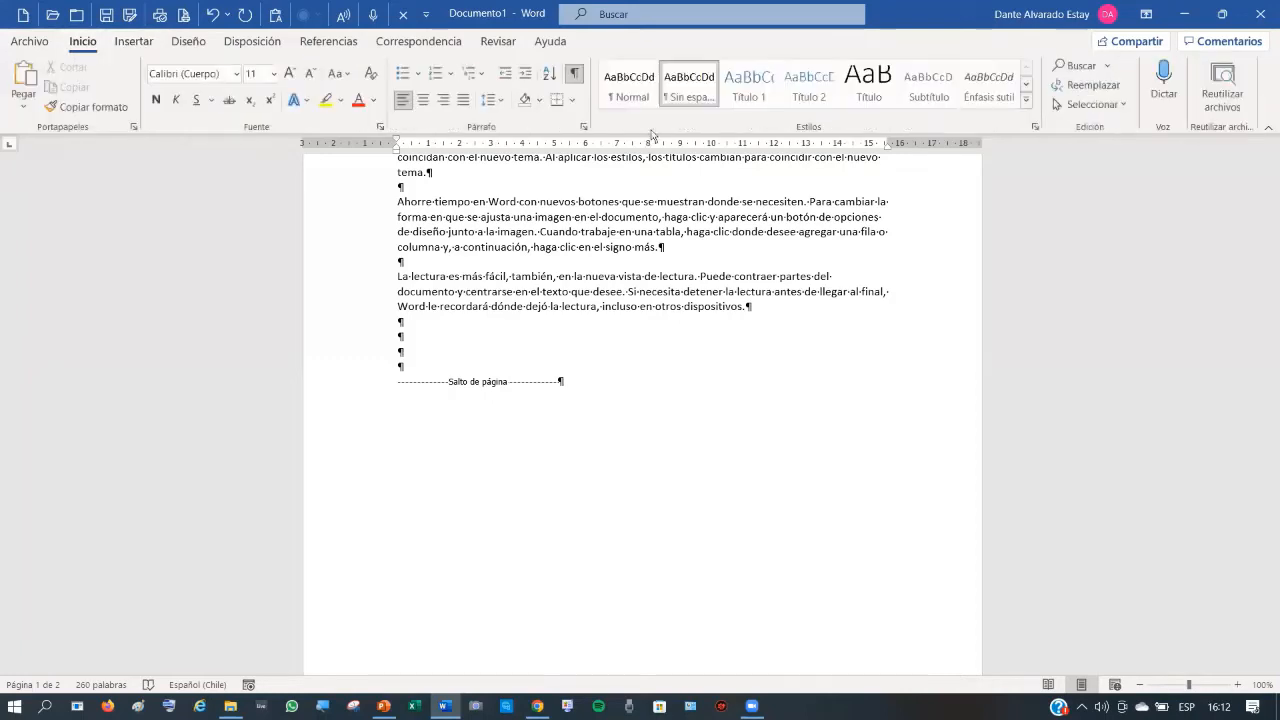
click(574, 73)
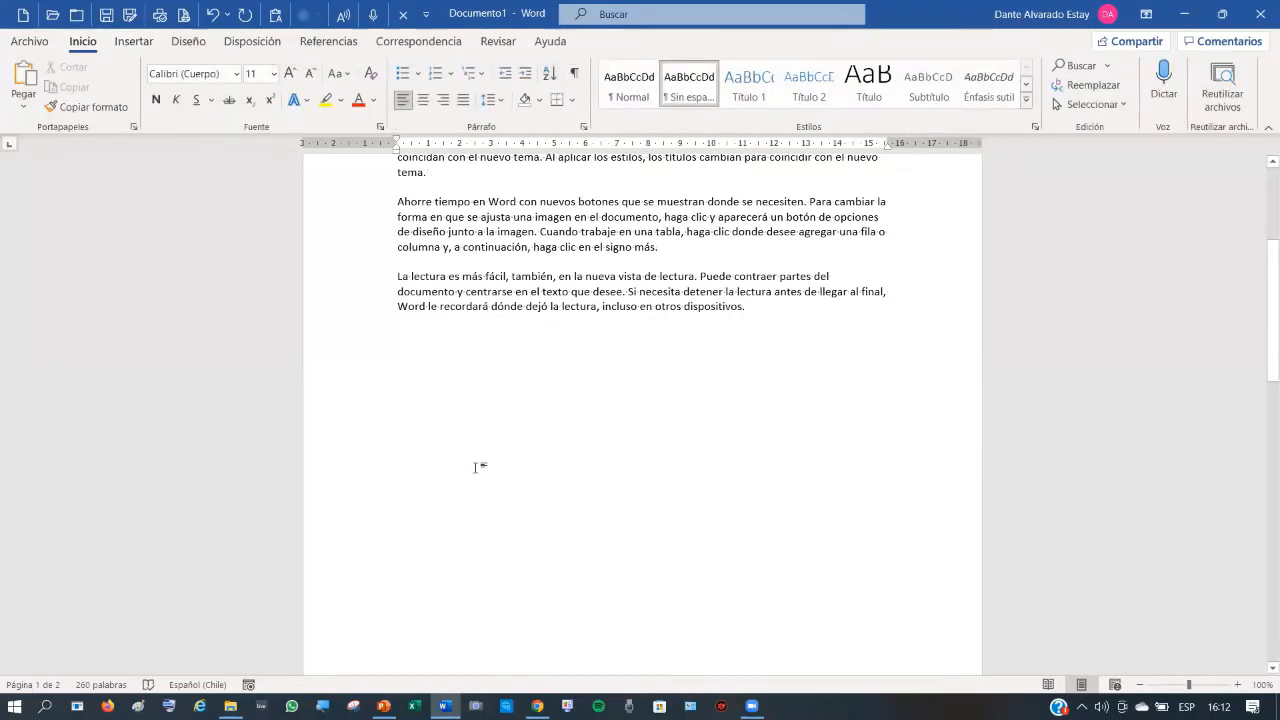
click(575, 75)
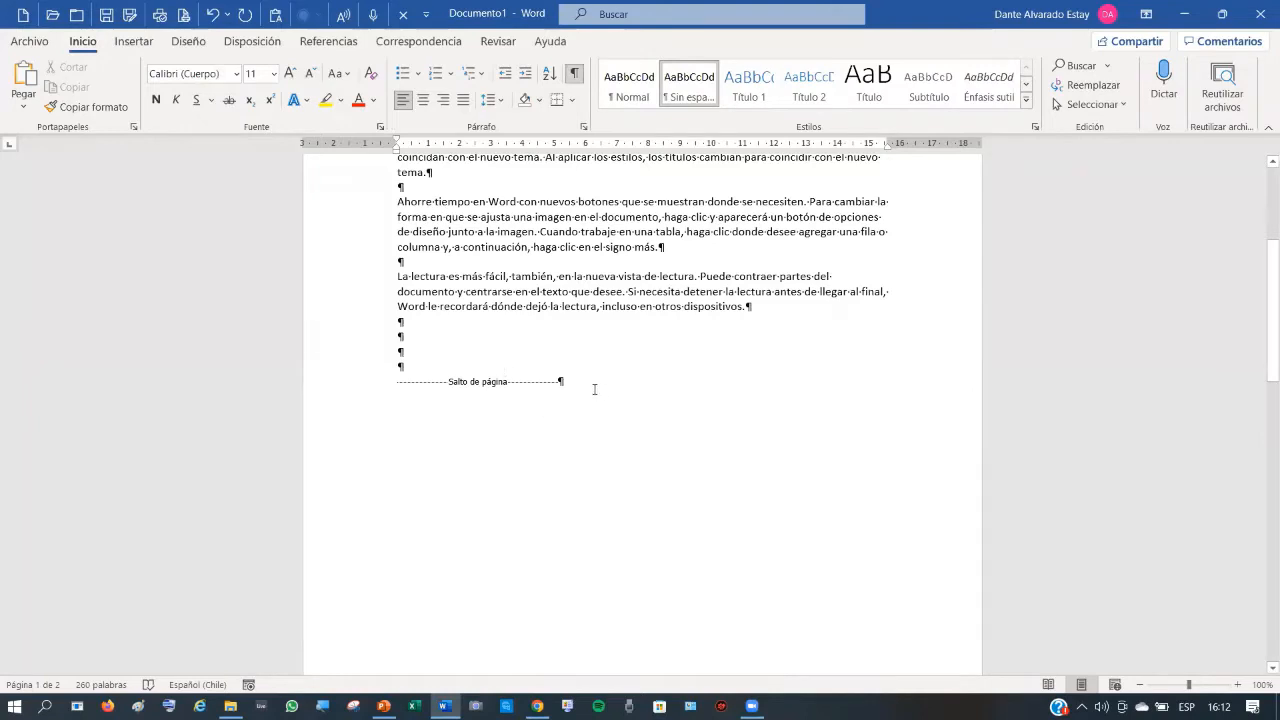
scroll(545, 415, down, 2)
scroll(545, 415, up, 3)
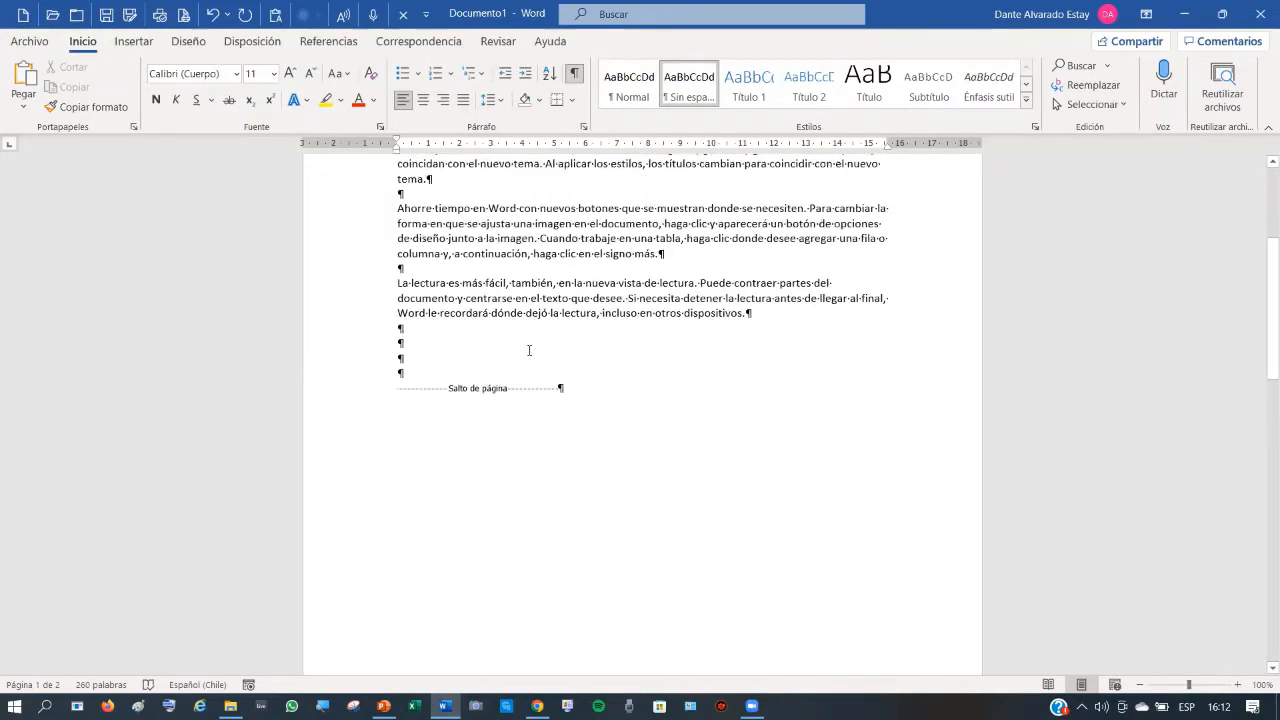
click(370, 242)
- Select the 'Ahorre tiempo' paragraph and lay it out in three columns
drag(370, 259, 378, 278)
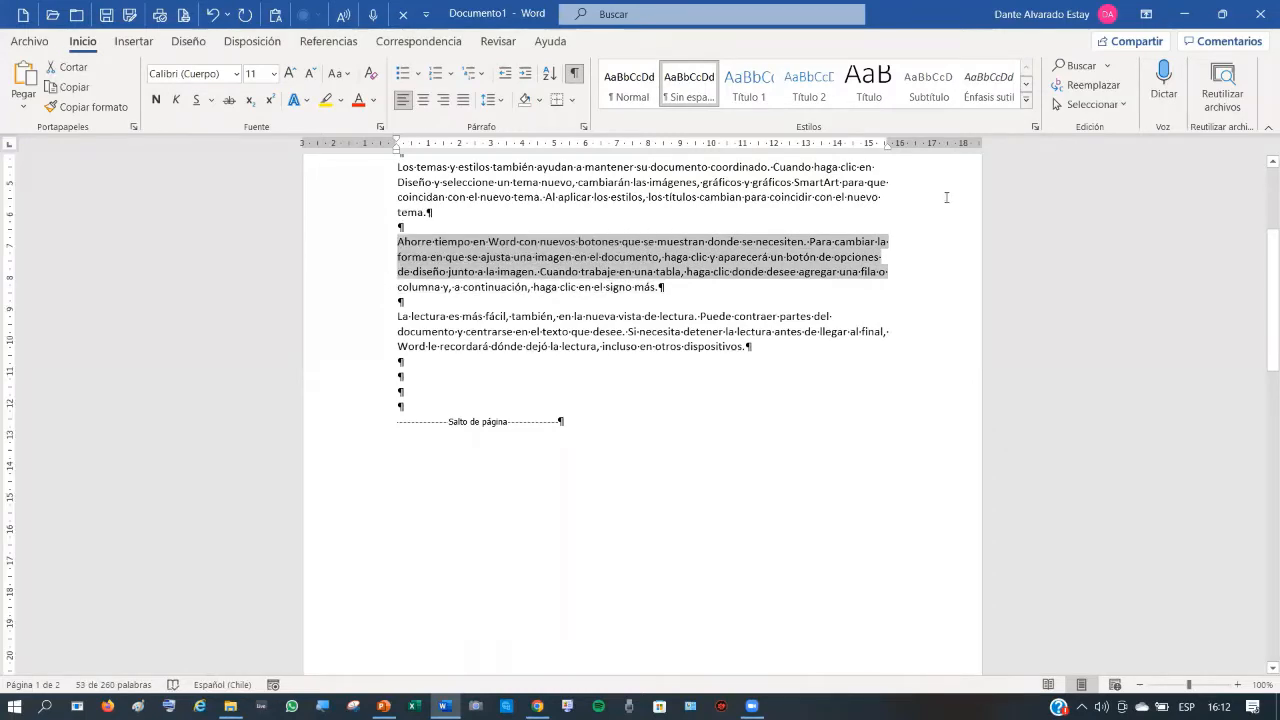
key(shift+Down)
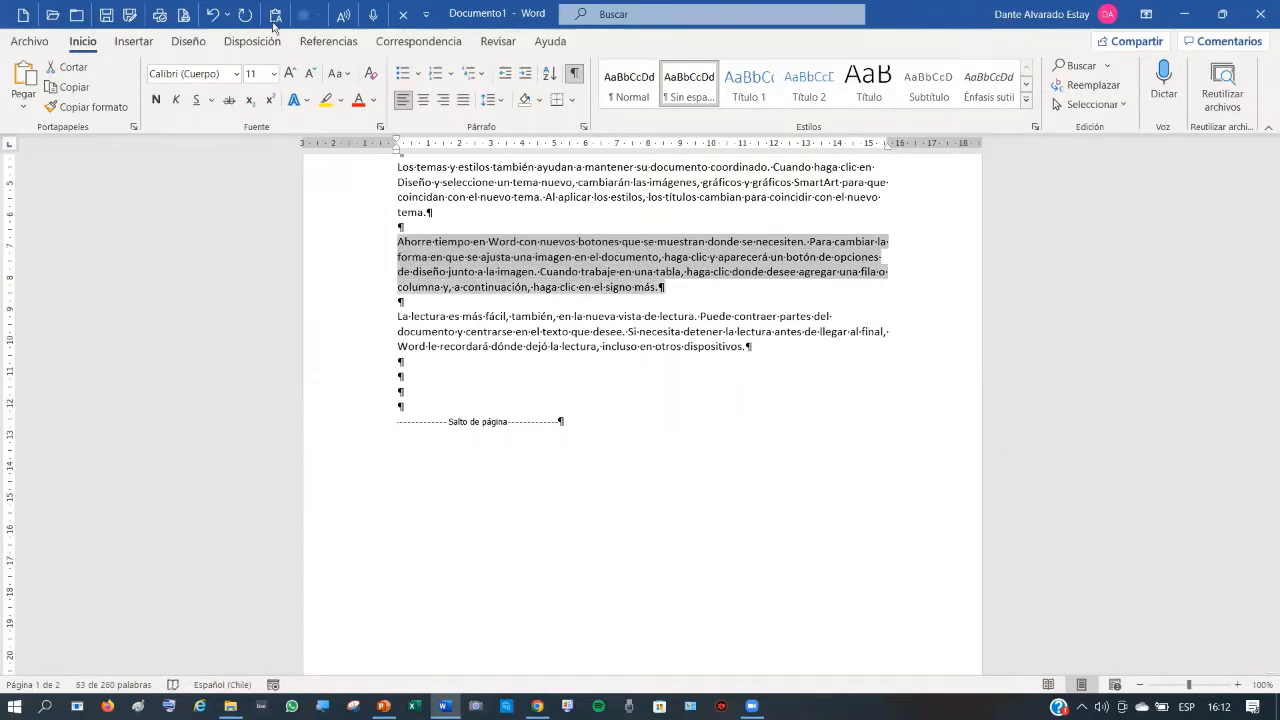
click(134, 41)
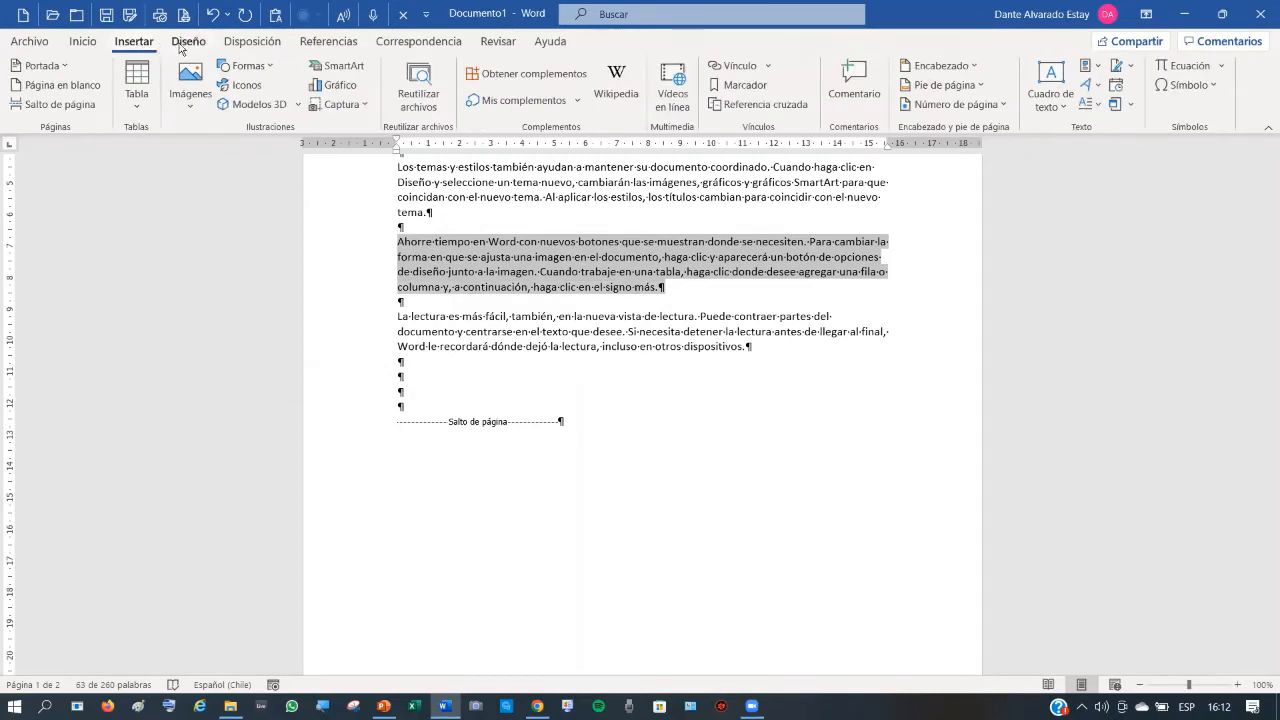
click(251, 45)
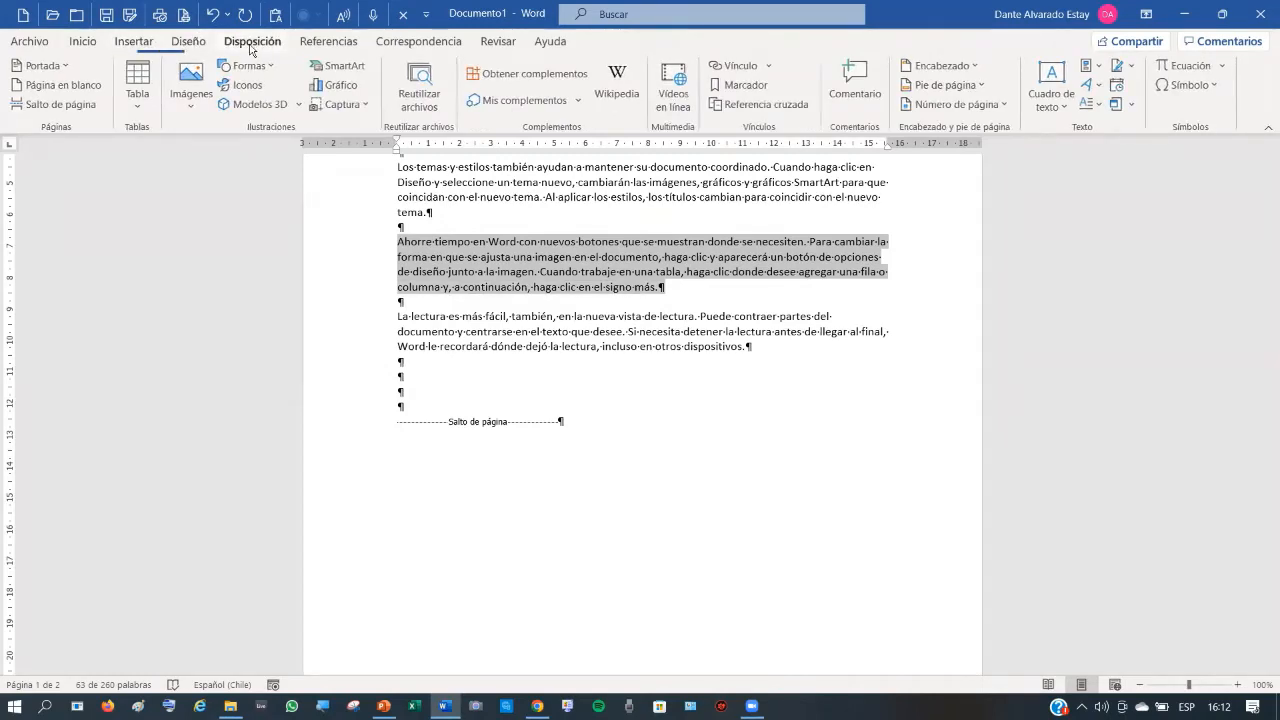
click(169, 80)
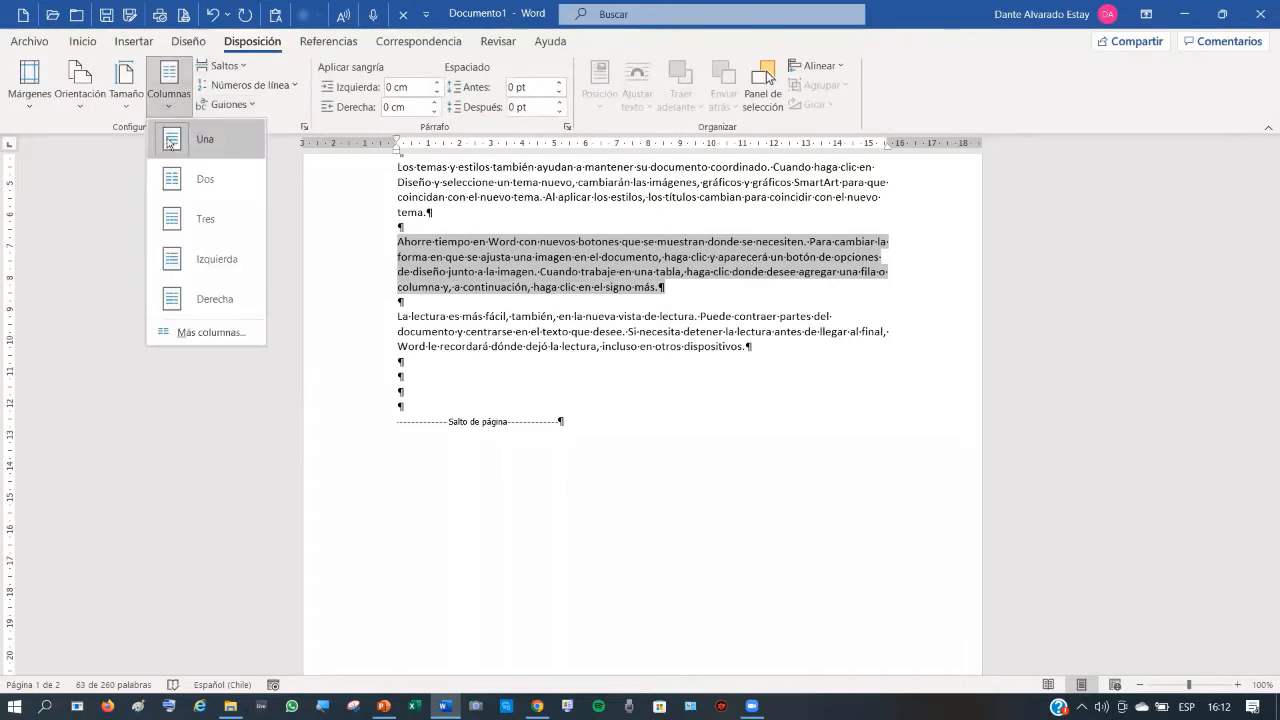
click(212, 220)
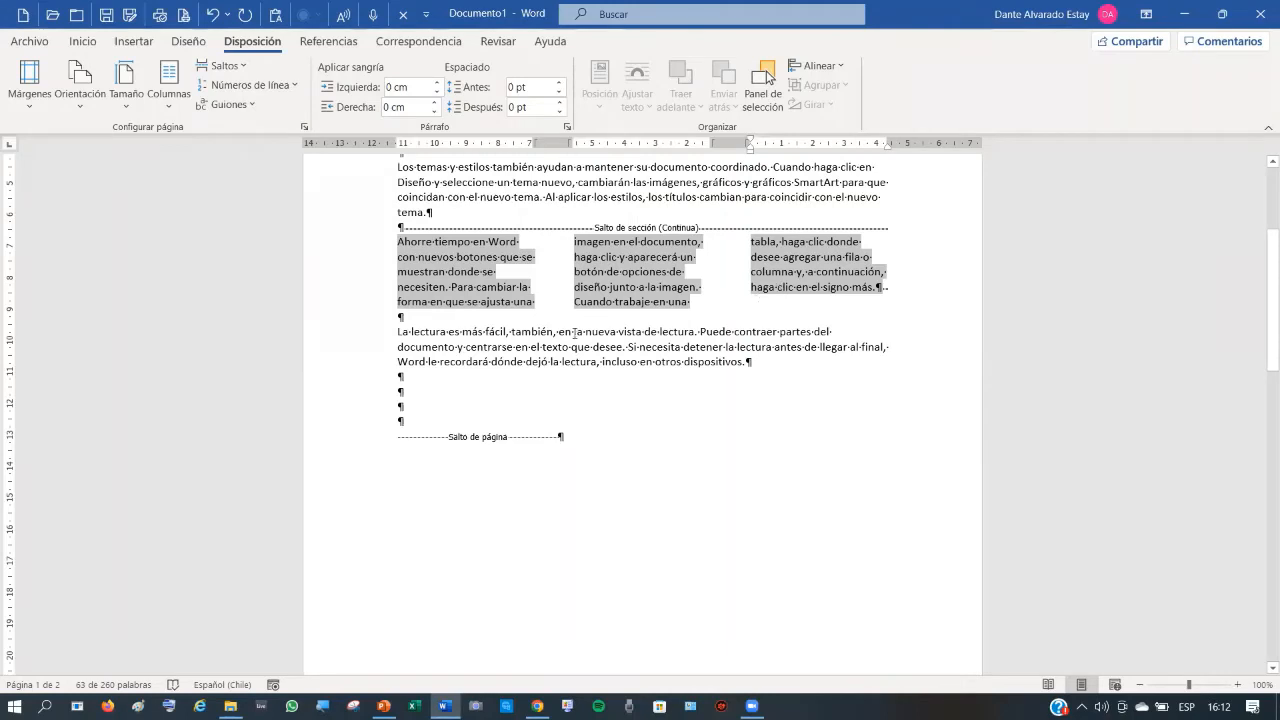
- Add three empty paragraphs at the end of the three-column section
click(881, 290)
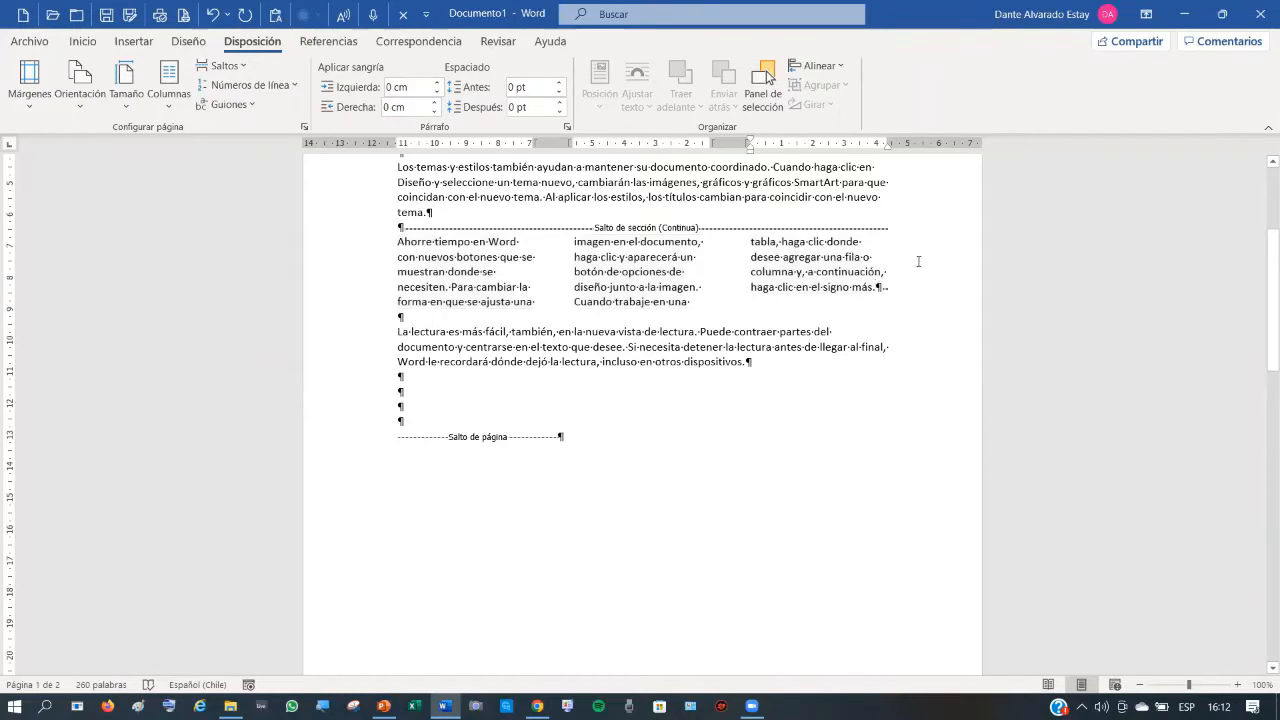
key(Return)
key(Return)
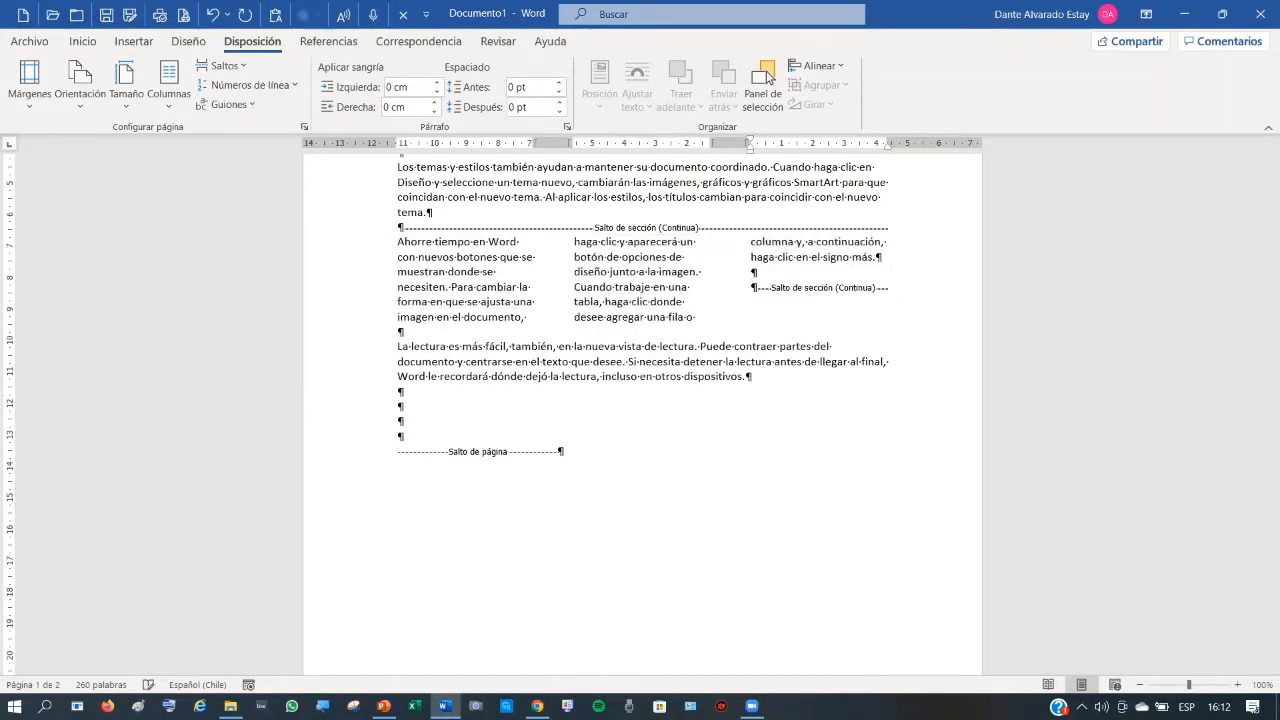
key(Return)
key(Return)
key(Return)
key(Return)
key(Return)
key(Return)
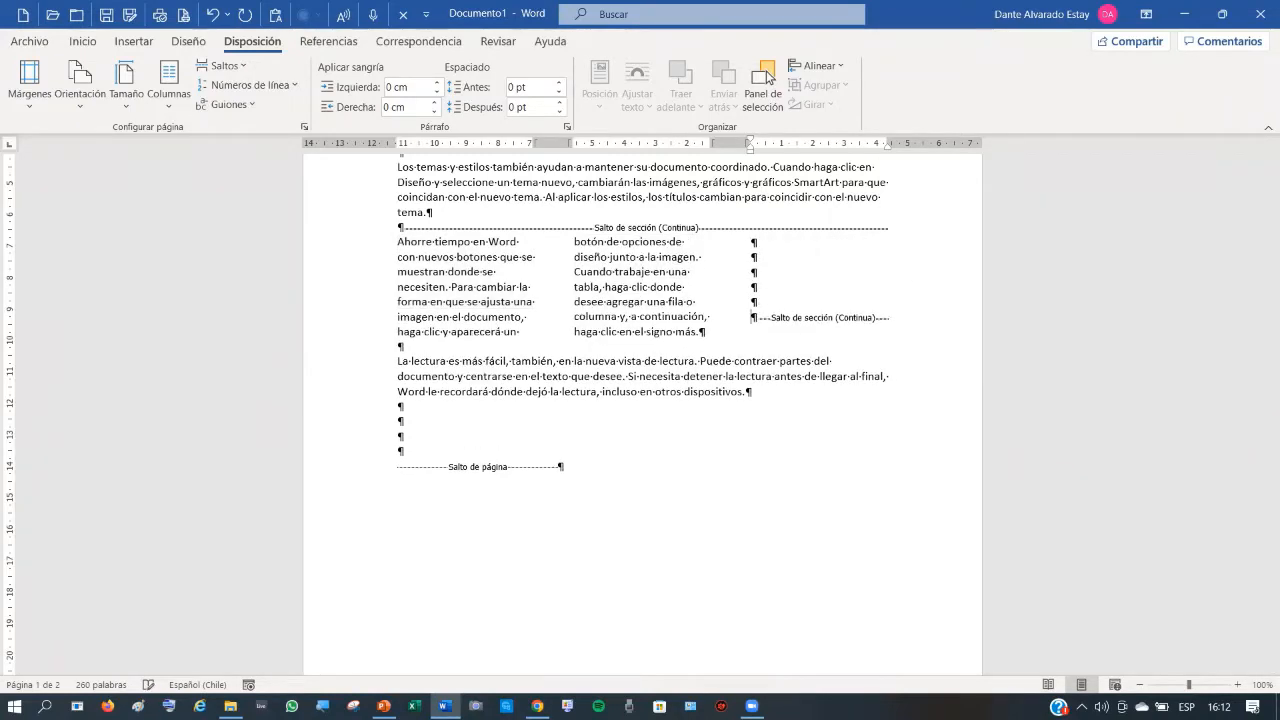
key(Return)
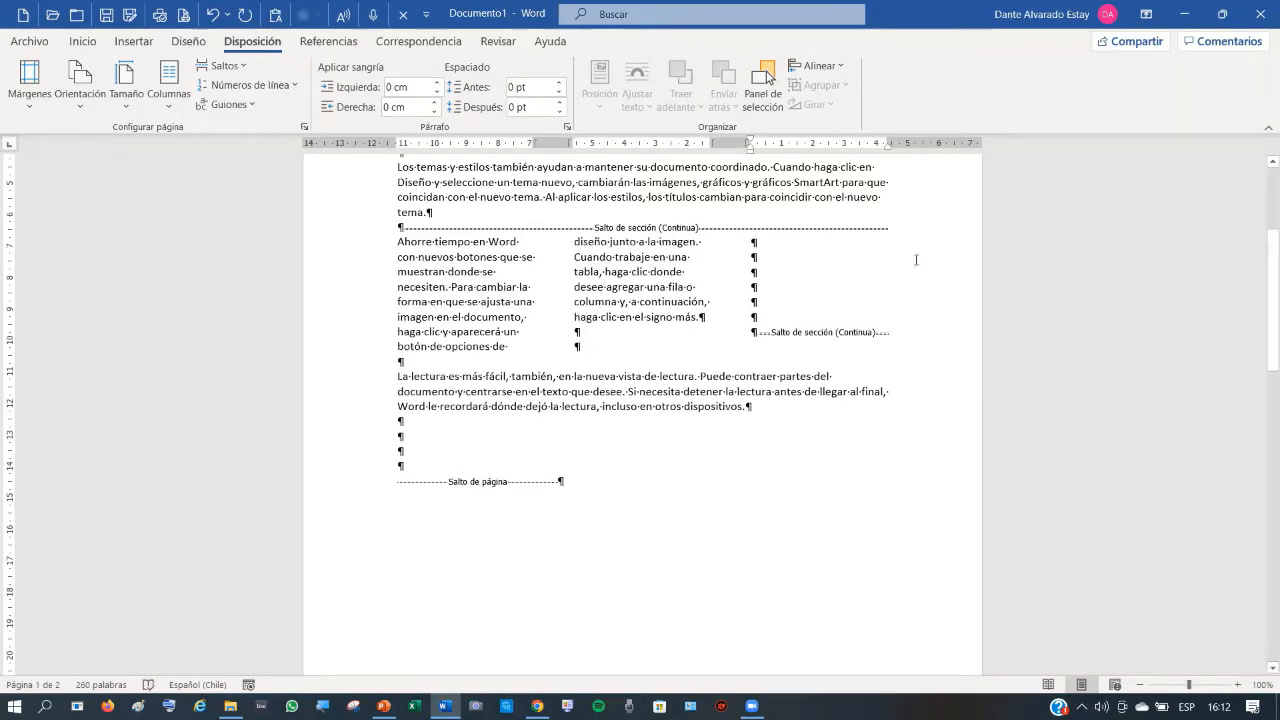
- Generate a =rand(1,3) sample paragraph below the 'La lectura' paragraph
click(395, 377)
key(Down)
key(Down)
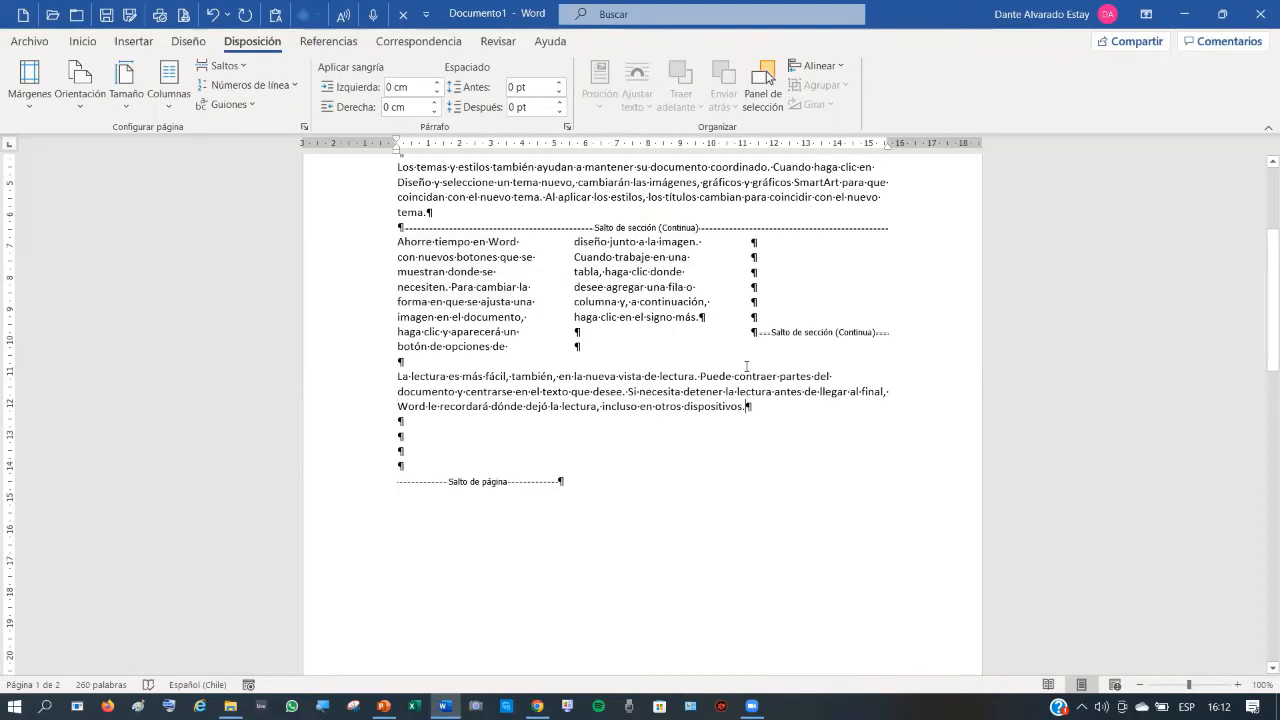
key(Return)
key(Return)
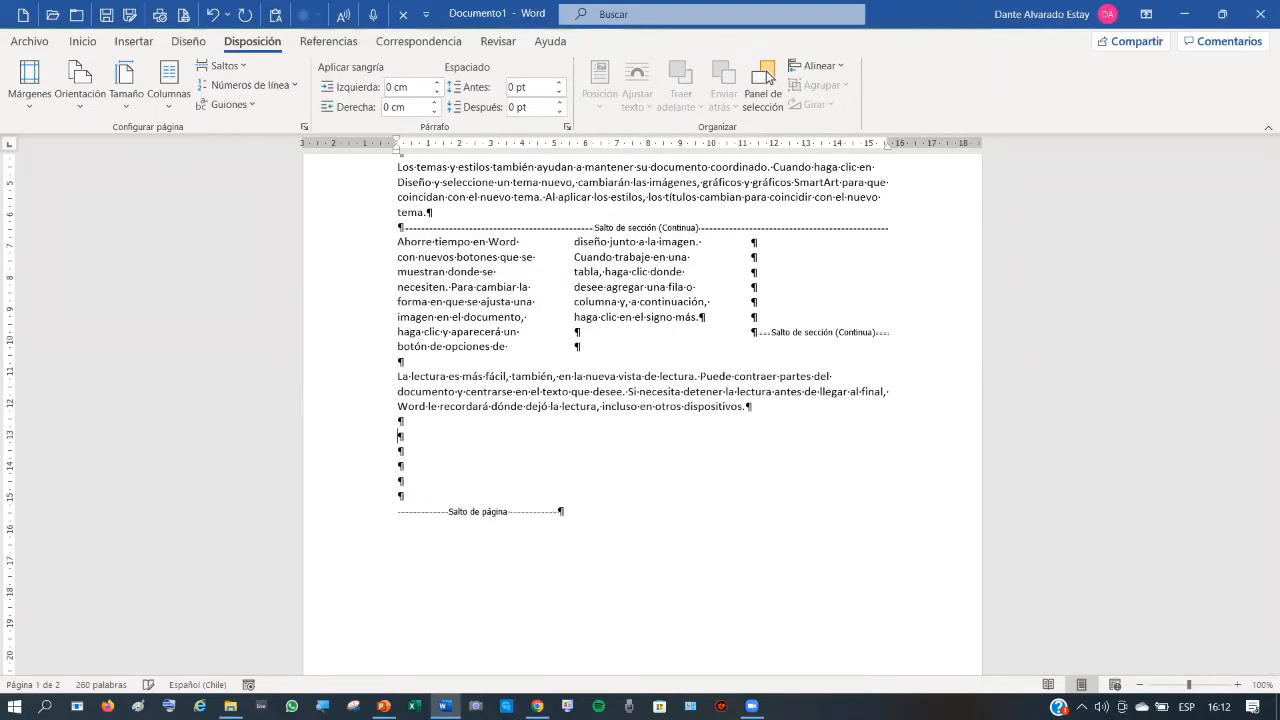
text(=rand(1,3))
key(Return)
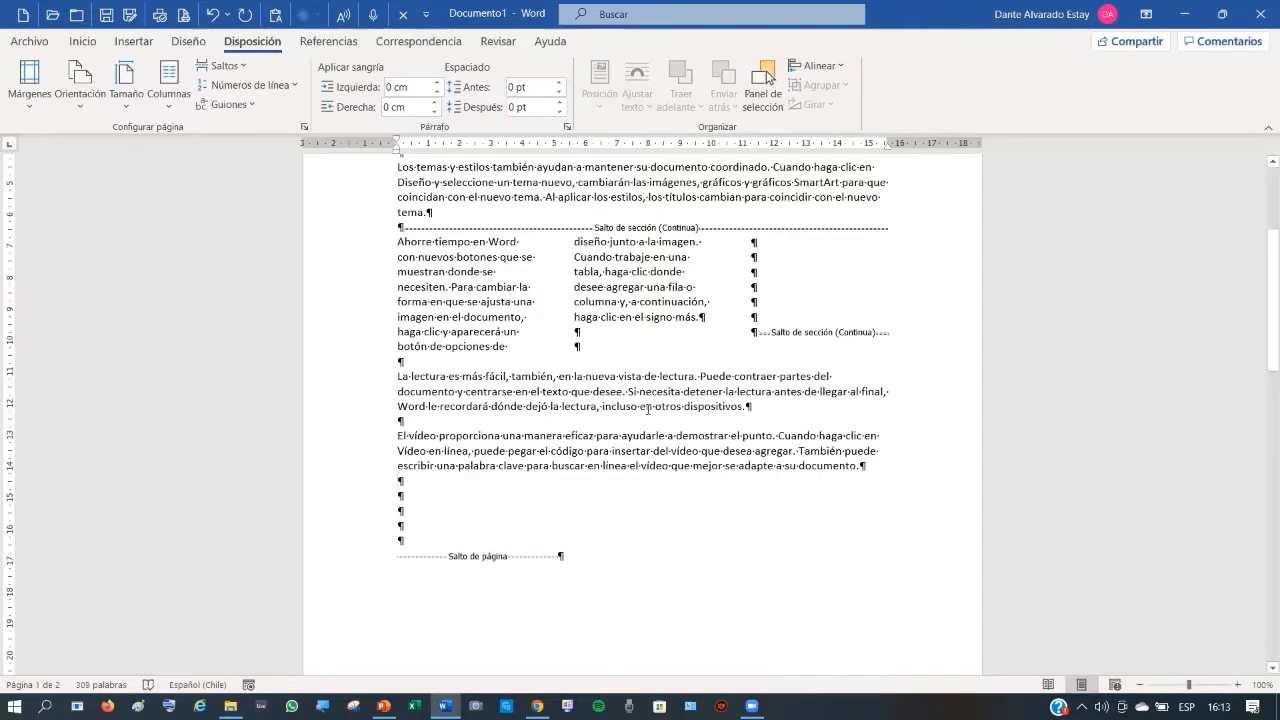
- Generate a =rand(1,3) video paragraph at the third column's end, then review the pages
click(753, 332)
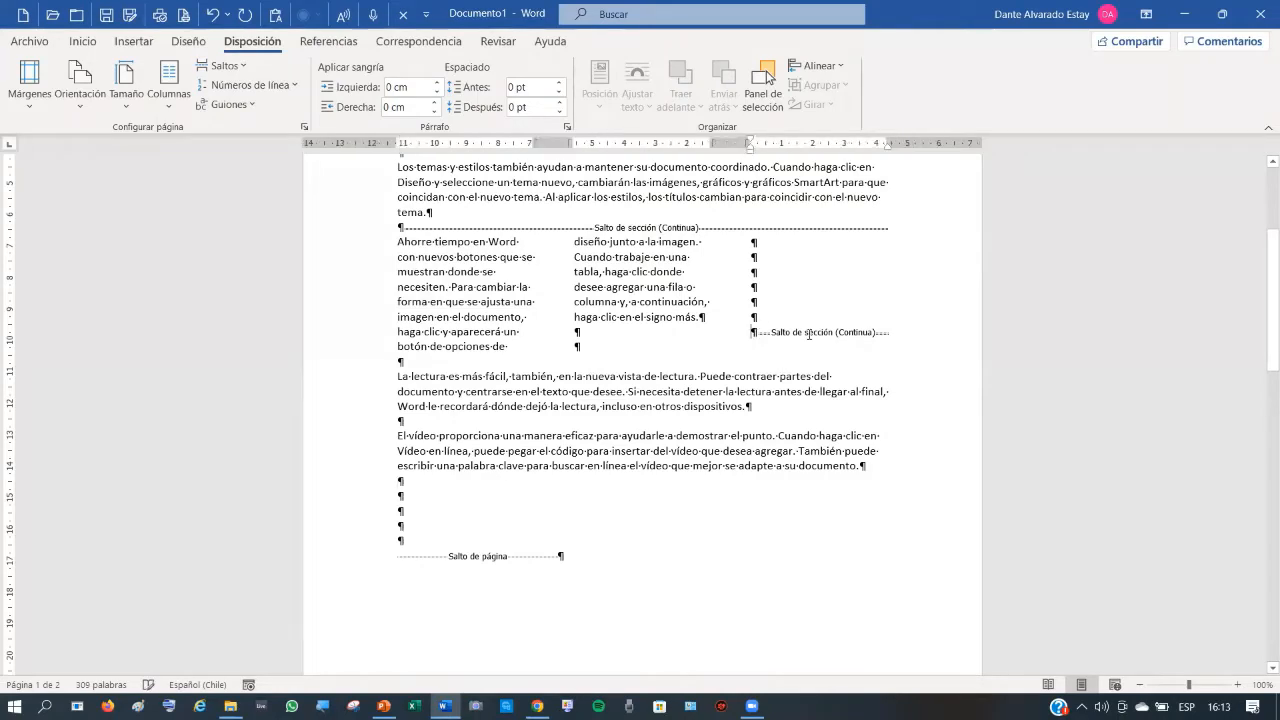
text(=ra)
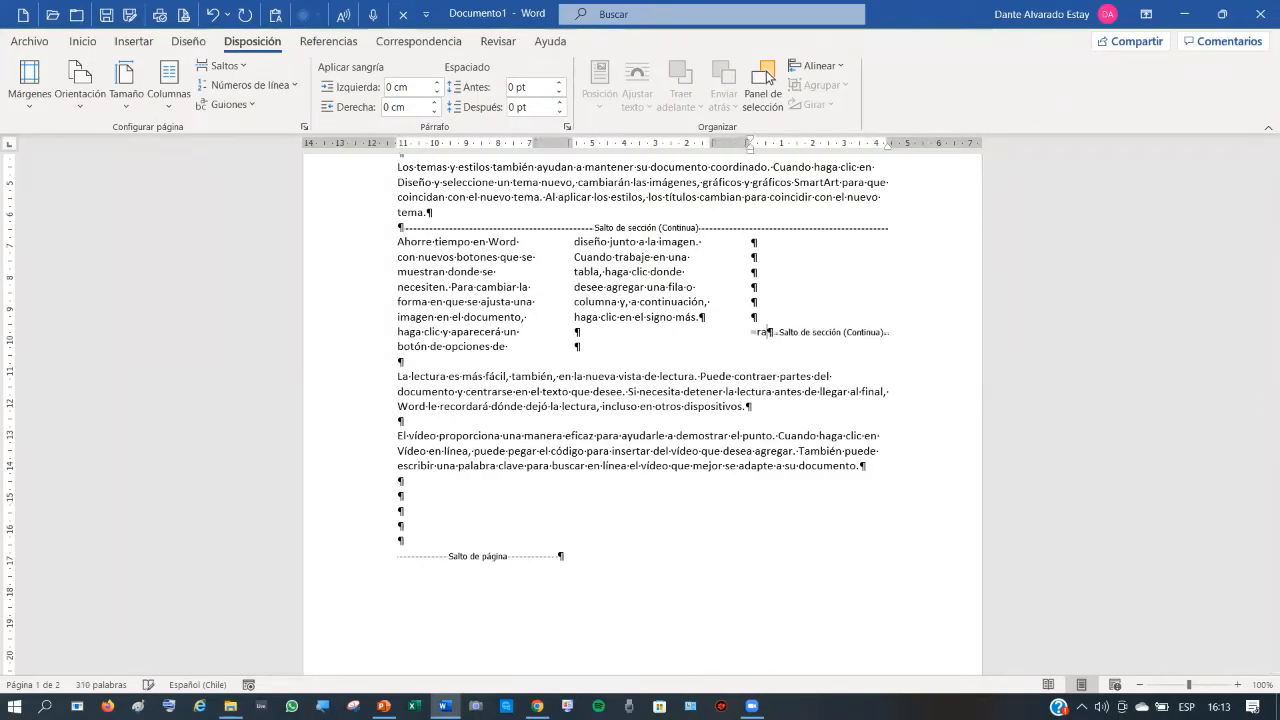
text(nd(1,3))
key(Return)
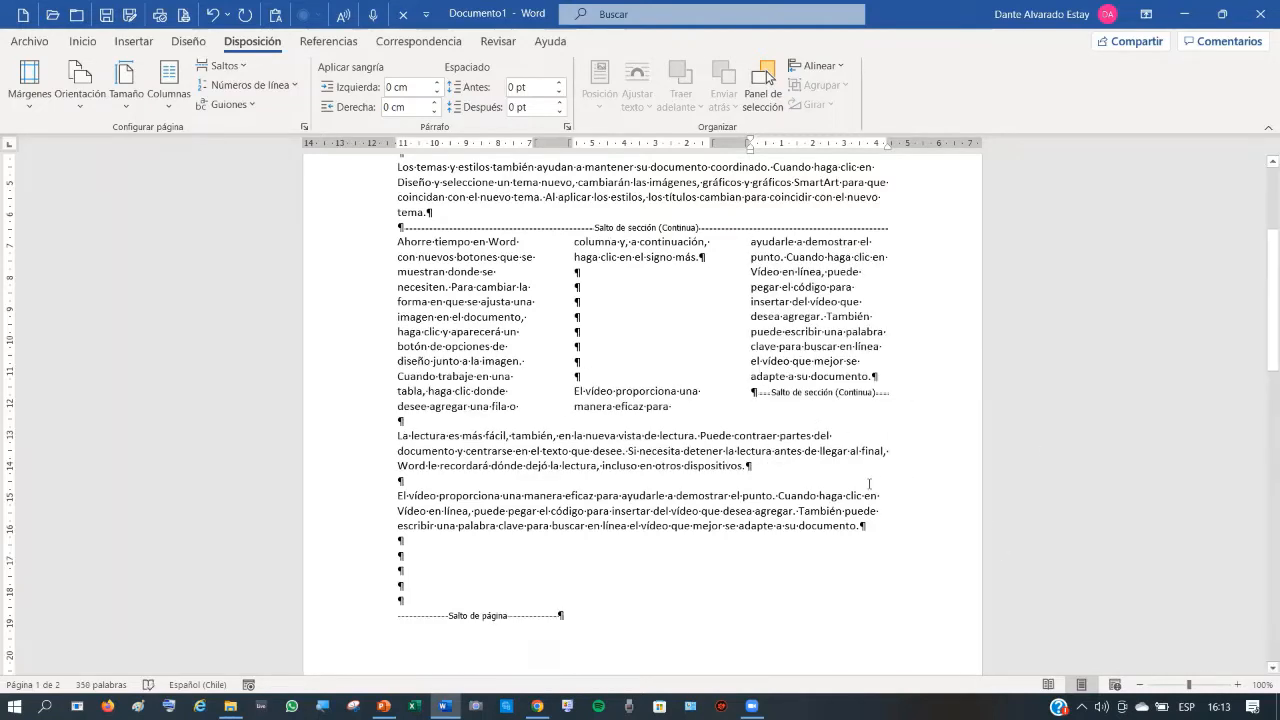
scroll(583, 315, up, 3)
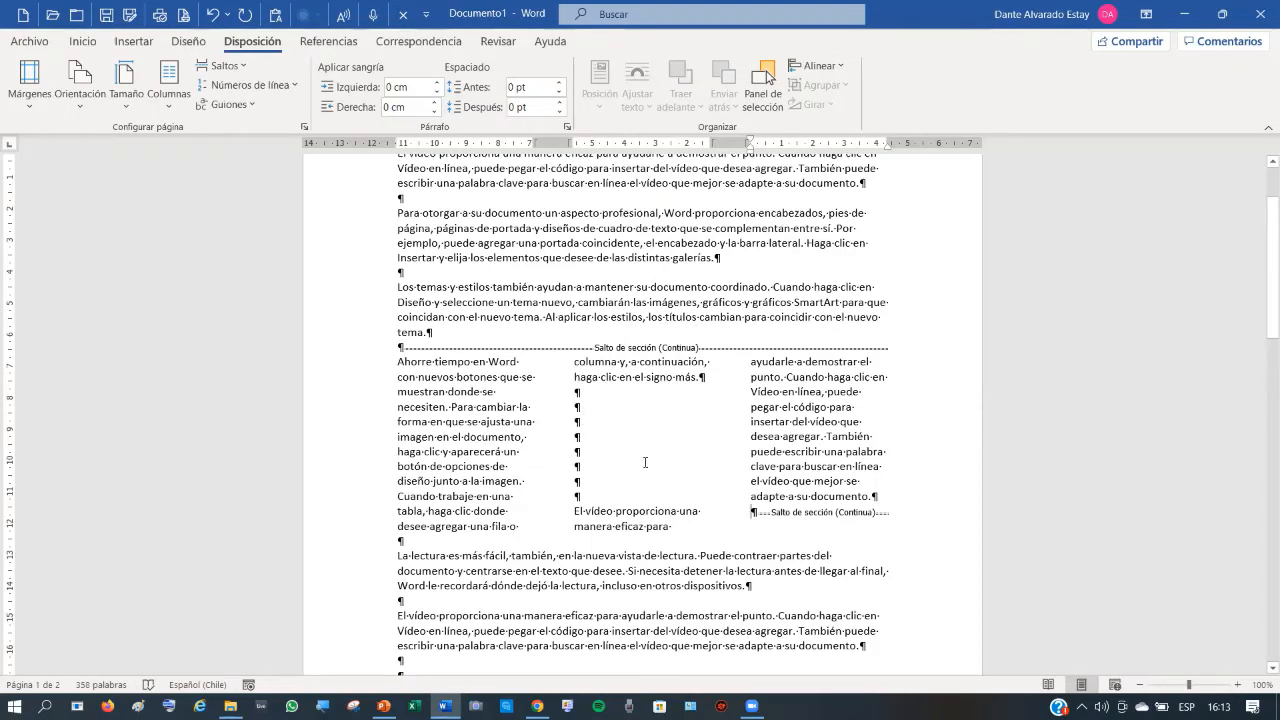
scroll(637, 478, down, 20)
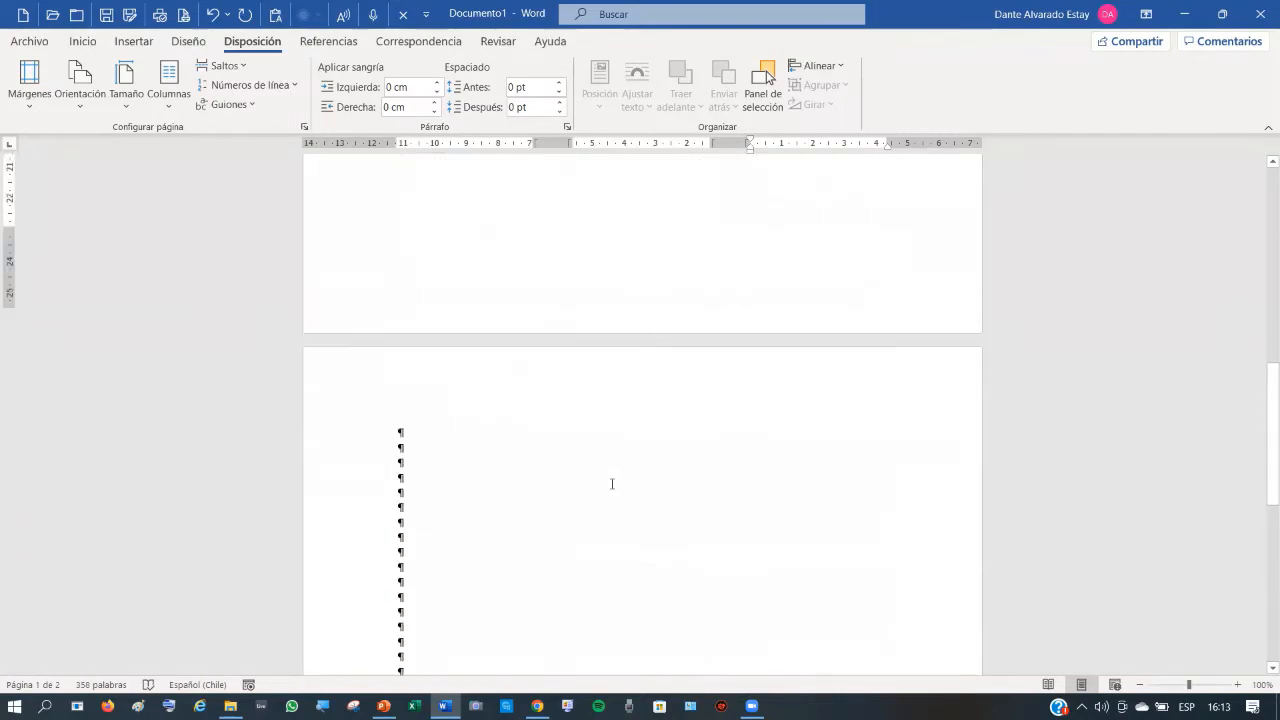
scroll(603, 493, down, 1)
scroll(606, 490, down, 1)
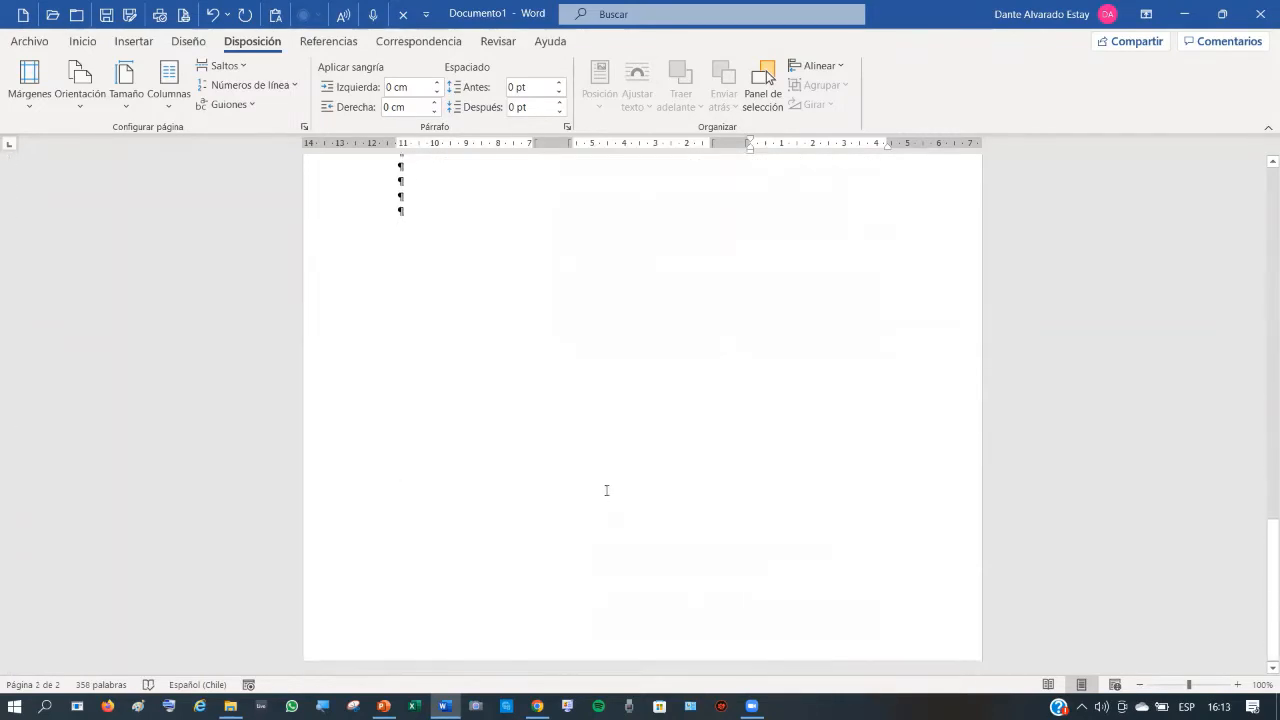
scroll(549, 492, up, 5)
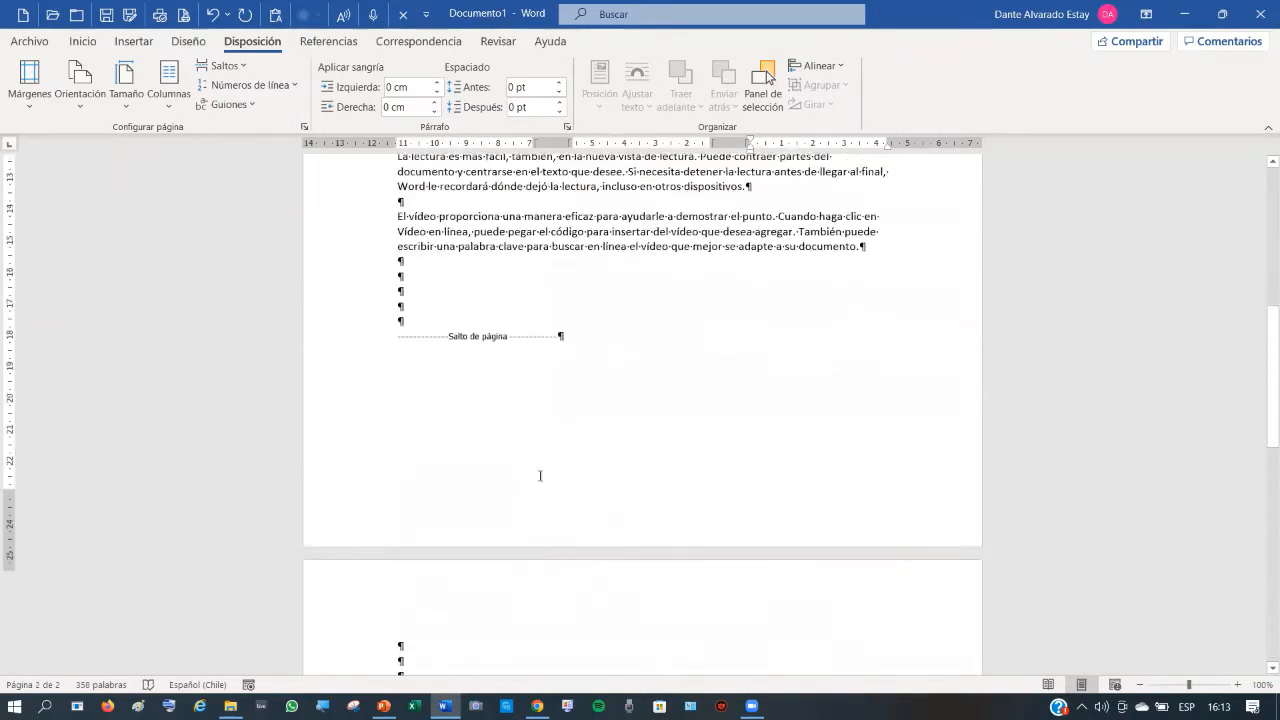
- Delete all content and generate 25 three-sentence paragraphs with =rand(25,3)
scroll(524, 228, up, 1)
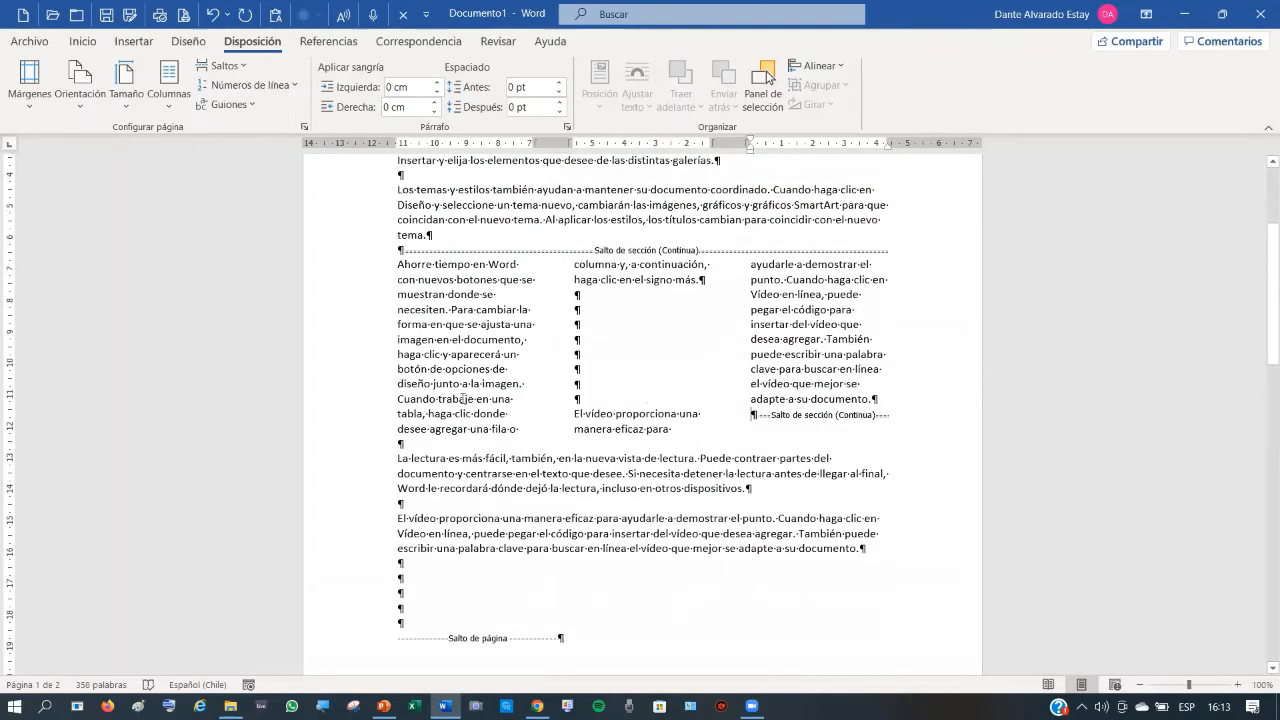
key(ctrl+a)
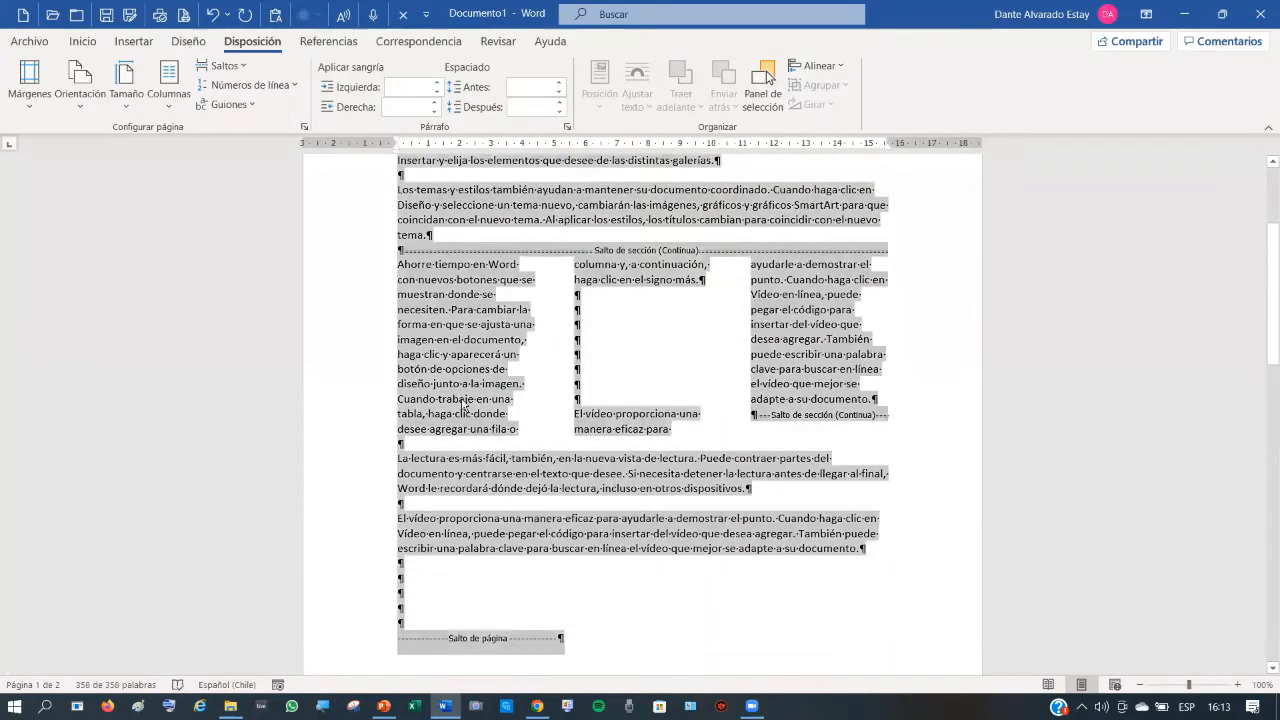
key(Delete)
text(=)
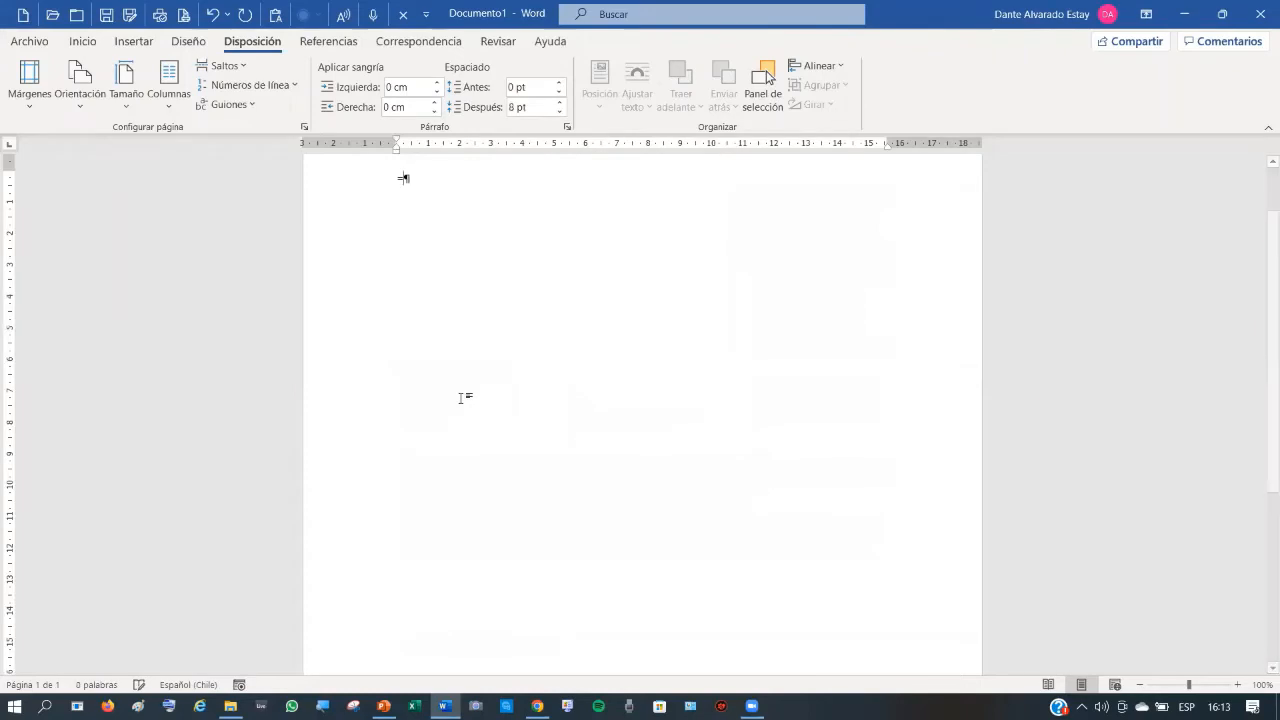
text(rand()
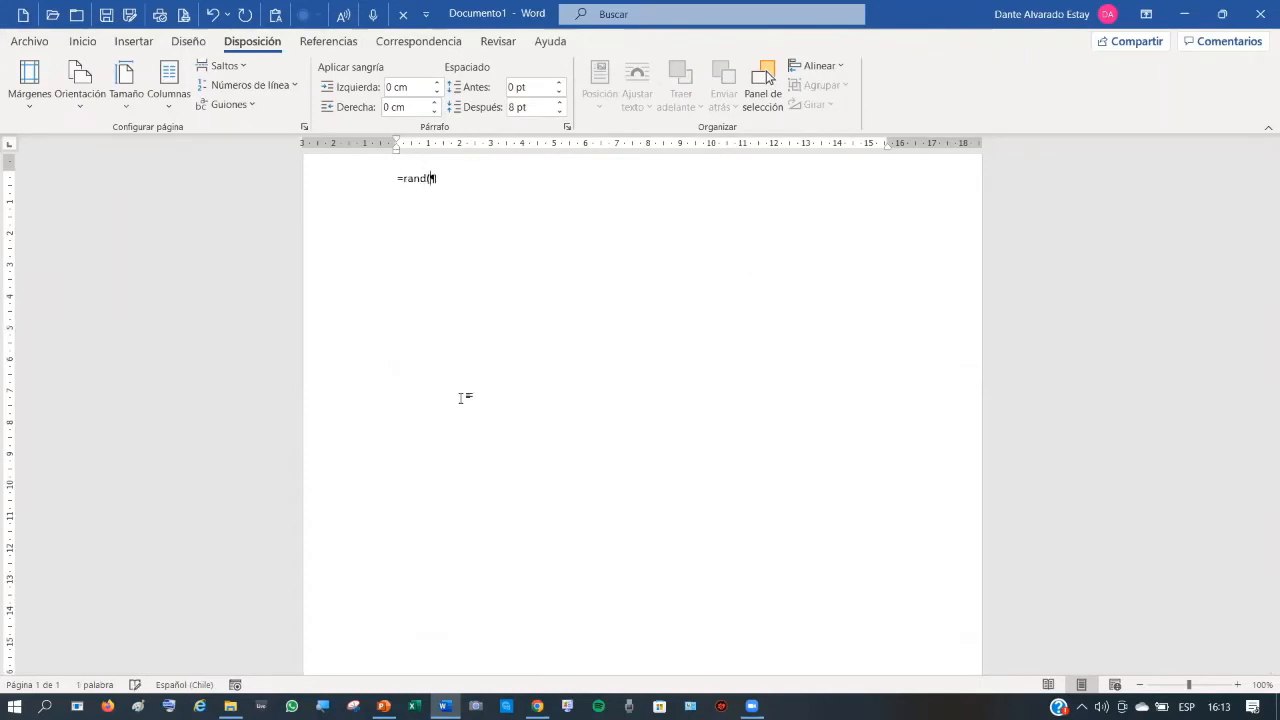
text(25,3))
key(Return)
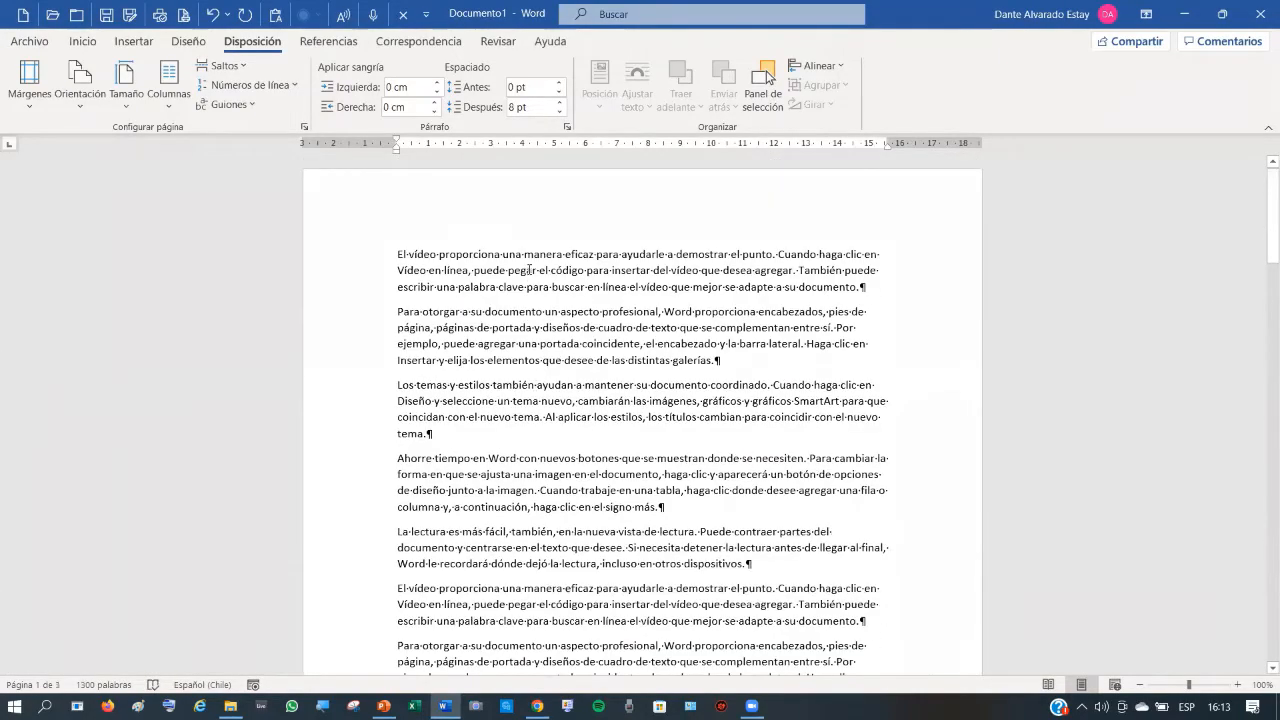
scroll(529, 270, down, 10)
scroll(529, 300, down, 5)
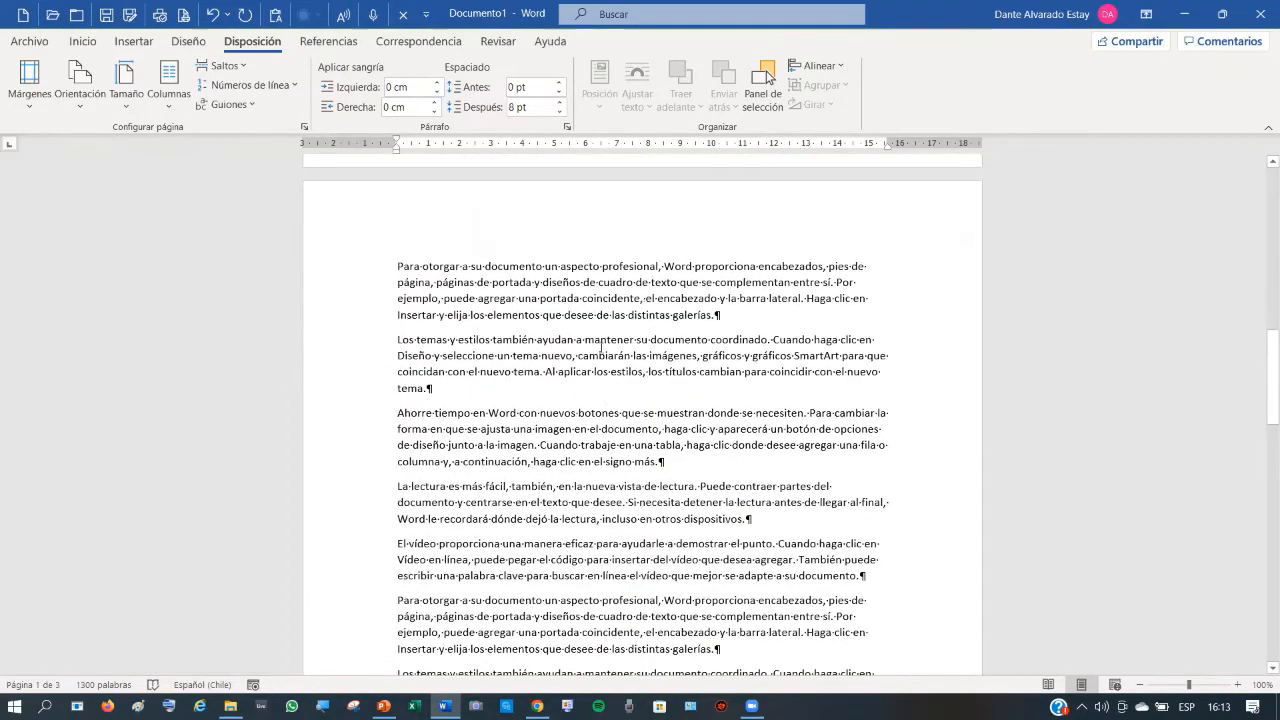
scroll(595, 349, down, 14)
scroll(593, 361, down, 4)
scroll(593, 361, up, 10)
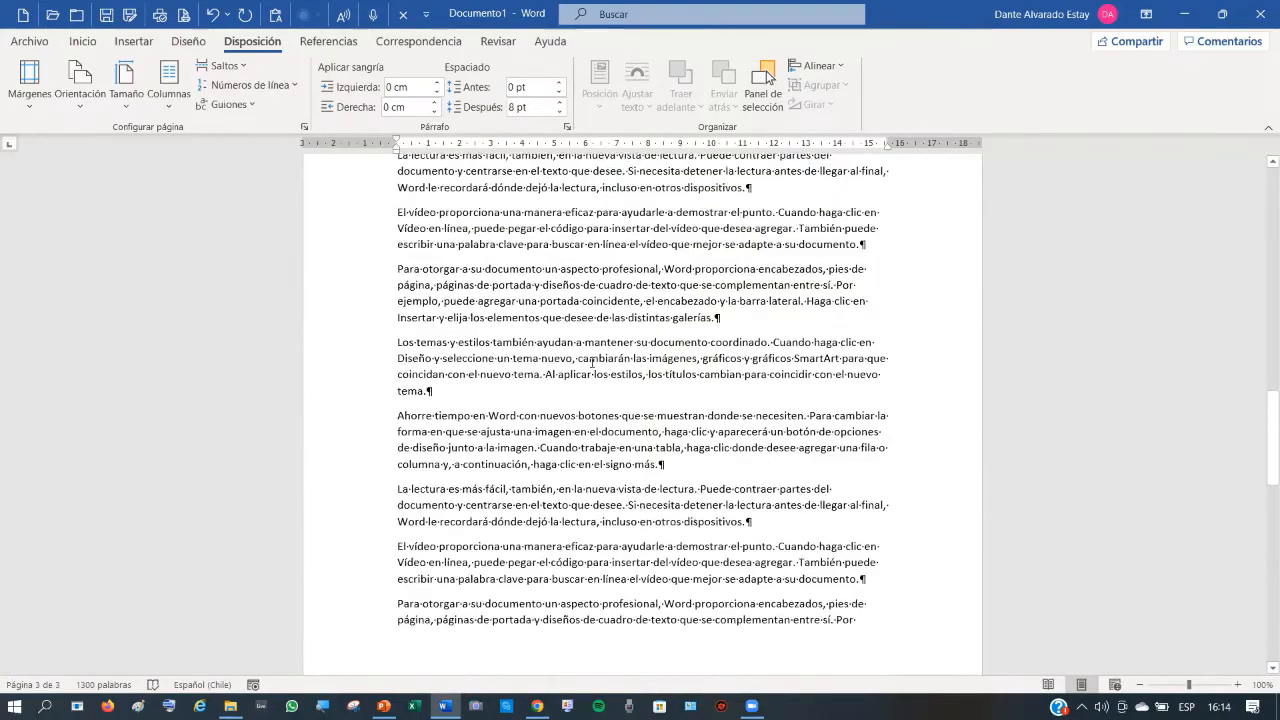
scroll(592, 363, up, 12)
scroll(586, 363, down, 1)
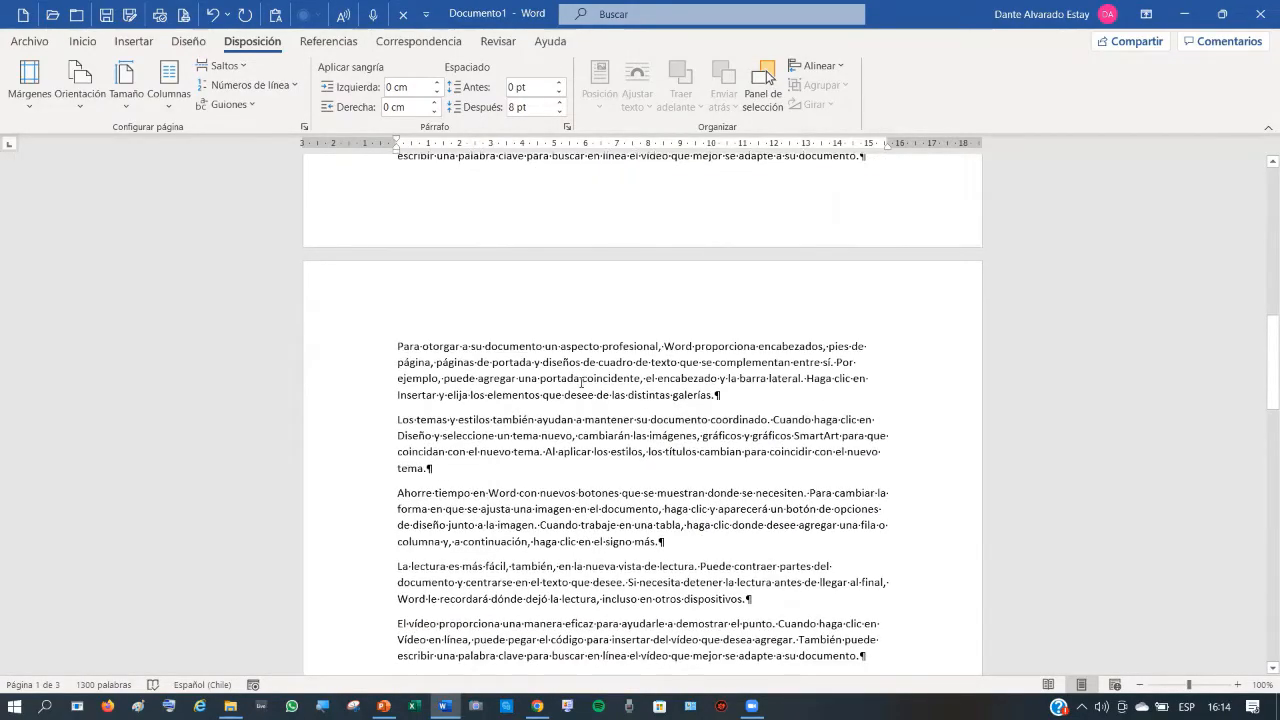
click(397, 346)
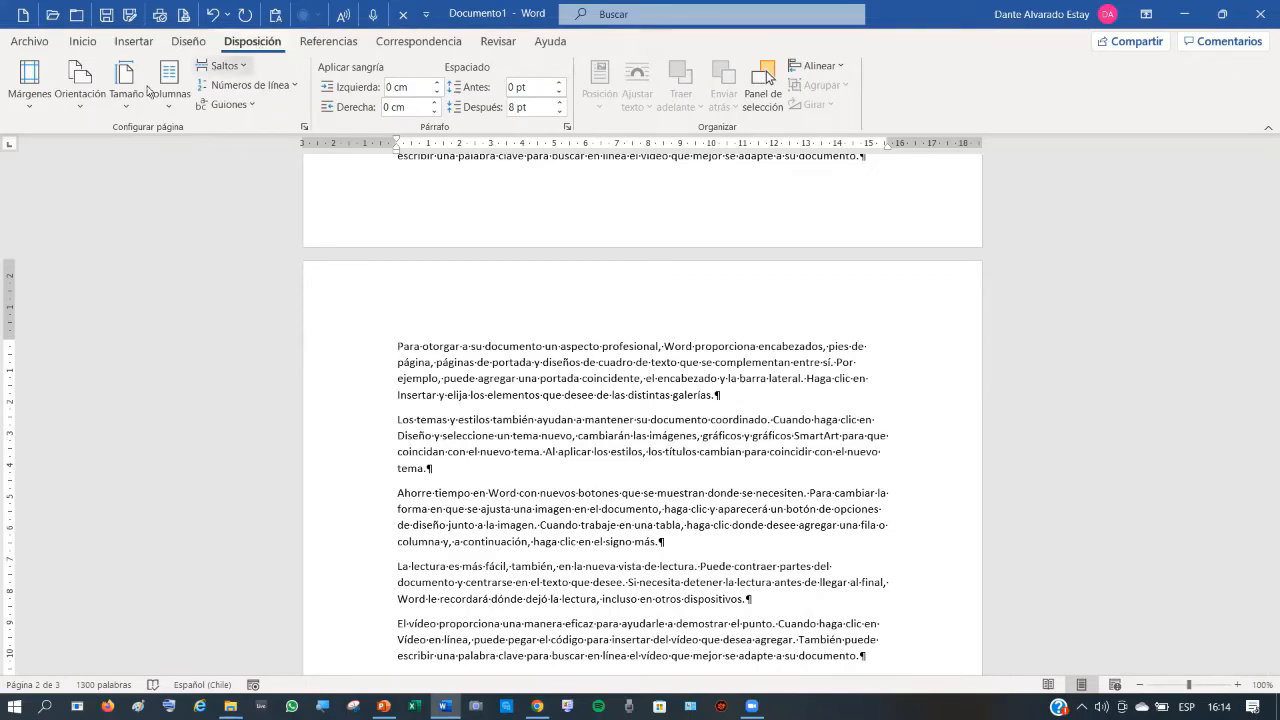
click(86, 101)
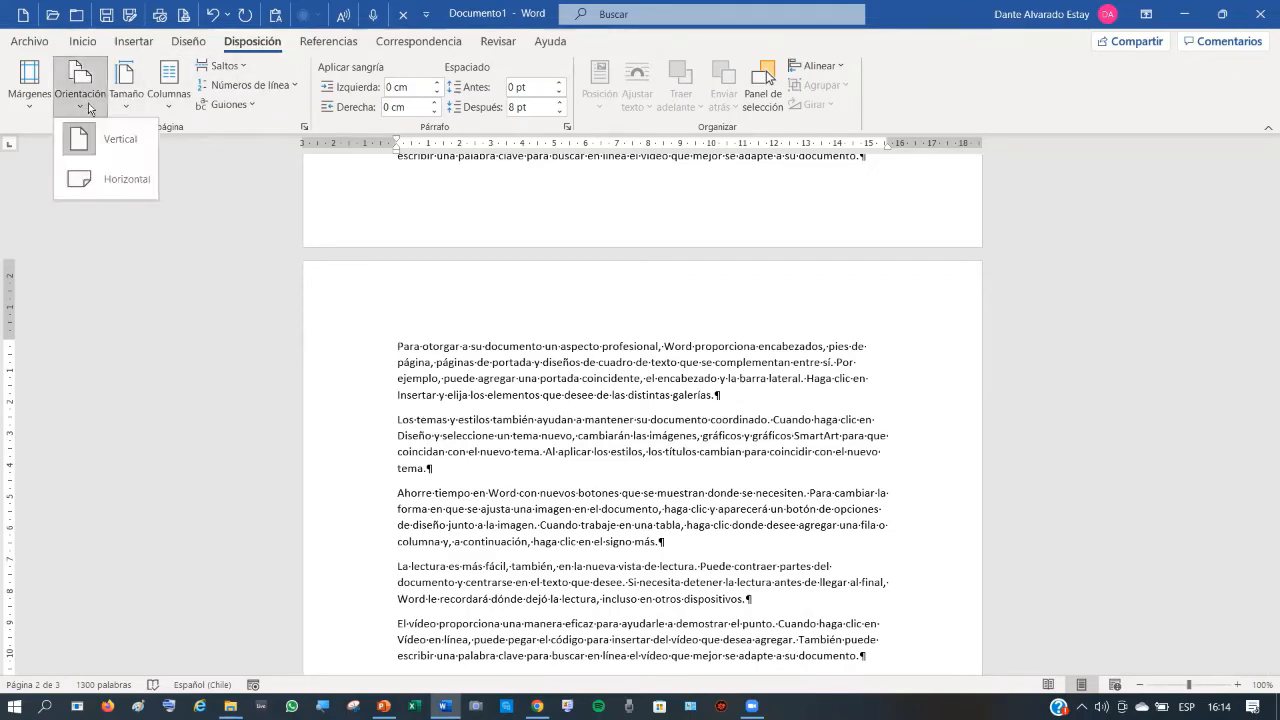
click(131, 188)
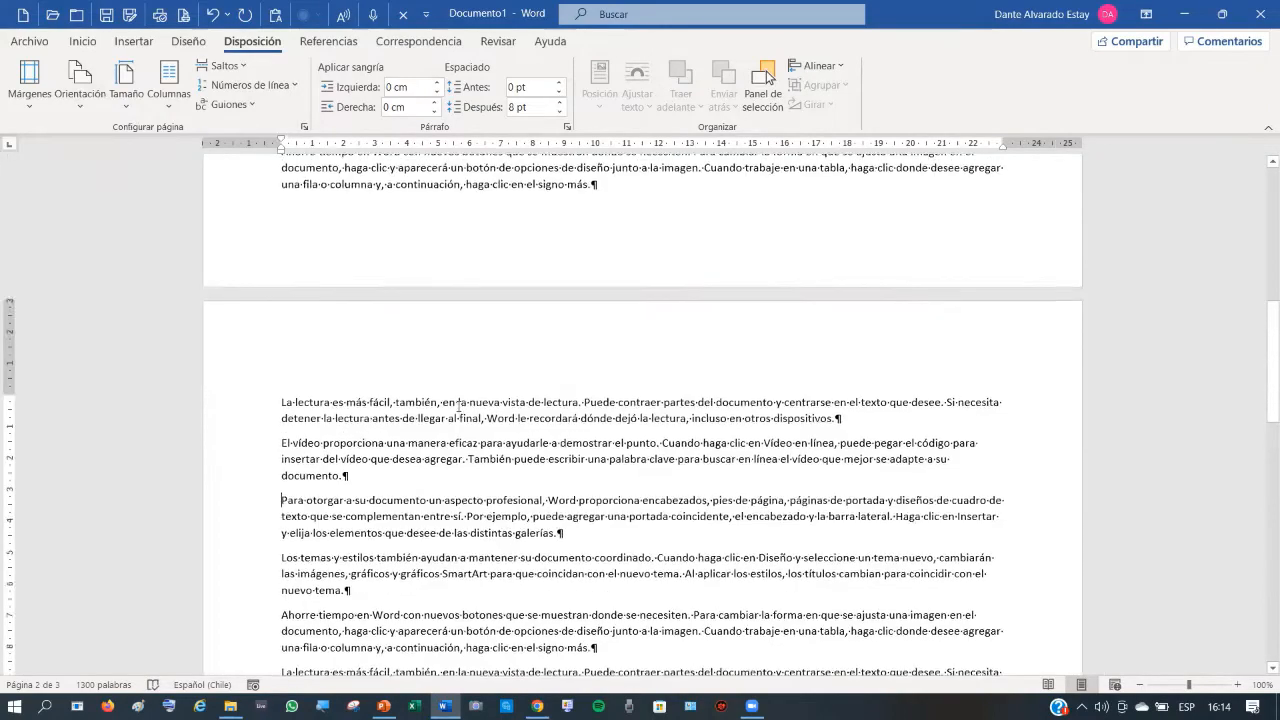
scroll(458, 397, down, 6)
click(212, 18)
scroll(440, 501, up, 10)
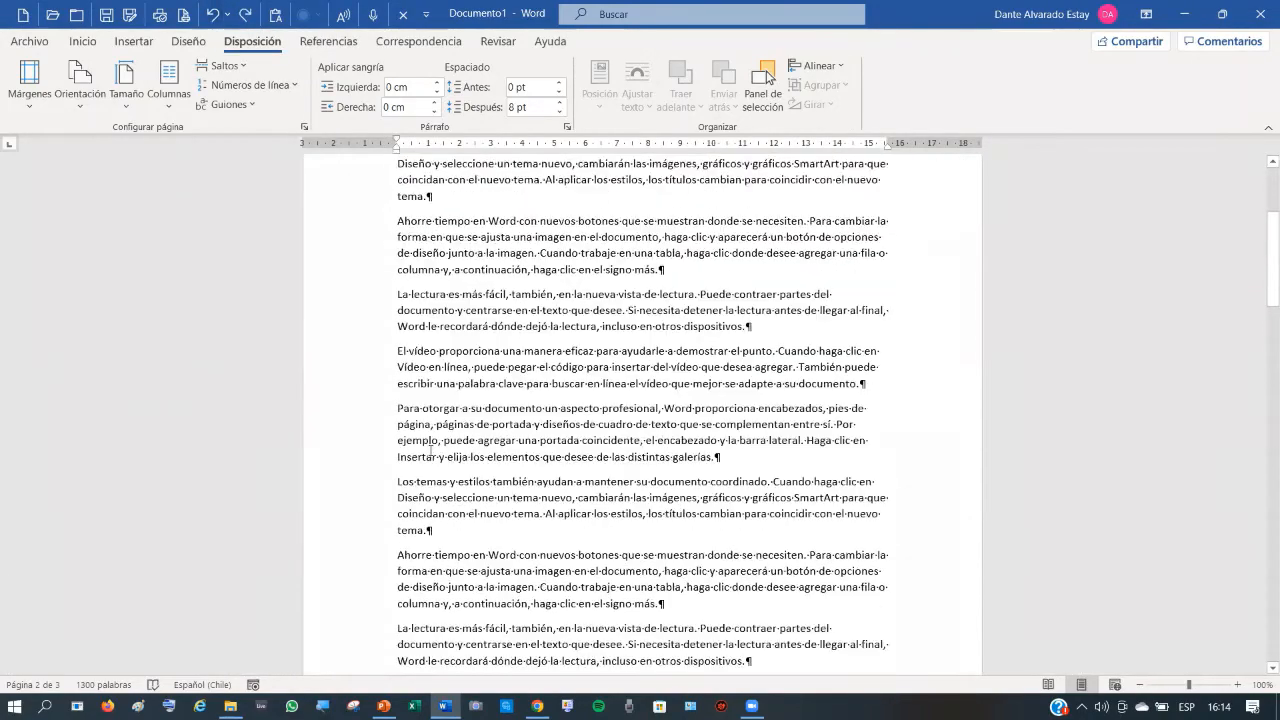
- In Page Setup, set Horizontal orientation applied 'De aquí en adelante'
scroll(430, 455, down, 8)
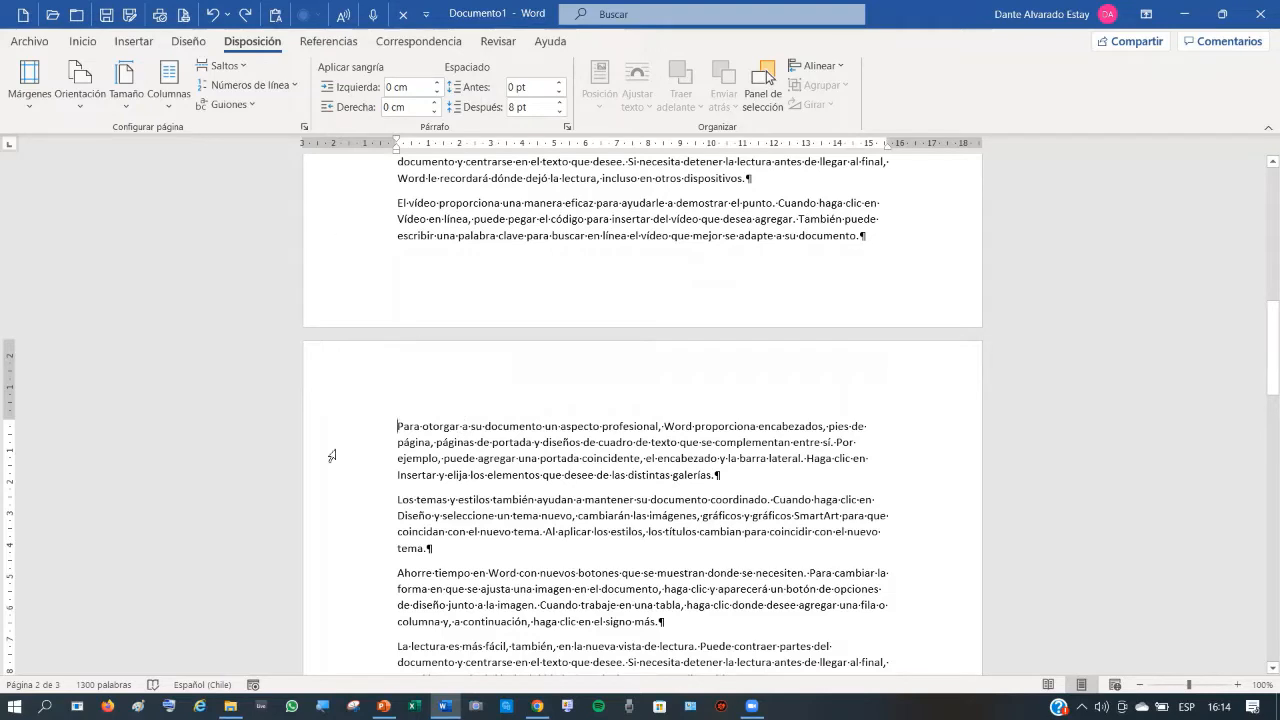
click(305, 128)
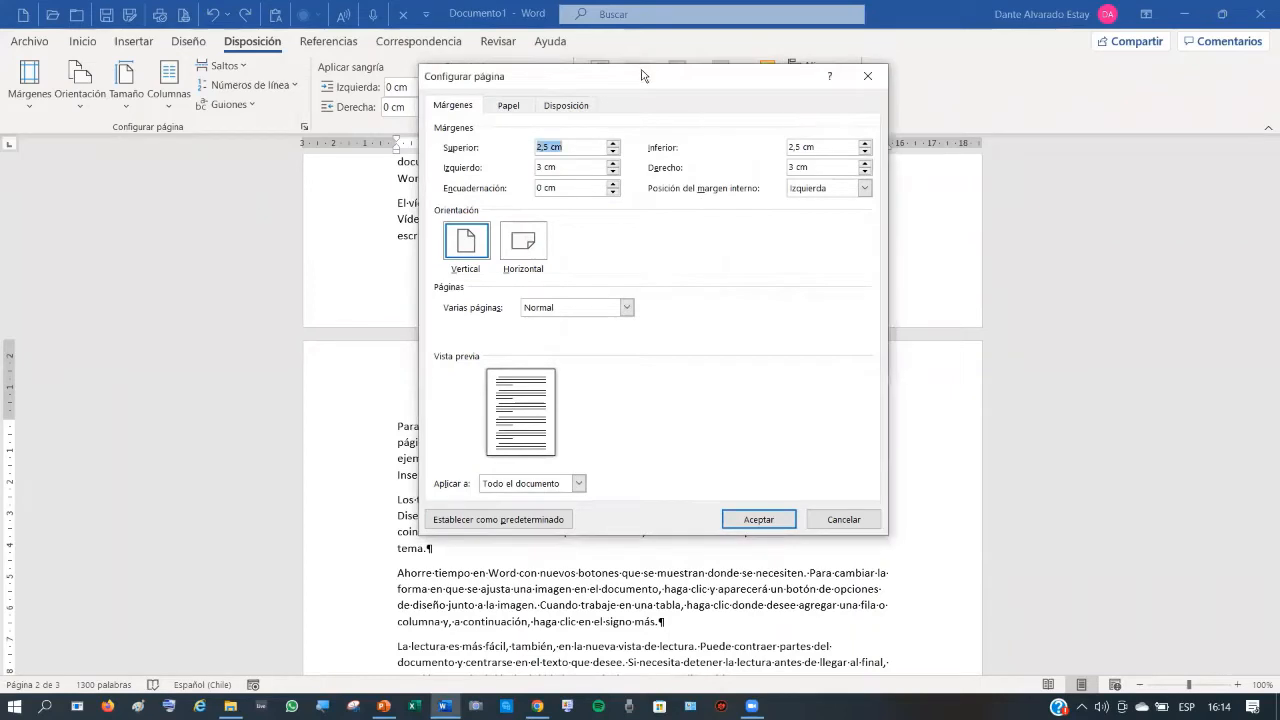
drag(640, 88, 552, 65)
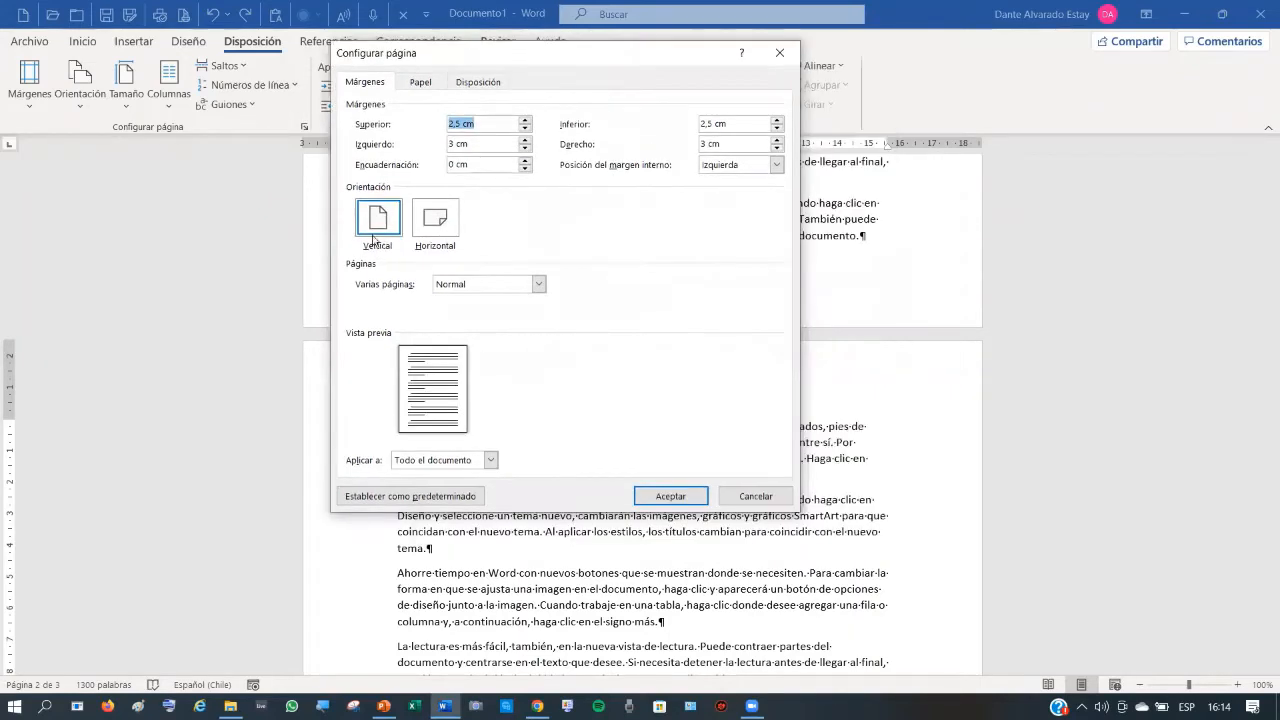
click(443, 225)
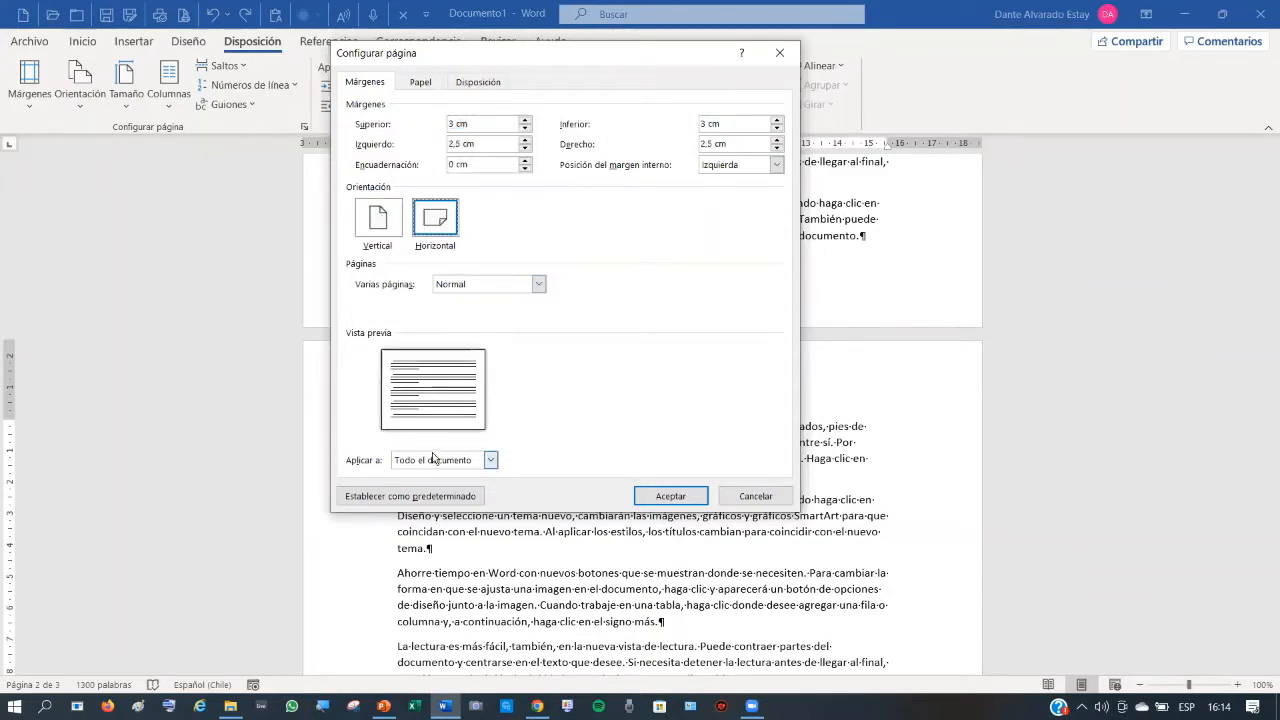
click(490, 460)
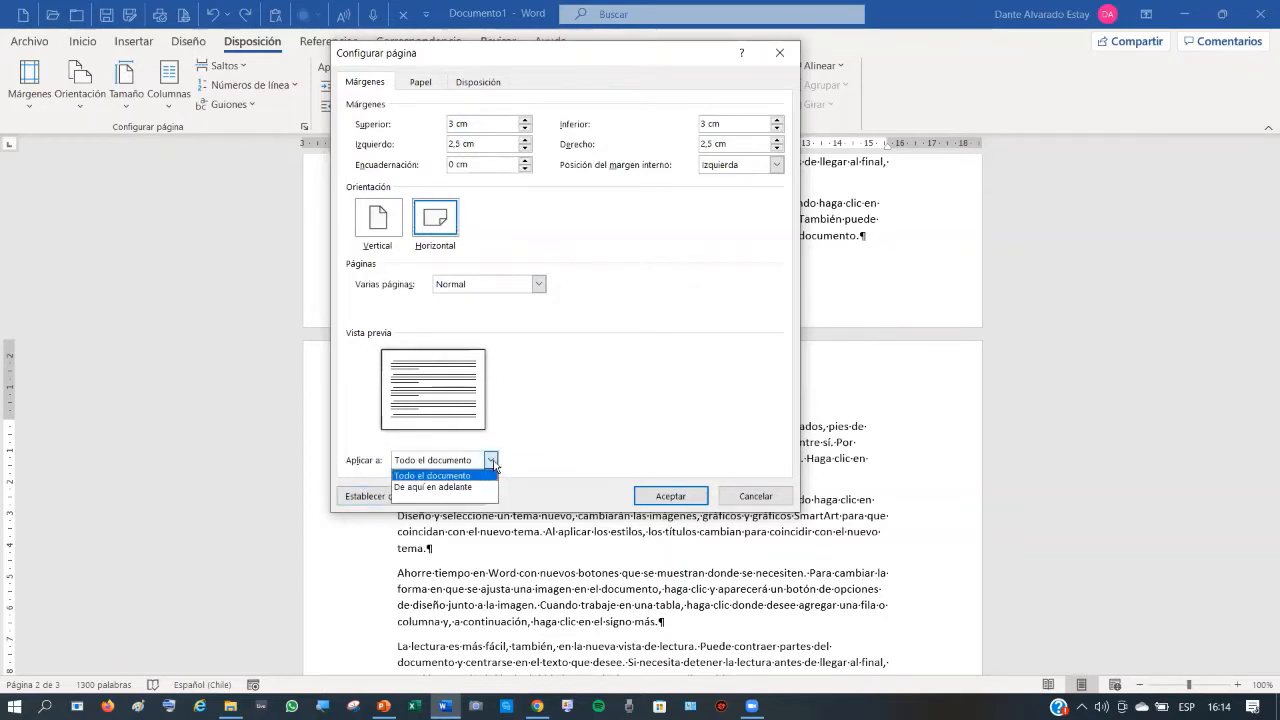
click(478, 488)
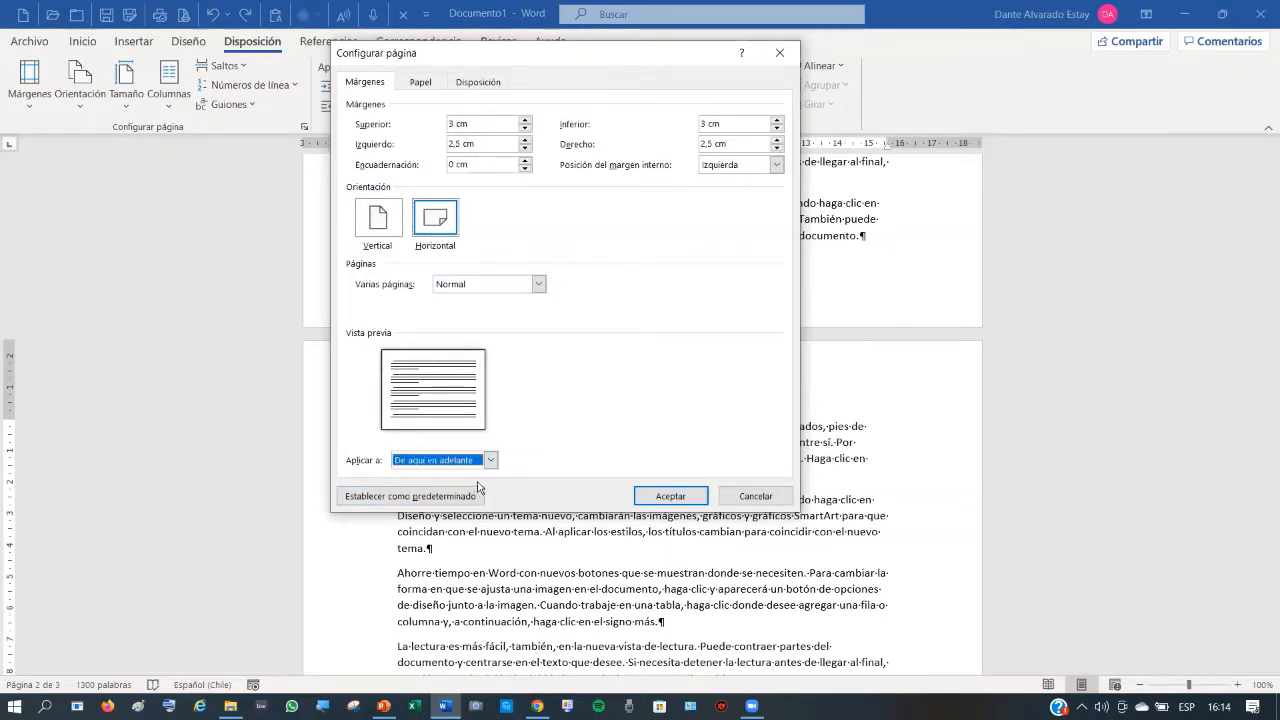
click(686, 498)
- Set portrait orientation from the start of page 3 onward, applied 'De aquí en adelante'
scroll(685, 487, up, 10)
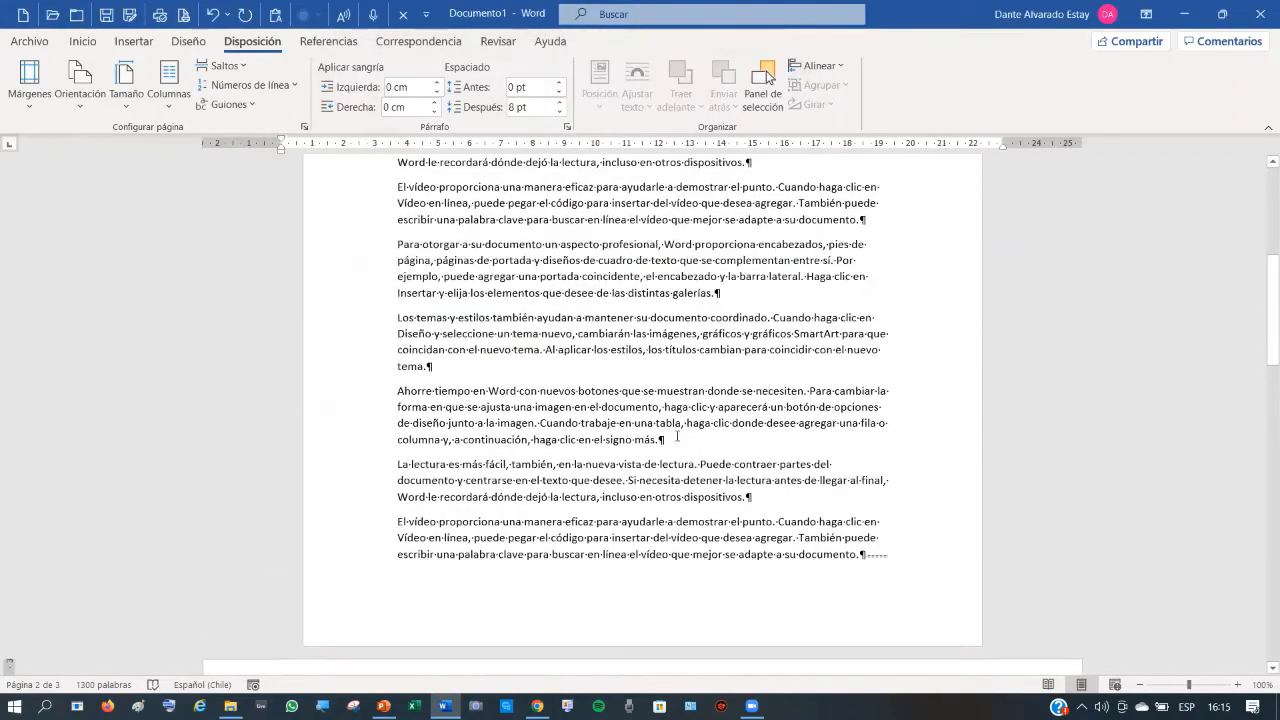
scroll(681, 432, down, 5)
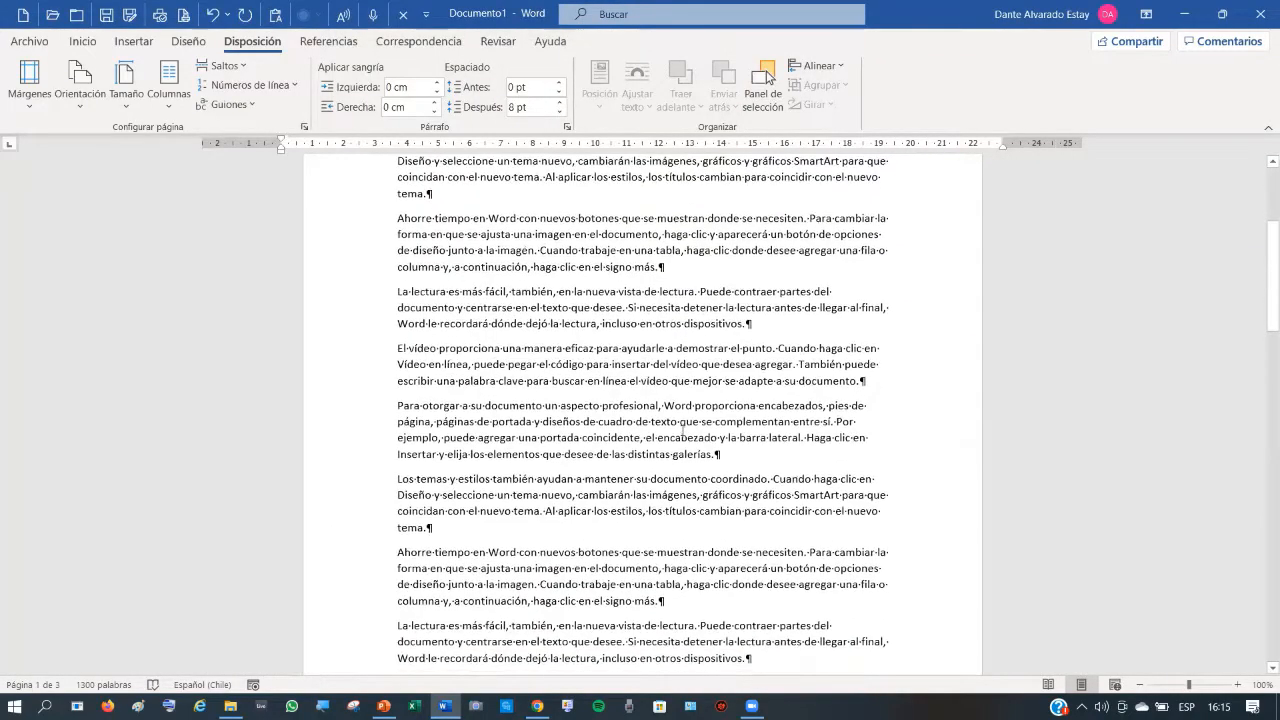
scroll(686, 438, down, 12)
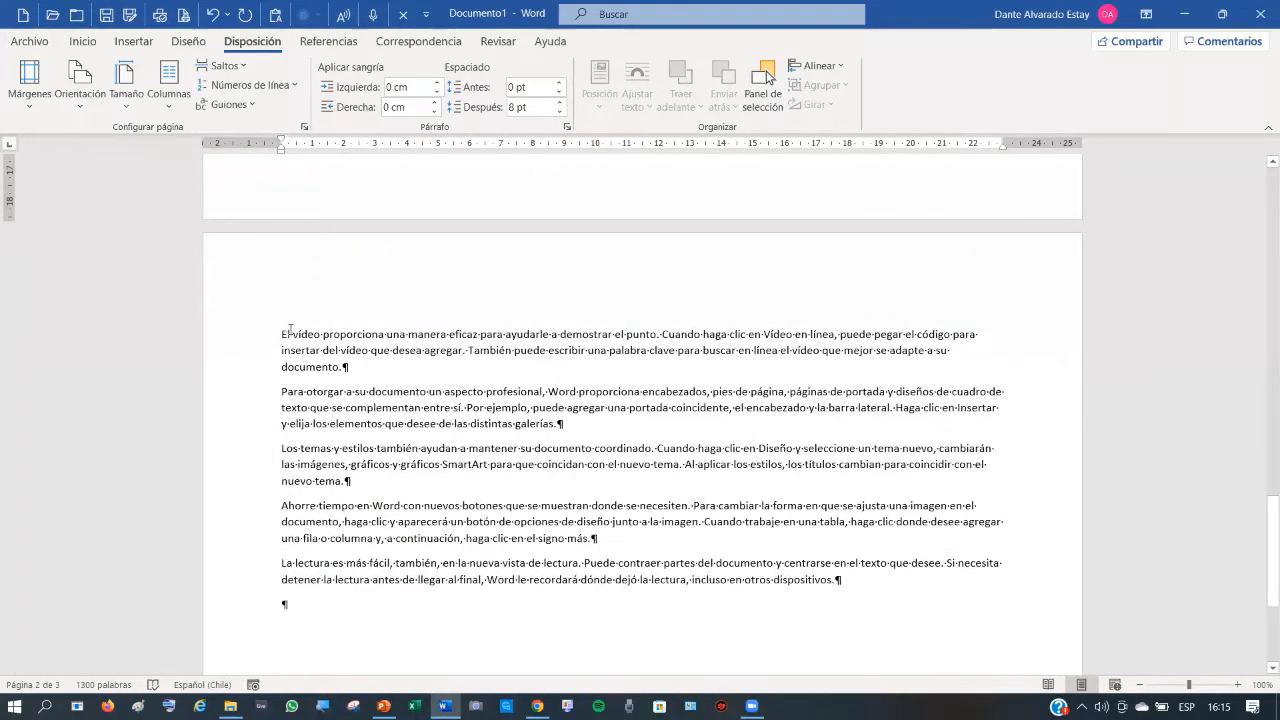
click(284, 333)
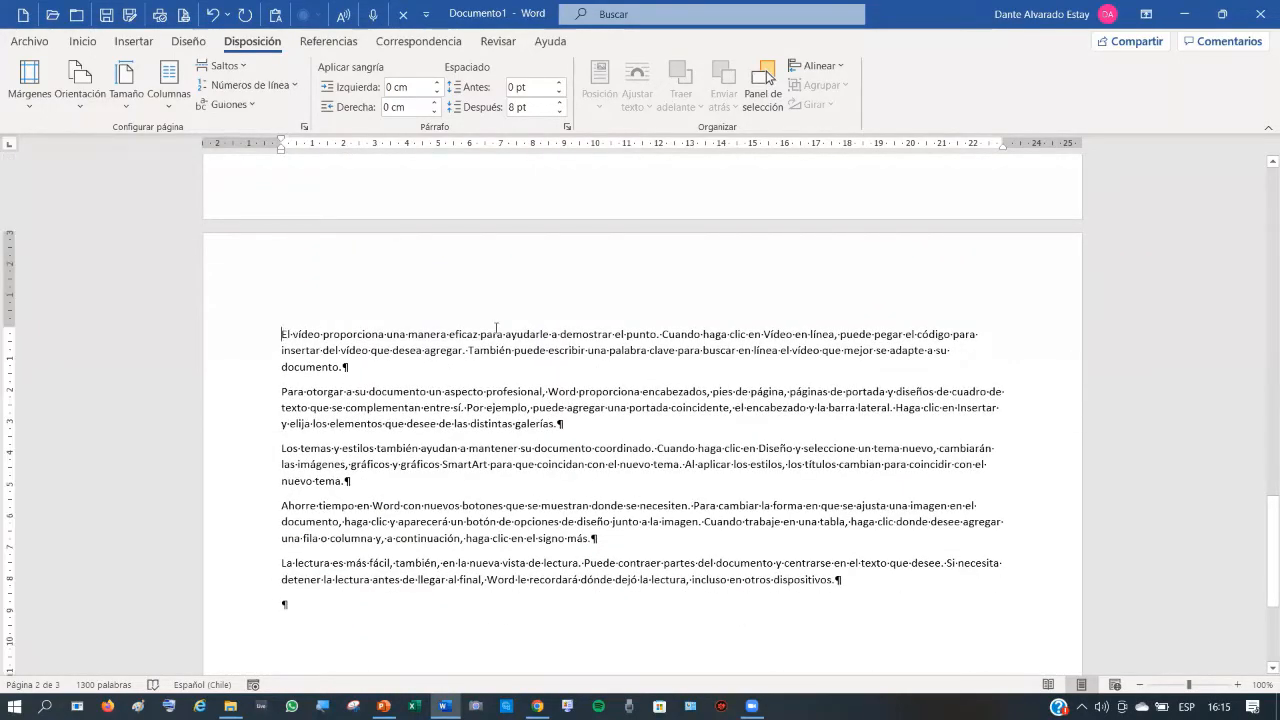
click(306, 128)
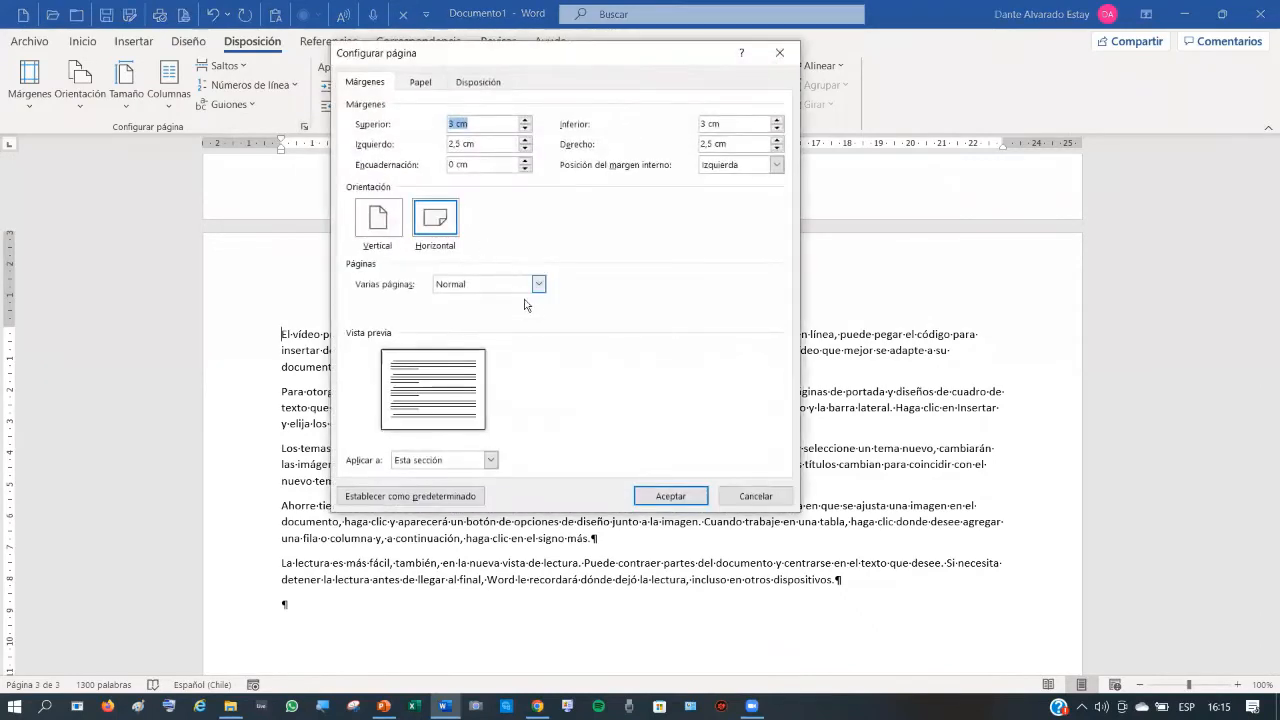
click(378, 218)
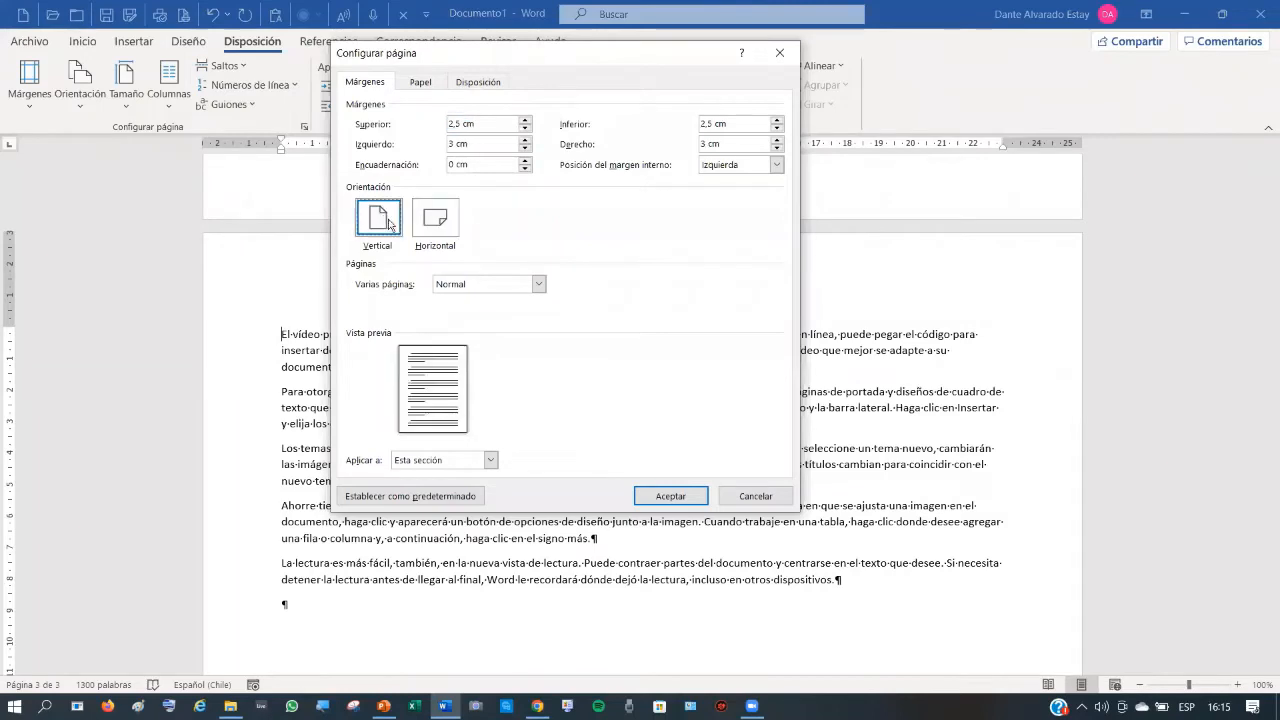
click(489, 461)
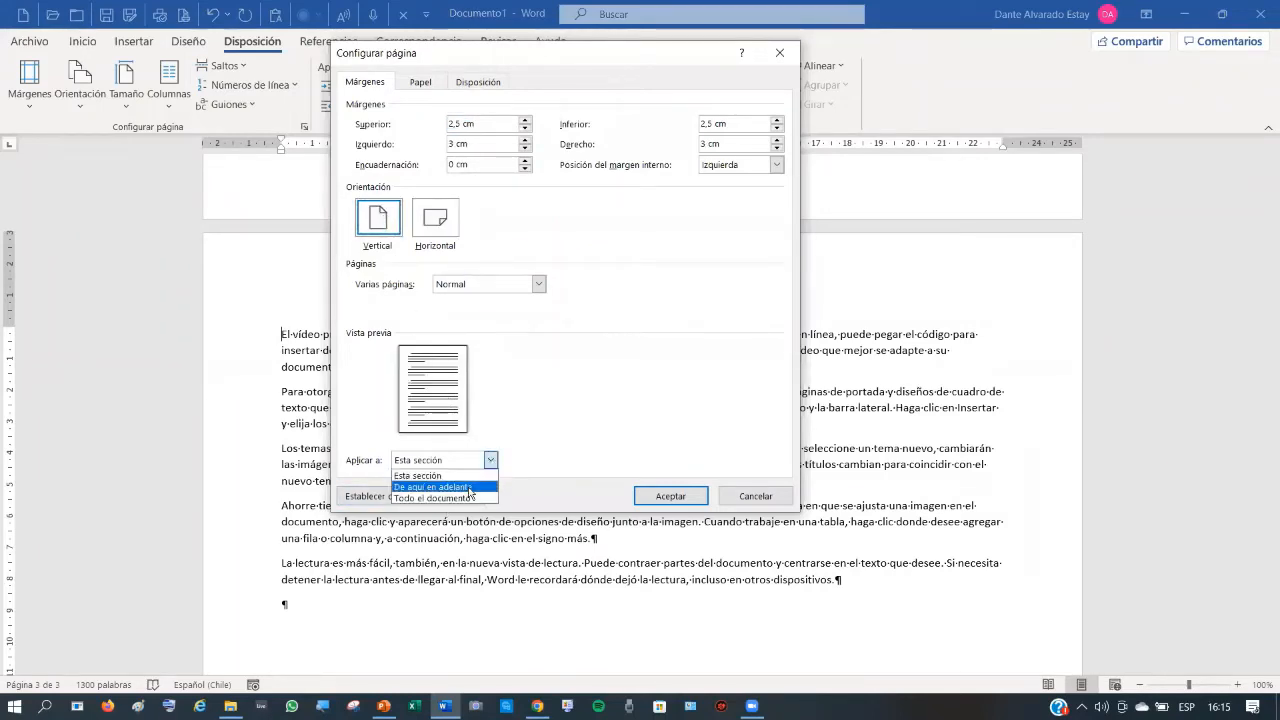
click(472, 484)
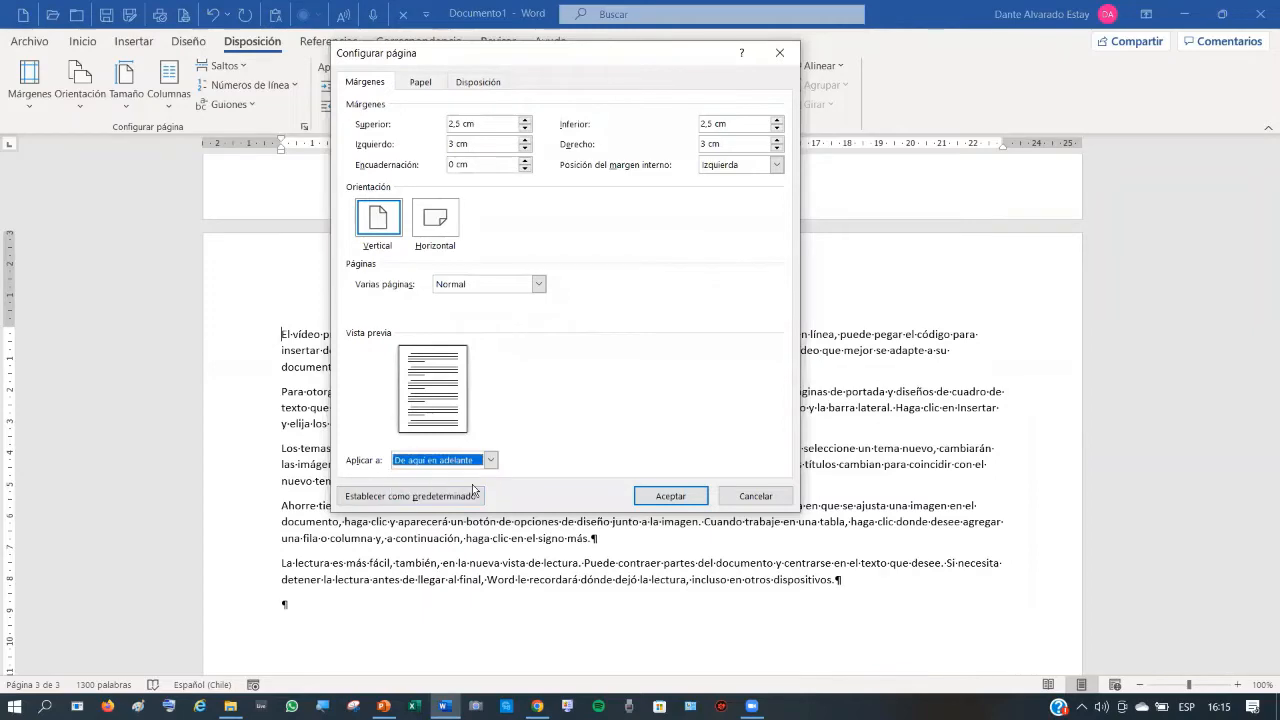
click(690, 497)
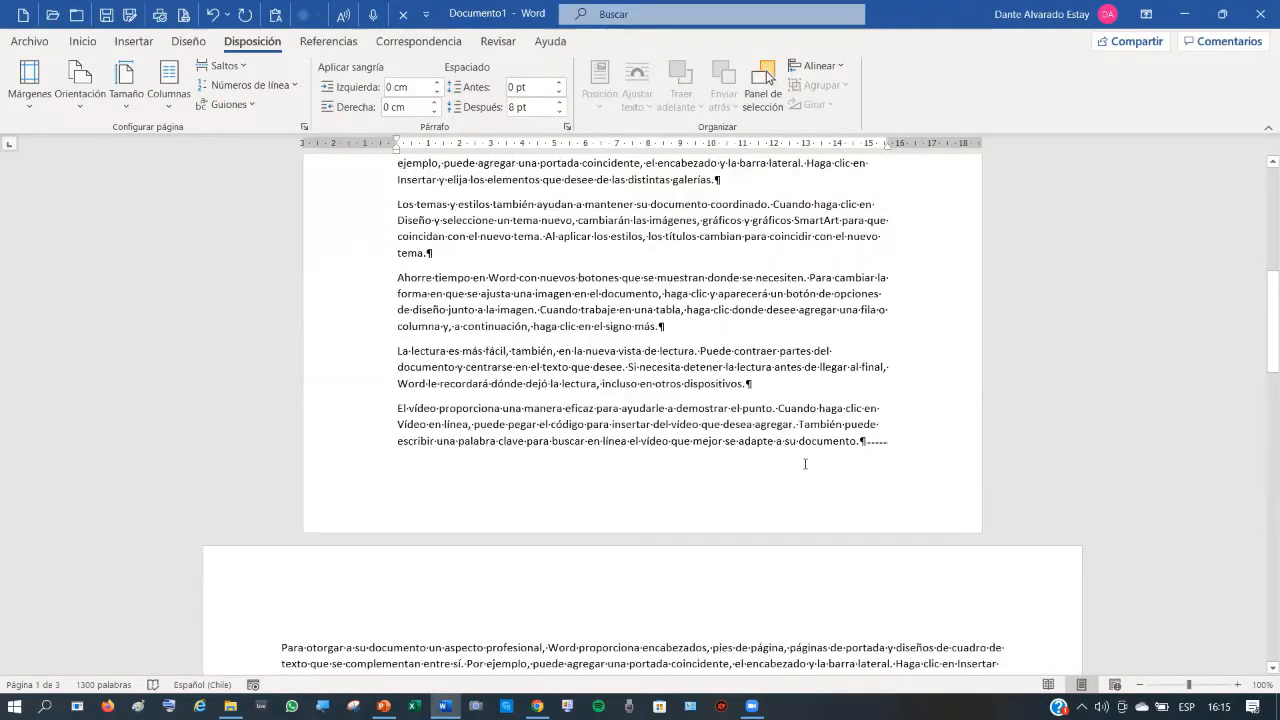
scroll(805, 466, down, 4)
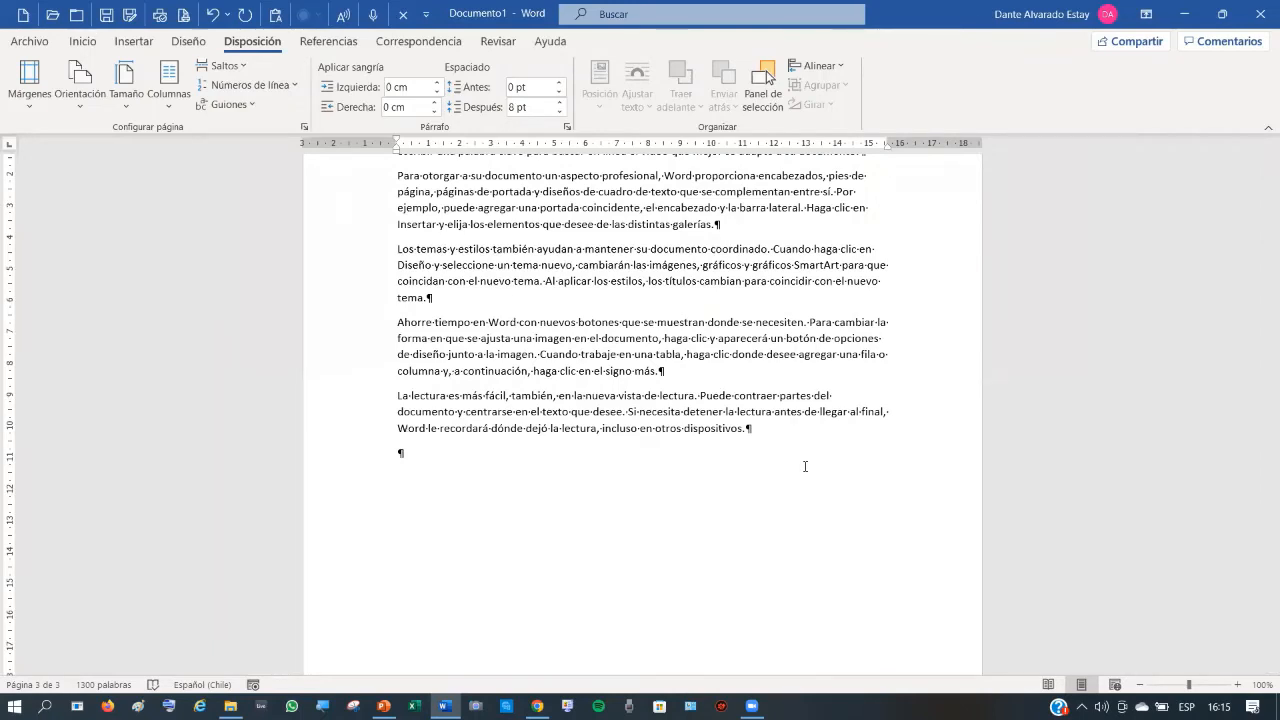
scroll(760, 477, up, 5)
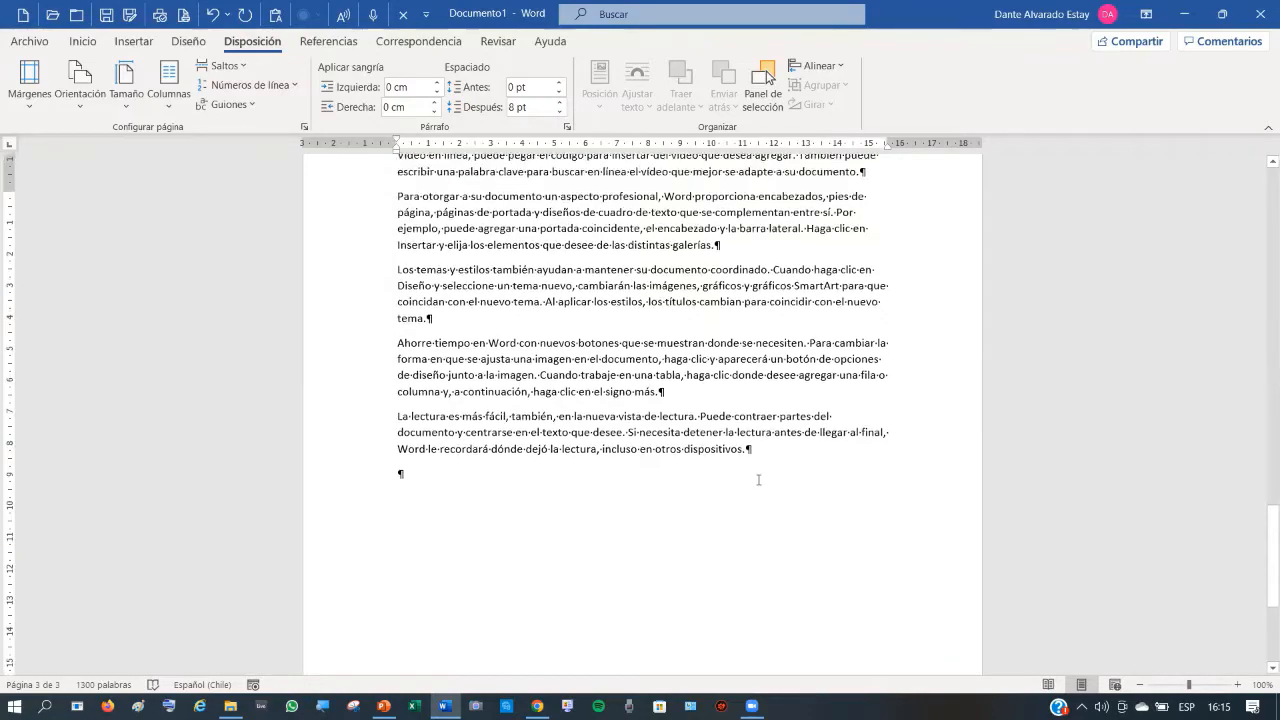
scroll(760, 477, up, 7)
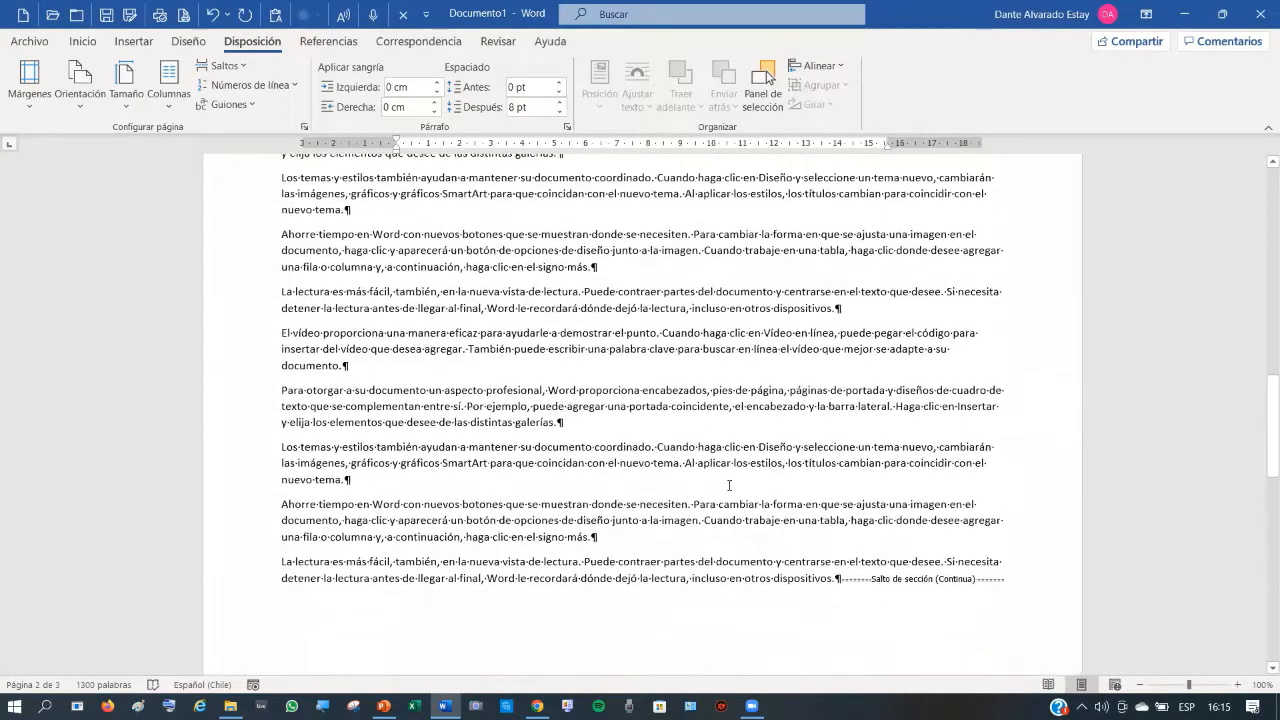
scroll(333, 198, up, 4)
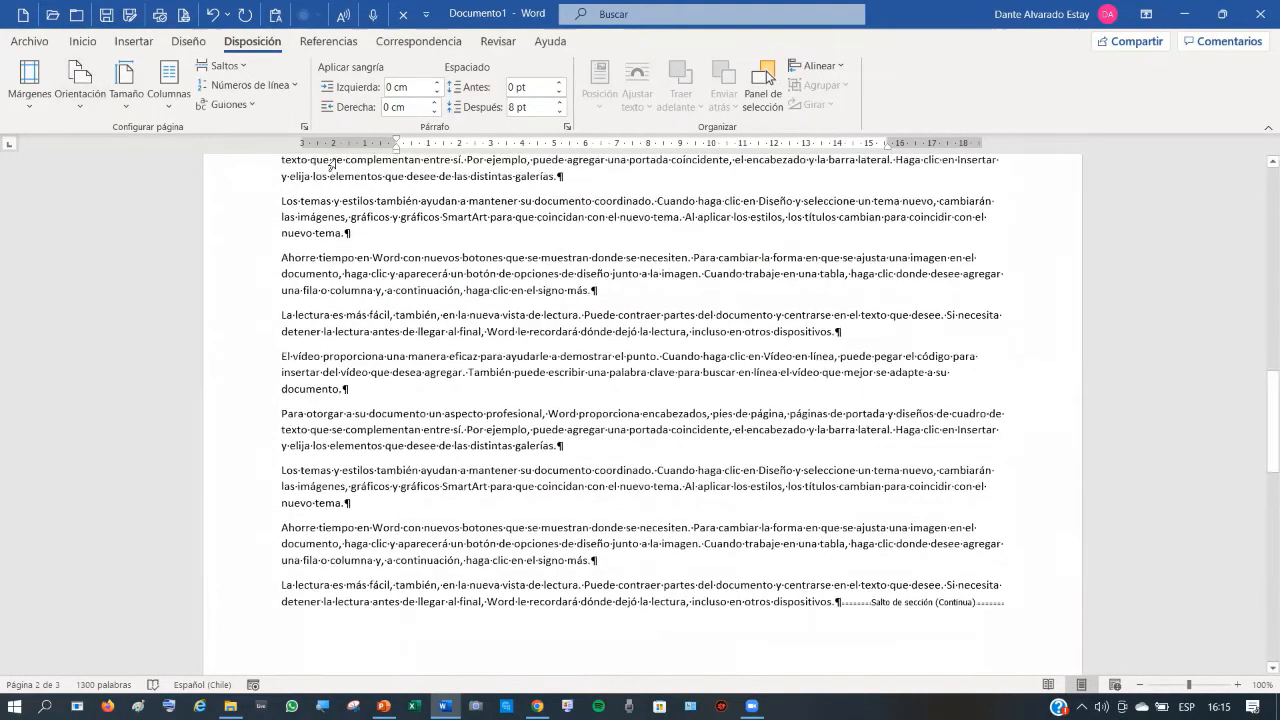
scroll(333, 198, up, 15)
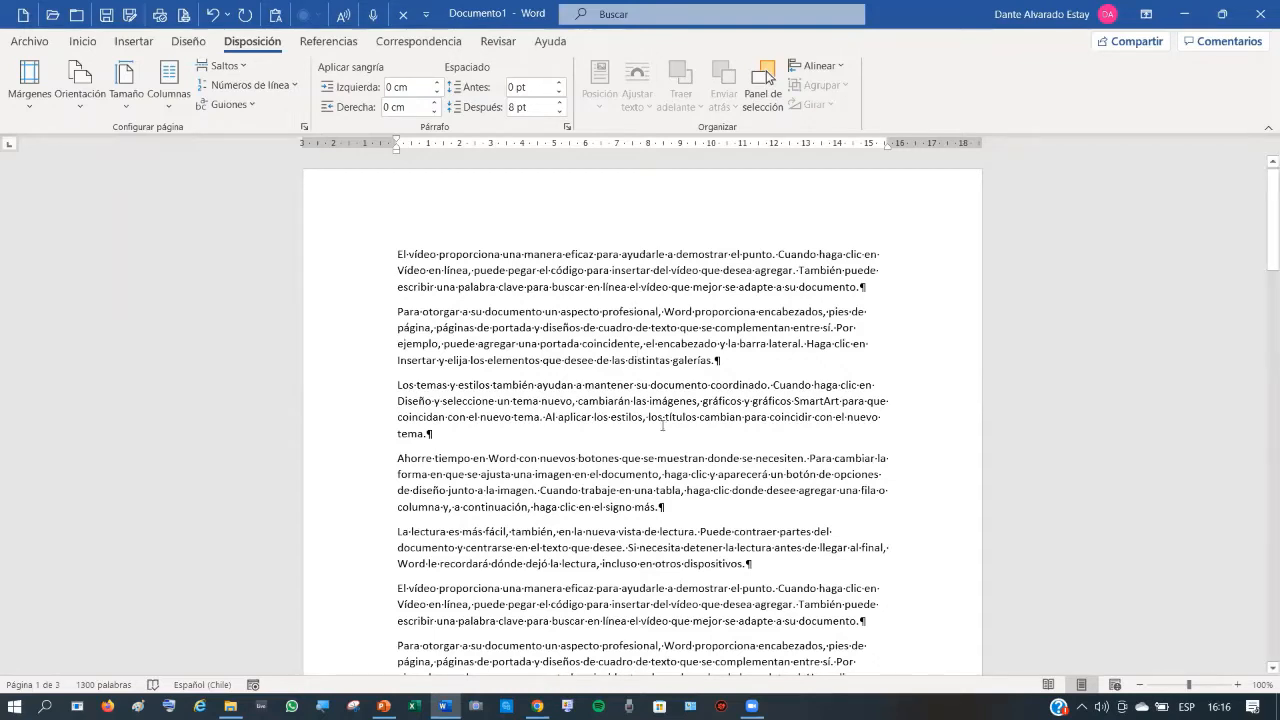
scroll(732, 355, down, 1)
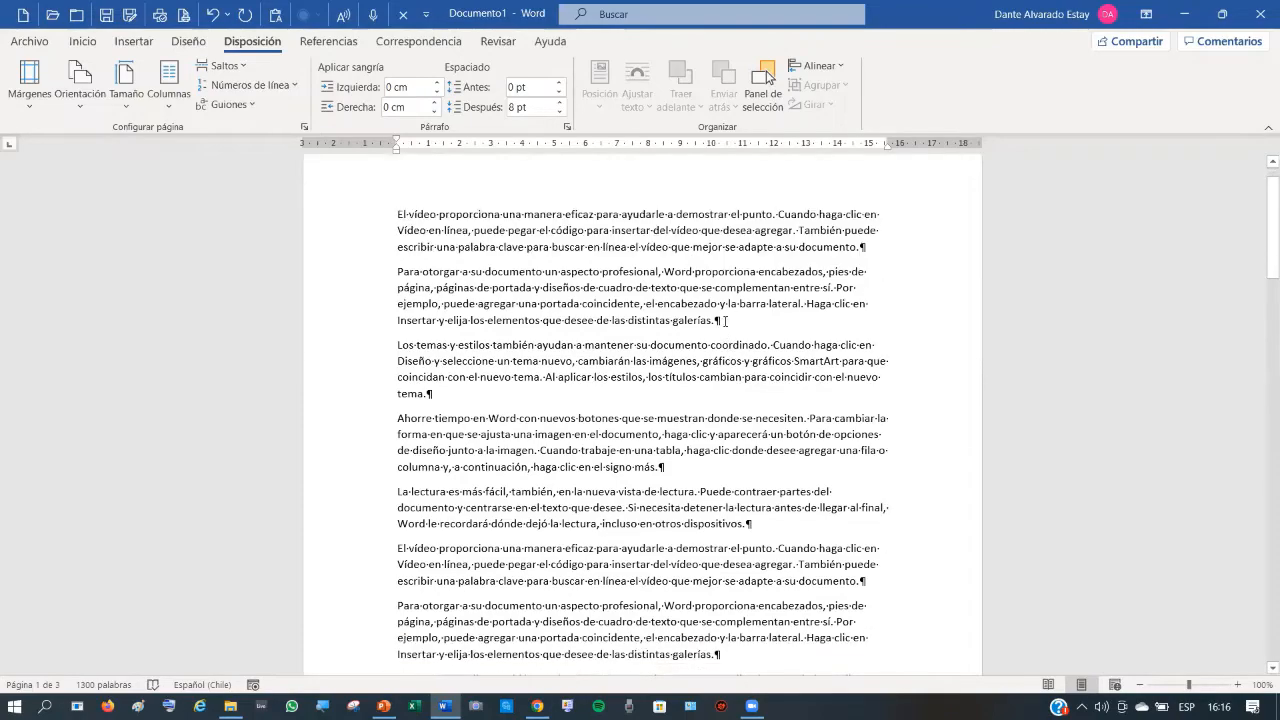
scroll(709, 403, down, 7)
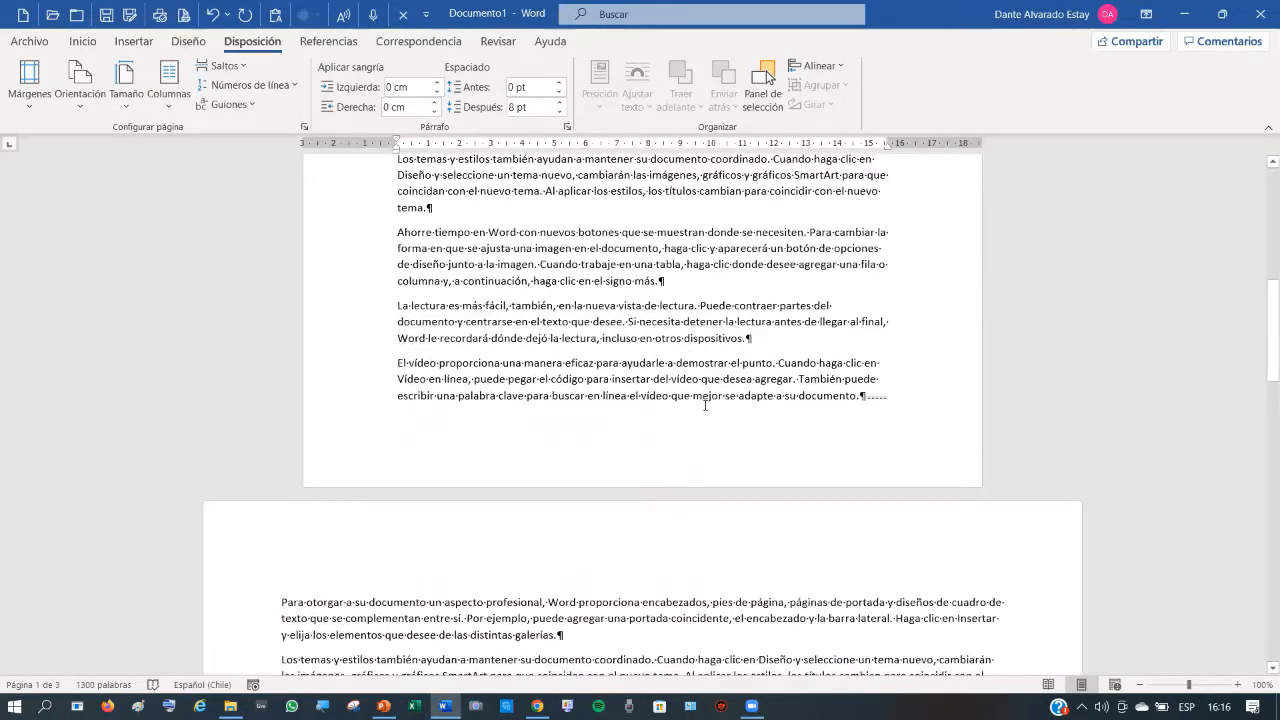
scroll(704, 405, down, 5)
scroll(715, 350, up, 10)
scroll(729, 290, up, 9)
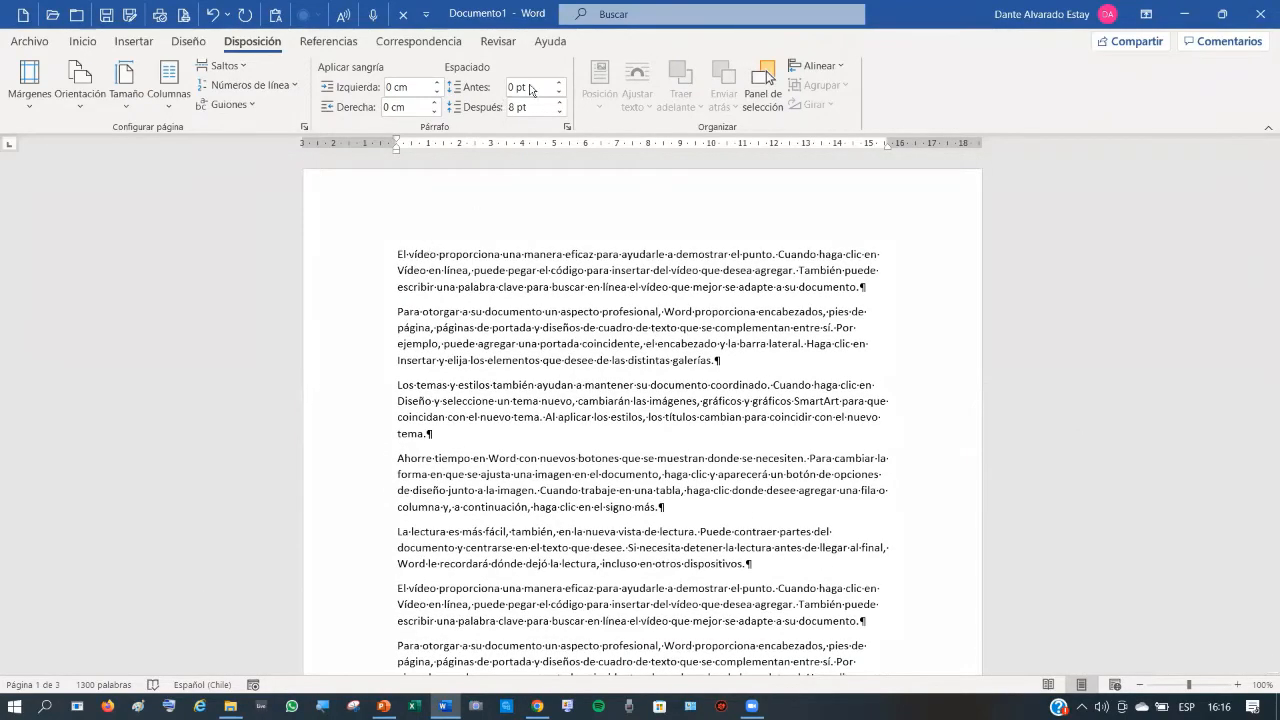
- Minimize Word and create a 'Presentación en blanco' in PowerPoint, selecting its first slide
click(1183, 18)
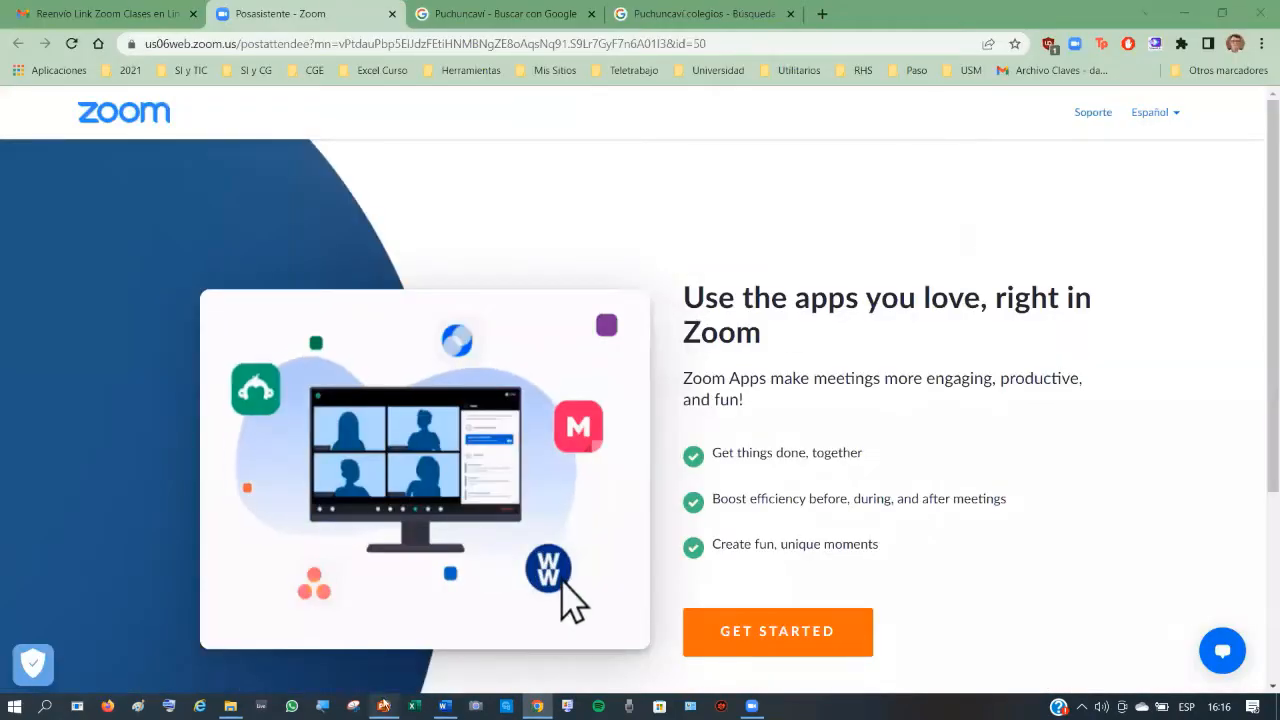
click(383, 706)
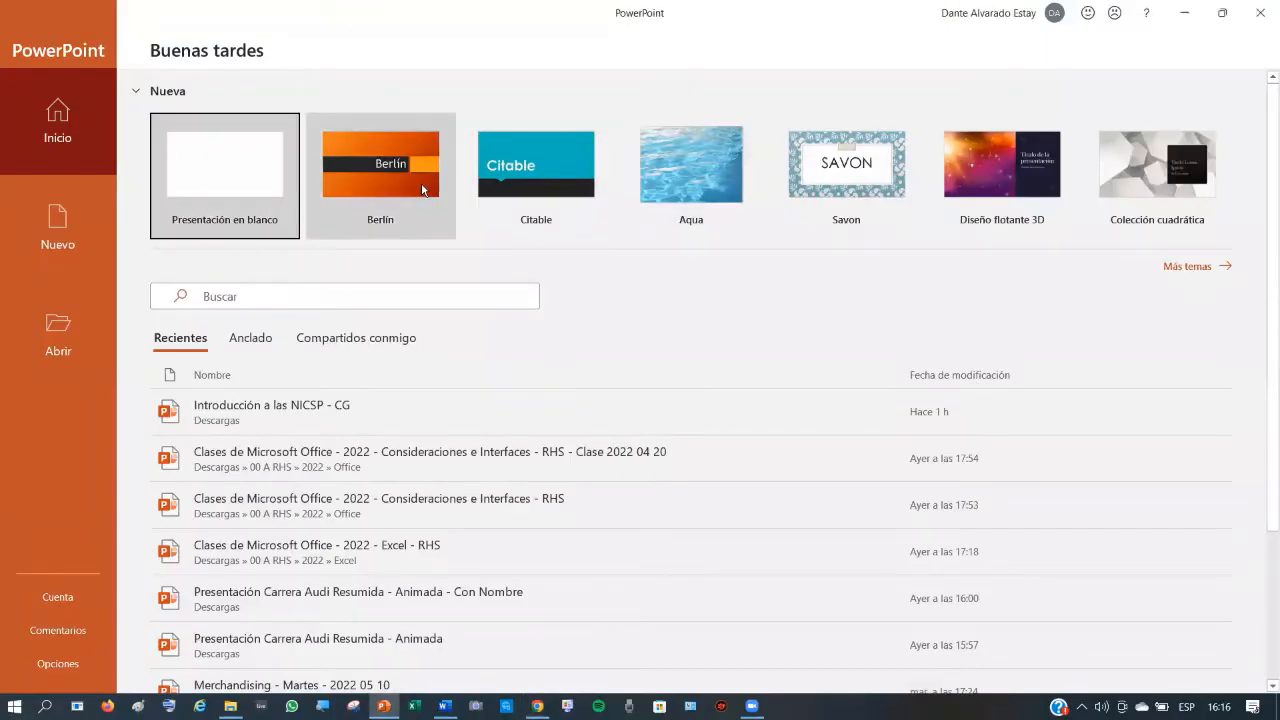
click(240, 171)
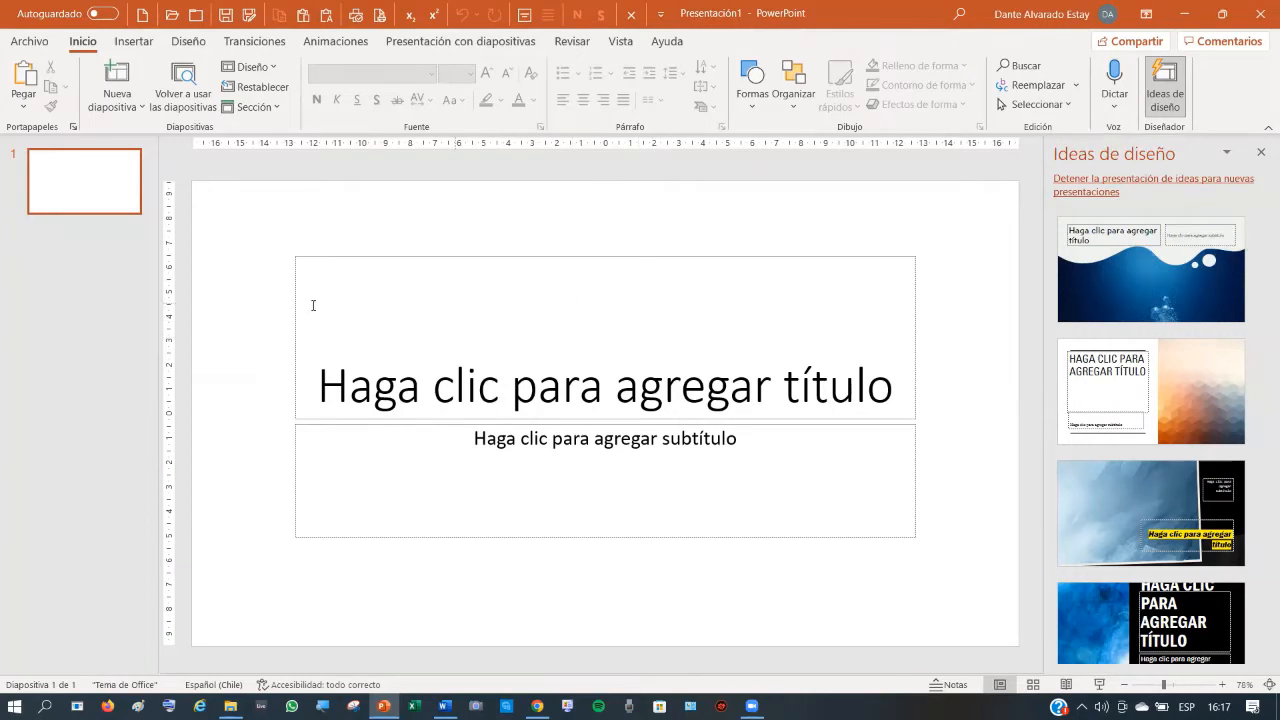
click(96, 189)
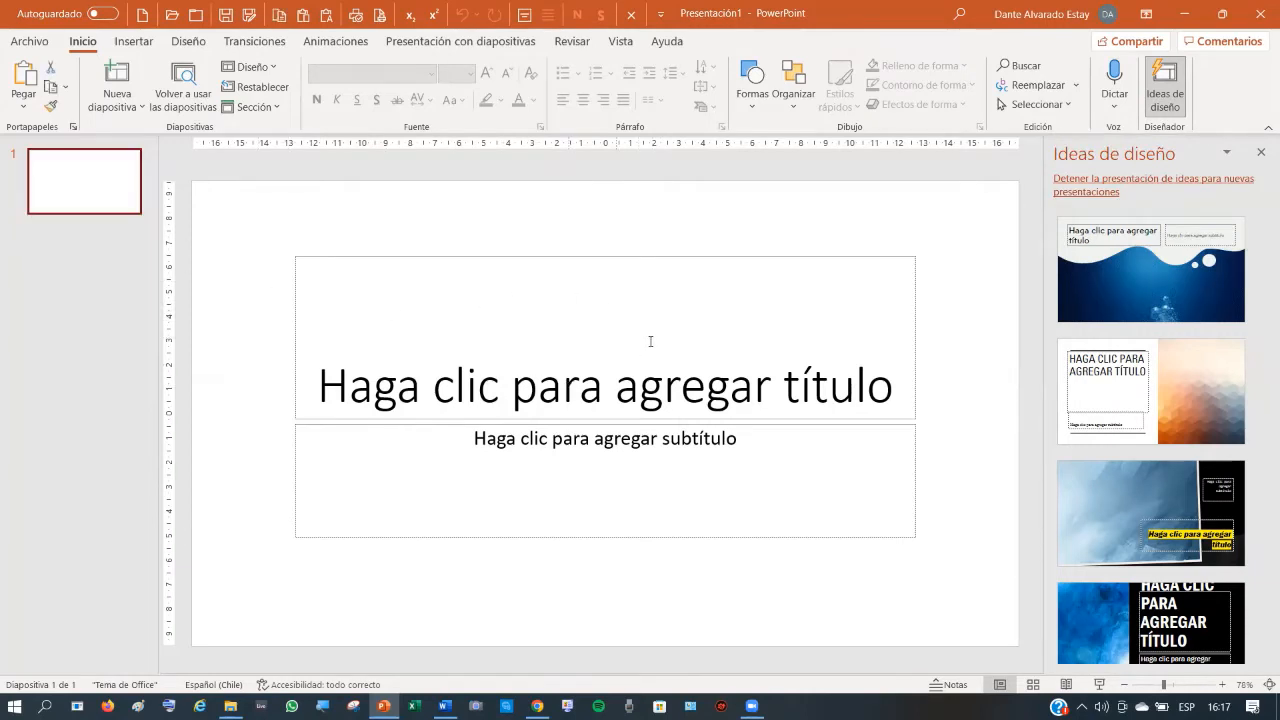
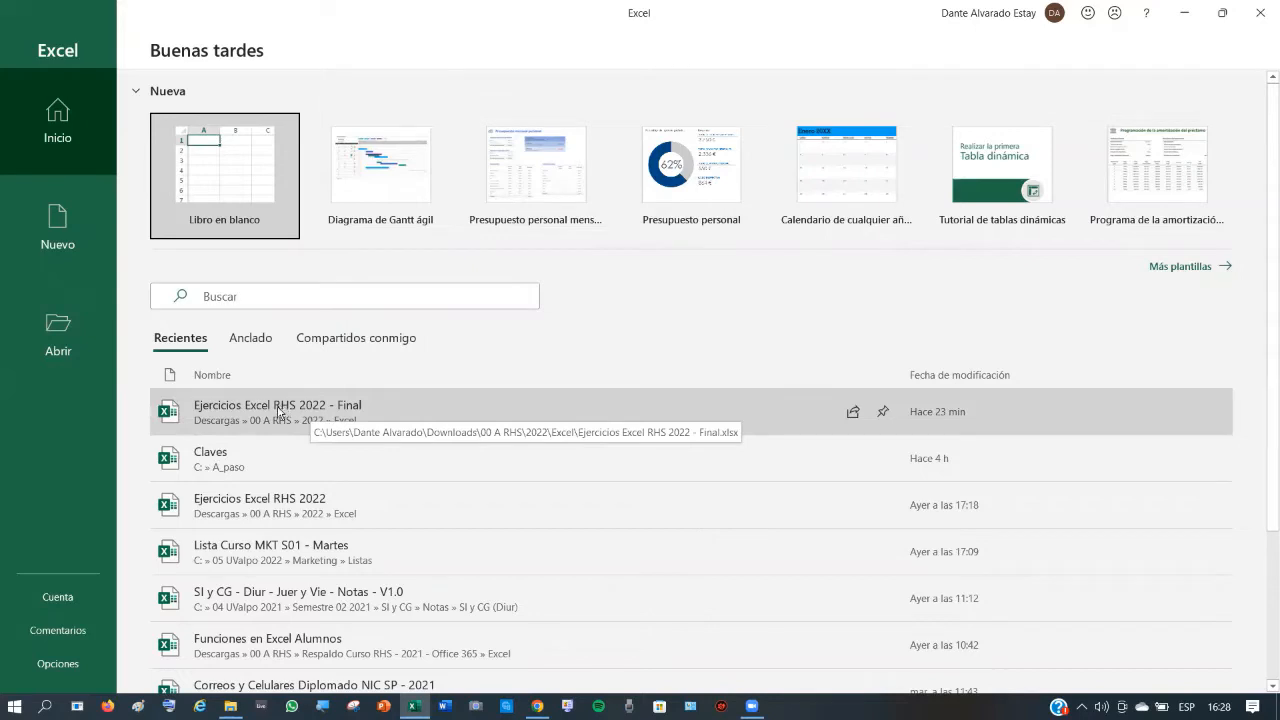
- Open the workbook 'Ejercicios Excel RHS 2022 - Final' and scroll to the top of its Consideraciones sheet
click(278, 410)
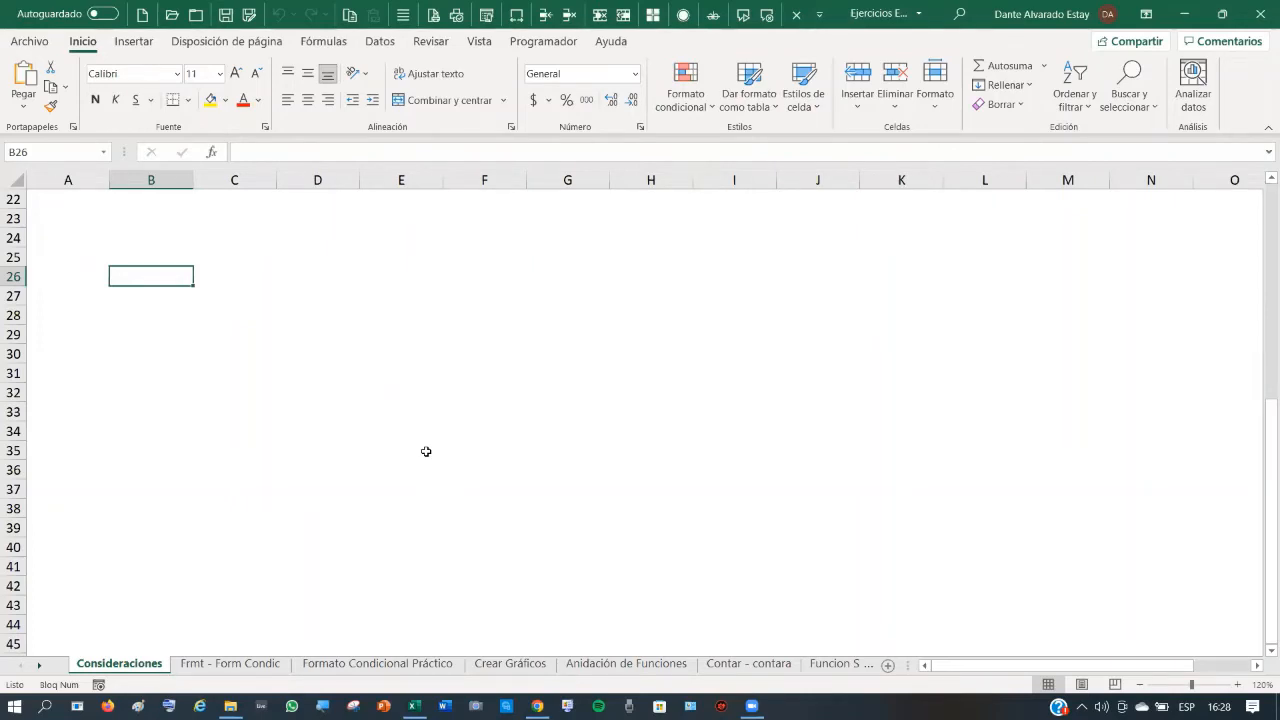
scroll(397, 463, up, 7)
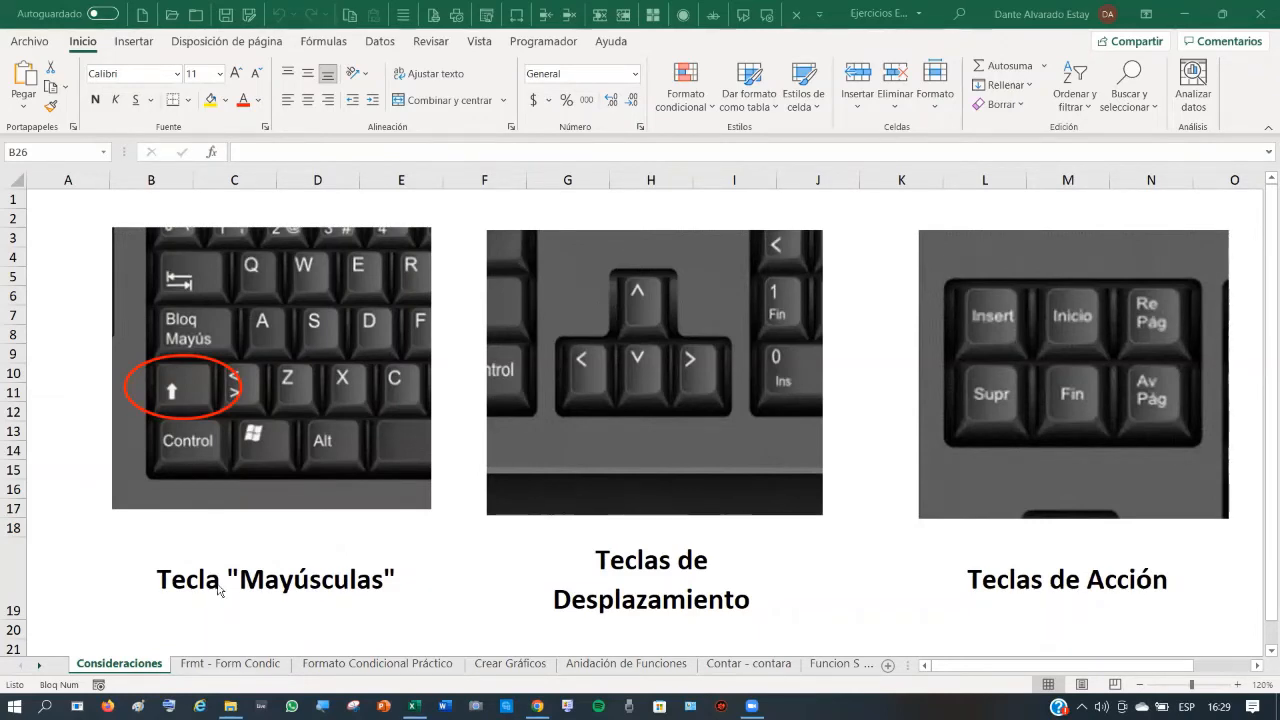
click(250, 671)
- Switch to the Frmt - Form Condic sheet and select the Nota grades C3:C11
click(250, 671)
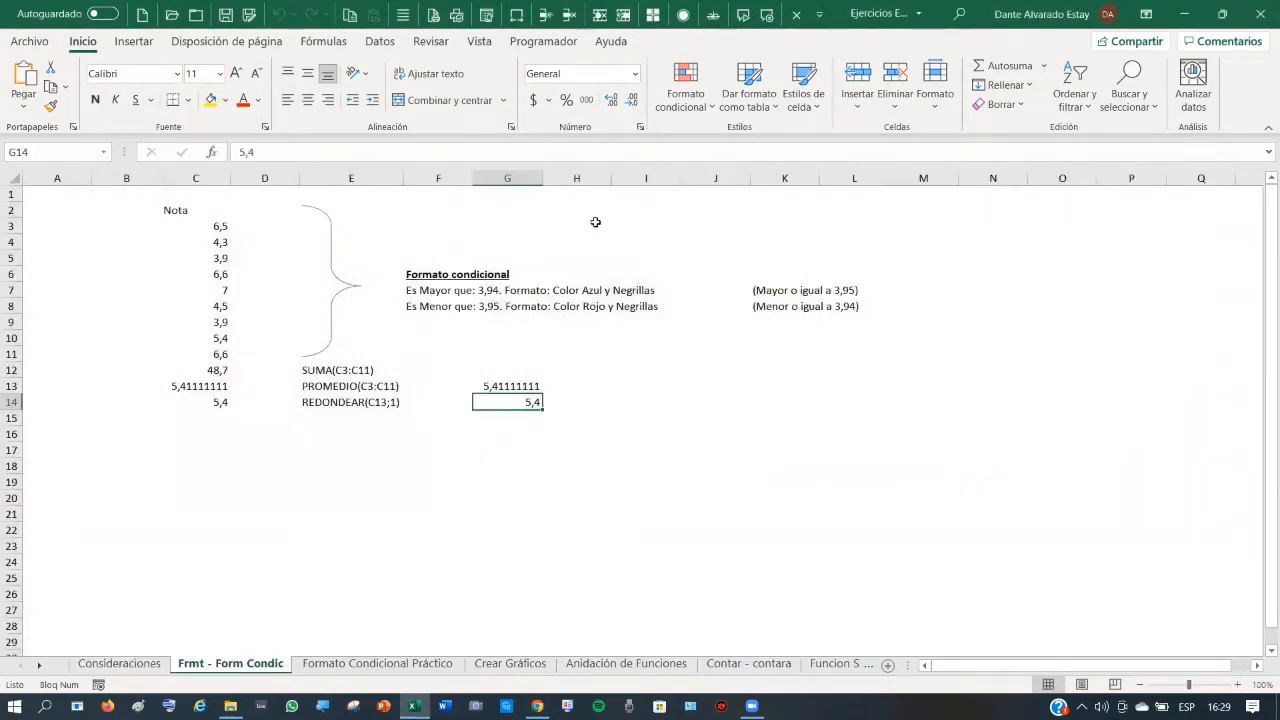
click(926, 173)
click(185, 210)
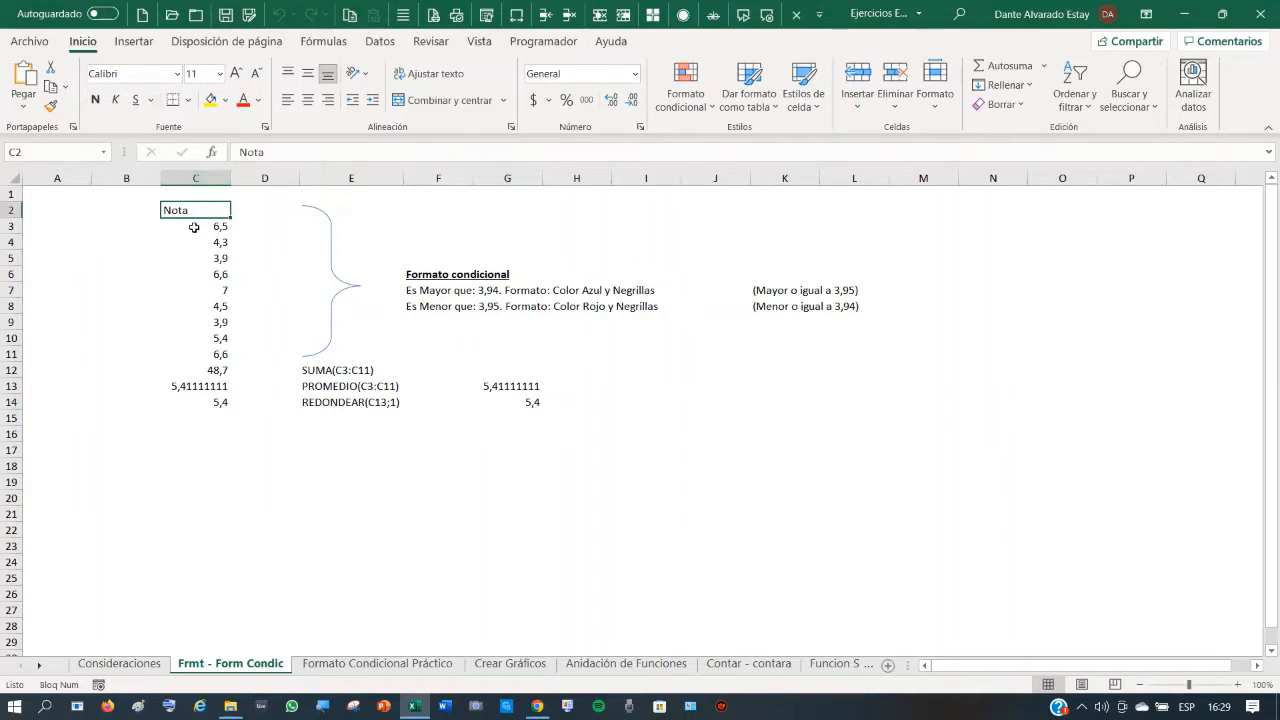
click(200, 225)
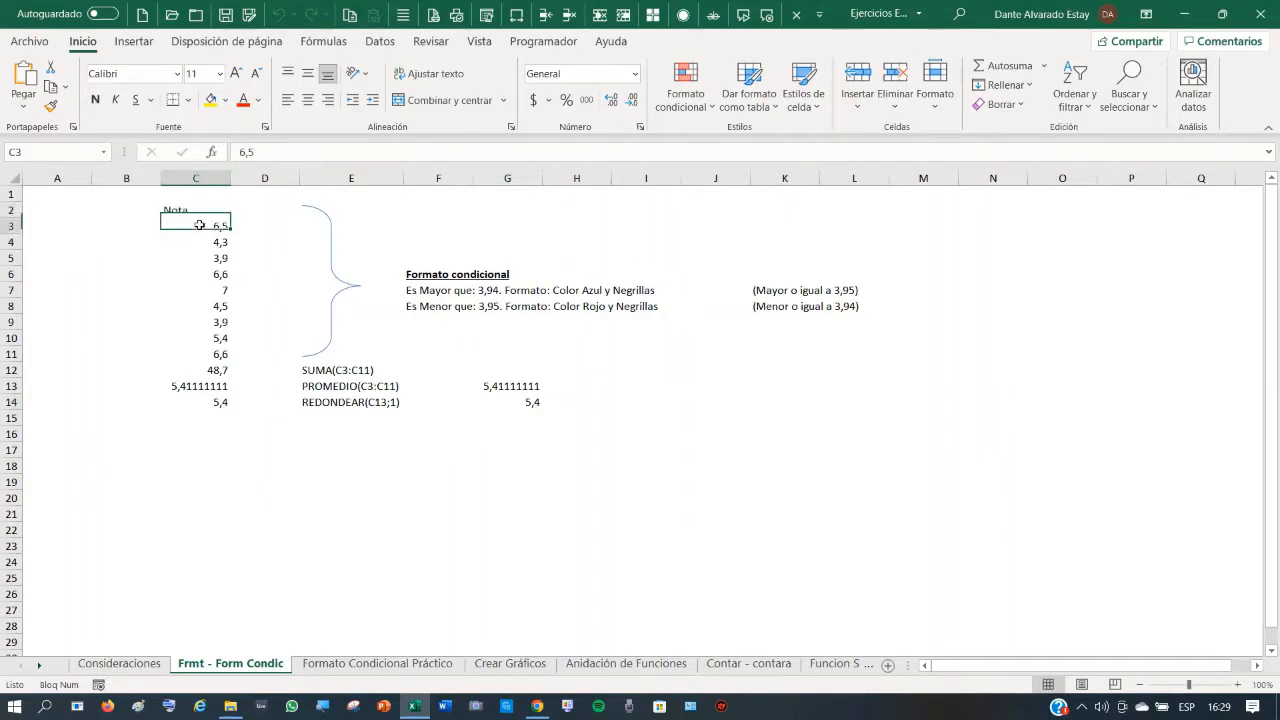
drag(200, 225, 202, 368)
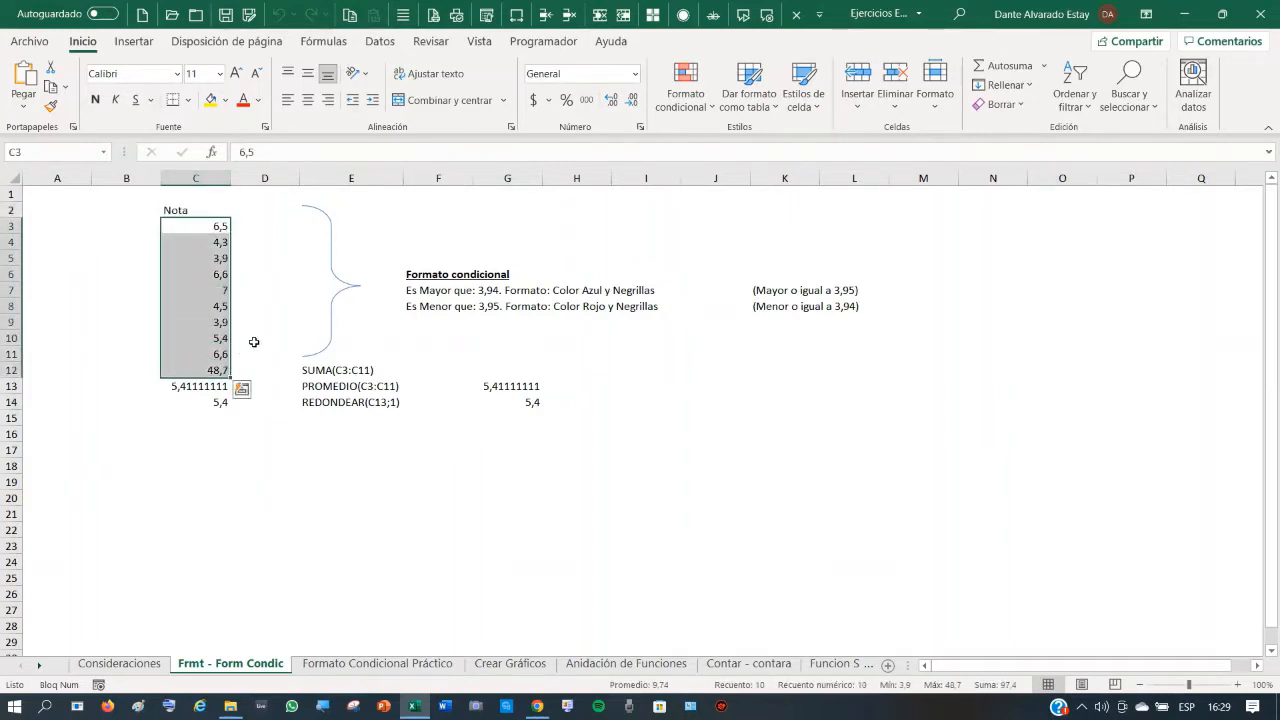
click(215, 356)
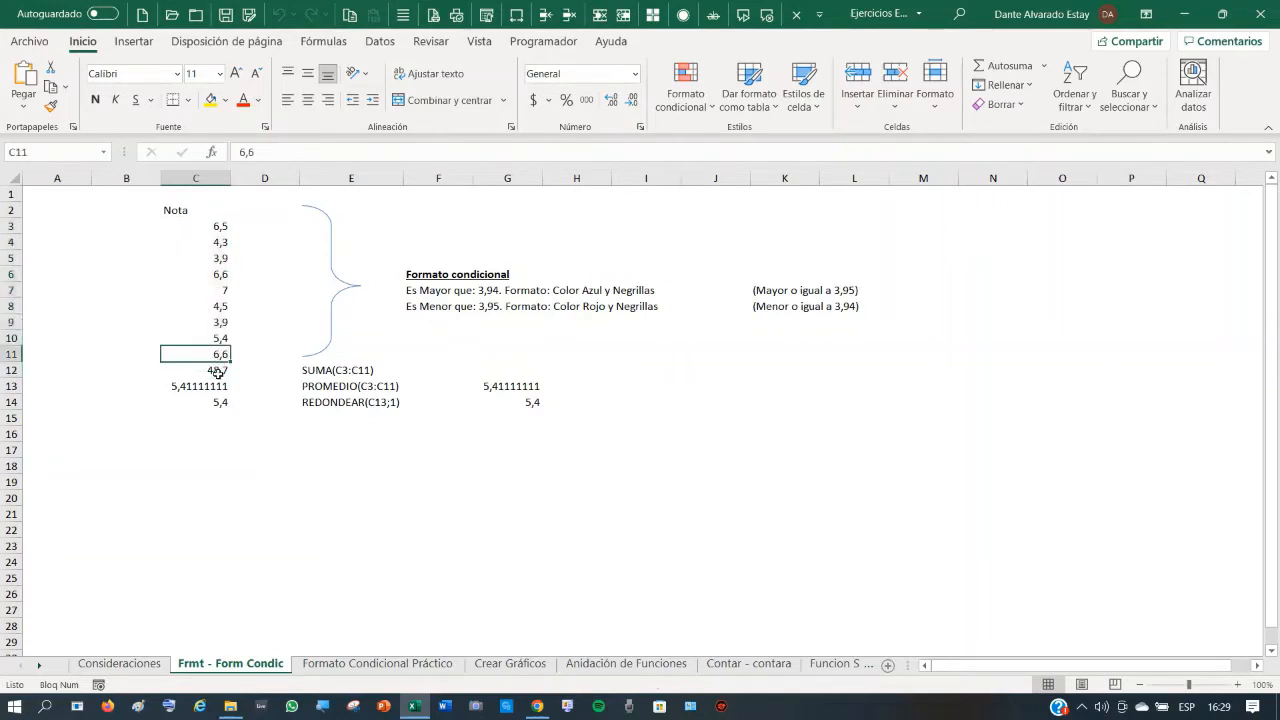
- Check the SUMA, PROMEDIO and REDONDEAR formulas in C12, C13 and C14 (48,7, 5,41111111, 5,4)
click(202, 372)
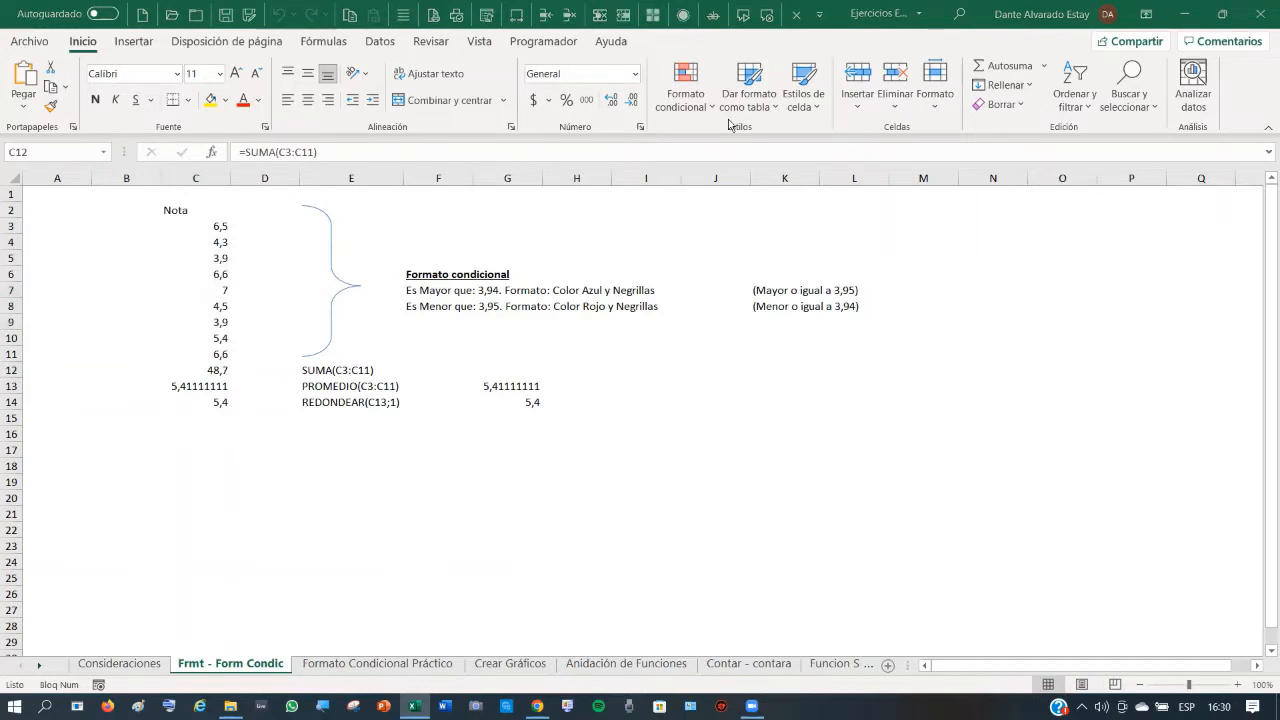
click(213, 370)
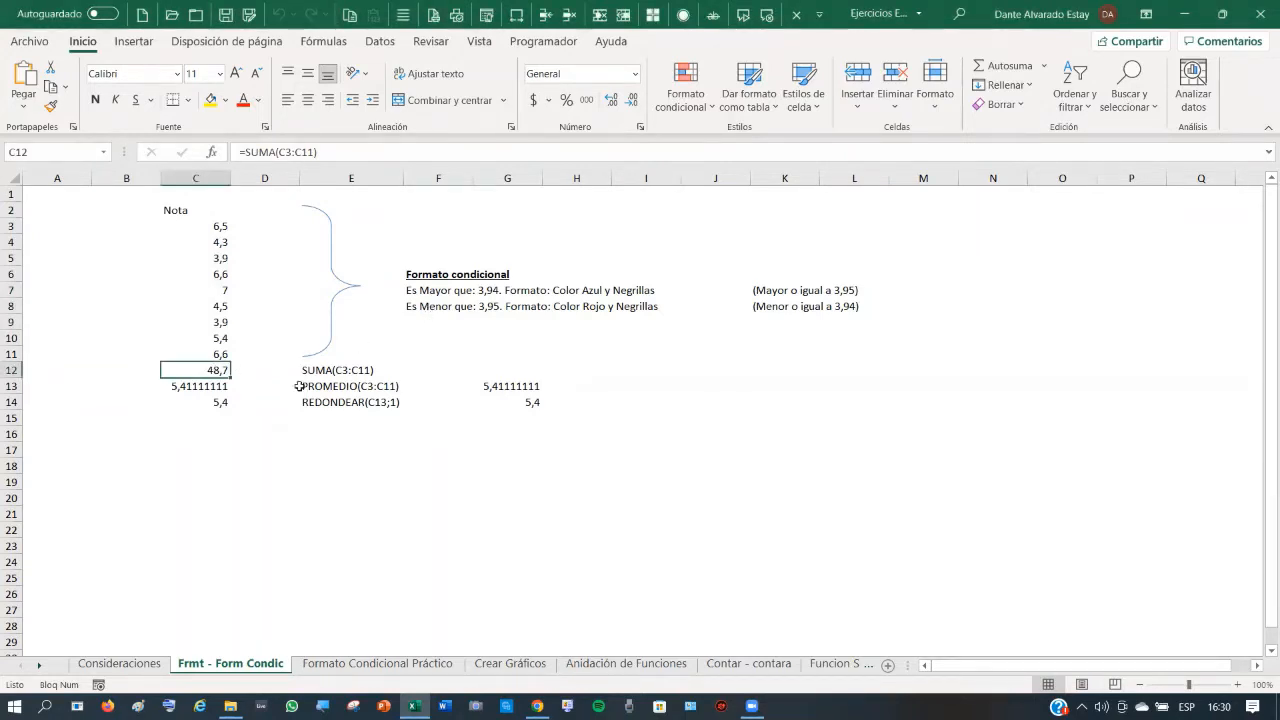
click(205, 385)
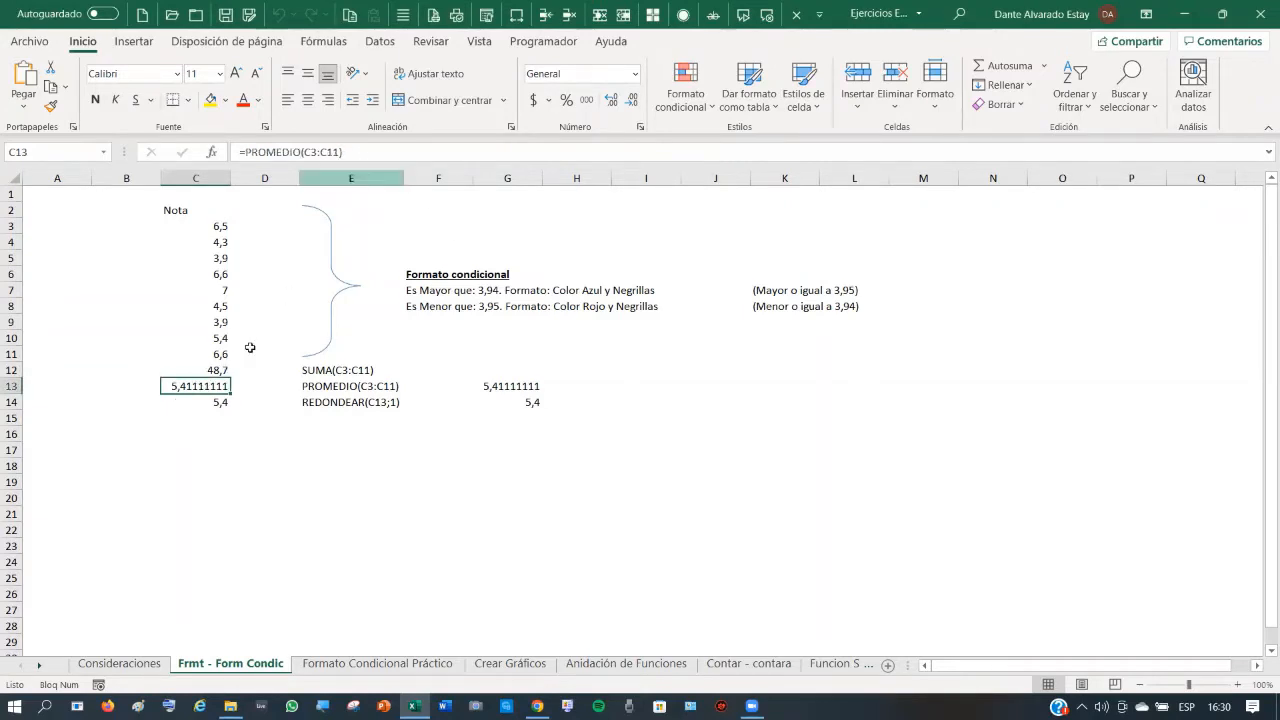
click(207, 403)
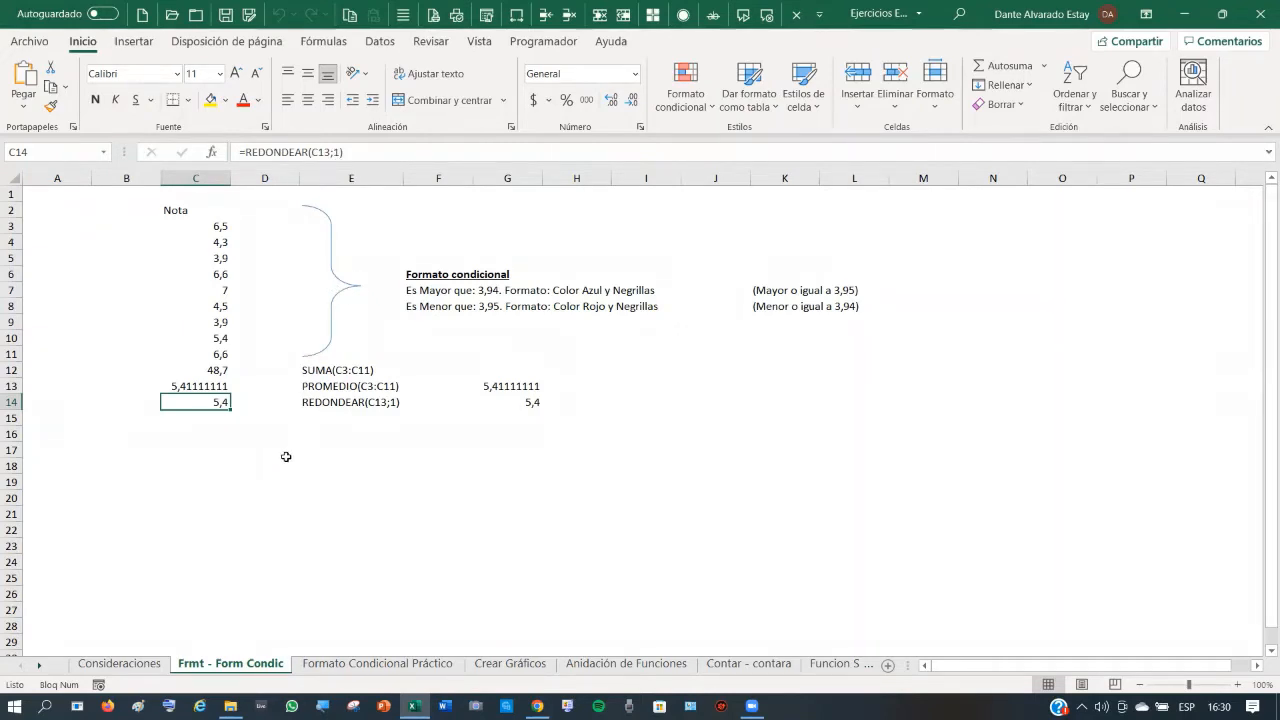
click(205, 387)
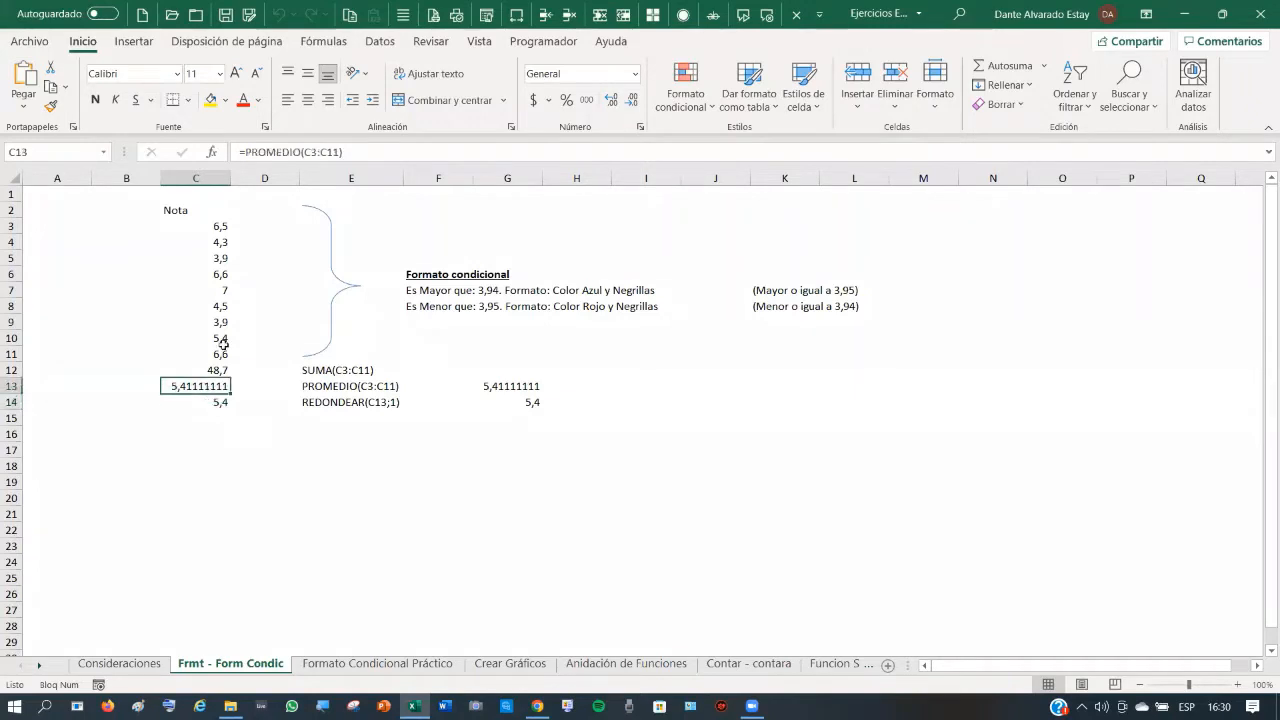
drag(198, 207, 213, 397)
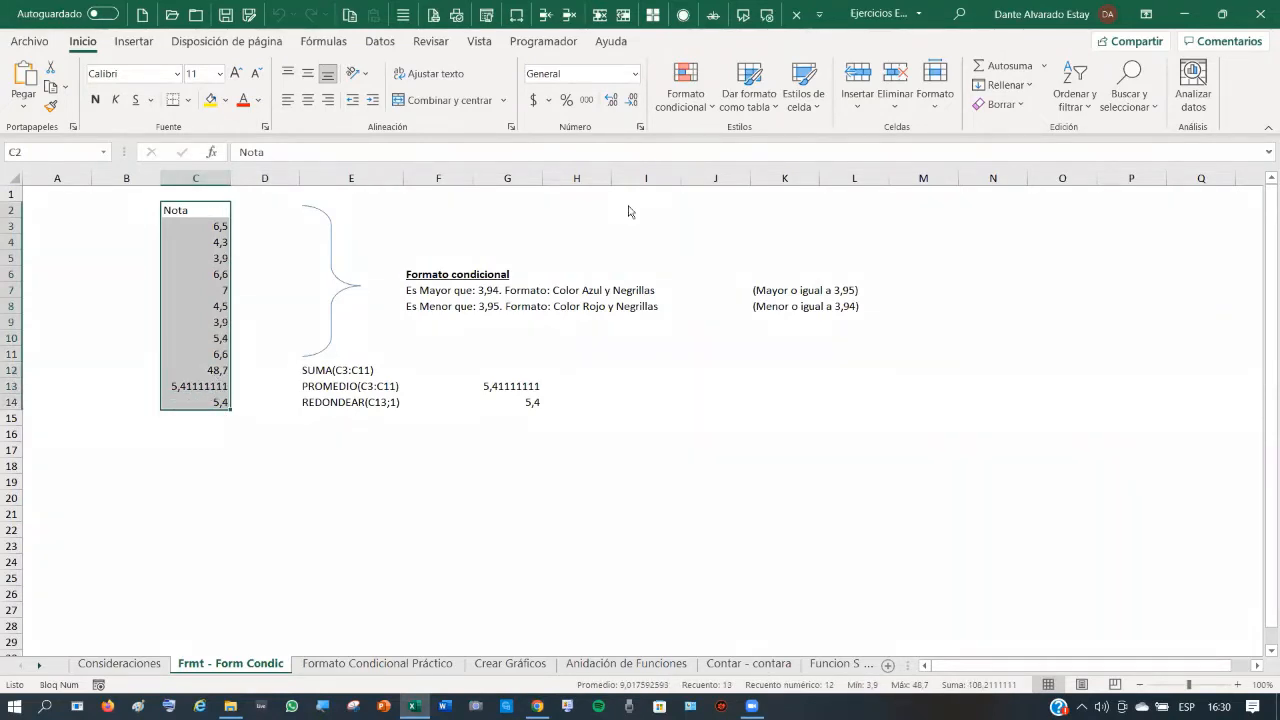
- Give every Nota cell a border and make the totals C12:C14 bold italic
click(319, 268)
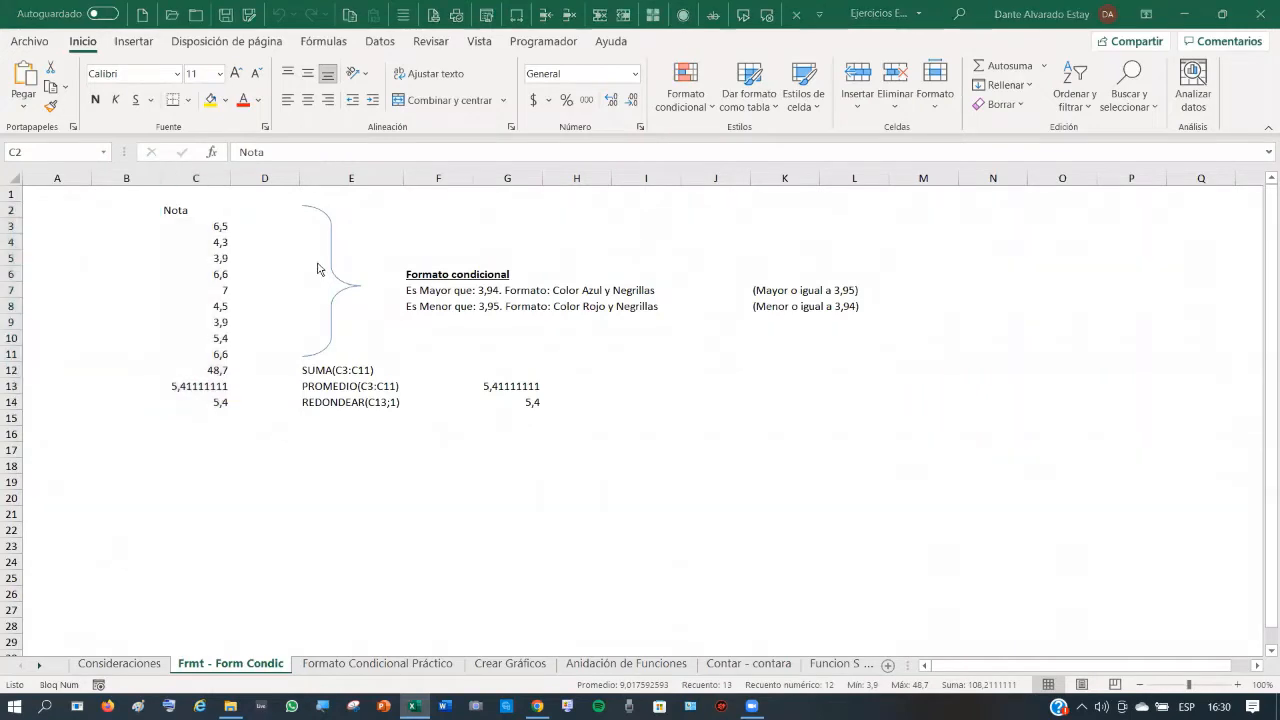
click(190, 102)
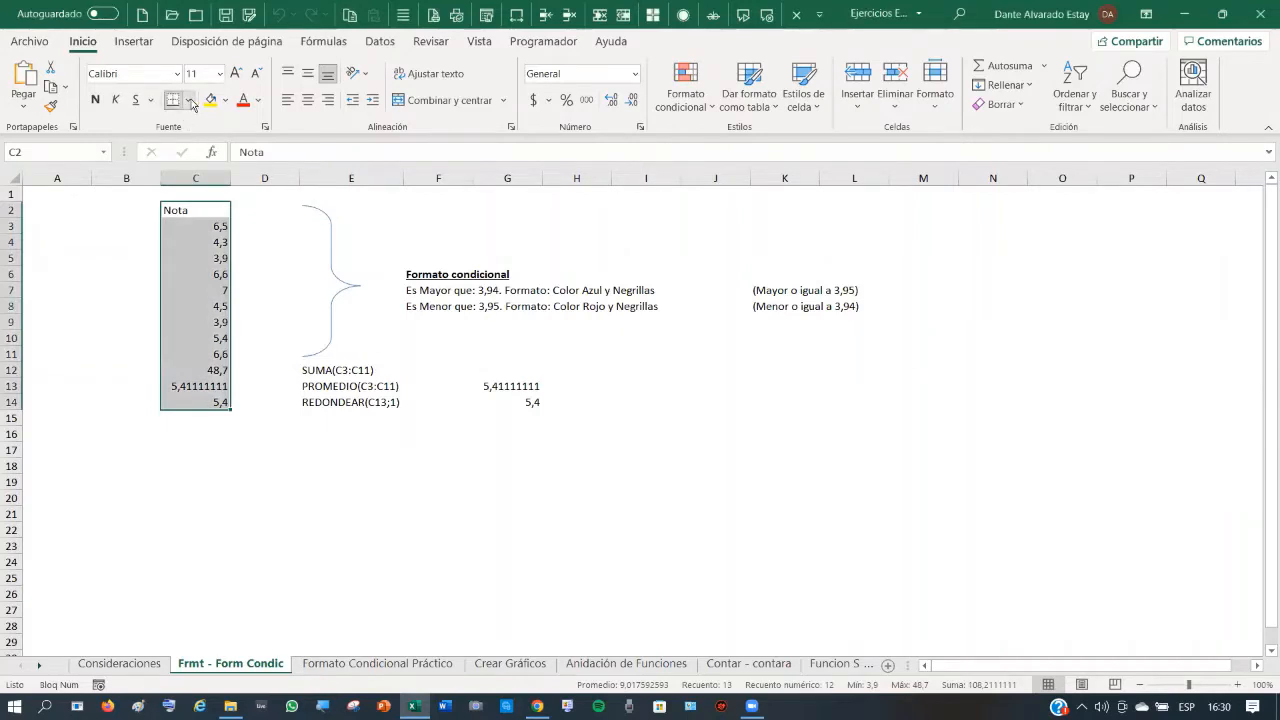
click(187, 100)
click(240, 270)
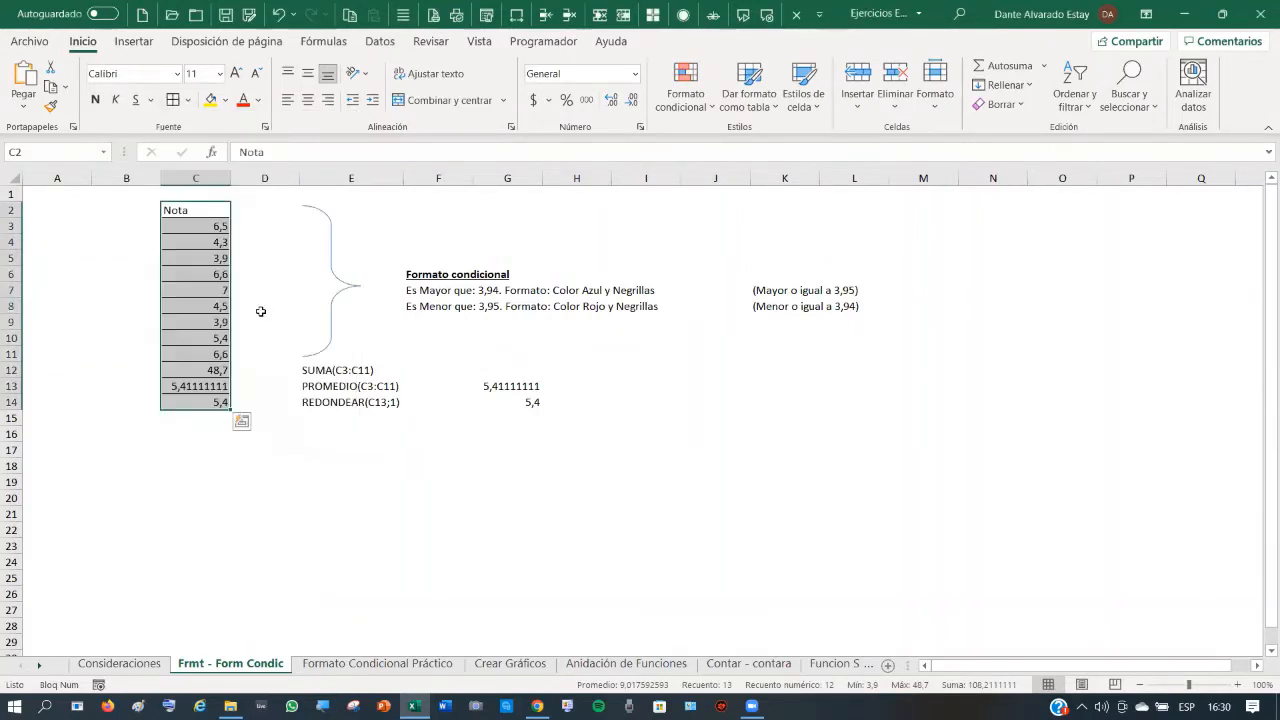
click(266, 408)
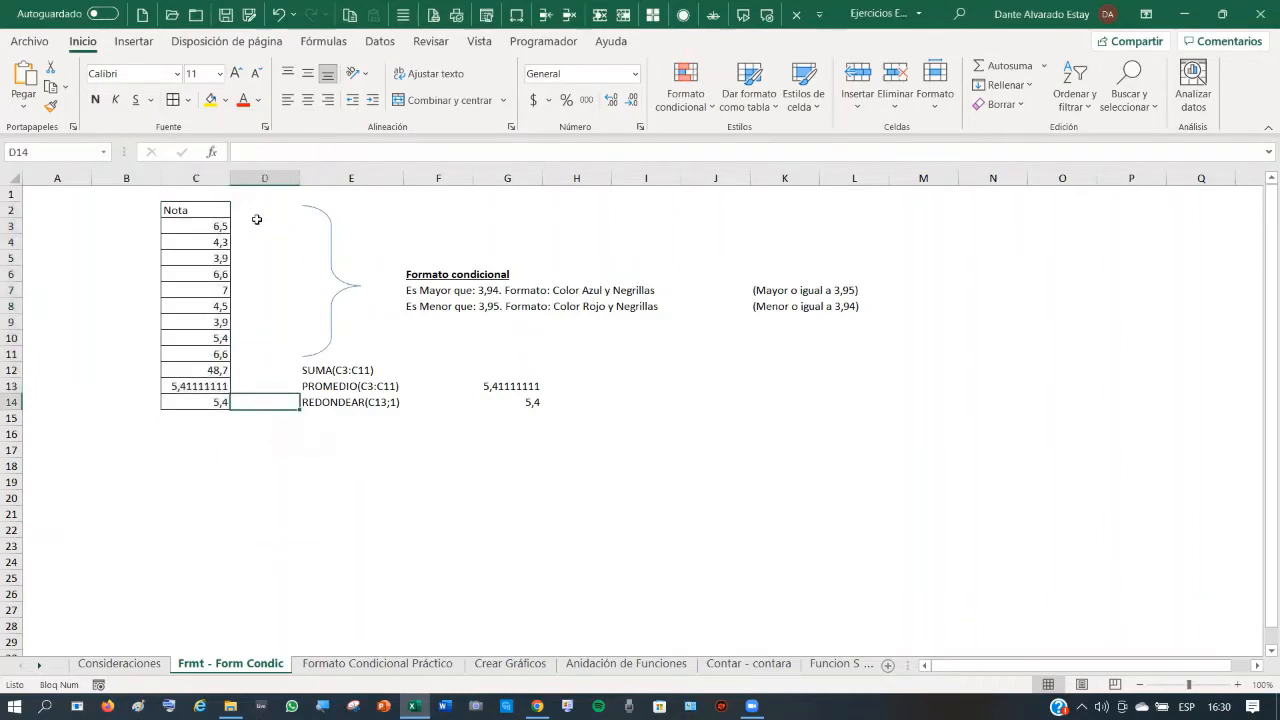
drag(208, 370, 214, 395)
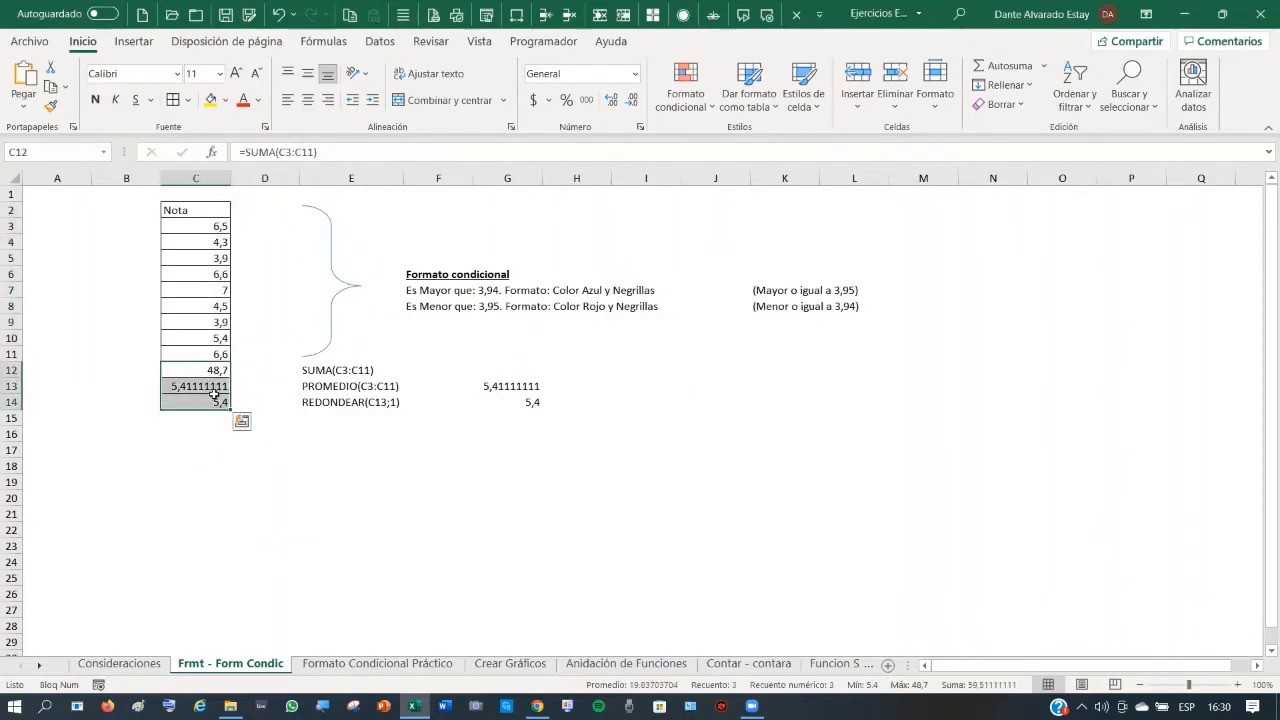
click(96, 100)
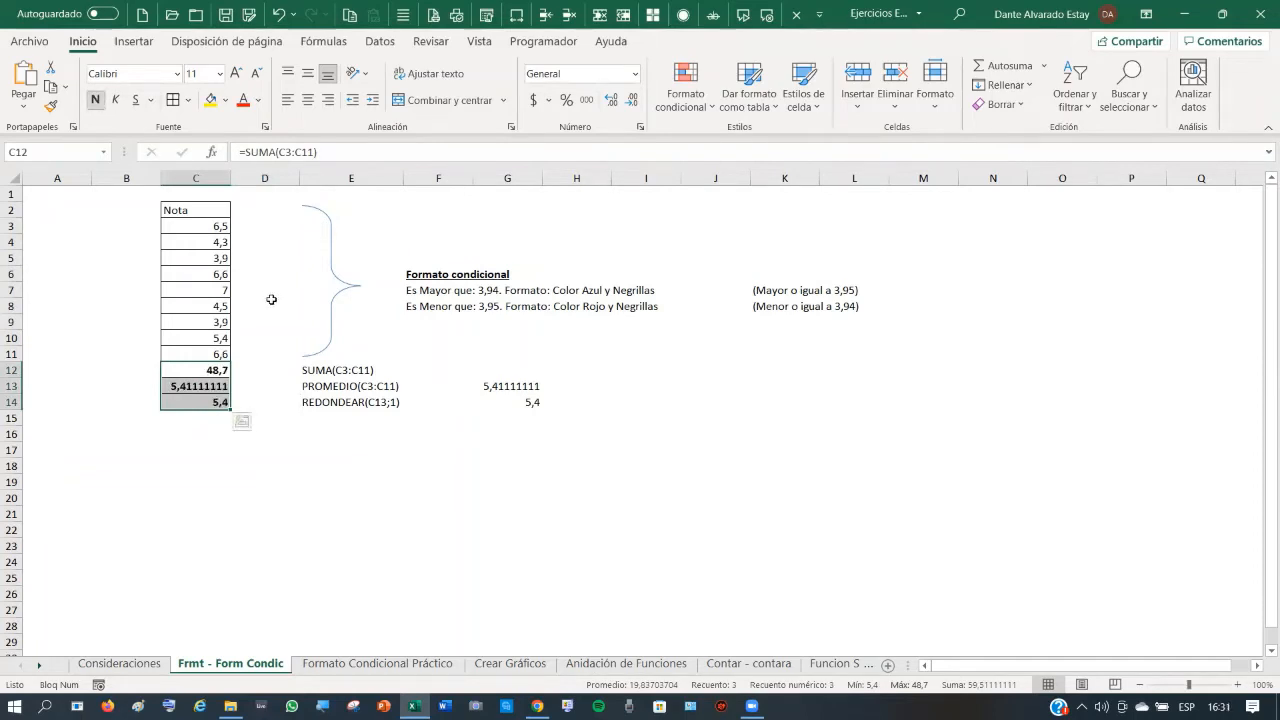
click(117, 103)
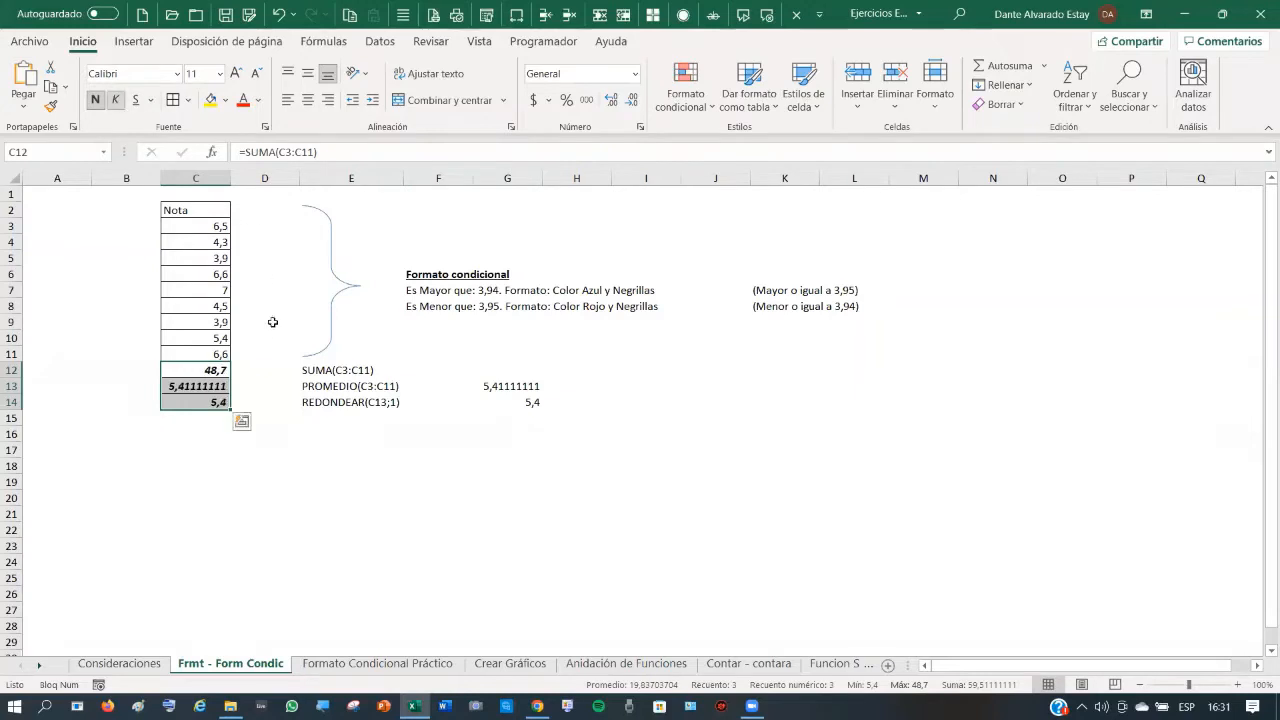
- Make the Nota header in C2 bold, centred and filled light grey
click(198, 209)
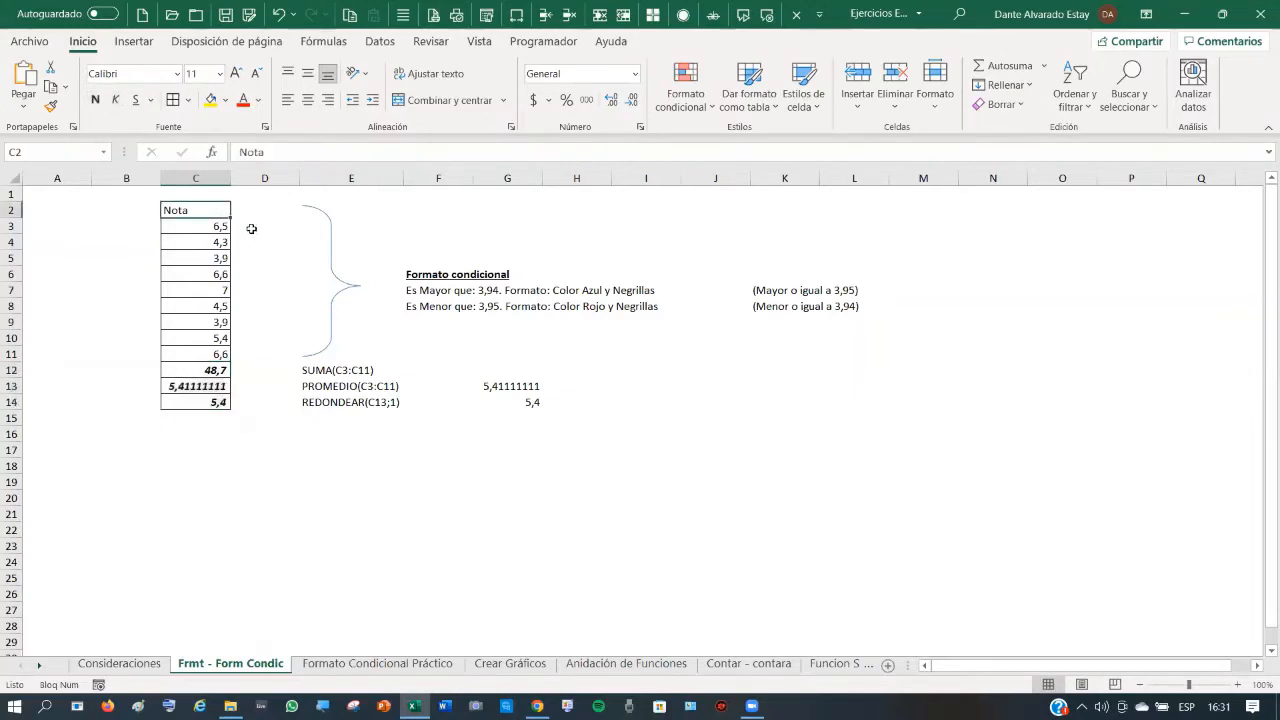
click(97, 100)
click(308, 101)
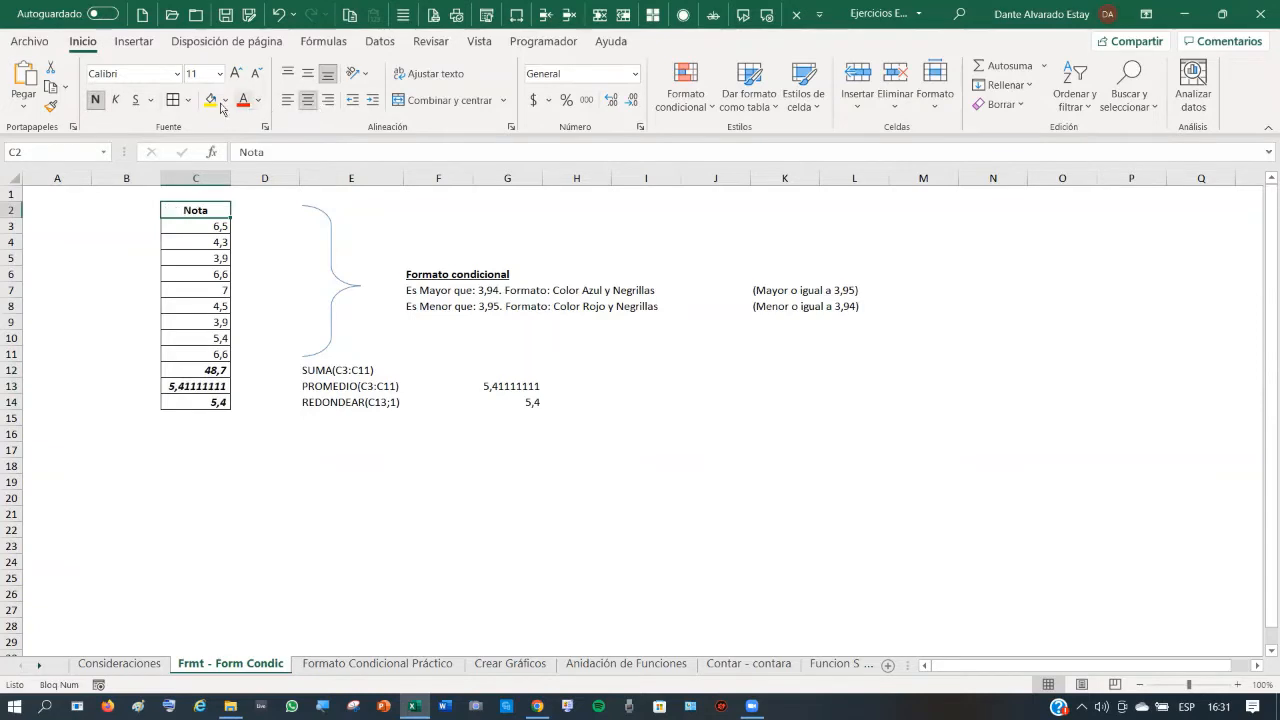
click(226, 100)
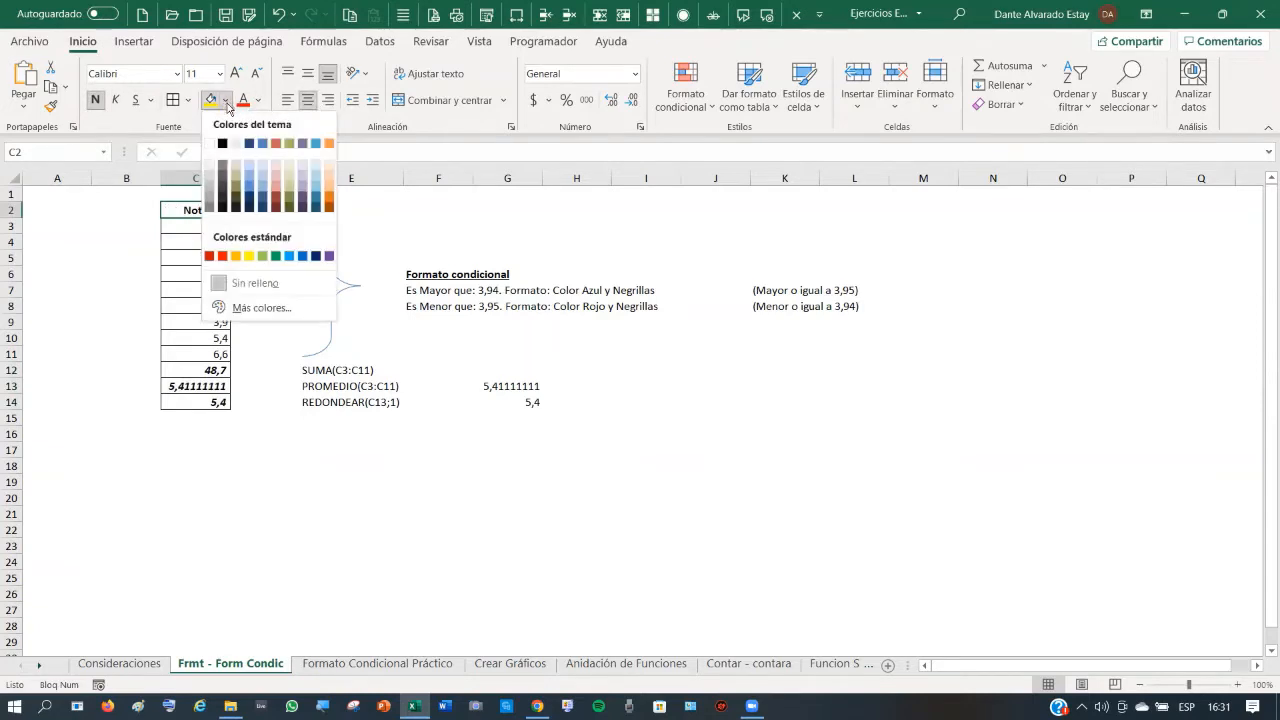
click(210, 190)
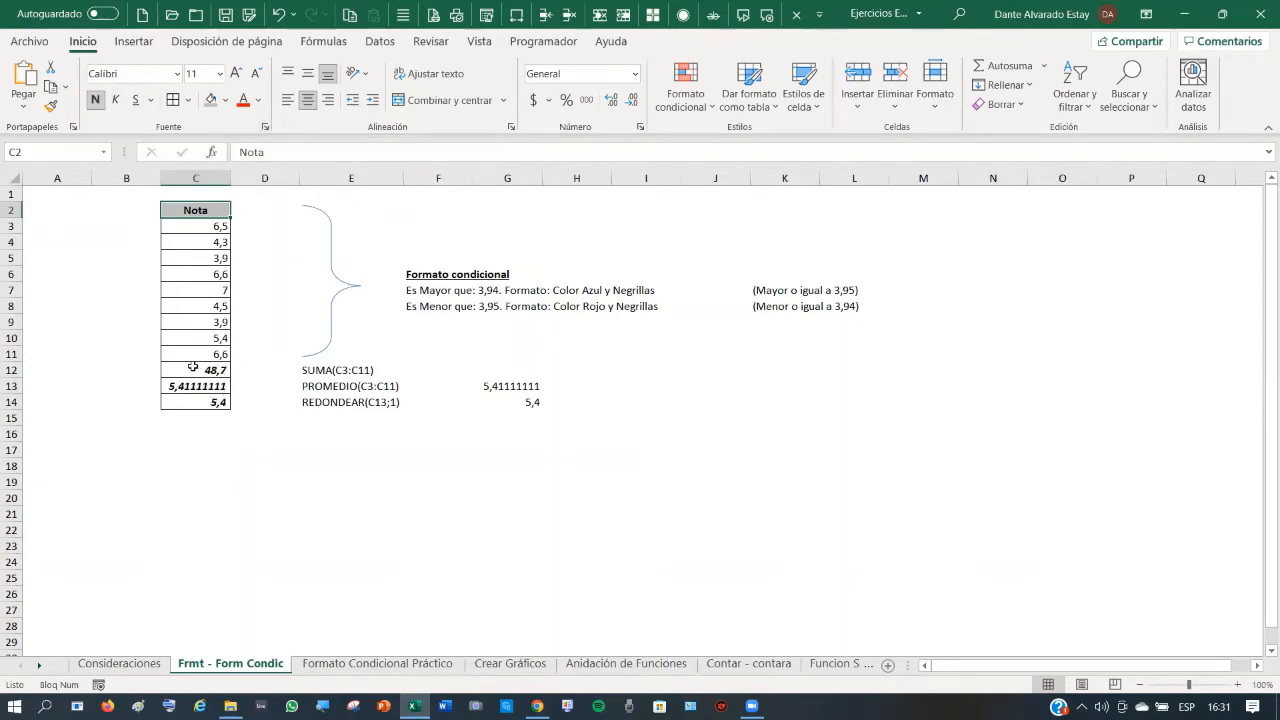
- Fill the totals C12:C14 with the same light grey
drag(194, 370, 205, 402)
click(196, 402)
click(211, 100)
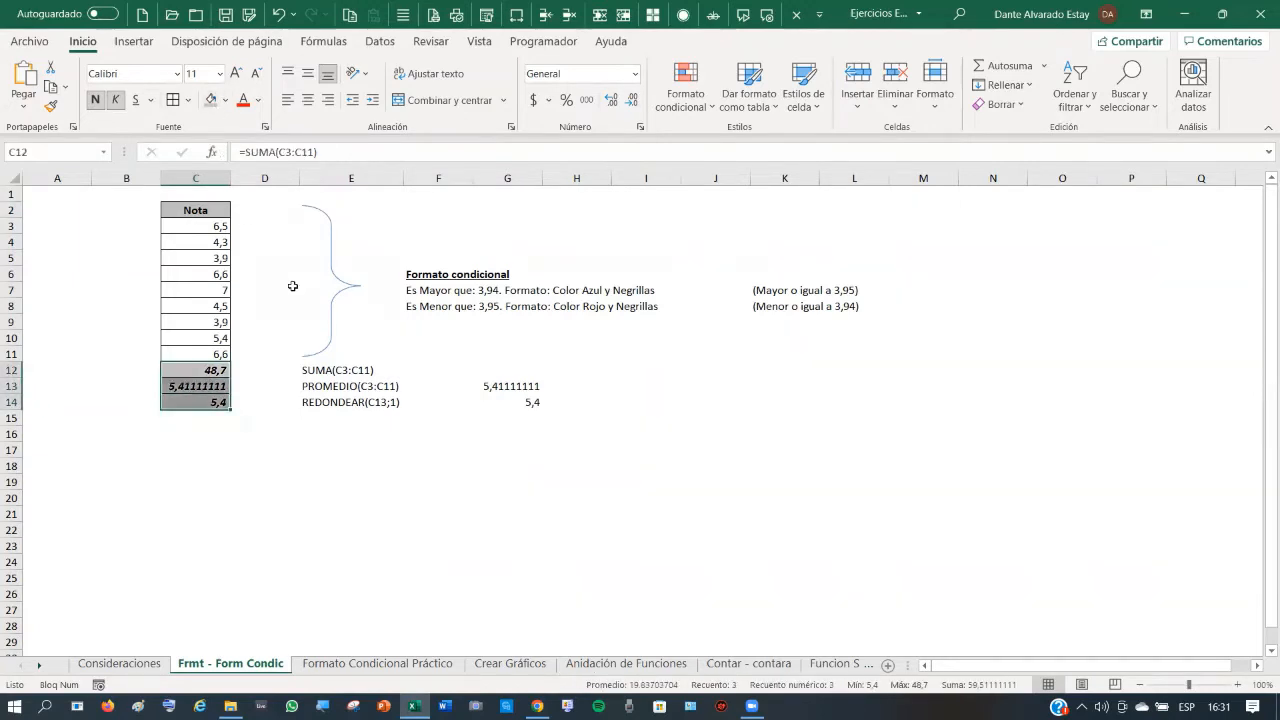
click(289, 356)
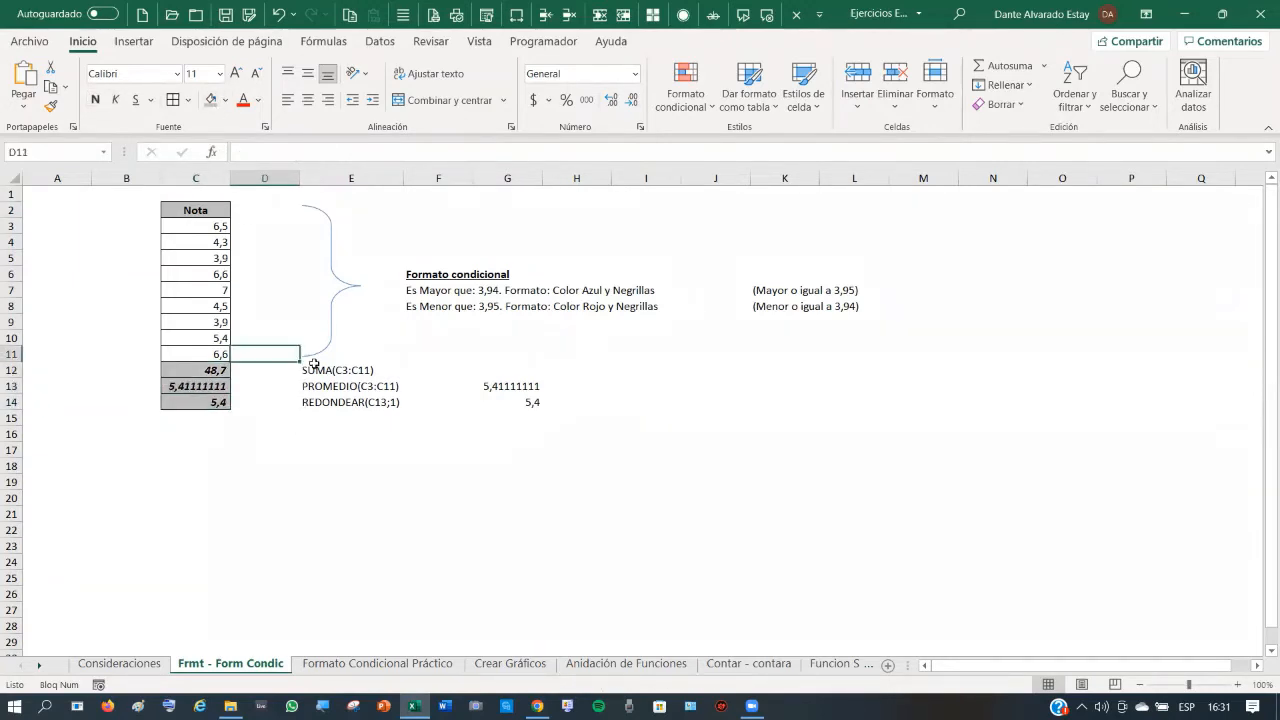
click(196, 209)
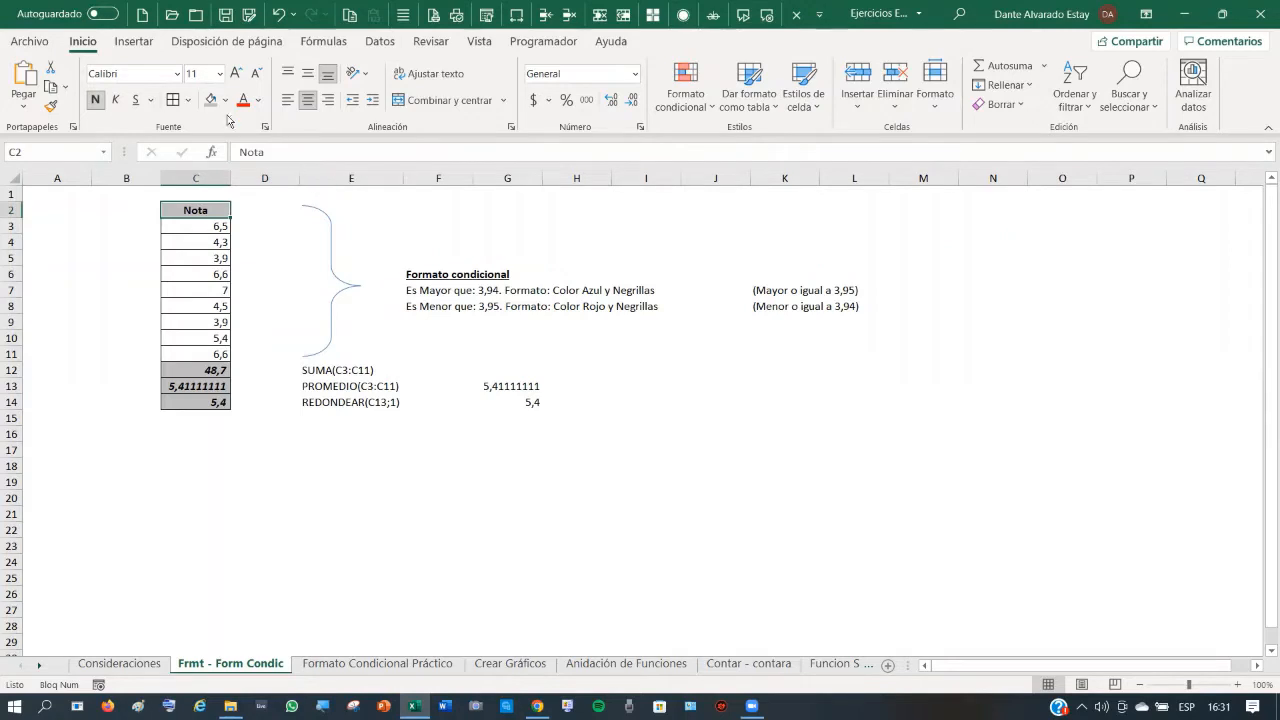
click(278, 290)
click(194, 209)
- Put a thick outside border around the whole Nota table C2:C14
click(187, 100)
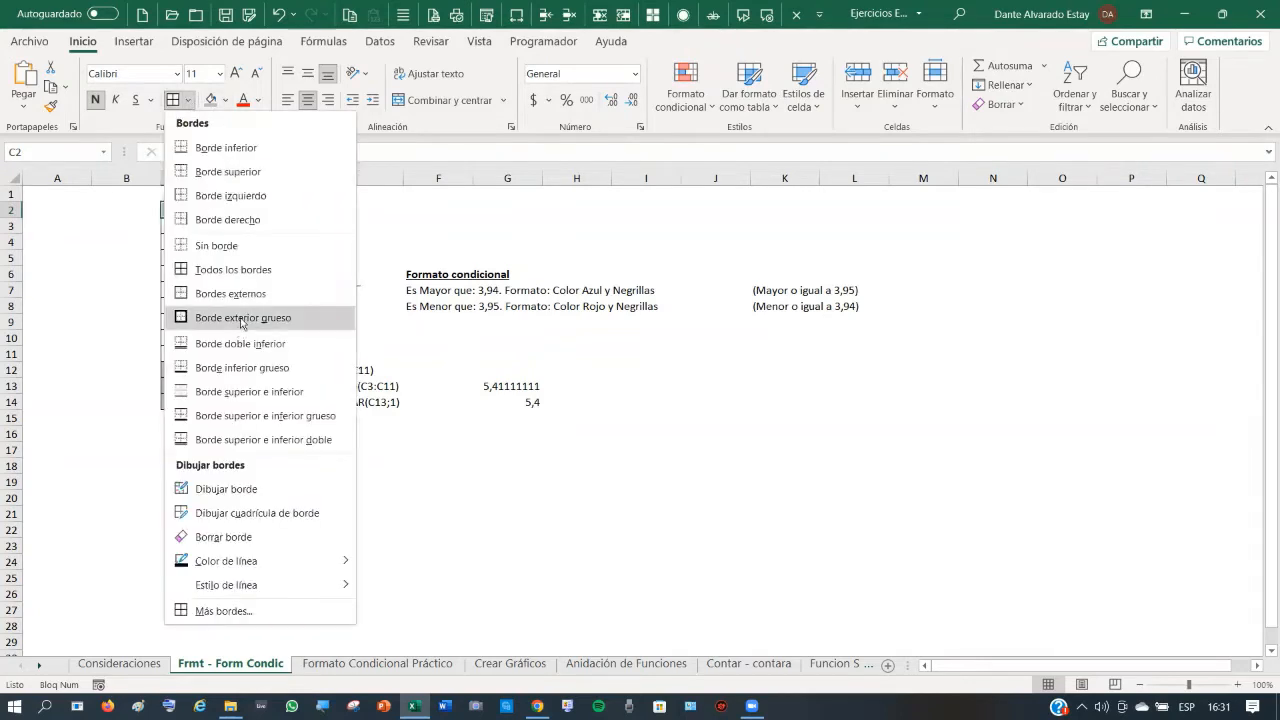
click(241, 318)
click(266, 305)
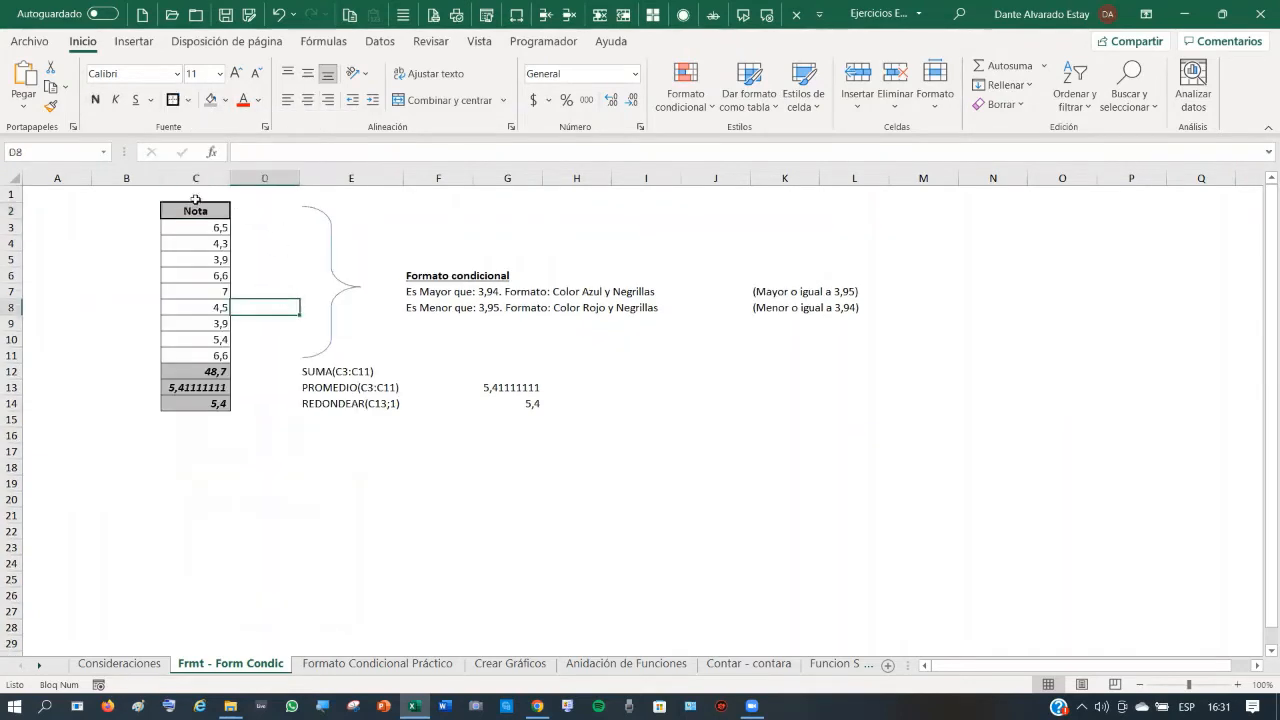
- Put a thick outside border around the totals C12:C14
mouse_move(200, 371)
mouse_down()
mouse_move(205, 400)
mouse_move(214, 388)
mouse_up()
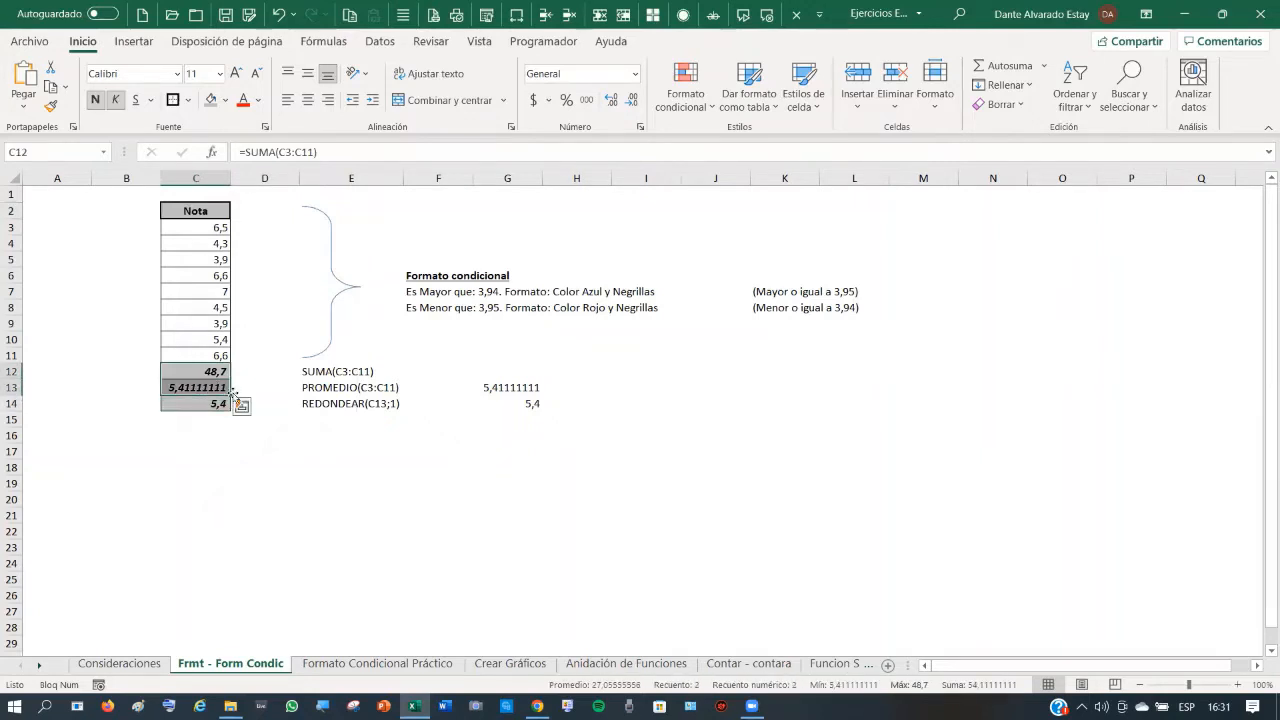
key(shift+Down)
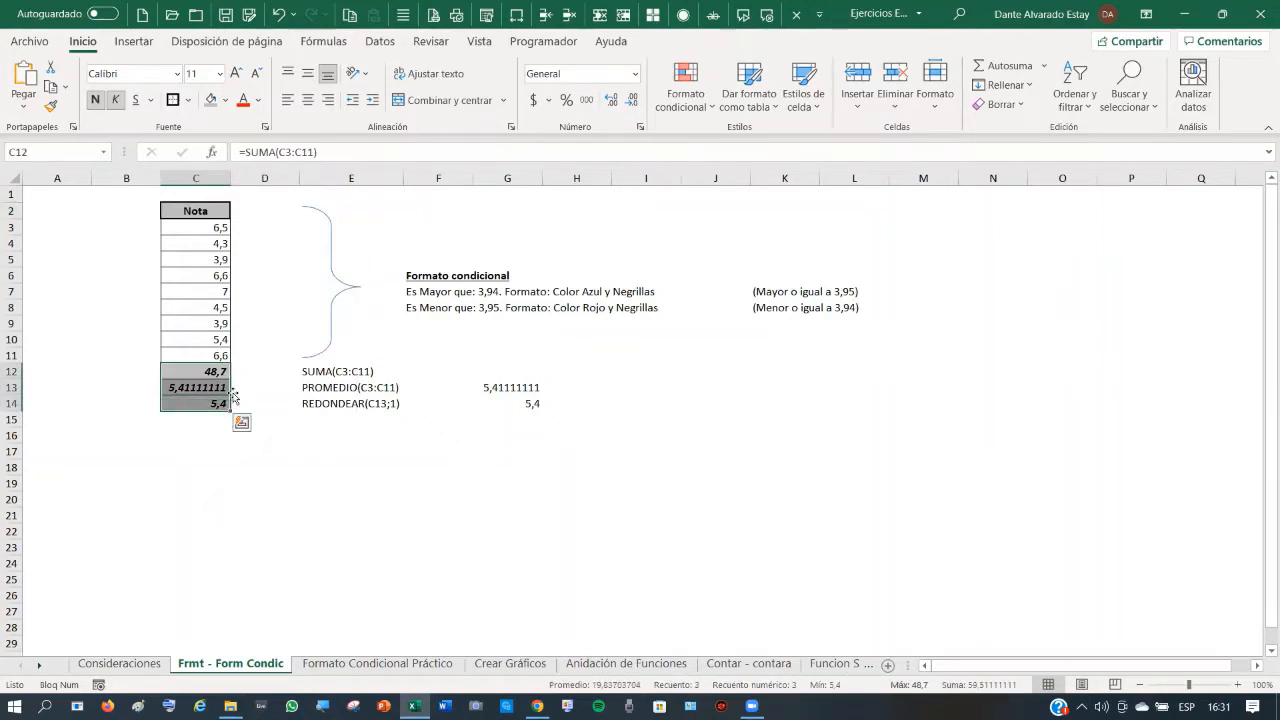
click(187, 101)
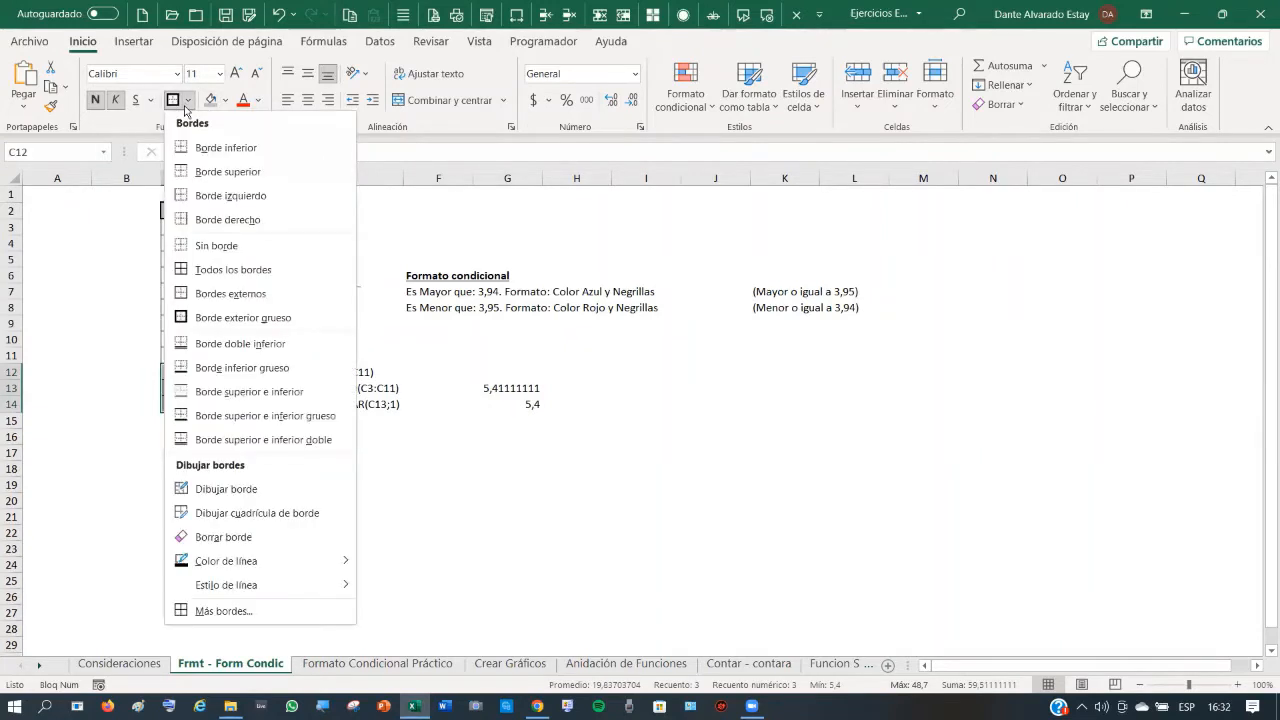
click(192, 316)
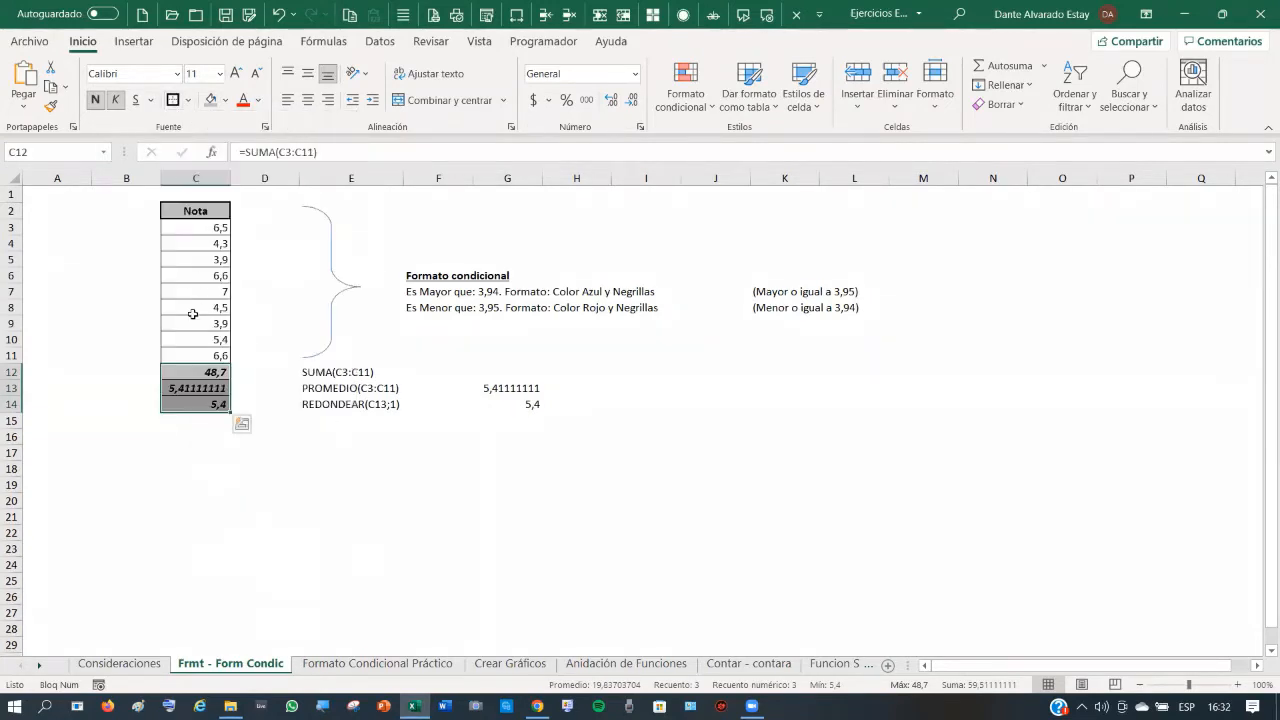
click(273, 437)
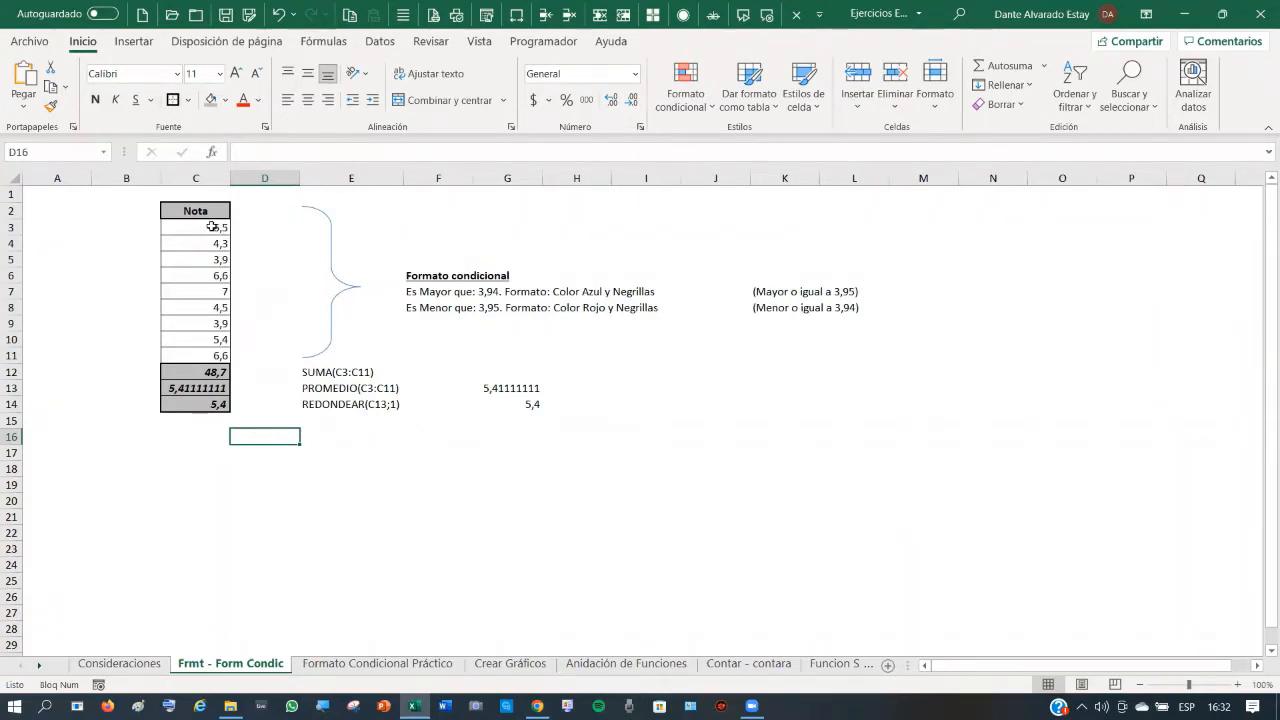
drag(213, 227, 218, 353)
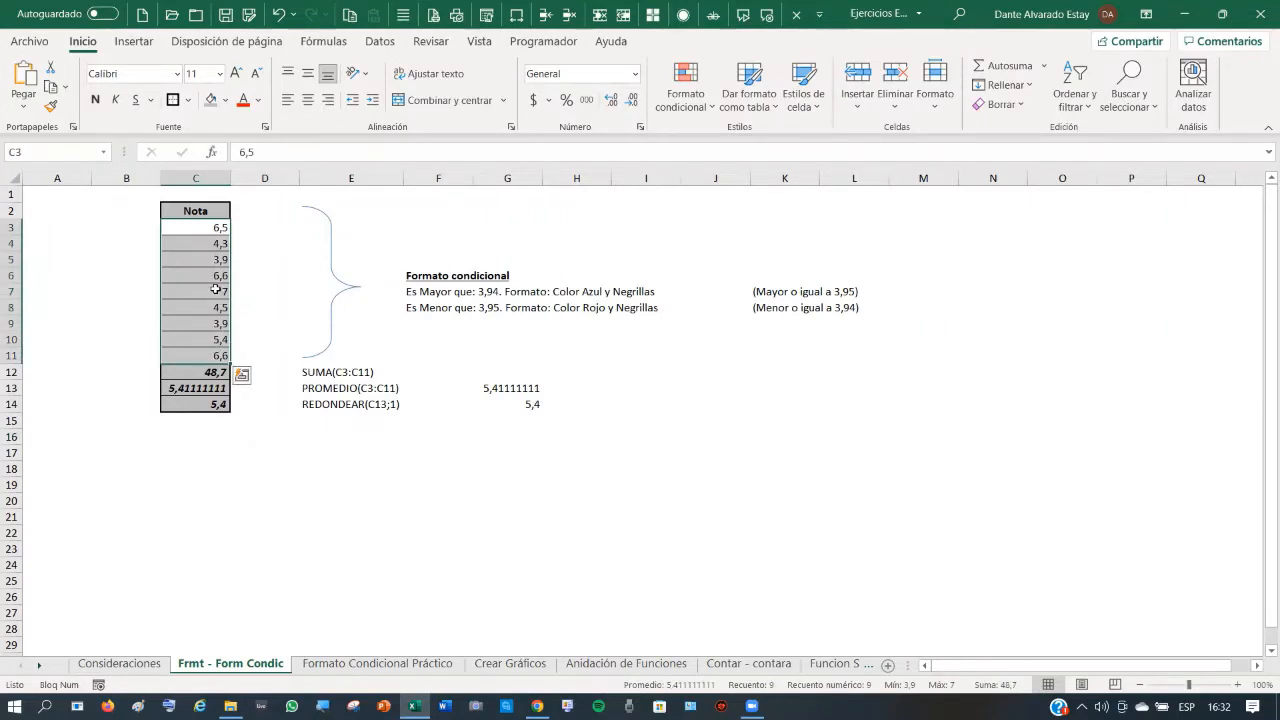
- Format grades C3:C11 as Número with 1 decimal place, so 7 shows as 7,0
right_click(202, 225)
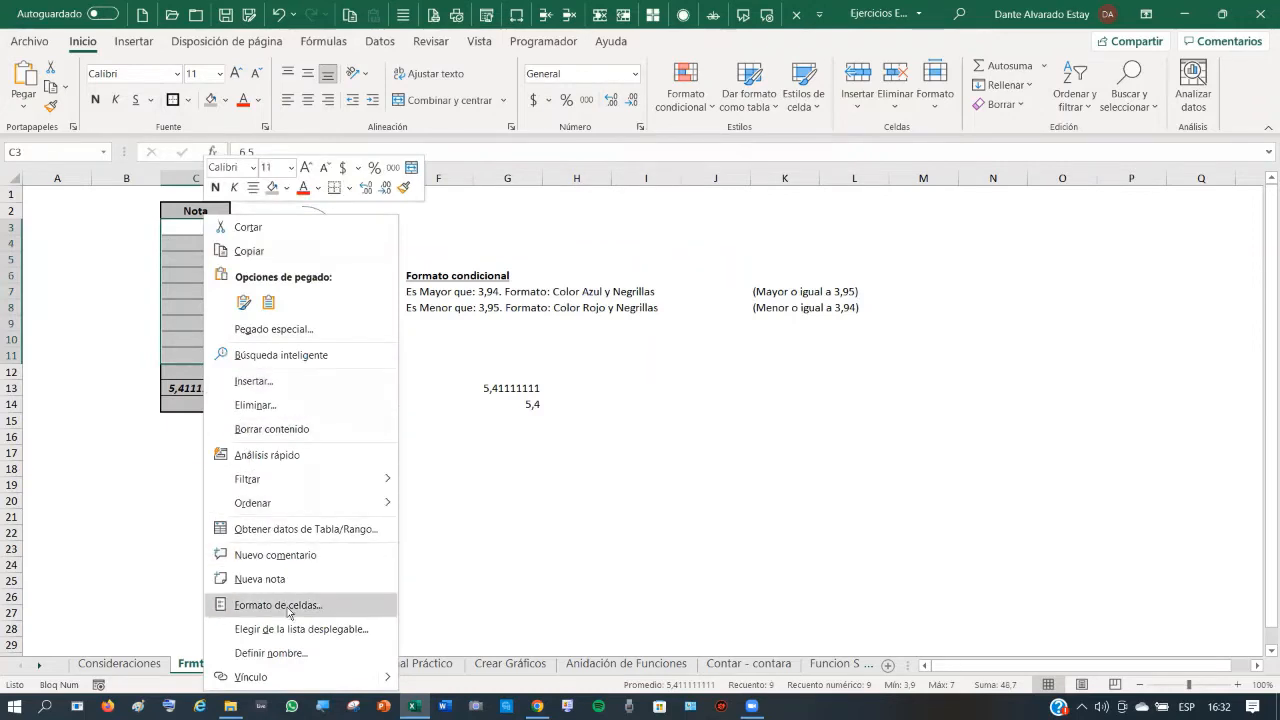
click(289, 610)
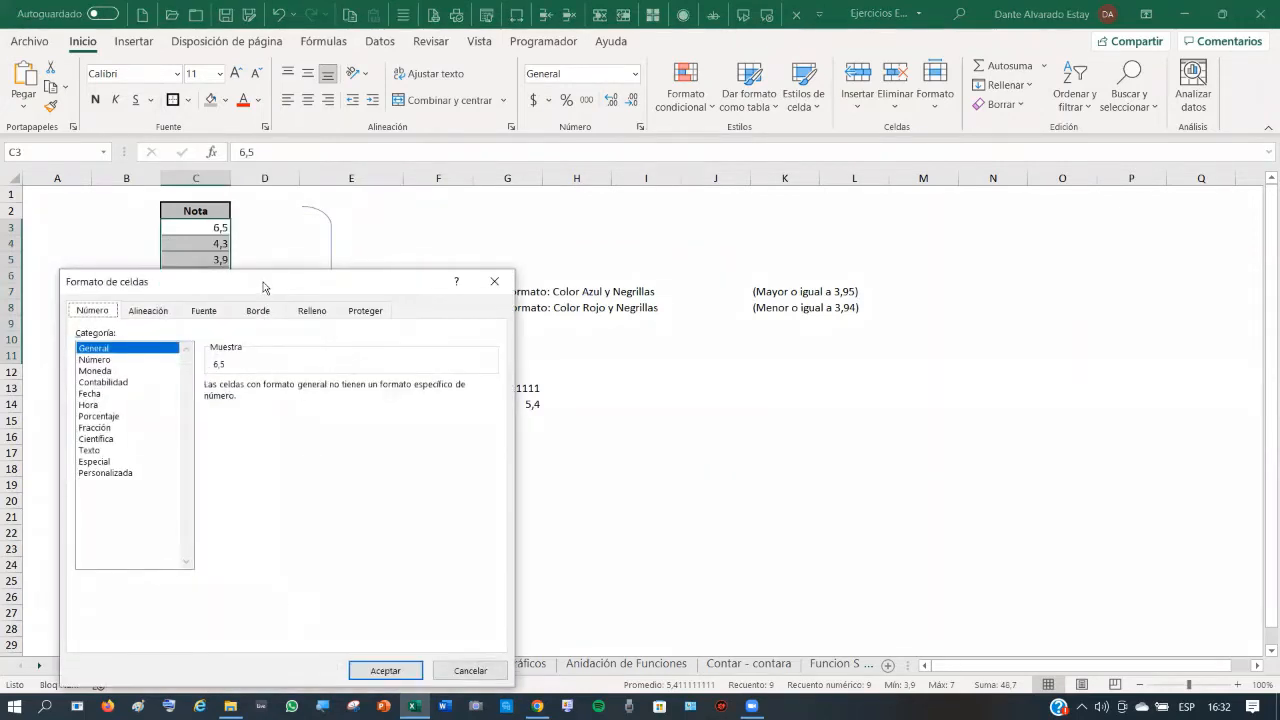
drag(265, 287, 565, 112)
click(400, 184)
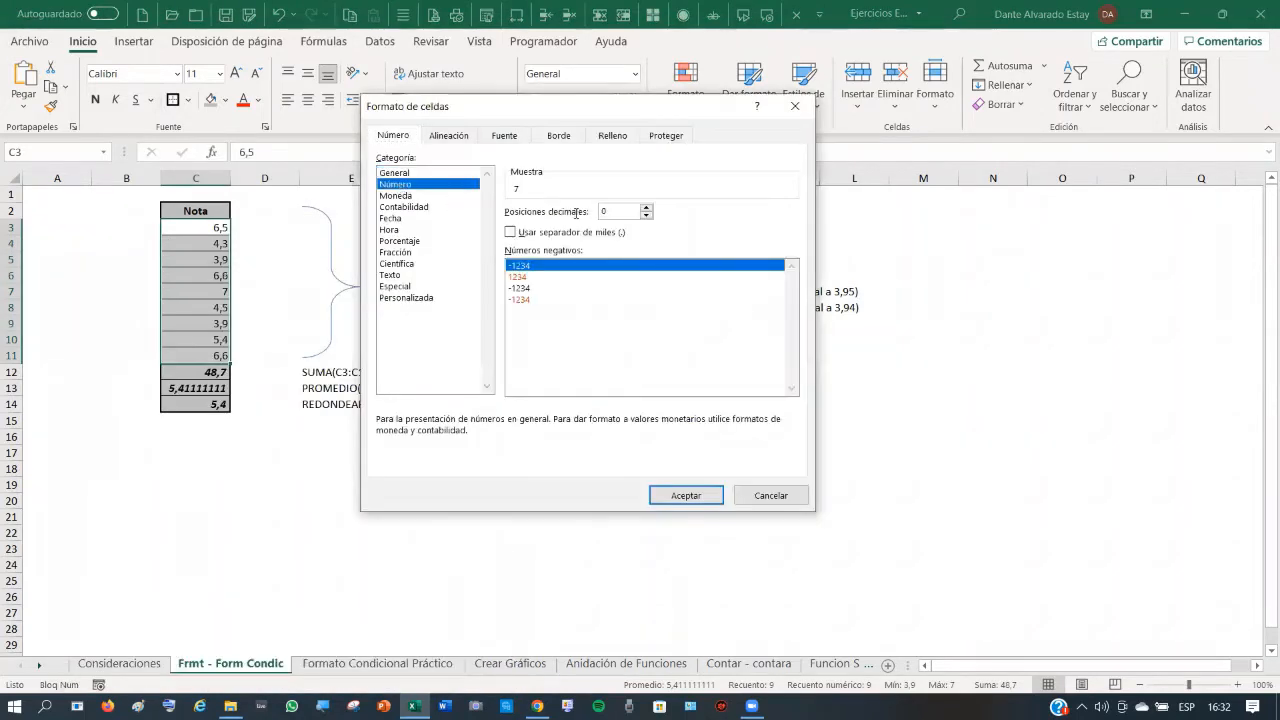
click(645, 207)
click(696, 497)
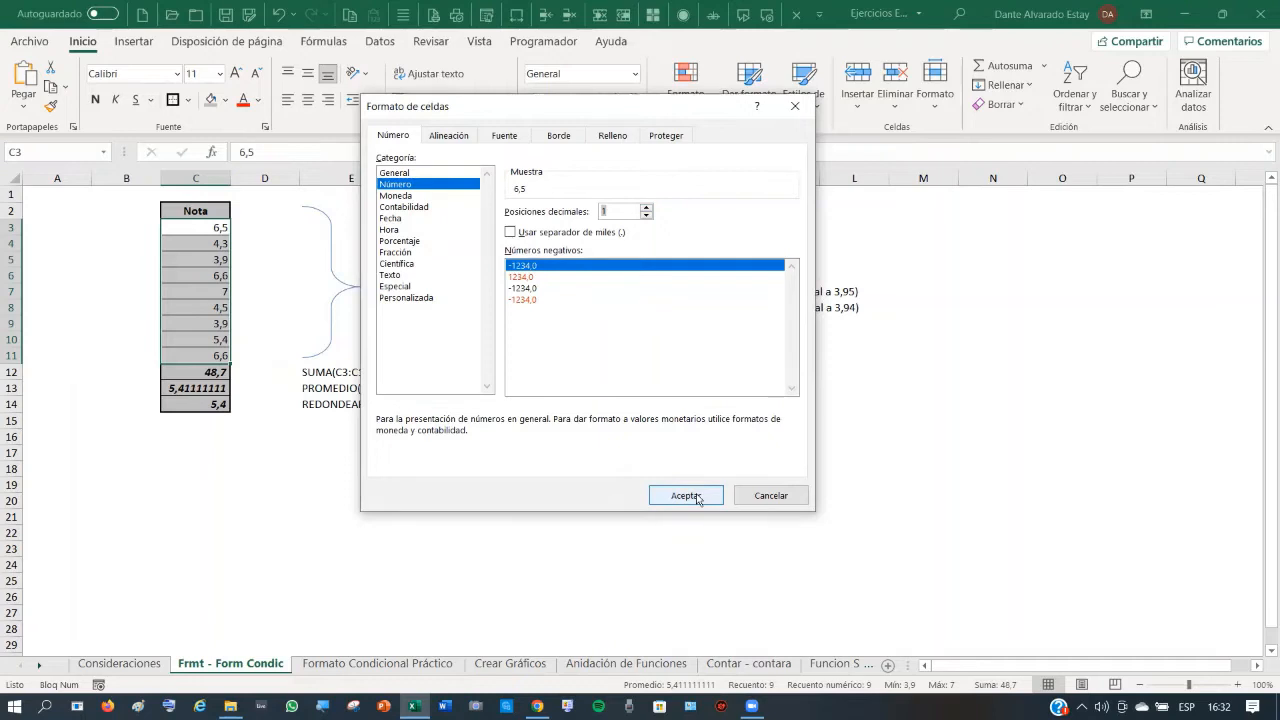
click(686, 496)
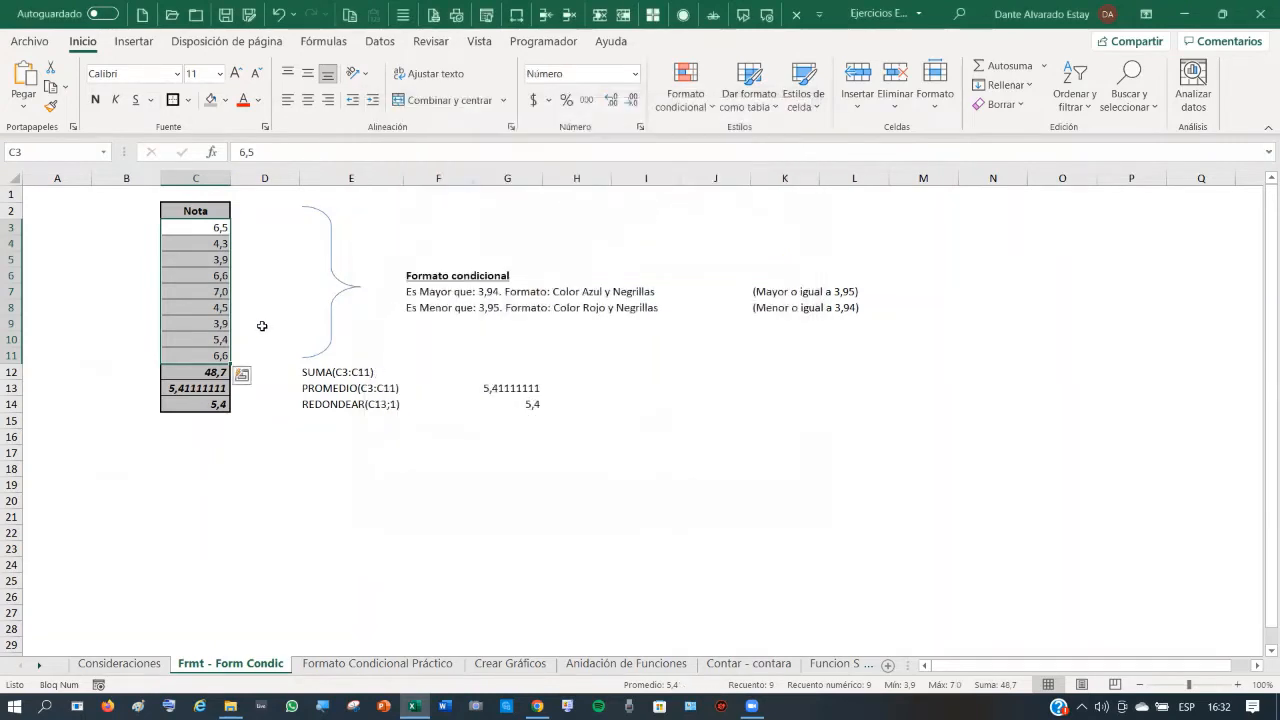
click(262, 326)
drag(213, 226, 218, 355)
click(327, 336)
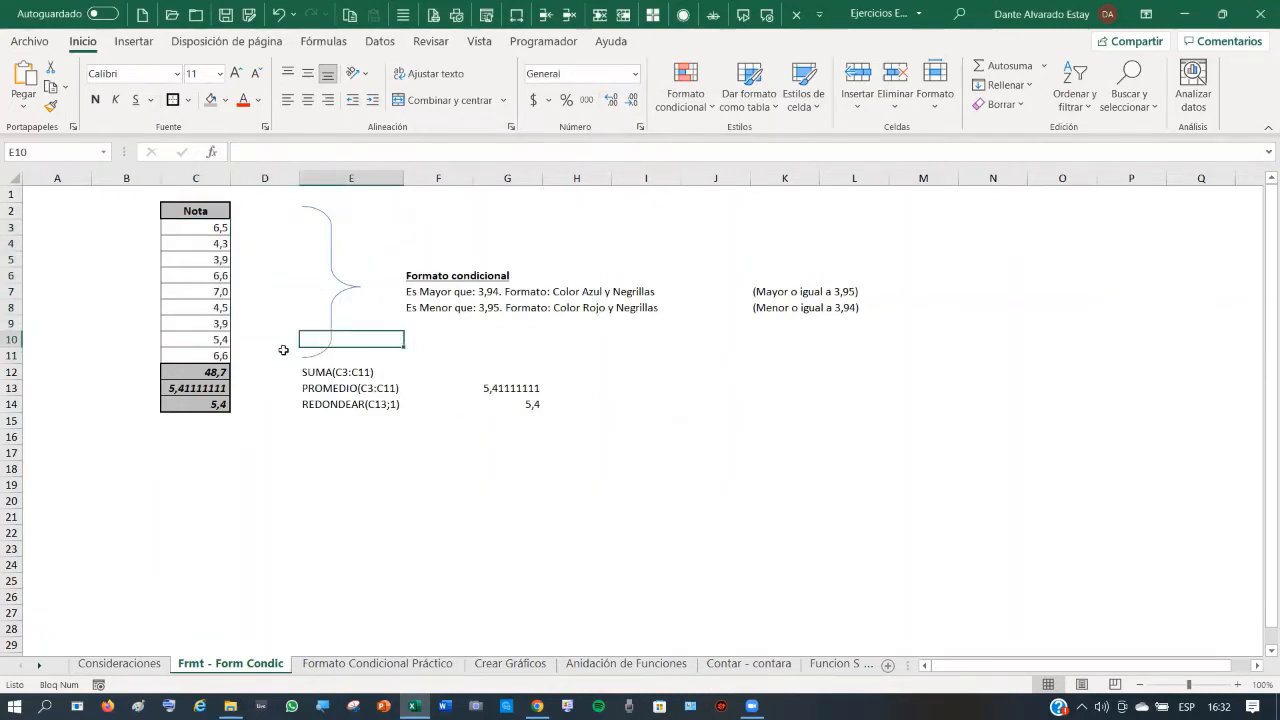
drag(216, 228, 222, 341)
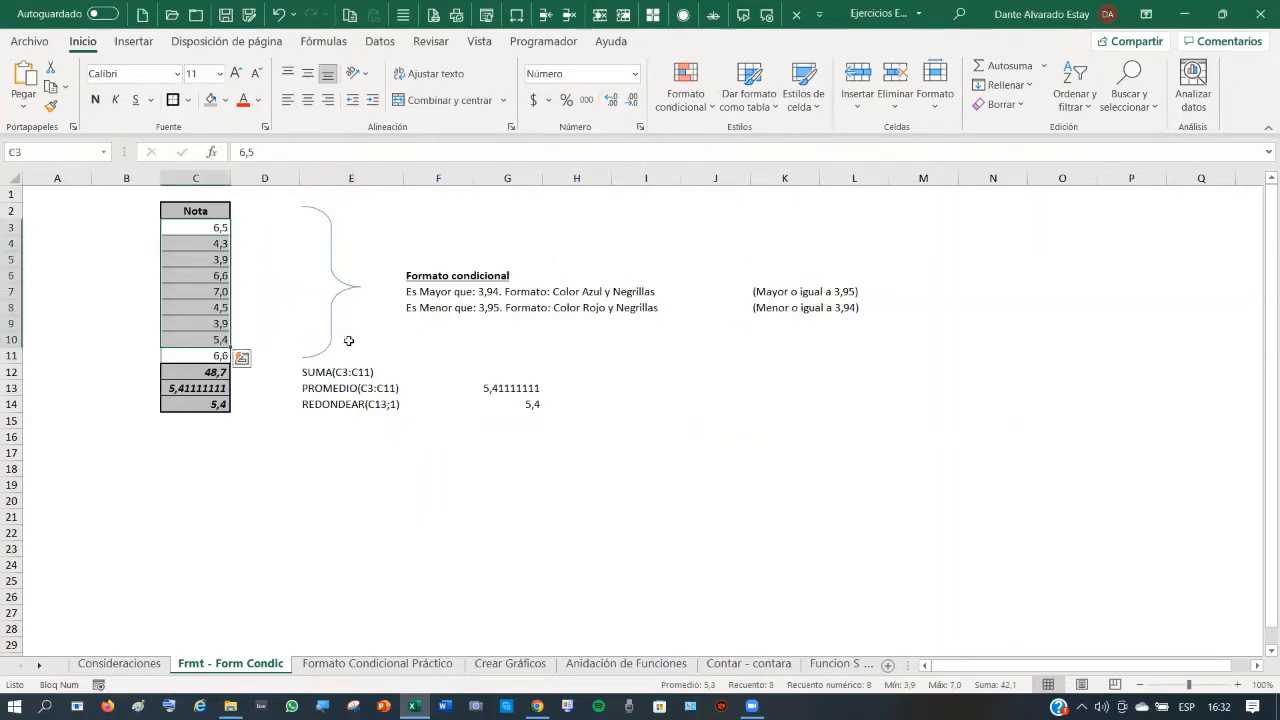
key(shift+Down)
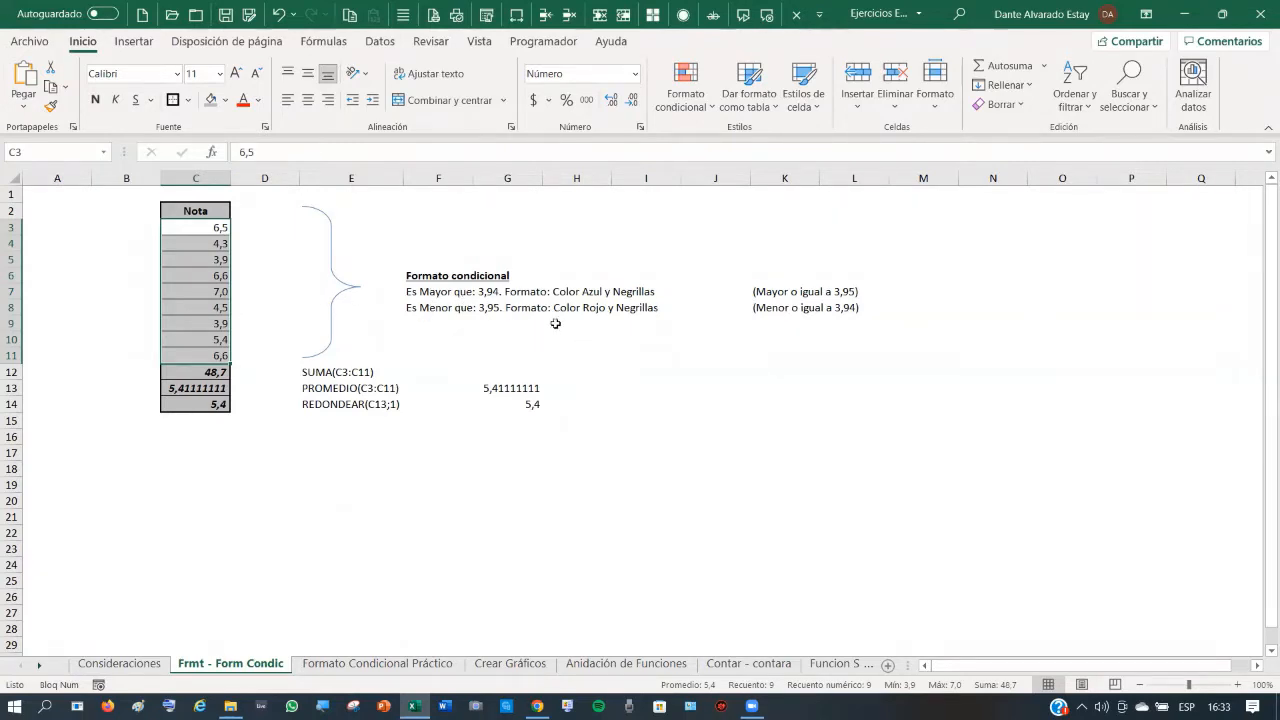
click(279, 275)
drag(213, 229, 206, 356)
click(306, 316)
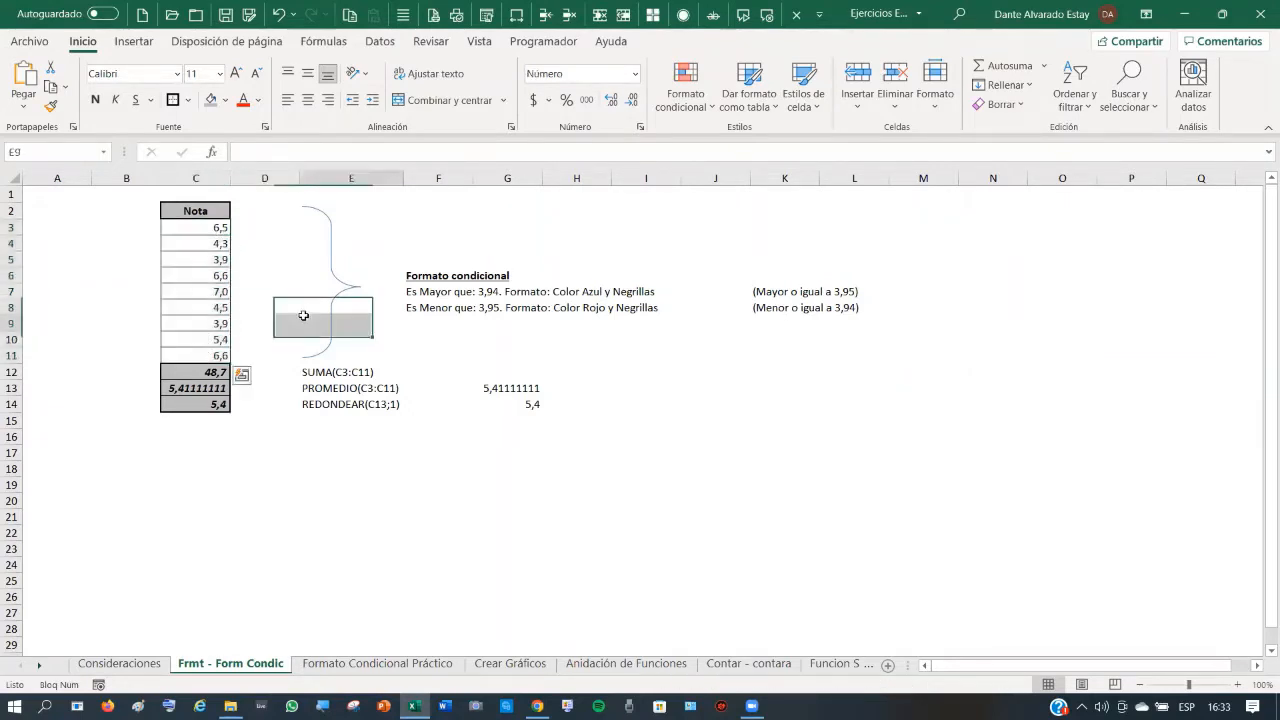
drag(206, 225, 205, 352)
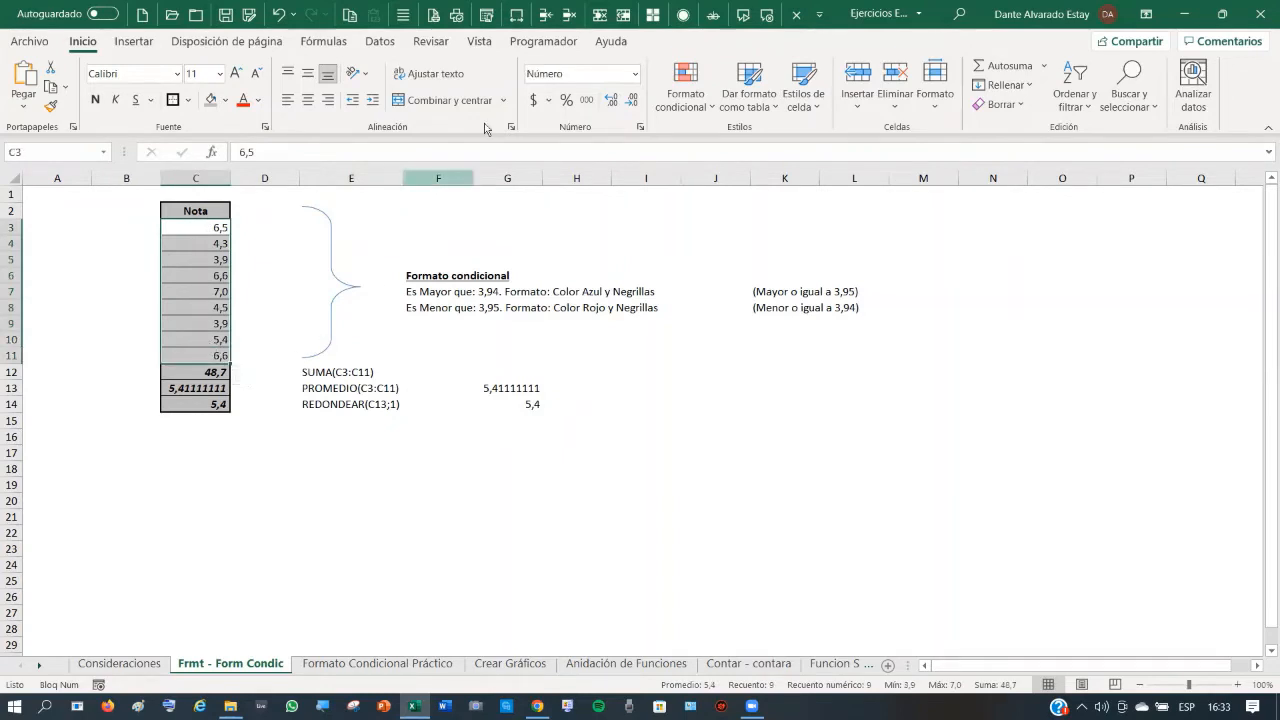
- Start an Es menor que highlight rule for grades below 3,95
click(692, 101)
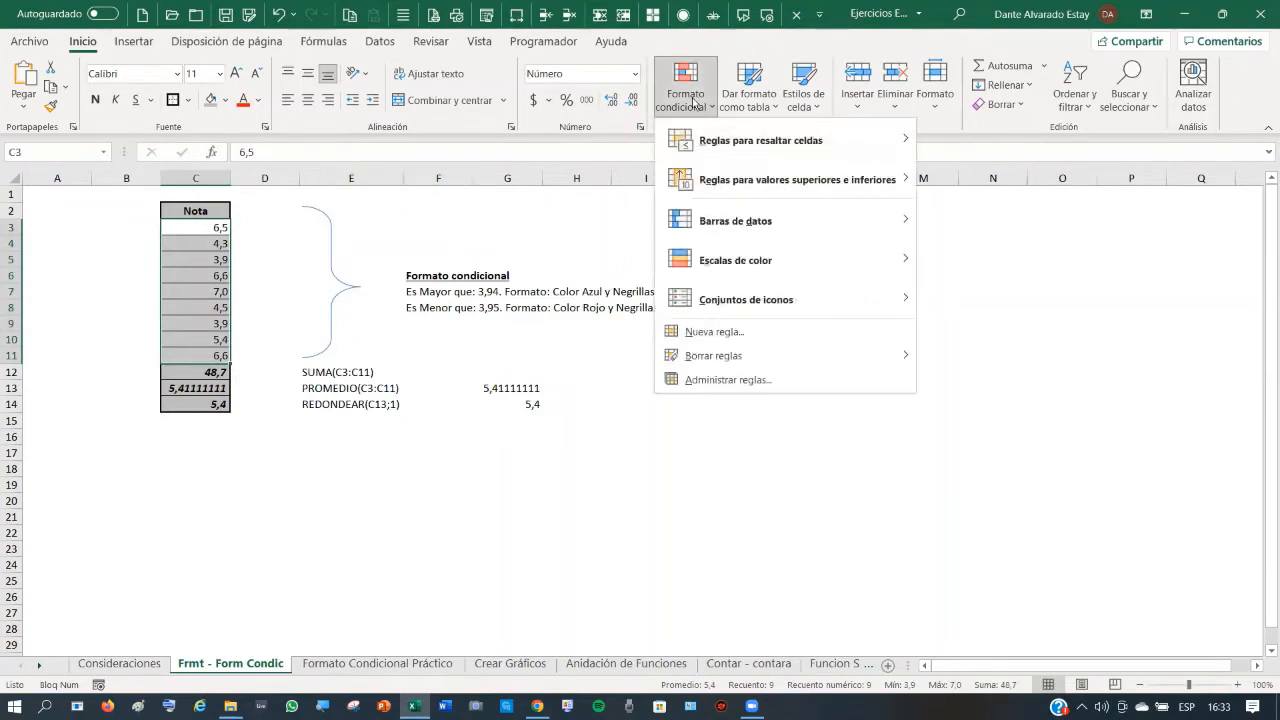
mouse_move(721, 139)
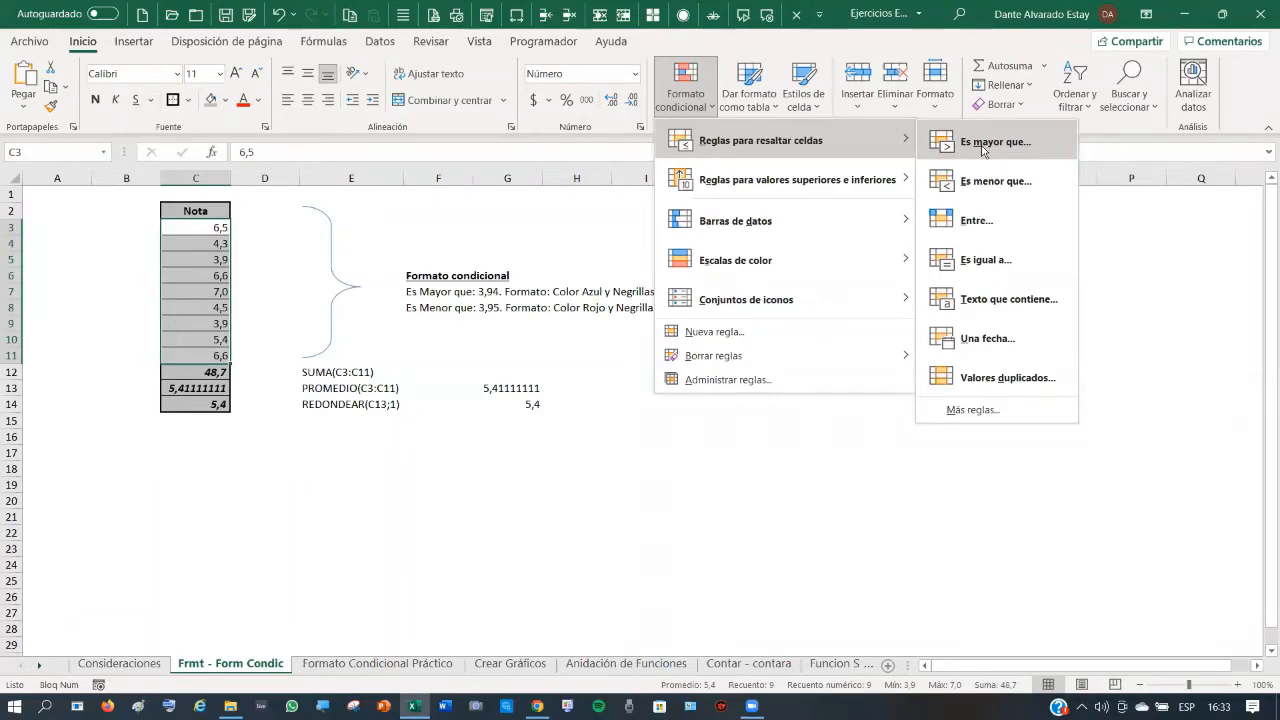
click(988, 180)
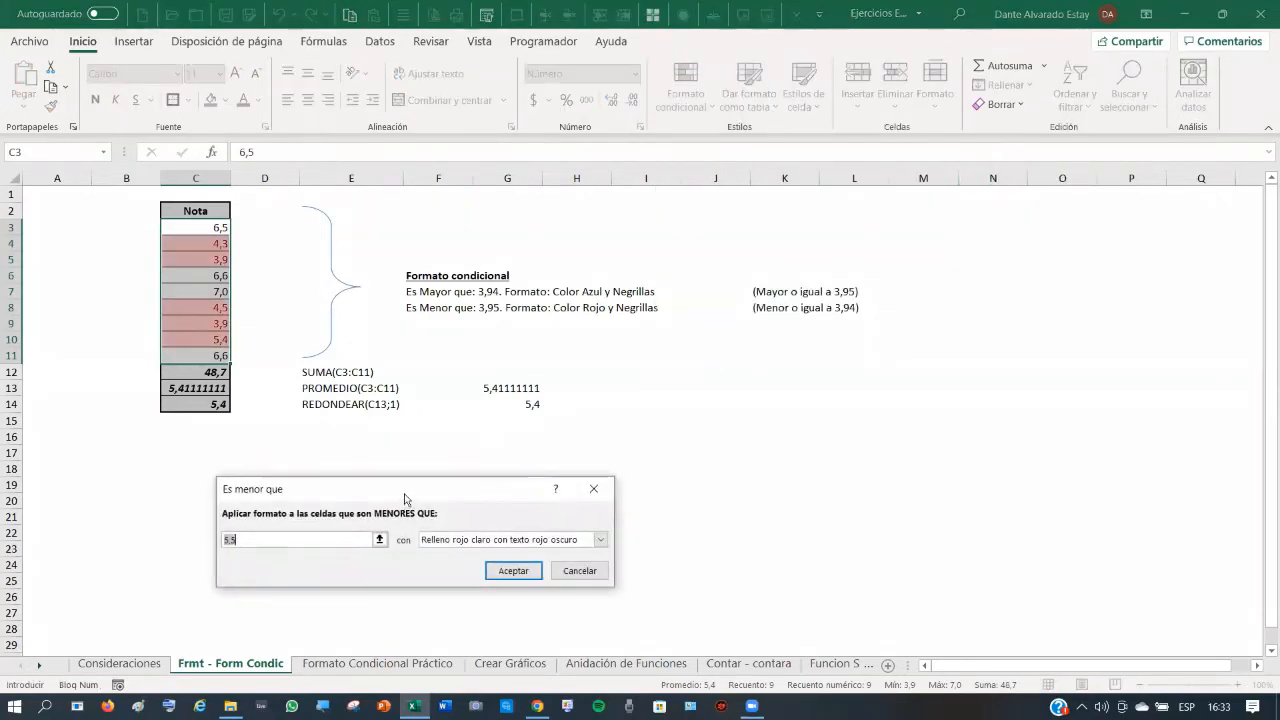
drag(405, 495, 613, 257)
text(3)
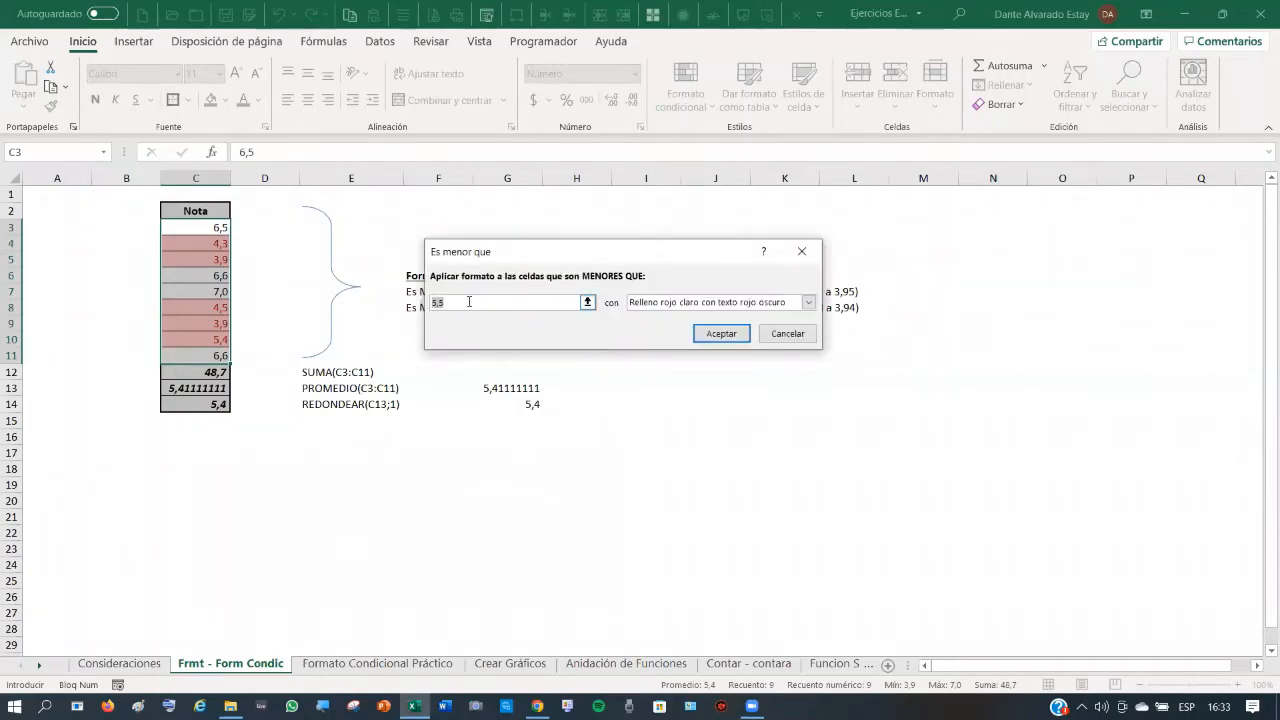
text(,95)
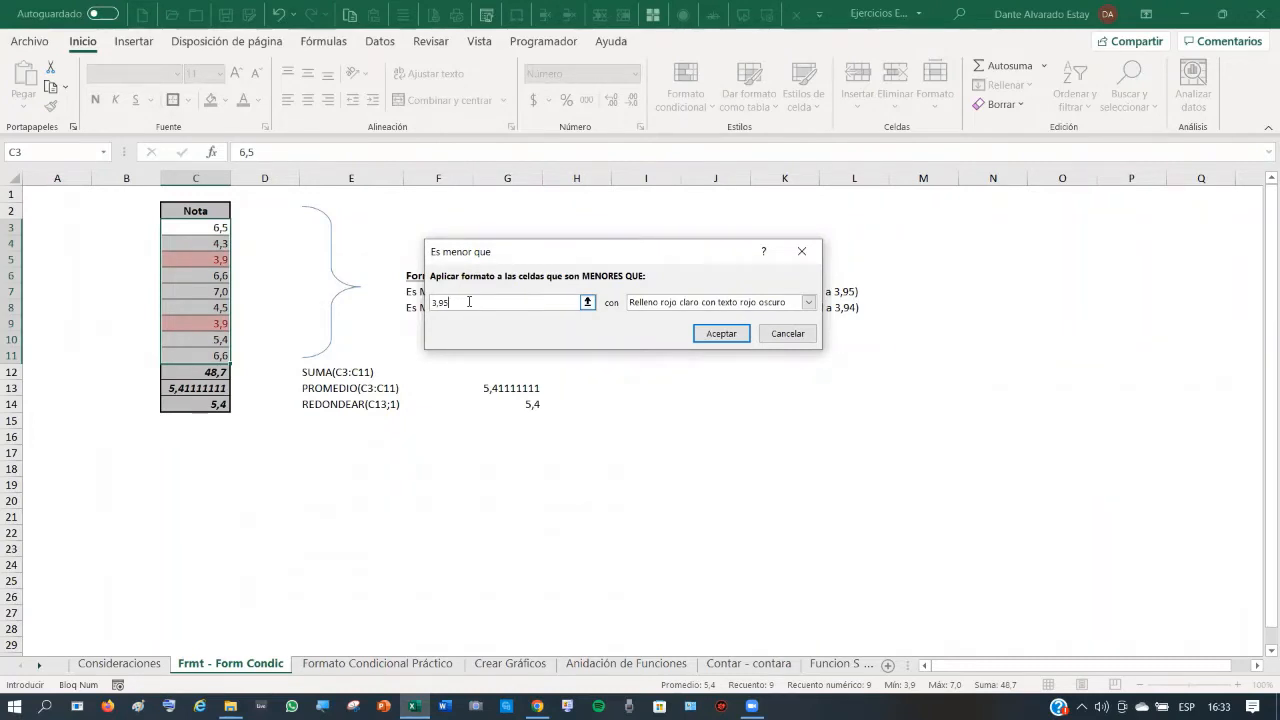
- Give the below-3,95 rule a custom bold red font format and apply it
click(808, 302)
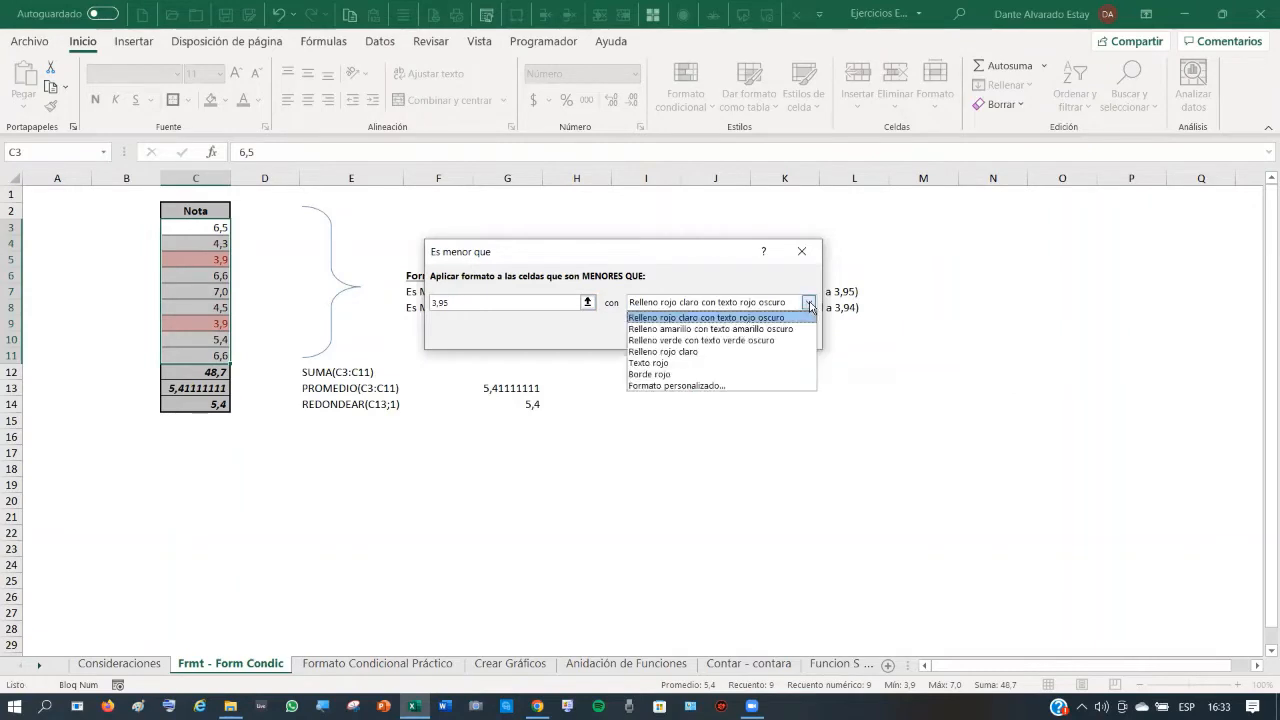
click(683, 393)
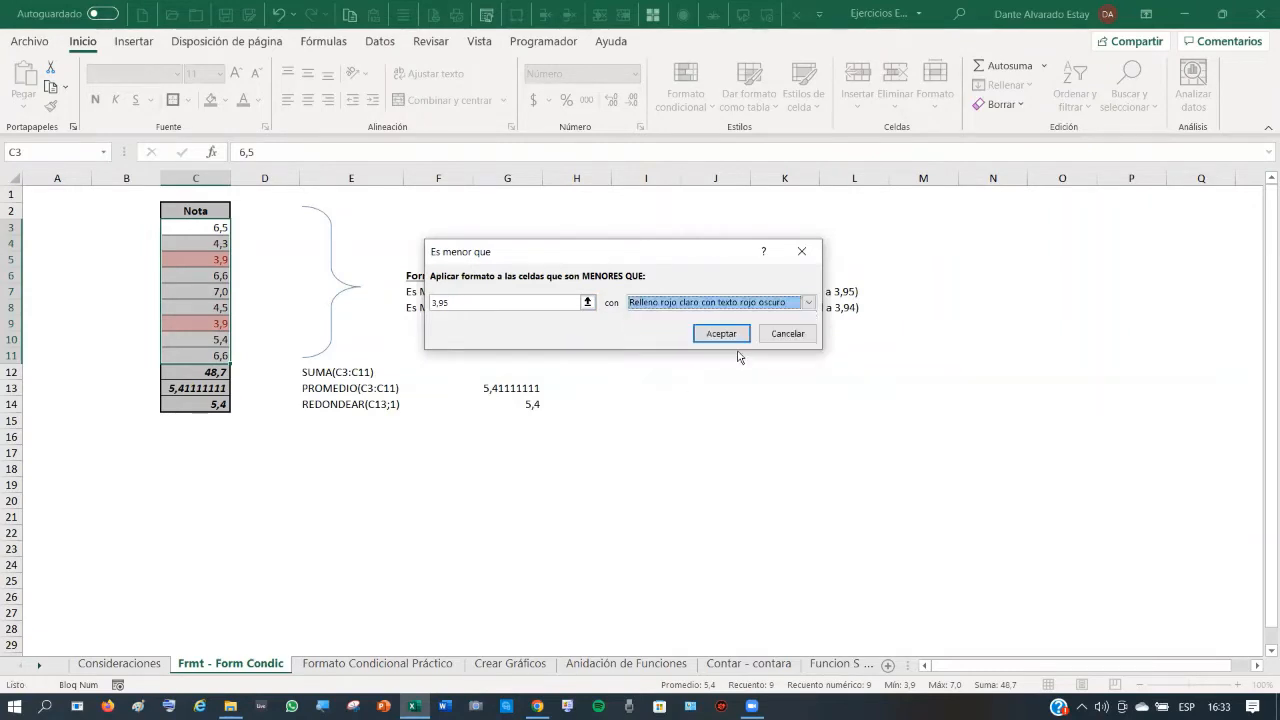
click(809, 302)
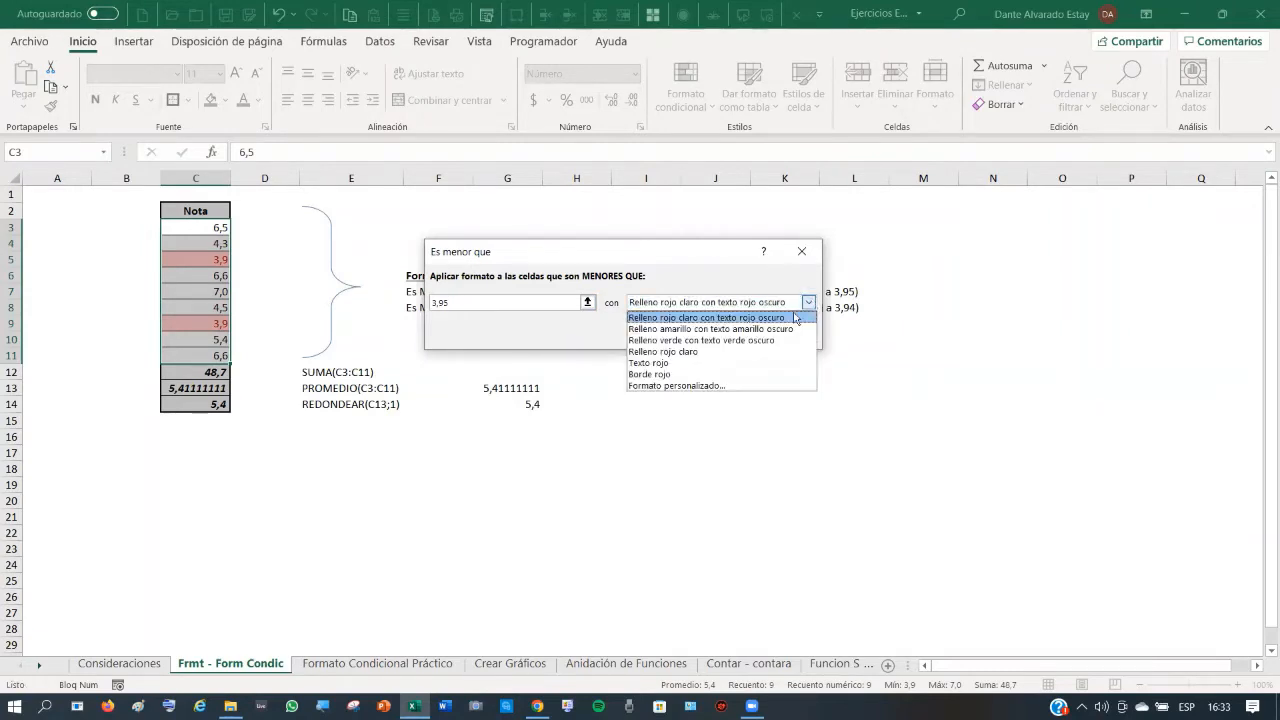
click(697, 386)
drag(482, 256, 566, 110)
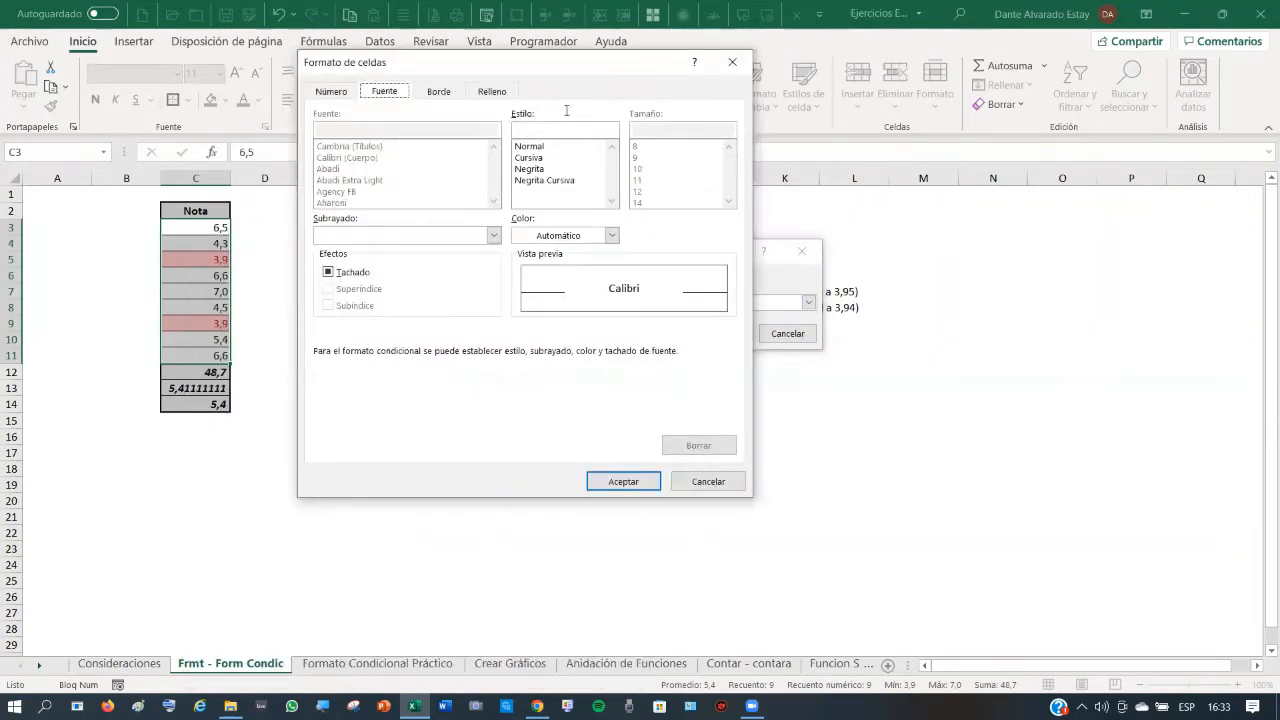
click(540, 170)
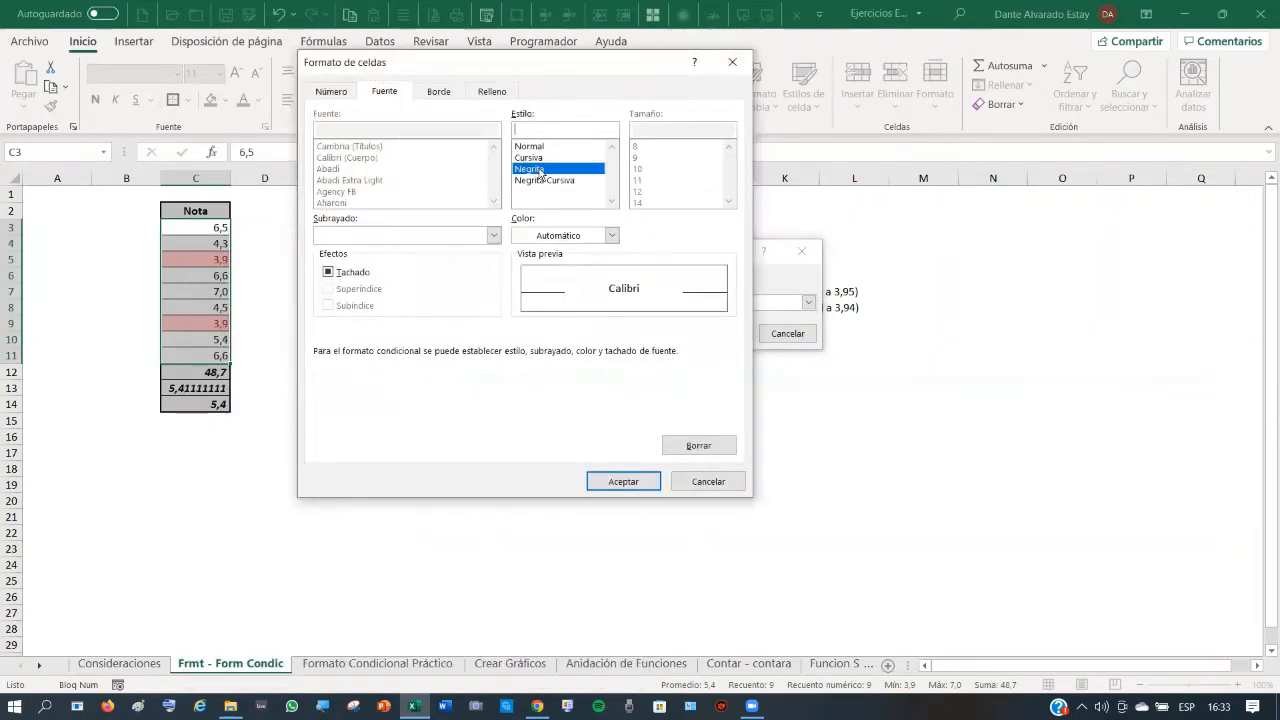
click(608, 236)
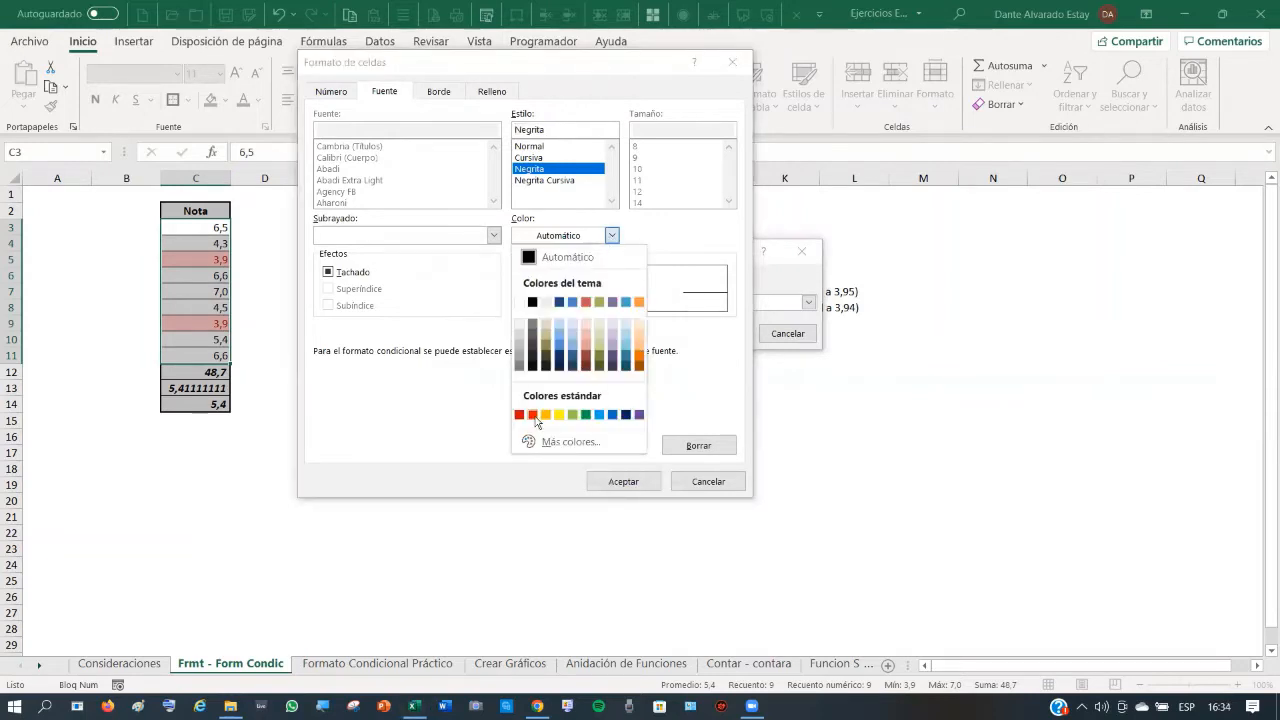
click(533, 415)
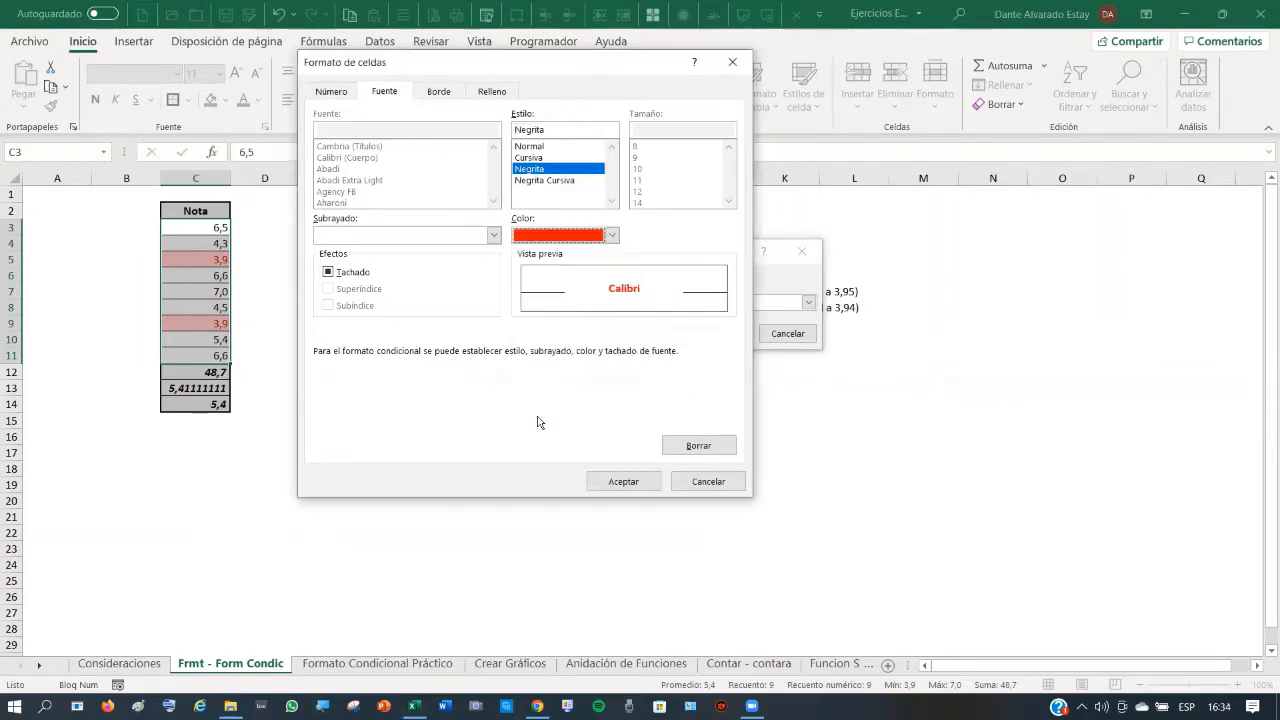
click(624, 487)
click(722, 334)
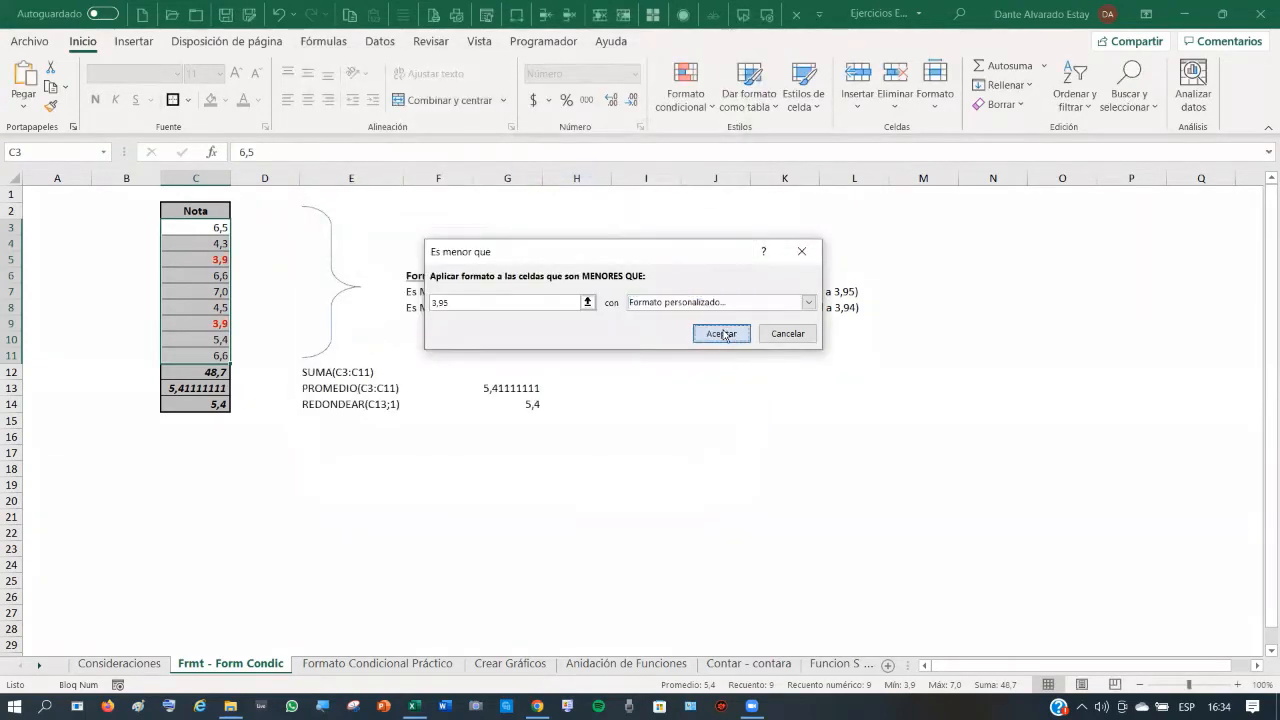
click(207, 276)
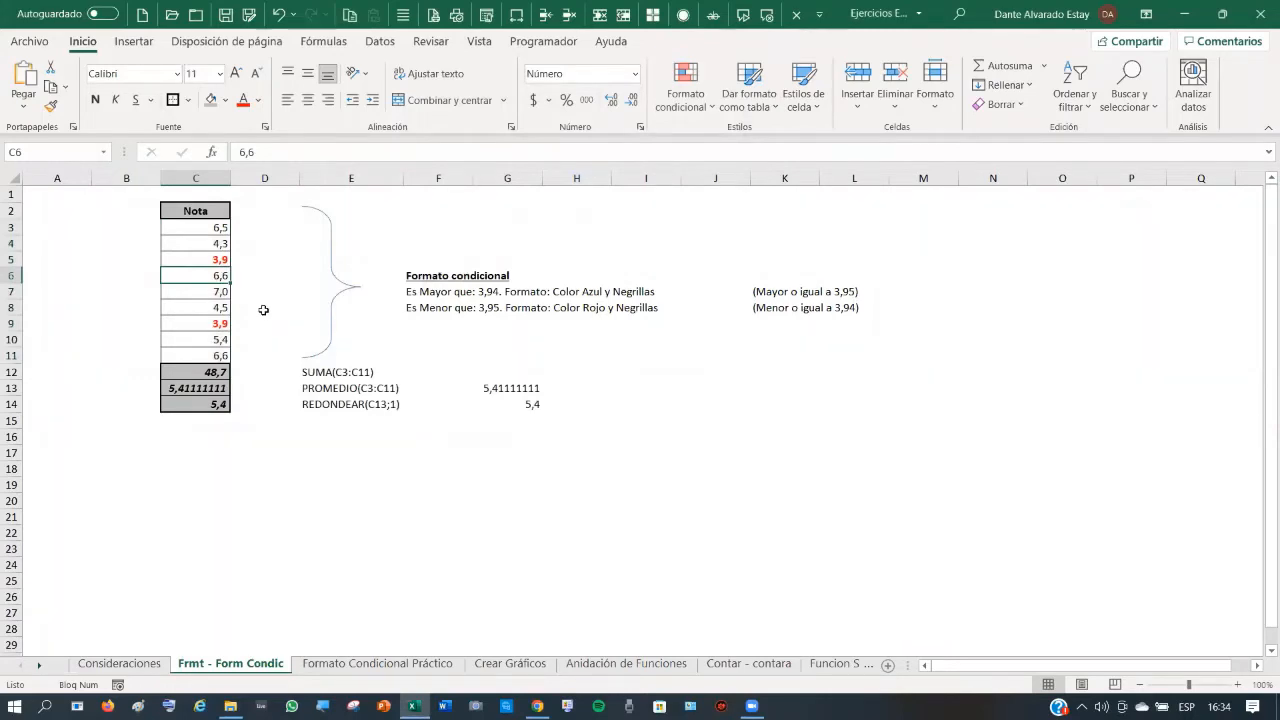
click(221, 261)
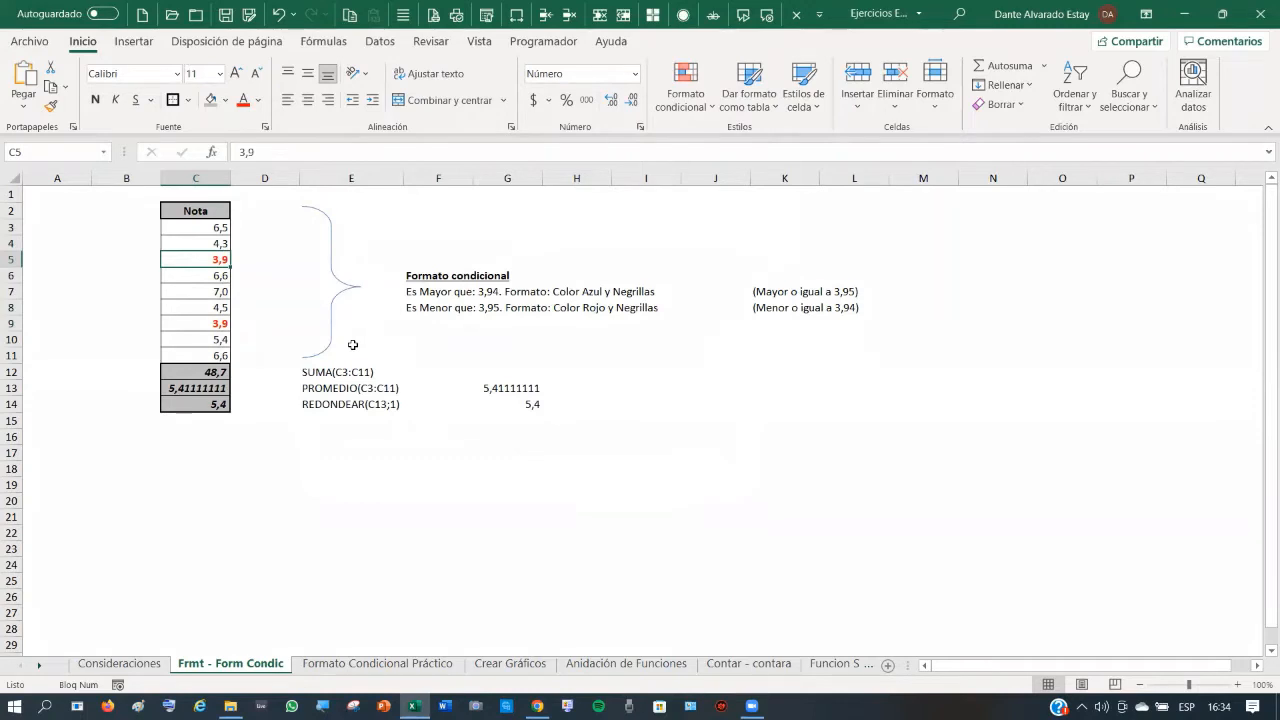
click(278, 152)
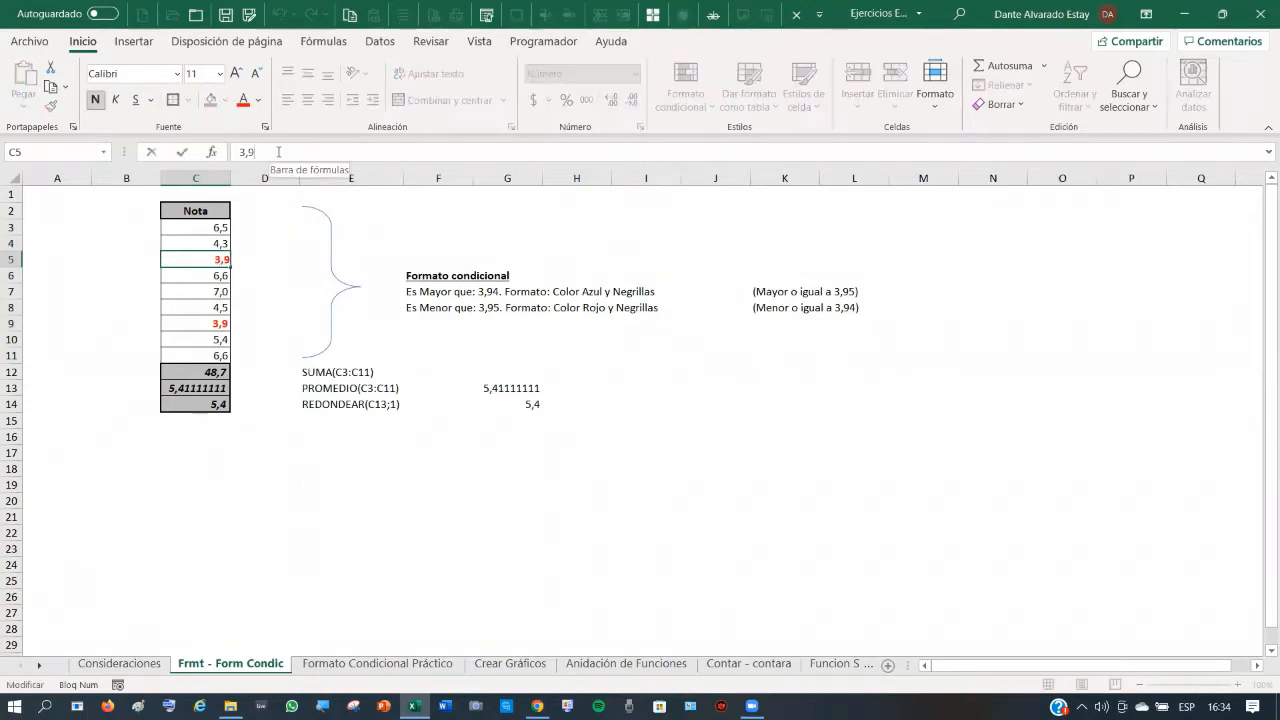
text(5)
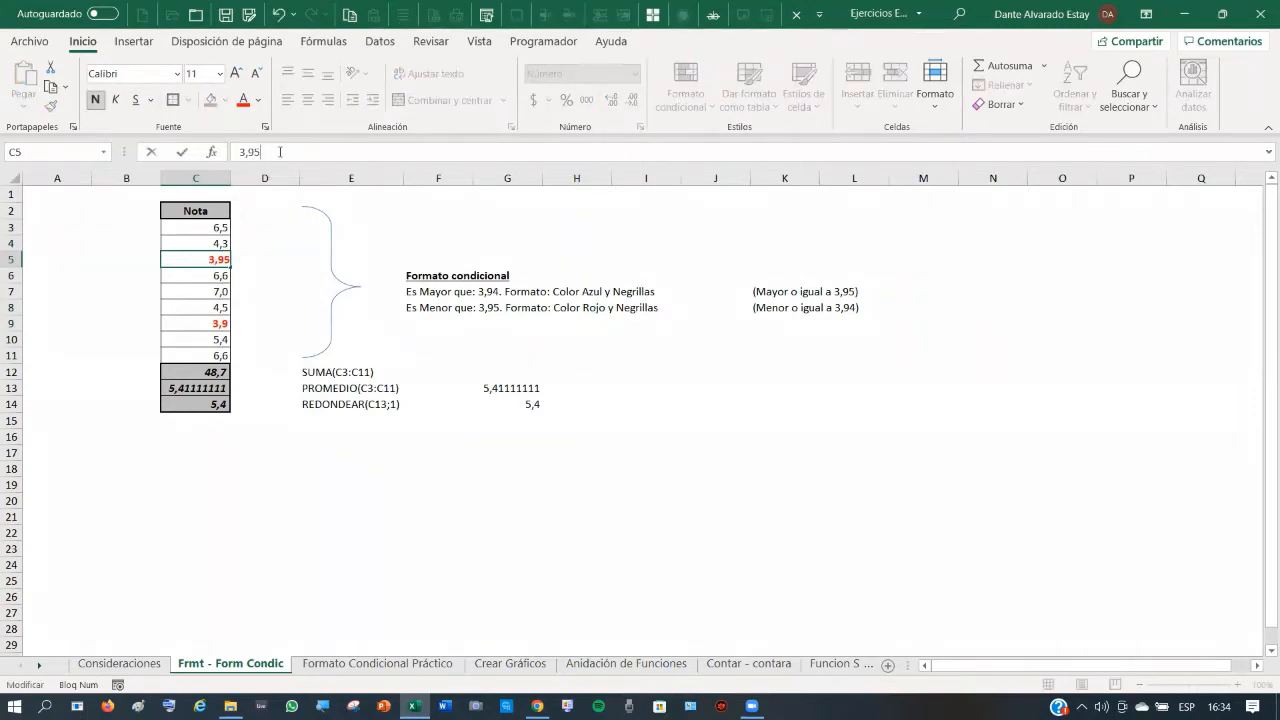
key(Return)
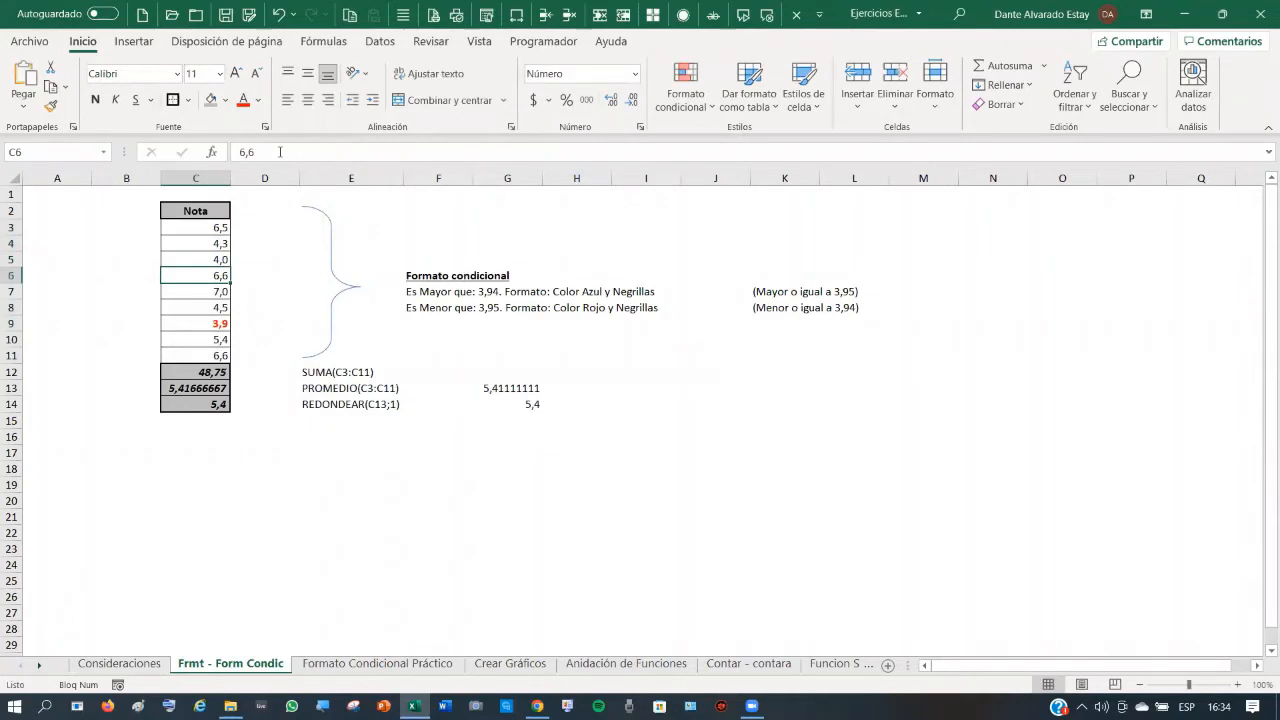
key(Up)
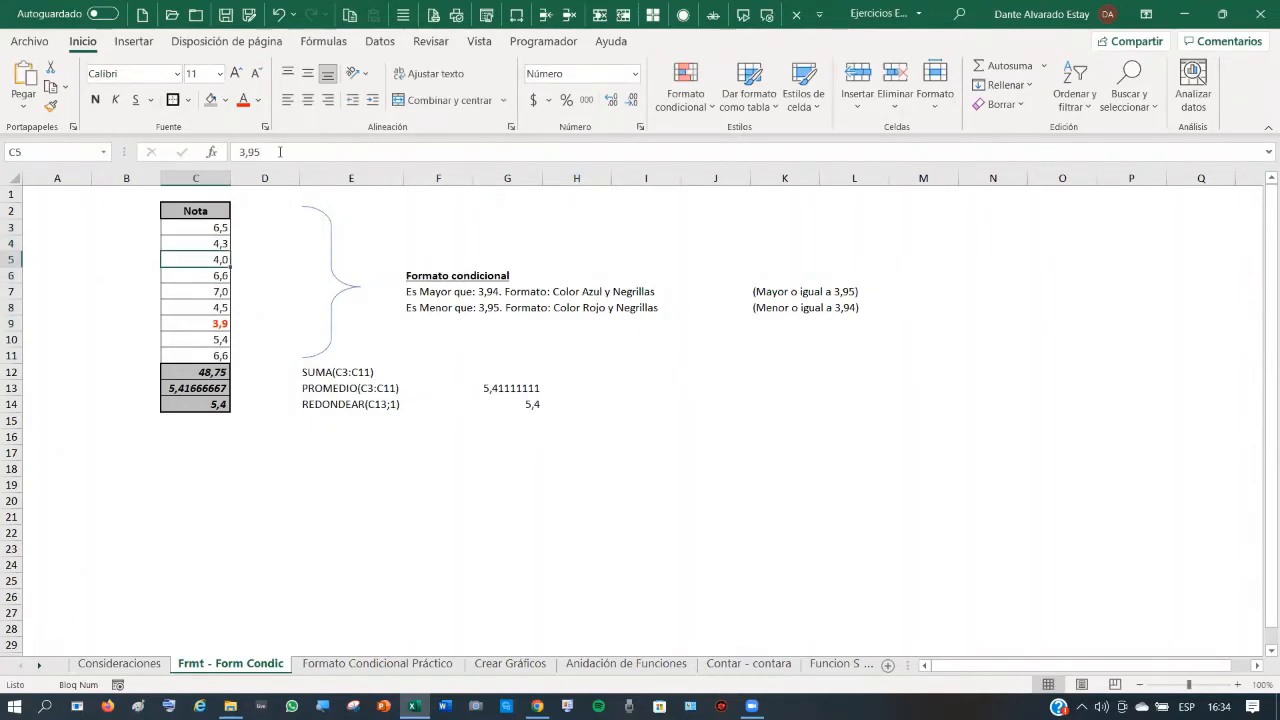
click(279, 14)
drag(210, 227, 206, 355)
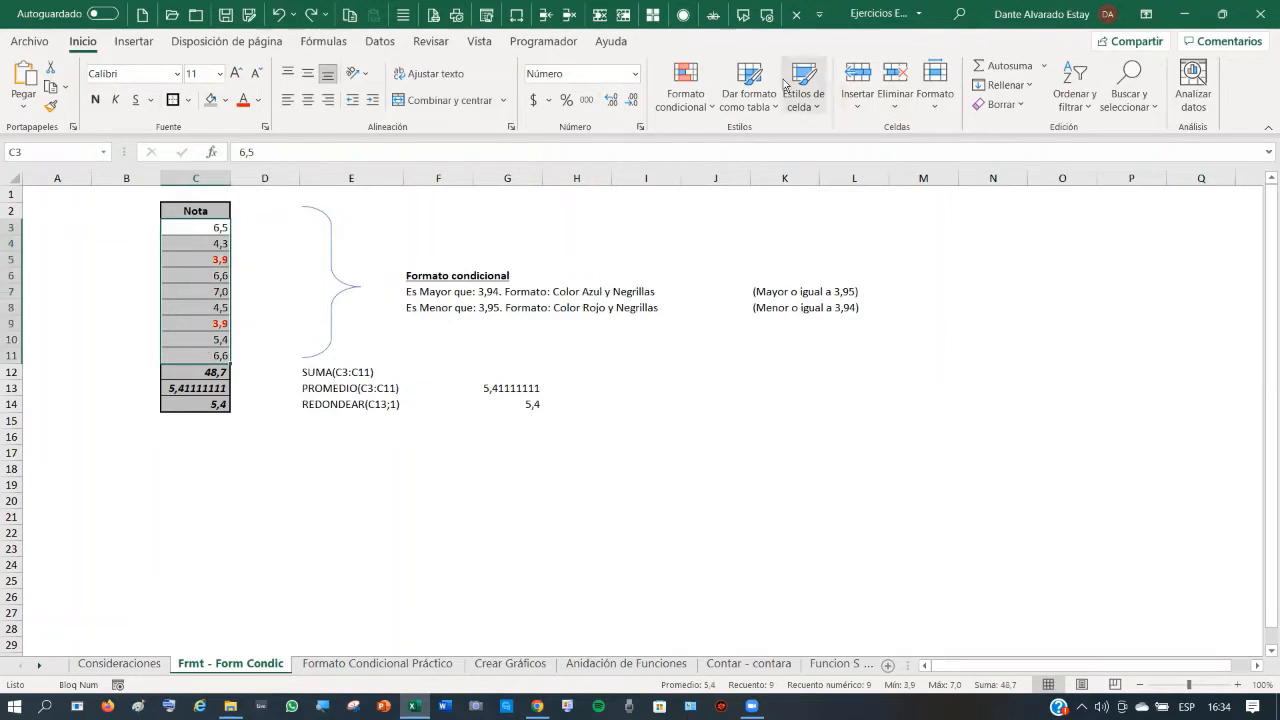
- Start an Es mayor que highlight rule for grades above 3,94
click(687, 104)
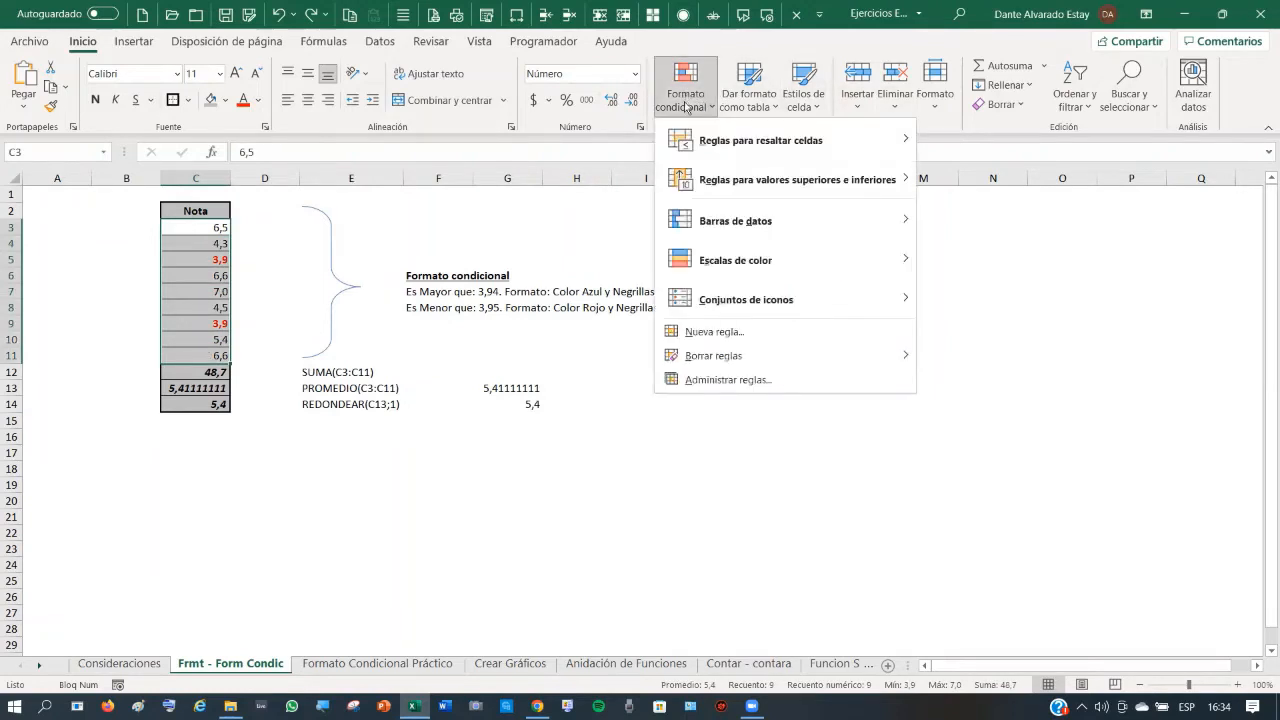
mouse_move(700, 140)
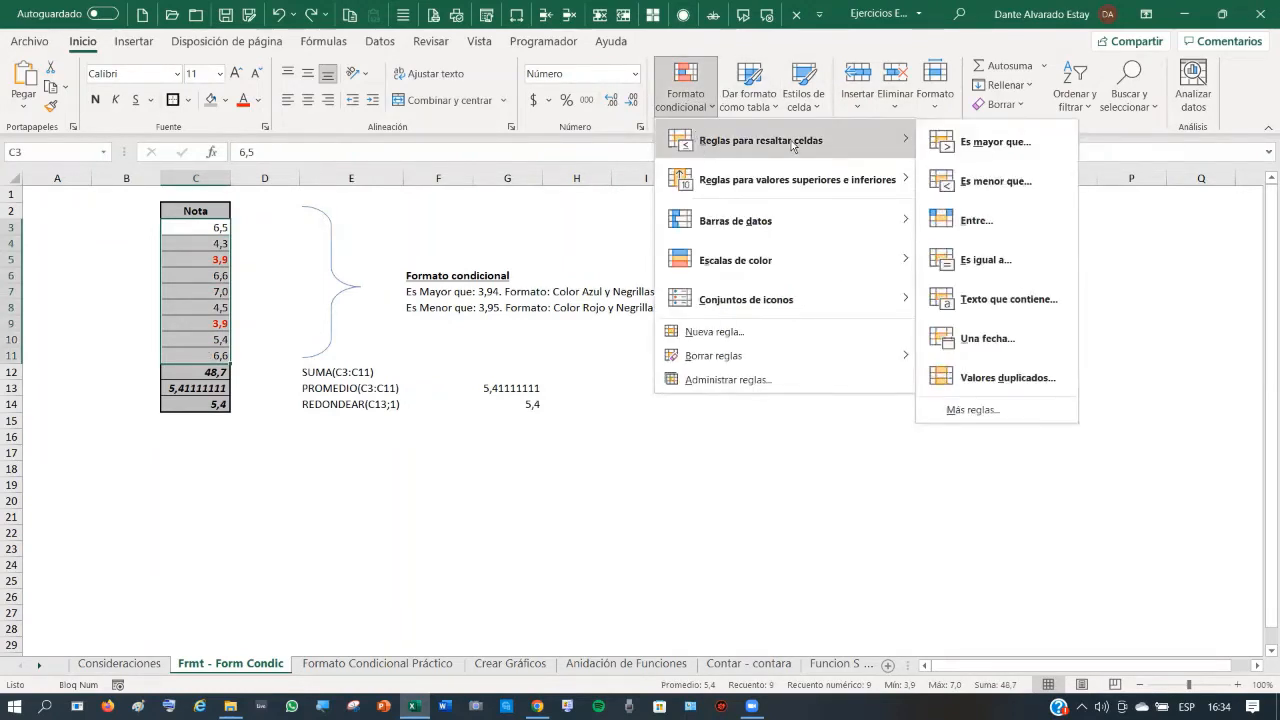
click(990, 143)
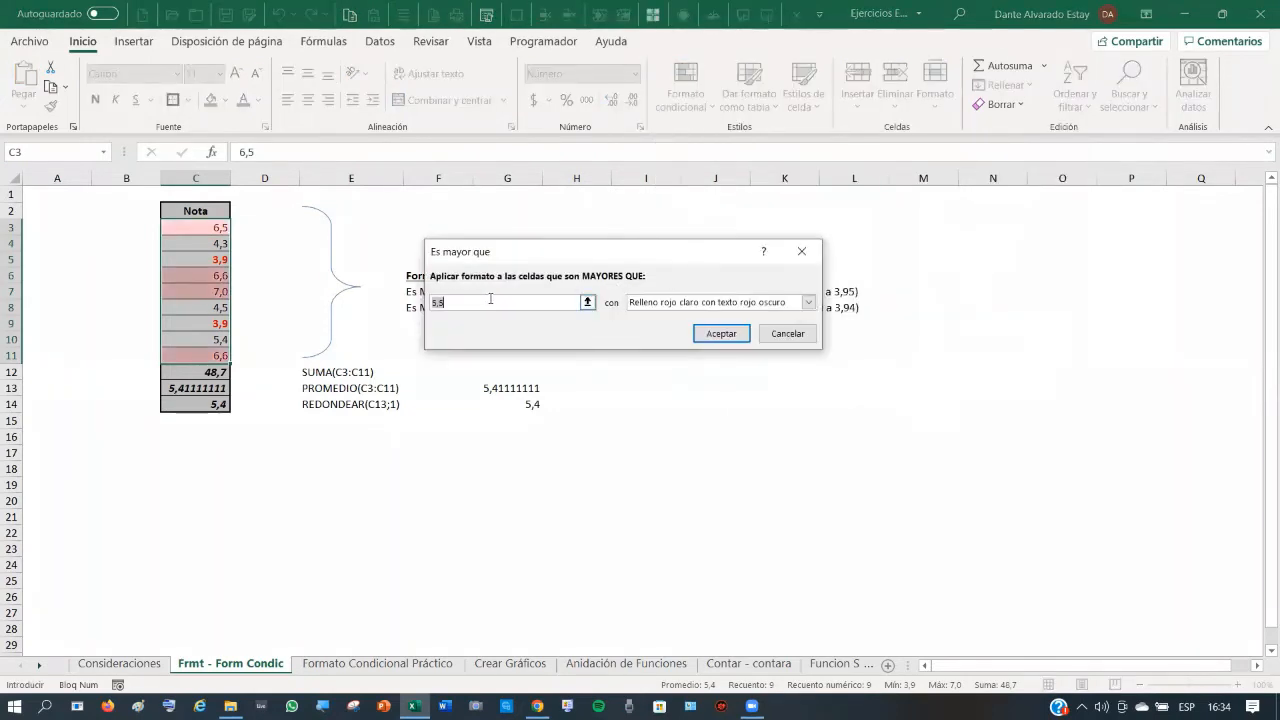
text(3,94)
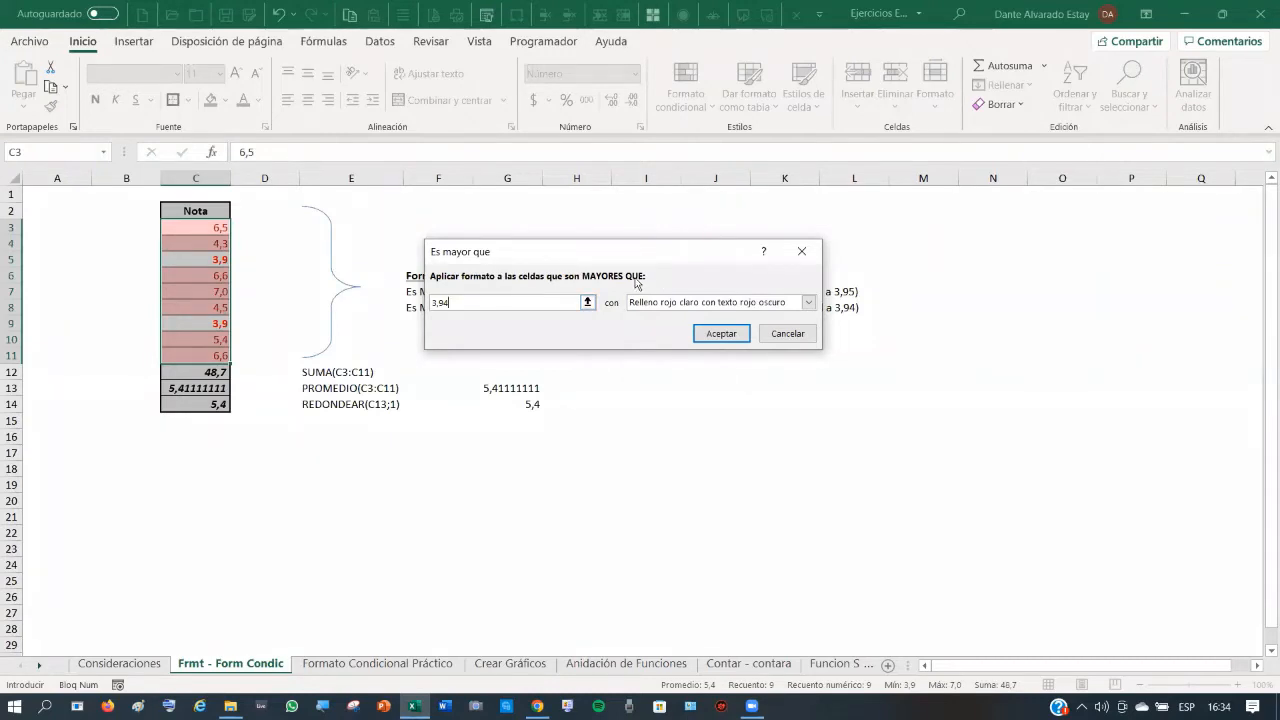
- Give the above-3,94 rule a custom bold dark blue font format and apply it
click(809, 302)
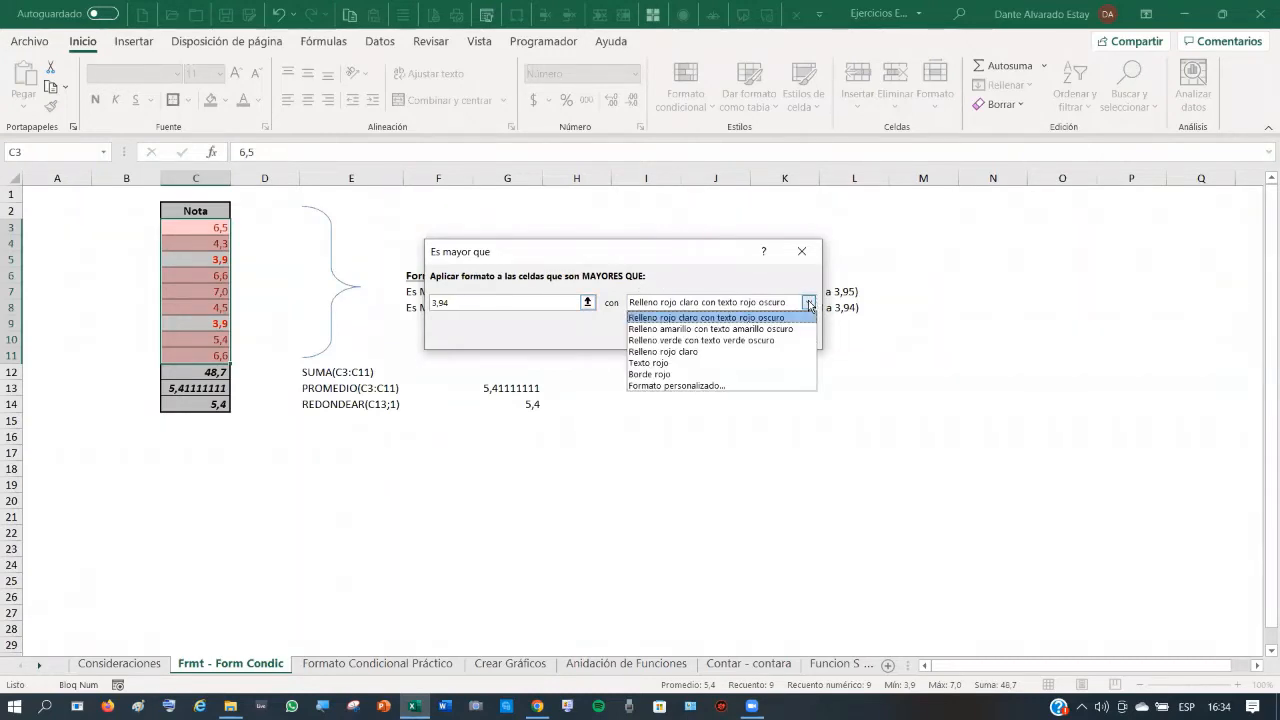
click(697, 386)
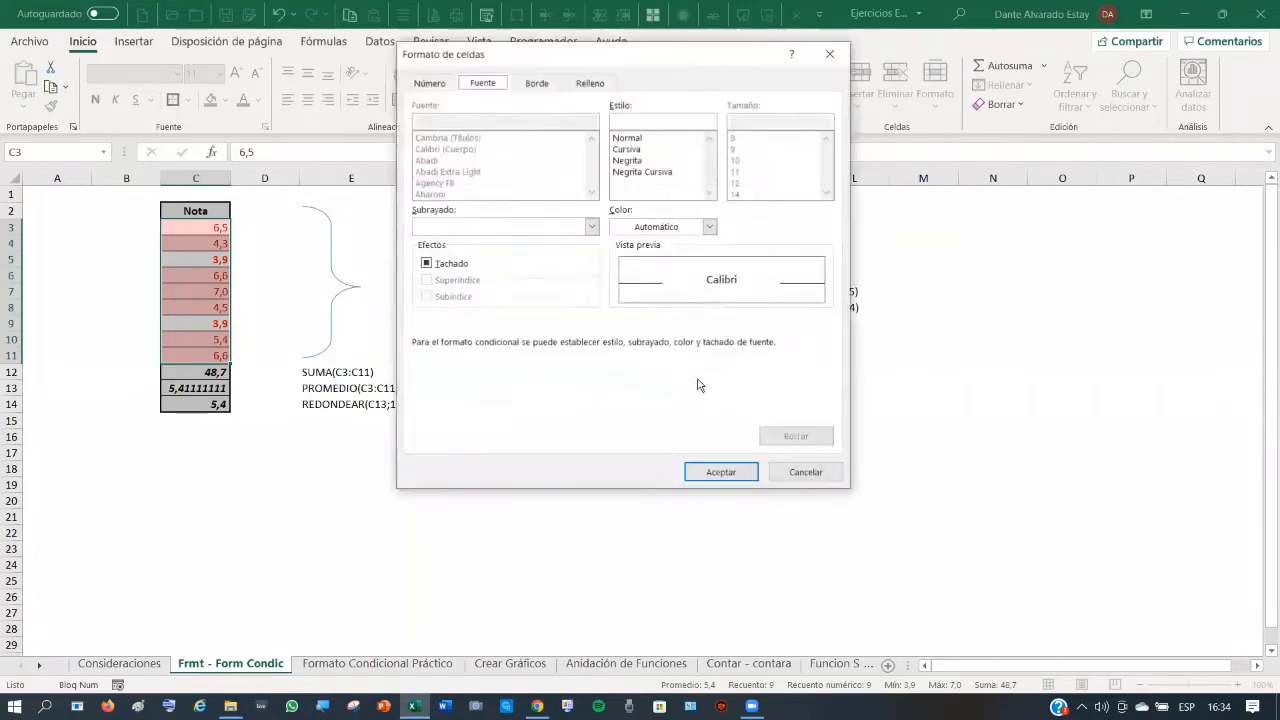
click(629, 162)
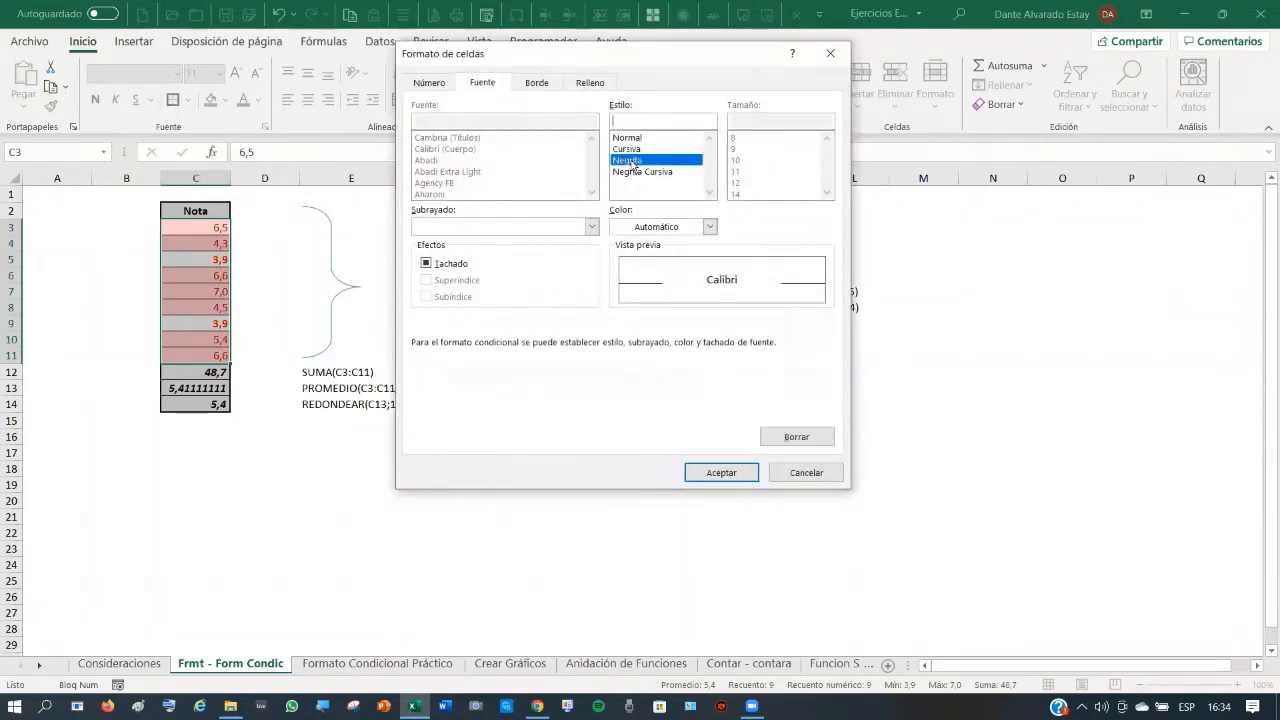
click(709, 228)
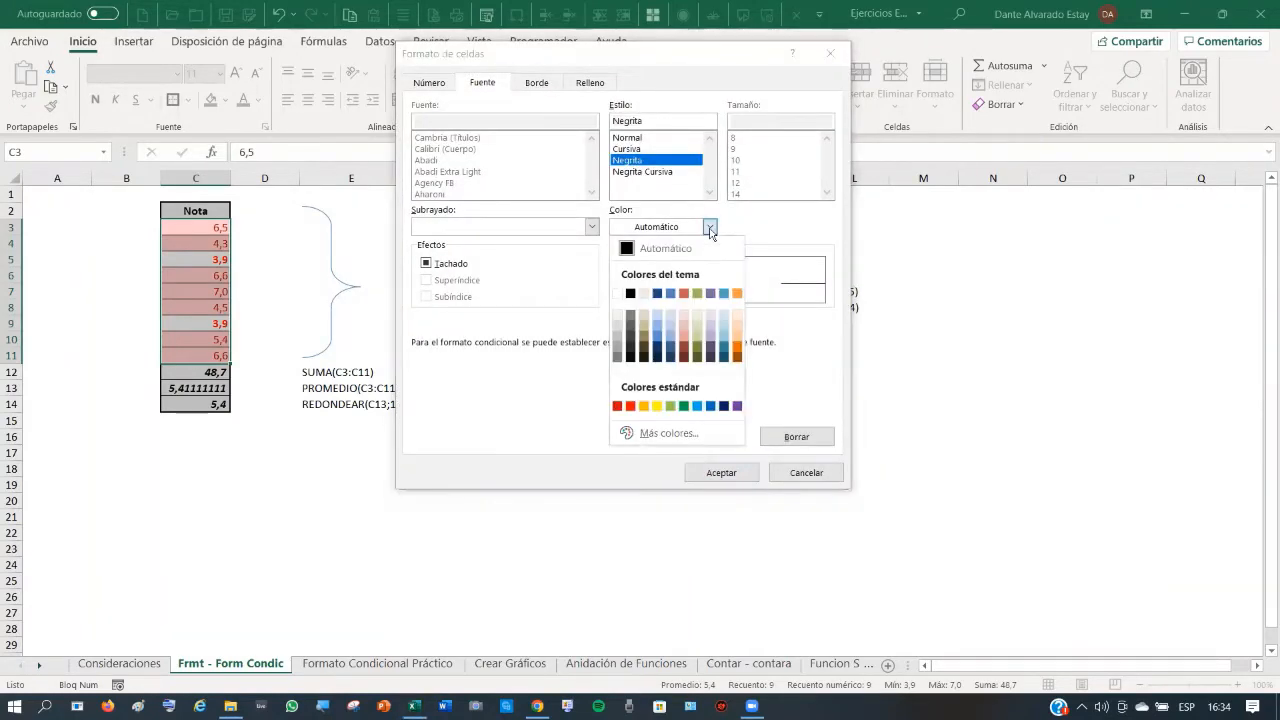
click(724, 406)
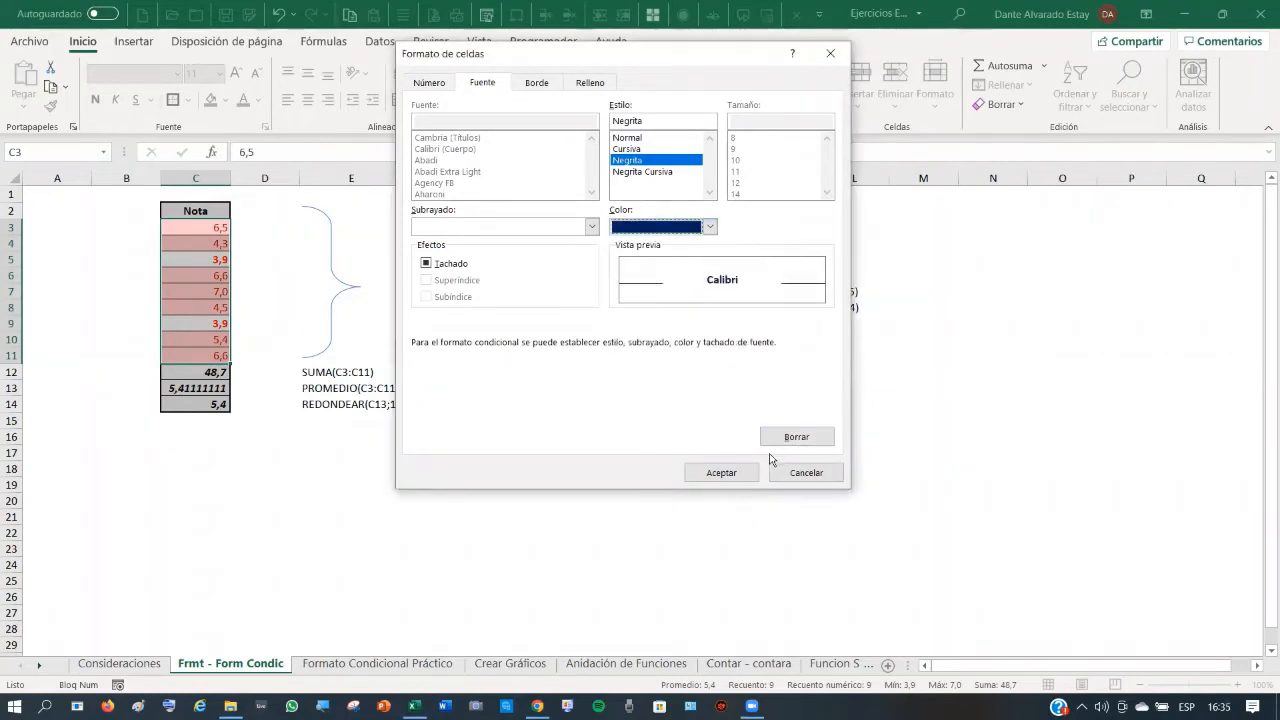
click(721, 472)
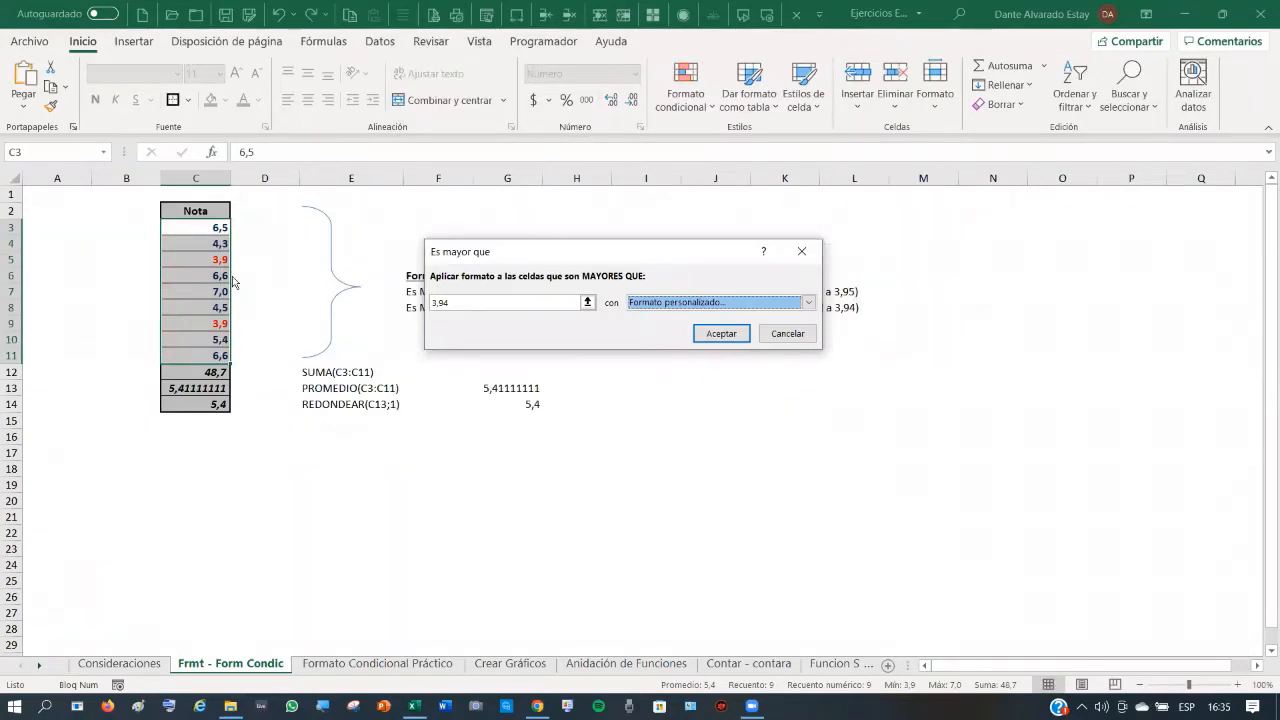
click(723, 336)
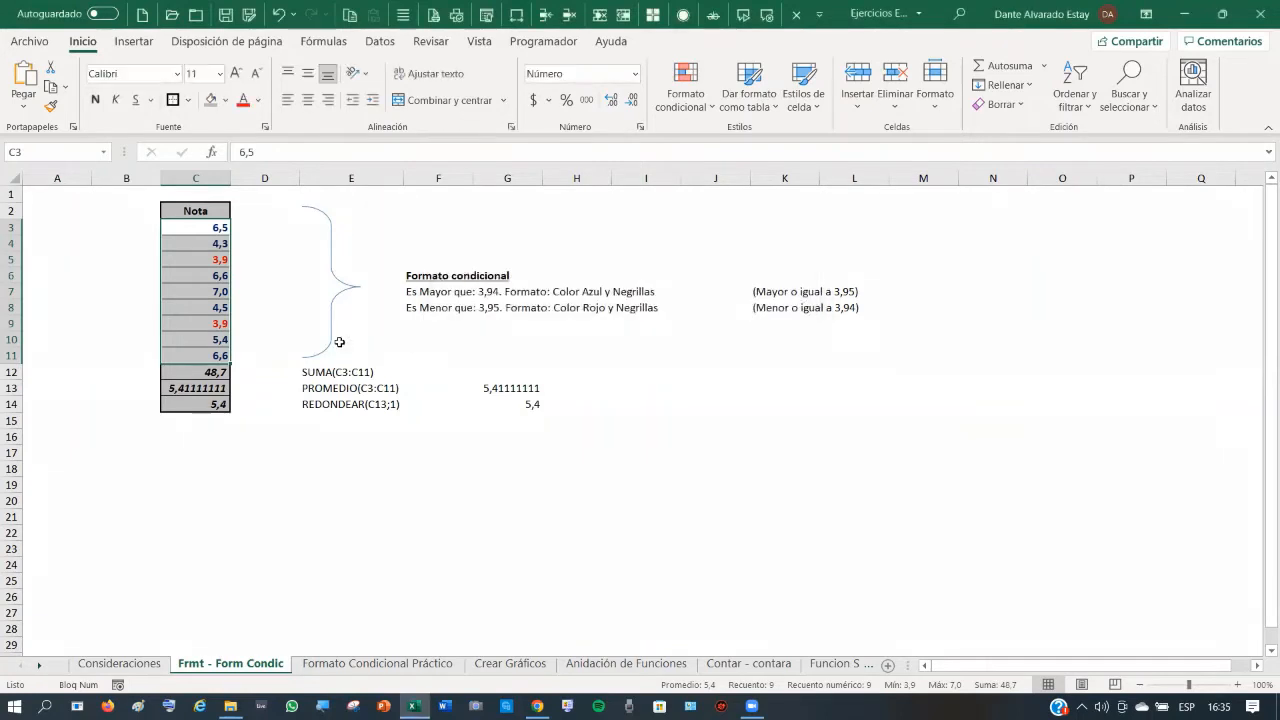
click(220, 228)
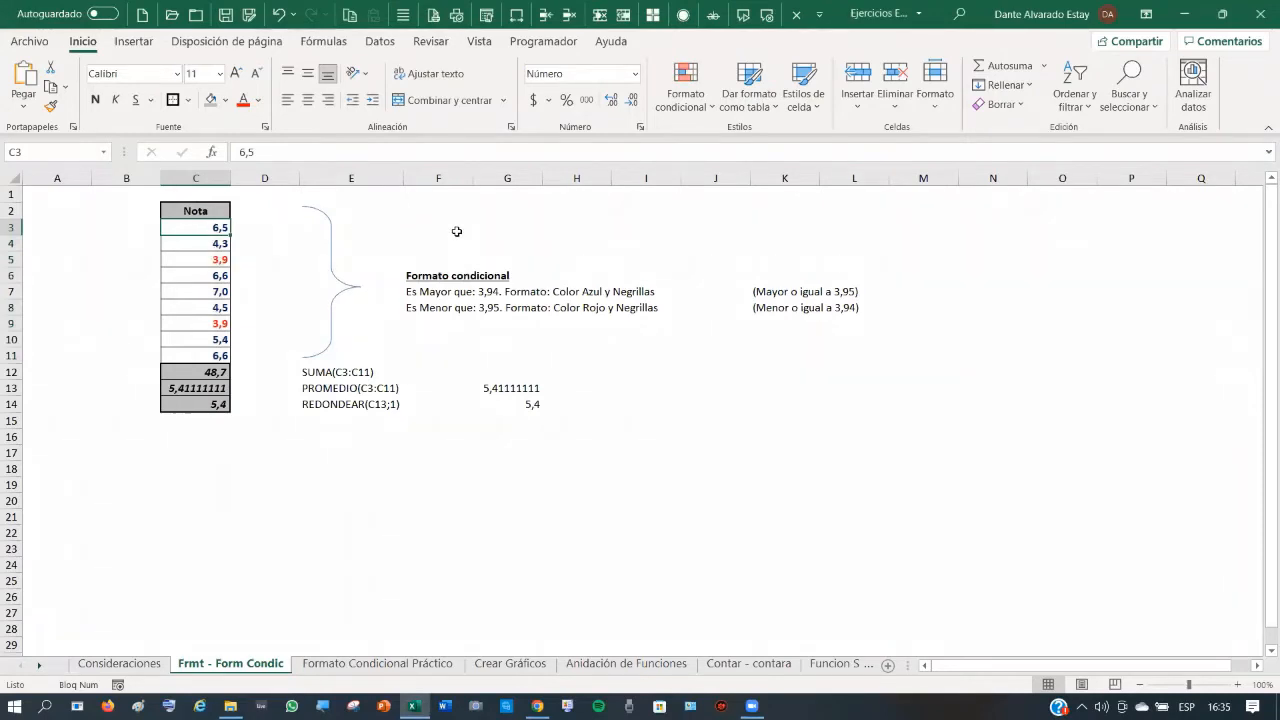
text(3,9)
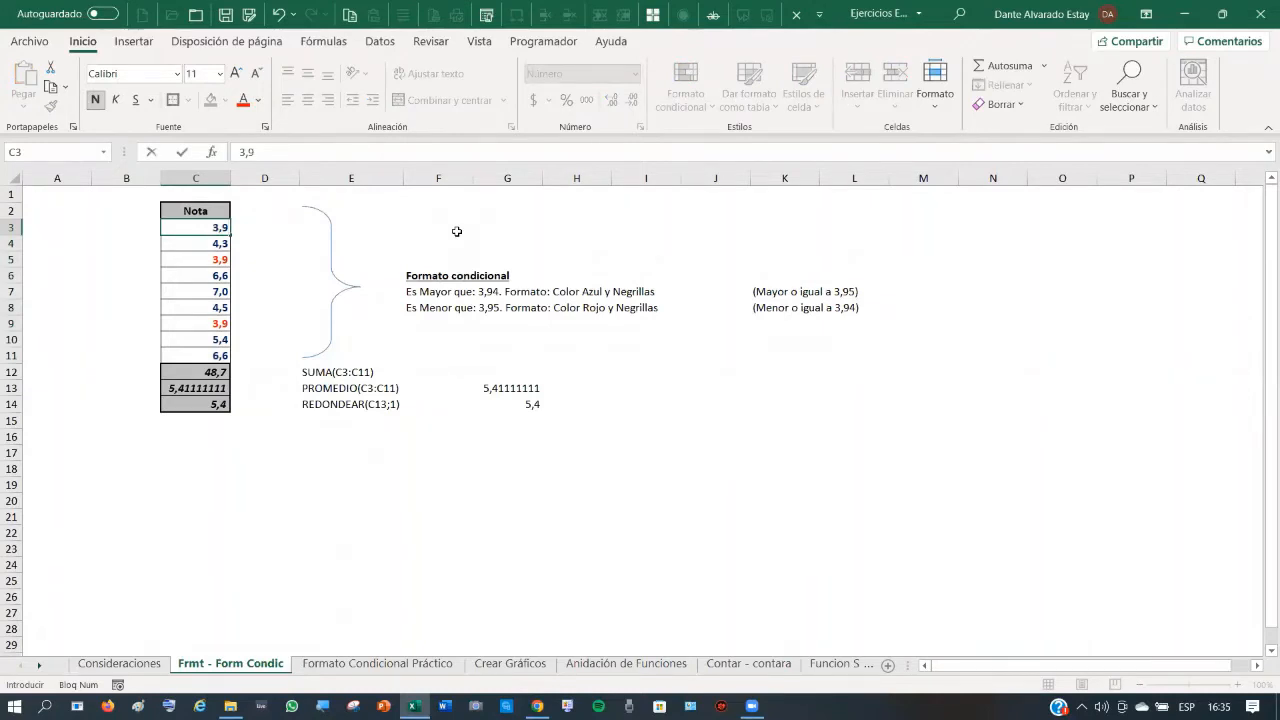
key(BackSpace)
text(8)
key(Return)
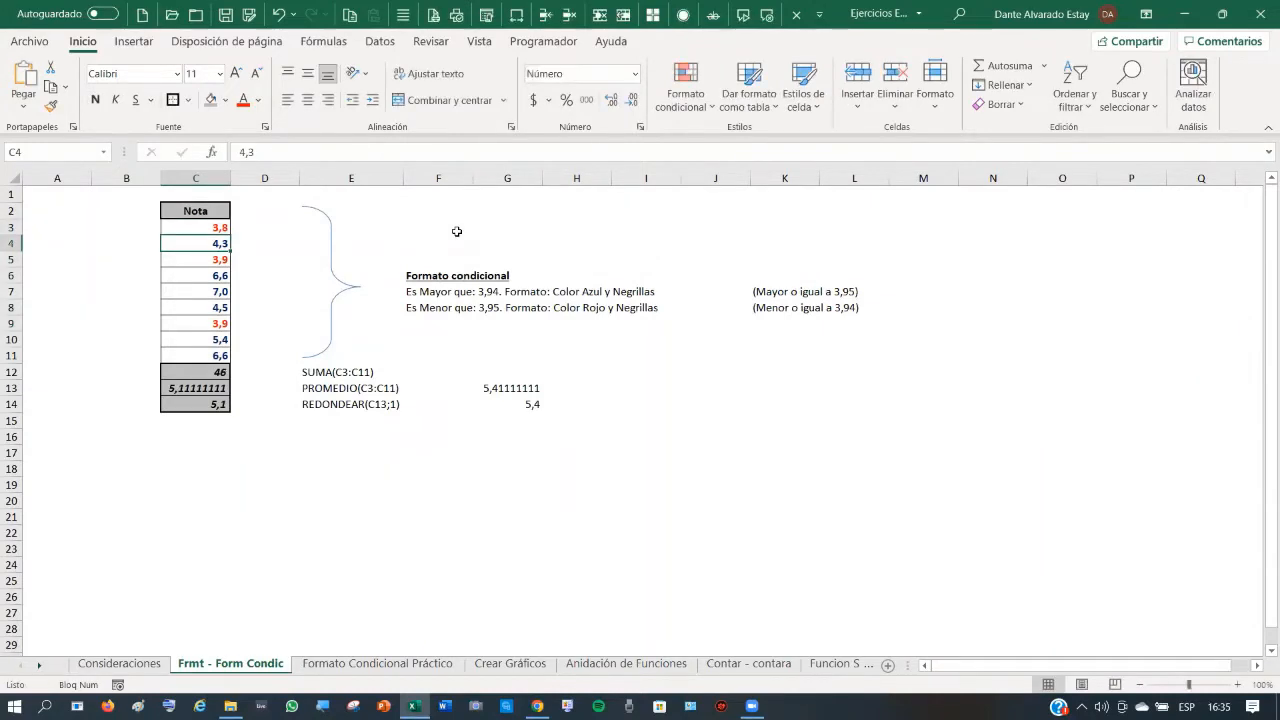
click(277, 14)
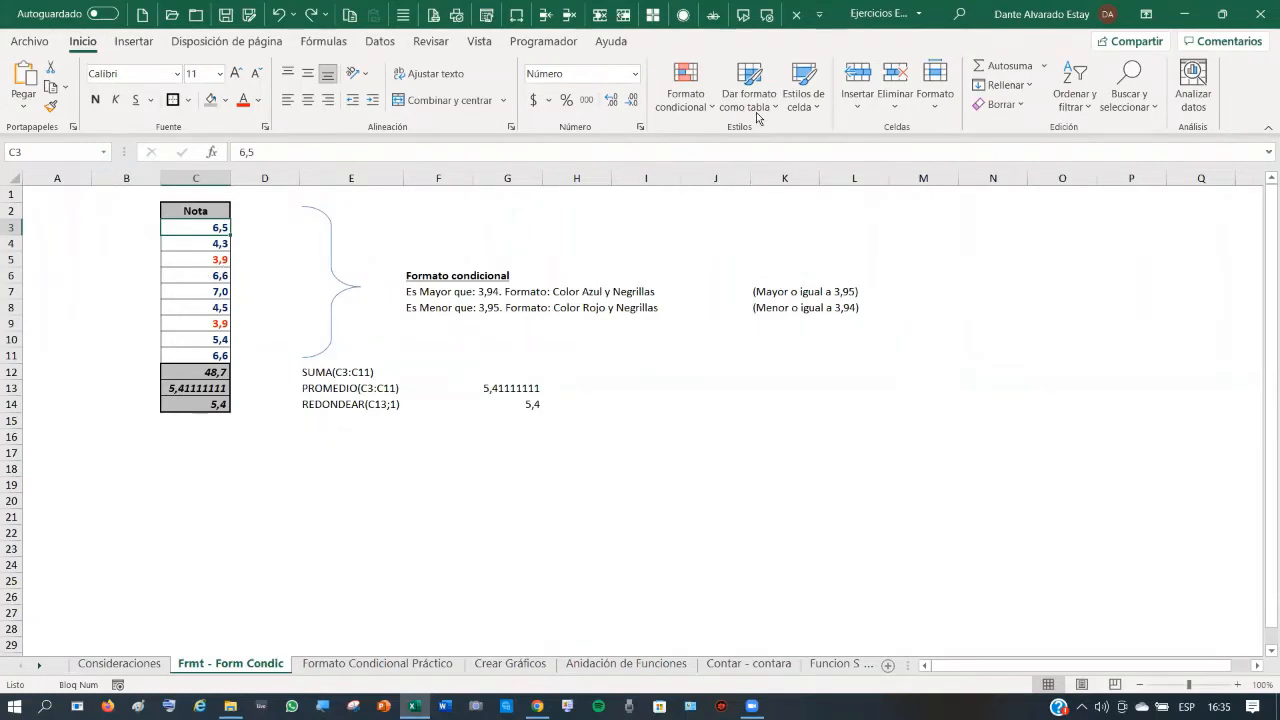
click(700, 108)
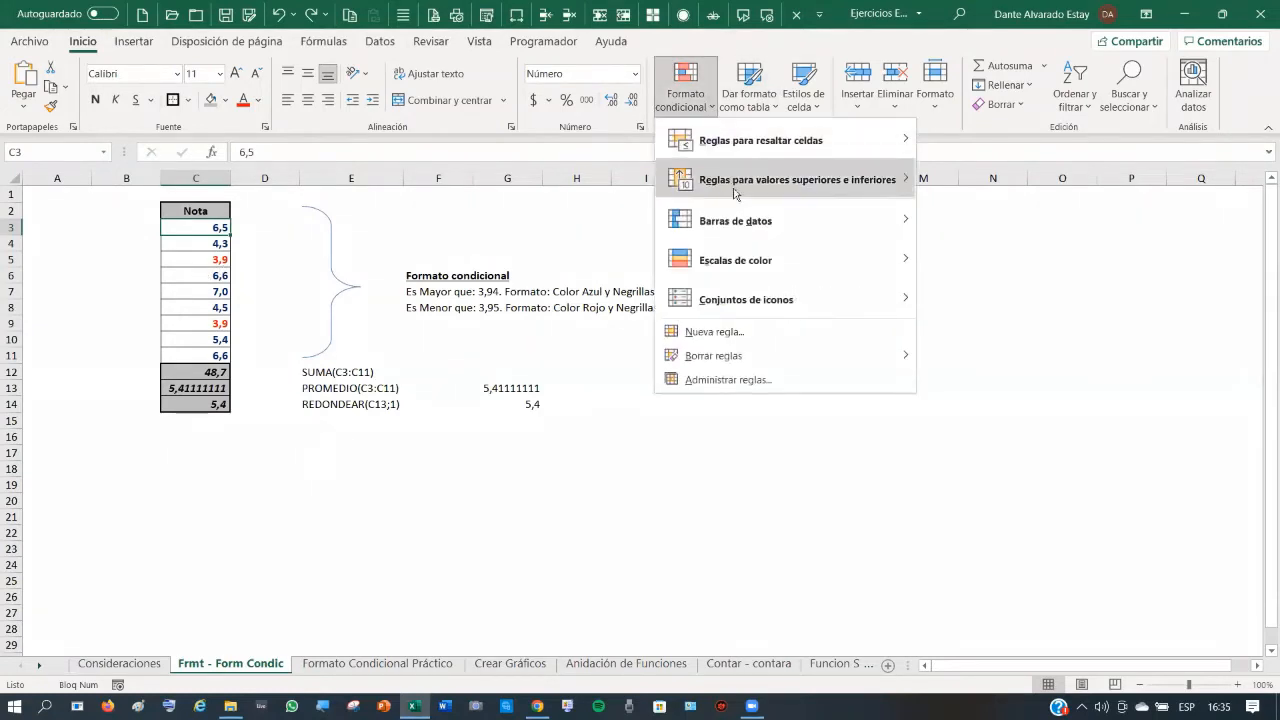
mouse_move(751, 176)
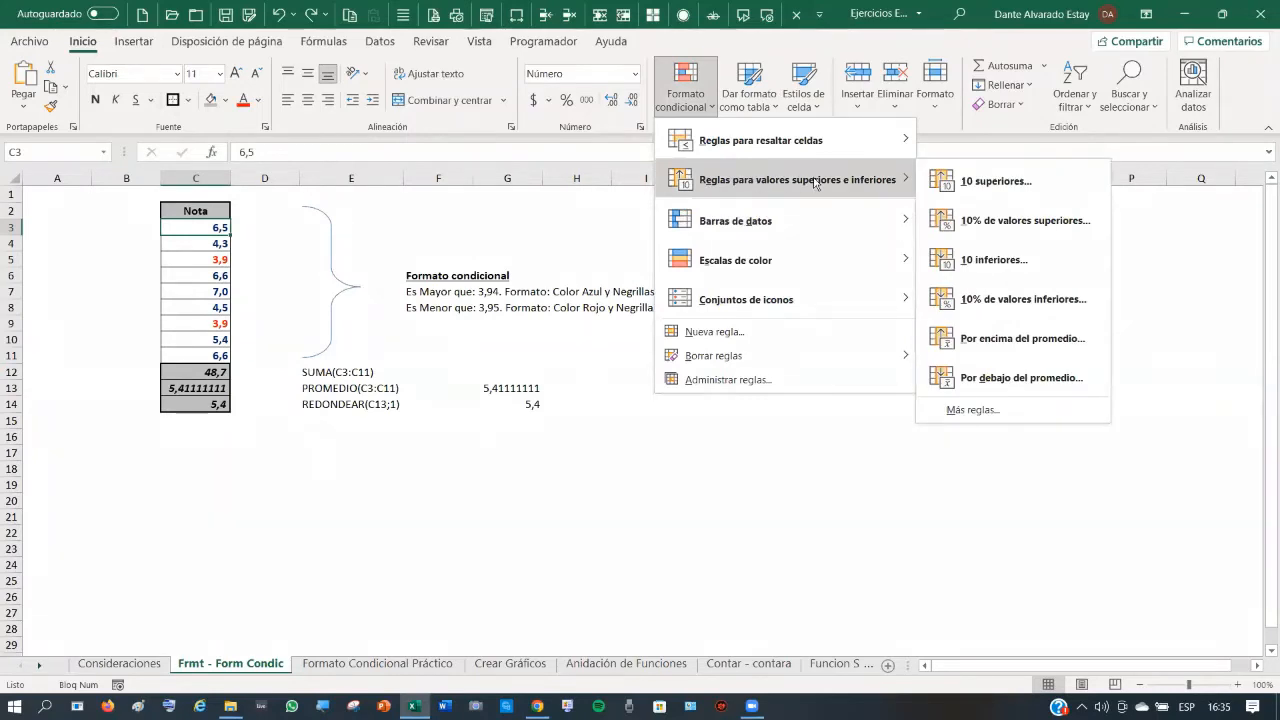
mouse_move(816, 144)
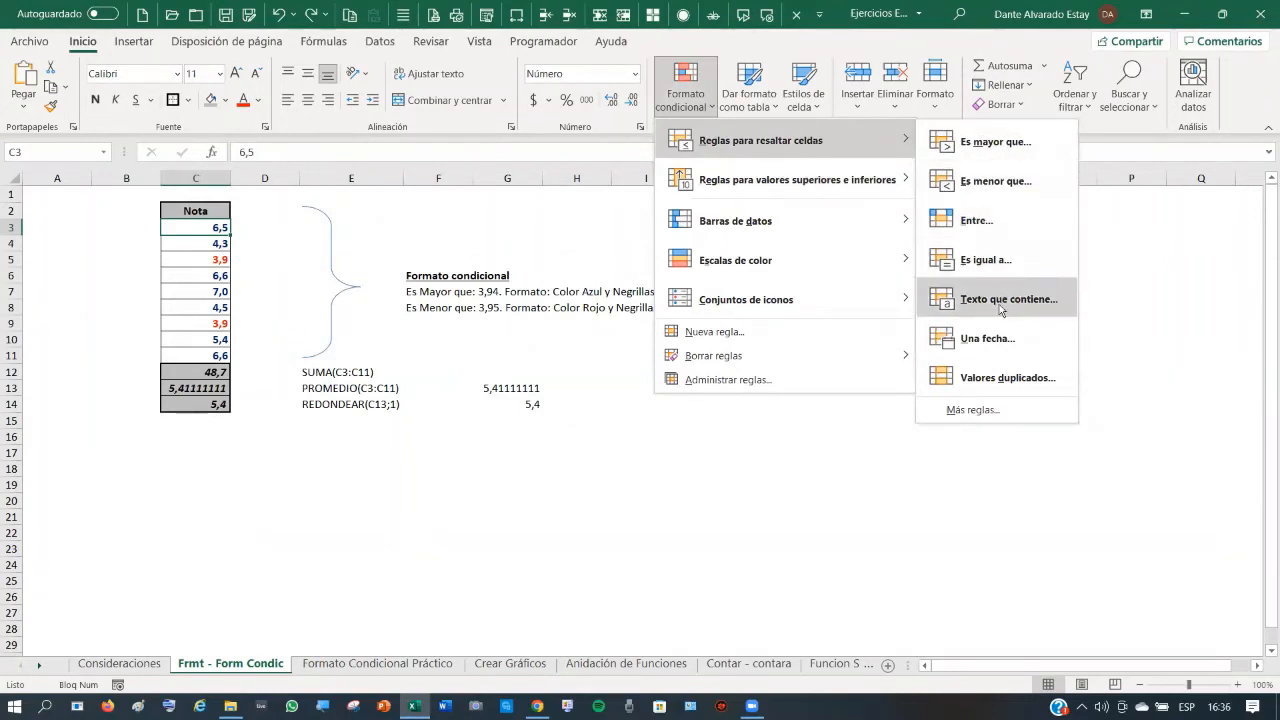
click(1154, 296)
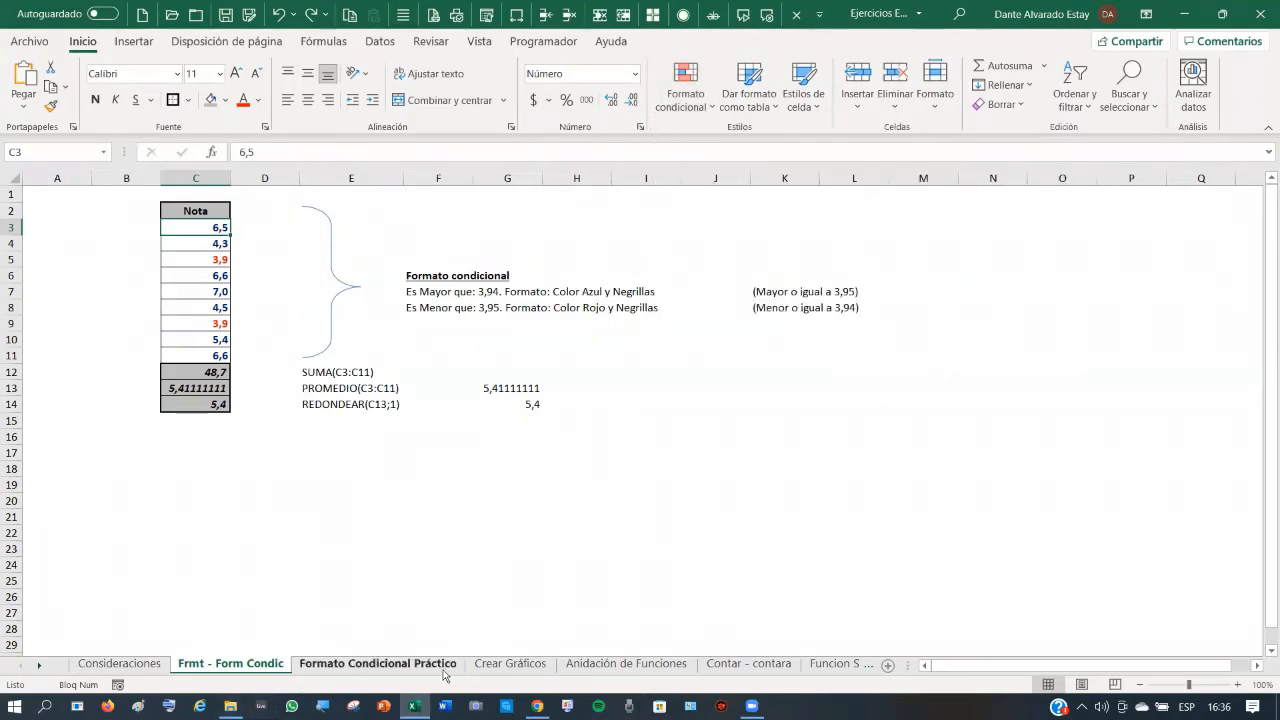
- Switch to the Formato Condicional Práctico sheet and inspect B2's =ALEATORIO.ENTRE(10;70)/10 formula
click(393, 672)
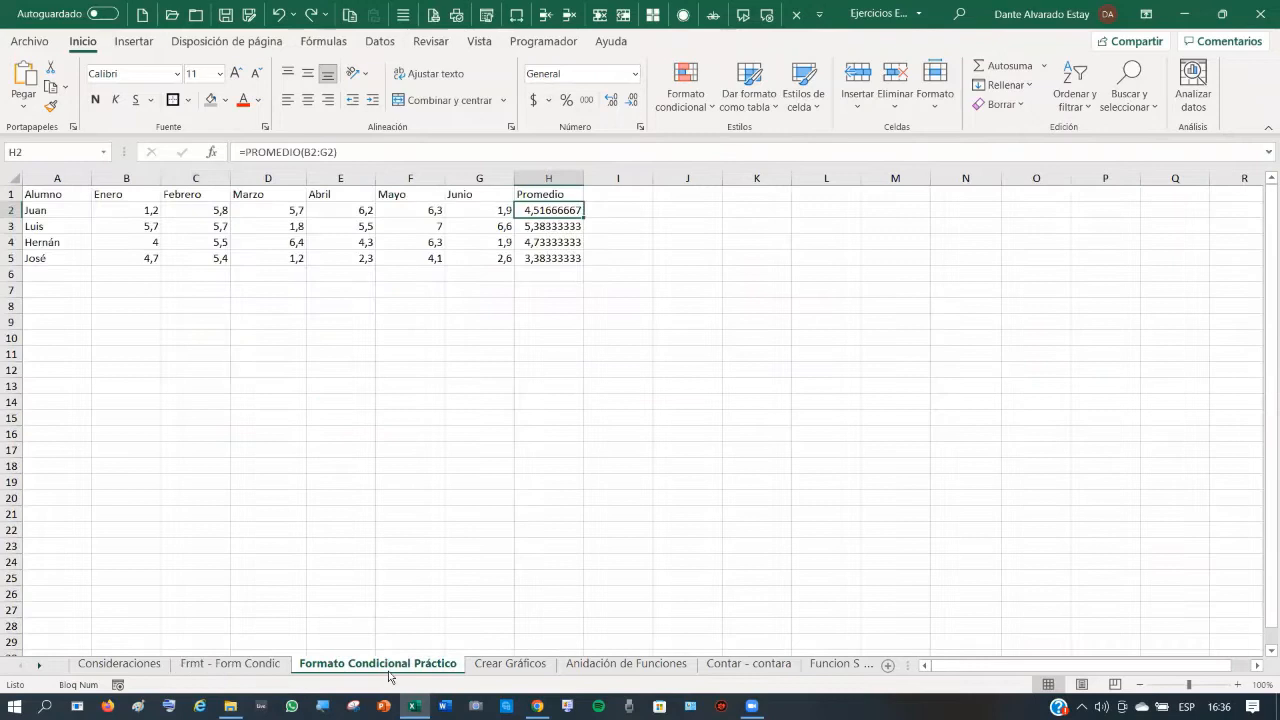
click(505, 664)
click(398, 665)
click(126, 212)
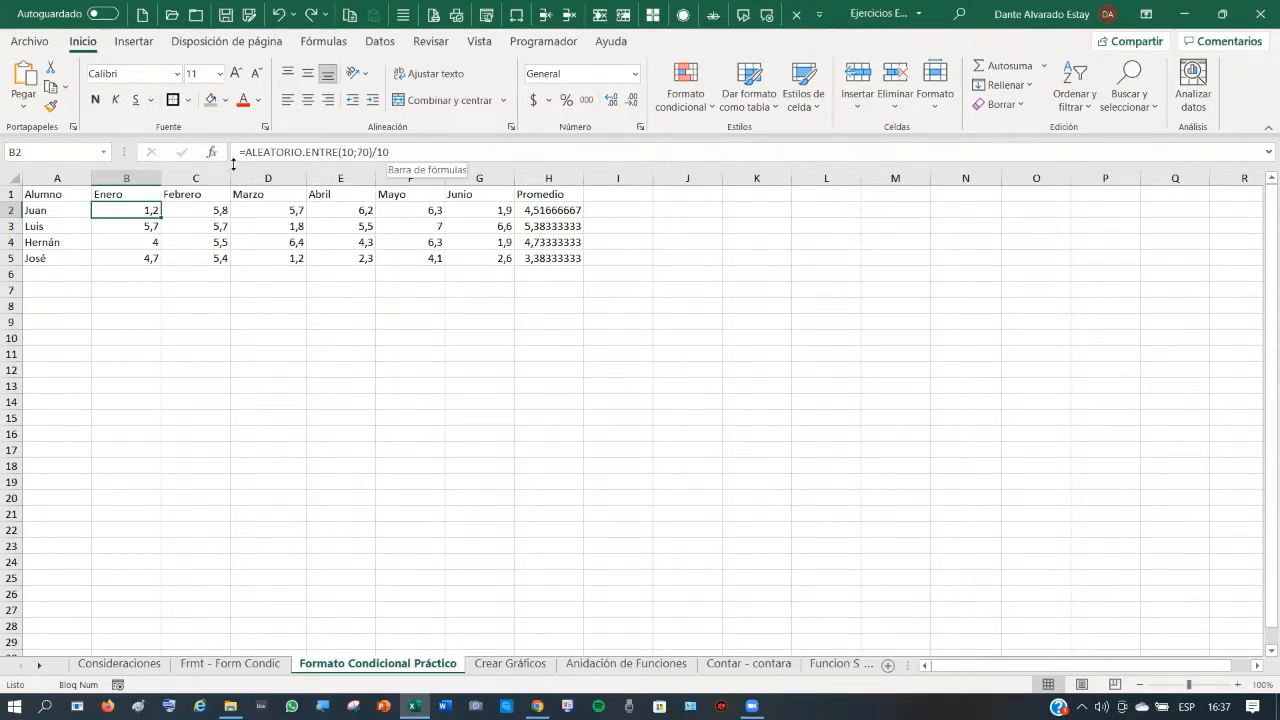
click(177, 320)
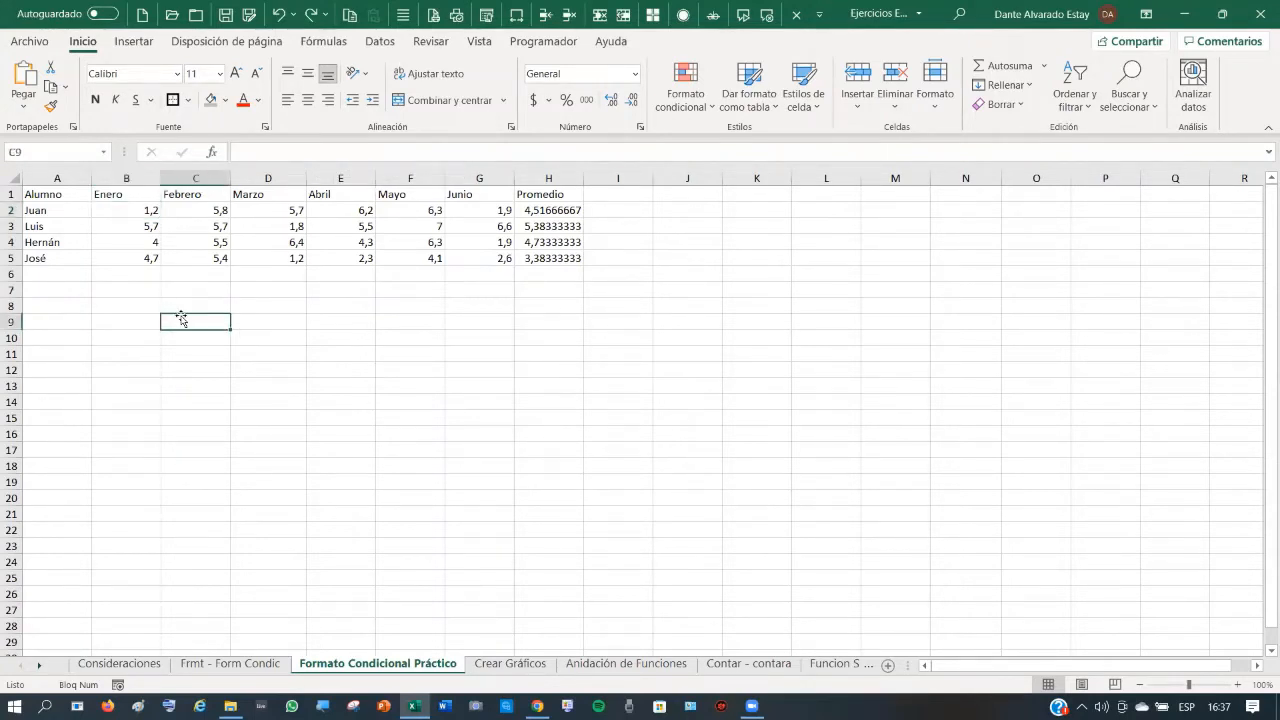
click(145, 210)
click(333, 336)
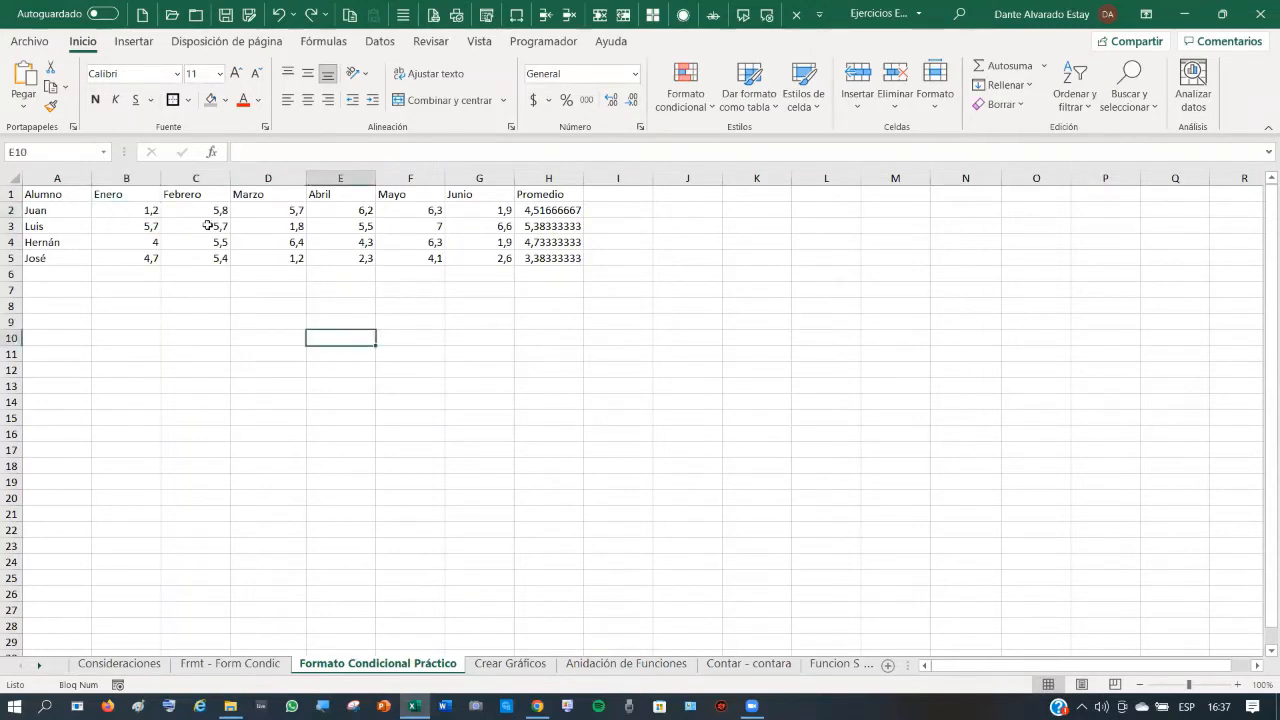
click(151, 208)
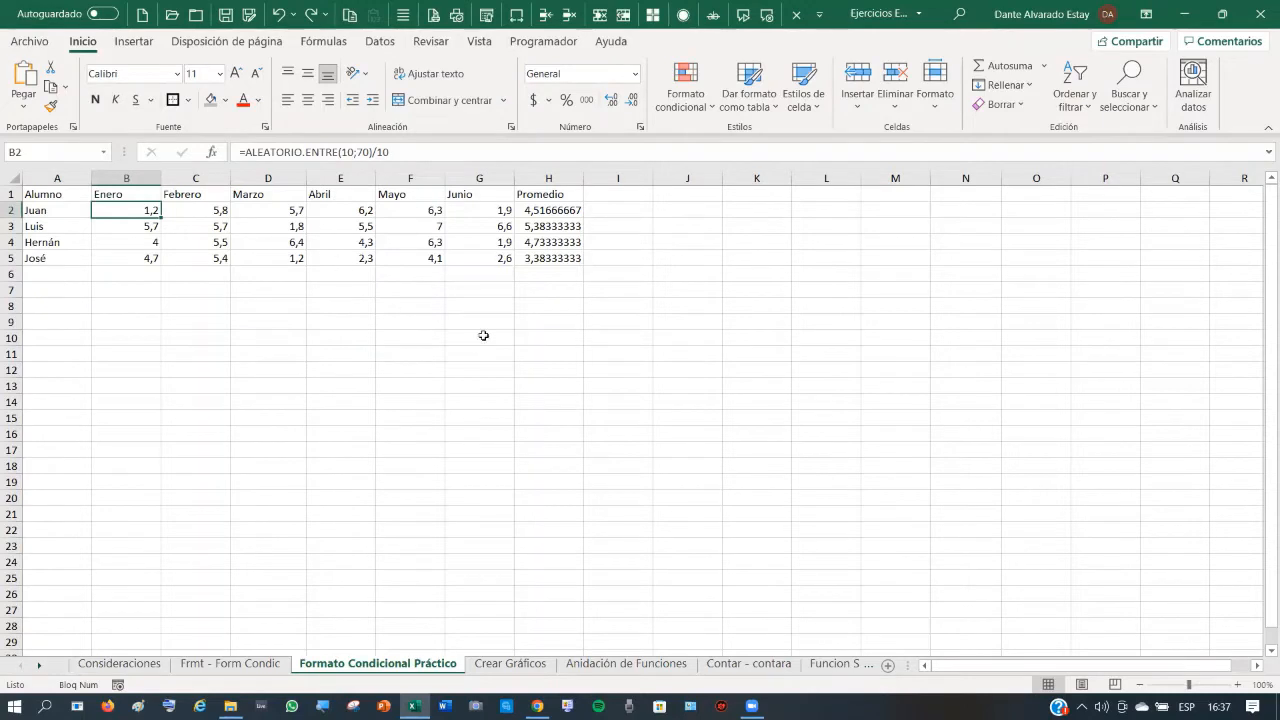
- Recalculate with F9 three times to regenerate the random grades and averages
key(F9)
key(F9)
key(F9)
key(F9)
key(F9)
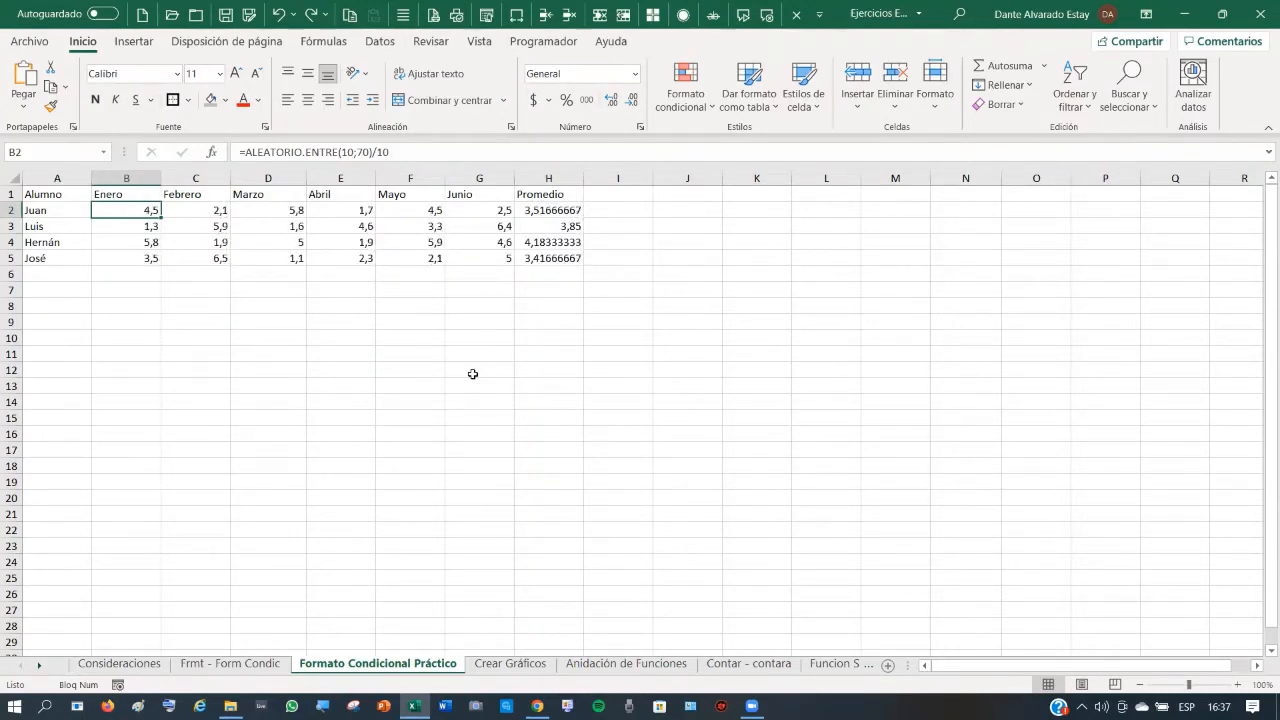
key(F9)
key(F9)
key(F9)
key(F9)
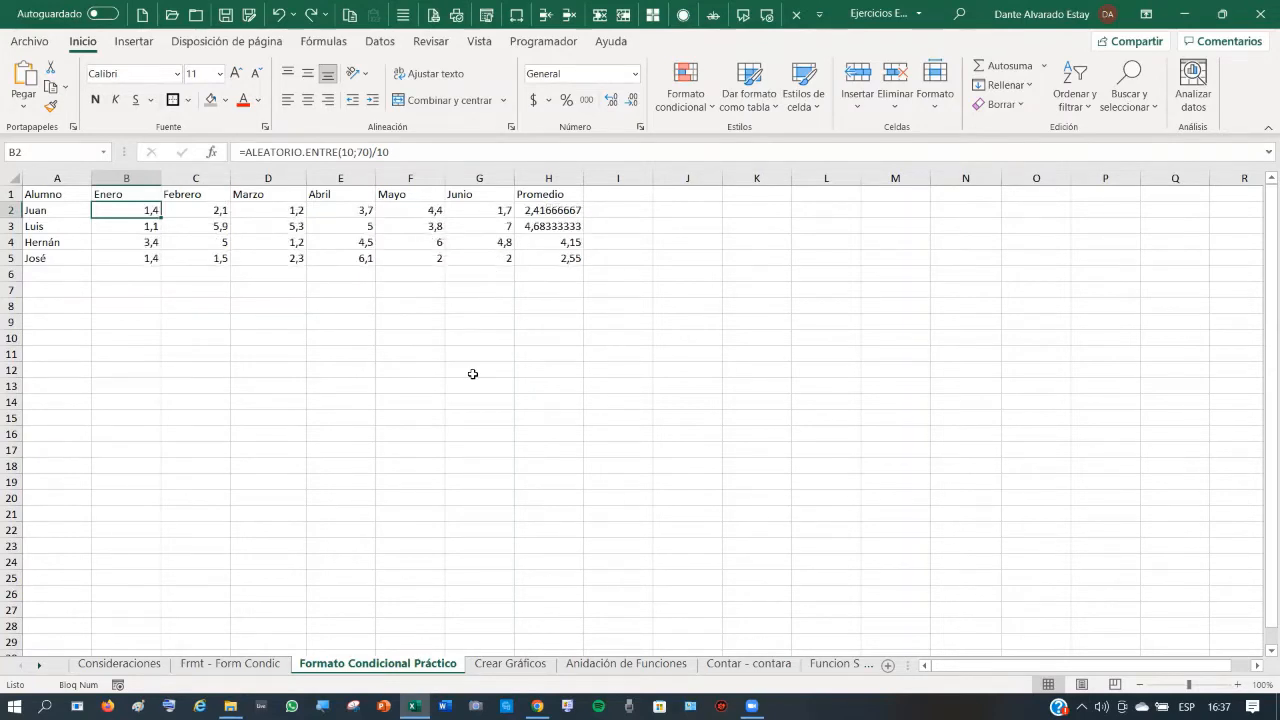
key(F9)
key(F9)
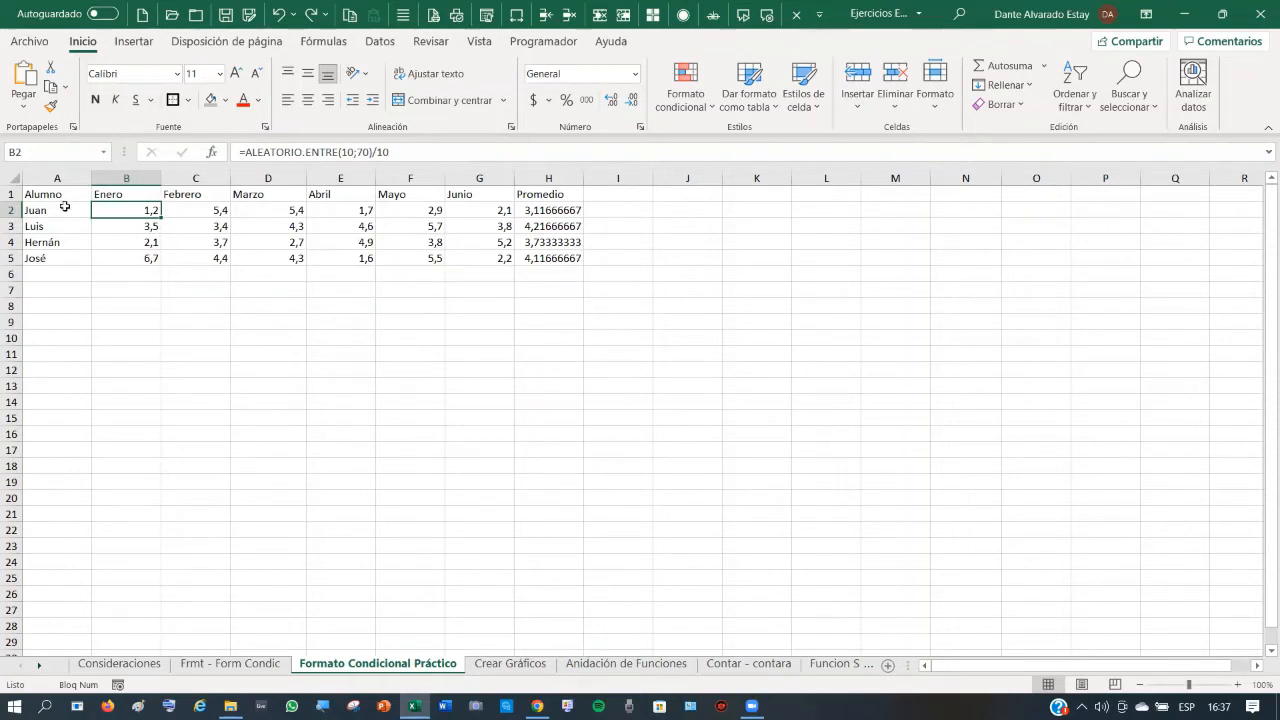
- Give A1:H5 all borders and make header row 1 centred, bold and grey-filled
drag(48, 194, 557, 255)
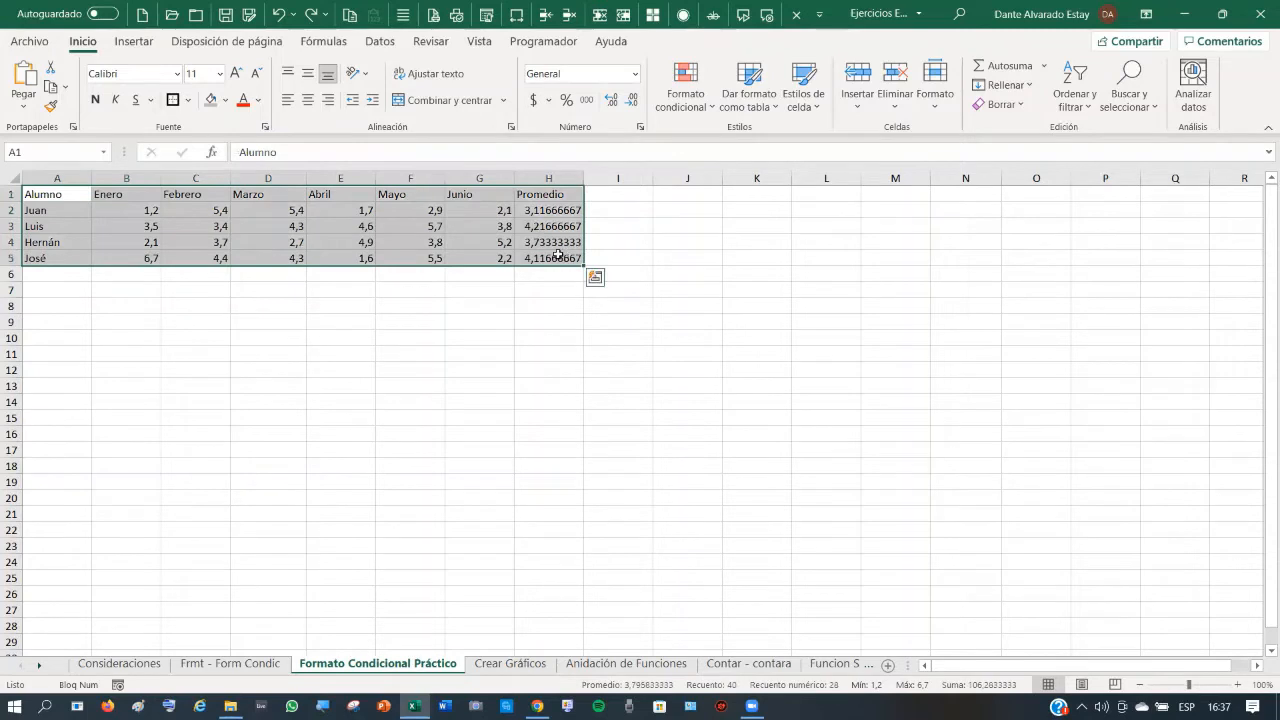
click(188, 101)
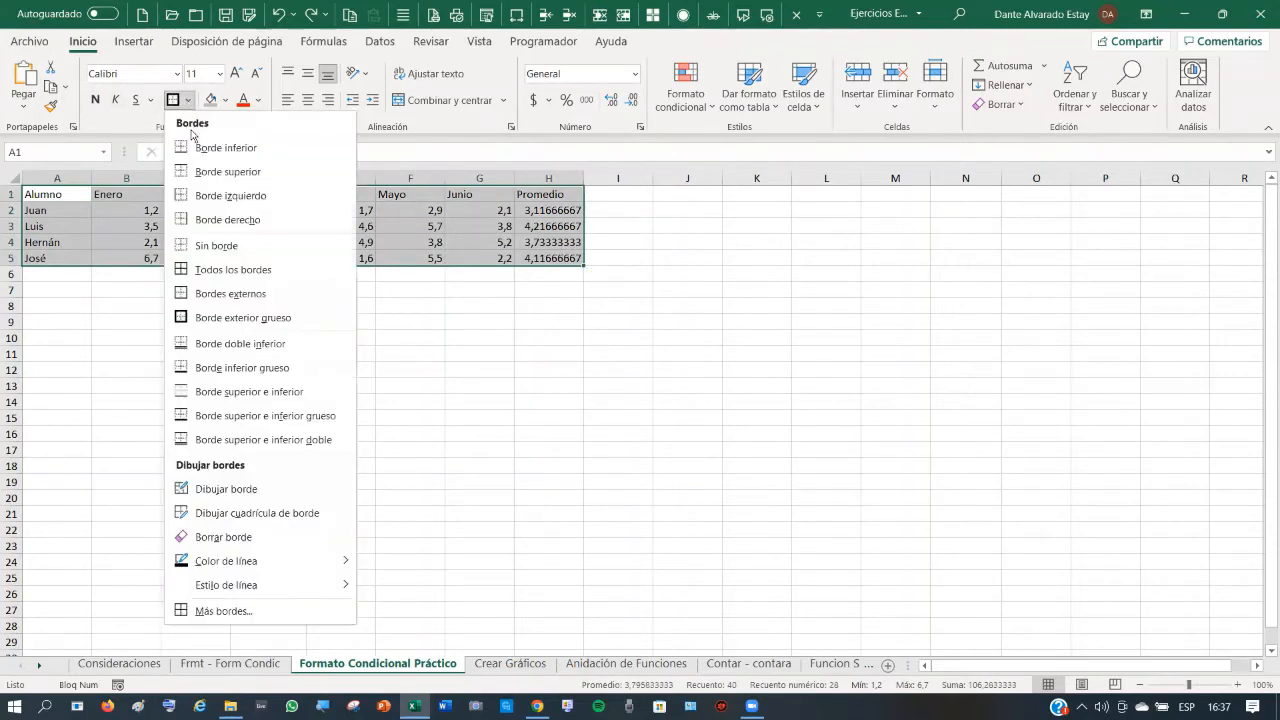
click(236, 270)
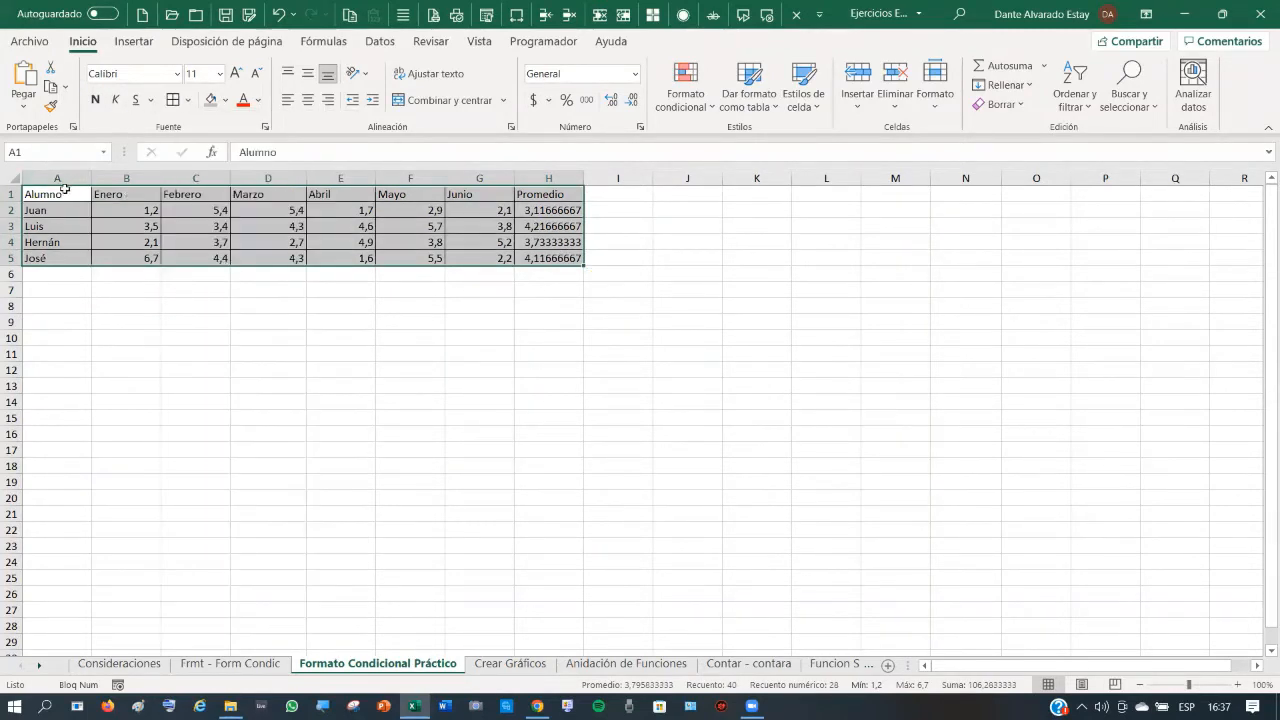
drag(65, 194, 580, 195)
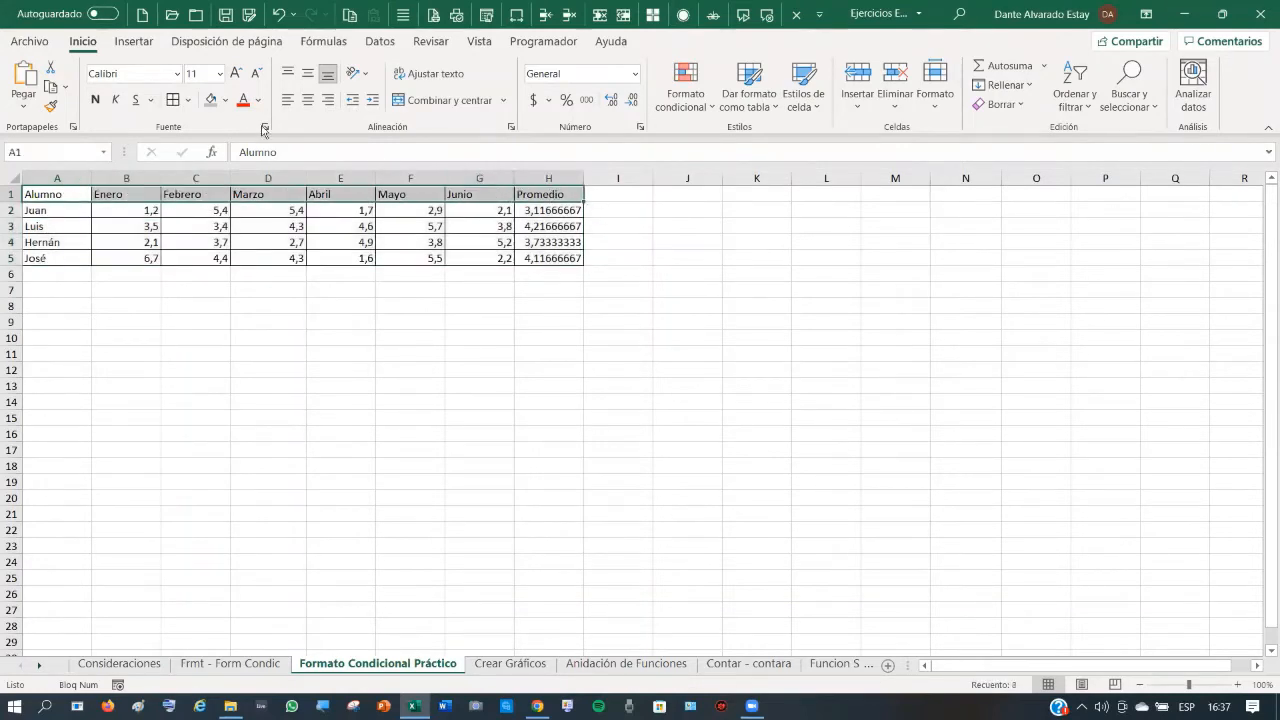
click(309, 101)
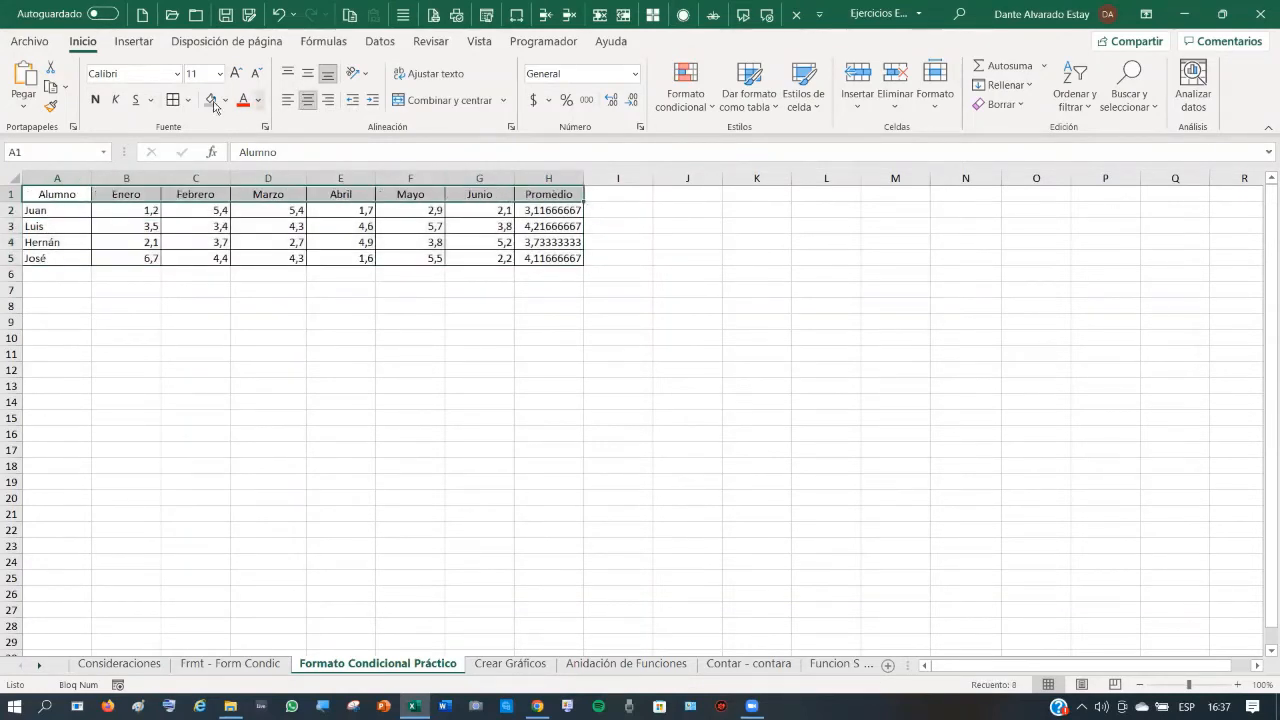
click(95, 99)
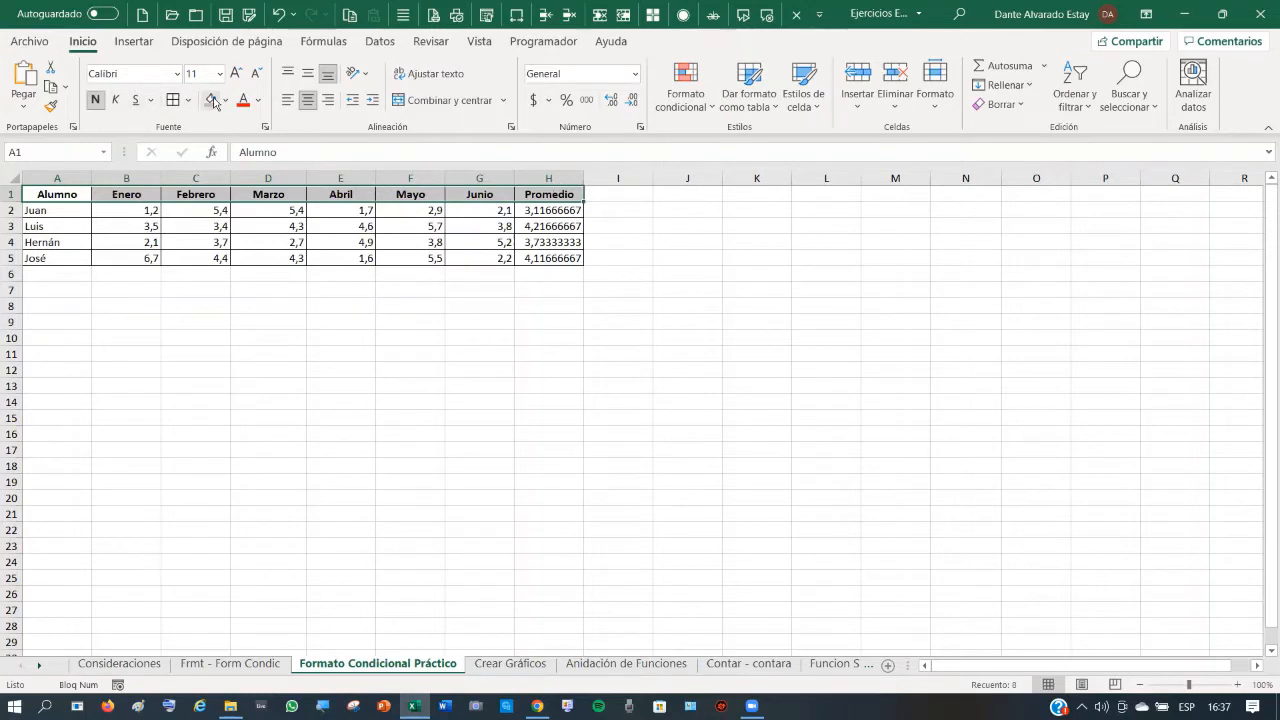
click(210, 99)
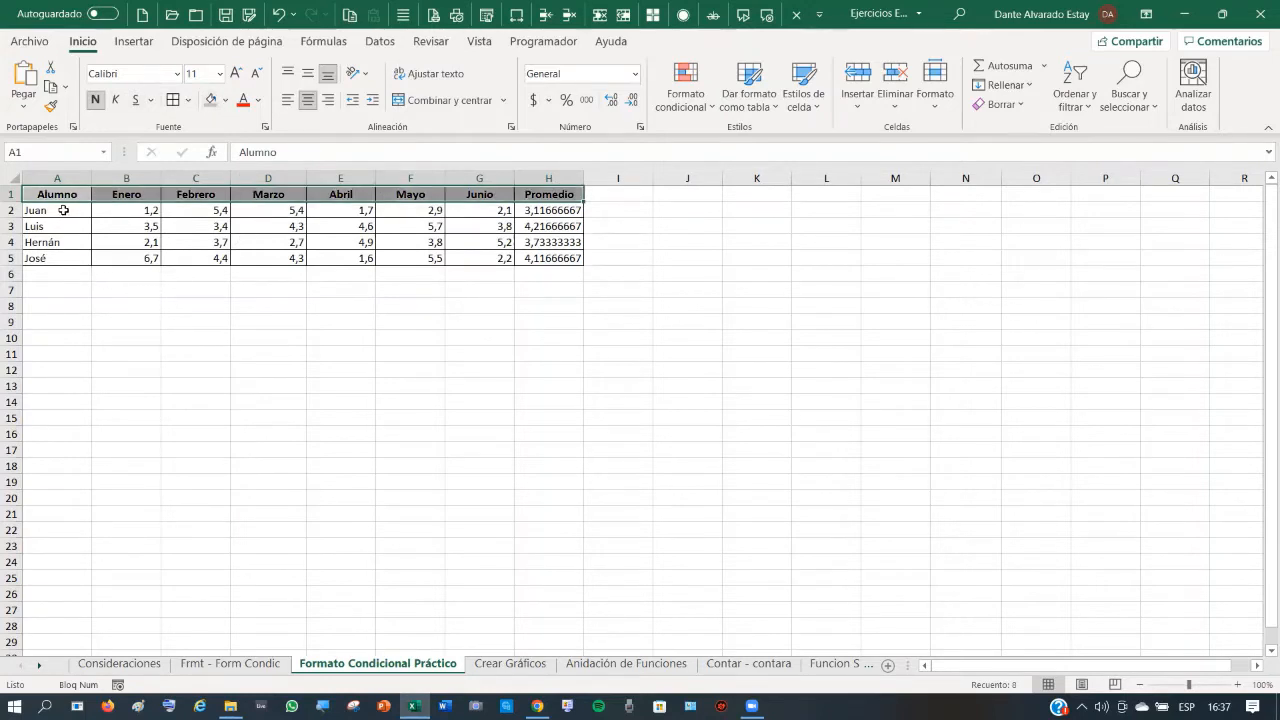
- Fill the names A2:A5 grey and make the Promedio values H2:H5 bold with grey fill
drag(63, 210, 70, 251)
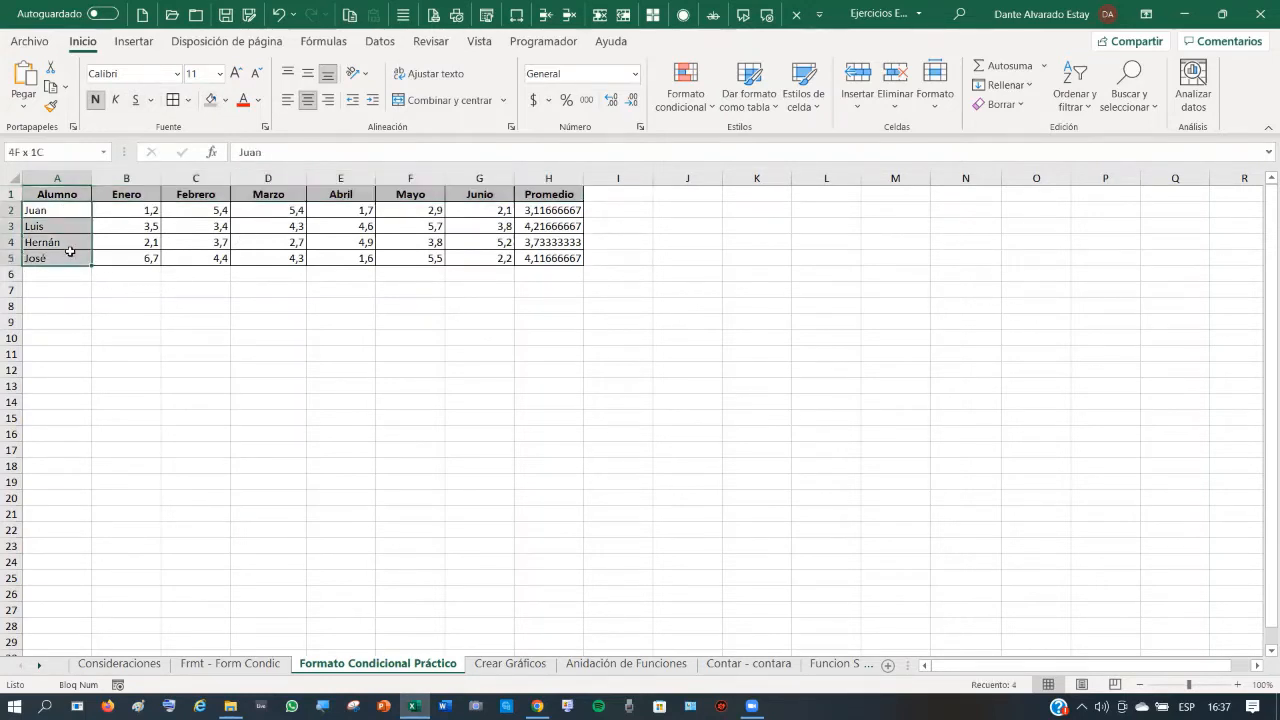
click(210, 99)
drag(562, 210, 560, 257)
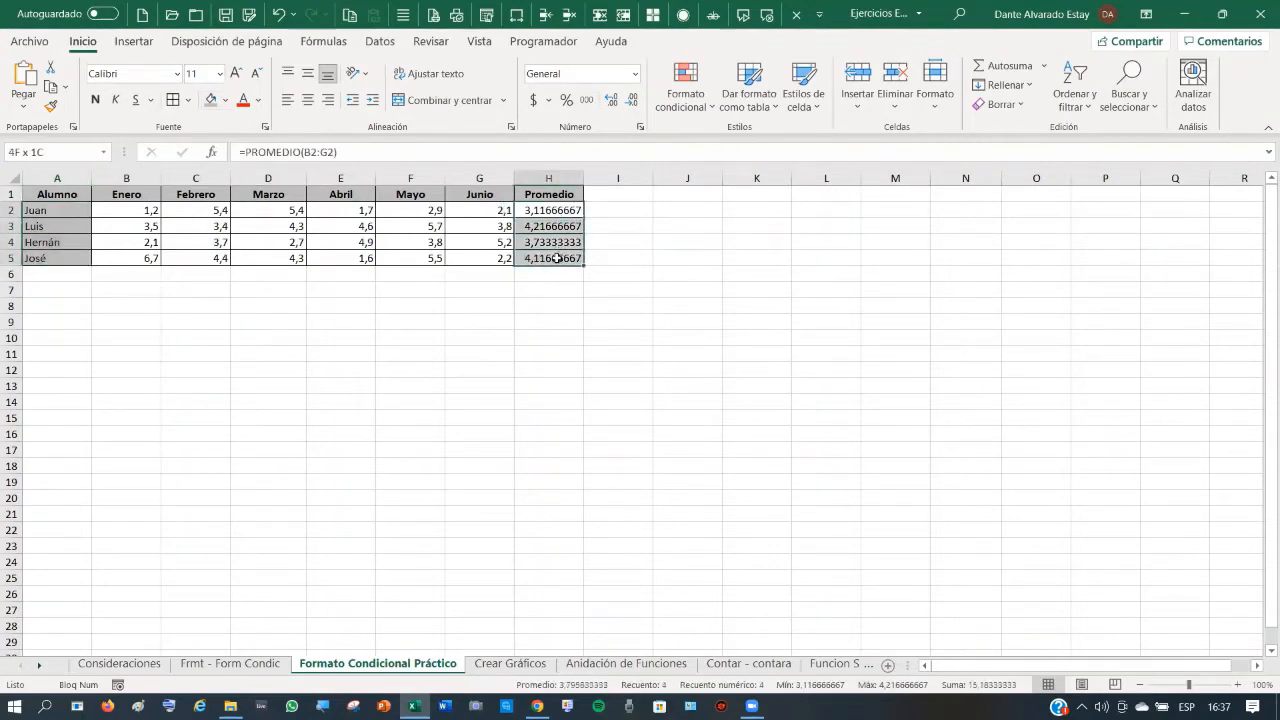
click(95, 99)
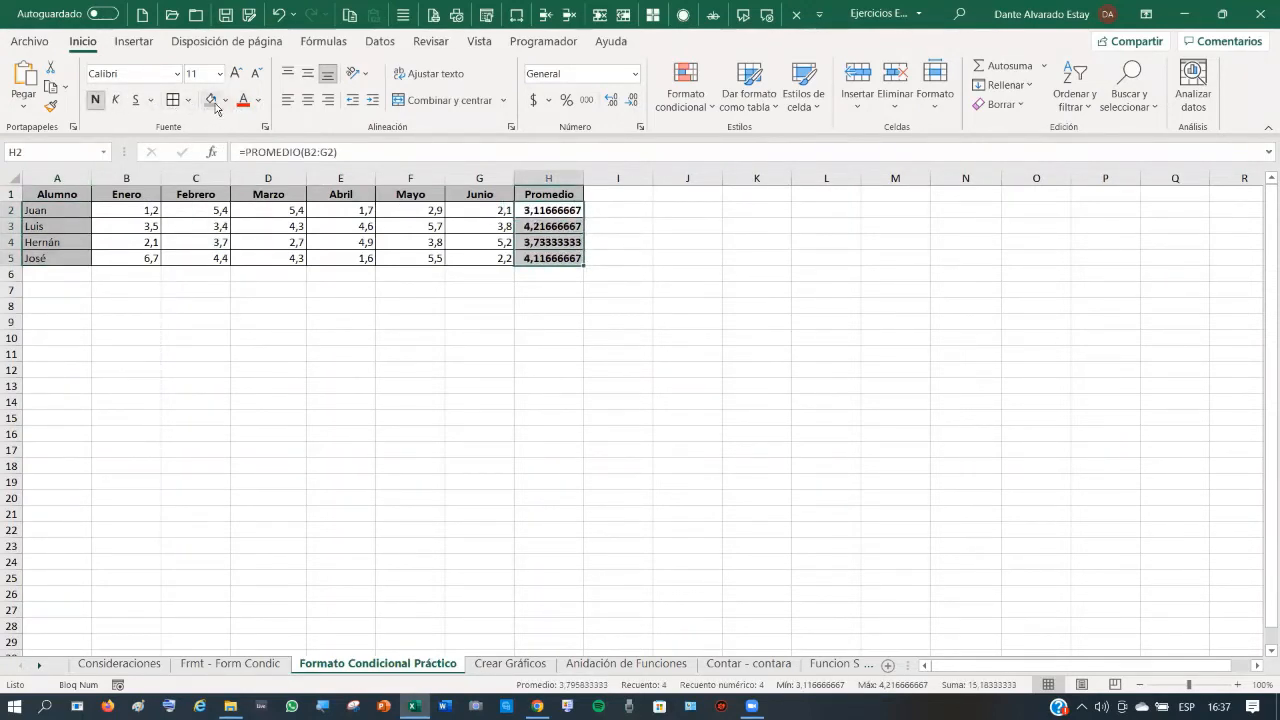
click(210, 99)
click(557, 292)
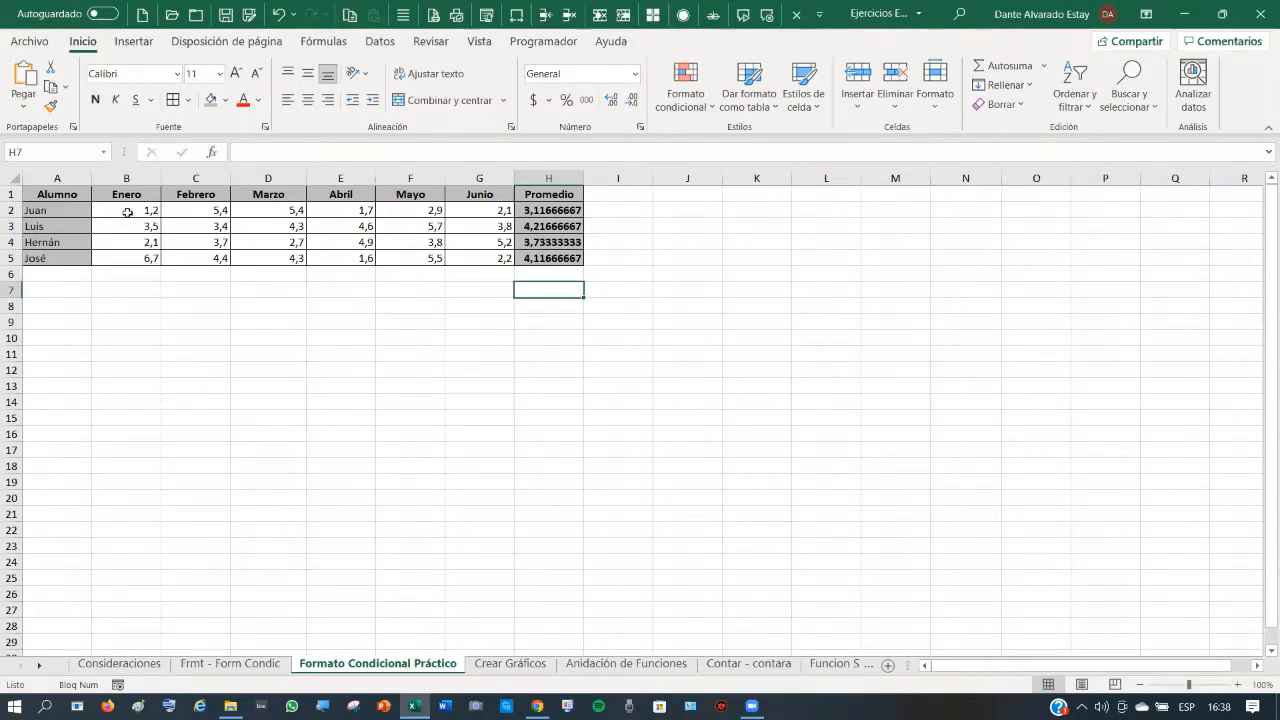
drag(128, 213, 478, 252)
click(443, 325)
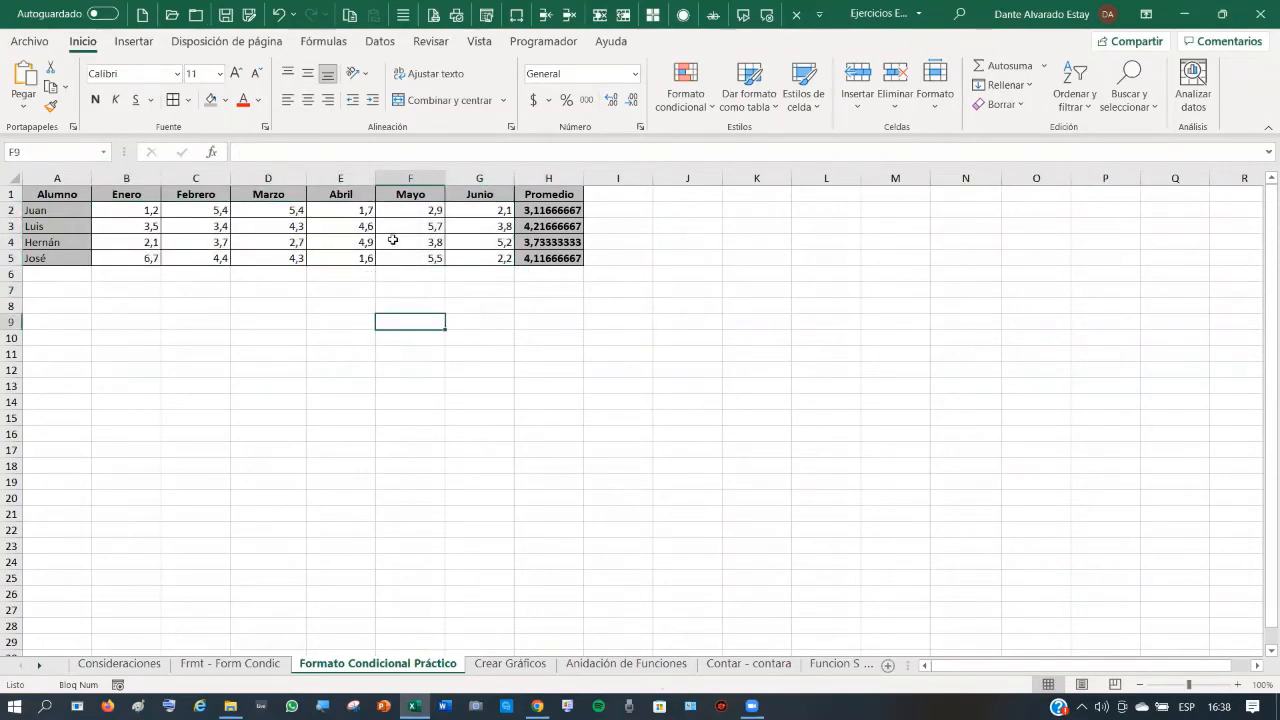
click(133, 210)
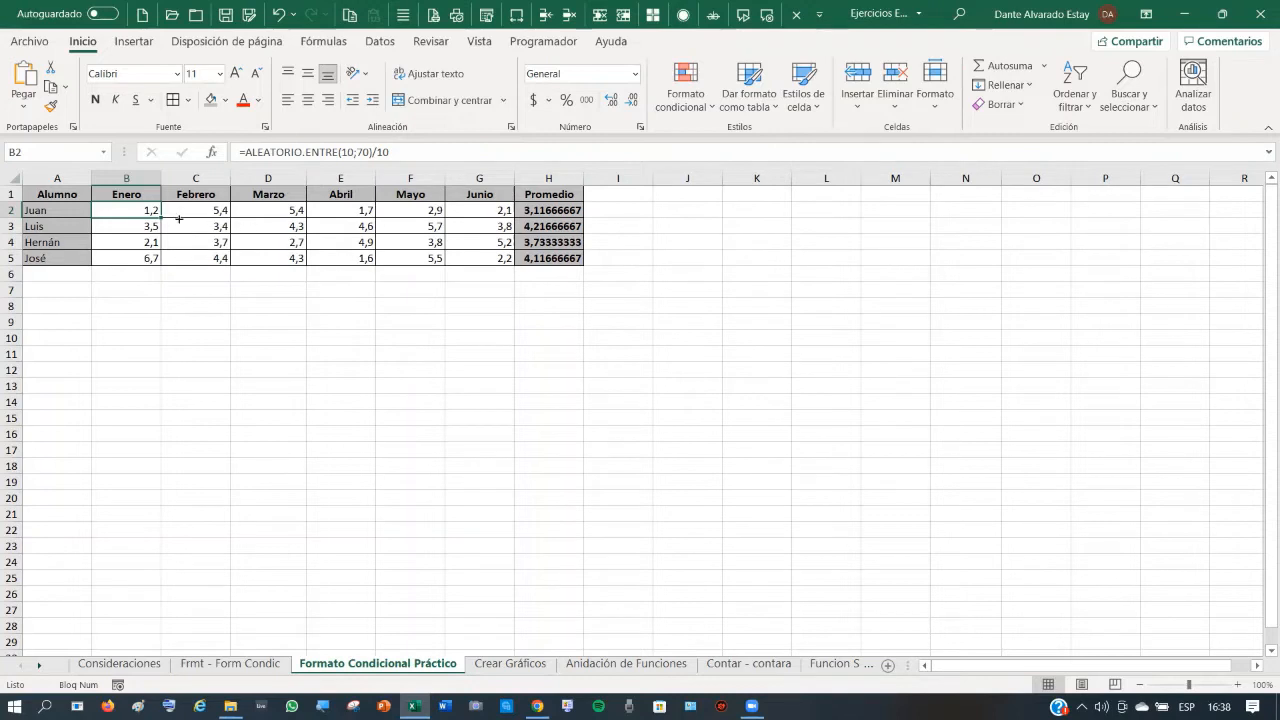
drag(136, 210, 471, 258)
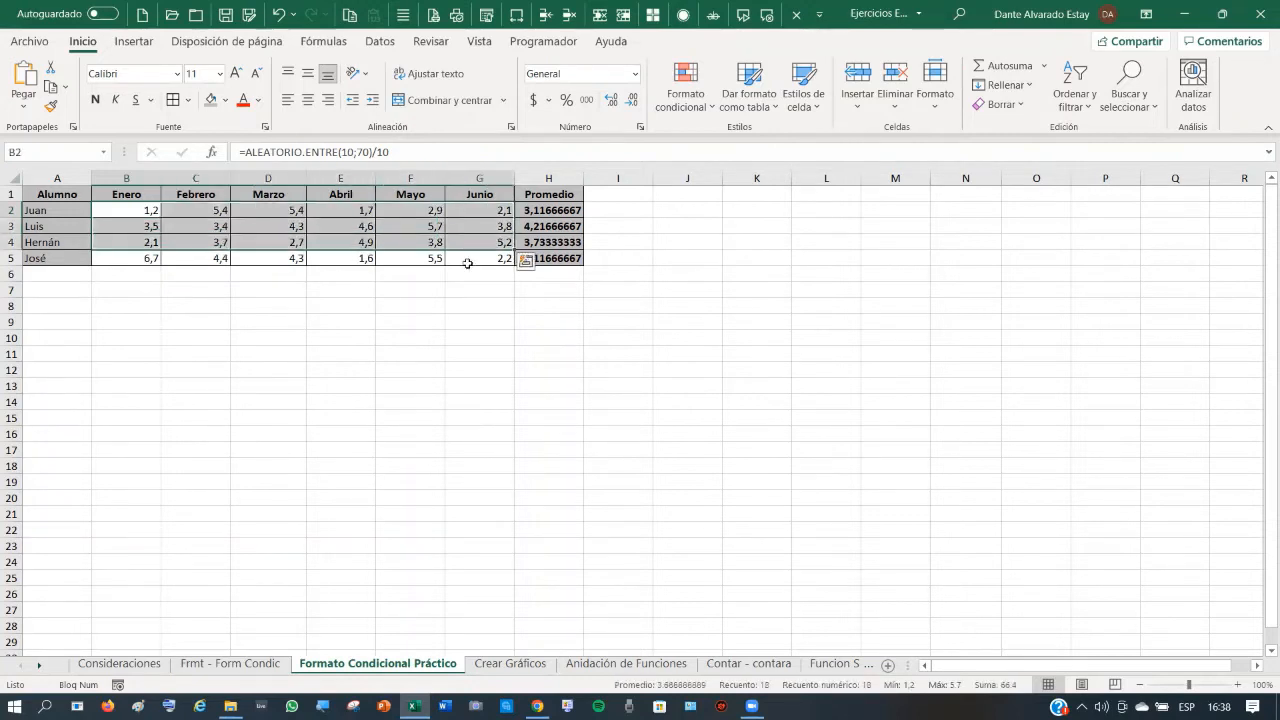
- Format the grades and averages B2:H5 as Número with one decimal place
click(410, 305)
drag(145, 212, 540, 257)
right_click(484, 208)
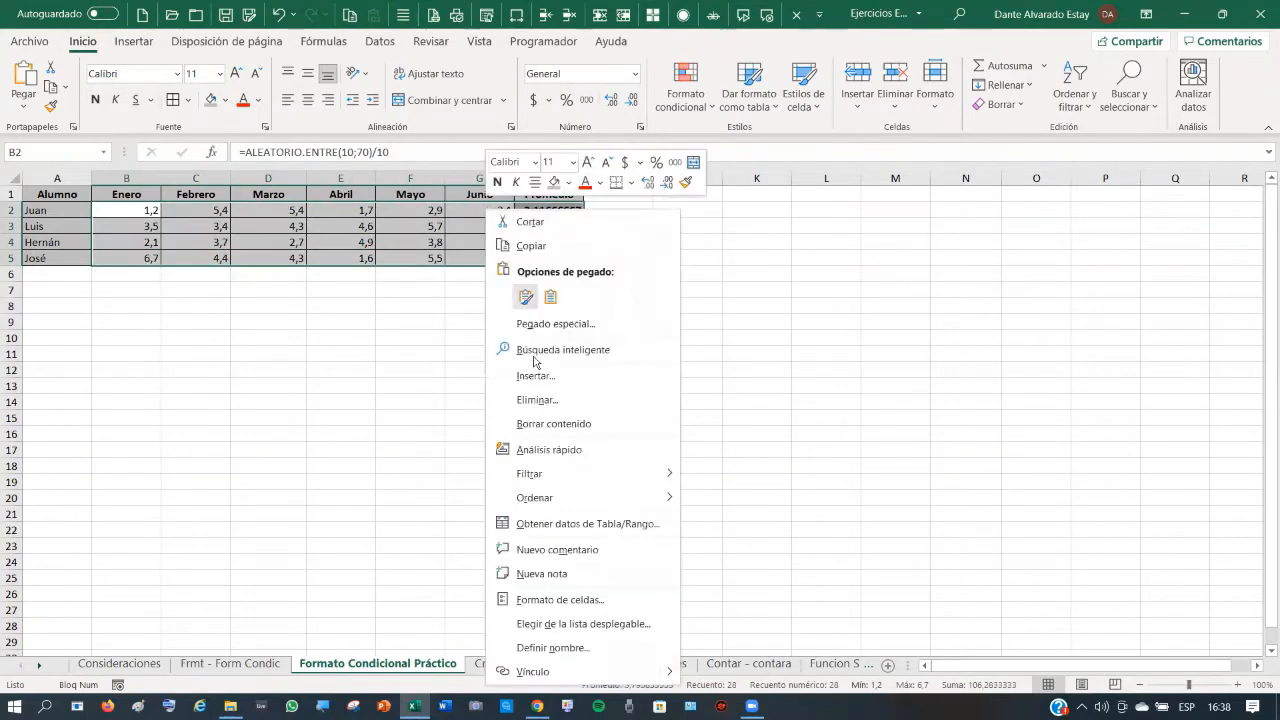
click(562, 600)
click(372, 359)
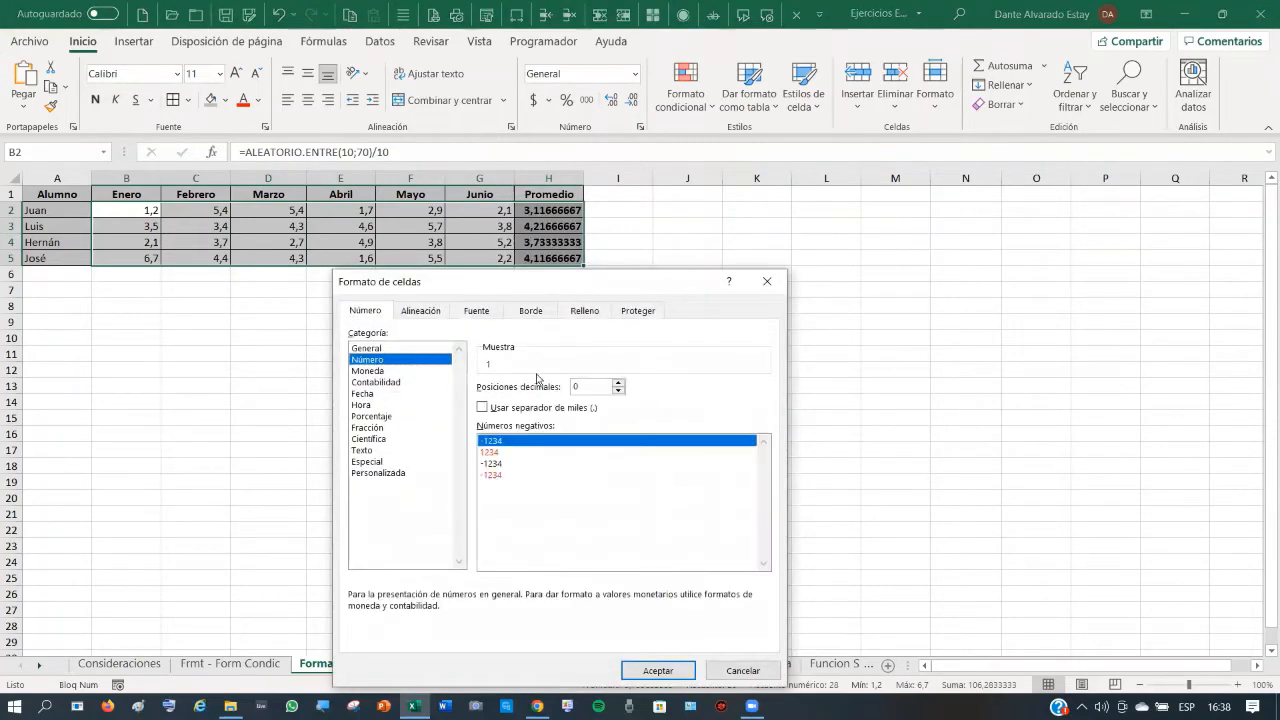
click(618, 385)
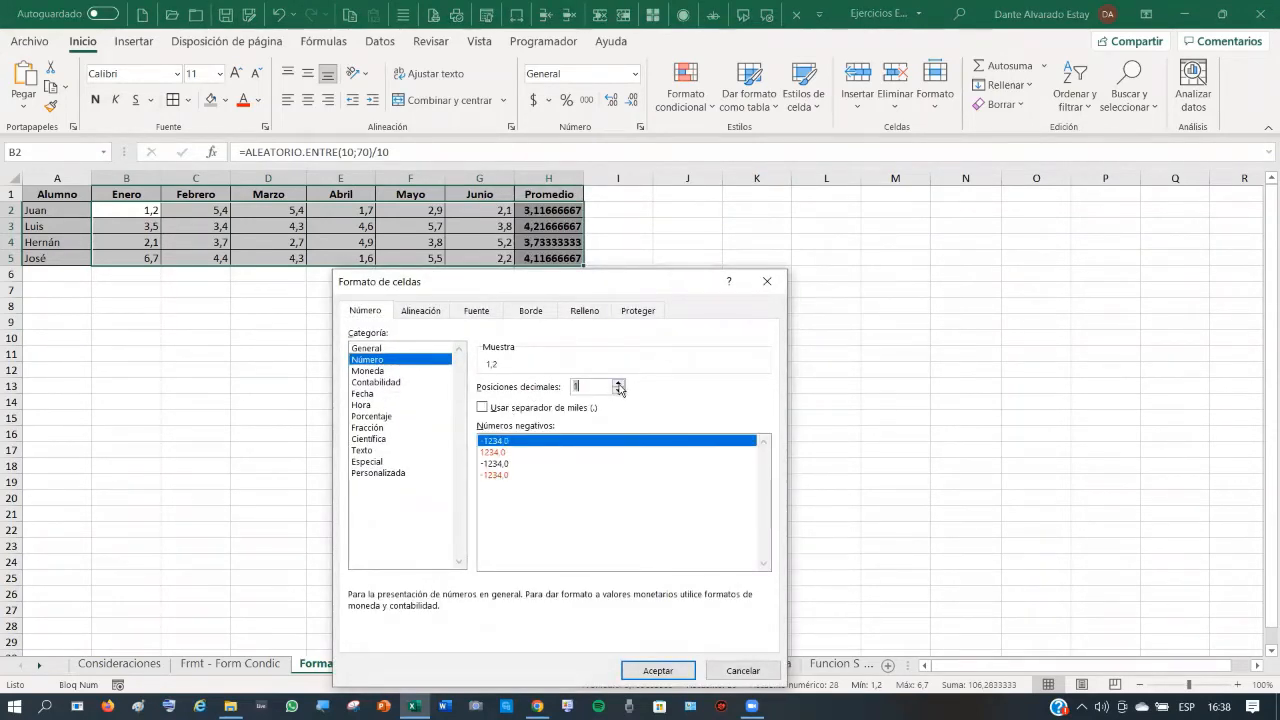
click(660, 672)
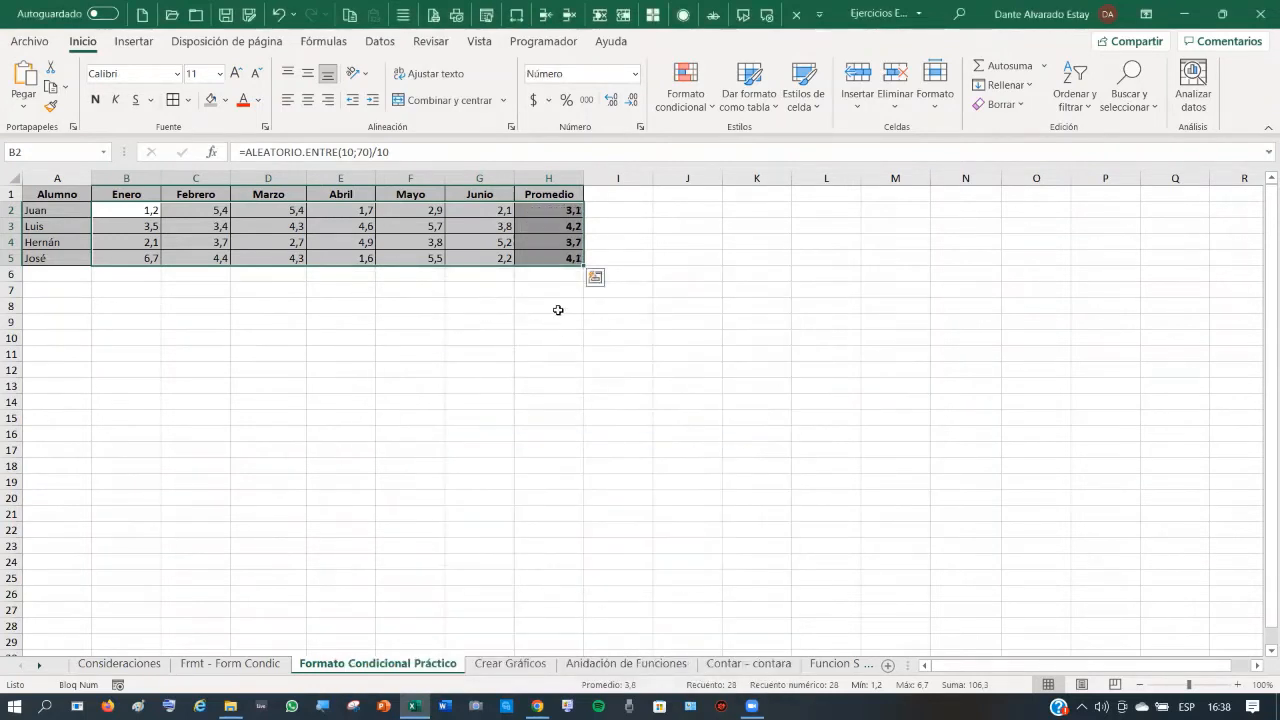
click(556, 354)
click(560, 210)
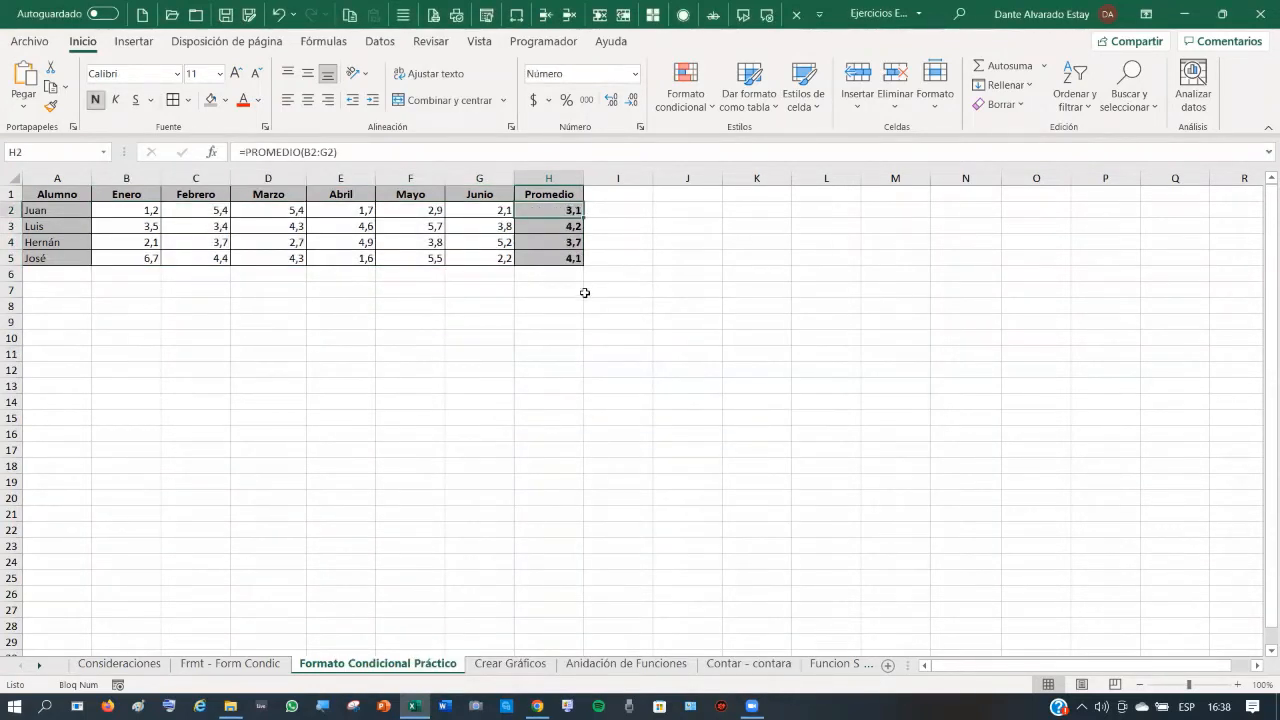
click(565, 226)
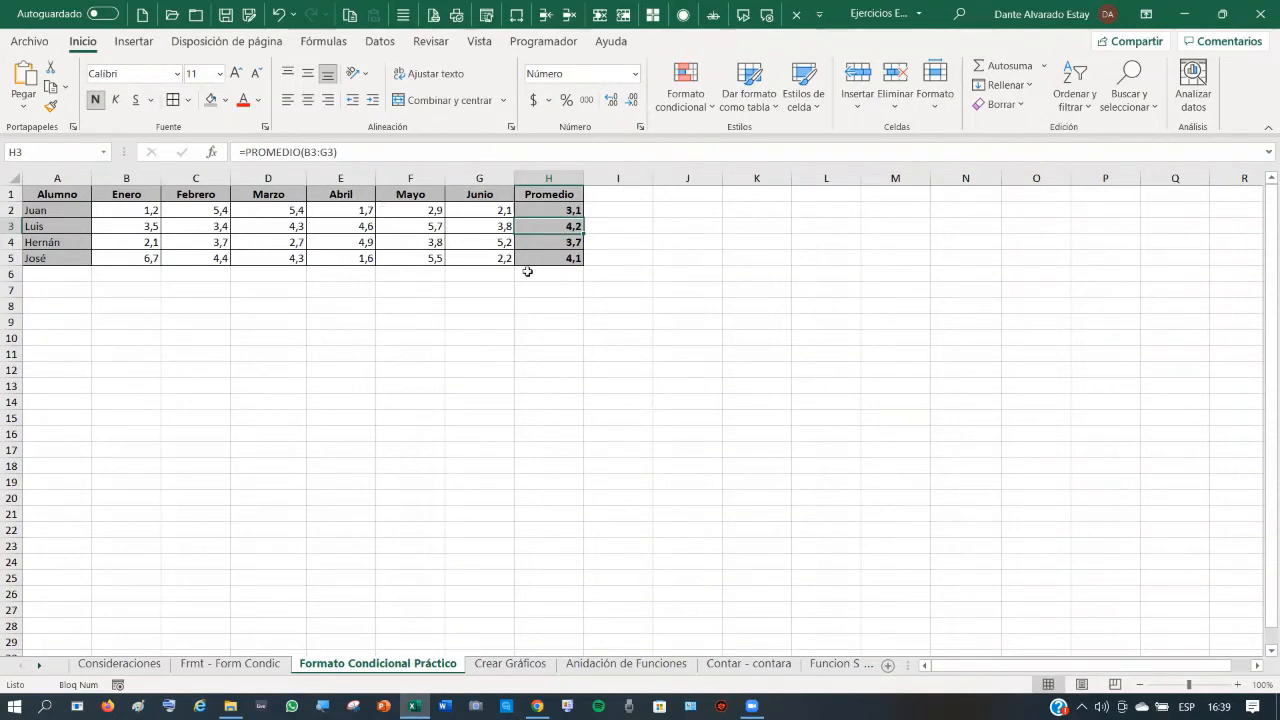
- Adjust H2's decimals with Aumentar and Disminuir decimales until it reads 3,1
click(570, 210)
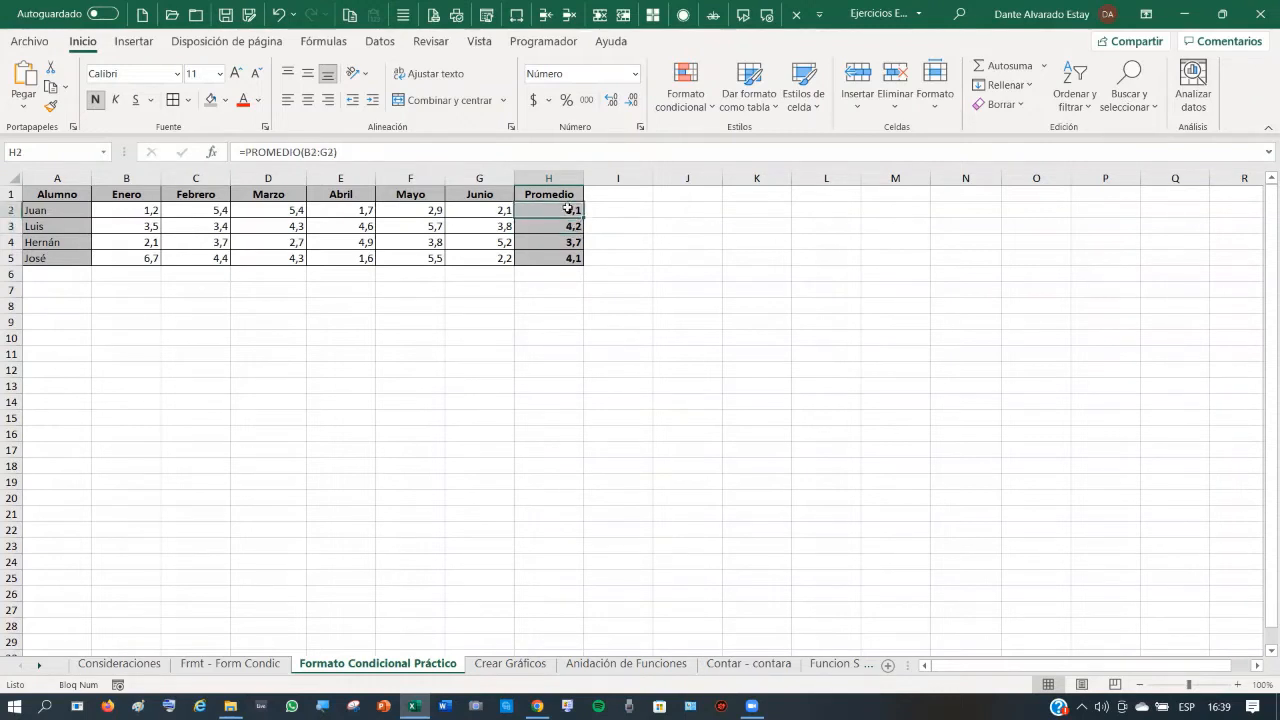
click(618, 105)
click(617, 104)
click(617, 104)
click(617, 104)
click(632, 101)
click(632, 101)
click(632, 101)
click(632, 101)
click(542, 318)
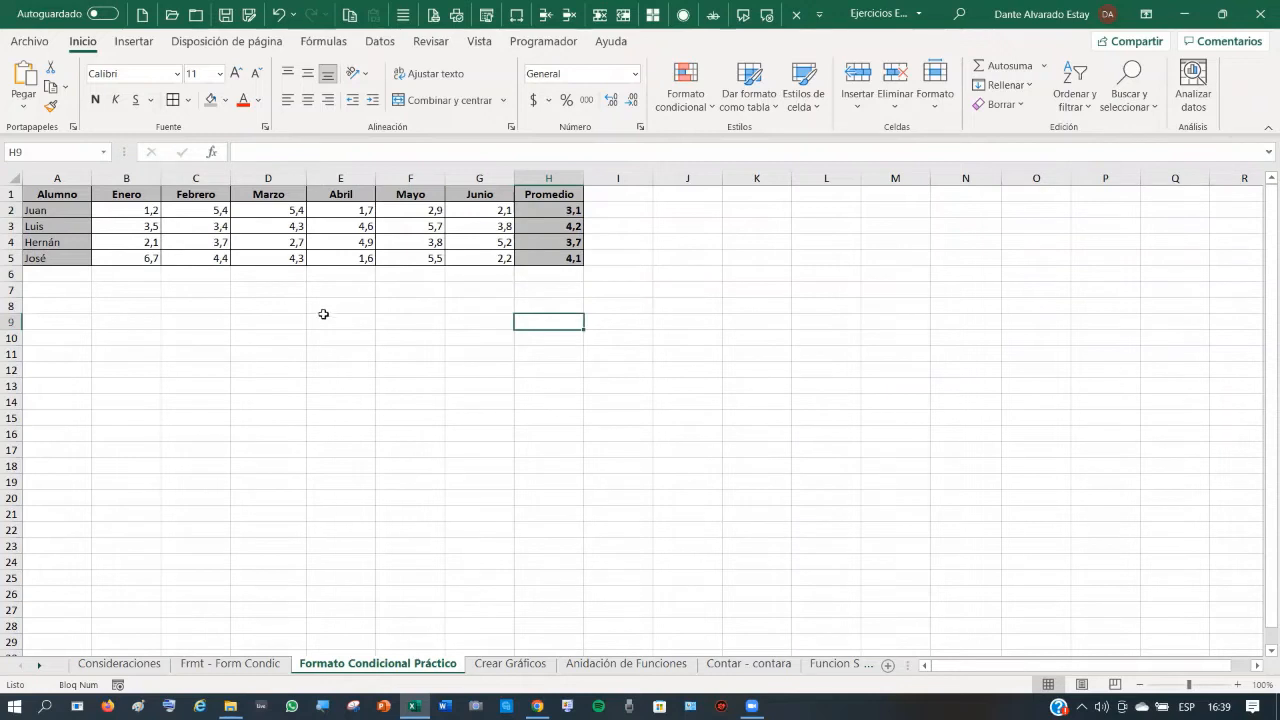
- Enter the note '>5,5 Premio' in cell K2
click(630, 389)
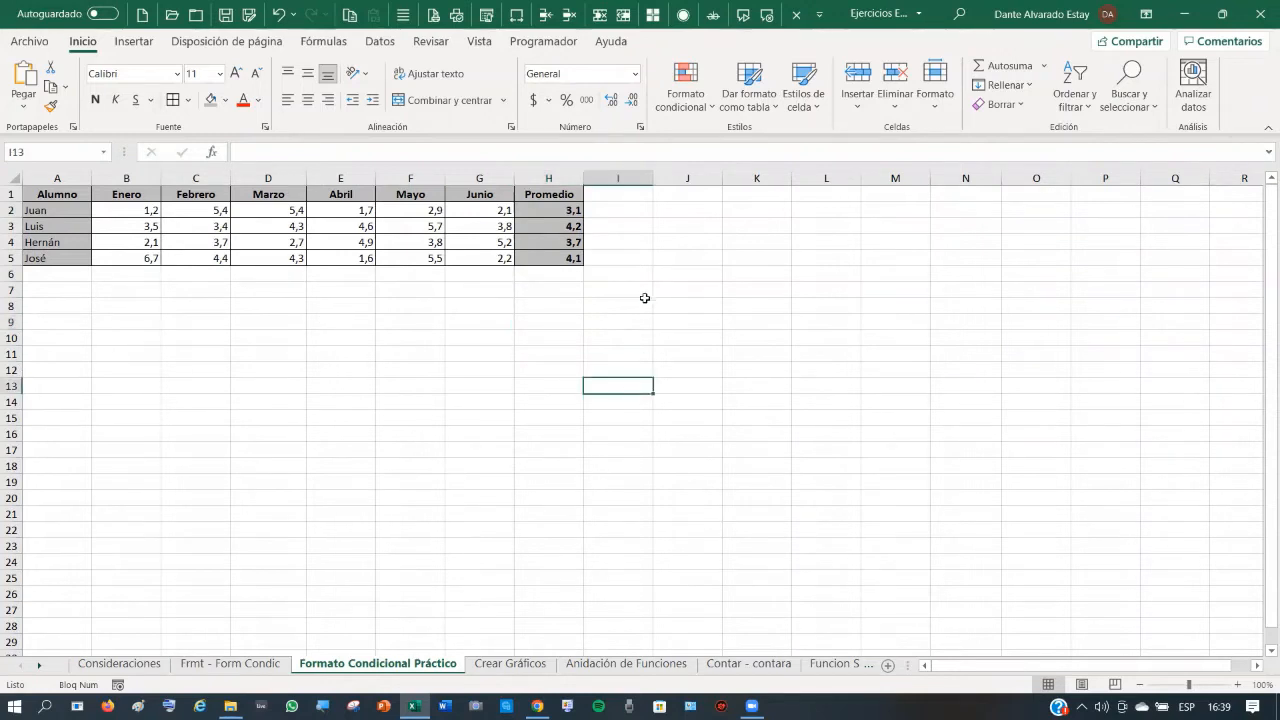
drag(560, 210, 559, 258)
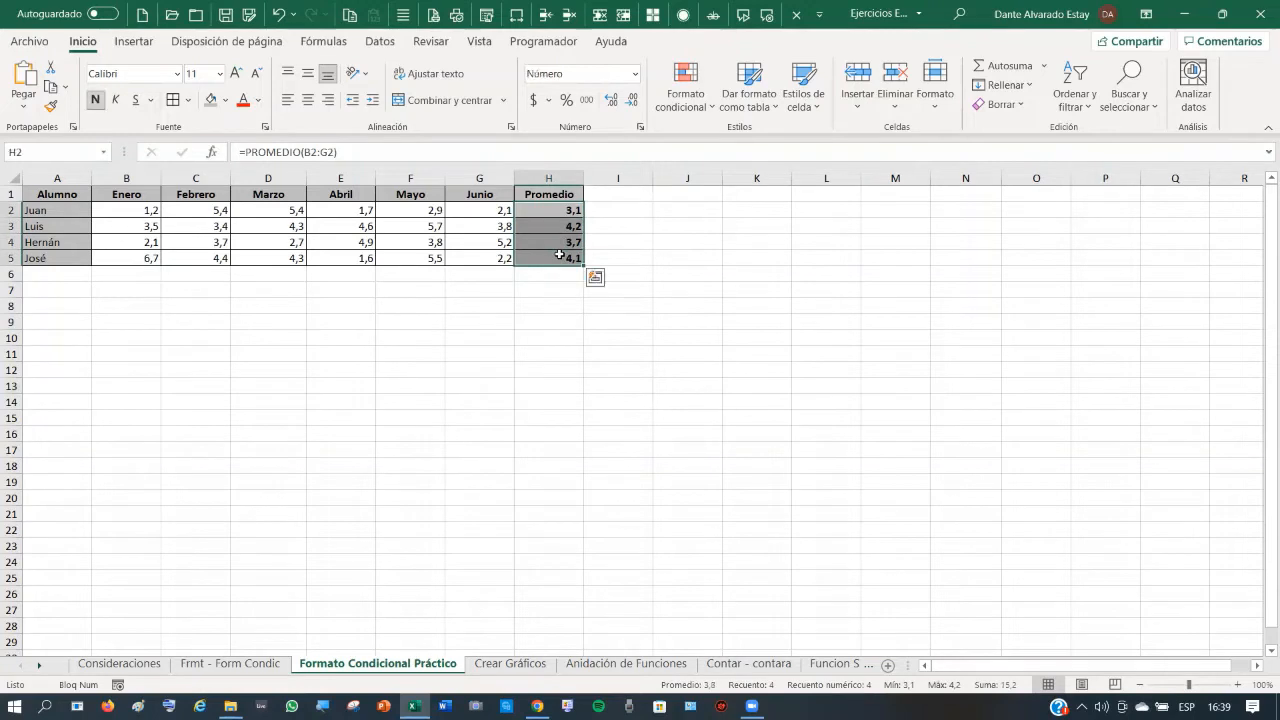
click(766, 205)
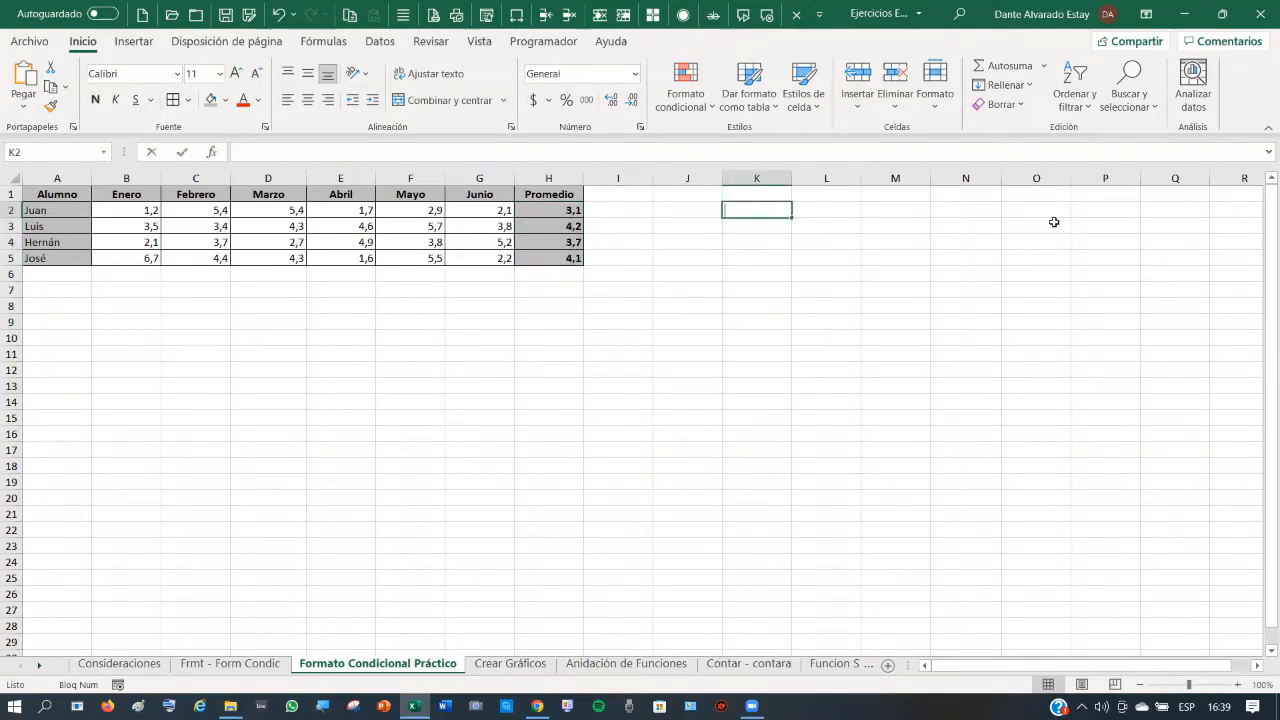
text(>)
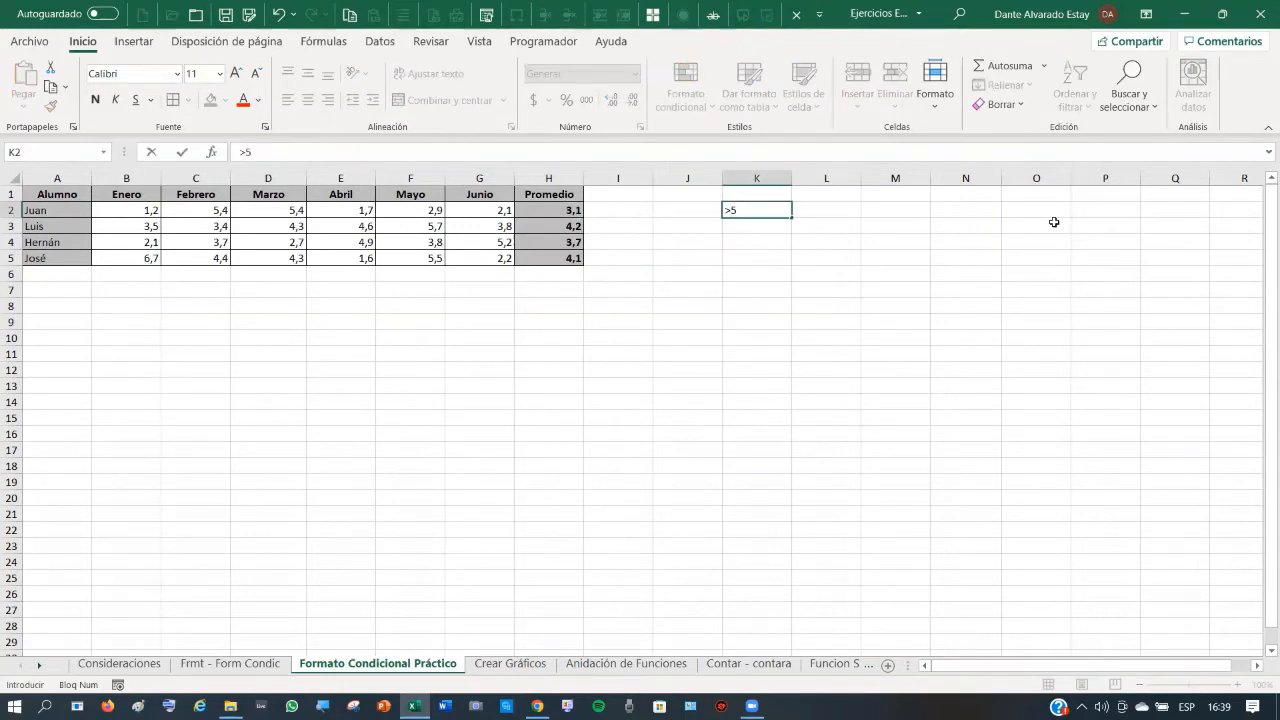
text(5,5 Pre)
key(BackSpace)
text(mio)
key(Return)
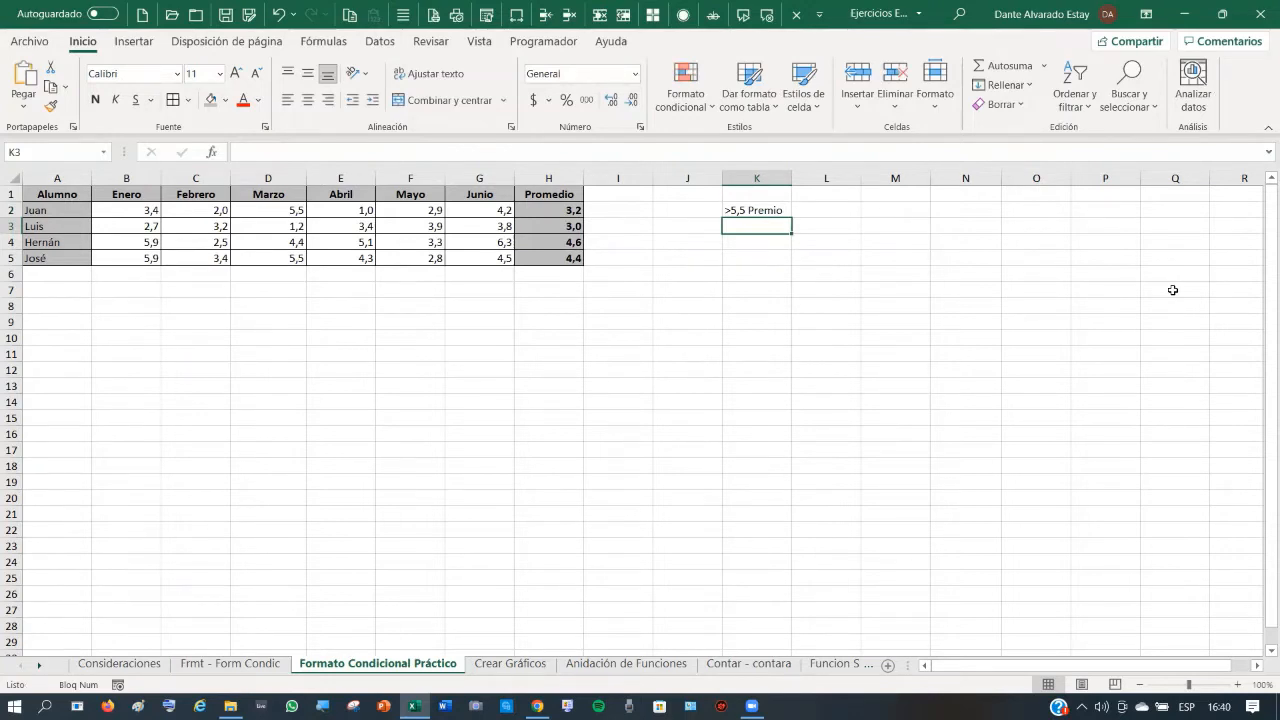
- Enter '>4 Recreo' in K3 and select the four averages in H2:H5
text(>)
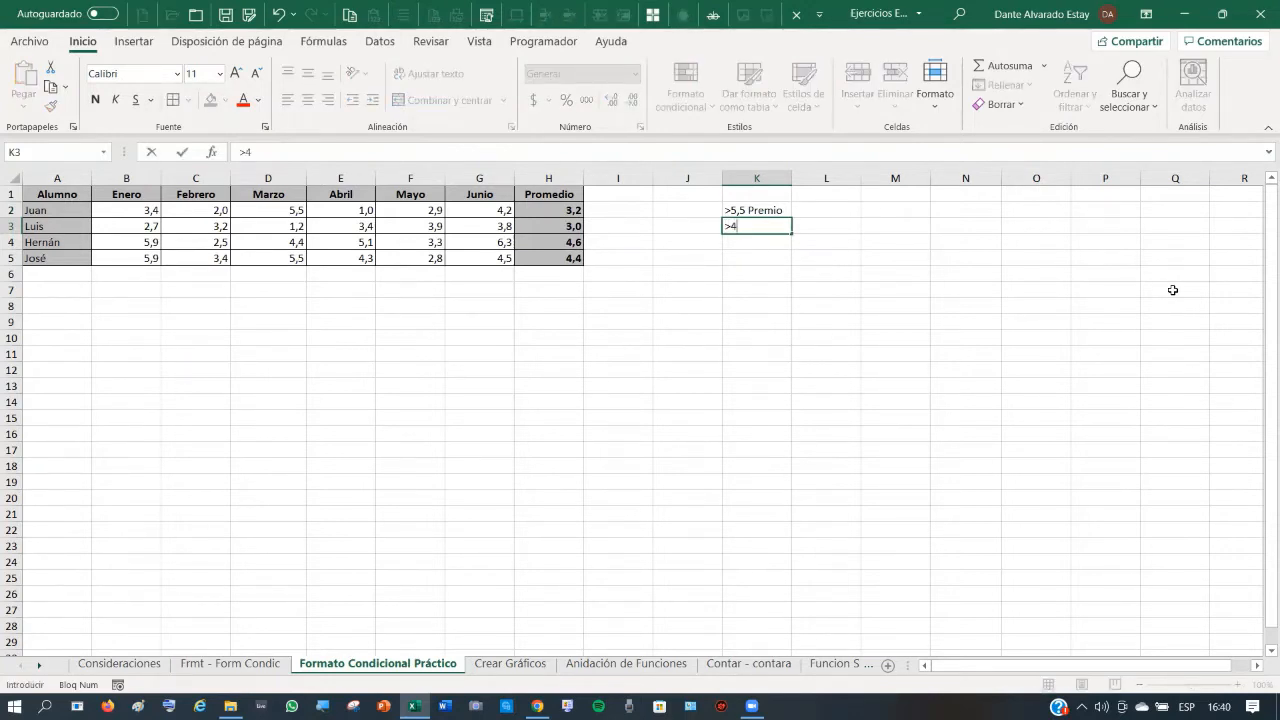
text(4)
text(Recreo)
key(Return)
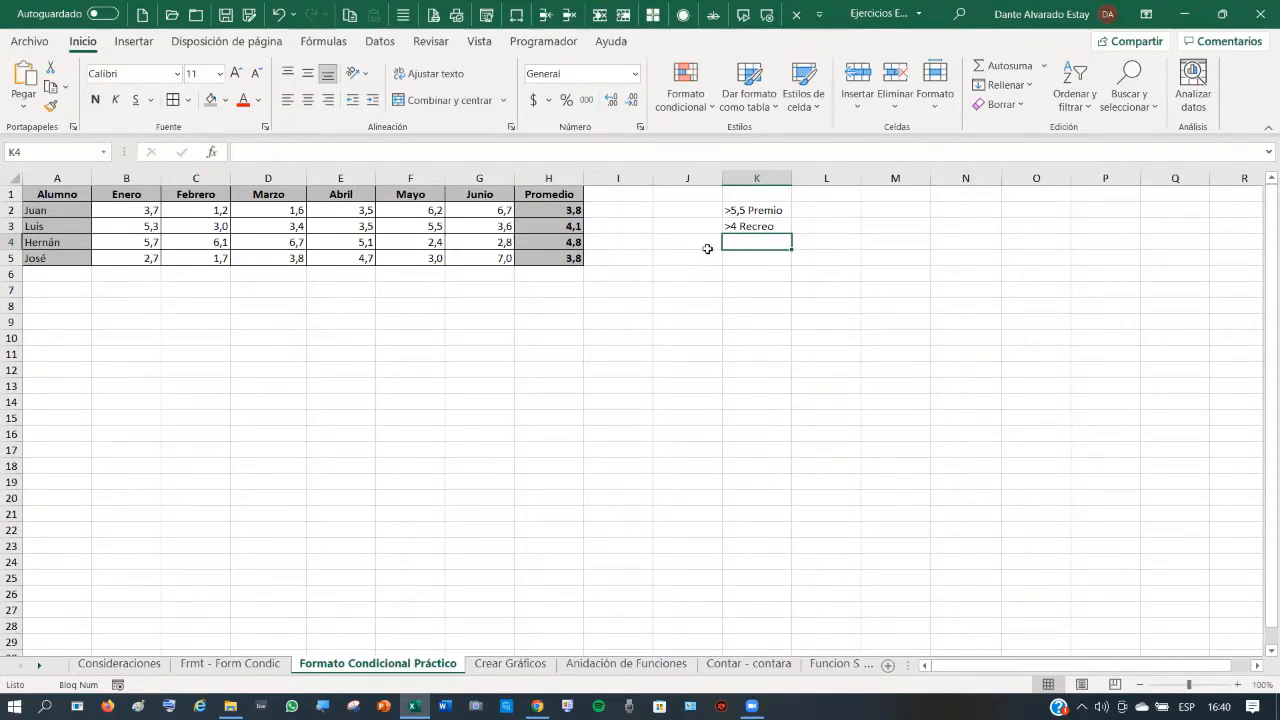
drag(558, 210, 578, 262)
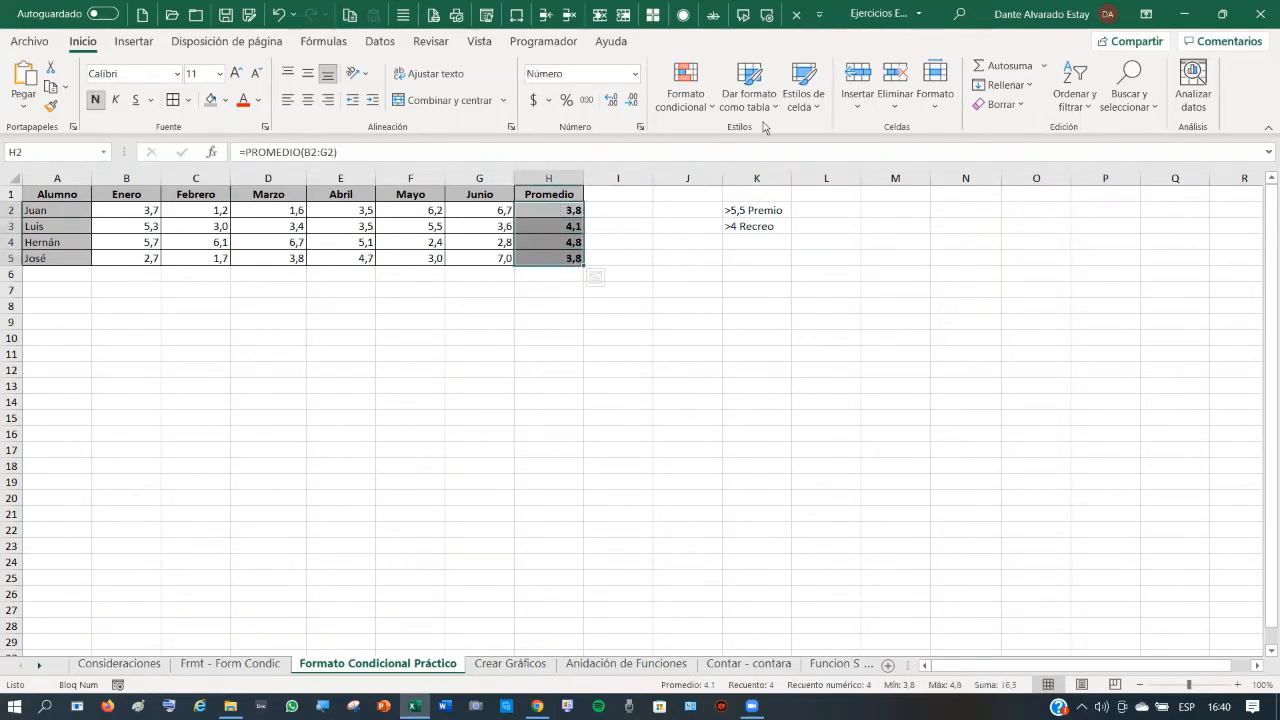
- Apply a top-values rule set to 2 on H2:H5, highlighting the two highest averages in light red
click(710, 108)
click(710, 108)
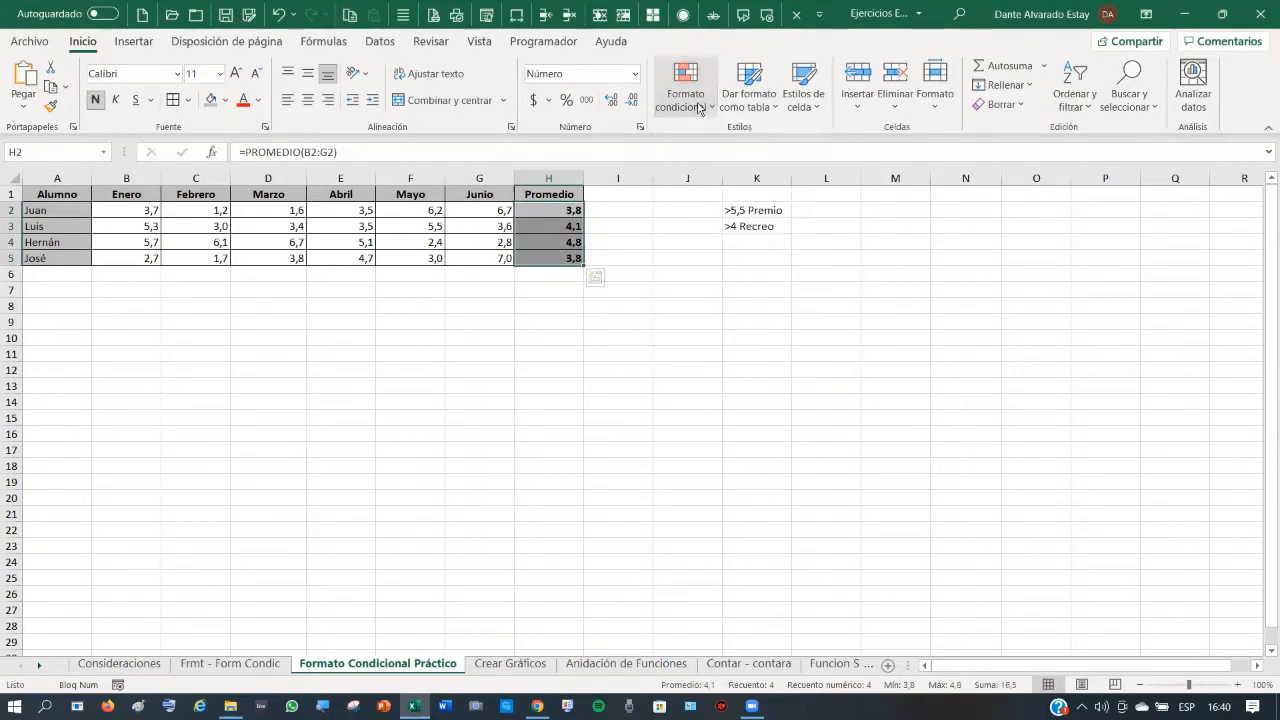
click(716, 107)
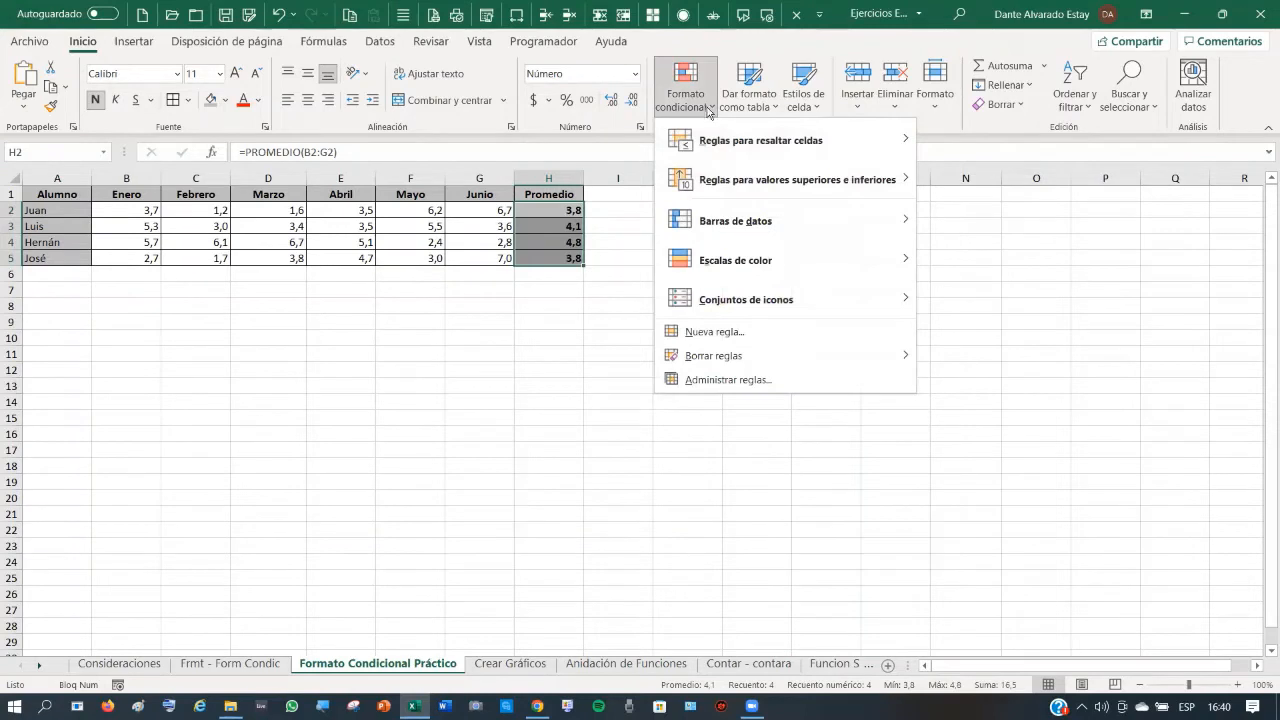
mouse_move(713, 178)
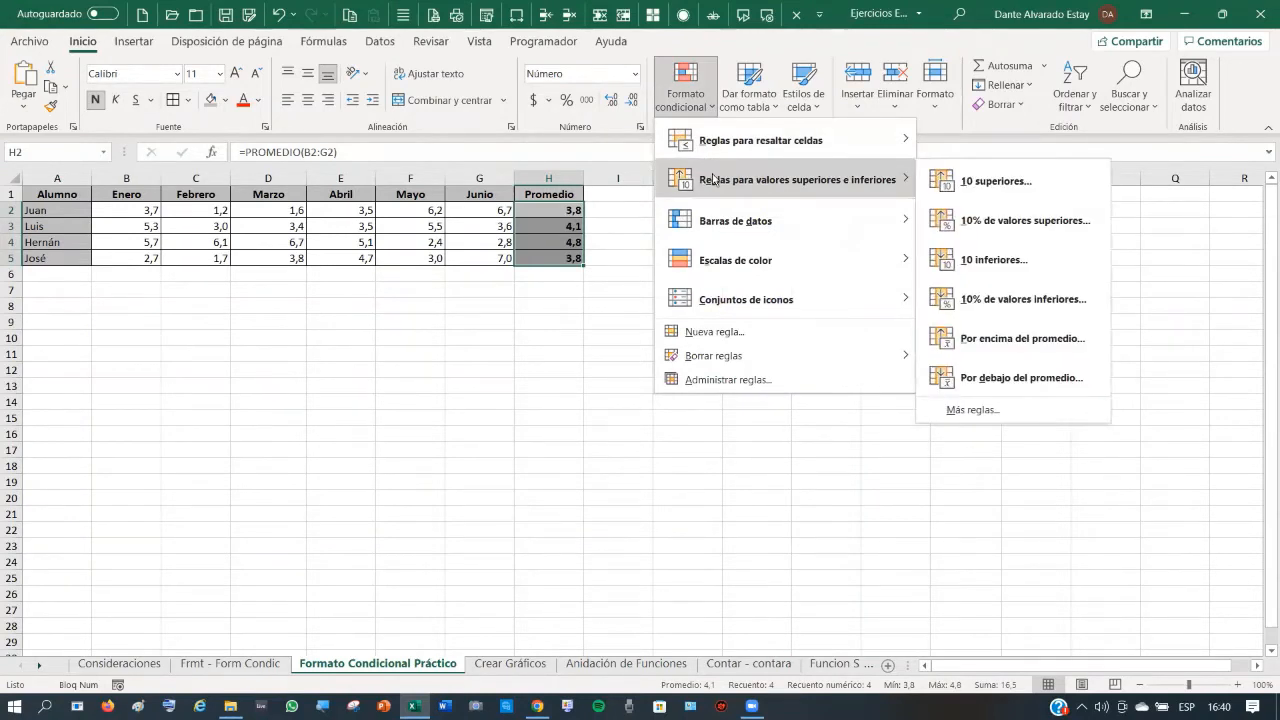
click(1000, 182)
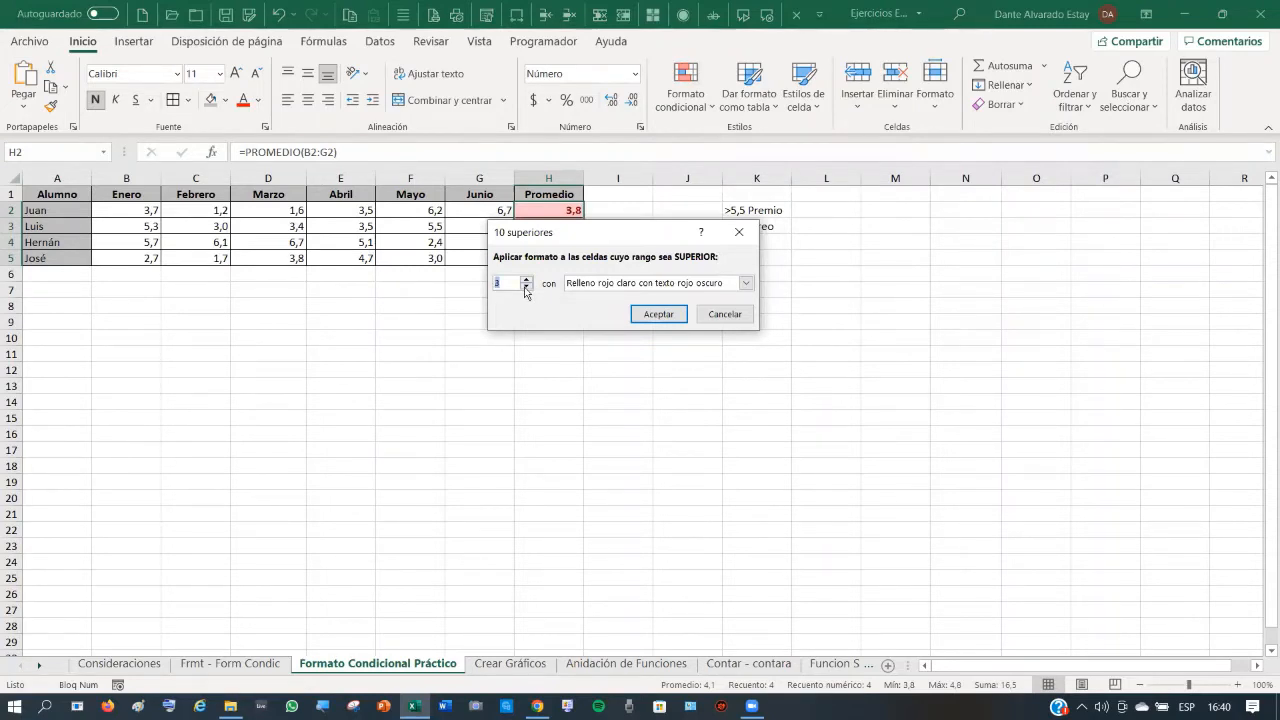
click(526, 287)
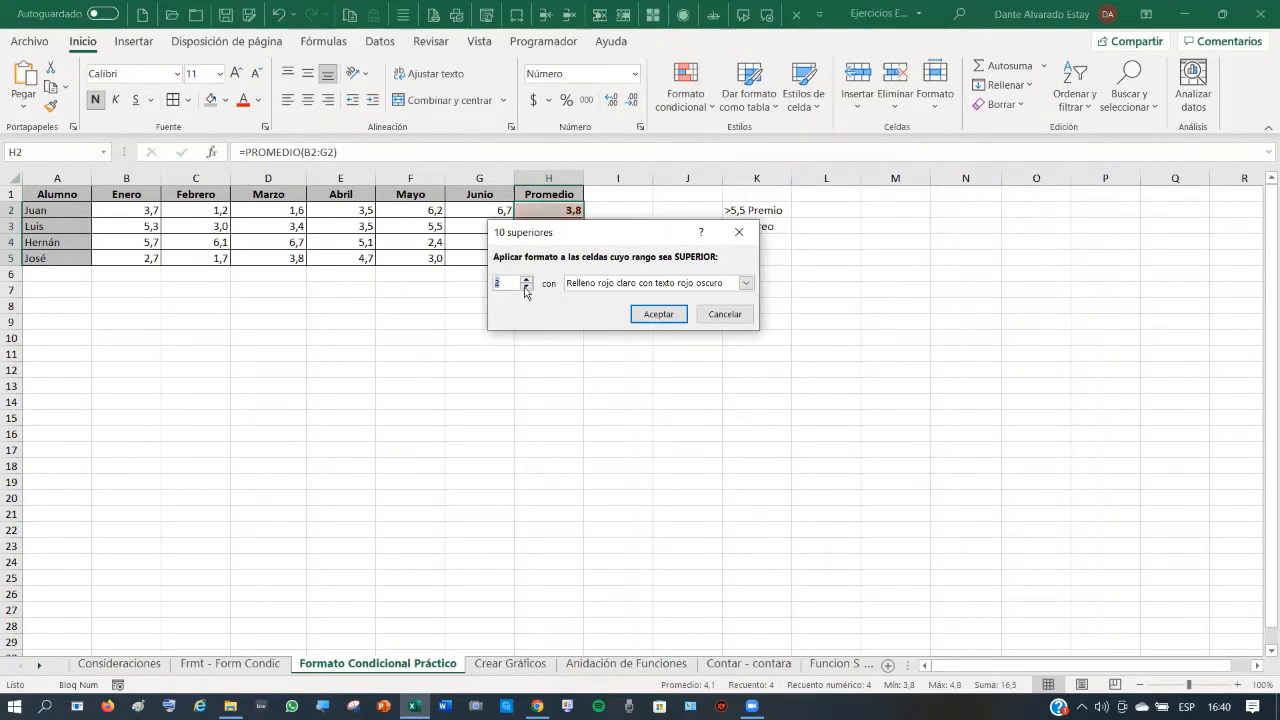
click(665, 316)
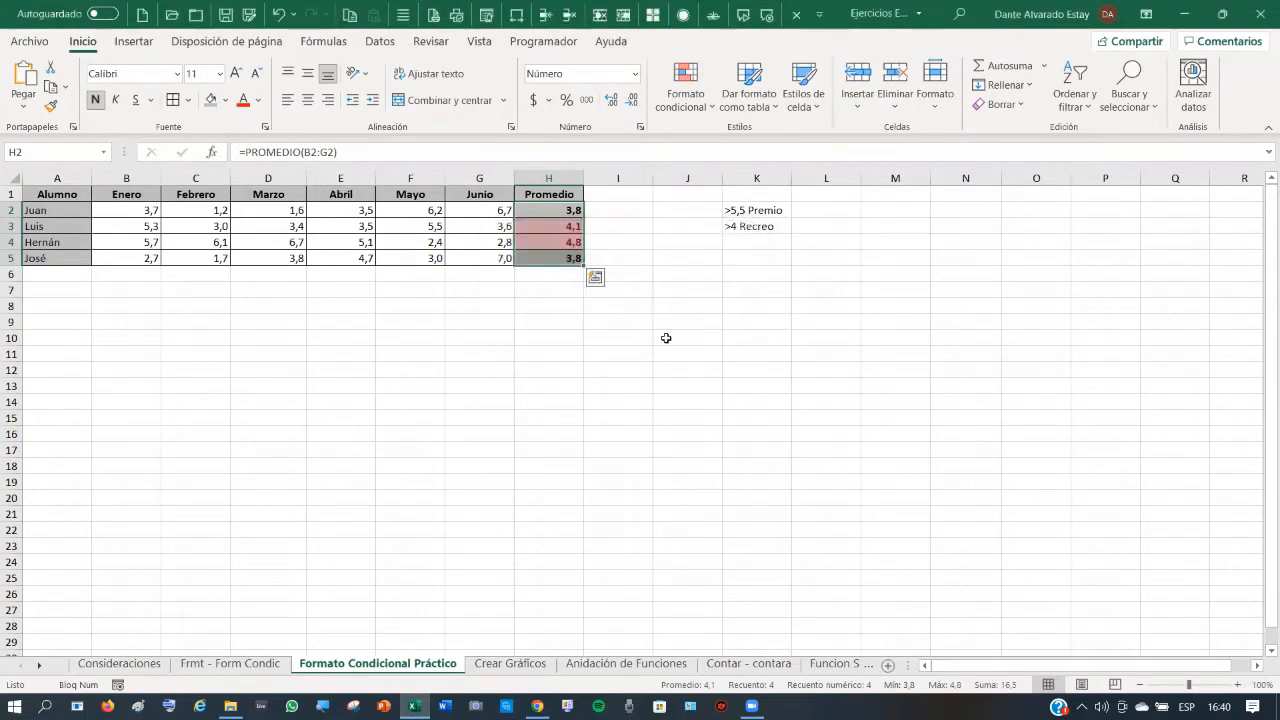
- Inspect the highlighted averages in H3 and H4 and the K2/K3 notes, then undo the highlighting
click(637, 368)
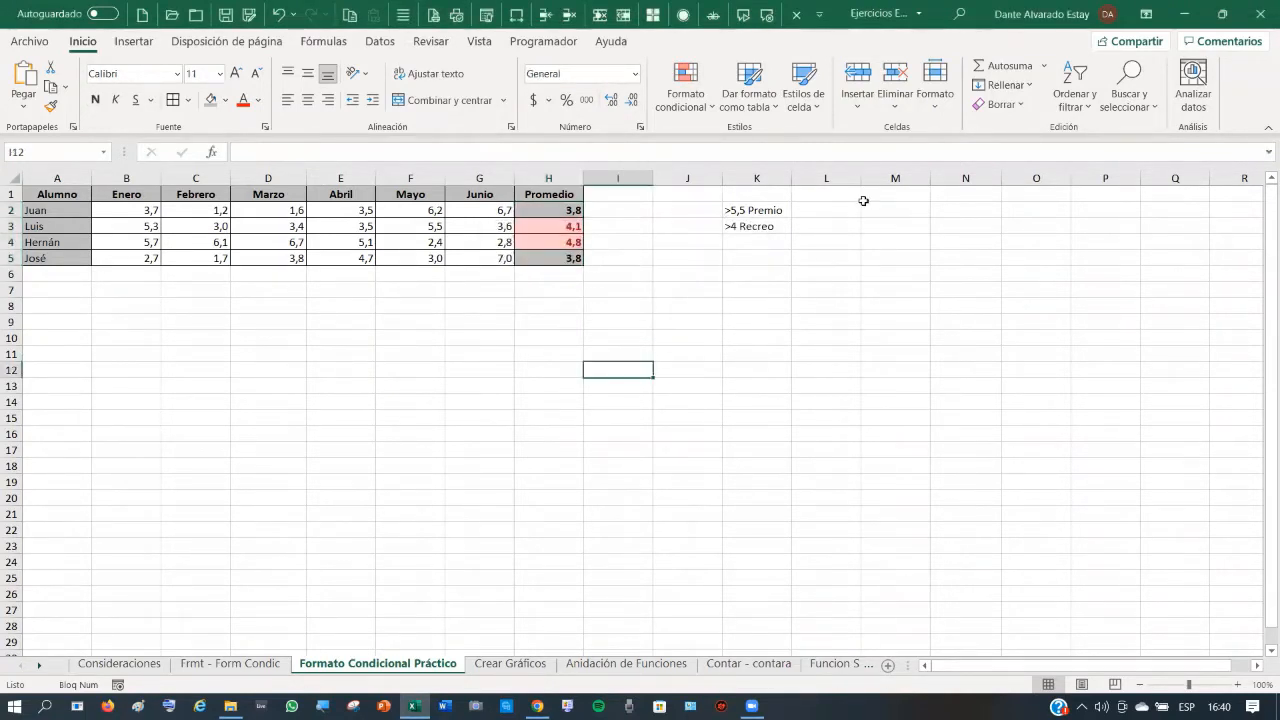
click(572, 224)
click(570, 241)
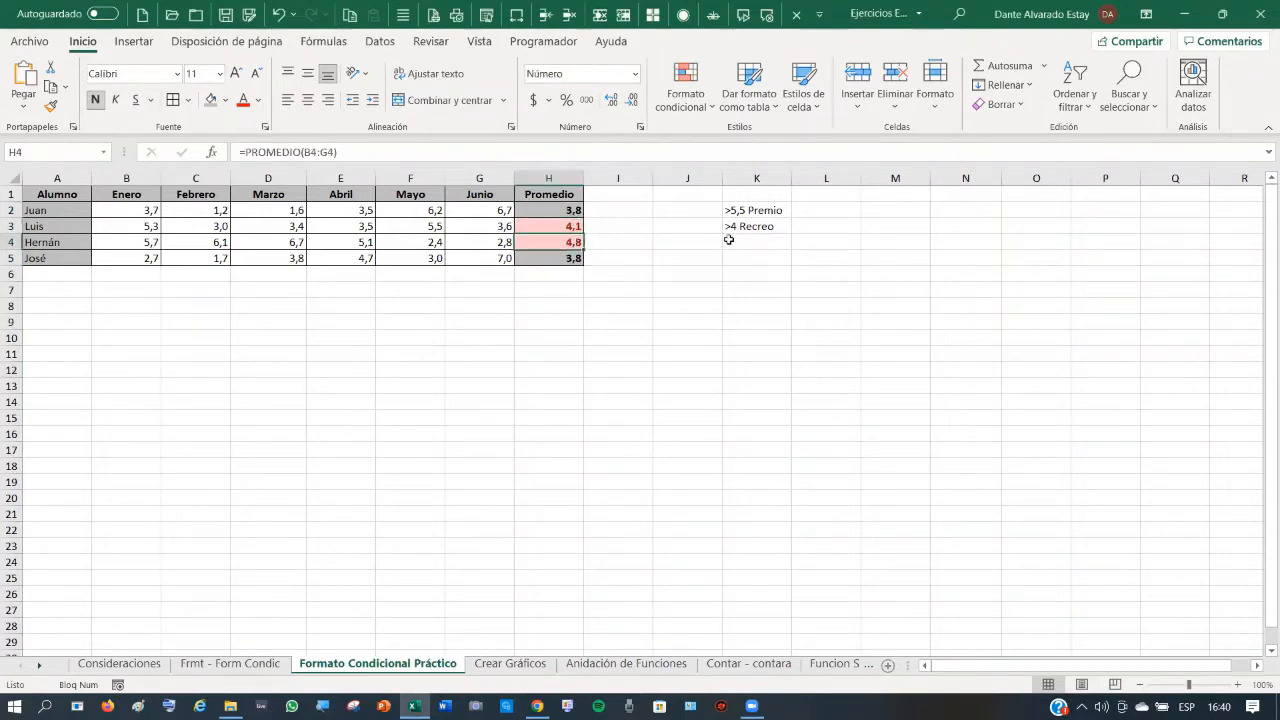
click(755, 210)
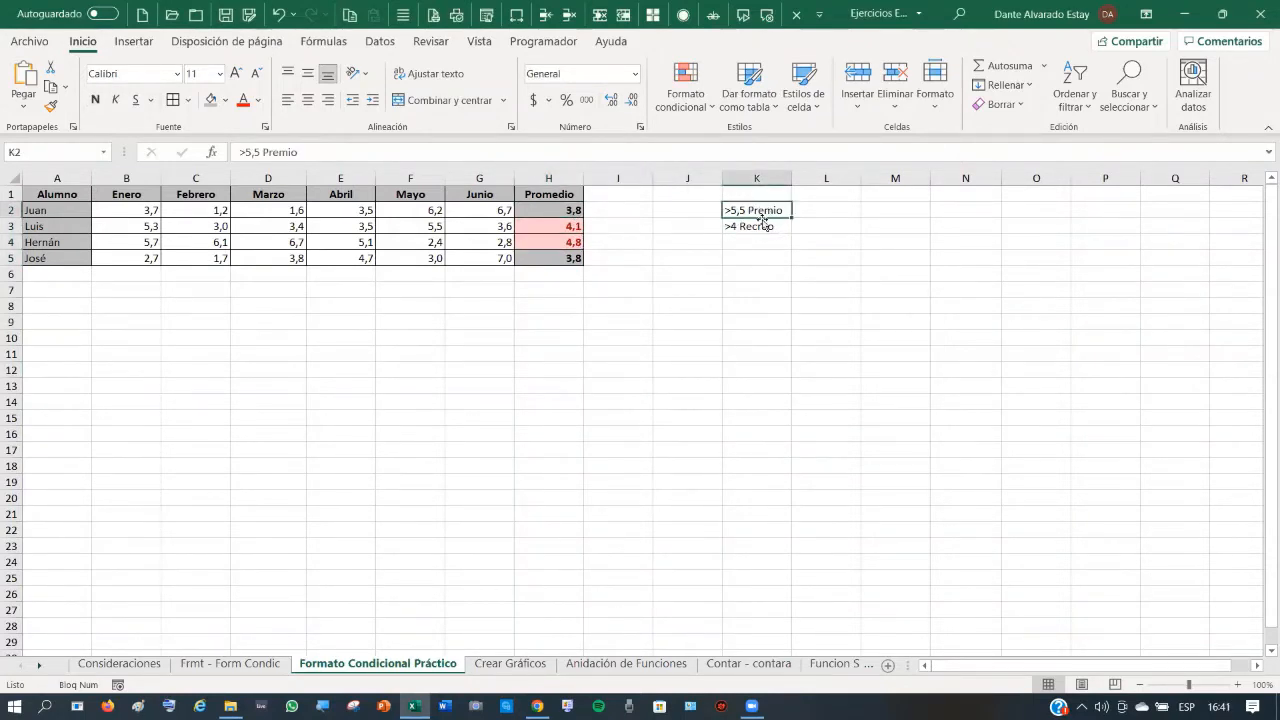
click(760, 225)
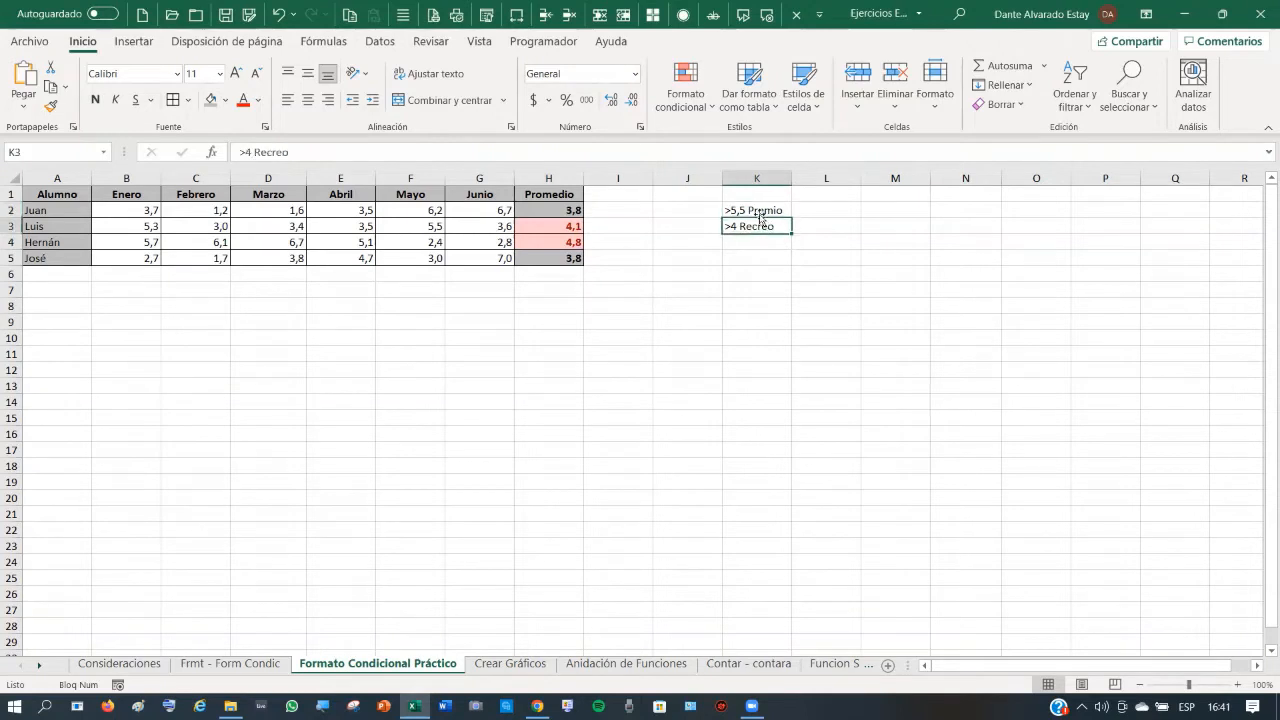
click(762, 210)
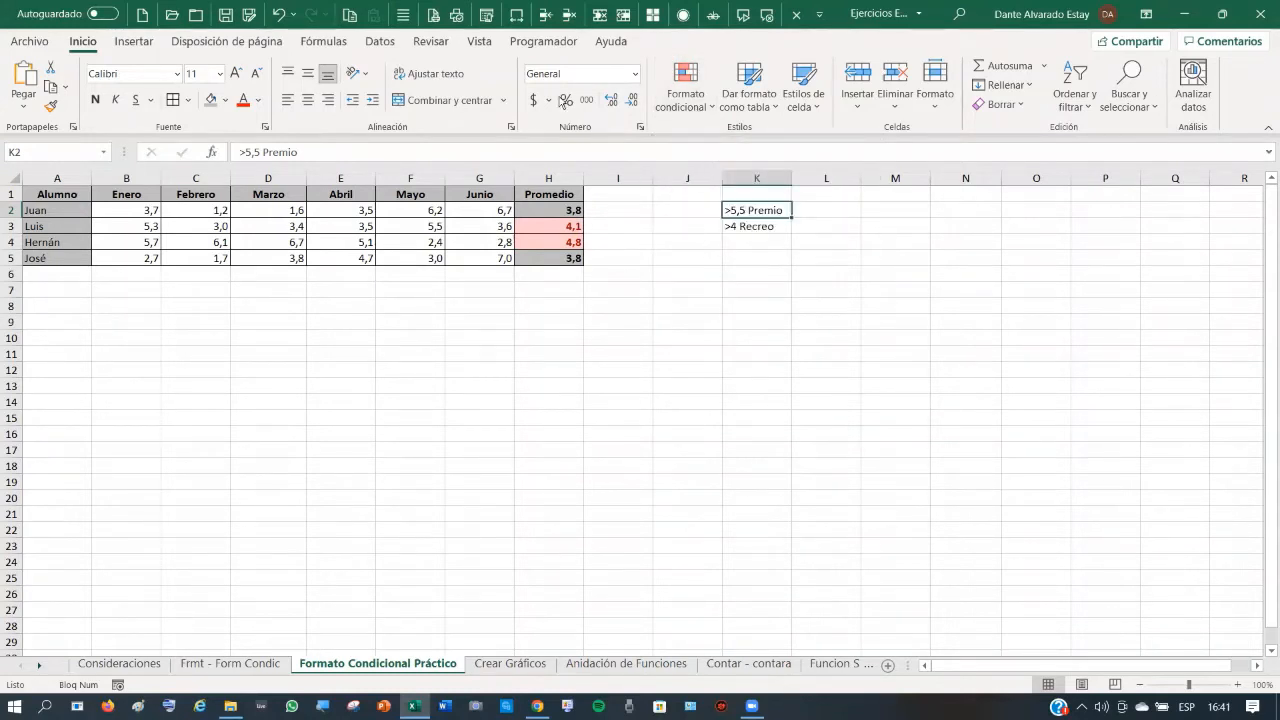
click(279, 14)
- Apply the '3 semáforos (sin marco)' icon set to the averages in H2:H5
click(660, 338)
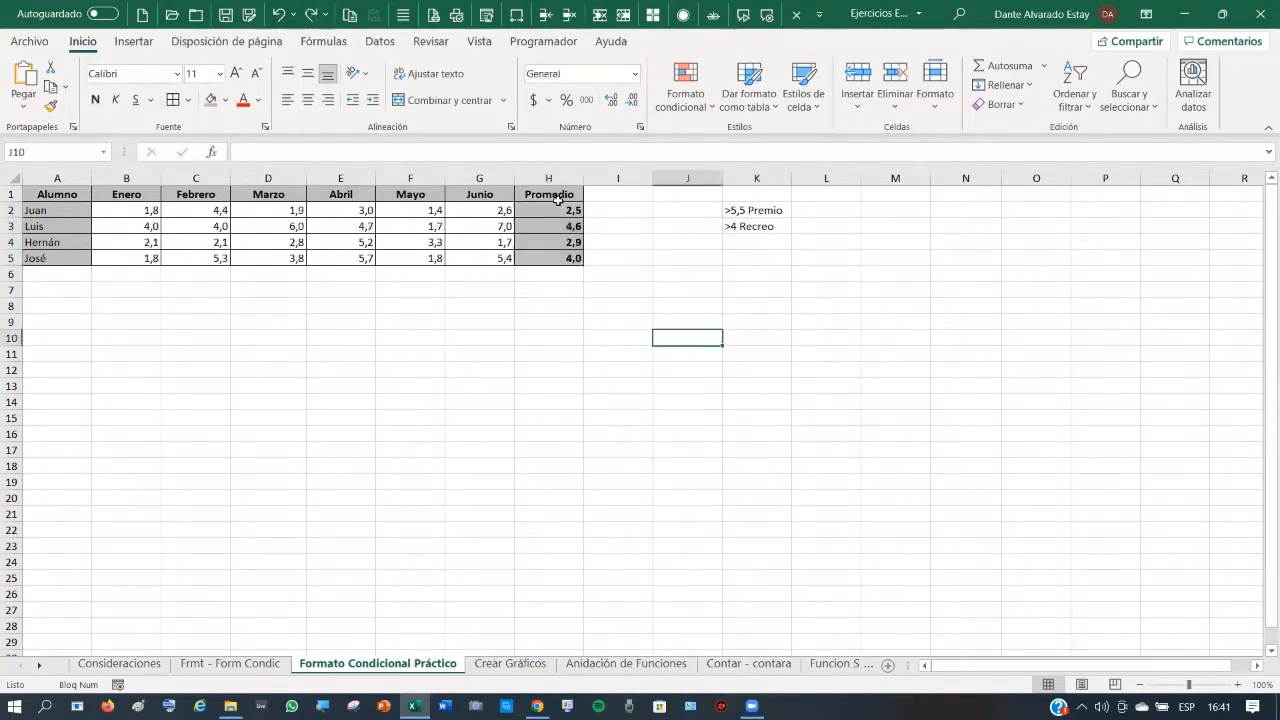
drag(565, 210, 578, 260)
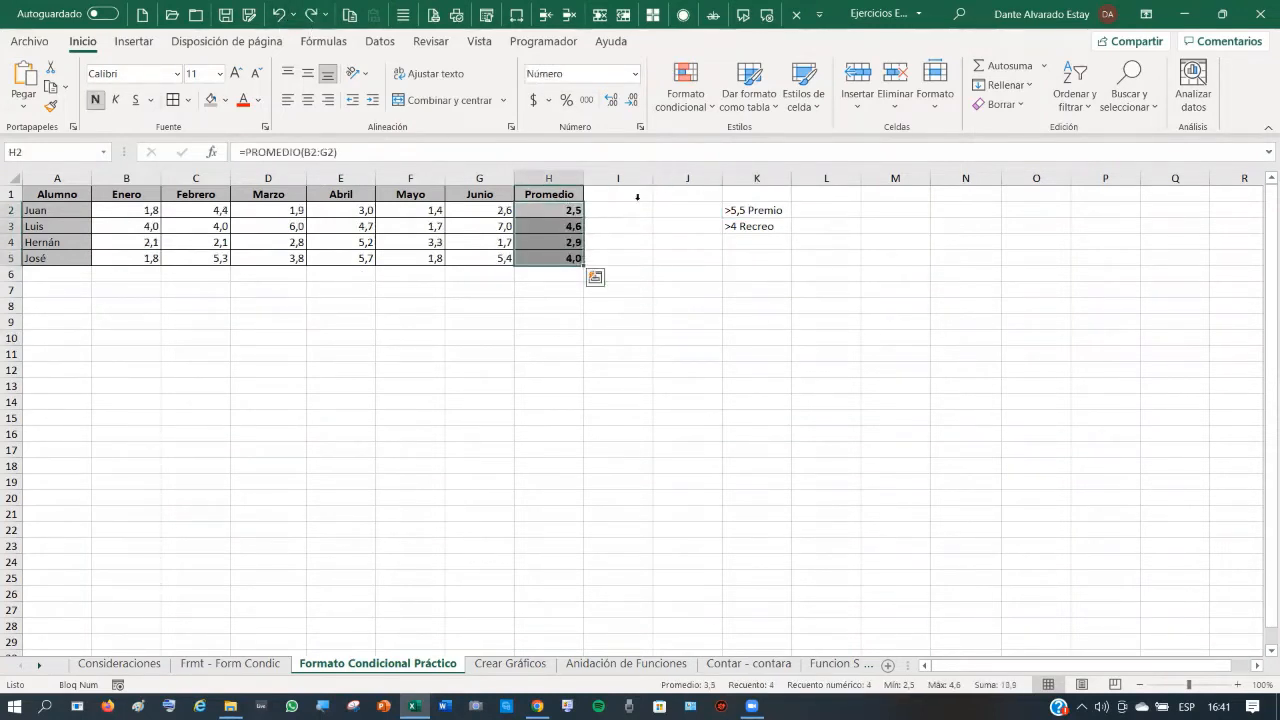
click(693, 105)
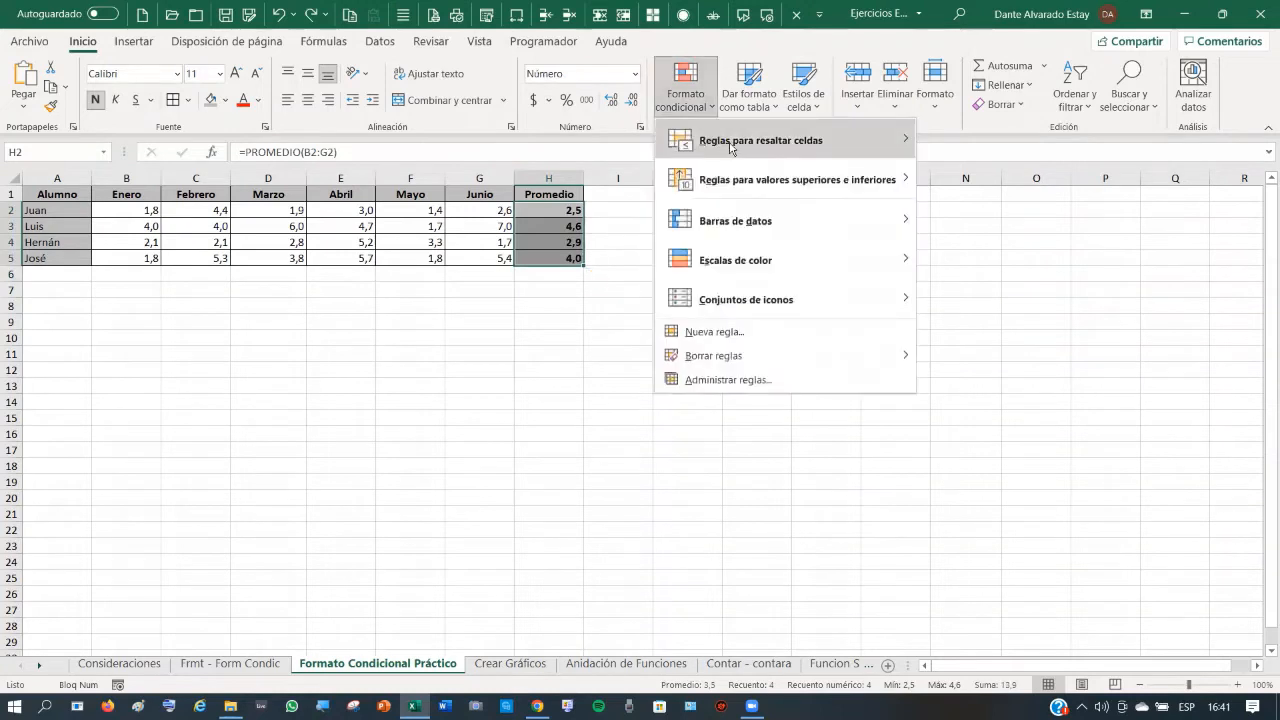
mouse_move(741, 300)
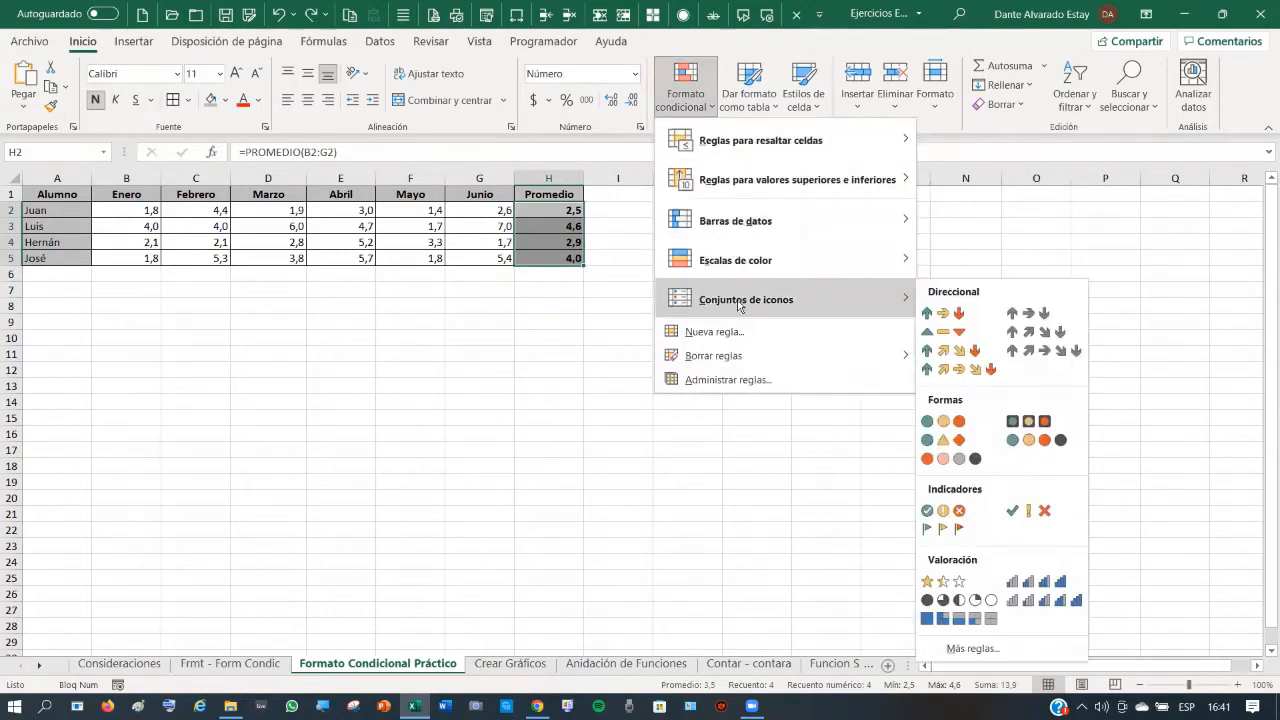
click(951, 423)
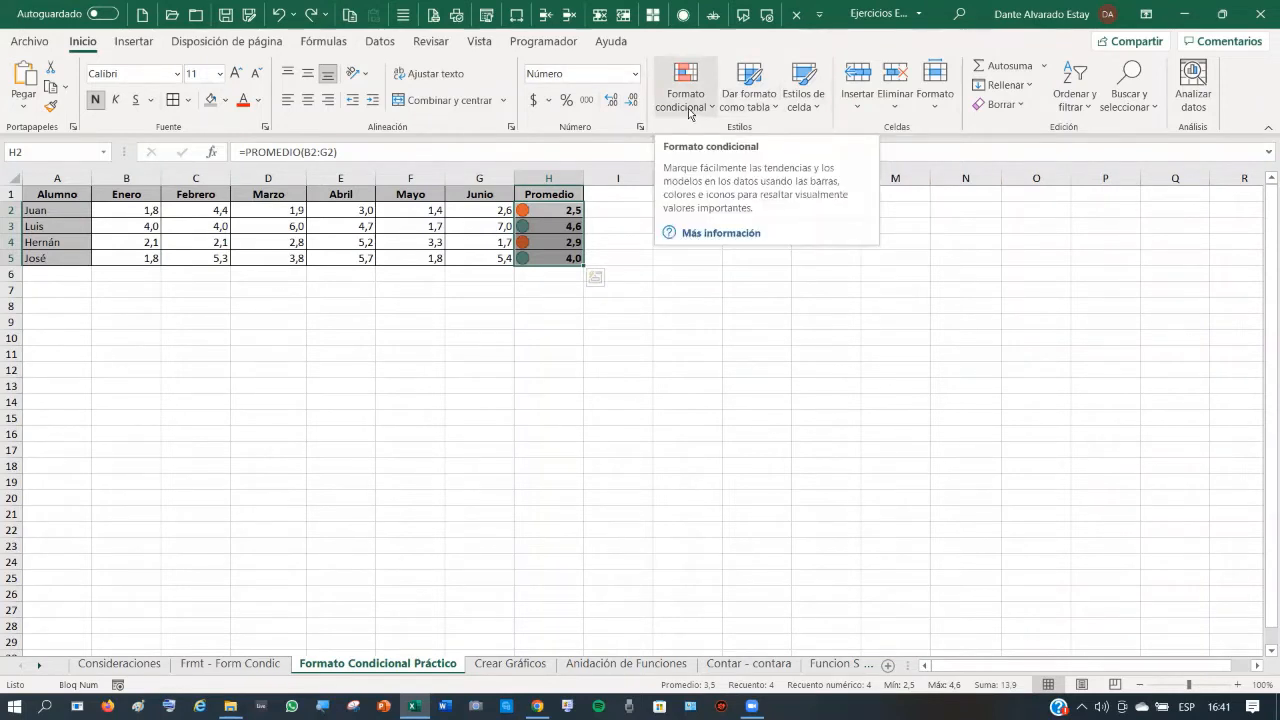
- Open the H2:H5 icon set rule for editing from the conditional formatting rules manager
click(689, 110)
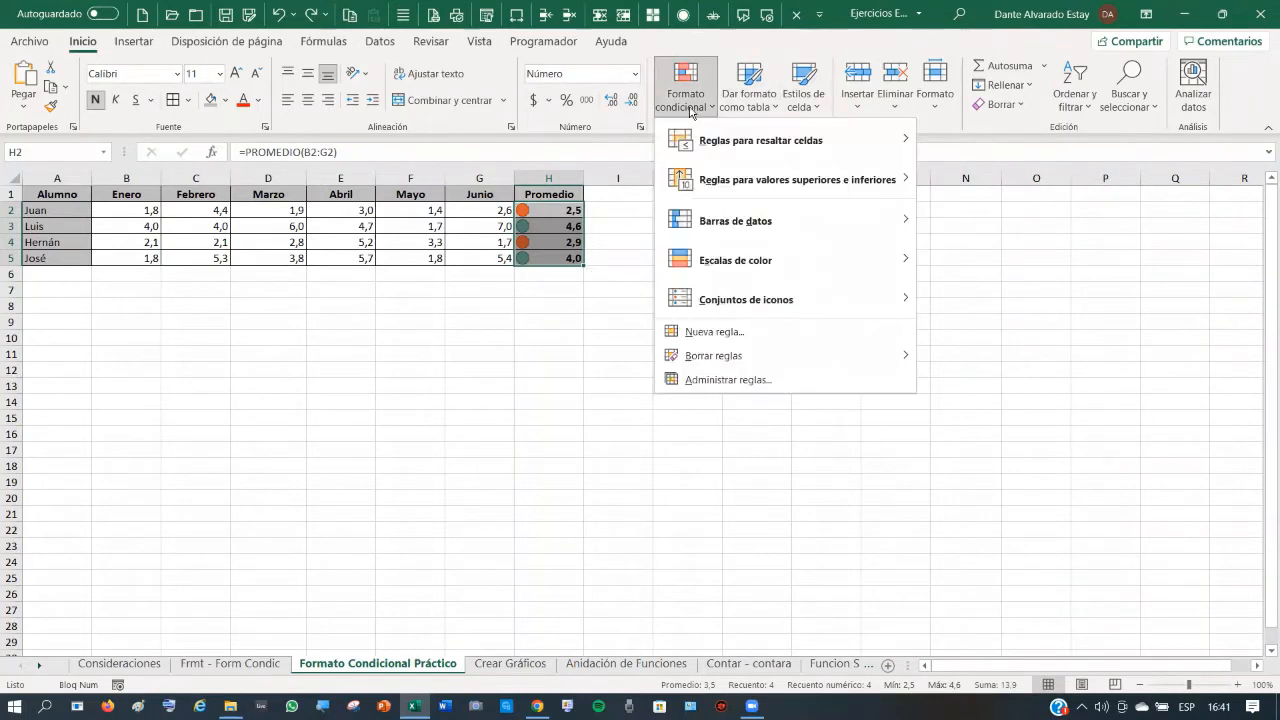
click(737, 385)
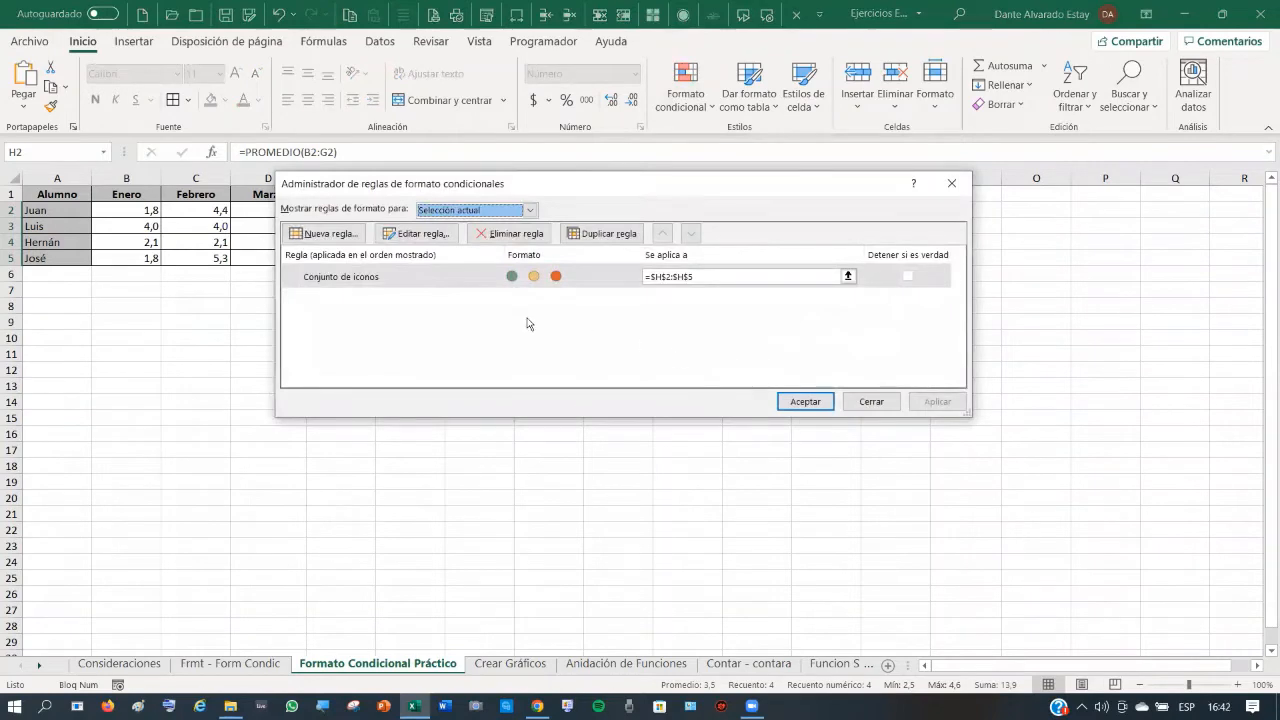
click(360, 280)
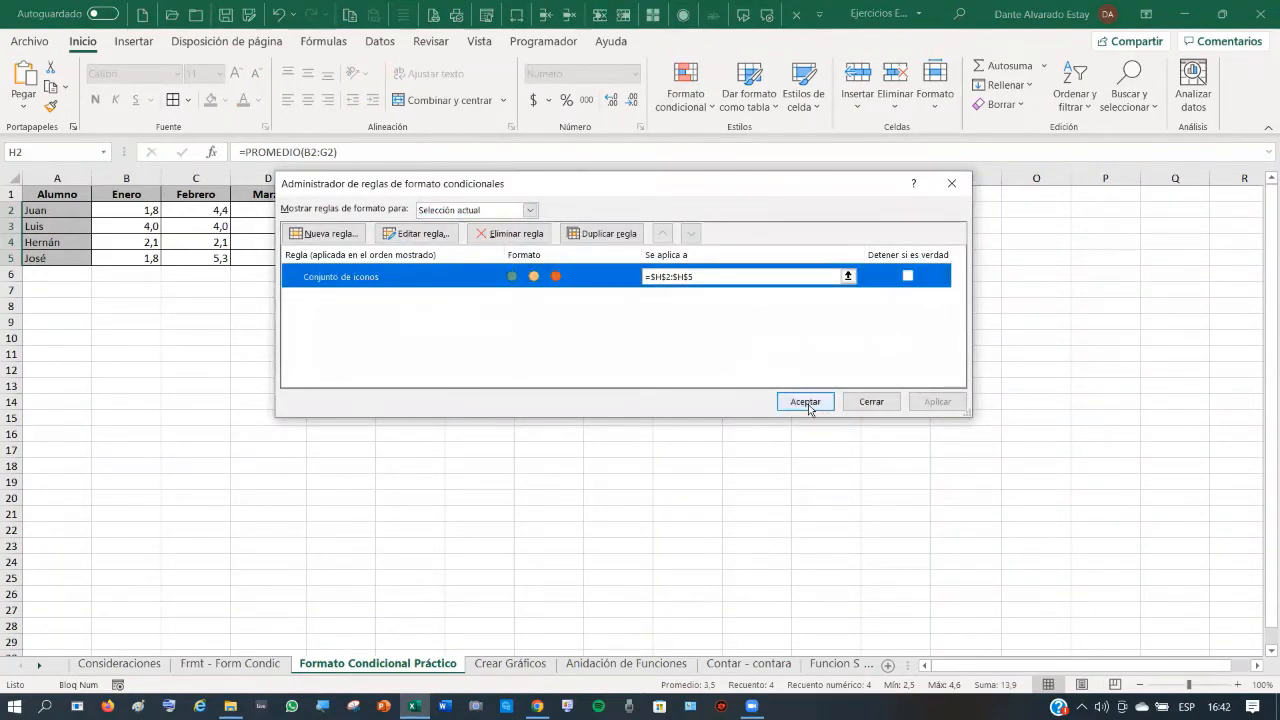
click(433, 236)
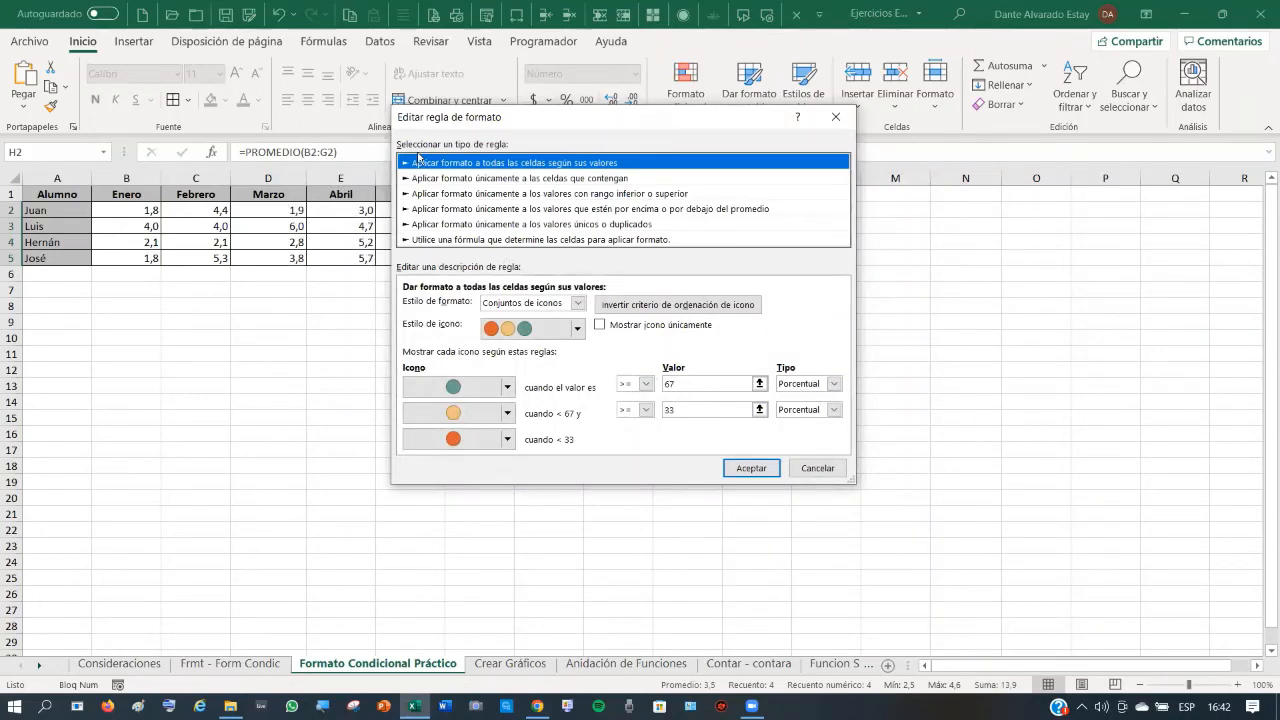
drag(659, 124, 406, 135)
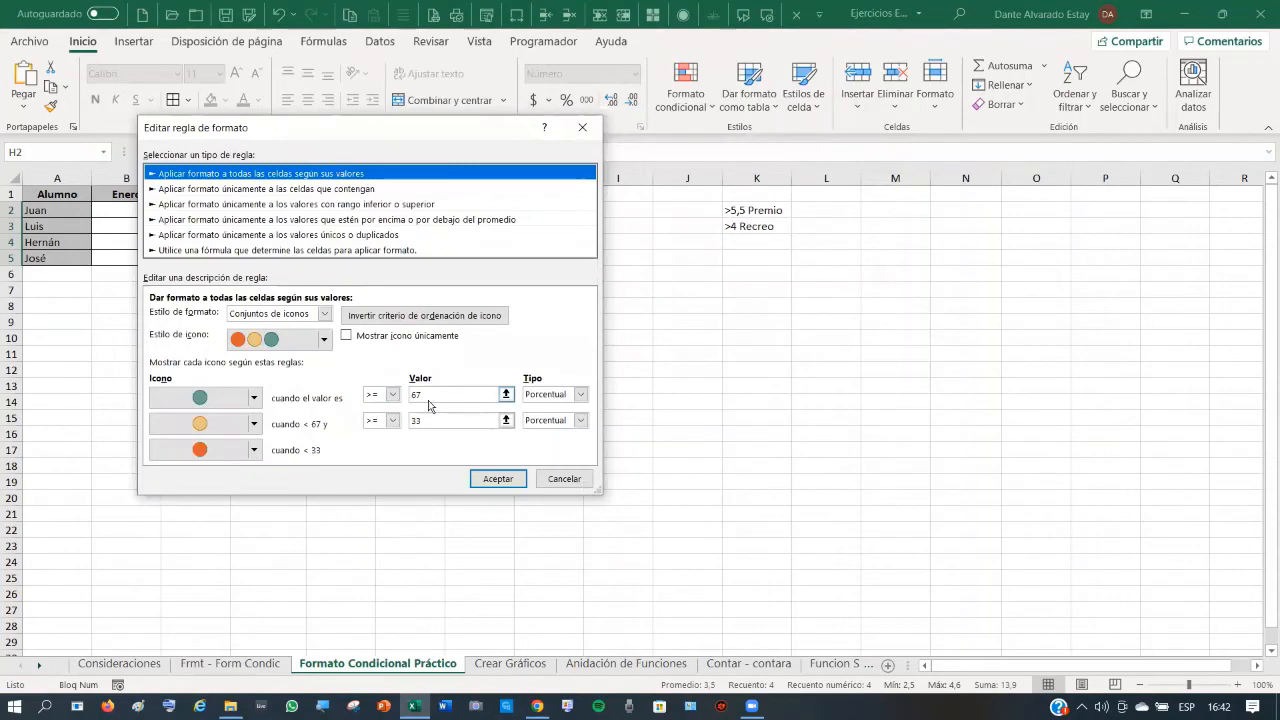
- Set both icon thresholds to Número type, 5,5 for the top icon and 4 for the middle
click(580, 394)
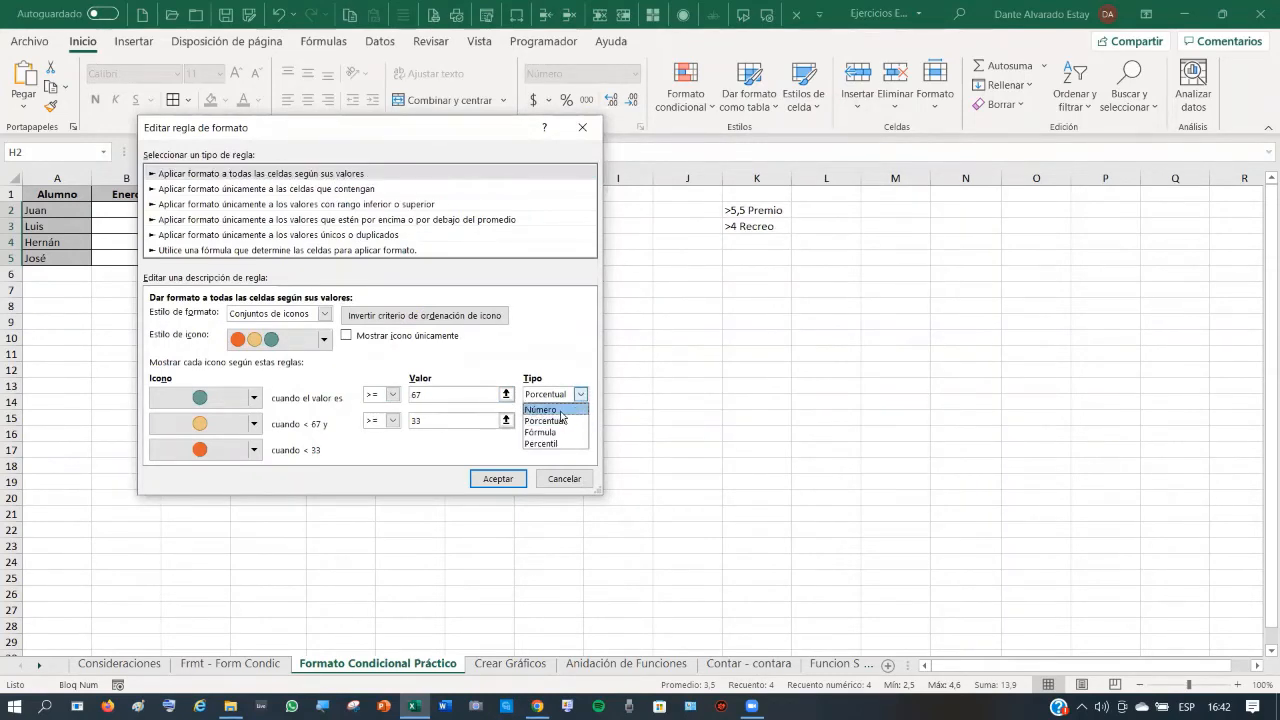
click(541, 409)
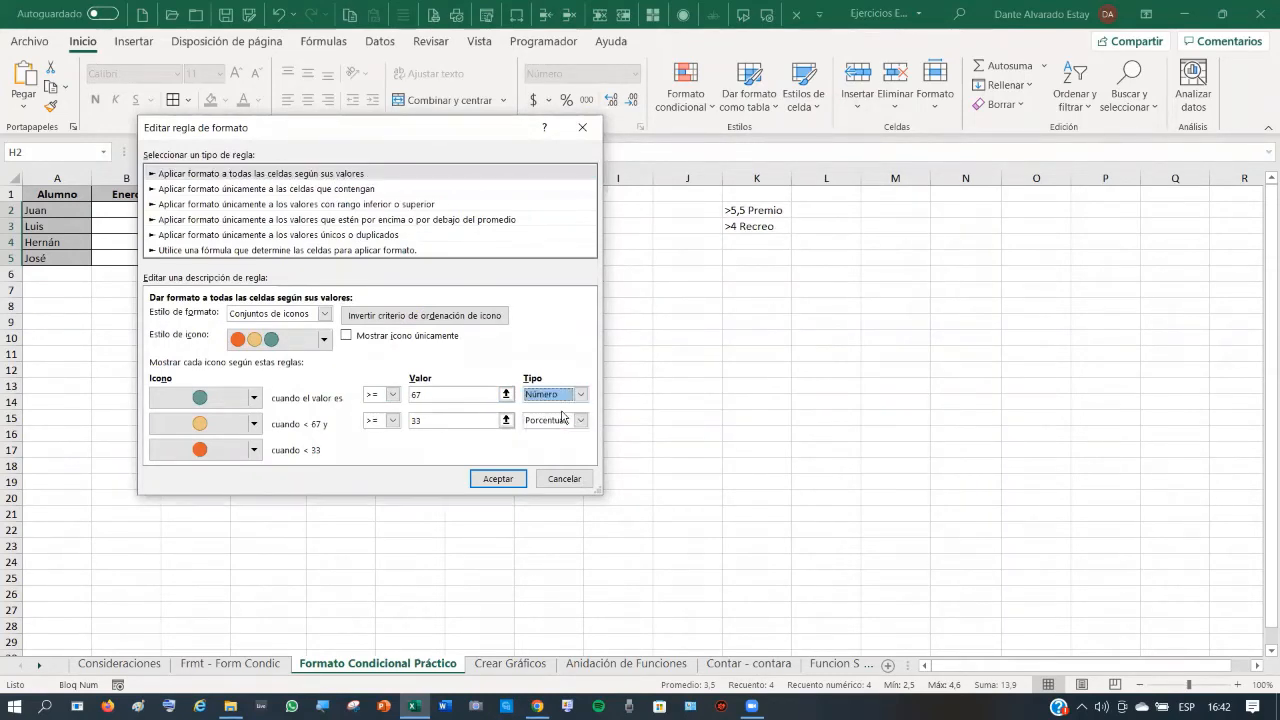
click(429, 396)
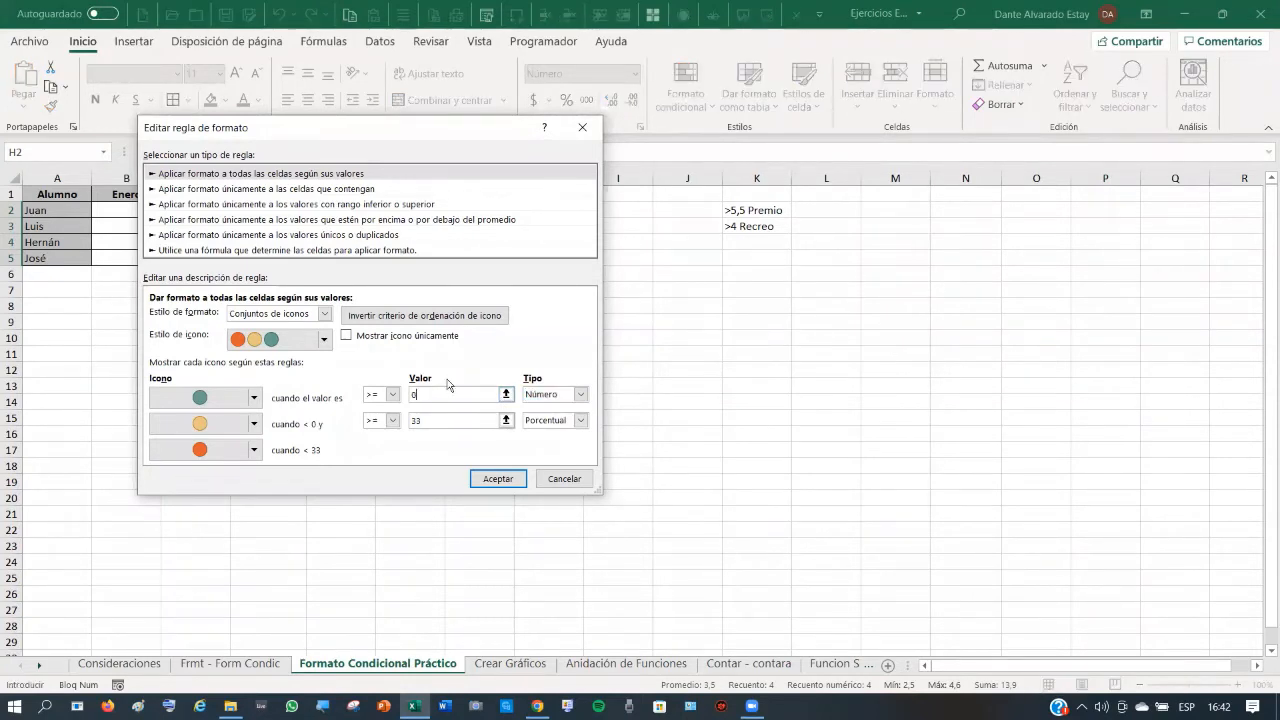
key(BackSpace)
text(5,5)
click(581, 421)
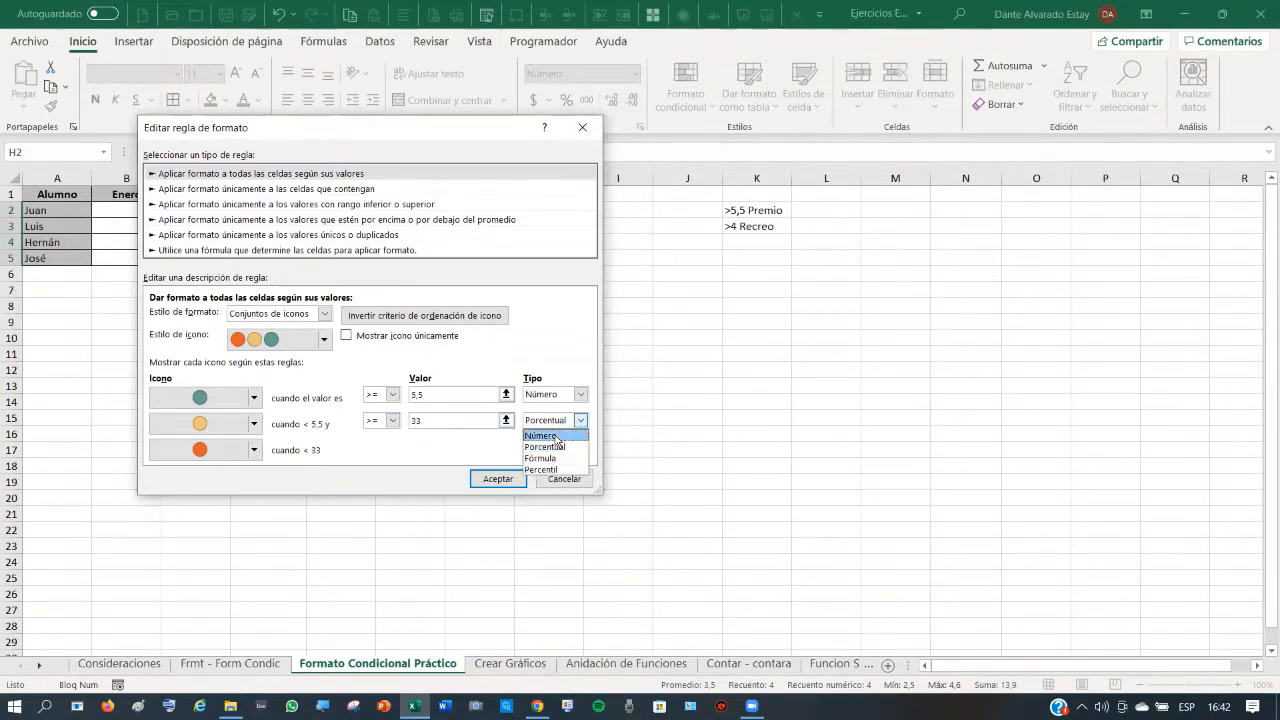
click(545, 432)
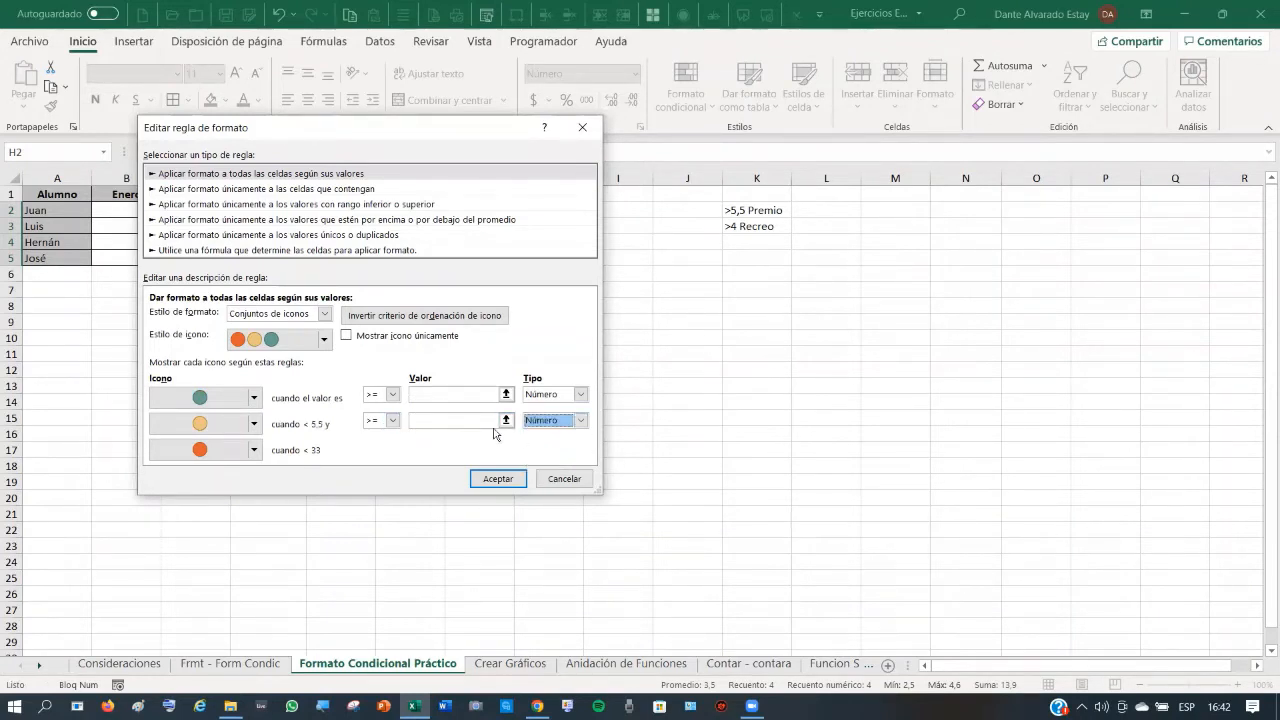
click(421, 421)
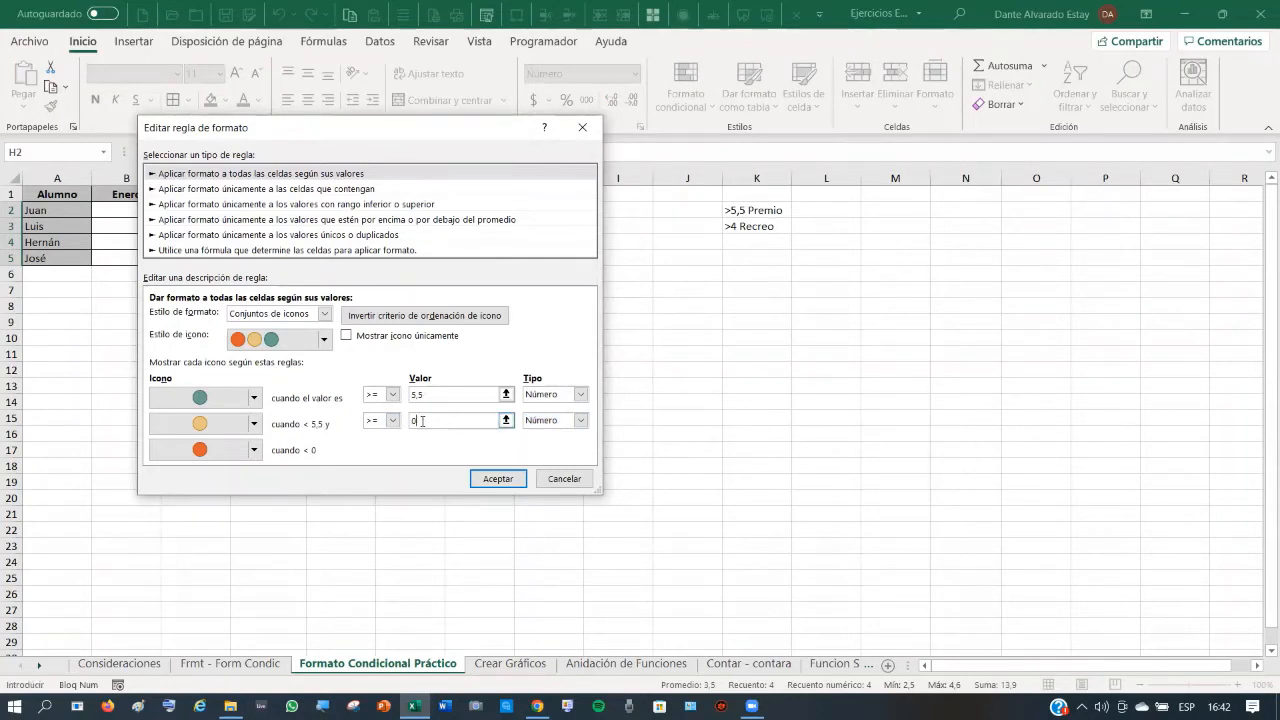
key(BackSpace)
click(502, 480)
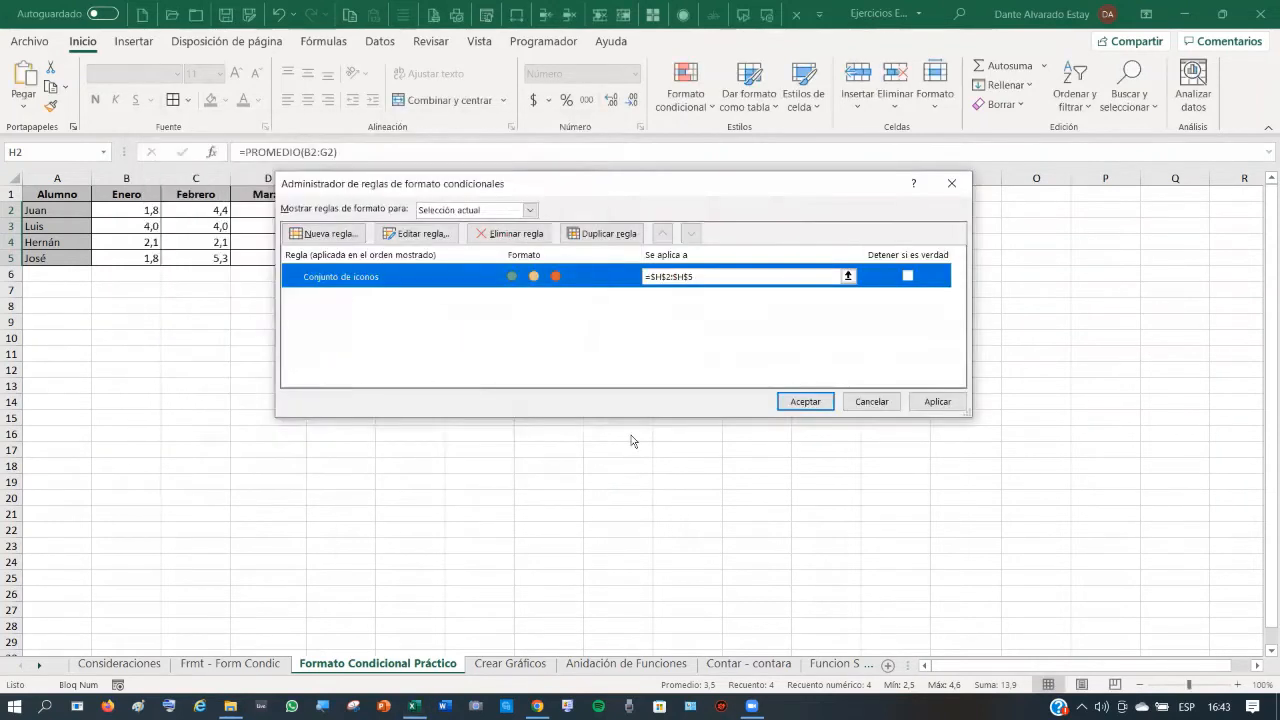
- Apply the icon rule to H2:H5 and close the rules manager
click(803, 403)
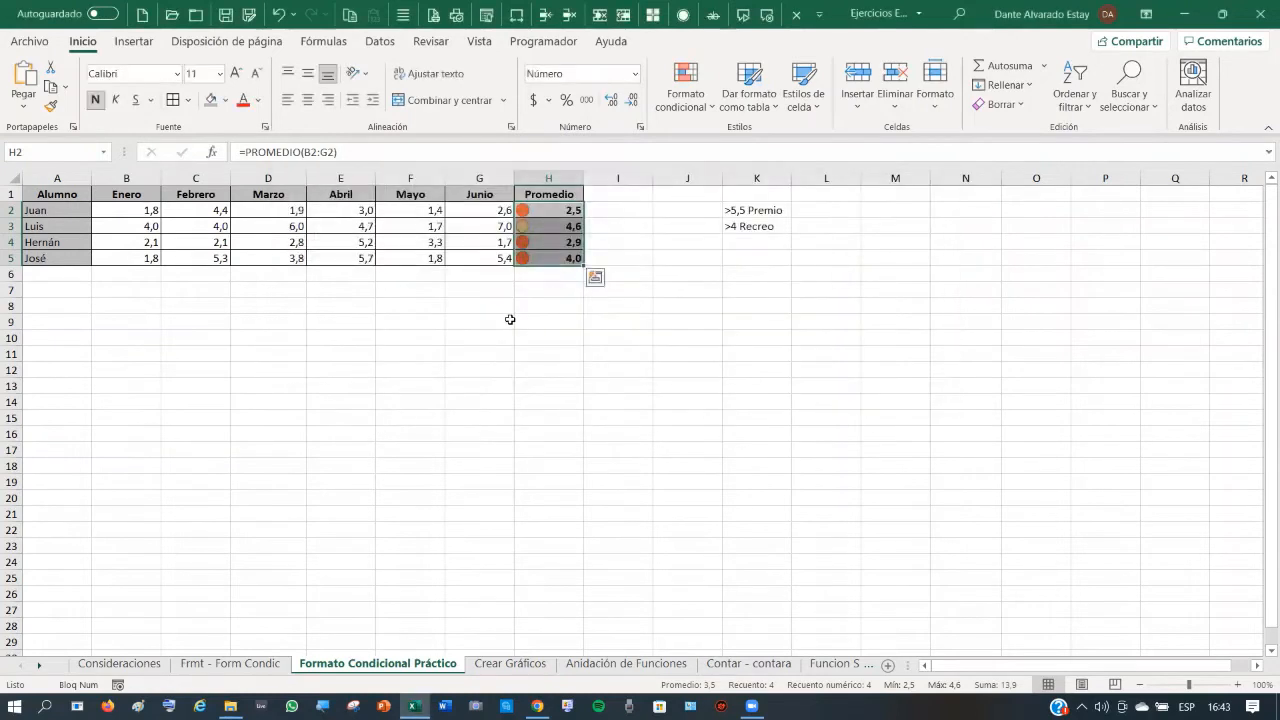
click(507, 318)
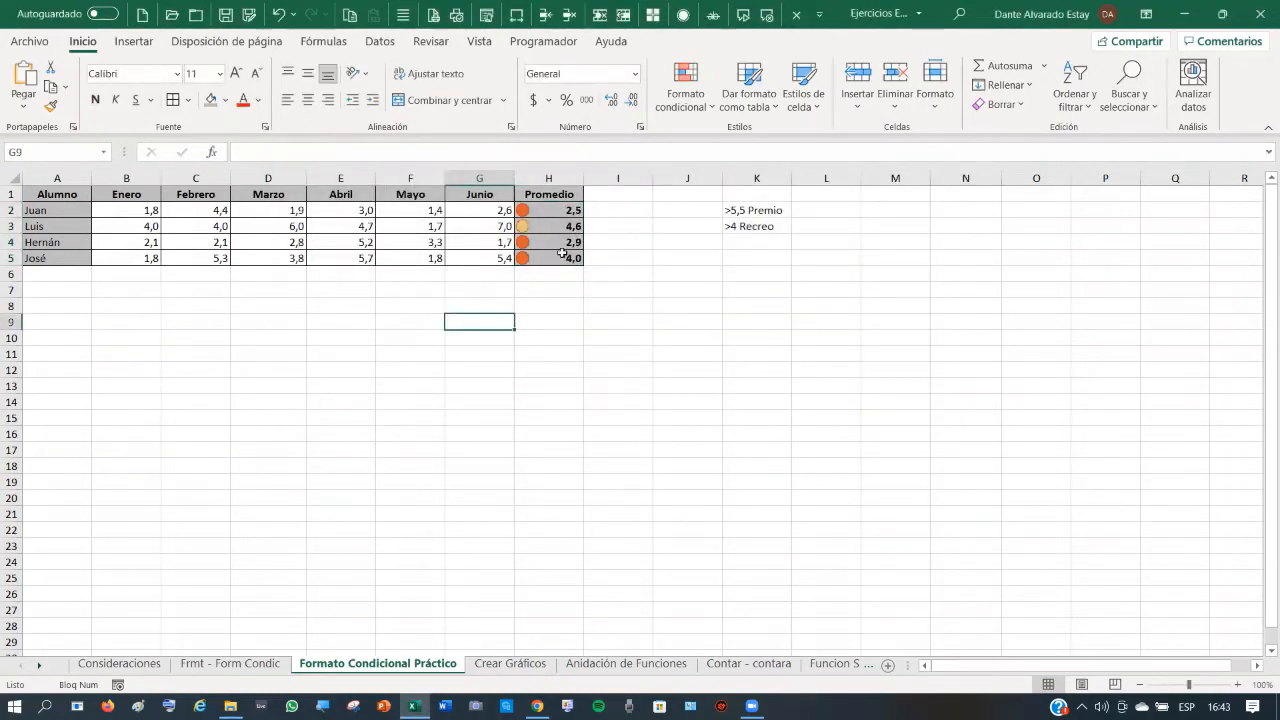
click(151, 210)
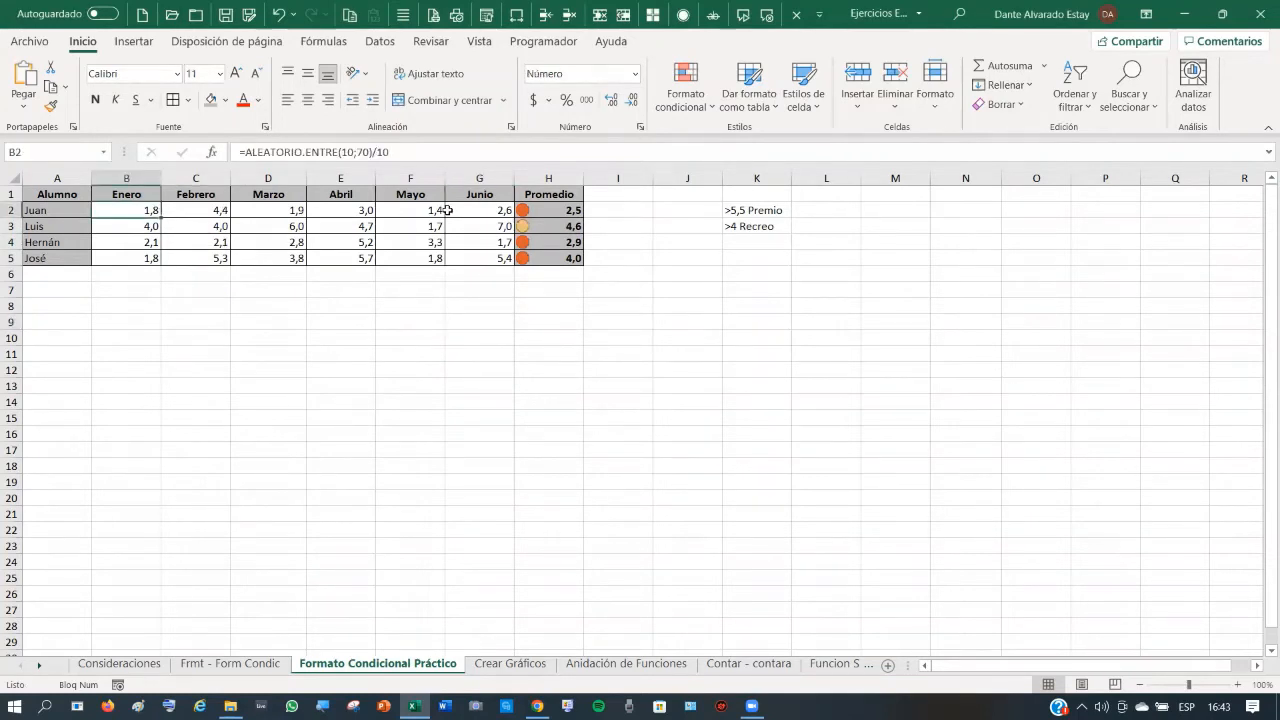
- Recalculate the random grades four times with F9 to check the icon colours
key(F9)
key(F9)
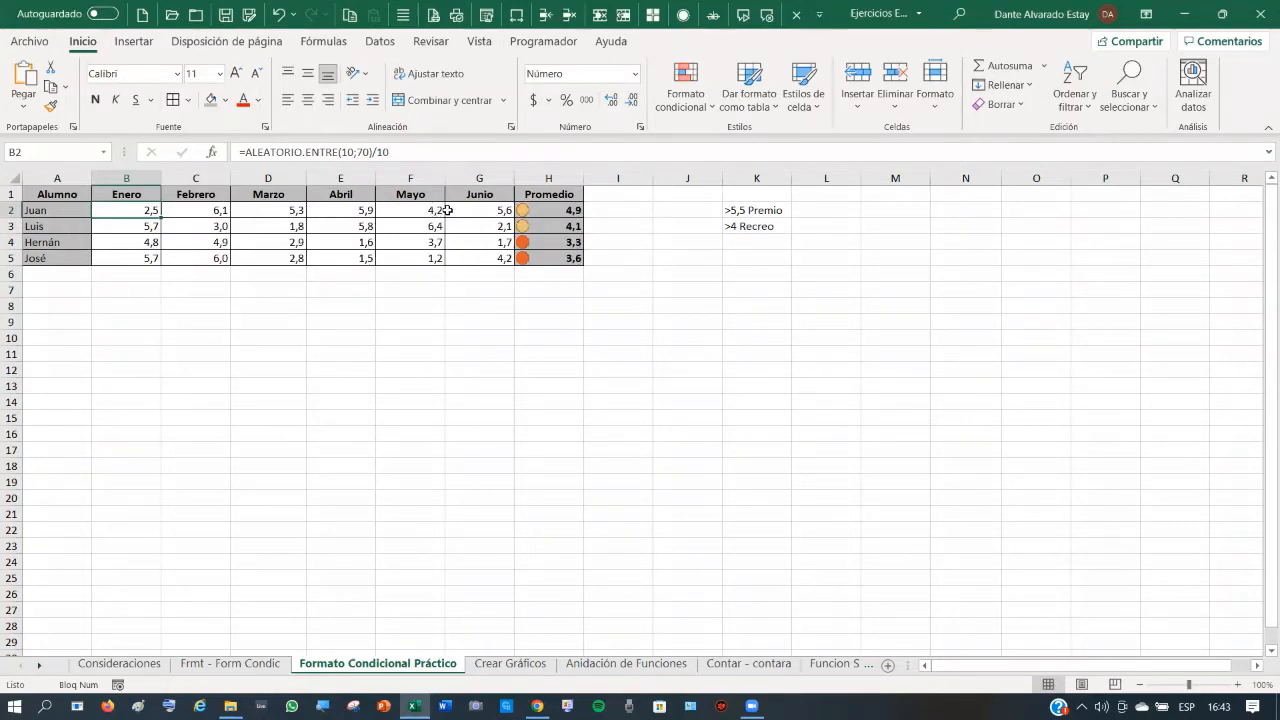
key(F9)
key(F9)
key(F9)
key(F9)
key(F9)
key(F9)
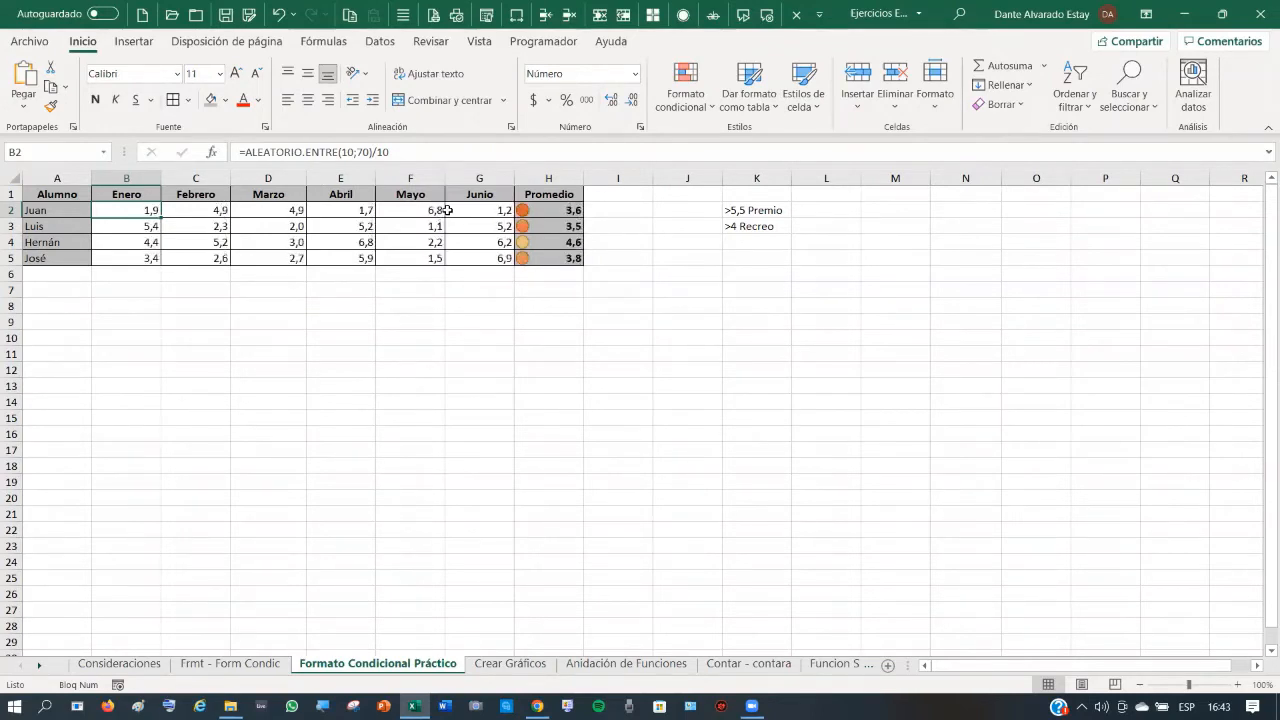
key(F9)
key(F9)
key(F9)
key(F9)
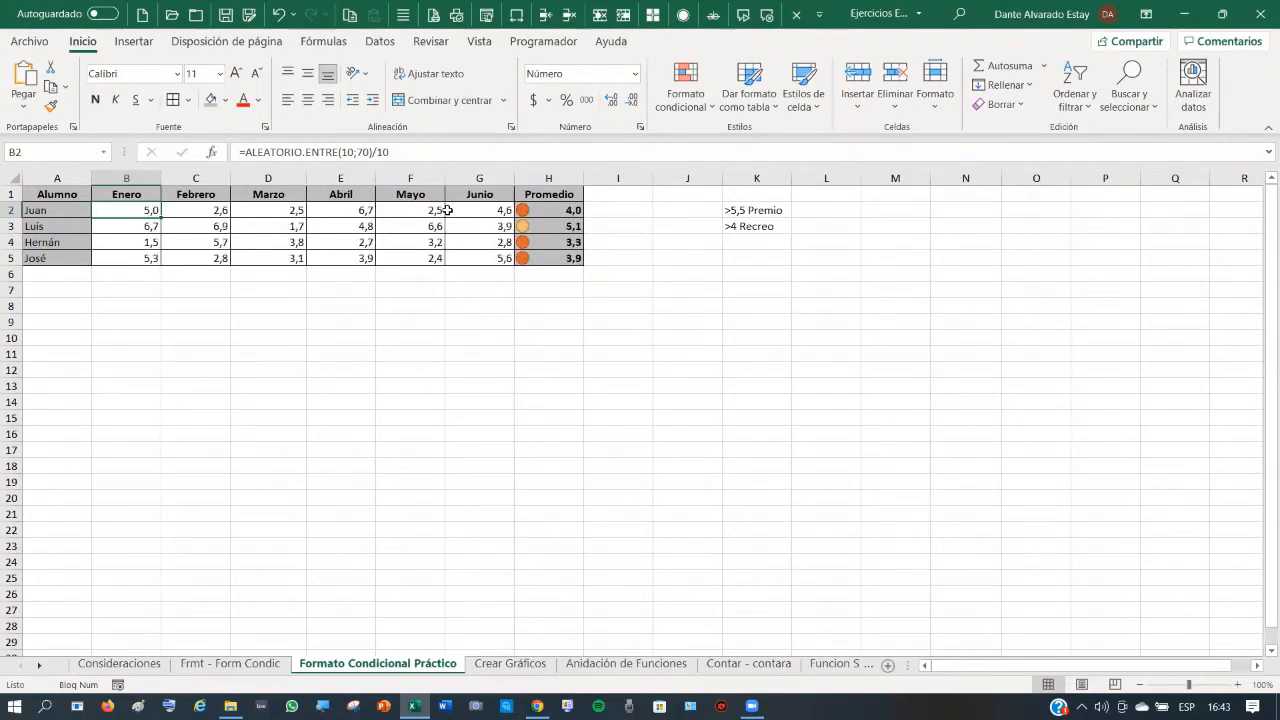
key(F9)
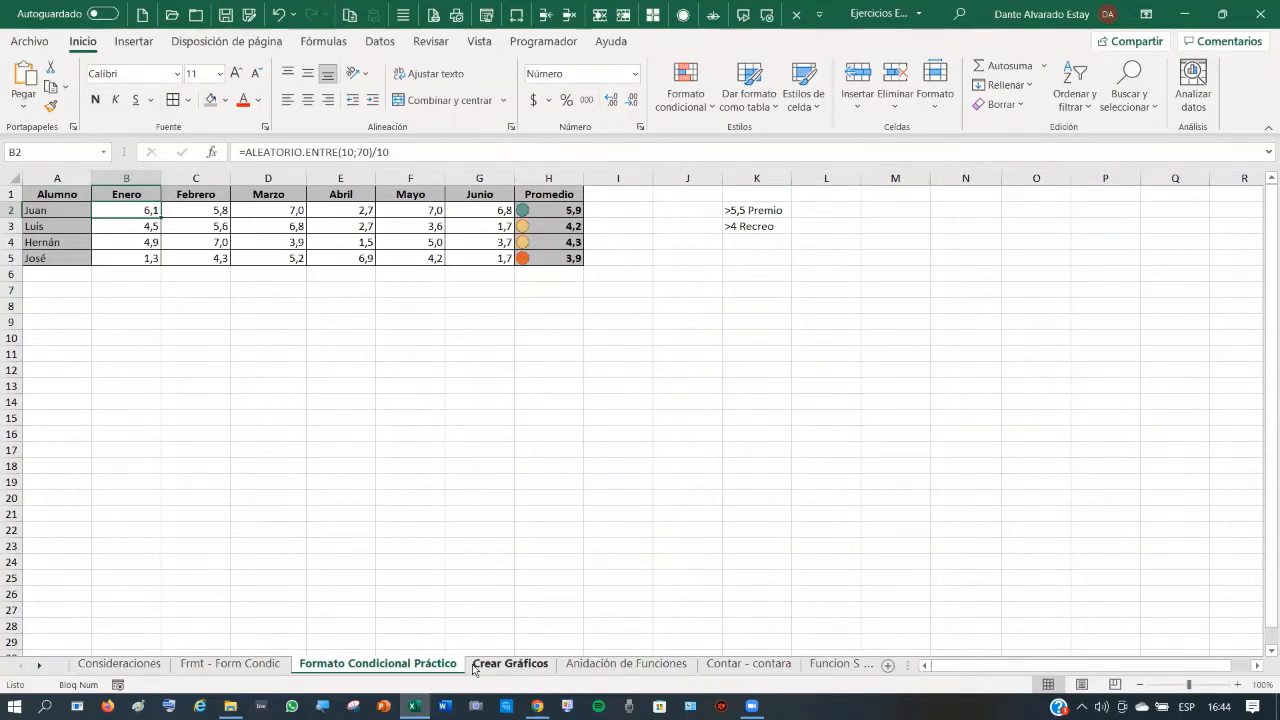
click(268, 665)
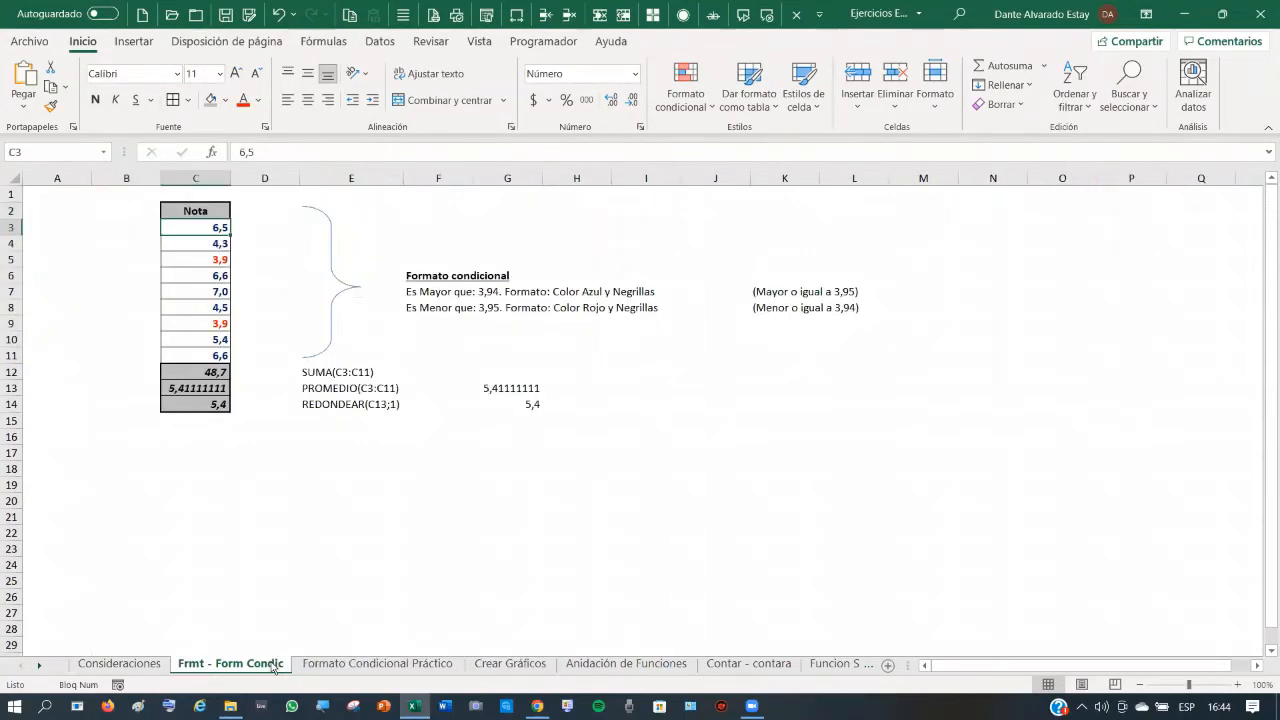
click(414, 665)
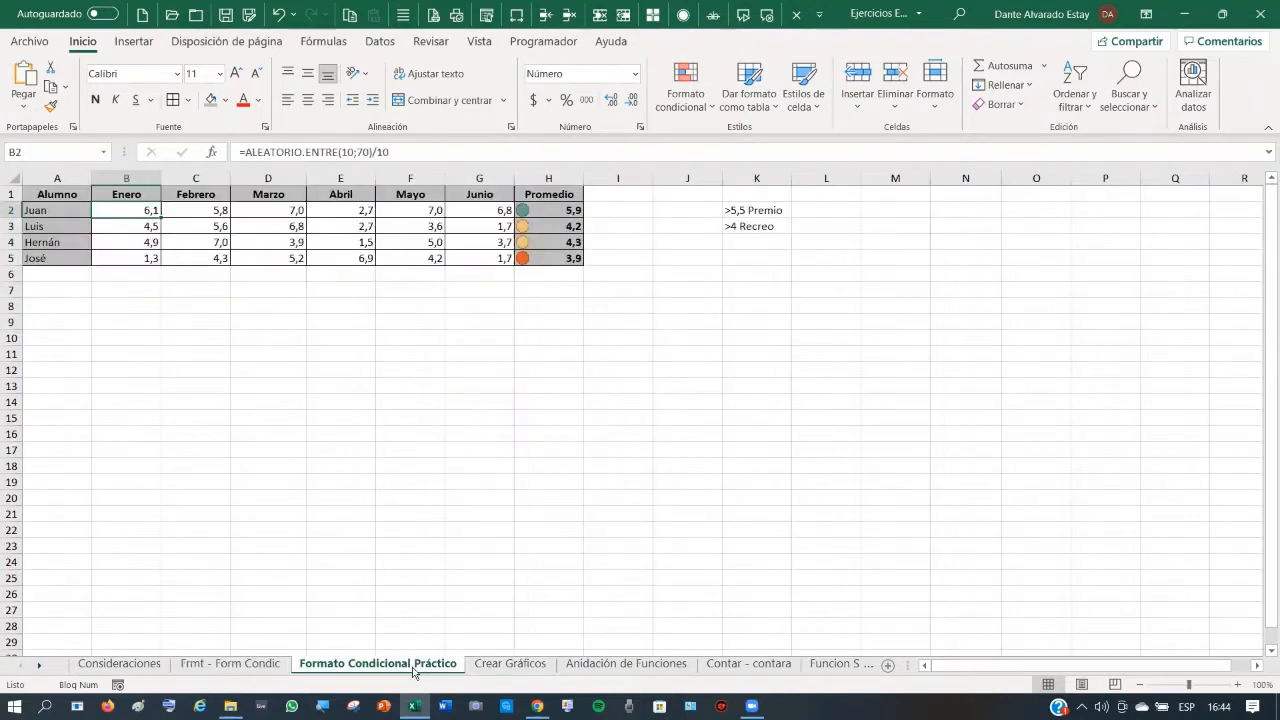
- On Crear Gráficos, review the headers and D2's =B2-C2 formula, then select A1:D27
click(510, 664)
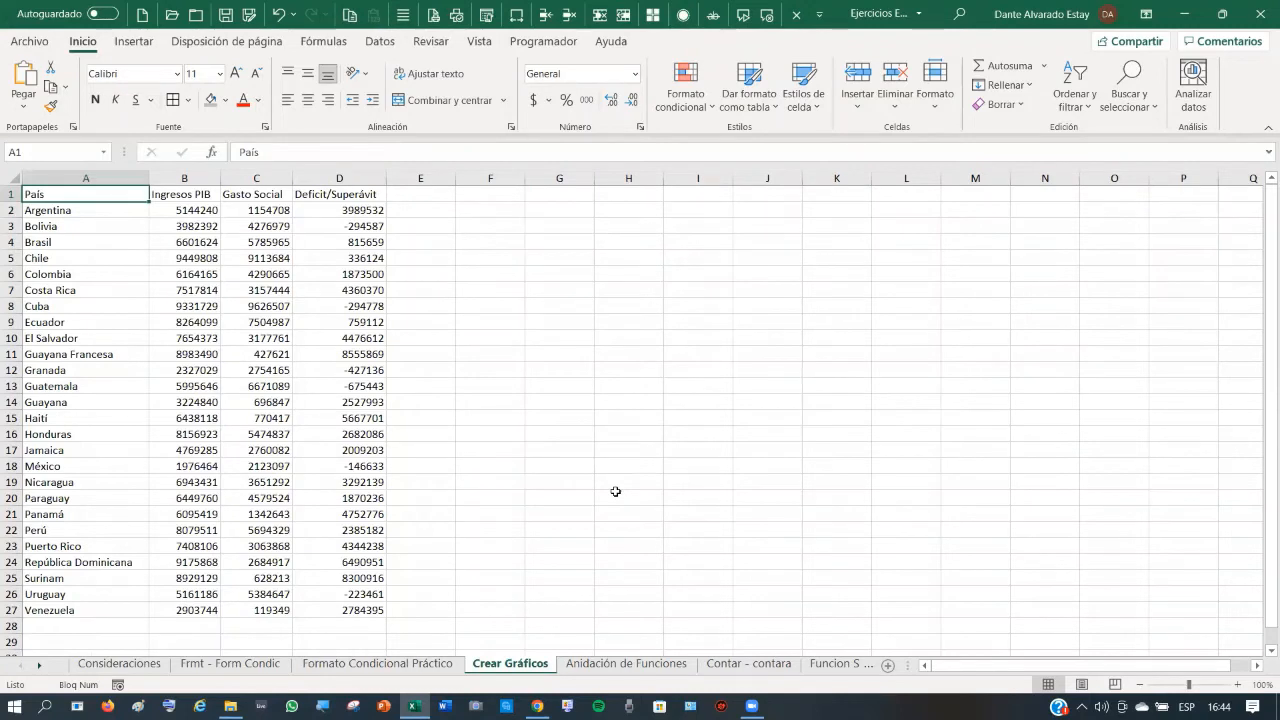
key(alt+F1)
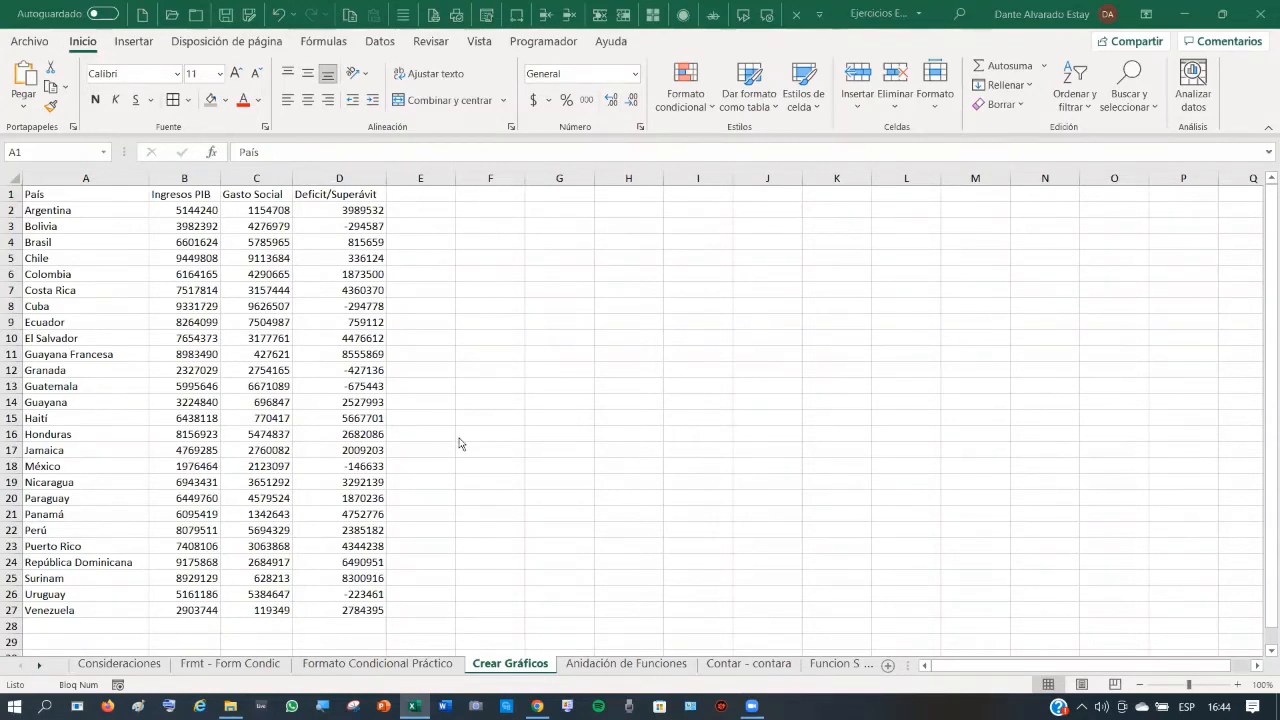
click(89, 258)
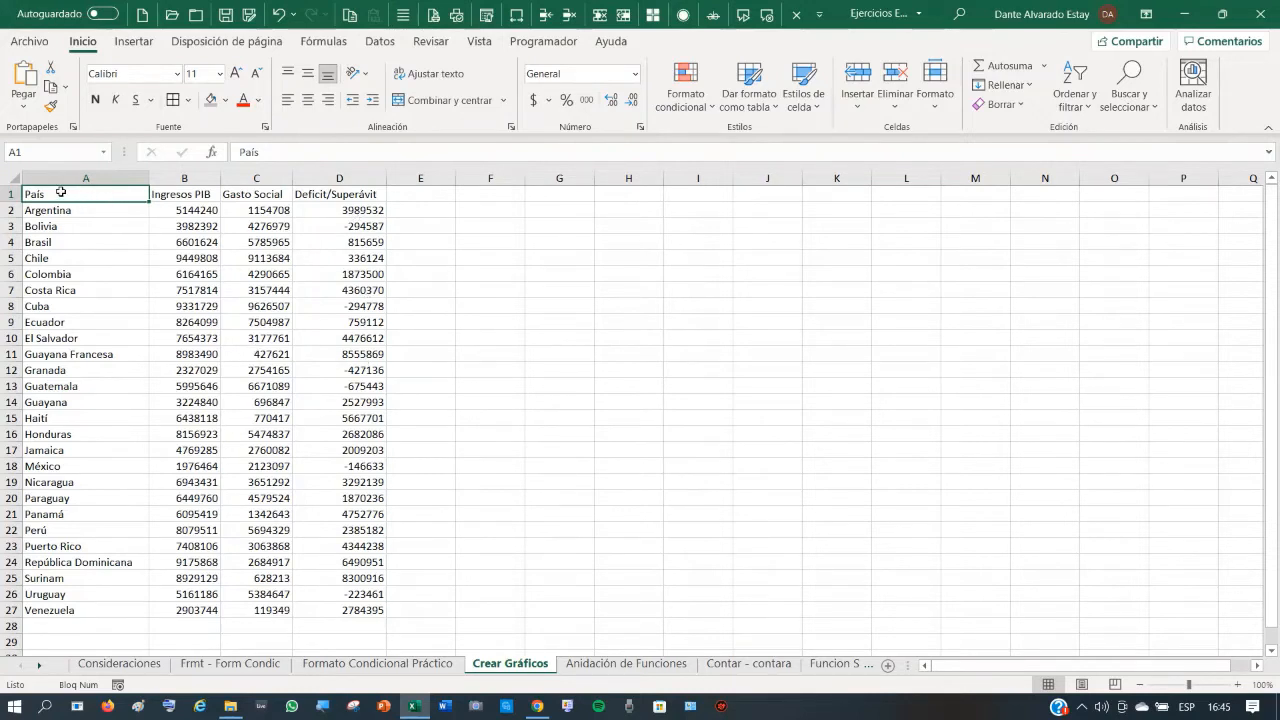
drag(60, 192, 186, 610)
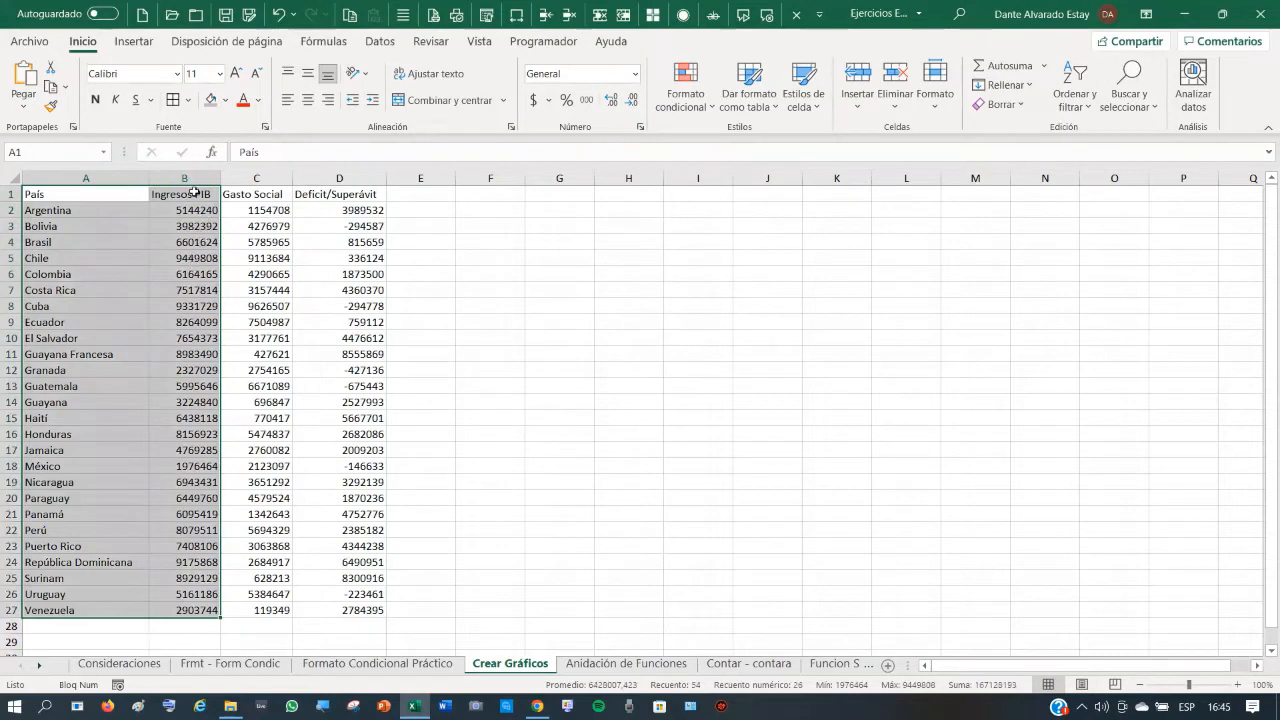
click(193, 192)
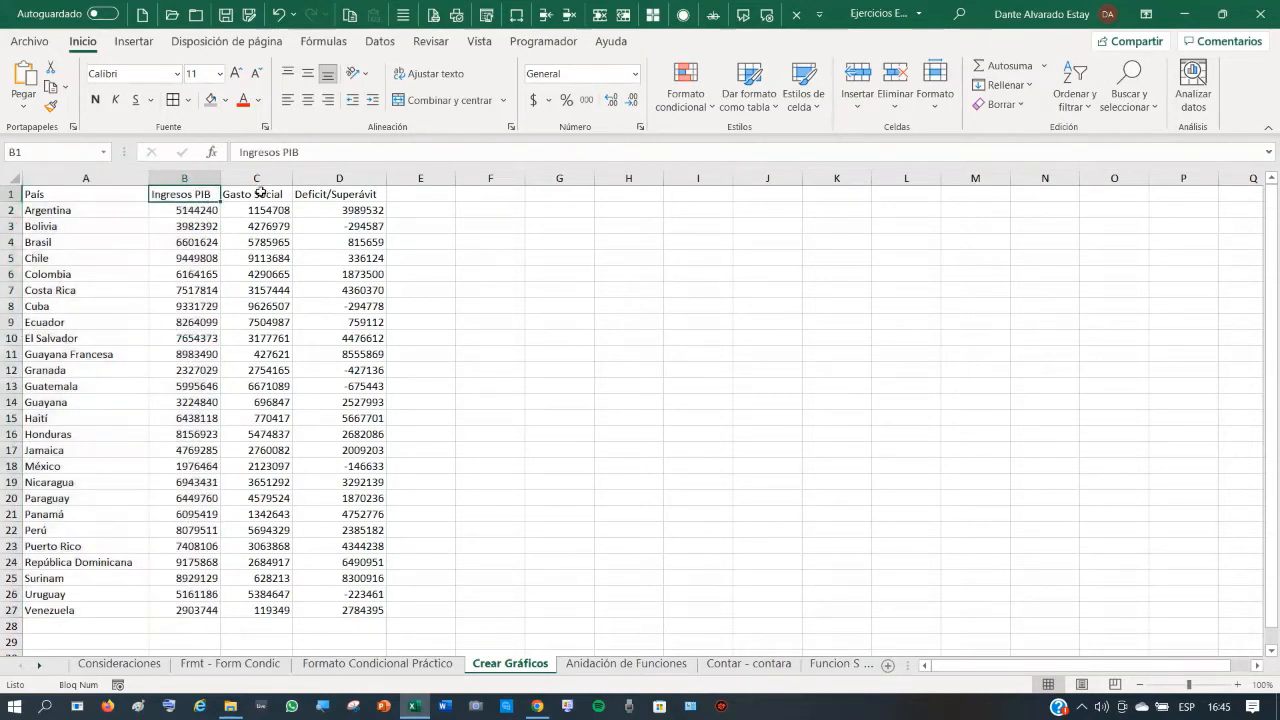
click(264, 192)
click(353, 191)
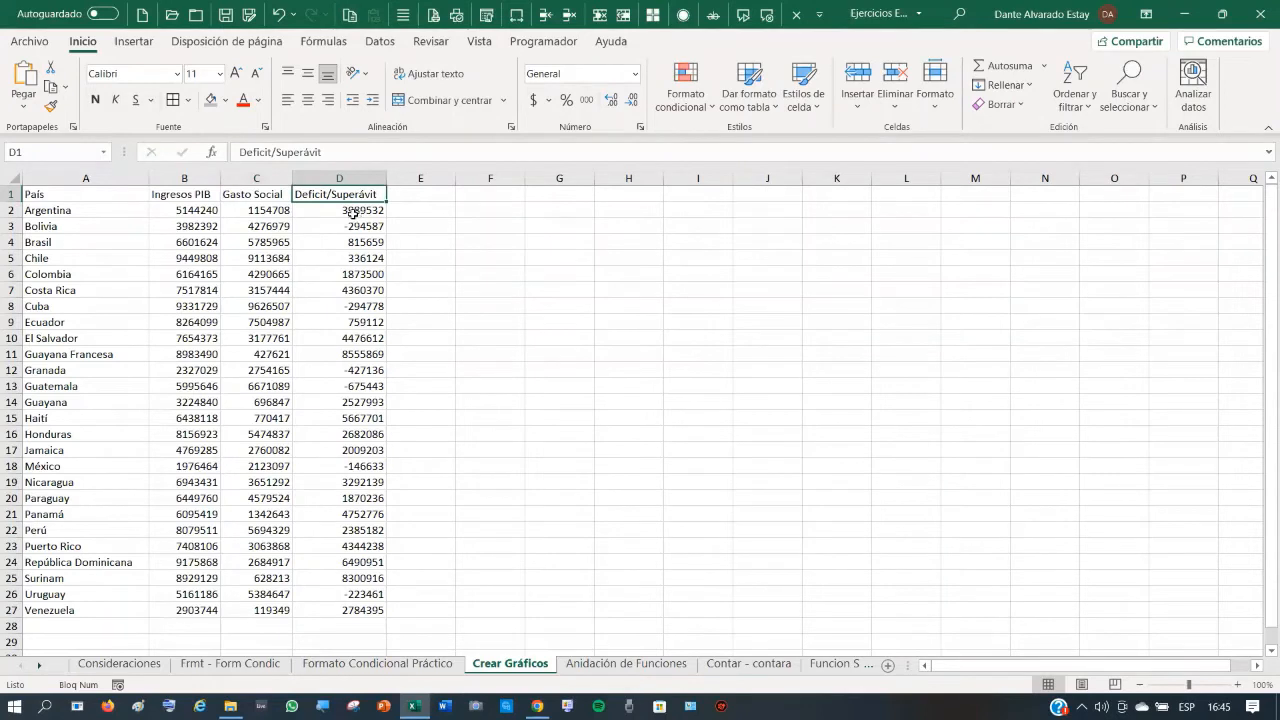
click(353, 213)
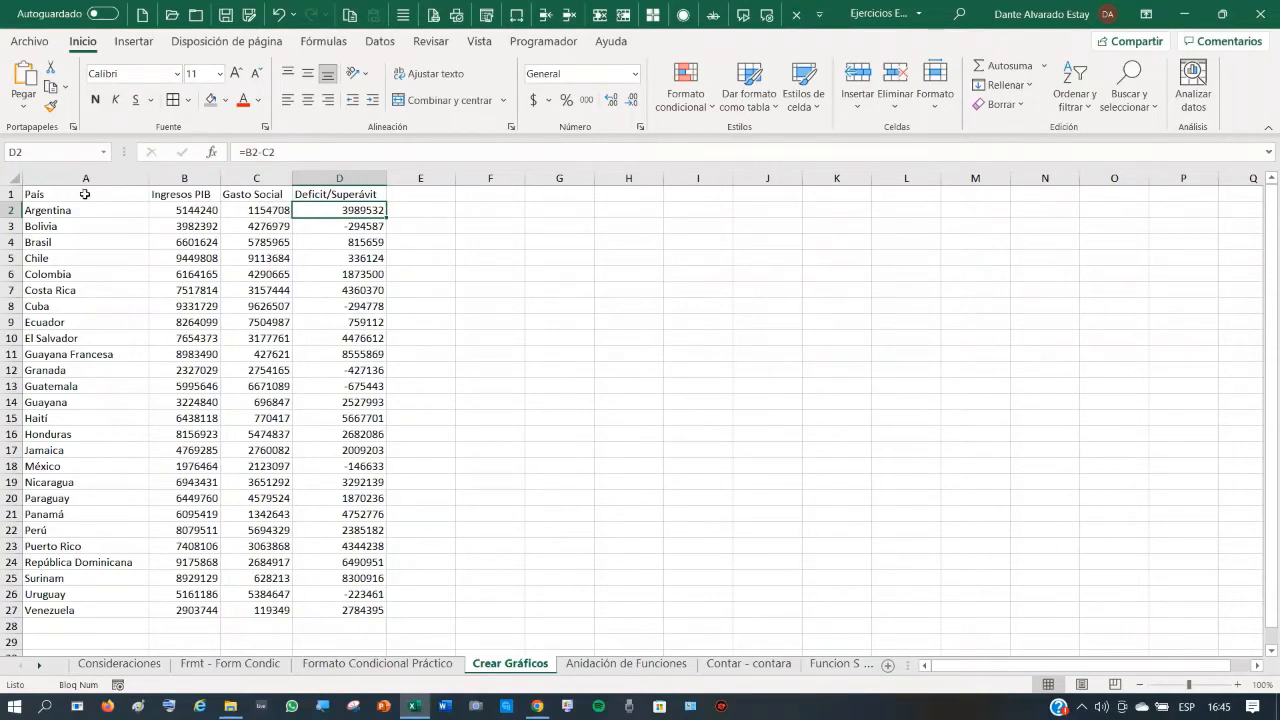
drag(85, 194, 398, 628)
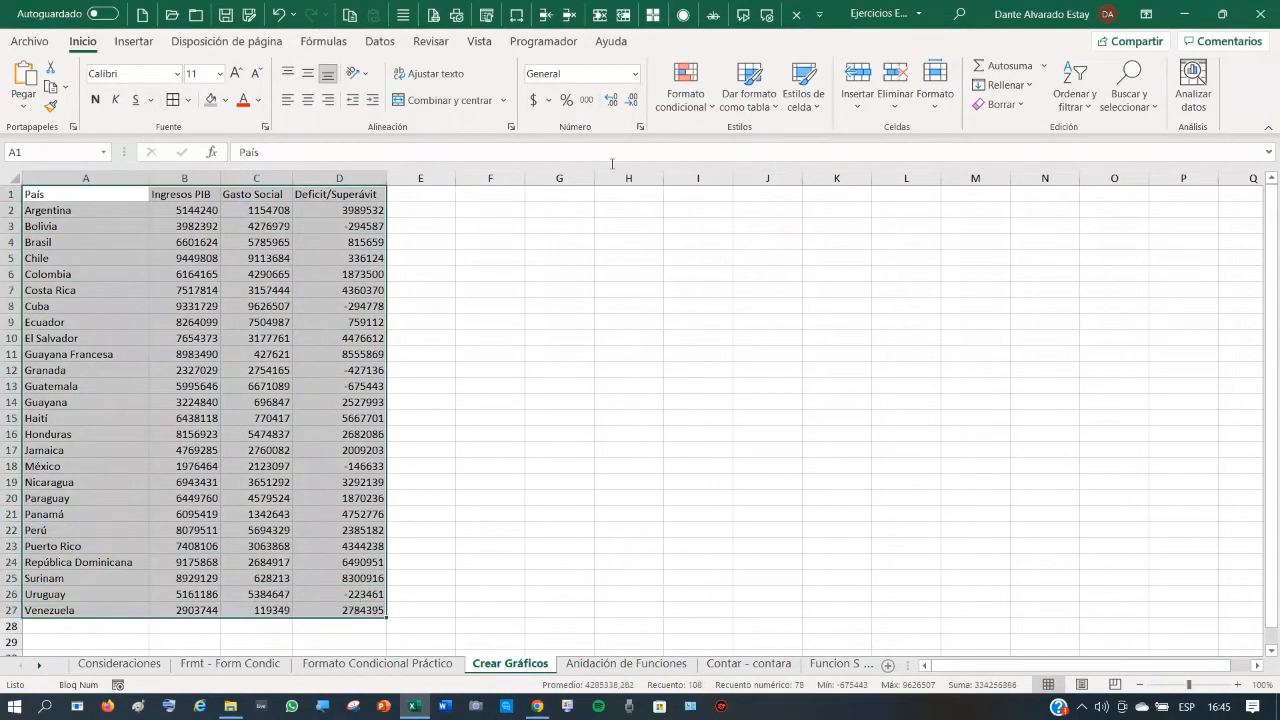
- Insert the Columnas agrupadas chart from the recommended charts for the country table
click(134, 44)
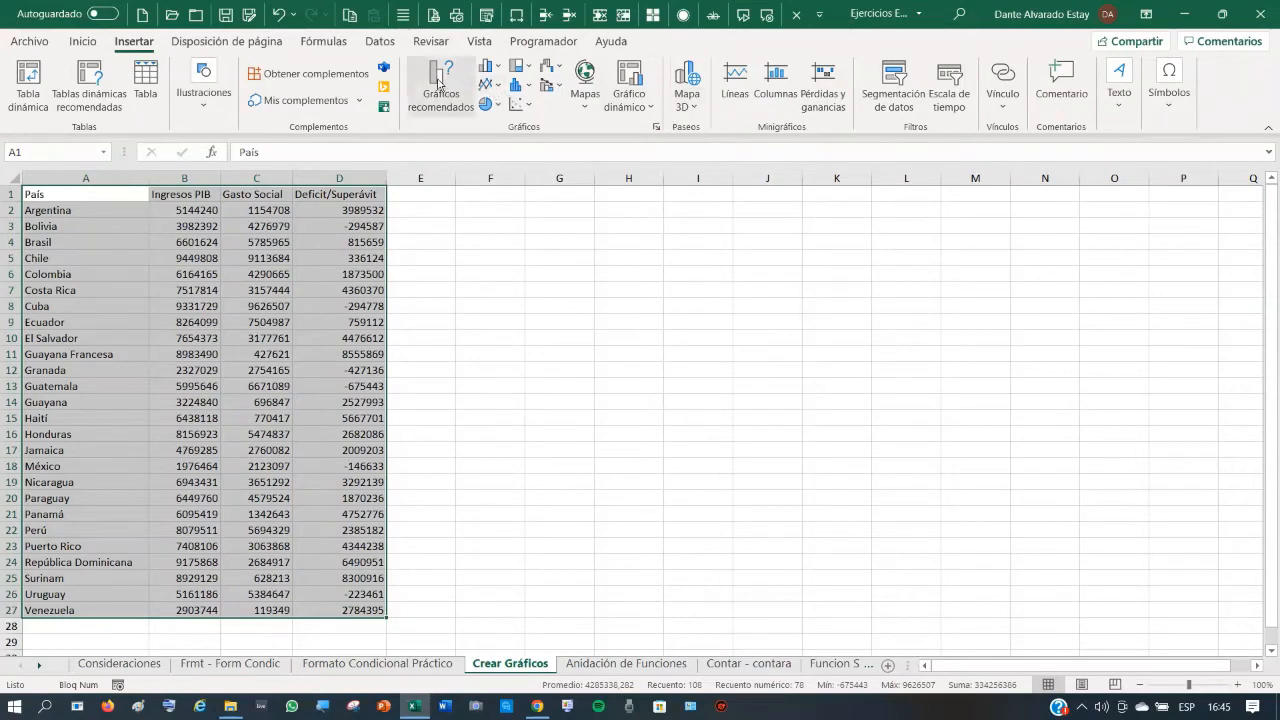
click(439, 84)
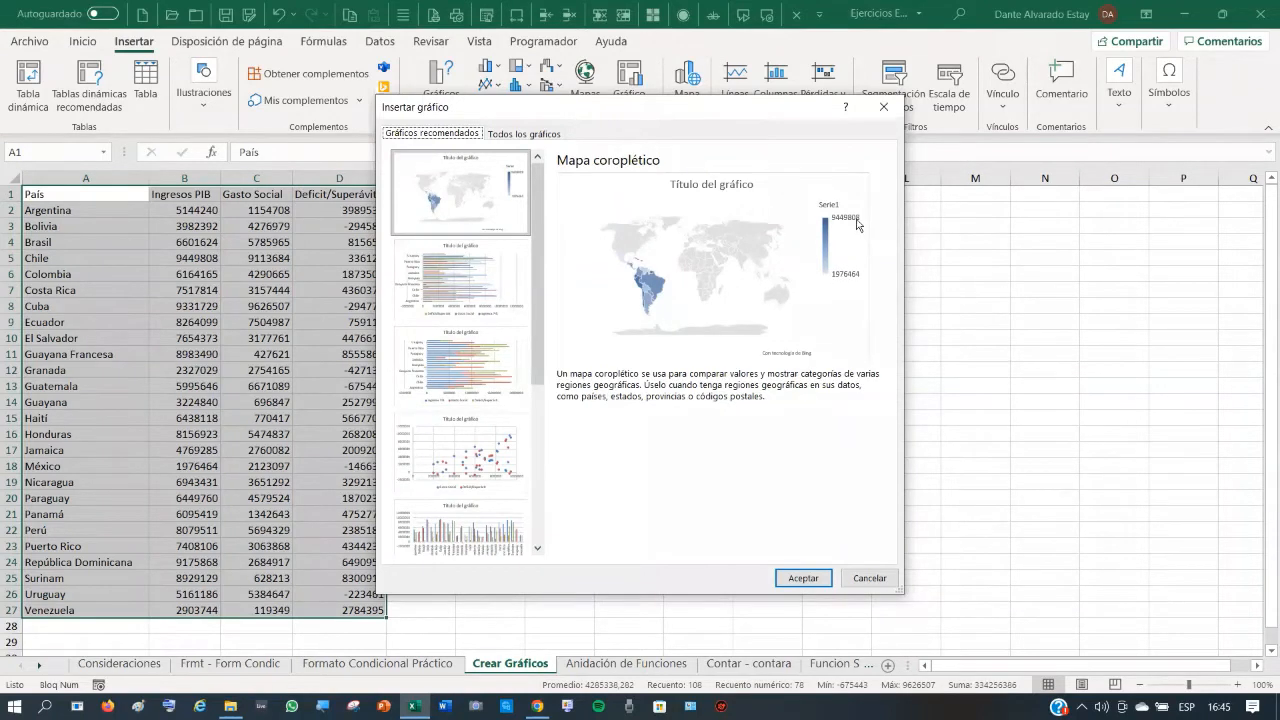
drag(676, 110, 800, 94)
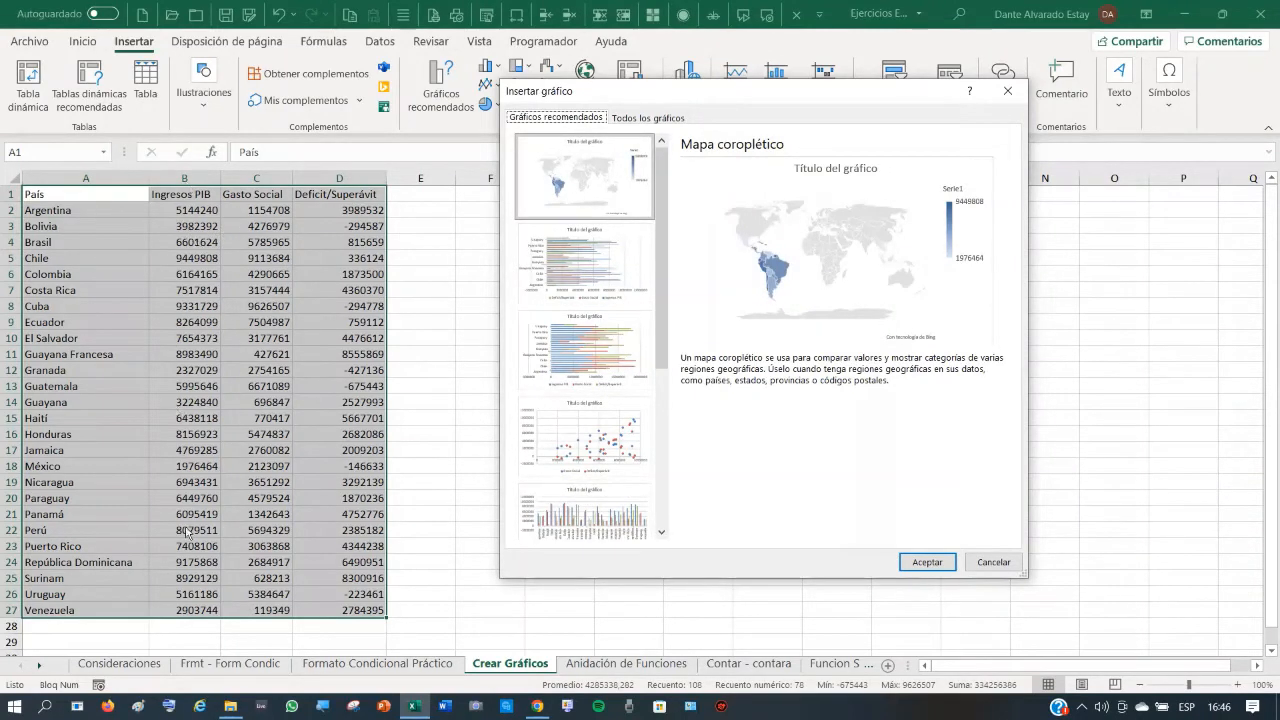
click(596, 268)
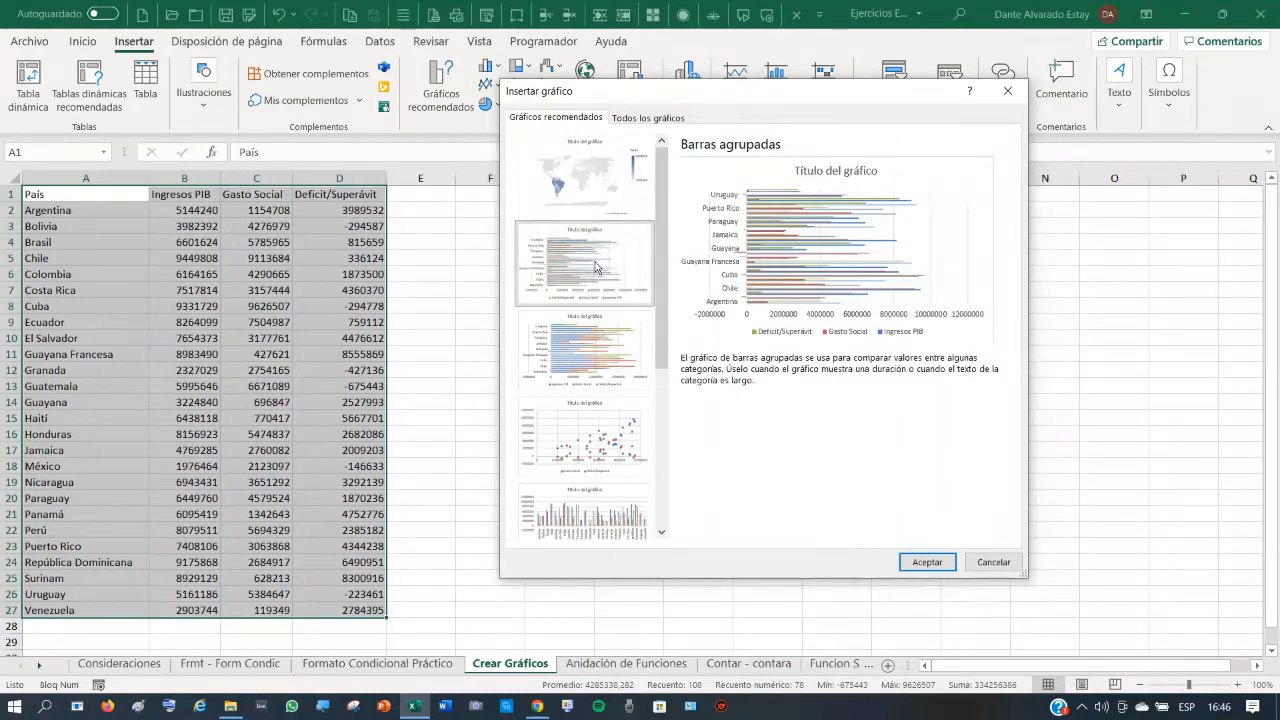
click(593, 517)
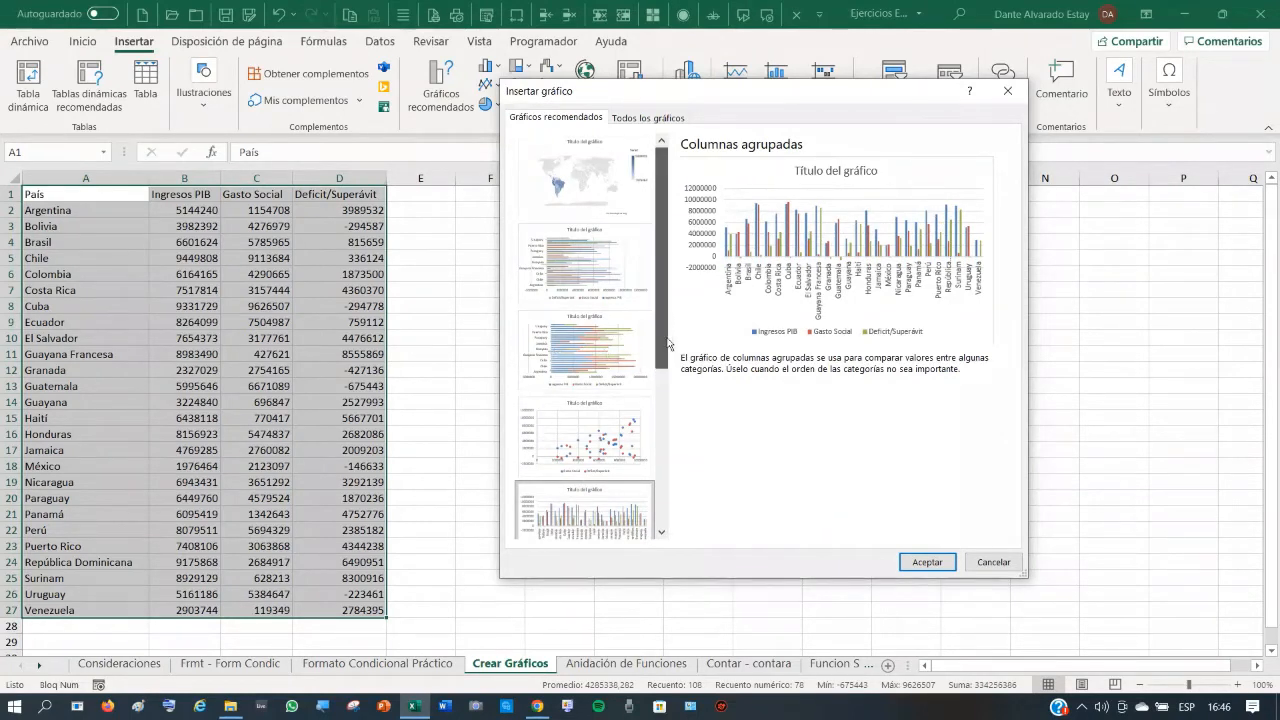
drag(663, 315, 672, 250)
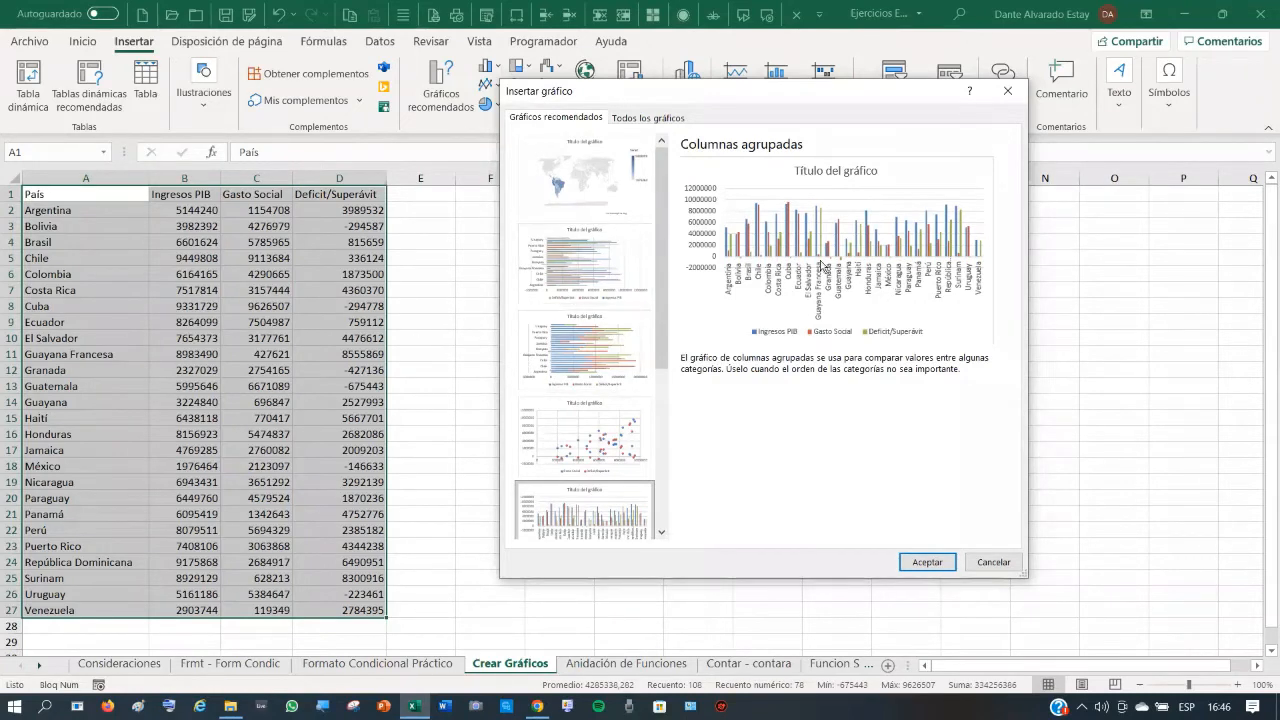
click(940, 565)
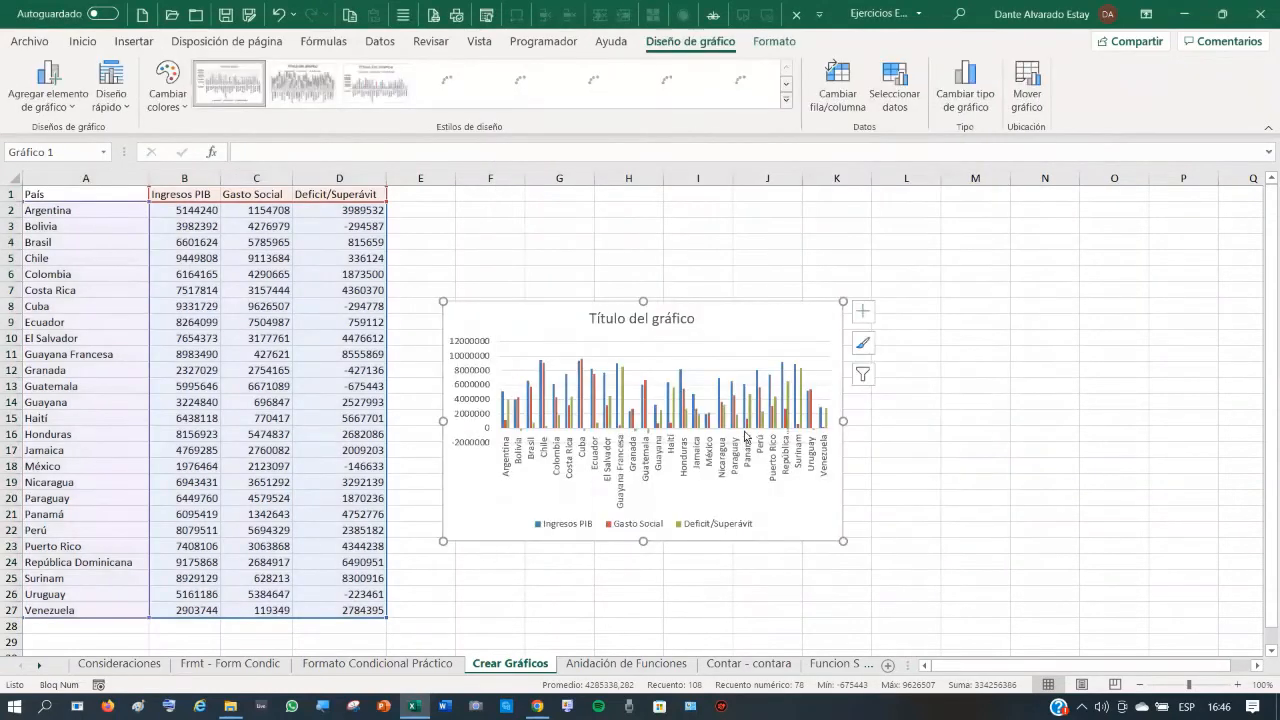
- Stretch the column chart out to column N and start typing a new title over 'Título del gráfico'
drag(842, 541, 1054, 591)
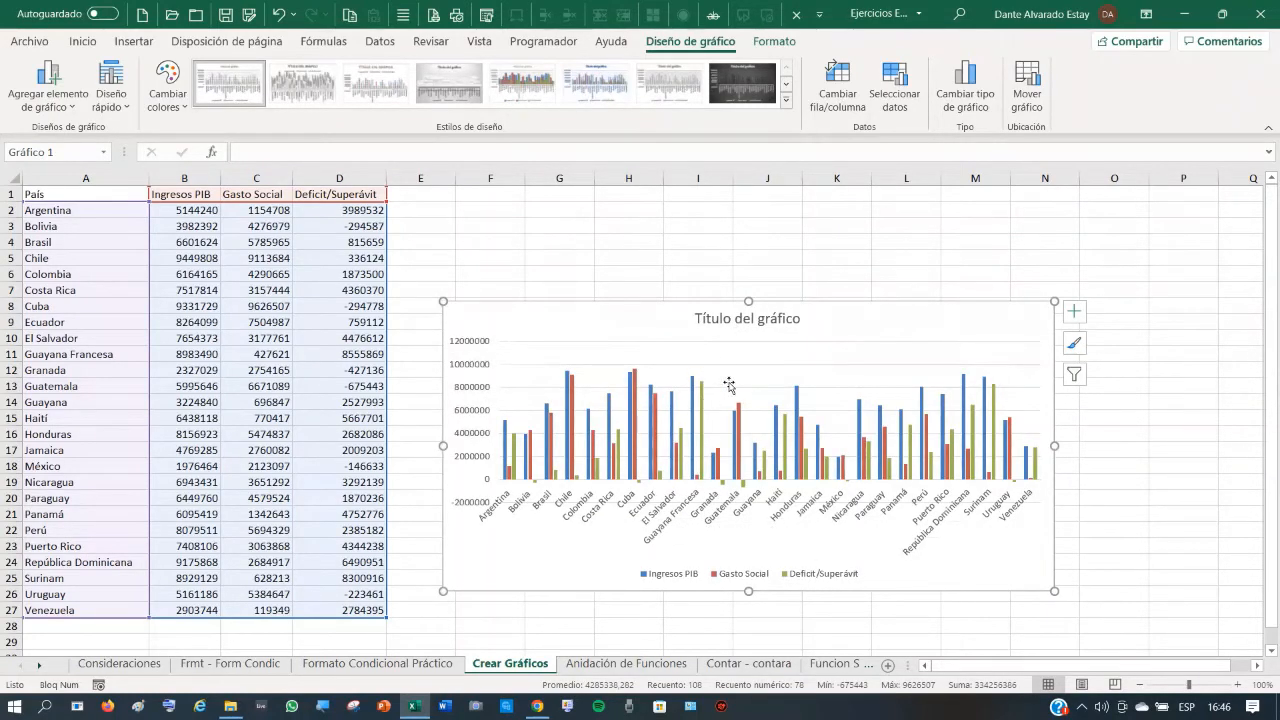
click(744, 320)
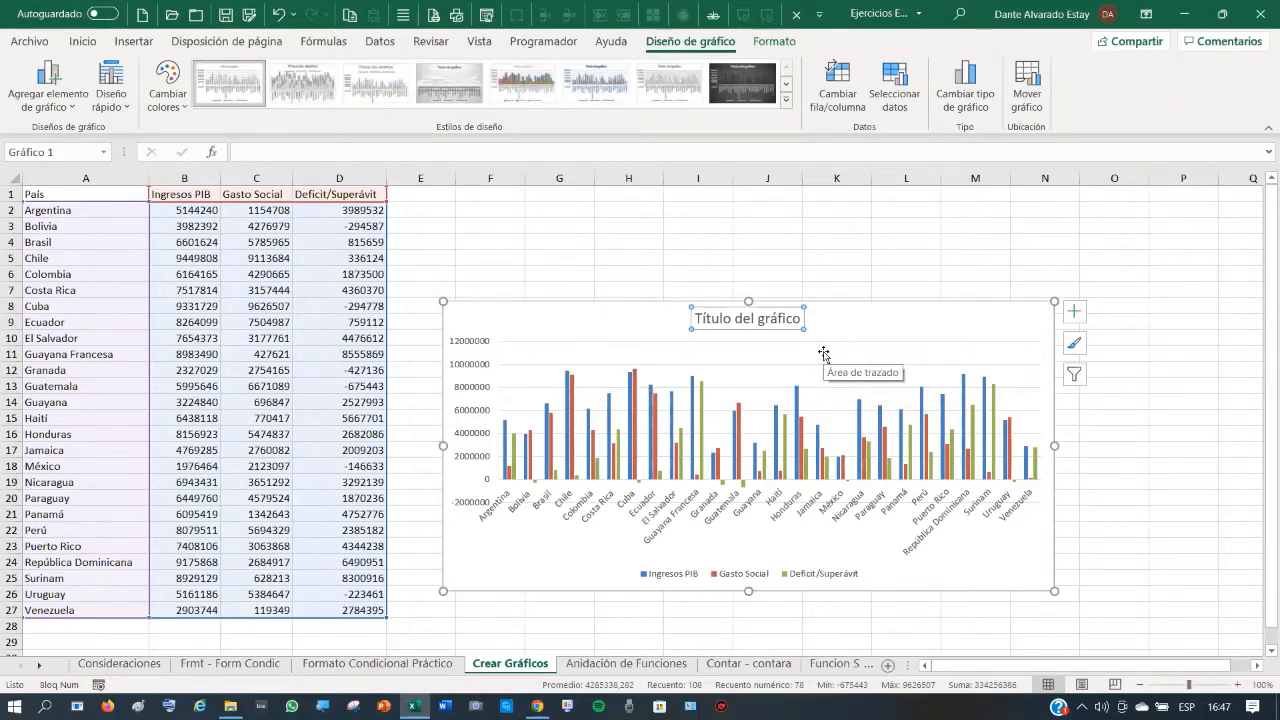
text(D)
text(Supe)
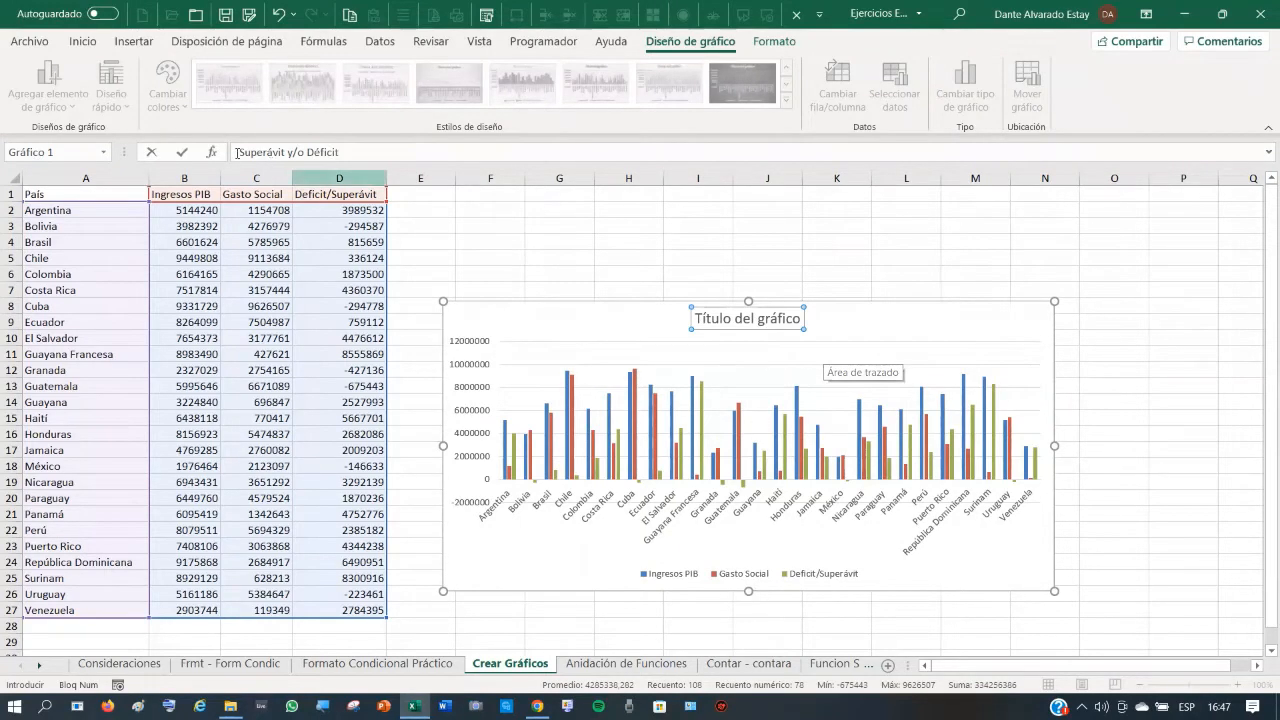
- Confirm the 'Superávit y/o Déficit' title and select it for formatting
key(Escape)
key(Escape)
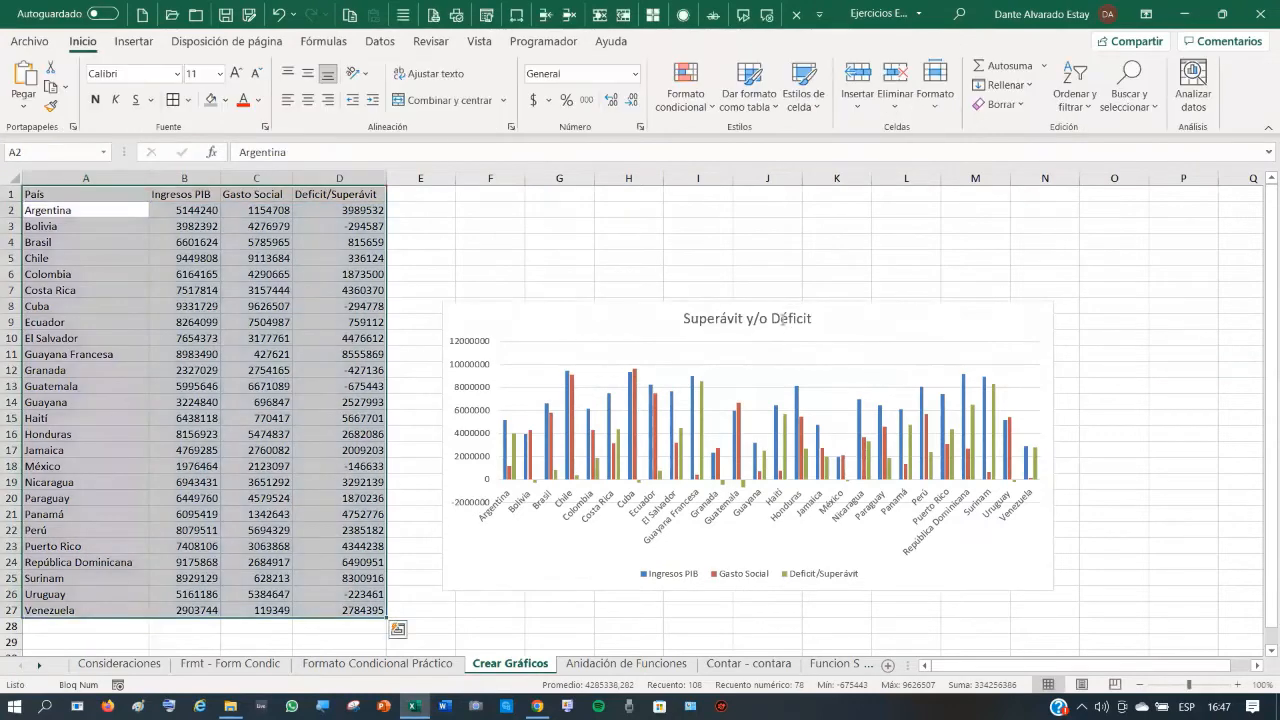
click(772, 318)
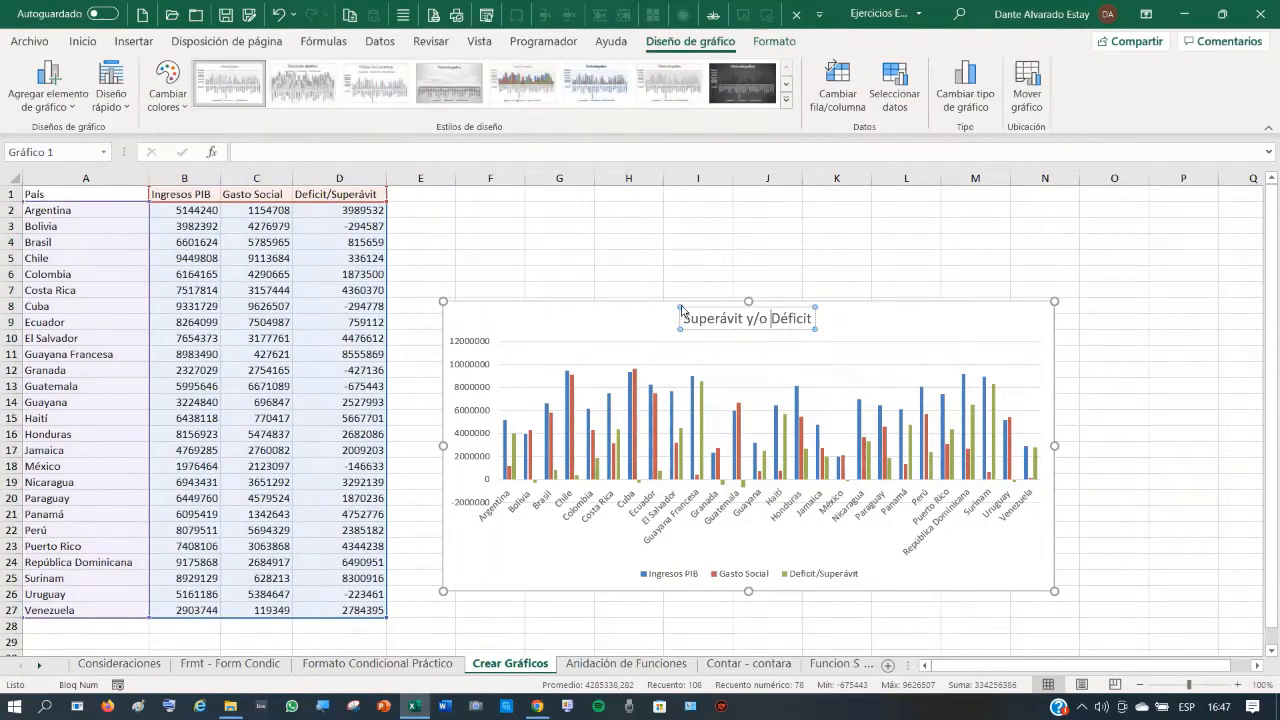
click(681, 311)
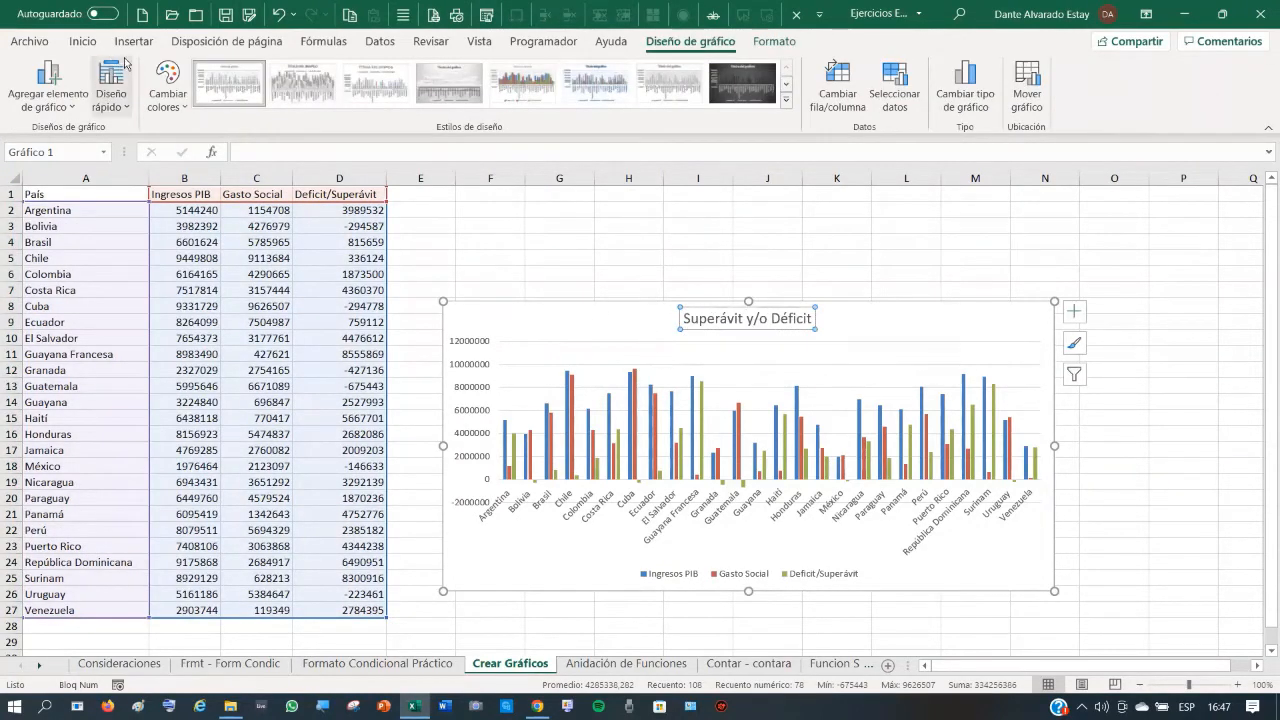
- Format the chart title bold, italic, size 18 and blue
click(83, 42)
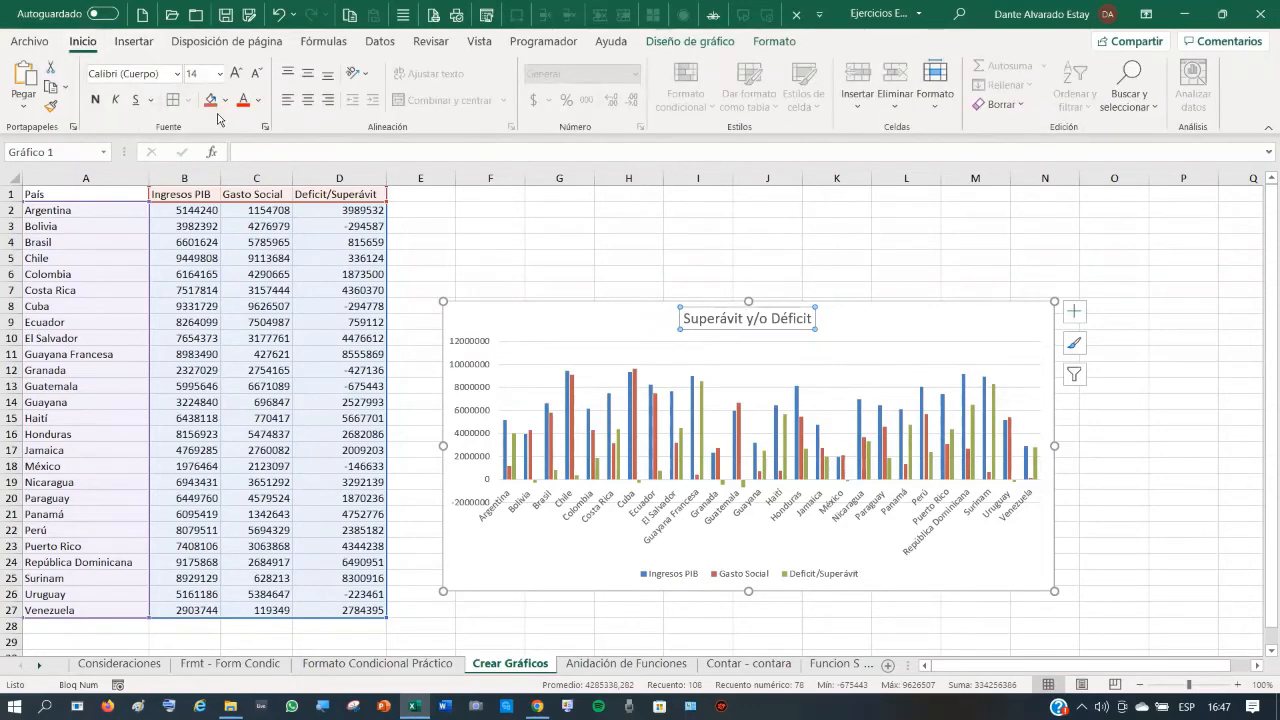
click(96, 101)
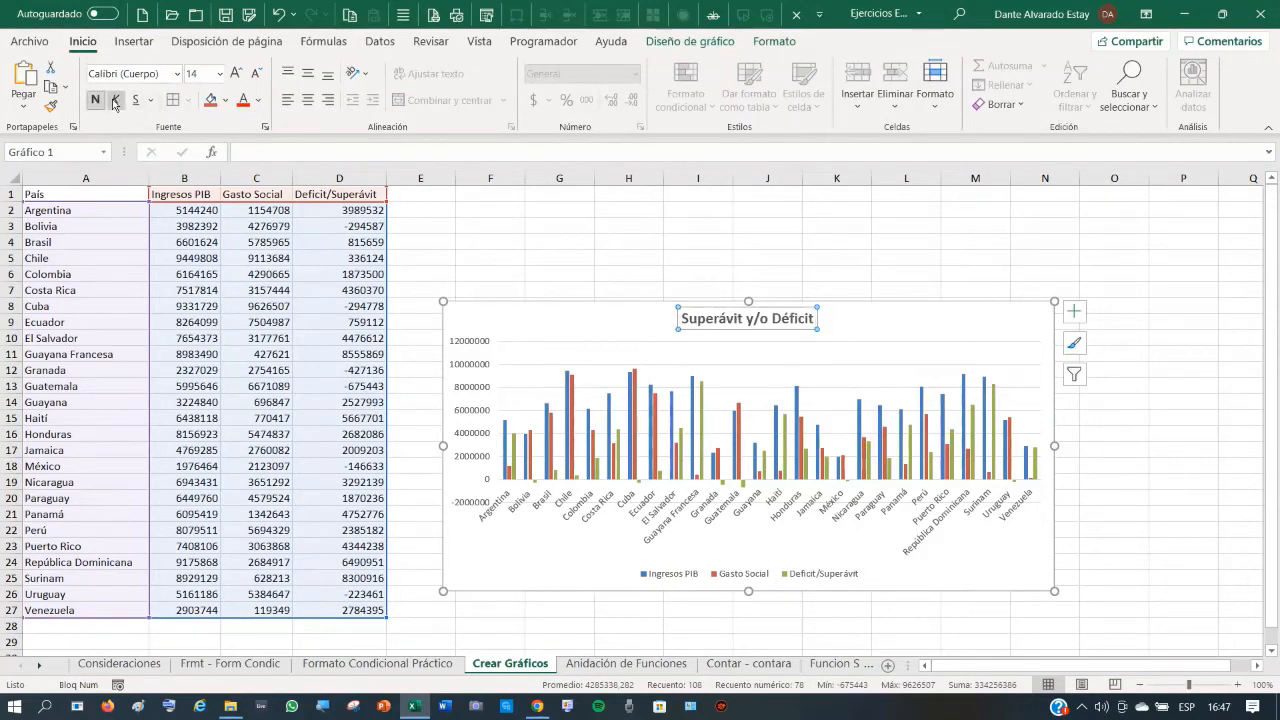
click(115, 101)
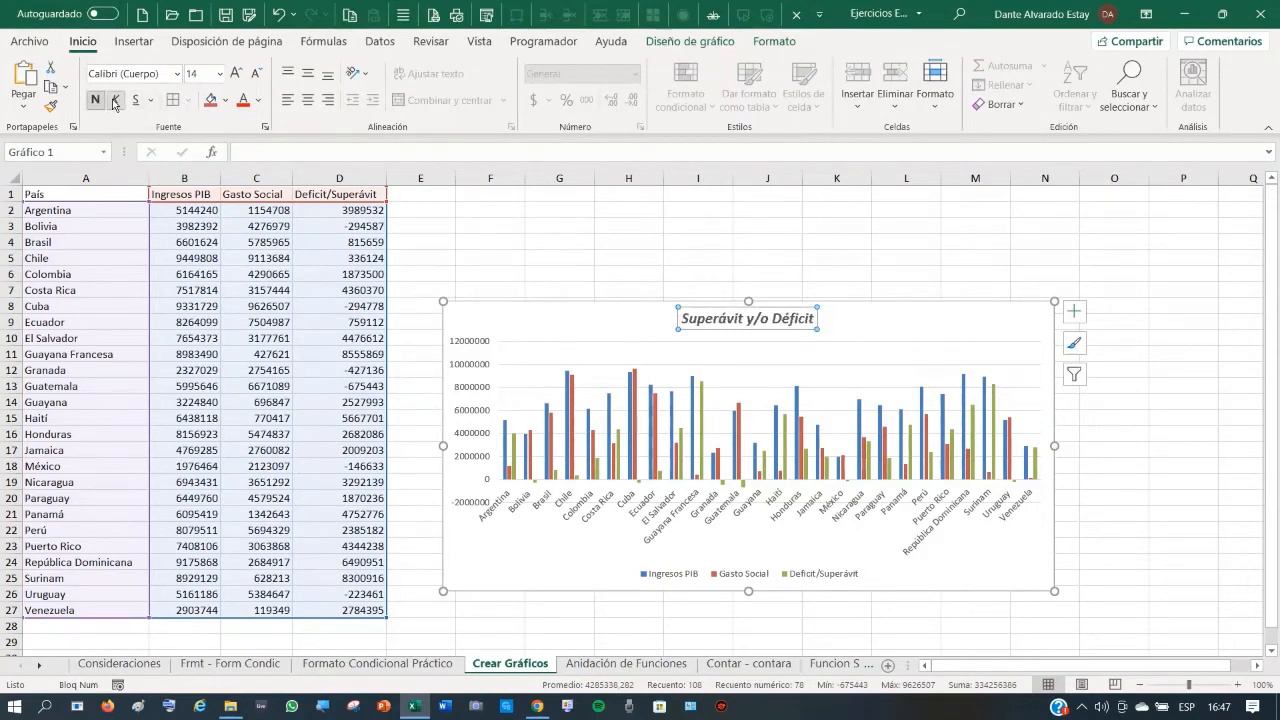
click(236, 76)
click(236, 76)
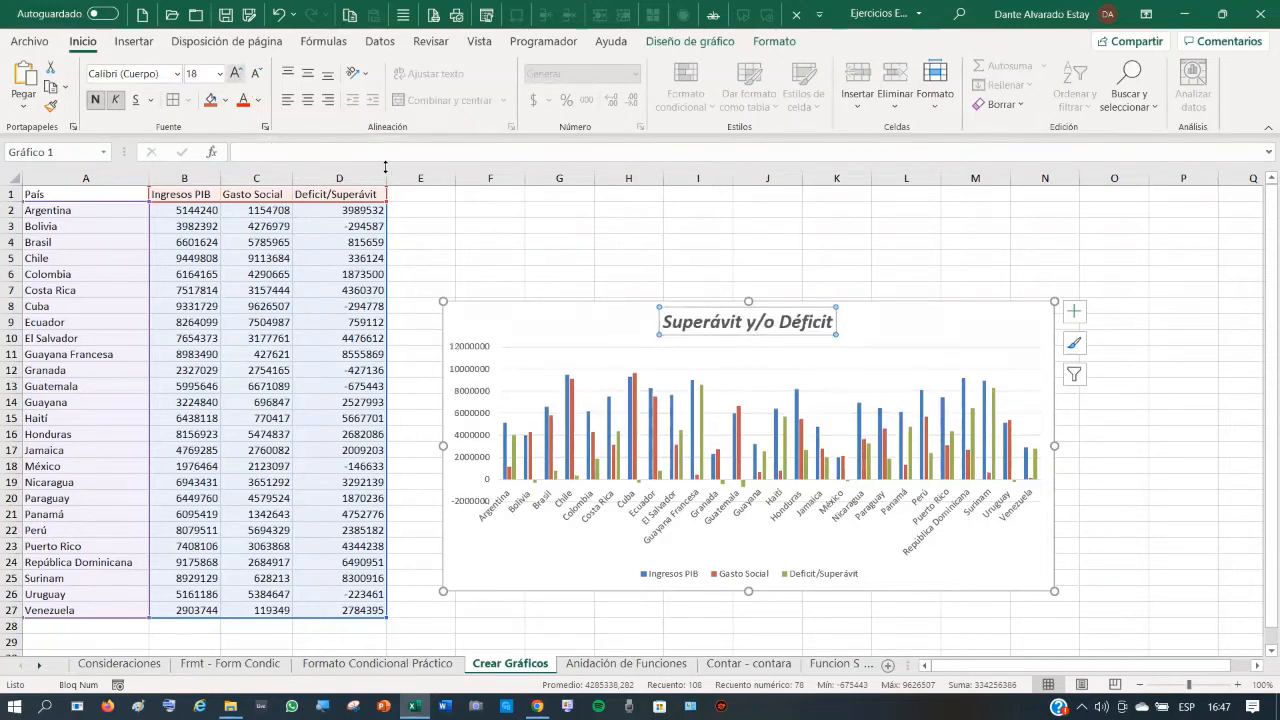
click(258, 101)
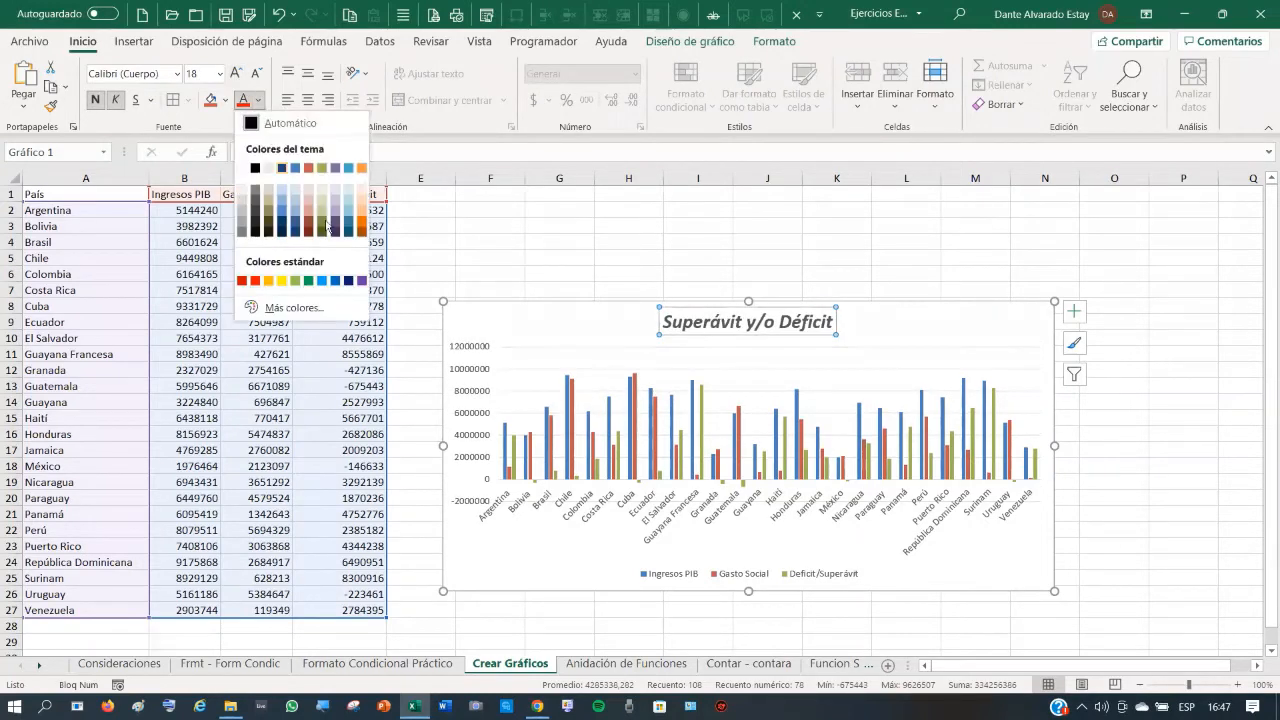
click(335, 283)
click(746, 265)
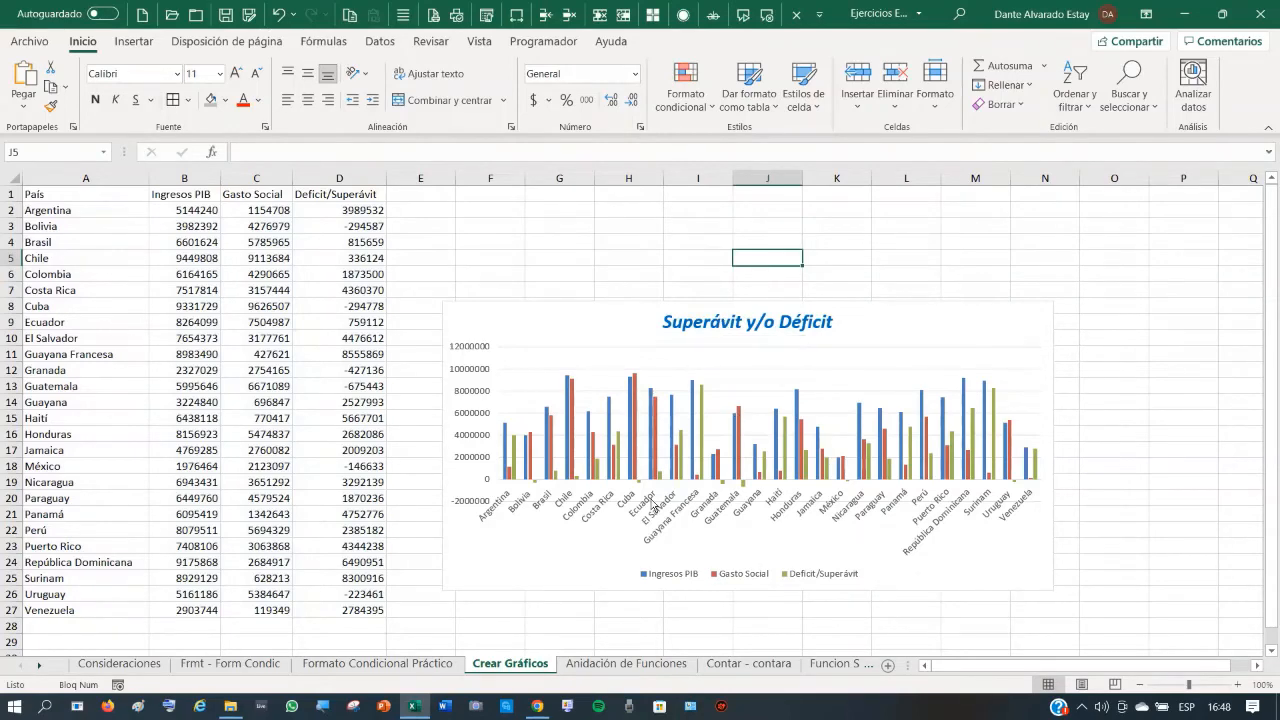
- Set the country labels on the horizontal axis to size 7 and drag the chart up beside the table
click(655, 505)
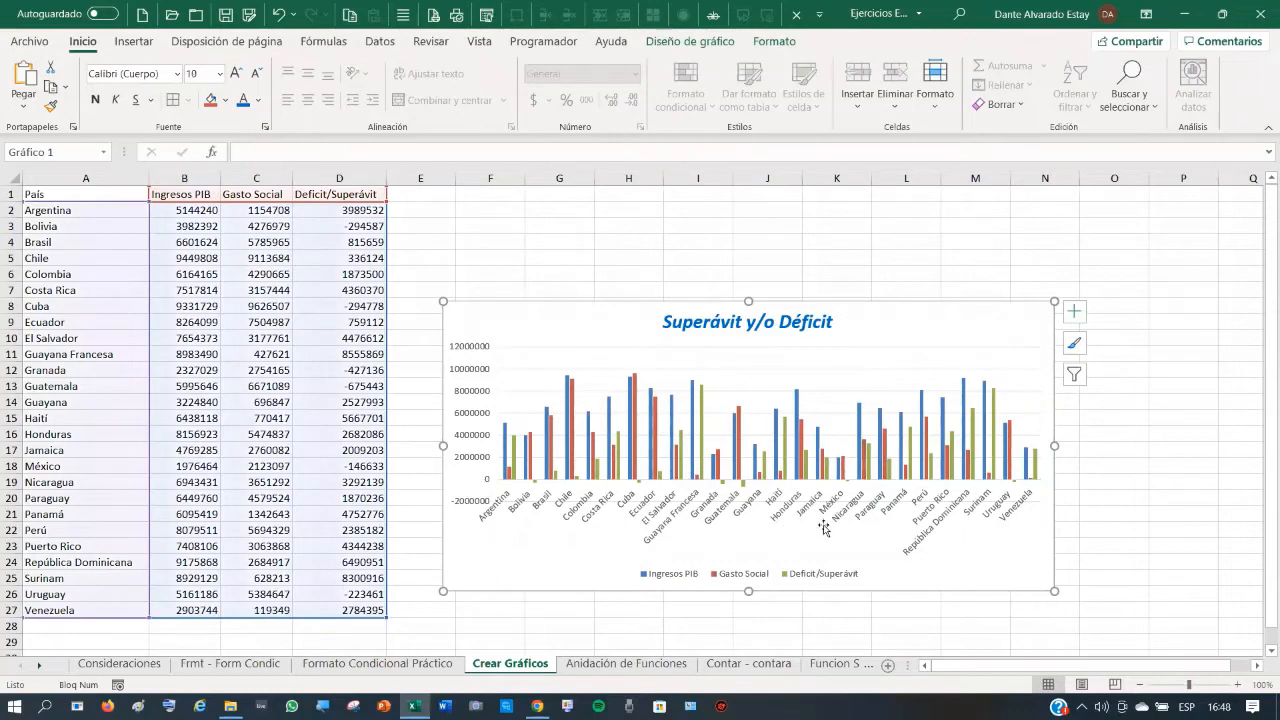
click(1015, 508)
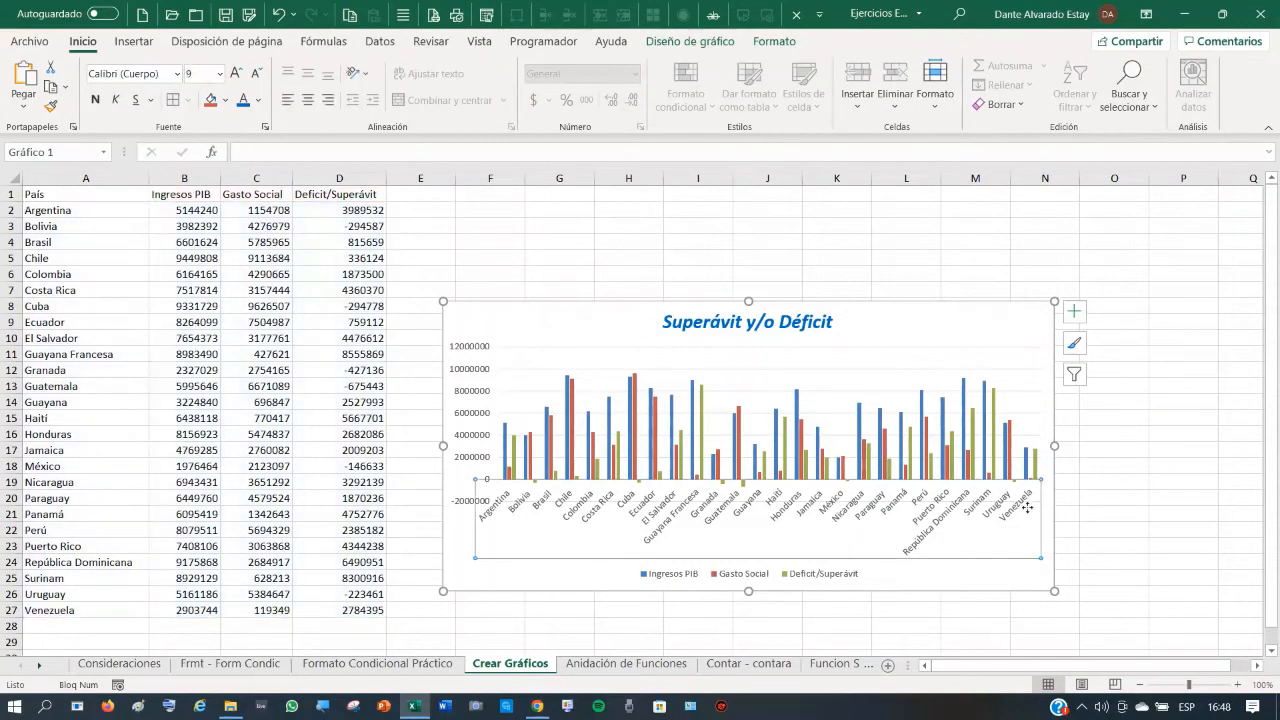
click(258, 77)
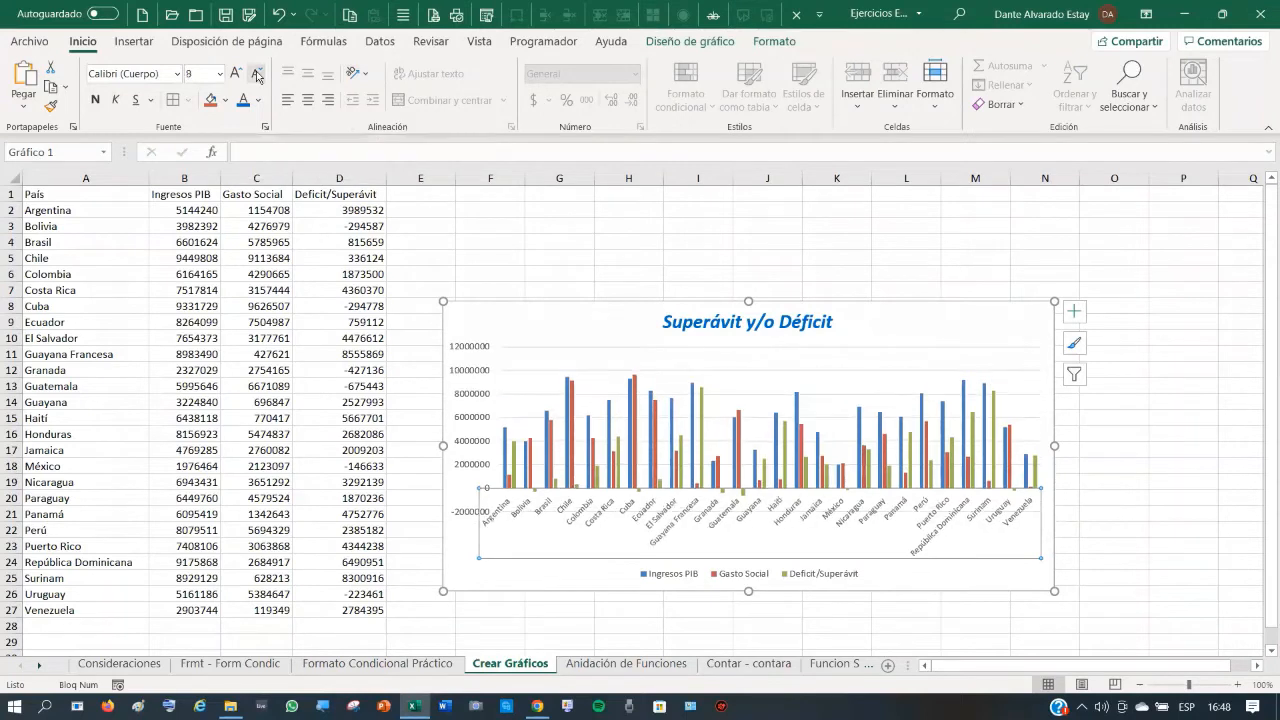
click(258, 77)
click(258, 77)
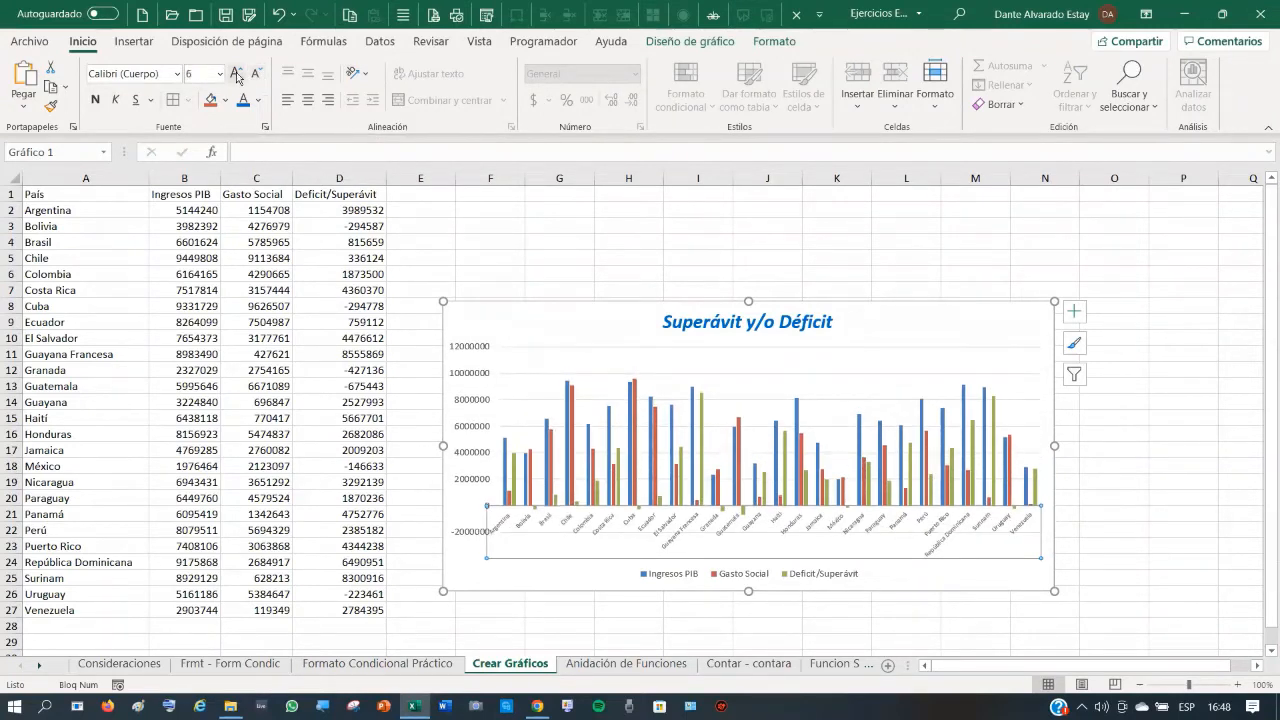
click(236, 74)
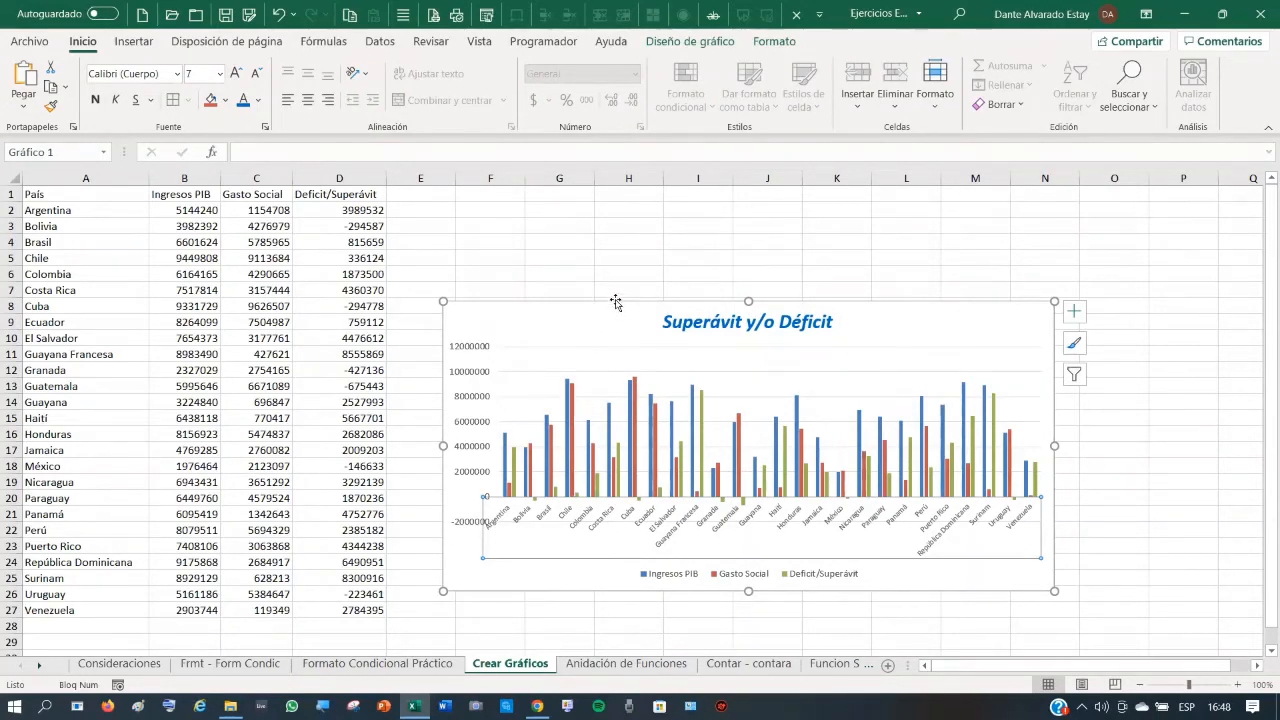
drag(617, 301, 660, 237)
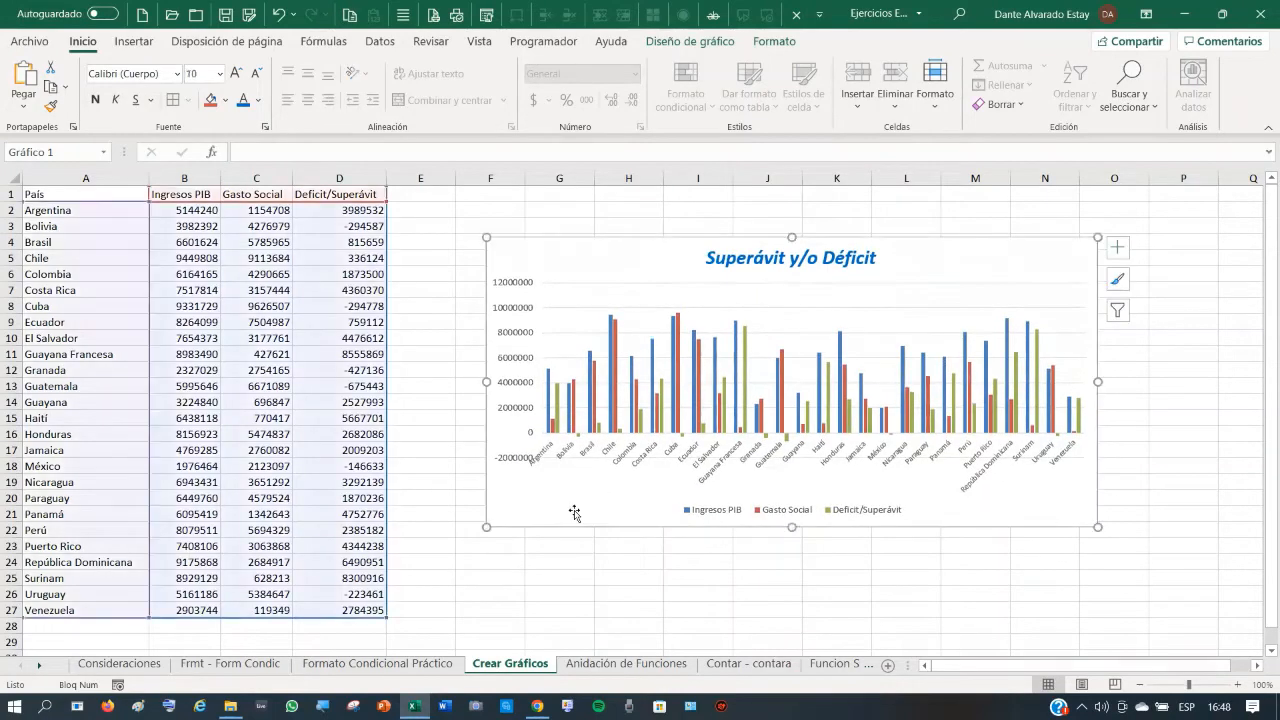
click(302, 384)
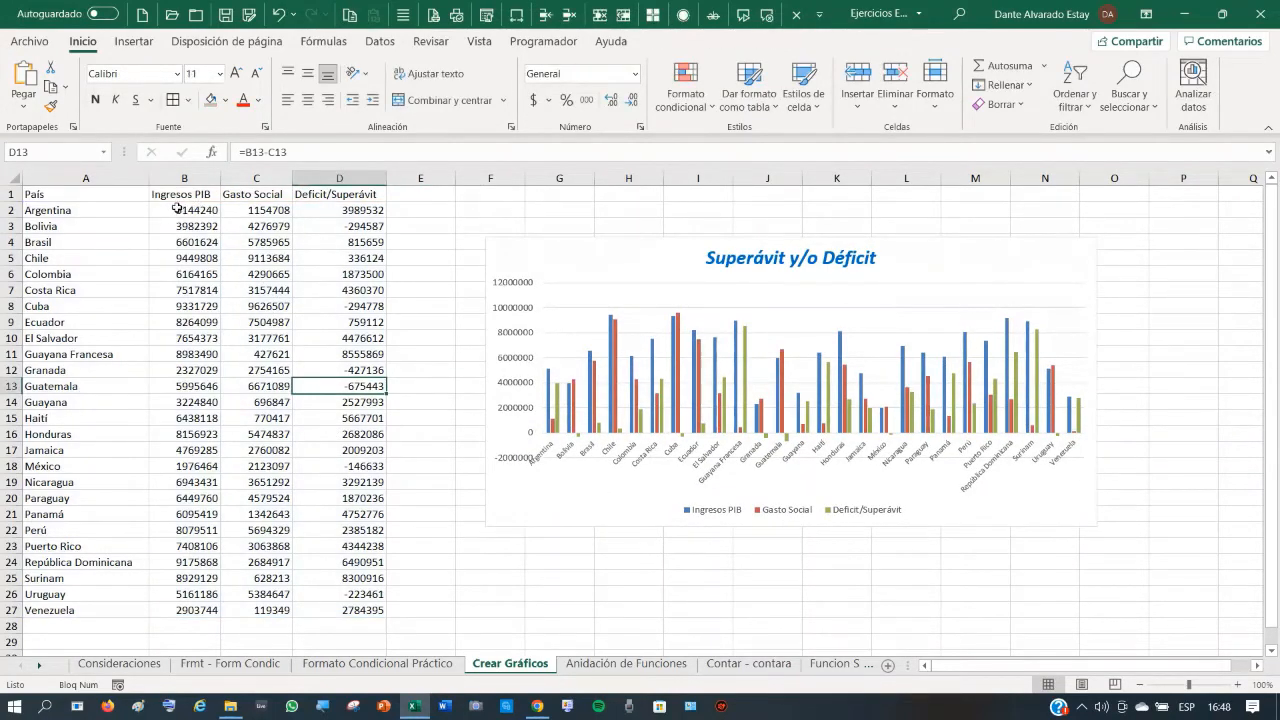
- Format the figures in B2:D27 as Número with thousands separators
drag(173, 208, 360, 609)
right_click(329, 442)
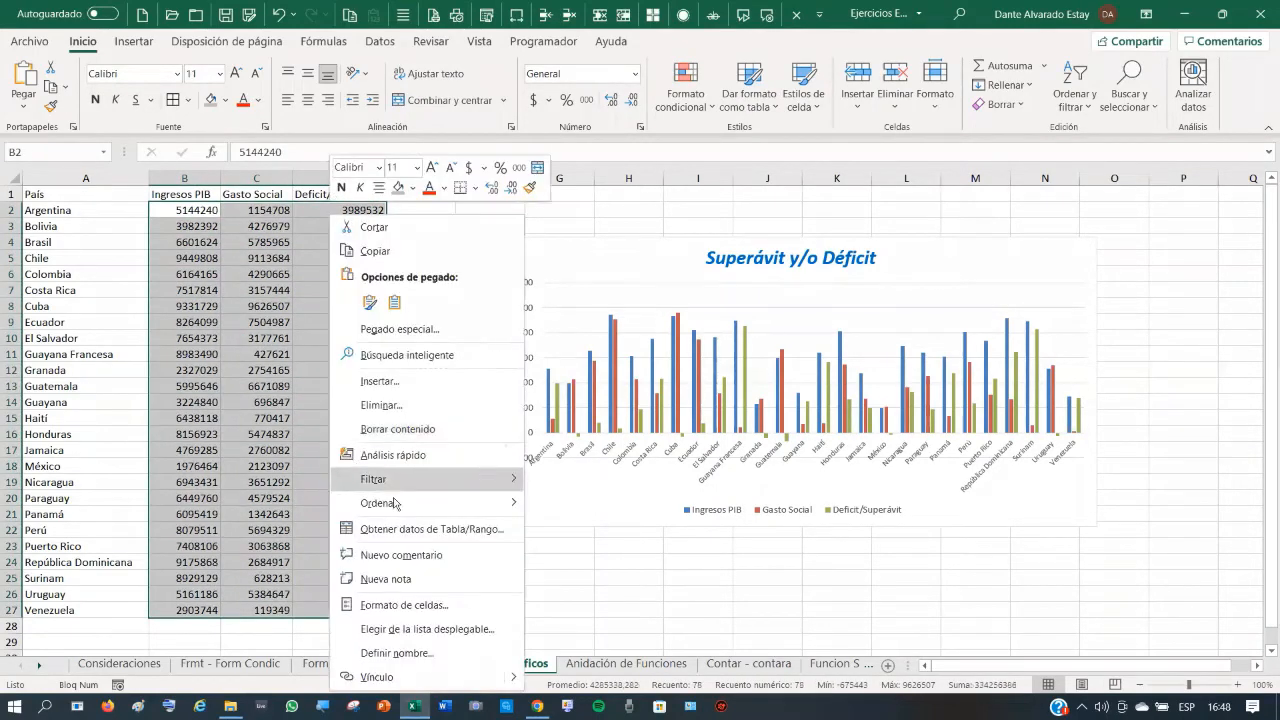
click(403, 612)
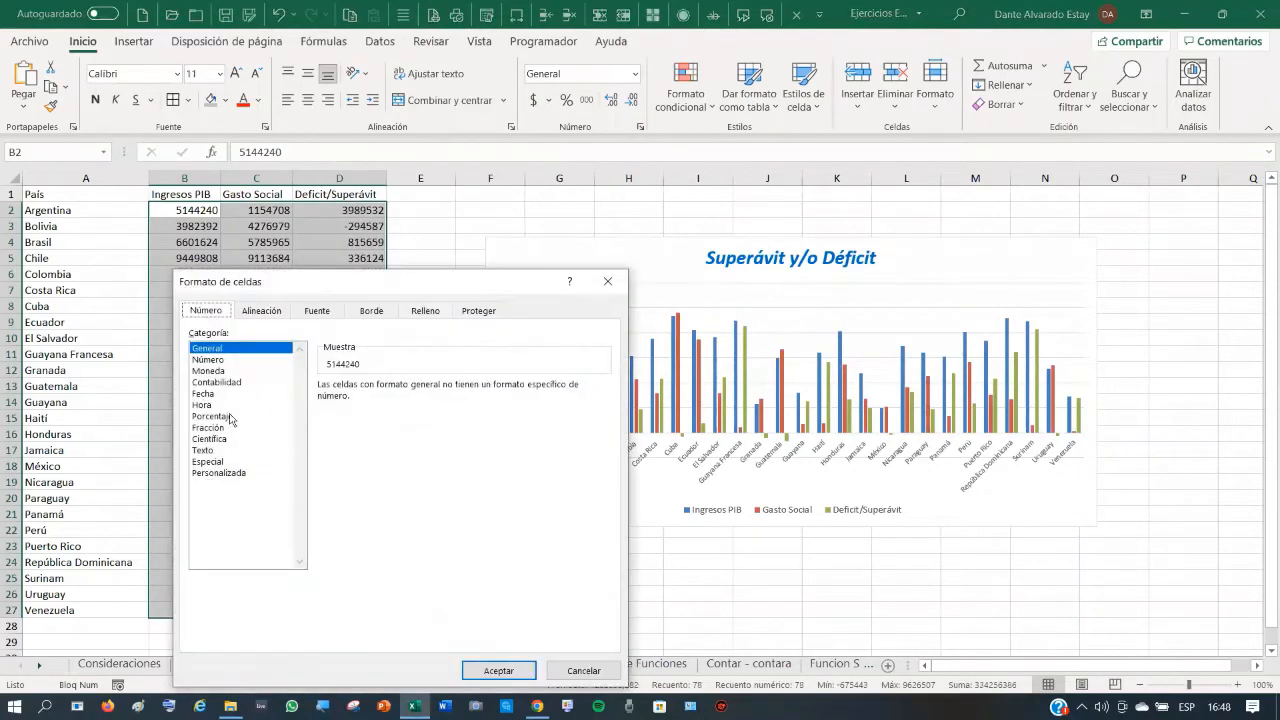
click(208, 360)
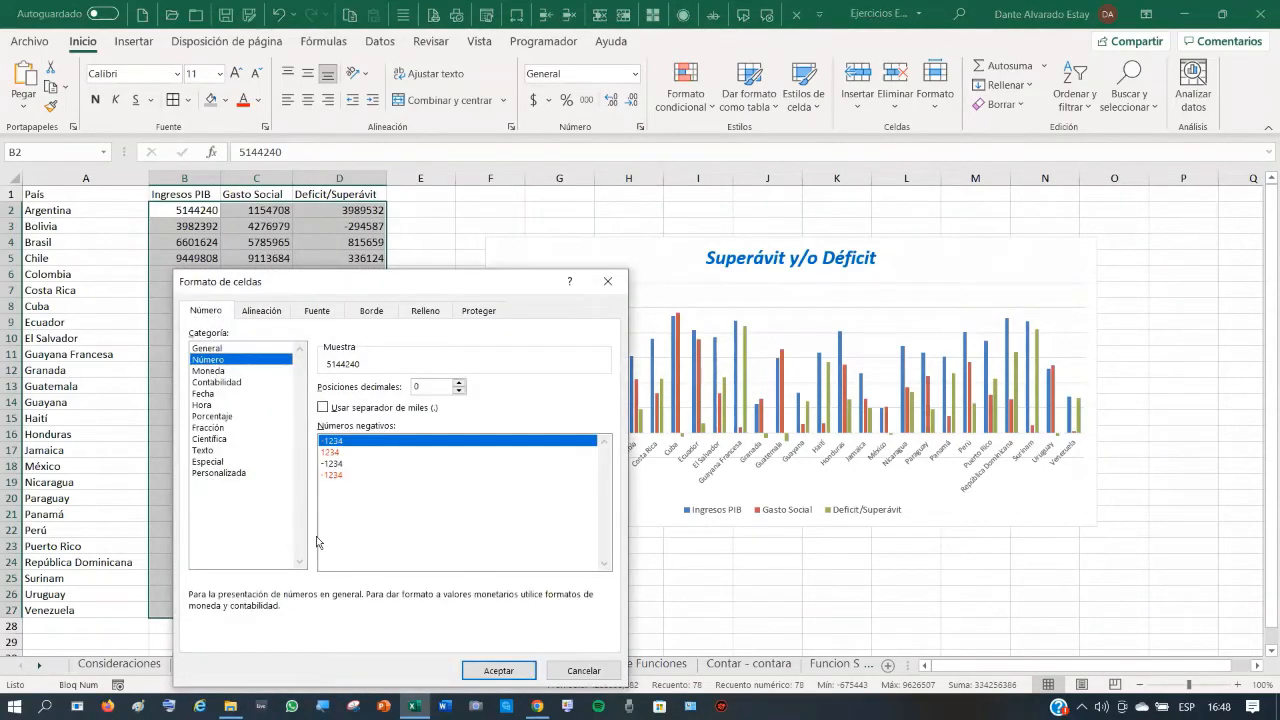
click(324, 408)
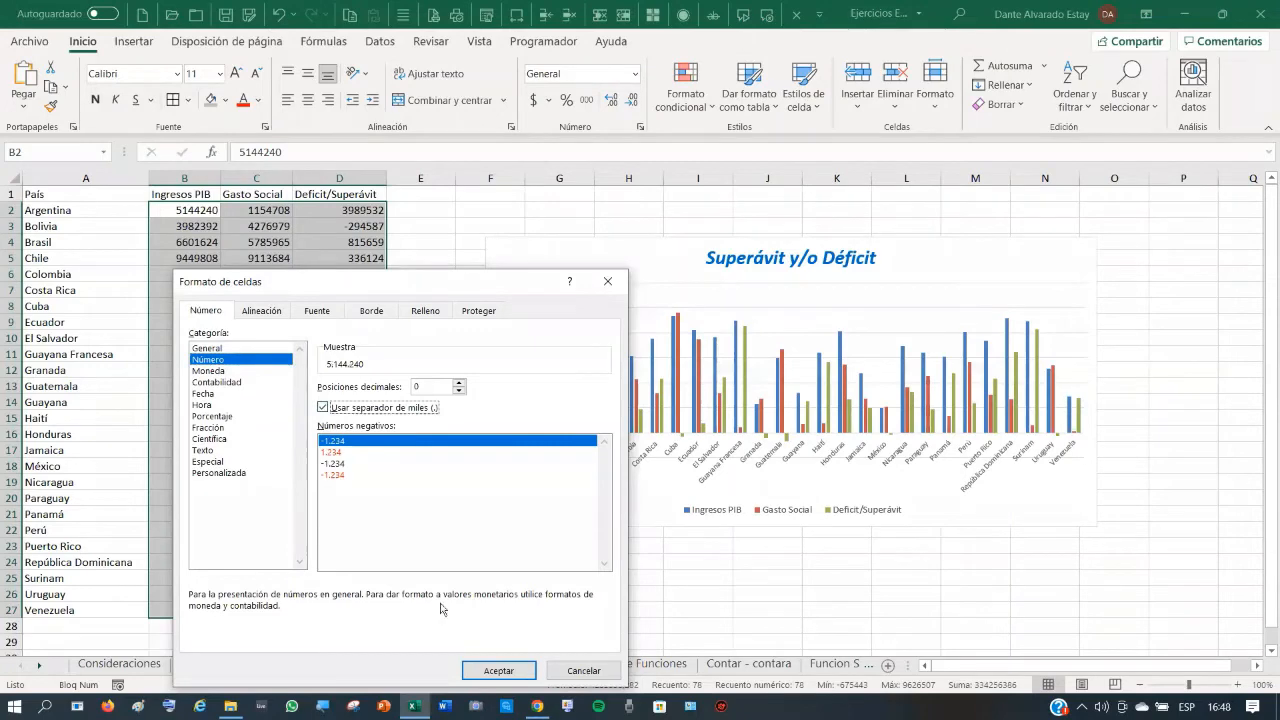
click(492, 670)
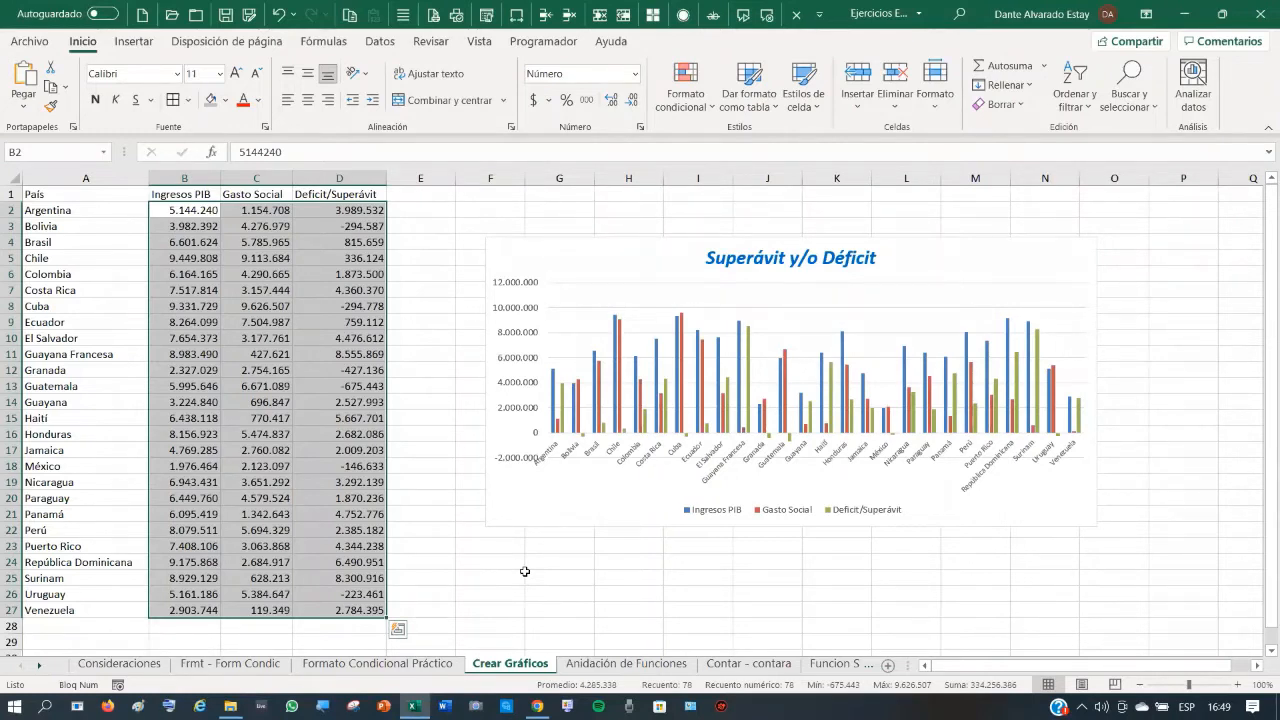
- Reselect the Ingresos PIB, Gasto Social and Deficit/Superávit figures in B2:D27
click(206, 242)
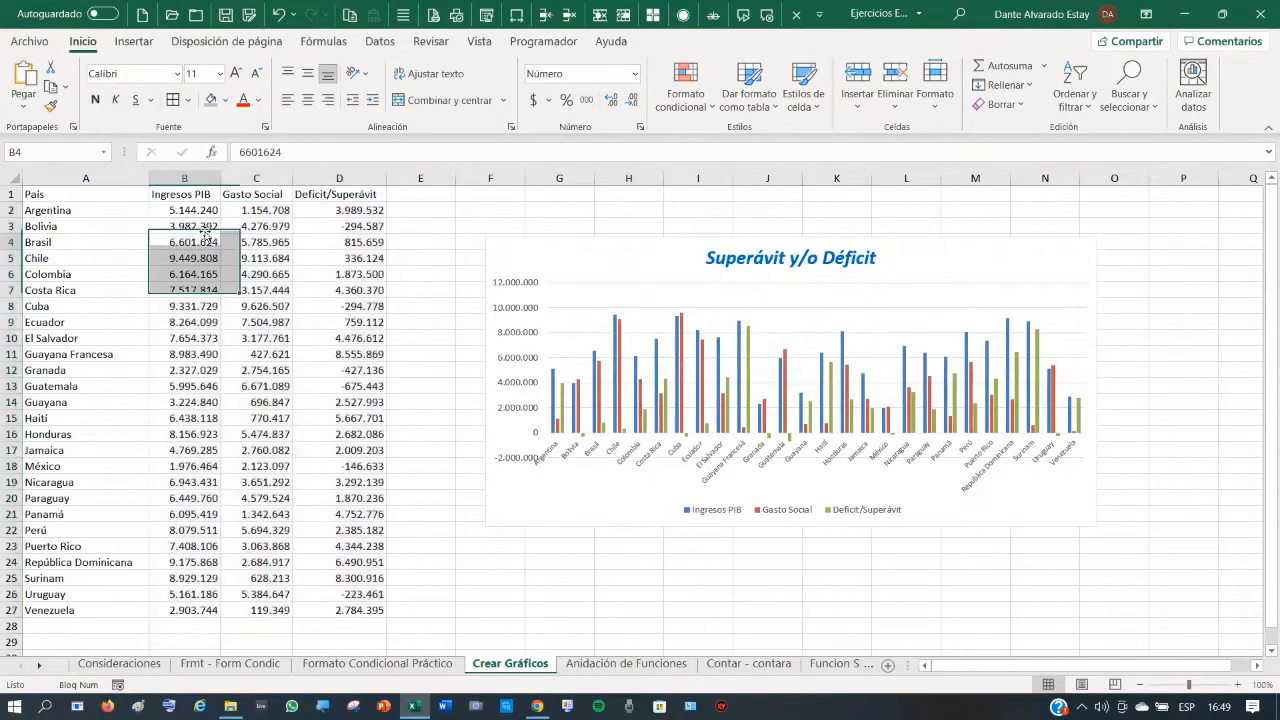
drag(175, 209, 362, 610)
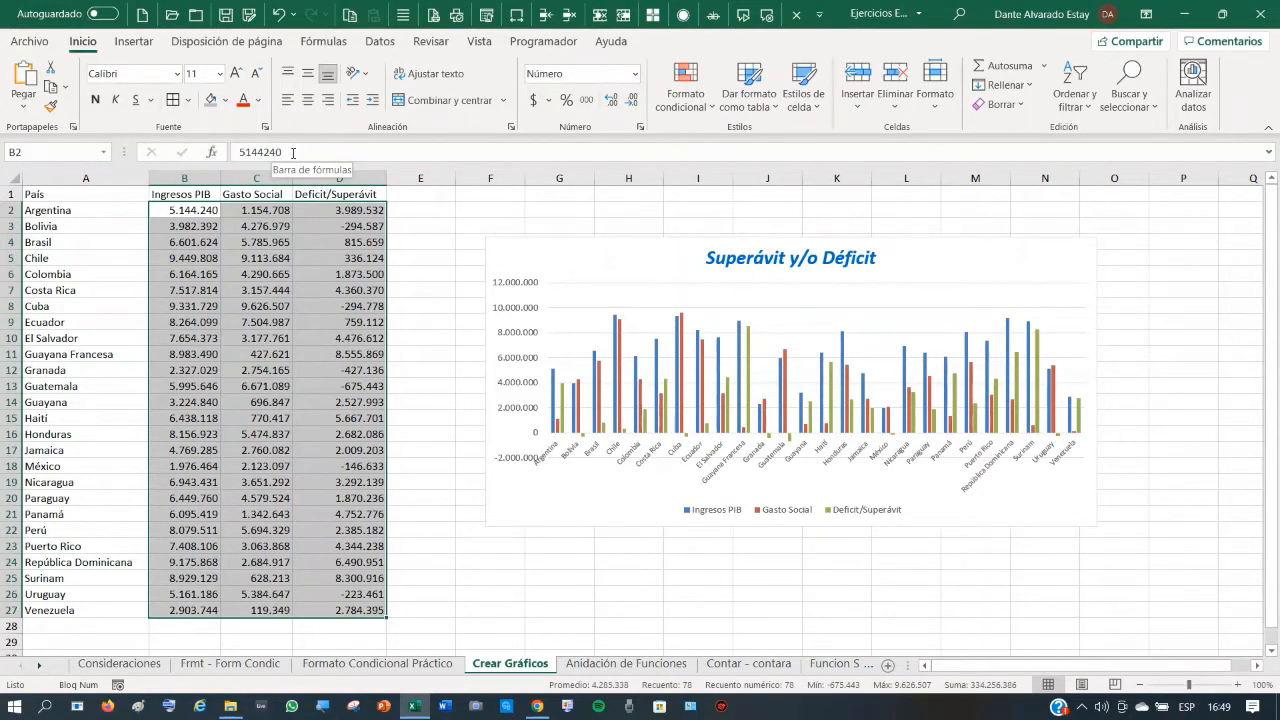
drag(277, 284, 270, 276)
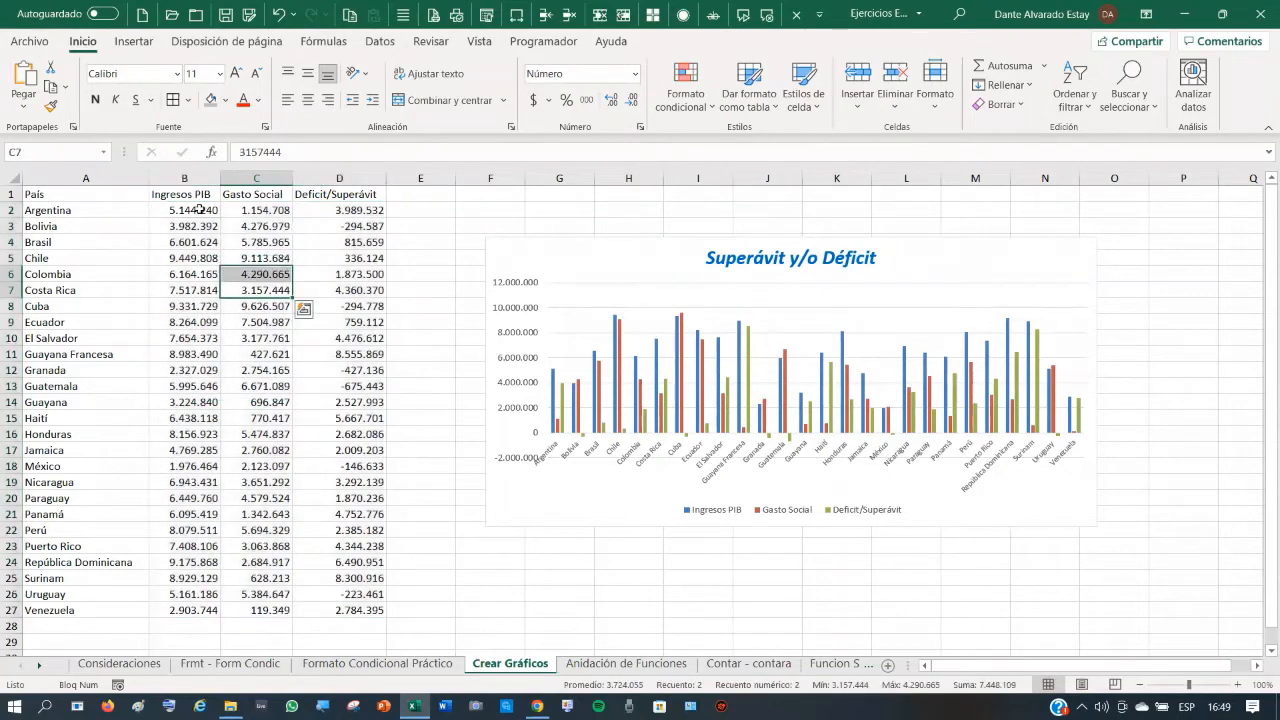
drag(194, 210, 358, 607)
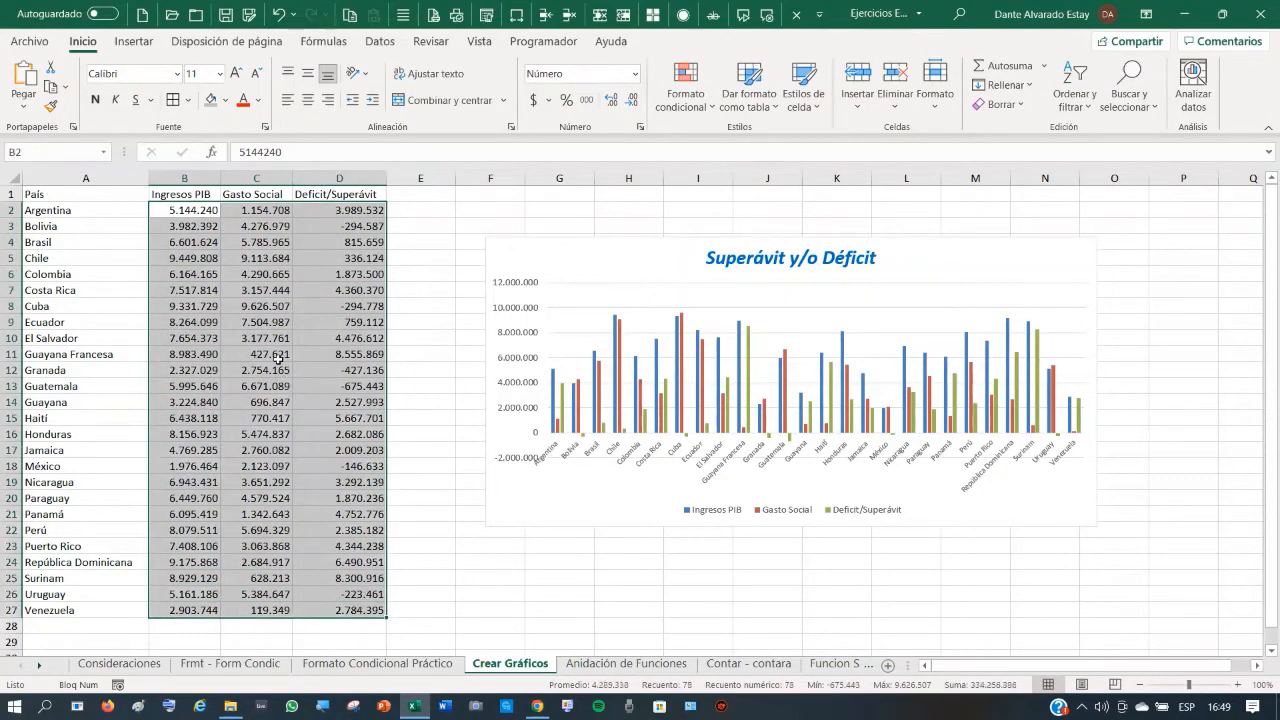
- Apply custom format #.##0. to B2:D27 so Argentina shows 5.144
right_click(257, 246)
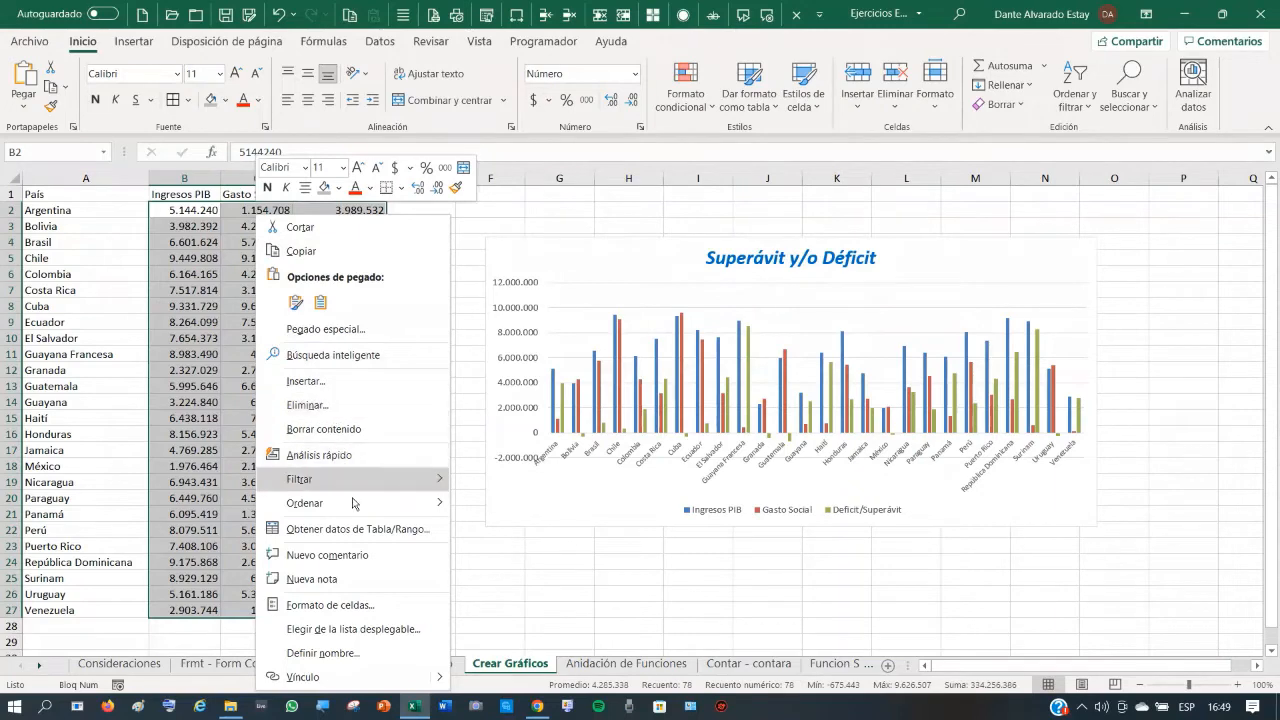
click(374, 608)
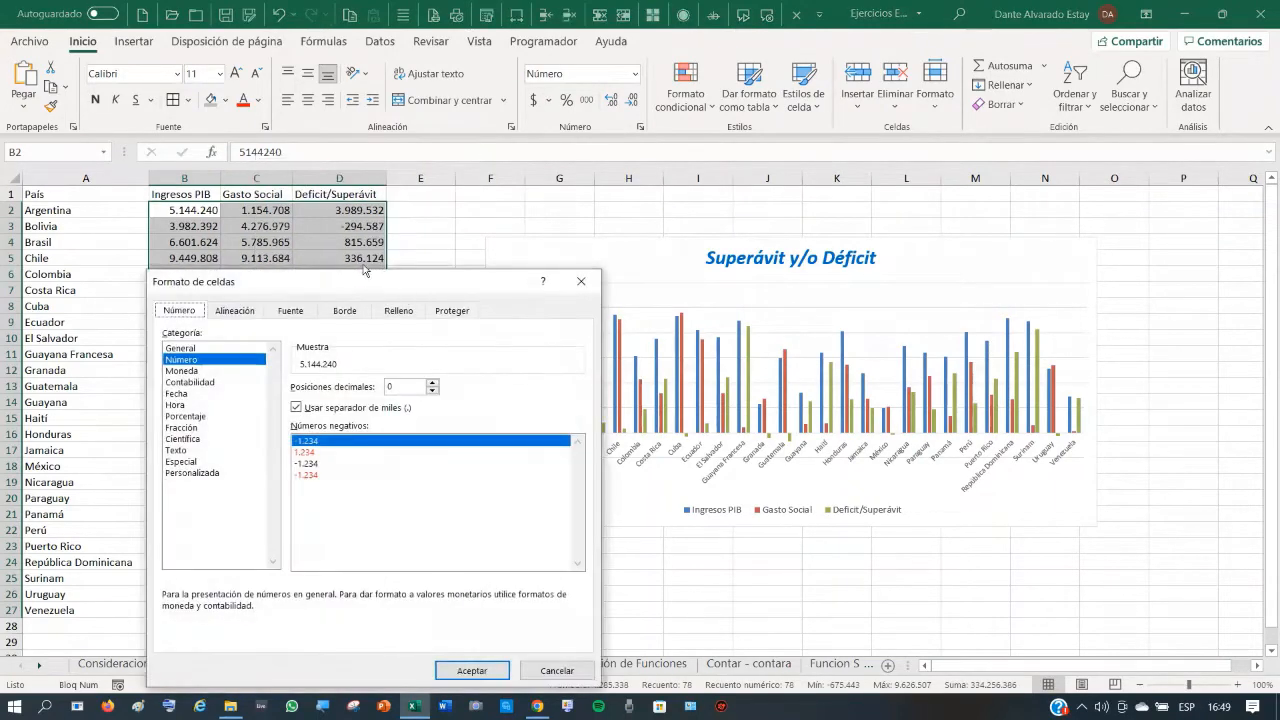
drag(358, 290, 695, 174)
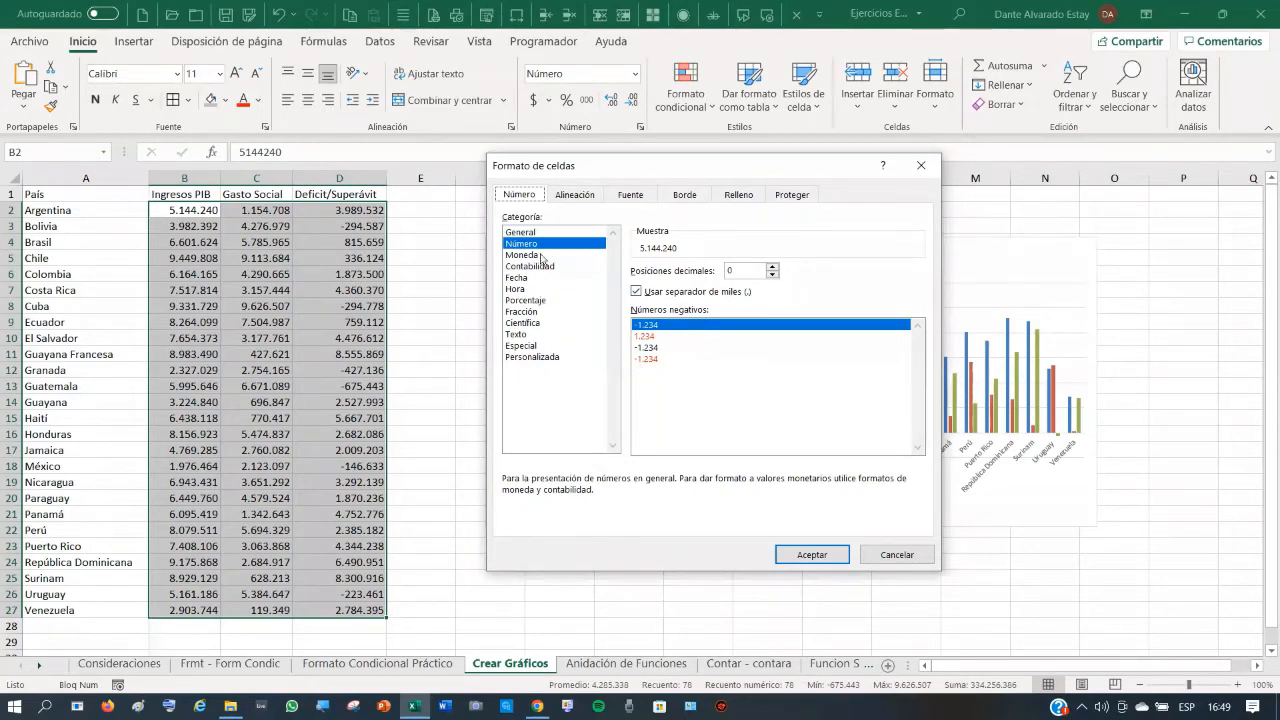
click(530, 358)
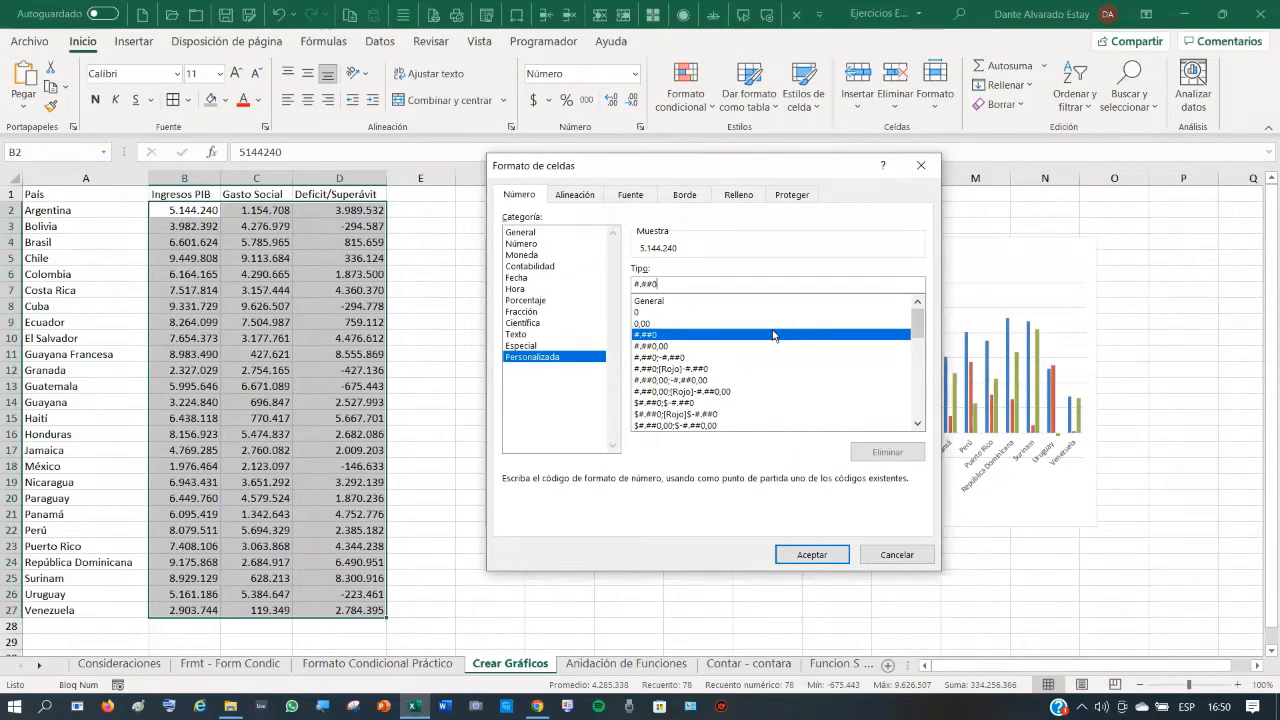
text(.)
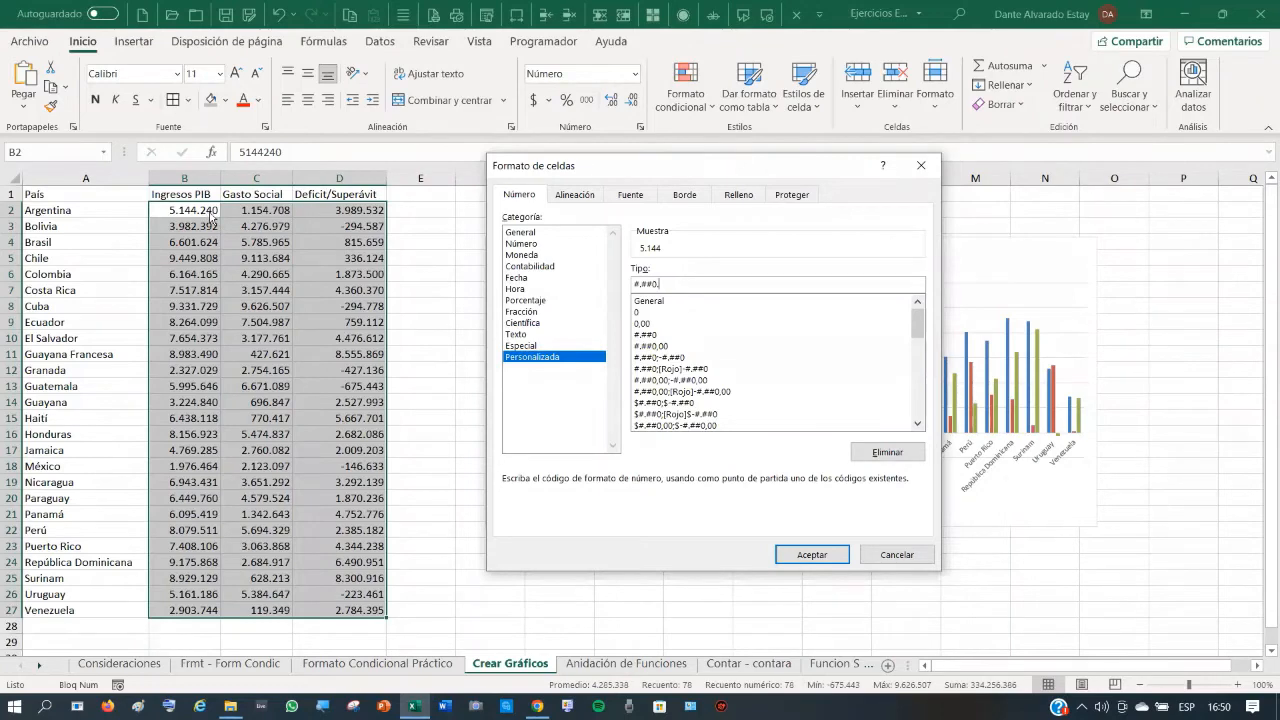
click(810, 555)
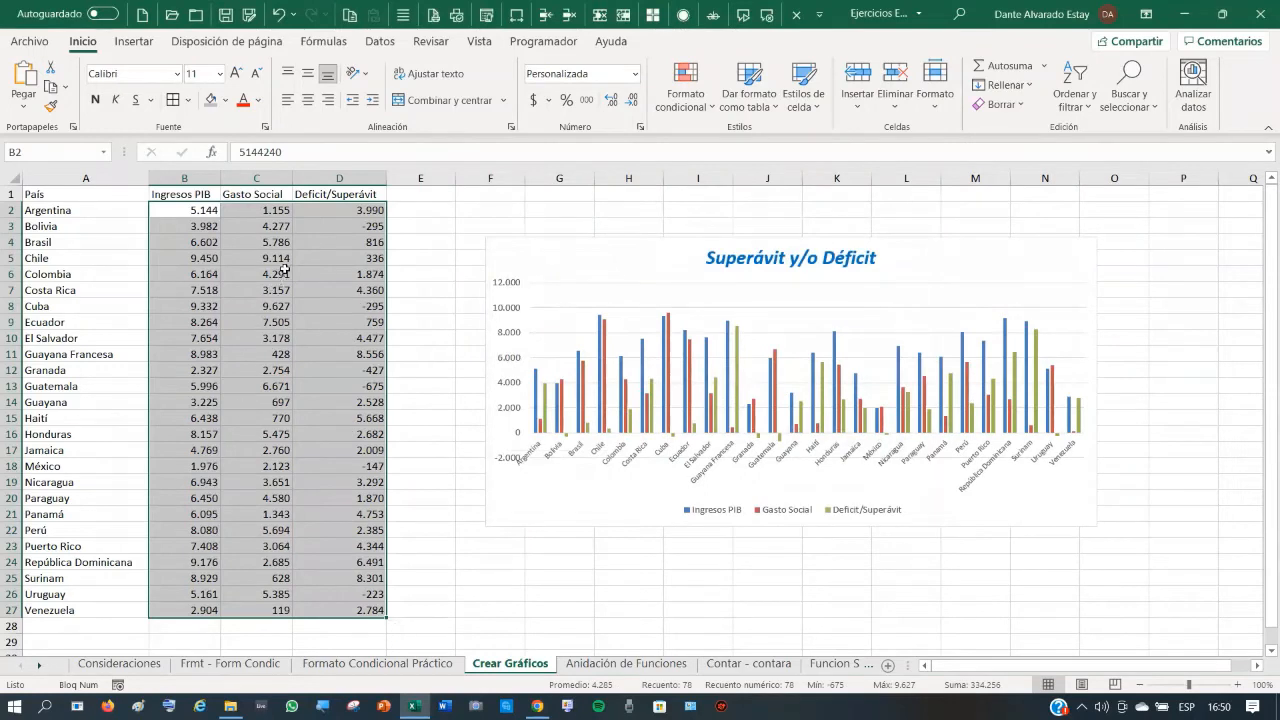
click(368, 210)
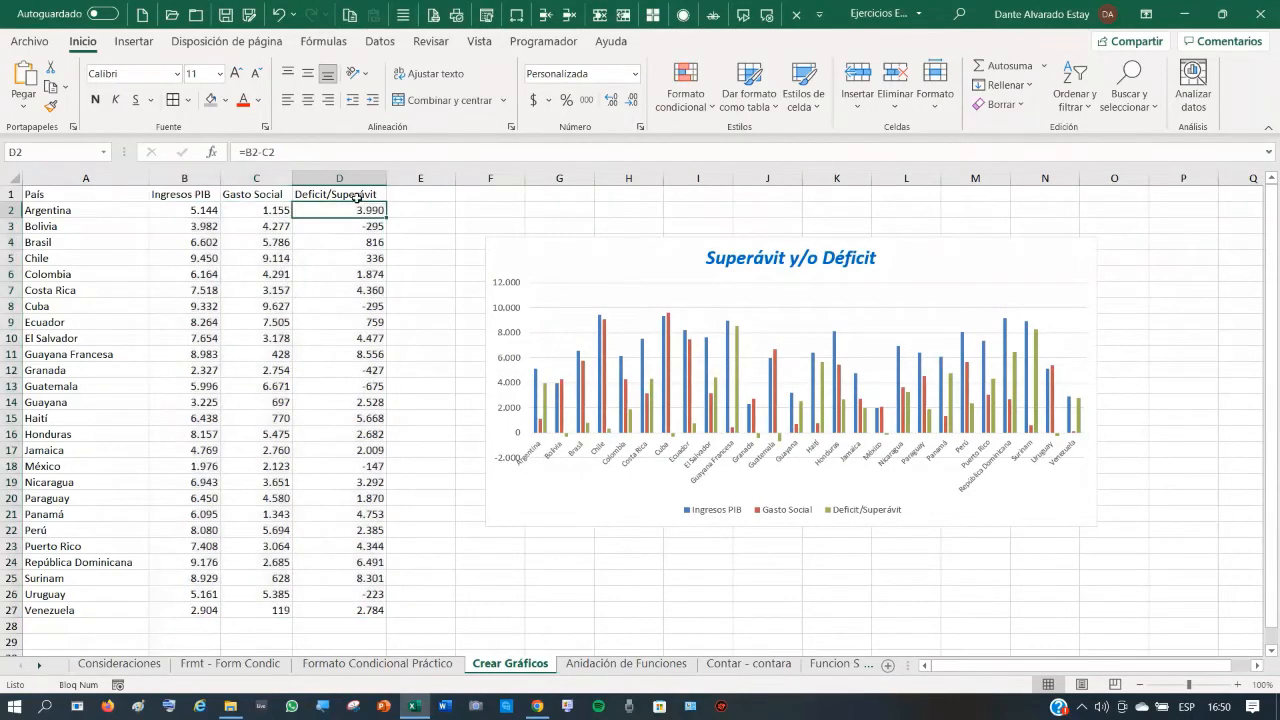
- Try the millions format #.##0.. on B2:D27 and inspect the rounded values
click(276, 228)
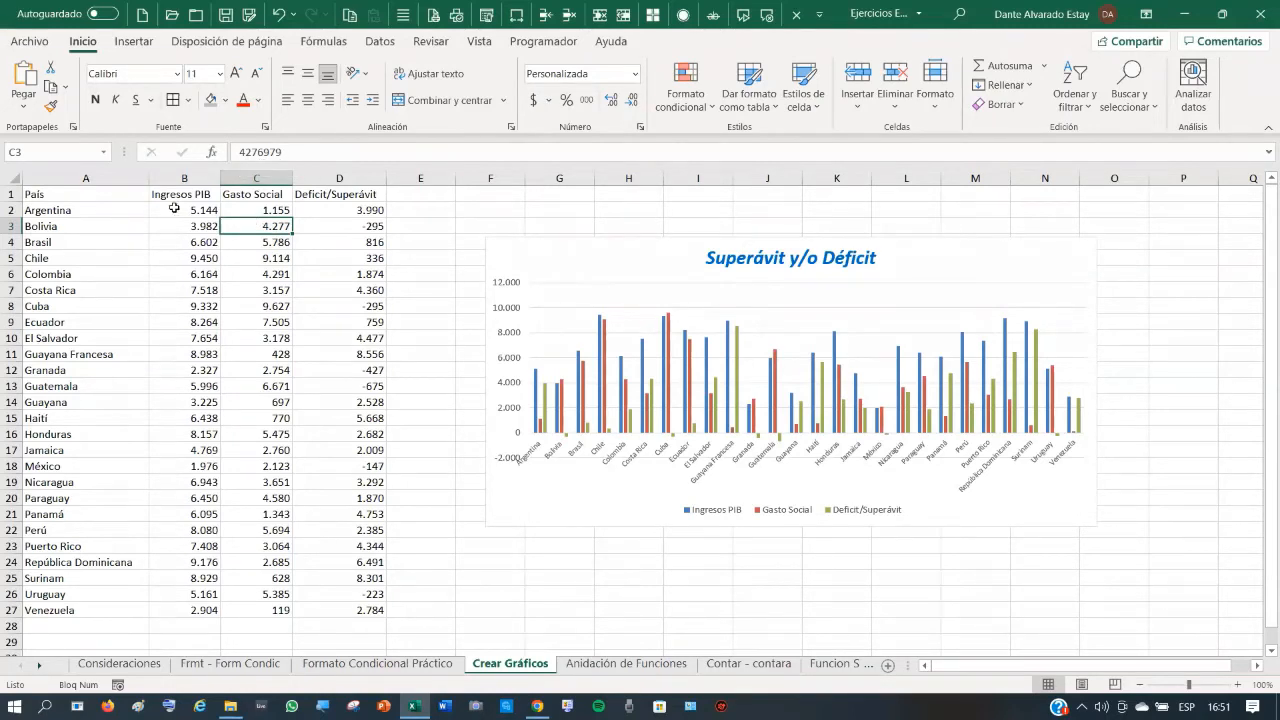
drag(179, 210, 357, 610)
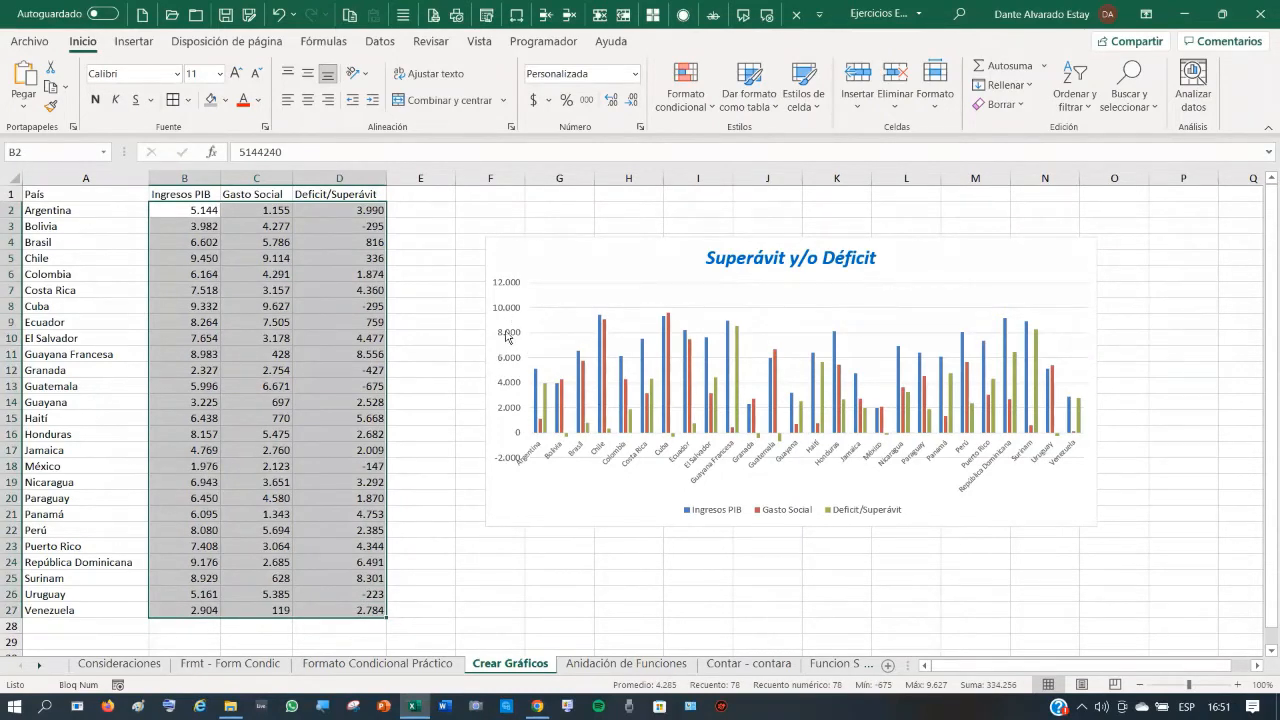
right_click(356, 212)
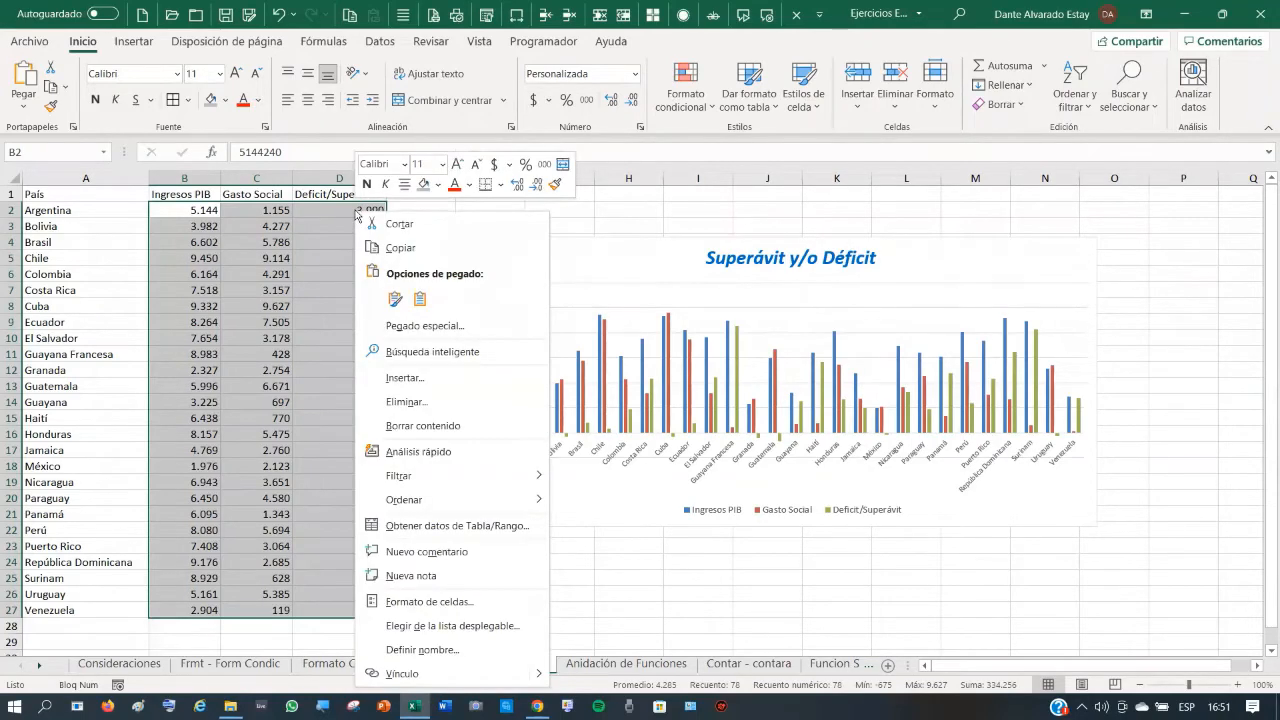
click(446, 604)
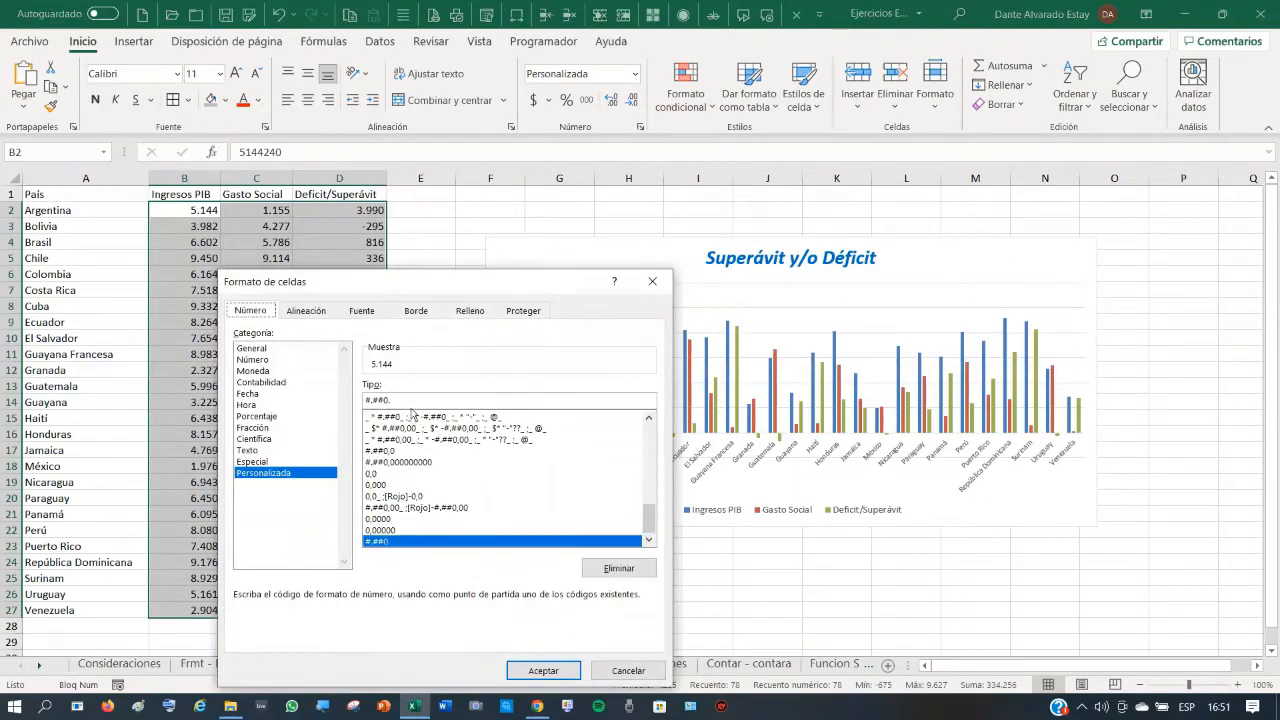
click(404, 401)
text(.)
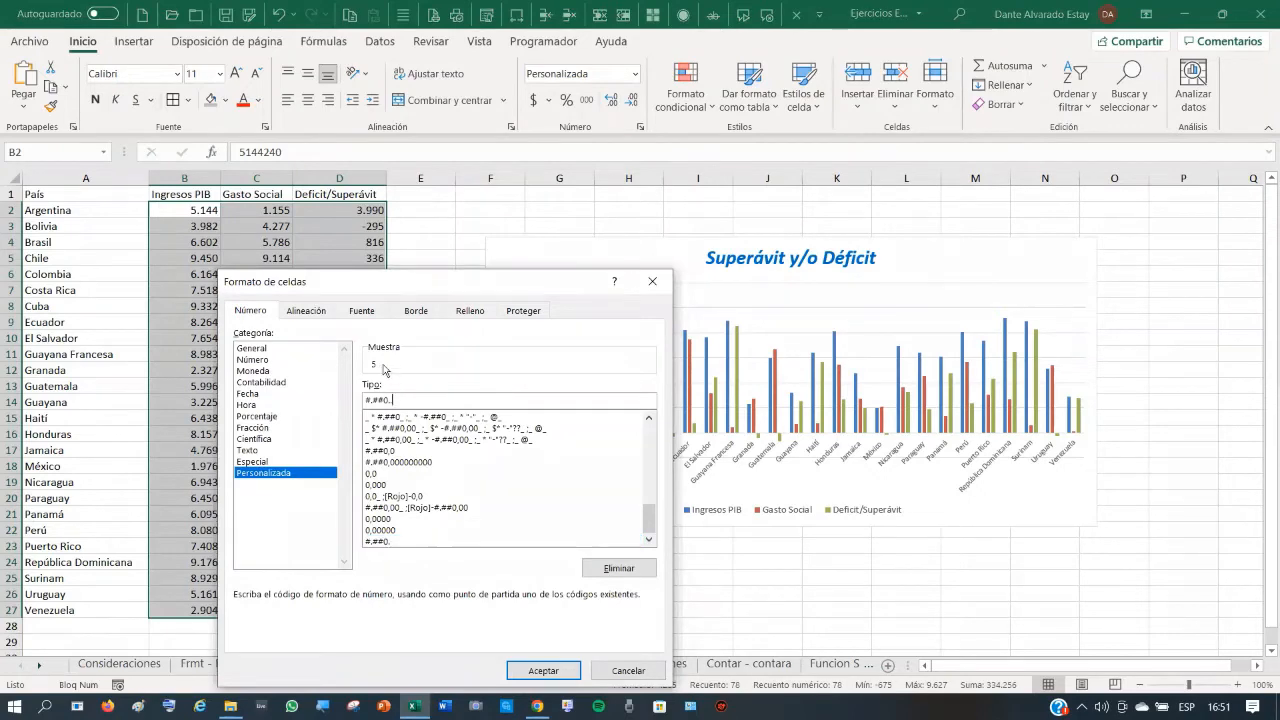
click(543, 671)
click(365, 401)
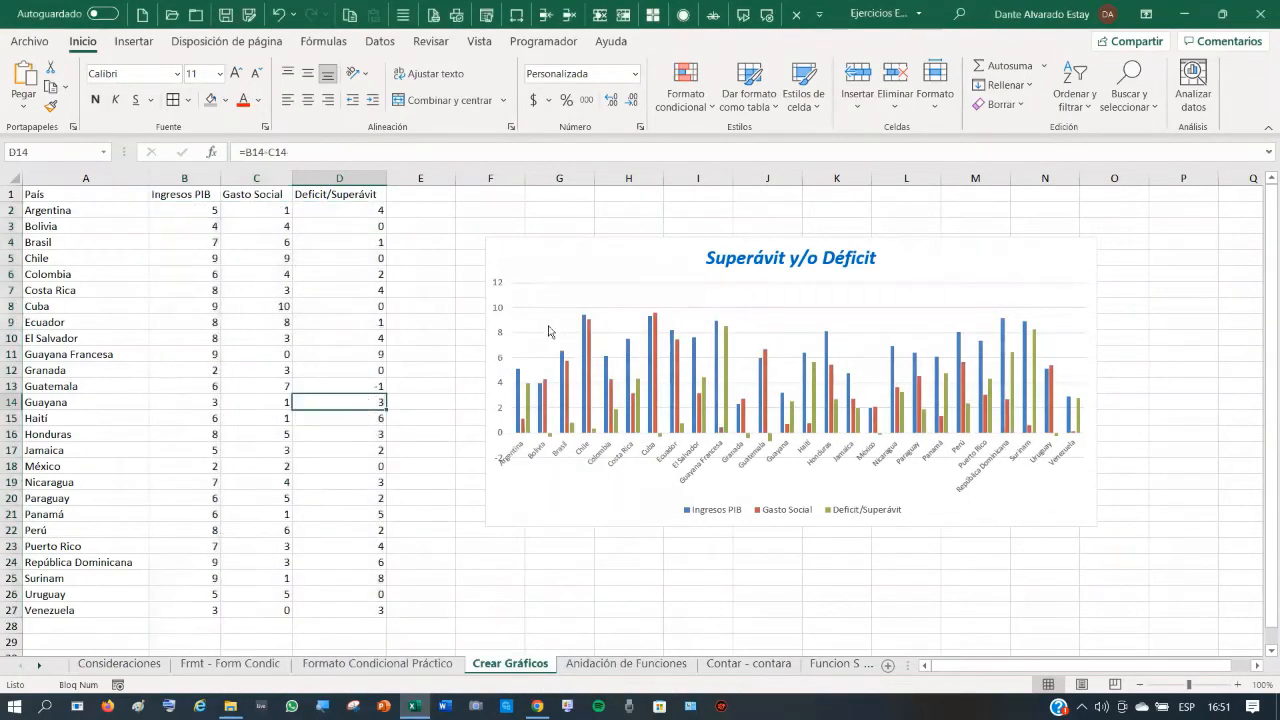
click(198, 211)
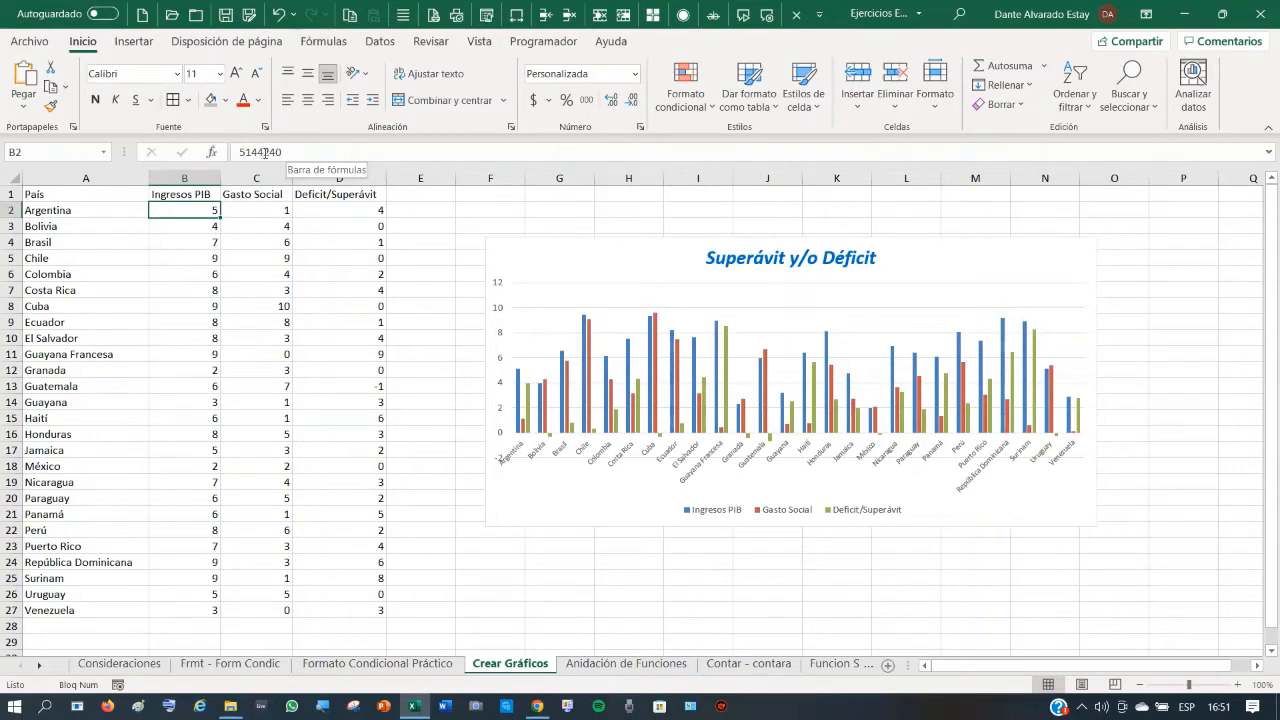
click(204, 229)
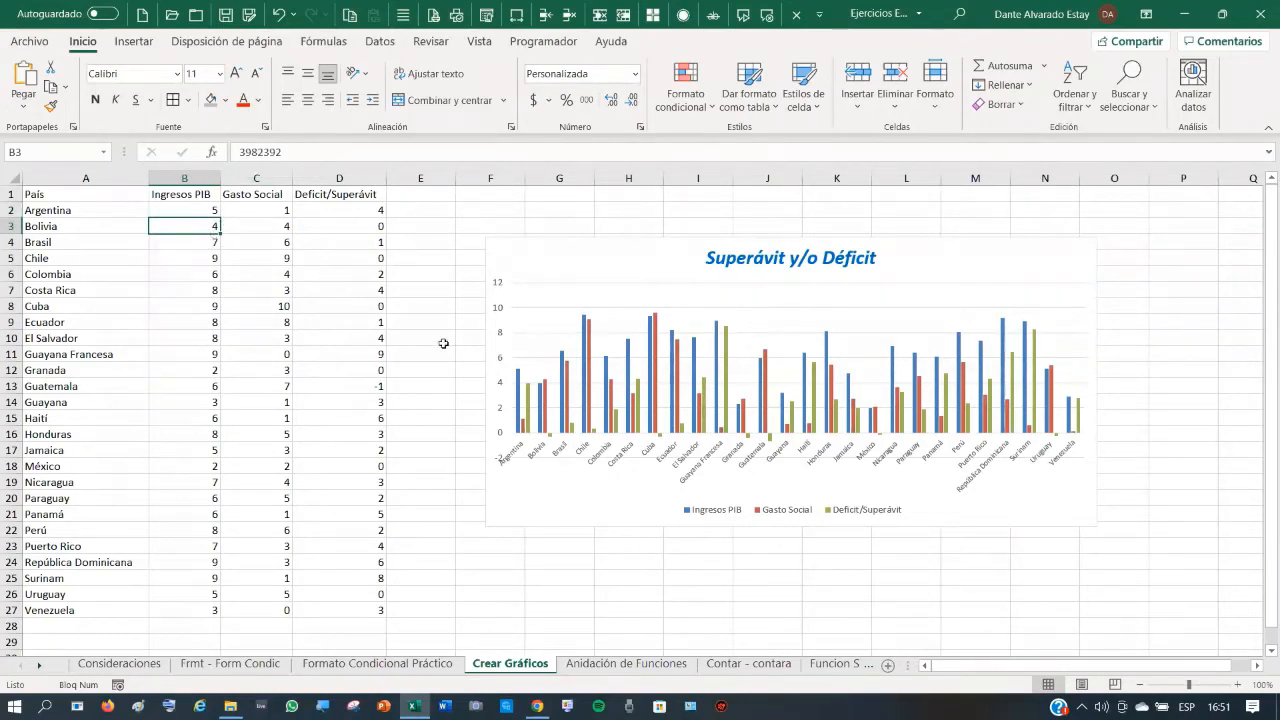
- Undo the millions format and move the Superávit y/o Déficit chart below row 27
click(282, 16)
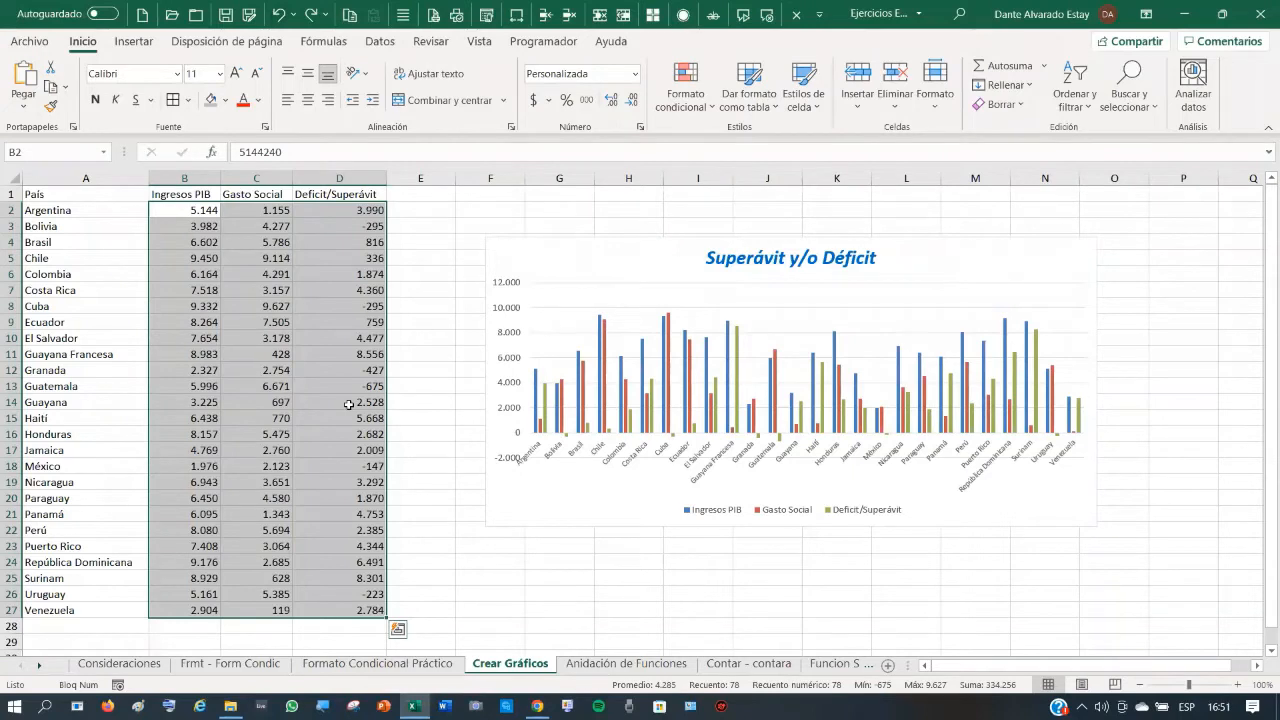
click(409, 393)
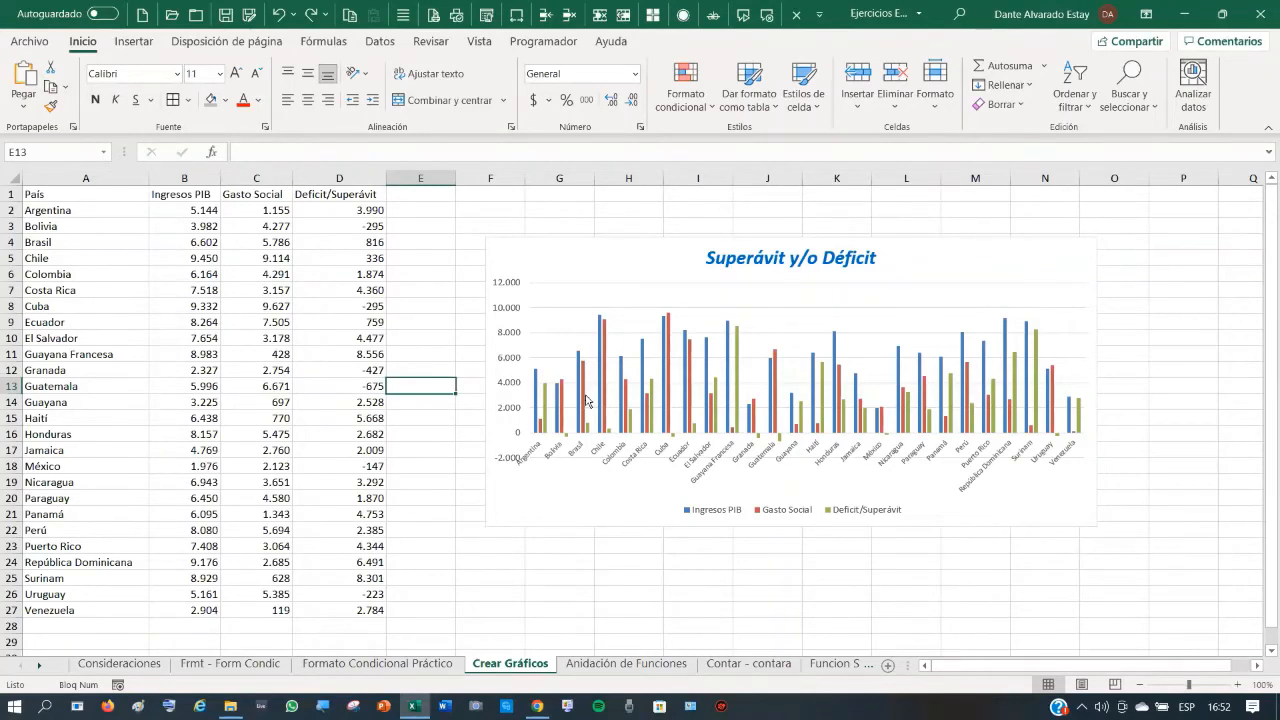
drag(608, 257, 587, 626)
- Insert a Mapa coroplético chart from A1:B14 via Gráficos recomendados
scroll(574, 477, up, 1)
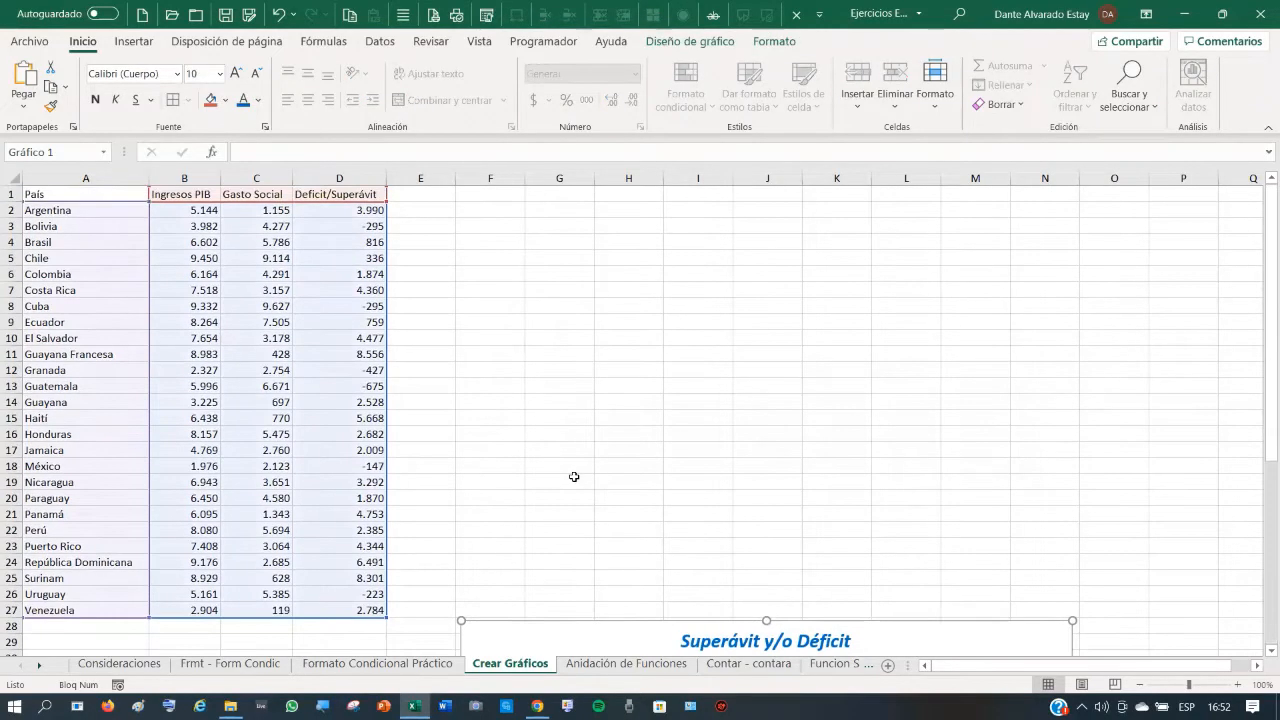
click(515, 406)
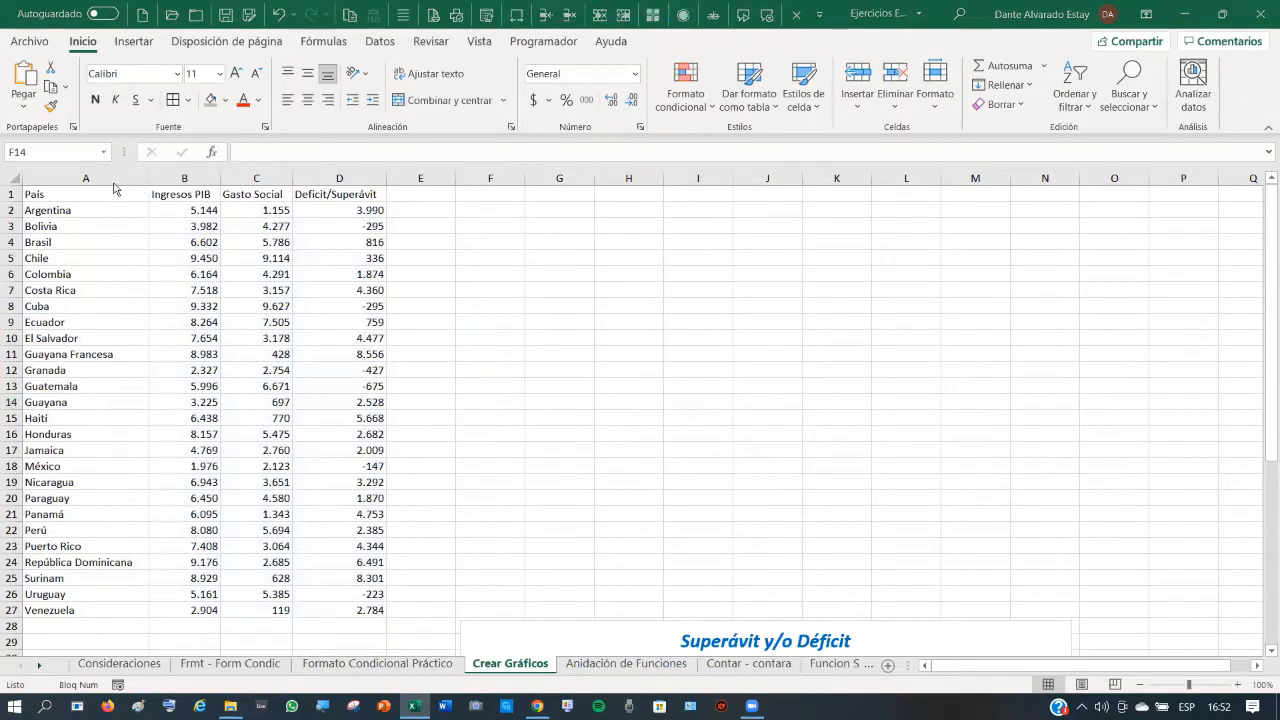
drag(61, 193, 203, 401)
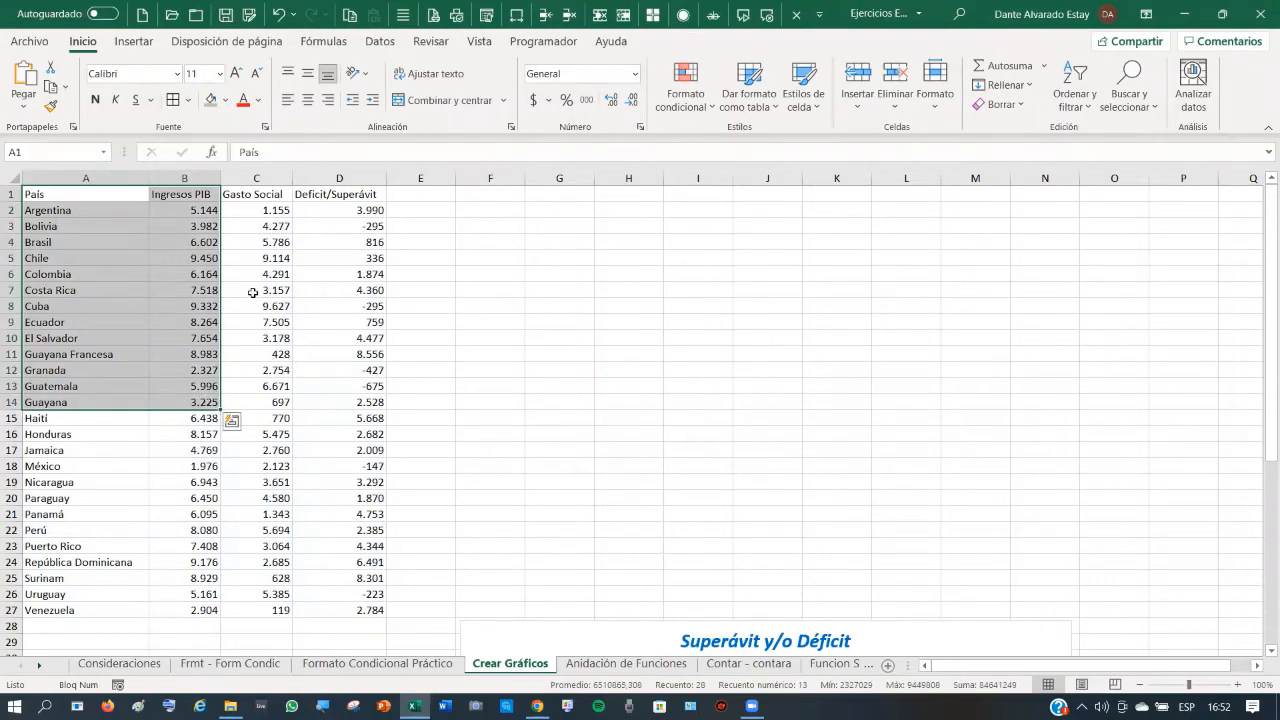
click(134, 41)
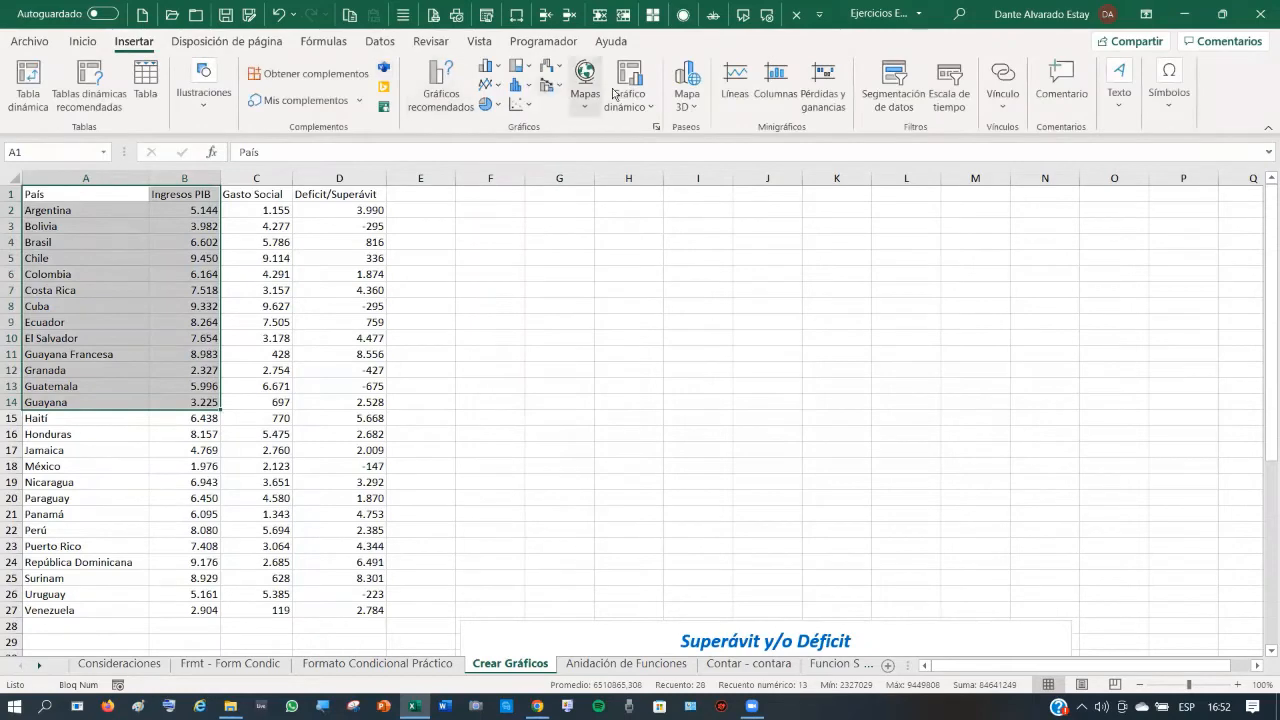
click(437, 82)
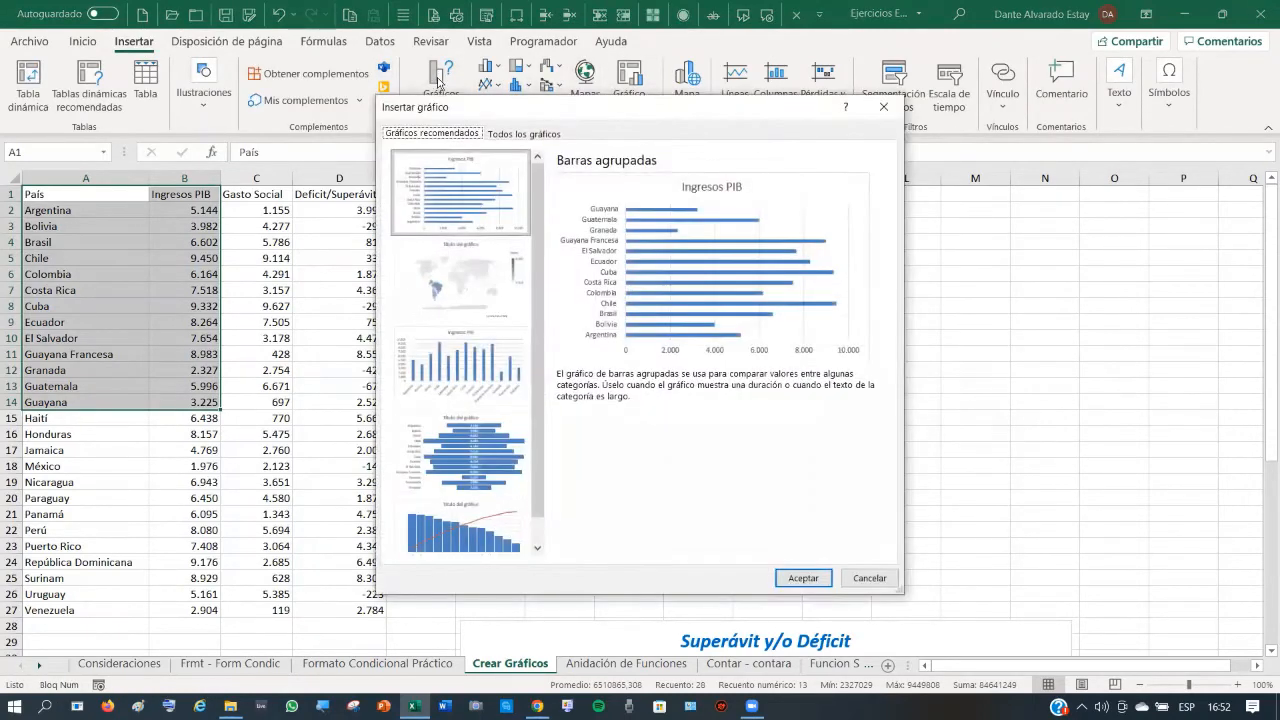
click(458, 287)
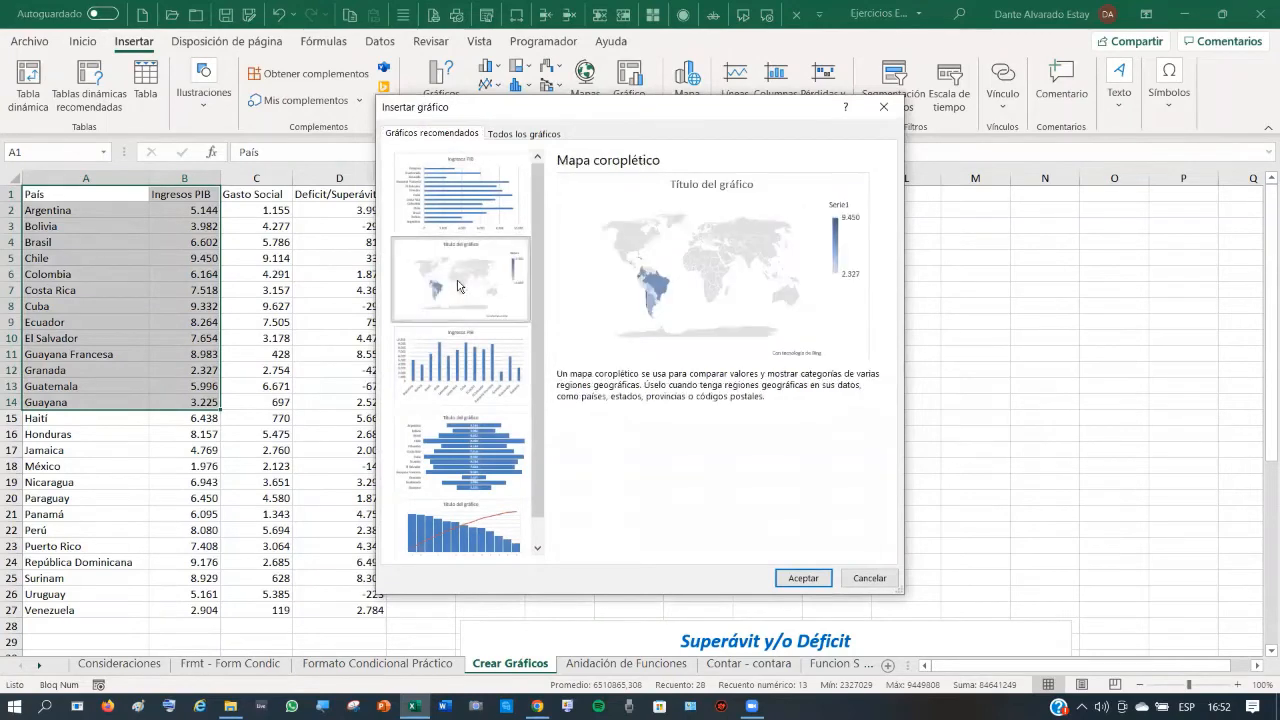
click(803, 578)
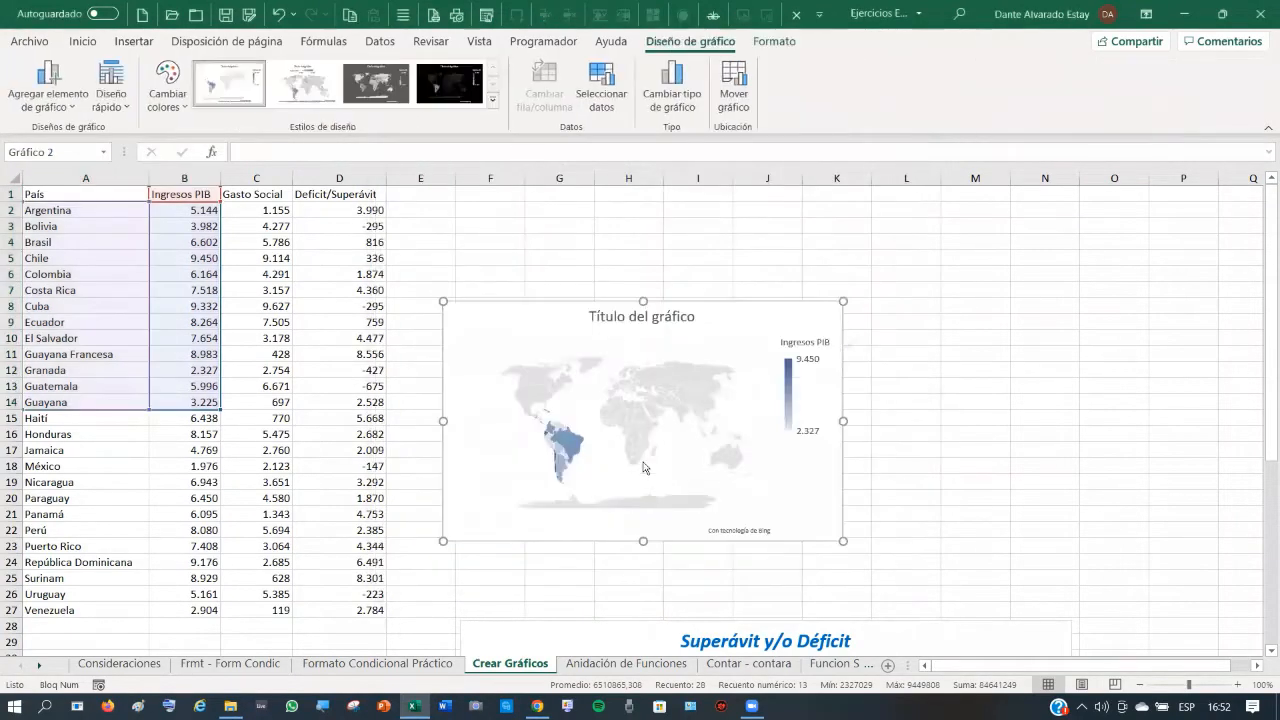
drag(757, 288, 768, 214)
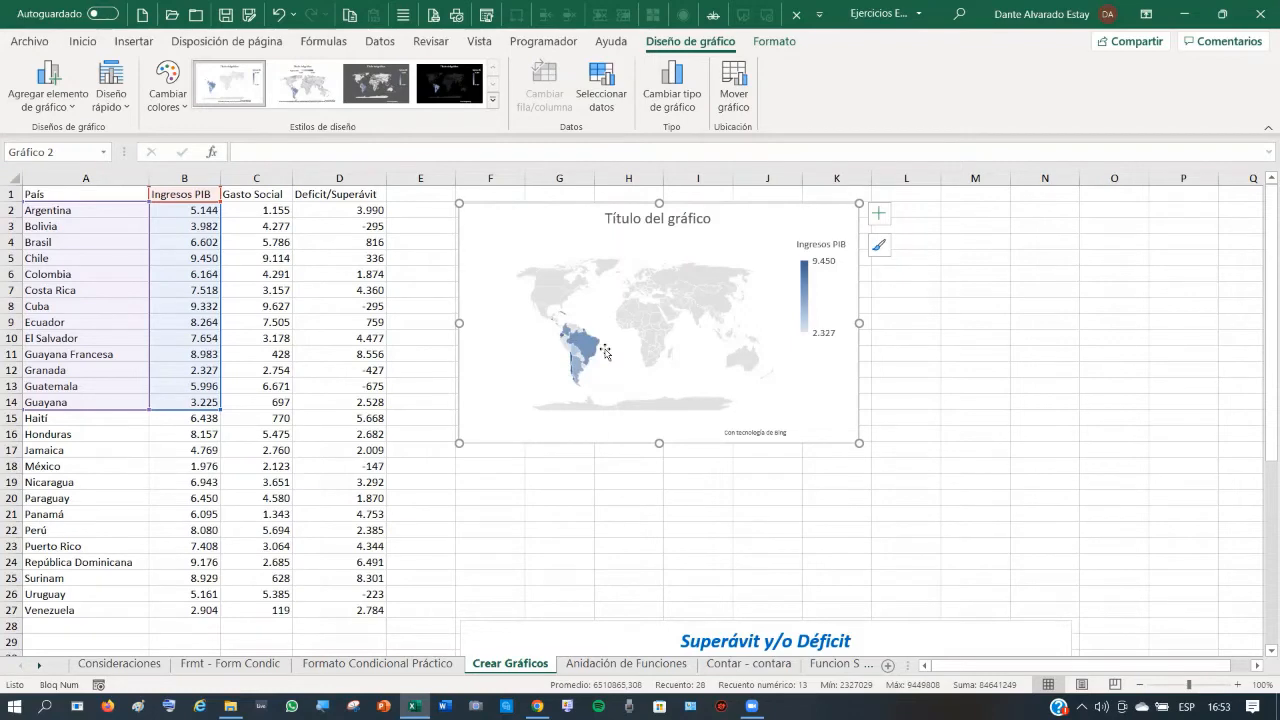
click(57, 243)
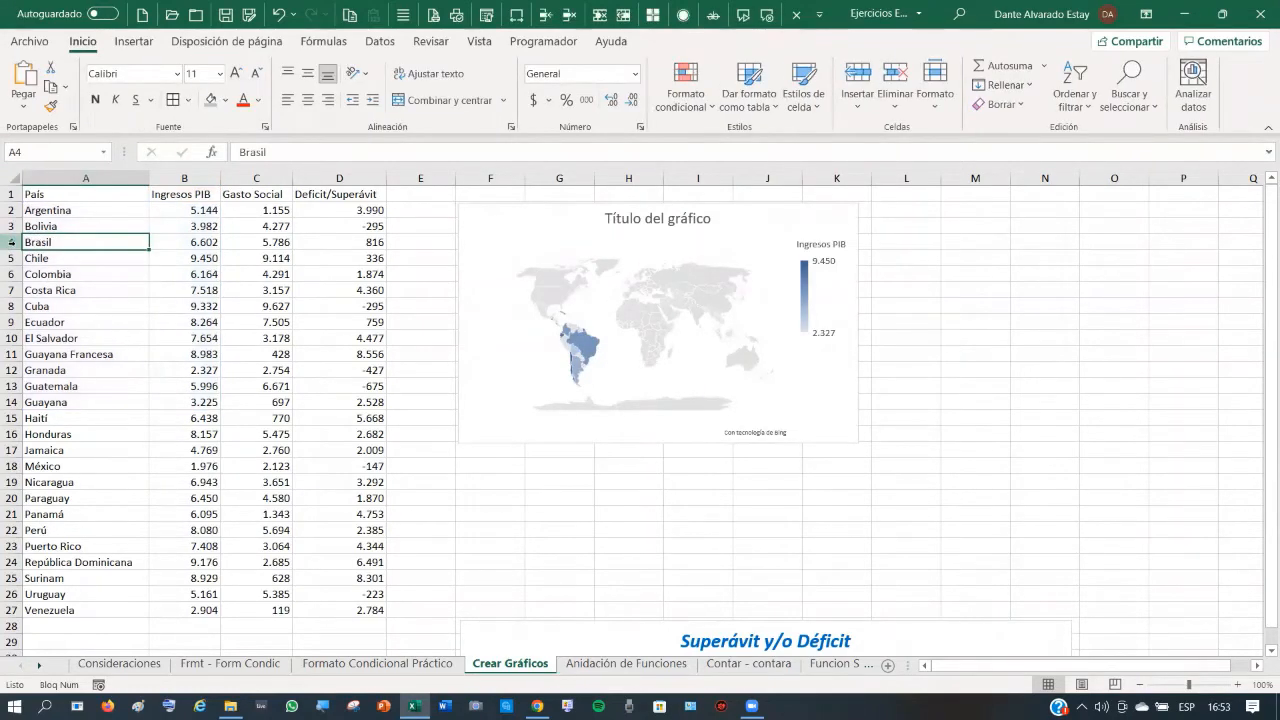
click(13, 243)
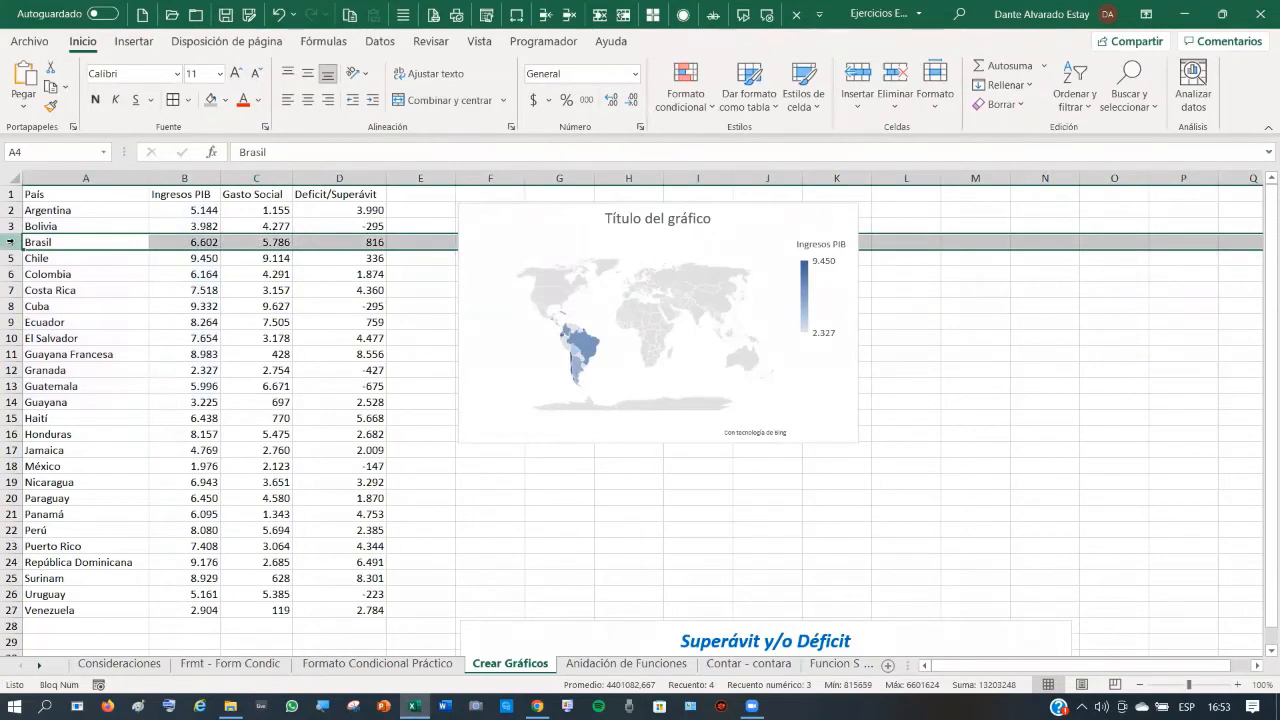
click(11, 226)
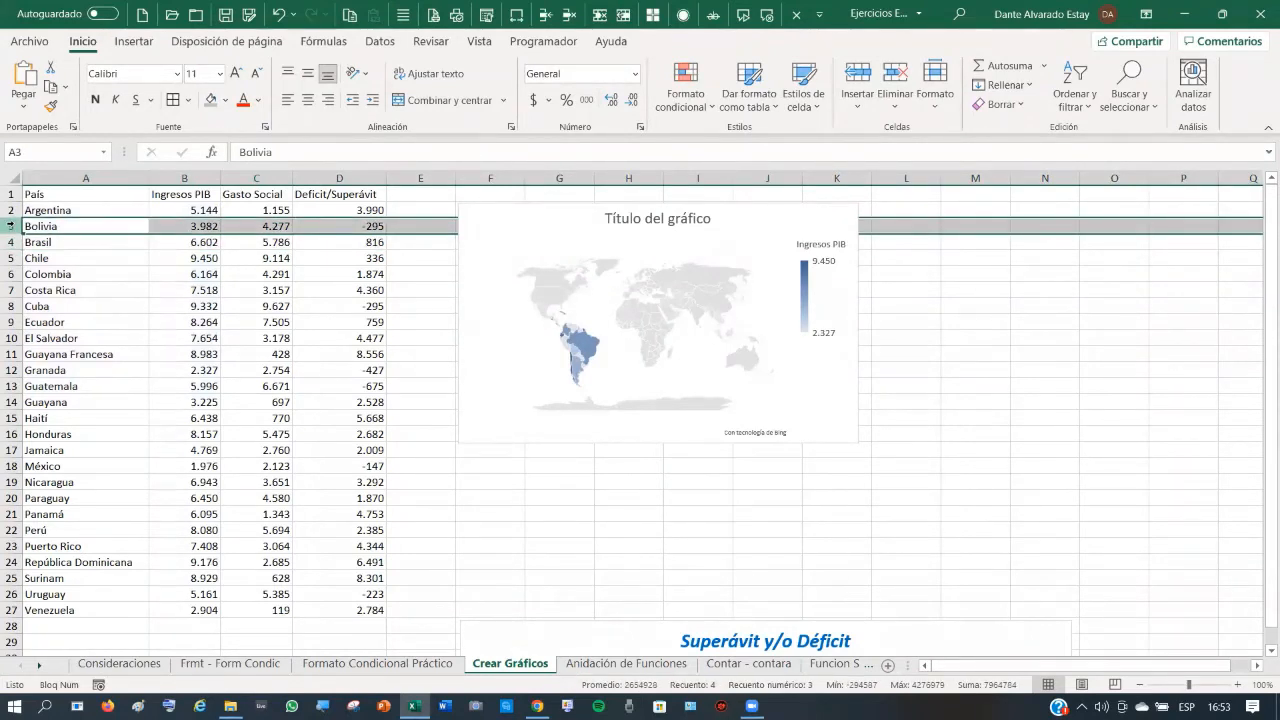
- Insert a blank row 3 above the Bolivia row
right_click(11, 226)
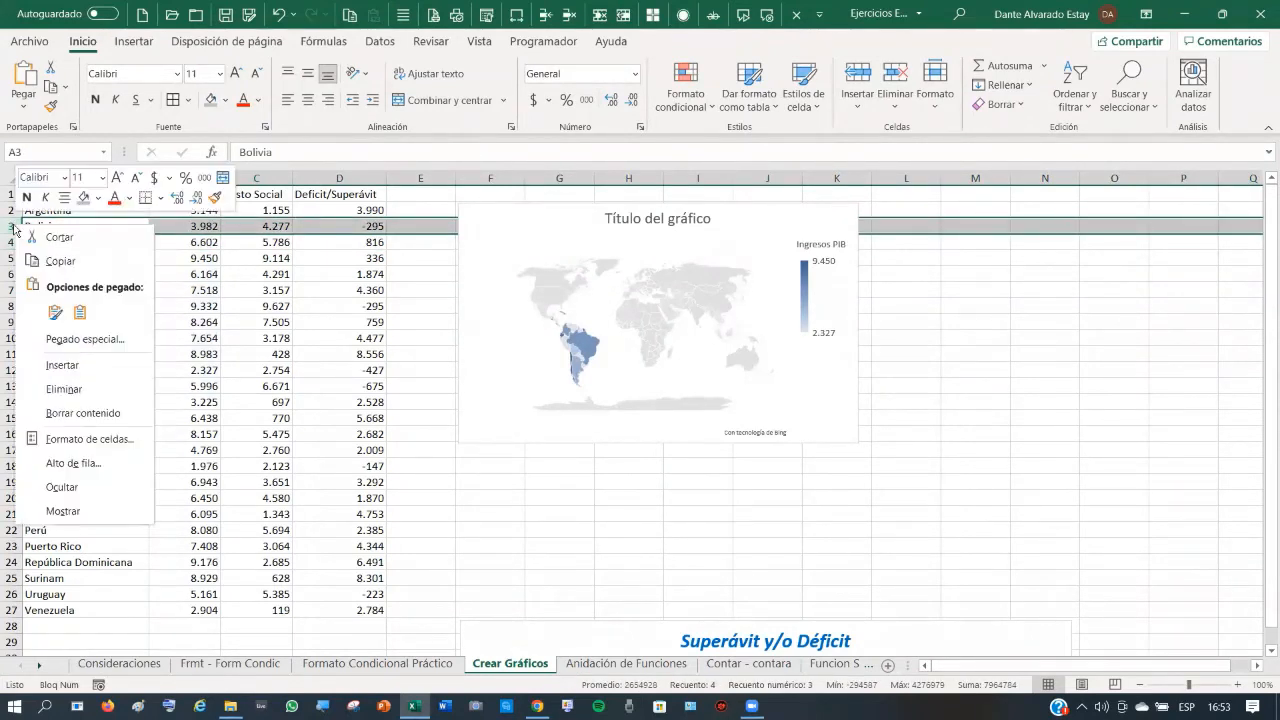
click(72, 375)
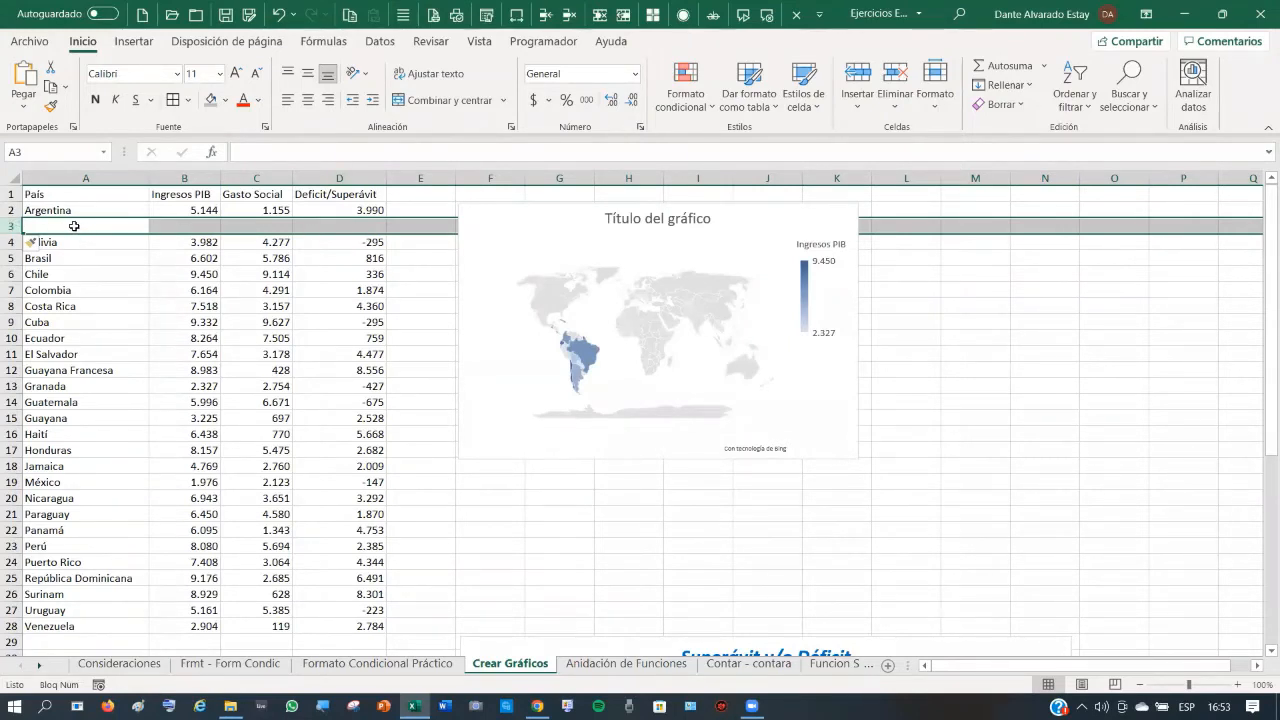
click(74, 226)
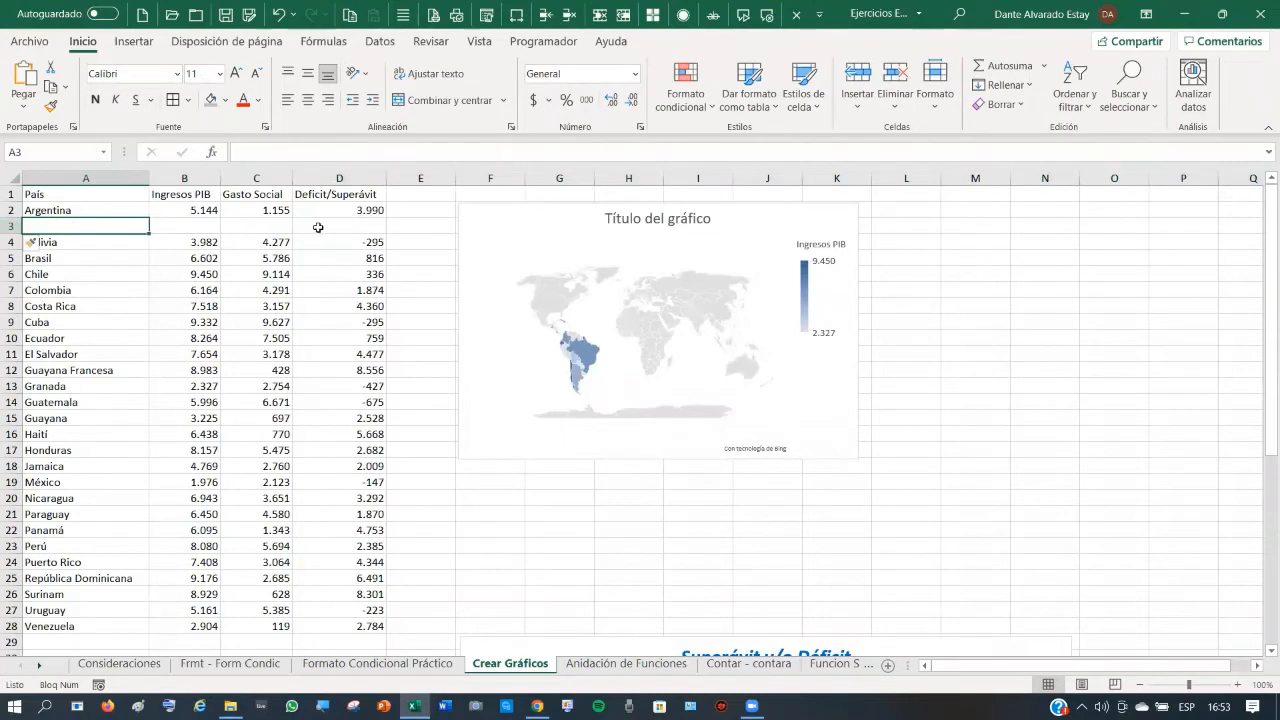
click(197, 225)
click(262, 226)
click(360, 230)
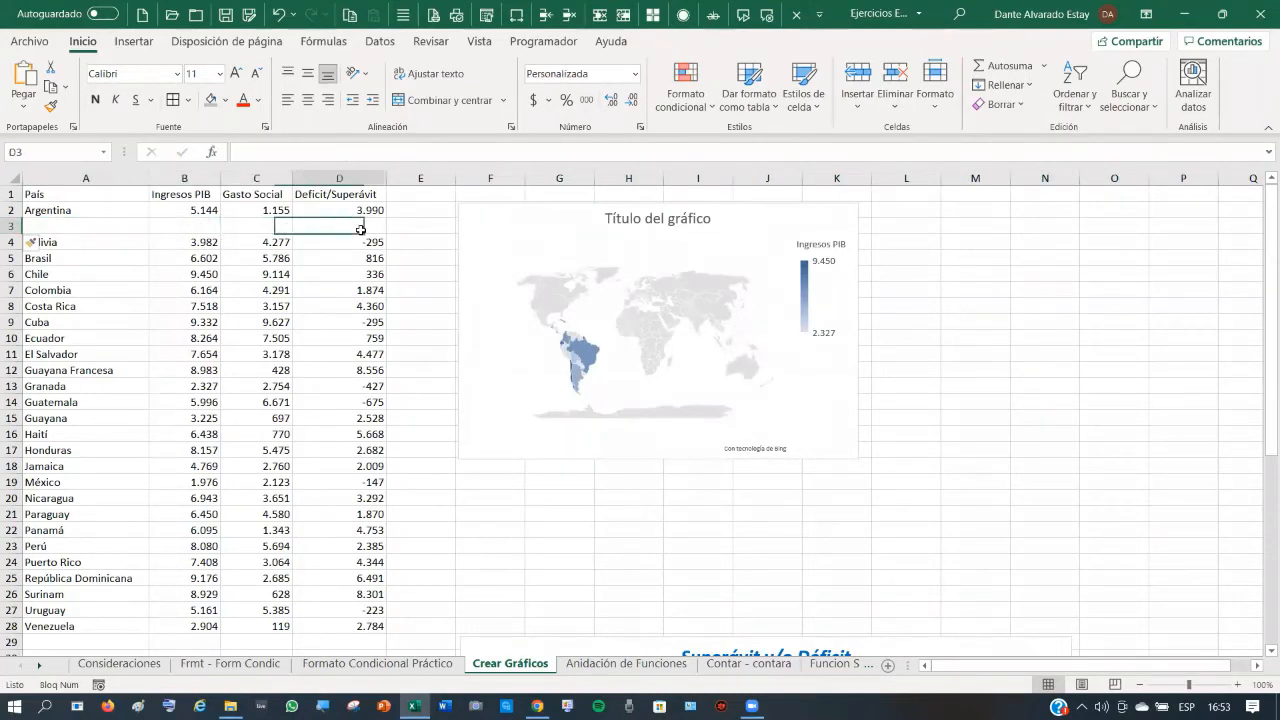
click(87, 225)
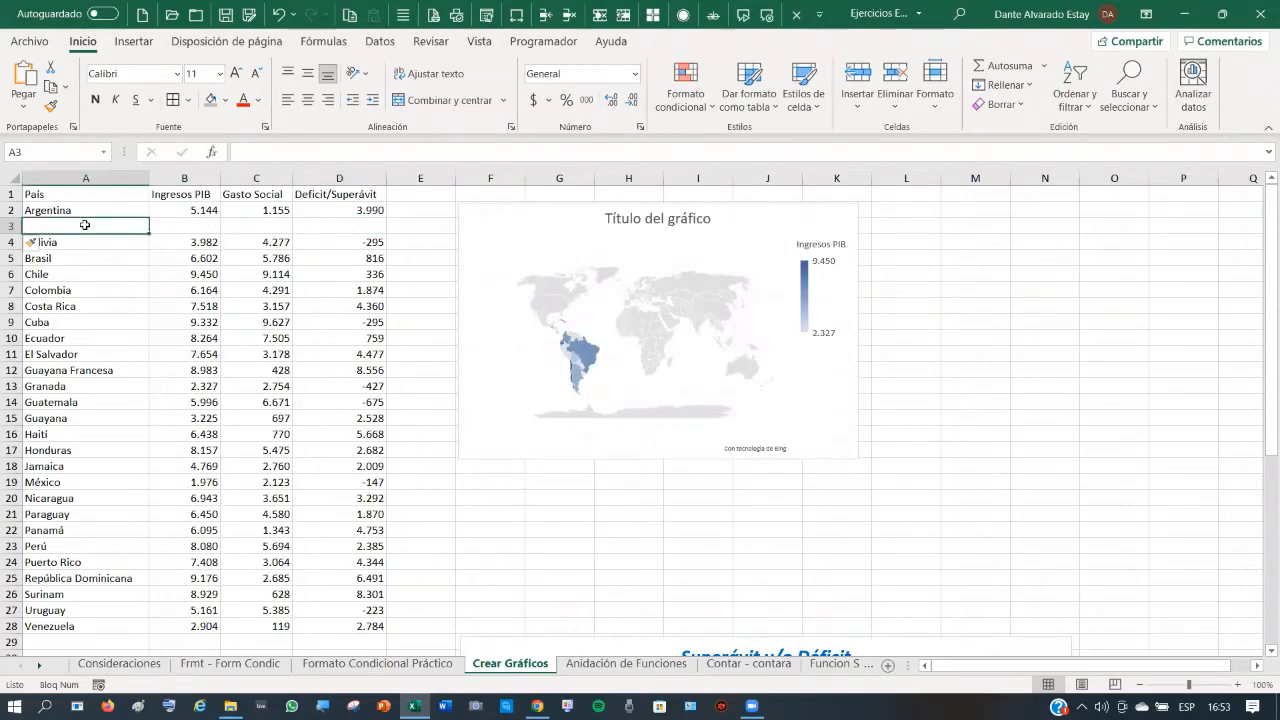
- Enter Alemania in A3 with Ingresos PIB 256000000 in B3
text(Aleman)
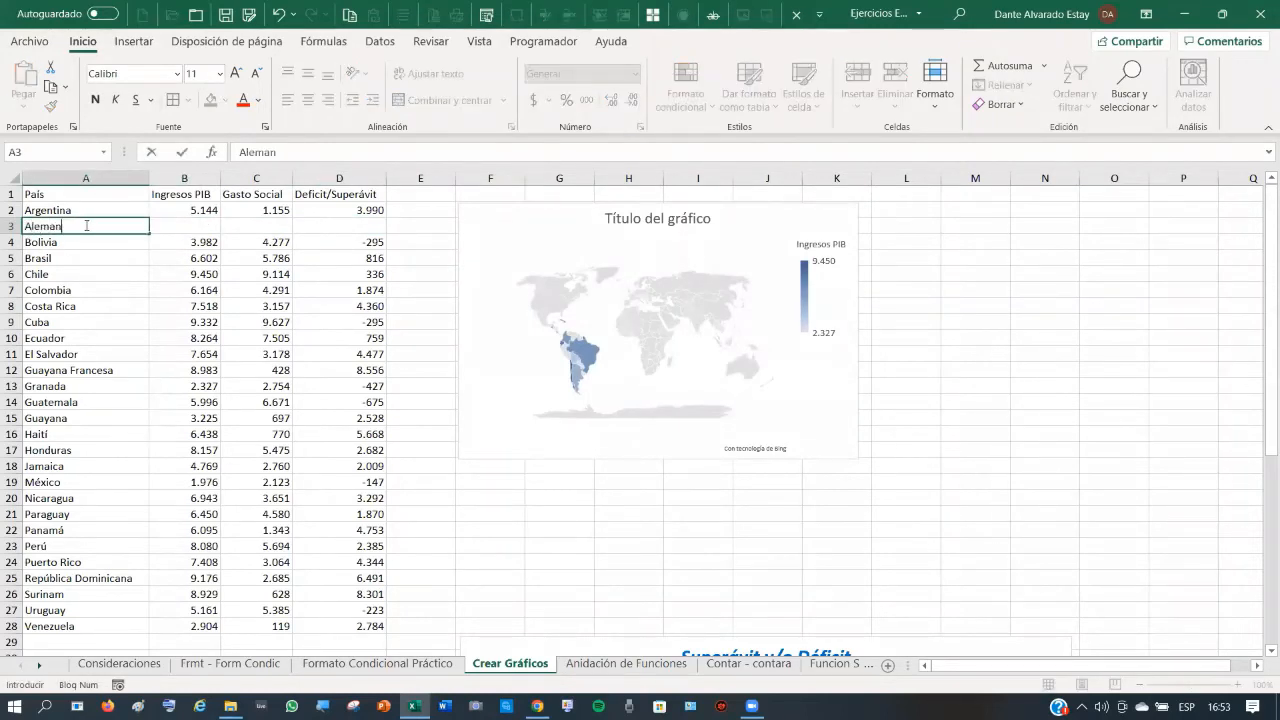
text(ia)
key(Tab)
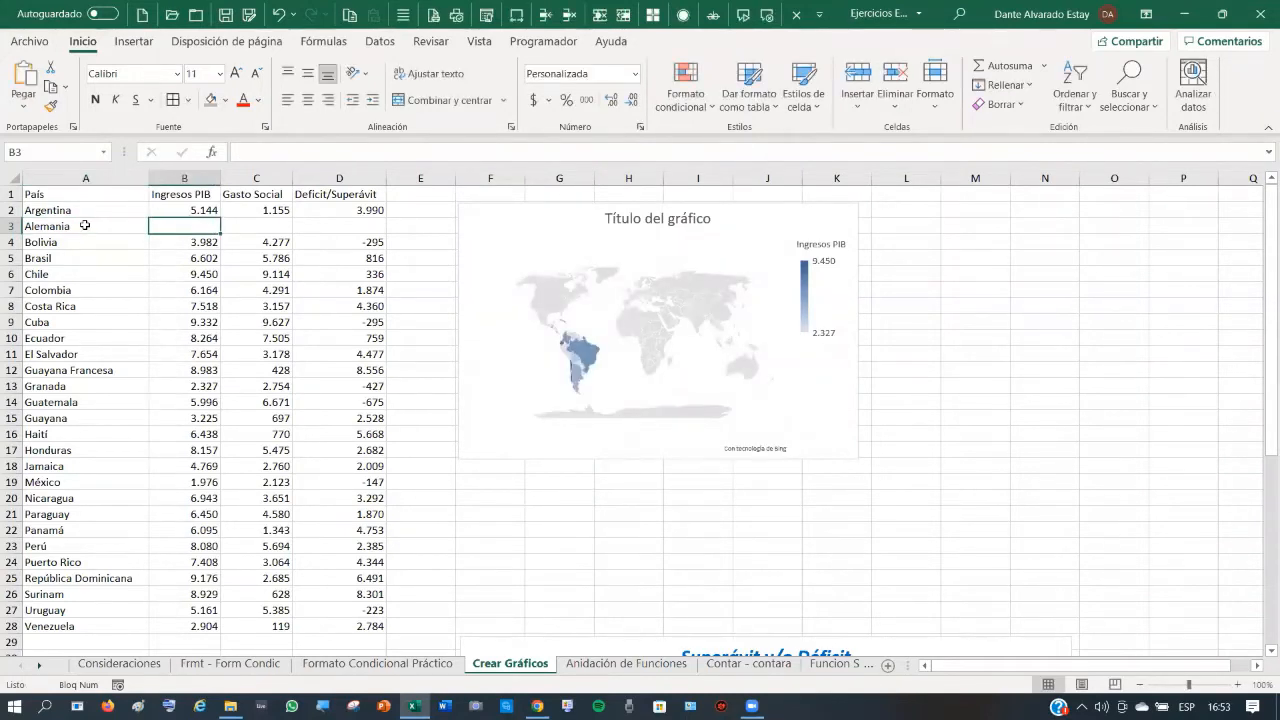
text(256)
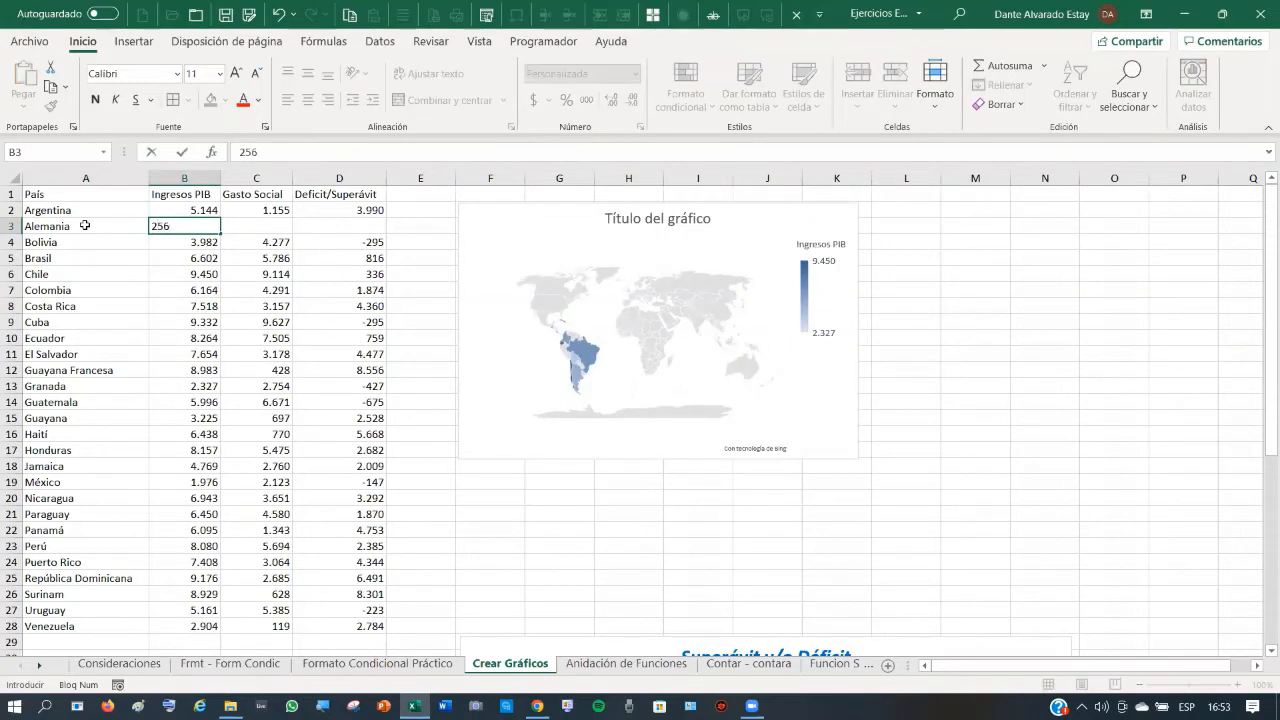
text(000)
key(Tab)
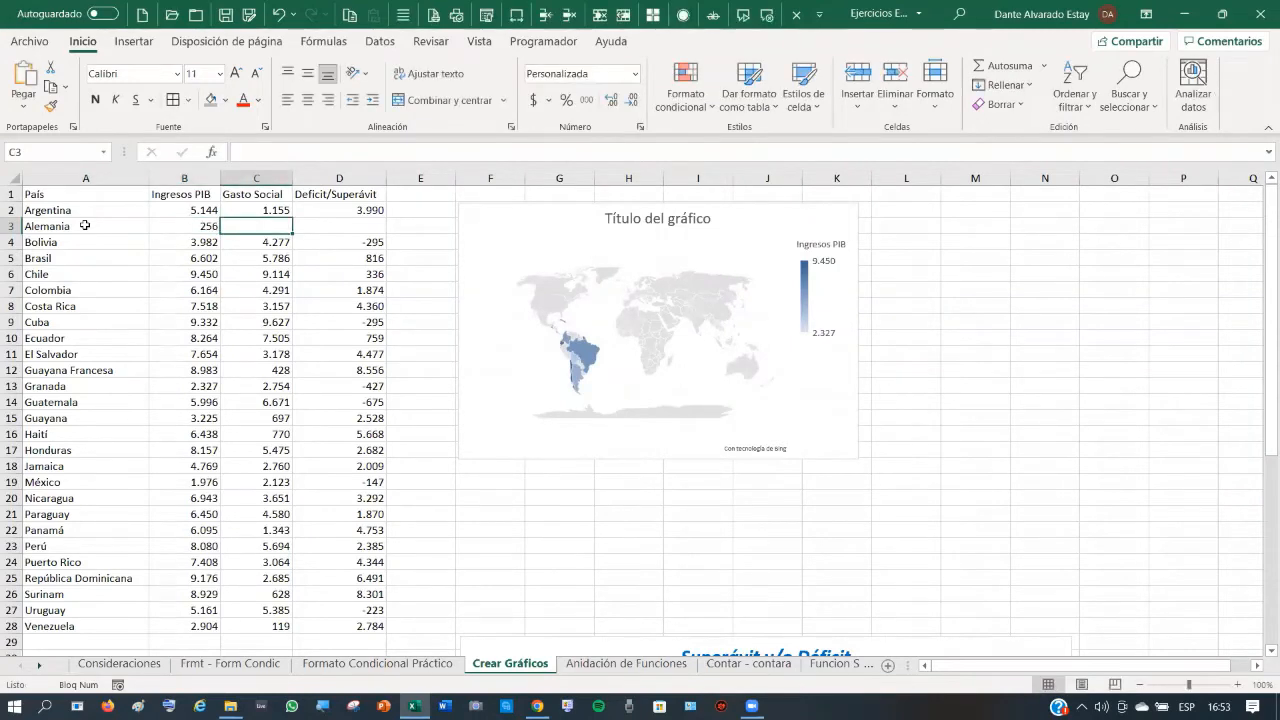
key(Left)
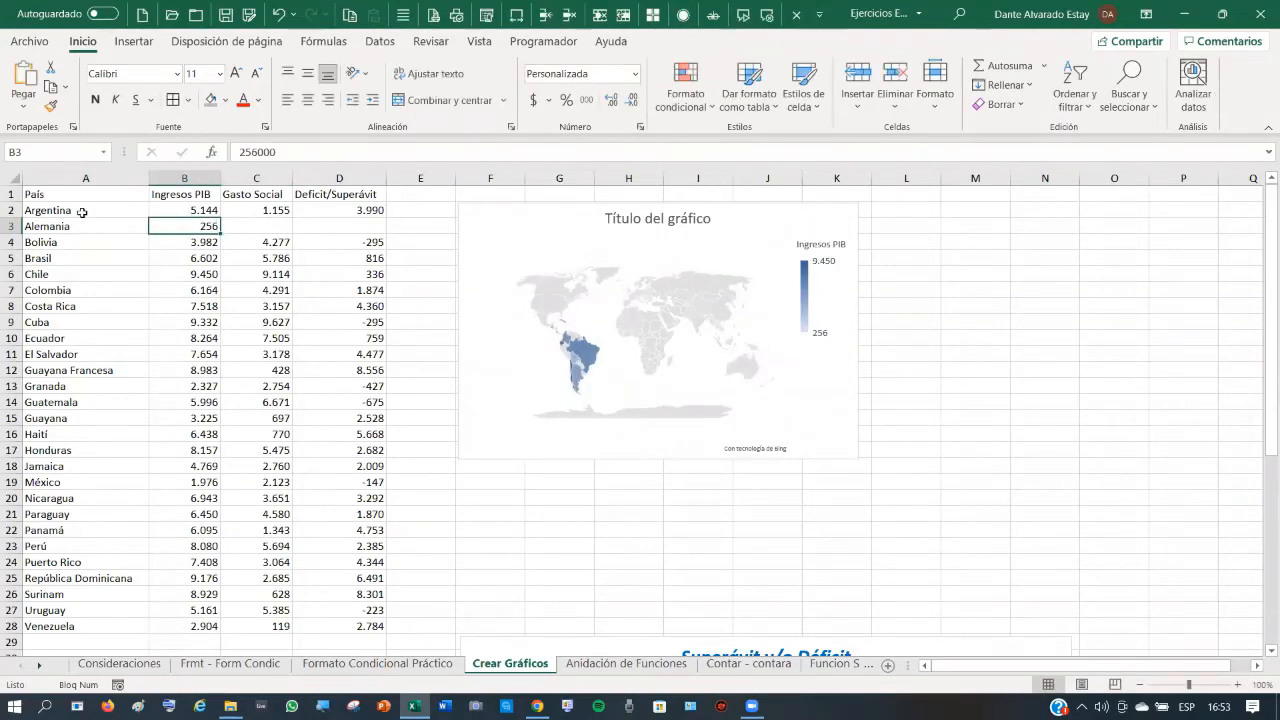
click(286, 152)
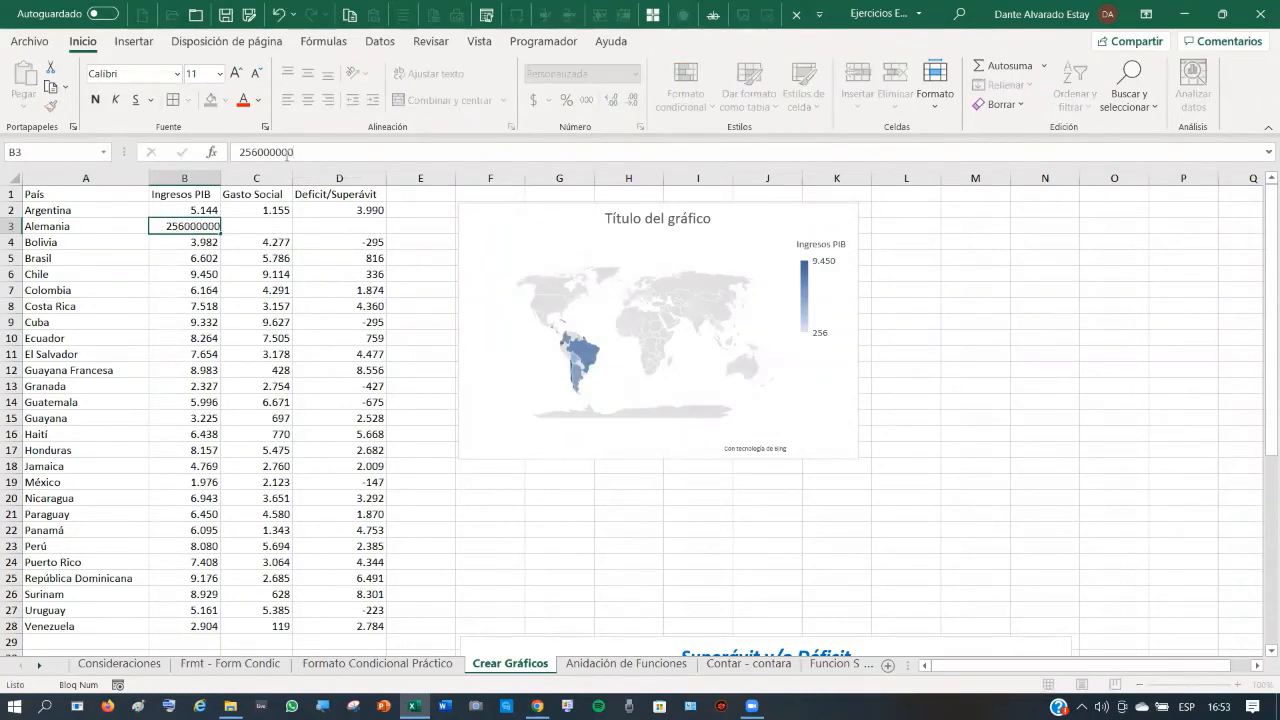
key(Return)
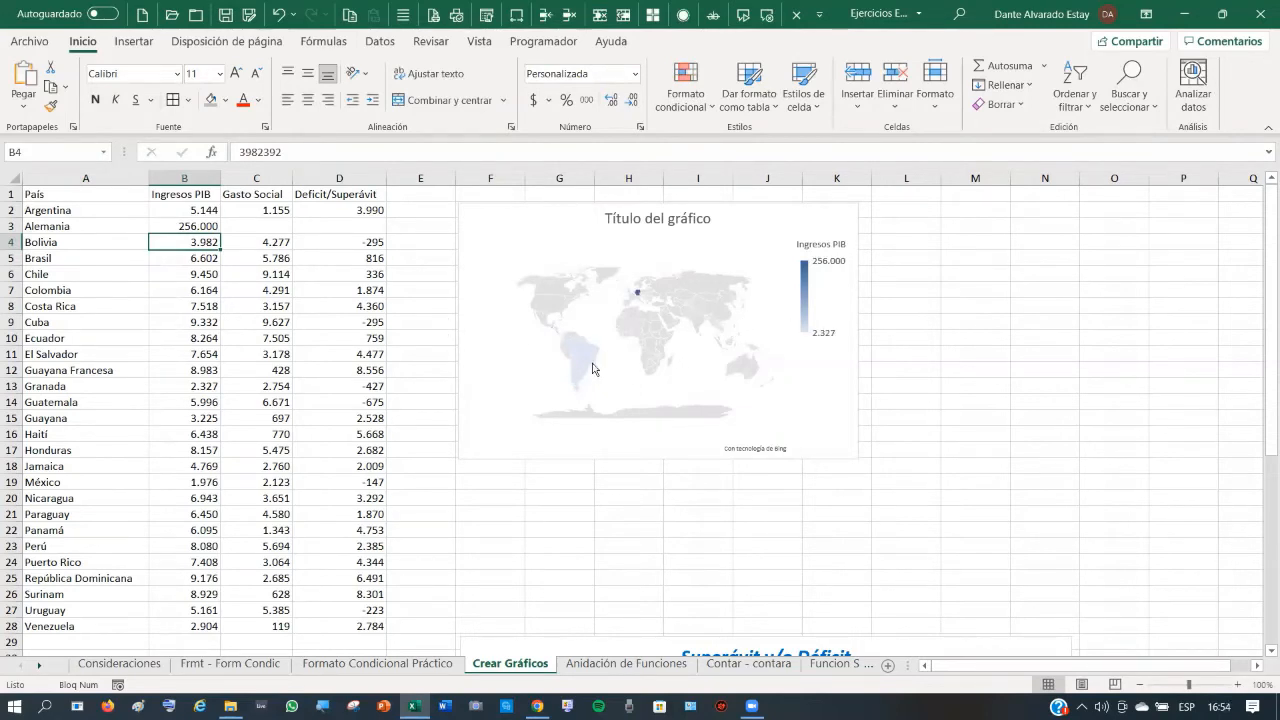
- Change Alemania's Ingresos PIB in B3 from 256000000 to 56000000, displayed as 56.000
mouse_move(591, 370)
mouse_move(641, 300)
click(199, 225)
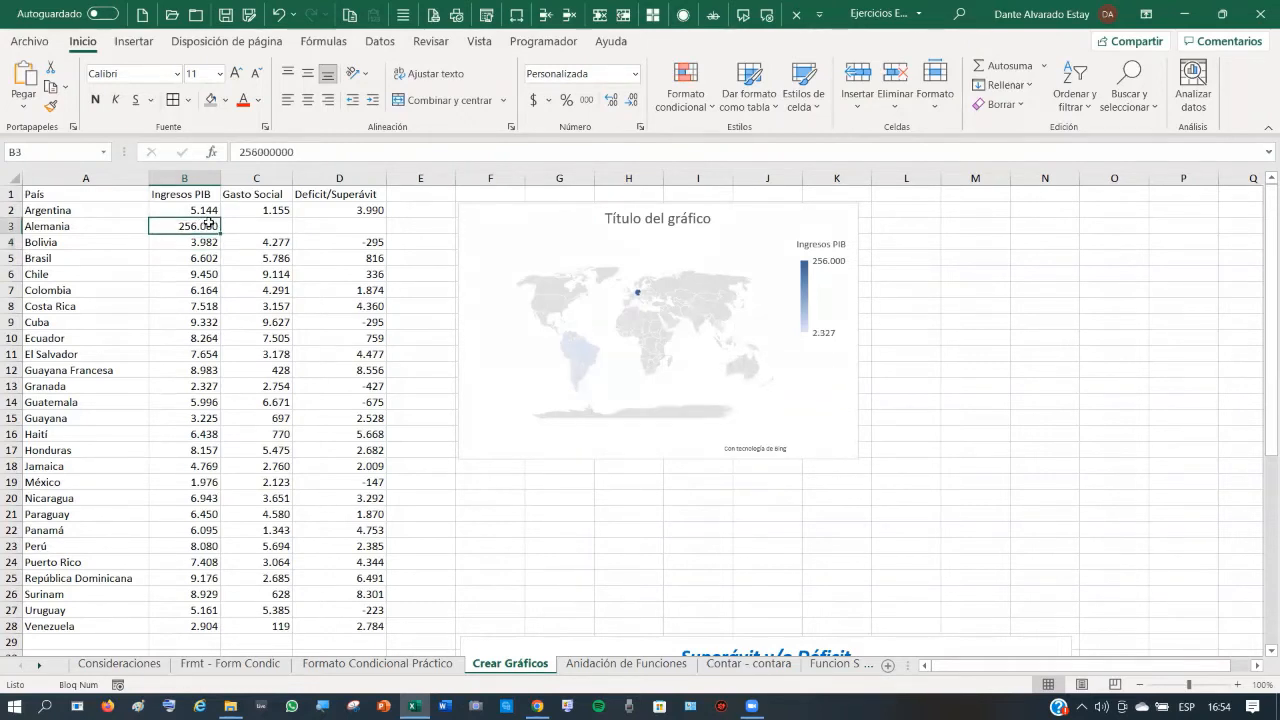
click(304, 151)
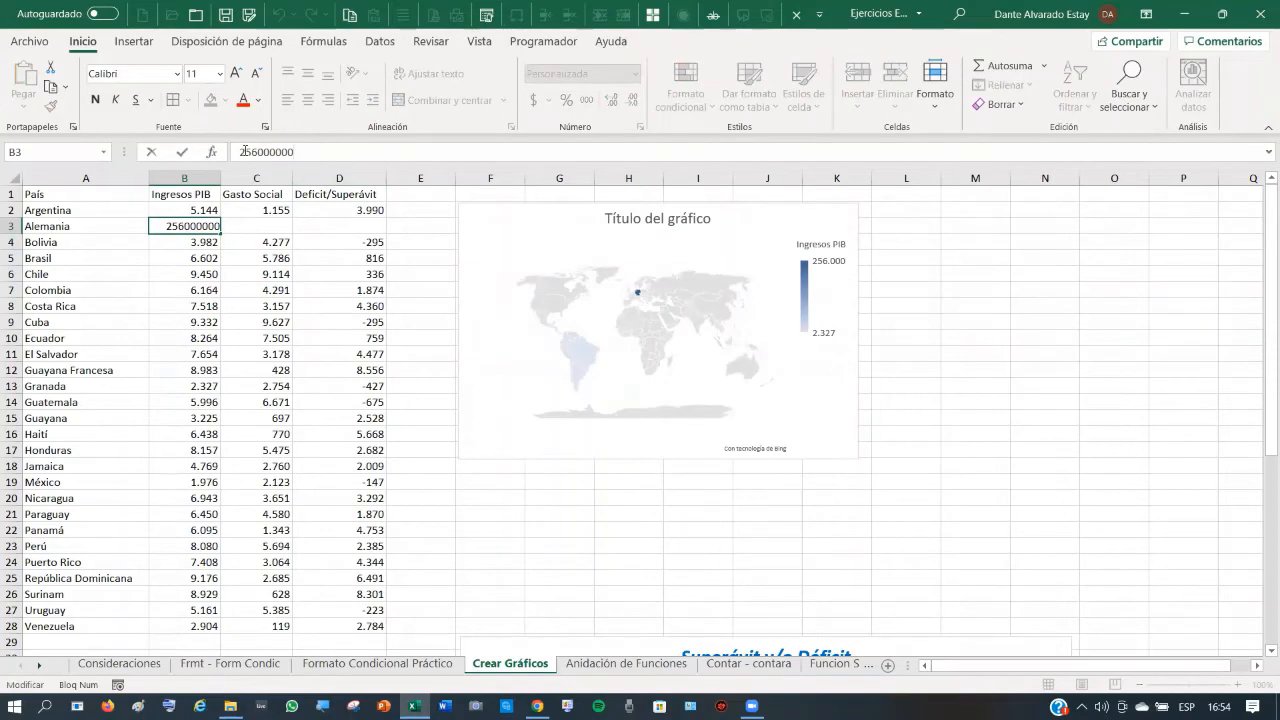
drag(245, 151, 214, 150)
key(BackSpace)
key(Return)
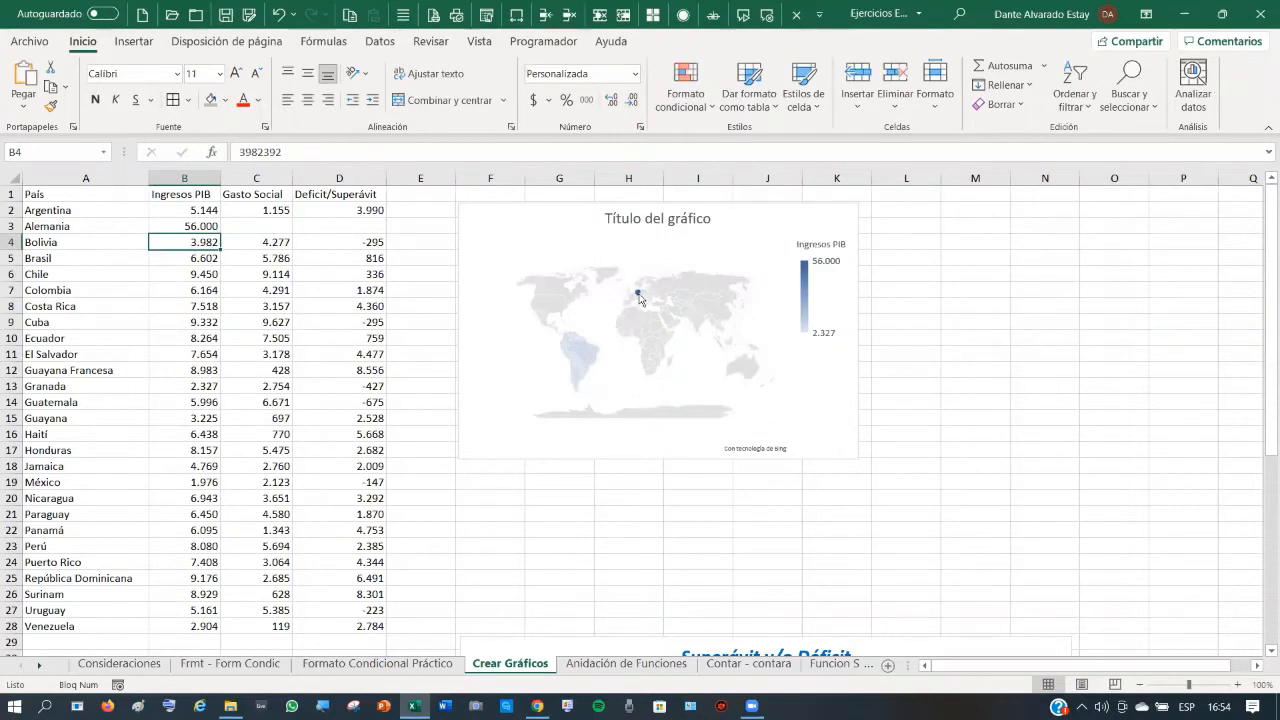
mouse_move(590, 367)
- On Anidación de Funciones, enter =PROMEDIO(C4:C12) in C13, giving 5,411111111
click(630, 664)
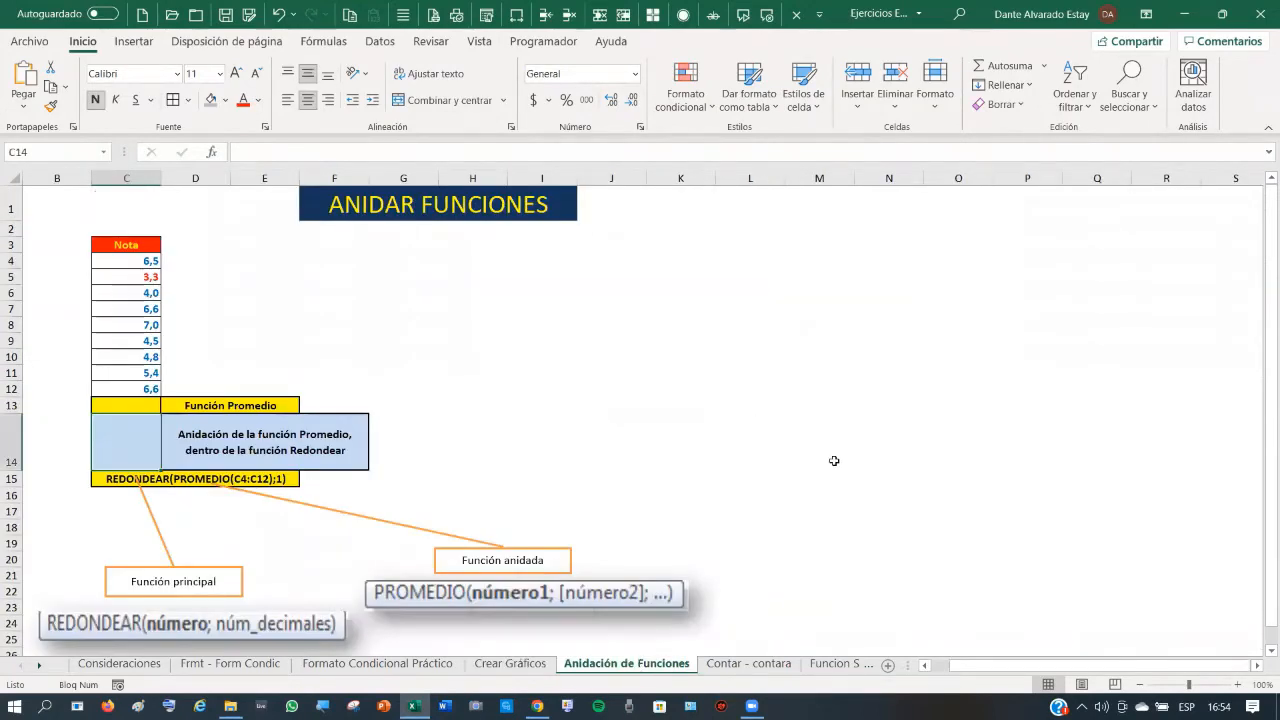
click(131, 262)
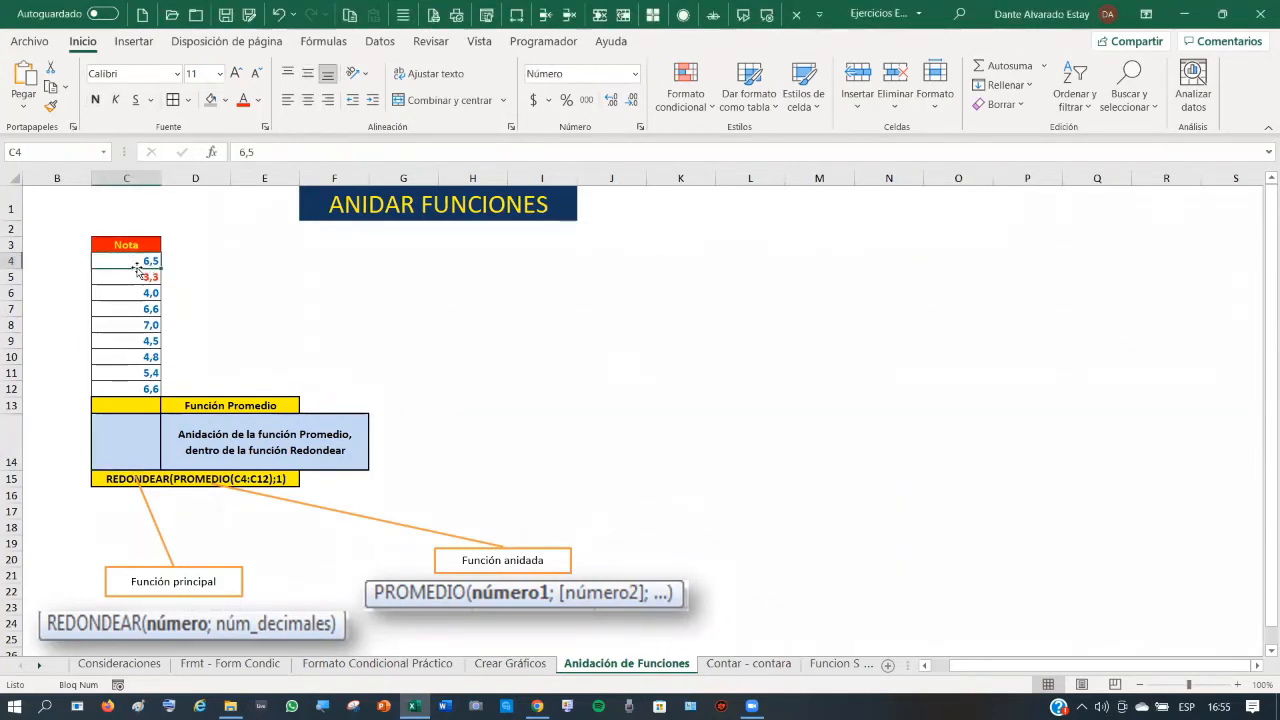
click(141, 405)
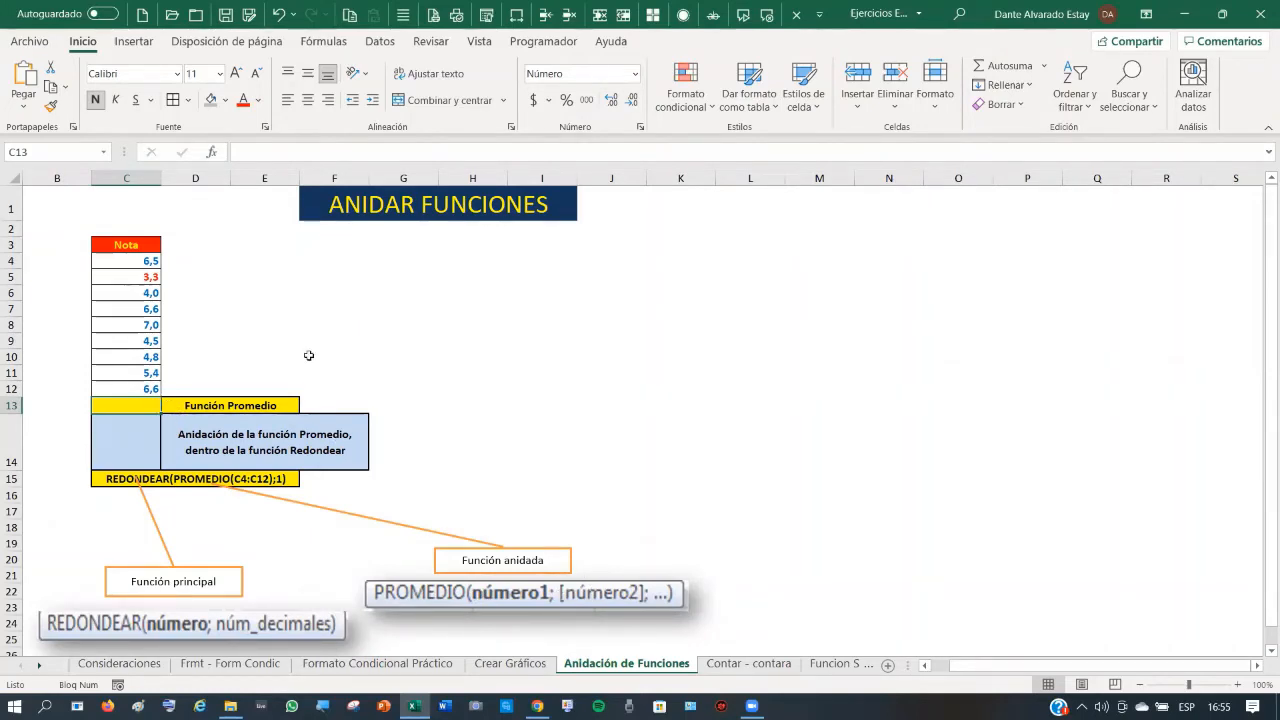
text(=p)
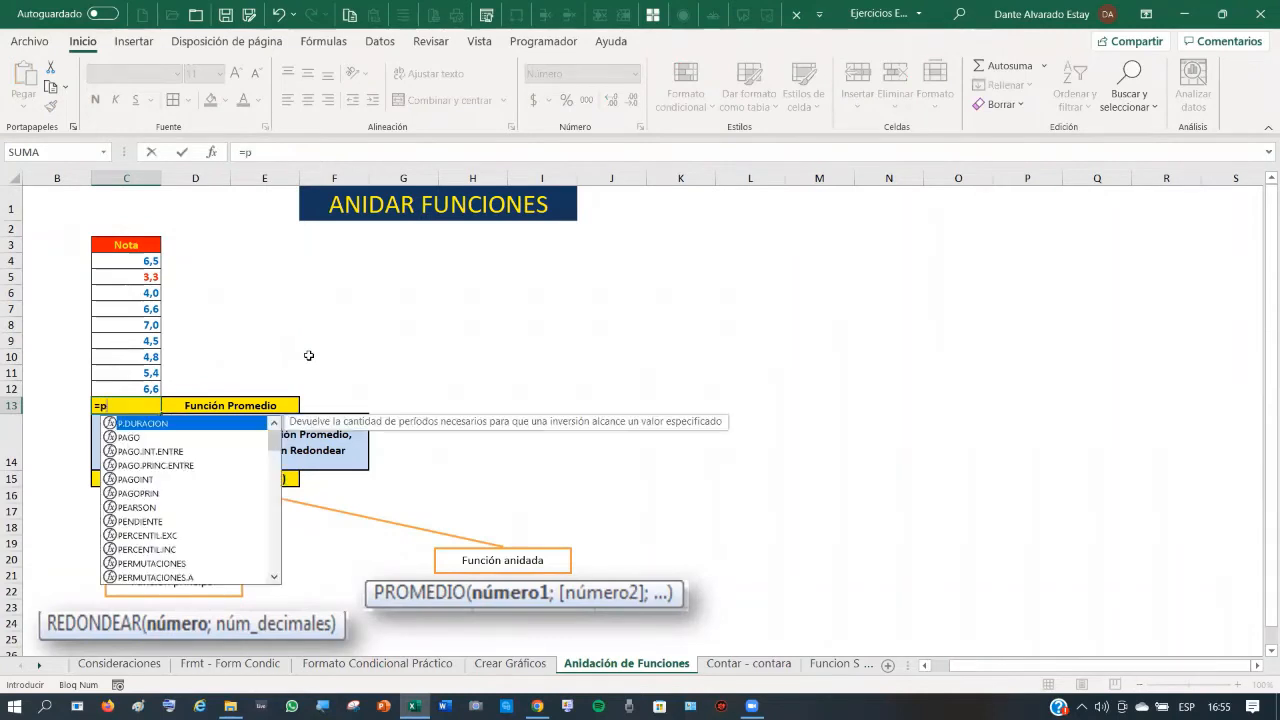
text(romedio()
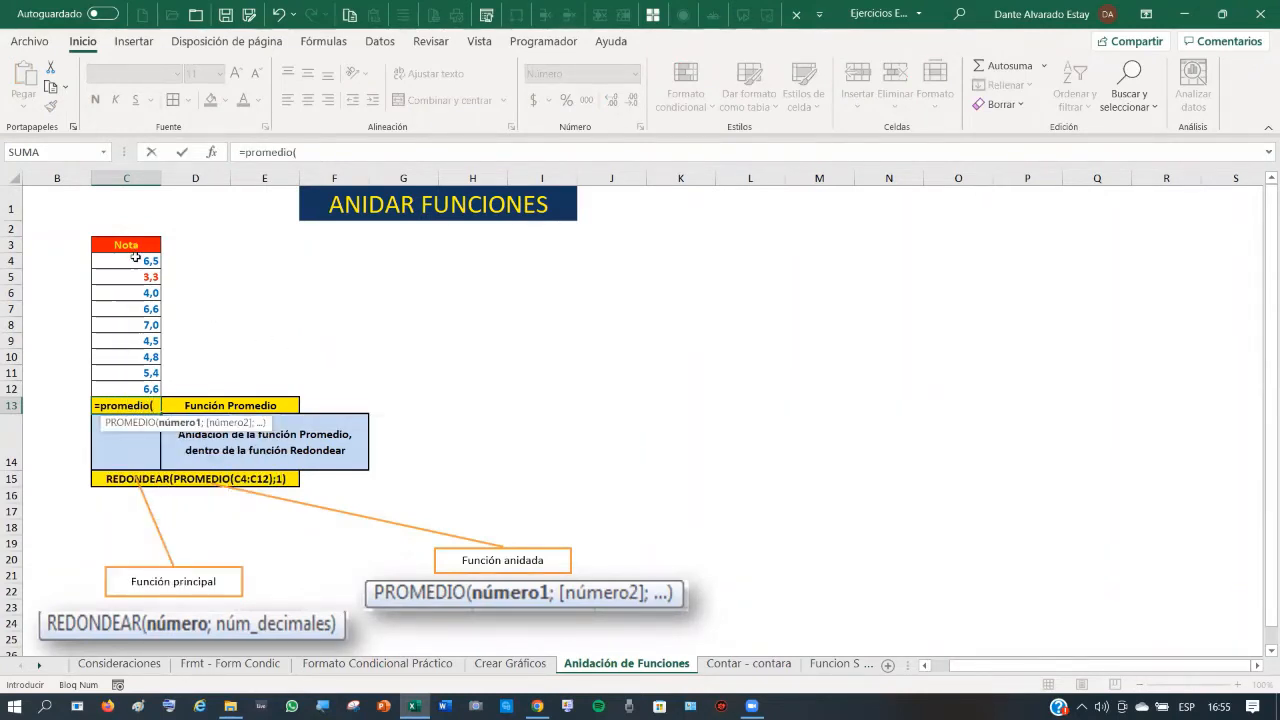
drag(133, 268, 140, 388)
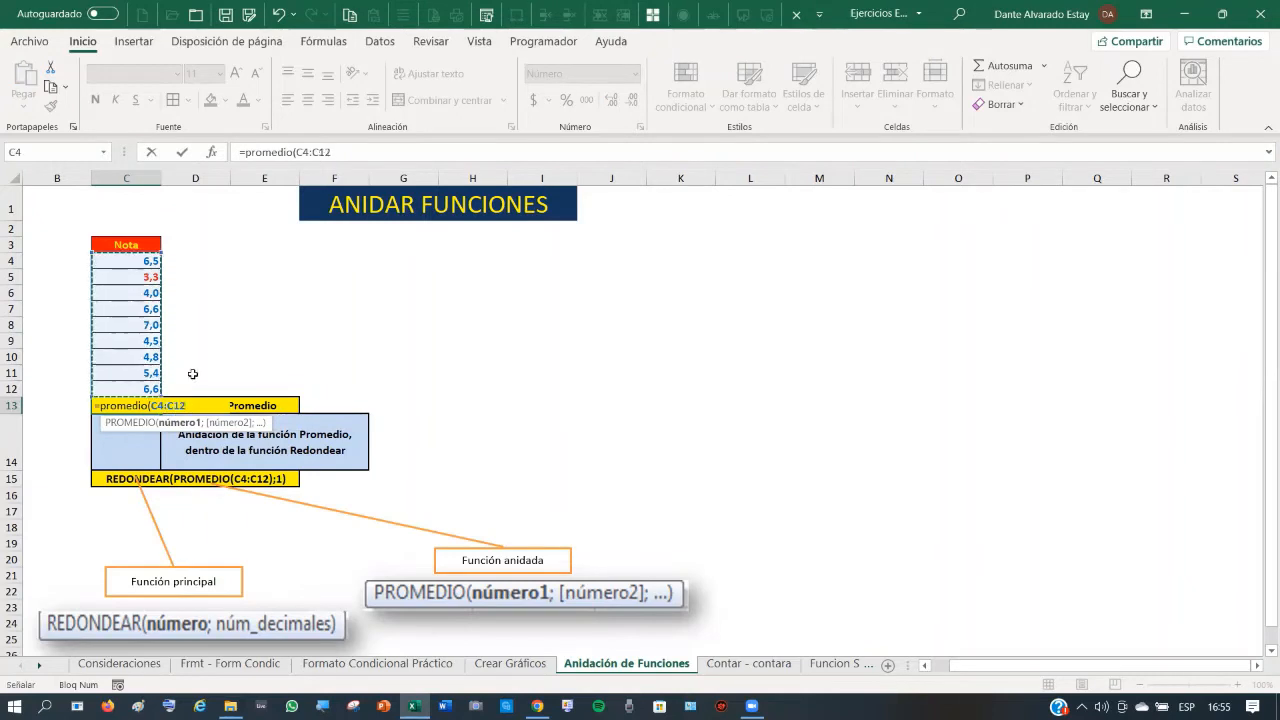
text())
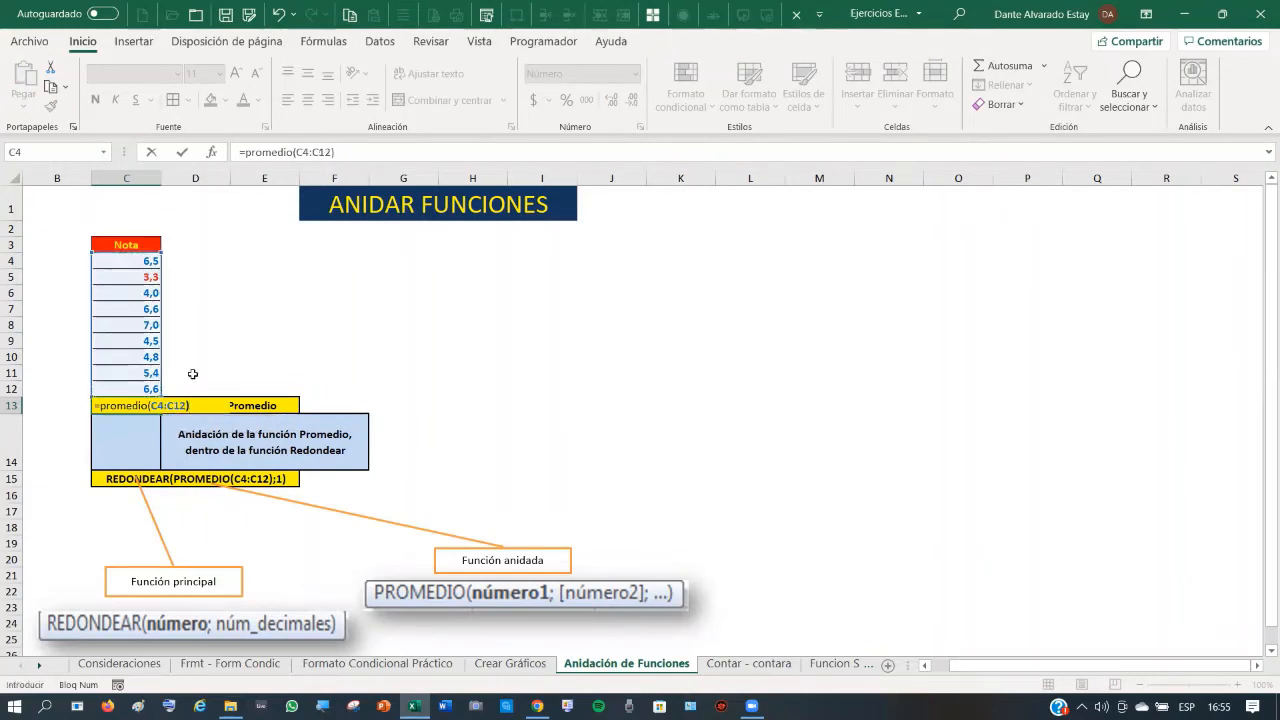
key(Return)
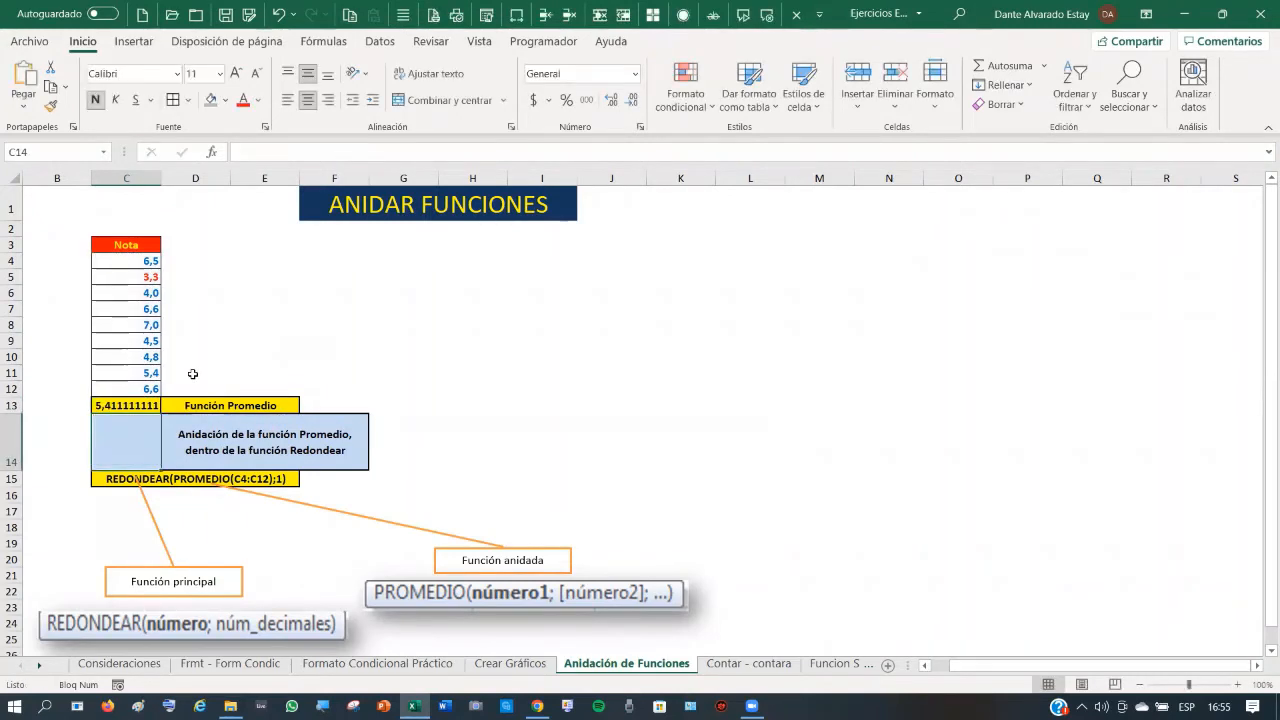
click(135, 405)
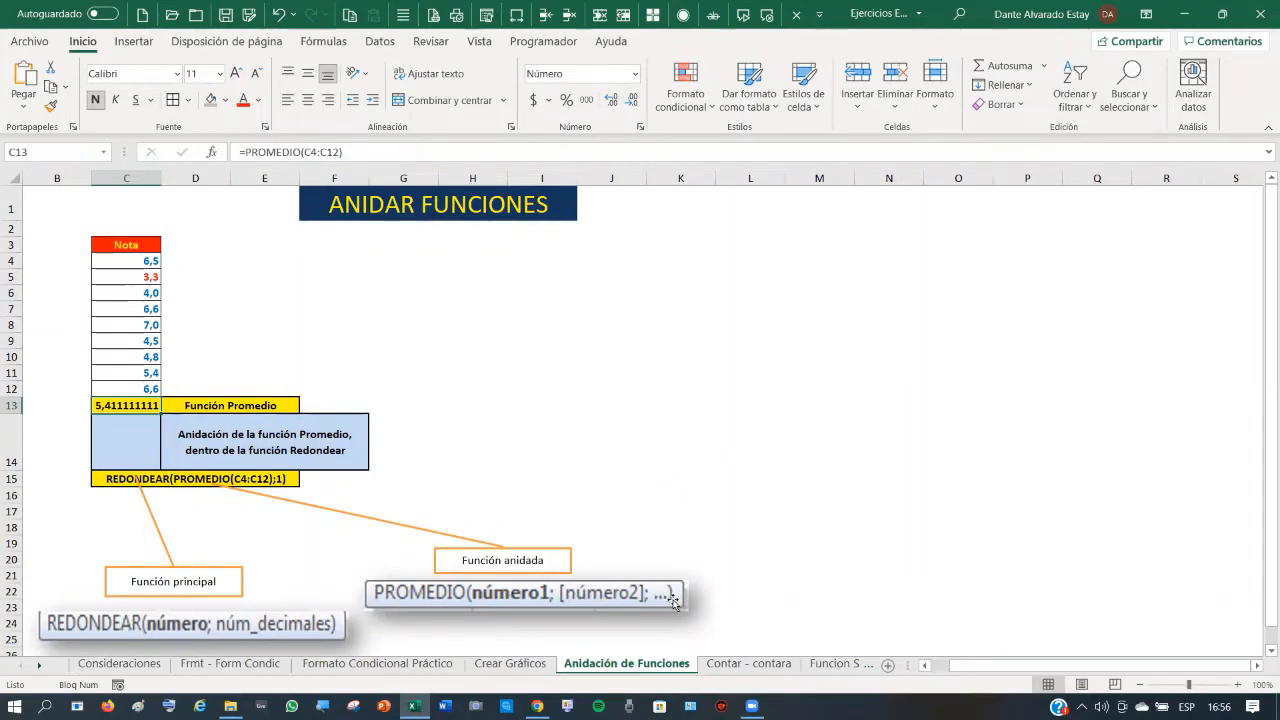
- In C14, begin the formula =redondear( after correcting the misspelled 'renondear'
click(135, 439)
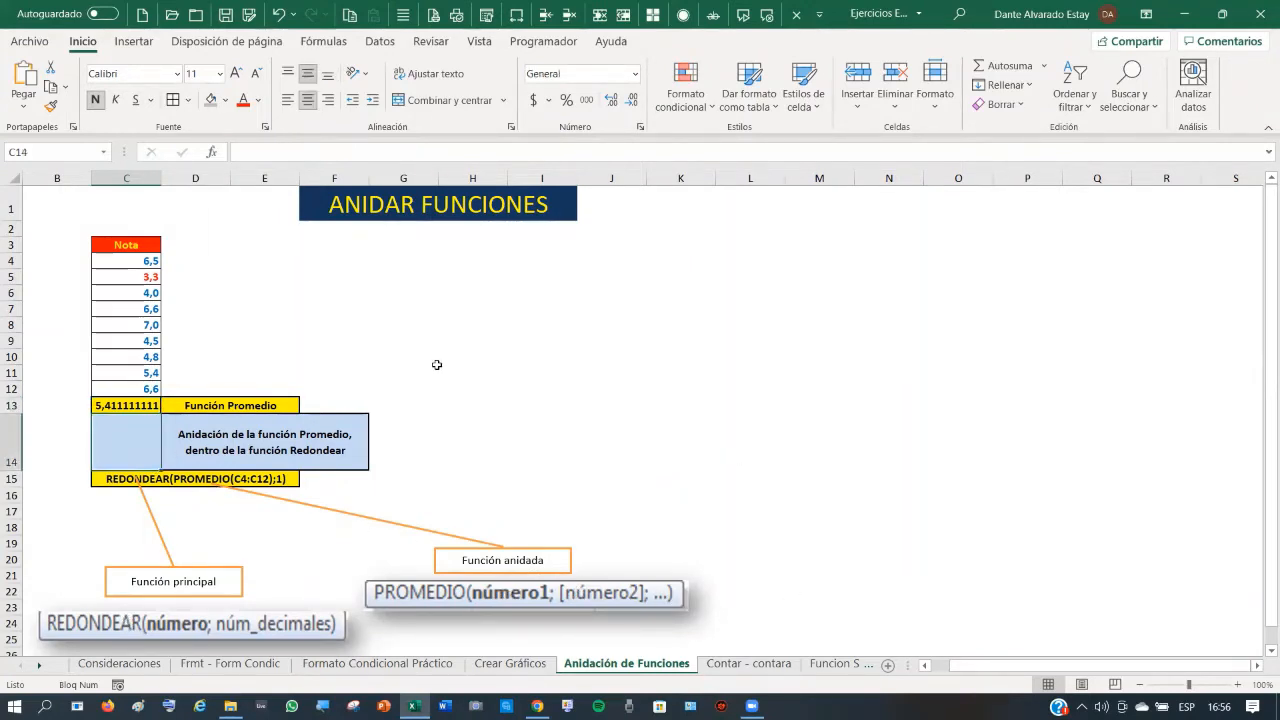
text(=)
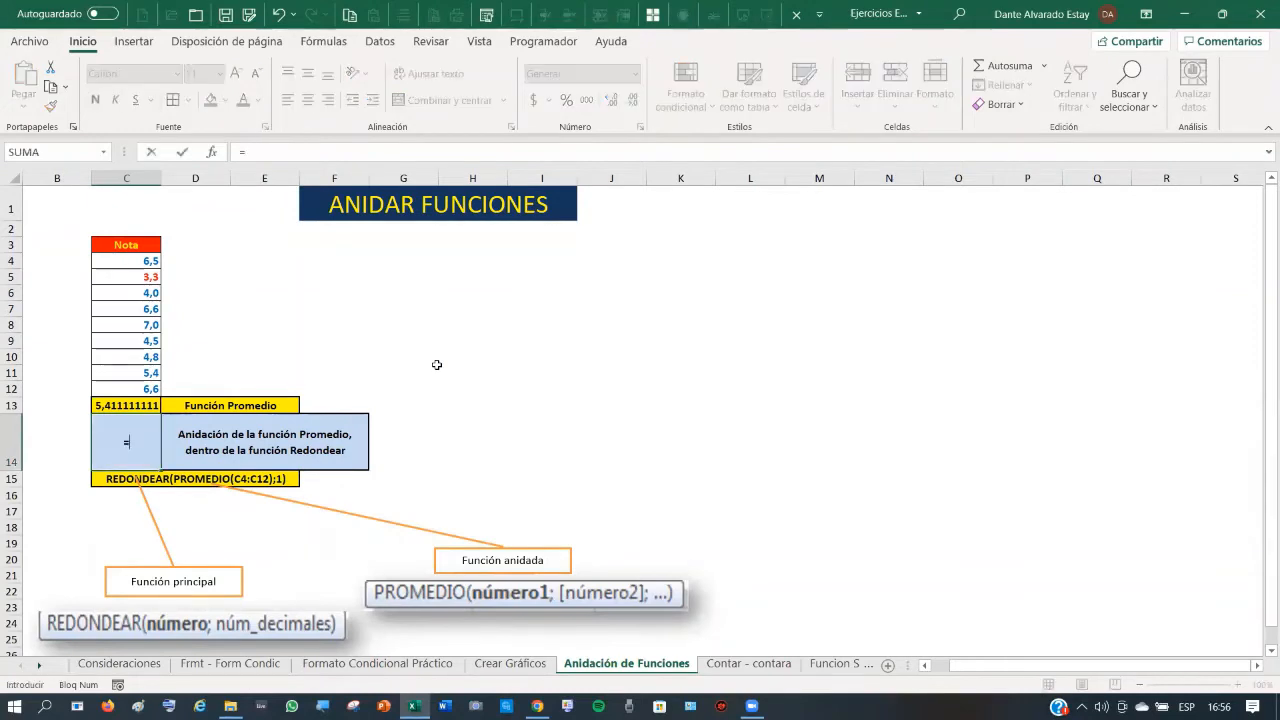
text(renondear()
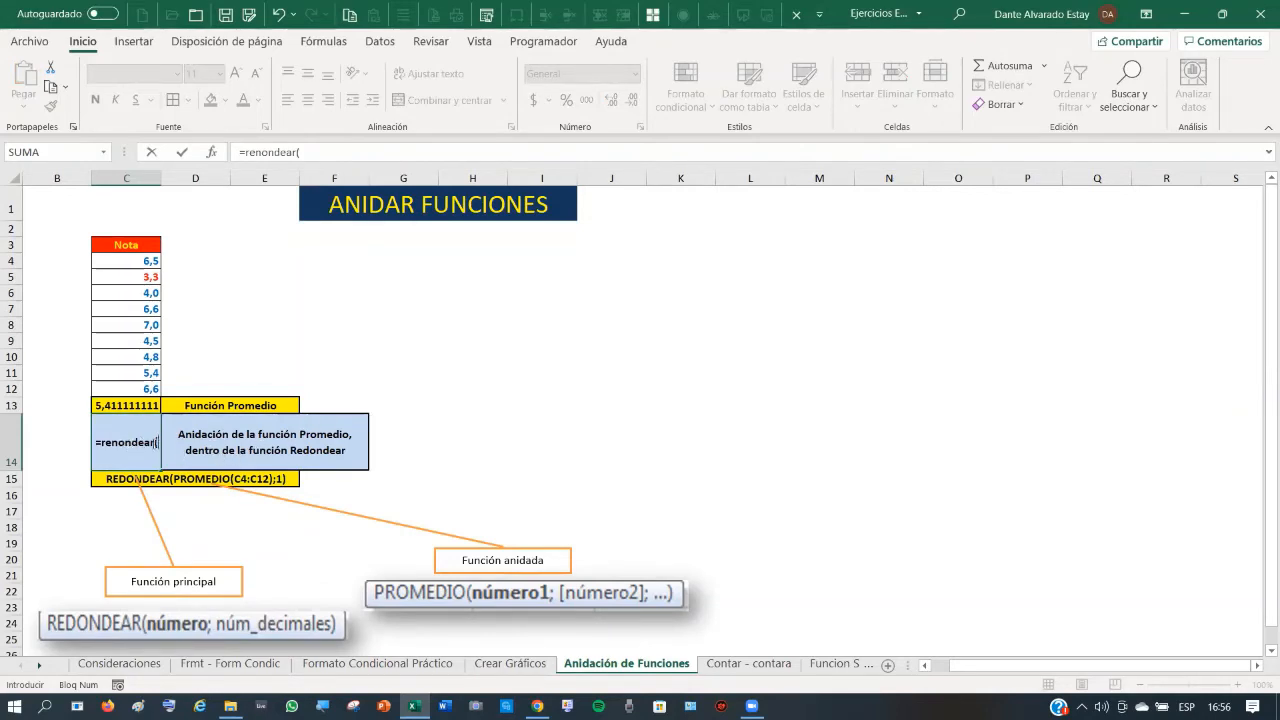
drag(150, 441, 103, 442)
text(redon)
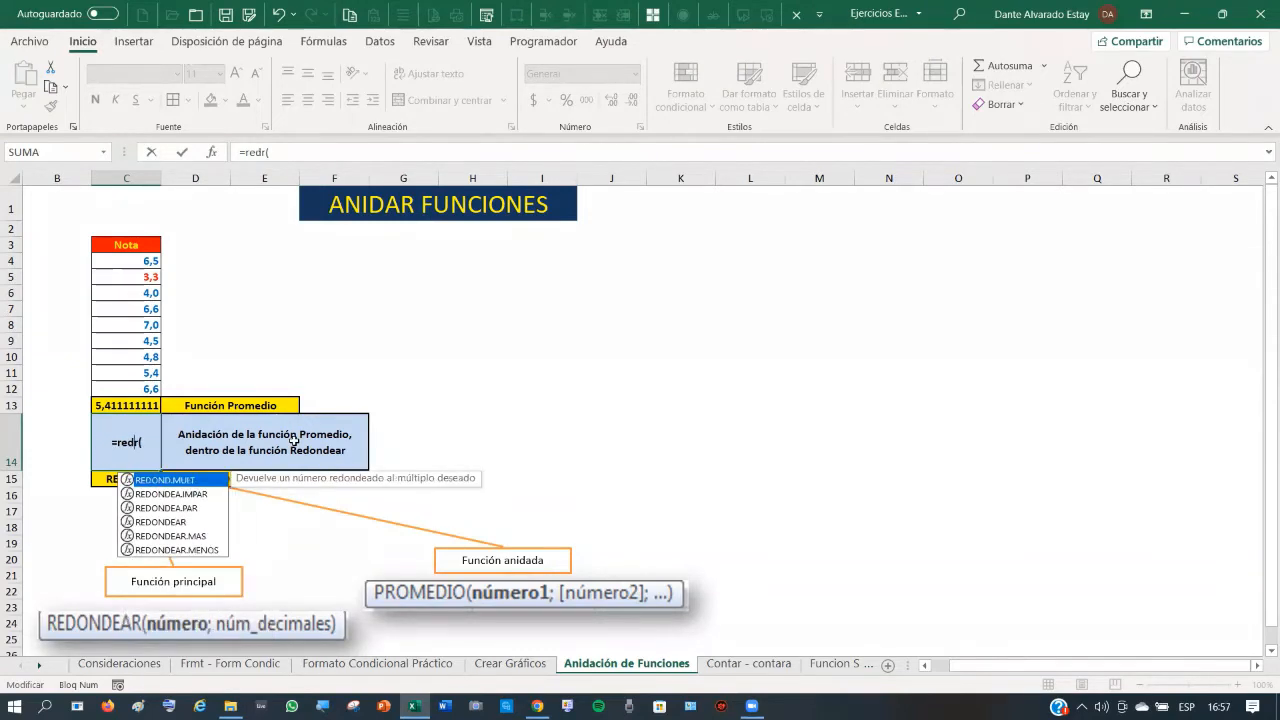
text(dear)
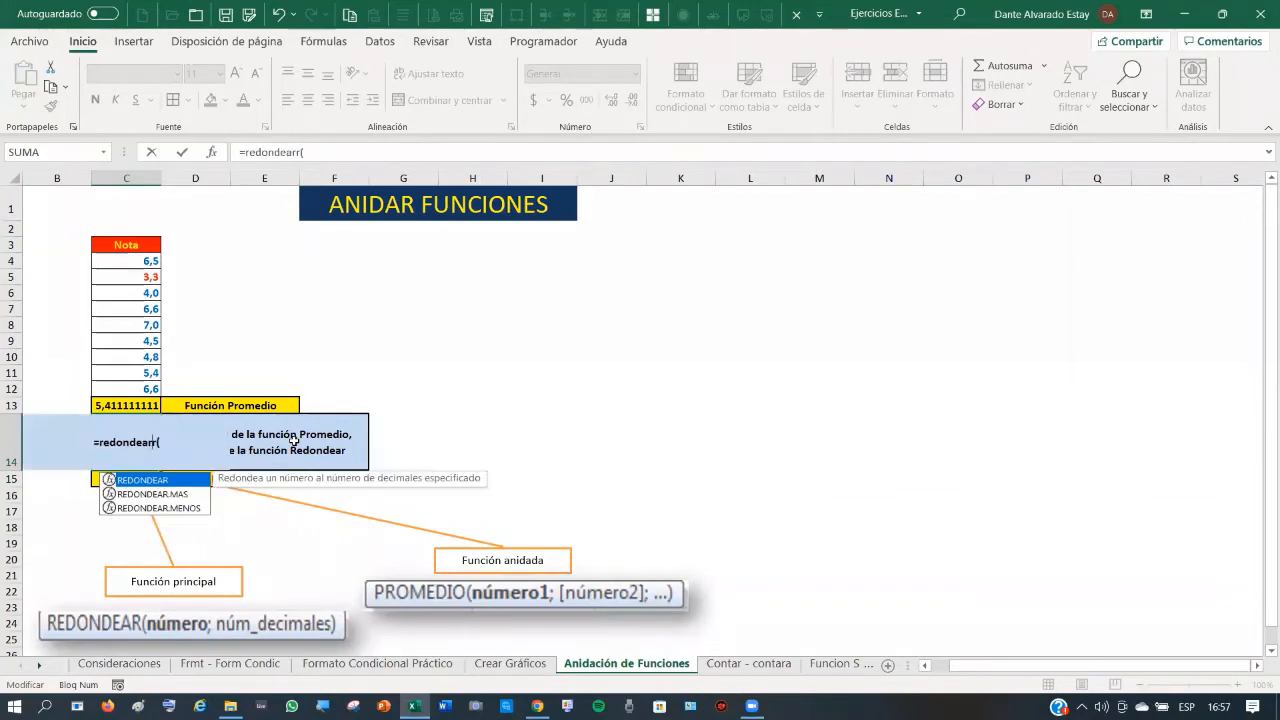
key(Delete)
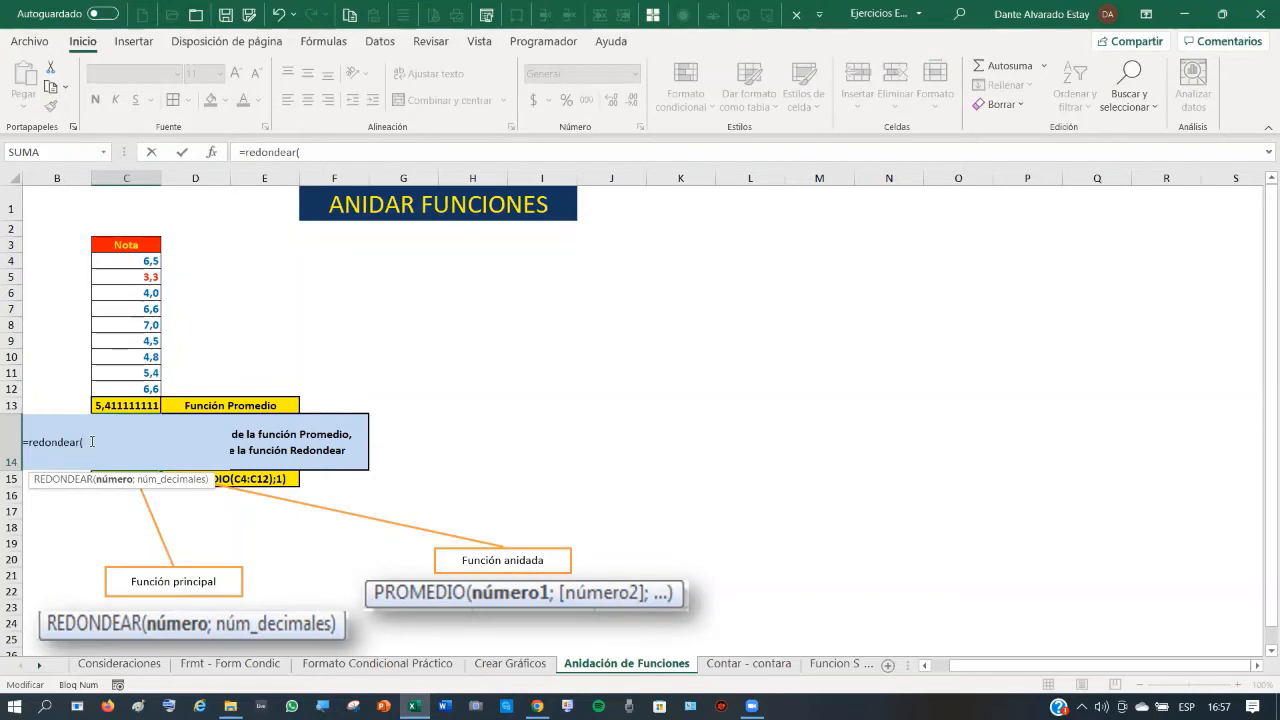
- Complete C14 as =redondear(Promedio(C4:C12);1), rounding the average of C4:C12 to one decimal
text(Promedi)
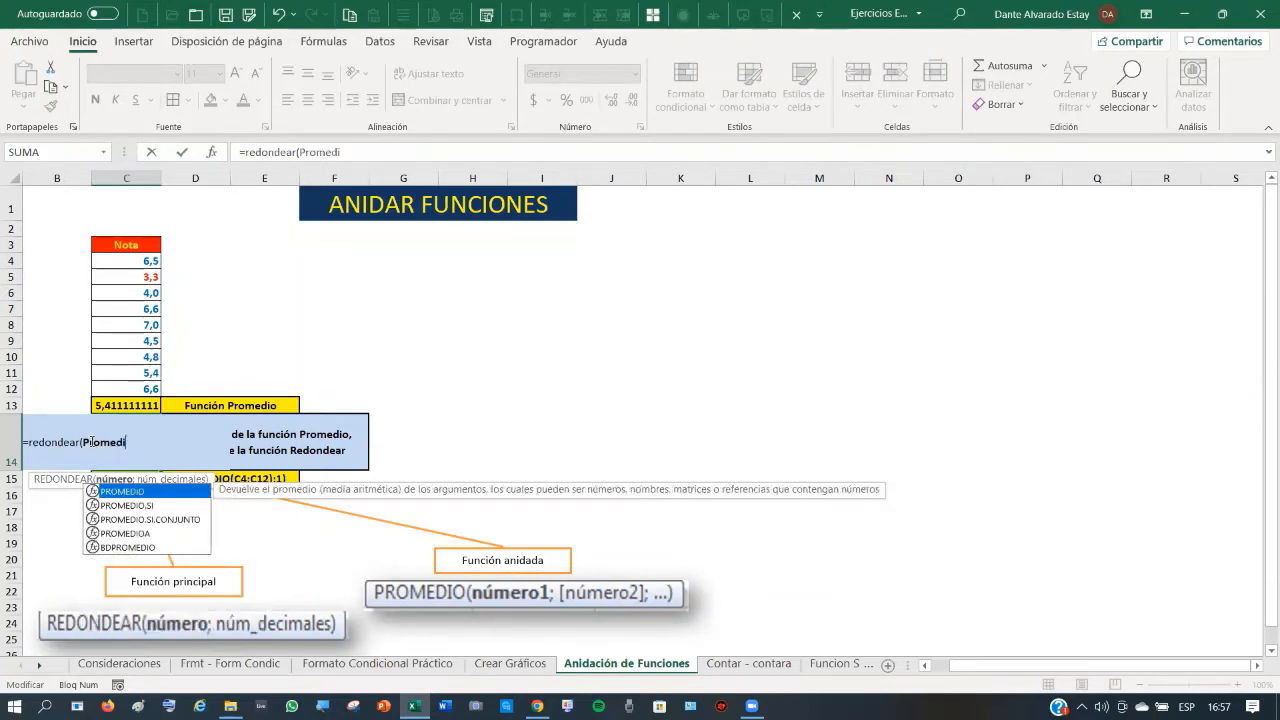
text(o()
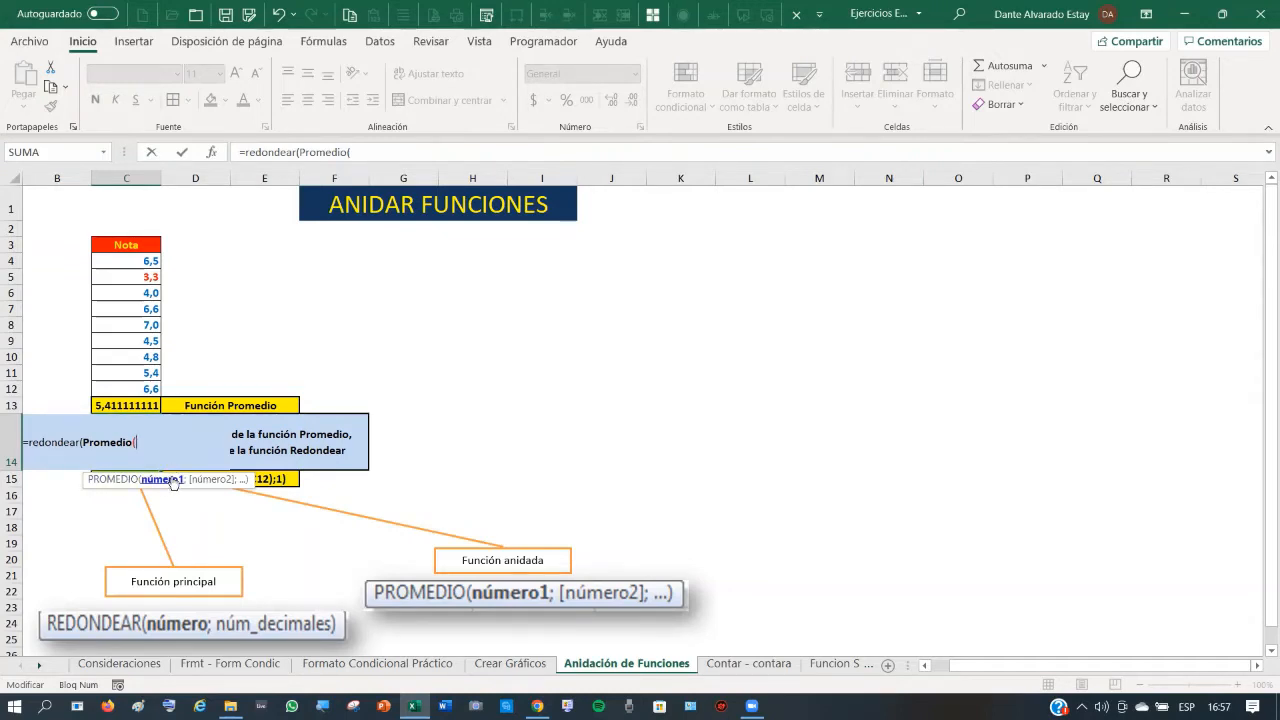
click(141, 262)
drag(141, 262, 145, 389)
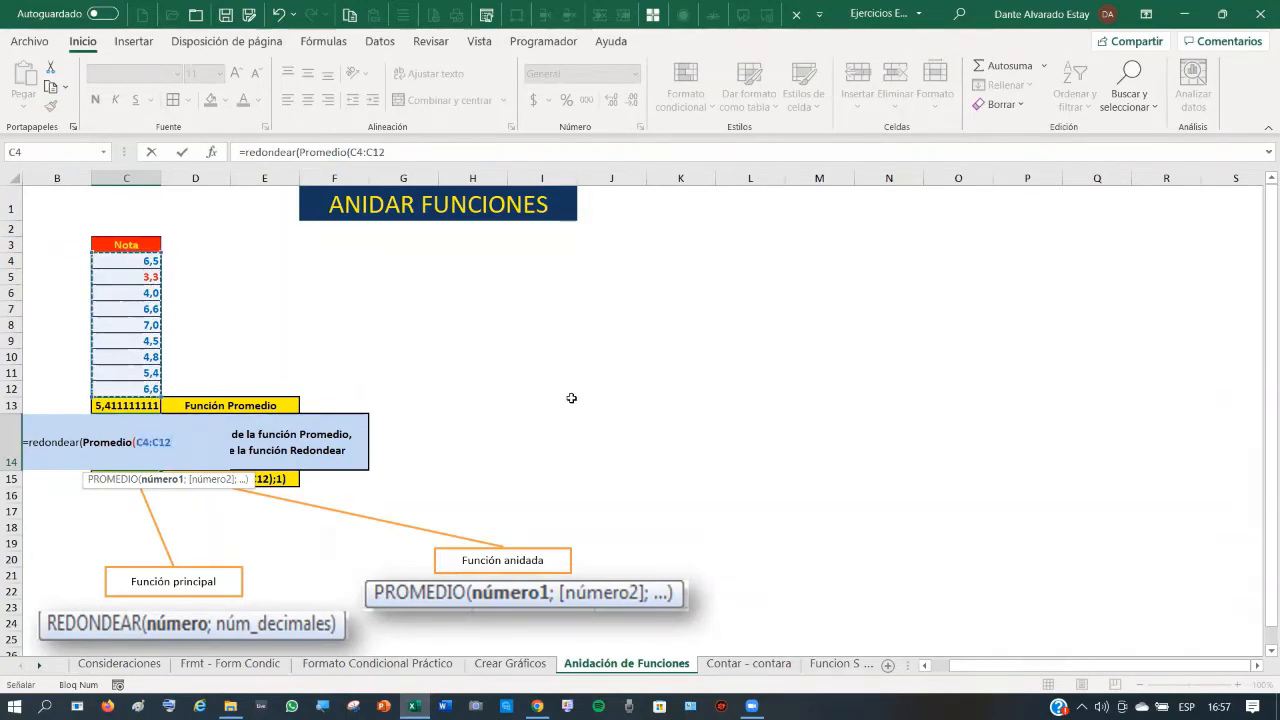
text())
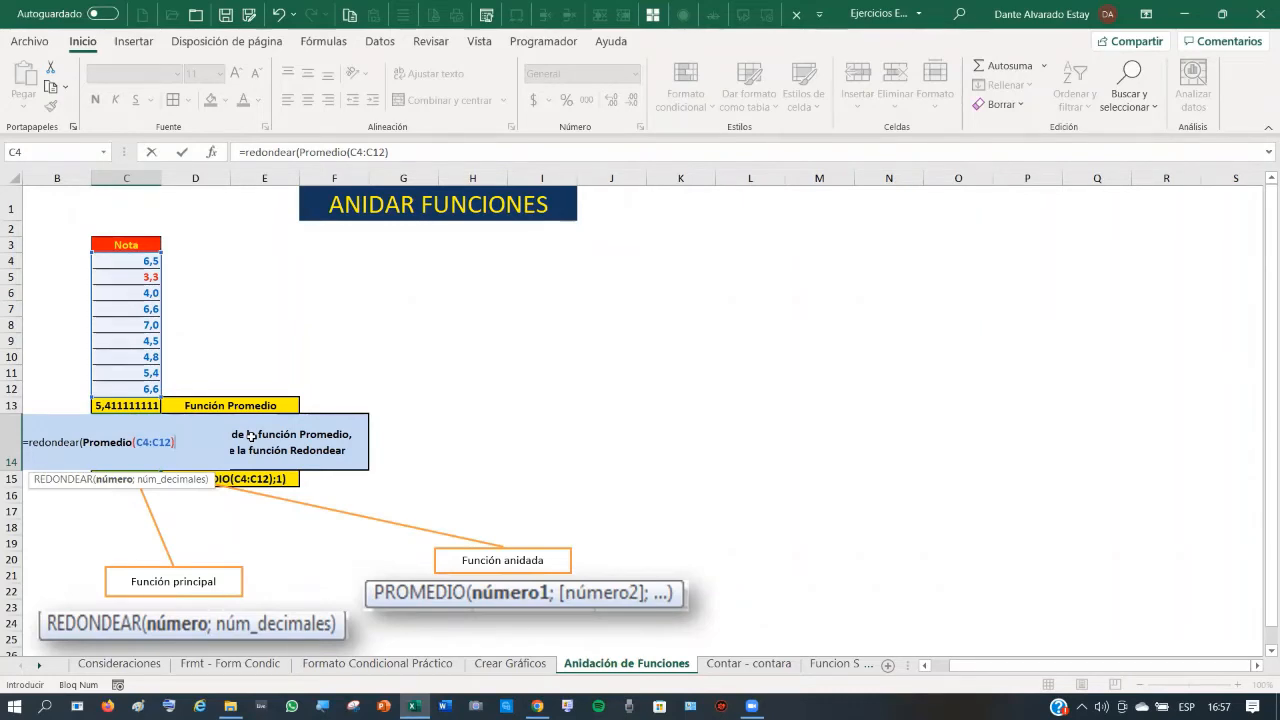
text(;)
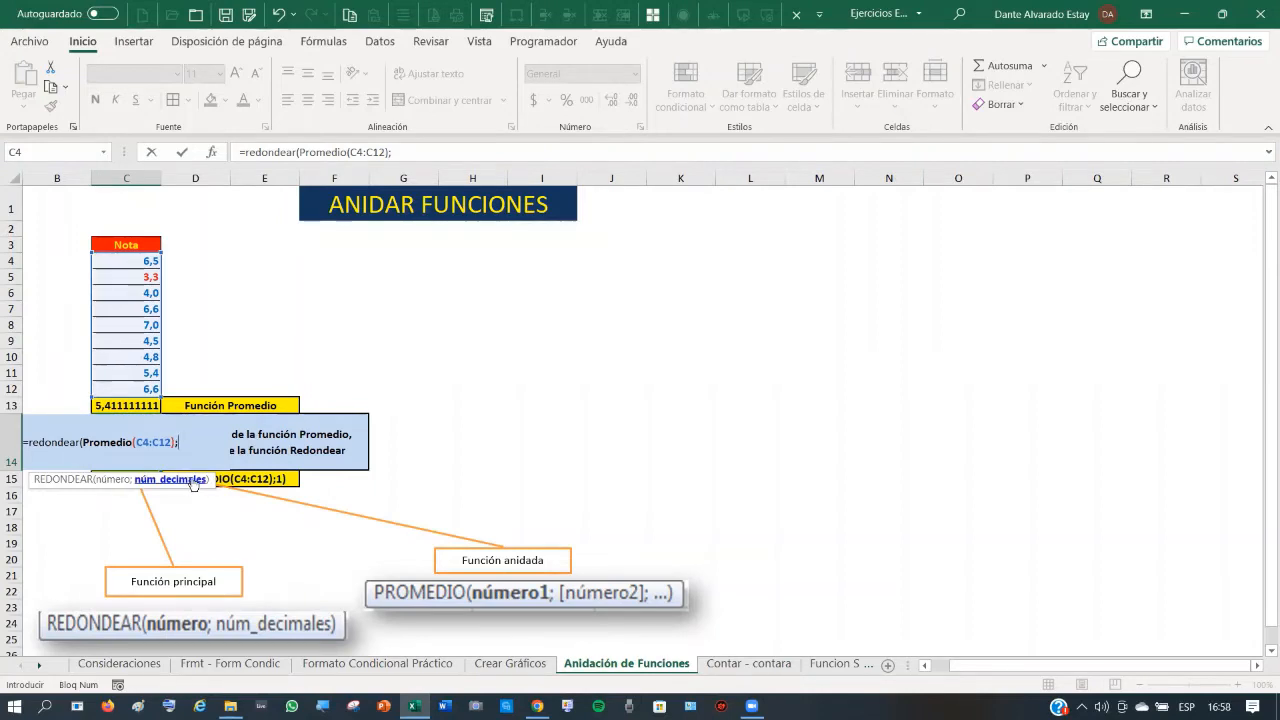
text(1))
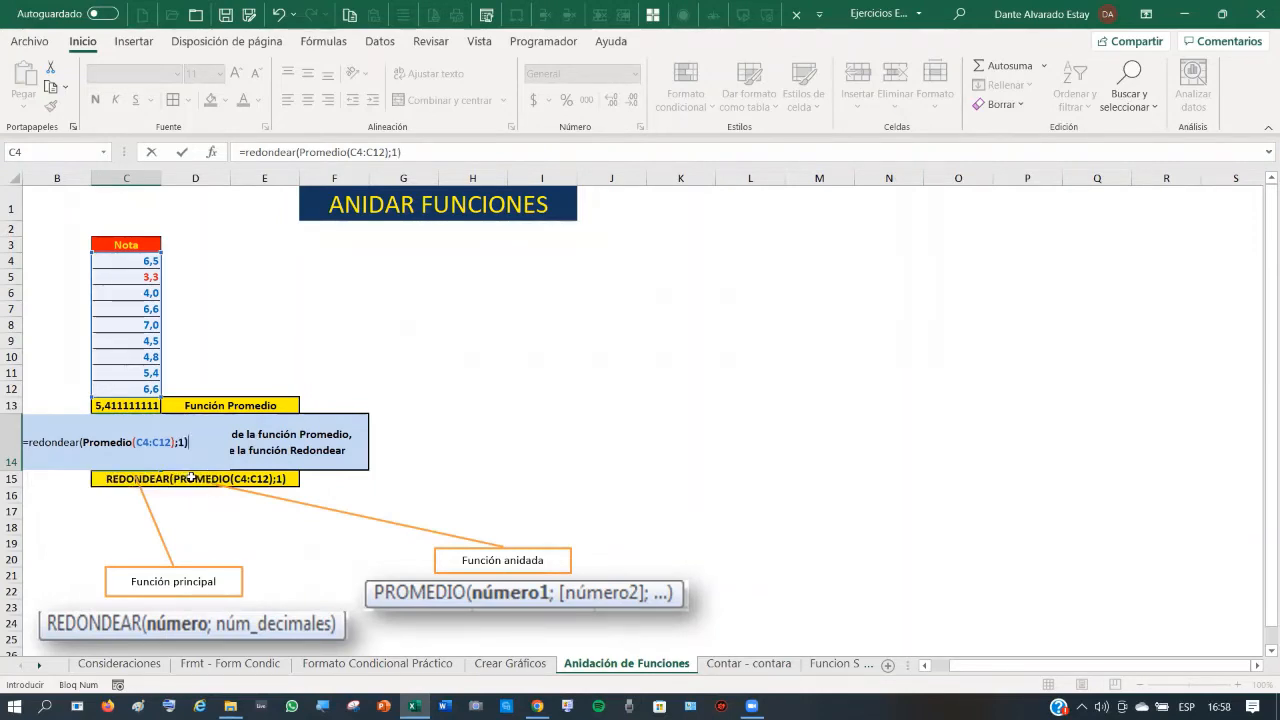
click(182, 153)
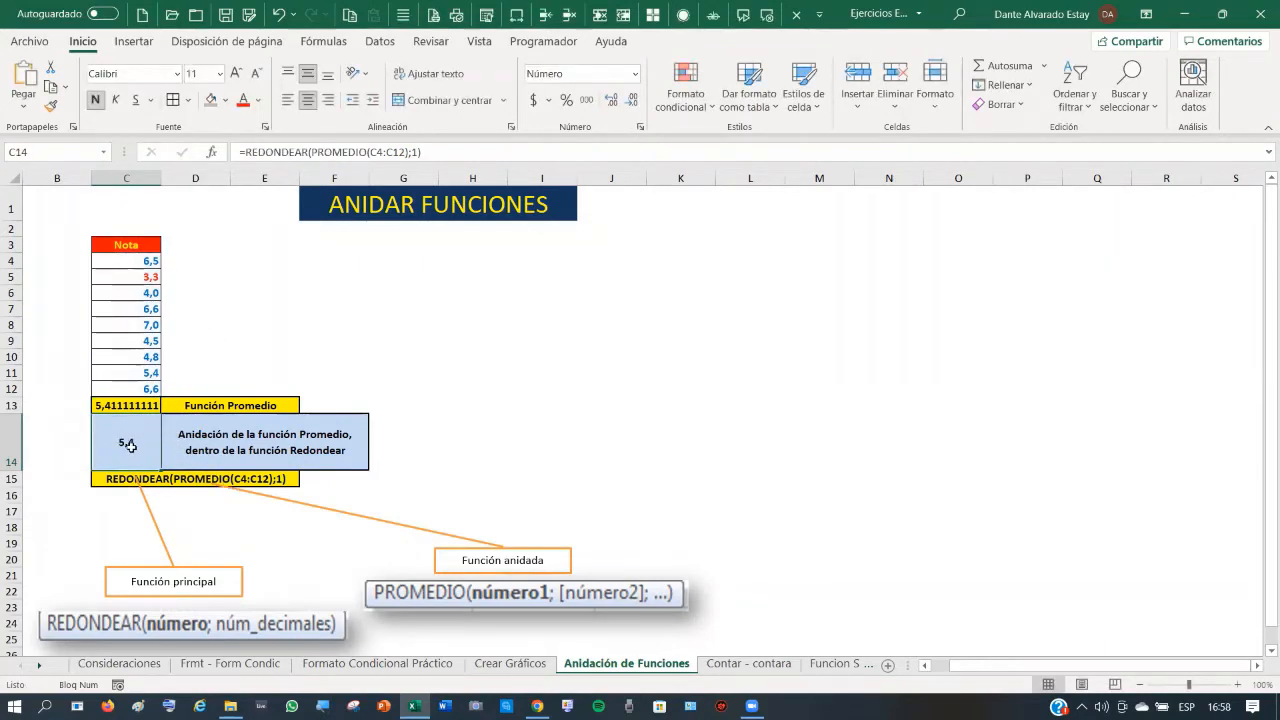
- Format C13 as a number with 1 decimal place so it reads 5,4
click(131, 404)
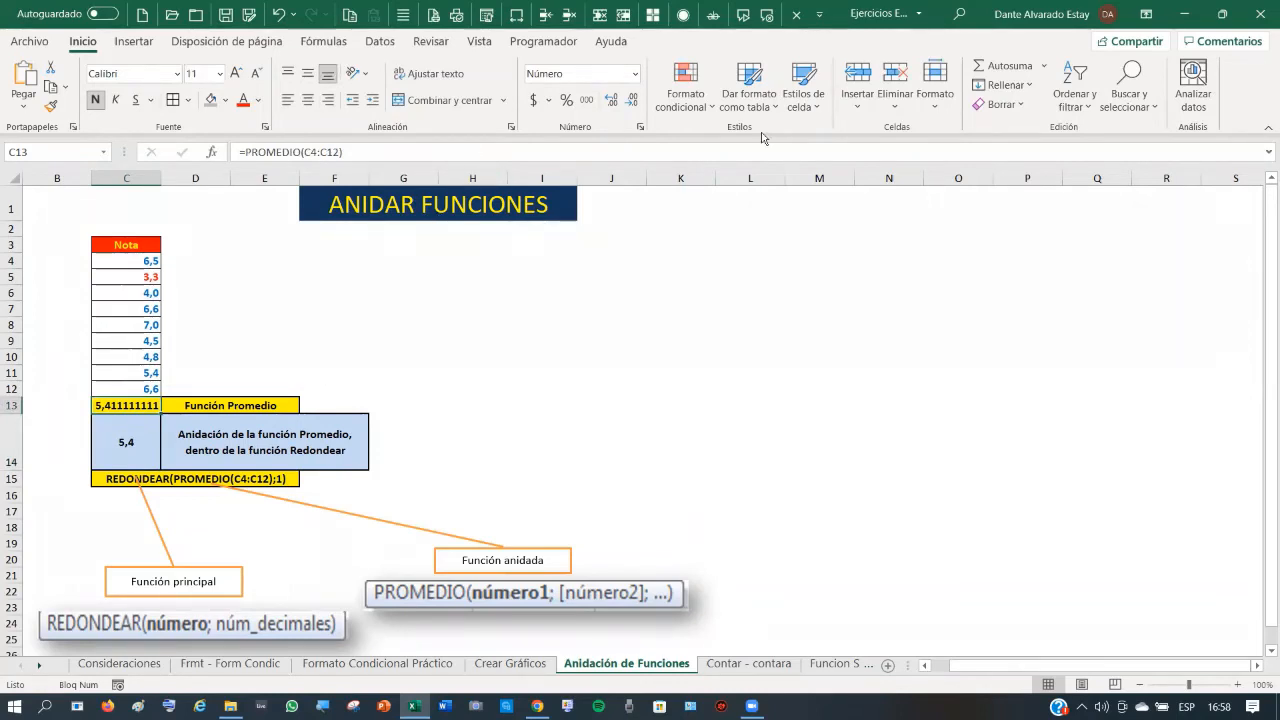
click(138, 410)
right_click(138, 410)
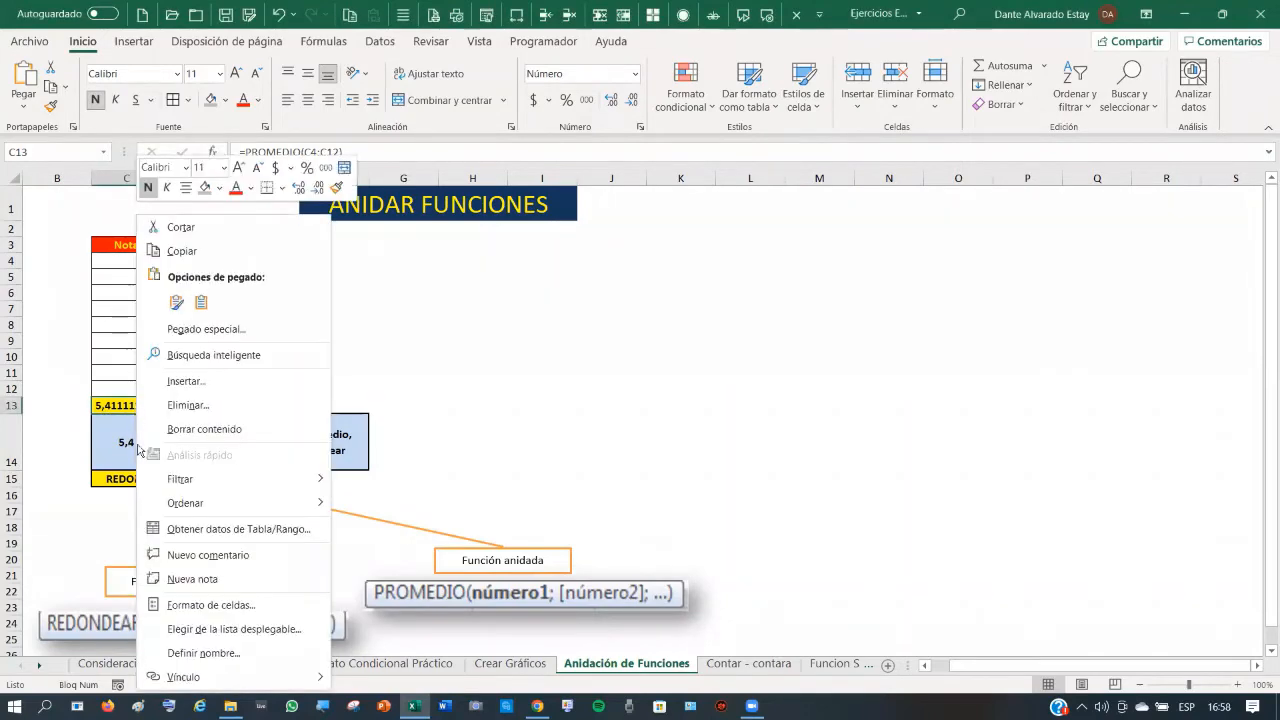
click(215, 605)
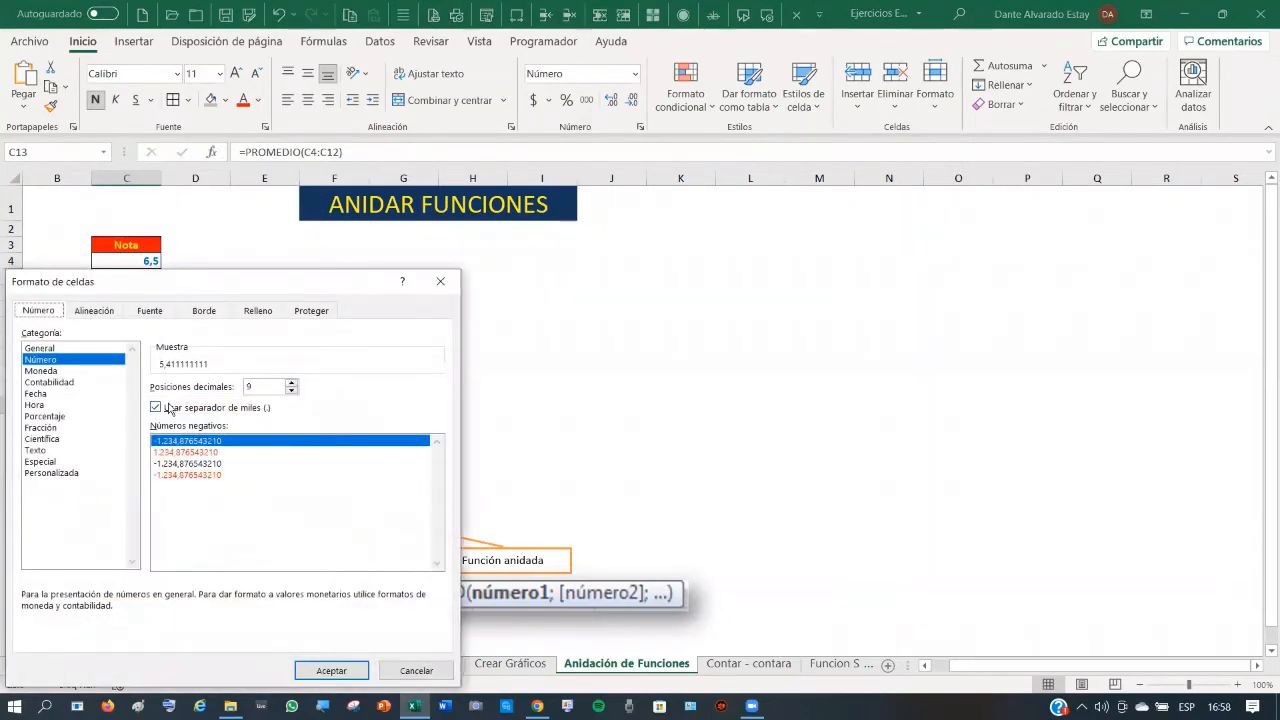
double_click(261, 385)
text(1)
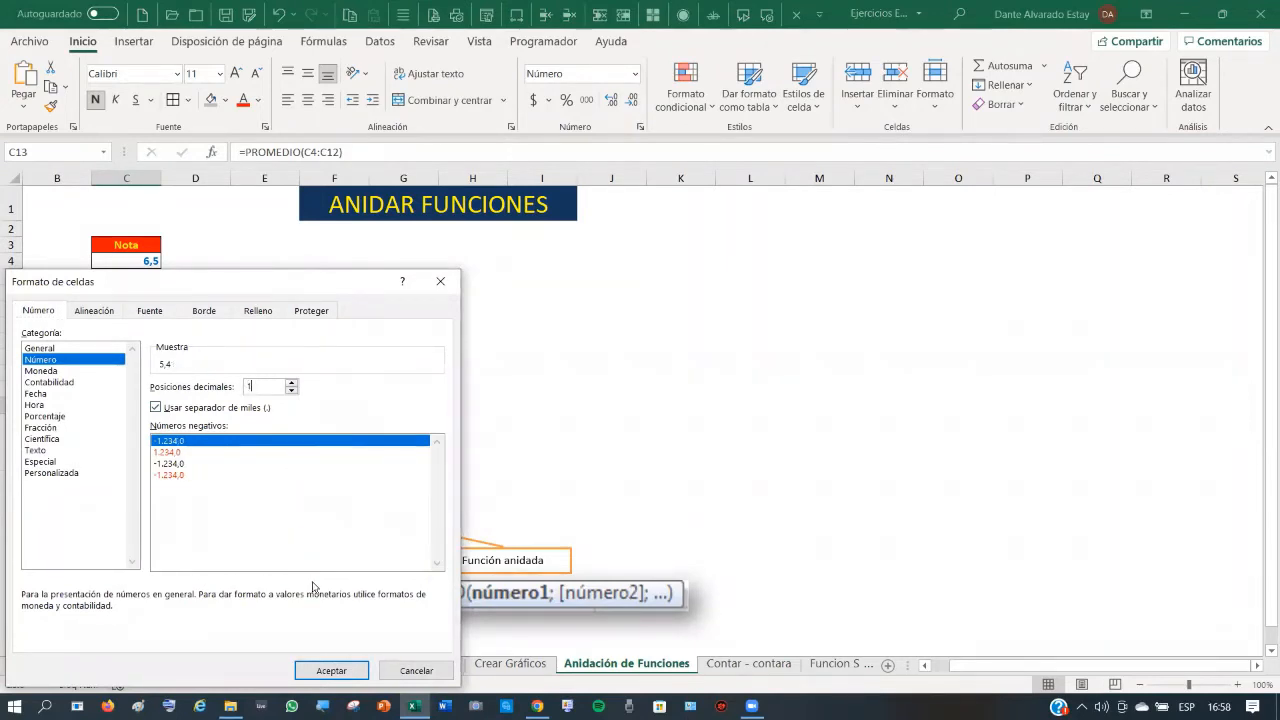
click(331, 670)
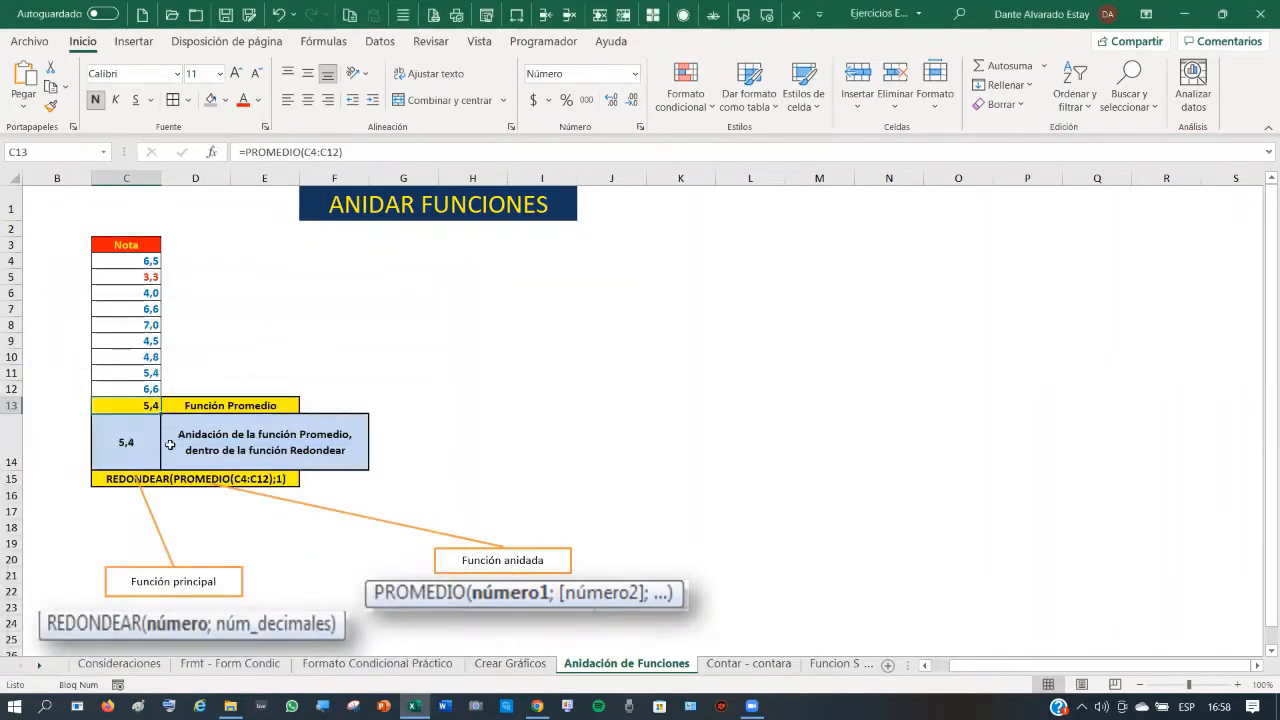
- Add three decimal places to C13's display so it shows 5,4111
click(136, 440)
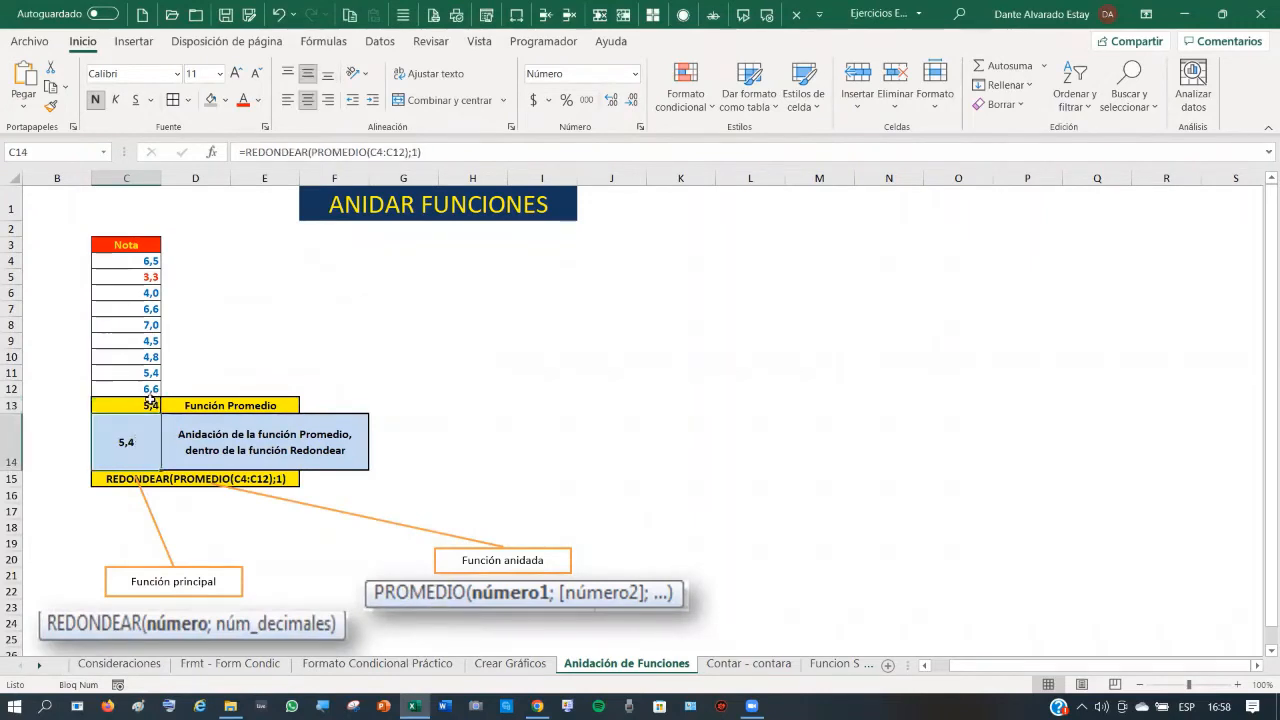
click(145, 404)
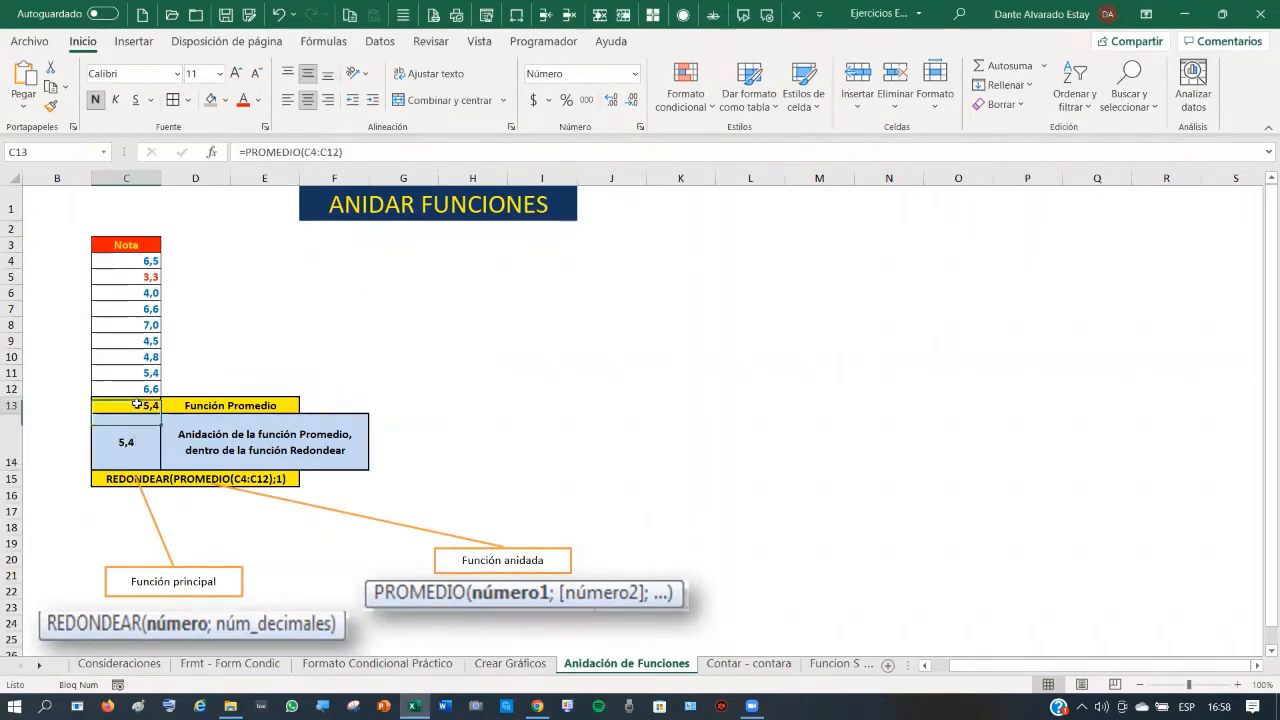
click(613, 100)
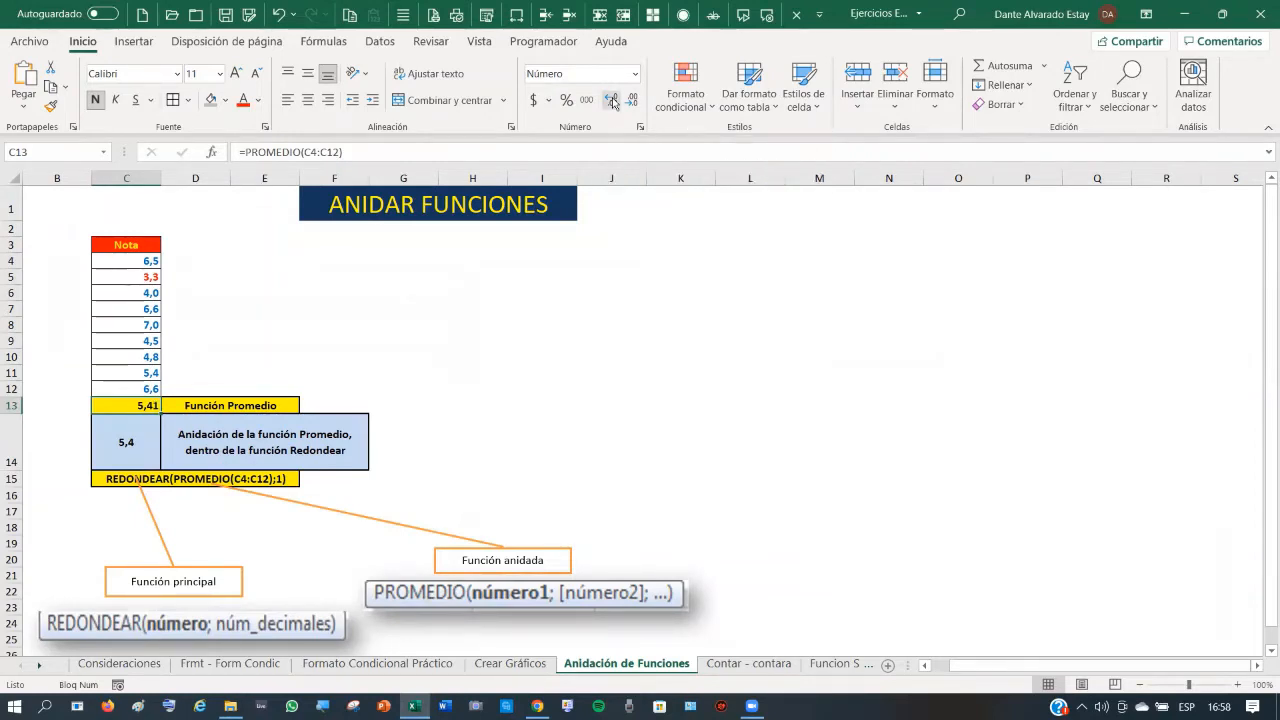
click(613, 100)
click(613, 100)
- Add four decimal places to the rounded C14 so it shows 5,40000
click(113, 442)
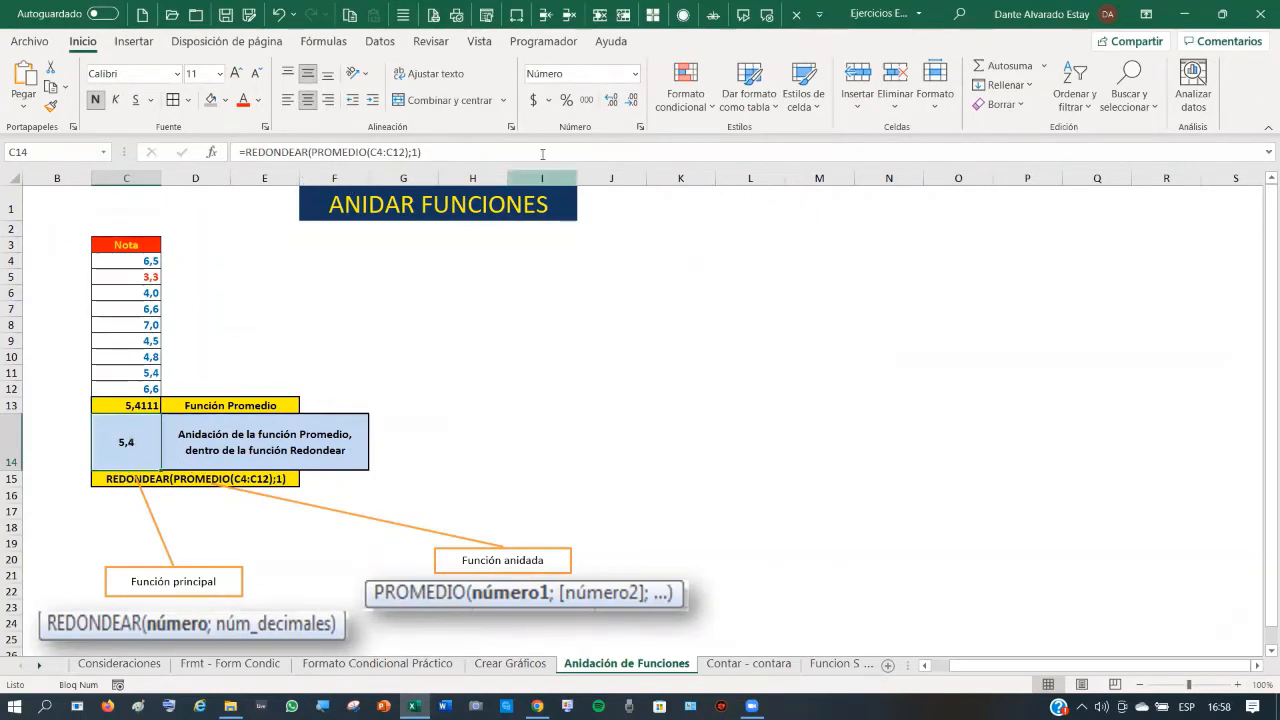
click(613, 103)
click(613, 103)
click(613, 103)
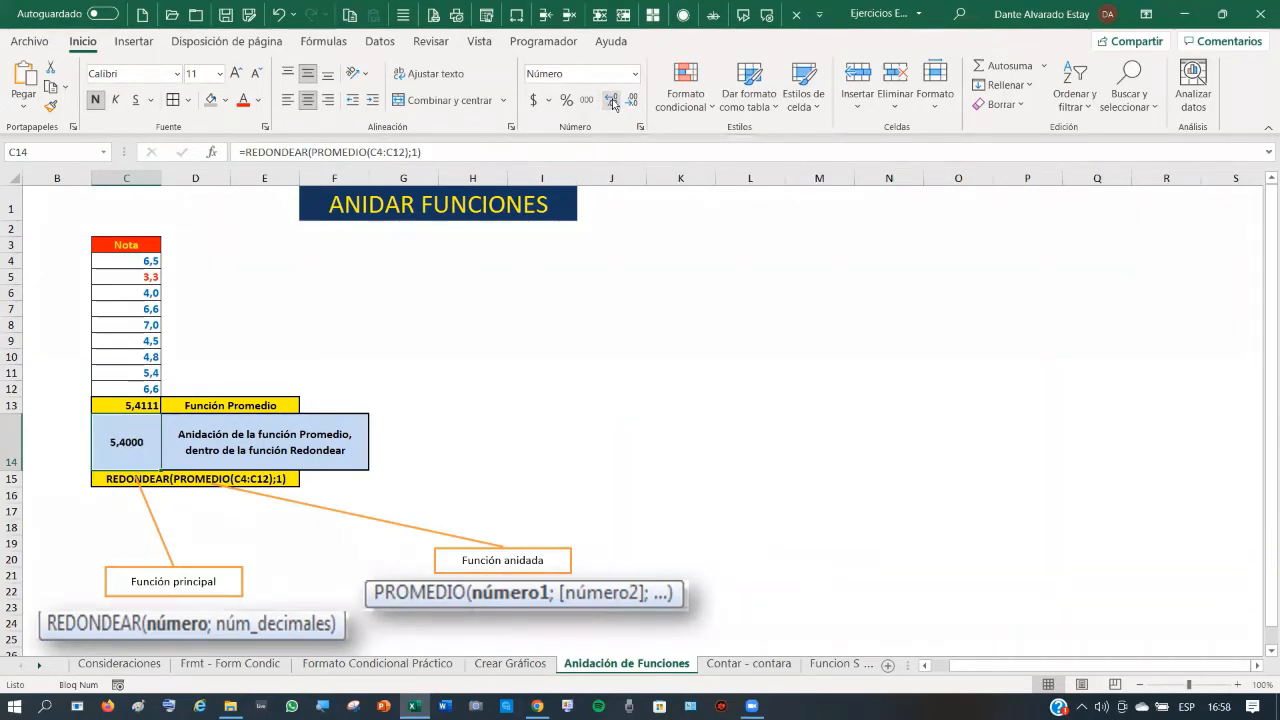
click(613, 103)
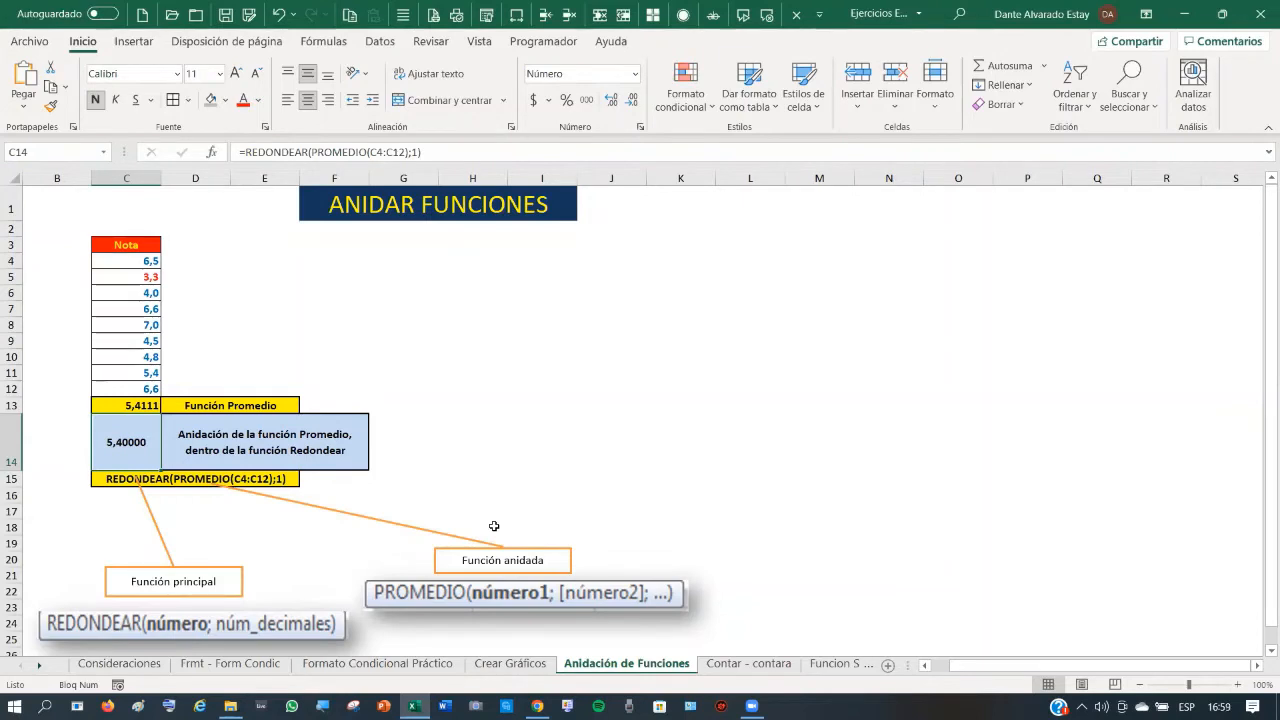
click(512, 418)
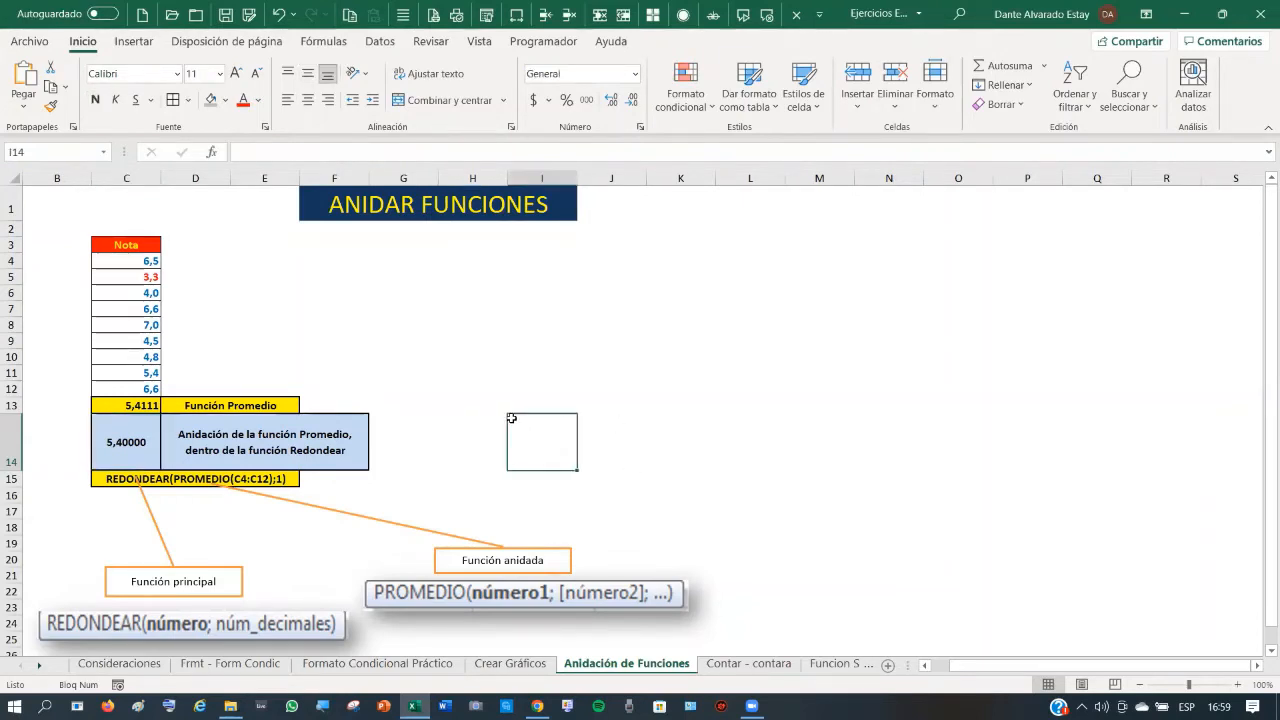
click(632, 440)
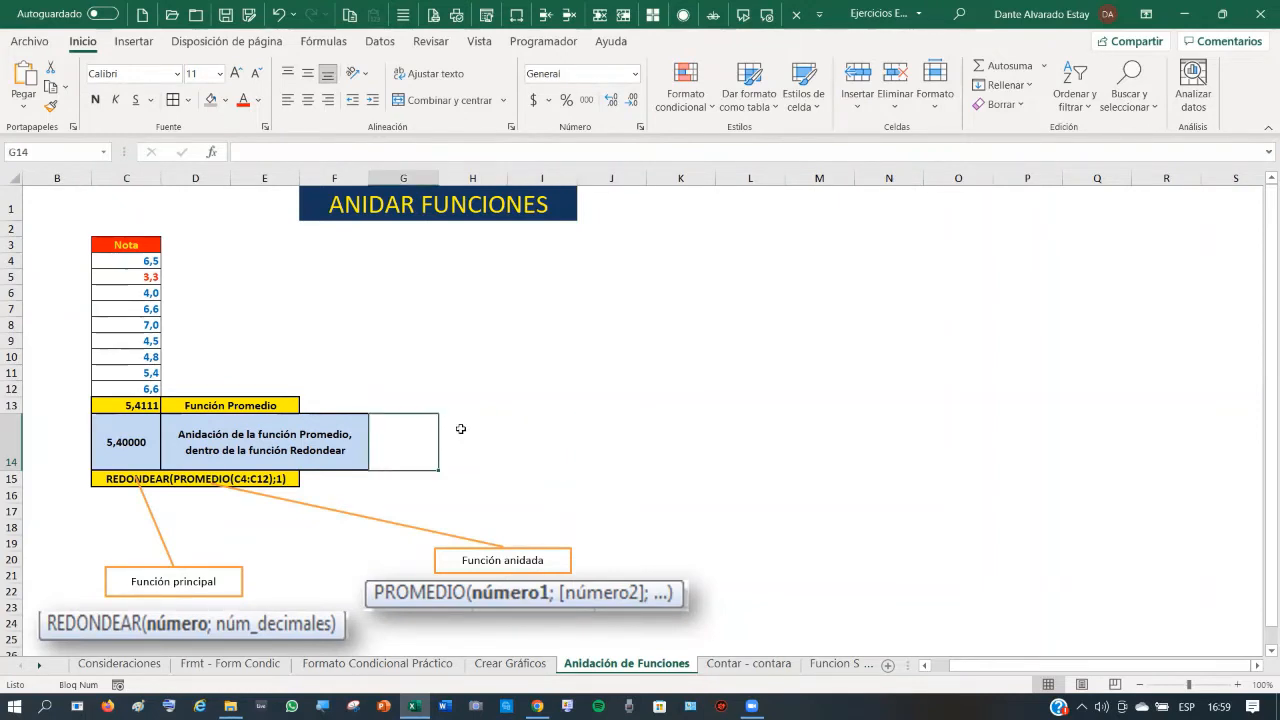
click(808, 438)
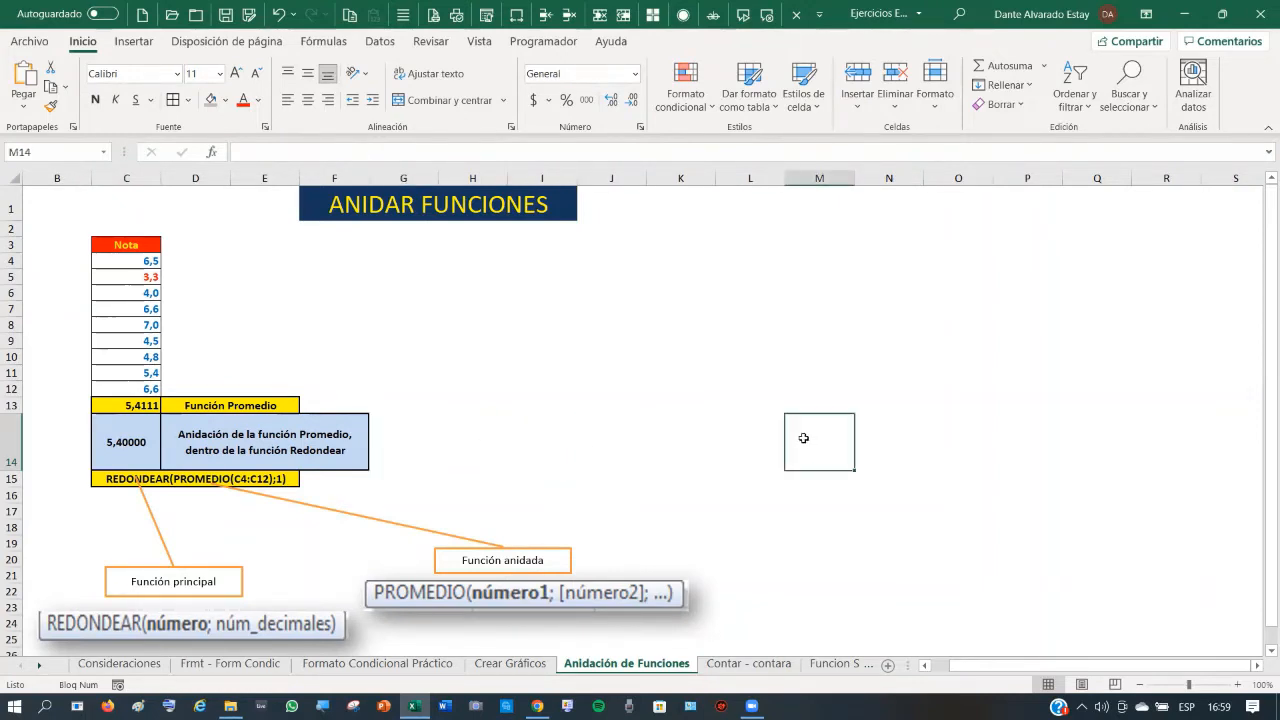
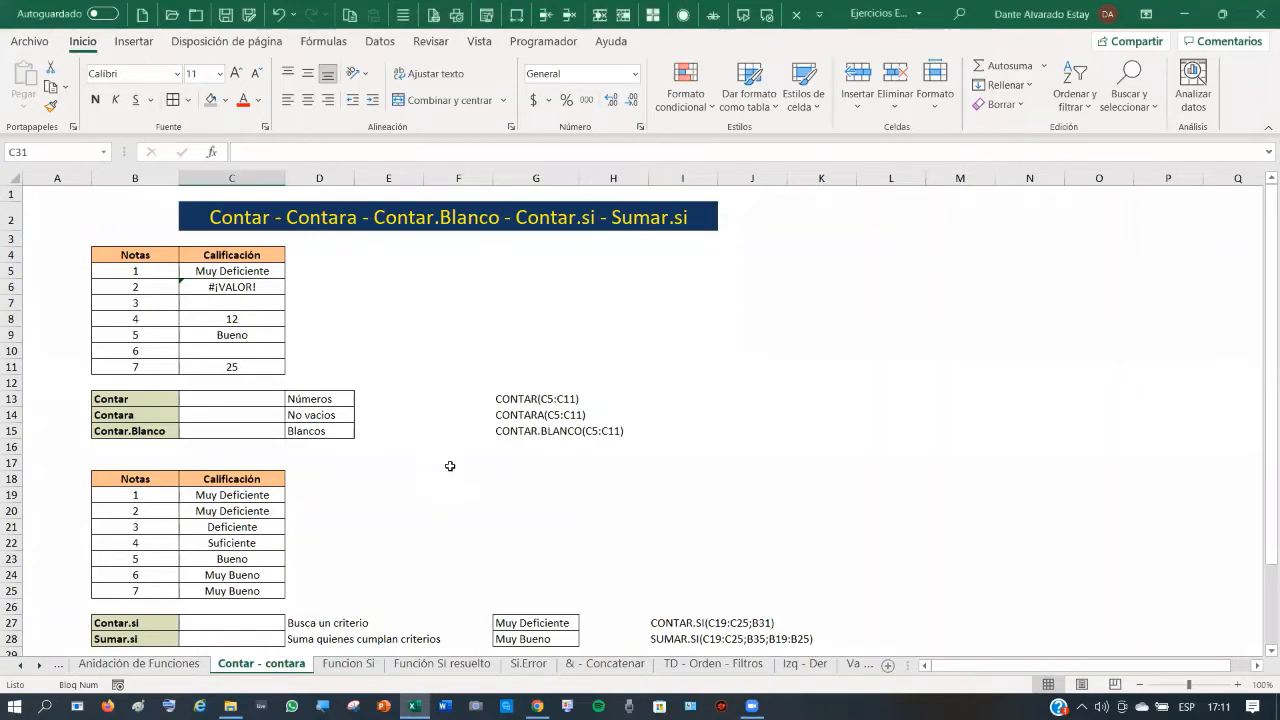
- Enter =CONTAR(C5:C11) in C13 to count the numeric grades
drag(244, 278, 240, 376)
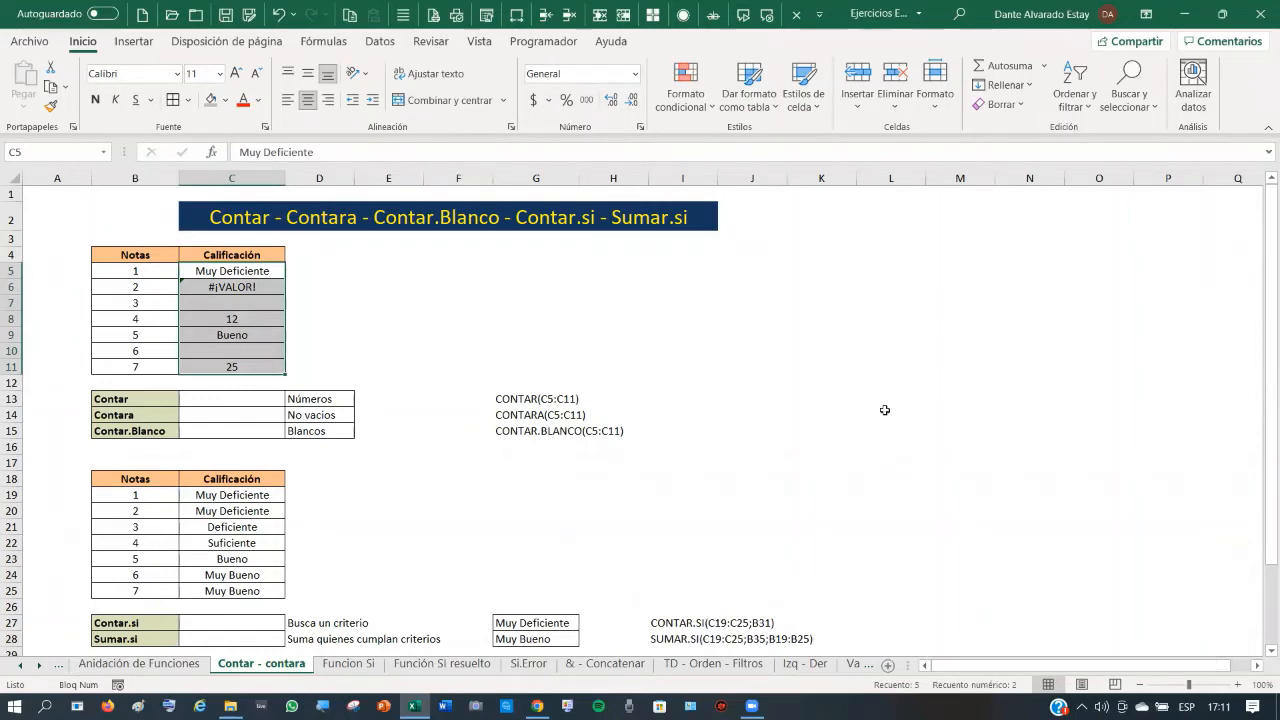
click(228, 399)
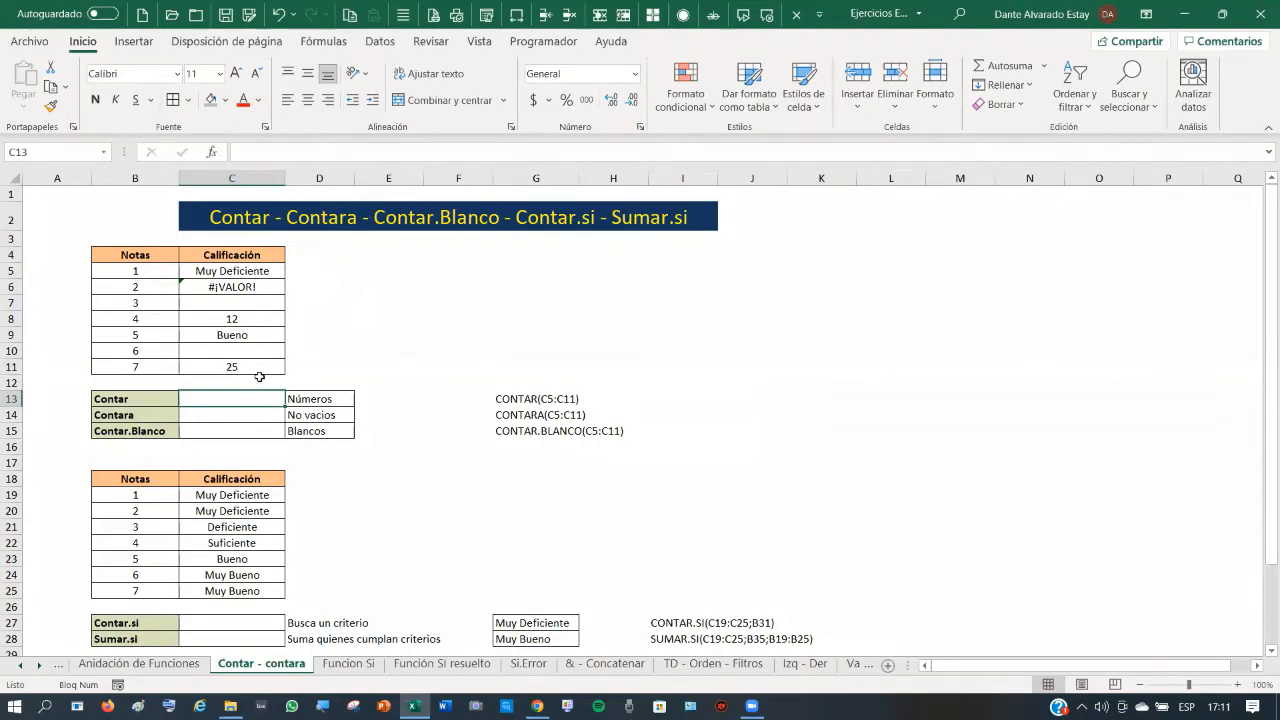
text(=c)
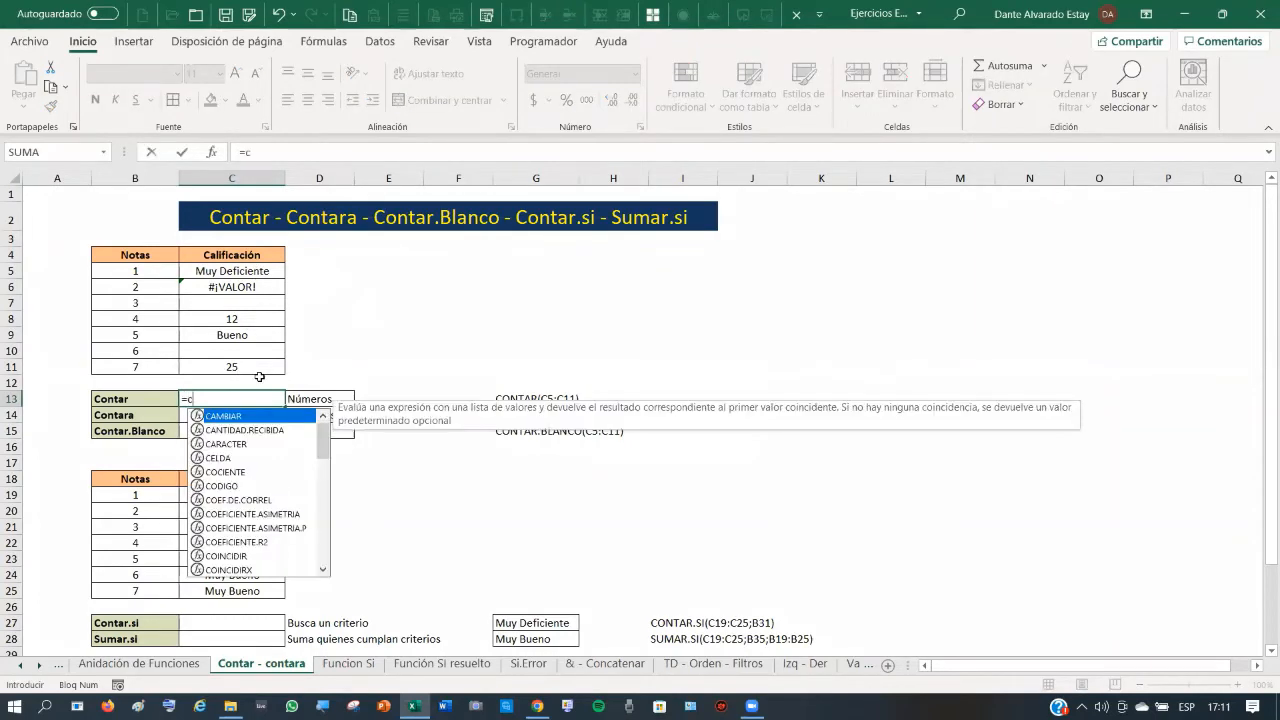
text(ontar()
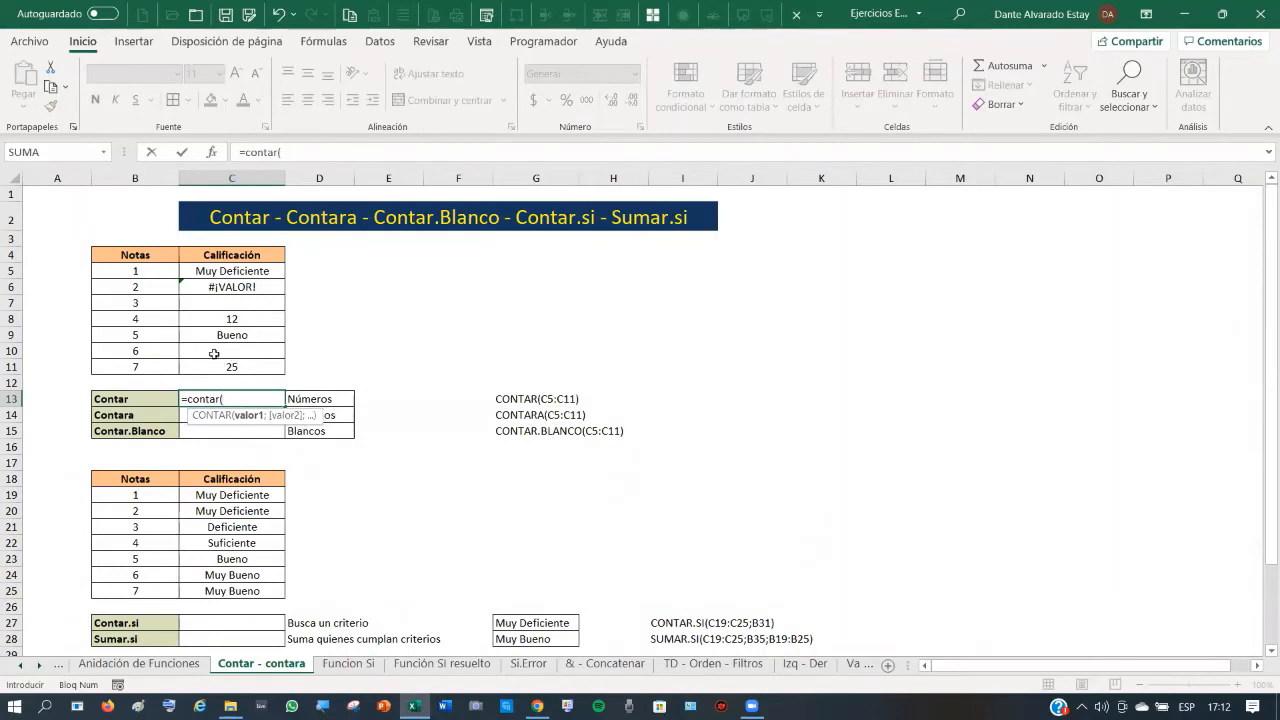
drag(232, 268, 235, 368)
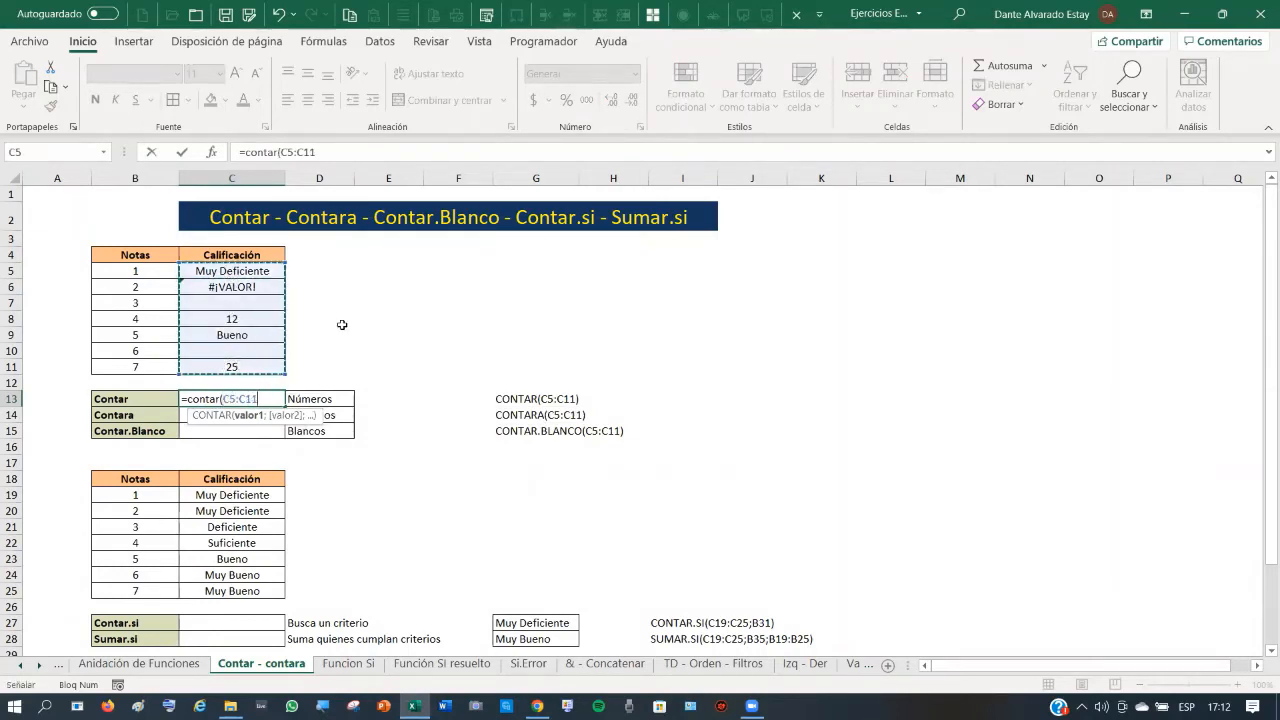
text())
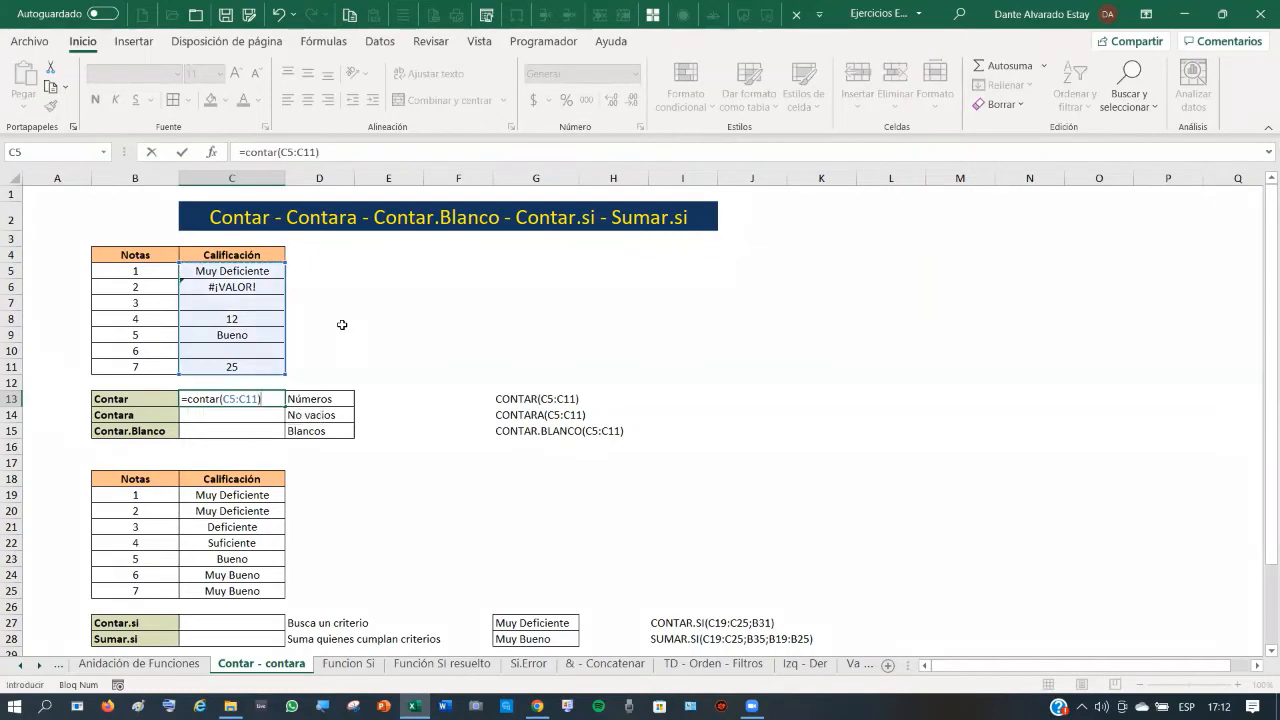
key(Return)
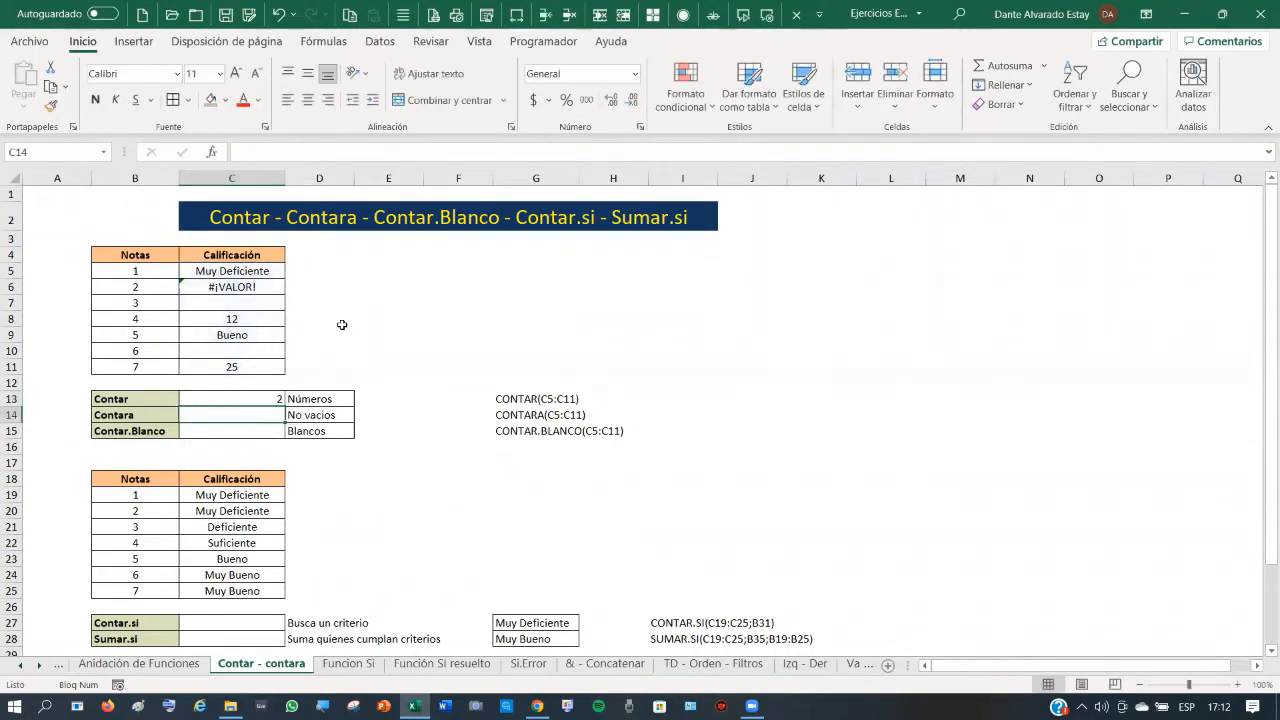
- Test the count by clearing the 12 and entering 5 in C7, undoing each change
click(250, 321)
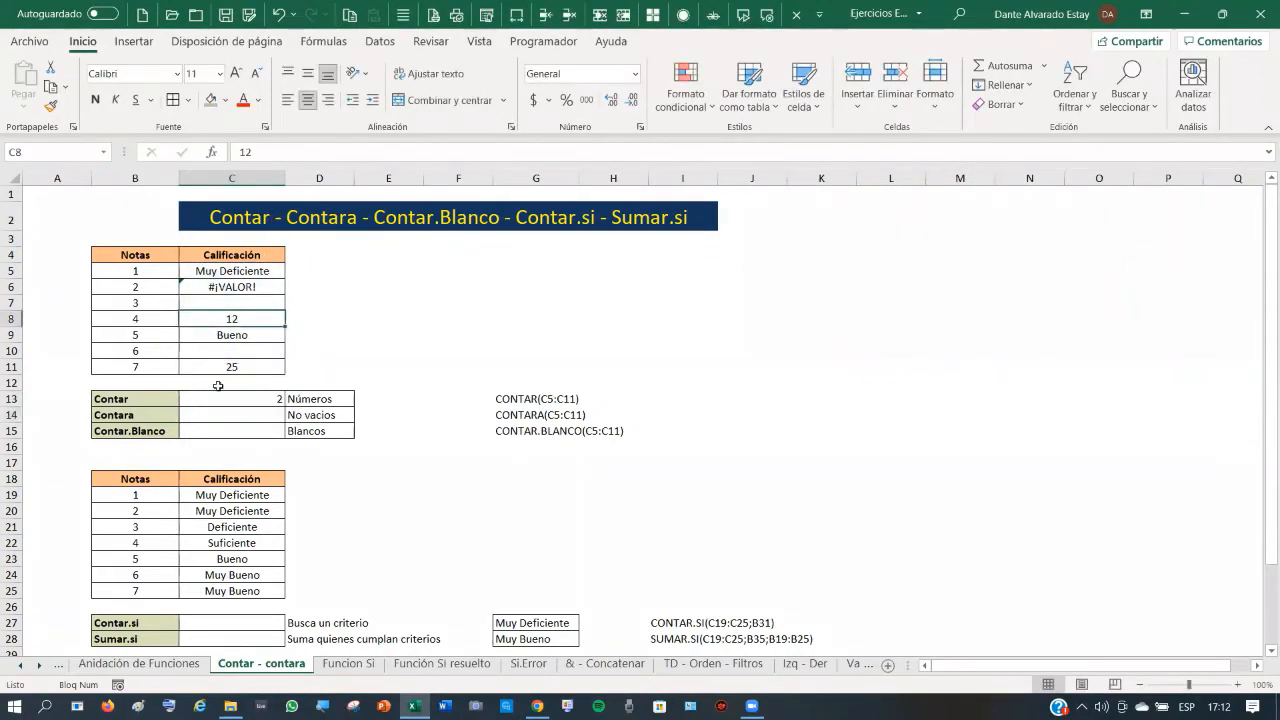
click(248, 365)
click(250, 316)
key(Delete)
click(277, 18)
click(271, 302)
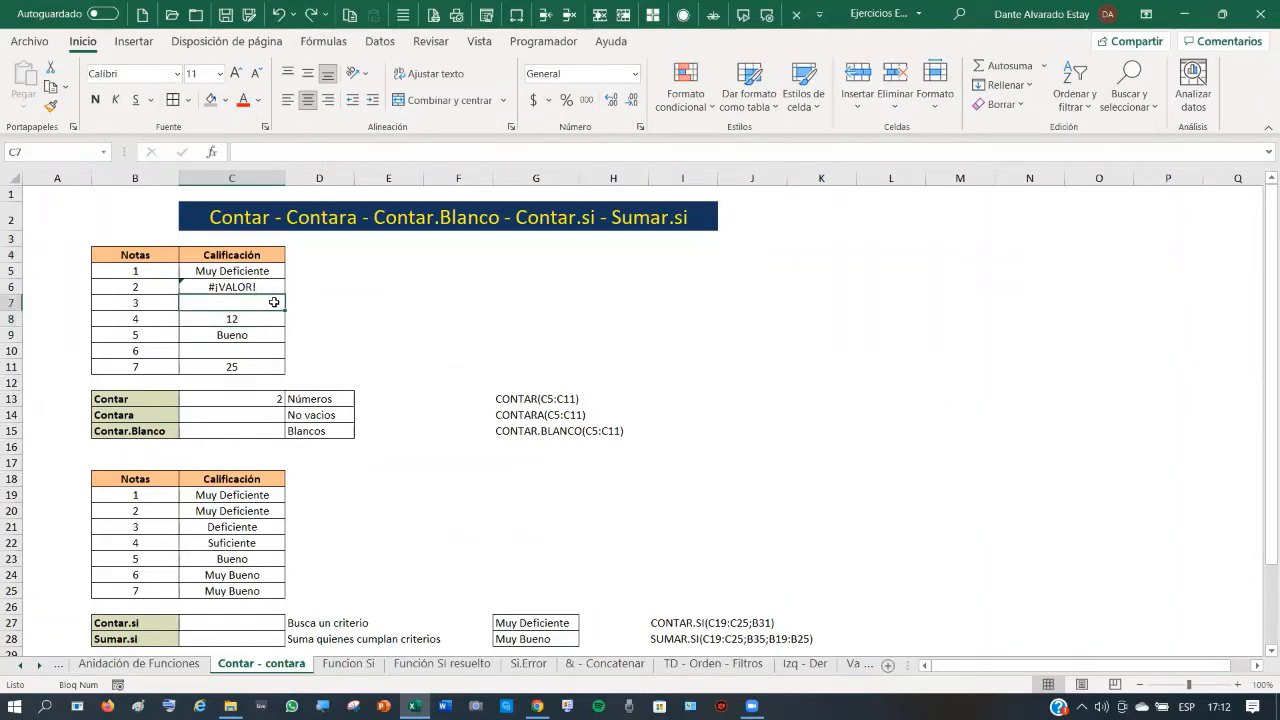
text(5)
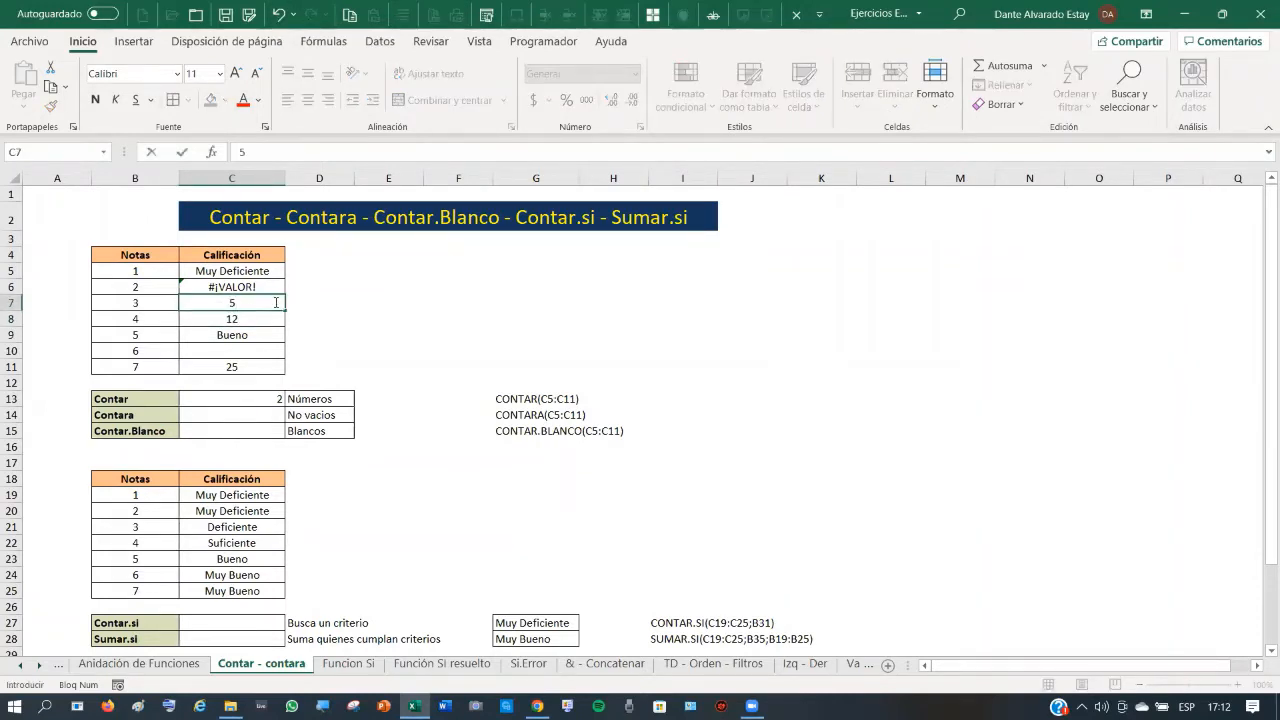
key(Return)
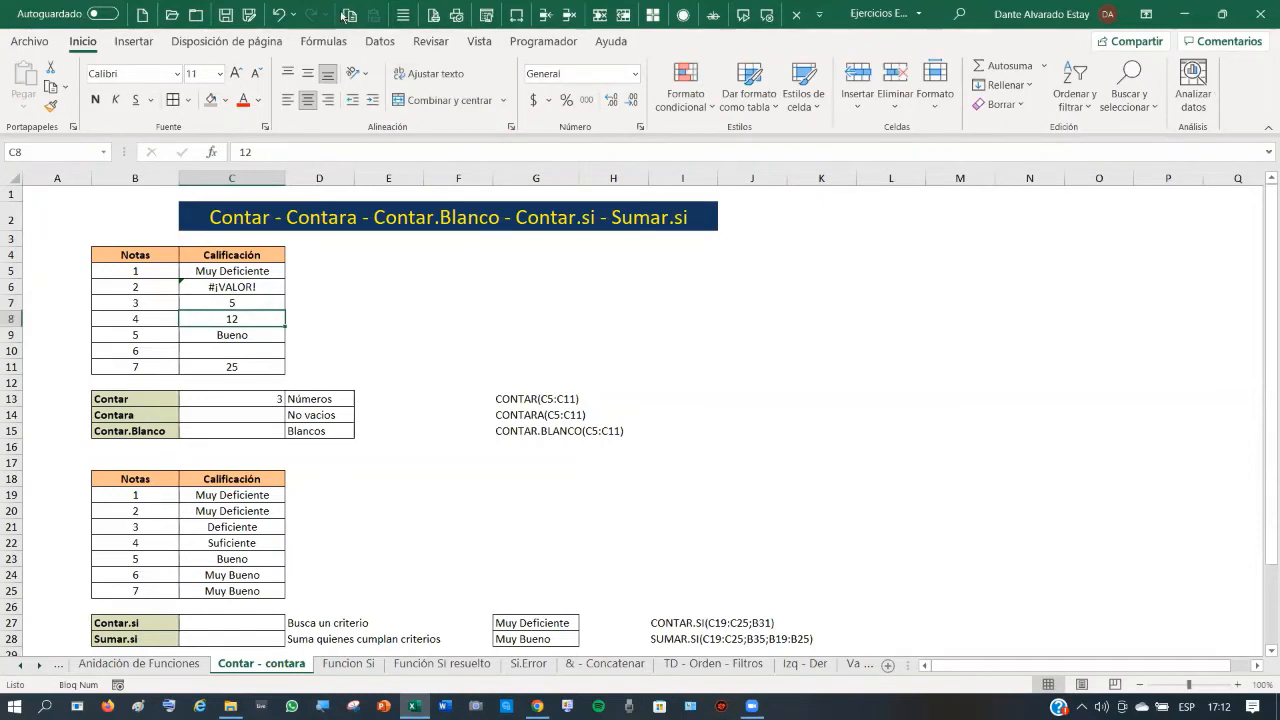
click(277, 18)
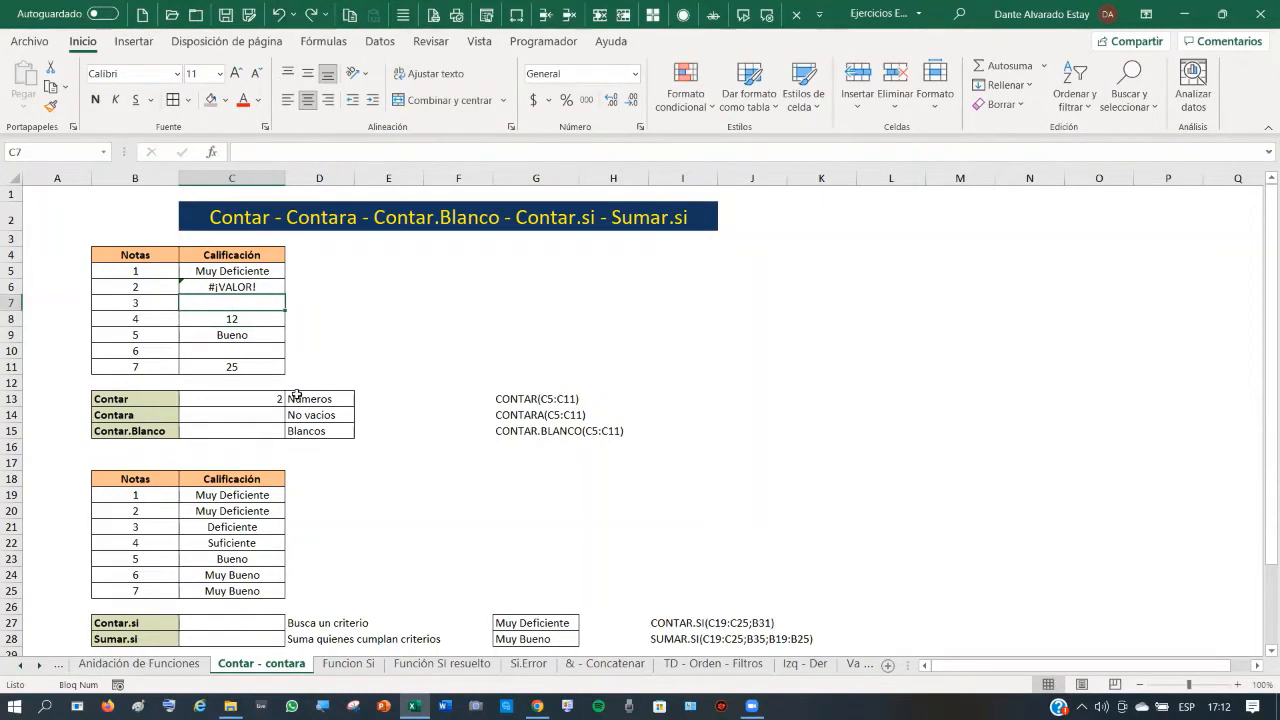
click(251, 414)
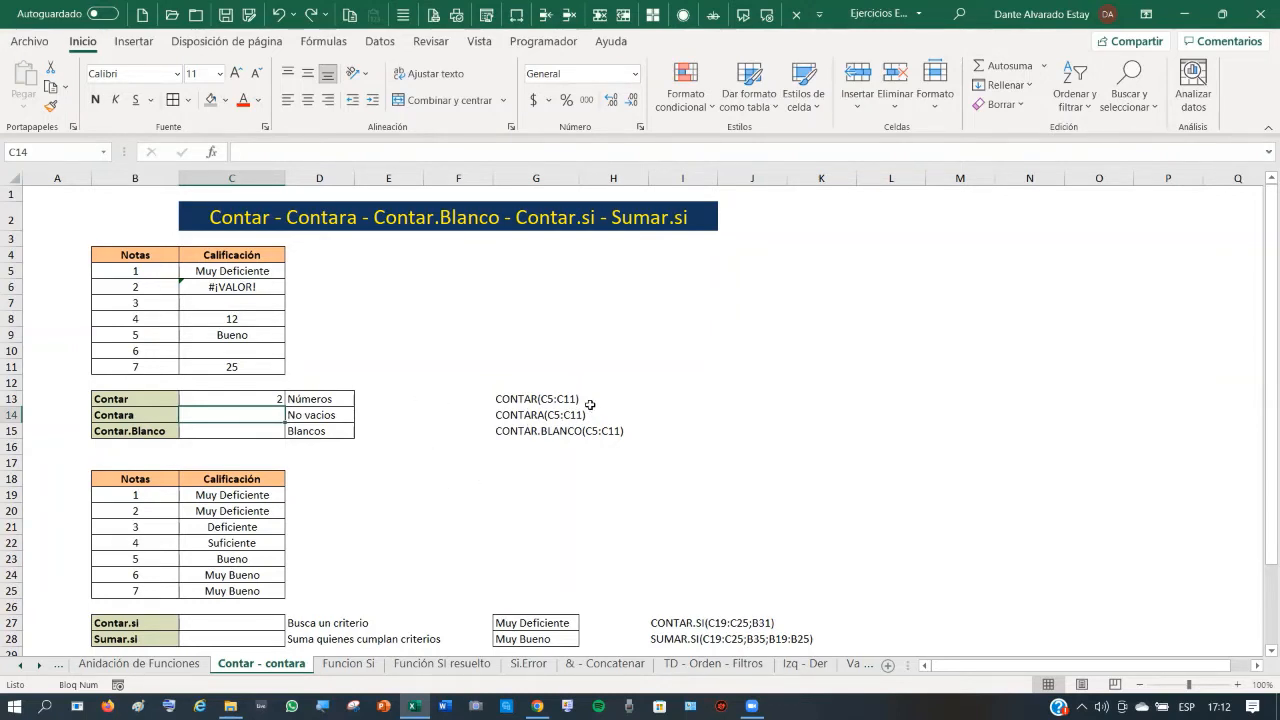
- Enter =CONTARA(C5:C11) in C14 to count the non-empty grade cells
text(=contara)
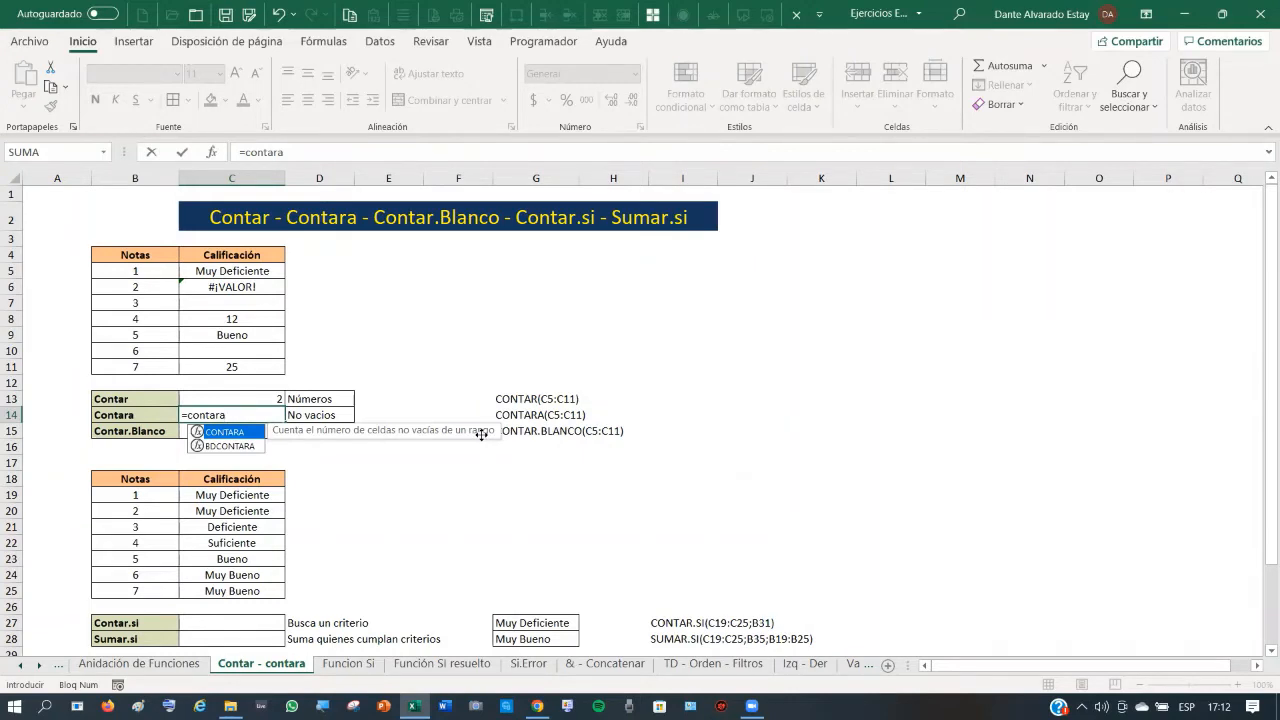
text(()
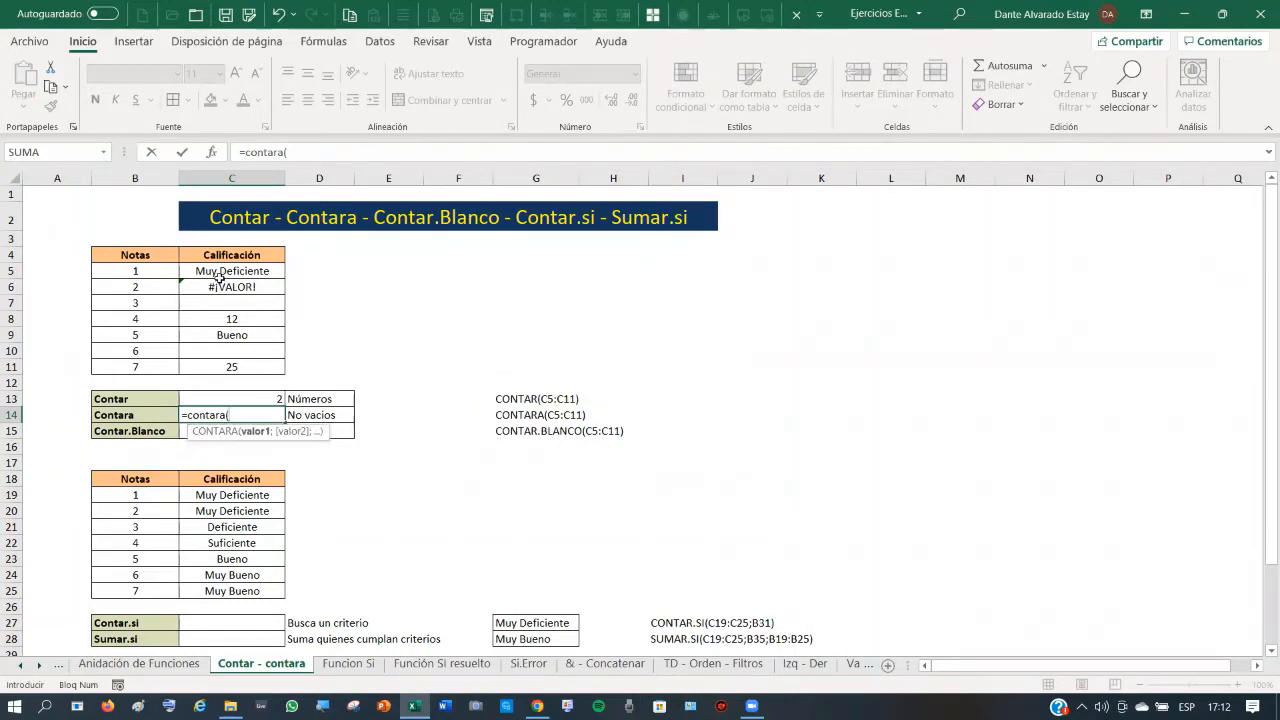
drag(225, 271, 232, 366)
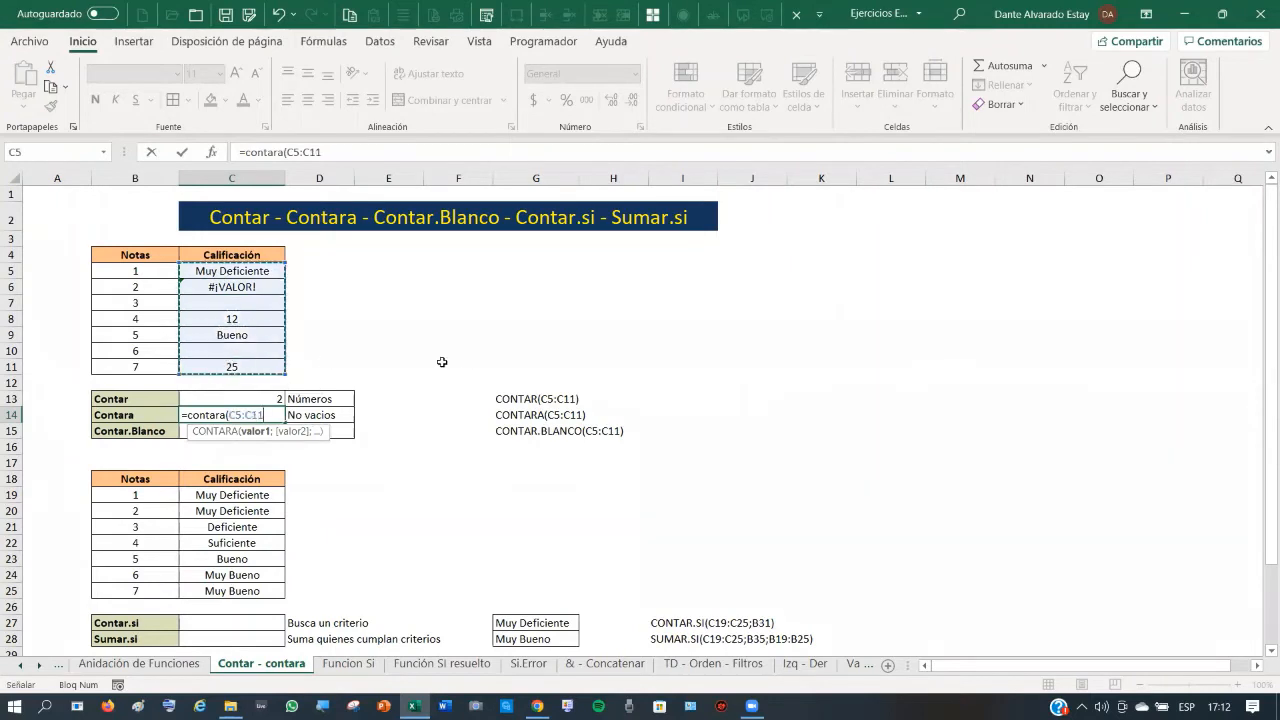
text())
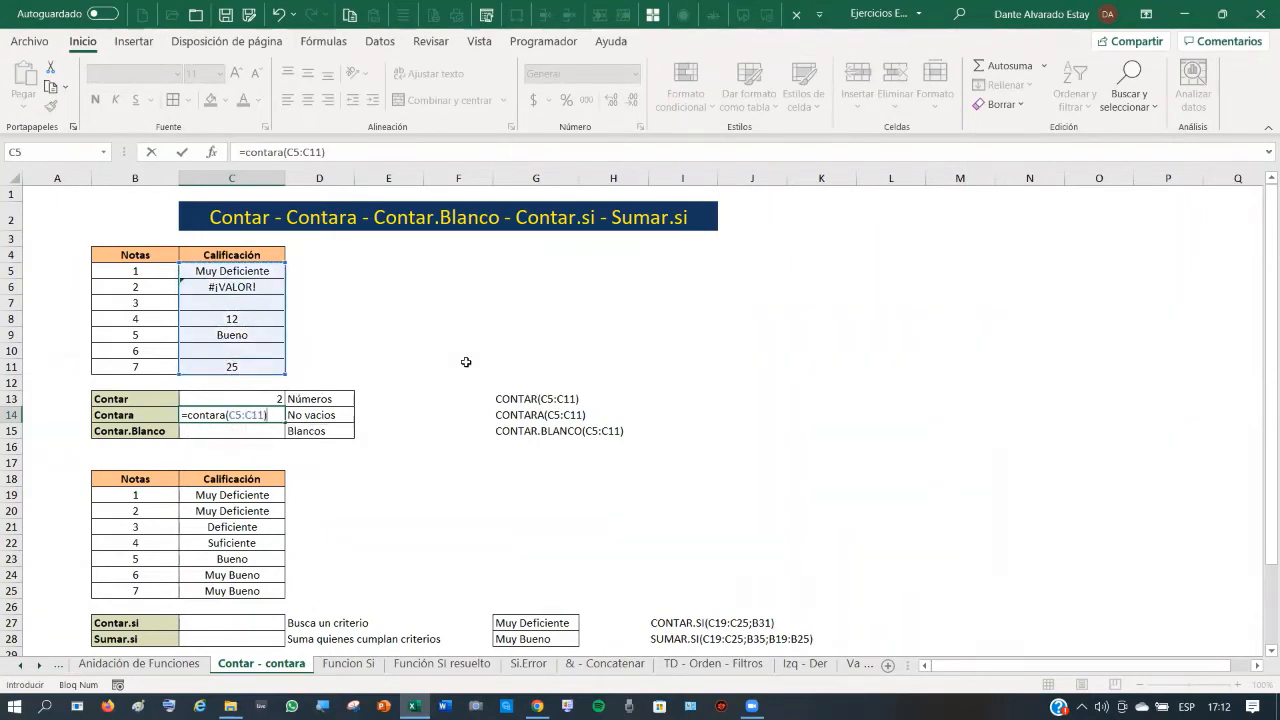
key(Return)
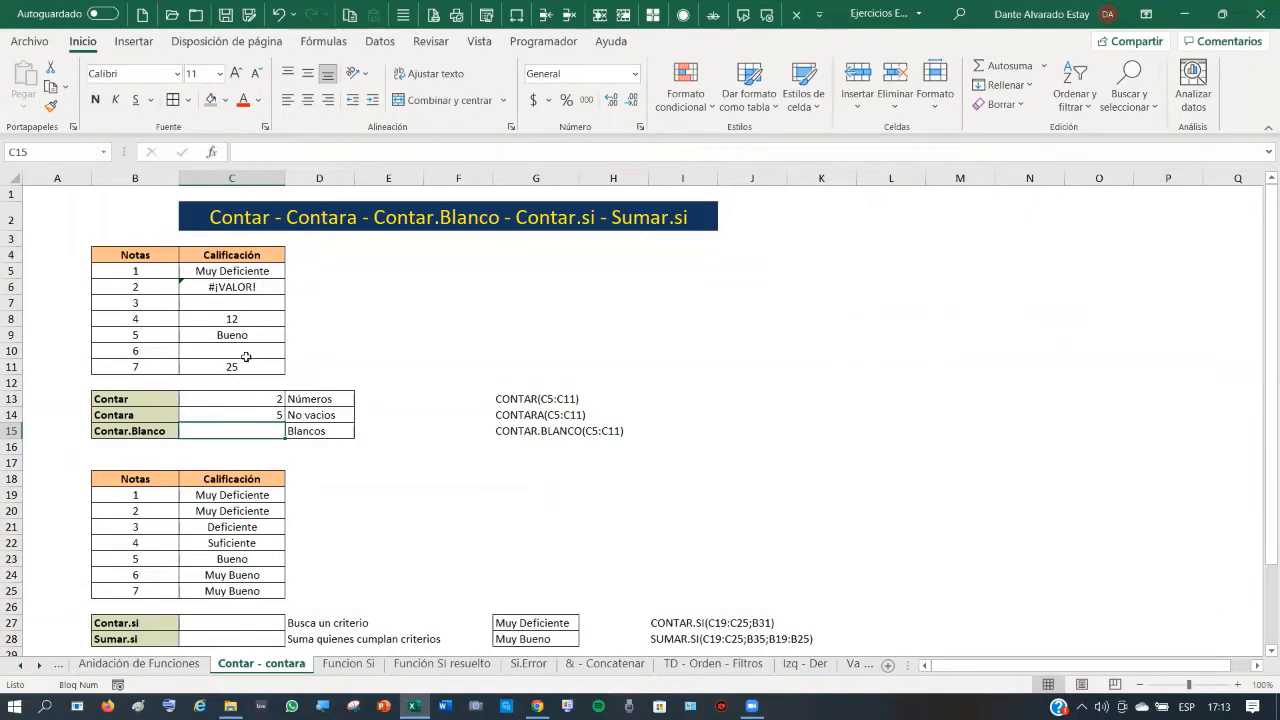
- Test the count by entering 5 and then Malo in C10, undoing, then clearing C10
key(Up)
key(Up)
key(Up)
key(Up)
key(Up)
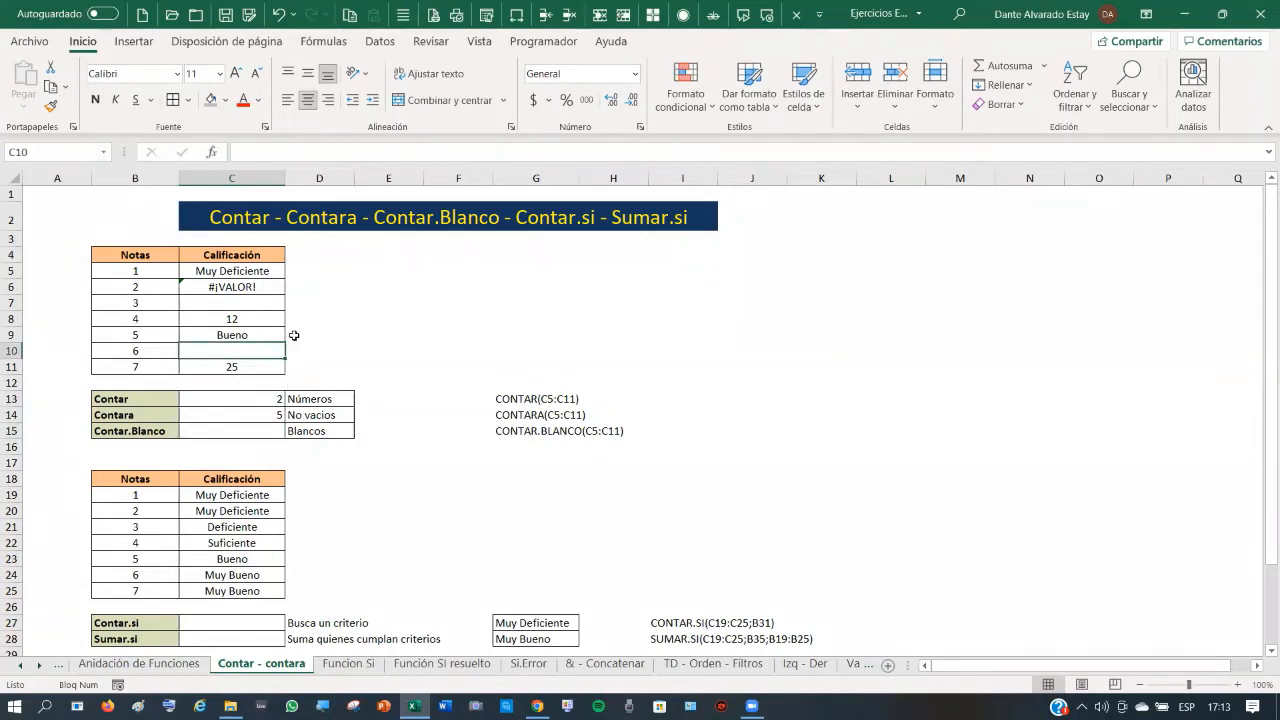
text(5)
key(Return)
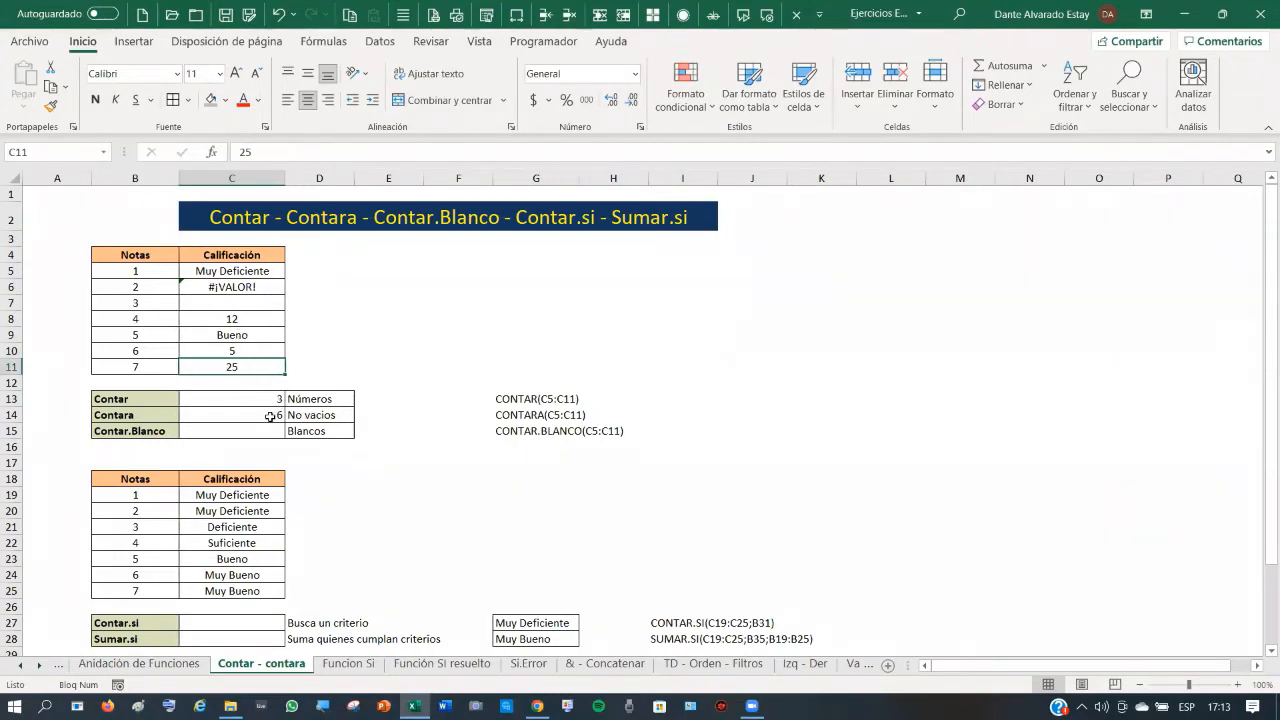
click(233, 348)
text(Malo)
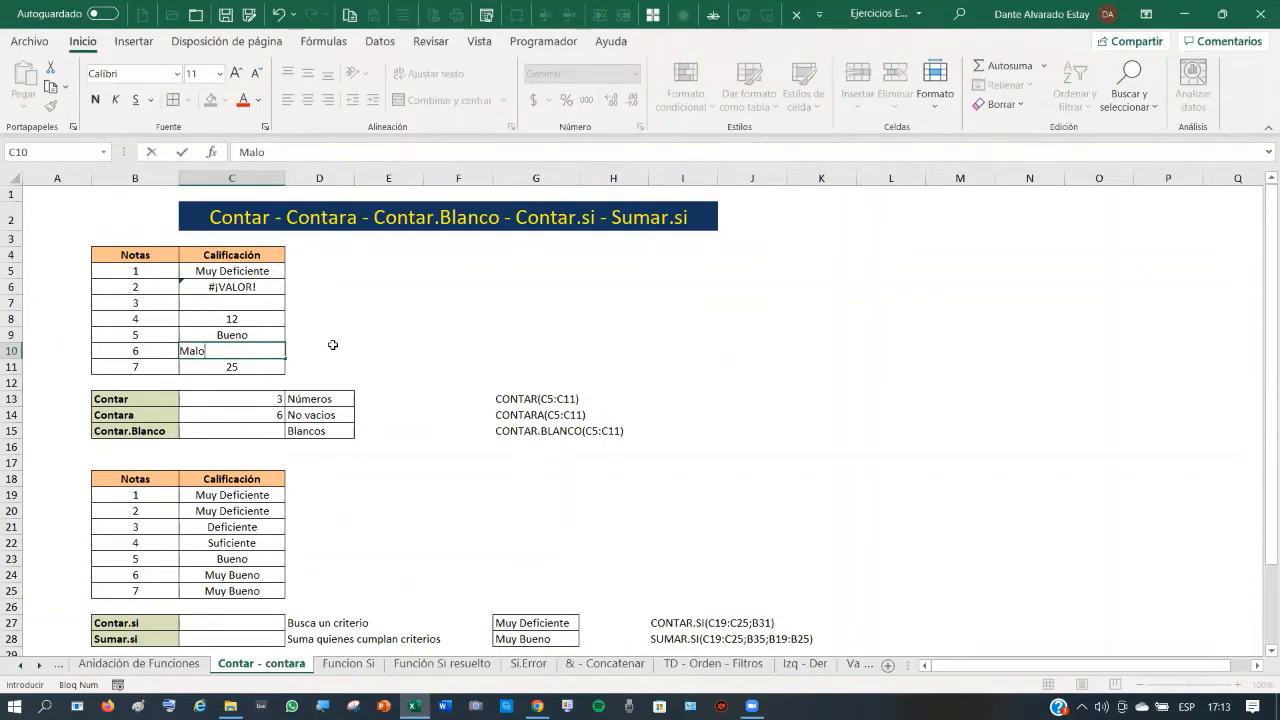
key(Return)
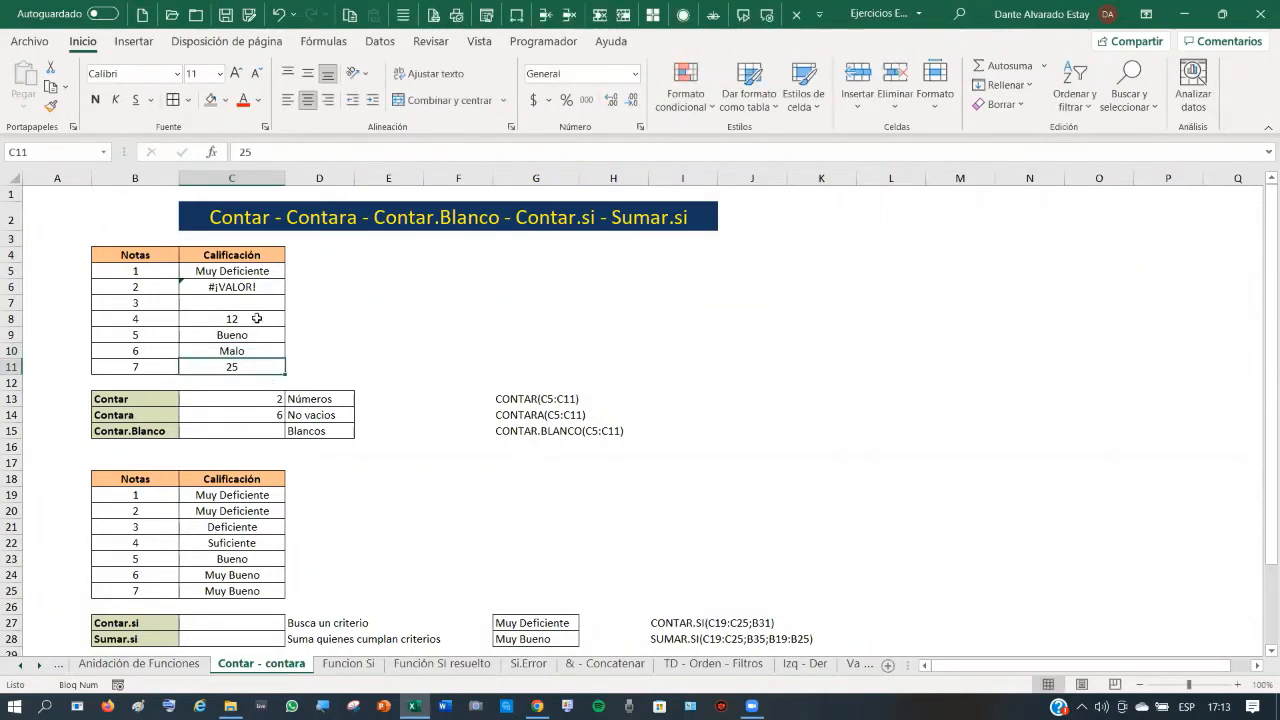
click(279, 13)
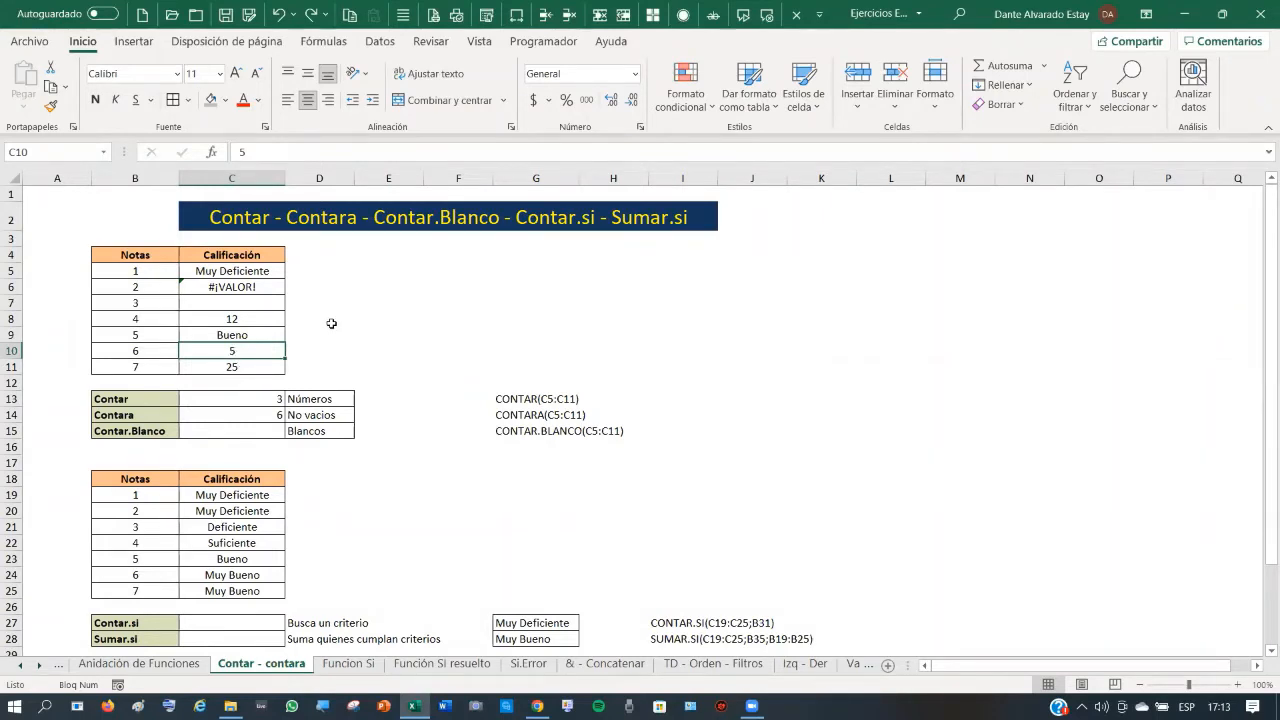
key(Delete)
click(226, 427)
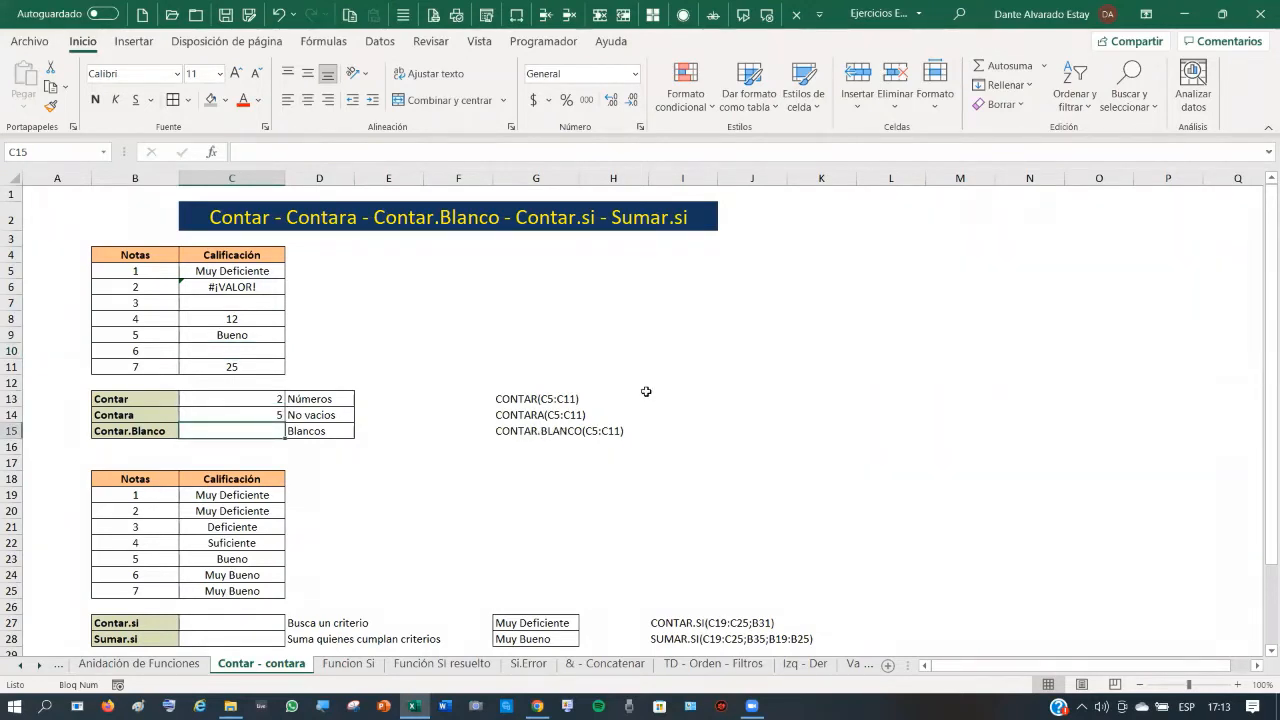
text(=con)
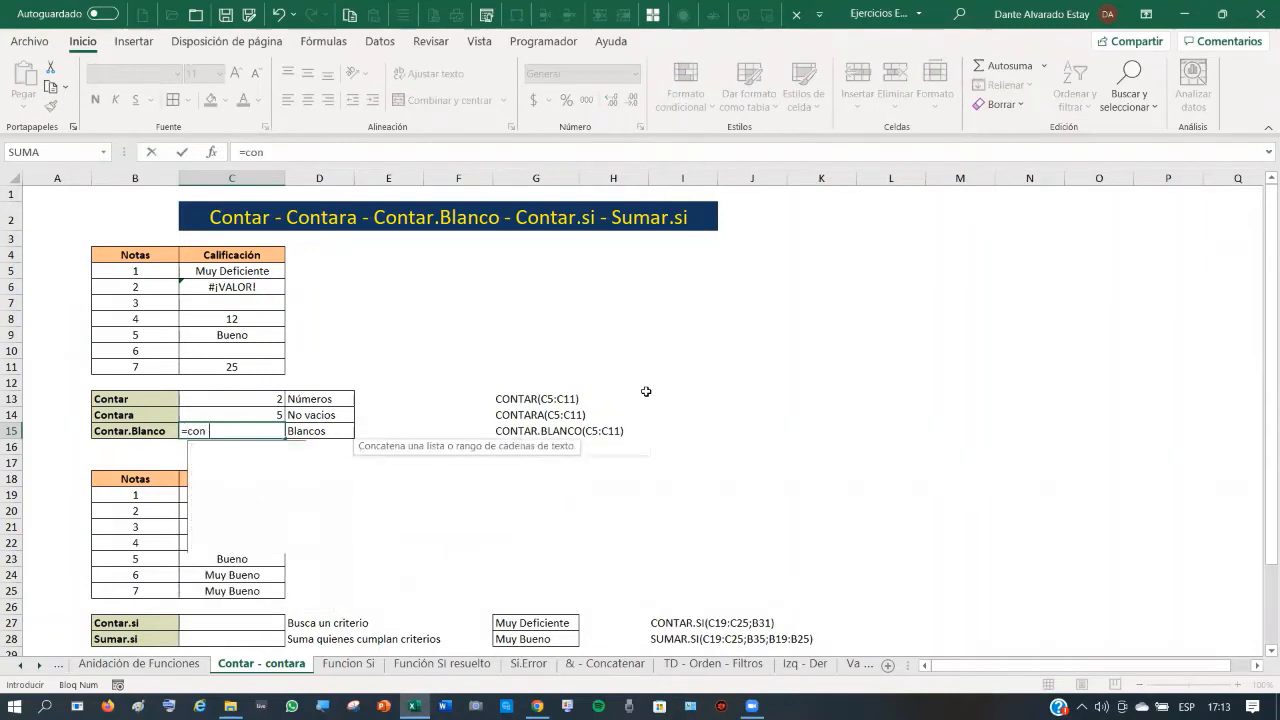
text(tar)
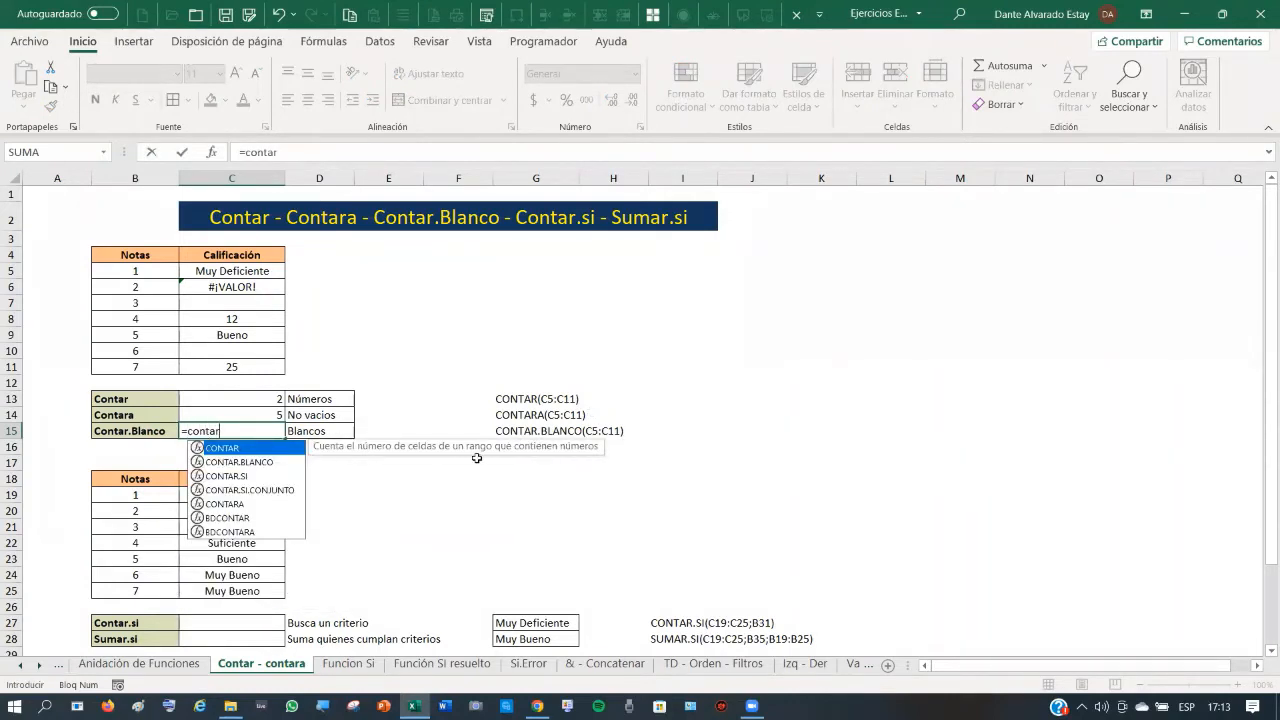
double_click(240, 463)
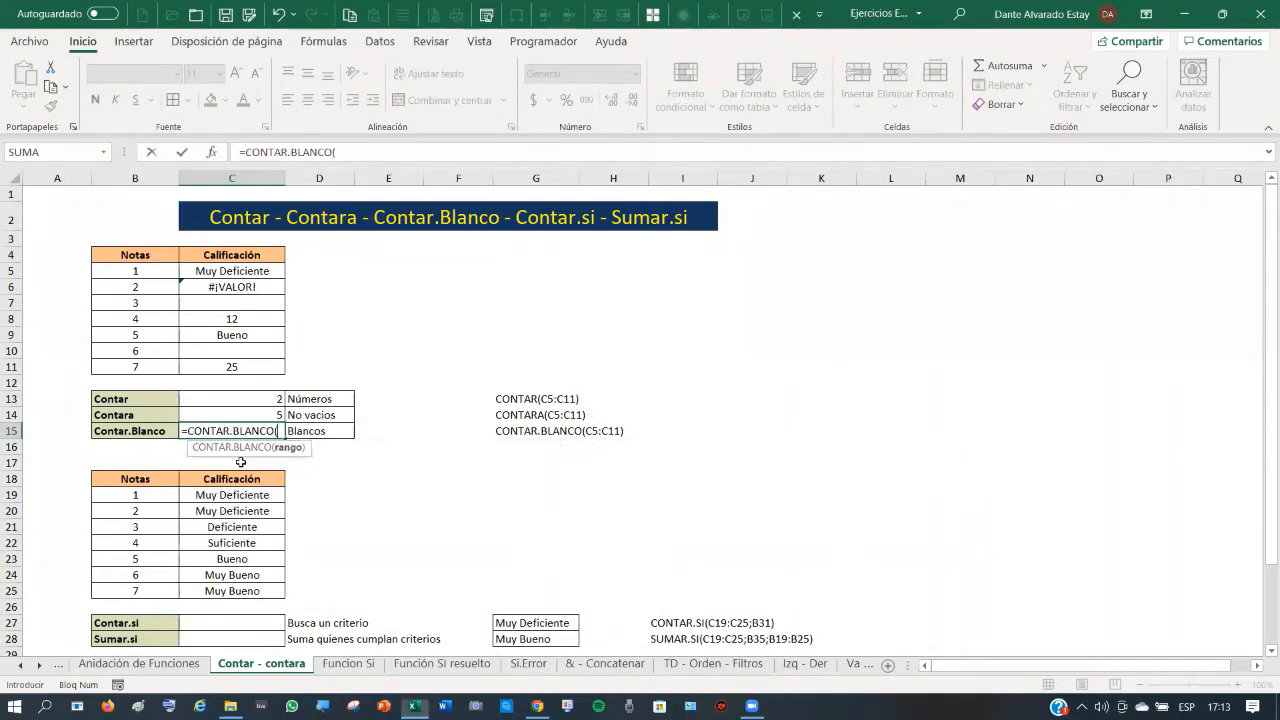
drag(240, 270, 240, 352)
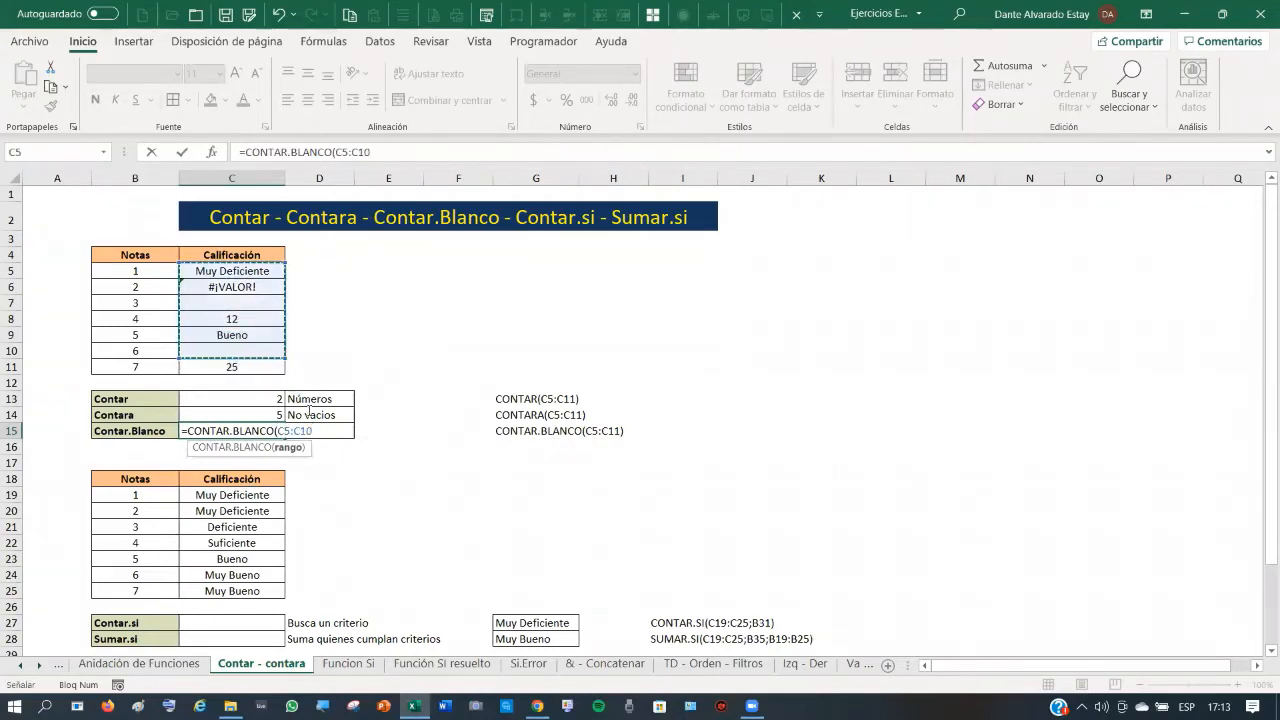
click(183, 153)
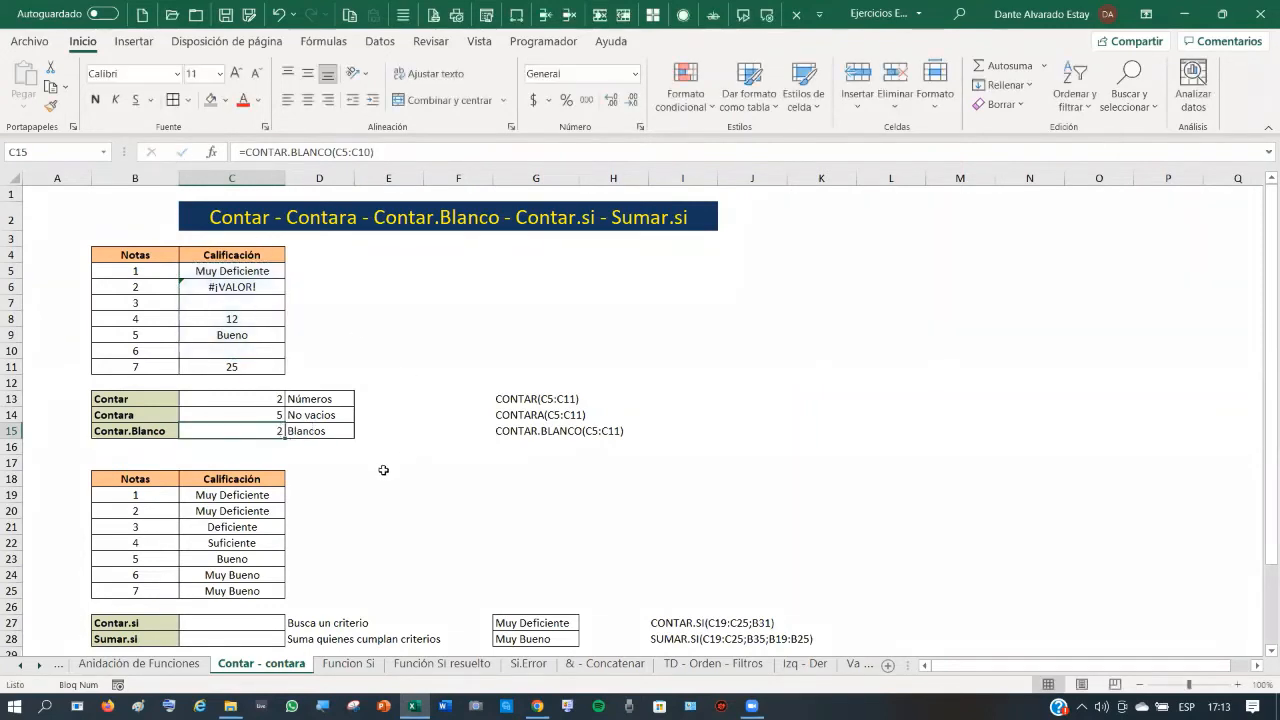
click(240, 303)
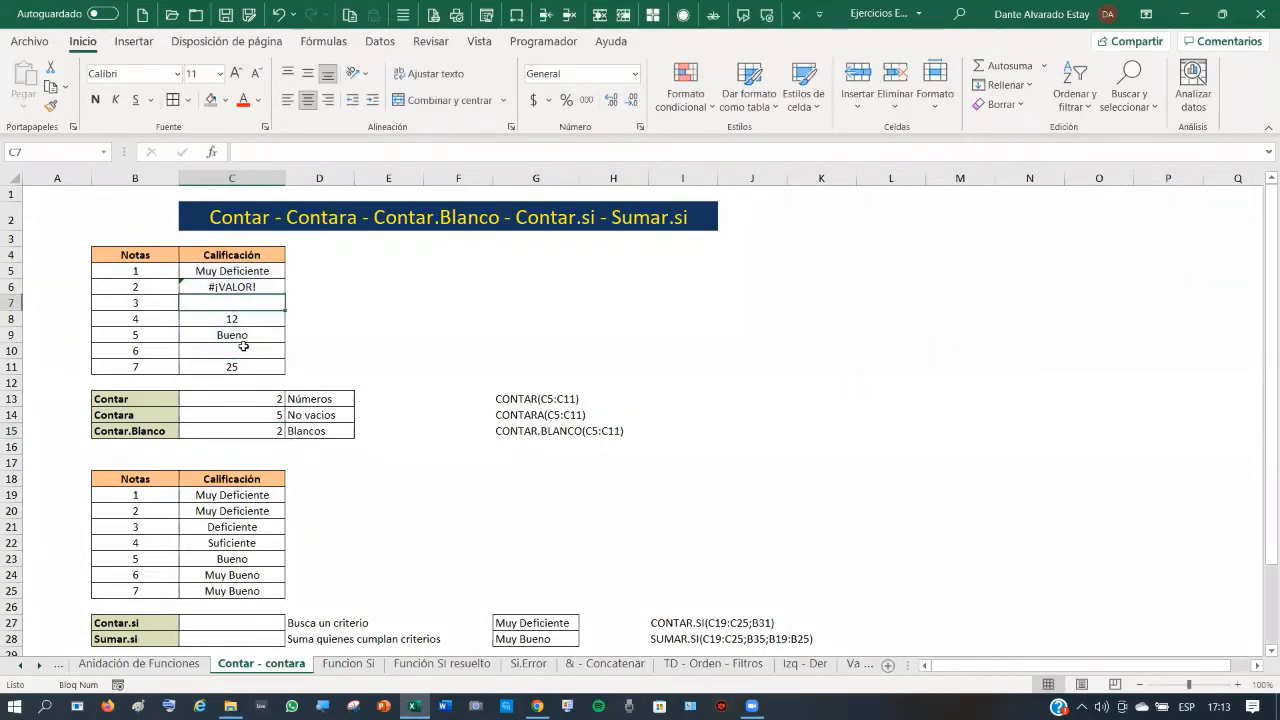
click(233, 353)
click(241, 334)
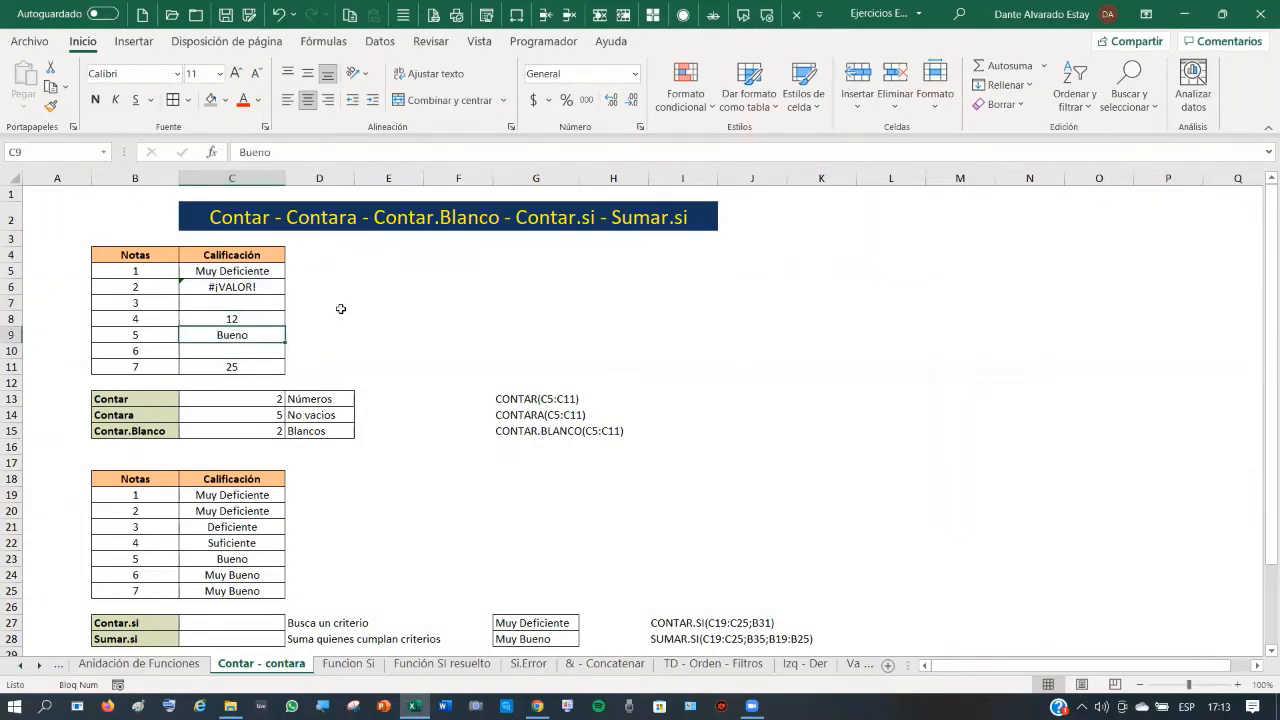
key(Delete)
click(278, 15)
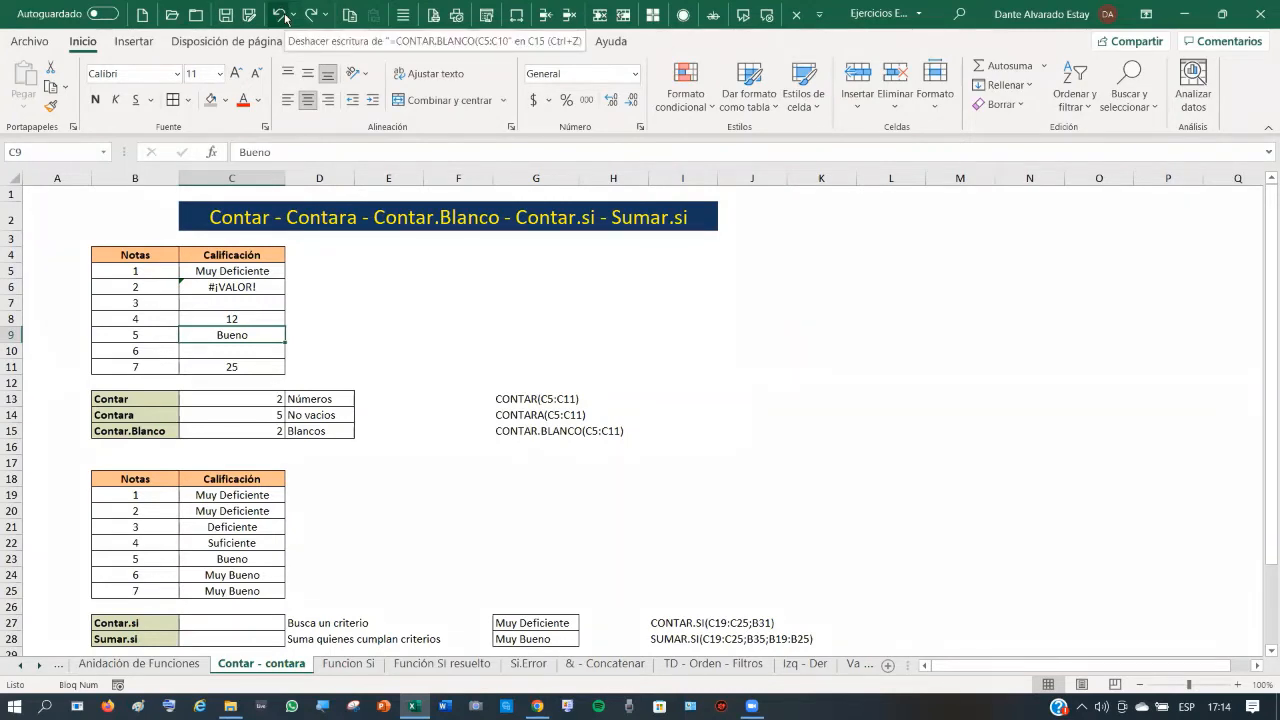
- Scroll down to the Criterios table and select the Contar.si cell C27
click(377, 497)
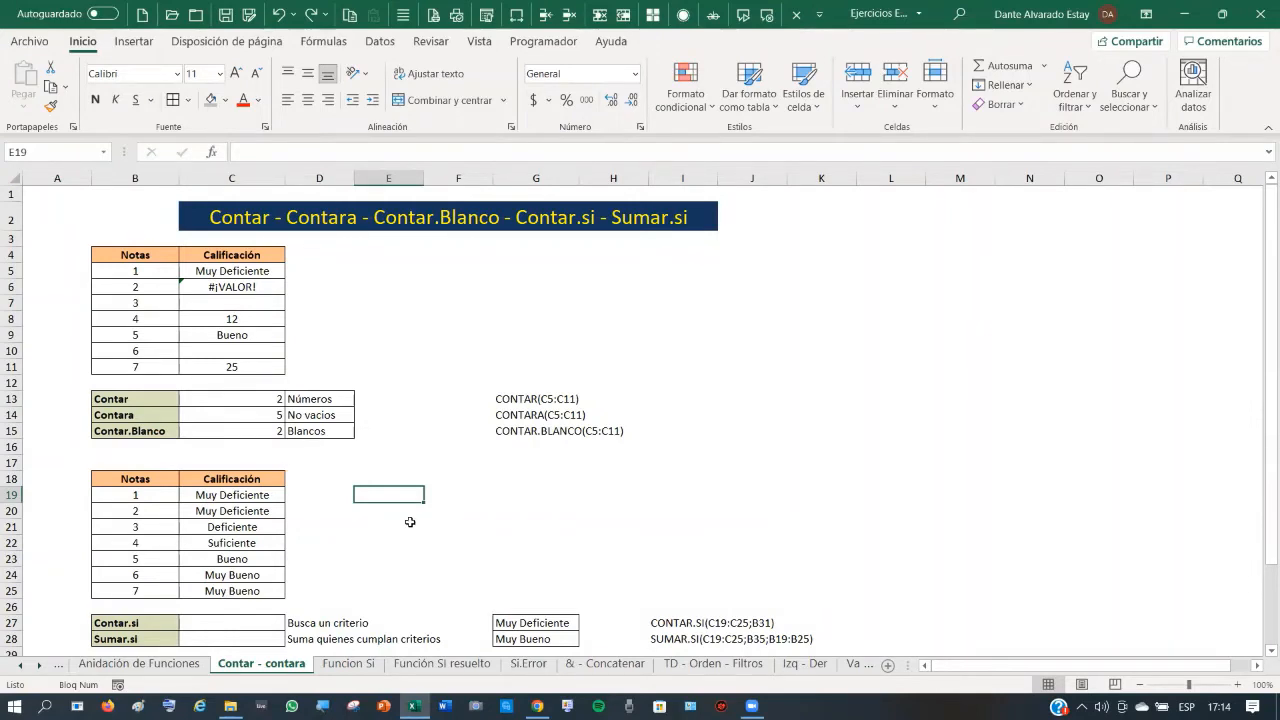
scroll(450, 515, down, 1)
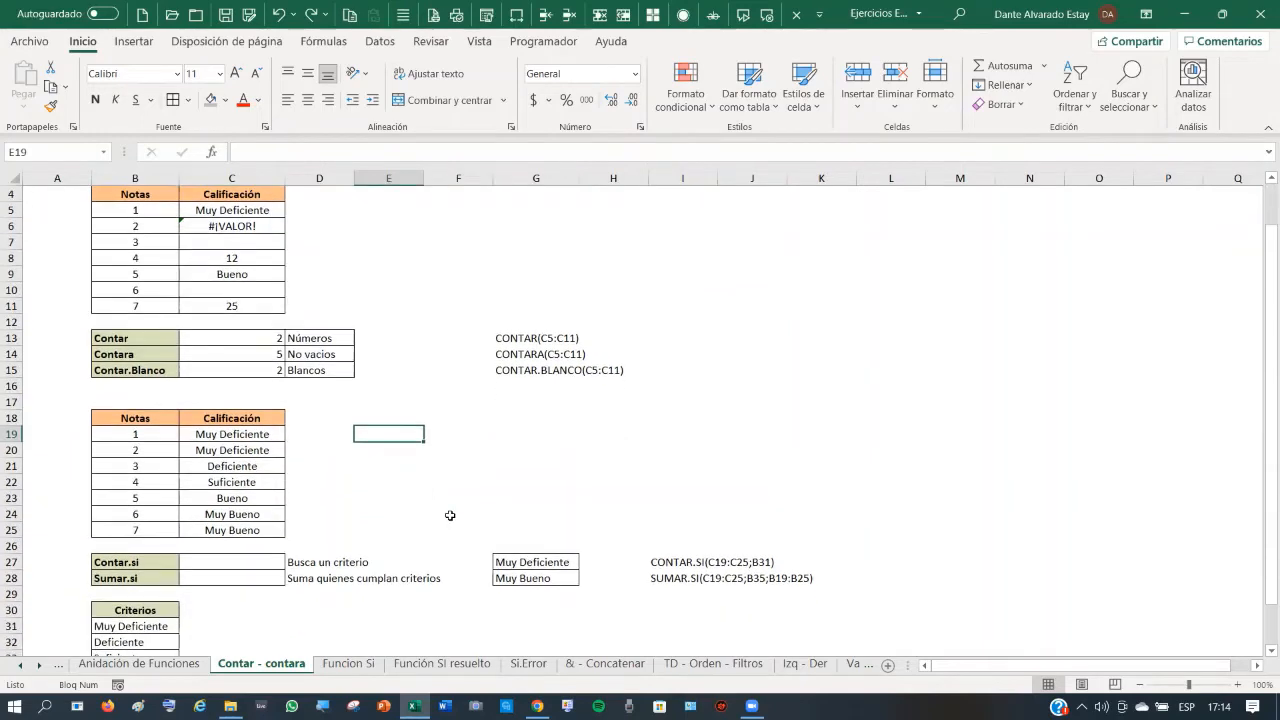
scroll(450, 515, down, 1)
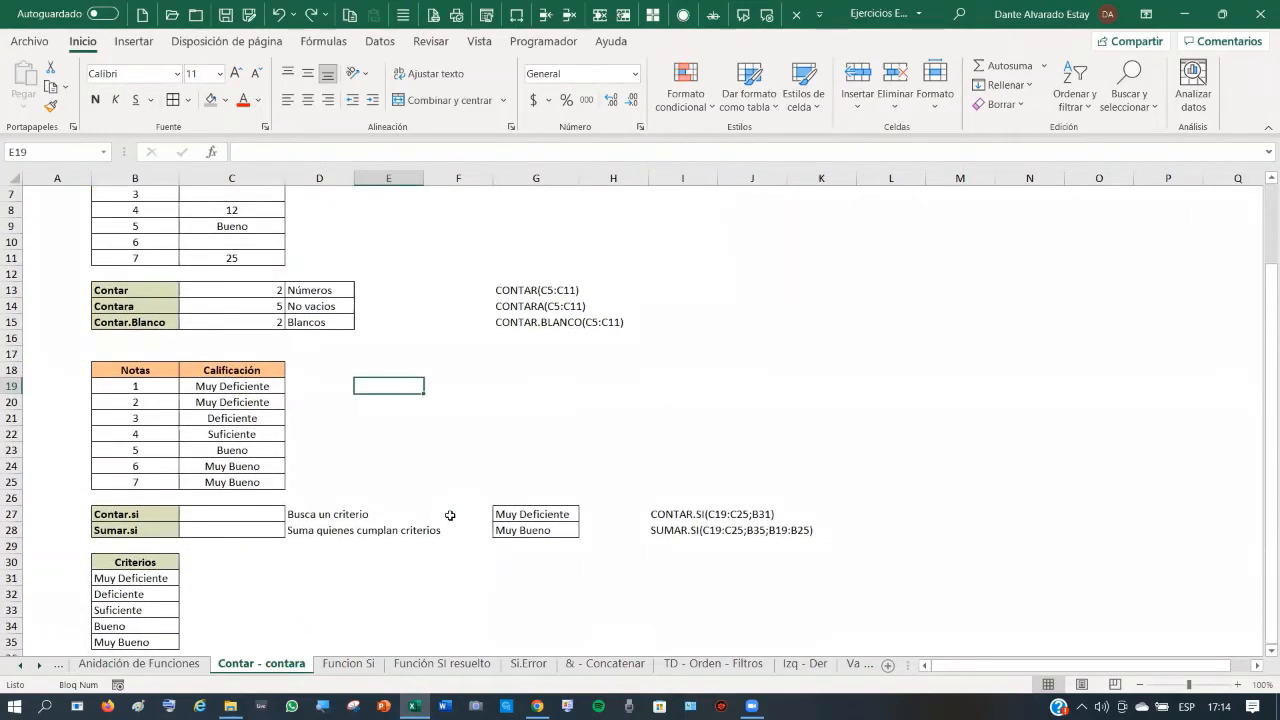
scroll(450, 515, down, 1)
scroll(450, 515, up, 1)
click(359, 626)
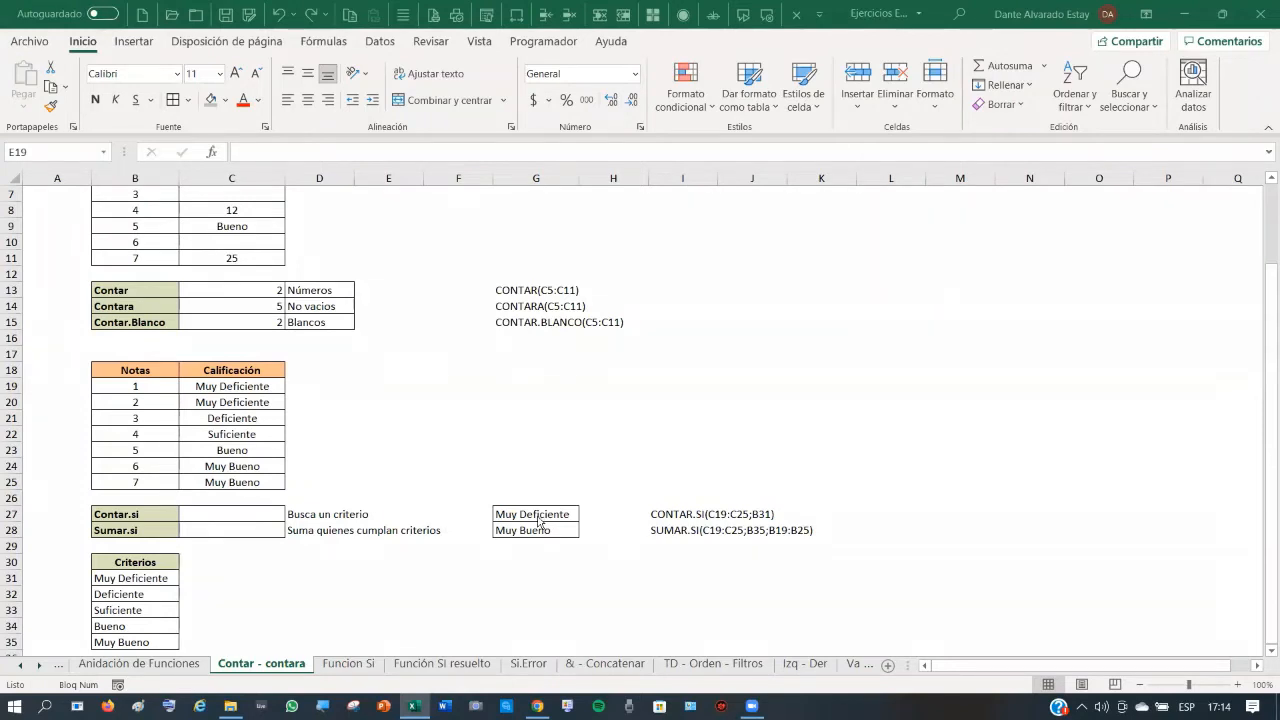
click(227, 514)
click(227, 514)
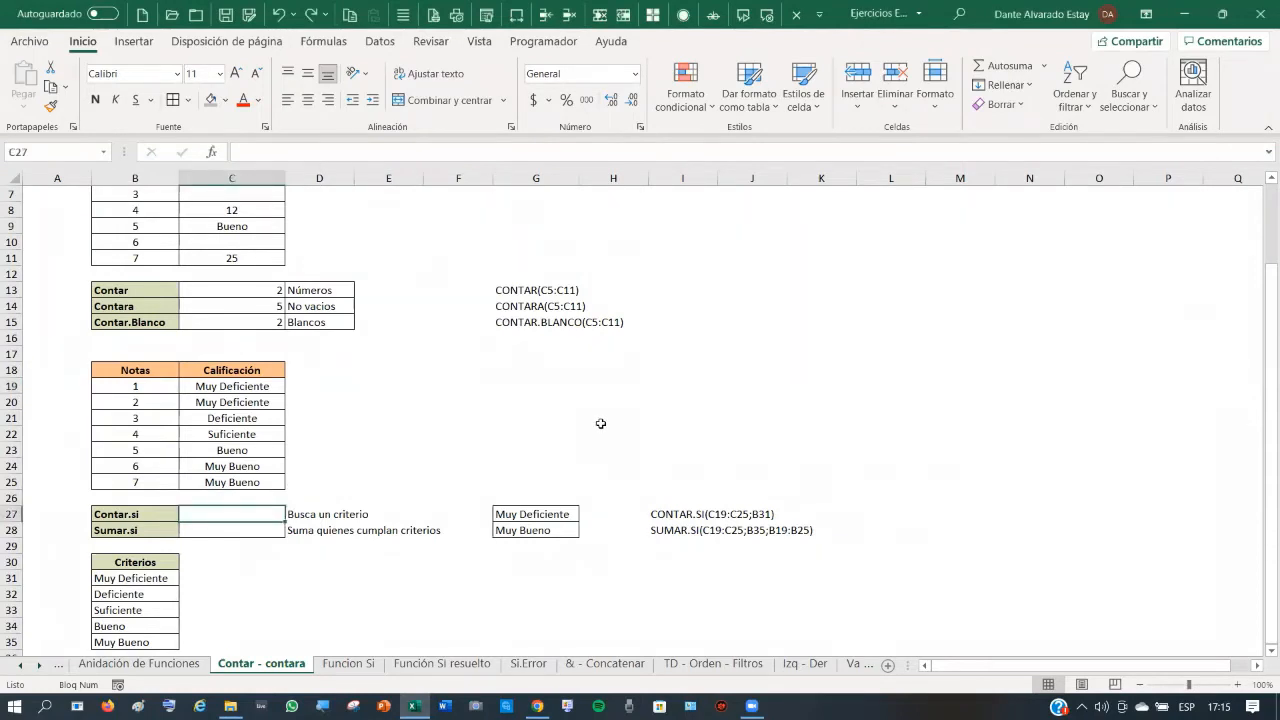
- Enter =CONTAR.SI(C19:C25;"Muy Deficiente") in C27 through its argument form
text(=co)
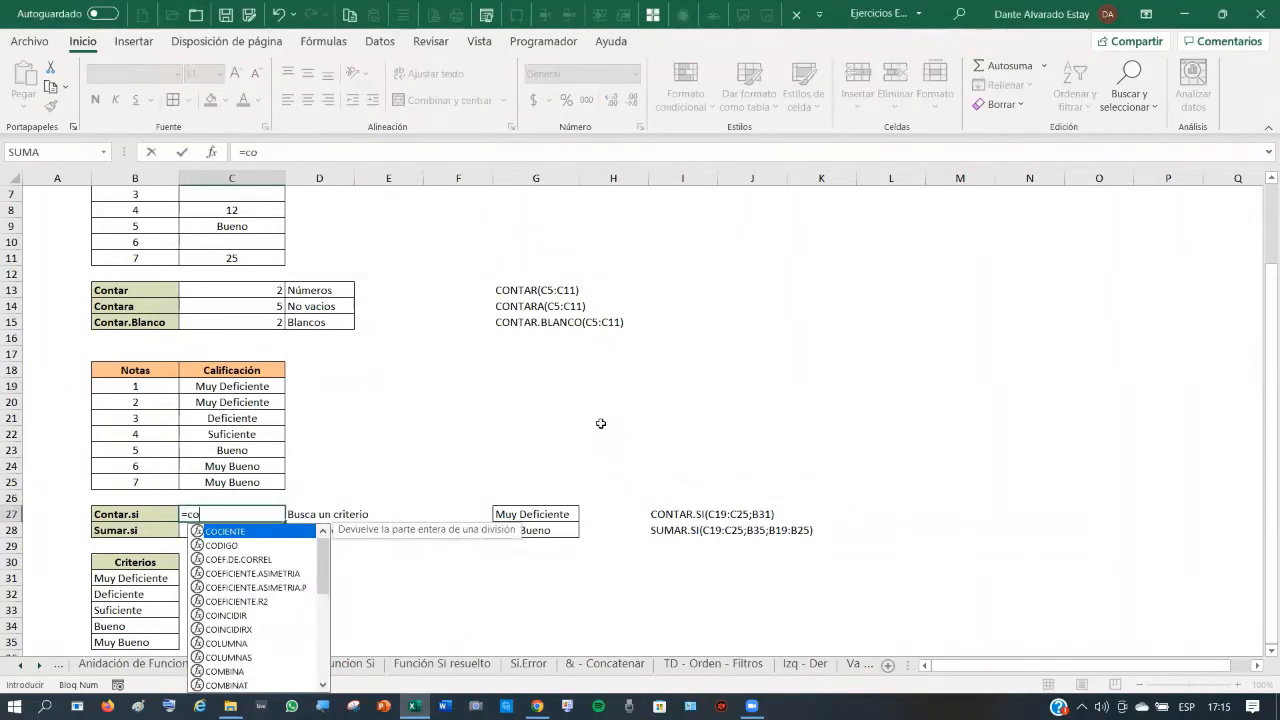
text(ntar)
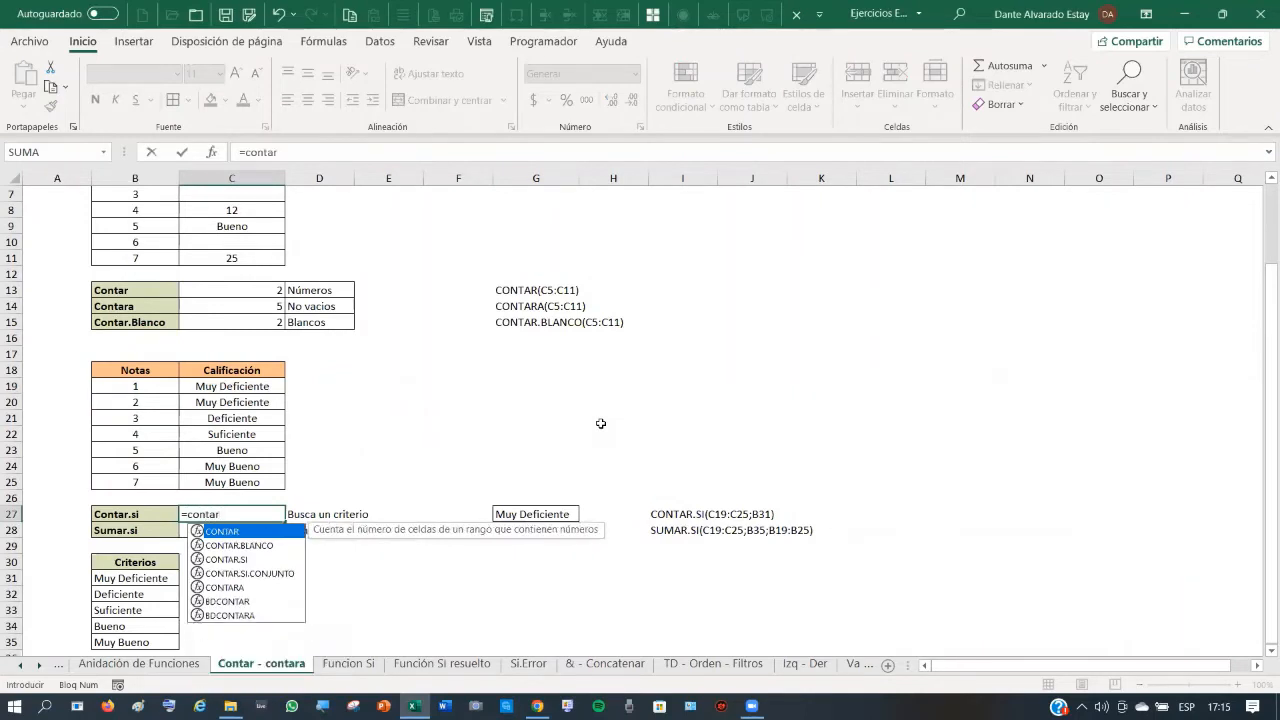
text(.s)
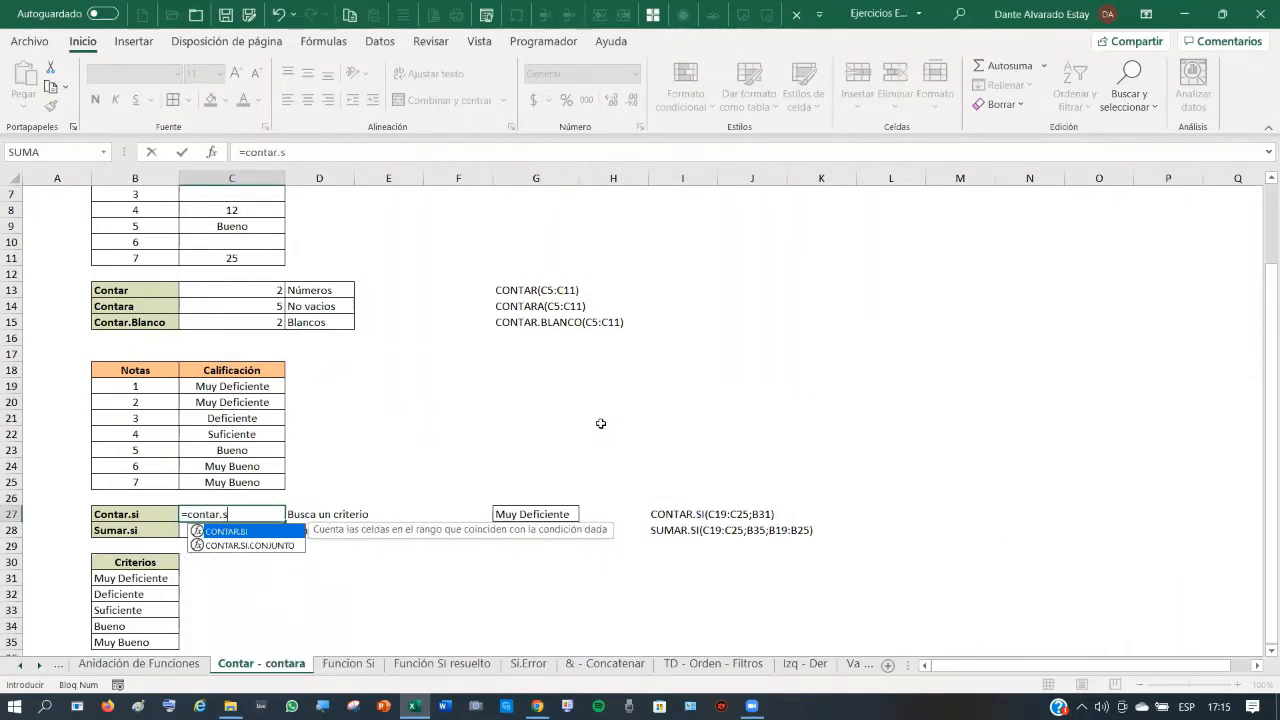
text(i()
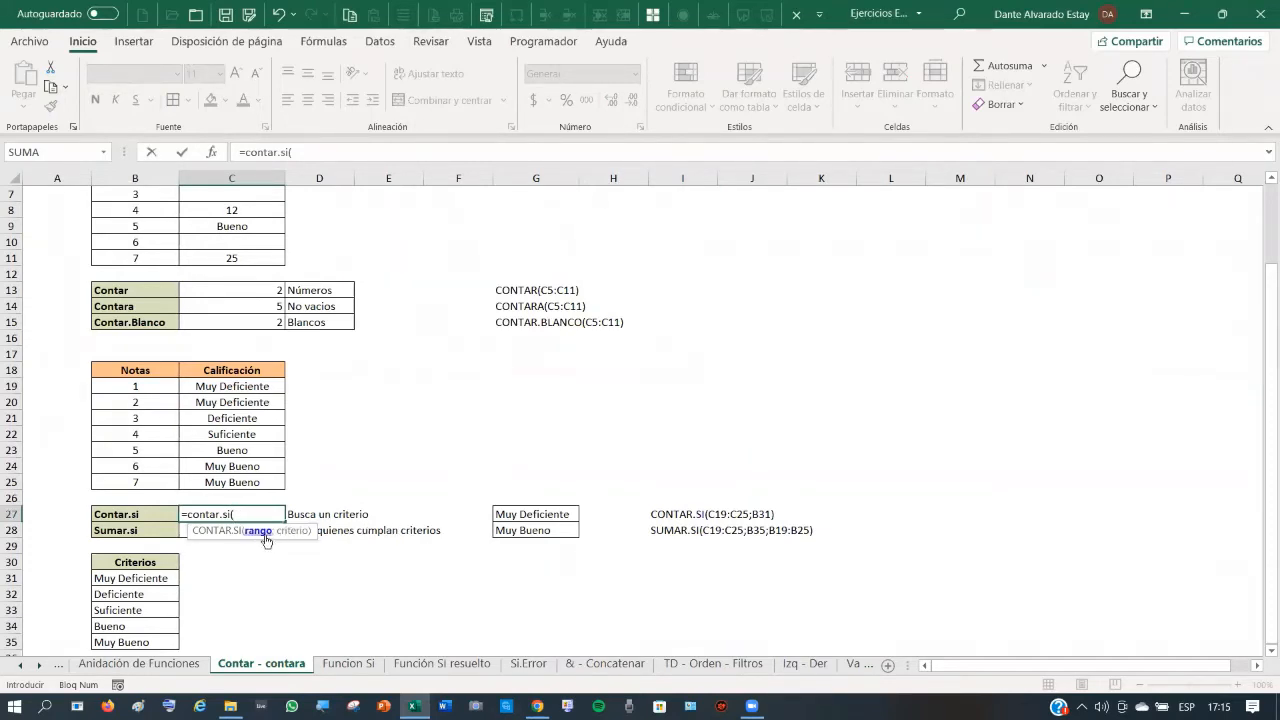
click(212, 155)
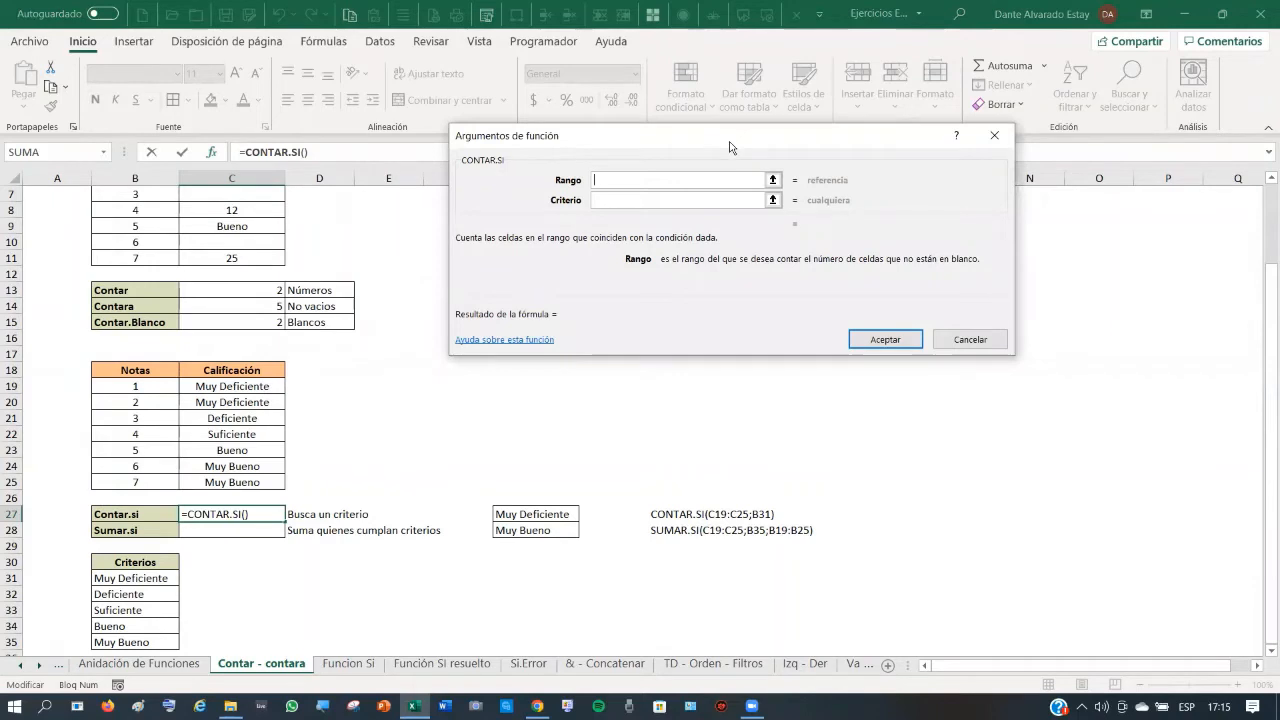
drag(729, 147, 817, 291)
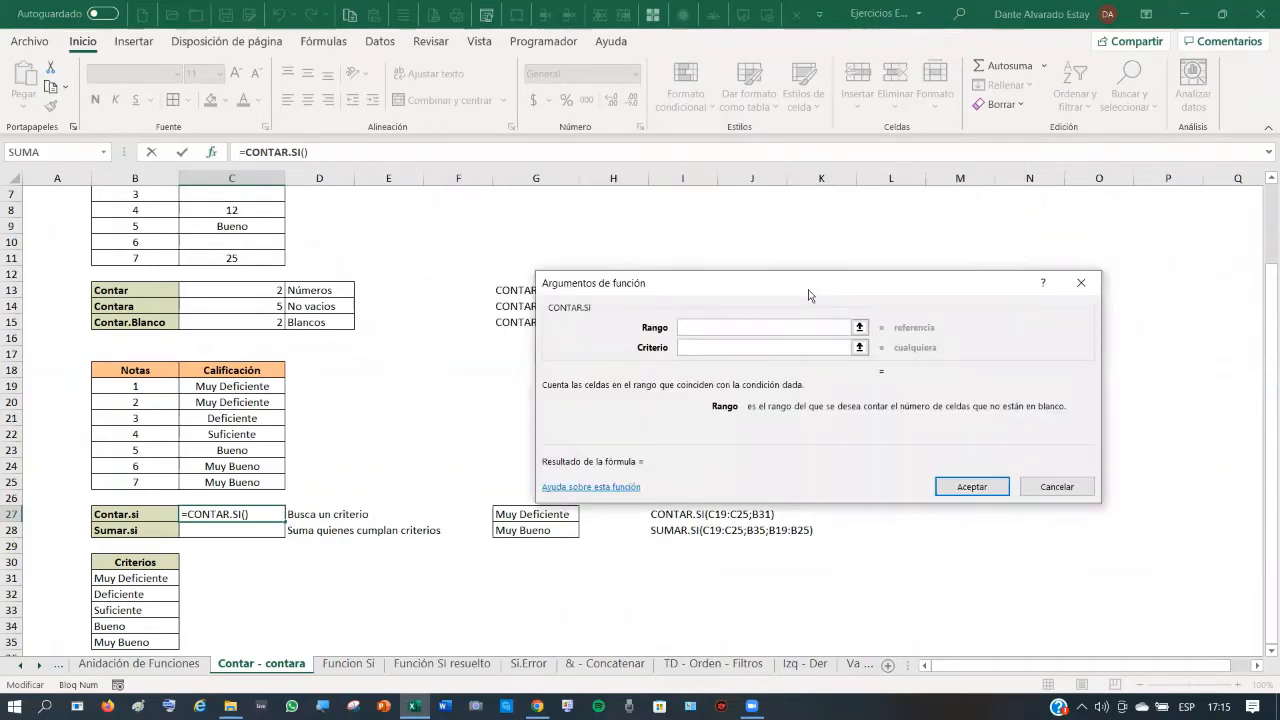
drag(809, 295, 878, 282)
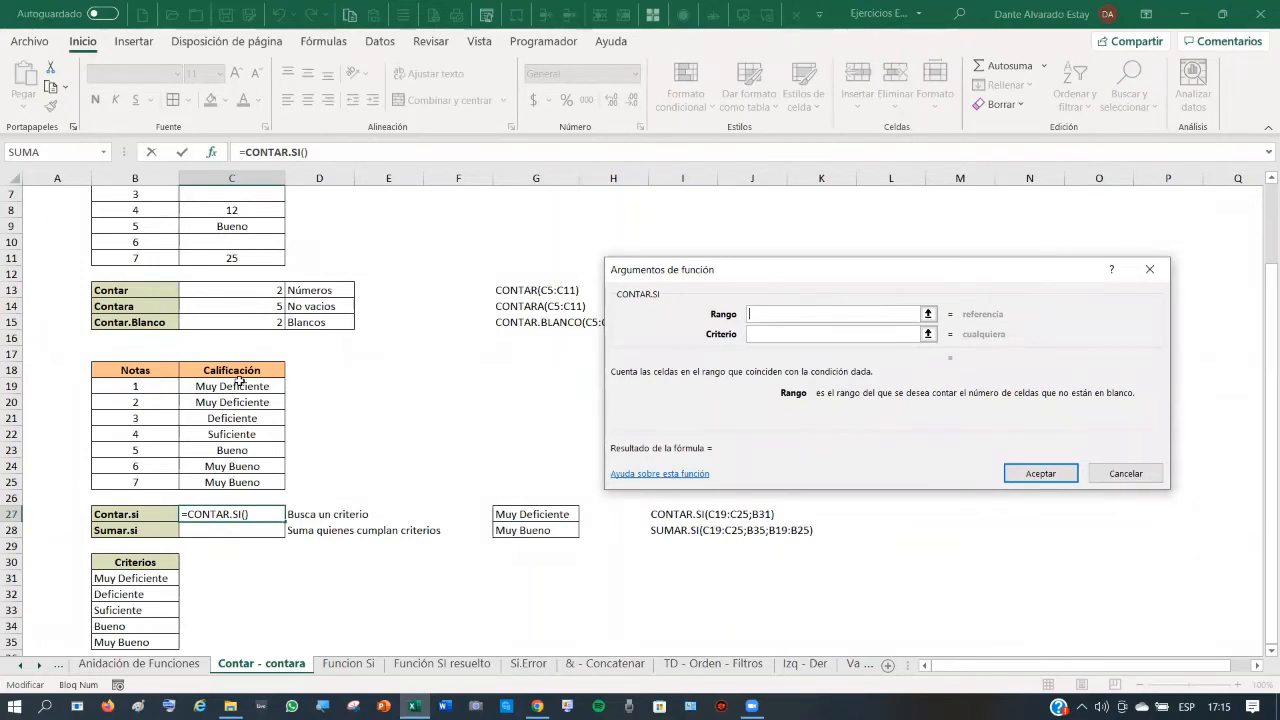
drag(240, 382, 237, 485)
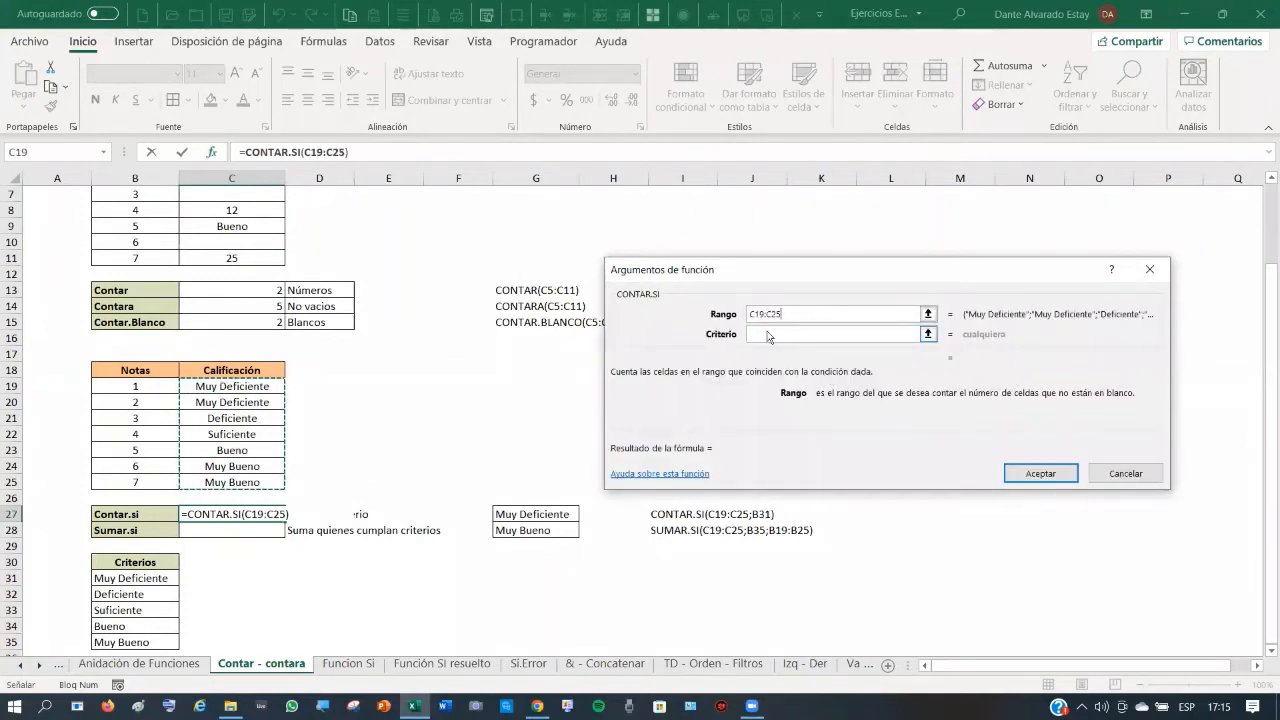
click(768, 335)
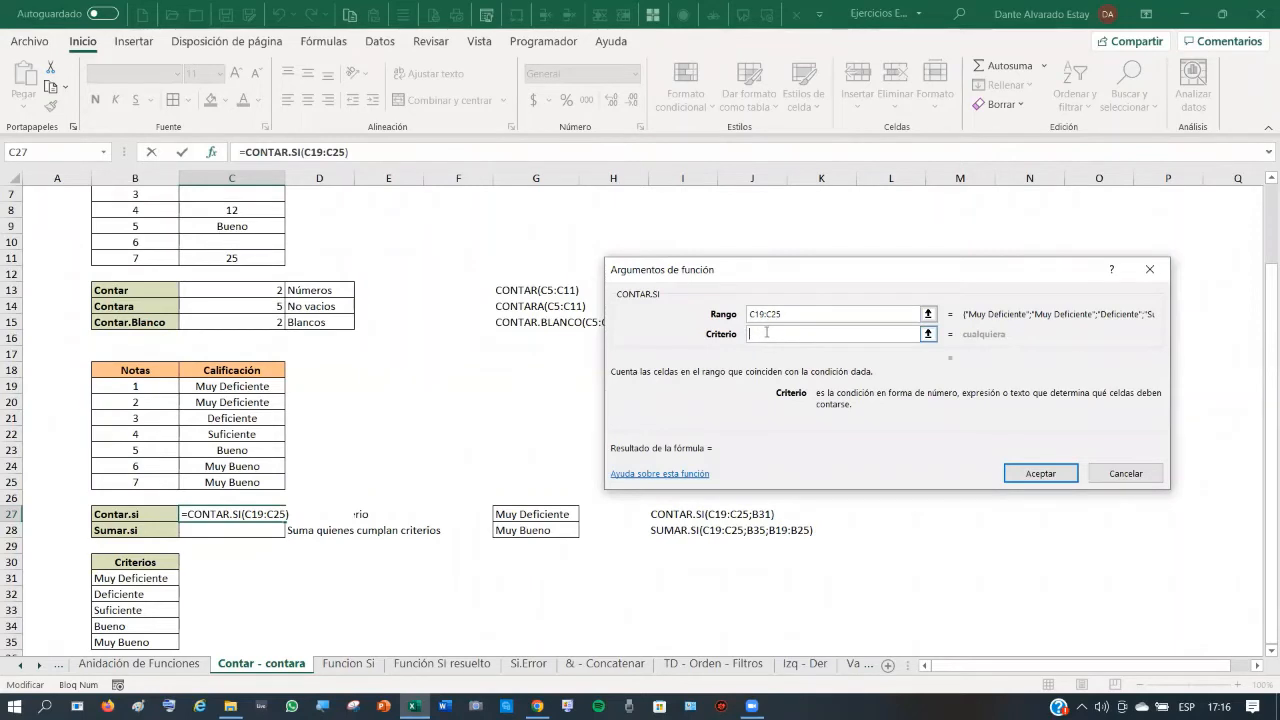
text(Muy)
text(Def)
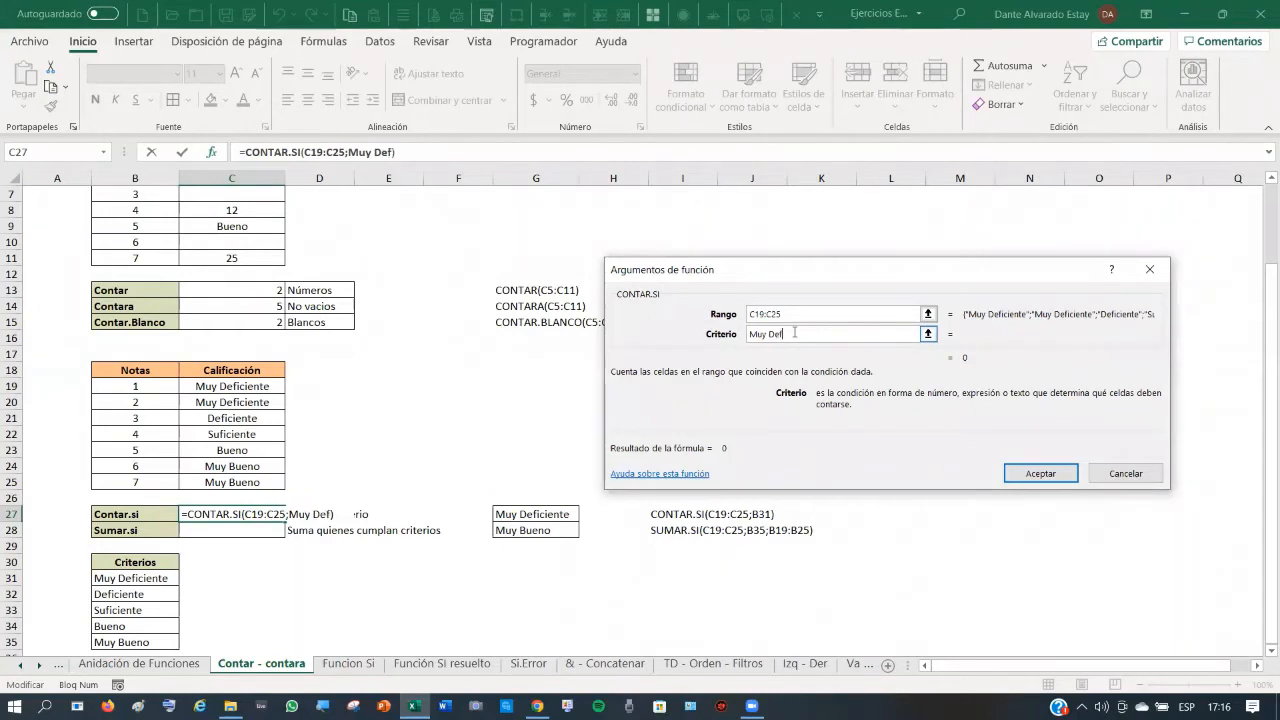
text(iciente)
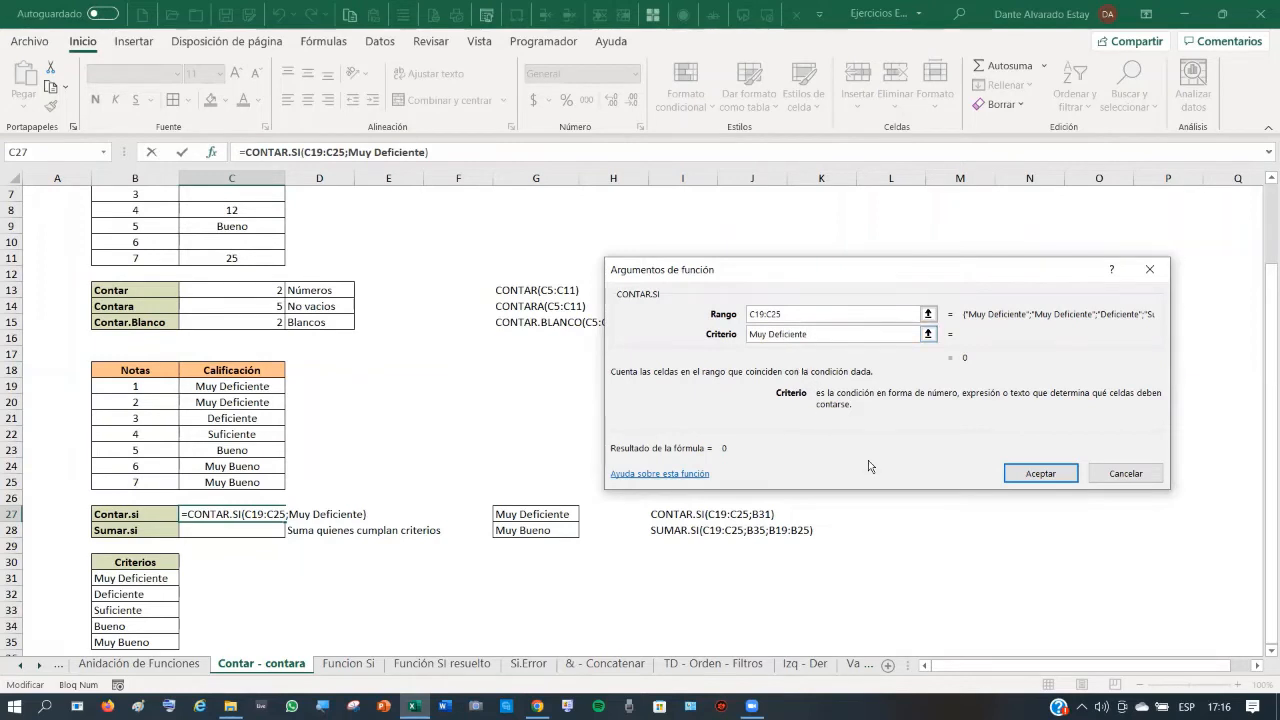
click(1040, 474)
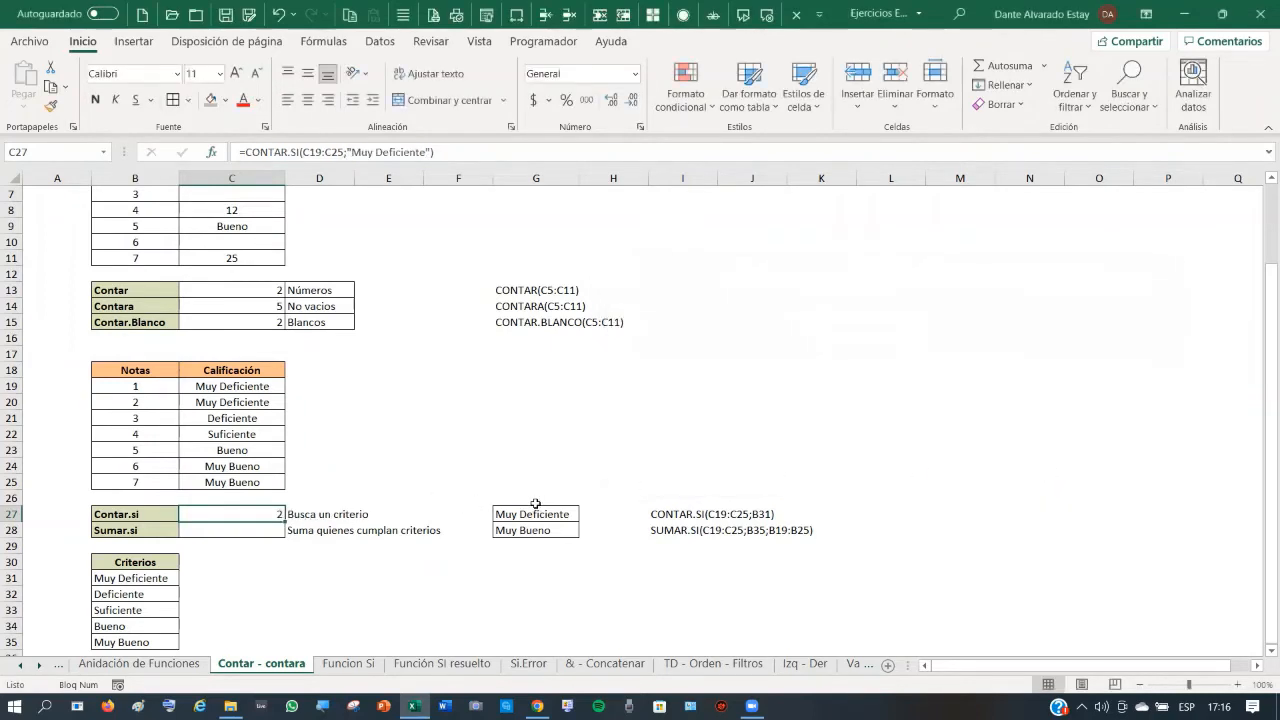
click(266, 525)
- Start a SUMAR.SI formula in the Sumar.si cell C28 and open its argument form
click(263, 518)
click(257, 528)
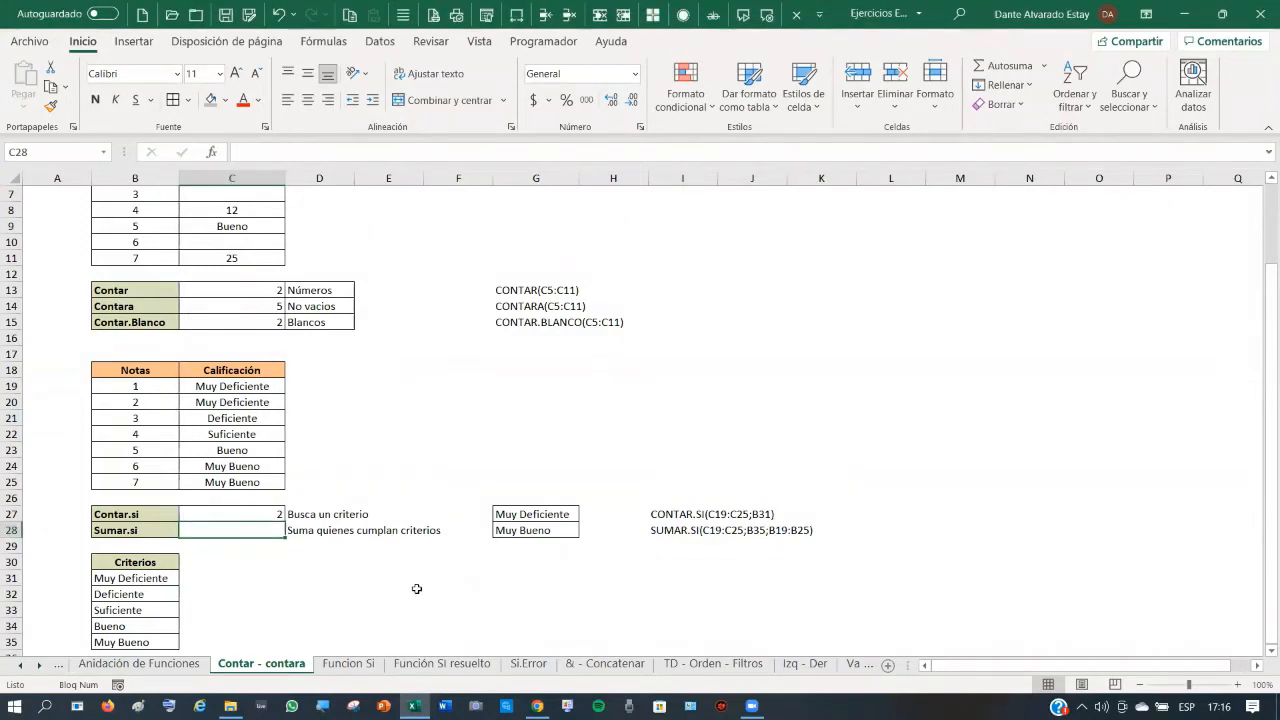
text(=)
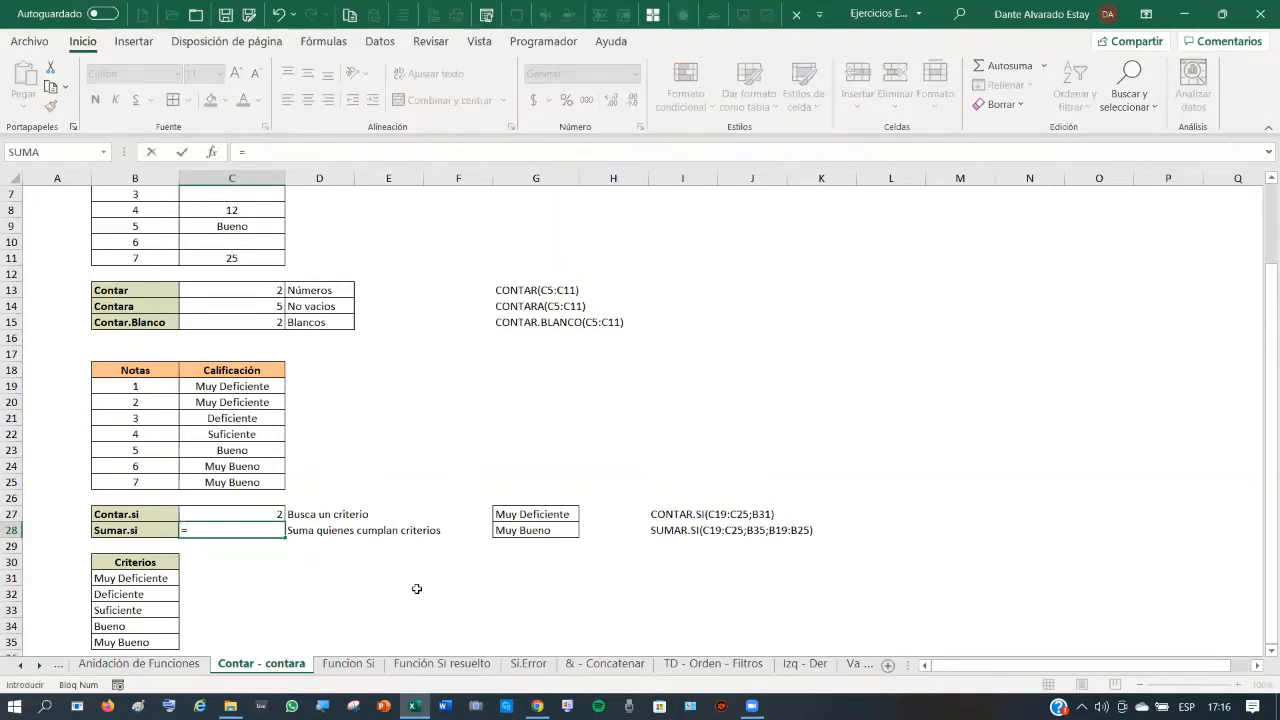
text(sumar)
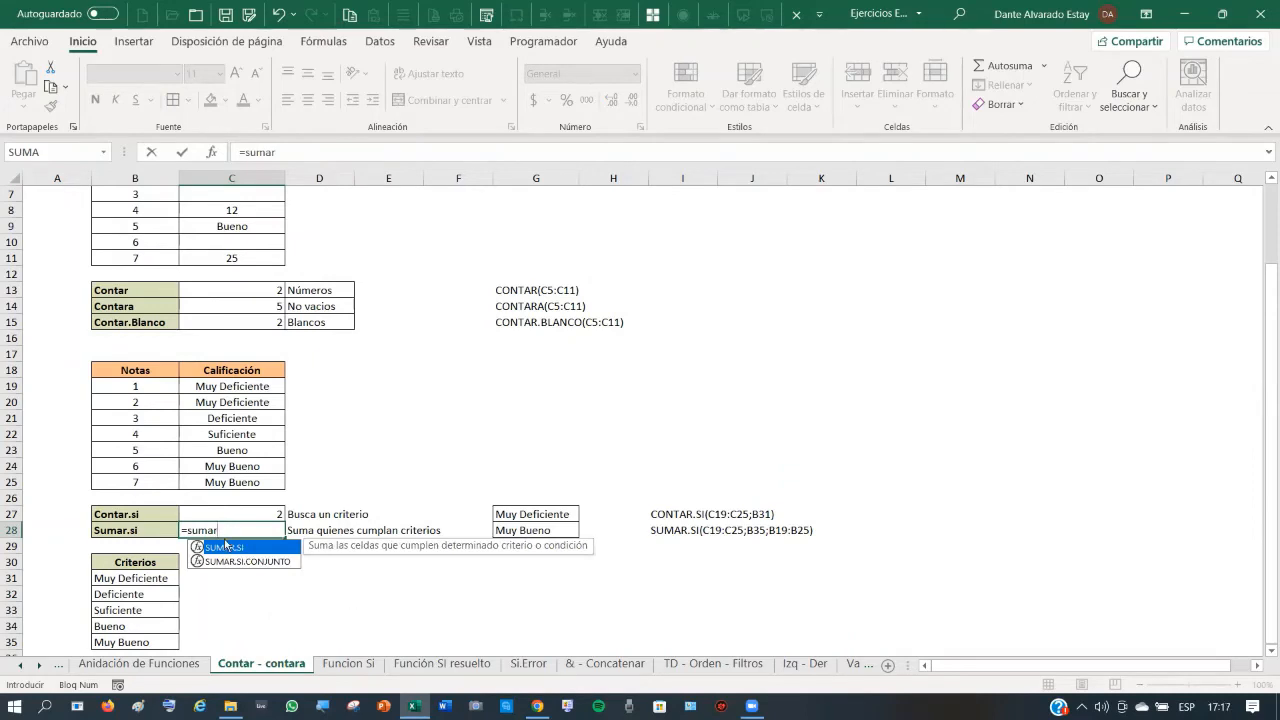
double_click(224, 548)
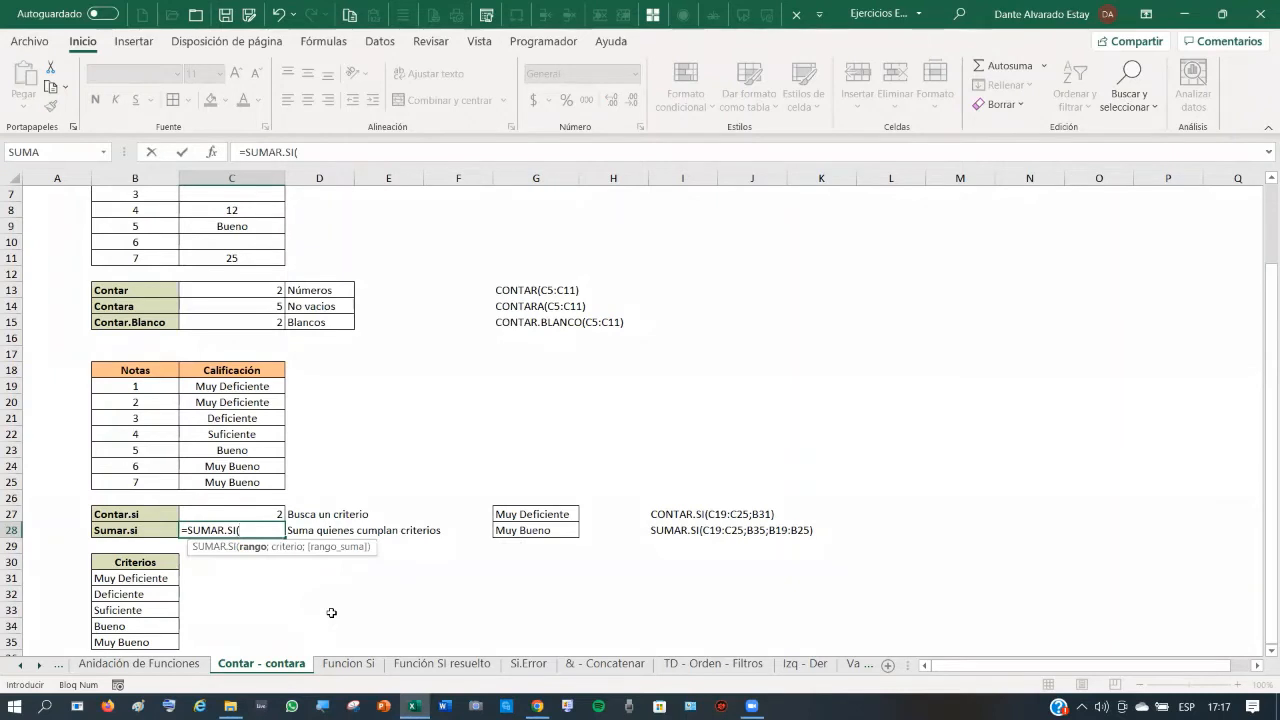
click(211, 157)
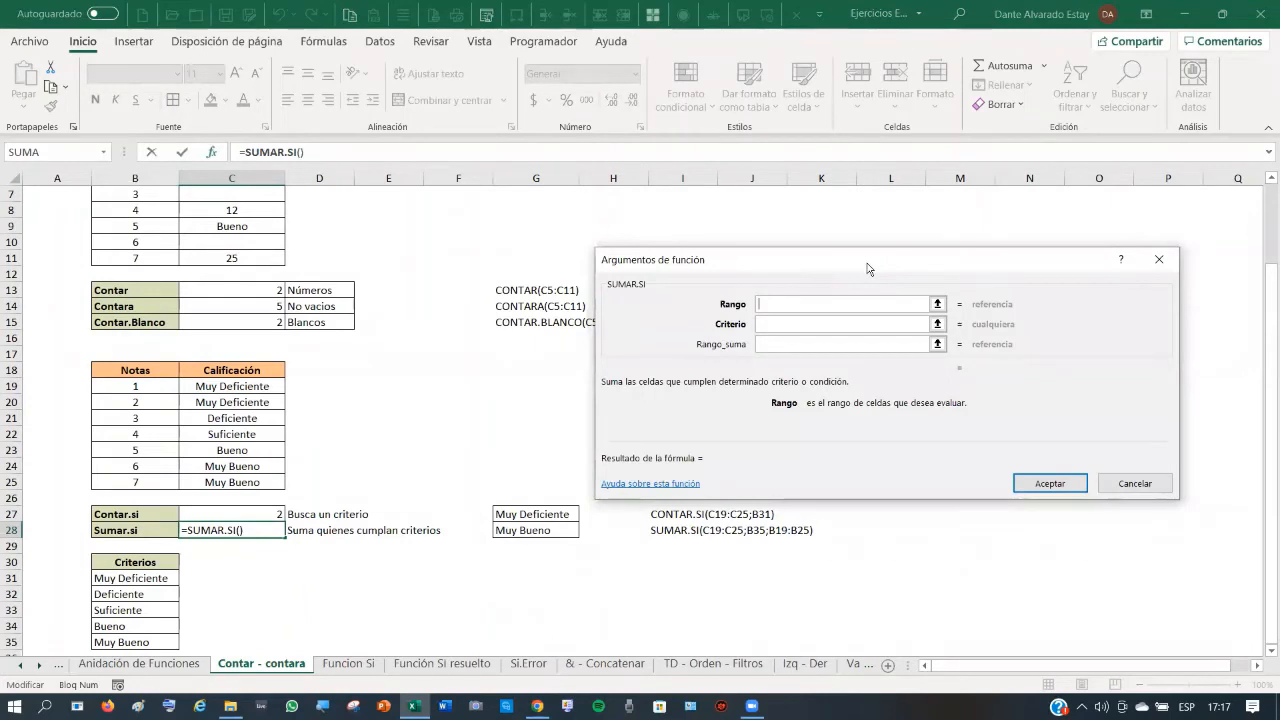
drag(868, 268, 751, 114)
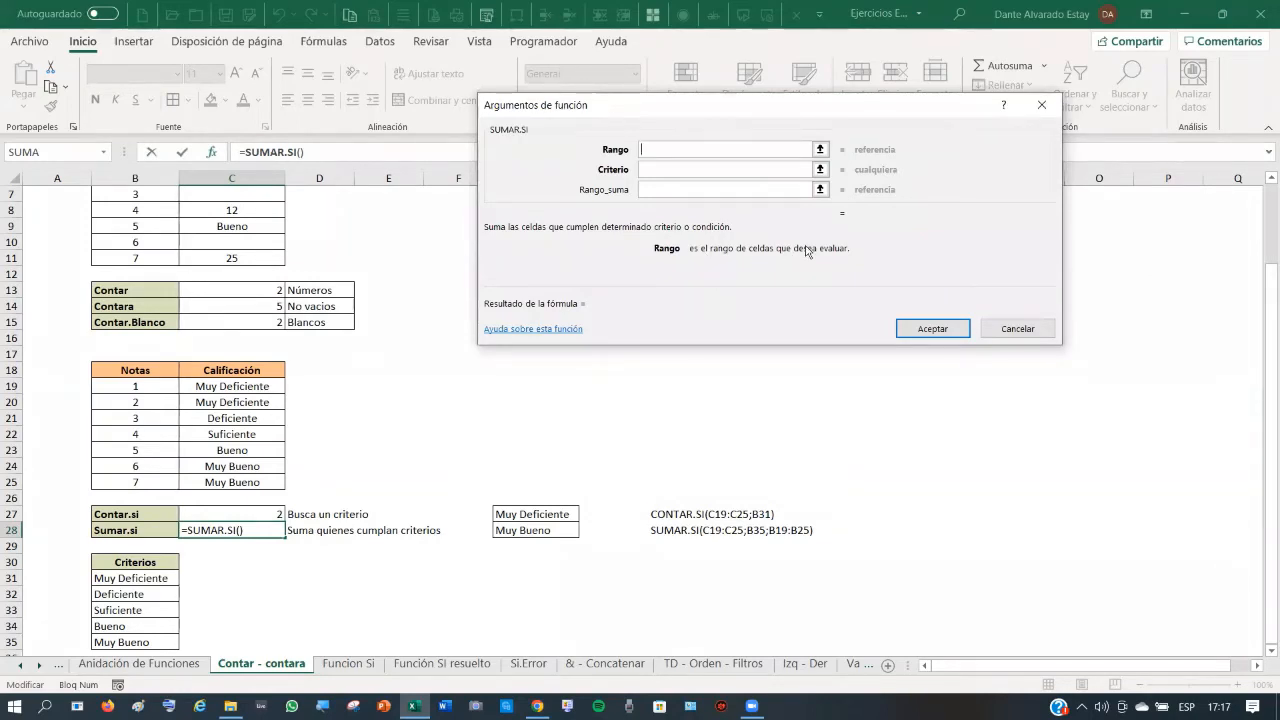
- Set Rango C19:C25, Criterio B35 and Rango_suma B19:B25, then confirm the formula
click(238, 385)
drag(238, 385, 236, 482)
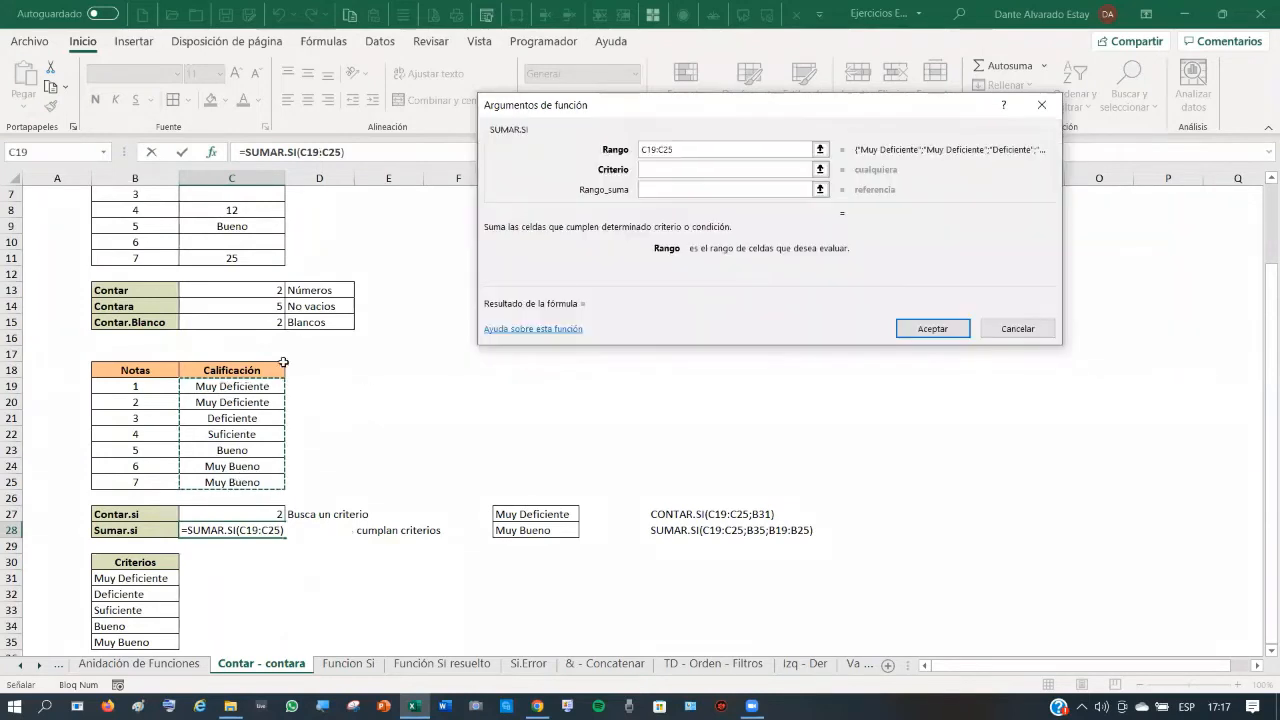
click(653, 168)
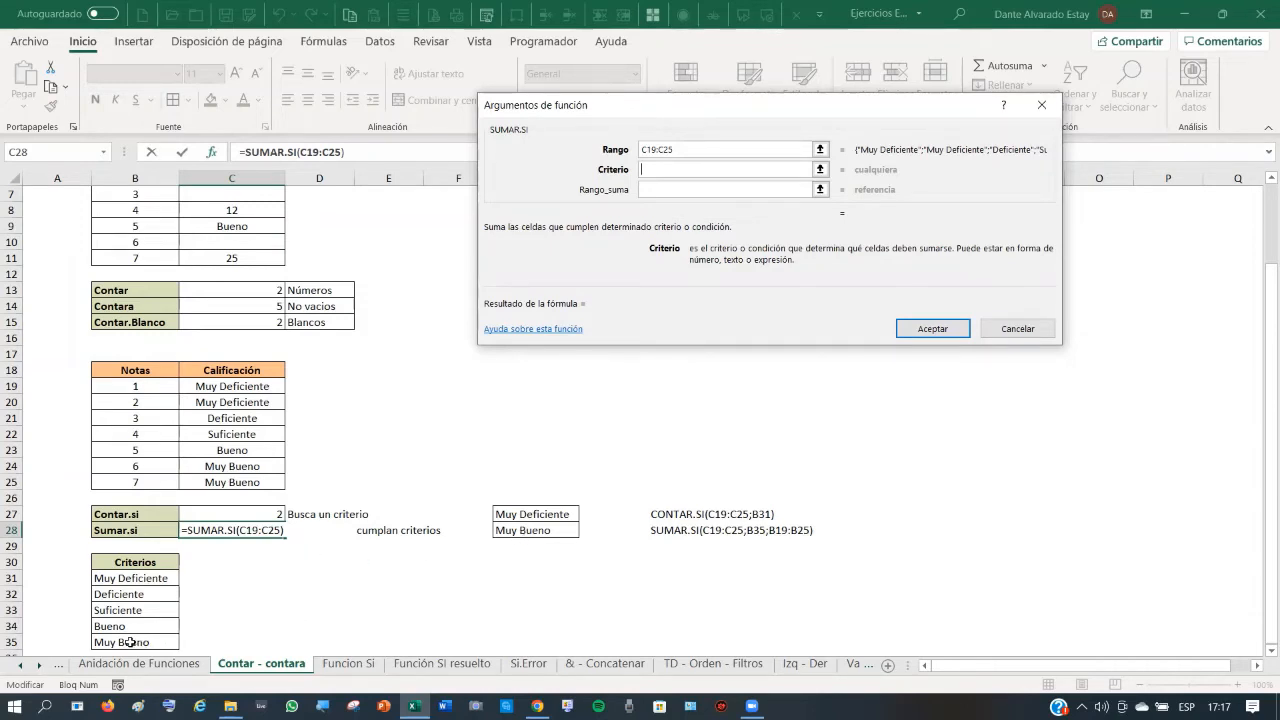
click(130, 642)
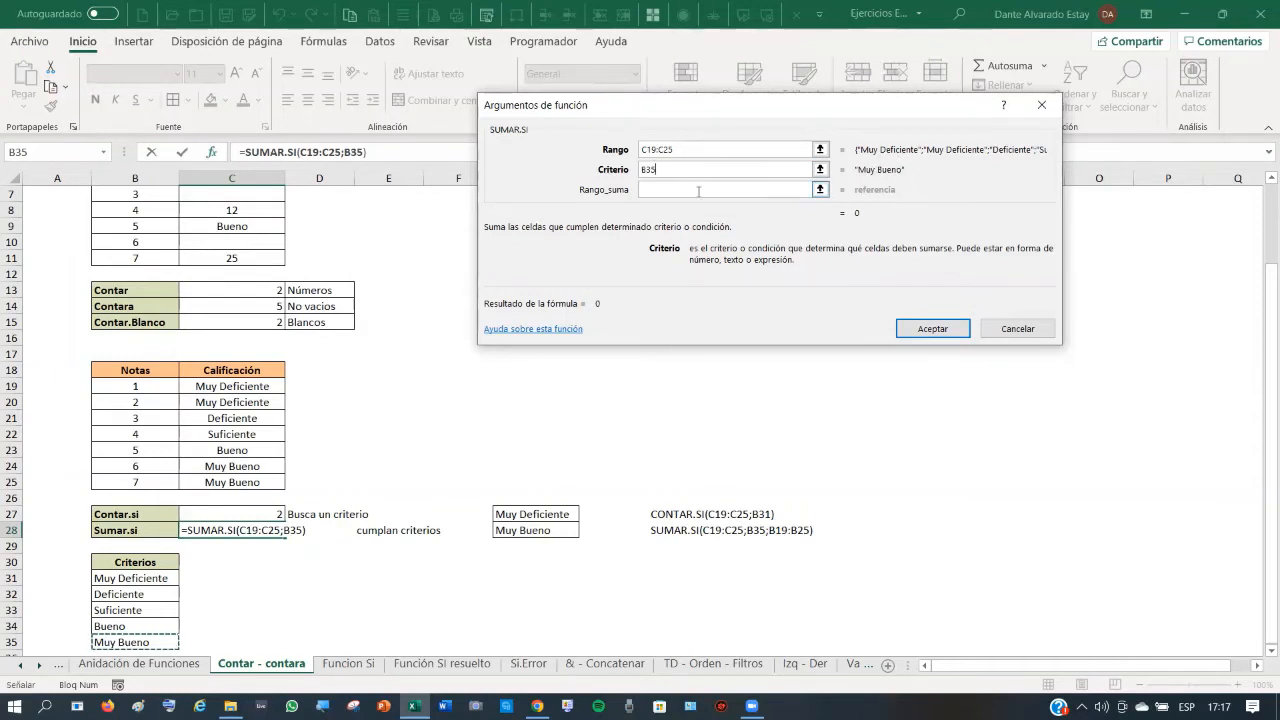
click(661, 192)
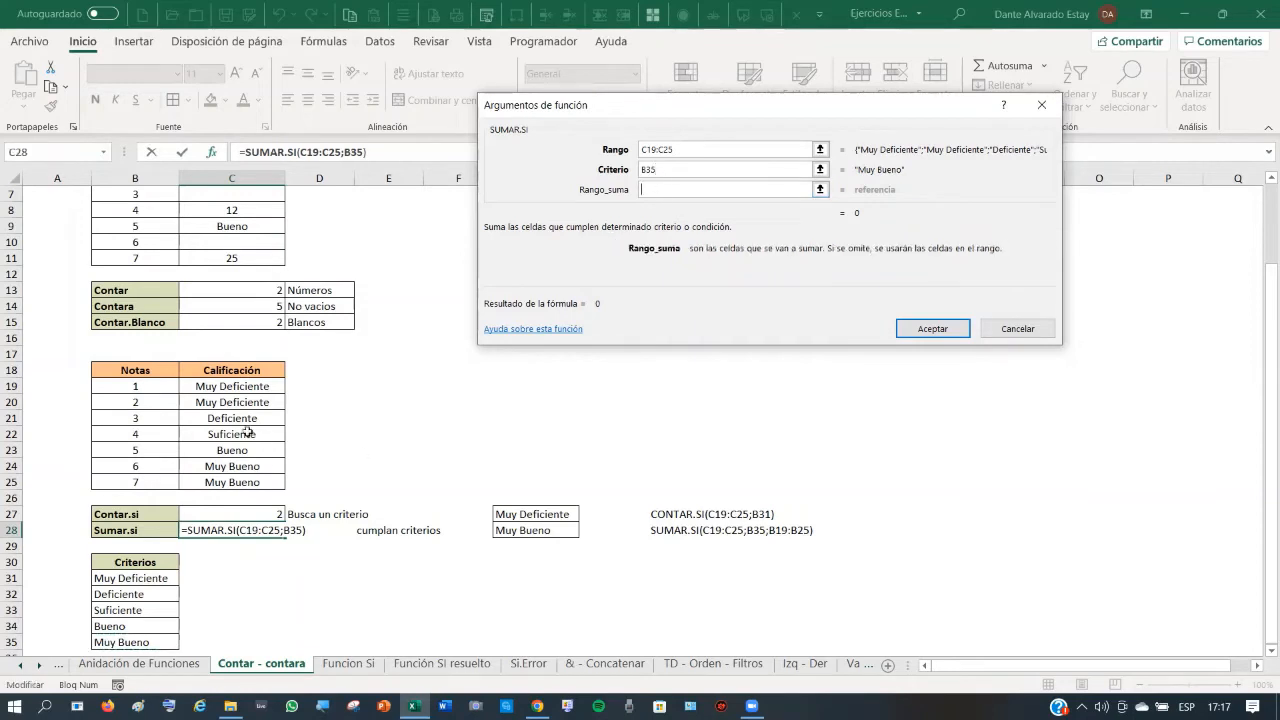
drag(132, 384, 124, 482)
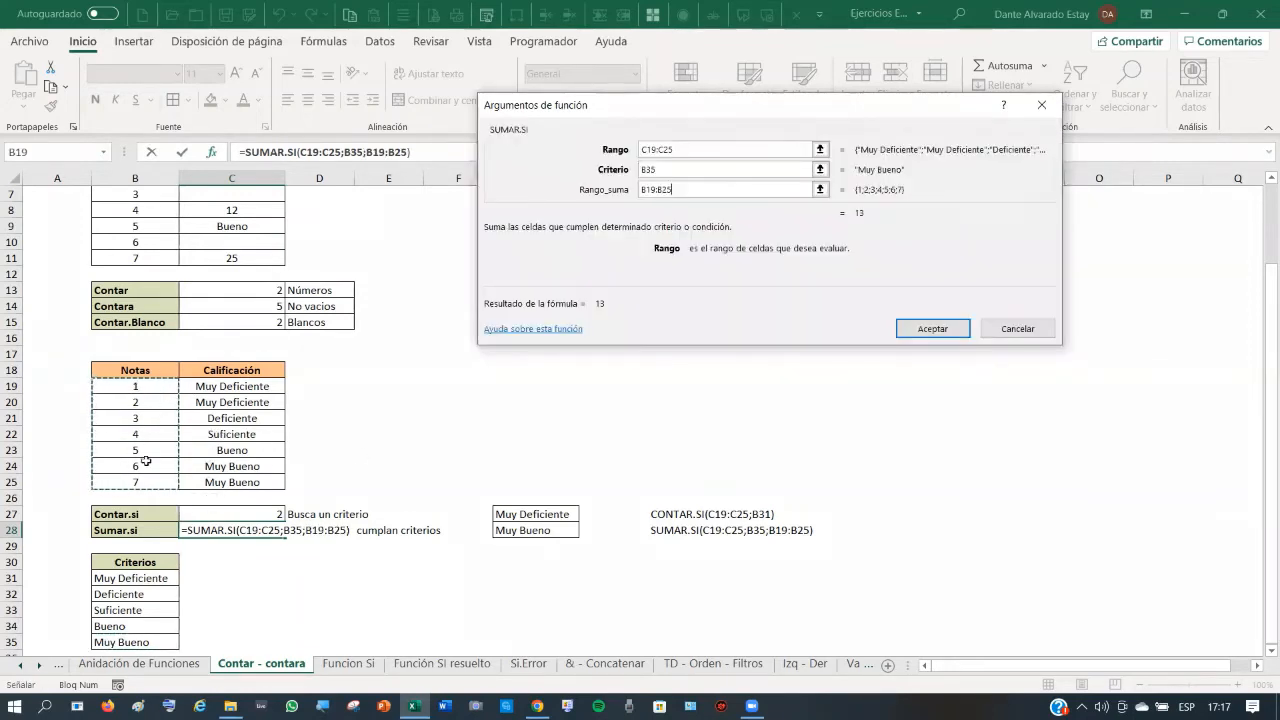
click(933, 330)
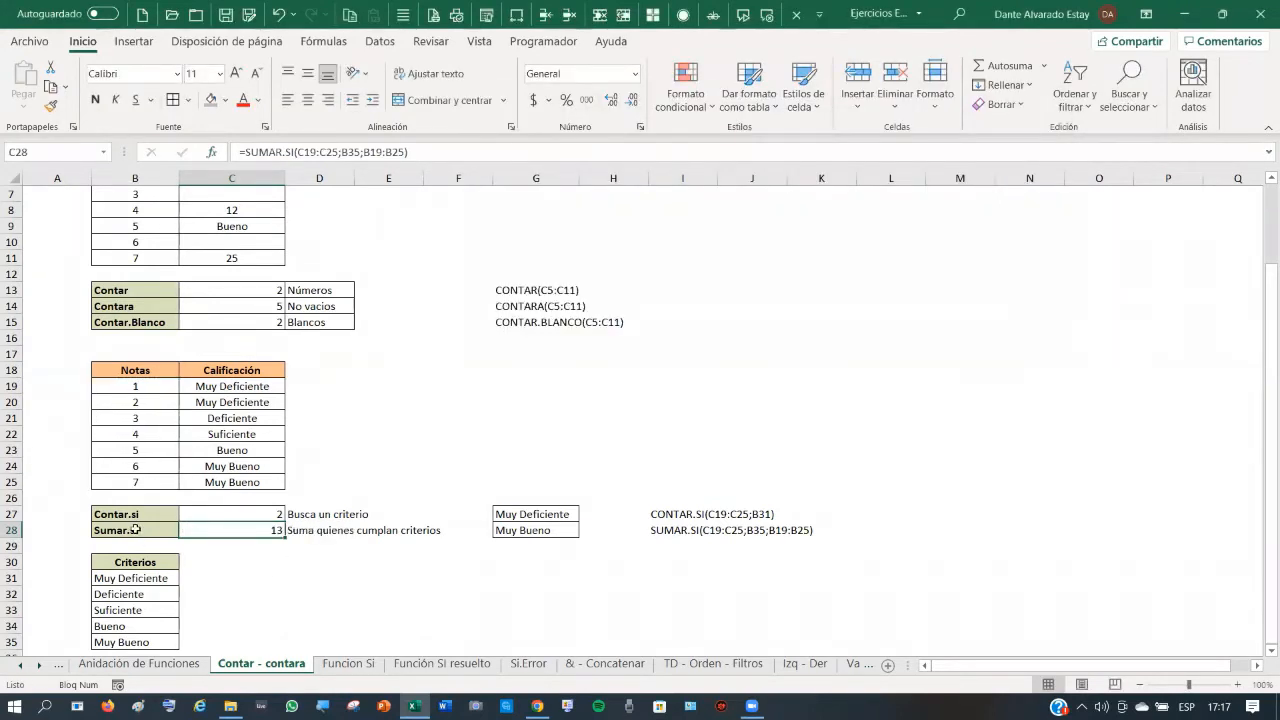
- Copy Muy Bueno up into C23 so Sumar.si rises to 18
click(134, 529)
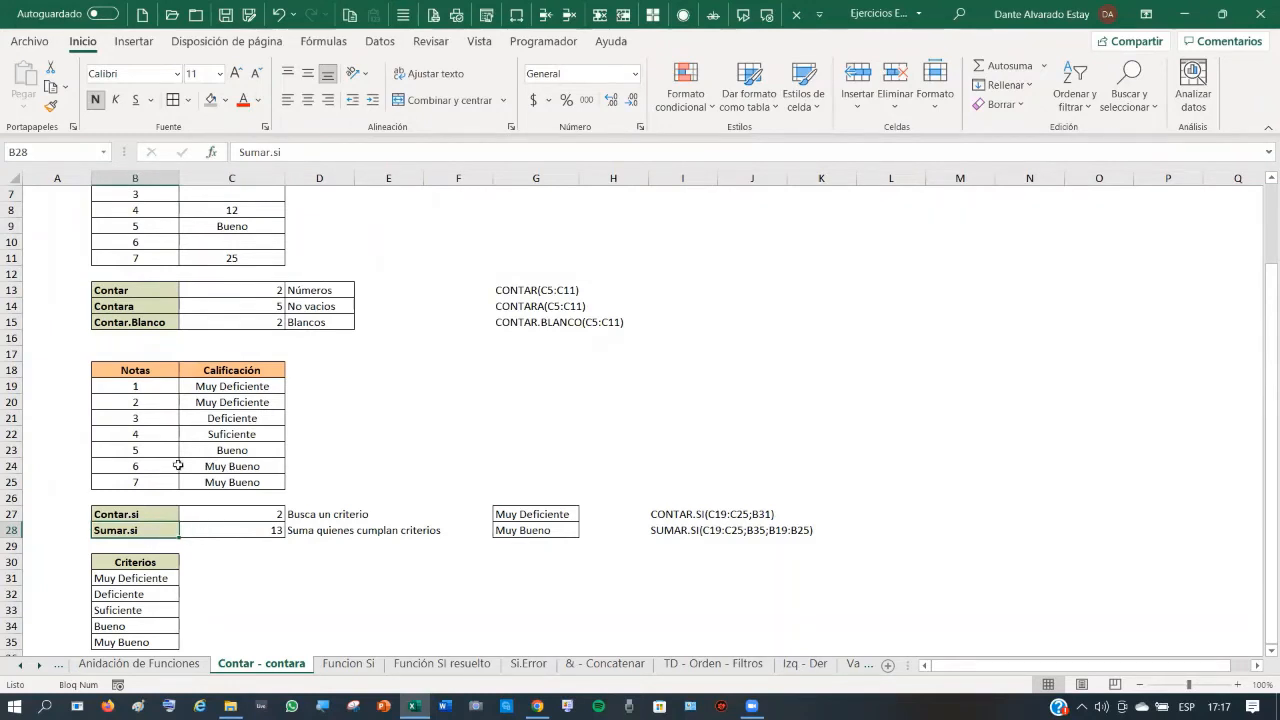
drag(135, 466, 135, 483)
click(253, 533)
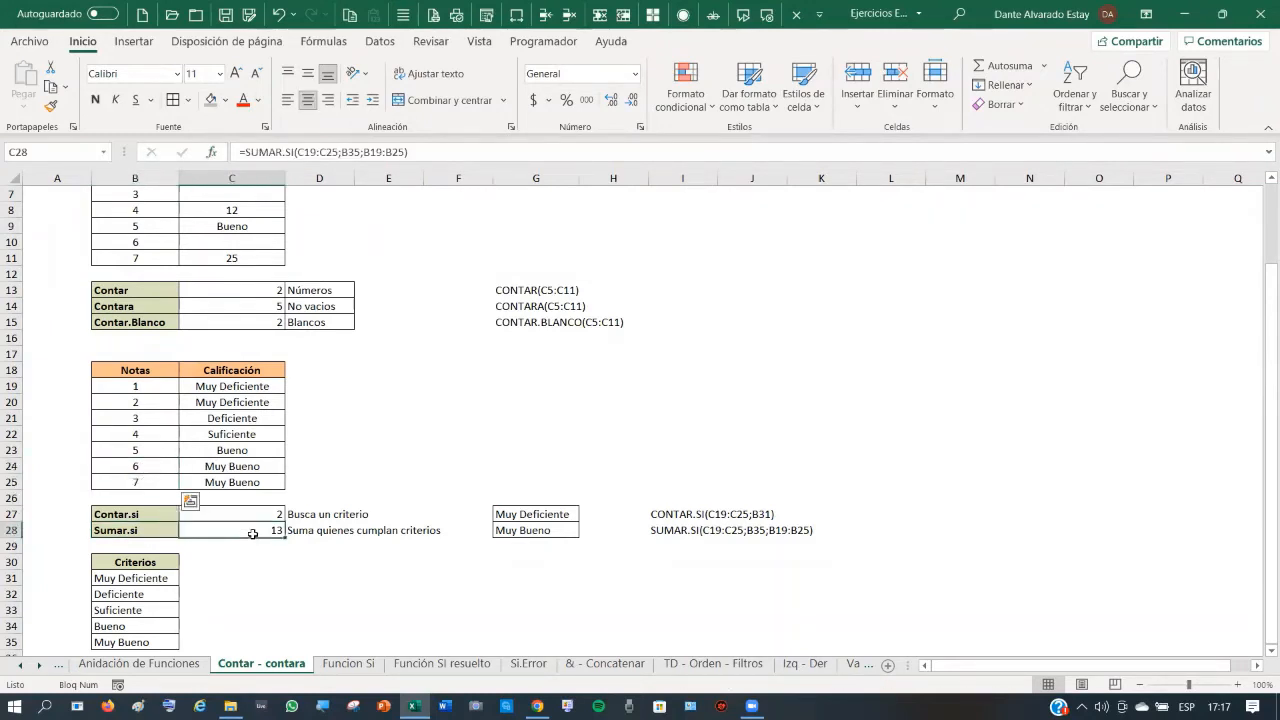
click(243, 469)
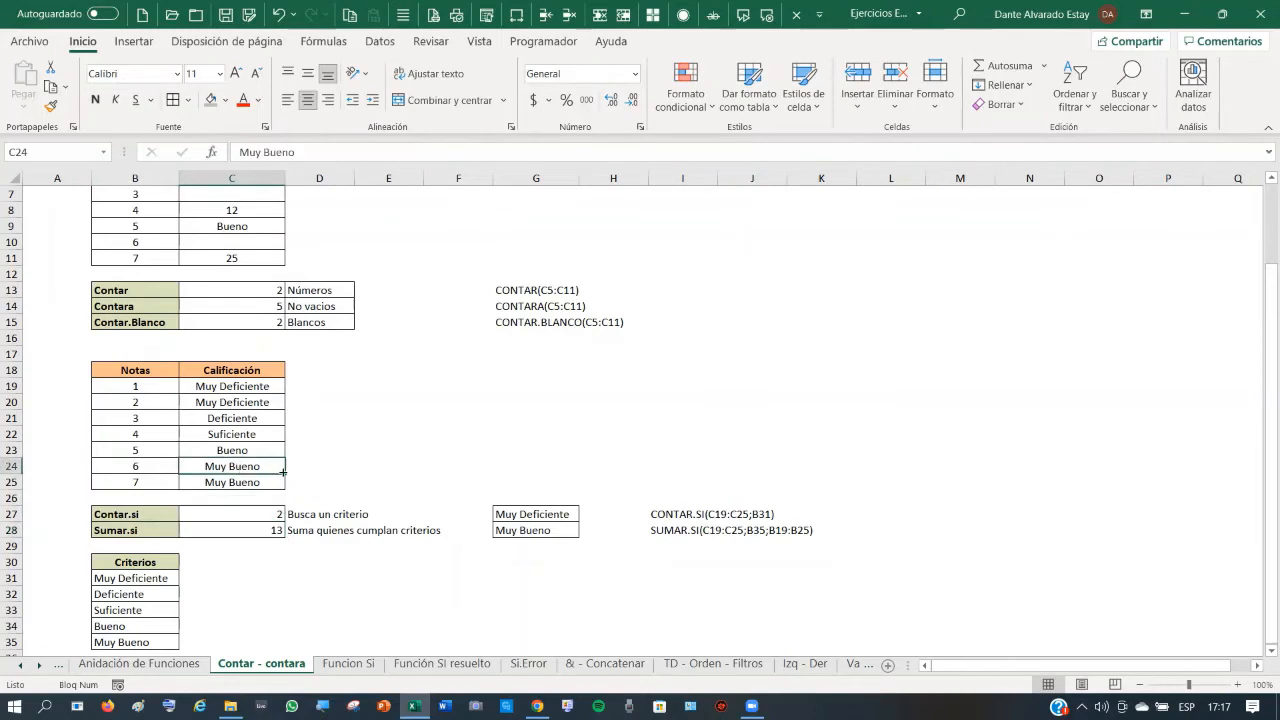
drag(284, 472, 284, 449)
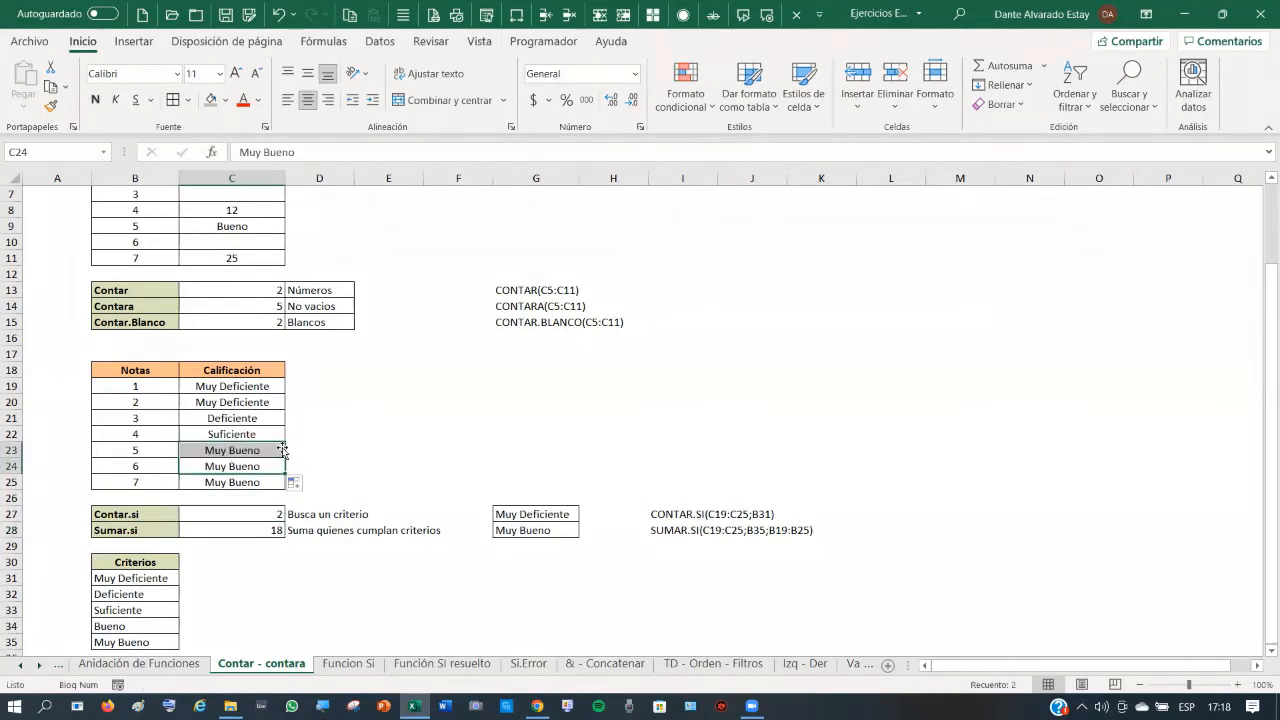
click(258, 530)
- Copy Muy Deficiente down into C21 so Contar.si becomes 3
click(148, 454)
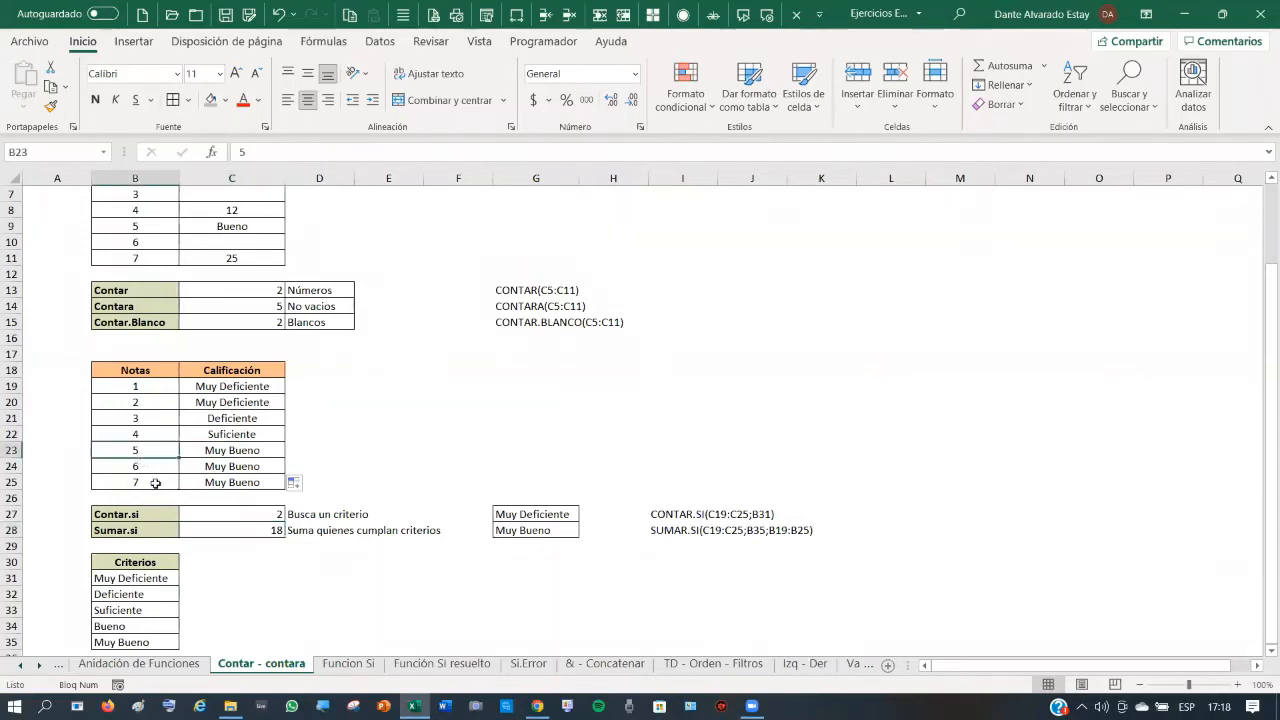
click(248, 402)
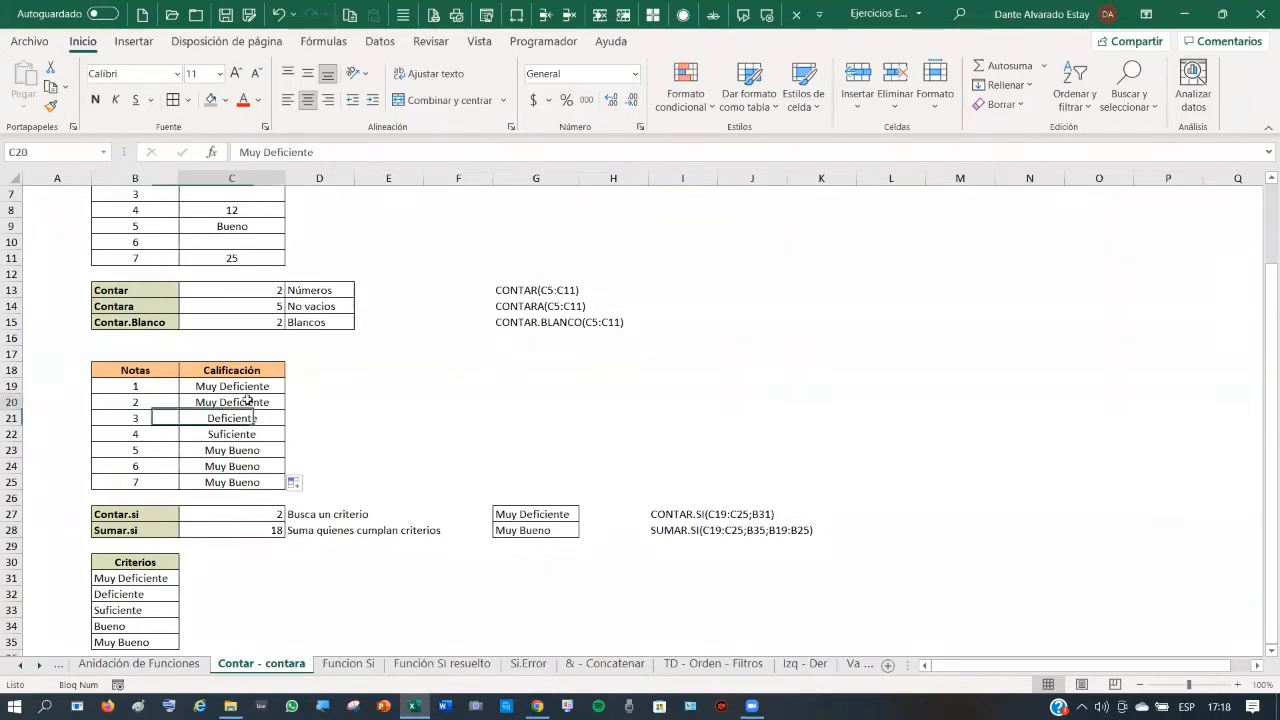
drag(282, 409, 286, 426)
click(262, 520)
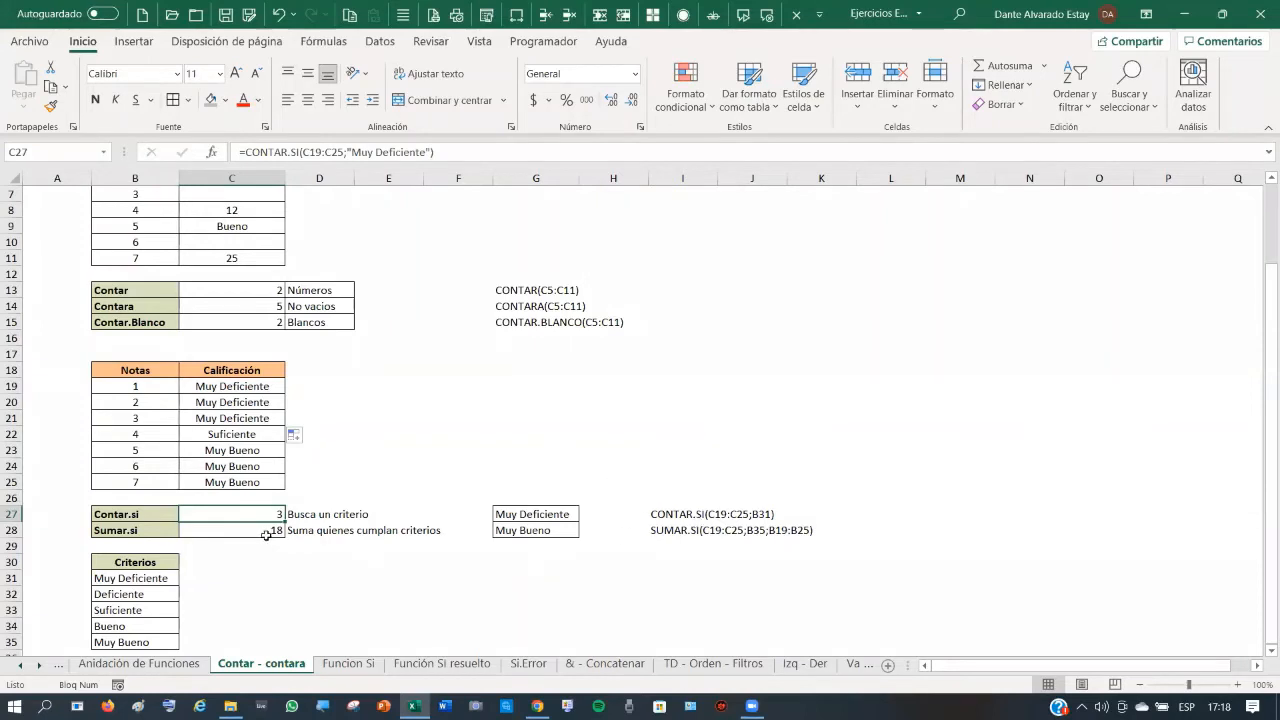
scroll(611, 463, up, 2)
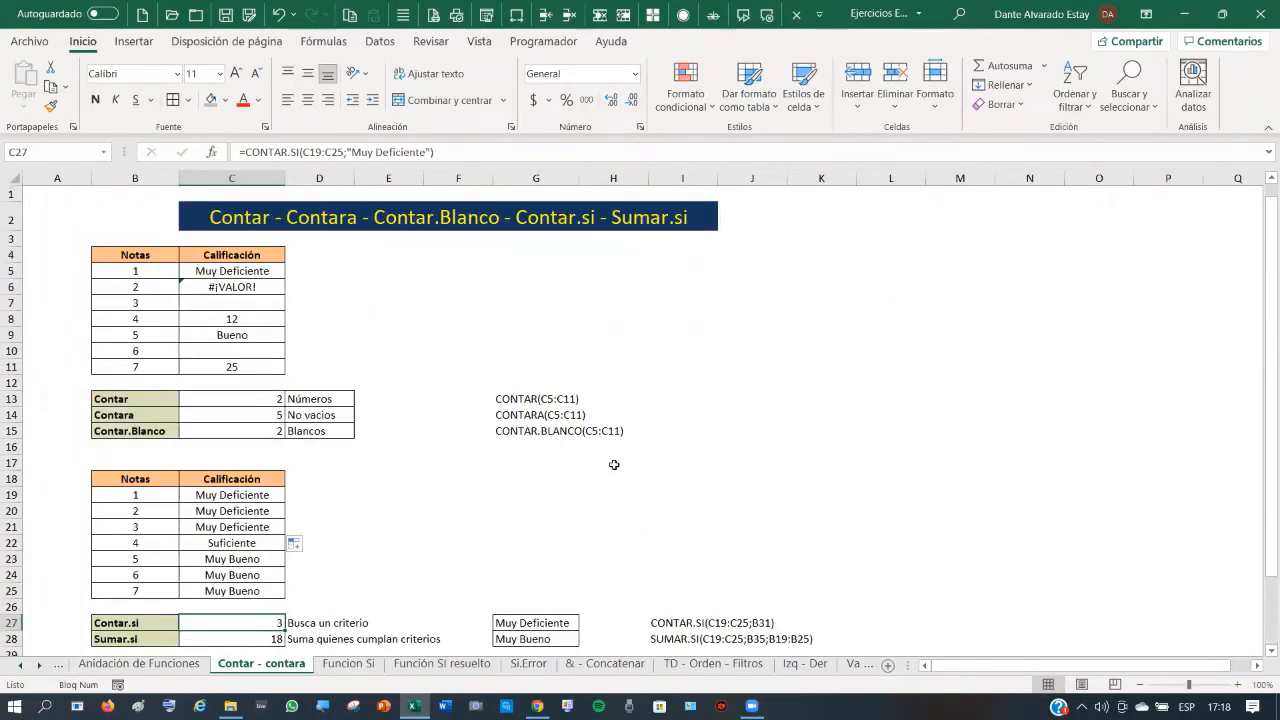
scroll(614, 465, down, 2)
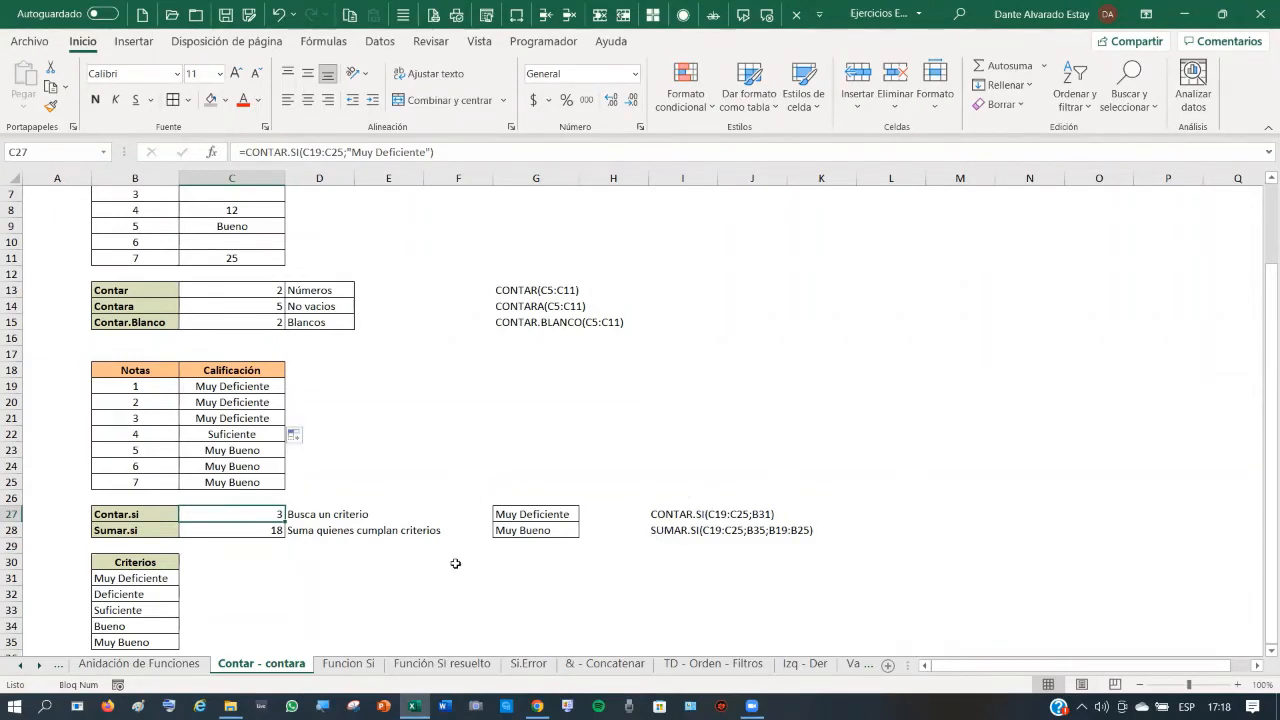
scroll(451, 562, up, 2)
scroll(451, 562, down, 4)
scroll(451, 562, up, 4)
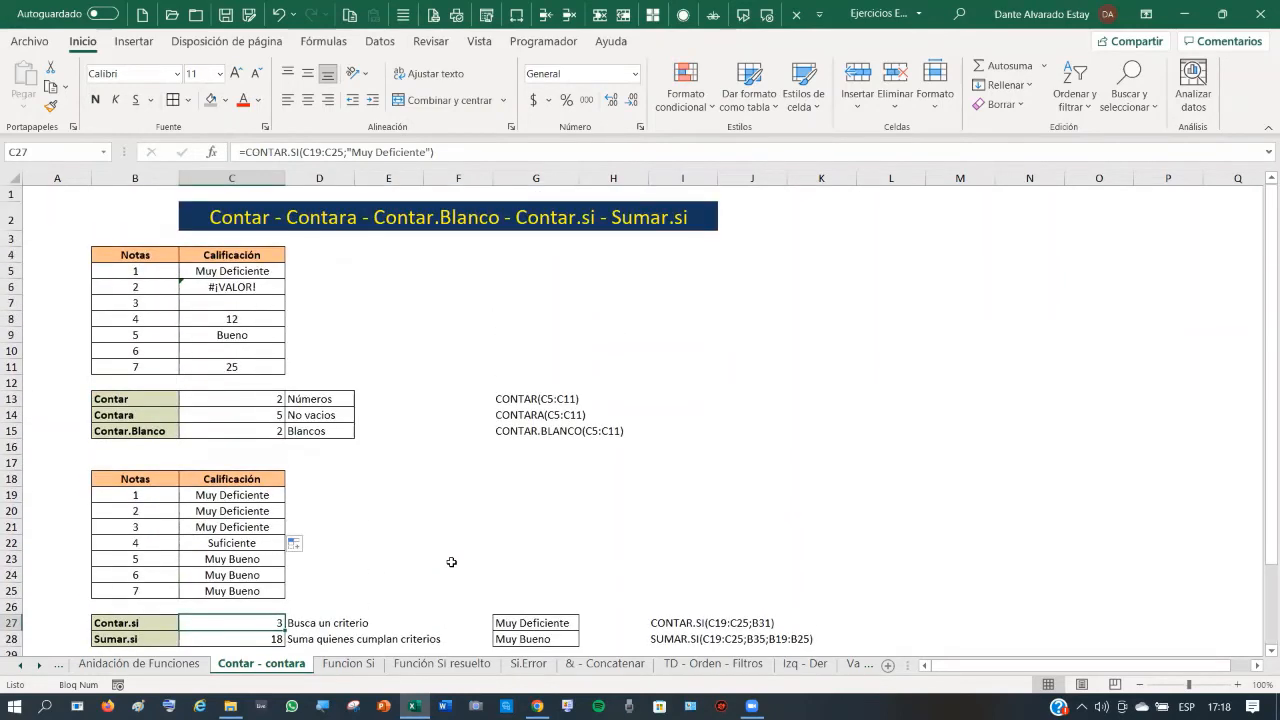
scroll(451, 562, down, 2)
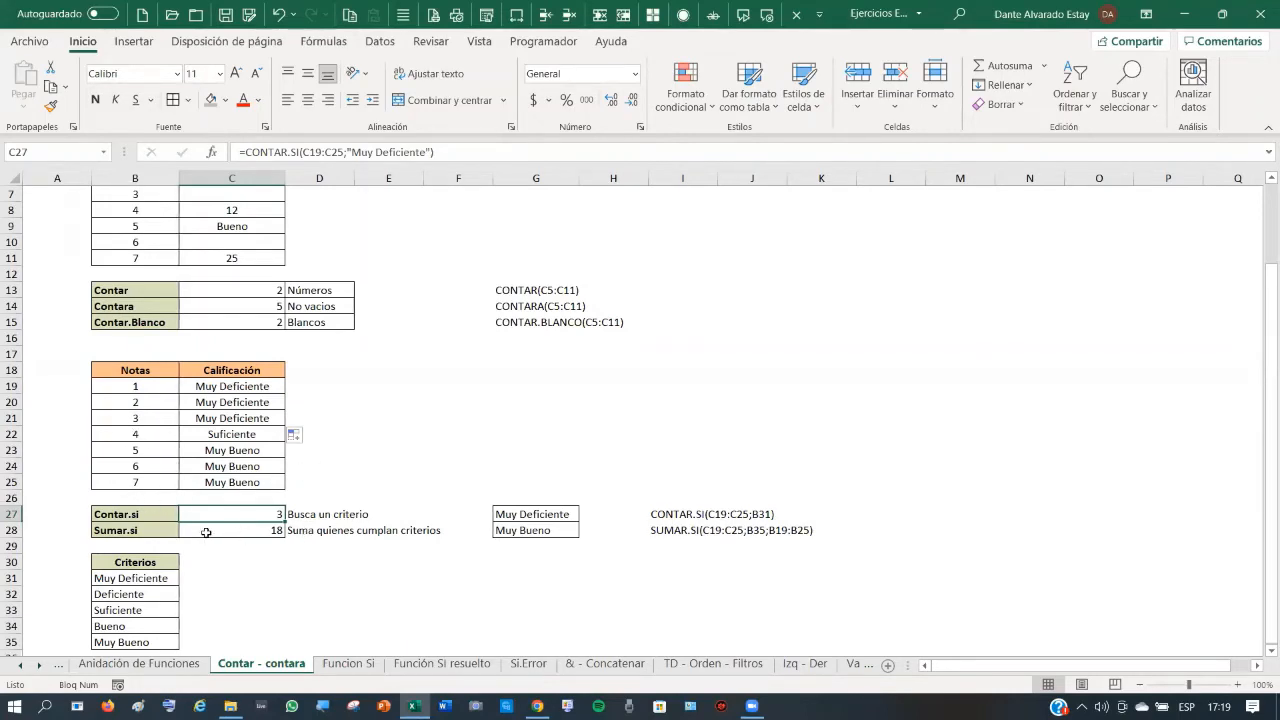
click(266, 545)
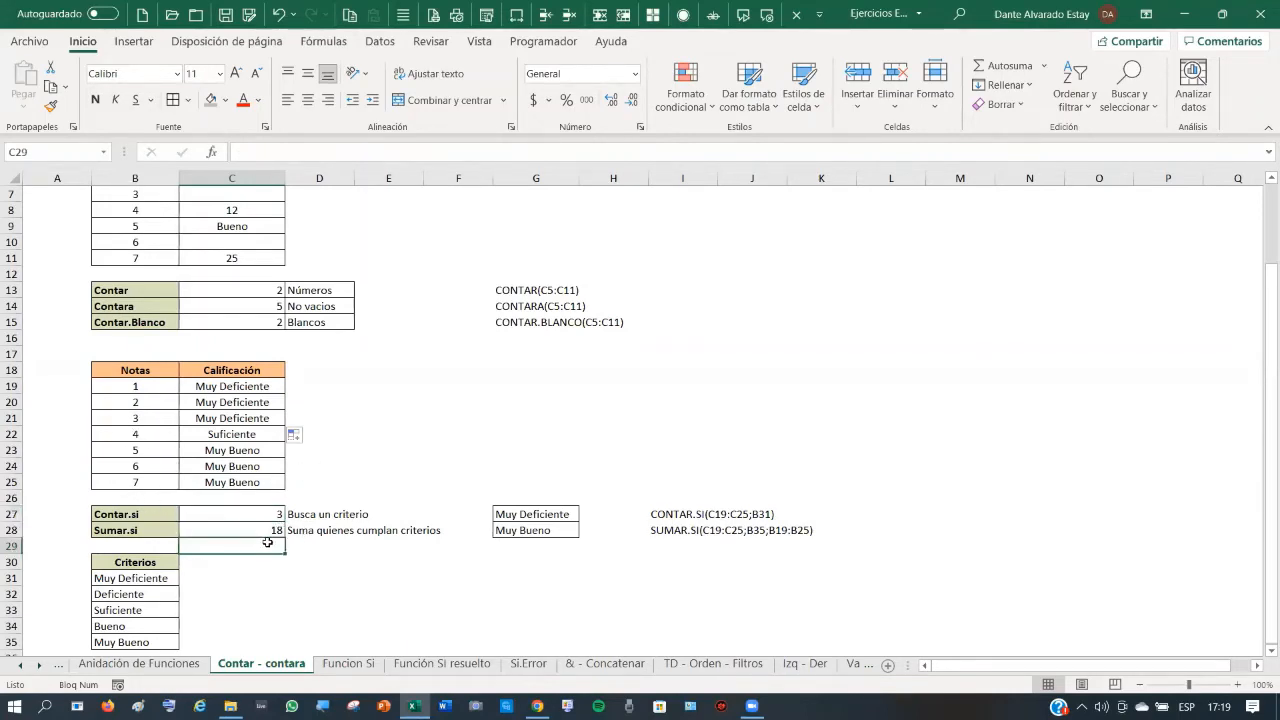
- Switch to the Funcion Si sheet, scroll to the top and select C4 beside José
click(350, 664)
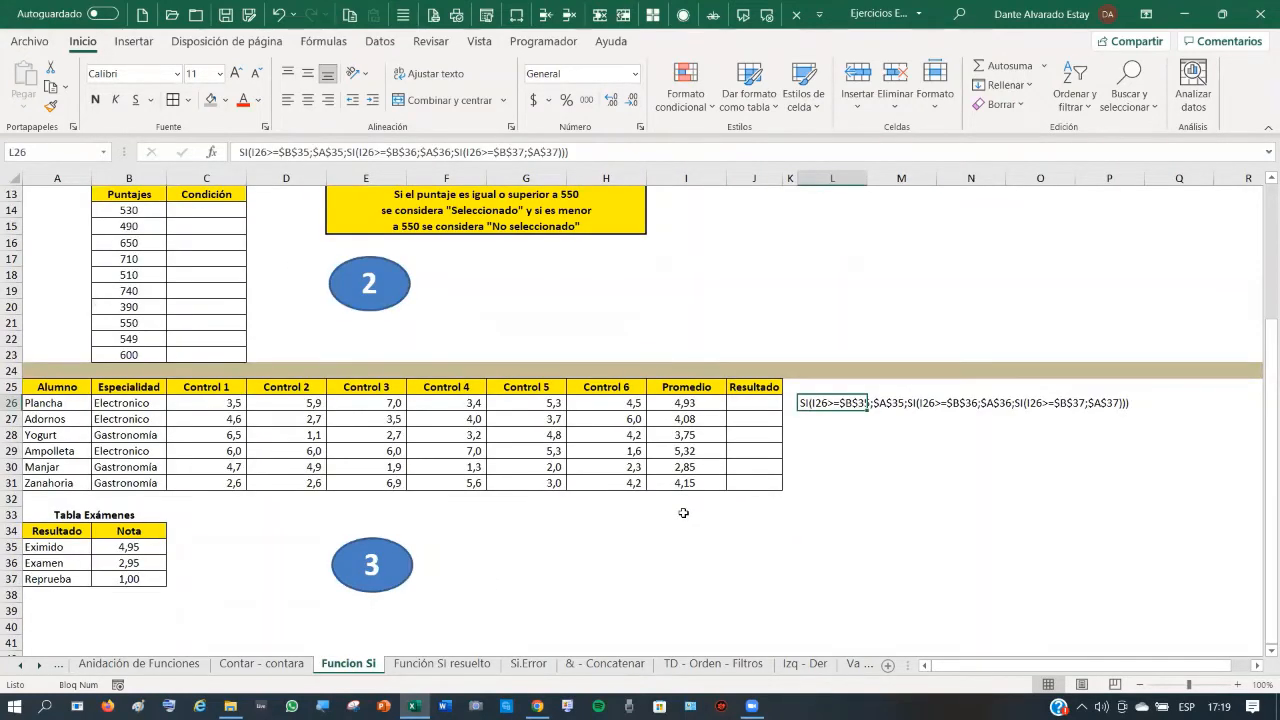
scroll(468, 442, up, 4)
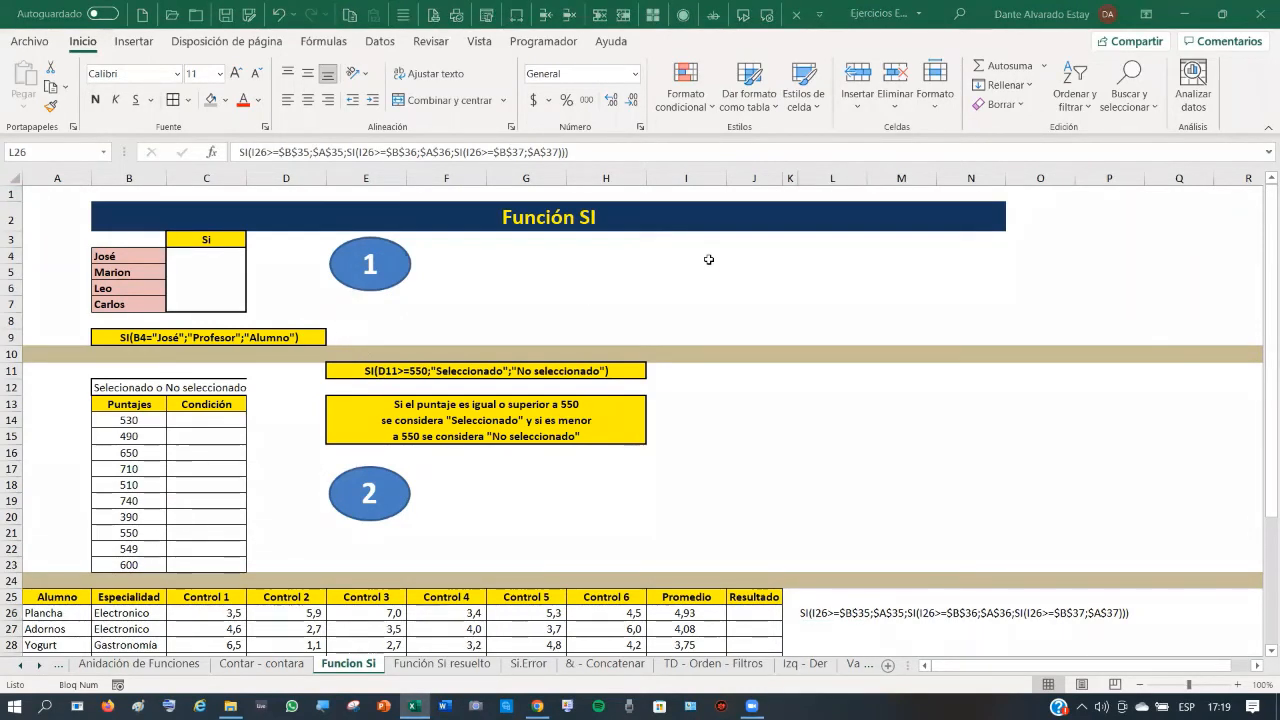
click(193, 264)
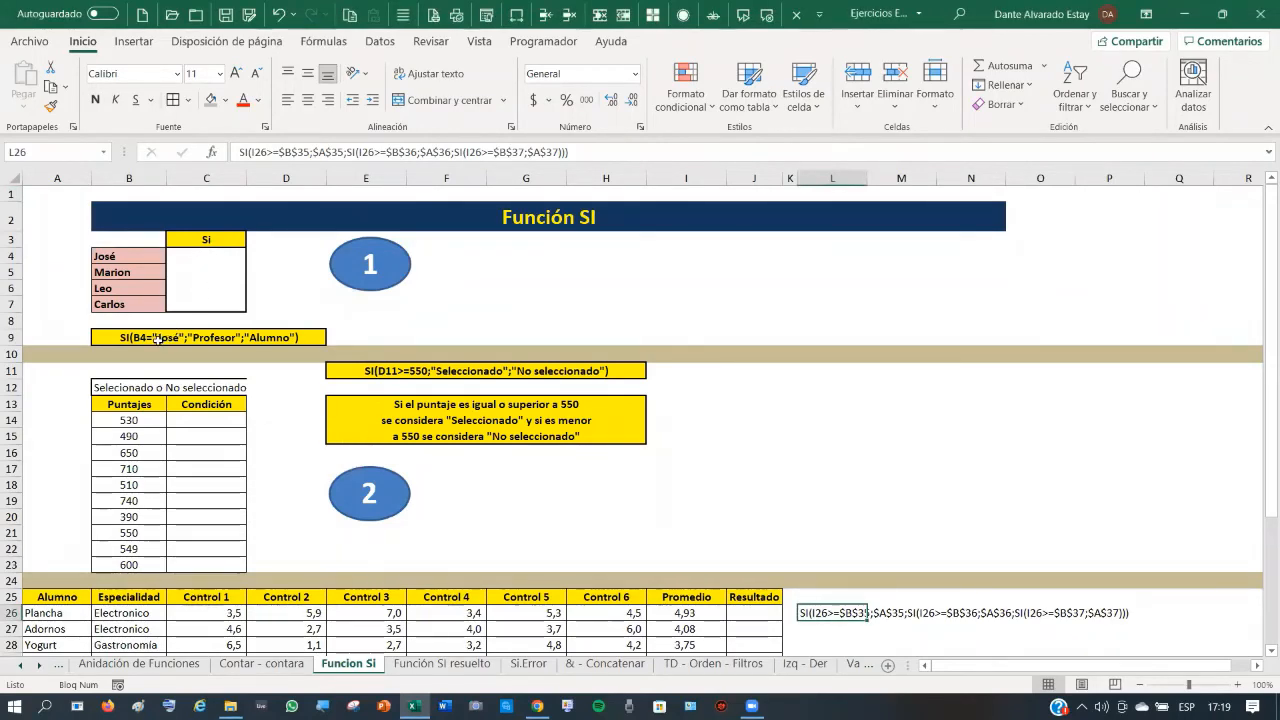
click(123, 258)
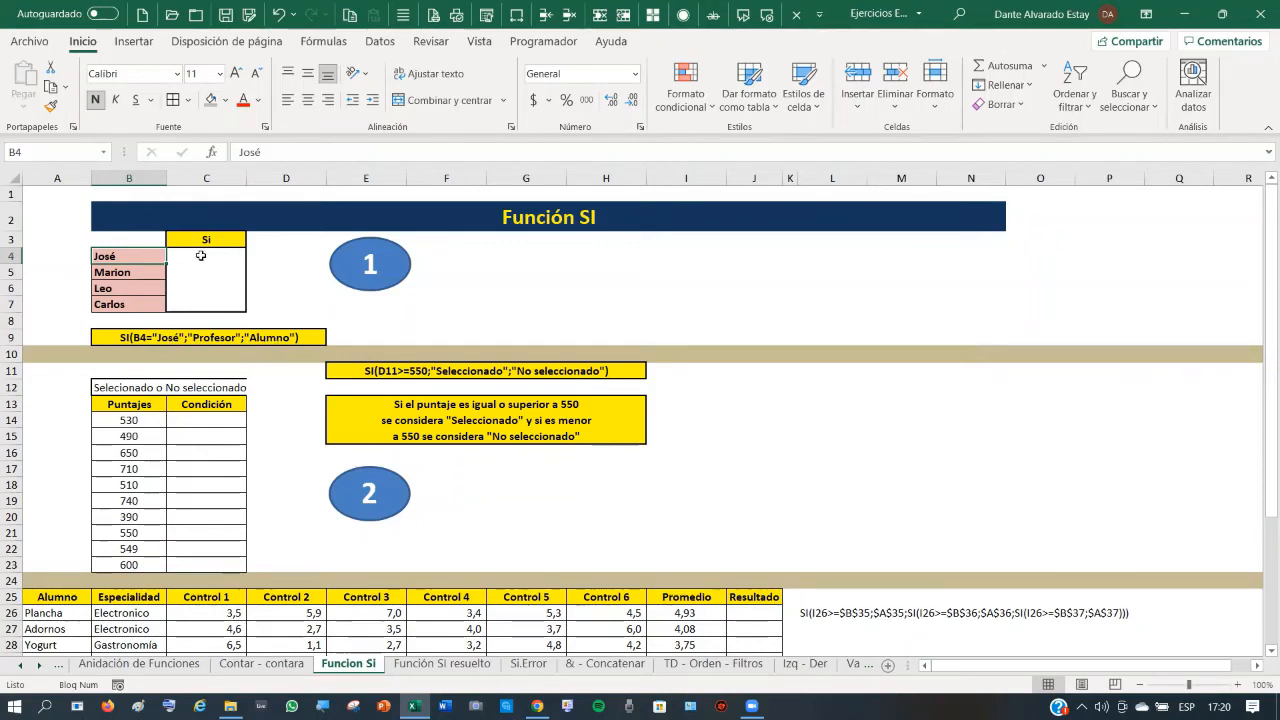
click(205, 257)
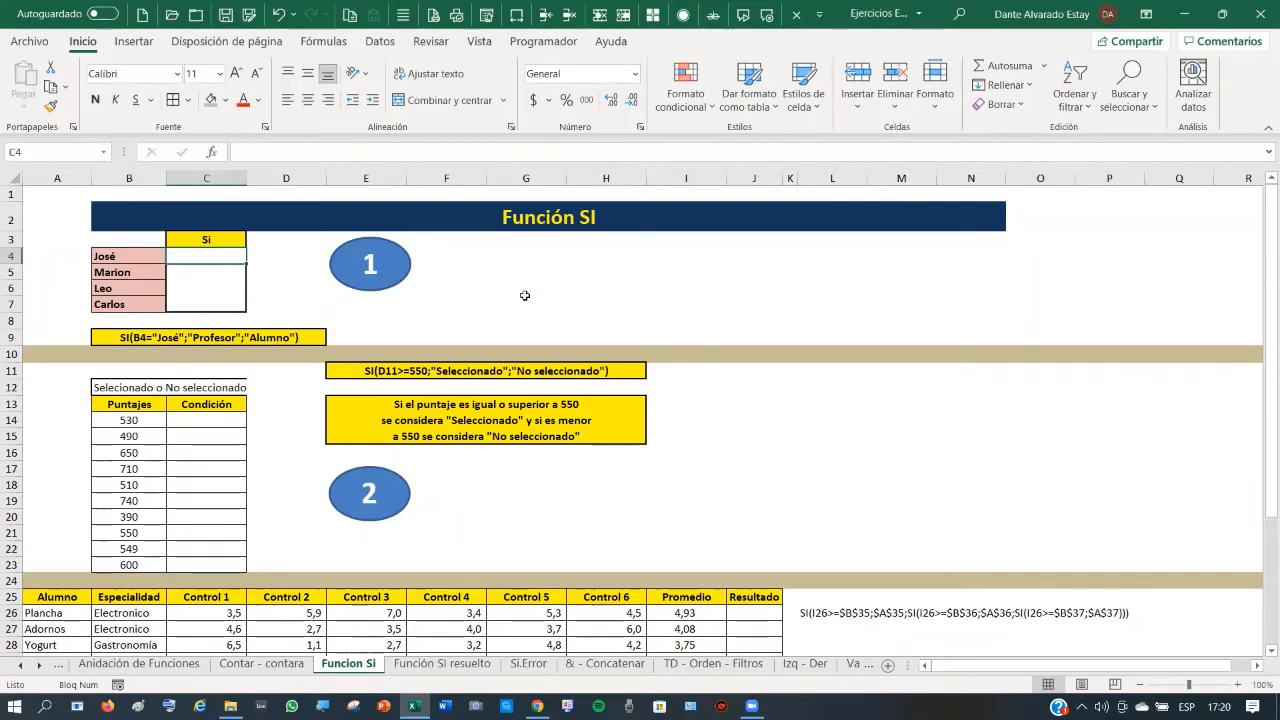
- Build =SI(B4="jose";"Profesor";"Alumno") in C4 using the function's argument form
text(=)
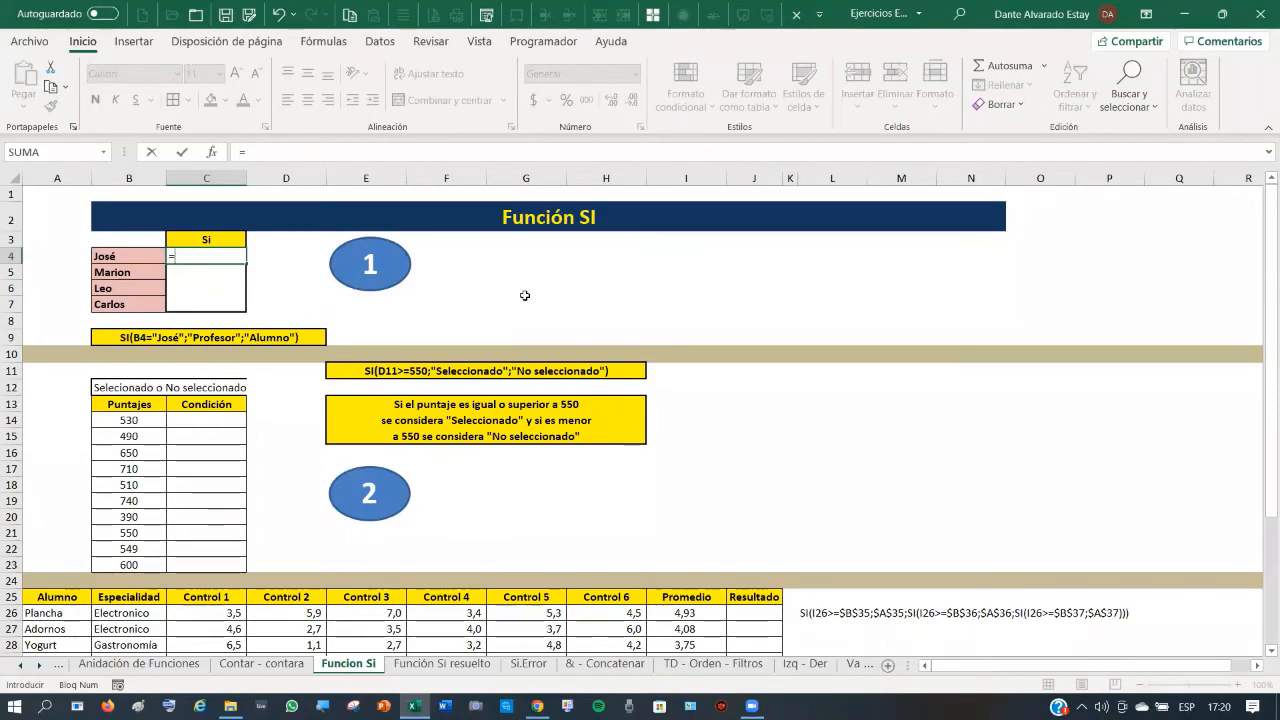
text(si)
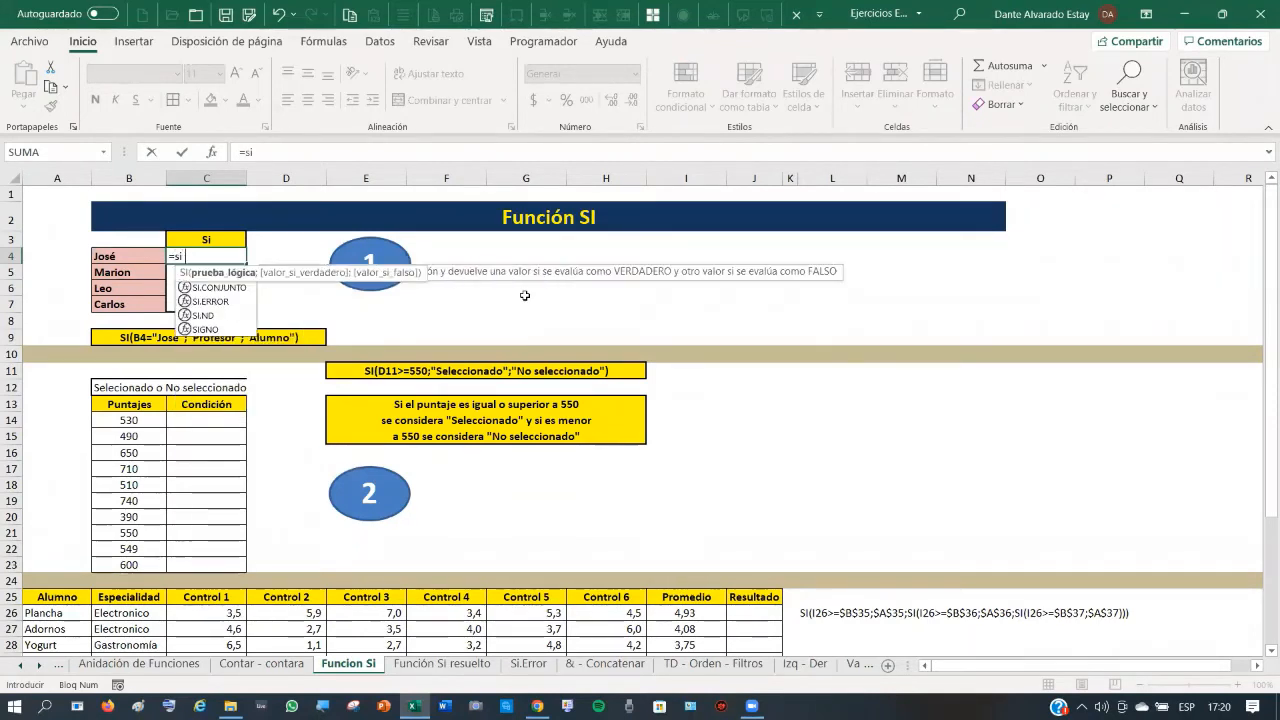
text(()
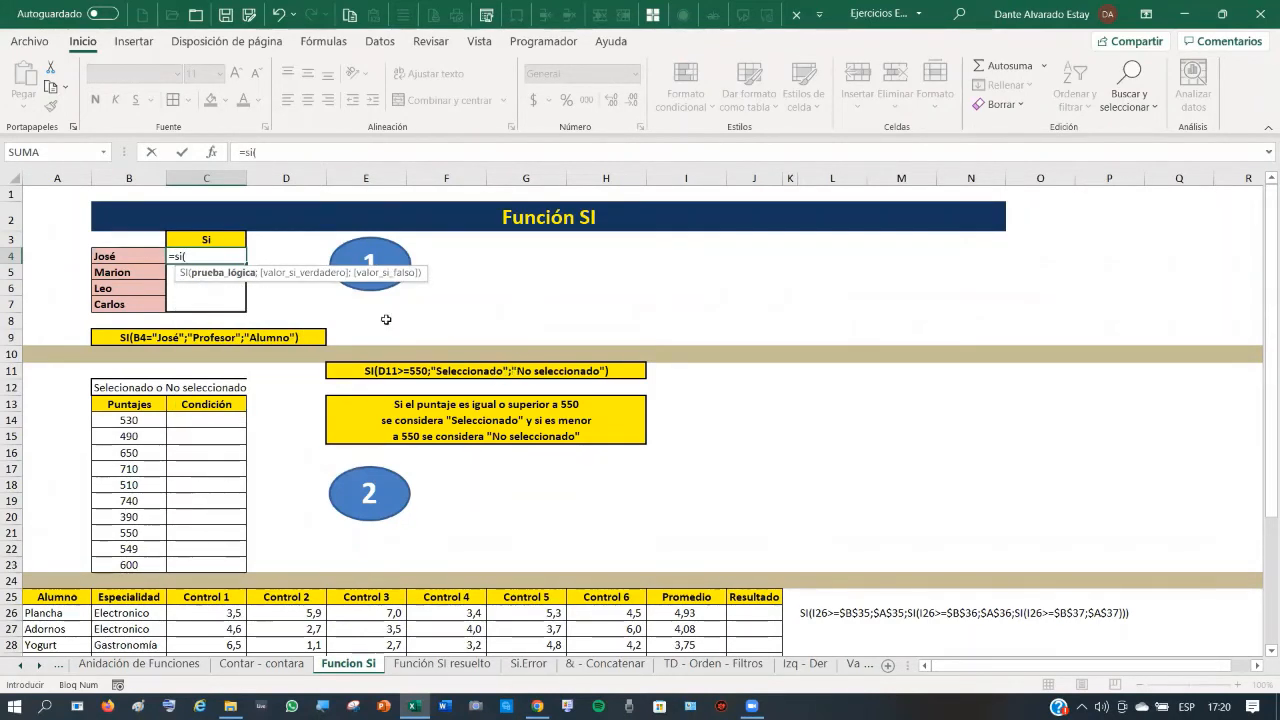
click(213, 153)
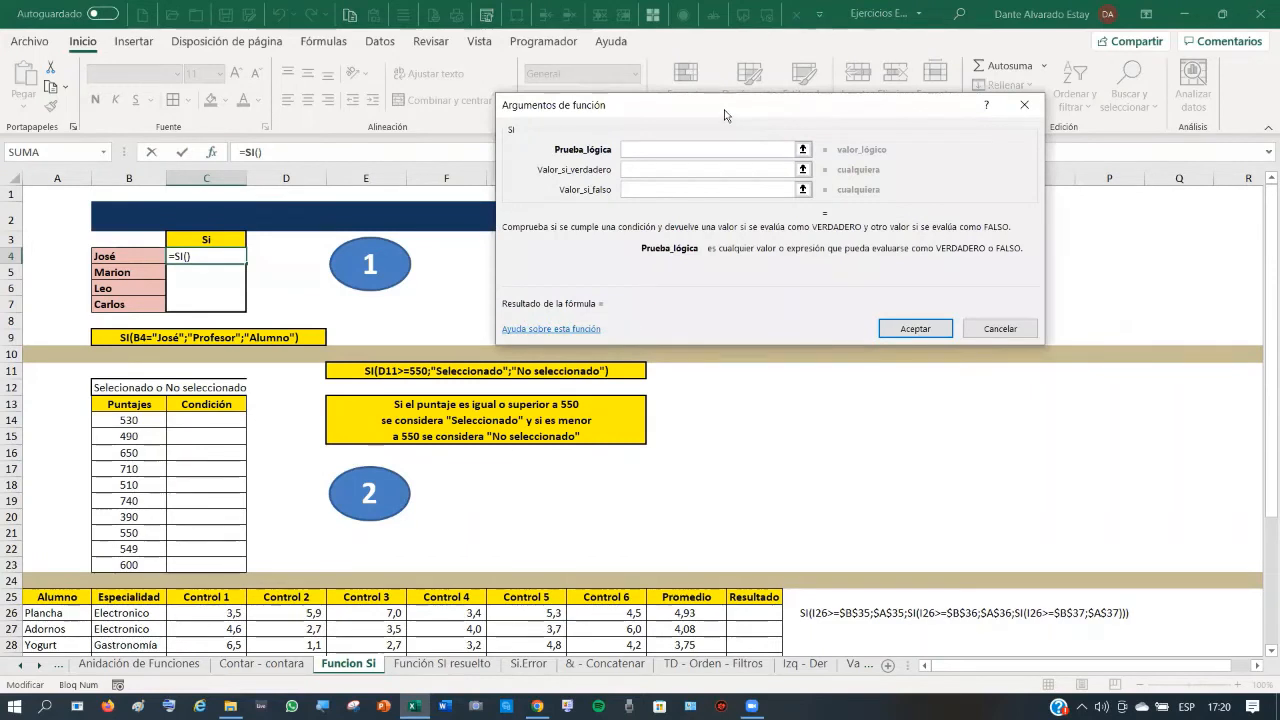
drag(725, 116, 778, 326)
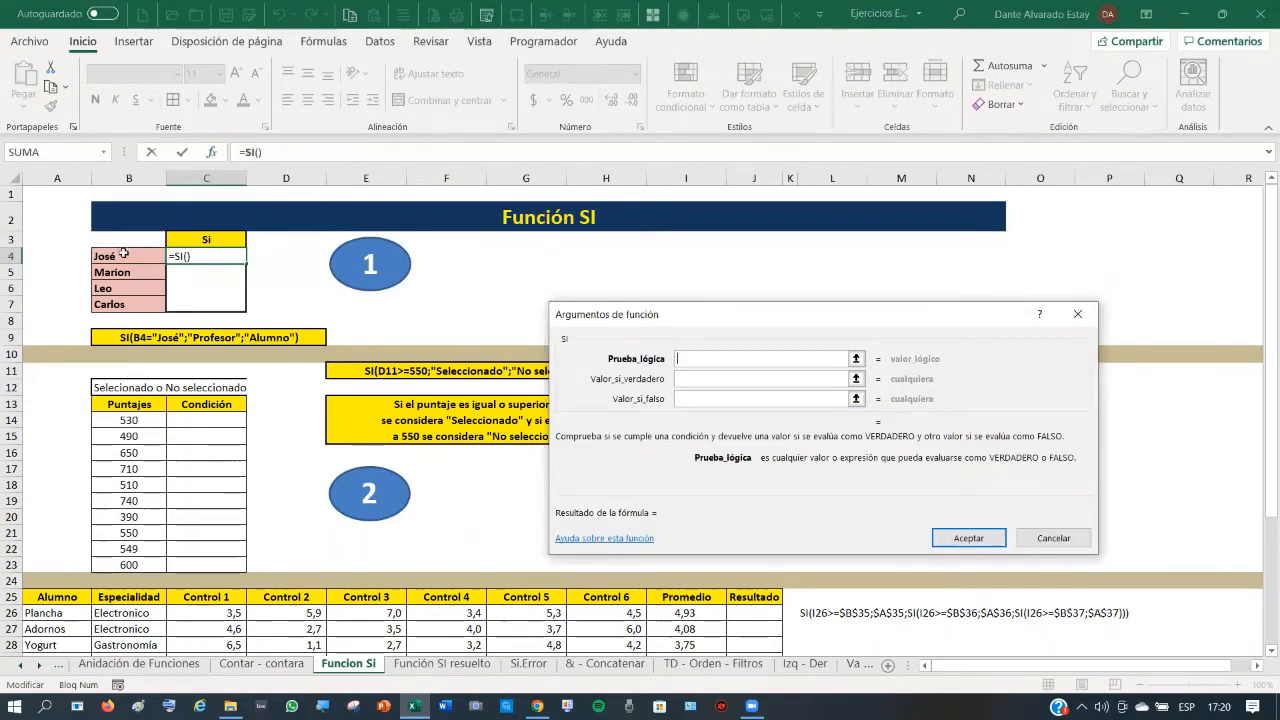
click(125, 255)
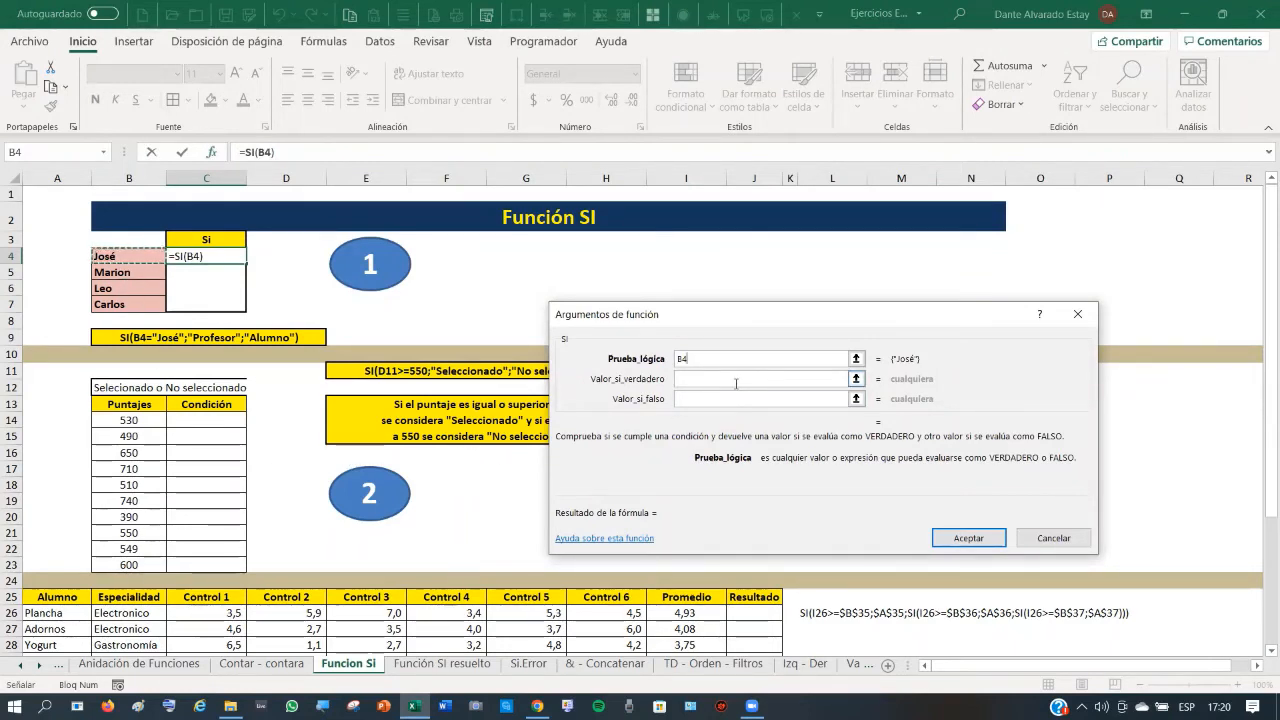
text(=)
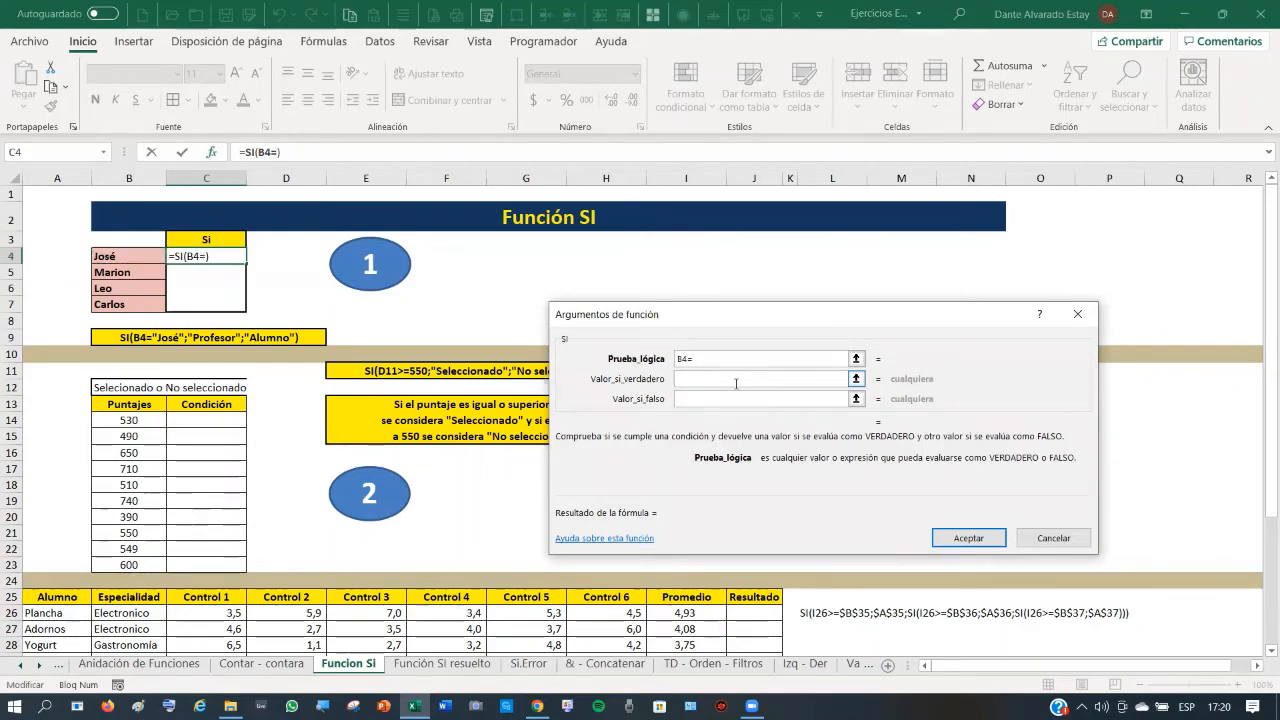
text("jose)
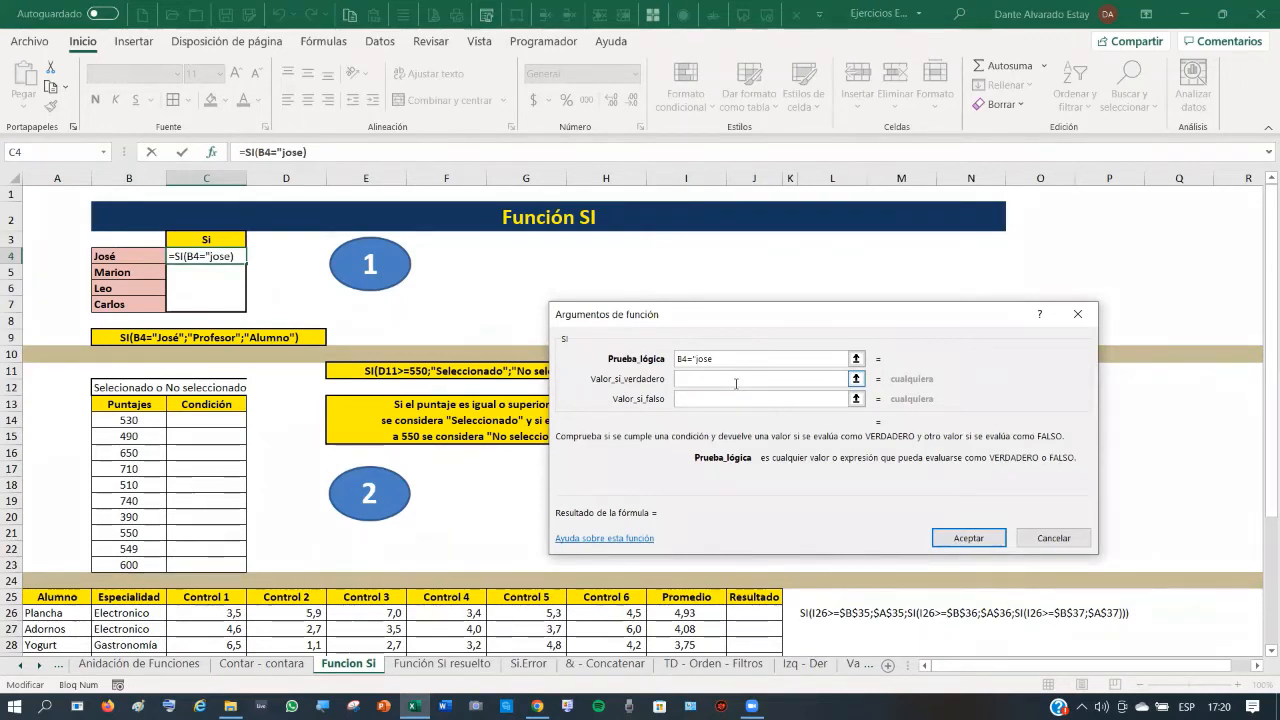
text(")
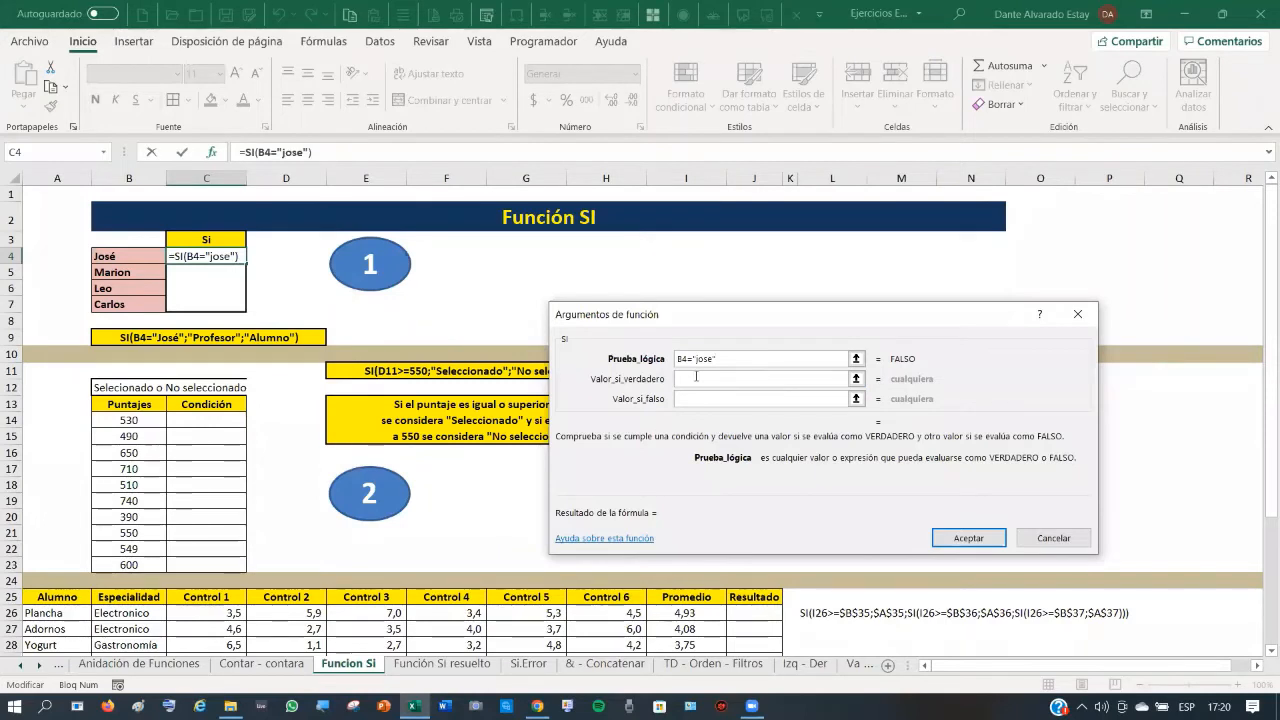
click(697, 379)
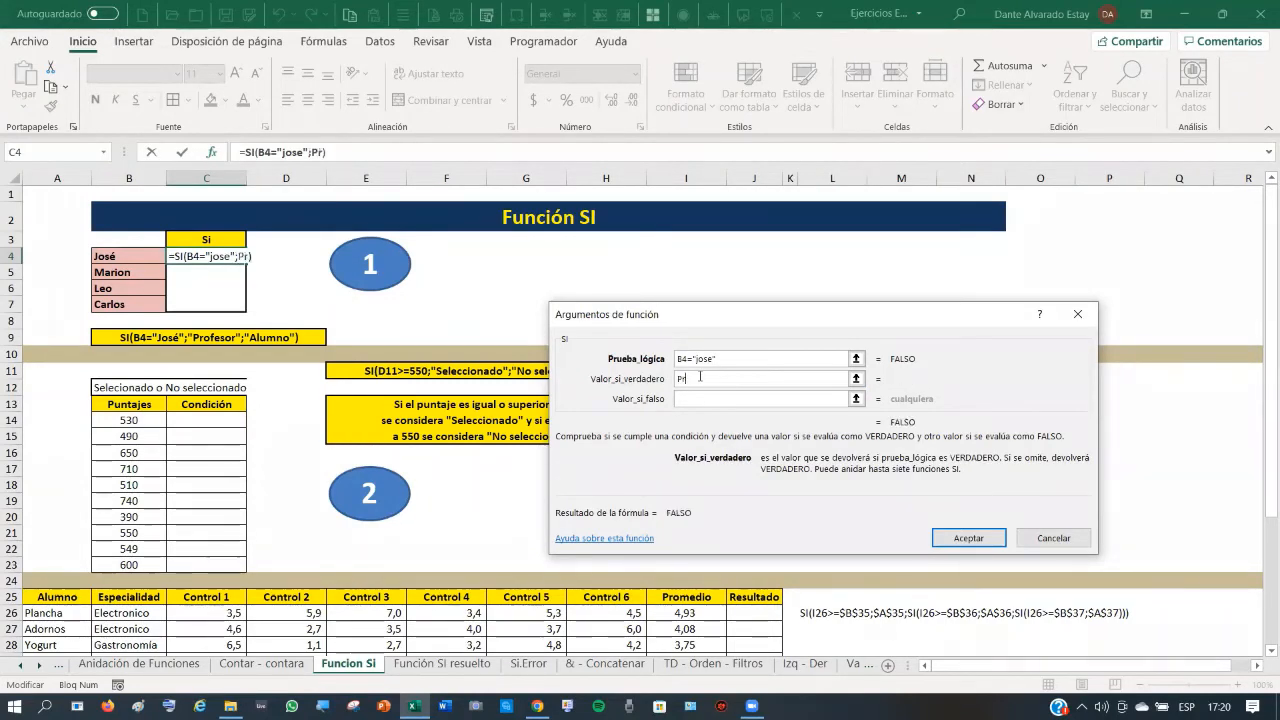
text(rofe)
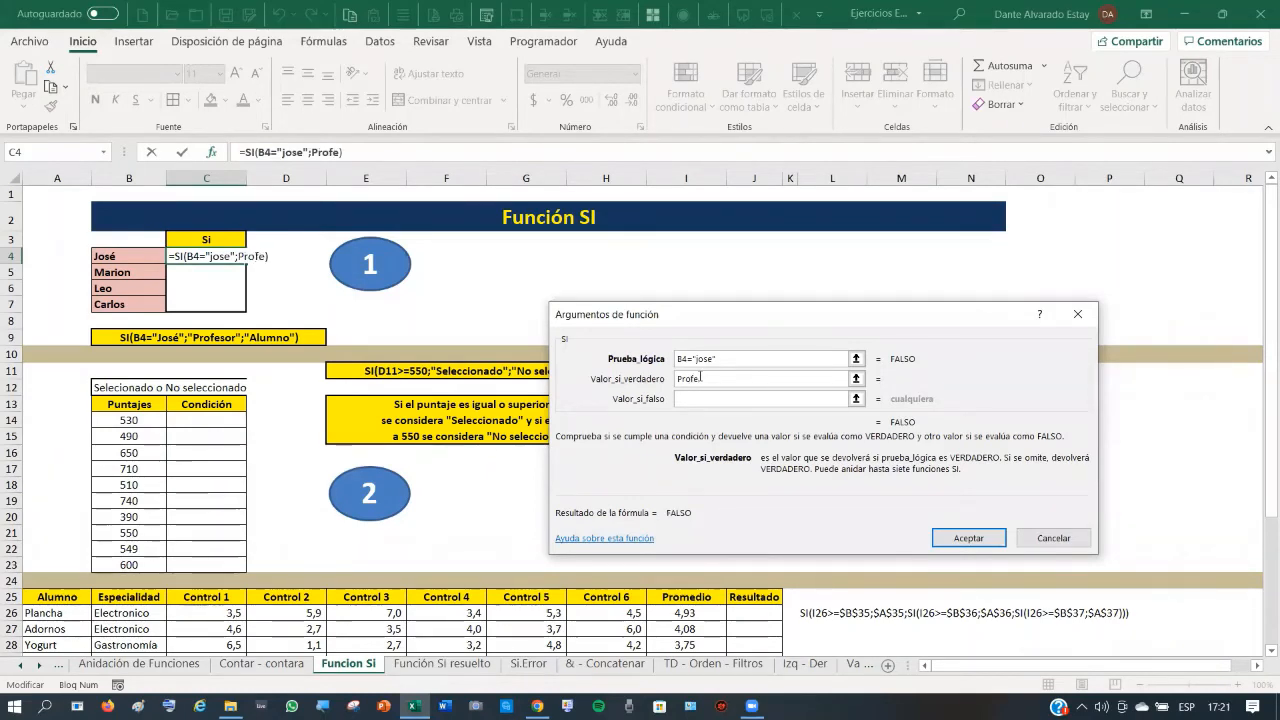
text(sor)
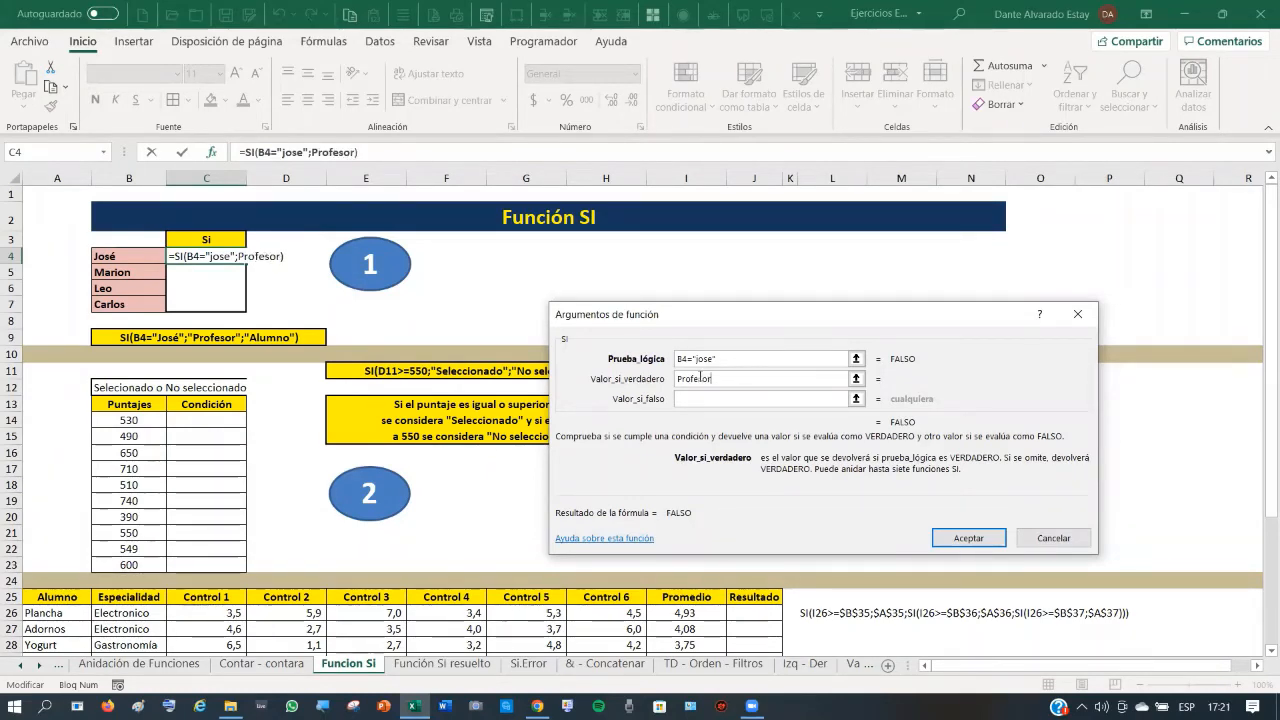
click(705, 397)
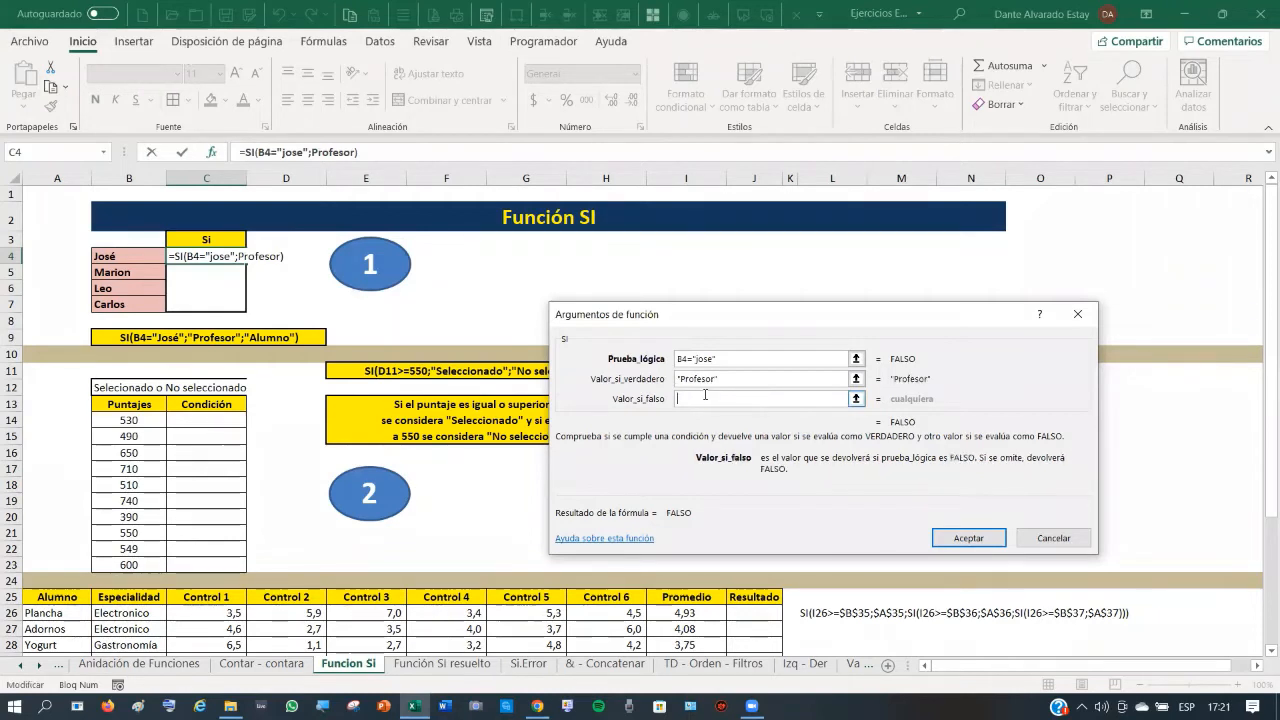
text(A)
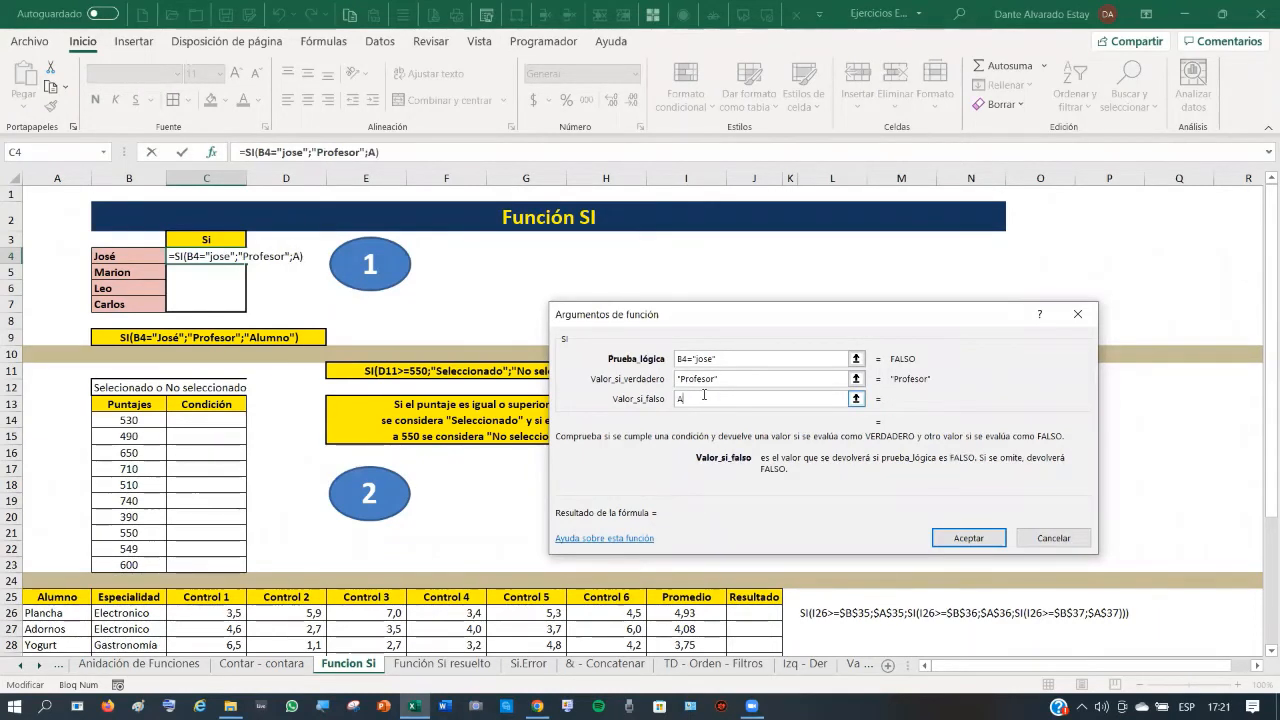
text(lumno)
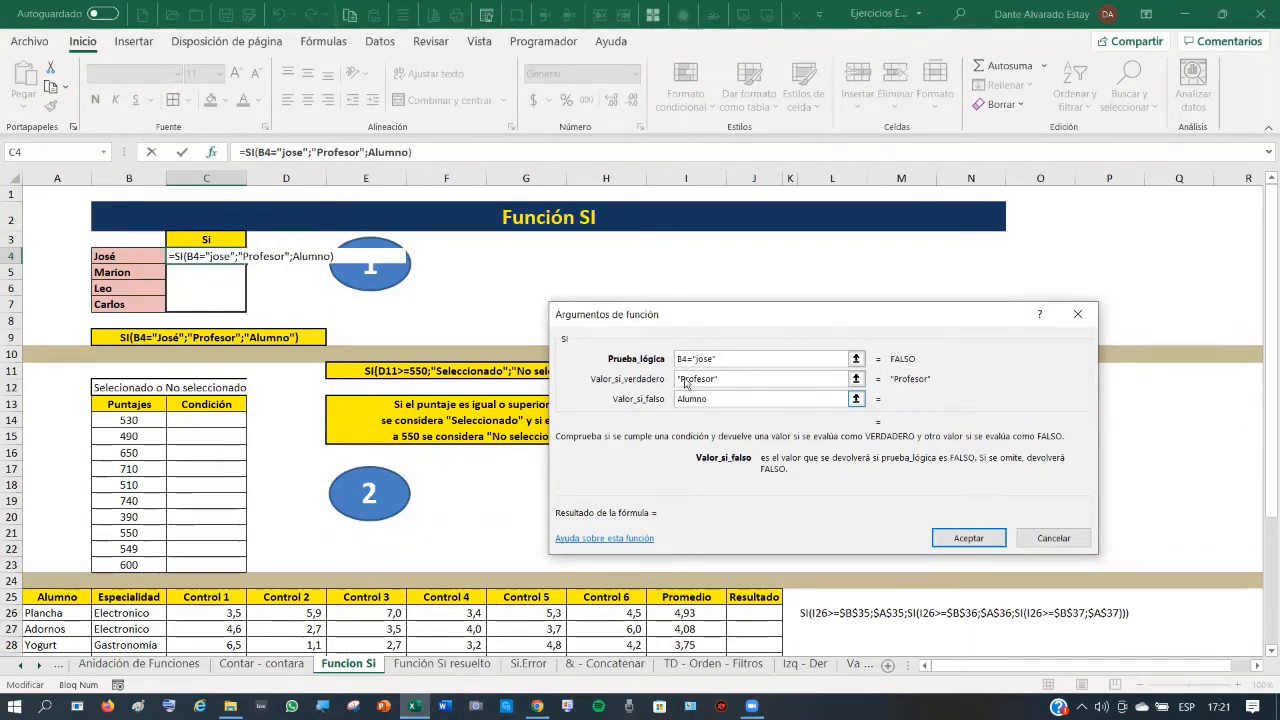
click(967, 537)
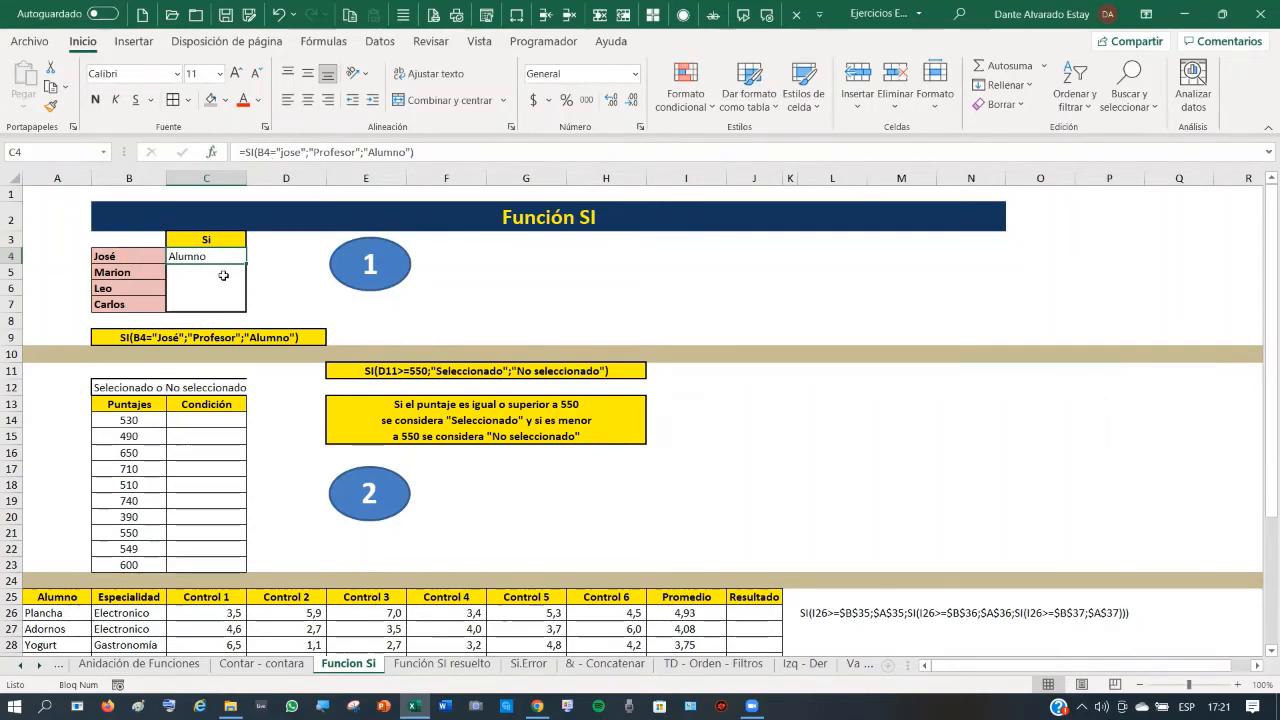
- Fill the C4 formula down to C7 and add a border around C4:C7
drag(250, 265, 251, 306)
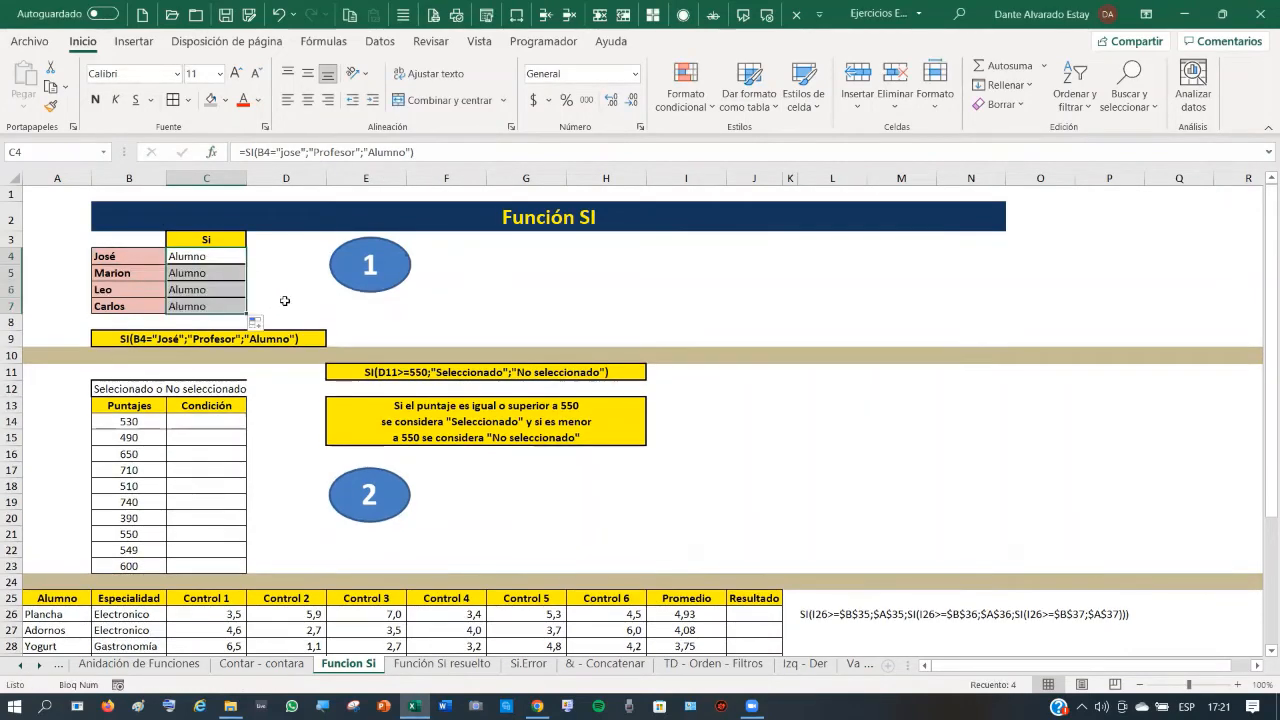
click(210, 272)
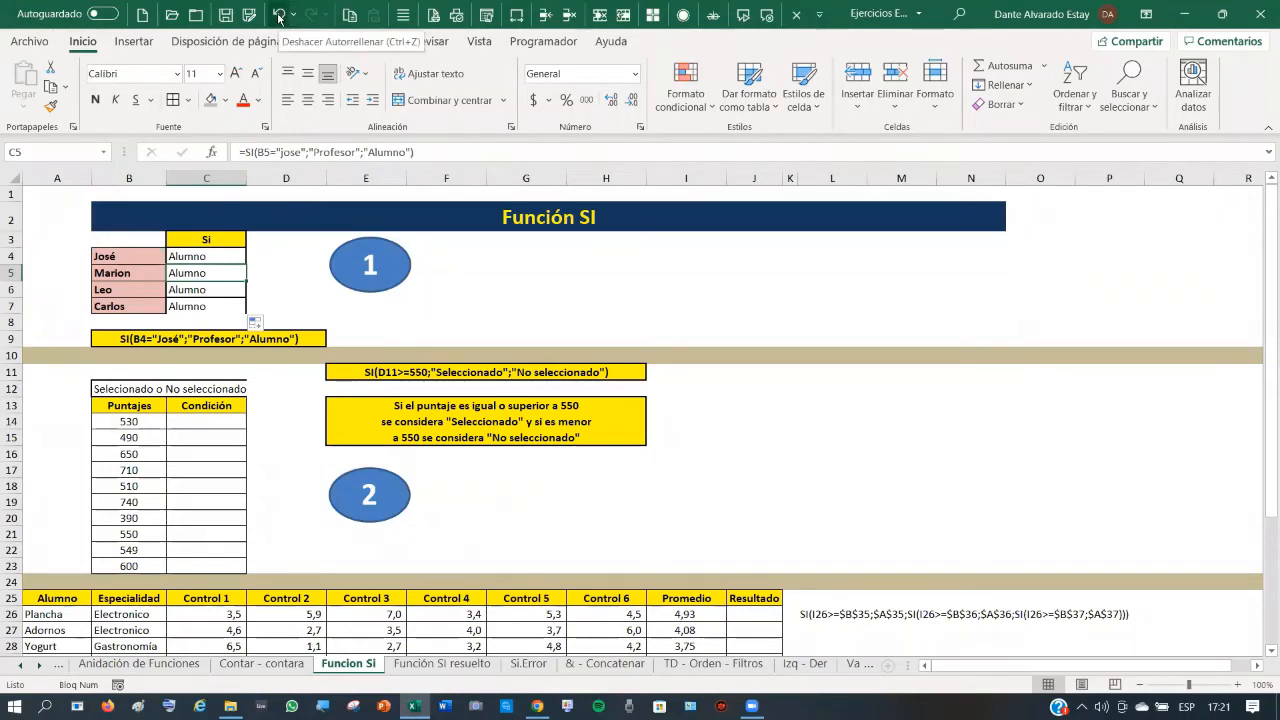
click(199, 256)
drag(199, 256, 199, 310)
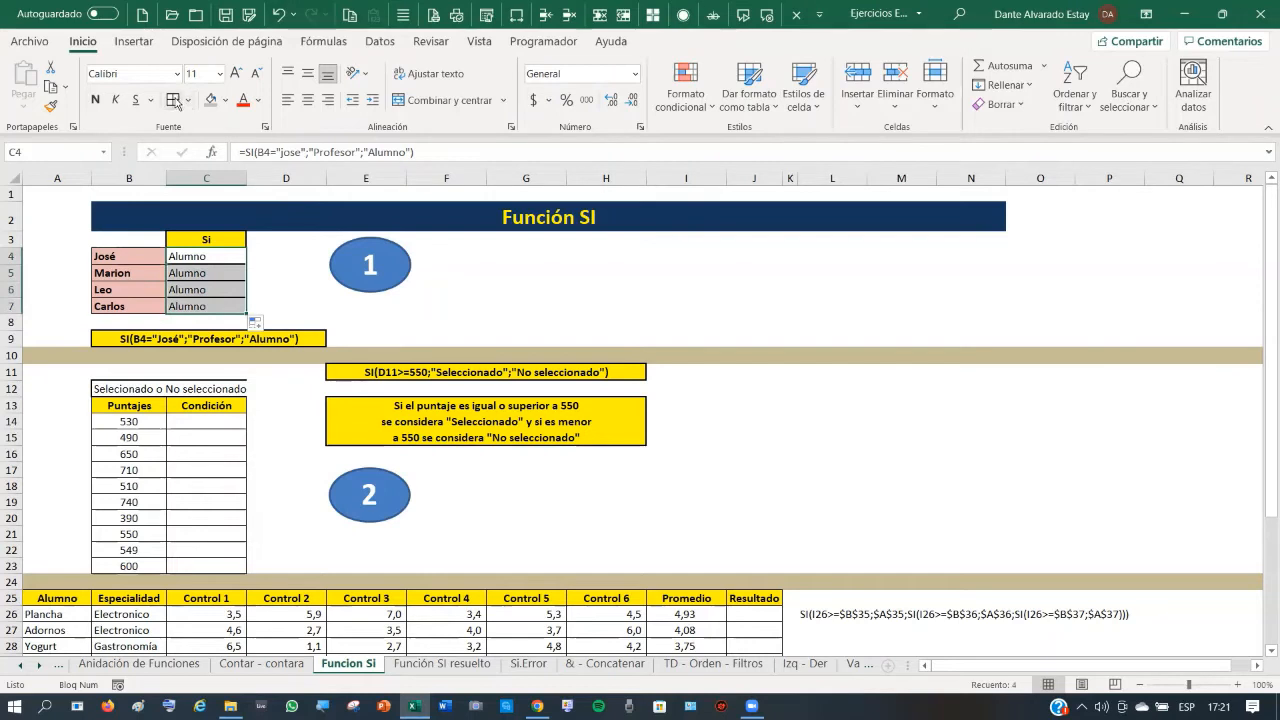
click(173, 101)
click(268, 294)
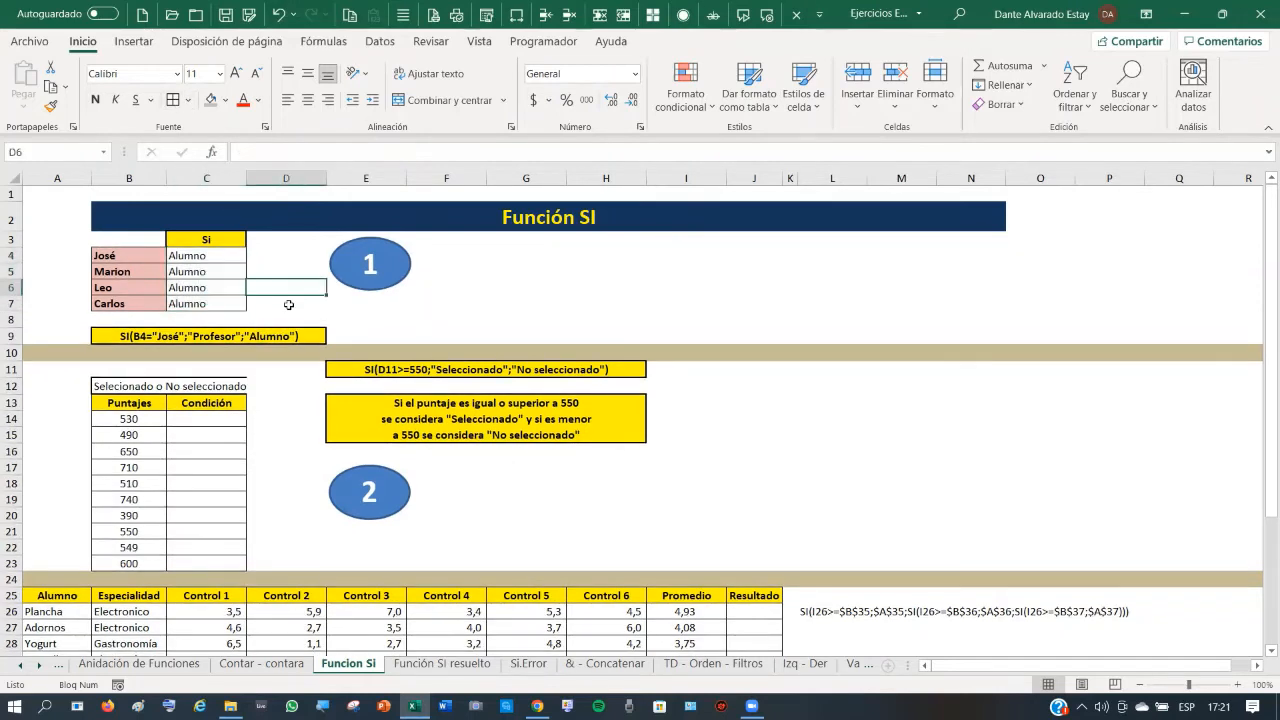
click(216, 258)
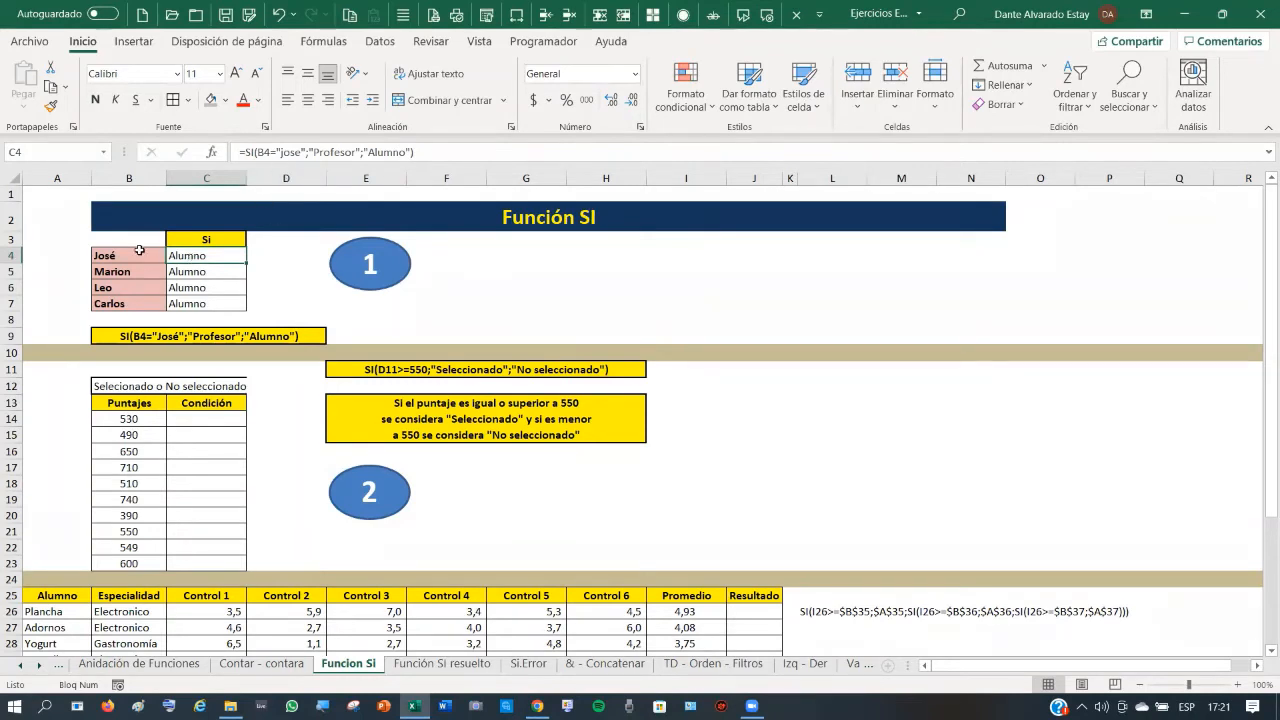
- Change the C4 formula's test from "jose" to "José" and fill it down to C7
click(289, 152)
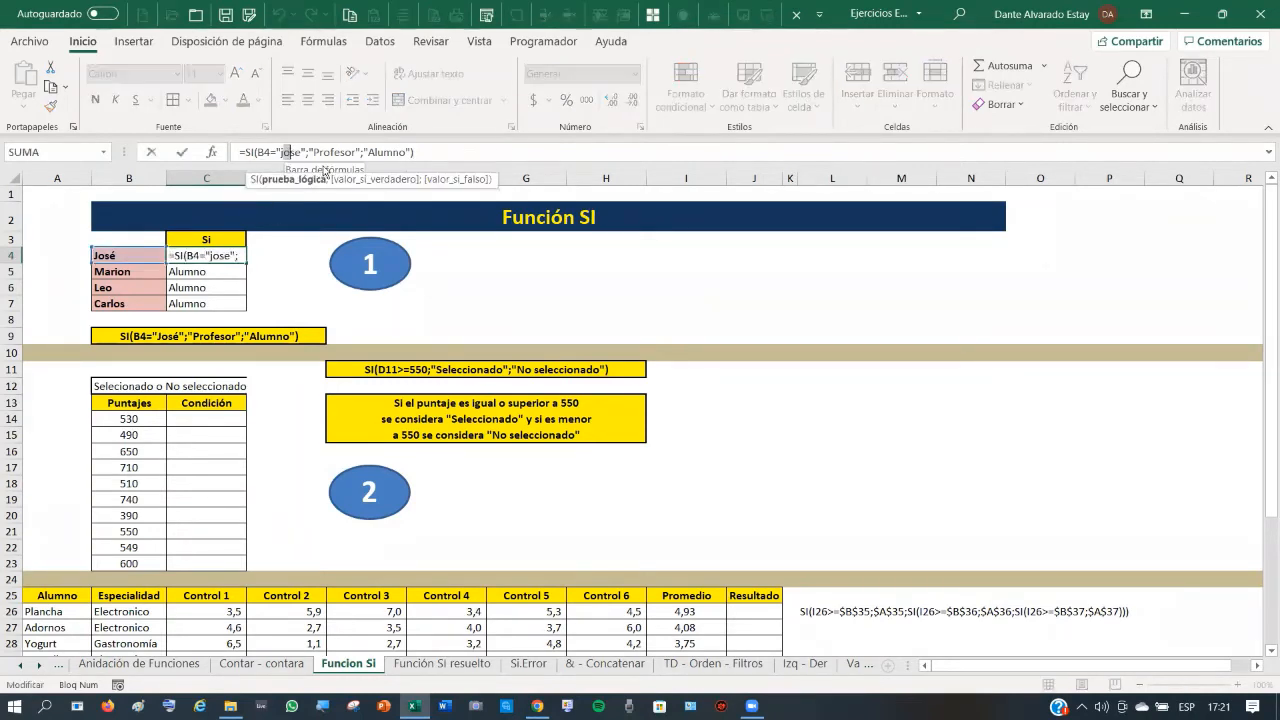
key(Left)
key(BackSpace)
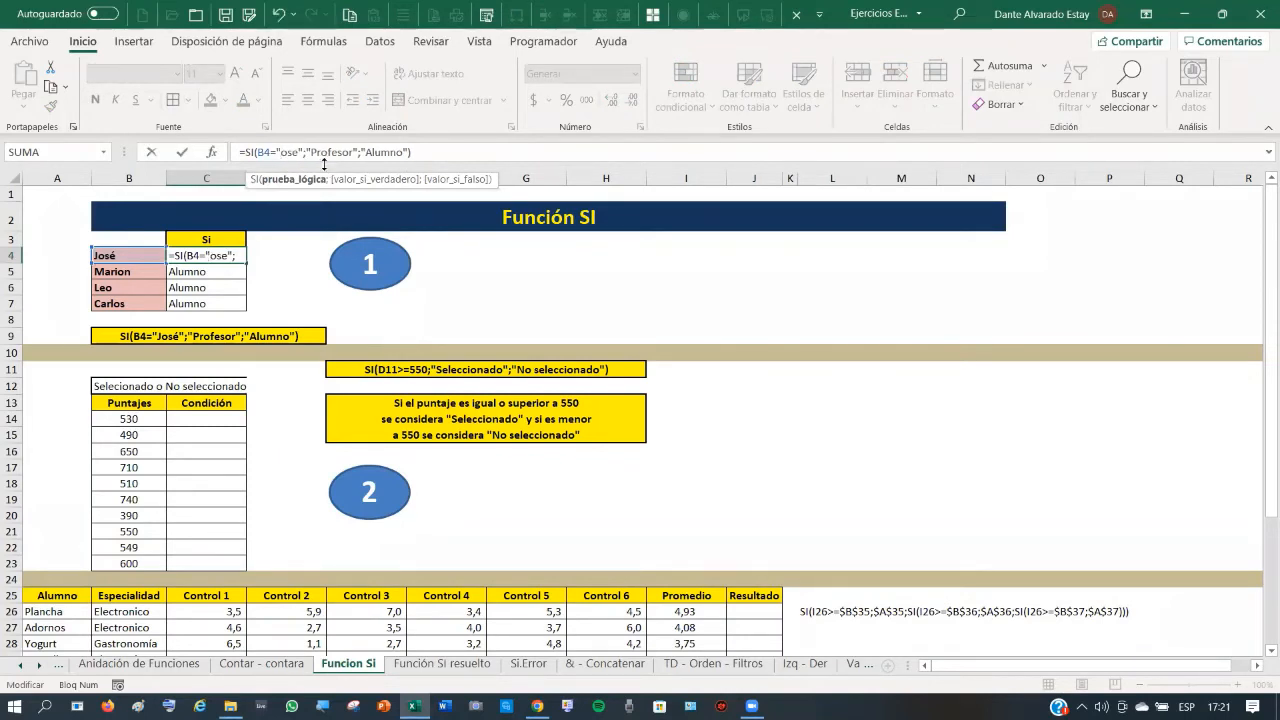
text(José)
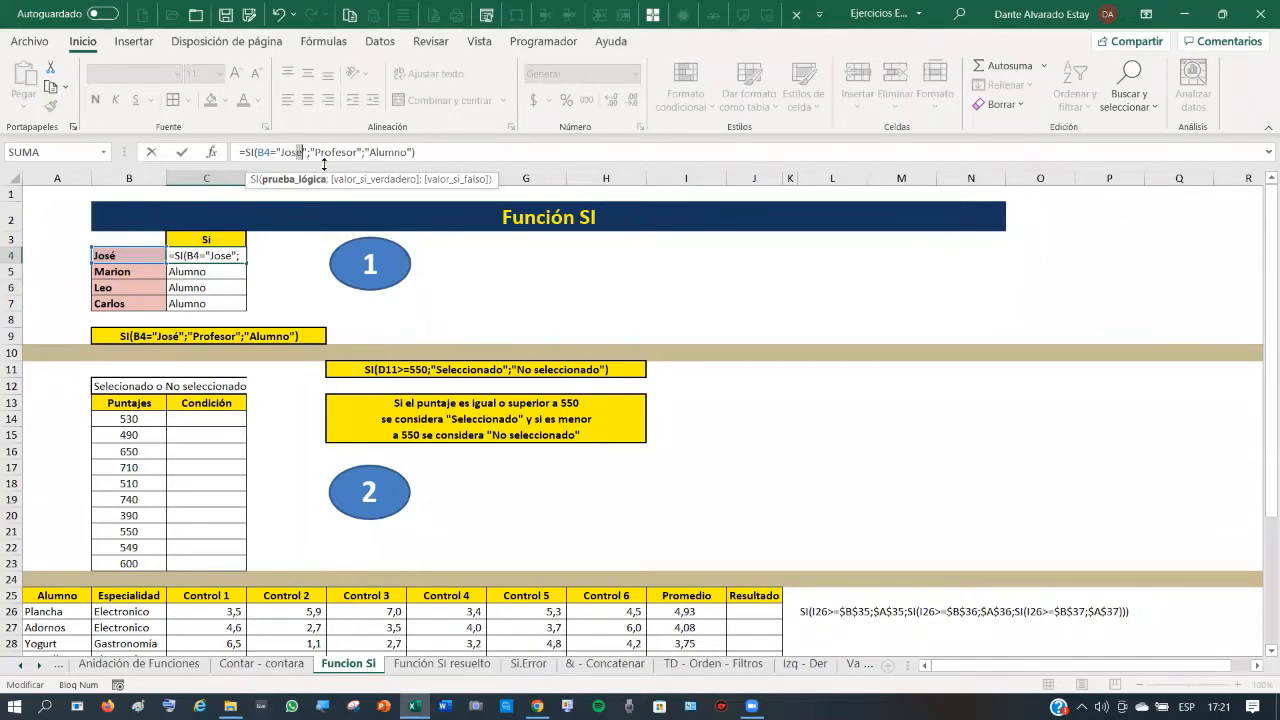
click(181, 152)
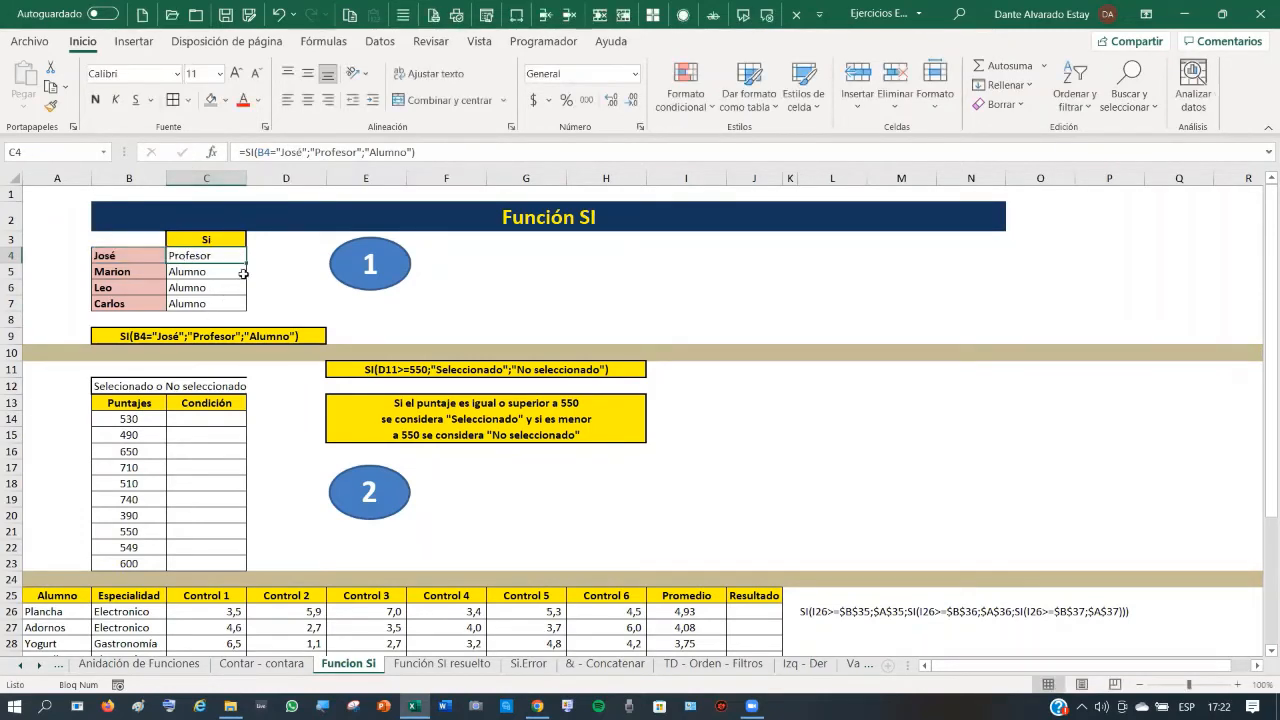
drag(246, 264, 257, 303)
click(136, 287)
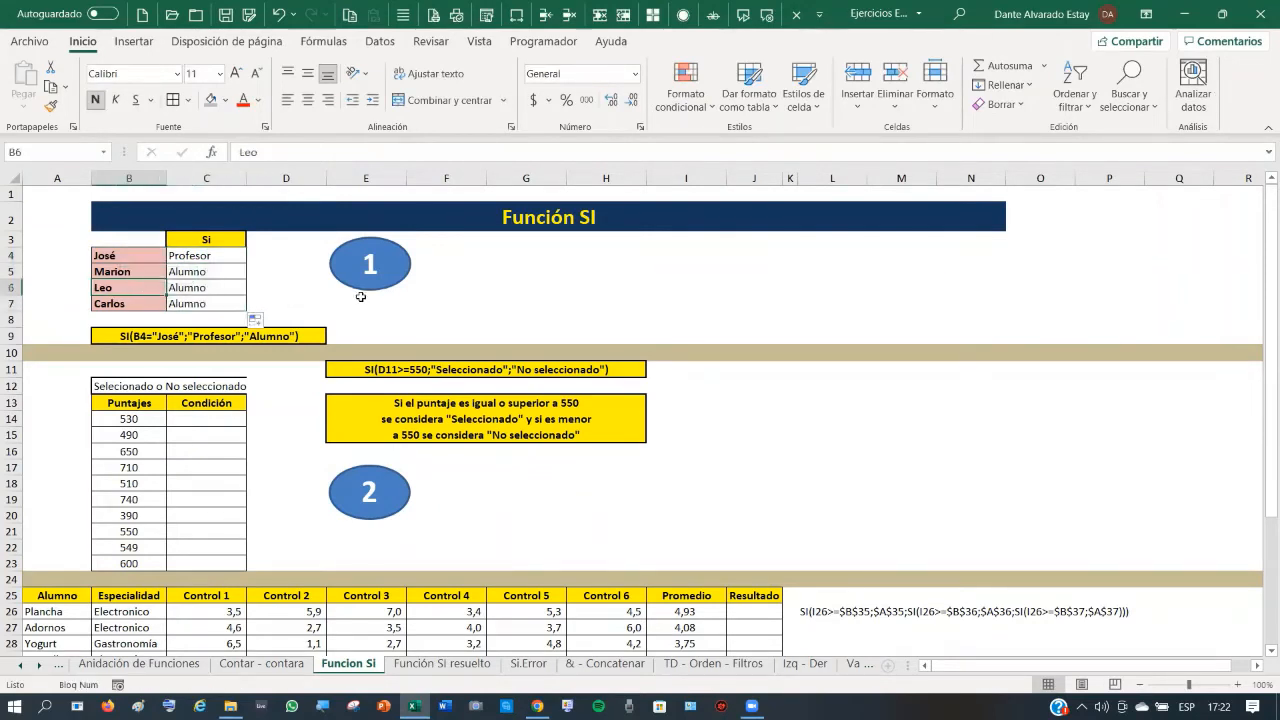
- Rename Leo in B6 to José and check the formulas in C4 and C5
text(José)
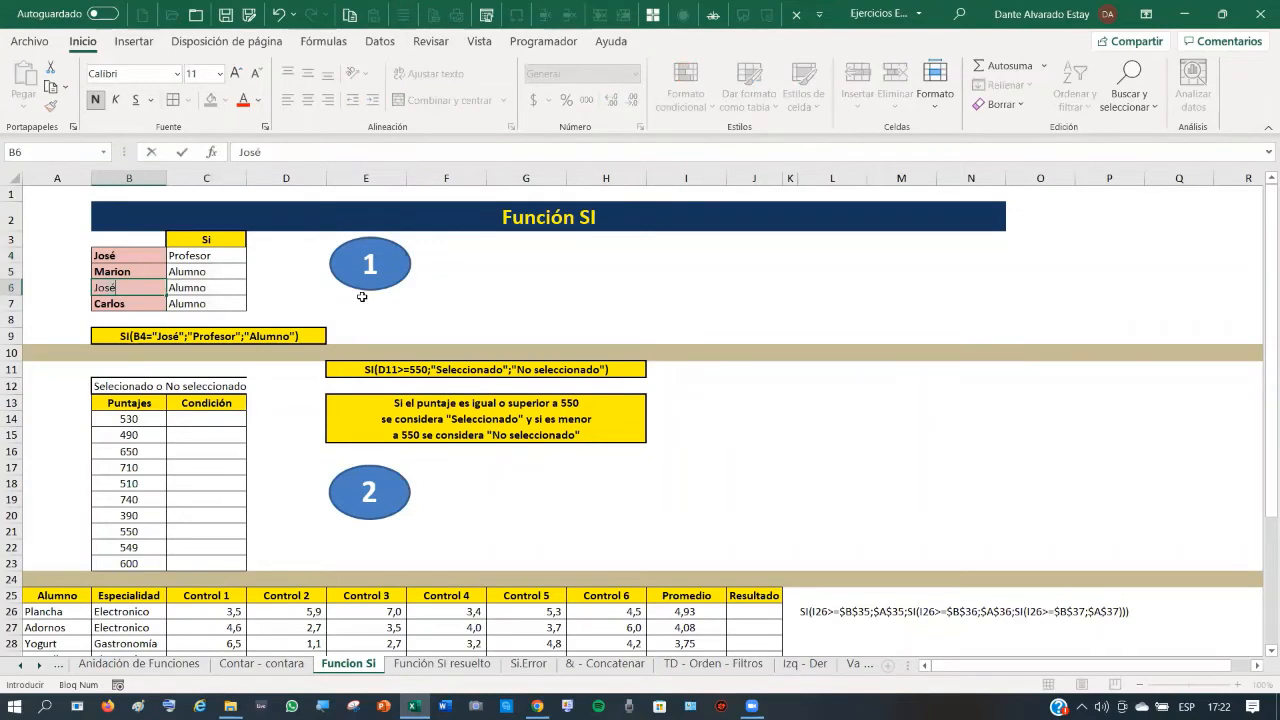
key(Return)
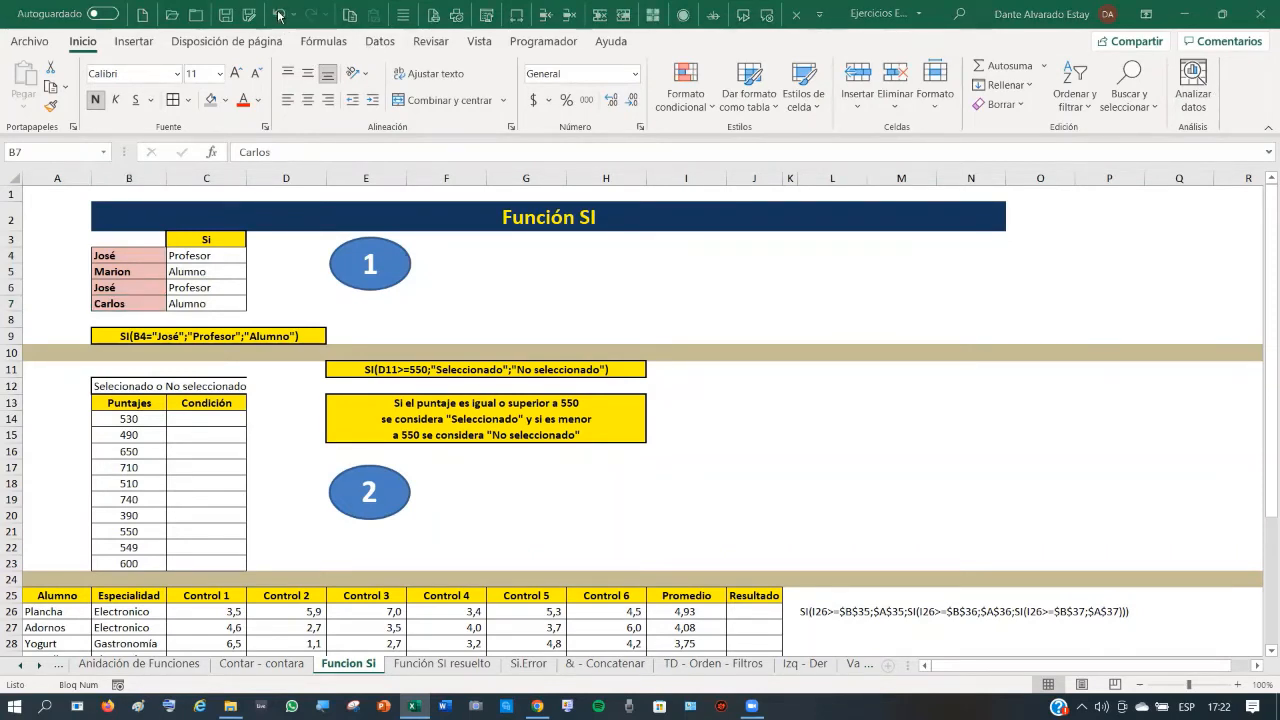
click(195, 251)
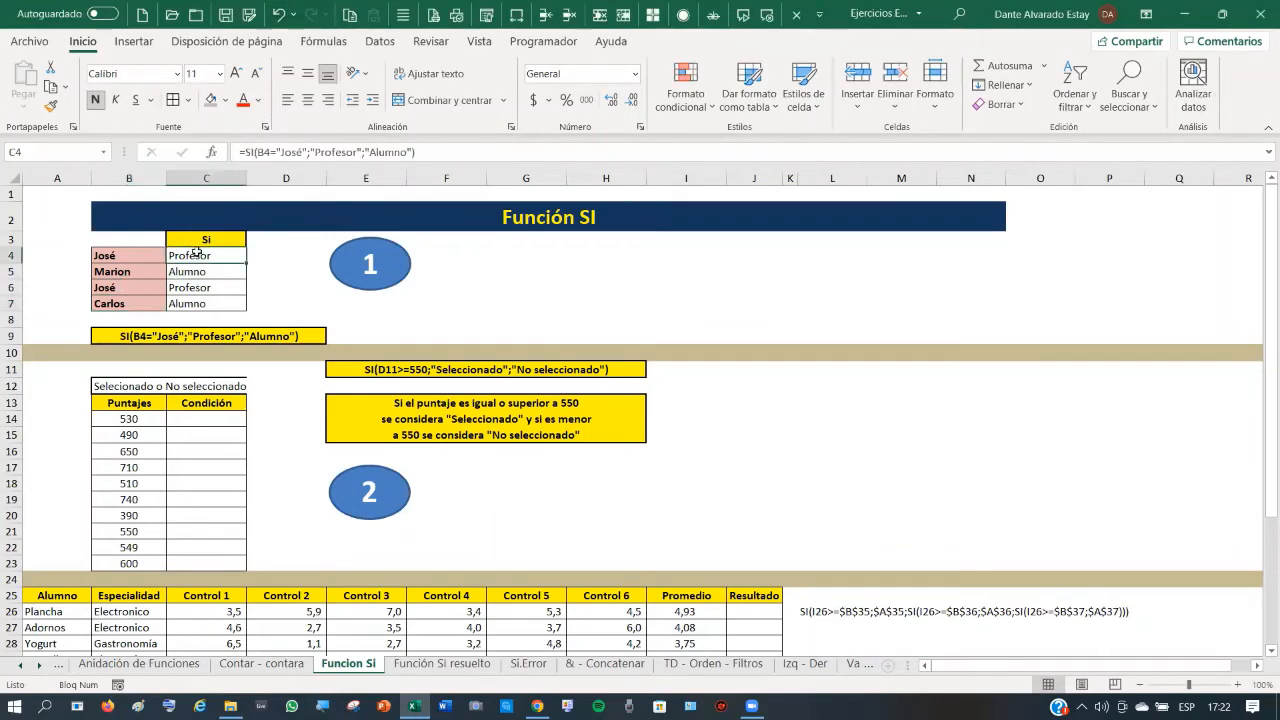
click(128, 251)
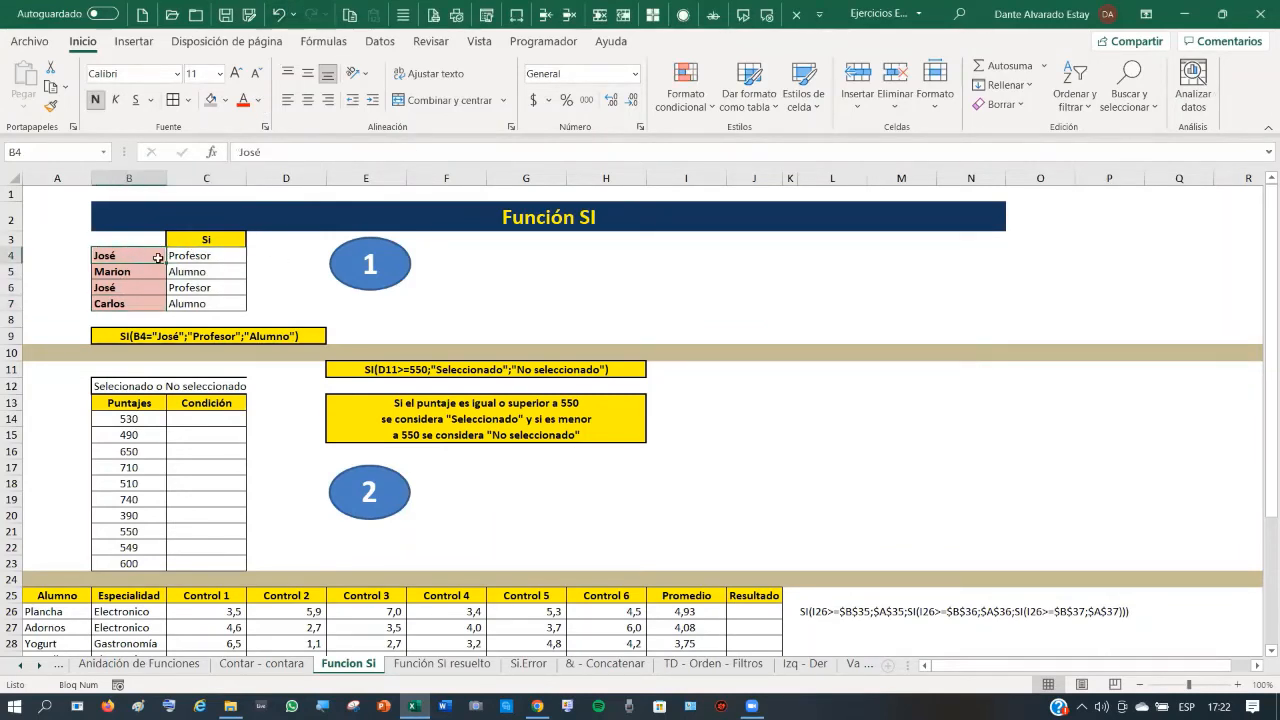
click(214, 258)
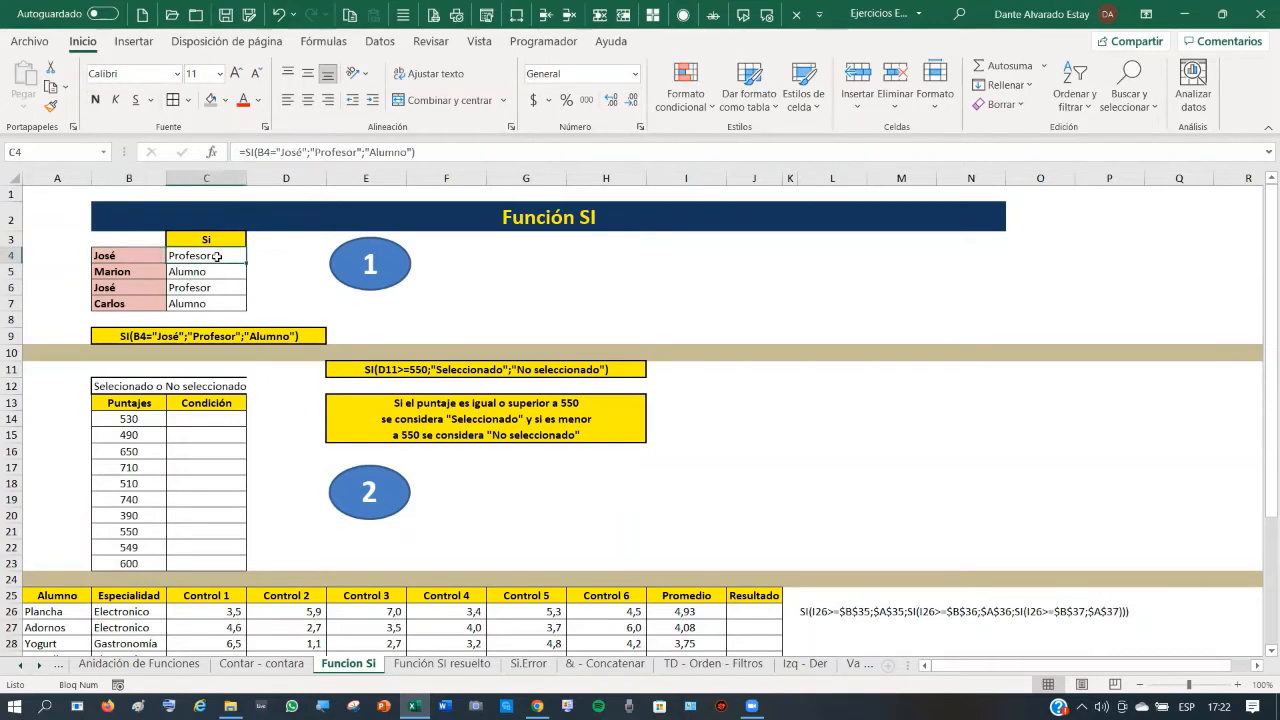
click(205, 271)
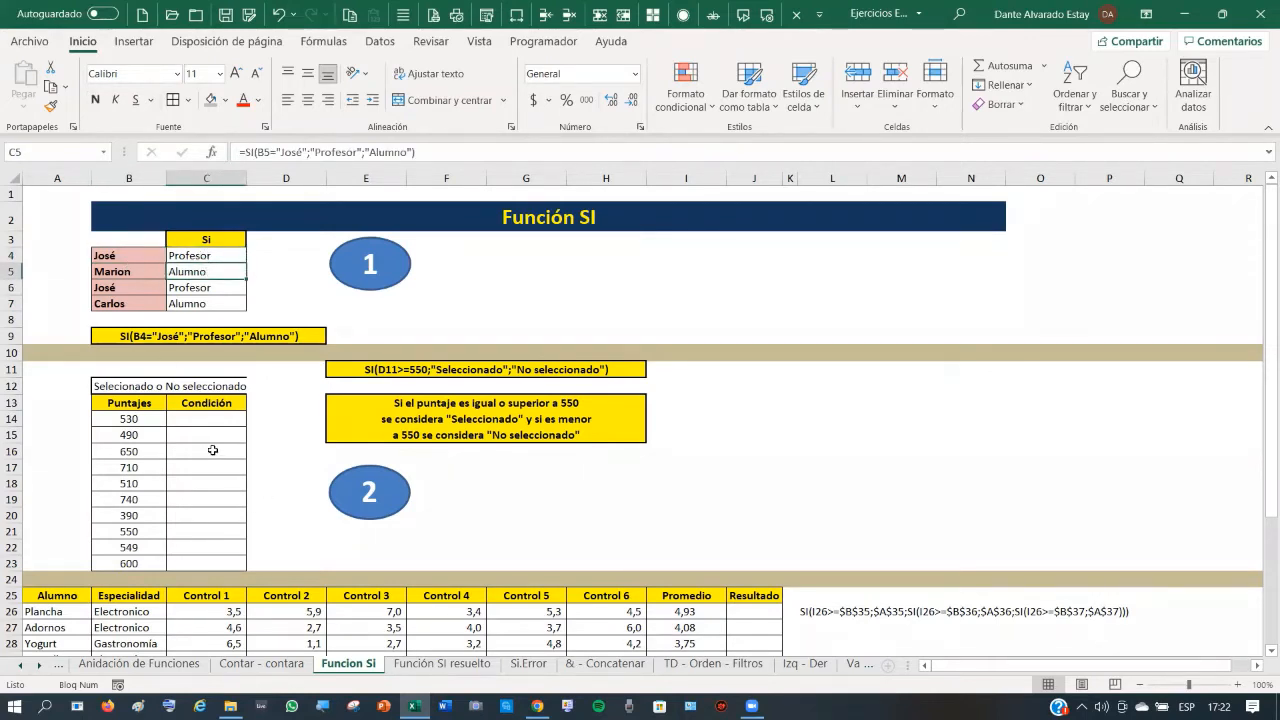
- Enter =SI(B14>=550;"Seleccionado";"No seleccionado") in C14 and fill it down to C23
scroll(173, 439, down, 1)
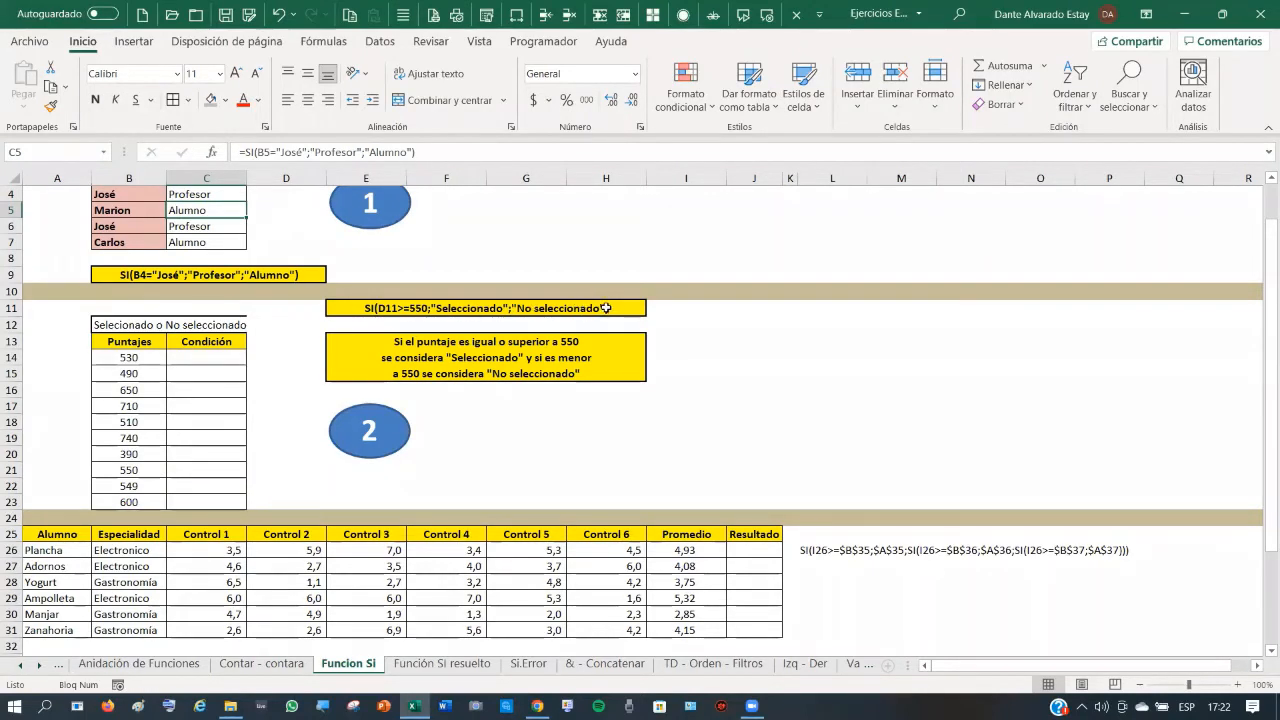
click(194, 357)
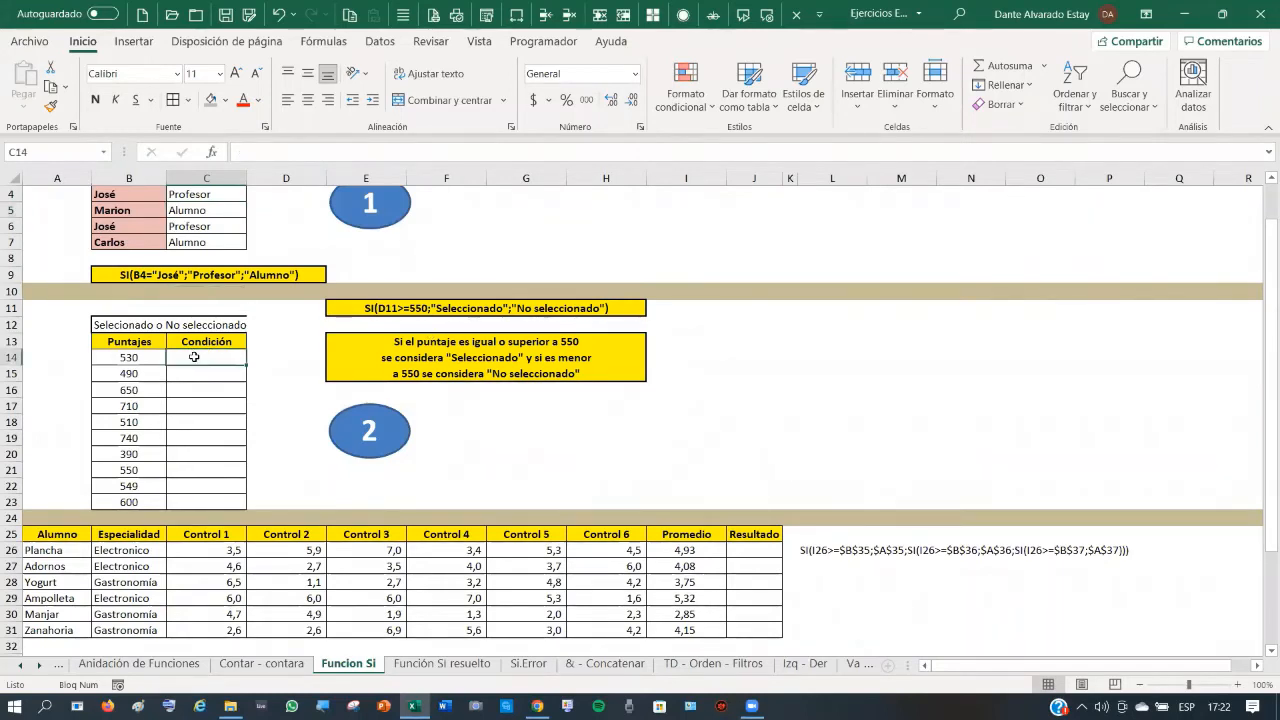
text(=)
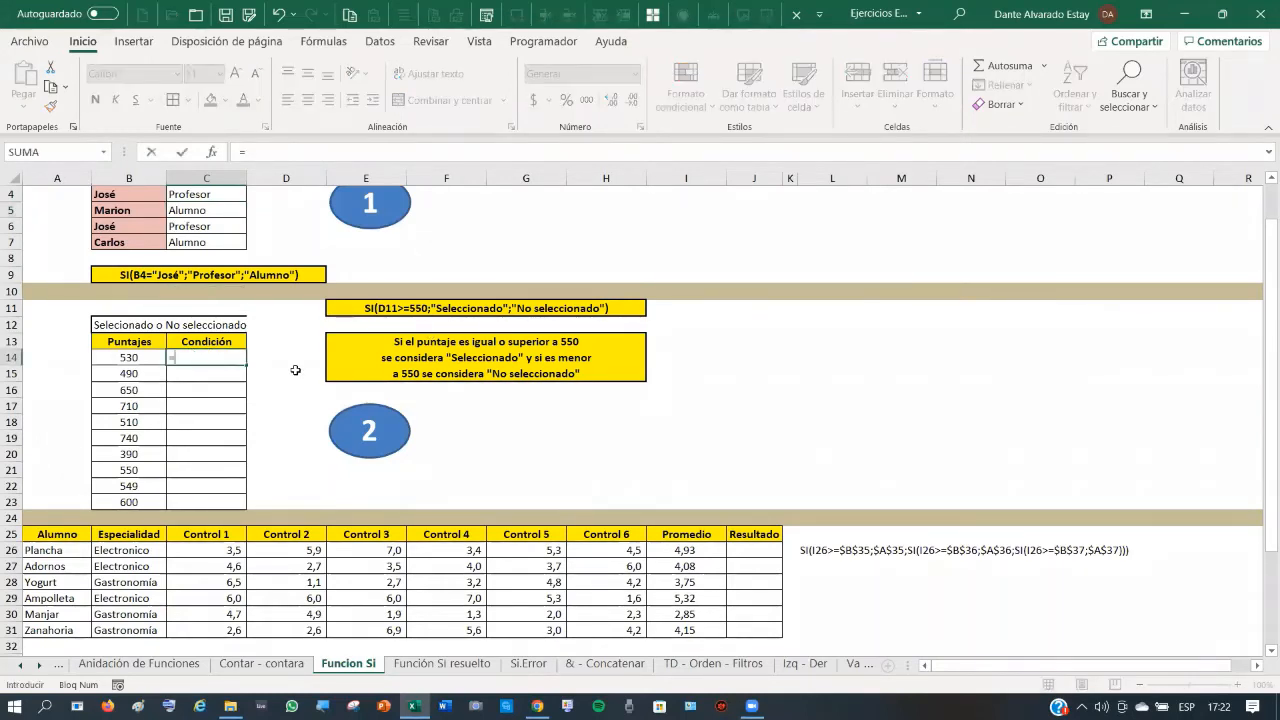
text(si()
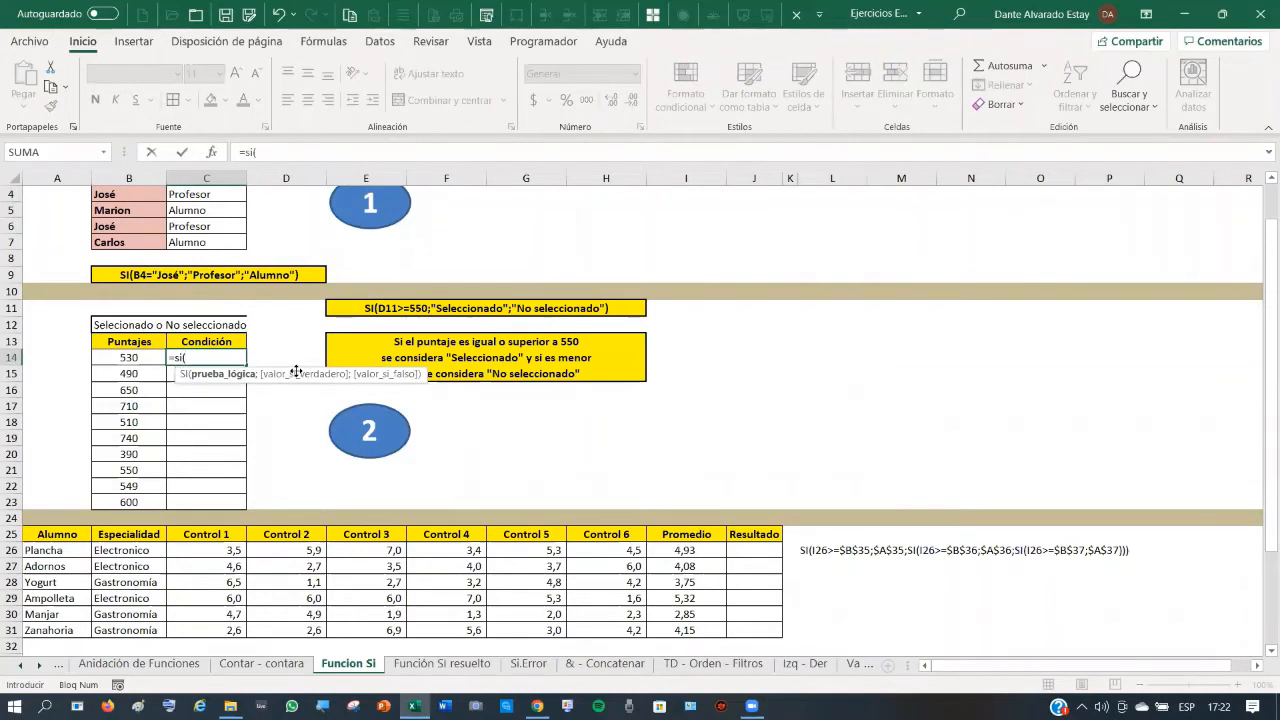
click(129, 355)
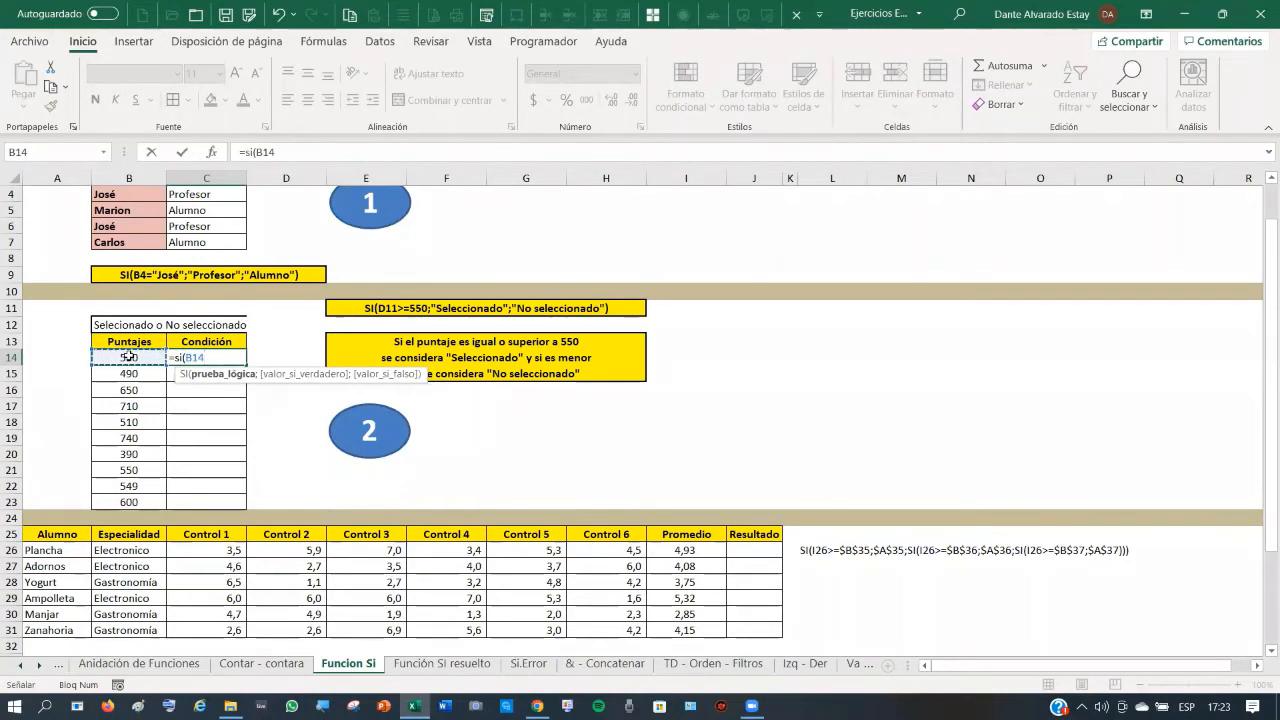
text(>=550;)
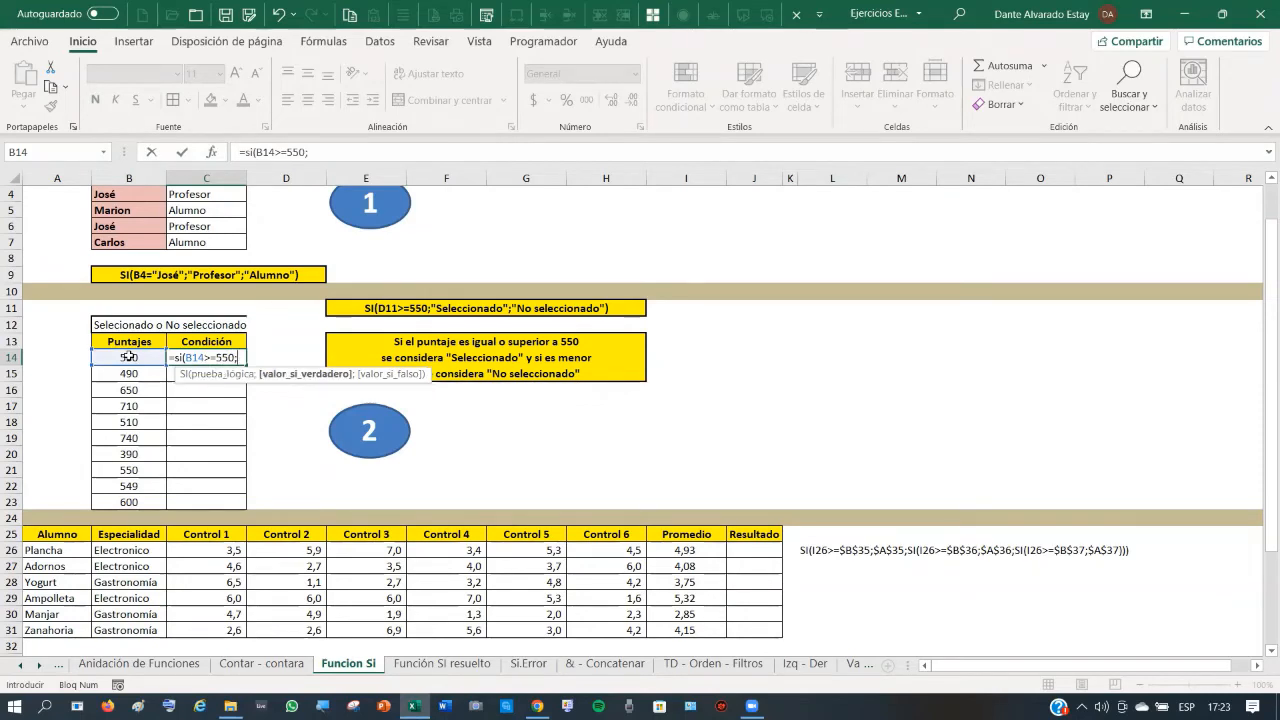
text(")
key(BackSpace)
text(Selecci)
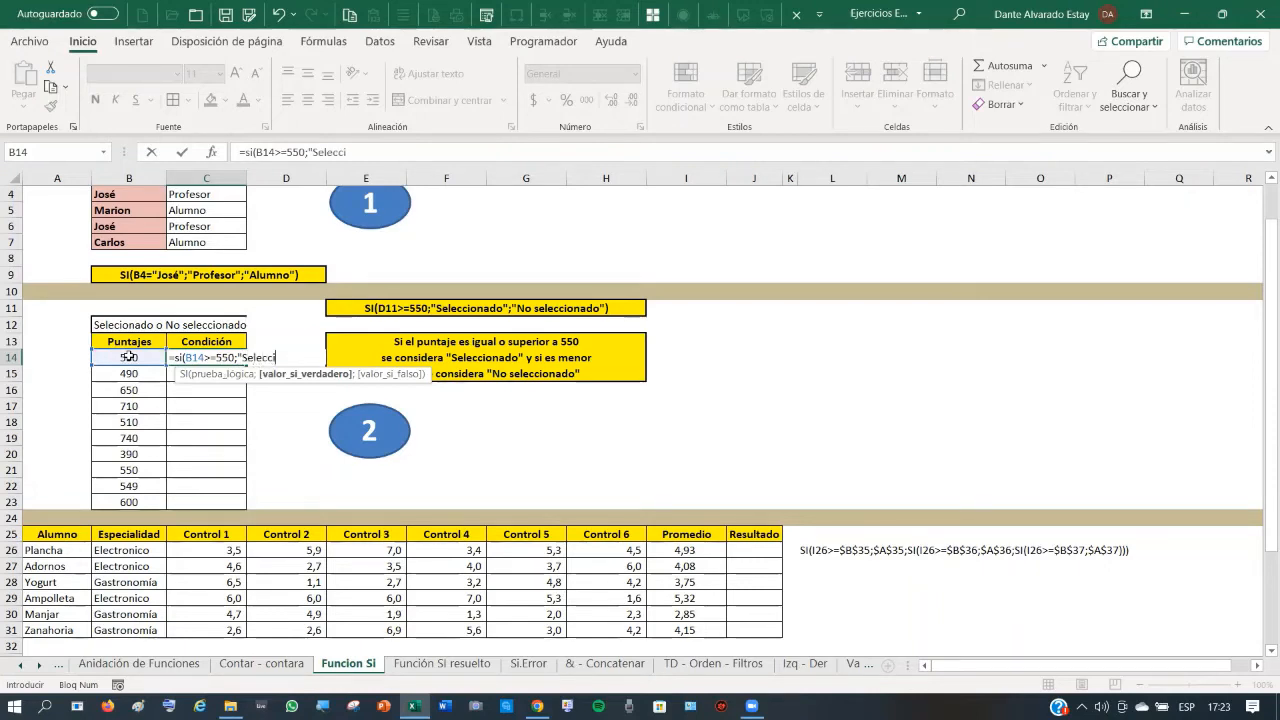
text(onado)
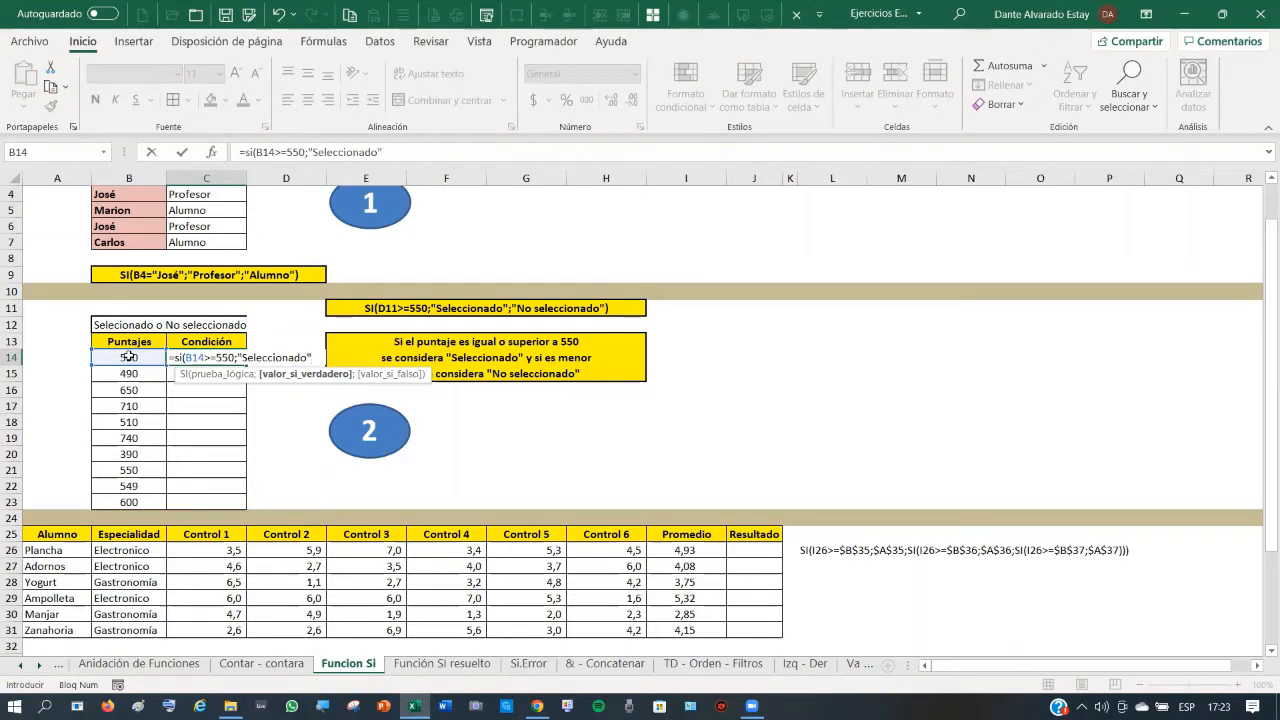
text(;)
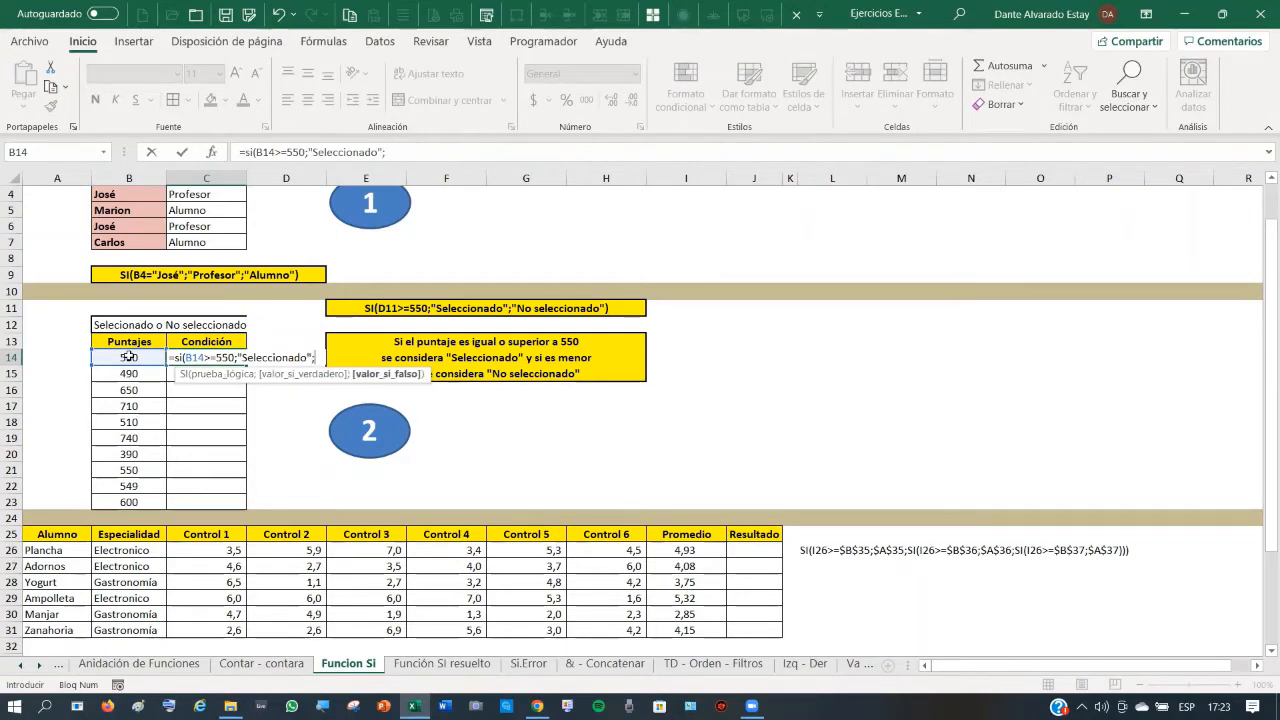
text(")
text(No)
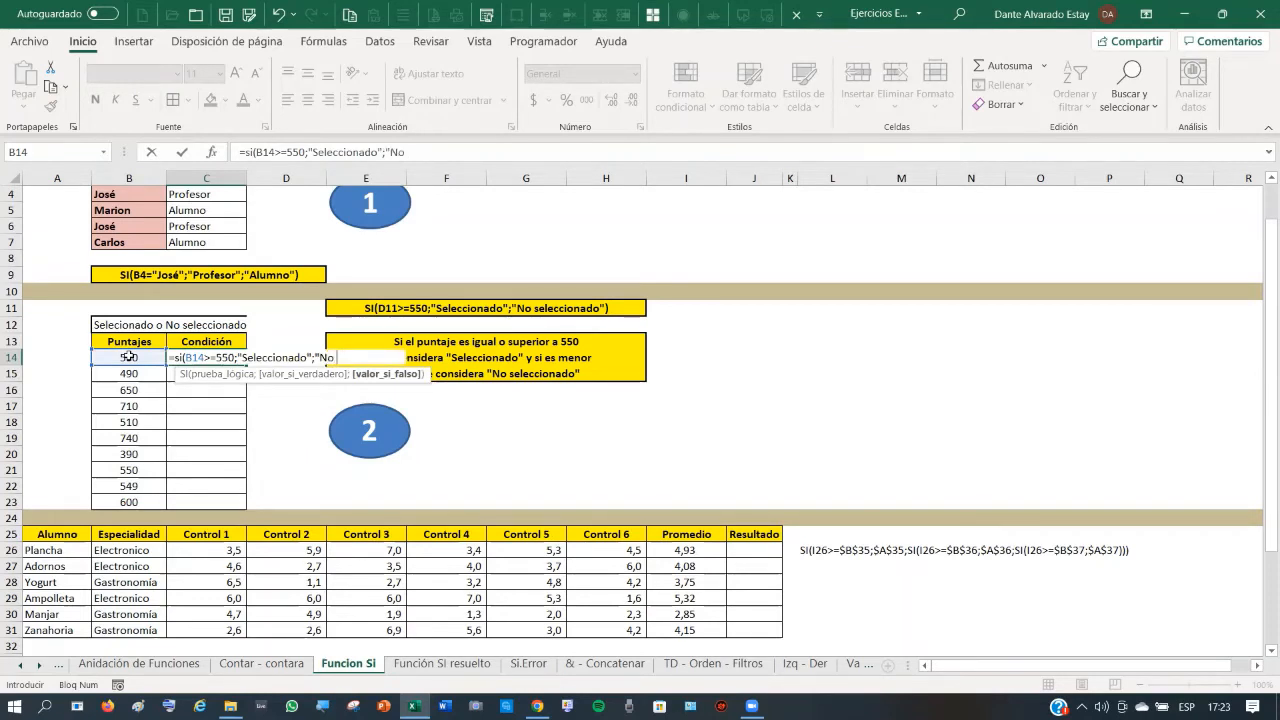
text( Sseleccio)
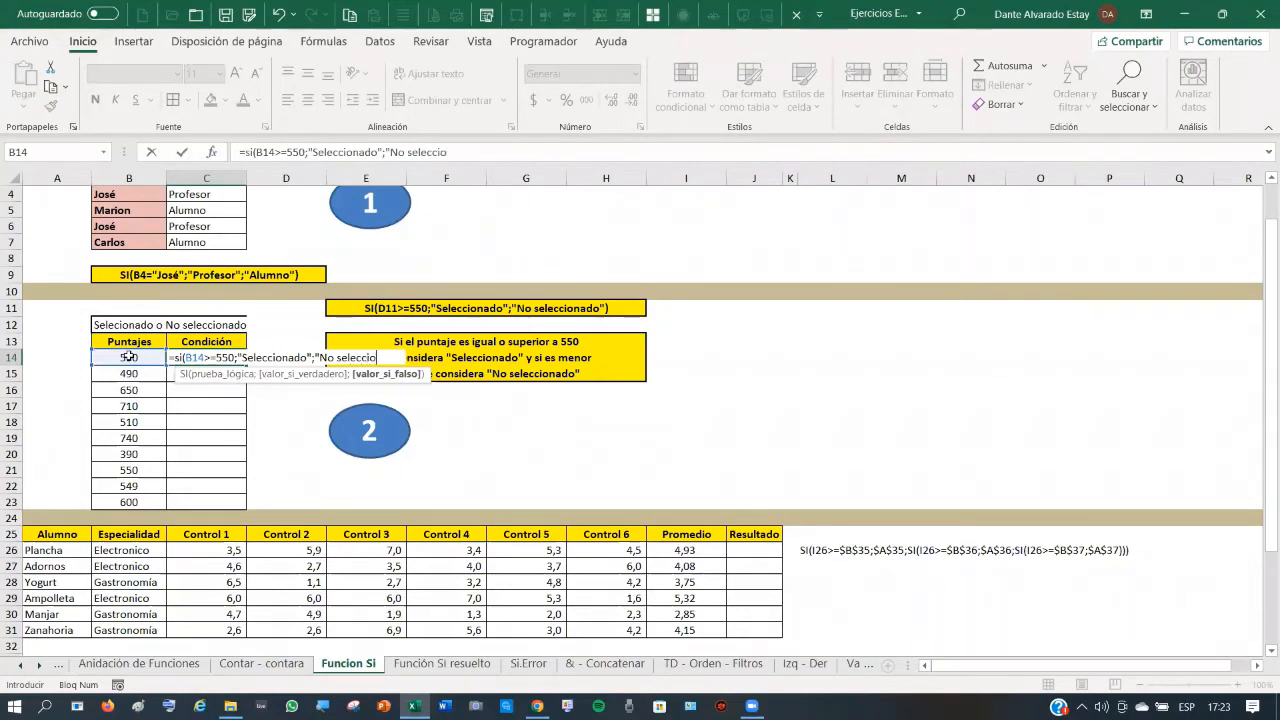
text(nado")
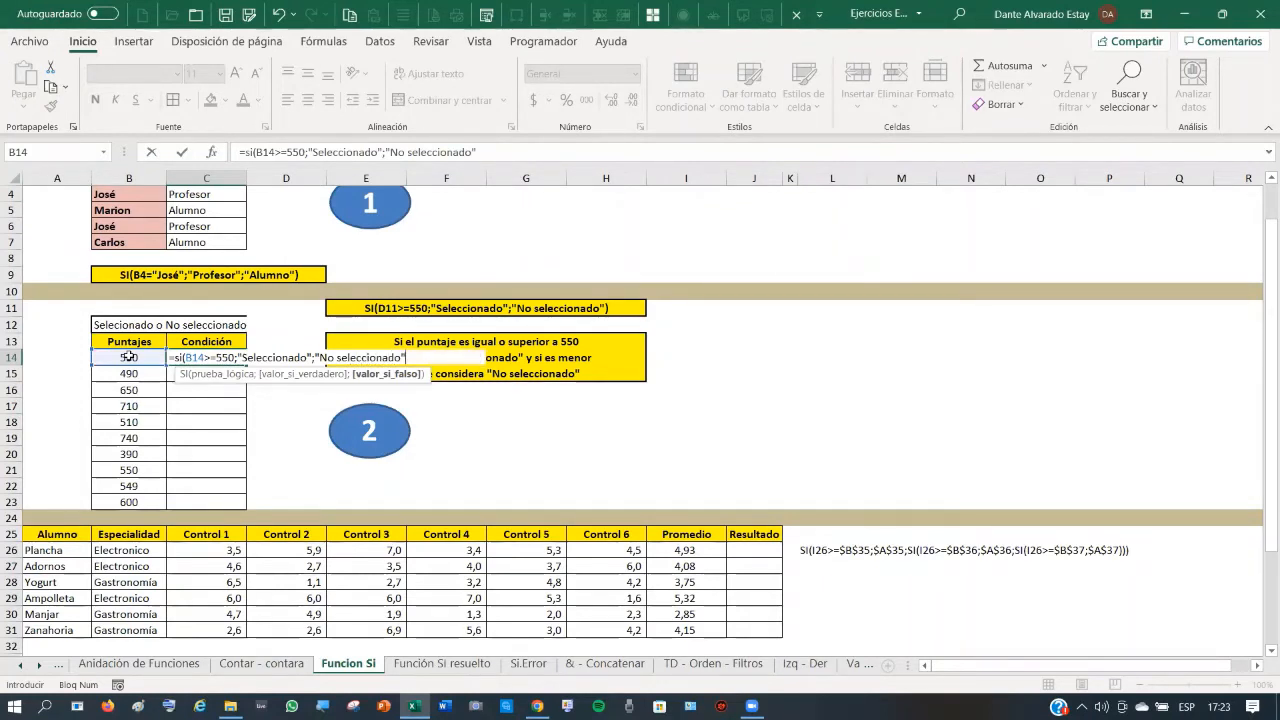
text())
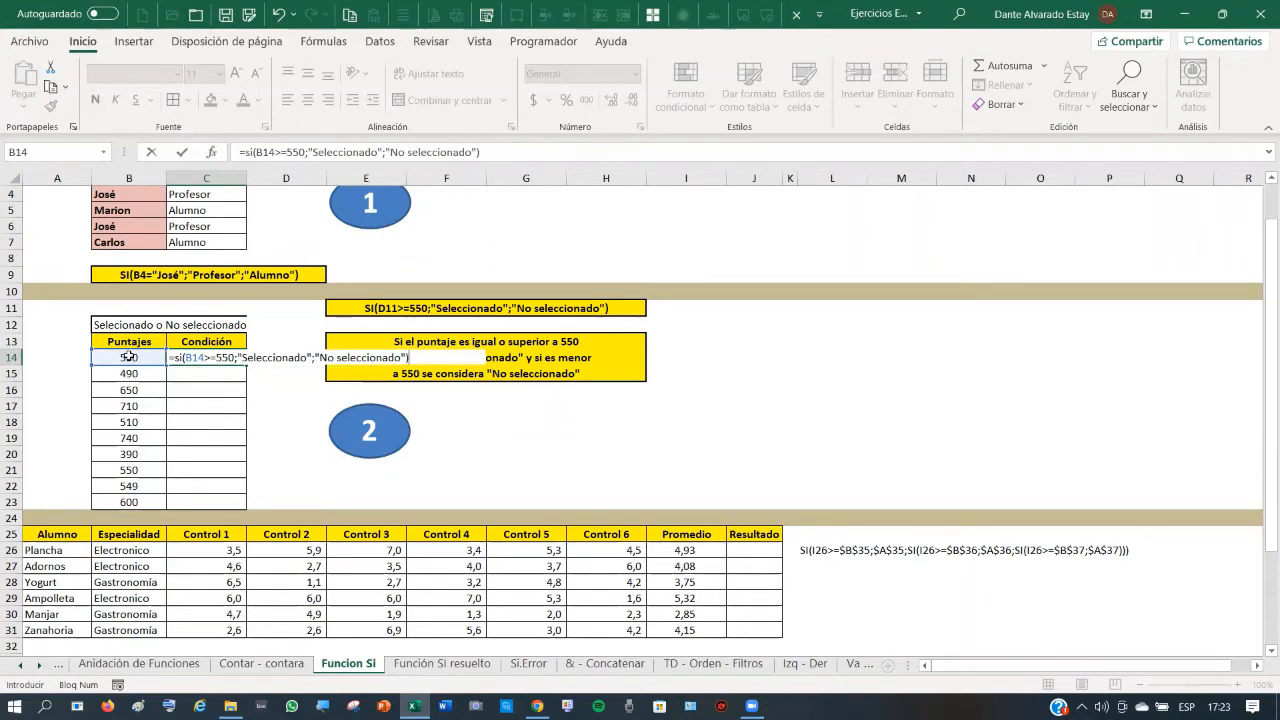
click(181, 157)
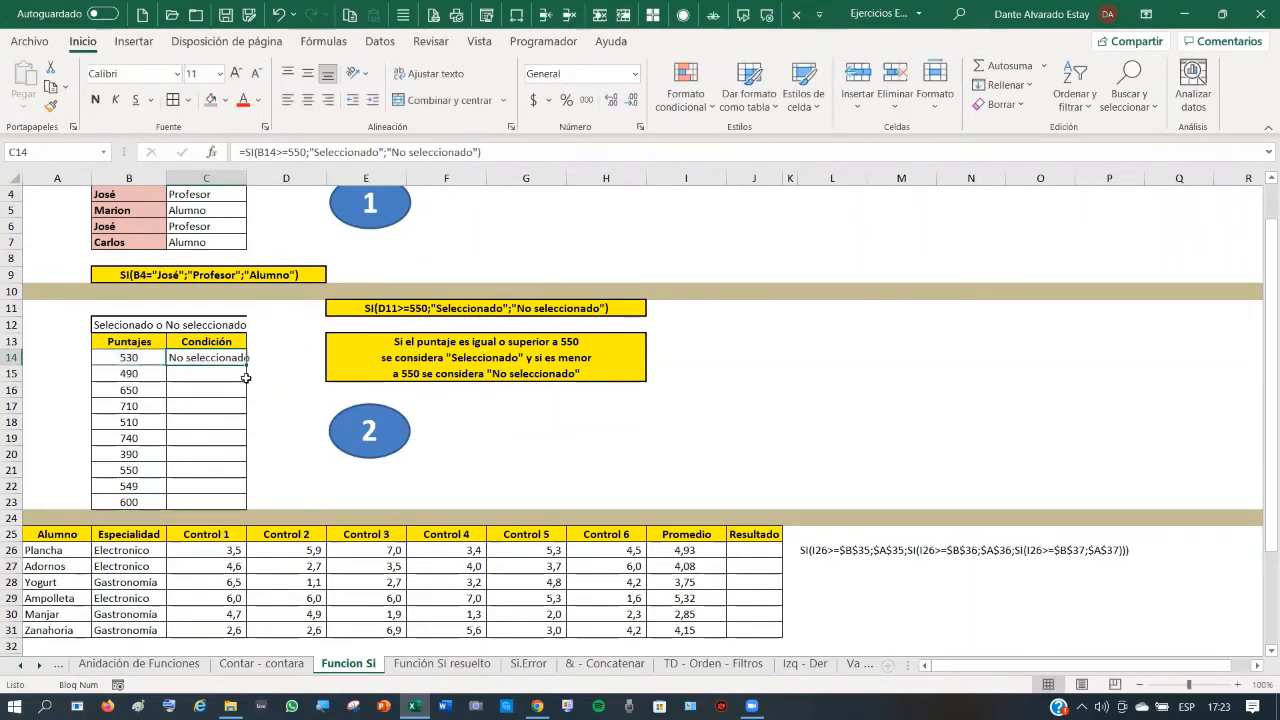
drag(247, 364, 244, 512)
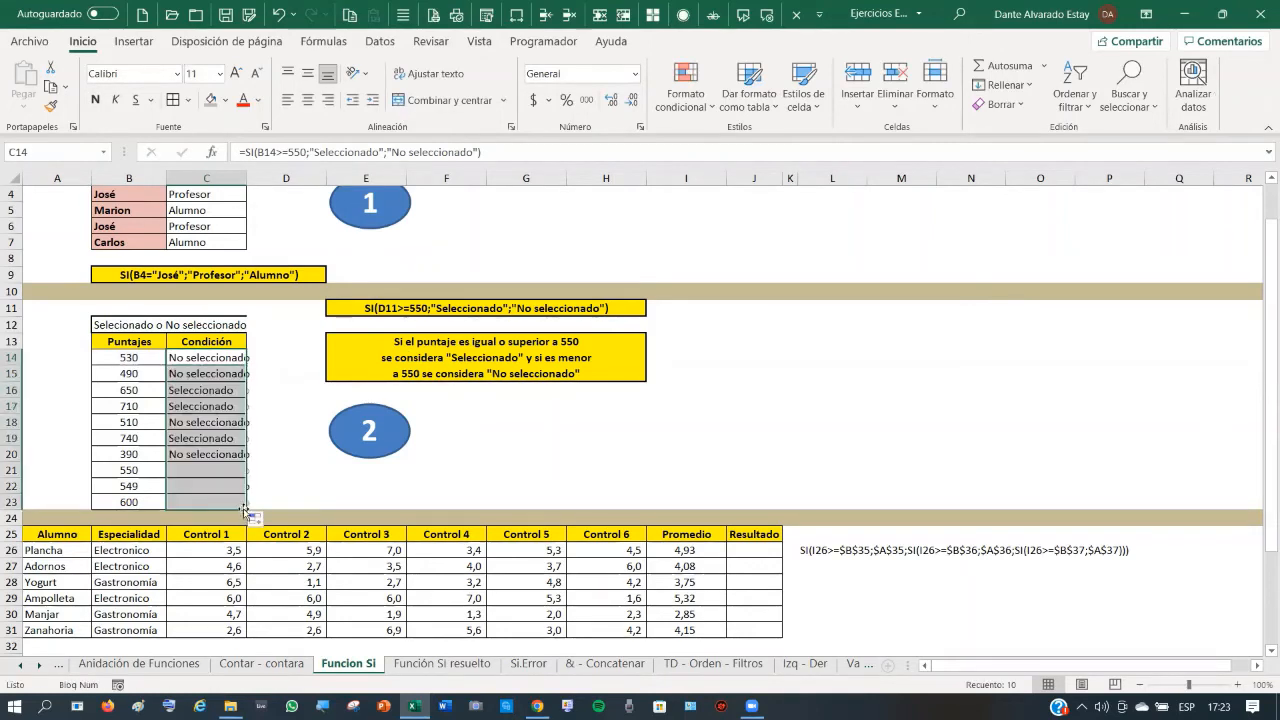
click(204, 392)
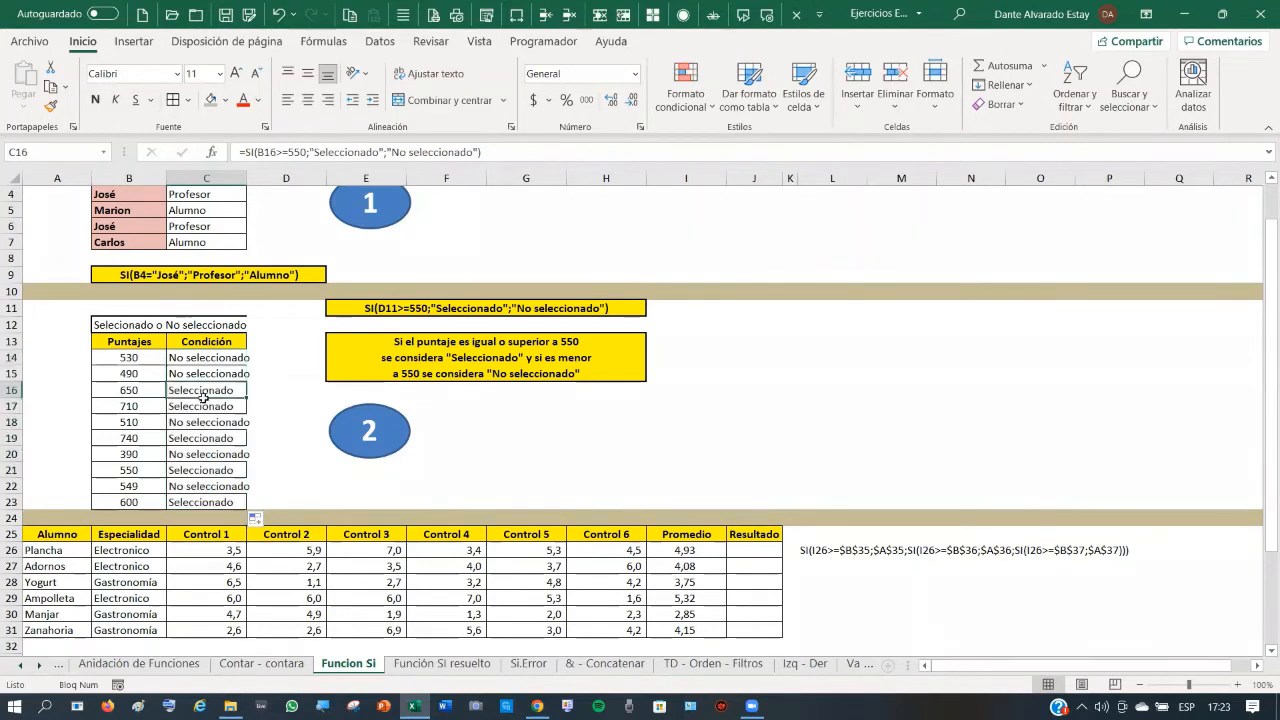
click(204, 407)
click(118, 421)
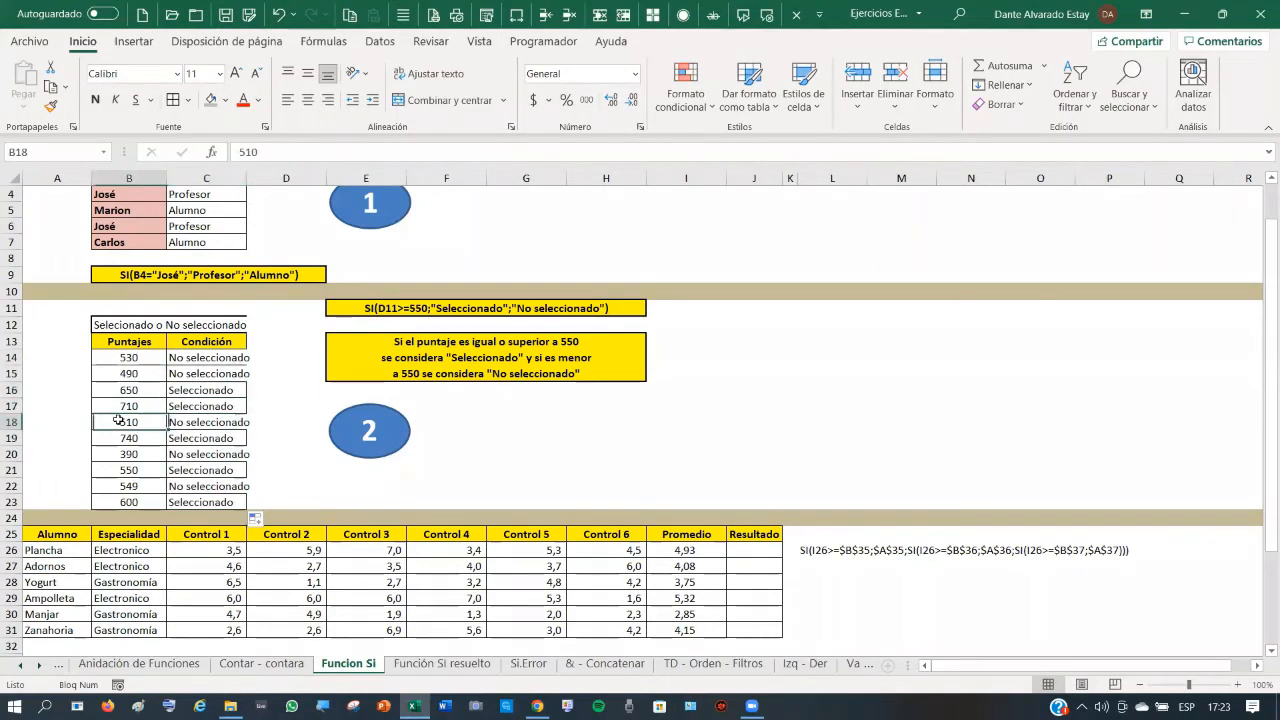
text(555)
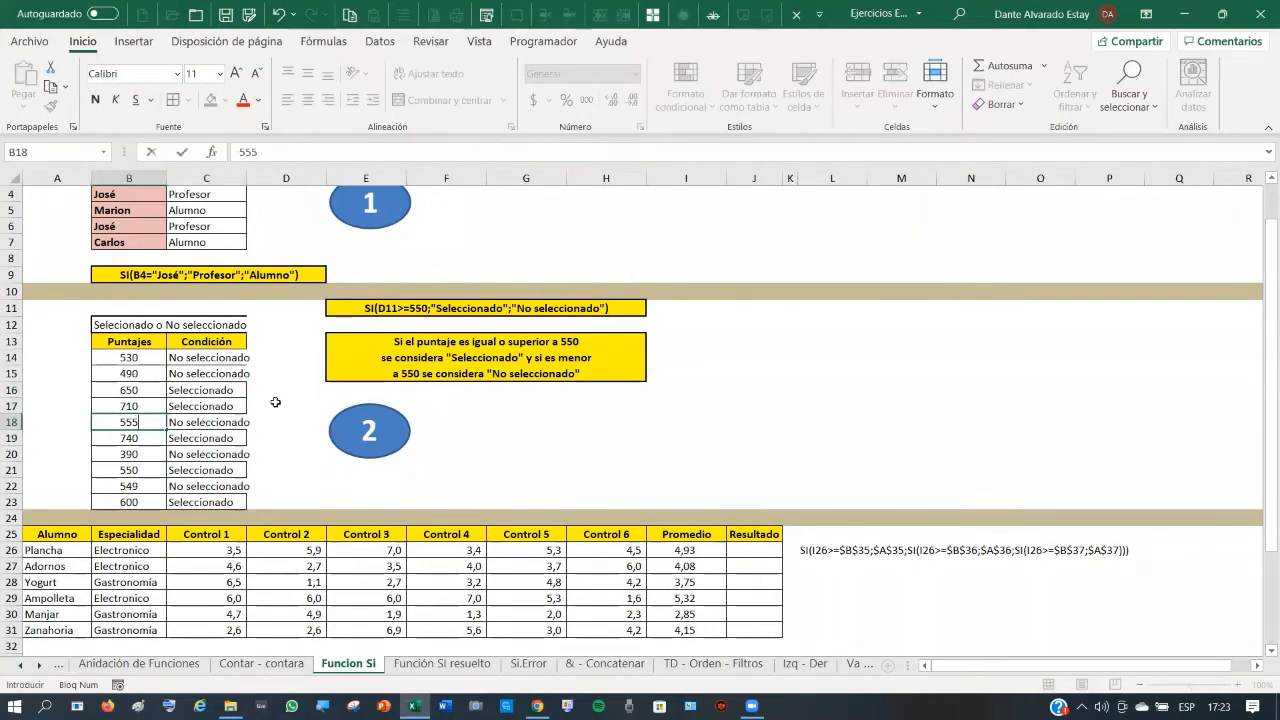
key(Return)
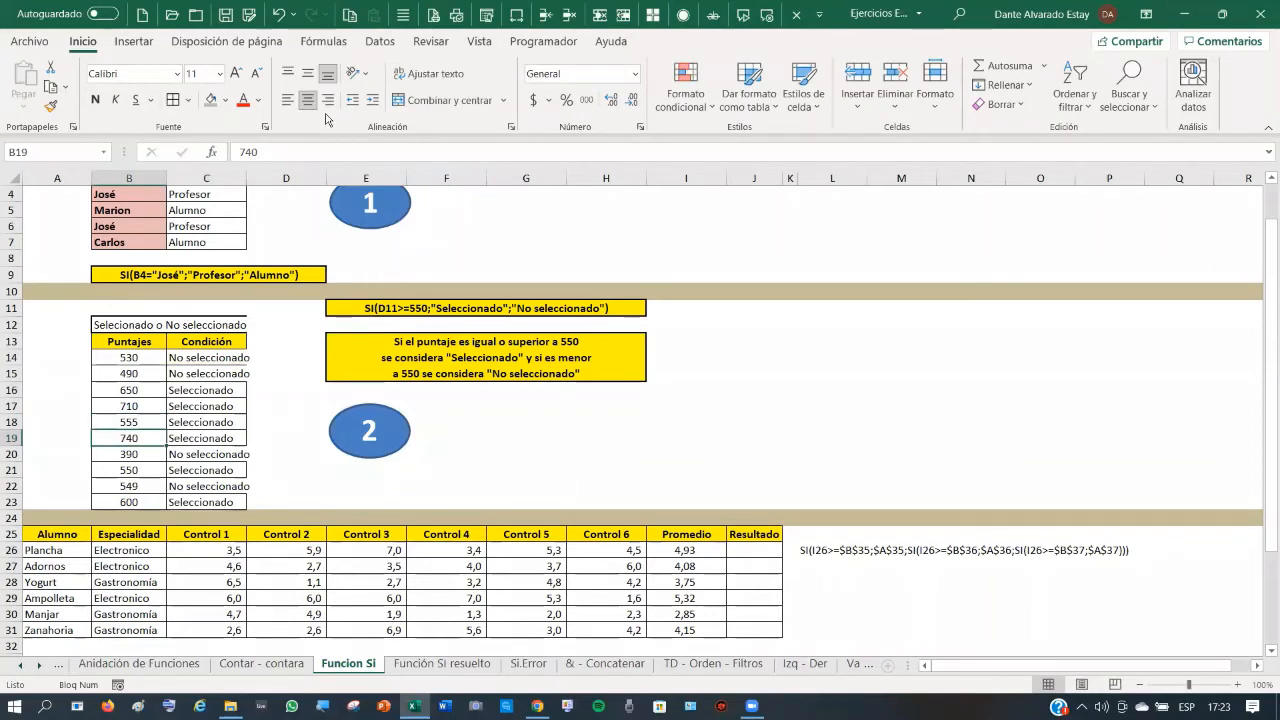
click(280, 16)
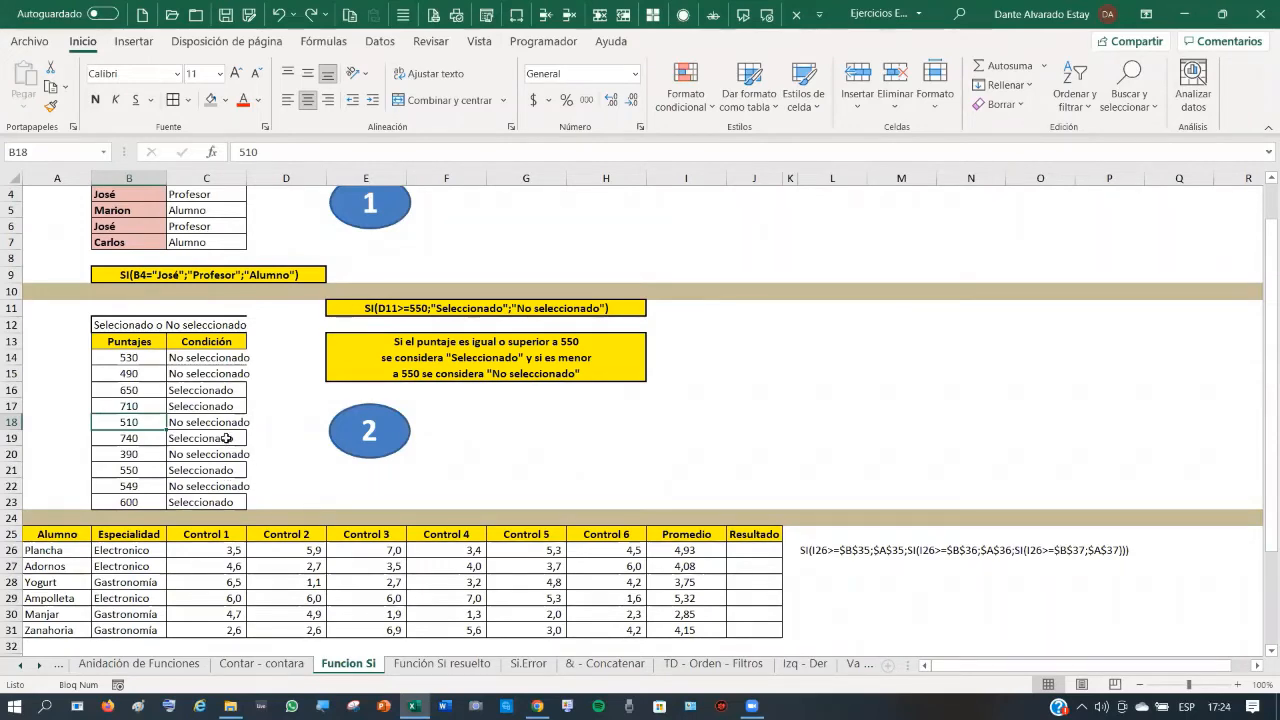
- Scroll down and highlight the student names in A26:A31
scroll(256, 442, down, 3)
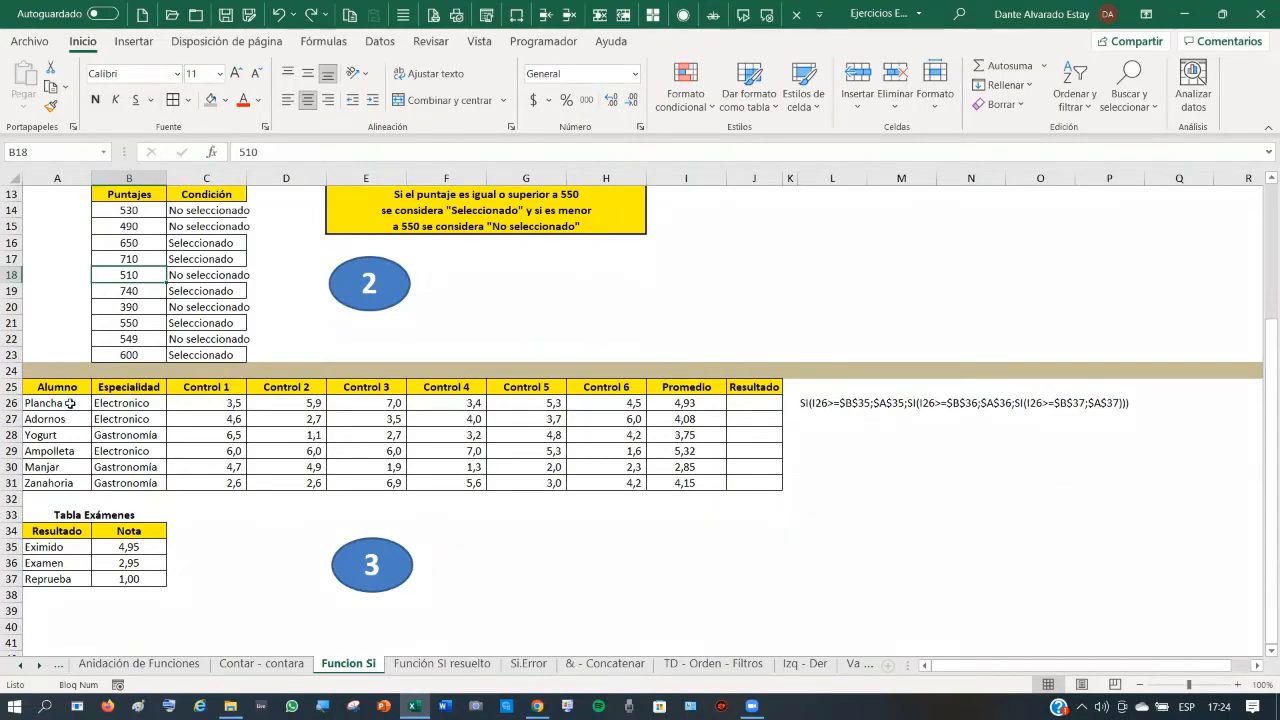
drag(70, 403, 70, 464)
drag(68, 483, 68, 483)
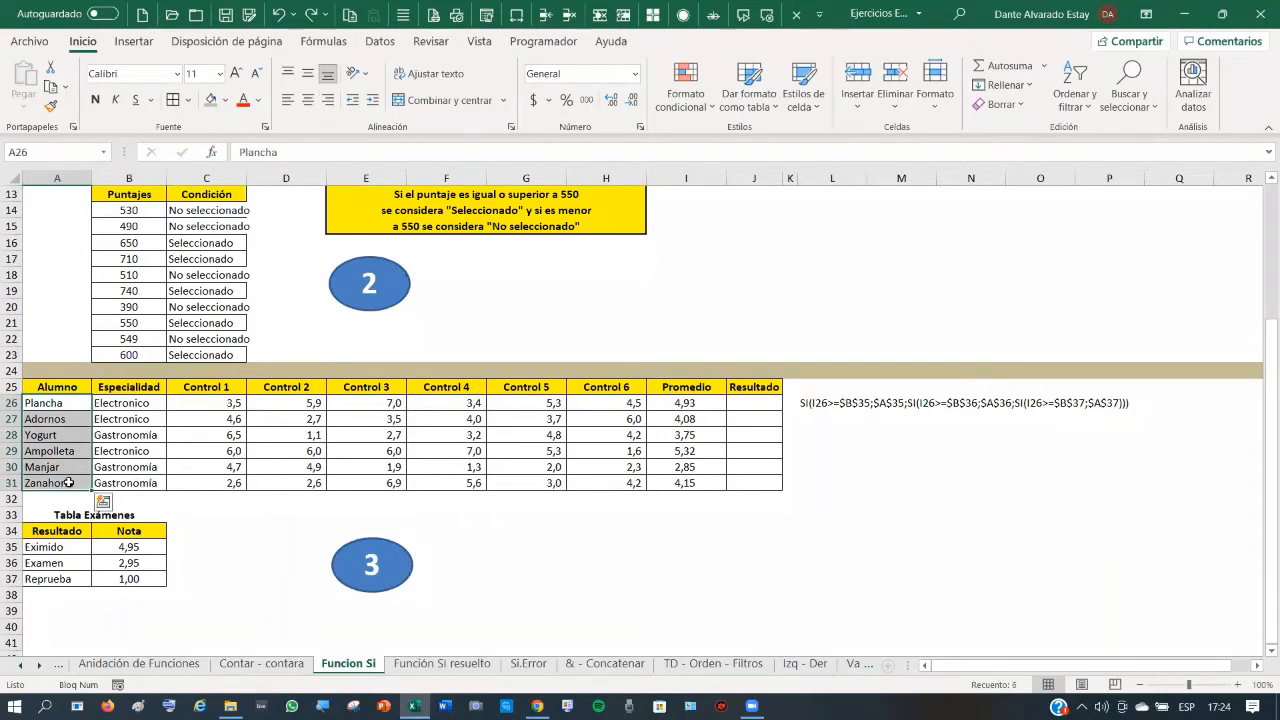
click(50, 404)
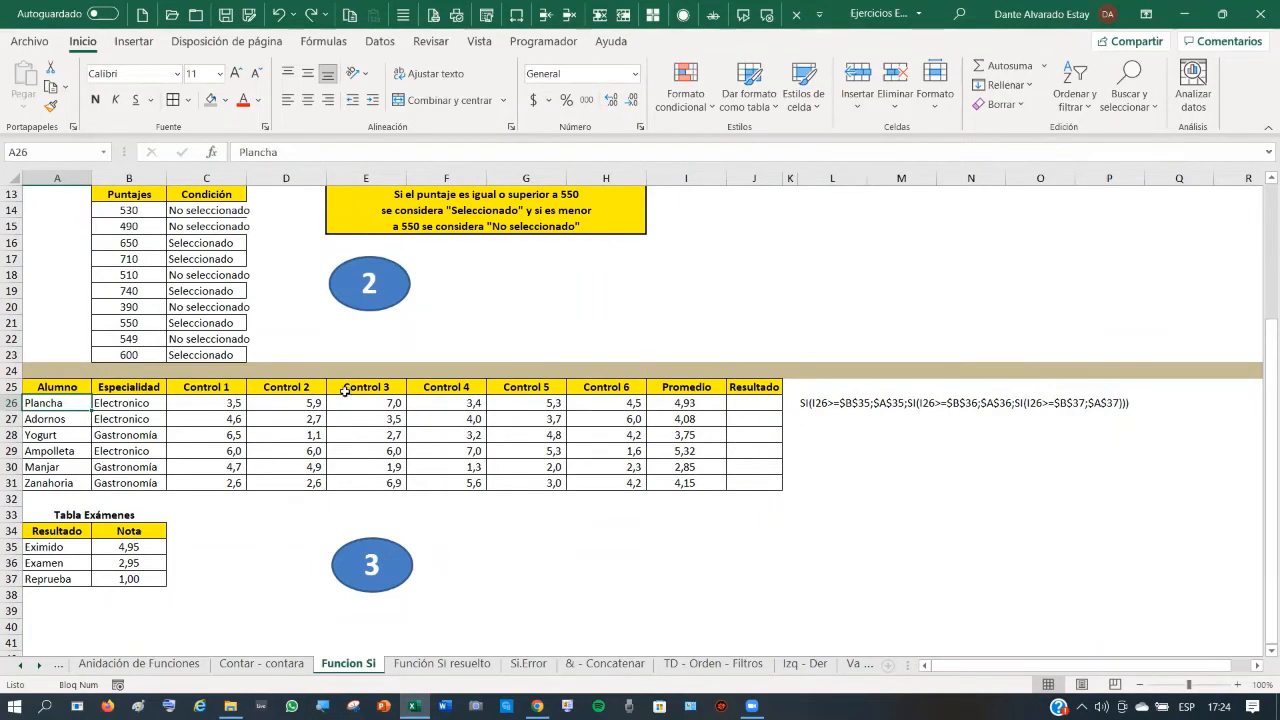
- Review the Promedio averages in column I, the empty Resultado cell J26 and the Eximido threshold in A35
click(695, 402)
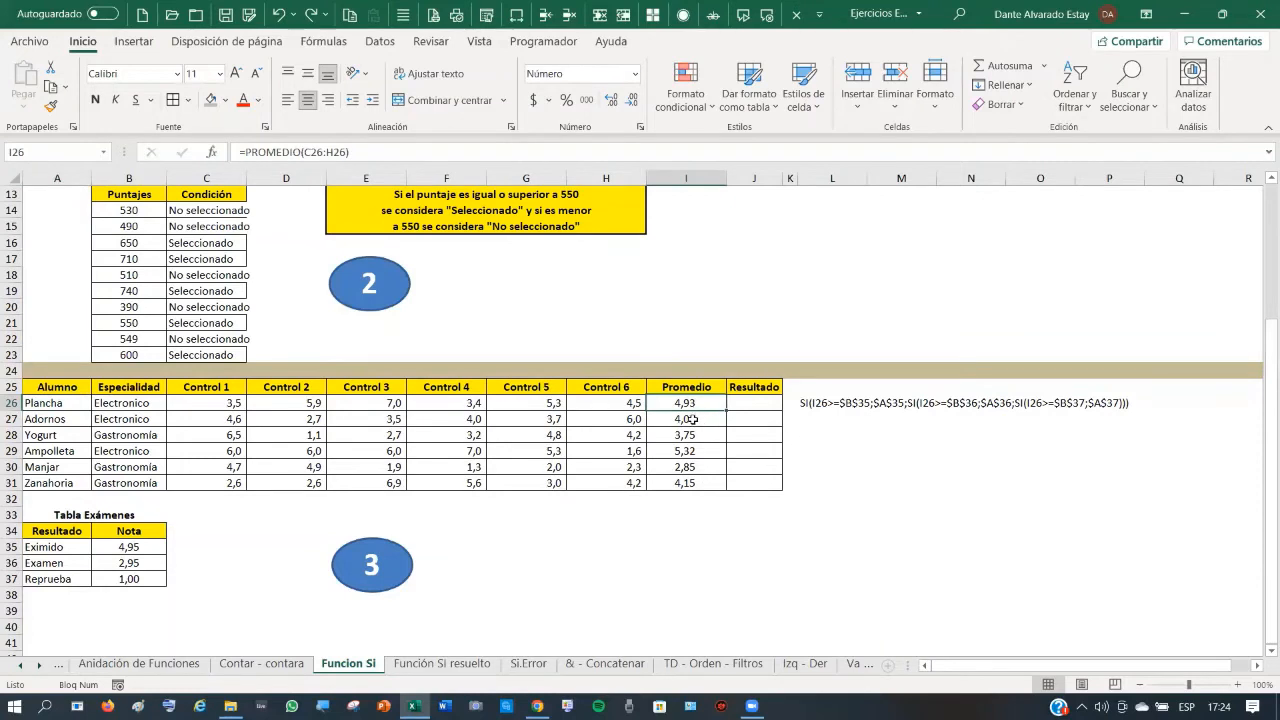
click(692, 419)
click(686, 450)
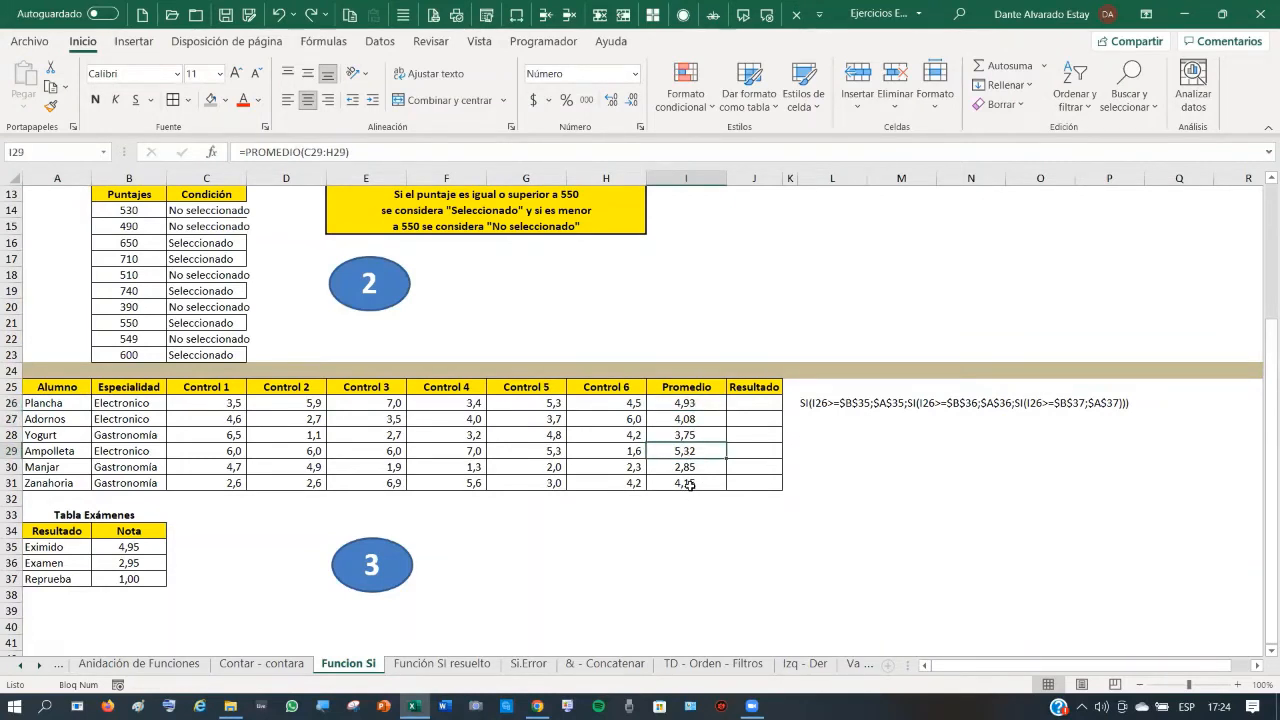
click(690, 484)
click(686, 402)
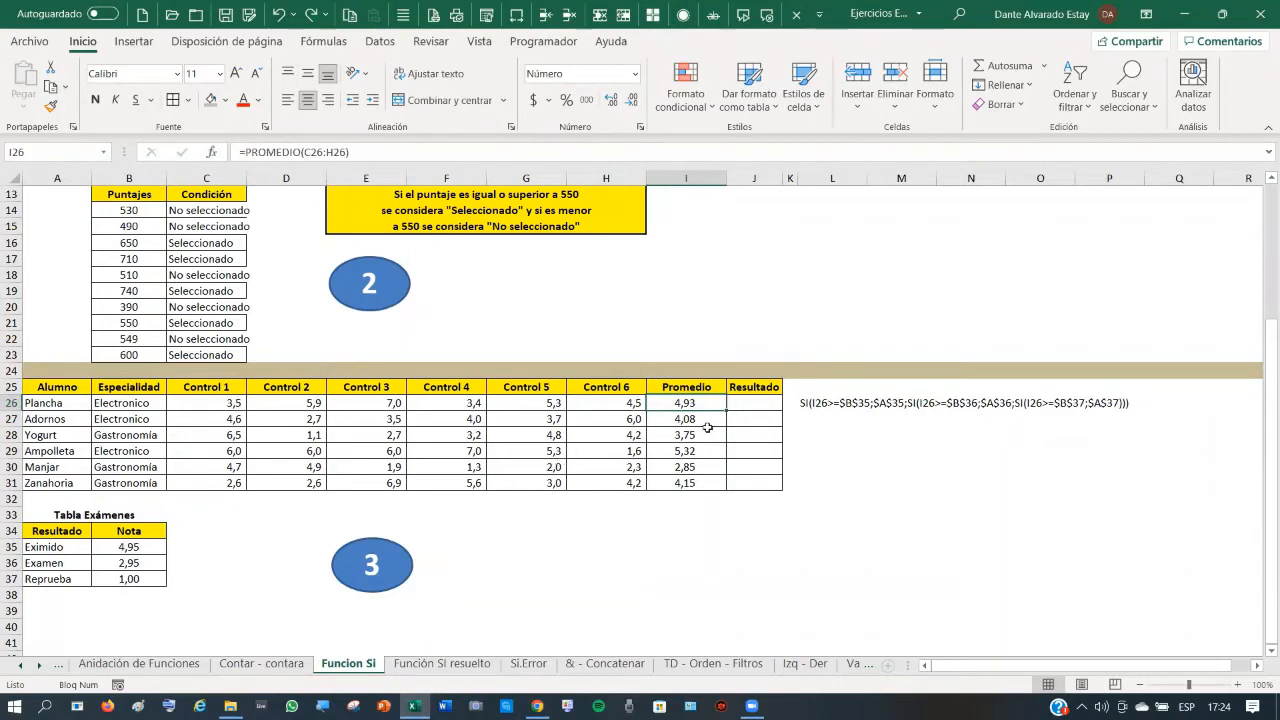
click(768, 401)
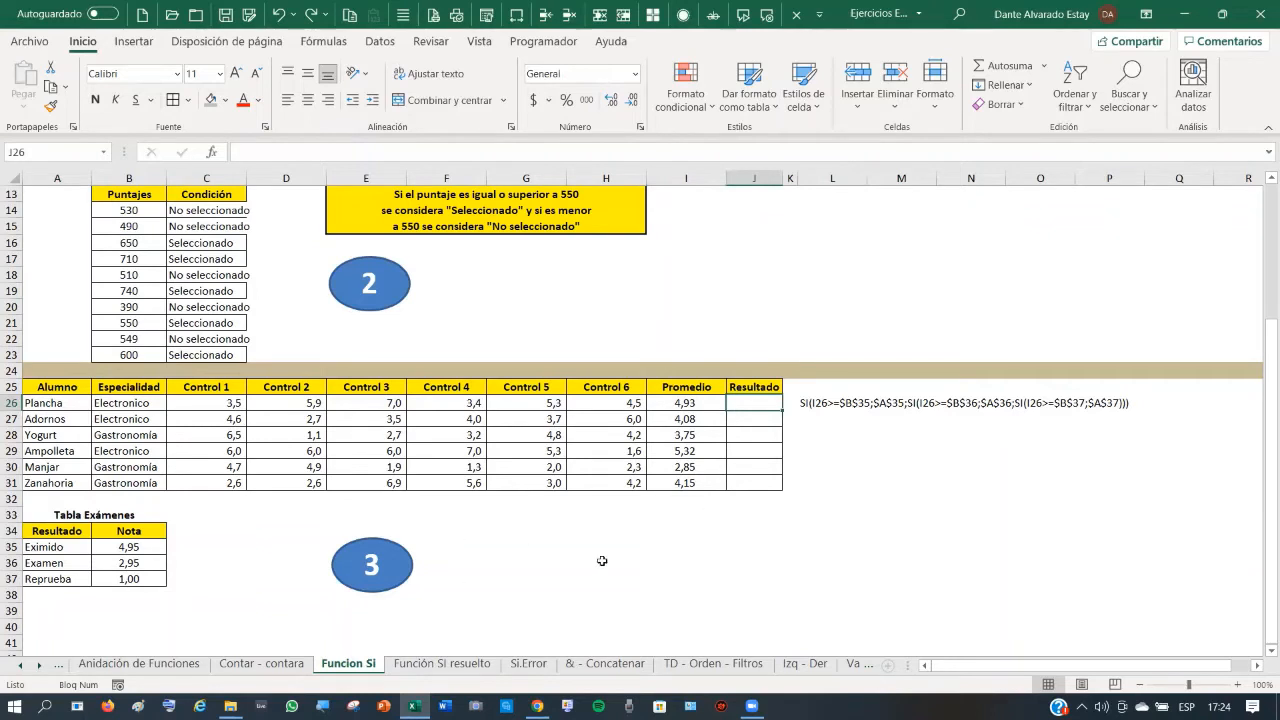
click(694, 401)
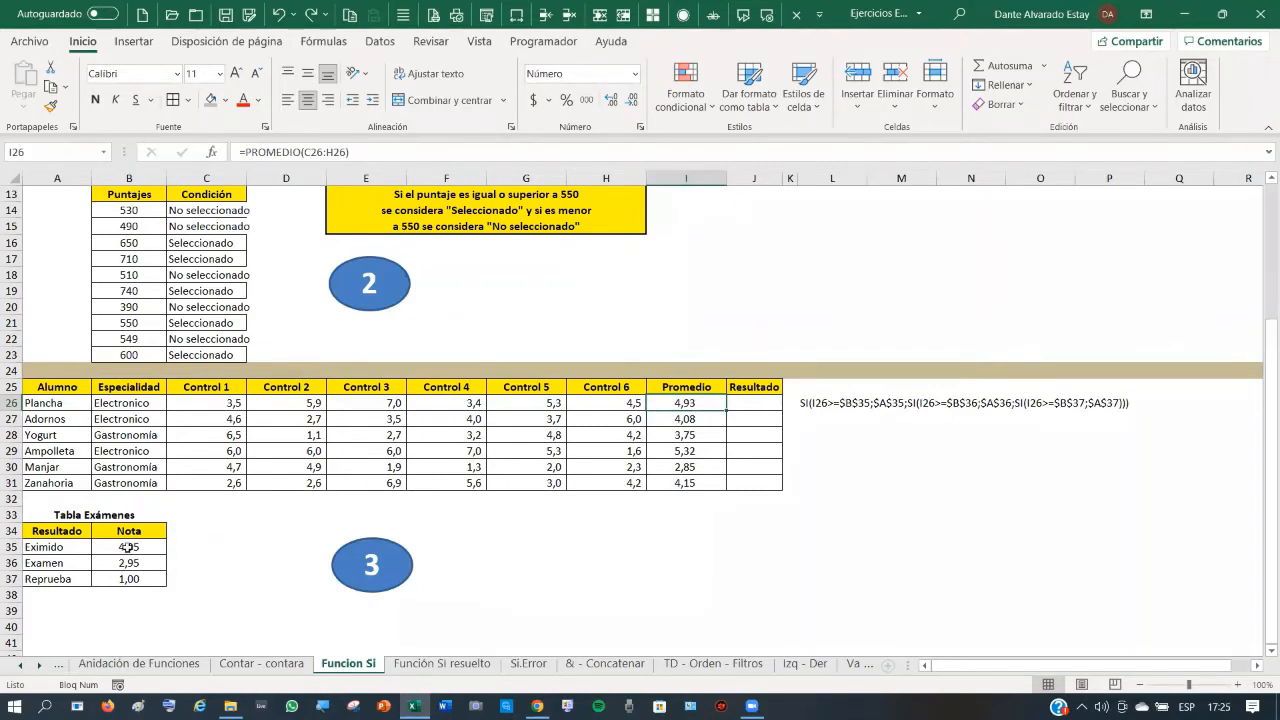
click(45, 548)
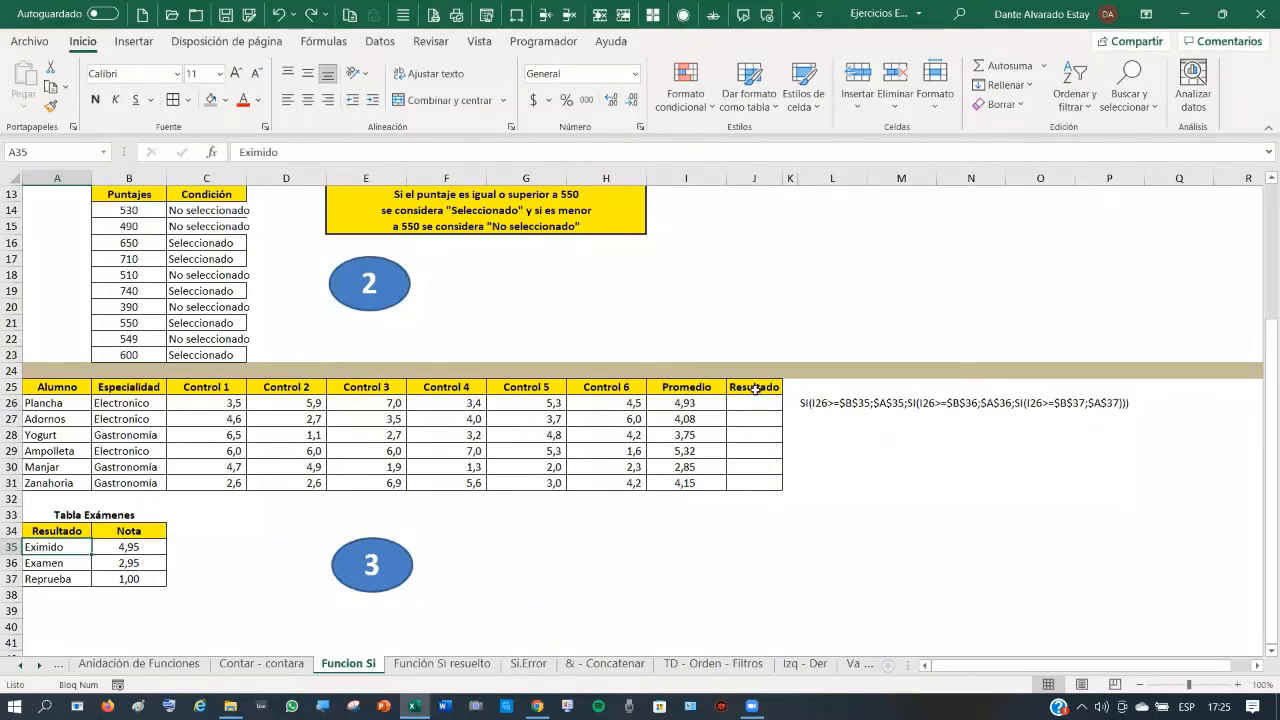
click(681, 403)
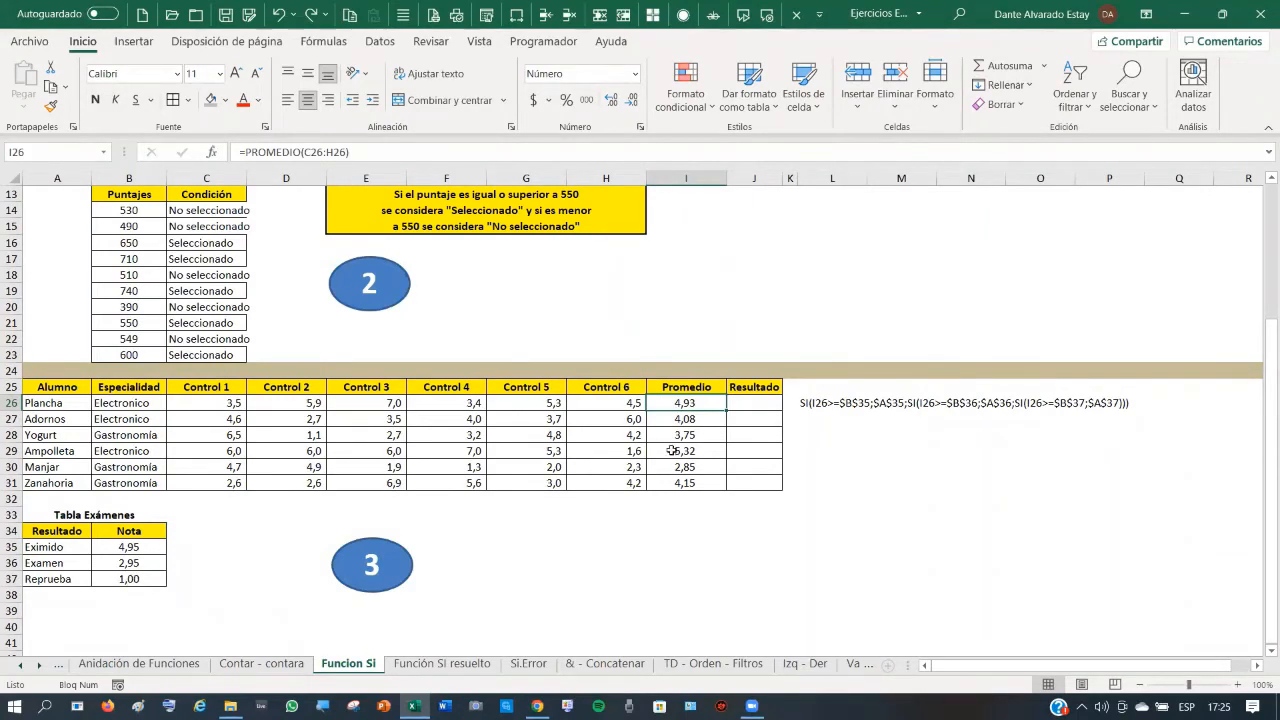
- Start J26's SI formula testing I26>=B35 and returning A35 (Eximido) when true
click(757, 403)
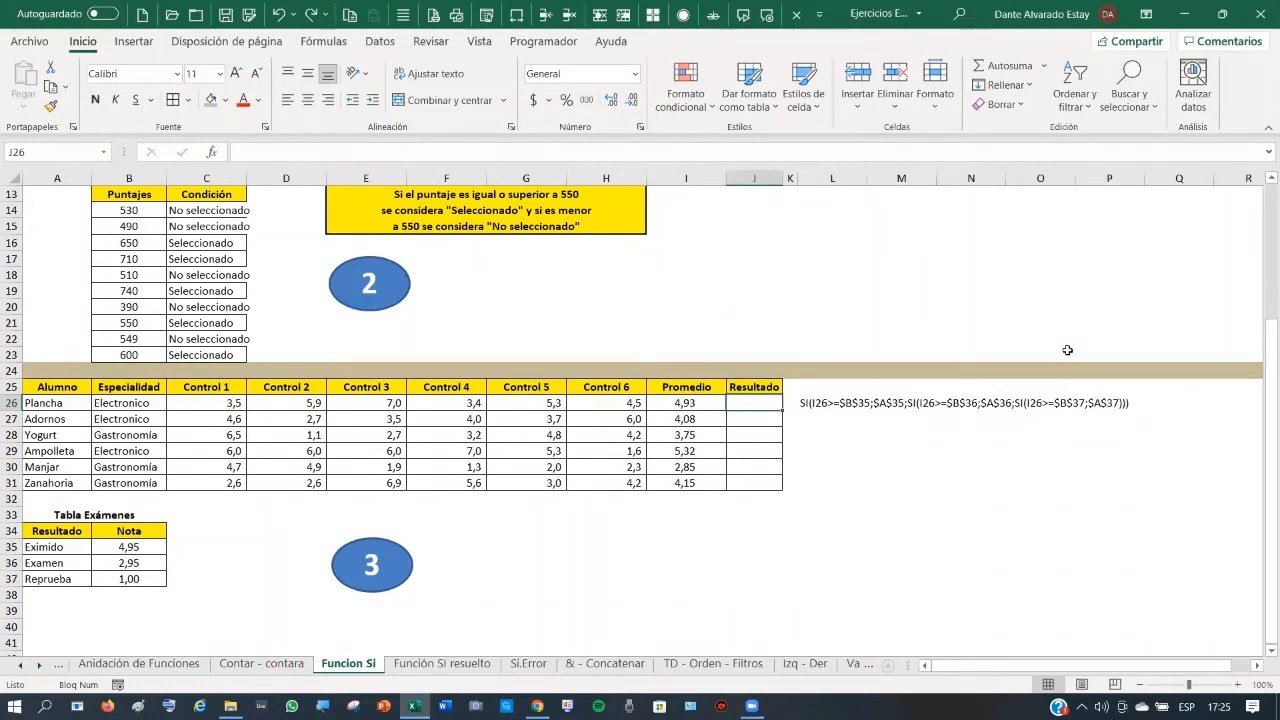
text(=si()
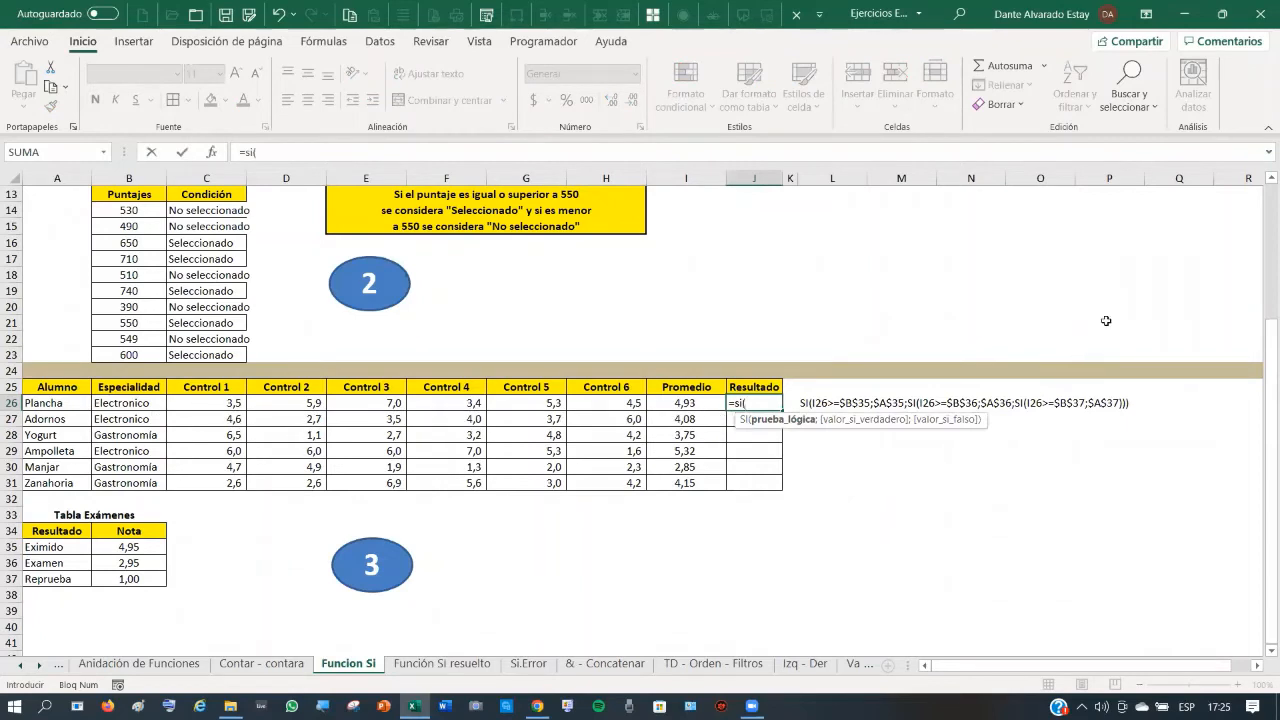
click(685, 402)
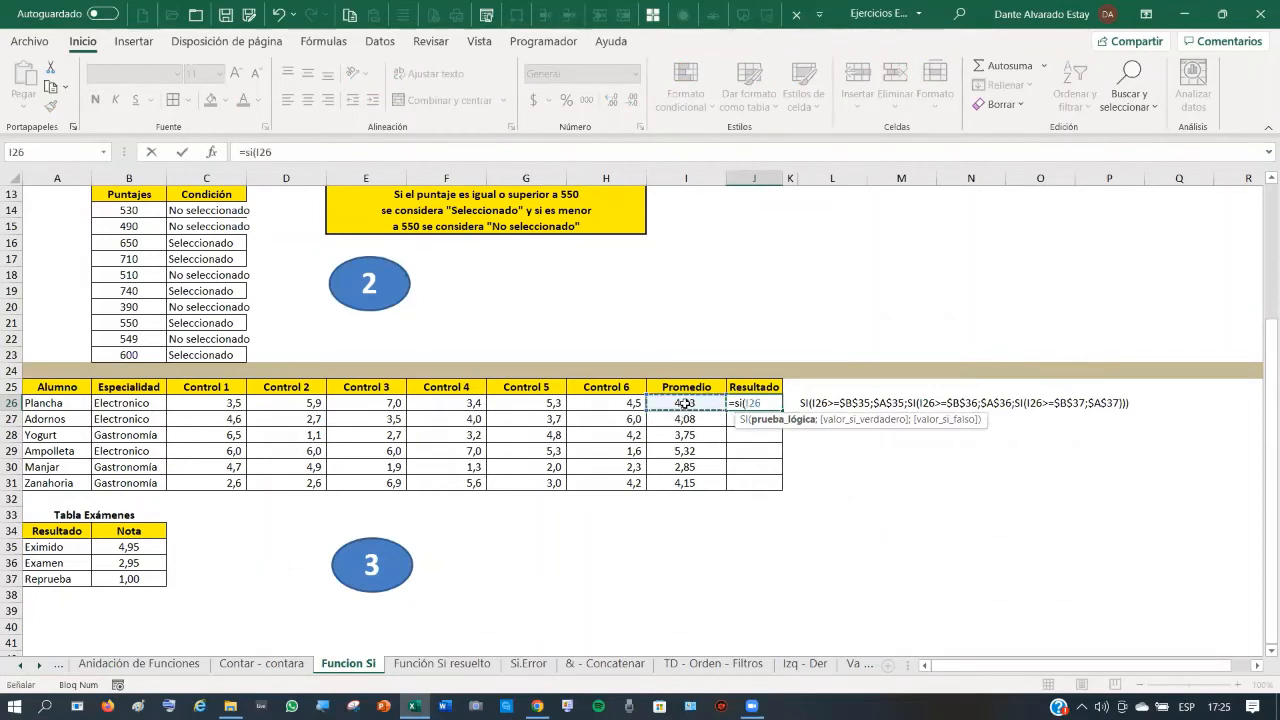
text(>=)
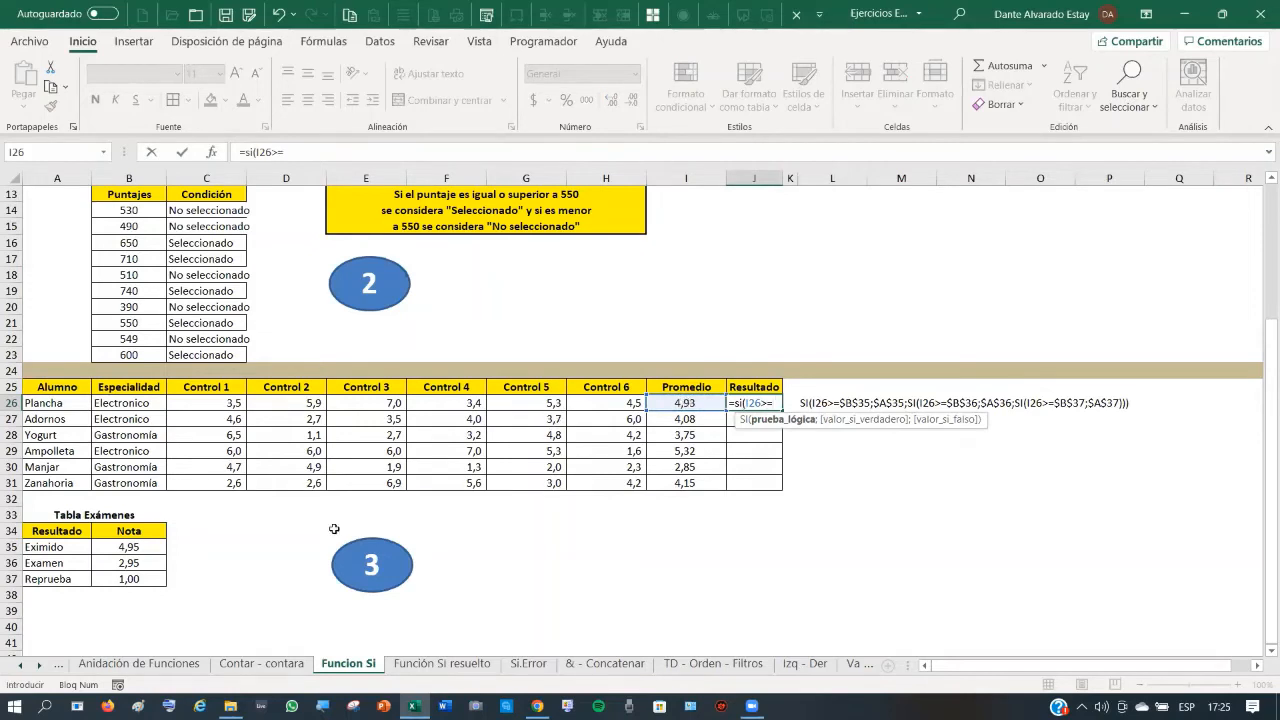
click(130, 547)
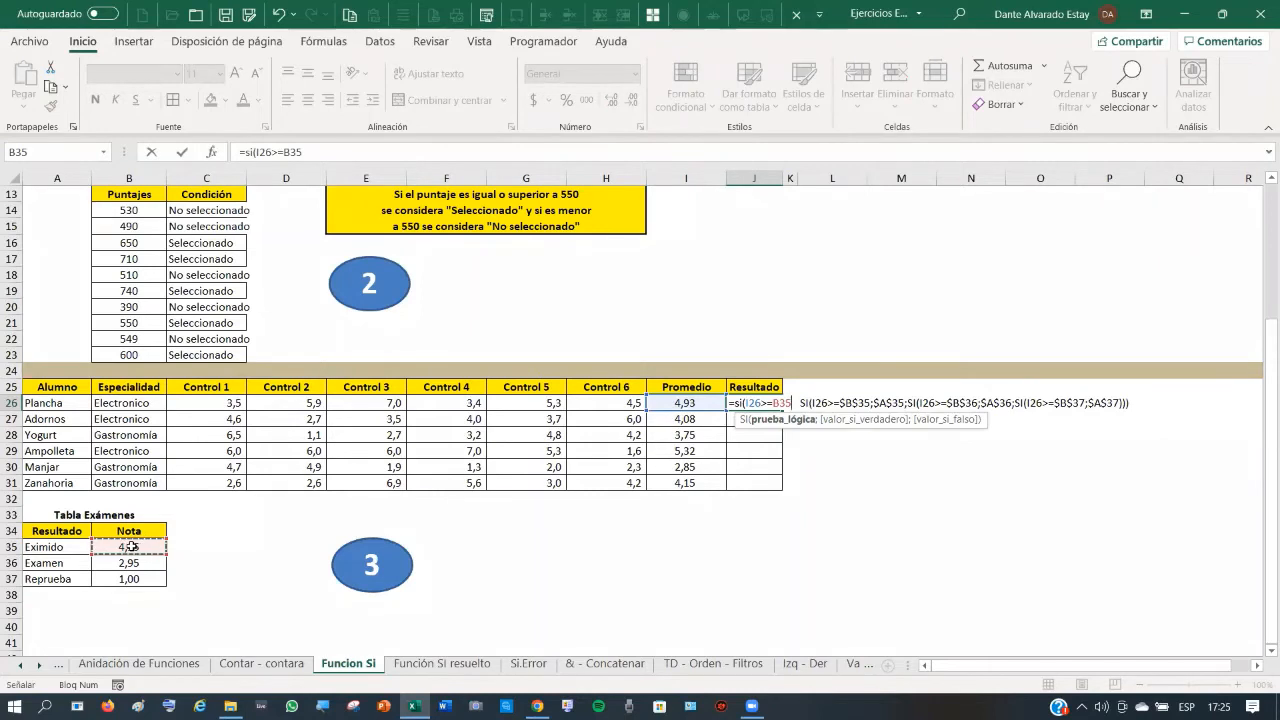
text(;)
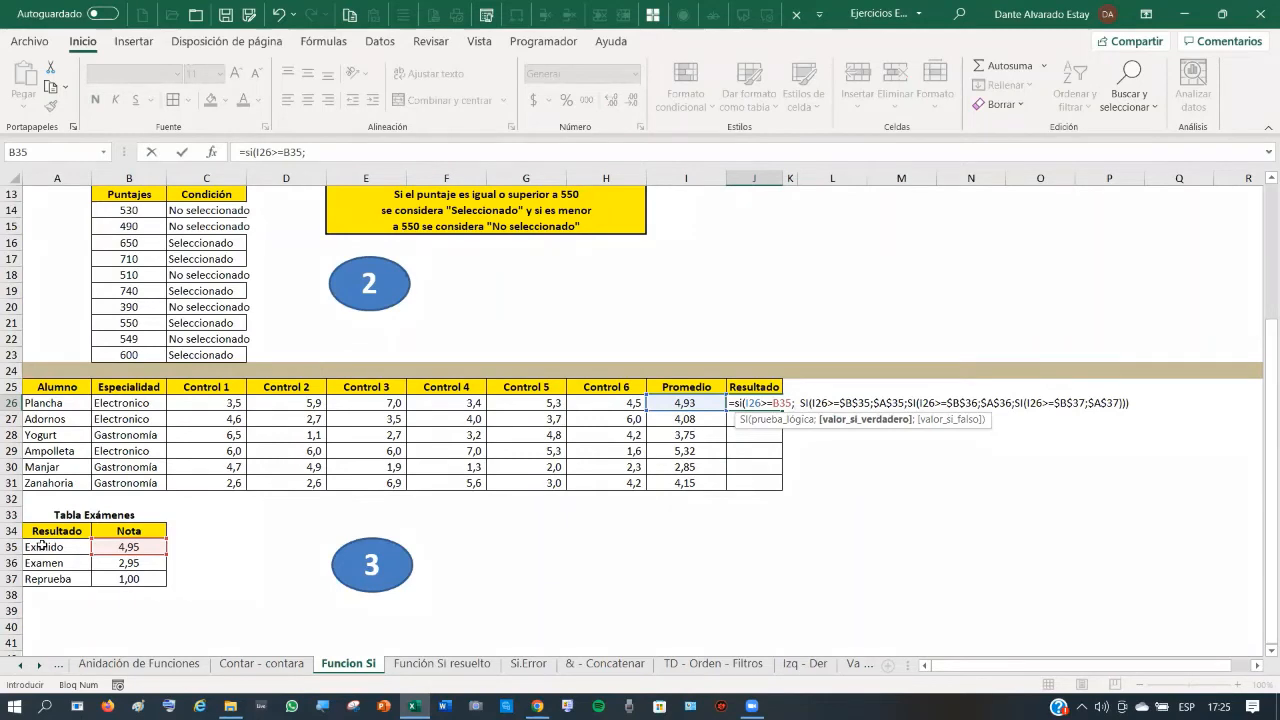
click(41, 545)
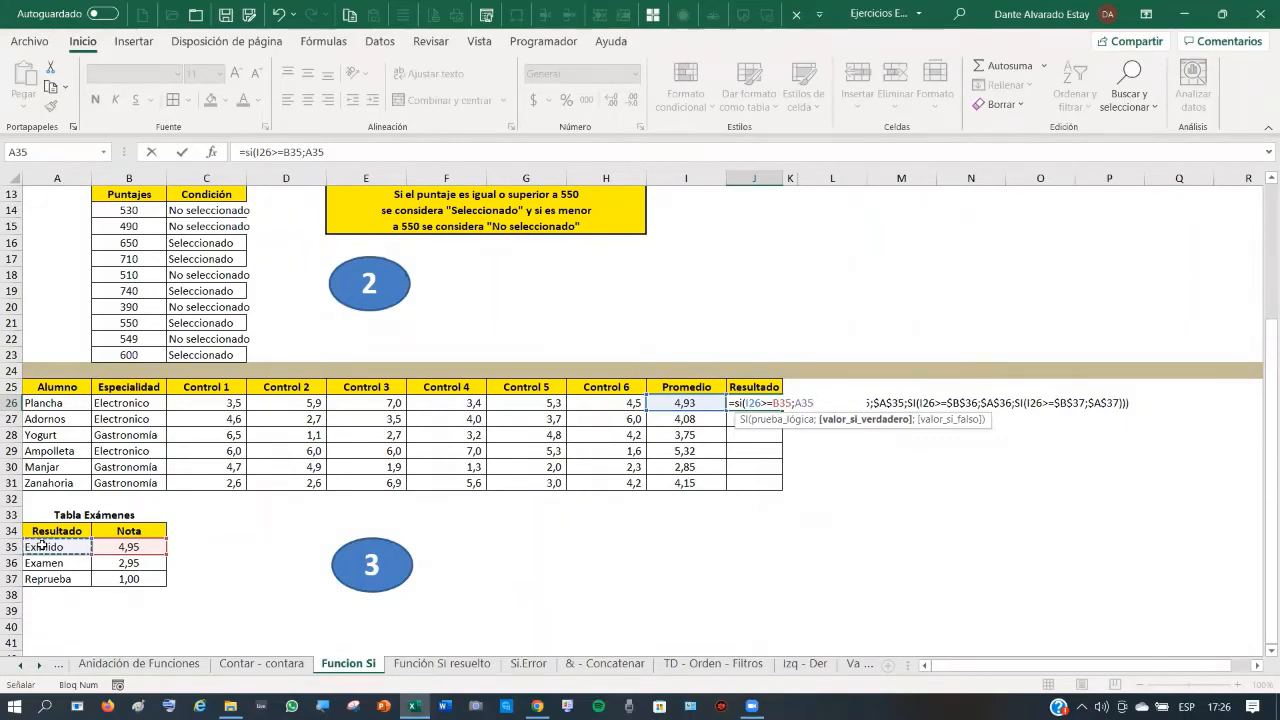
text(;)
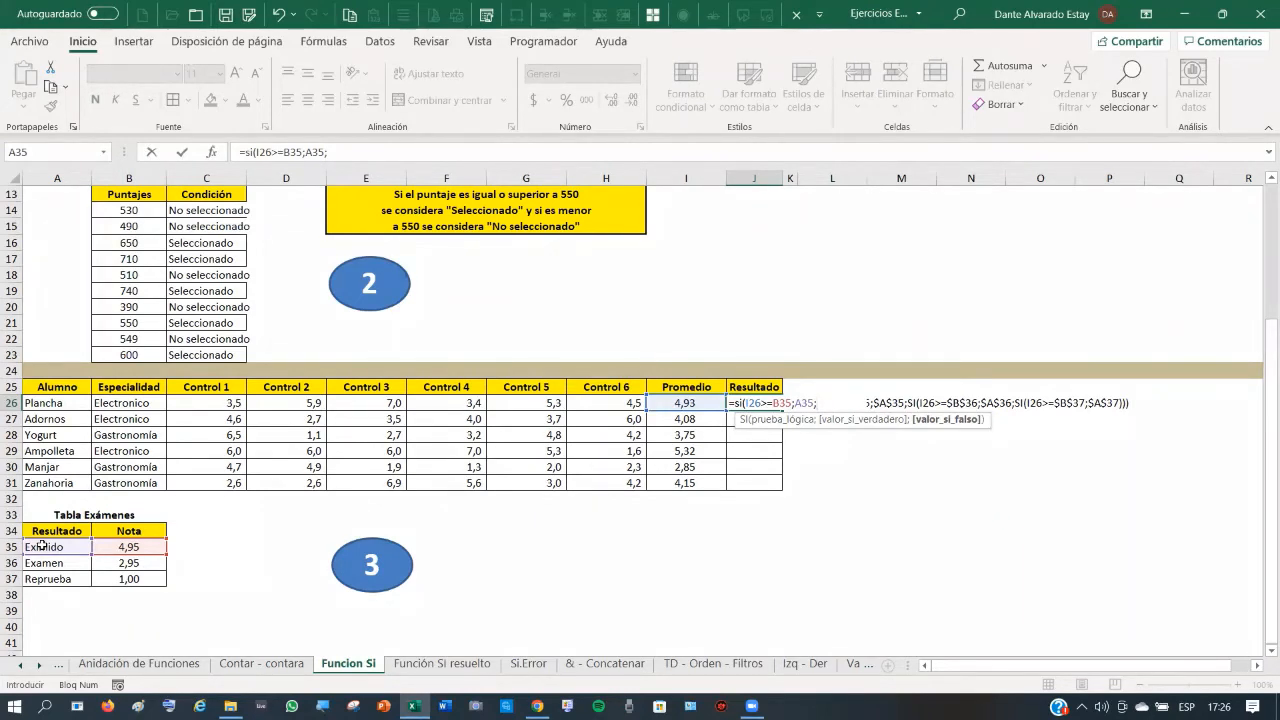
- Add the nested SI(I26>=B36;A36;A37) as the false branch and commit, giving Examen
text(si()
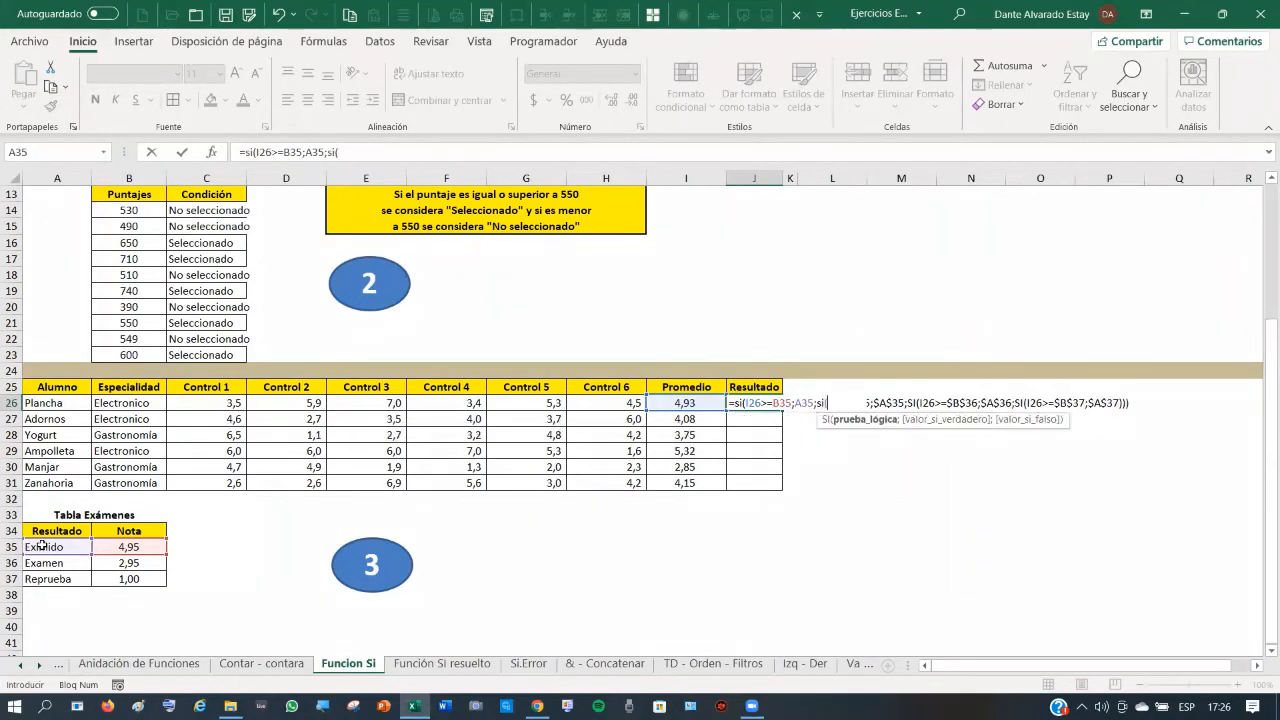
click(688, 402)
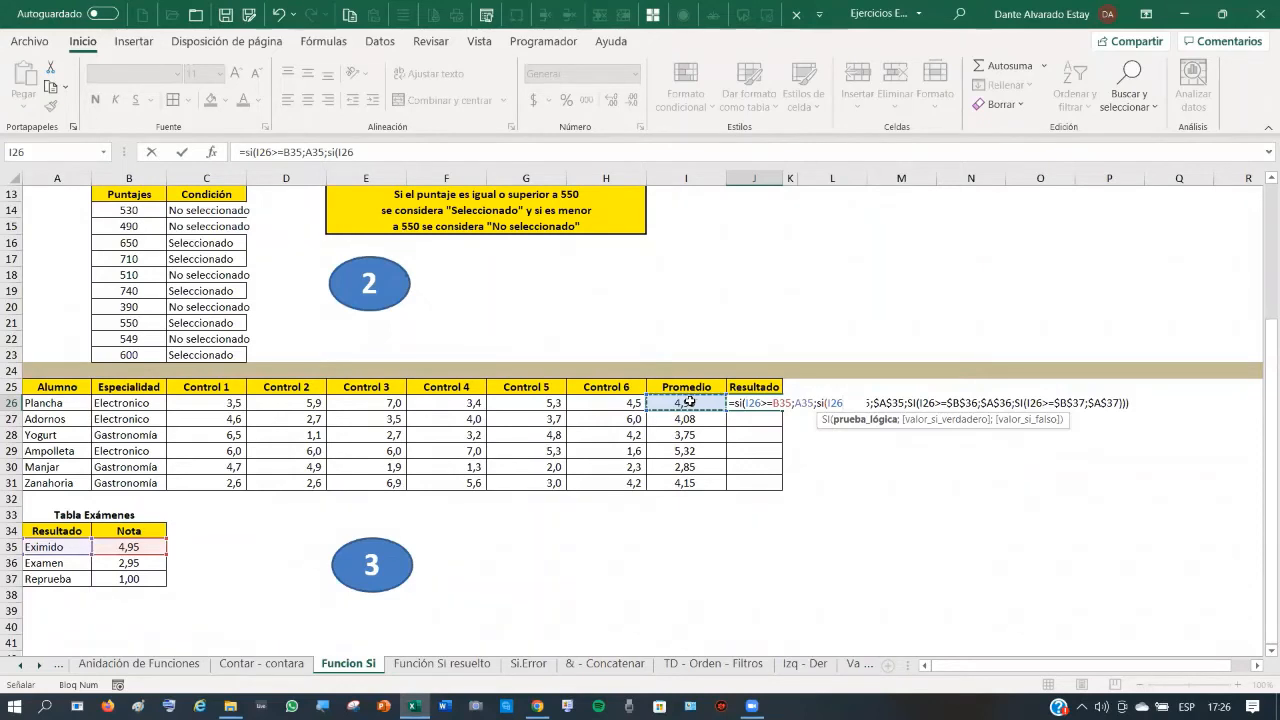
text(>=)
click(131, 564)
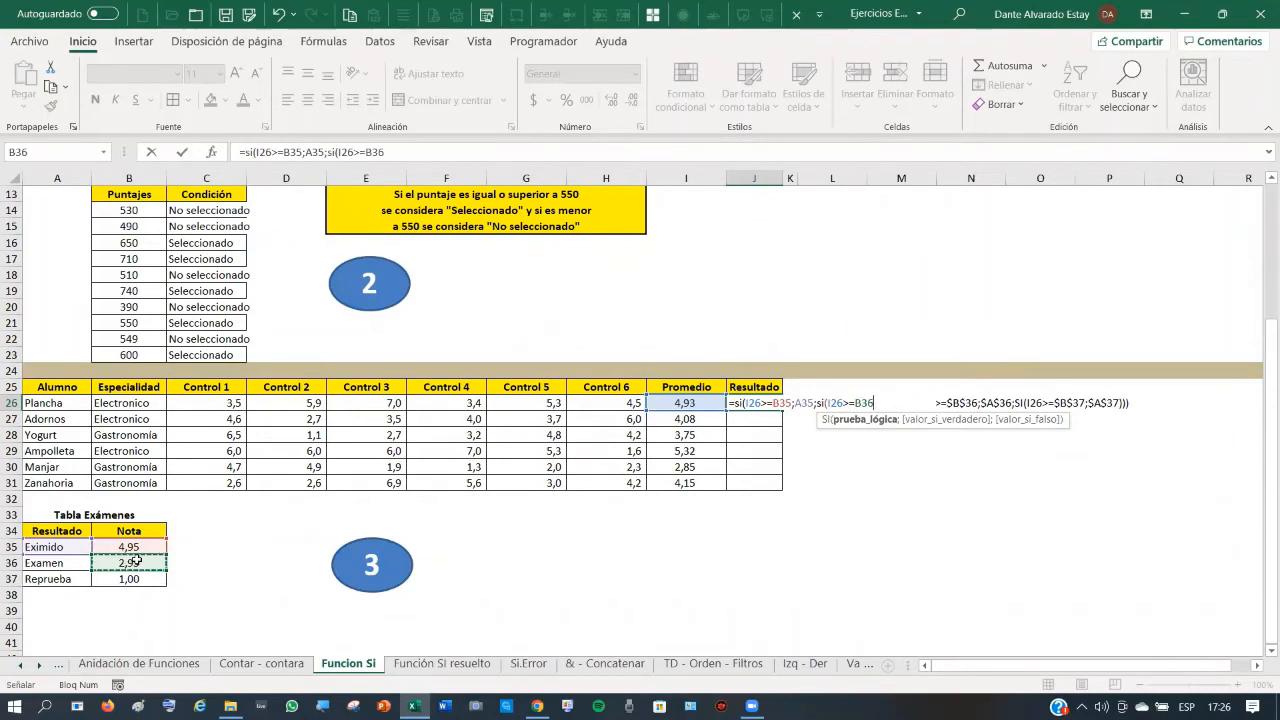
text(;)
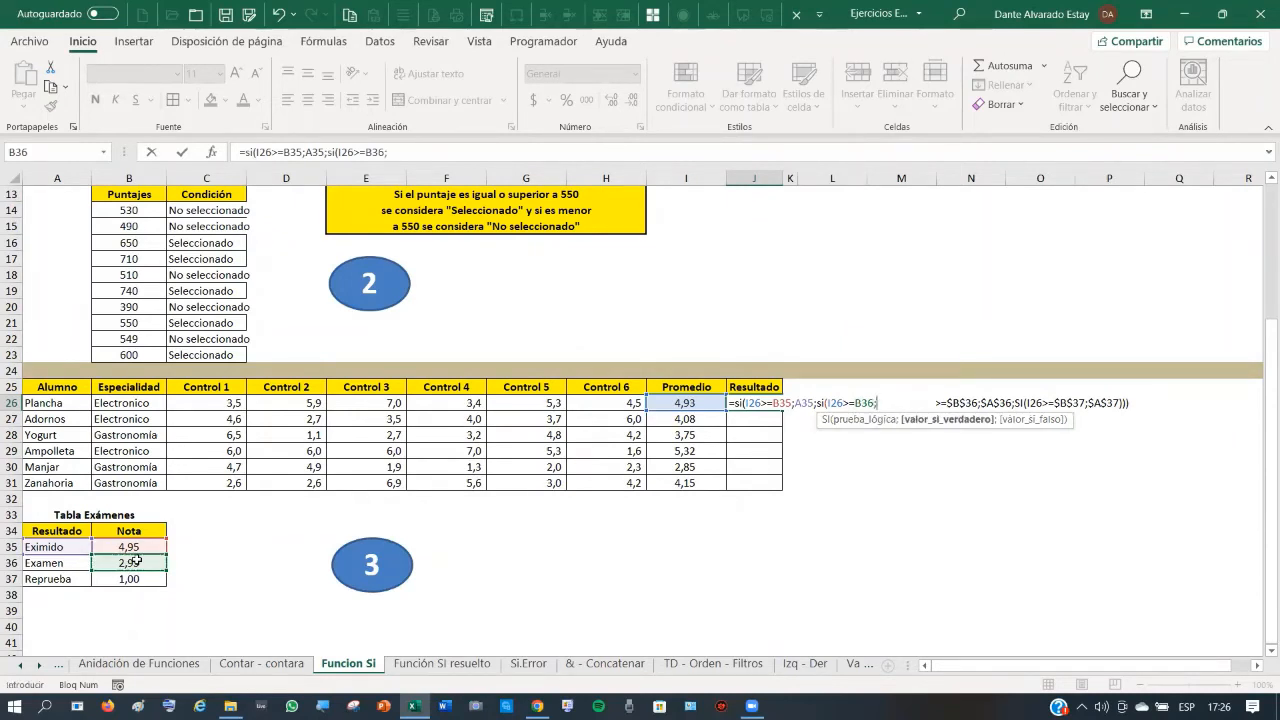
click(55, 563)
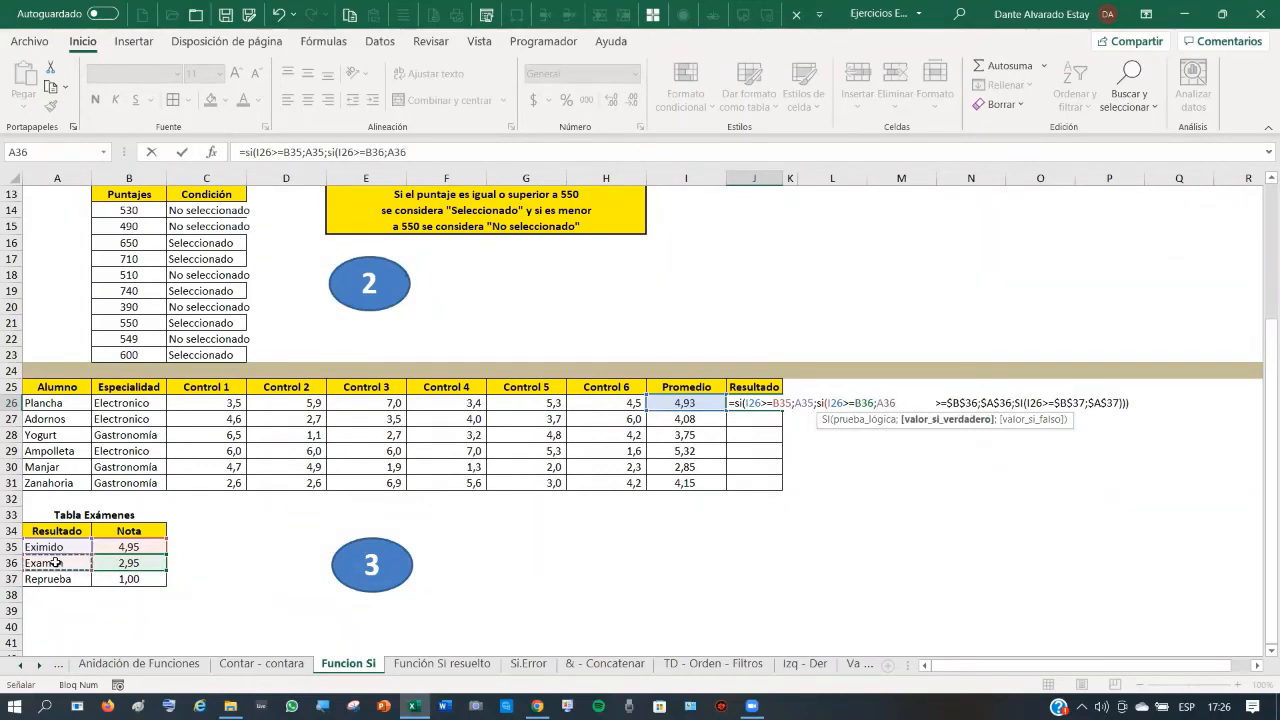
text(;)
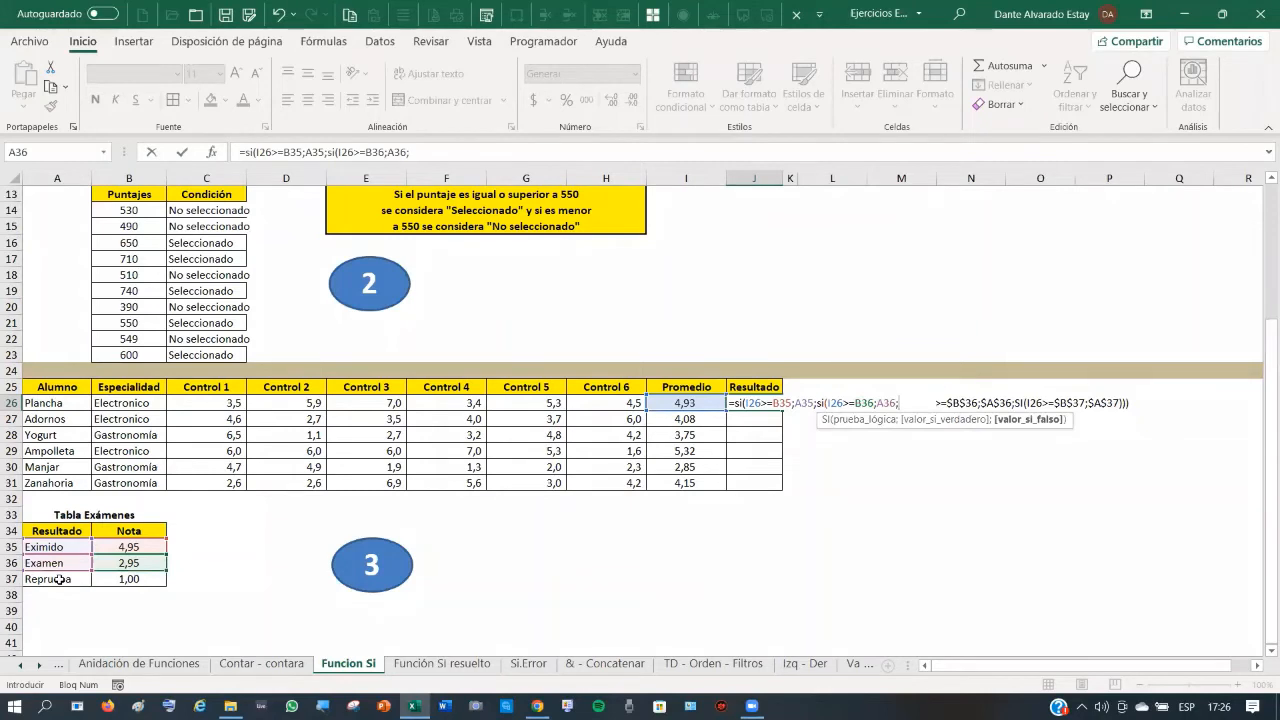
click(60, 579)
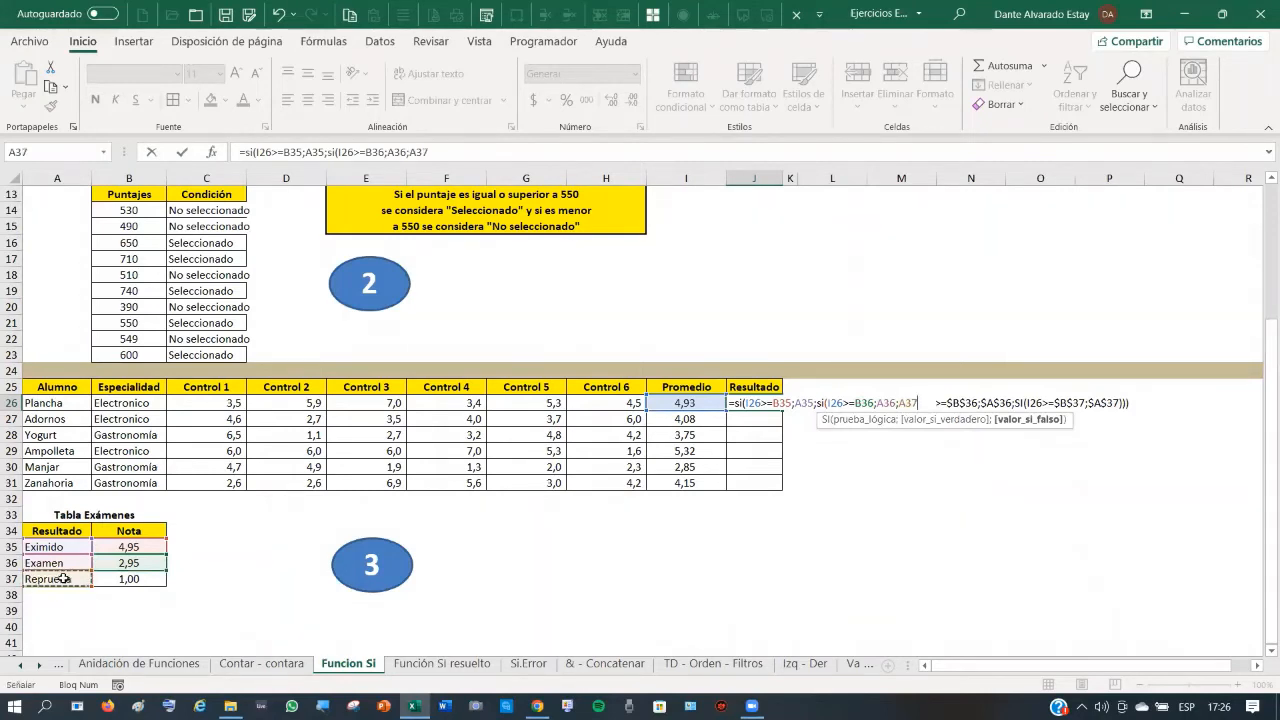
text())
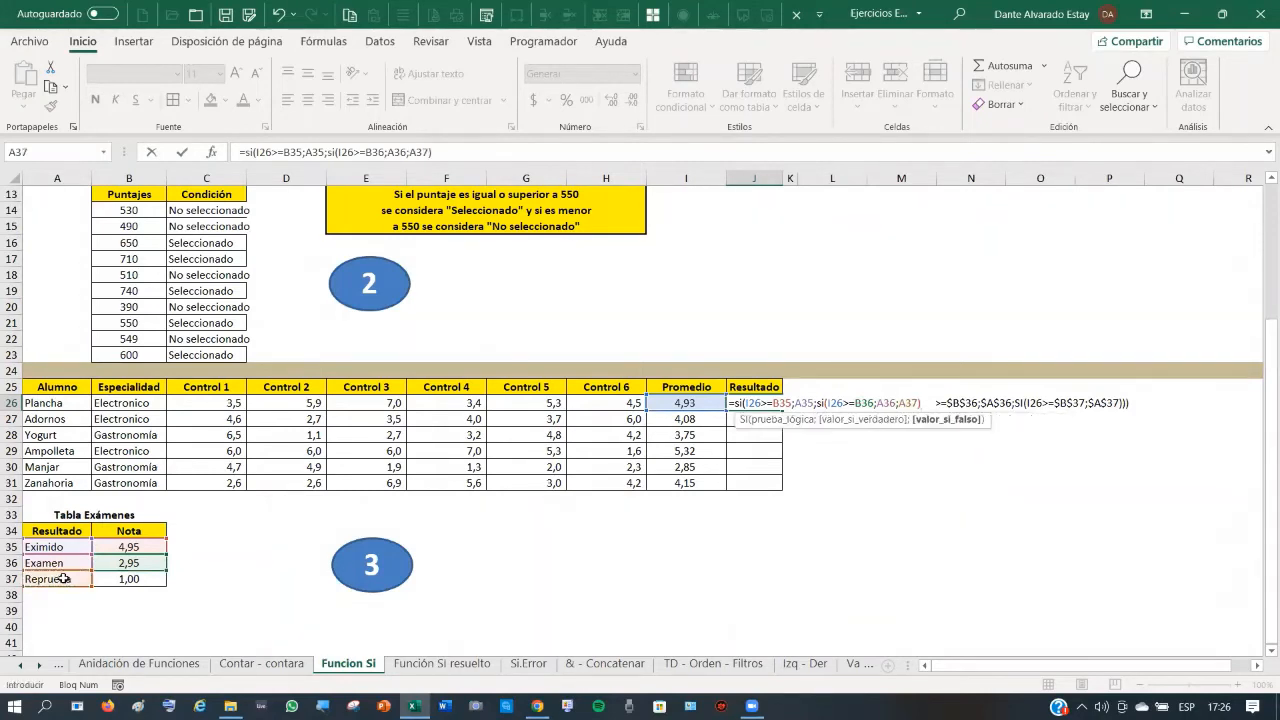
text())
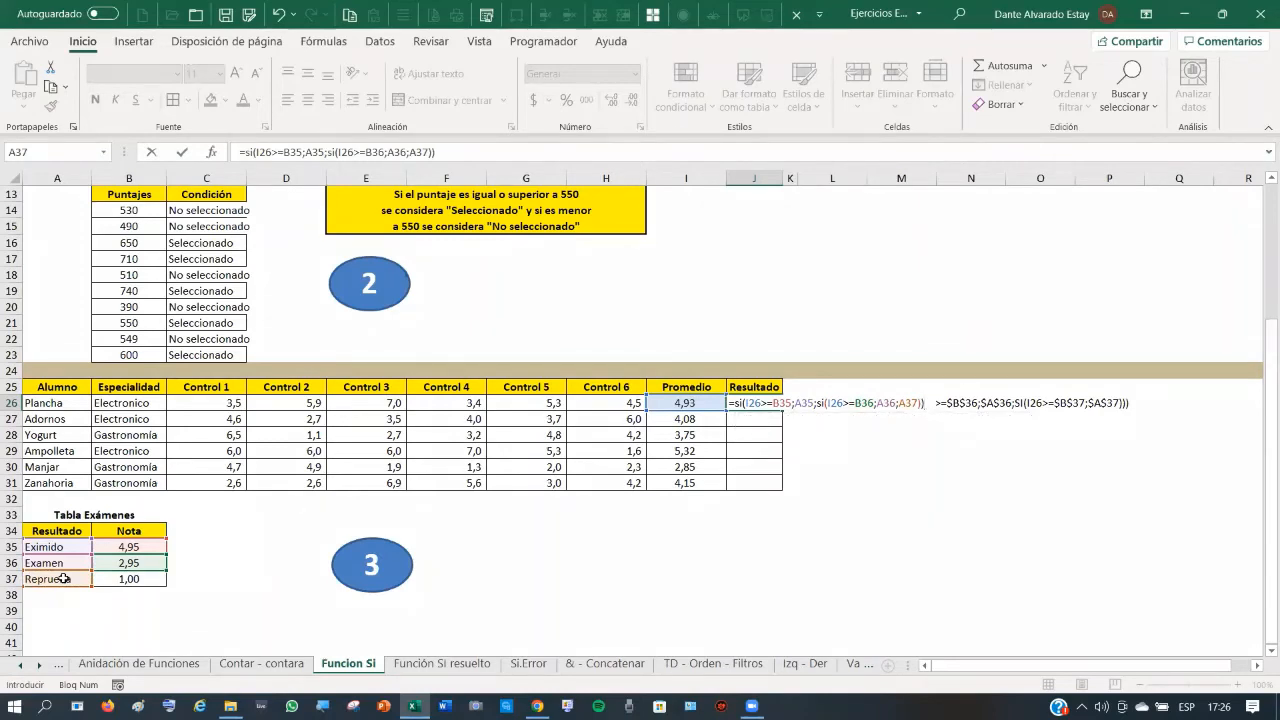
key(Return)
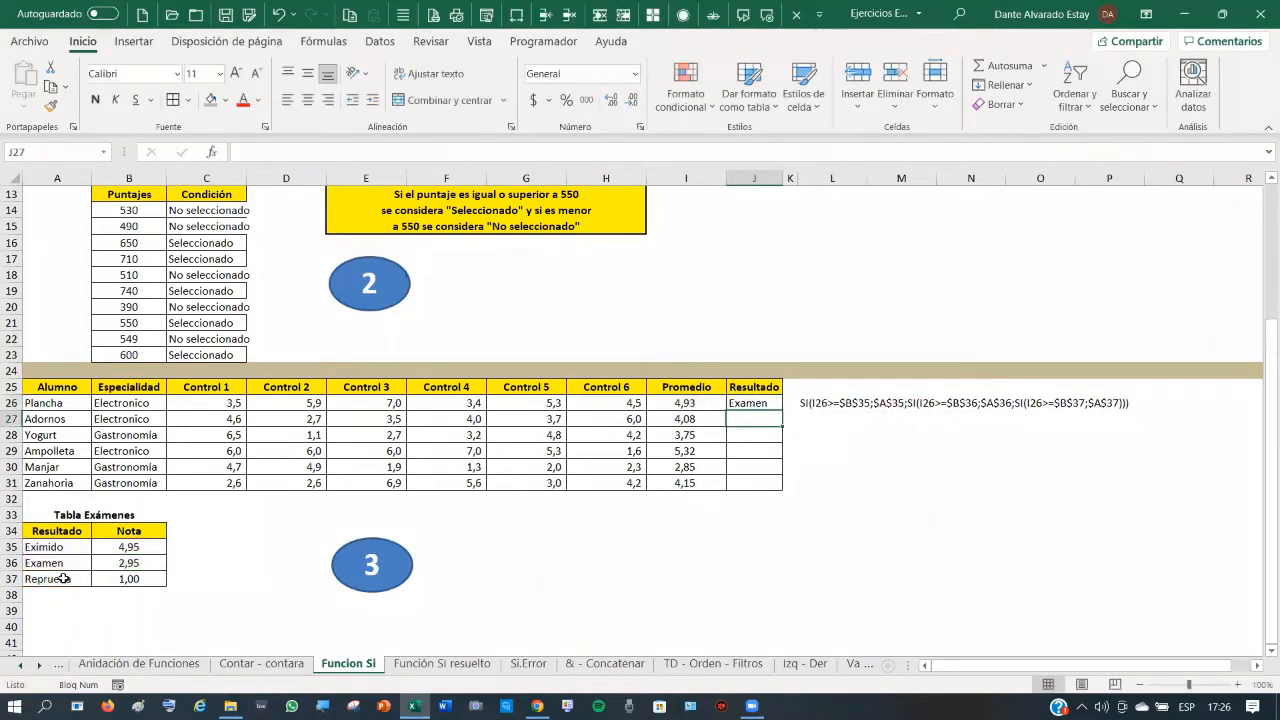
- Fill J26's formula down to J31 and inspect J27–J29, whose shifted table references return 0
click(759, 403)
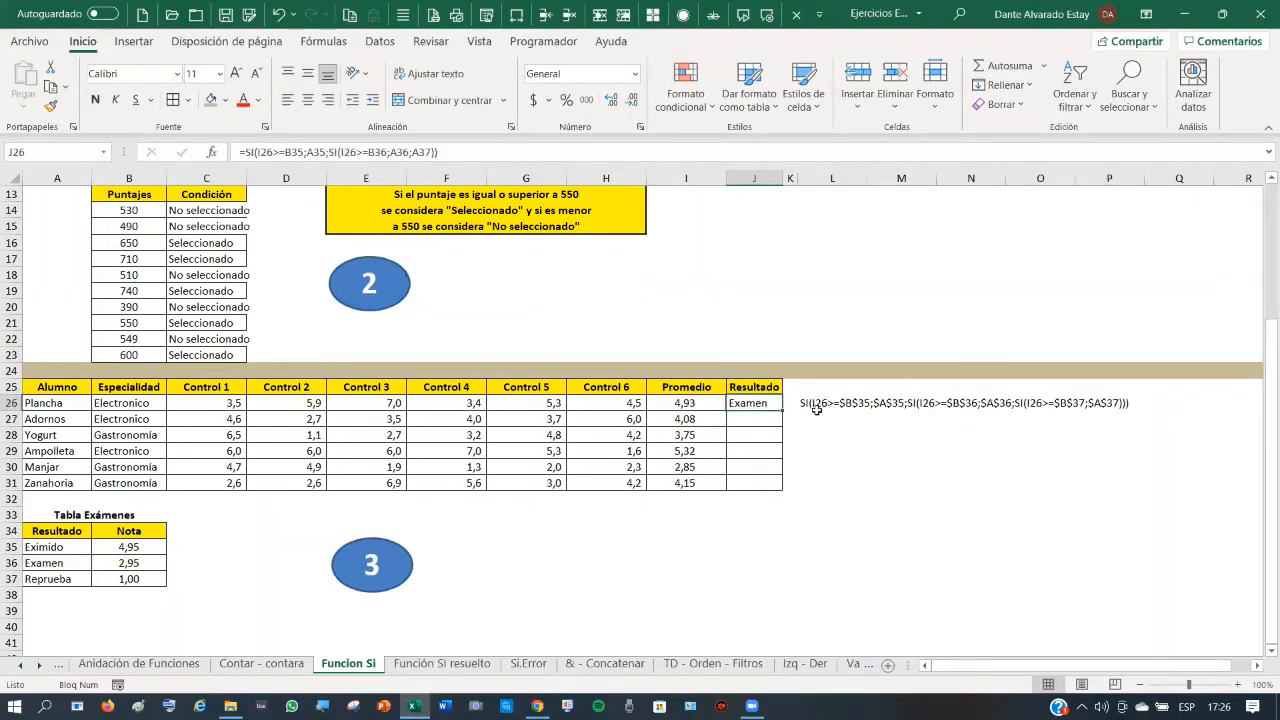
drag(786, 408, 788, 488)
click(759, 419)
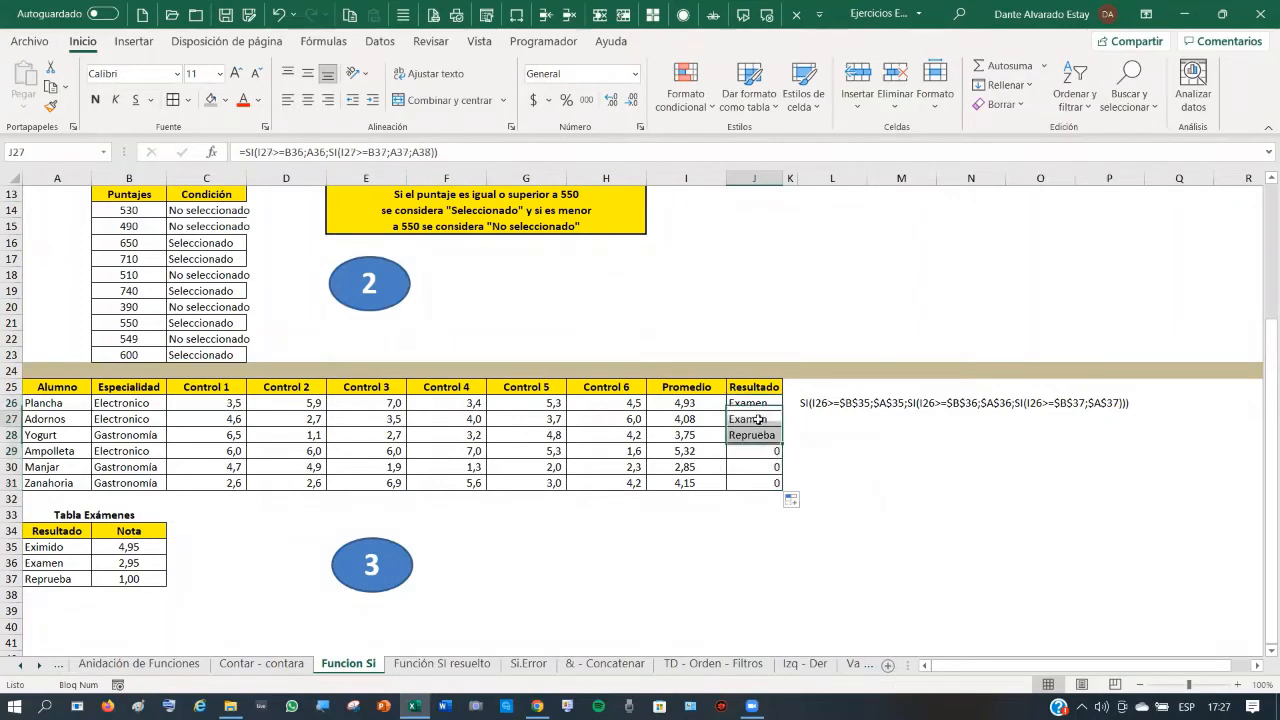
click(757, 437)
click(762, 451)
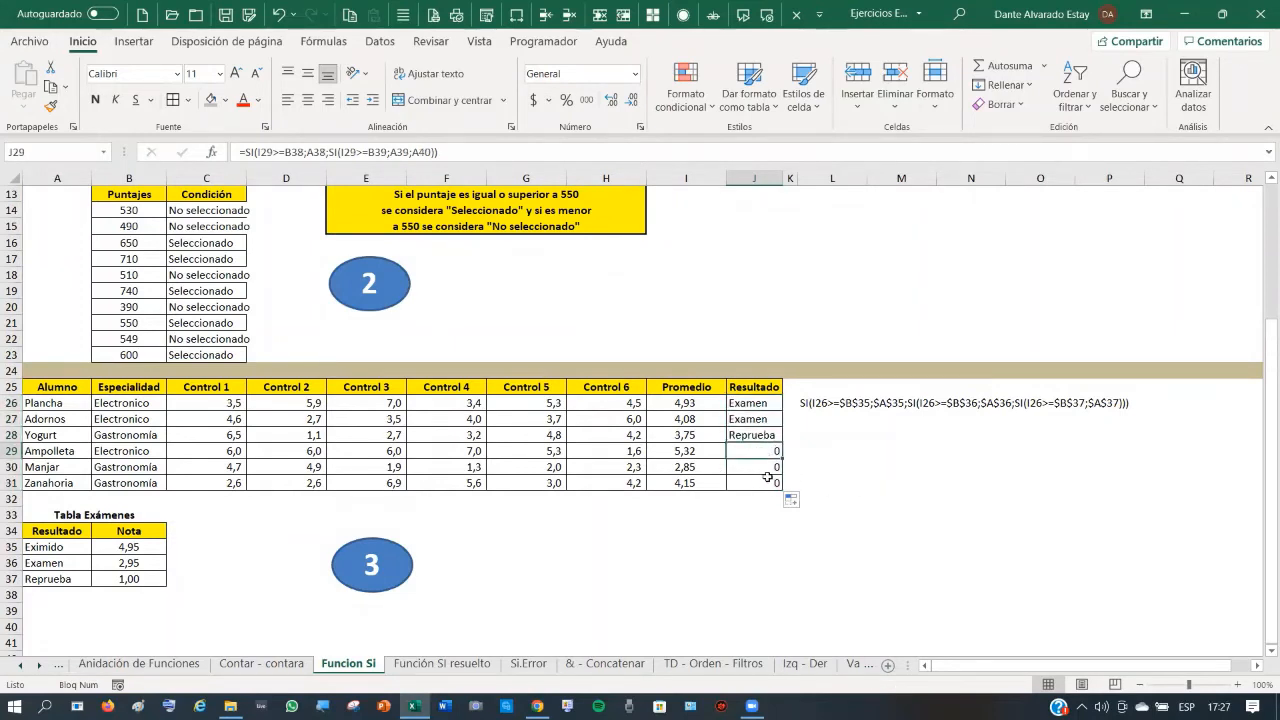
click(756, 400)
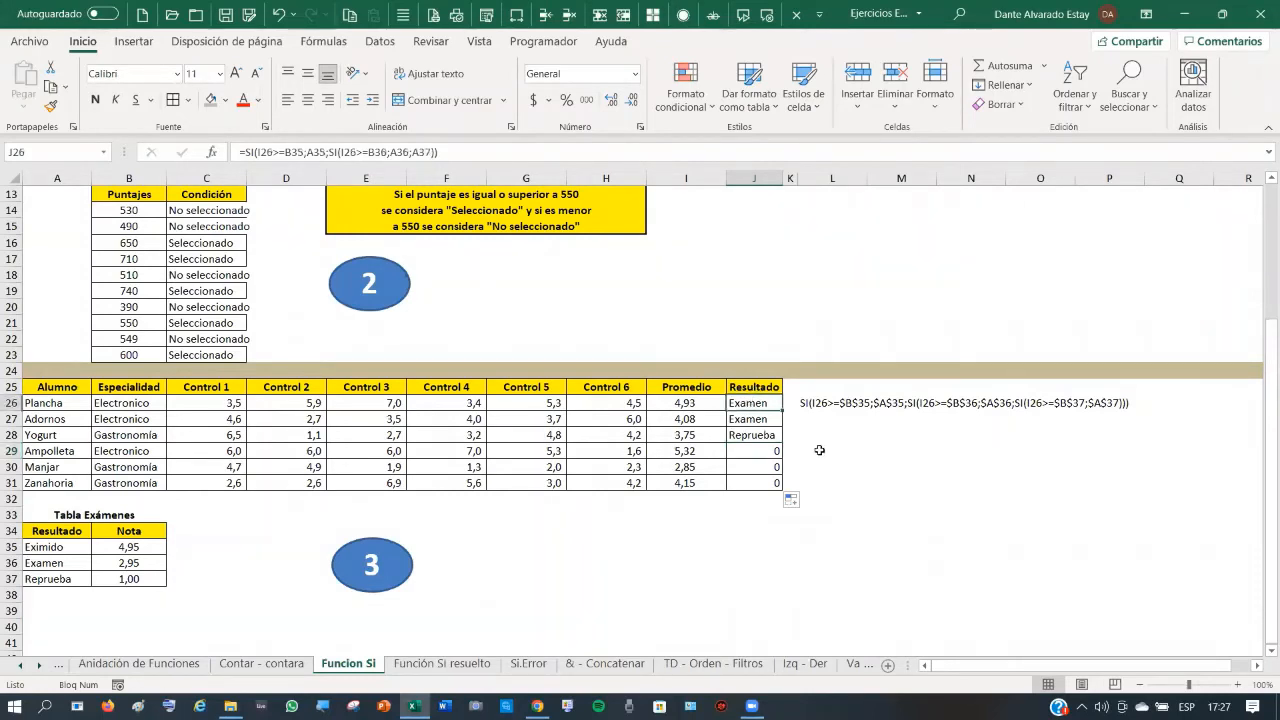
click(532, 210)
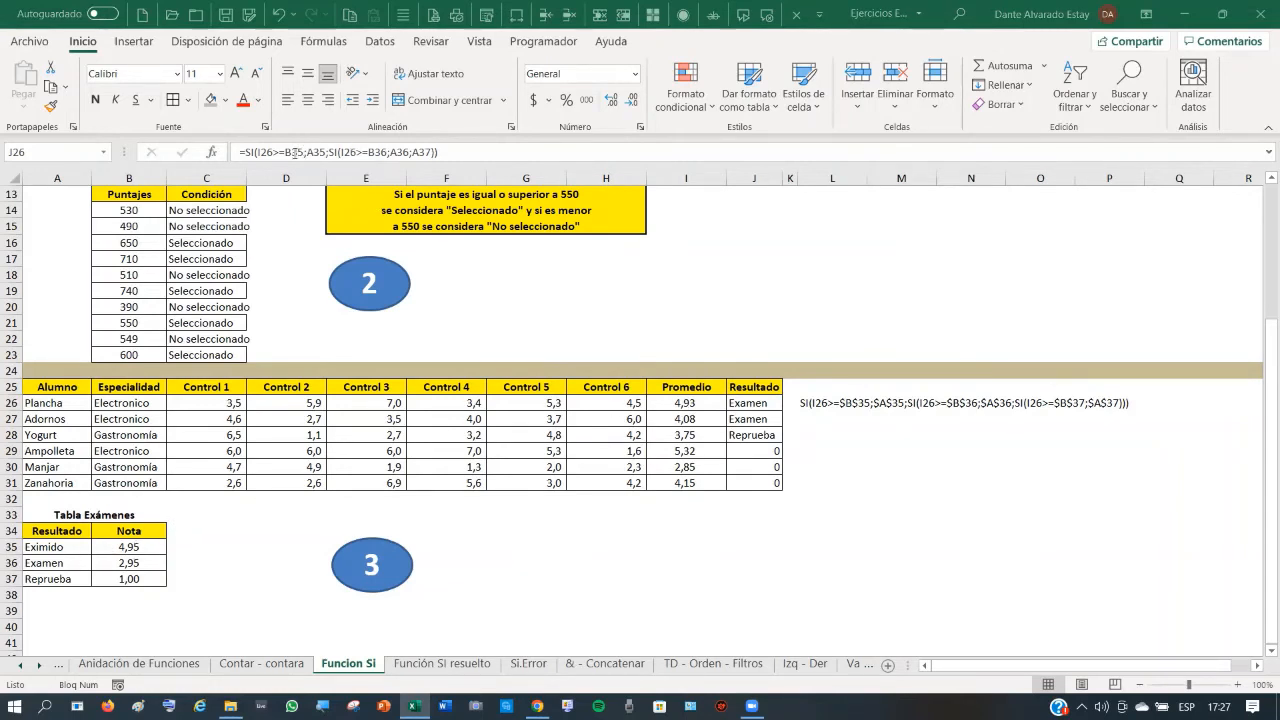
- Use F4 to make B35, A35, B36, A36 and A37 absolute in J26's formula and confirm
click(299, 153)
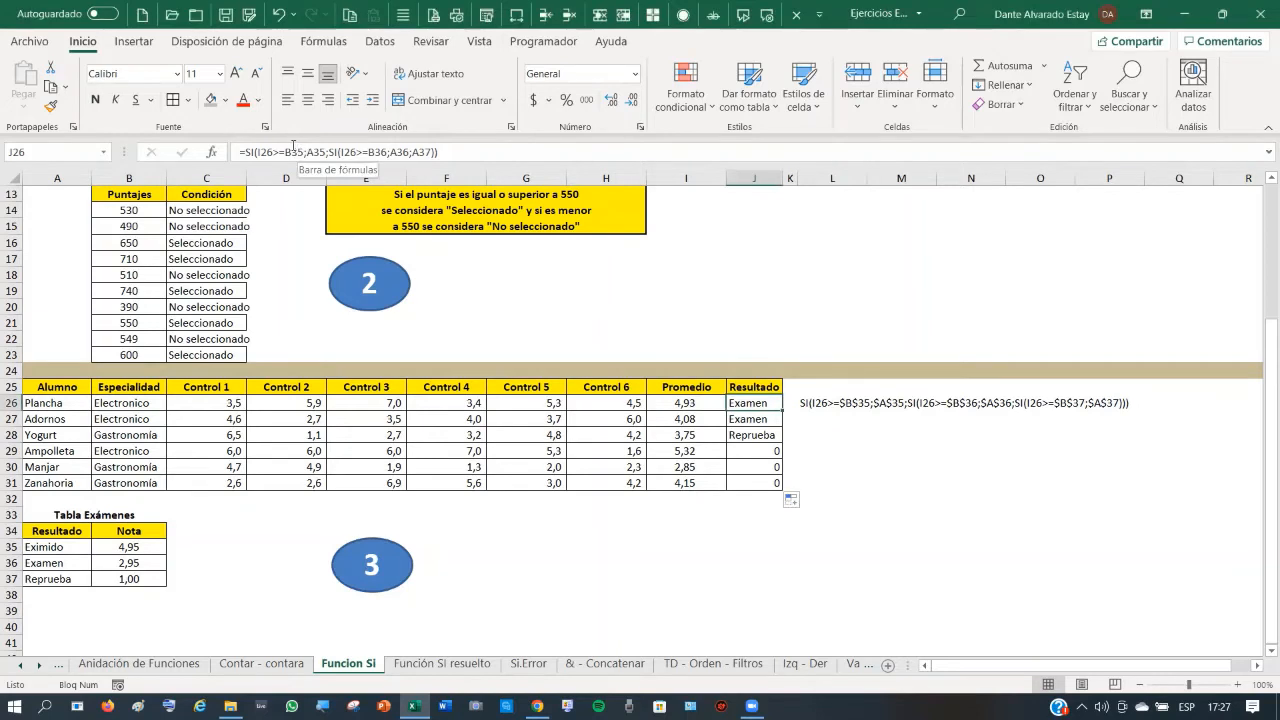
click(295, 150)
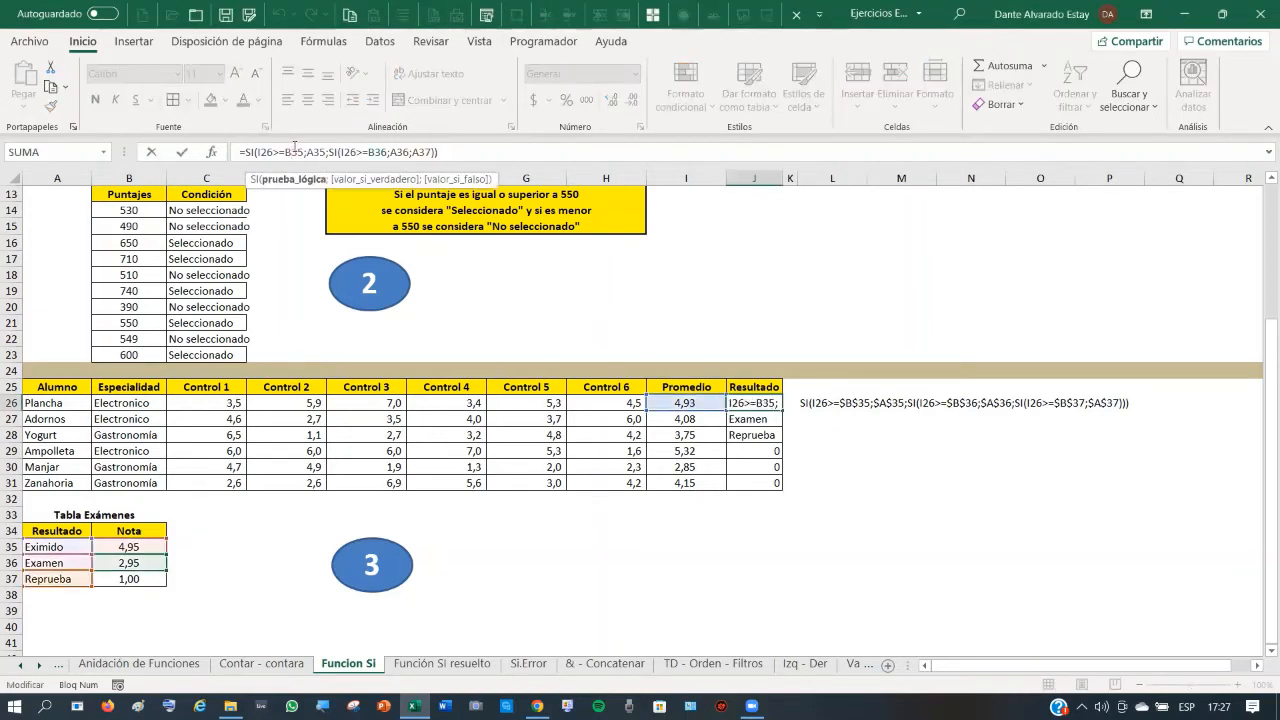
key(F4)
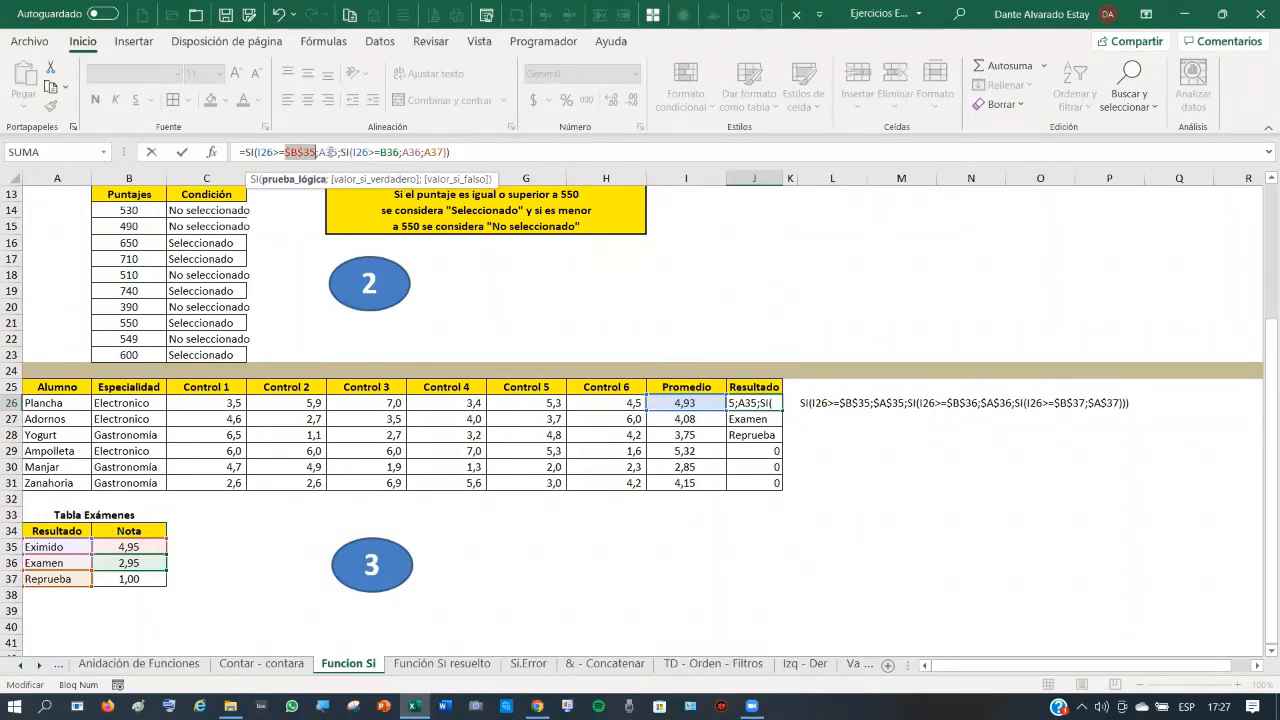
click(329, 152)
key(F4)
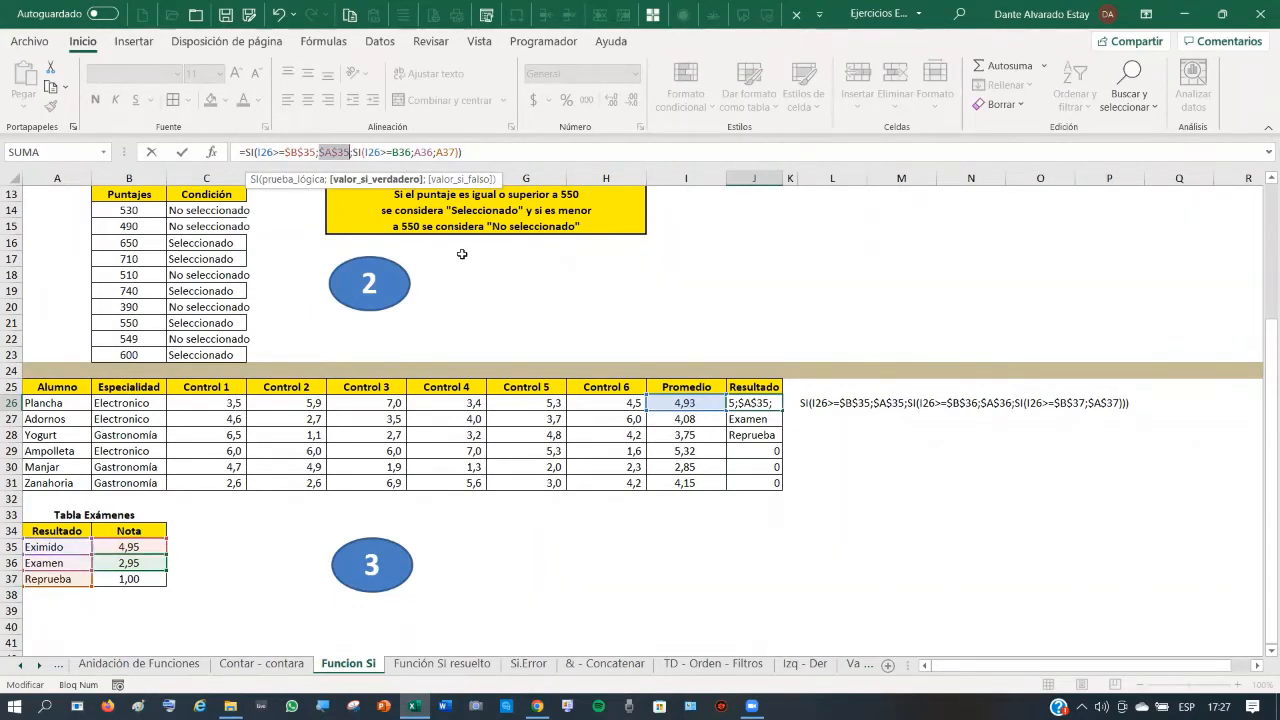
click(400, 151)
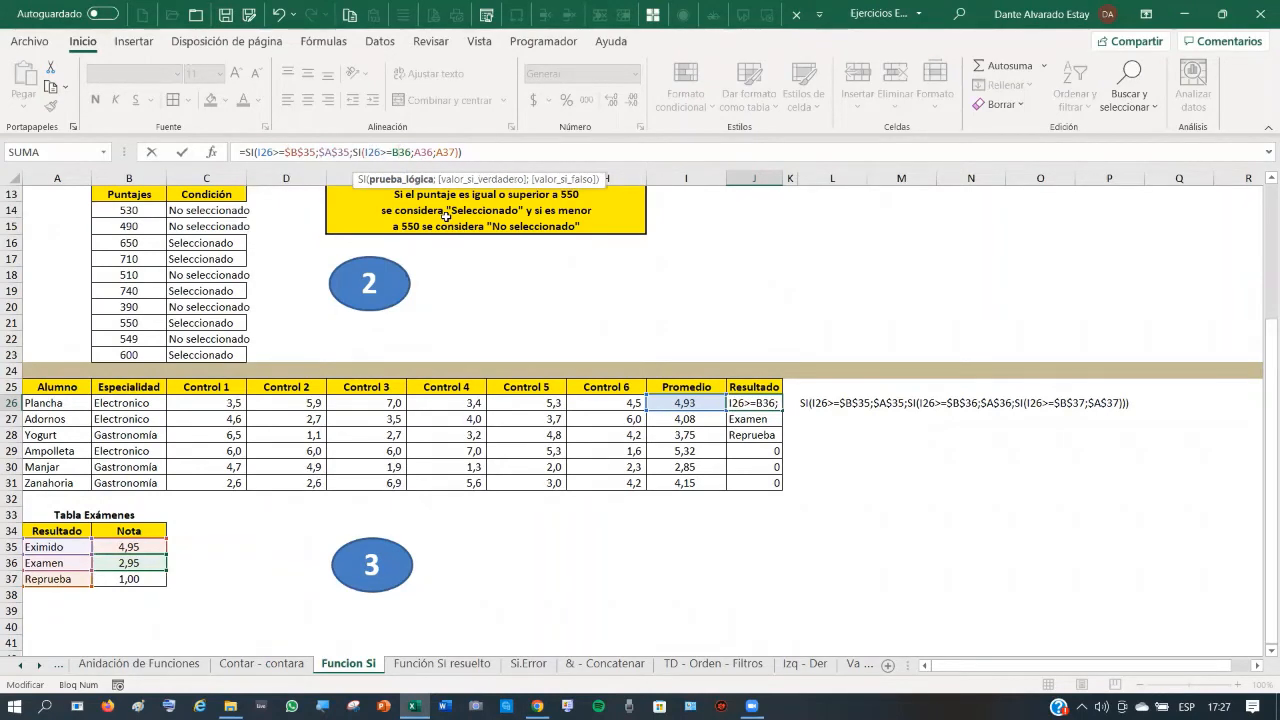
key(F4)
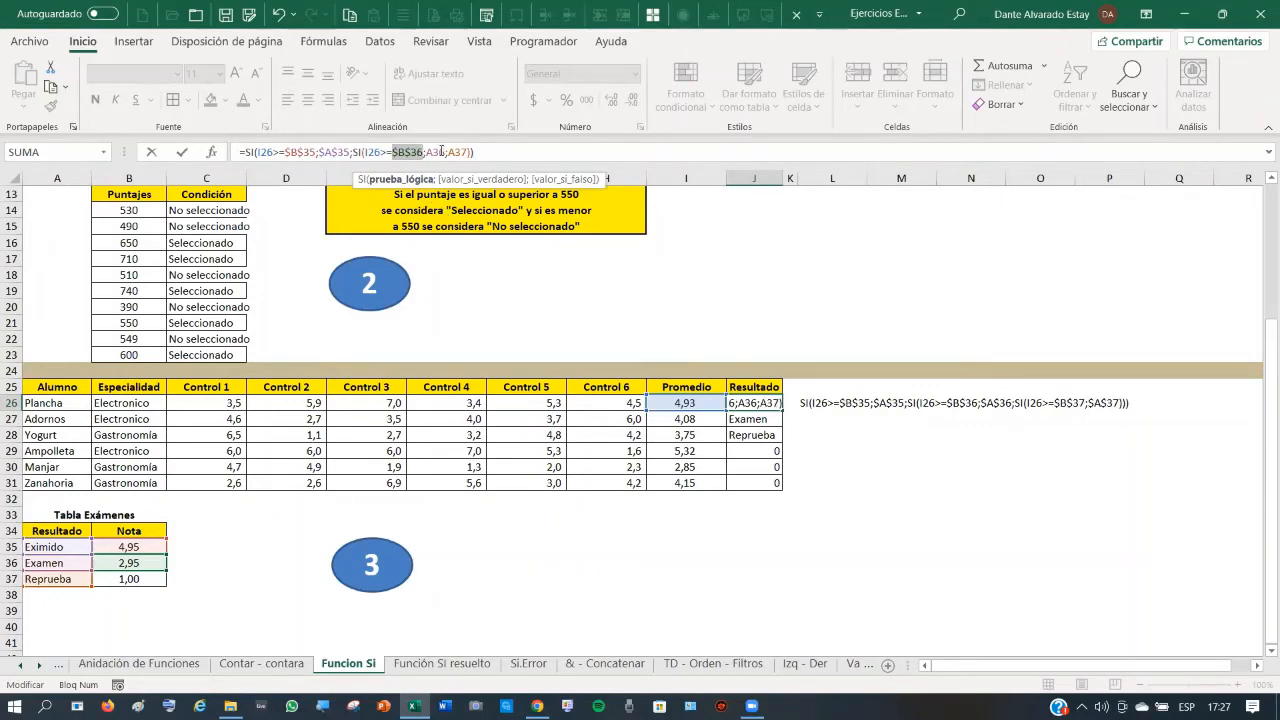
click(440, 151)
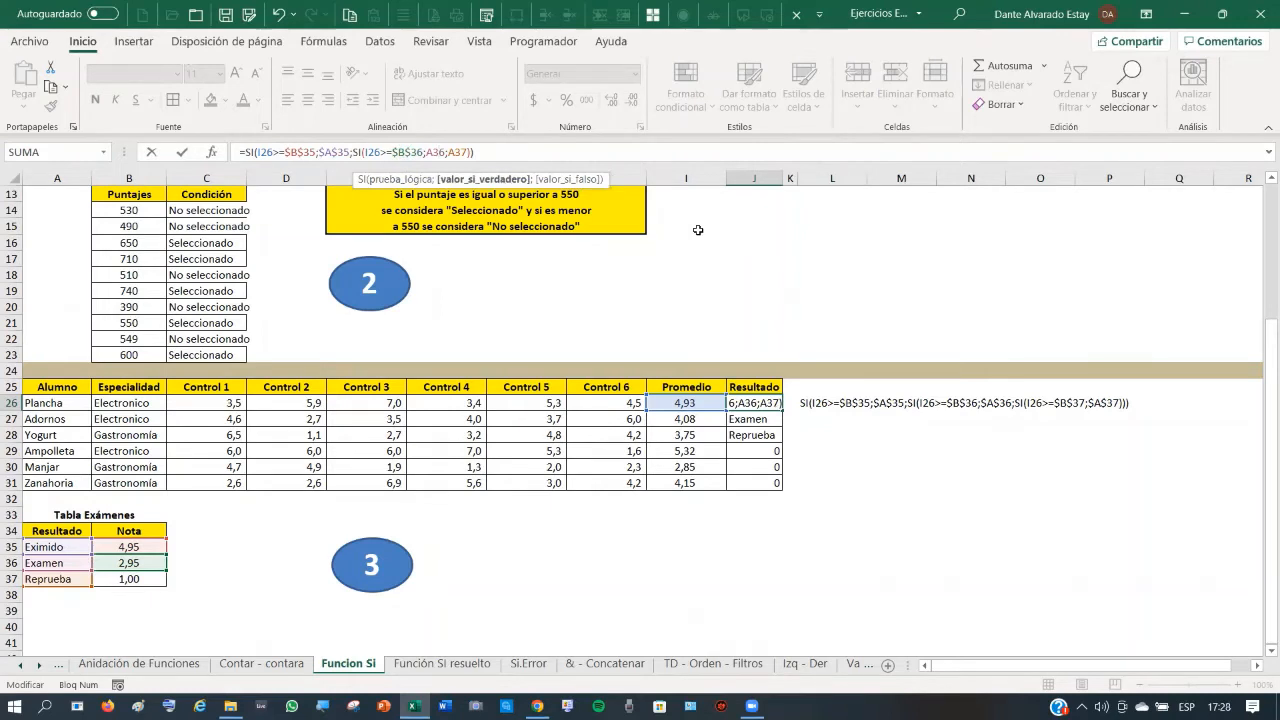
key(F4)
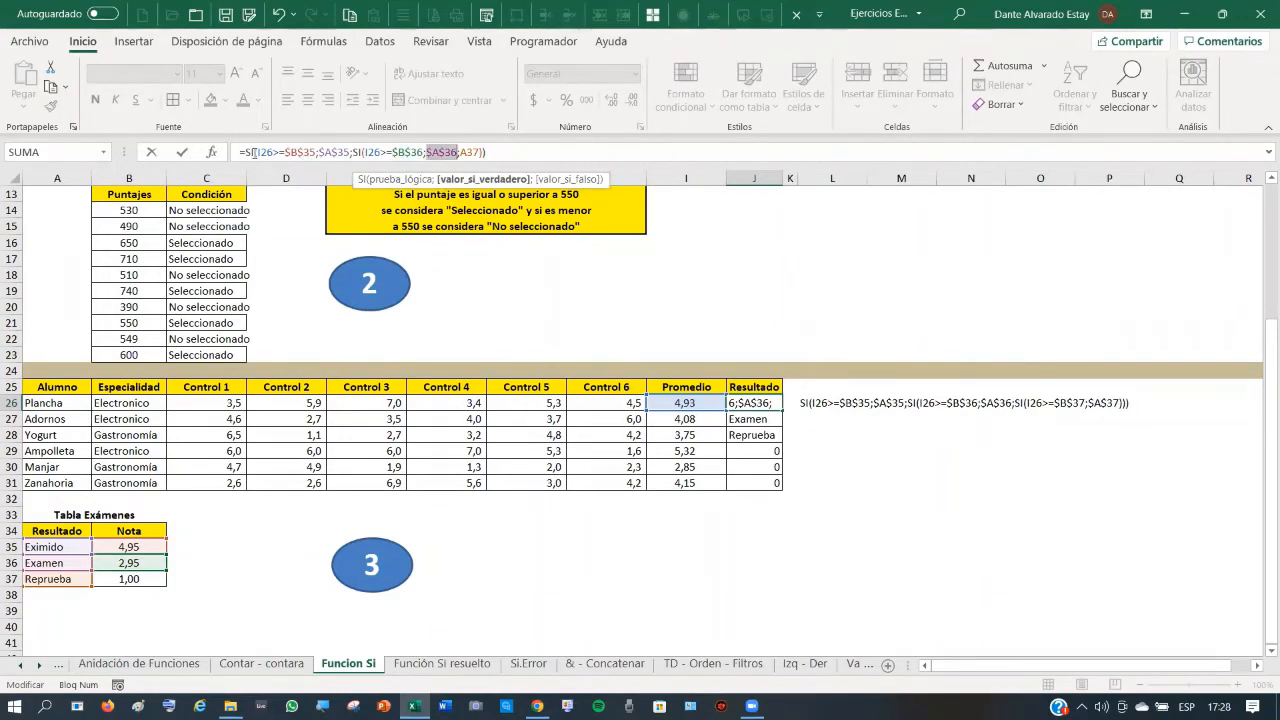
click(474, 151)
key(F4)
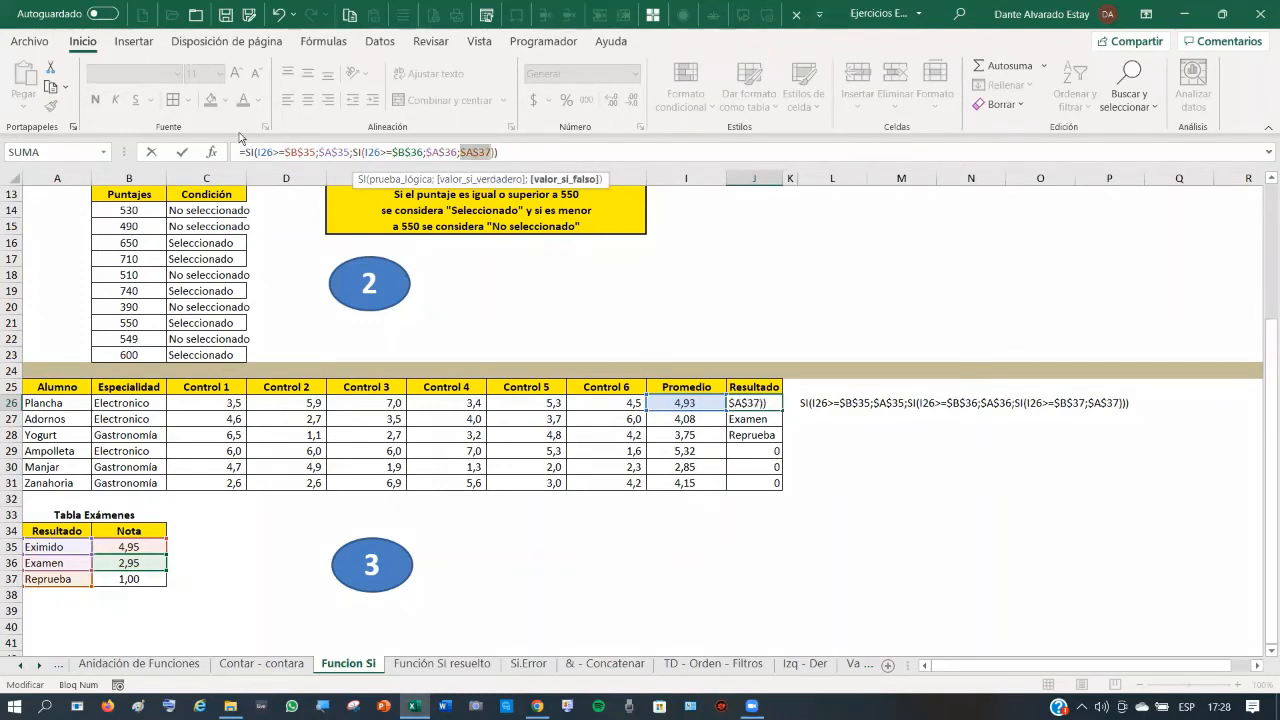
click(183, 156)
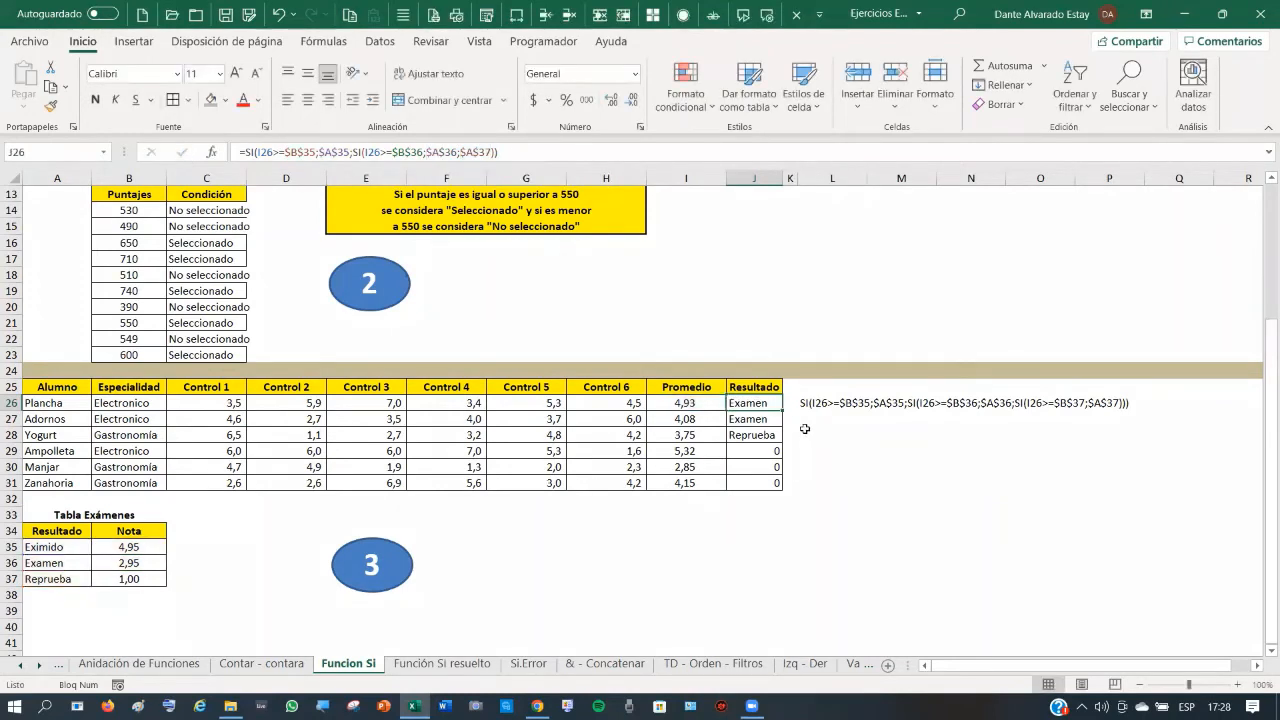
- Fill the absolute-reference formula from J26 to J31 and check the results in J30, J28 and F28
drag(785, 410, 795, 490)
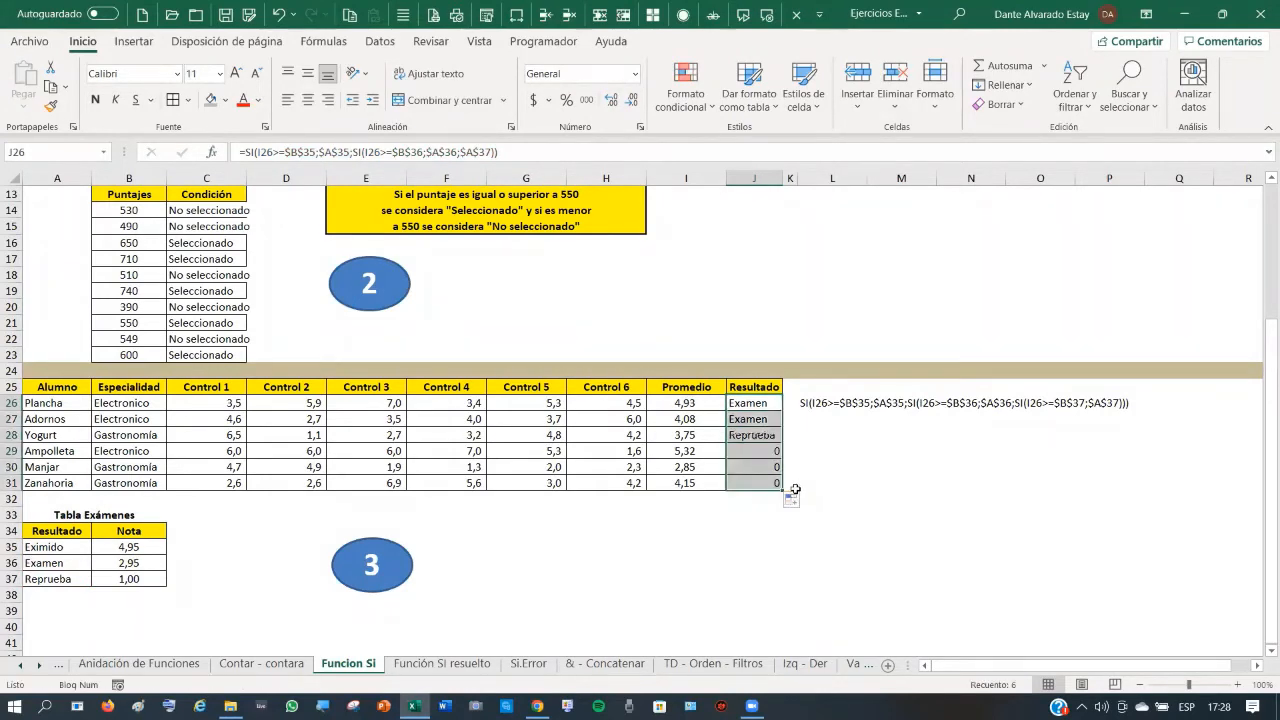
click(870, 476)
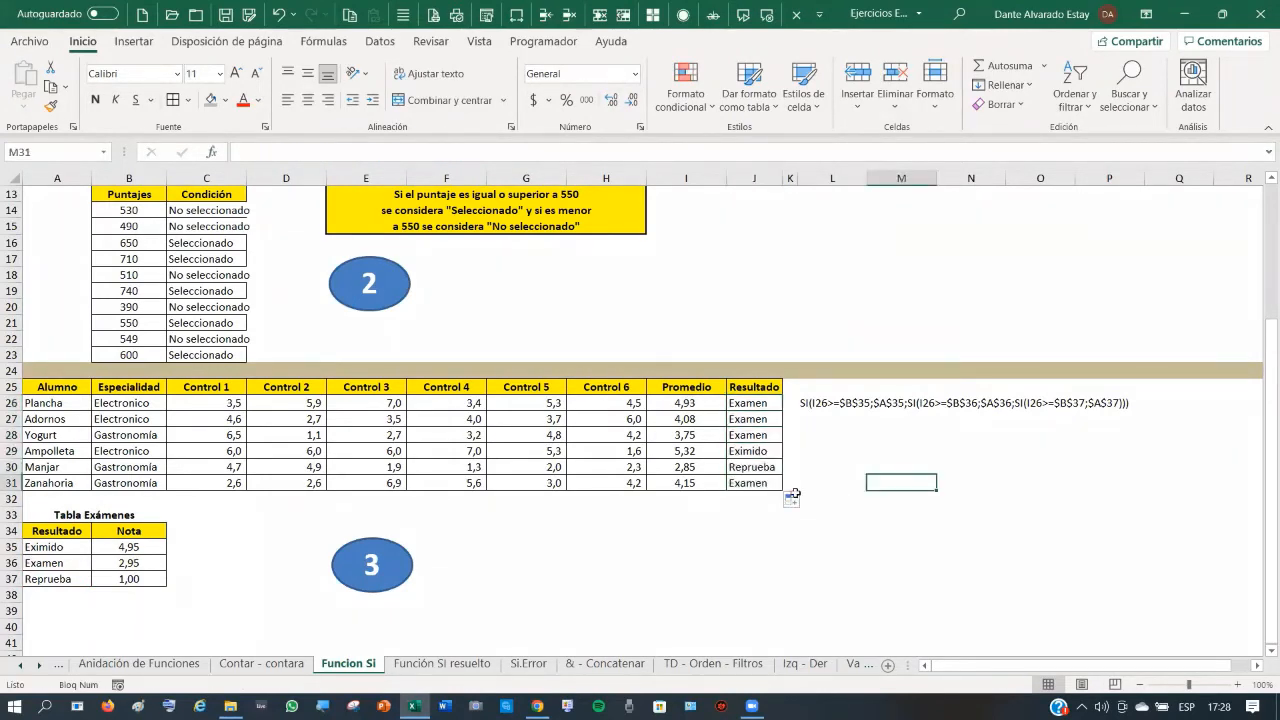
click(745, 469)
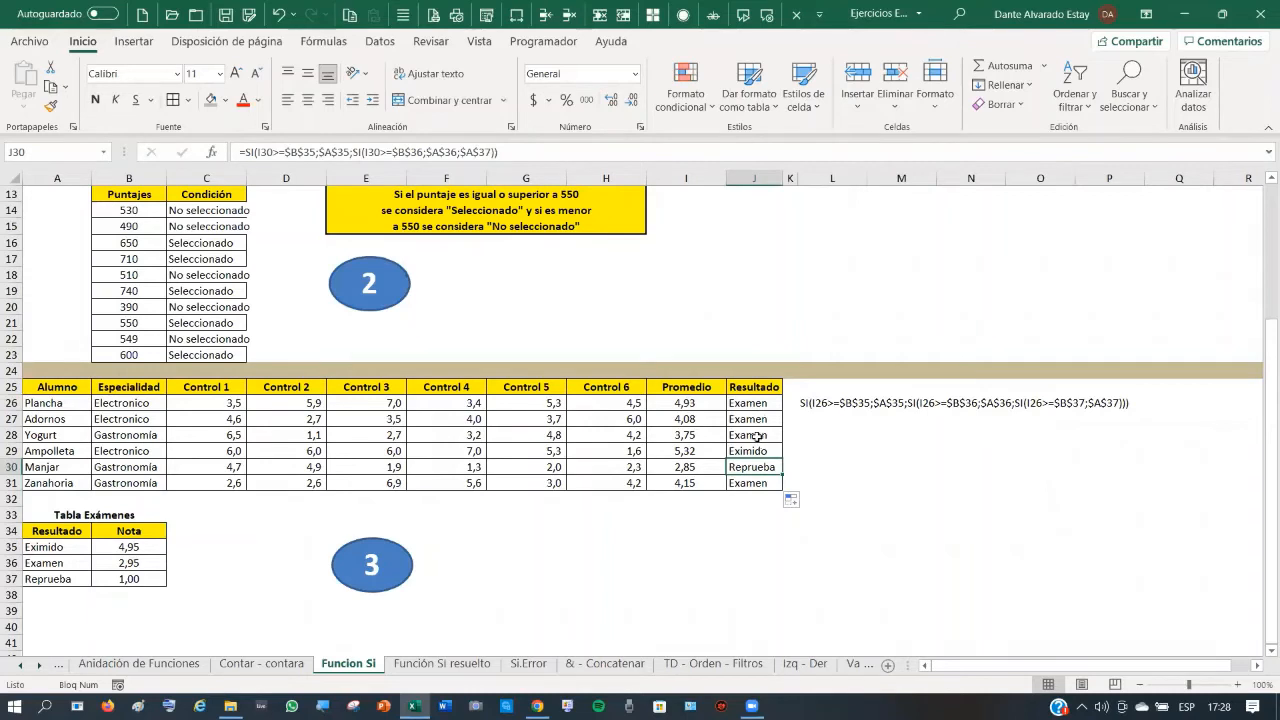
click(757, 435)
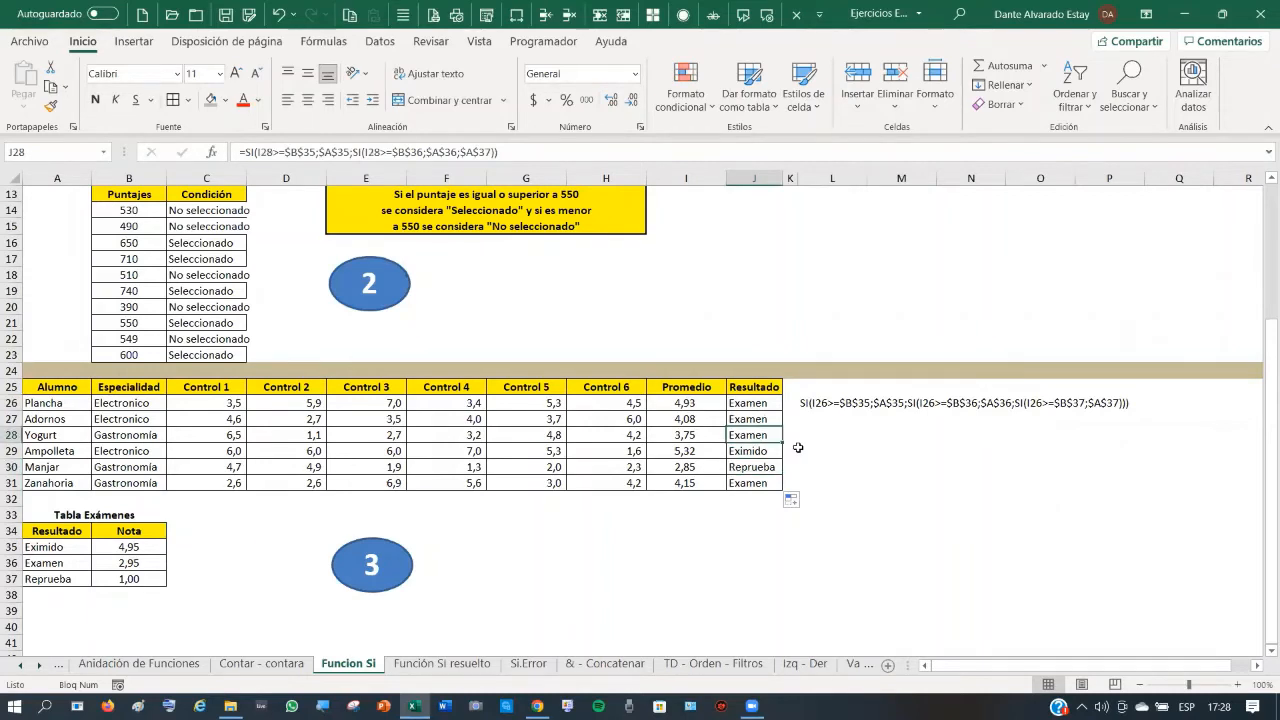
click(459, 434)
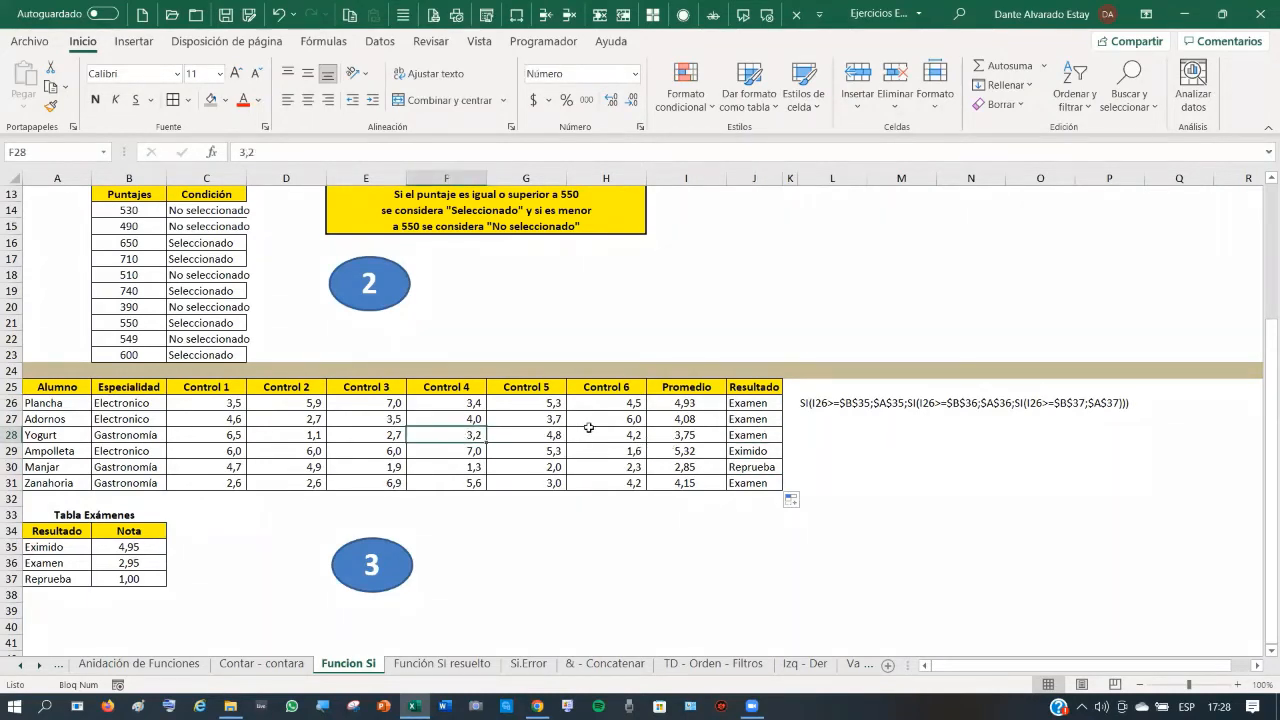
- Lower row 27's Control 6 and Control 5 marks (H27, G27) to 1
click(622, 419)
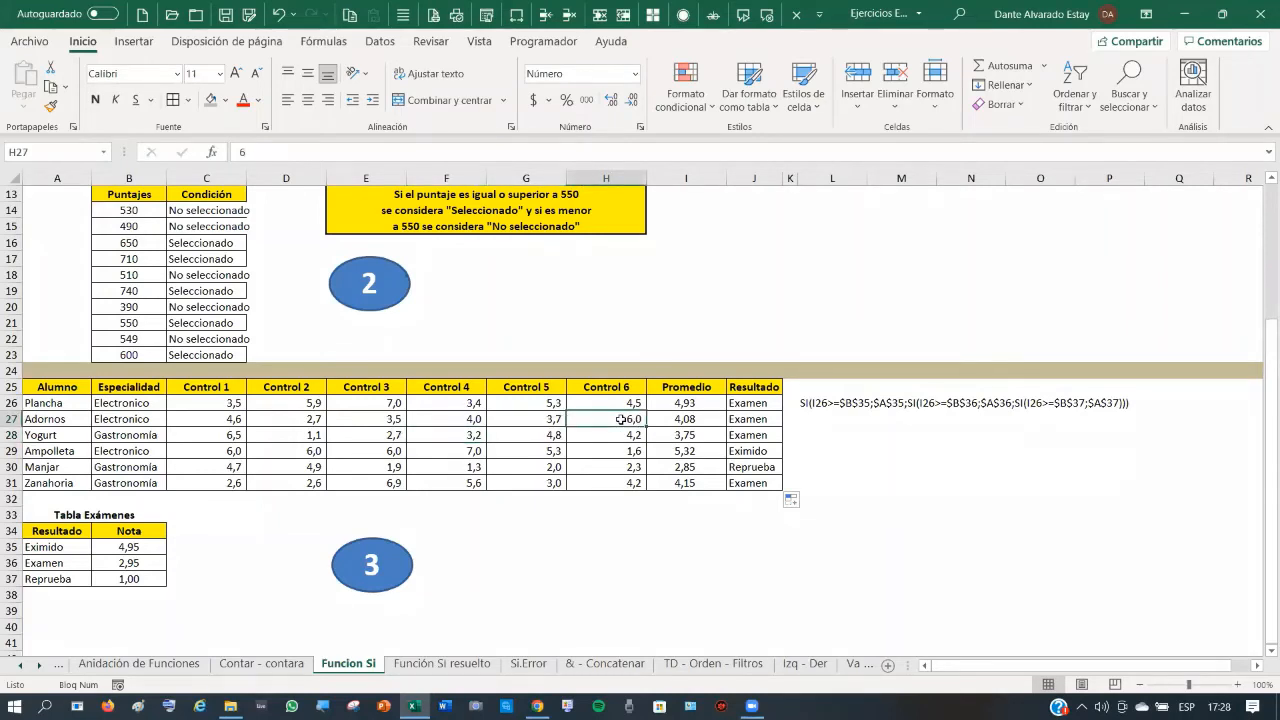
text(1)
key(Left)
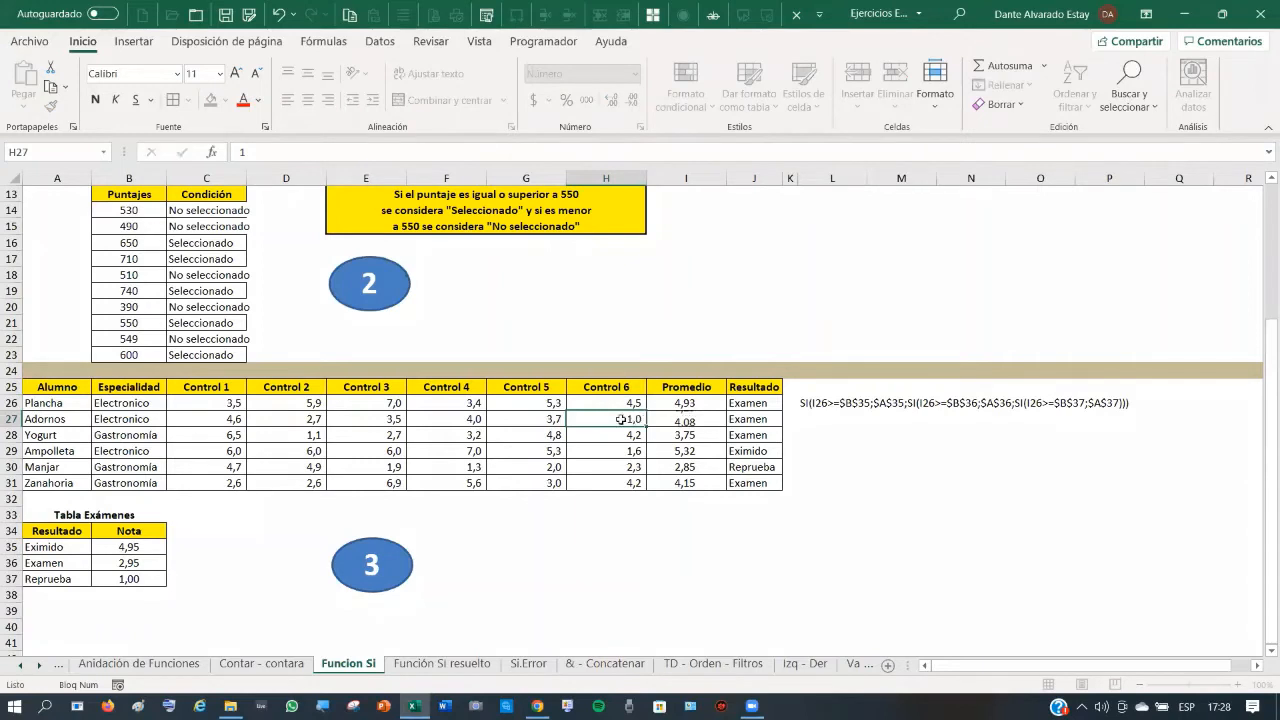
text(1)
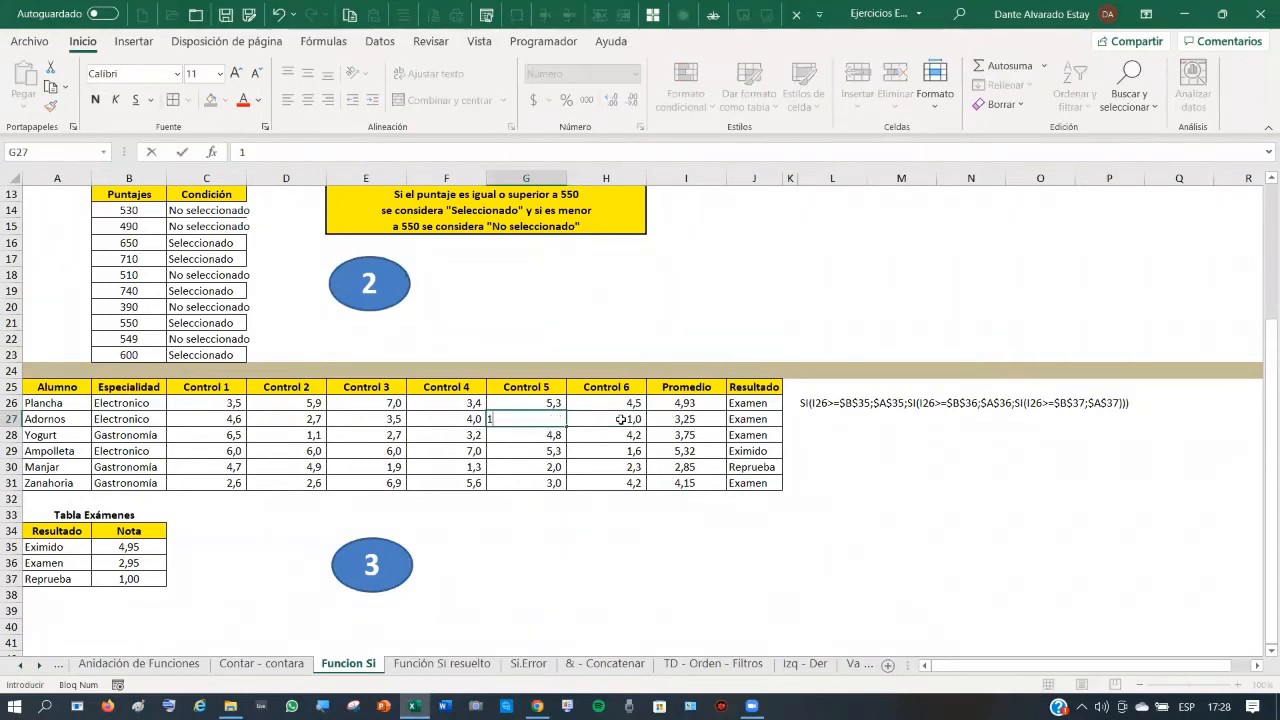
key(Left)
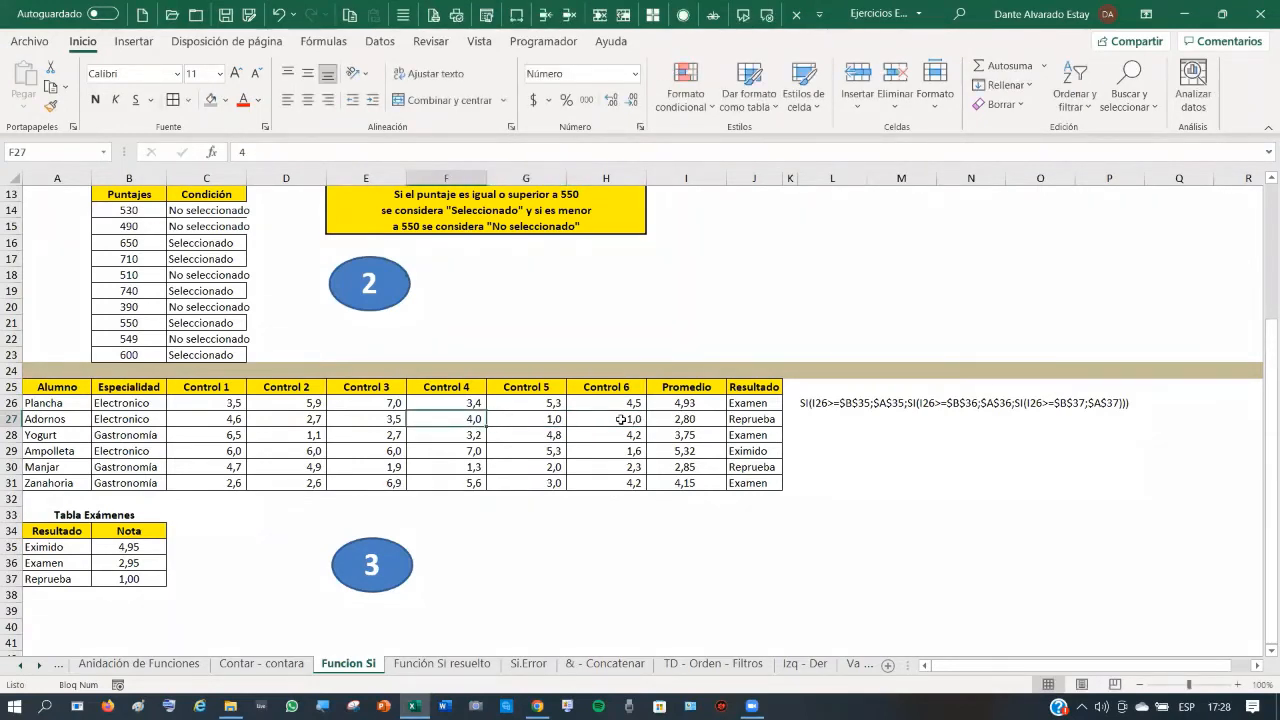
key(Right)
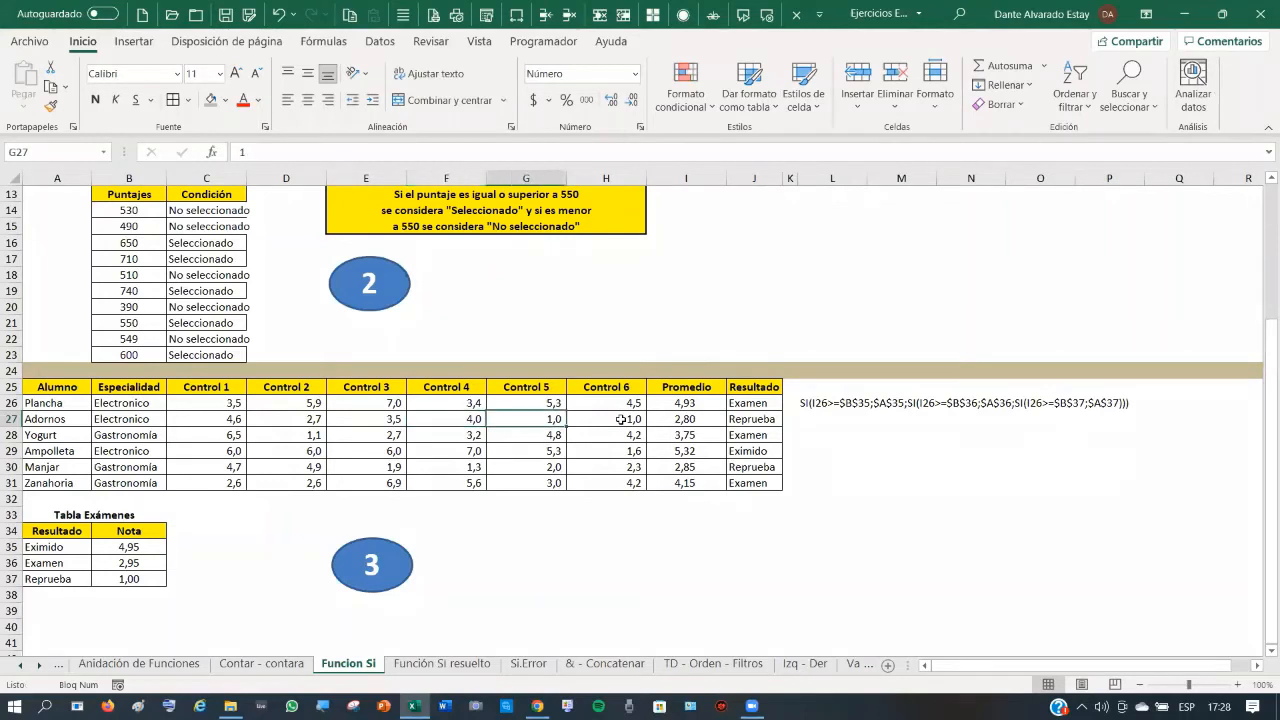
- Set row 28's marks to 6,8 in G28, 6,2 in H28, 5,2 in F28 and 6,1 in D28
key(Down)
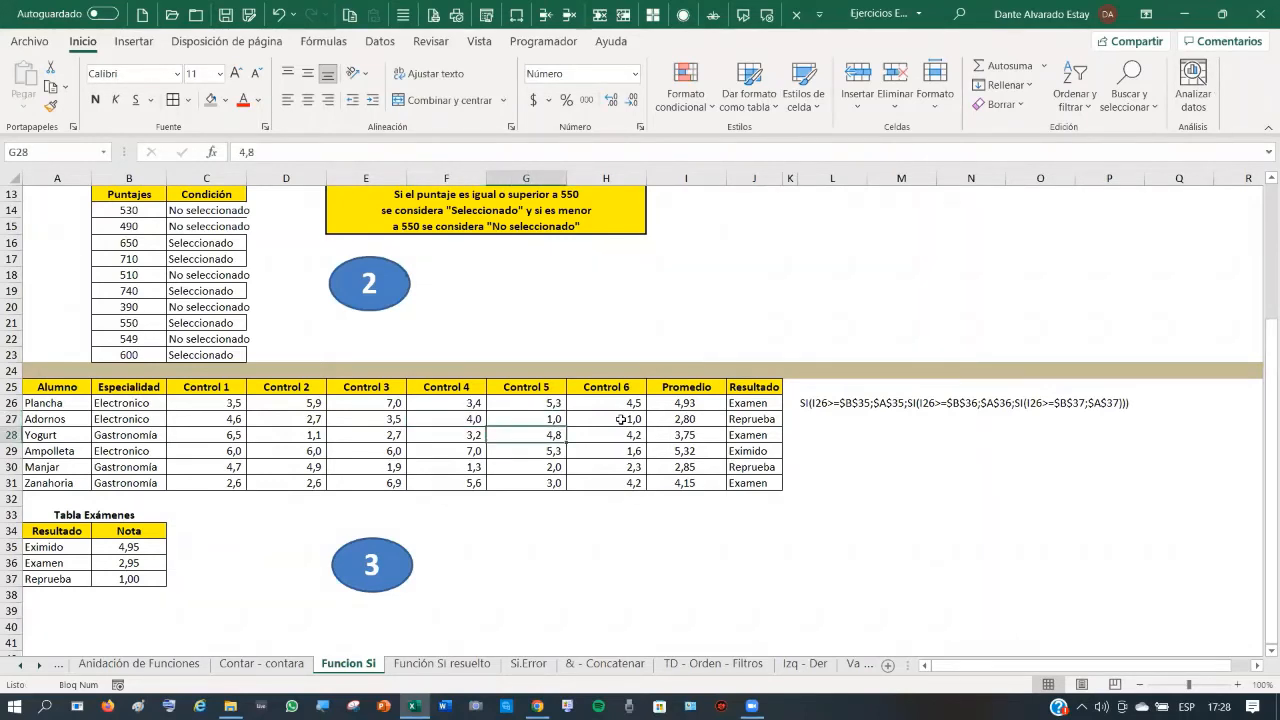
text(6)
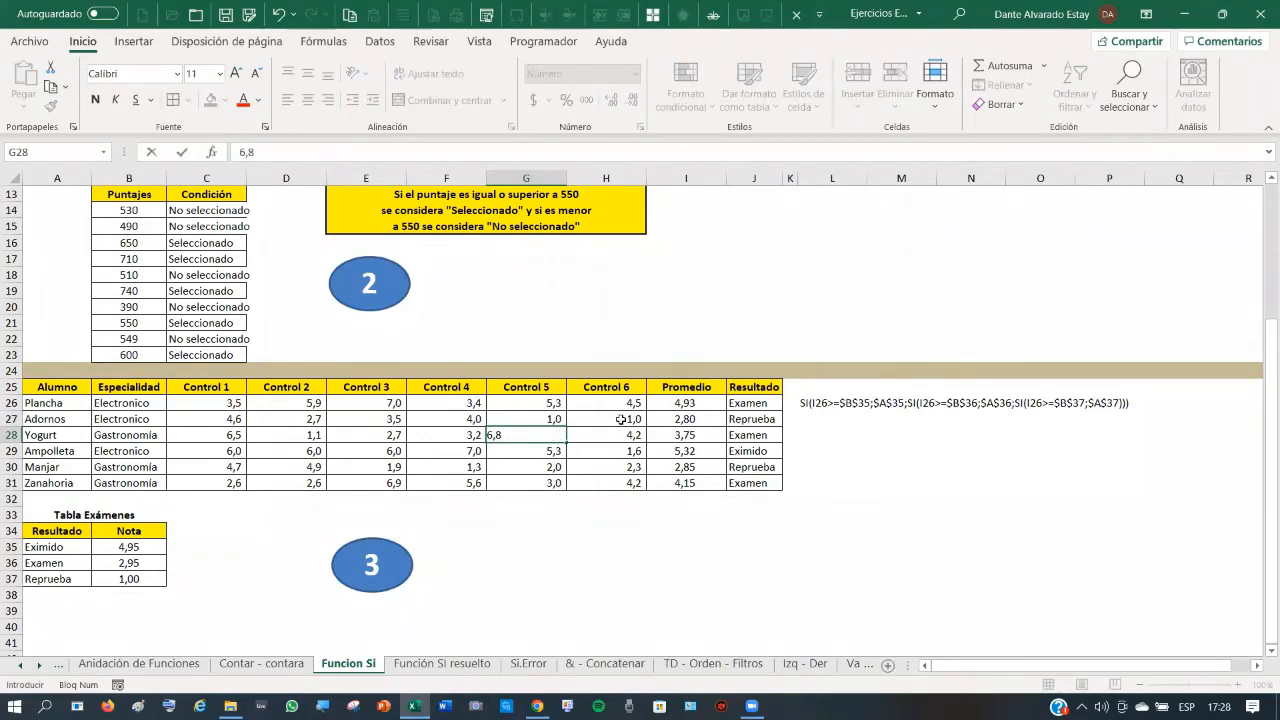
key(Right)
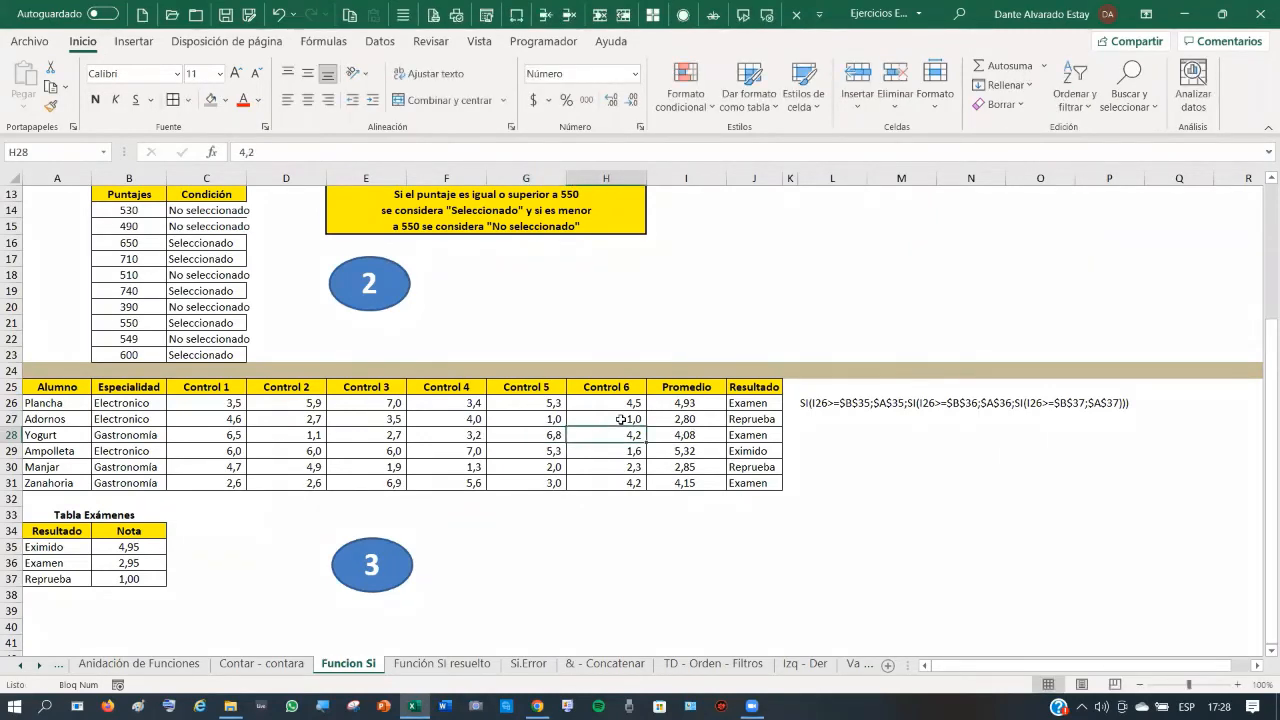
text(6)
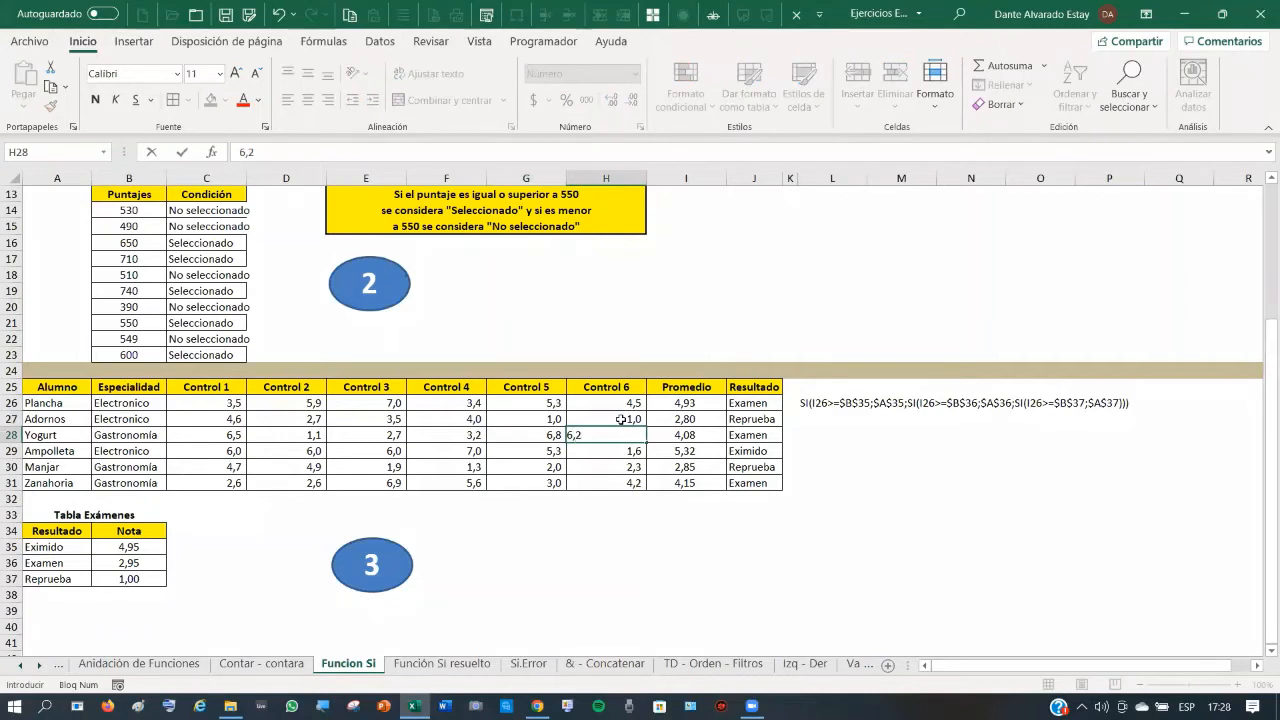
key(Left)
key(Left)
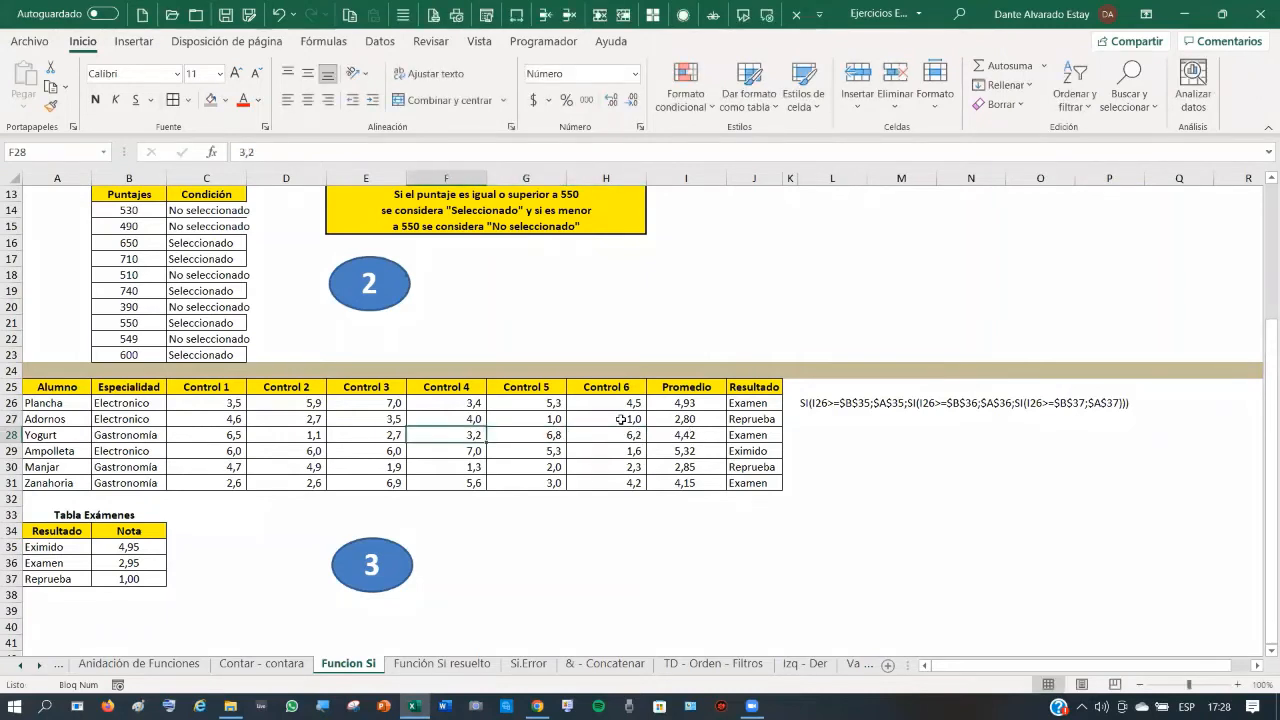
text(5,)
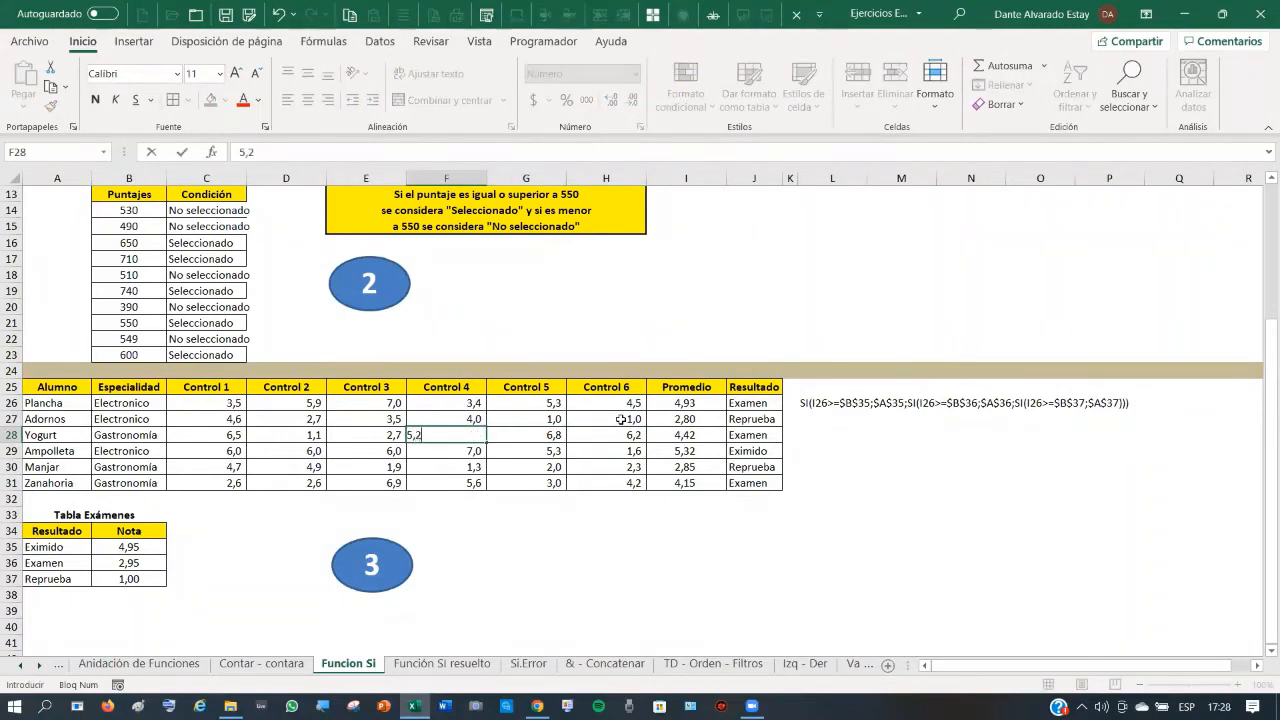
key(Left)
key(Left)
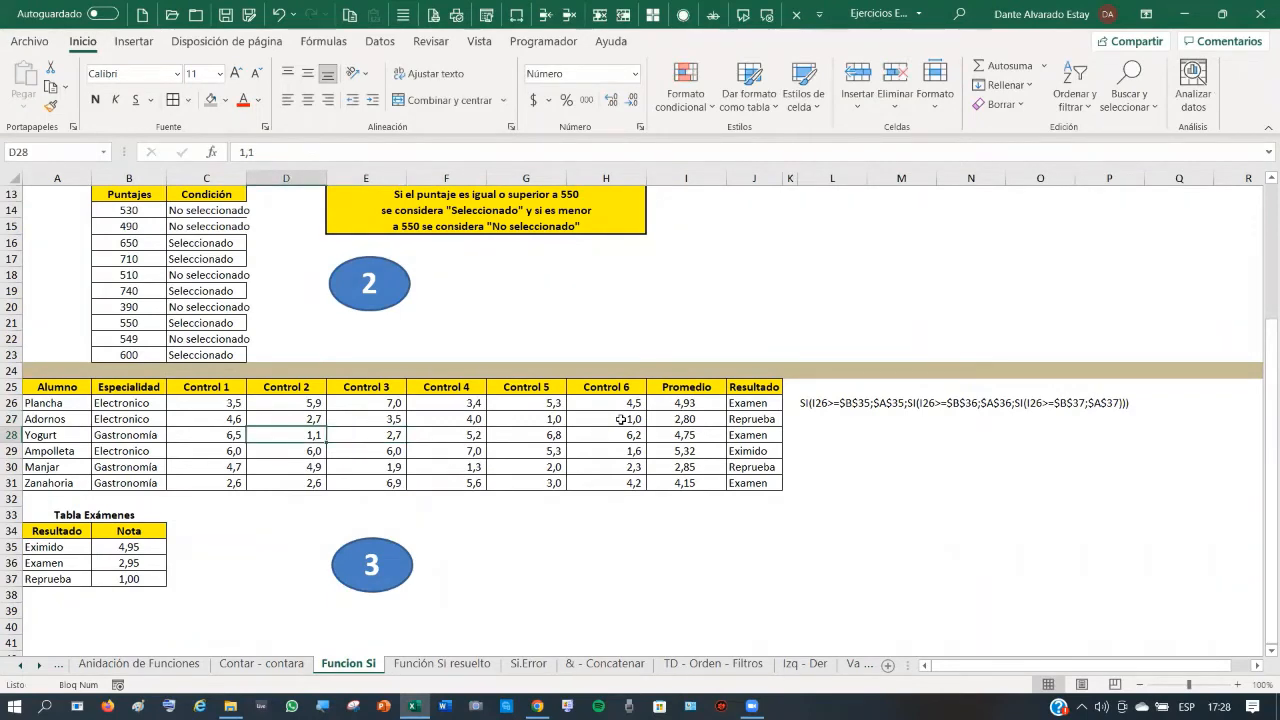
text(6,1)
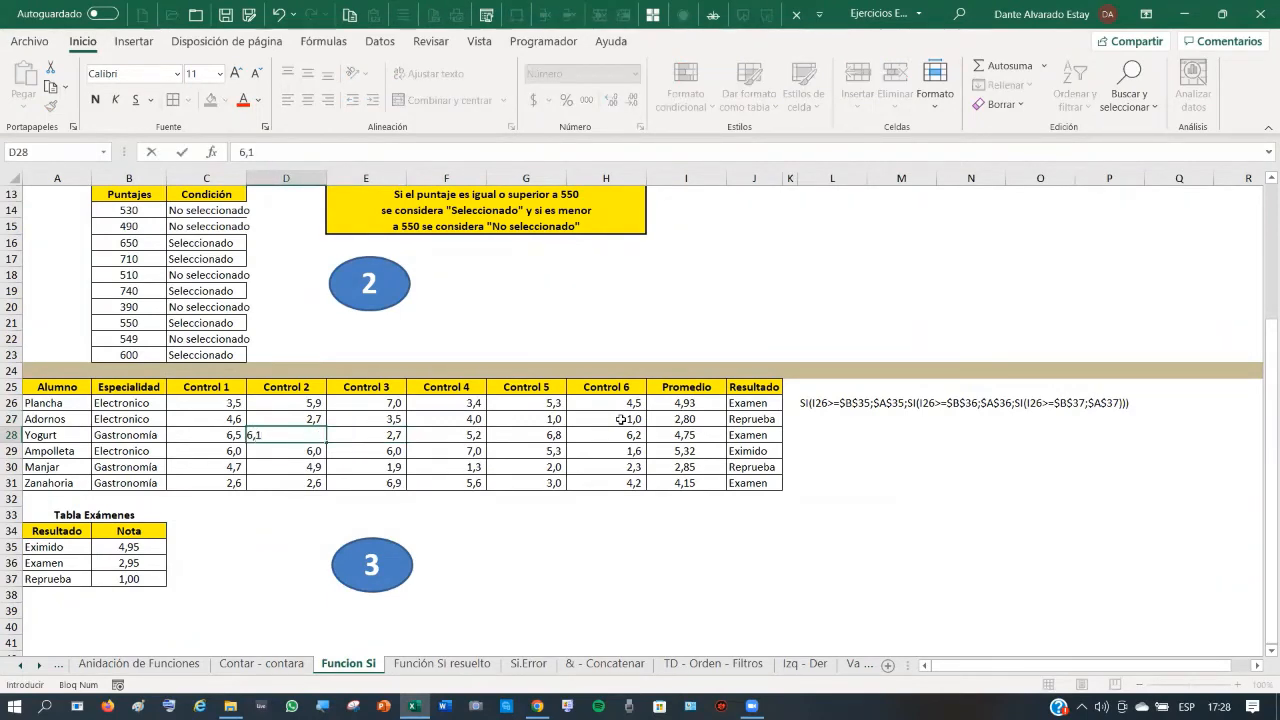
key(Right)
key(Right)
key(Right)
key(Right)
key(Right)
key(Right)
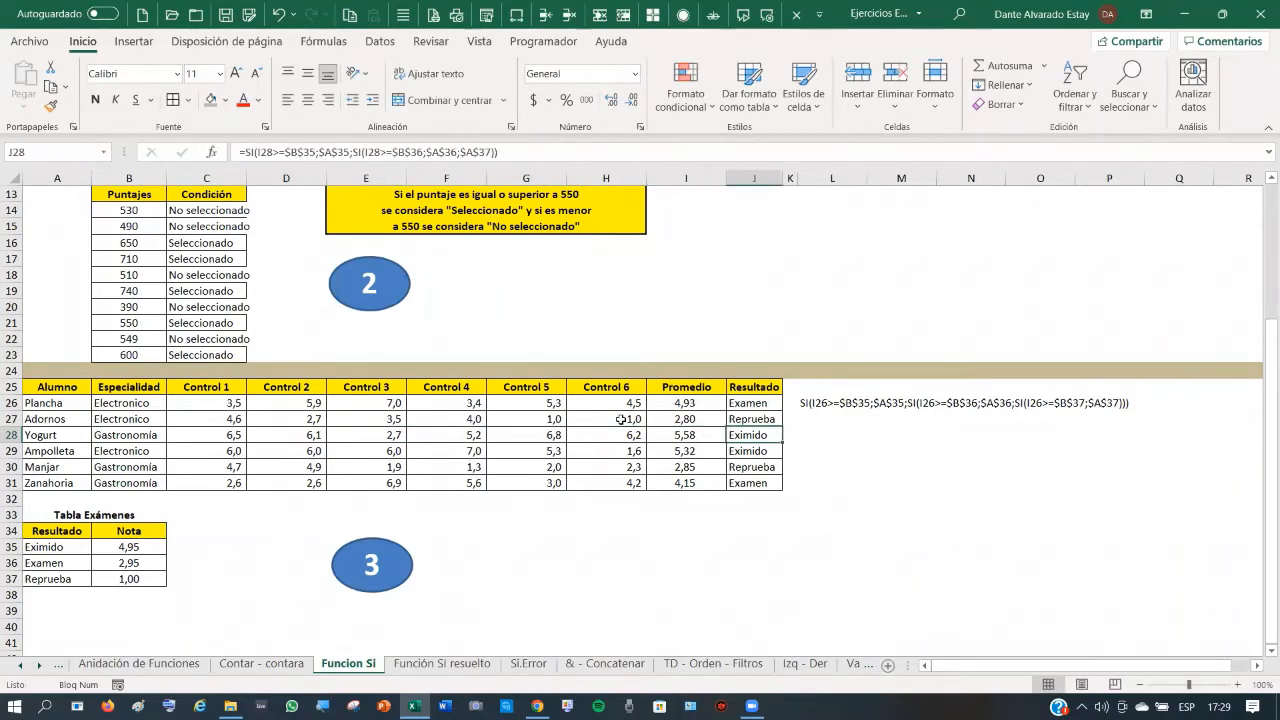
key(Left)
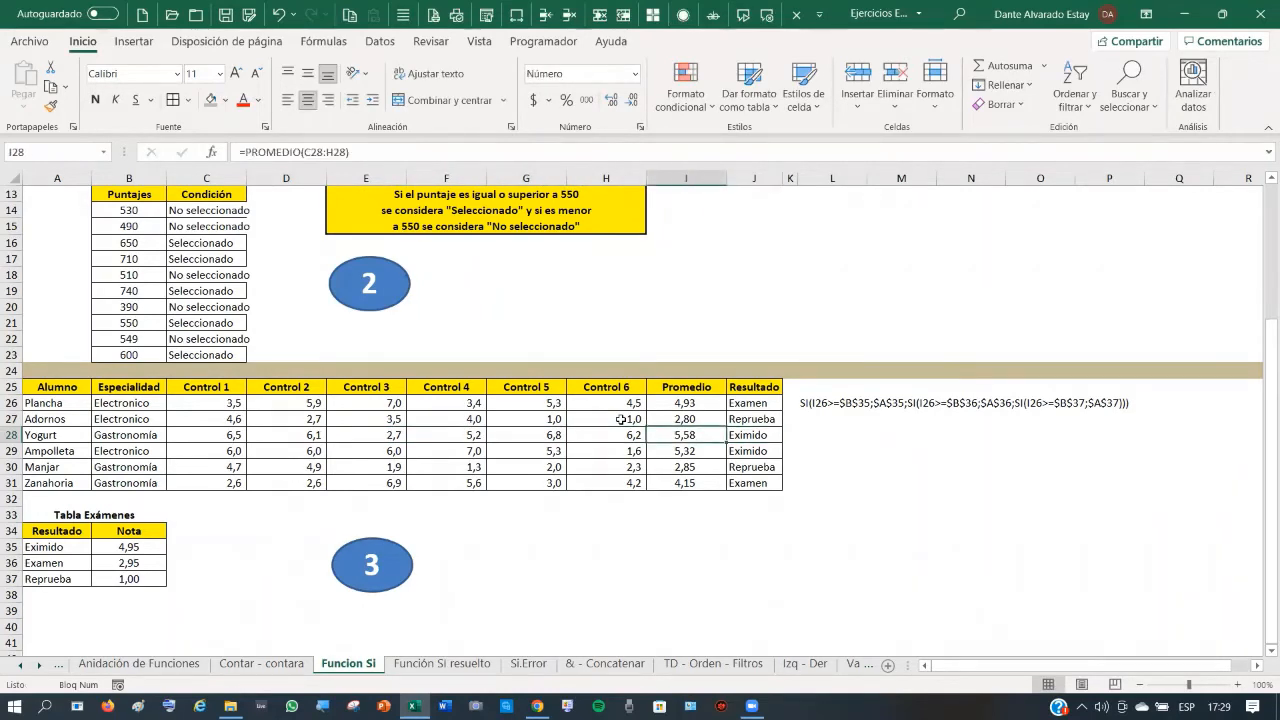
key(Up)
key(Up)
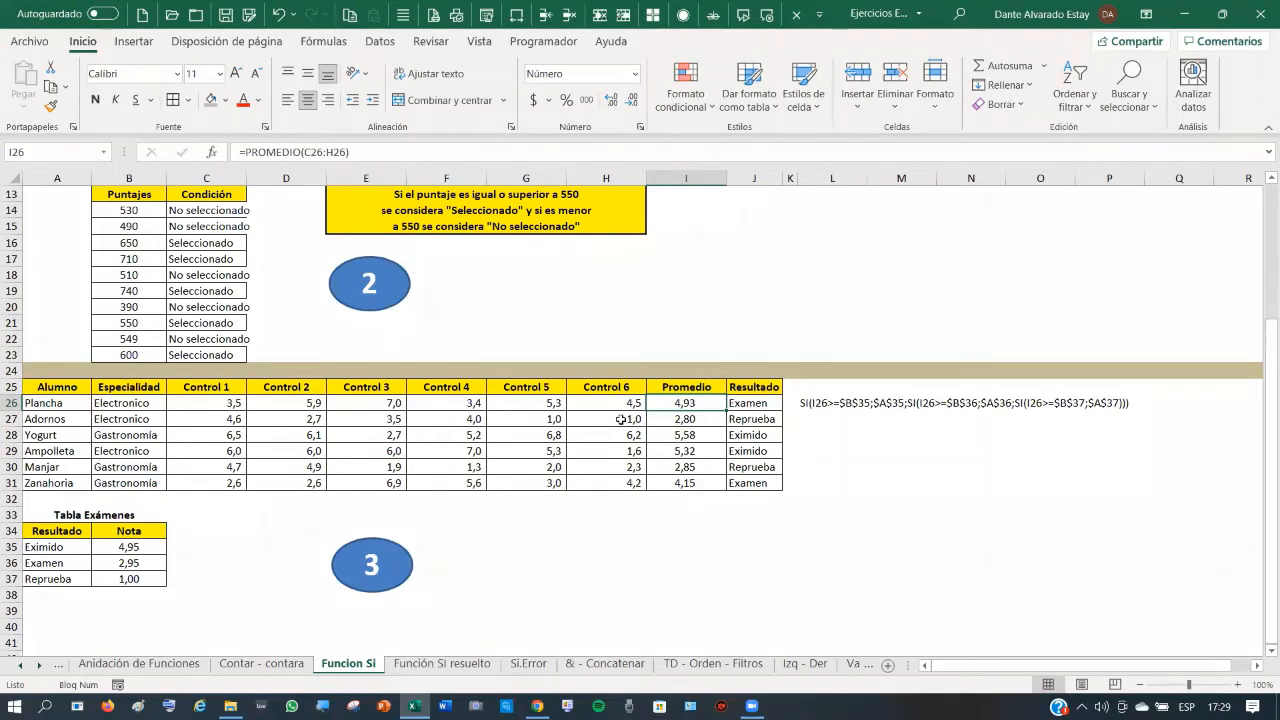
text(4,)
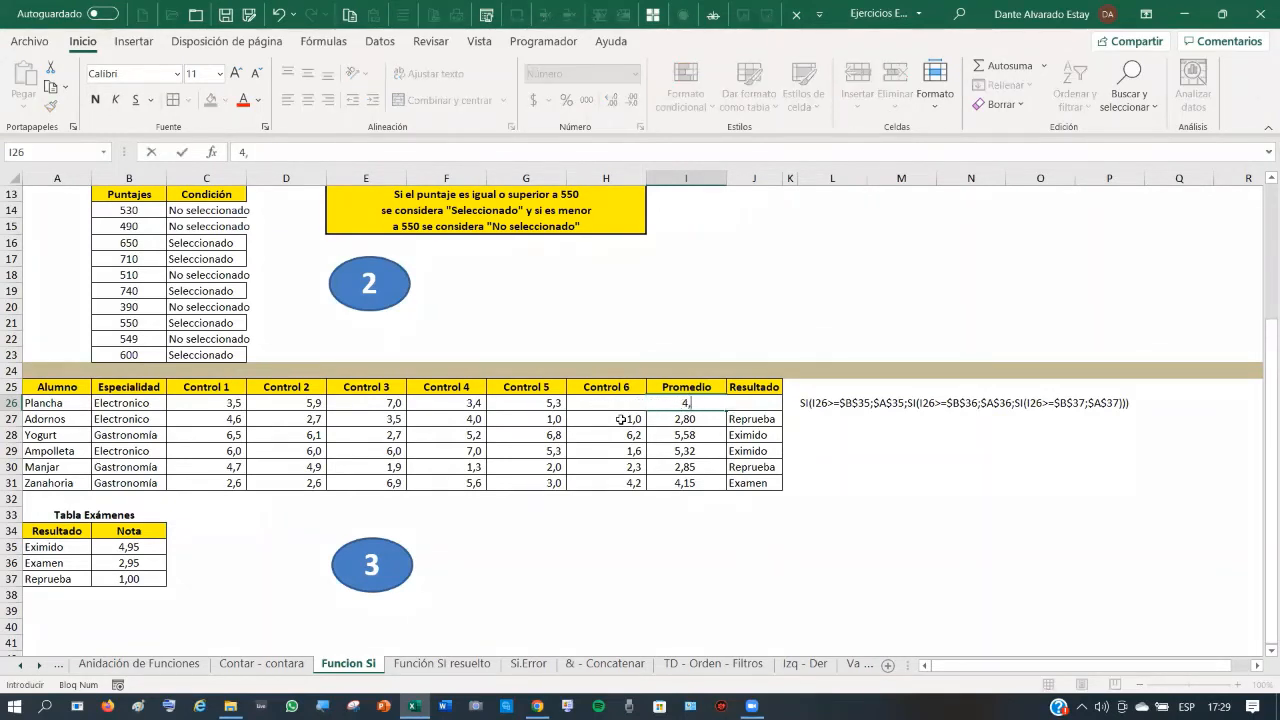
text(95)
key(Return)
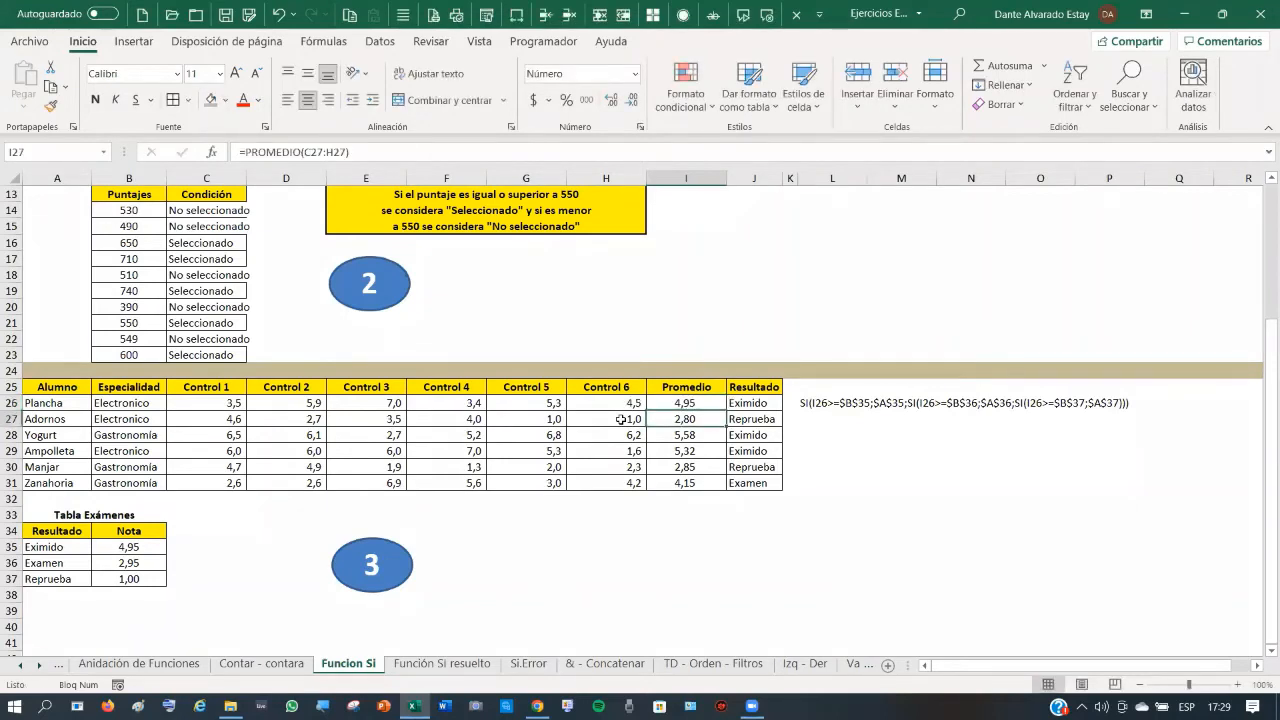
key(Up)
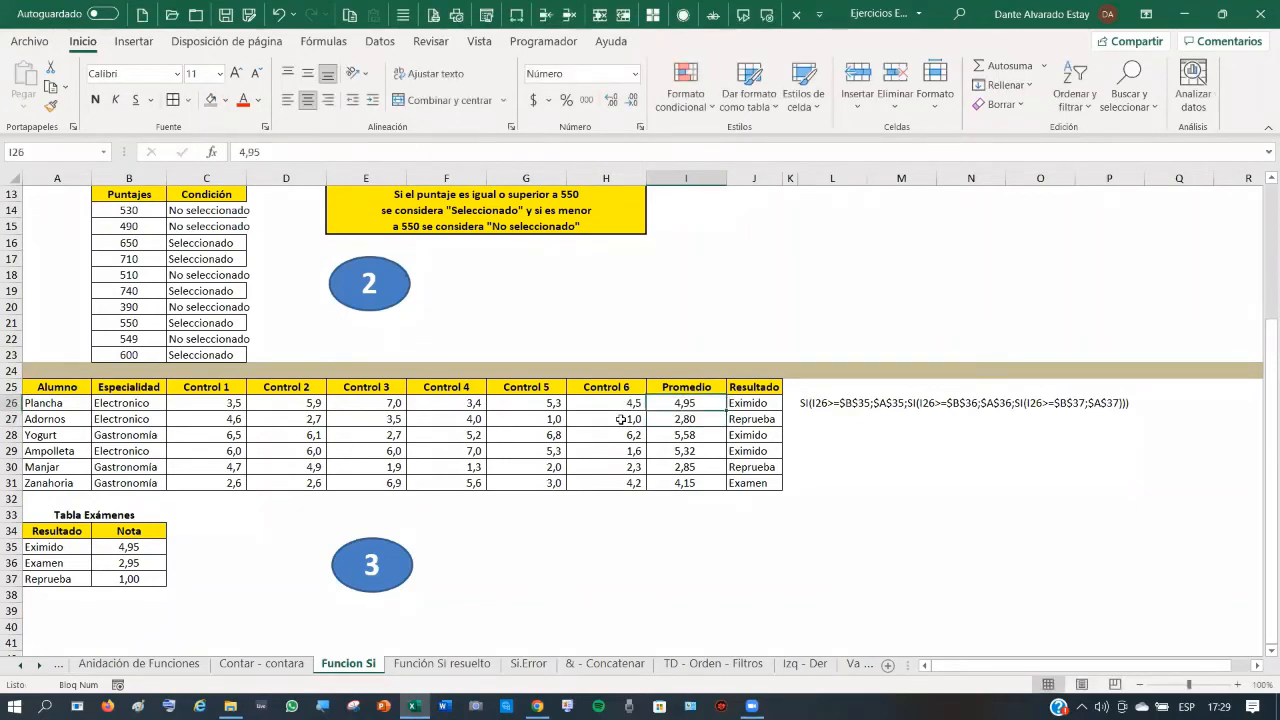
text(4,)
key(Return)
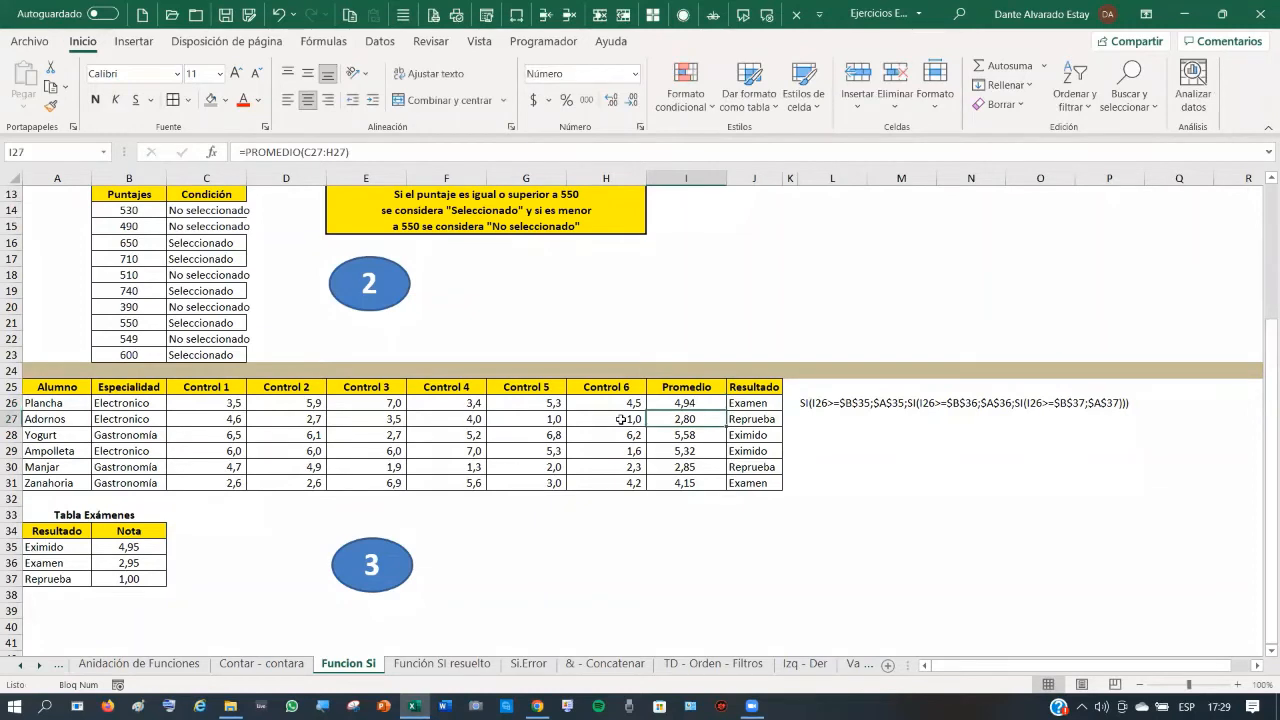
key(Up)
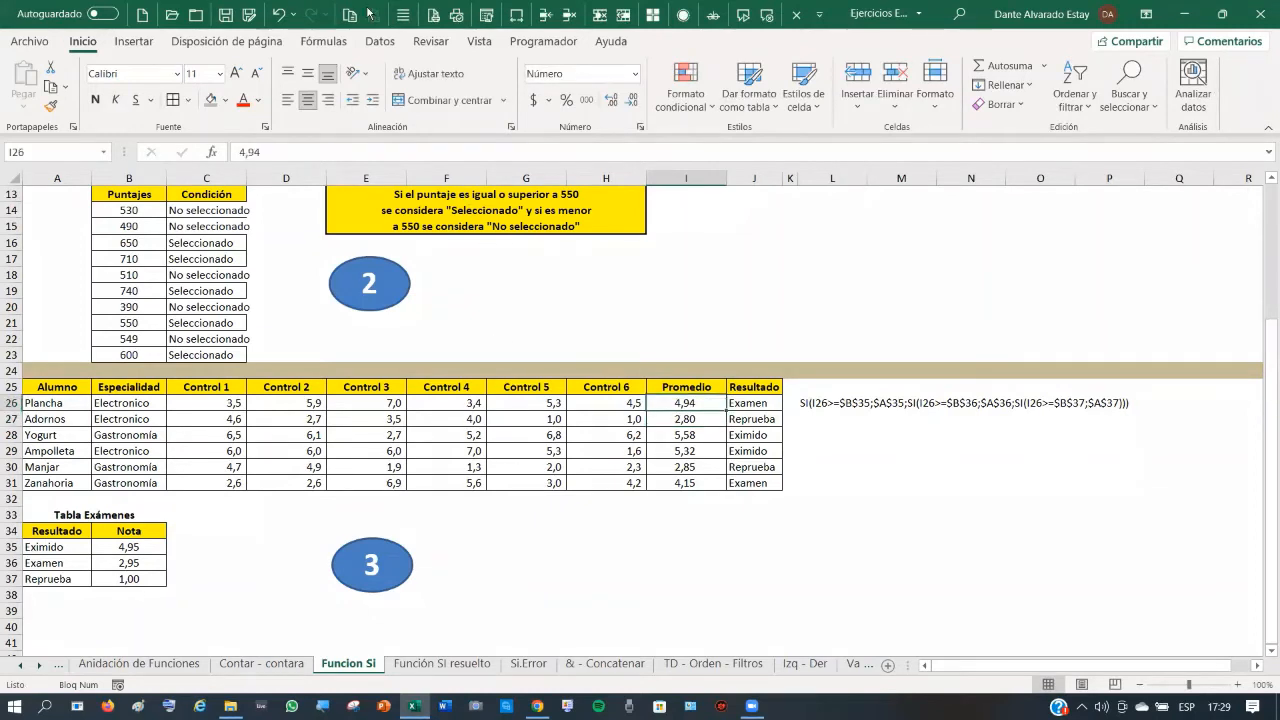
click(279, 17)
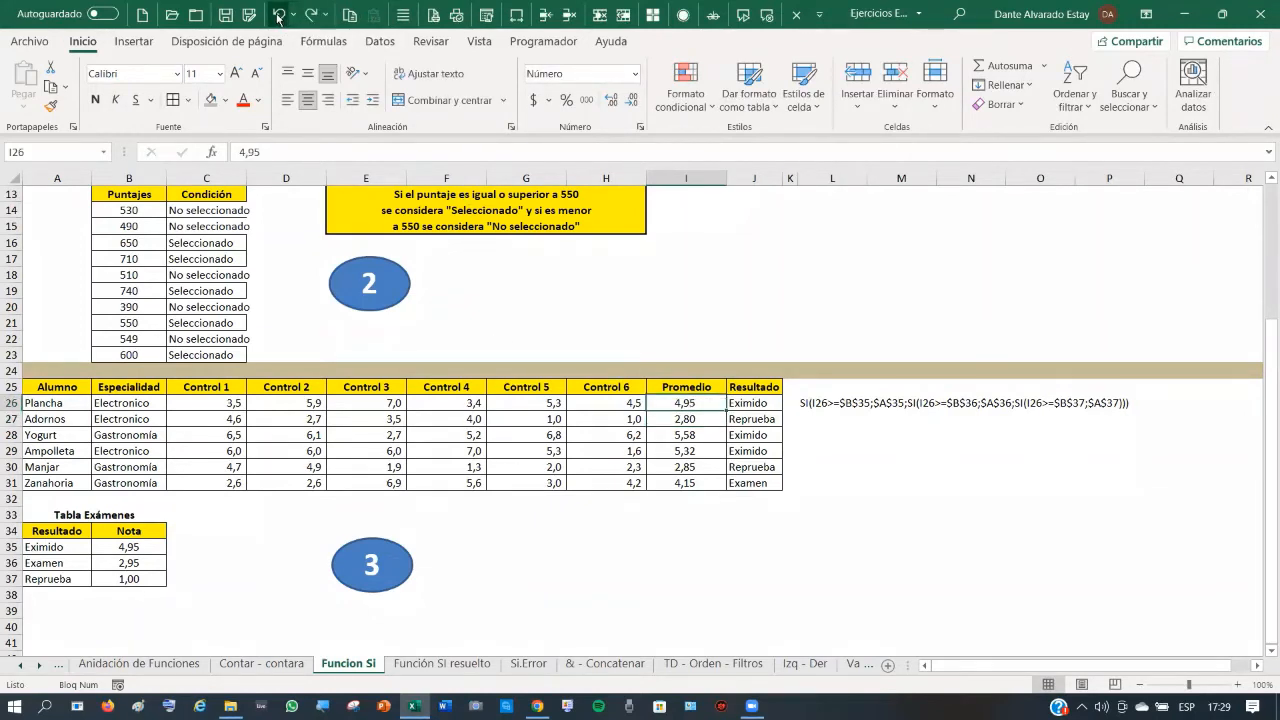
click(279, 17)
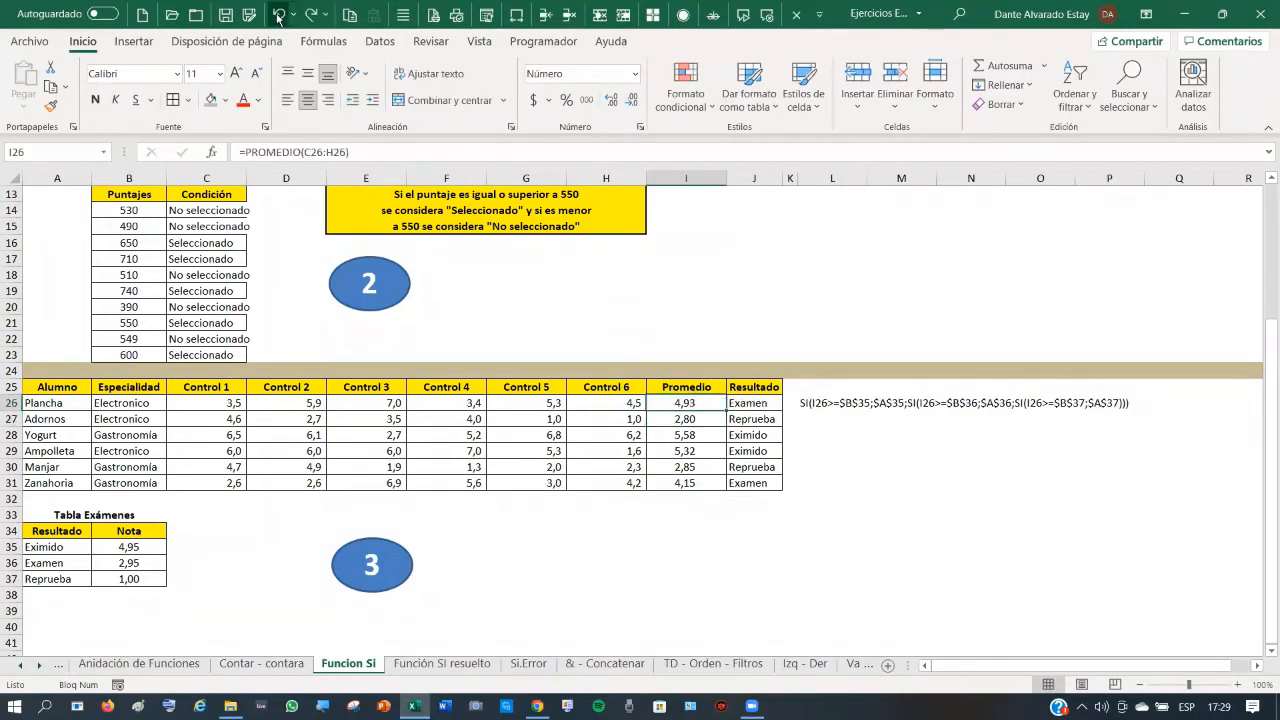
click(122, 547)
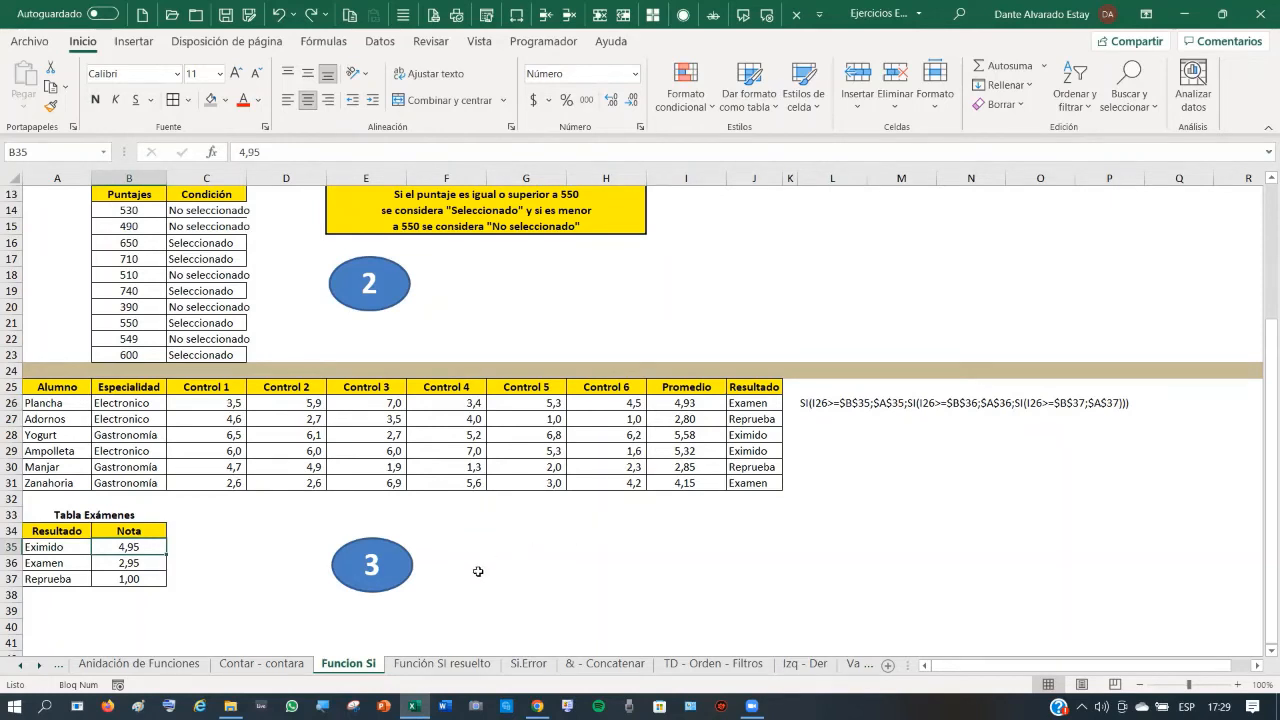
- Review J11's formula and B20's threshold on 'Función SI resuelto', then open the 'Si.Error' sheet
click(443, 664)
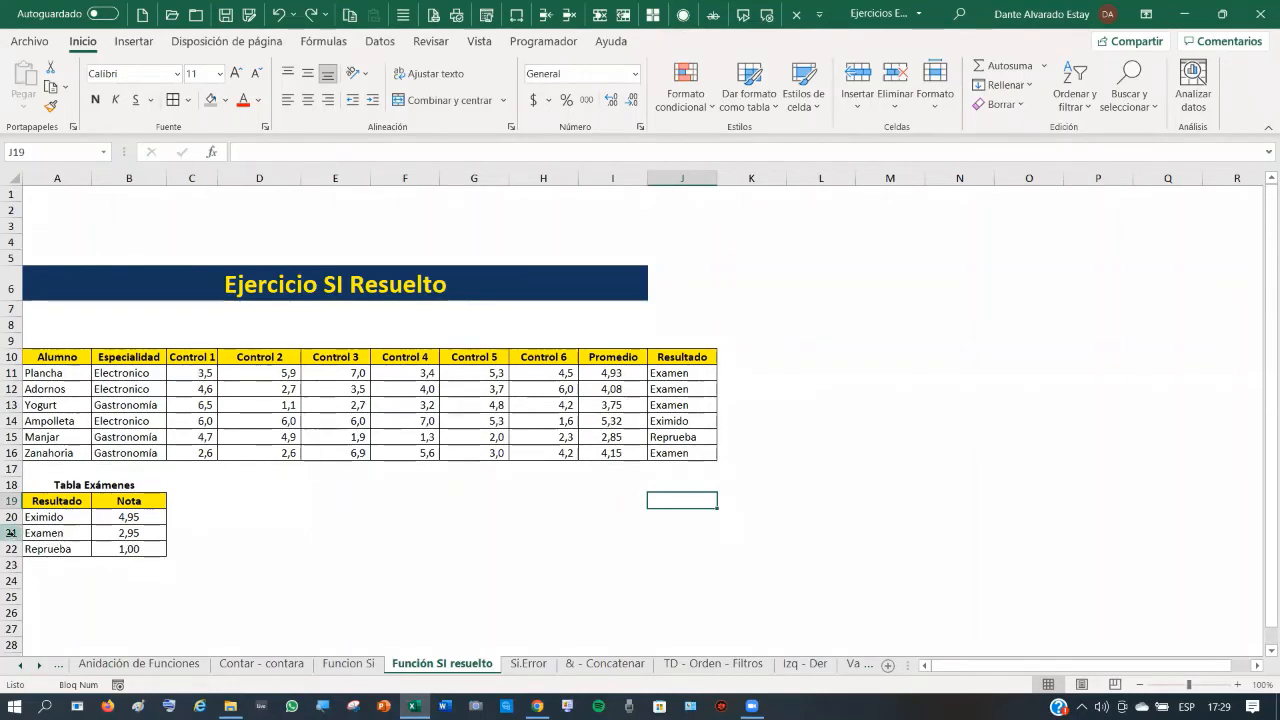
click(679, 373)
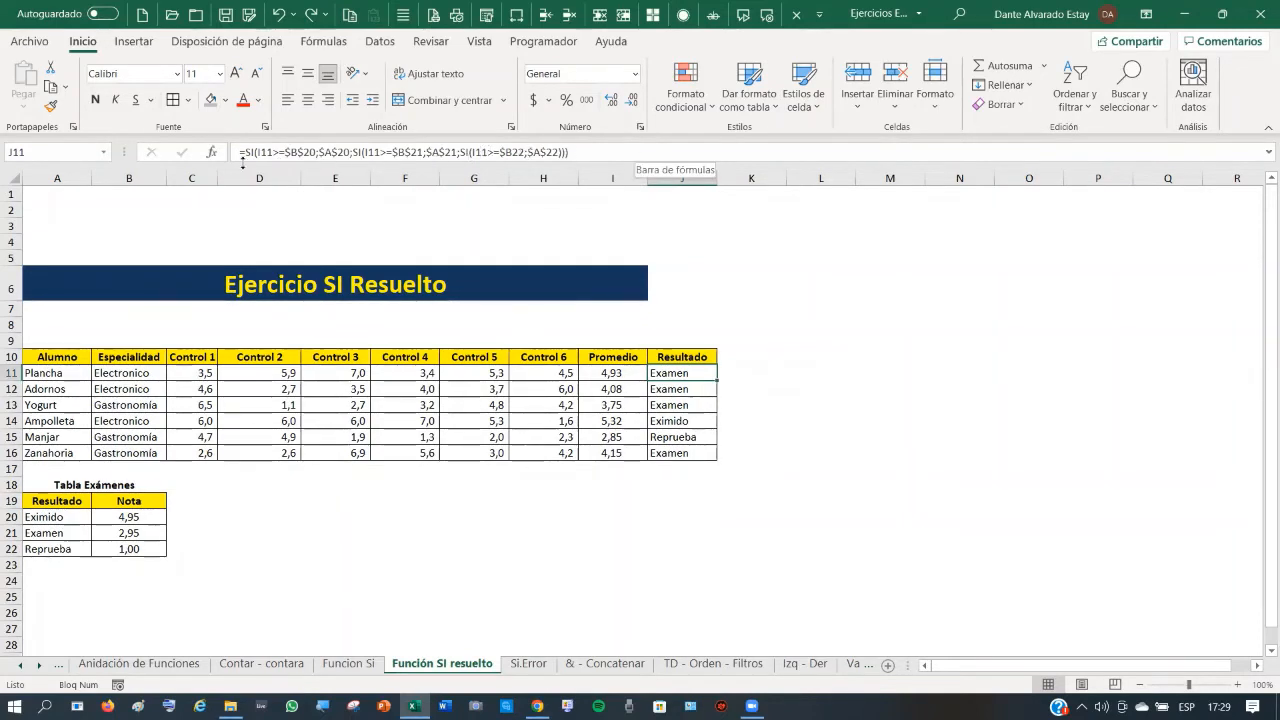
click(154, 513)
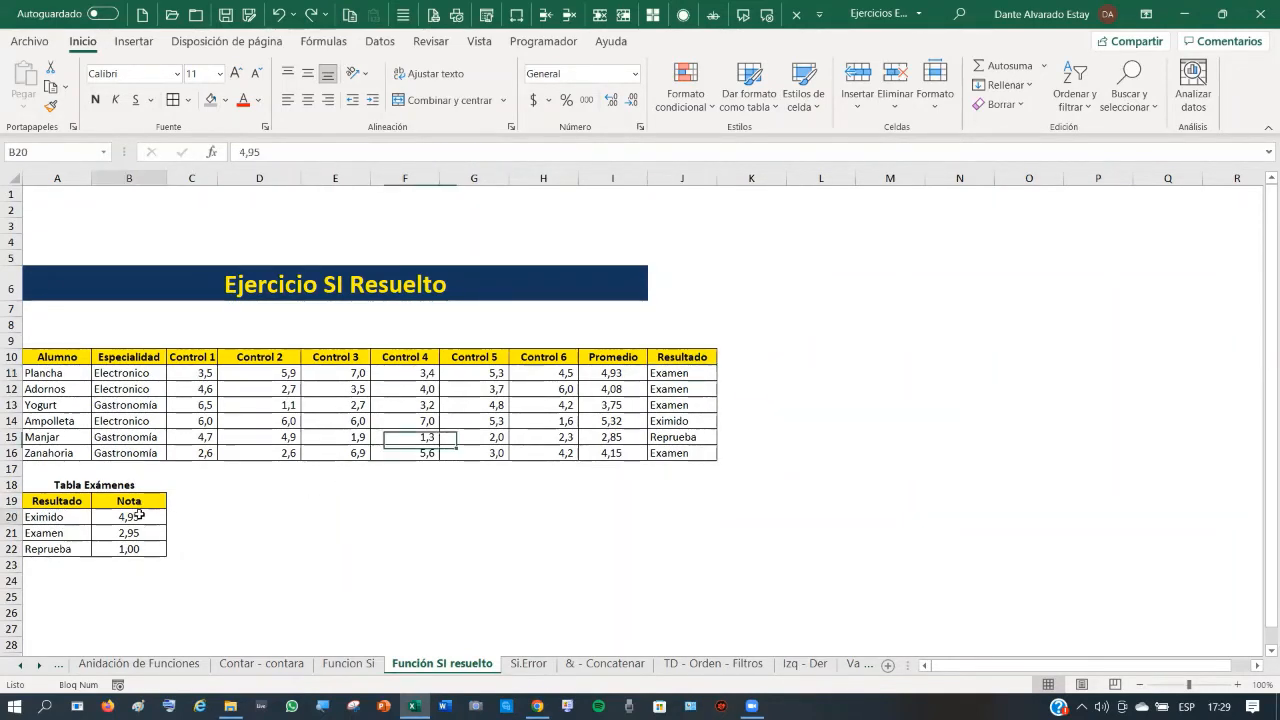
click(530, 663)
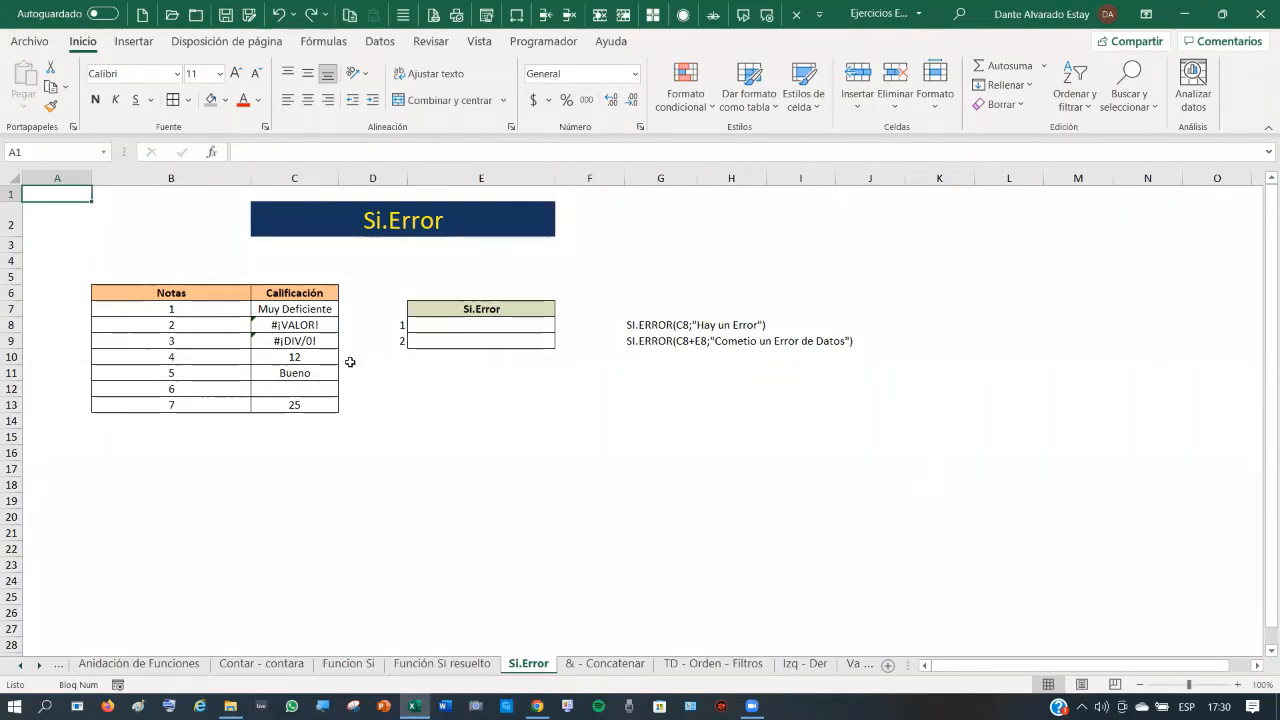
click(296, 325)
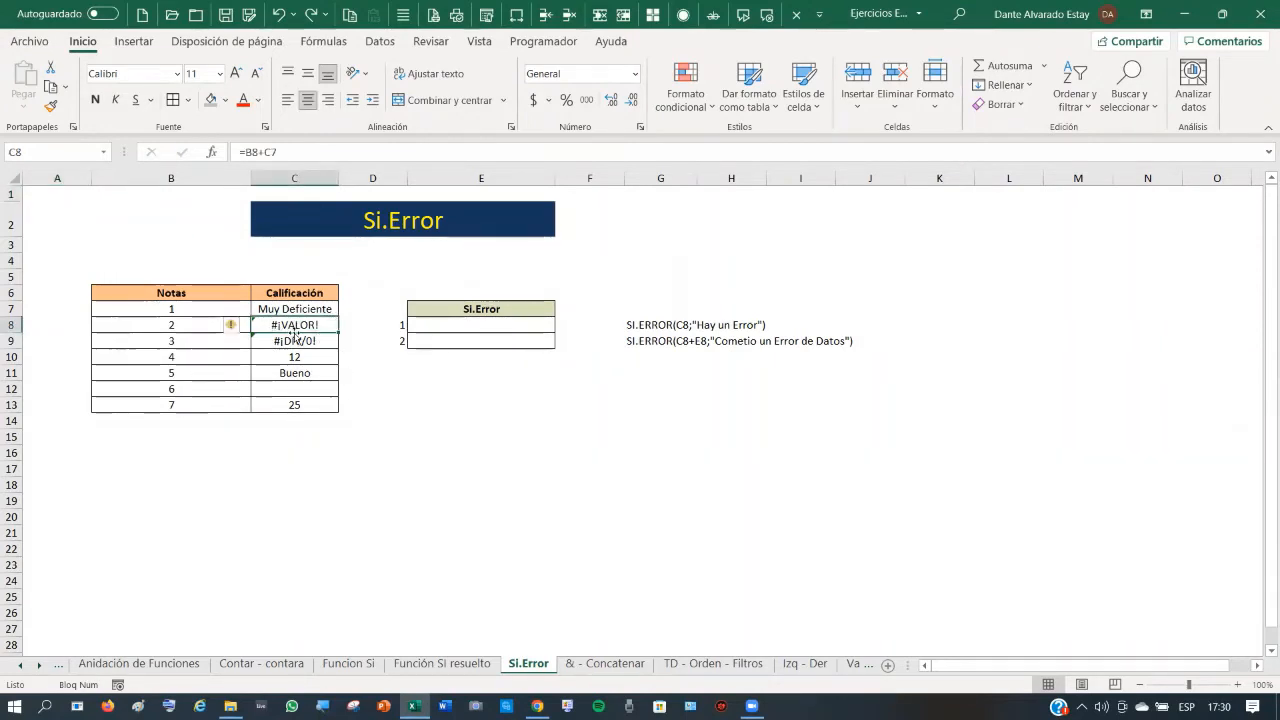
click(300, 340)
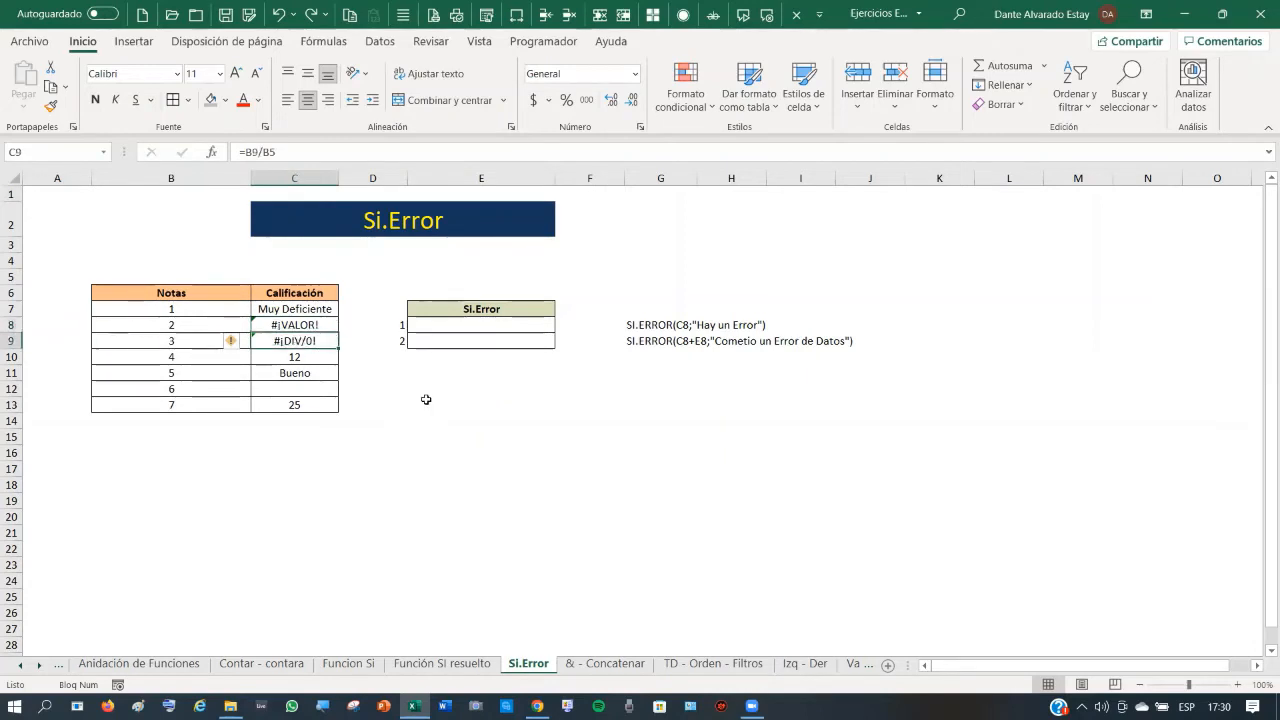
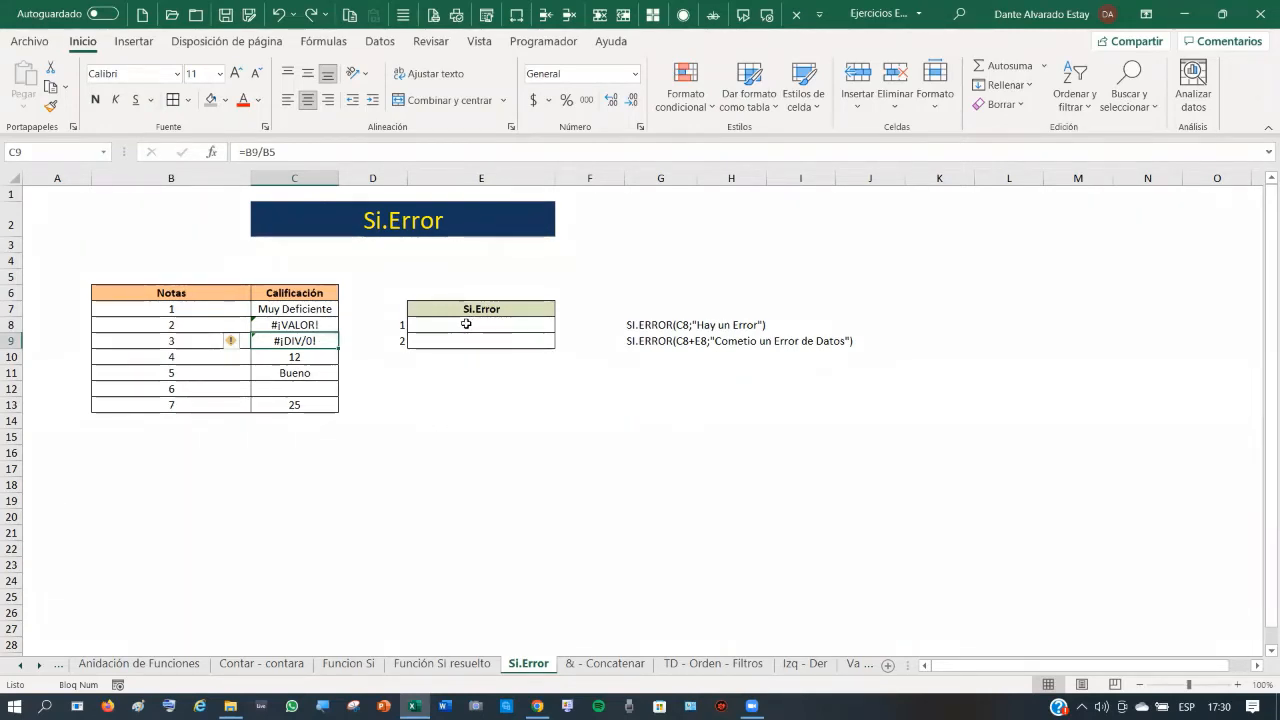
- Examine the SI.ERROR examples in G8 and G9 and copy G9's formula text
click(638, 326)
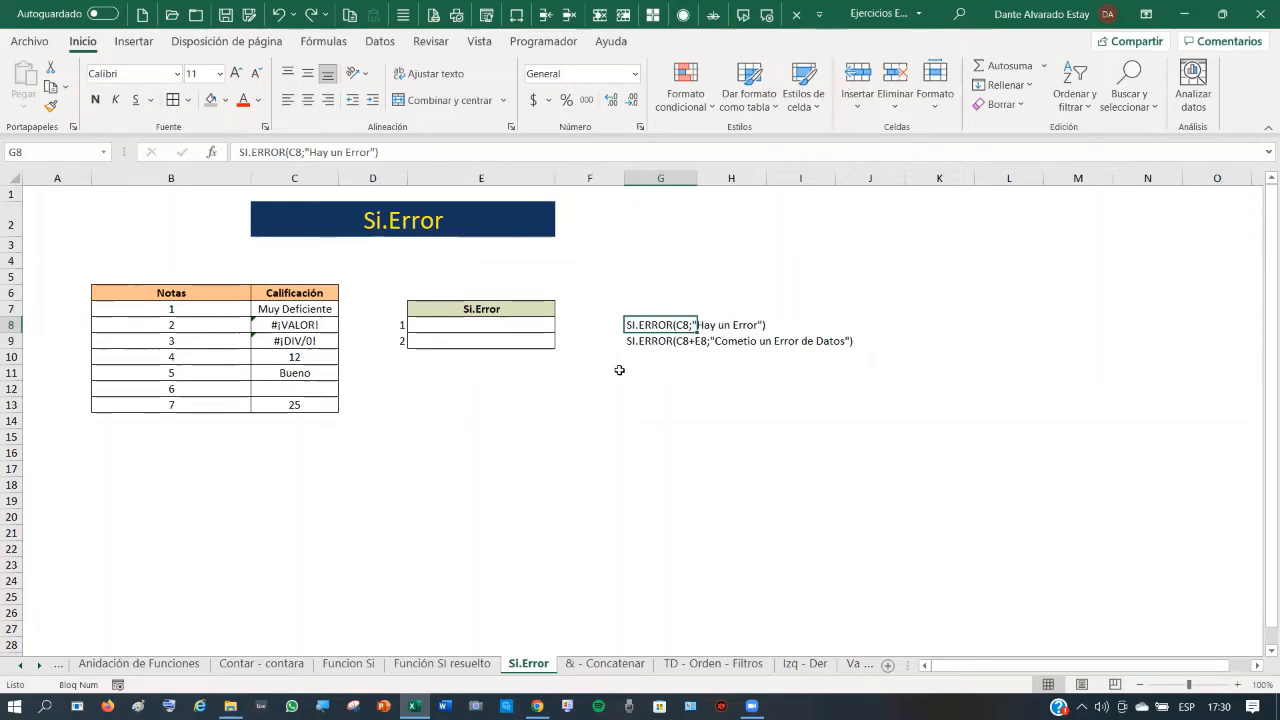
click(649, 342)
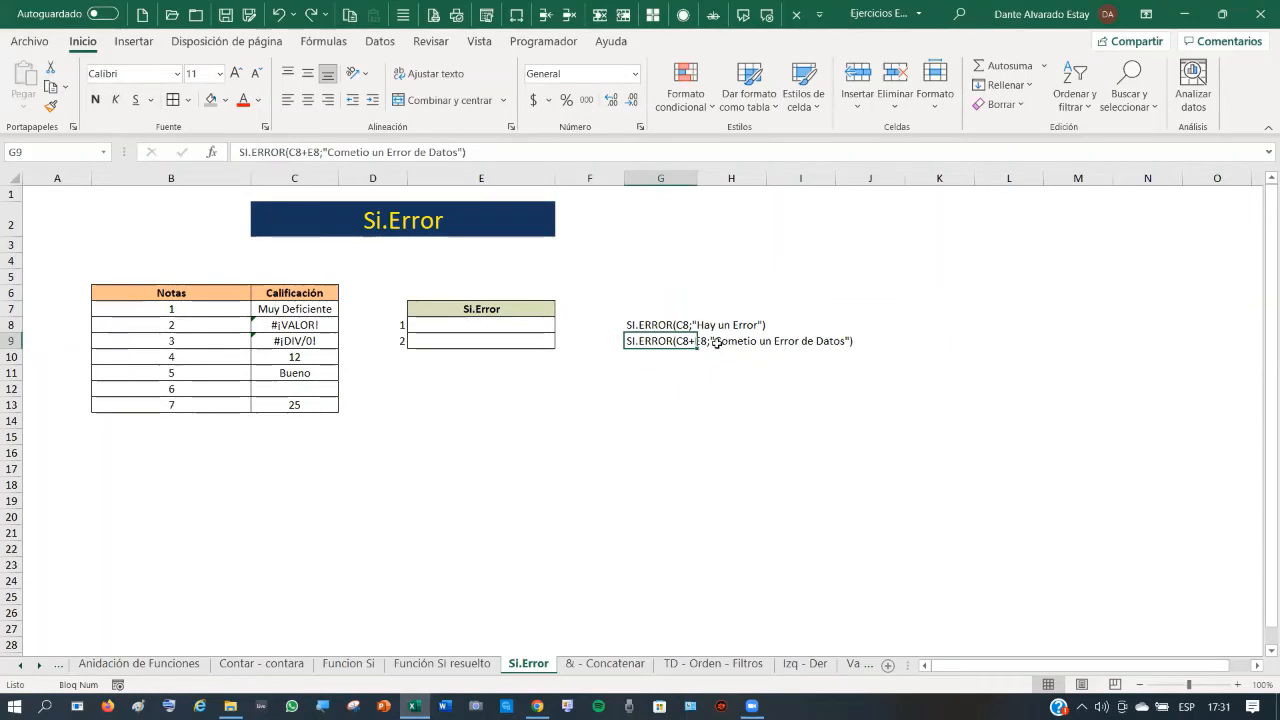
click(690, 370)
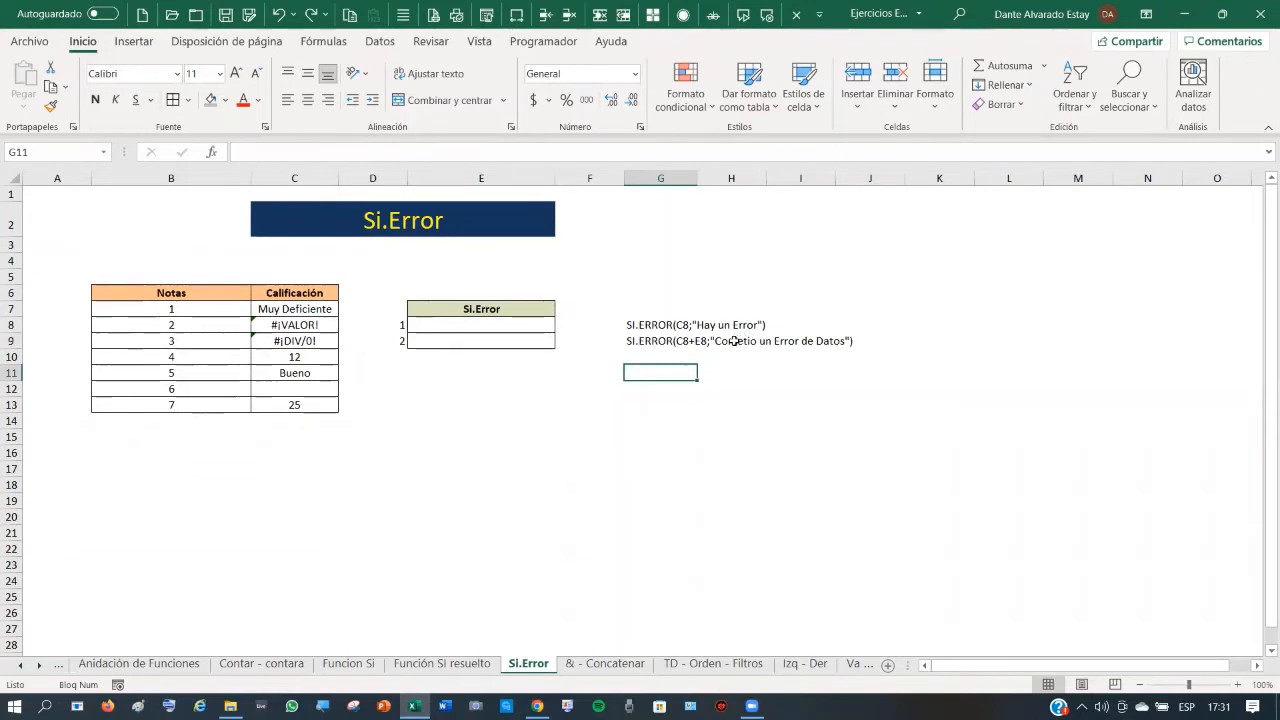
click(652, 338)
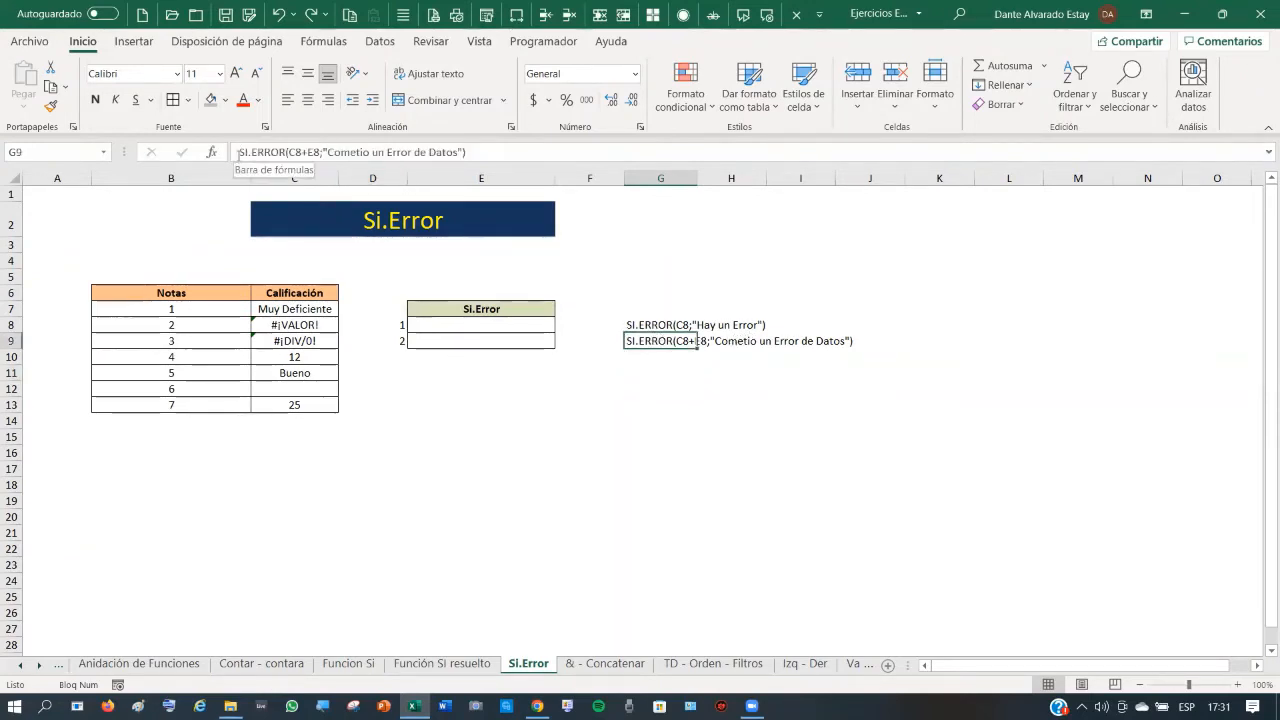
drag(240, 152, 322, 152)
drag(677, 133, 700, 135)
key(ctrl+c)
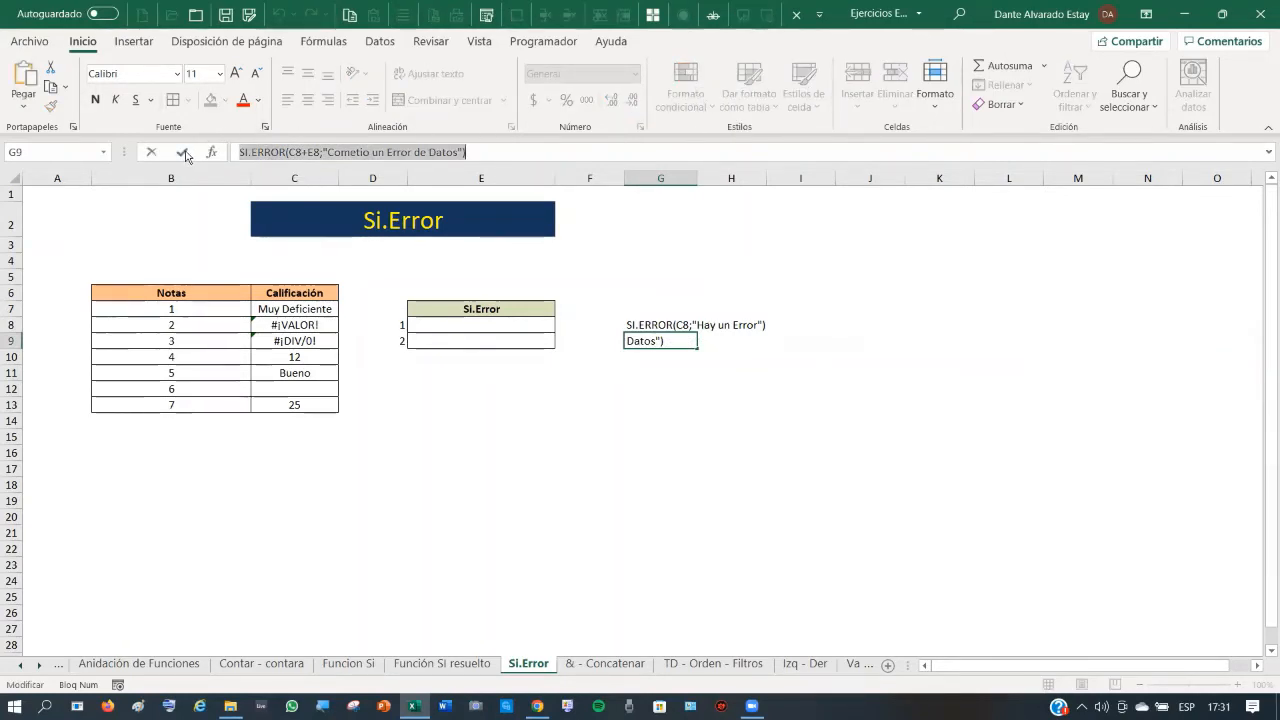
key(Escape)
- Paste the copied text into E9 as =SI.ERROR(C8+E8;"Cometio un Error de Datos") and recheck it
click(487, 339)
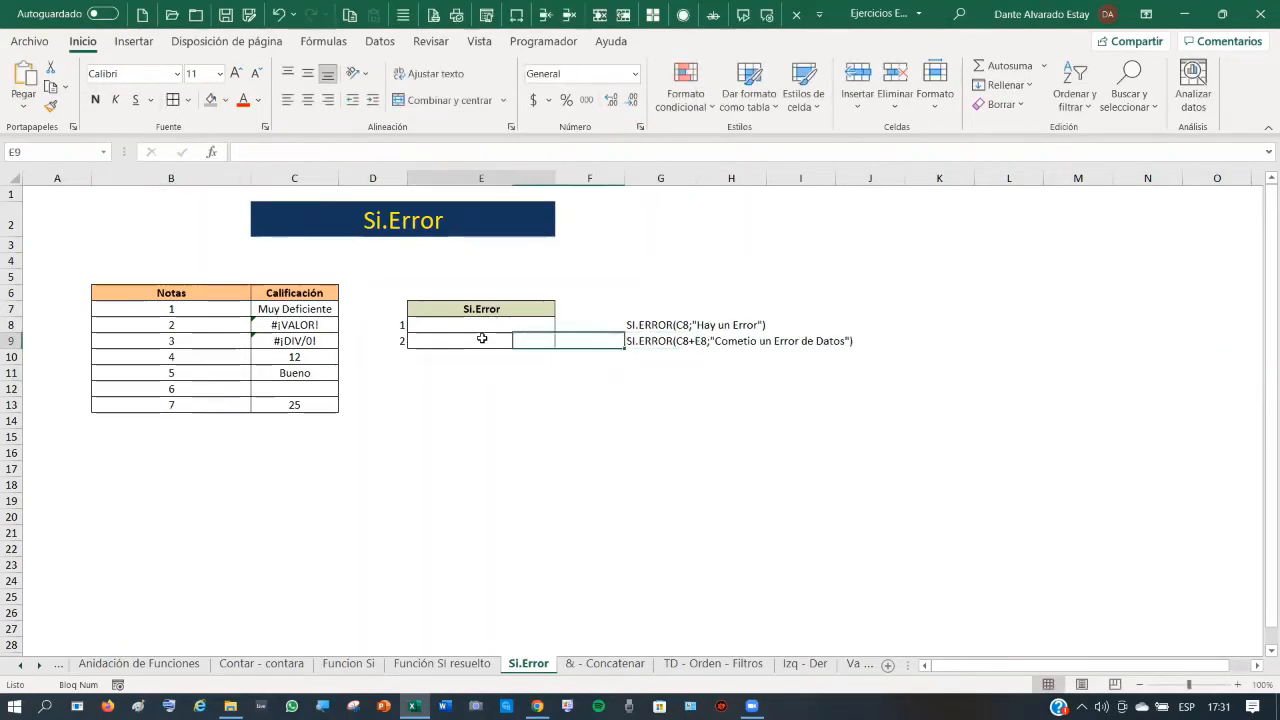
click(261, 150)
text(=)
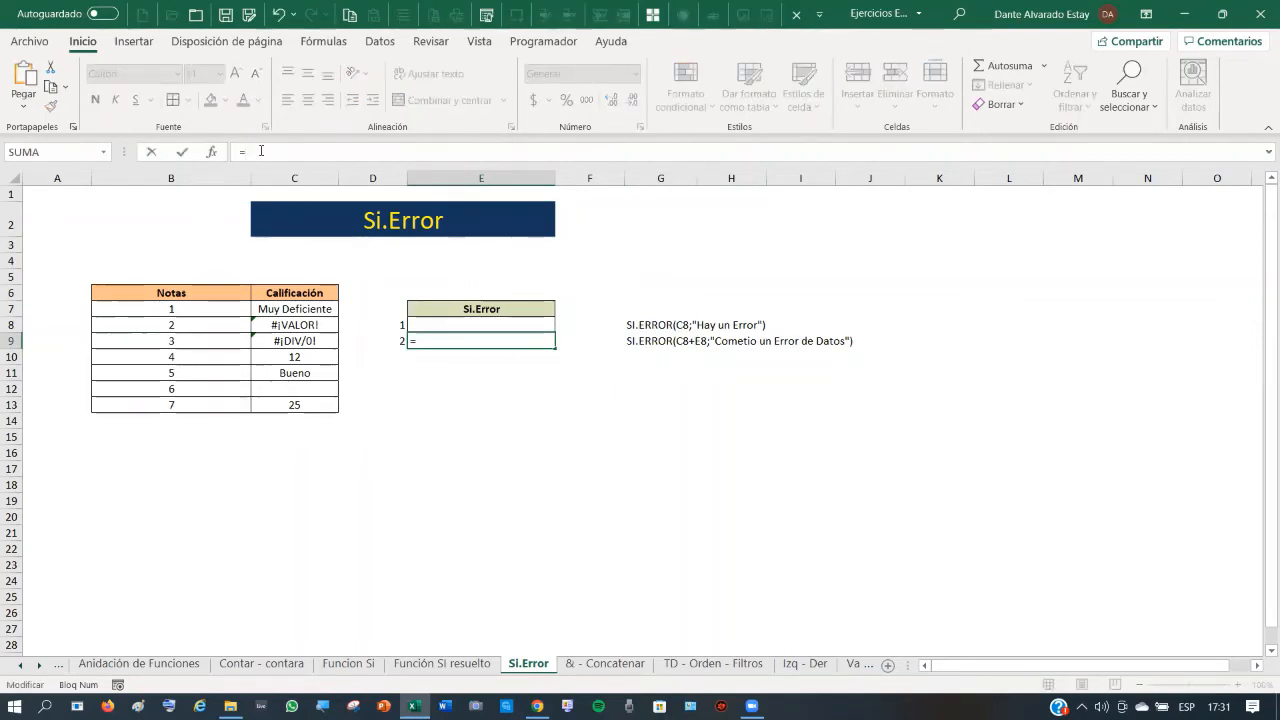
key(ctrl+v)
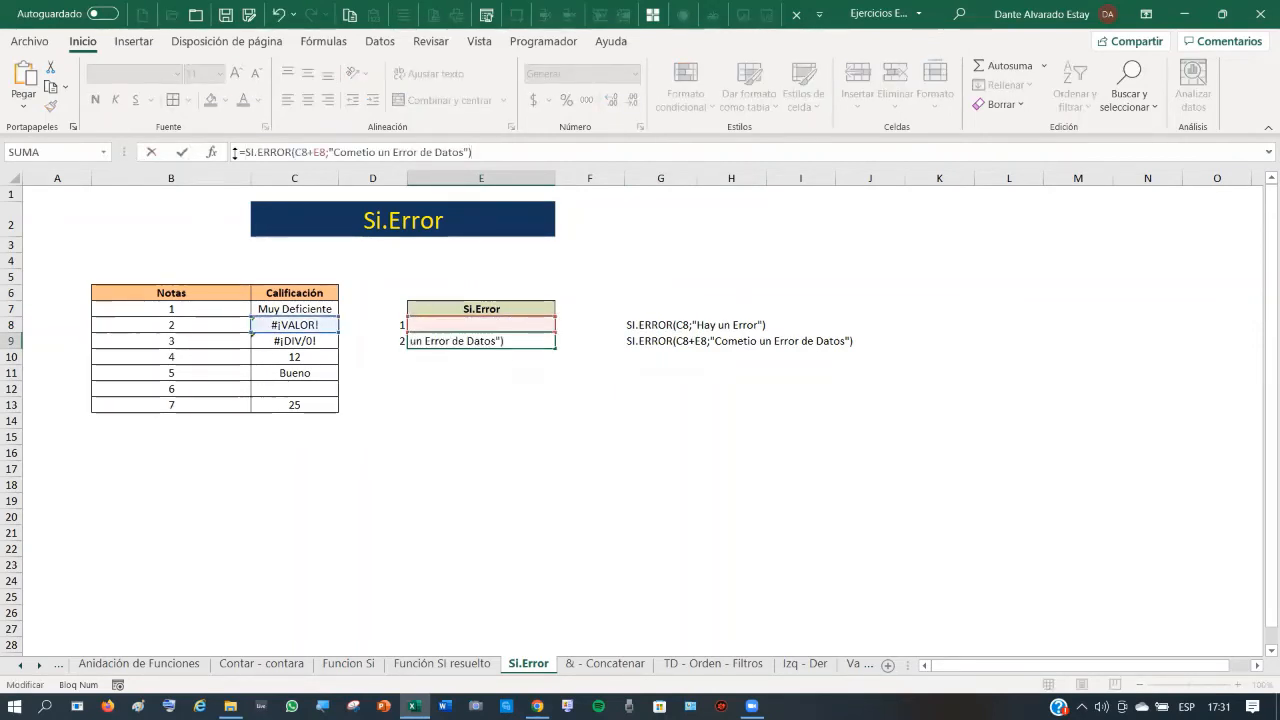
click(184, 155)
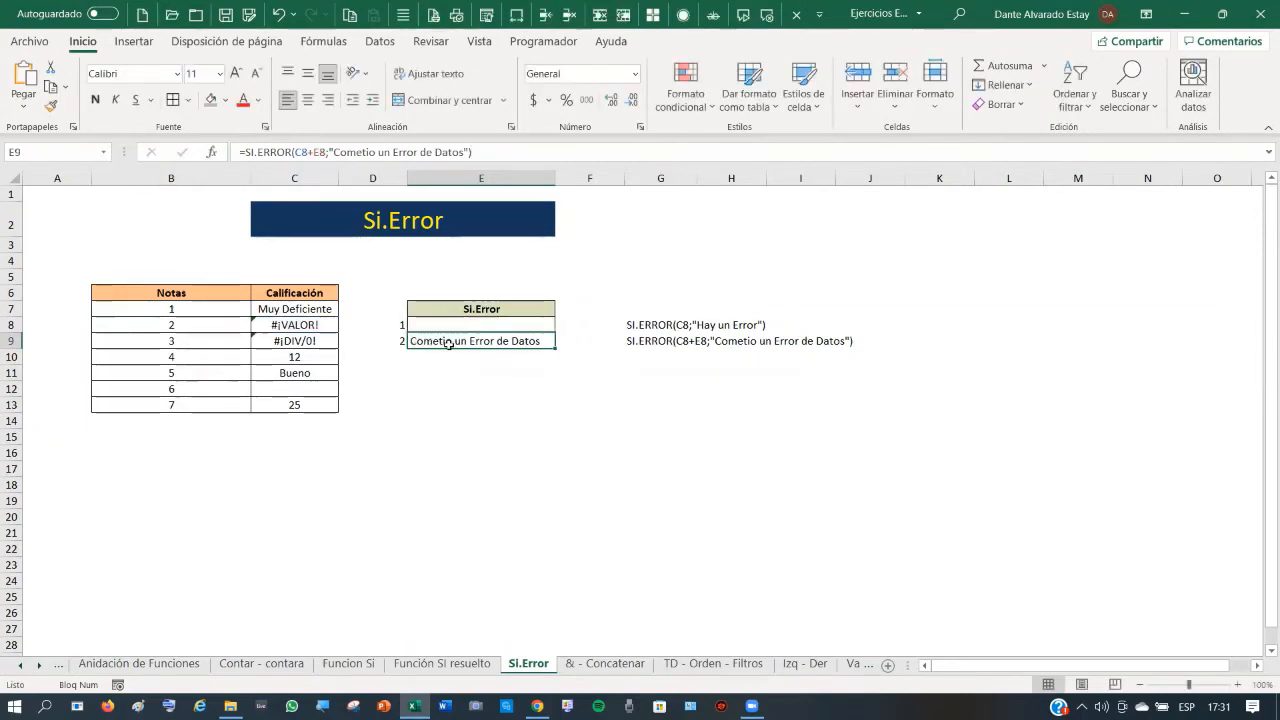
click(312, 326)
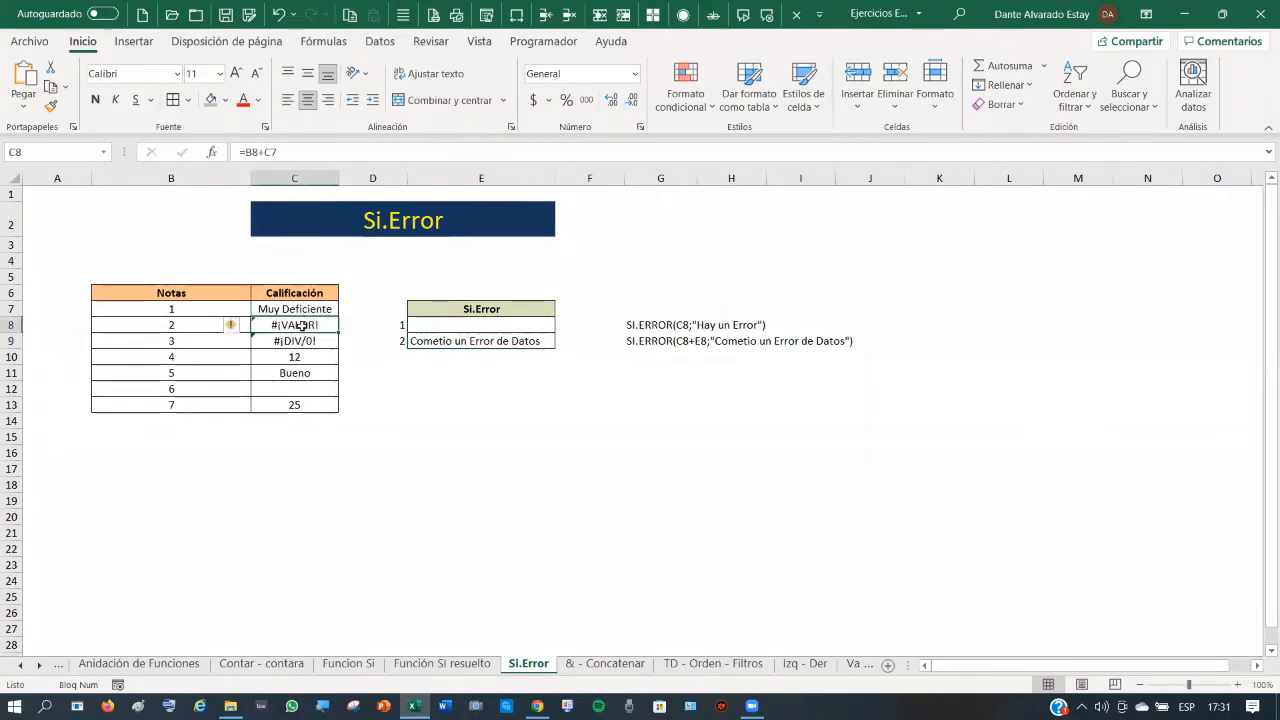
click(476, 338)
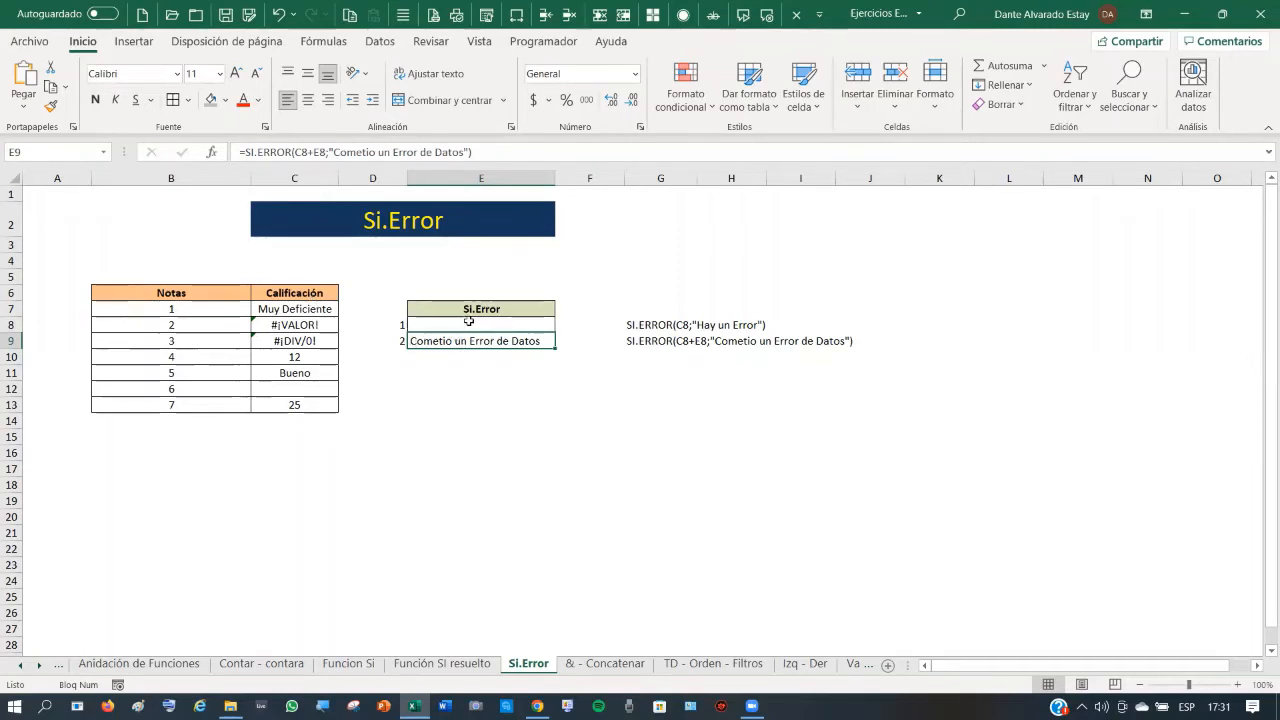
key(F2)
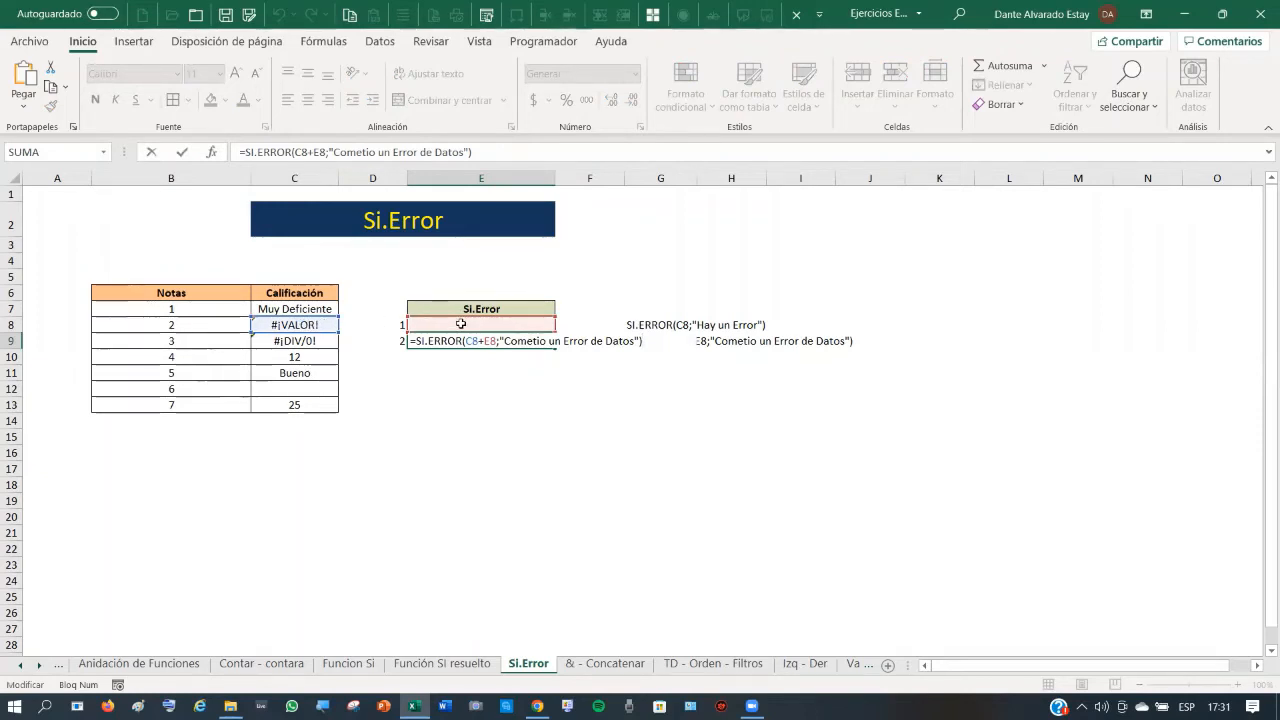
key(Return)
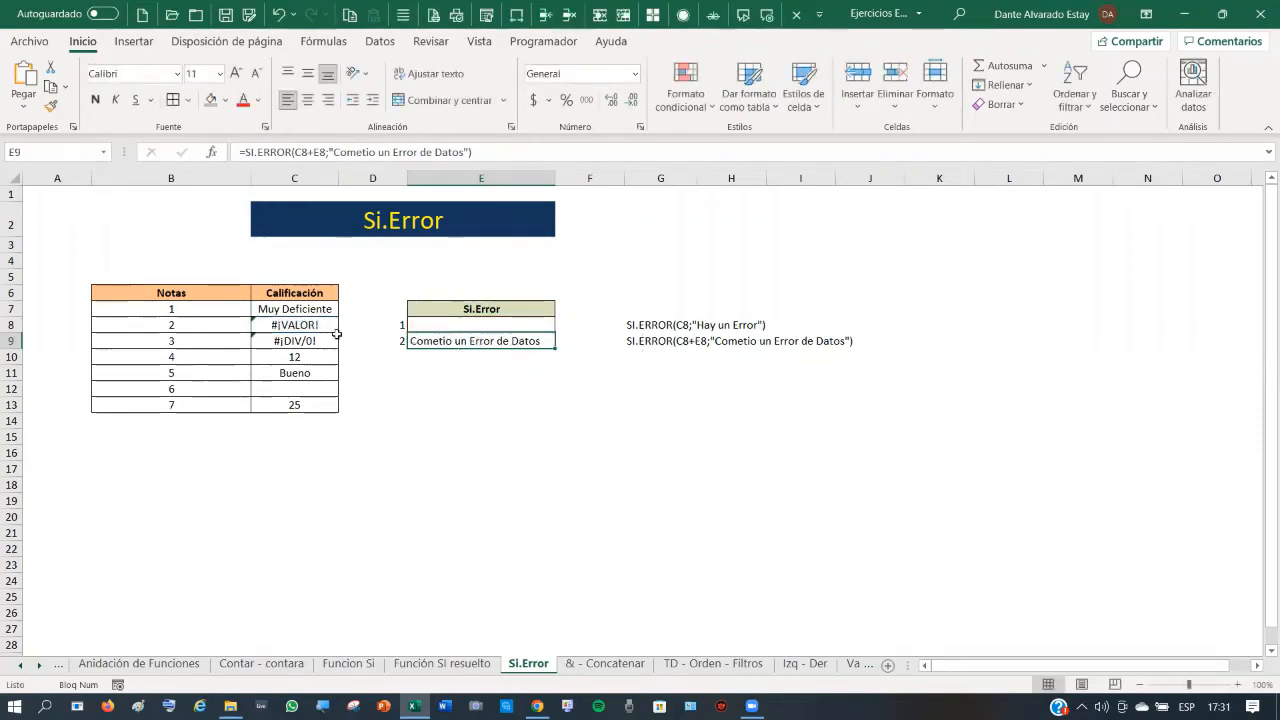
click(299, 325)
text(5)
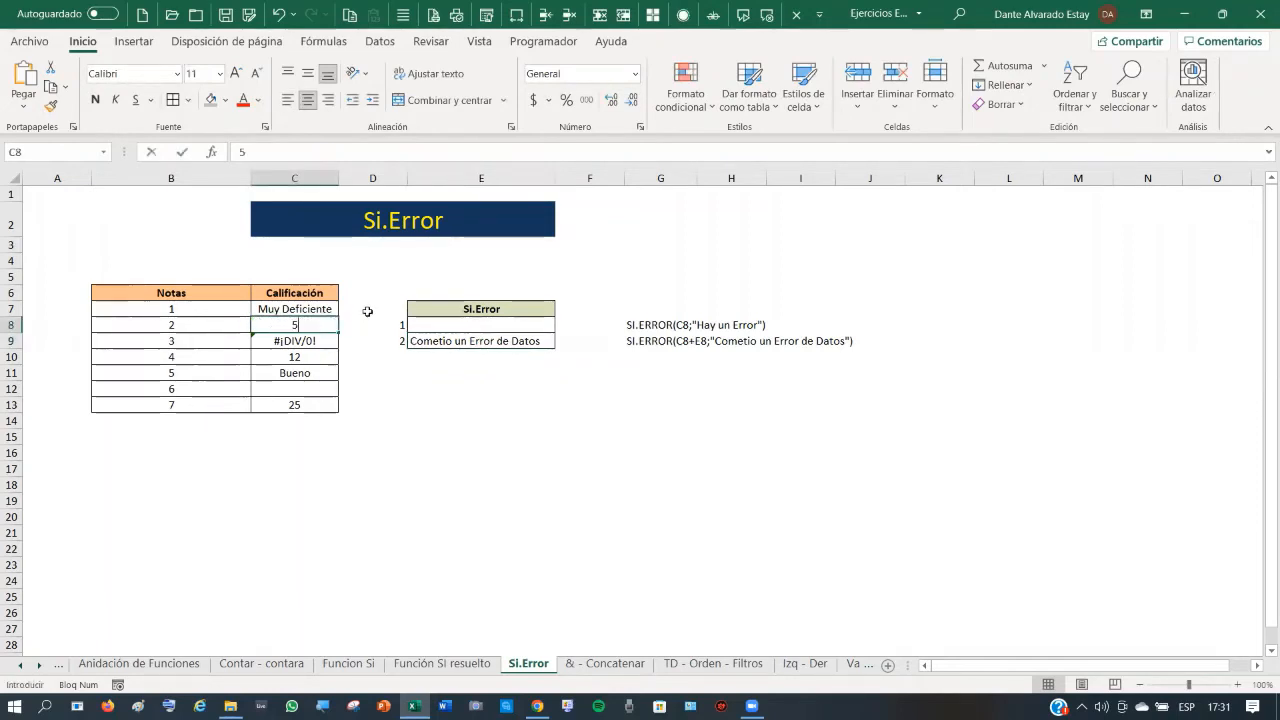
key(Right)
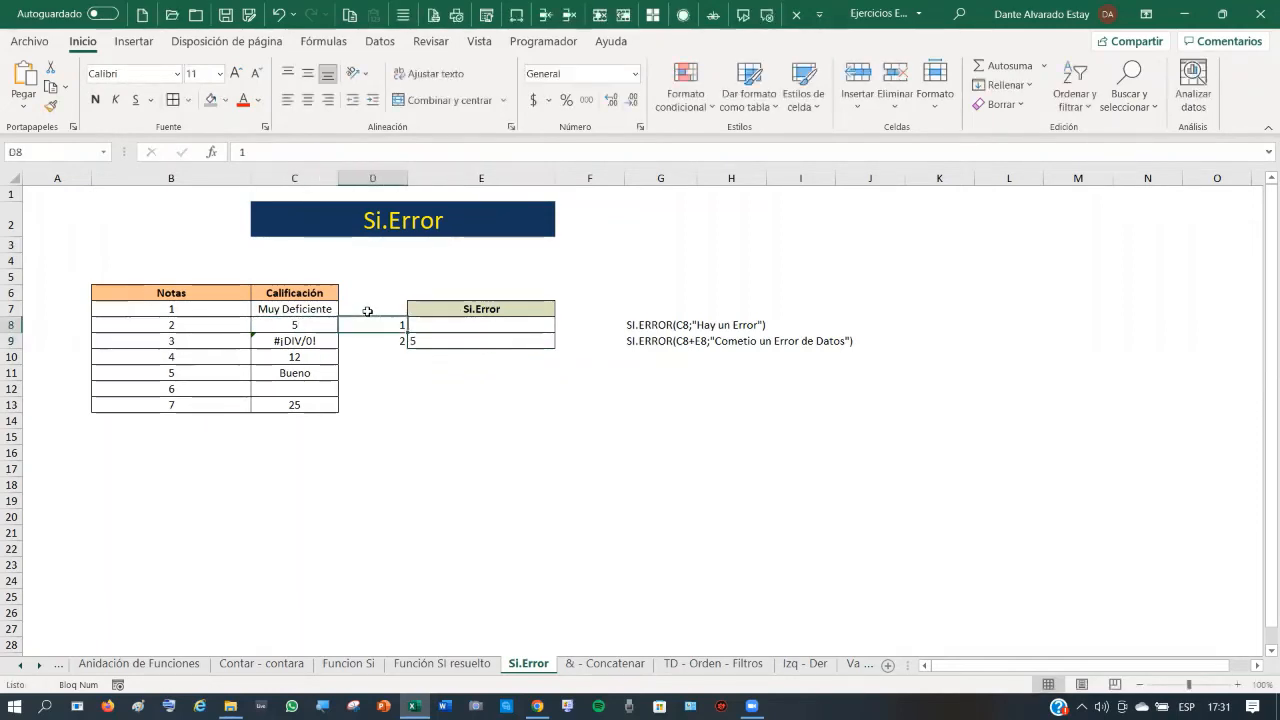
key(Right)
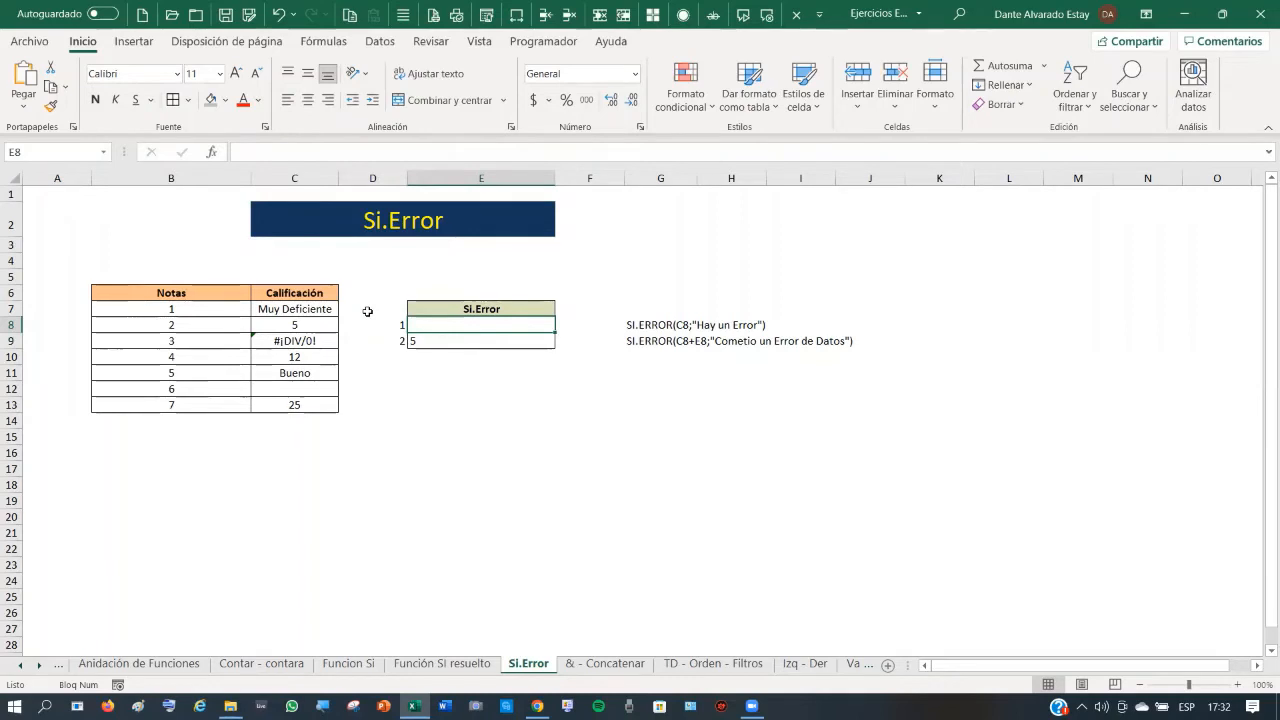
text(5)
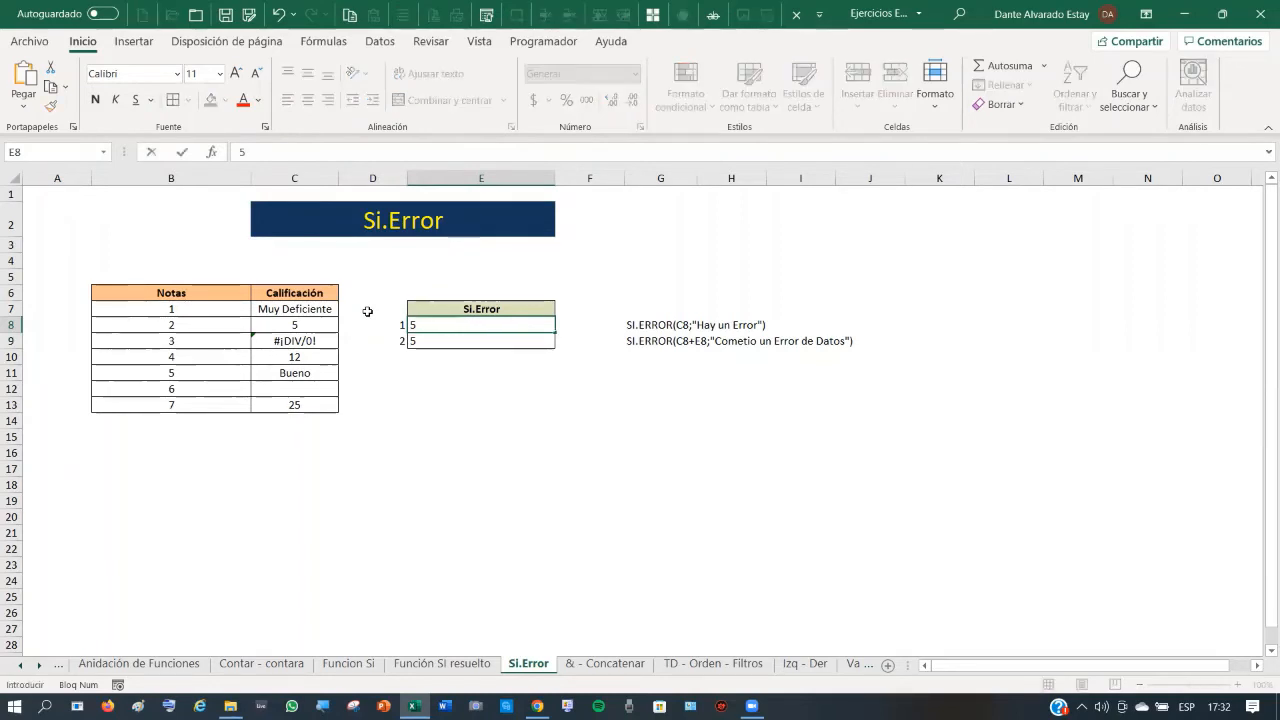
key(Return)
key(Up)
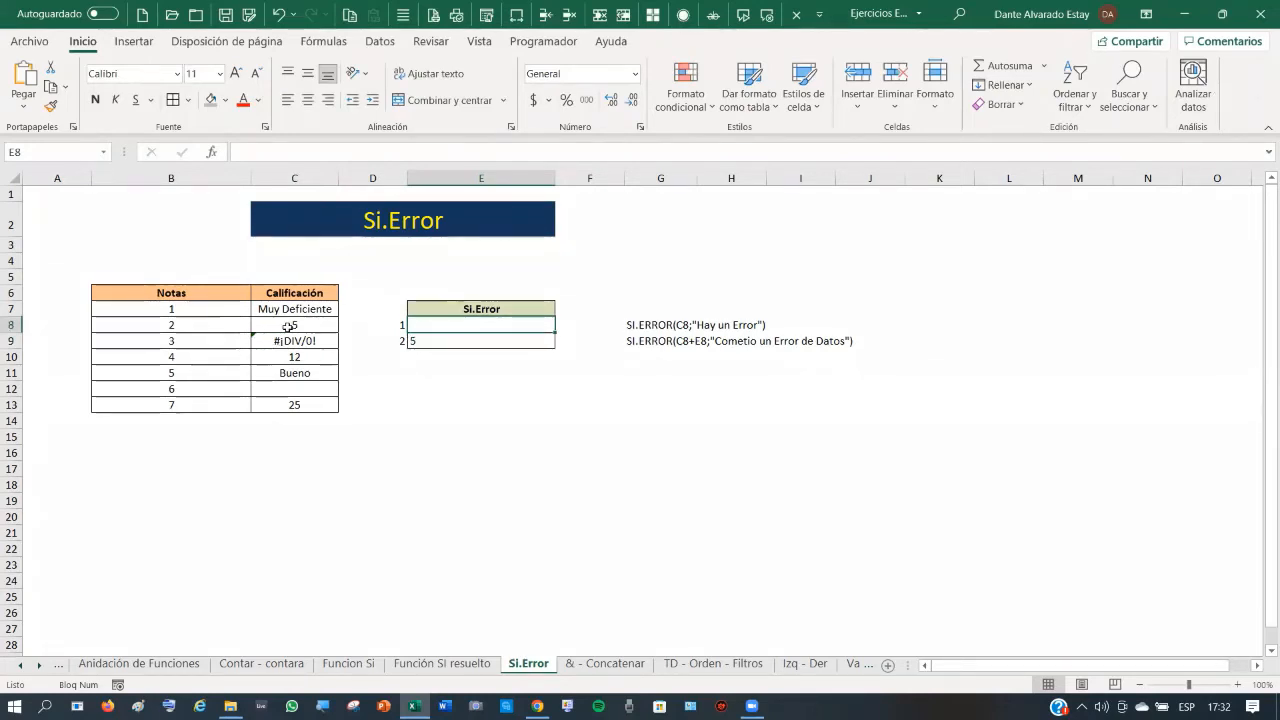
click(320, 320)
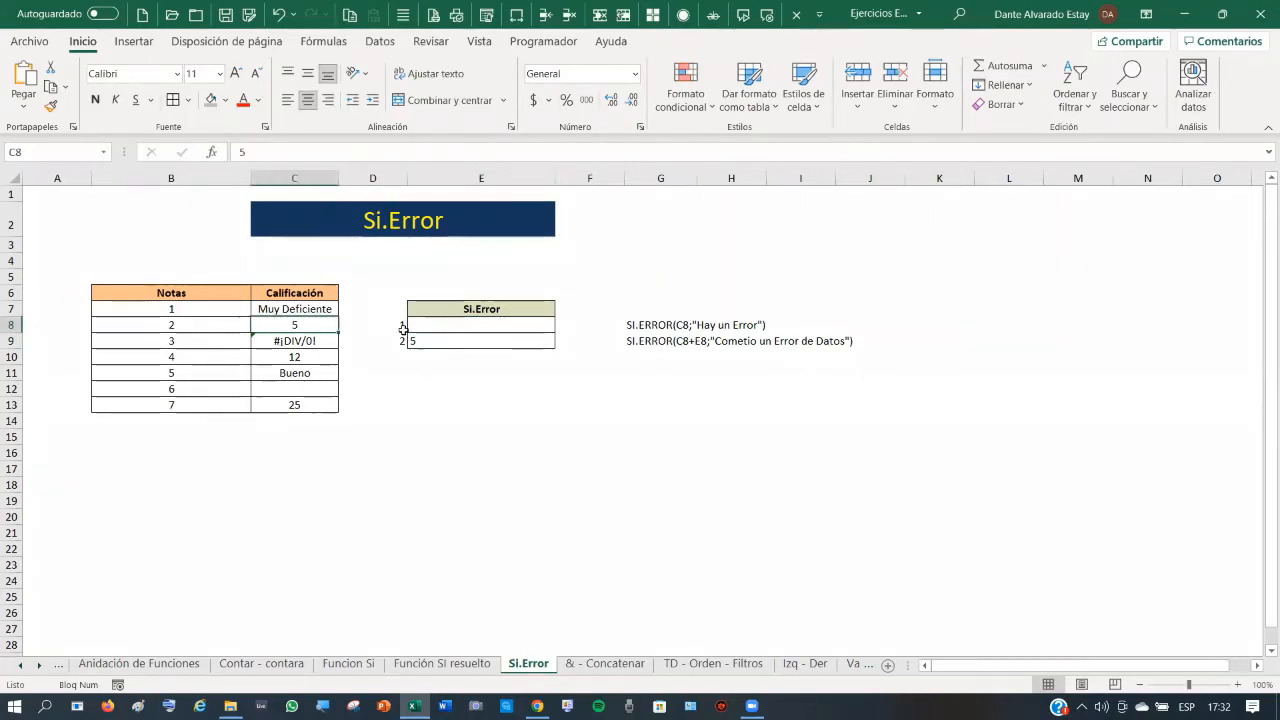
click(278, 14)
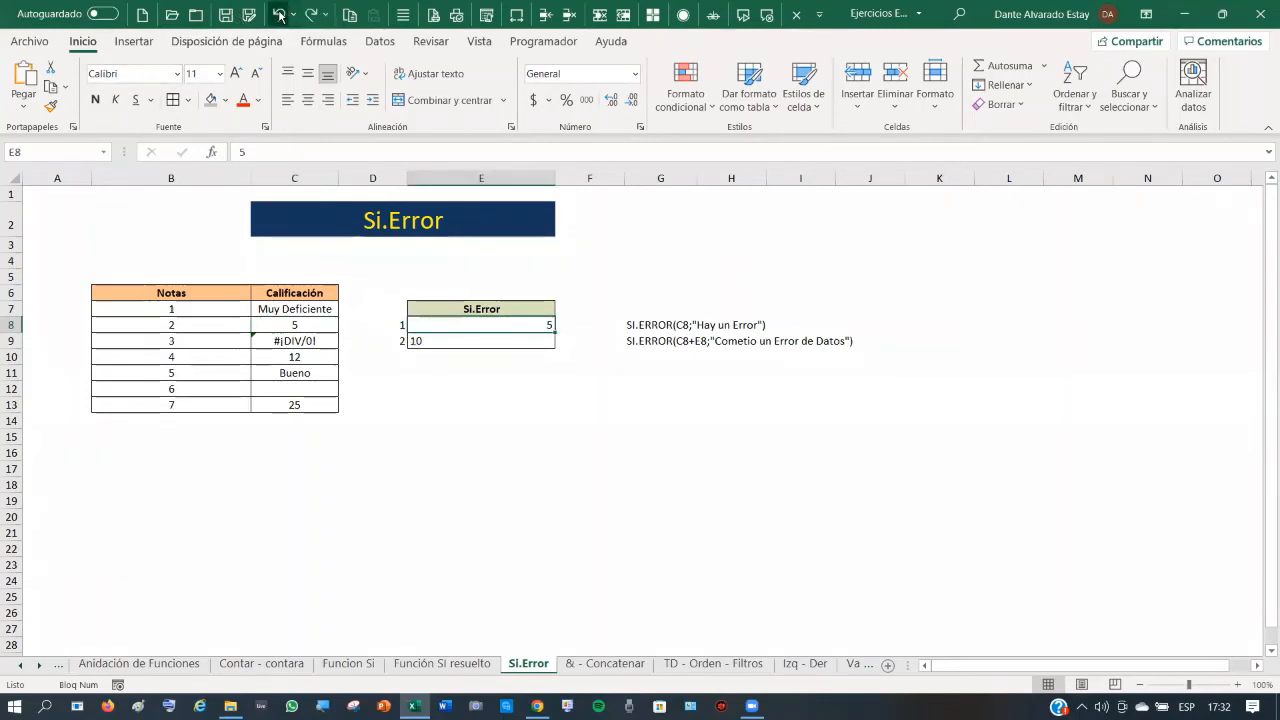
click(278, 14)
click(279, 15)
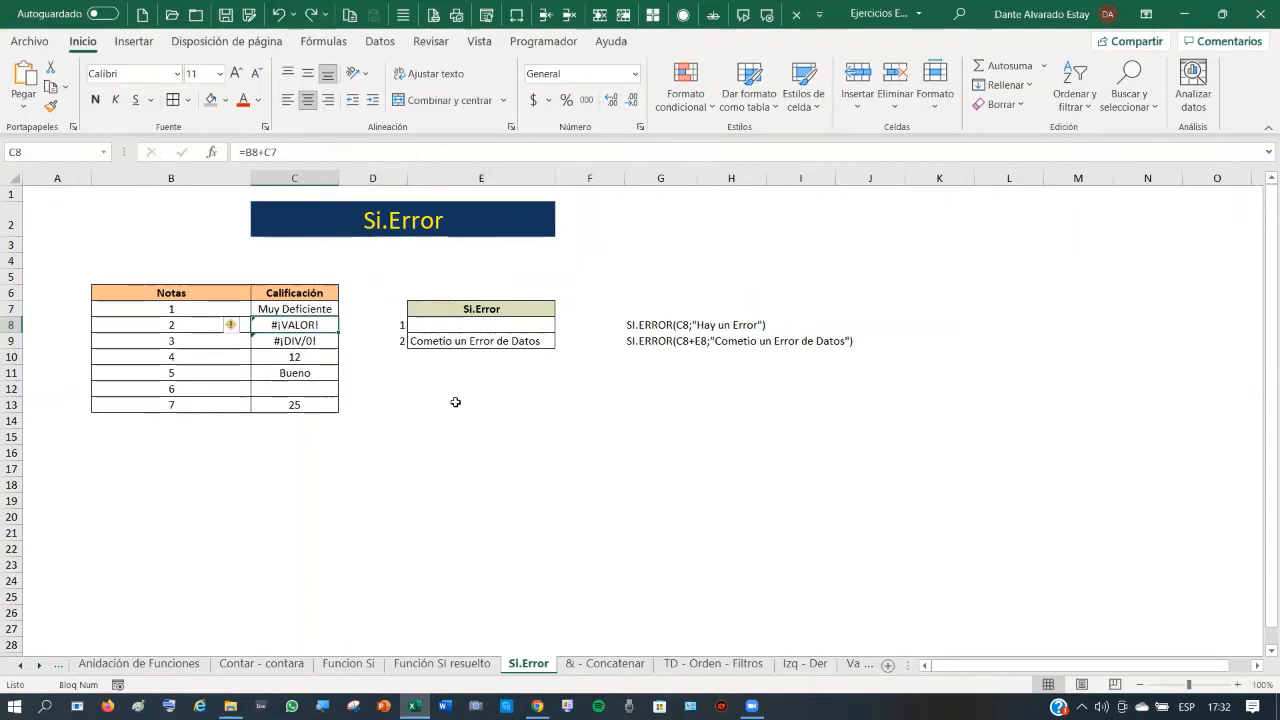
click(304, 342)
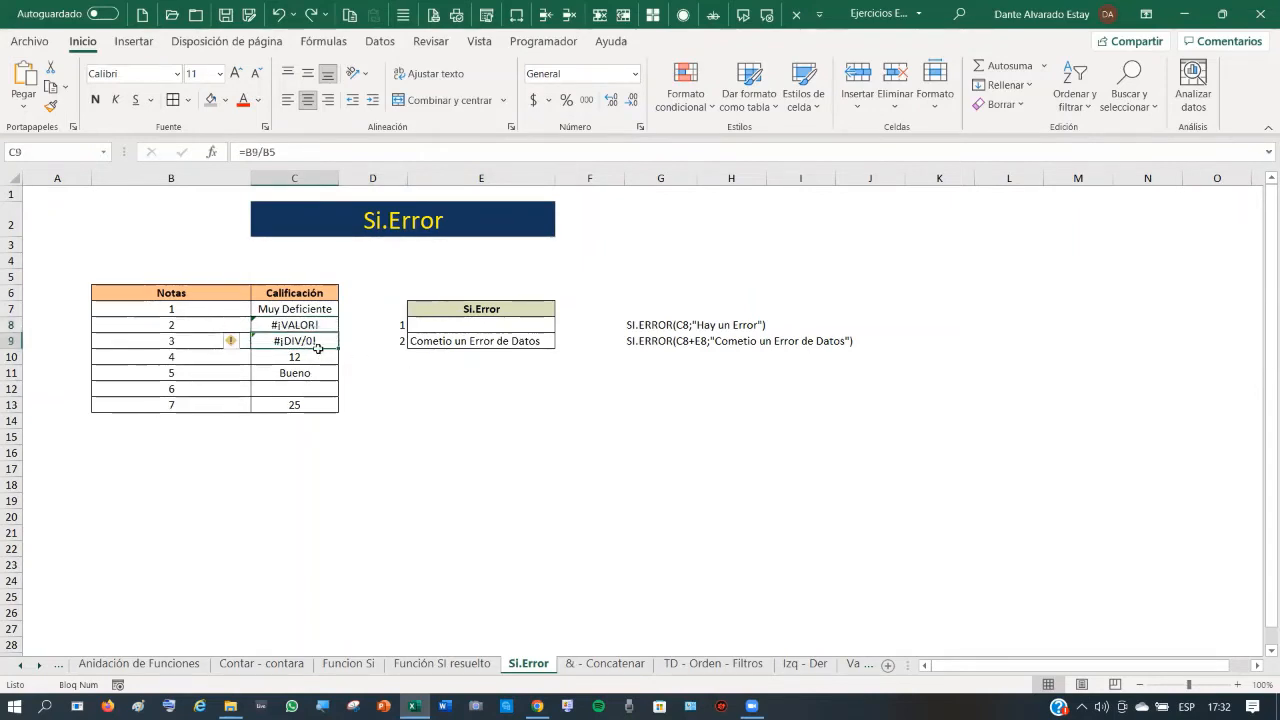
click(498, 326)
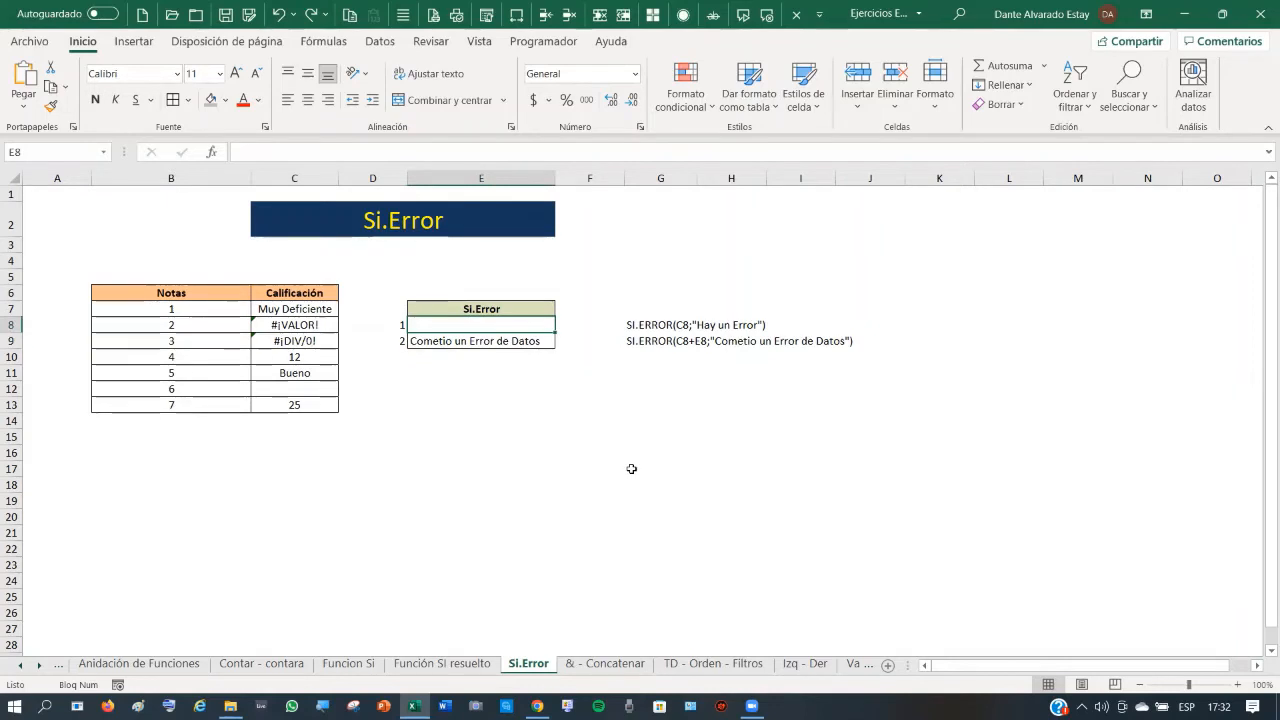
- Enter the division =C13/C12 in E8, using the empty C12 as divisor
text(=)
click(298, 404)
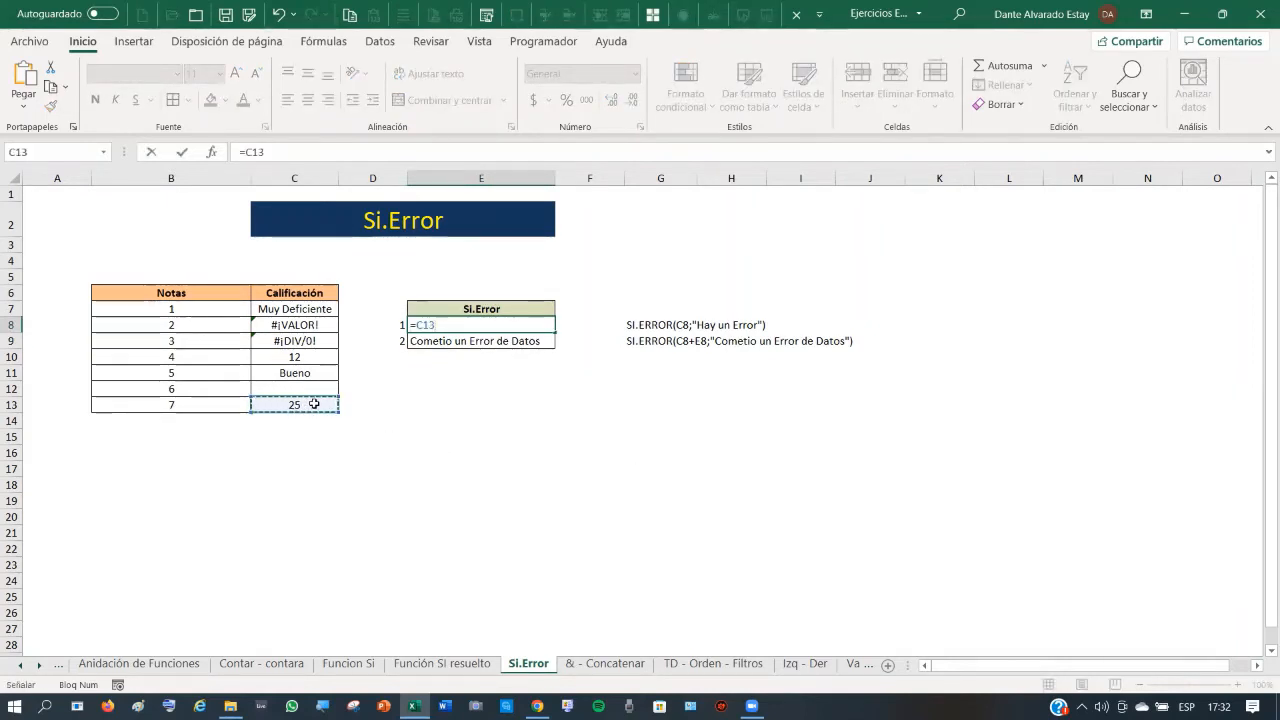
text(/)
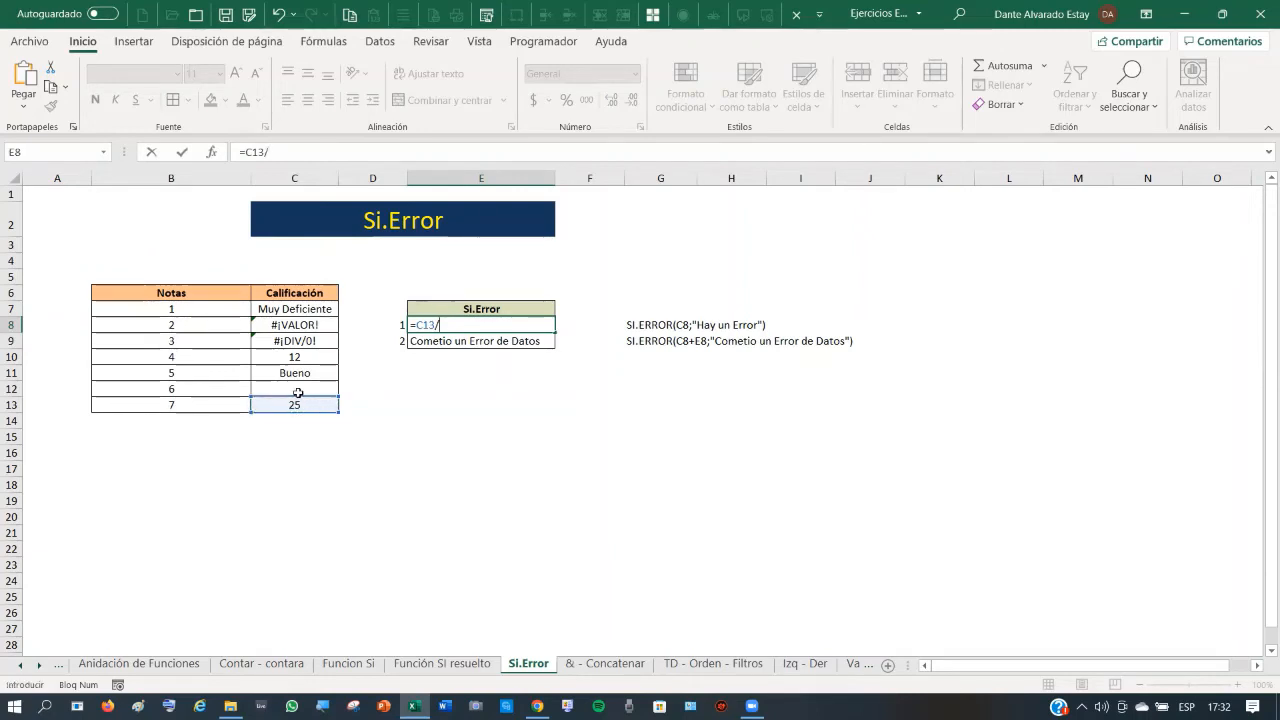
click(296, 388)
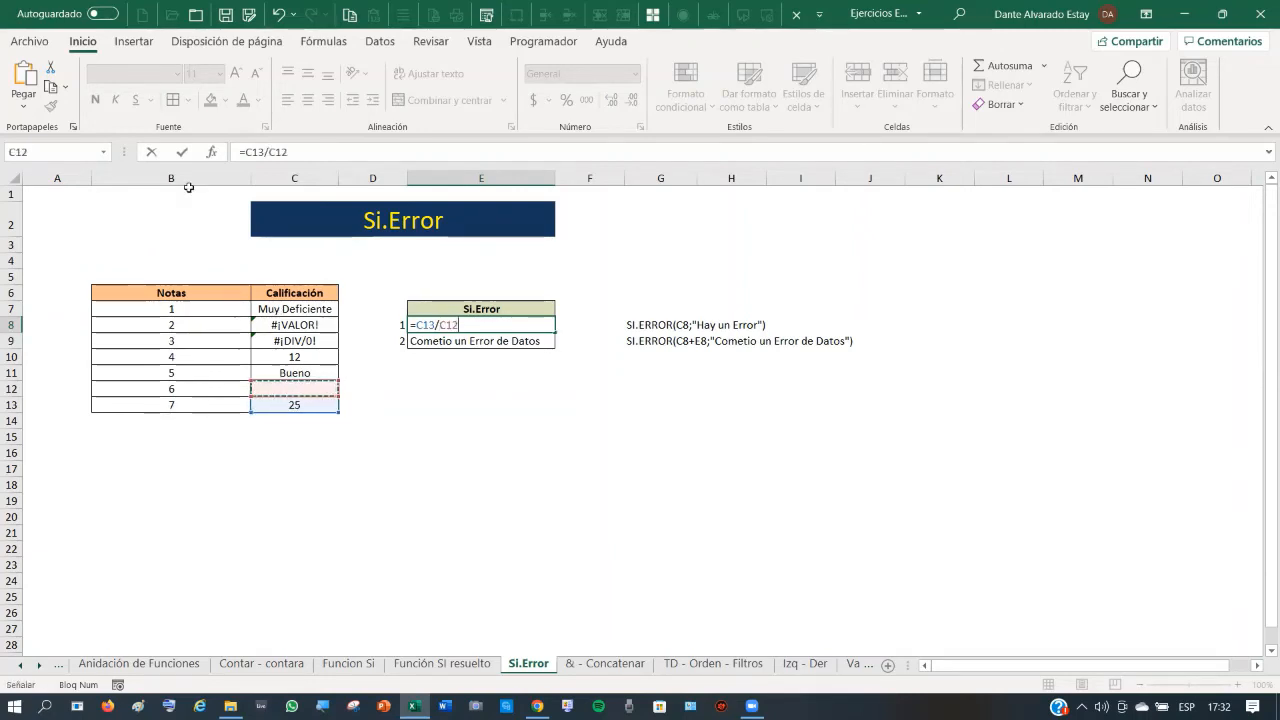
key(ctrl+Return)
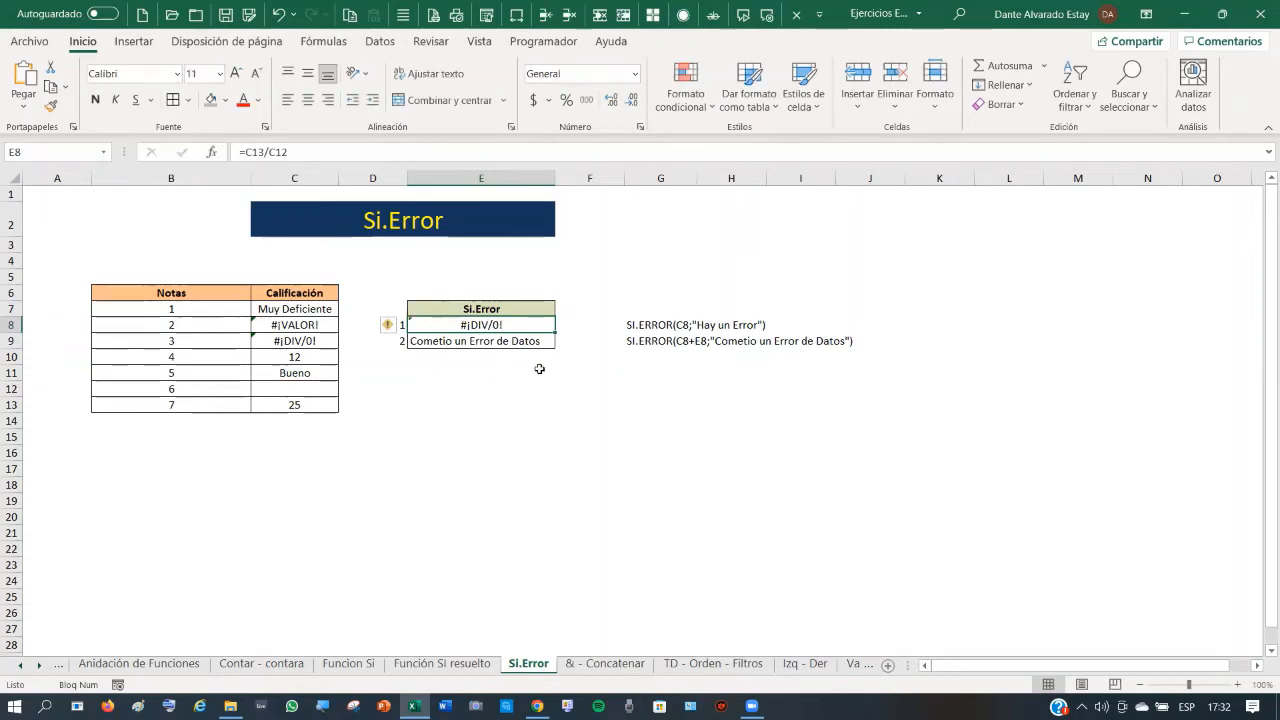
- Wrap E8's division as =SI.ERROR(C13/C12;"Dividido por Cero")
click(244, 152)
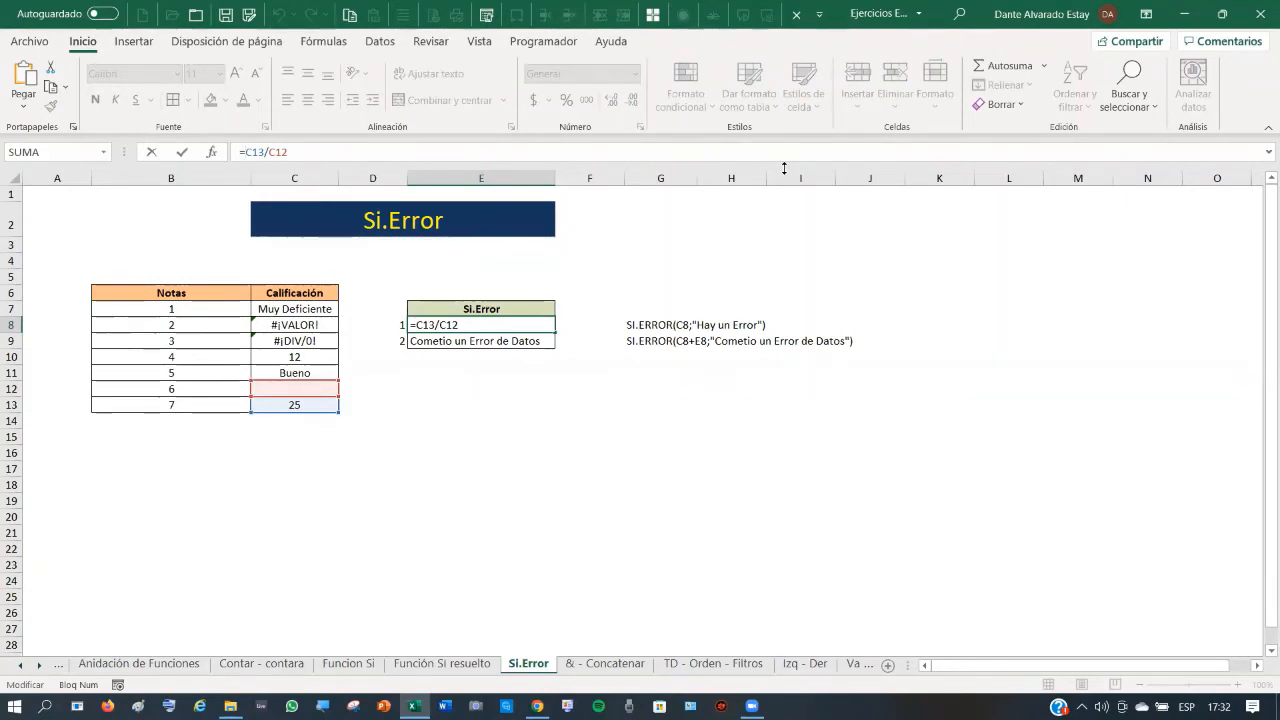
text(si)
text(.error)
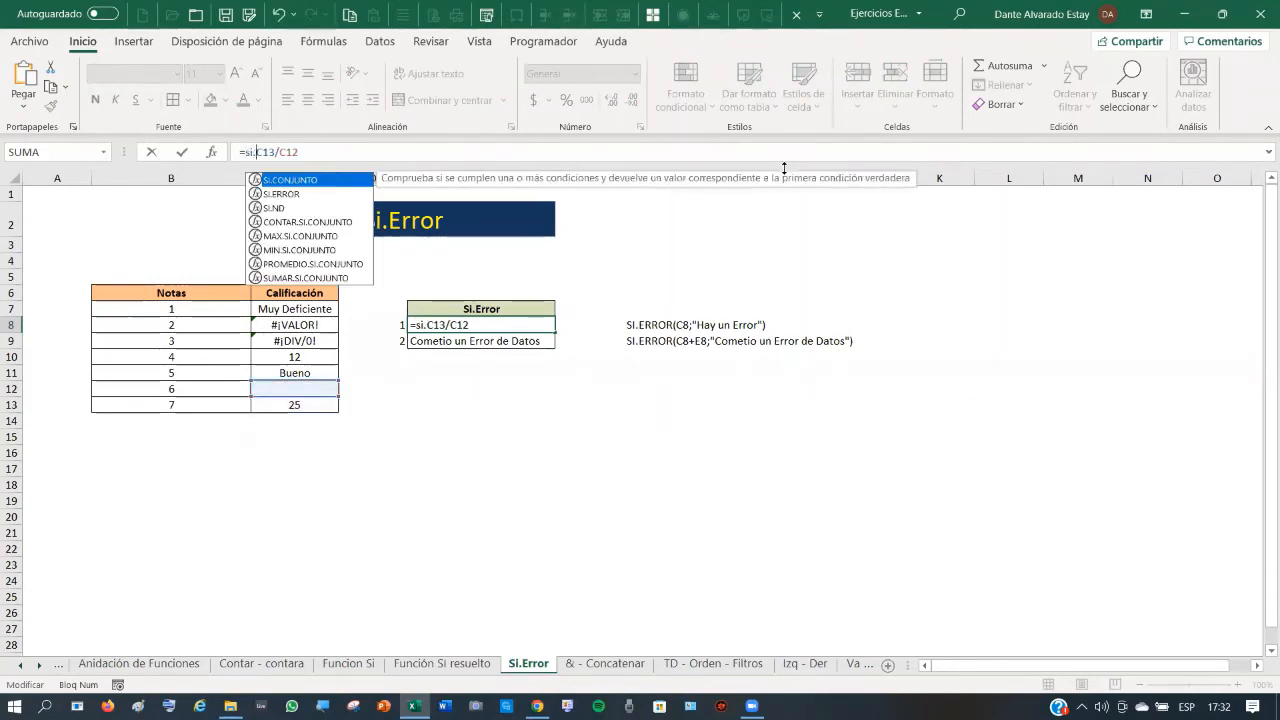
text(()
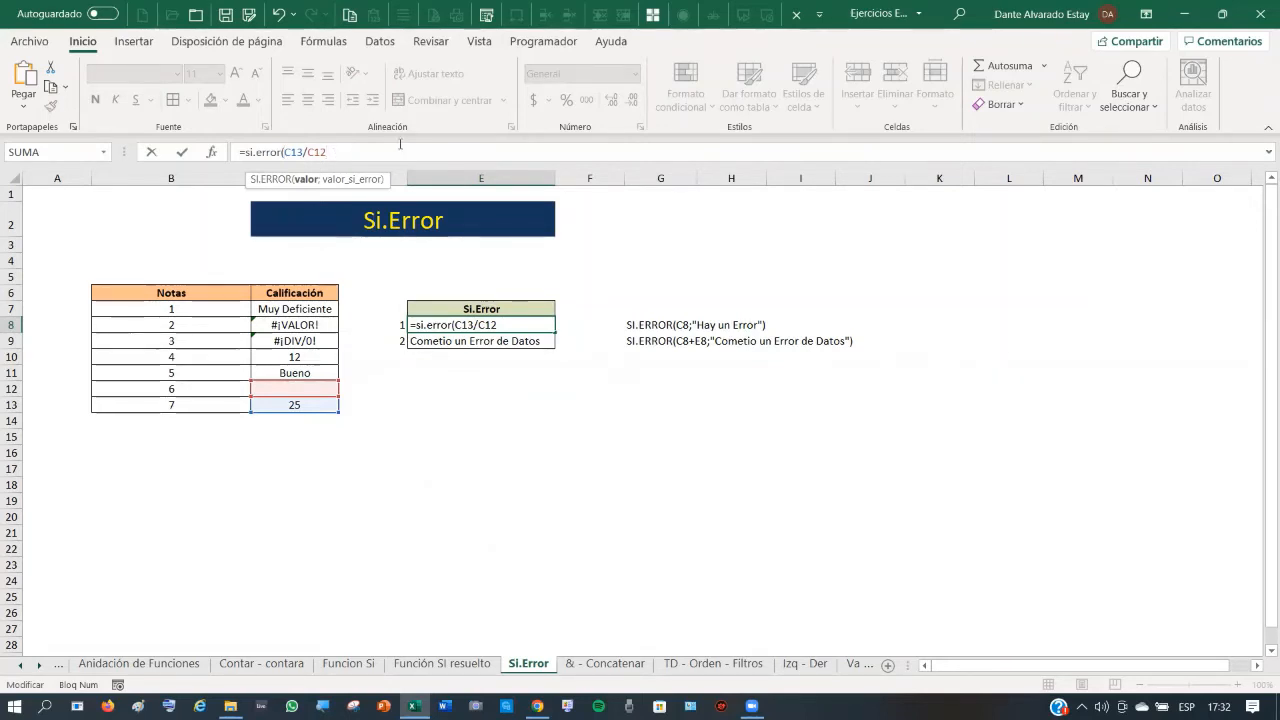
text(;)
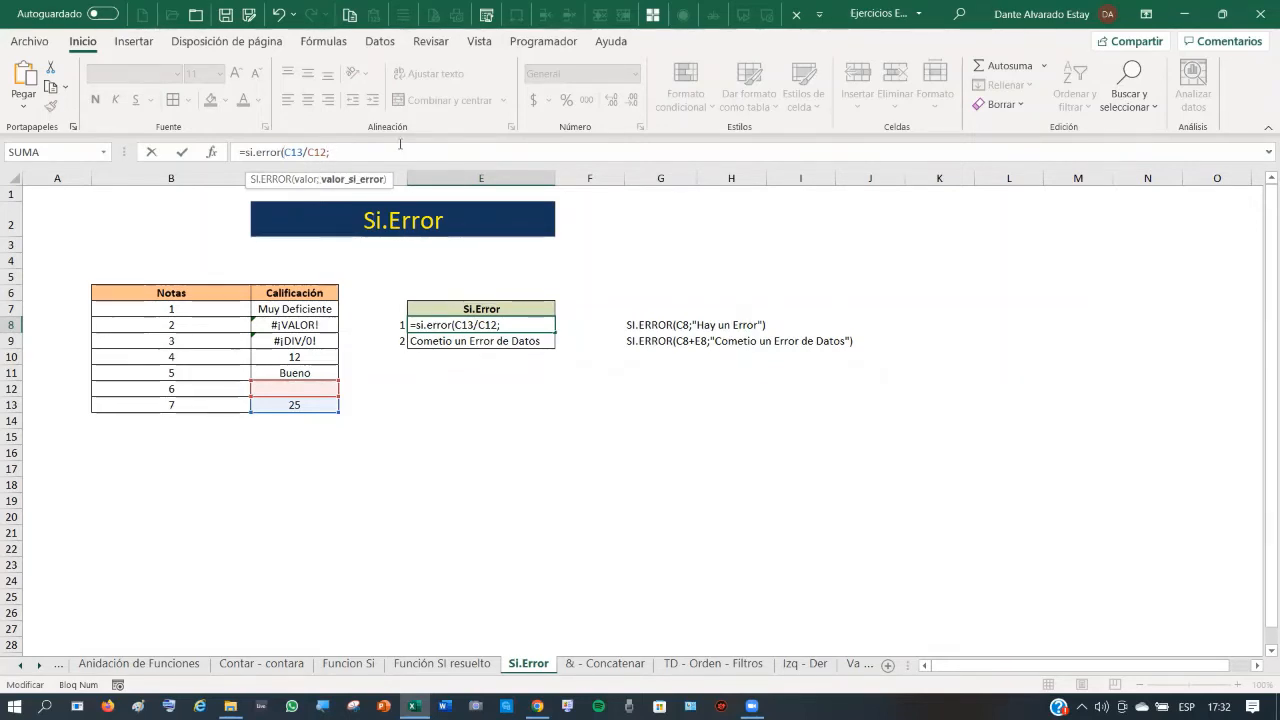
text("D)
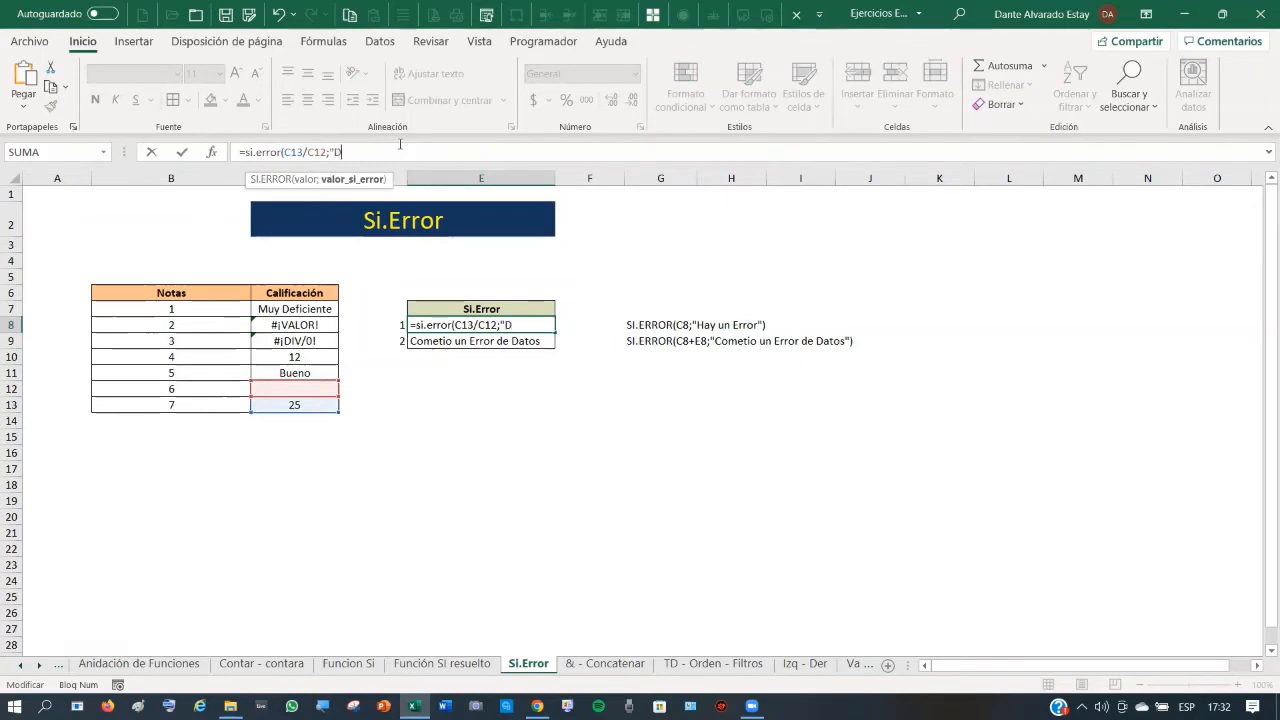
text(ividido por )
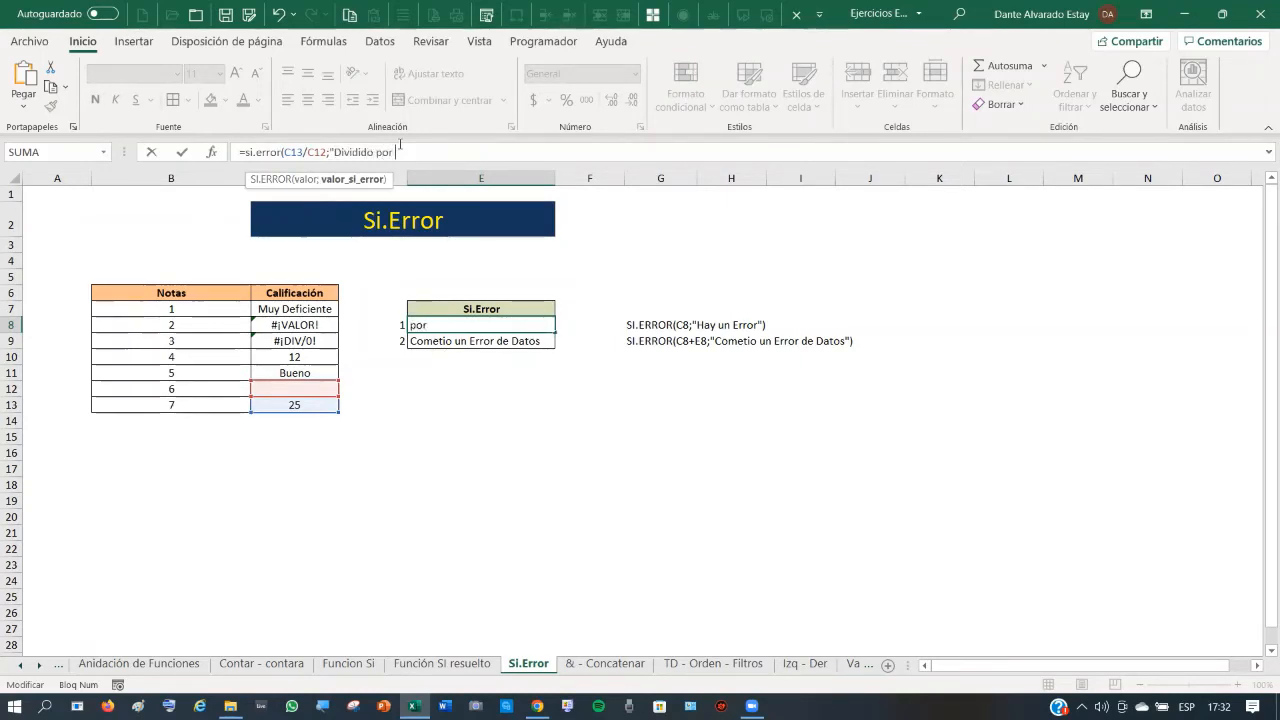
text(Cero")
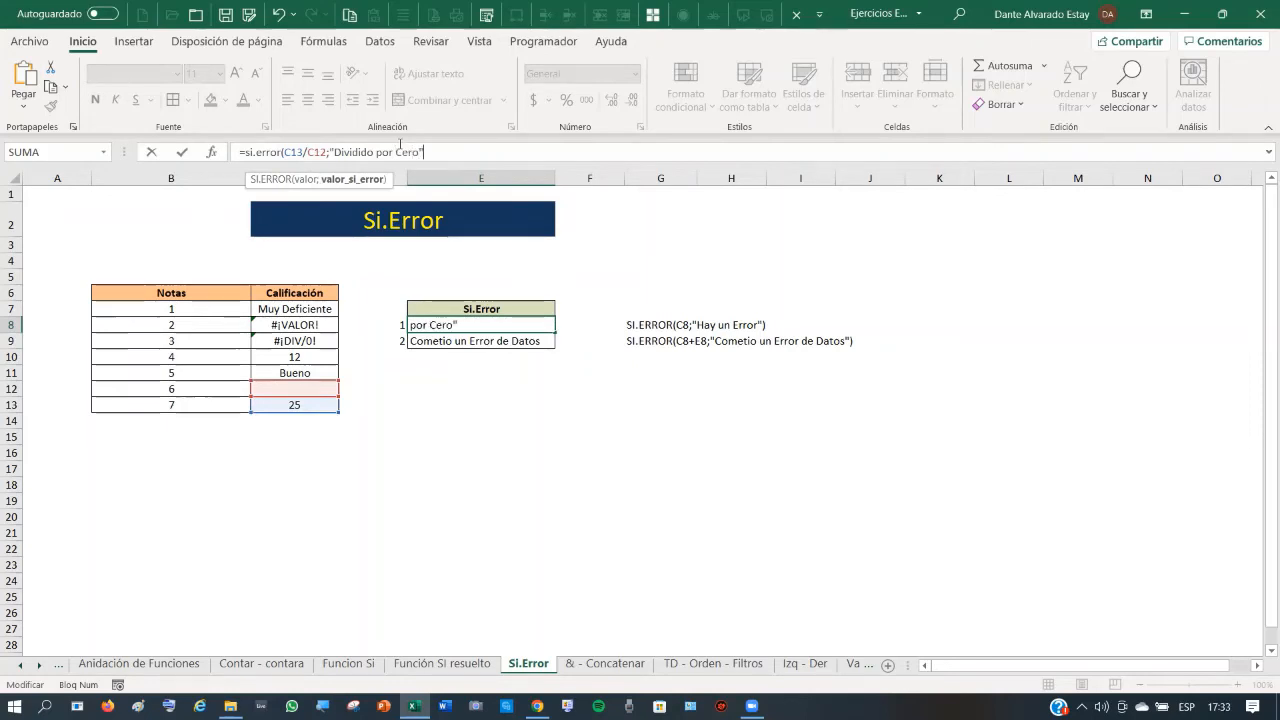
text())
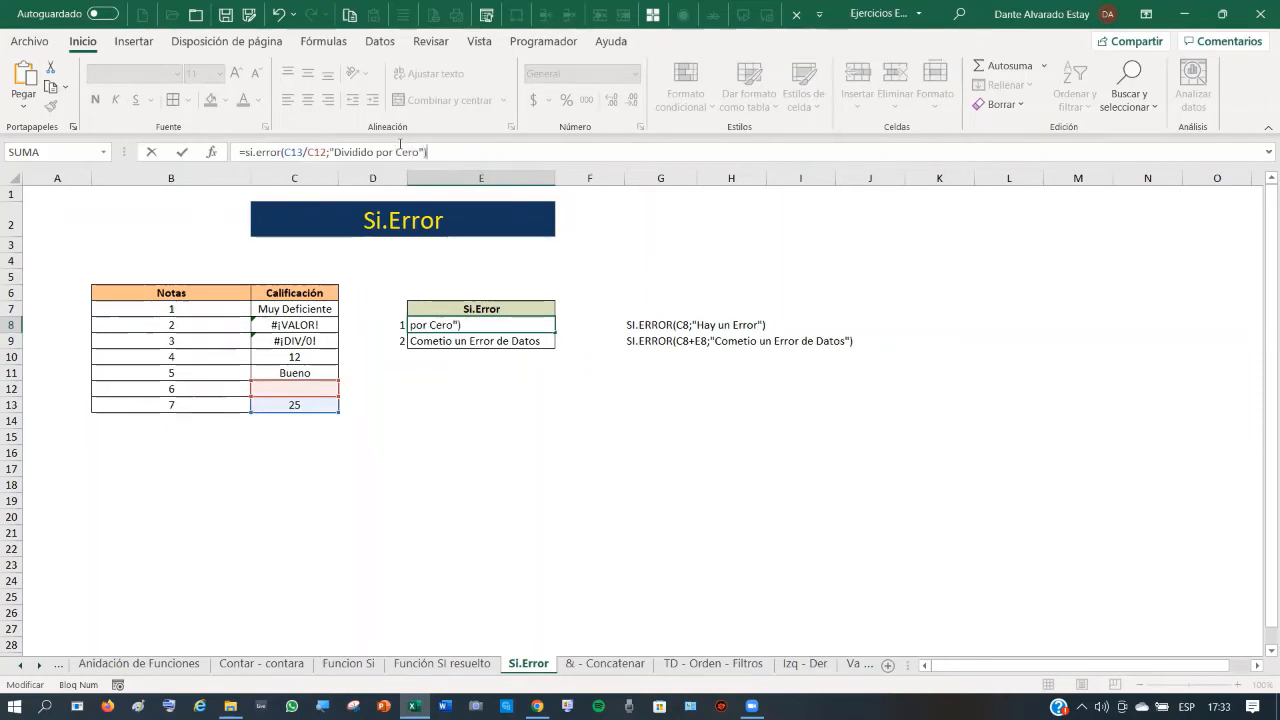
click(184, 153)
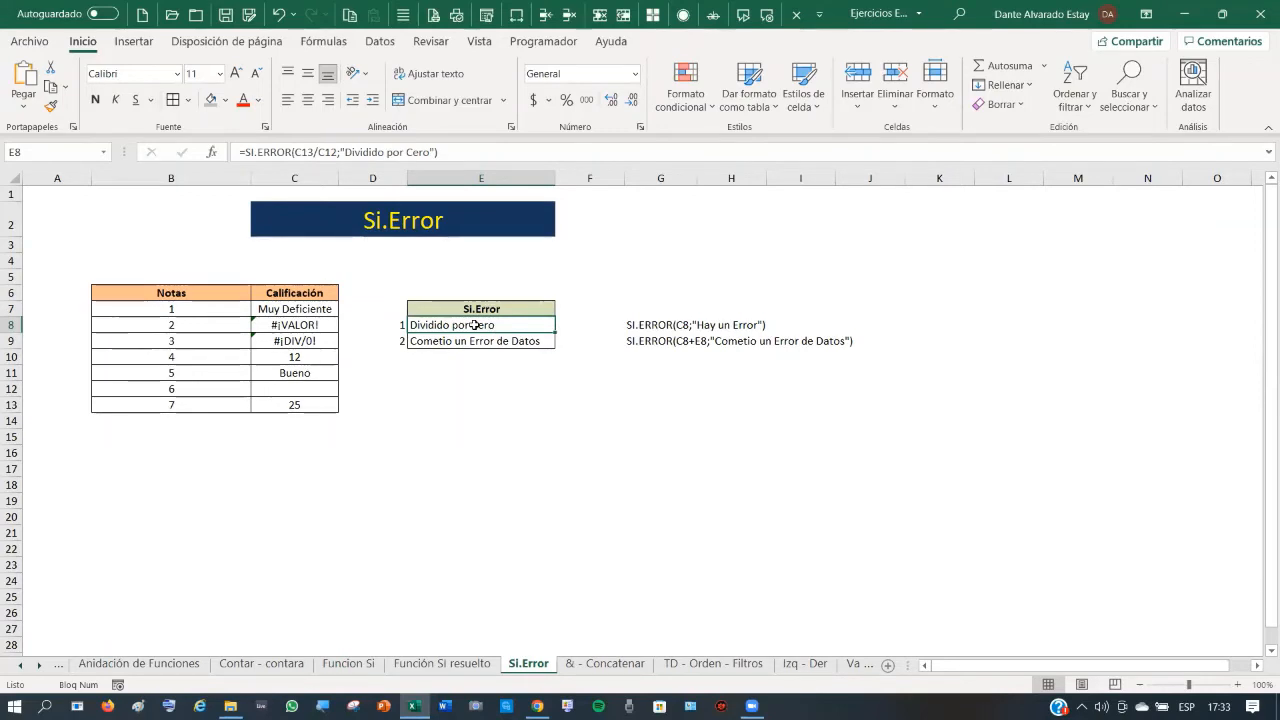
click(328, 388)
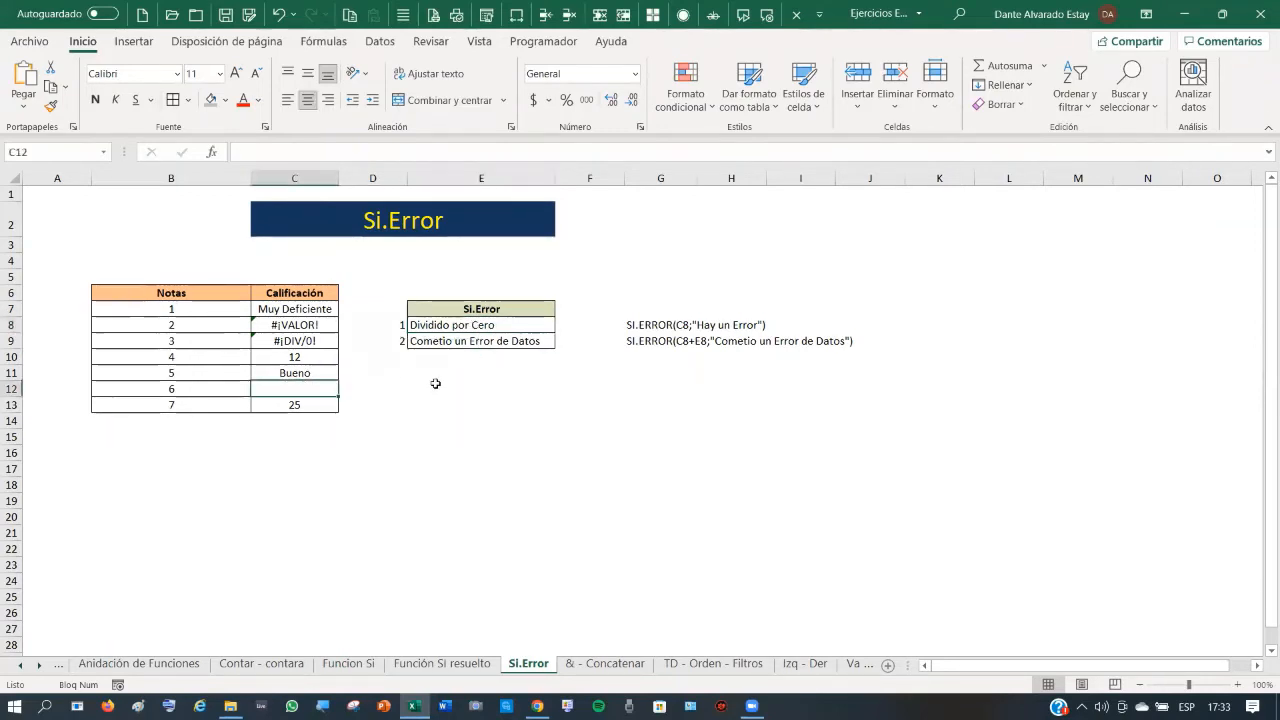
text(5)
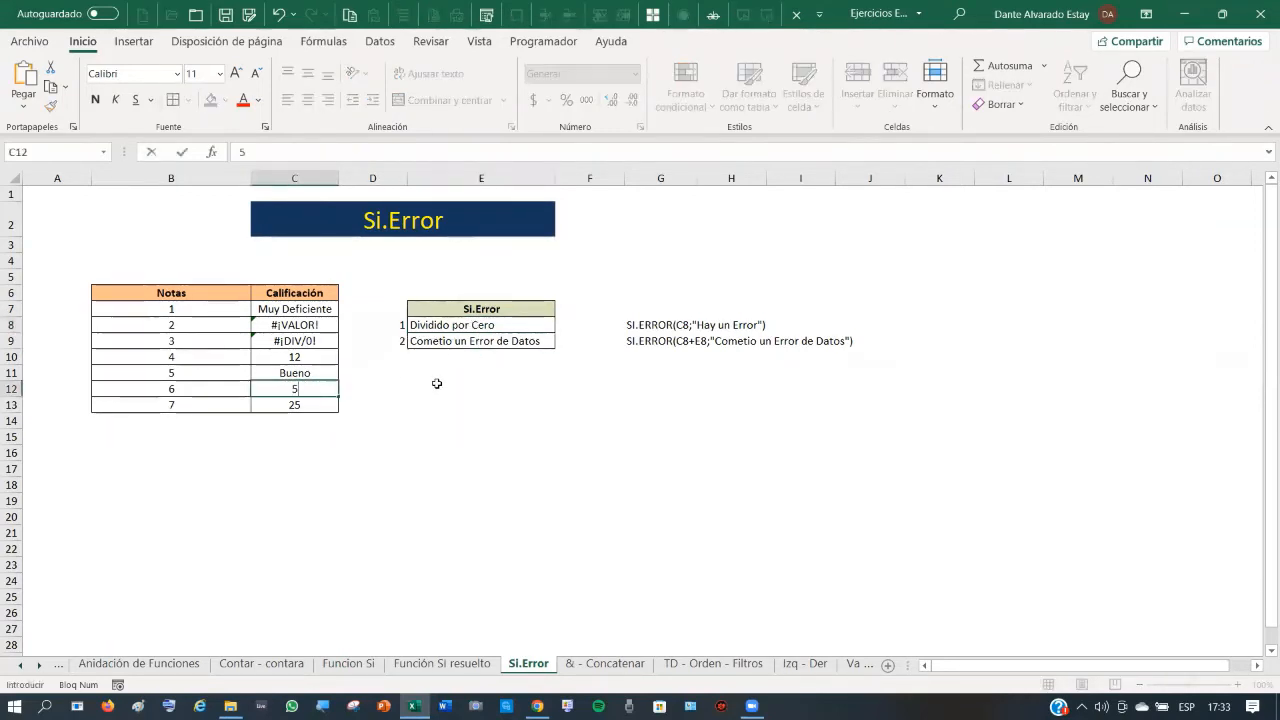
key(Return)
click(480, 325)
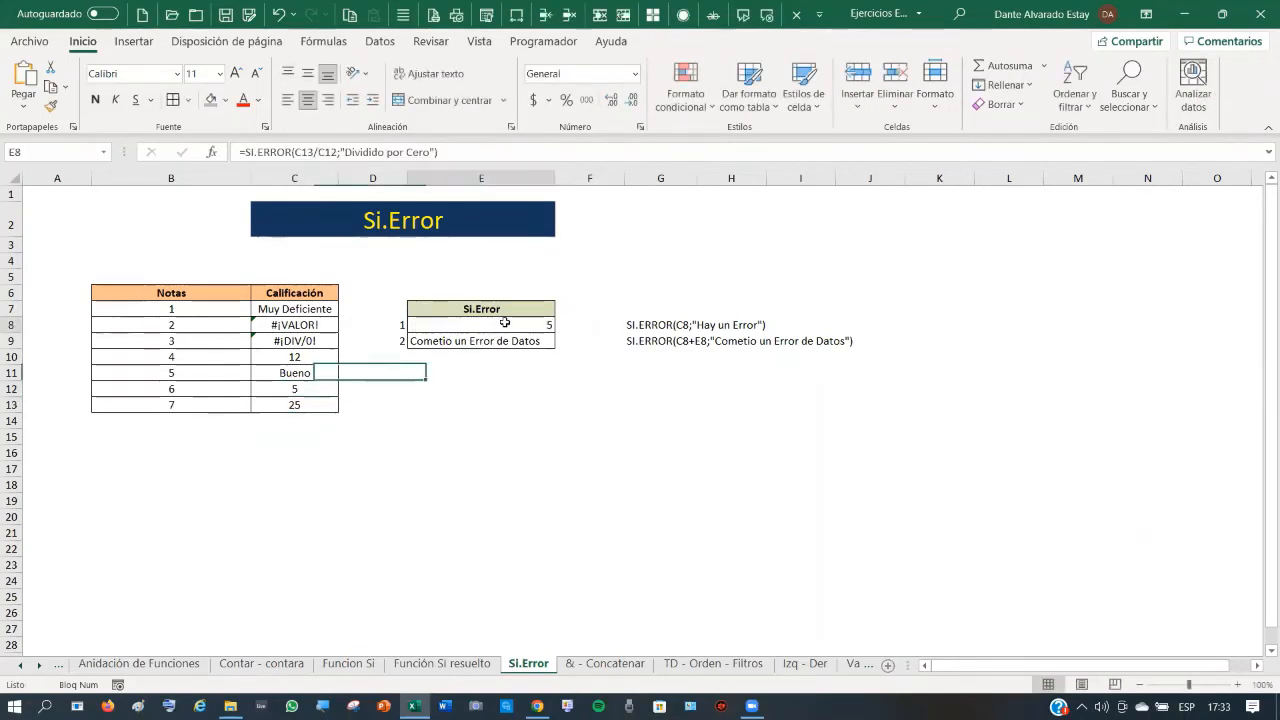
click(412, 439)
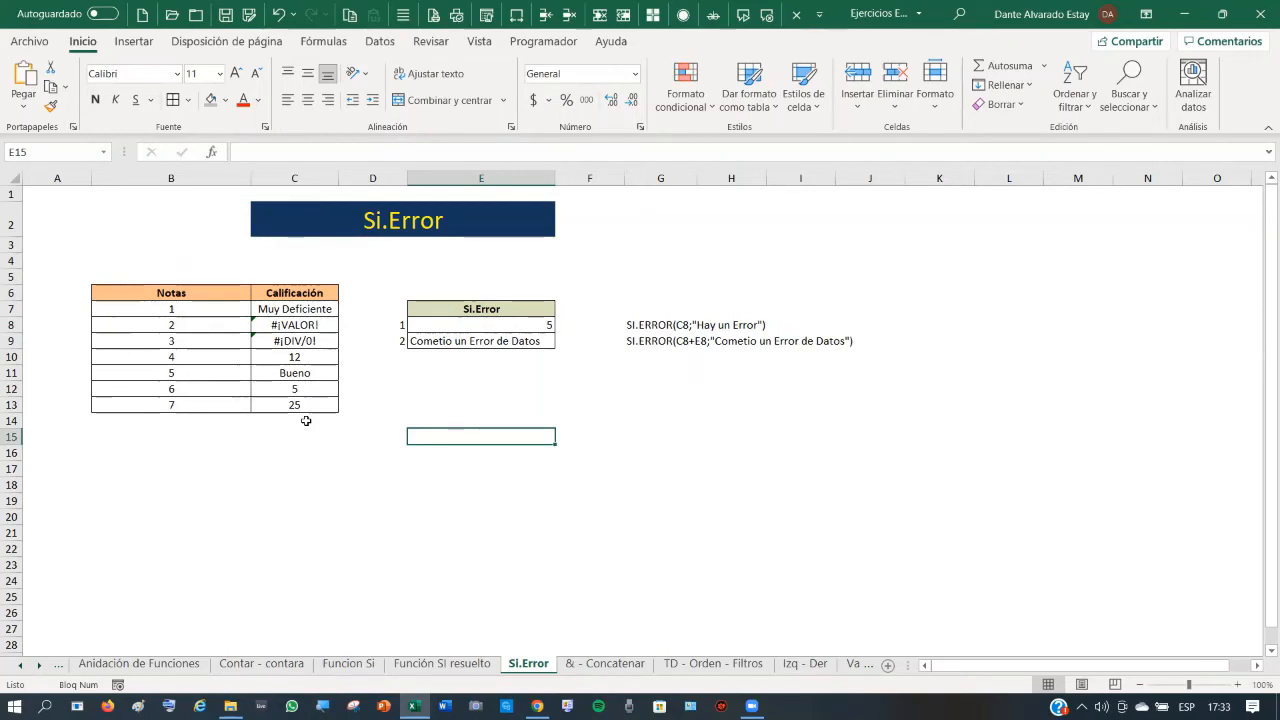
click(484, 341)
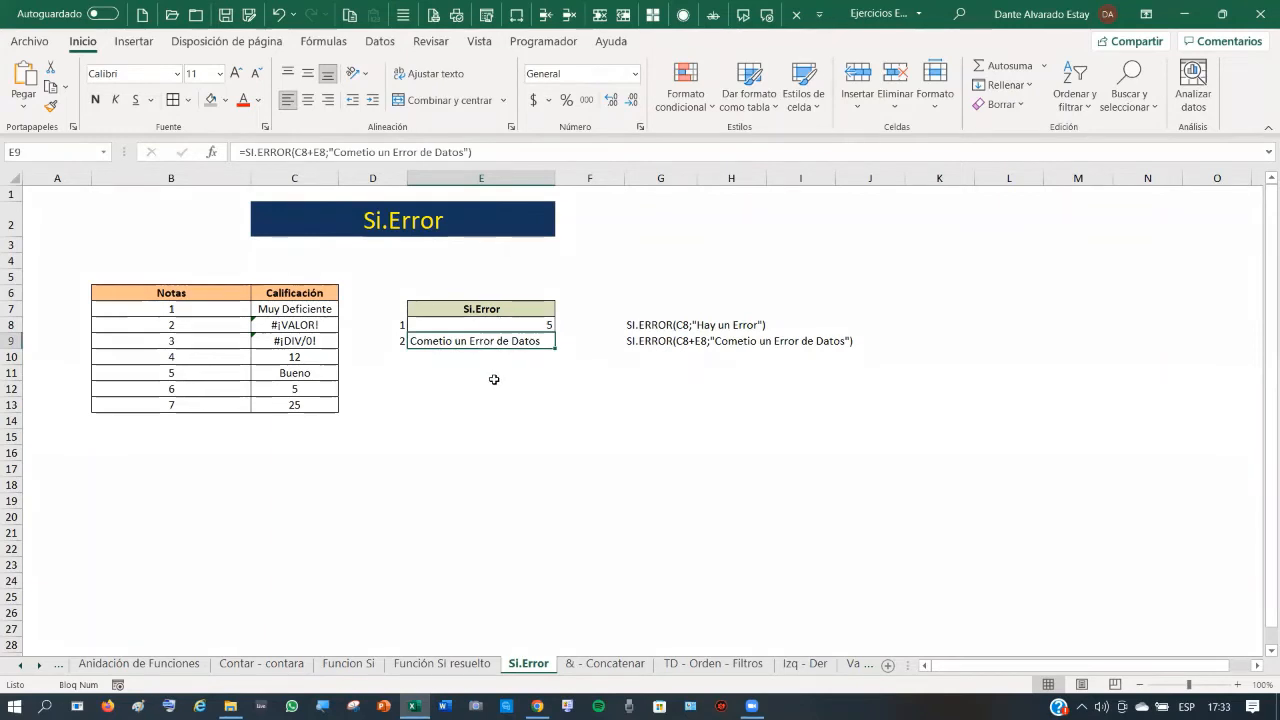
click(511, 319)
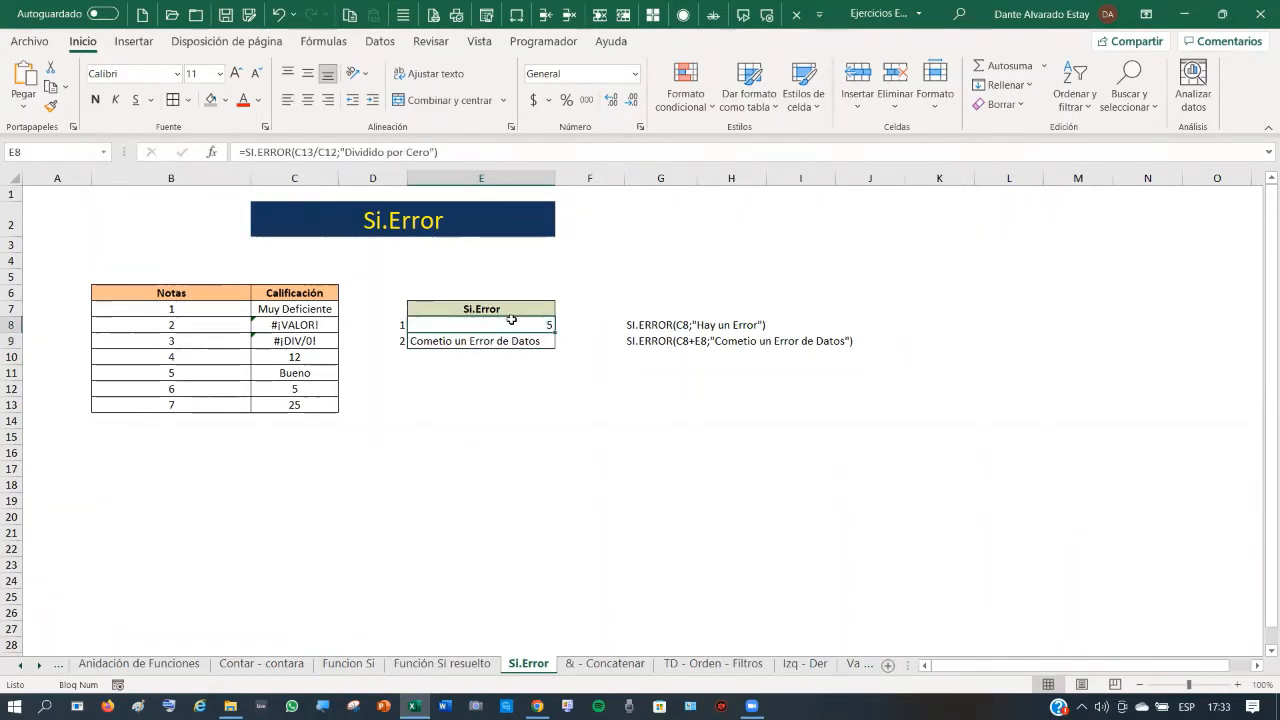
click(297, 388)
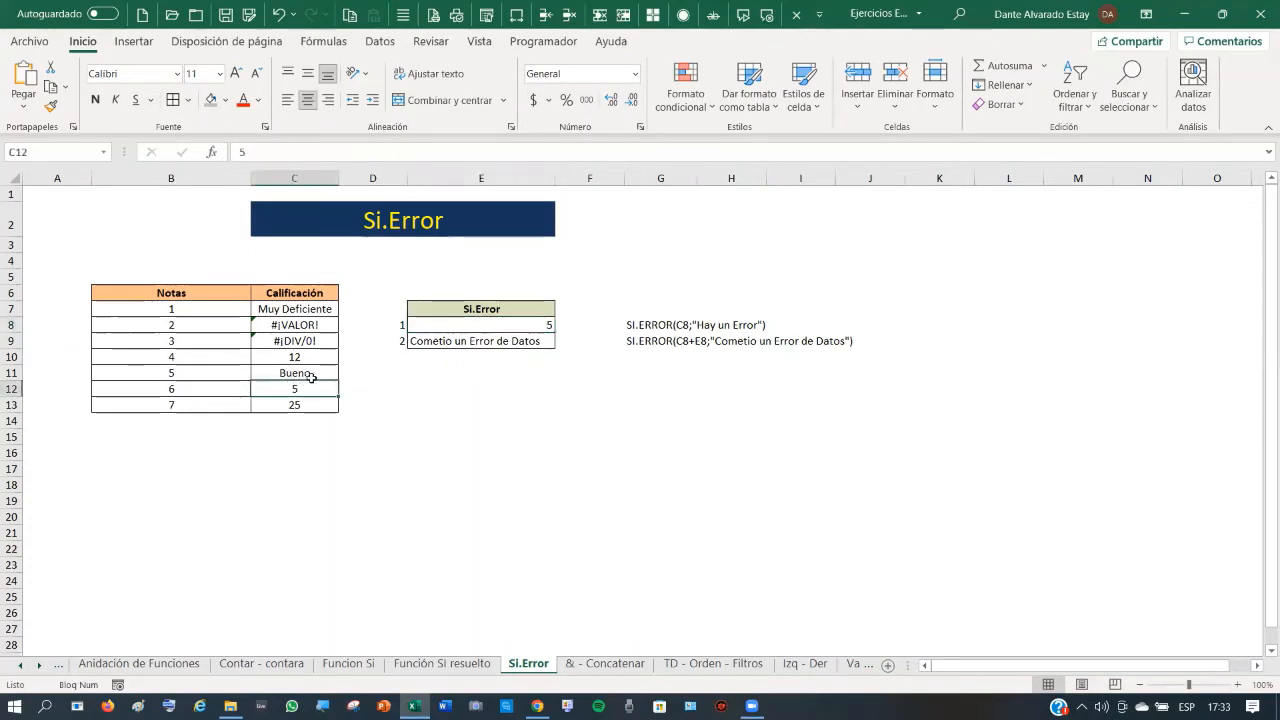
key(Delete)
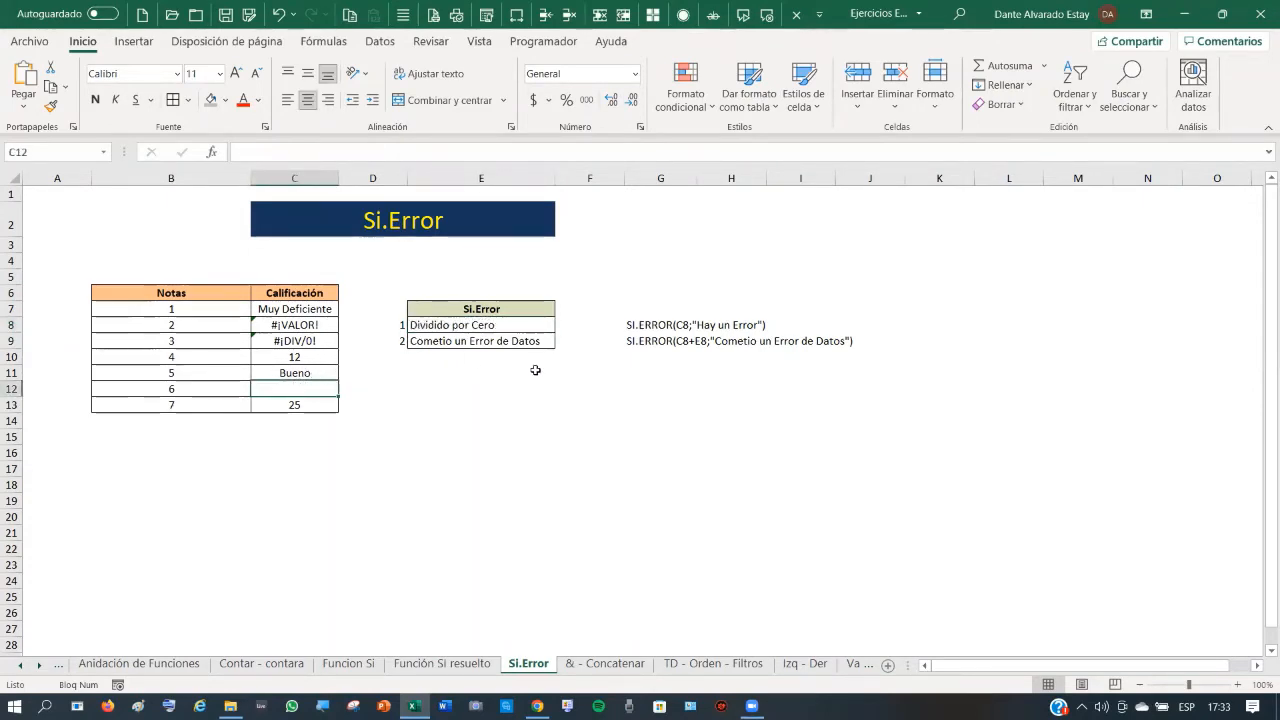
- Replace E8's quoted error message so the formula becomes =SI.ERROR(C13/C12;0)
click(465, 322)
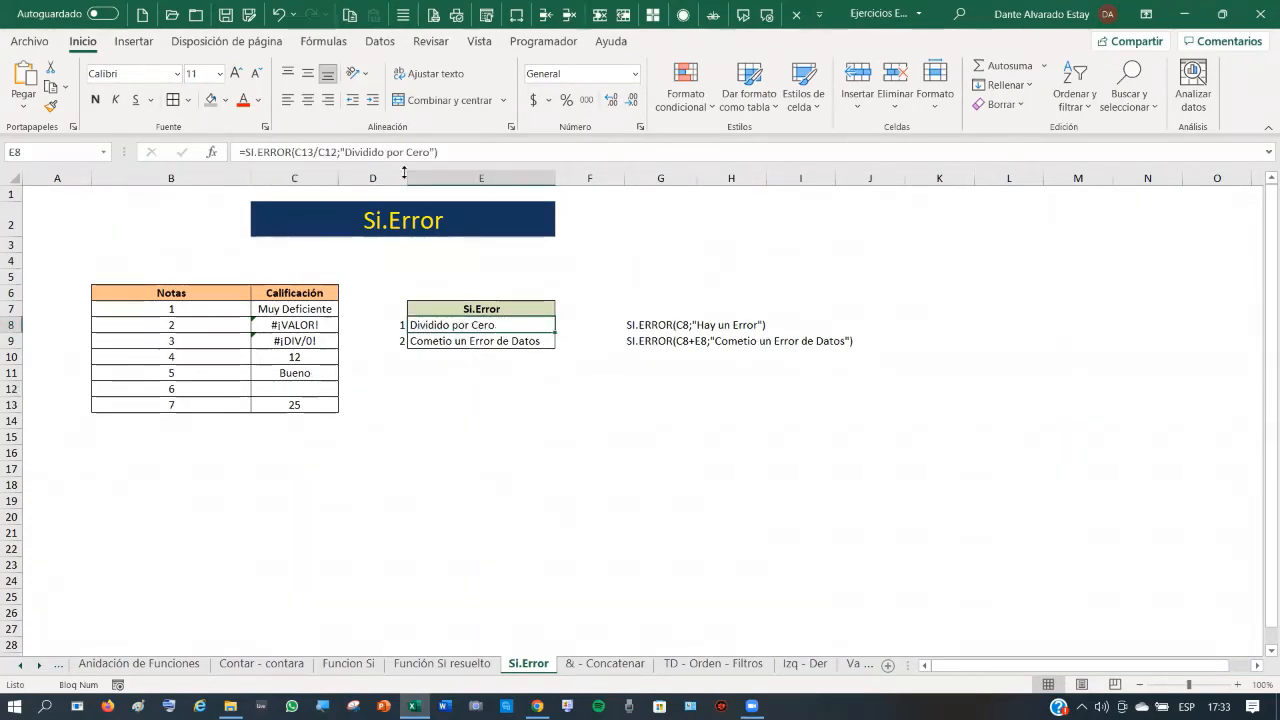
click(341, 151)
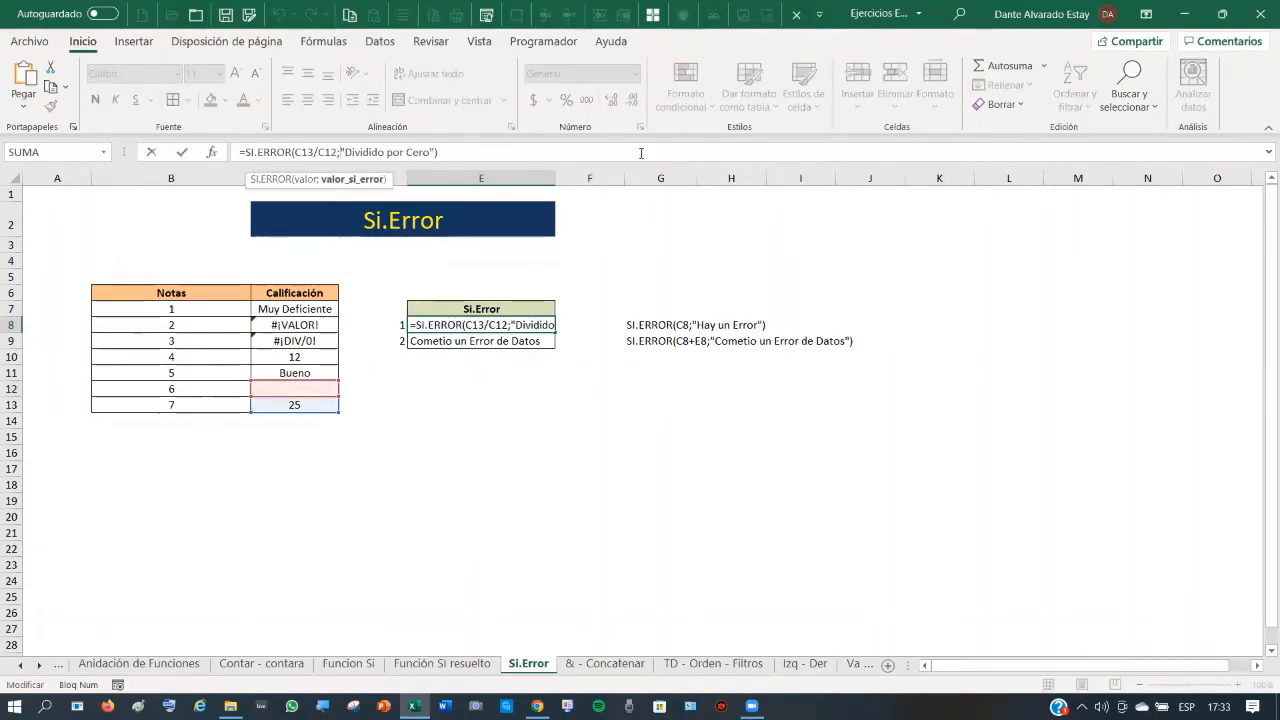
key(shift+Right)
key(shift+Right)
key(shift+Right)
key(shift+Right)
key(shift+Right)
key(shift+Right)
key(shift+Right)
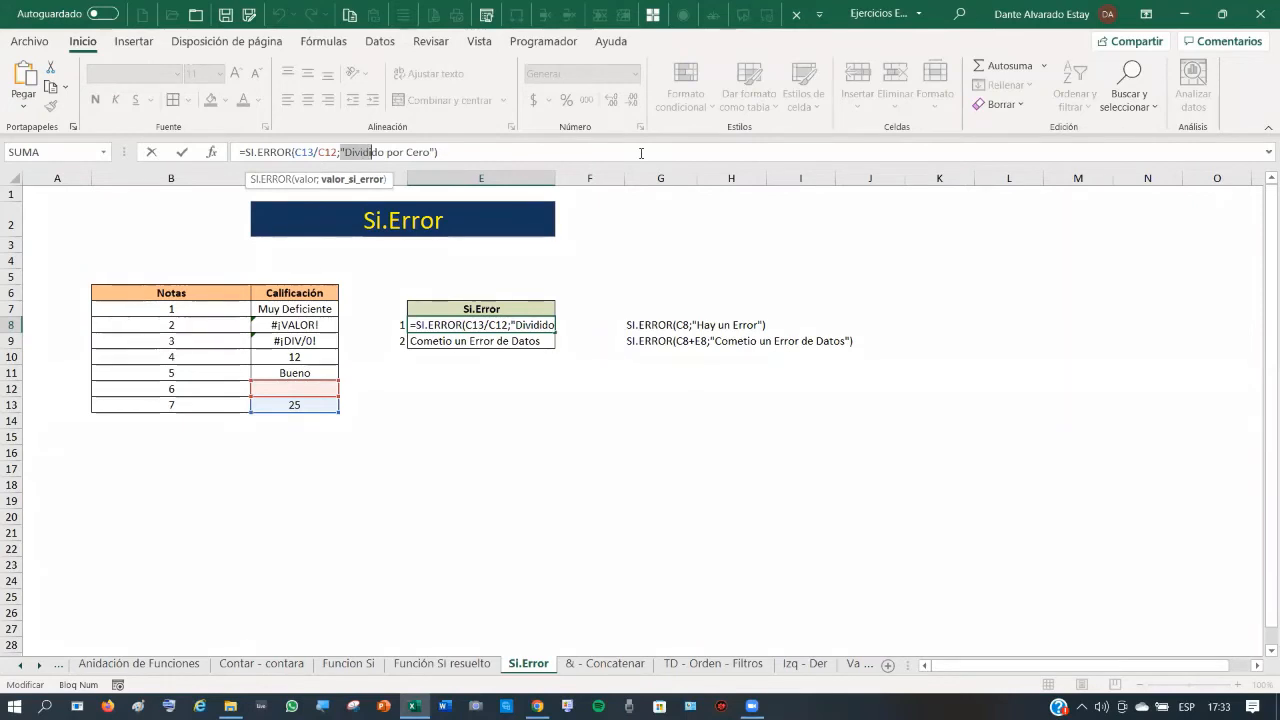
key(shift+Right)
key(shift+Right)
key(shift+Right)
key(shift+Right)
key(shift+Right)
key(shift+Right)
key(shift+Right)
key(shift+Right)
key(shift+Right)
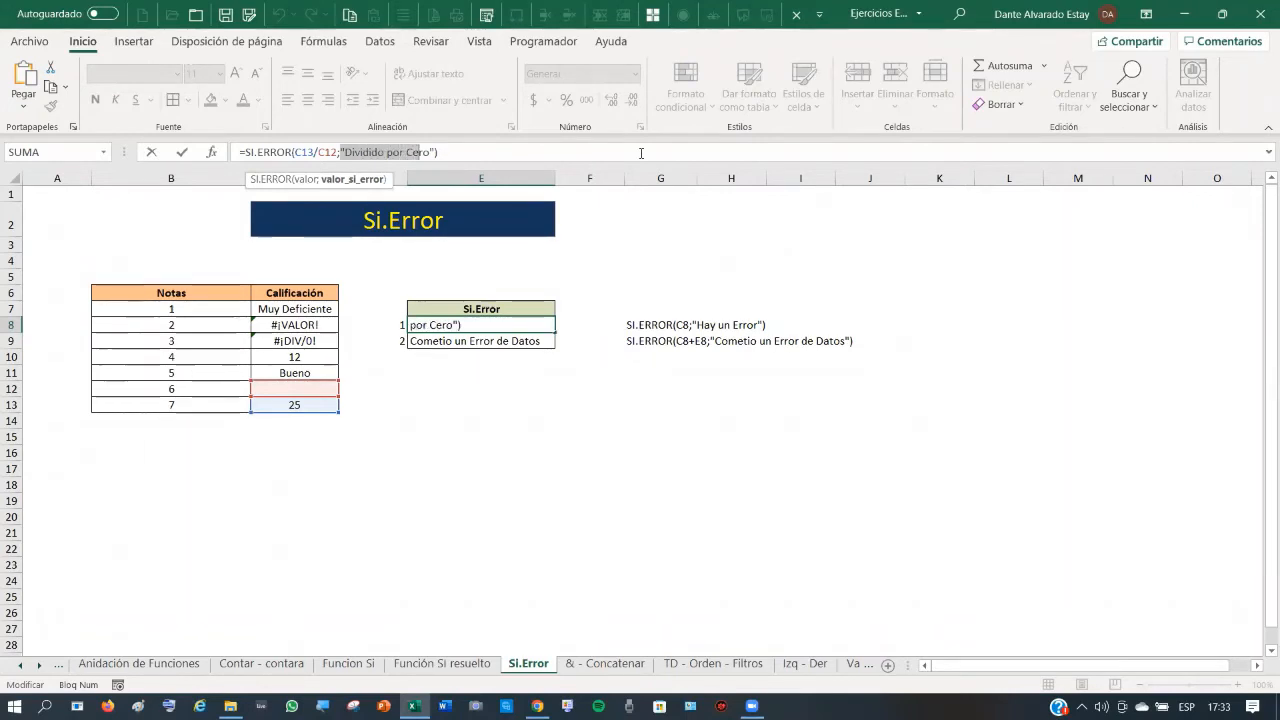
key(Delete)
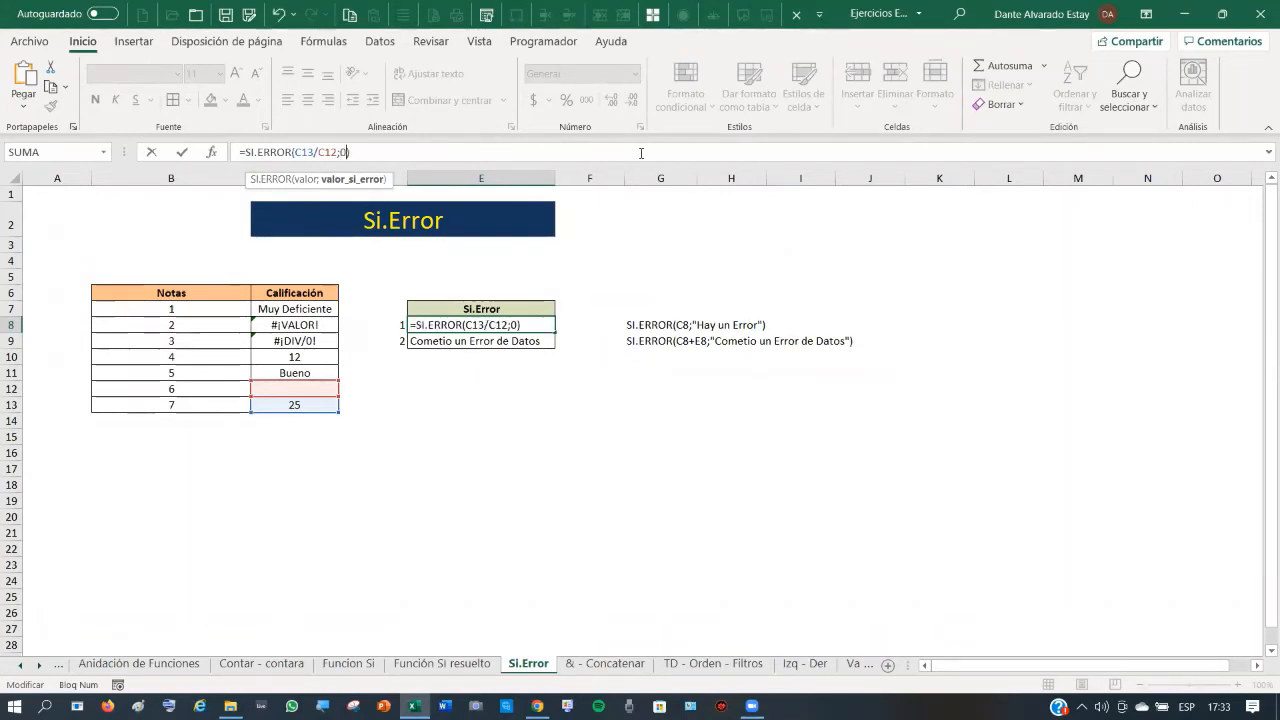
key(Return)
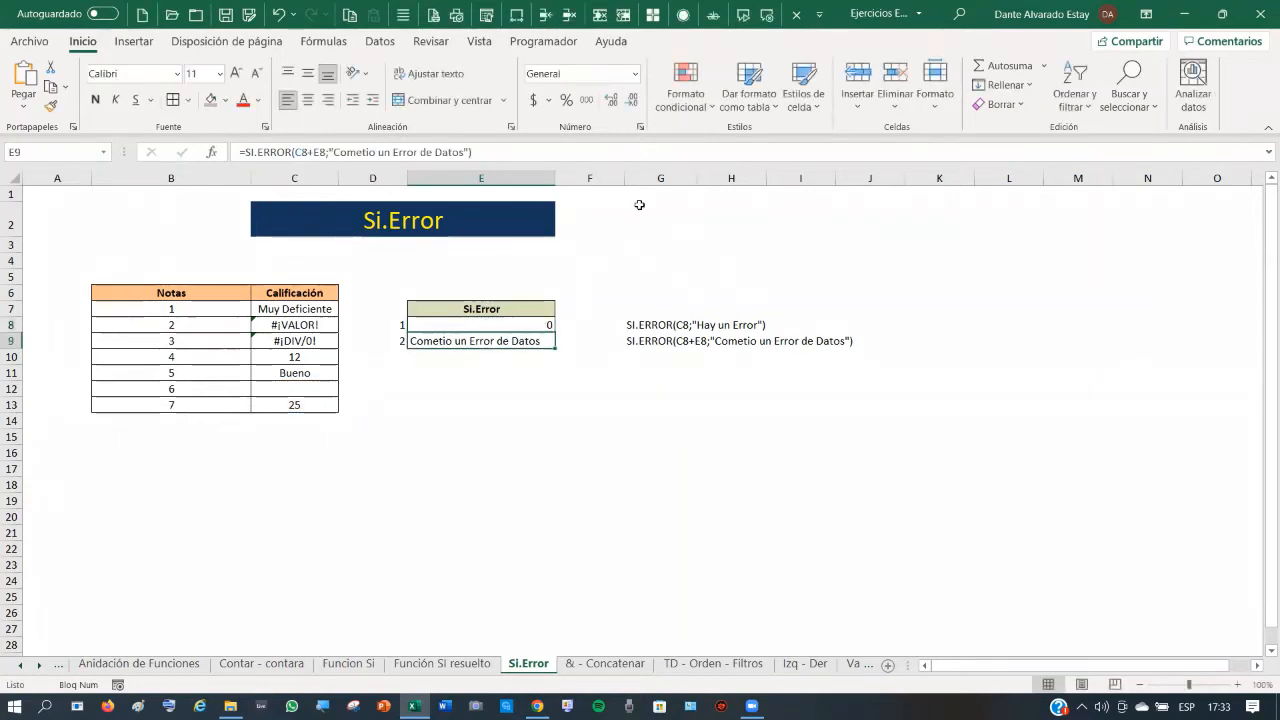
key(Up)
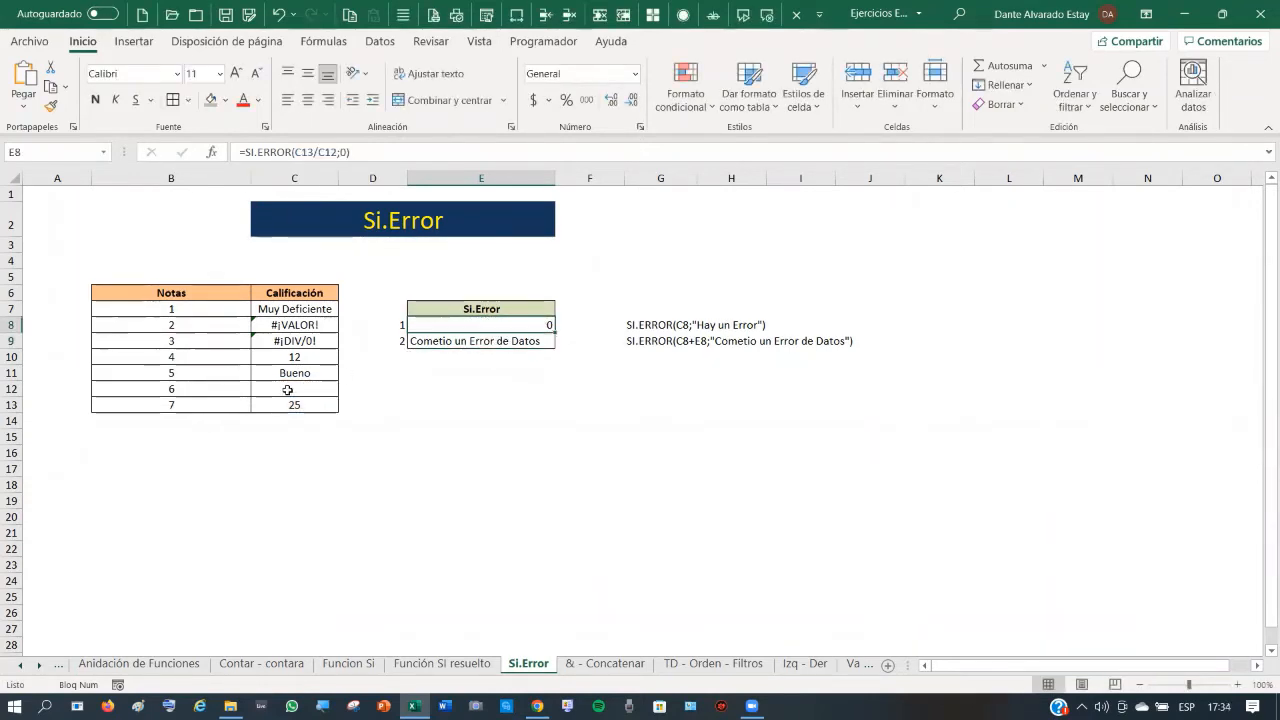
- Enter 5 as the grade in C12
click(300, 389)
text(5)
key(Return)
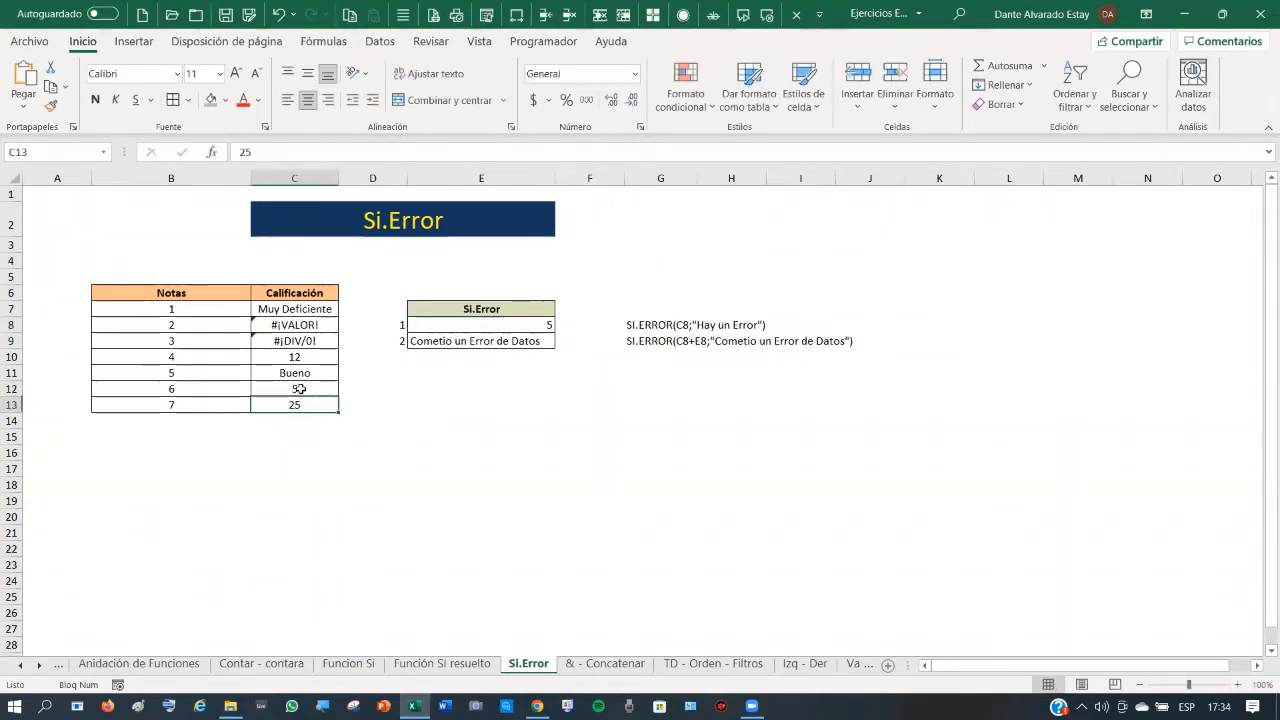
click(300, 389)
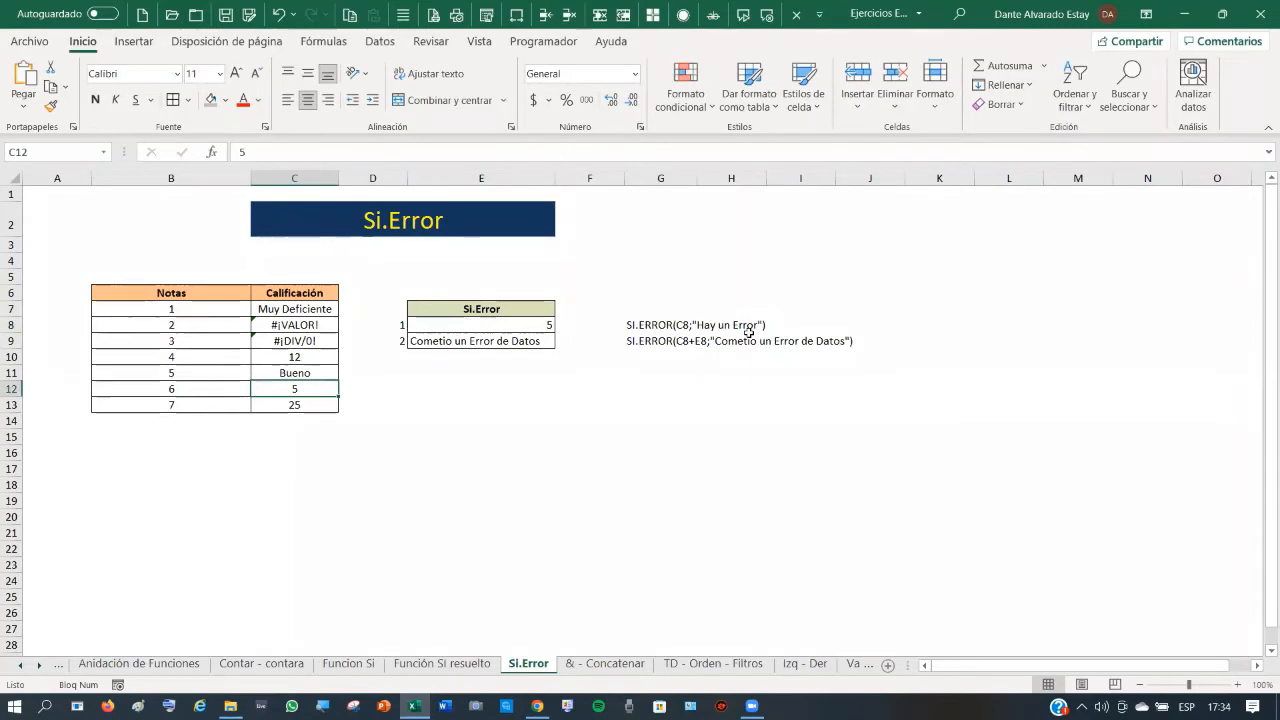
- On the '& - Concatenar' sheet, look over the name cells B3, C3, D3 and result rows
click(632, 664)
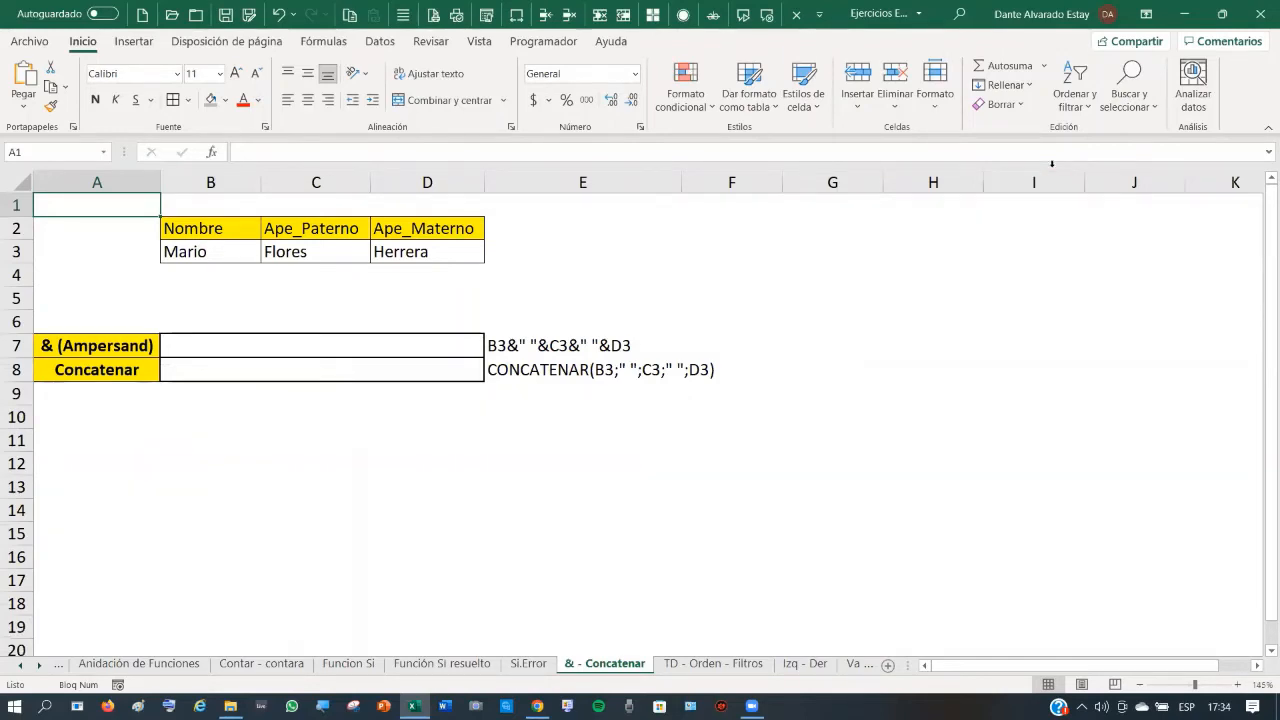
click(204, 252)
click(318, 251)
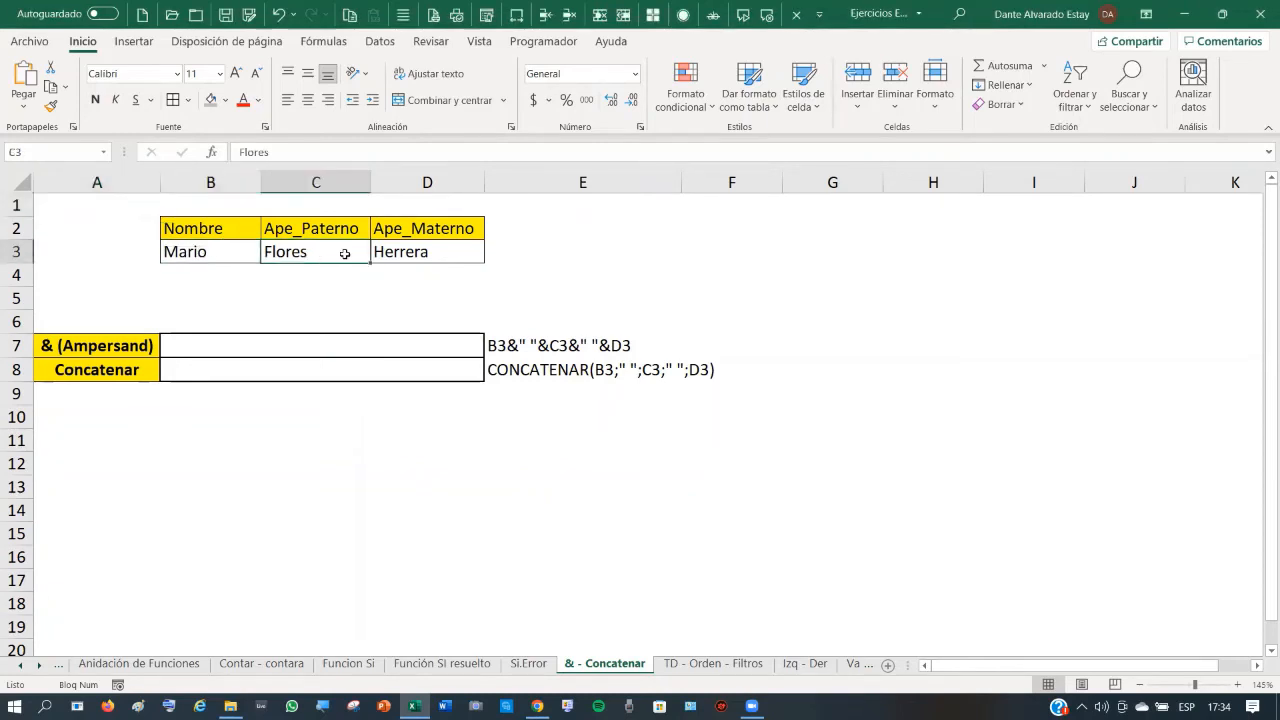
click(436, 255)
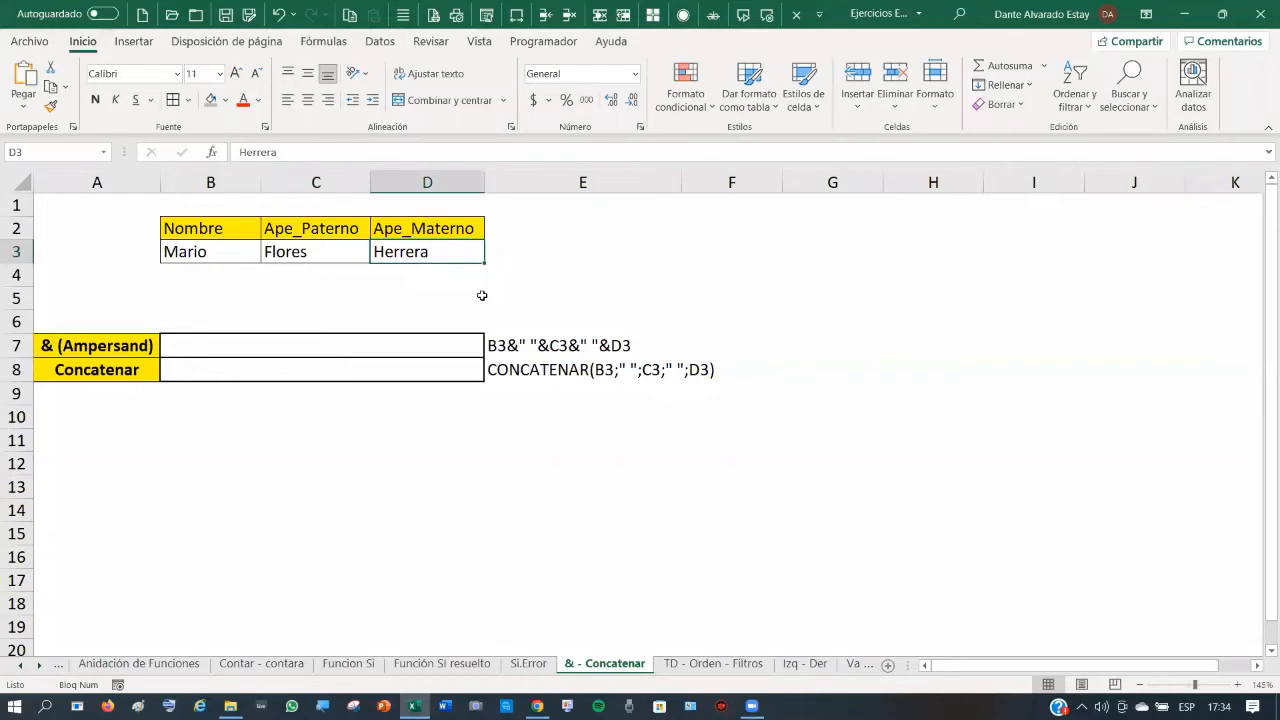
click(328, 344)
click(222, 343)
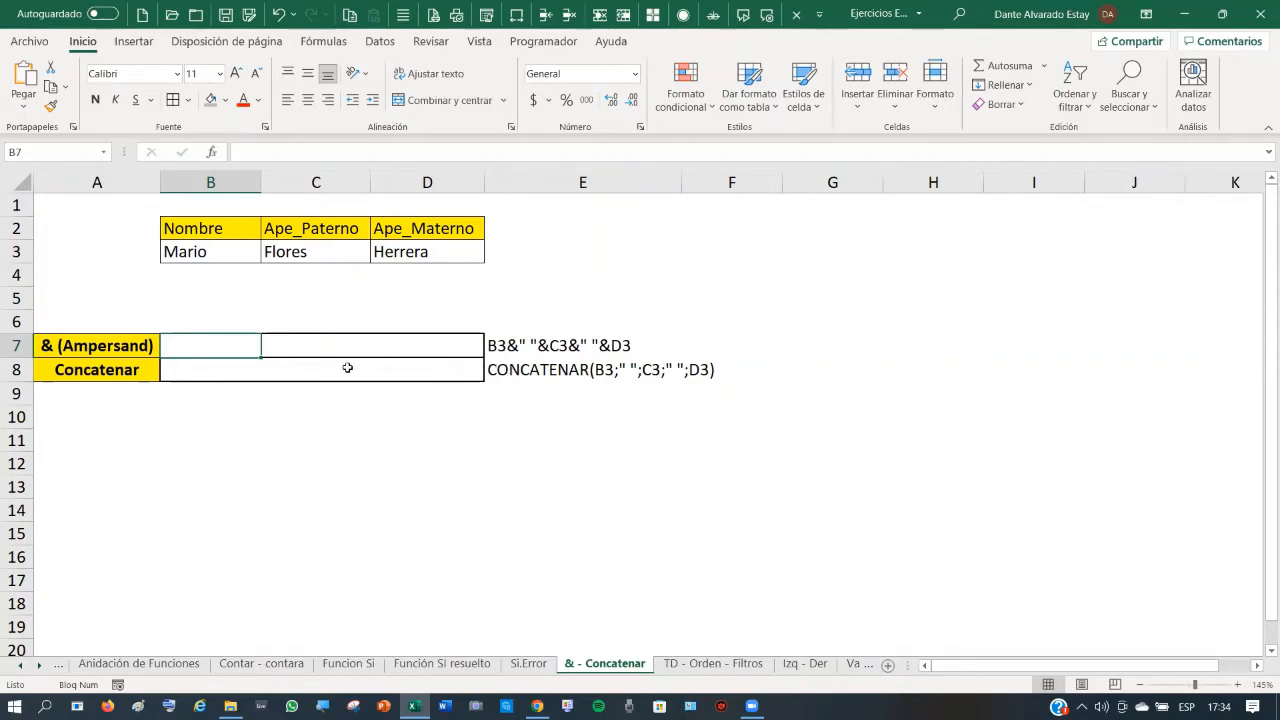
click(229, 370)
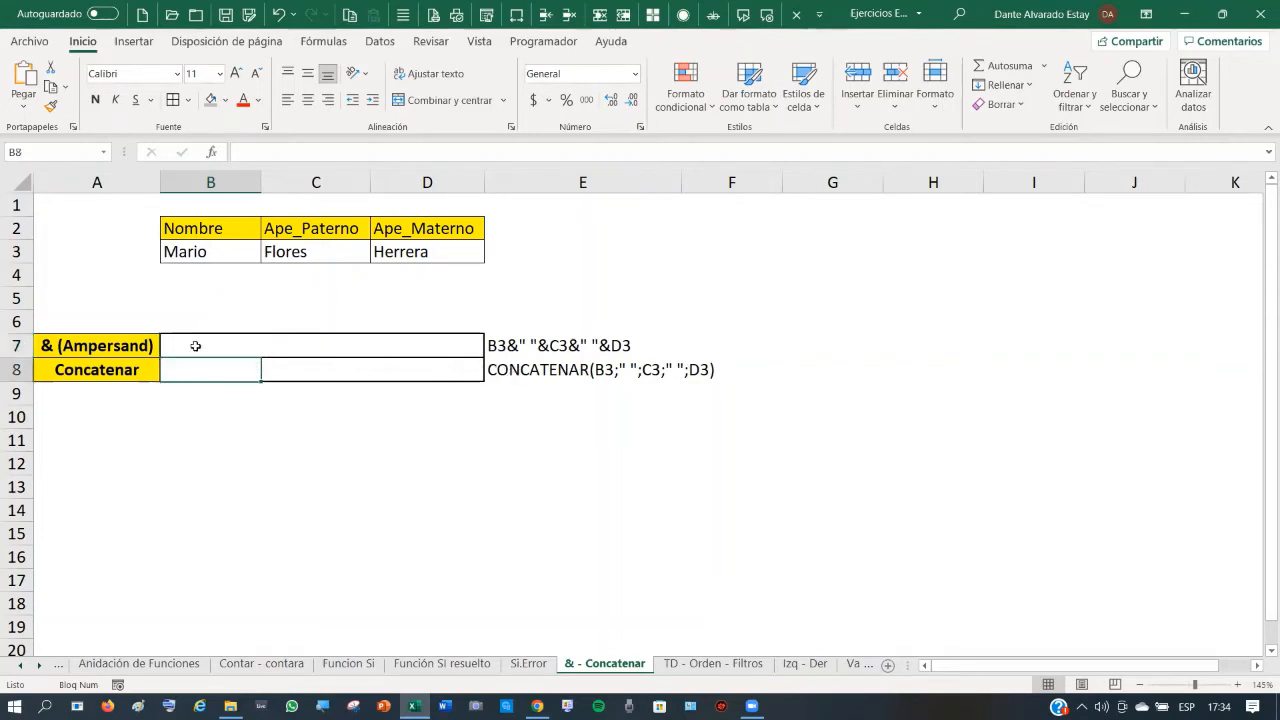
click(196, 346)
- Merge and centre B7:D7 and B8:D8 into single result cells
drag(260, 346, 457, 354)
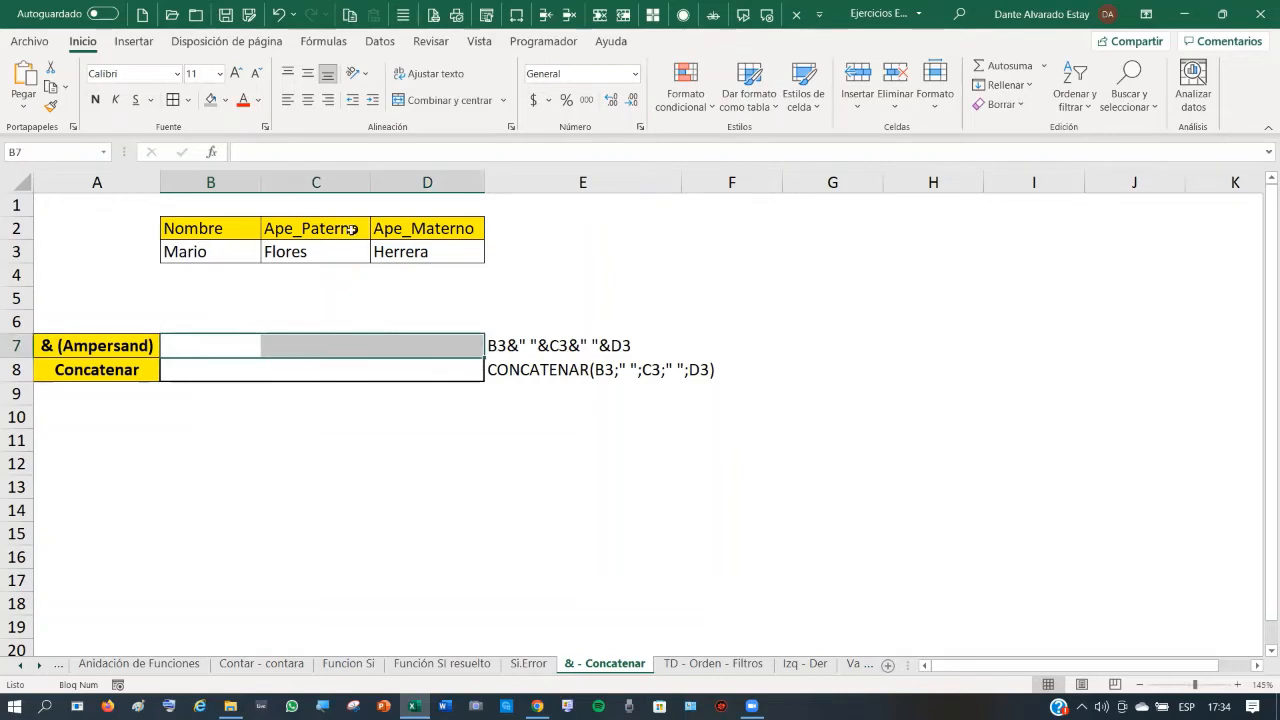
click(445, 101)
drag(185, 370, 412, 373)
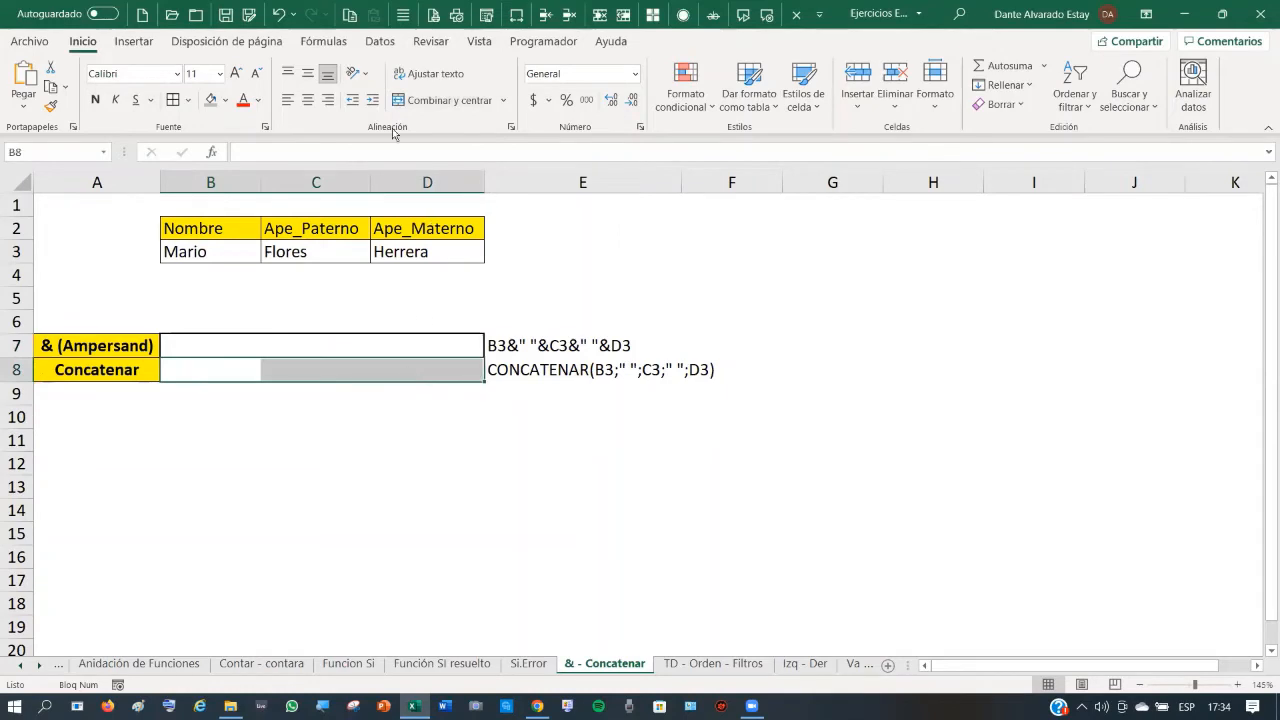
click(425, 101)
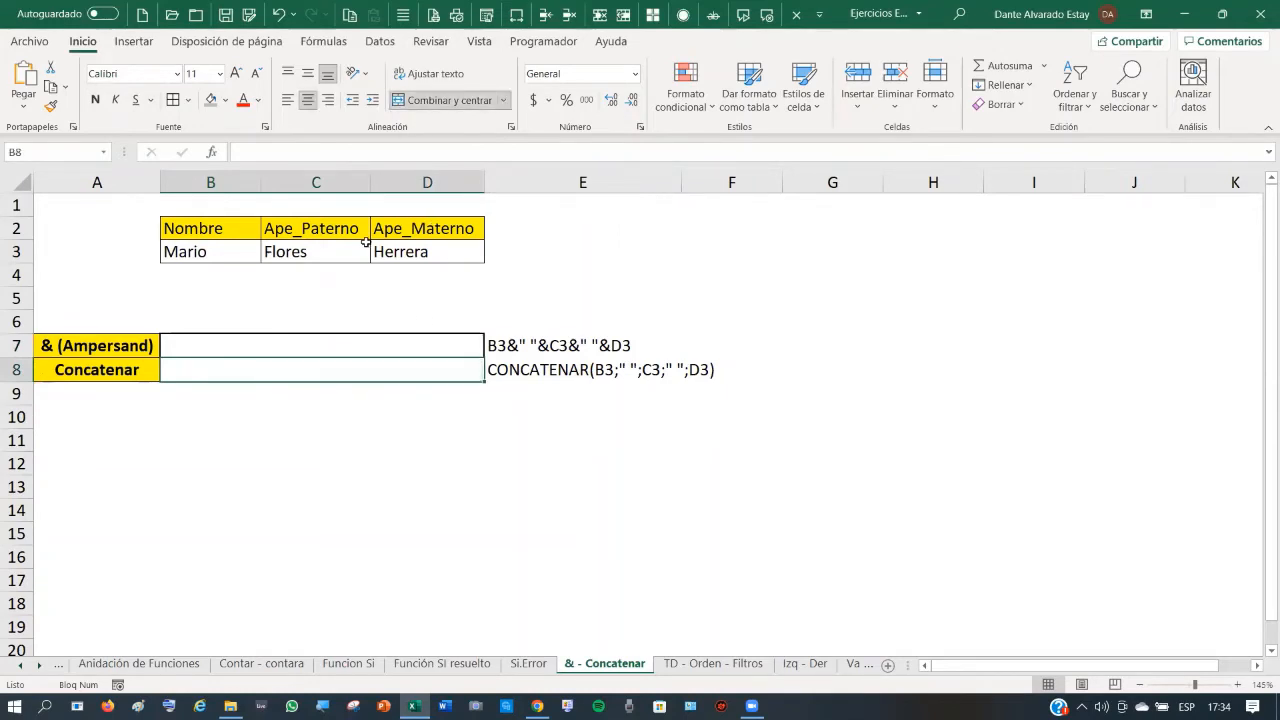
click(301, 344)
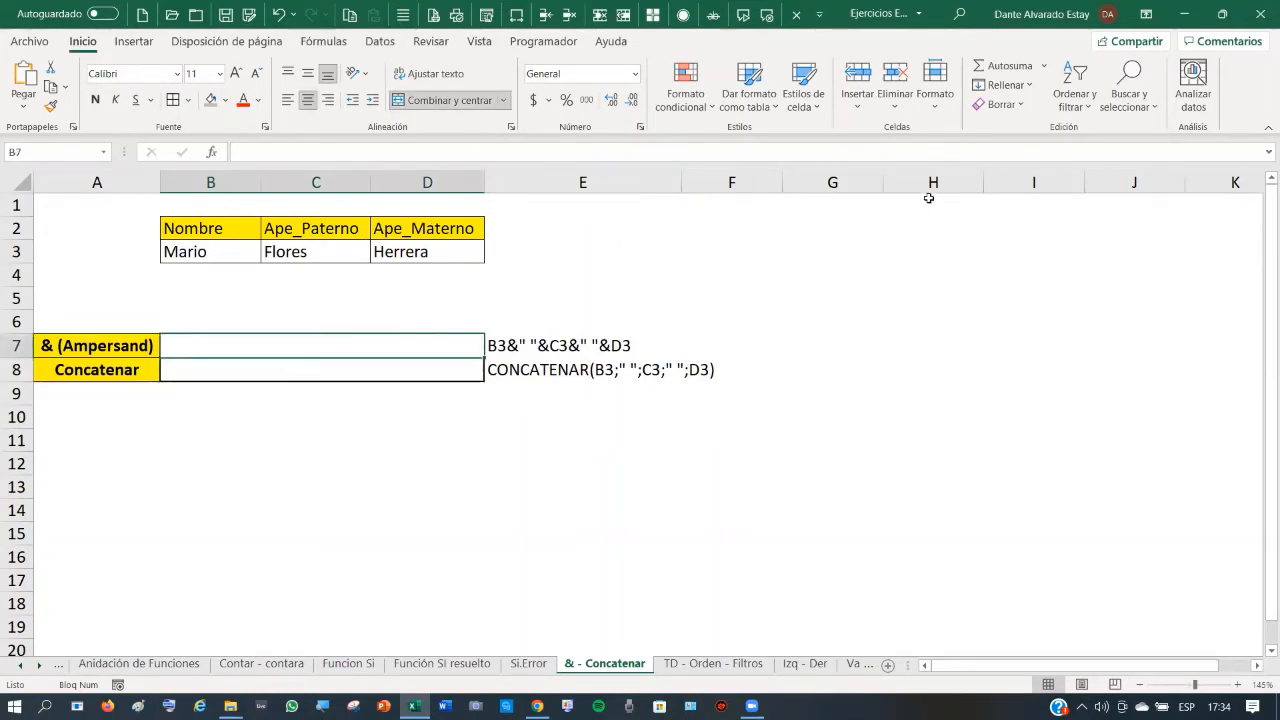
text(=)
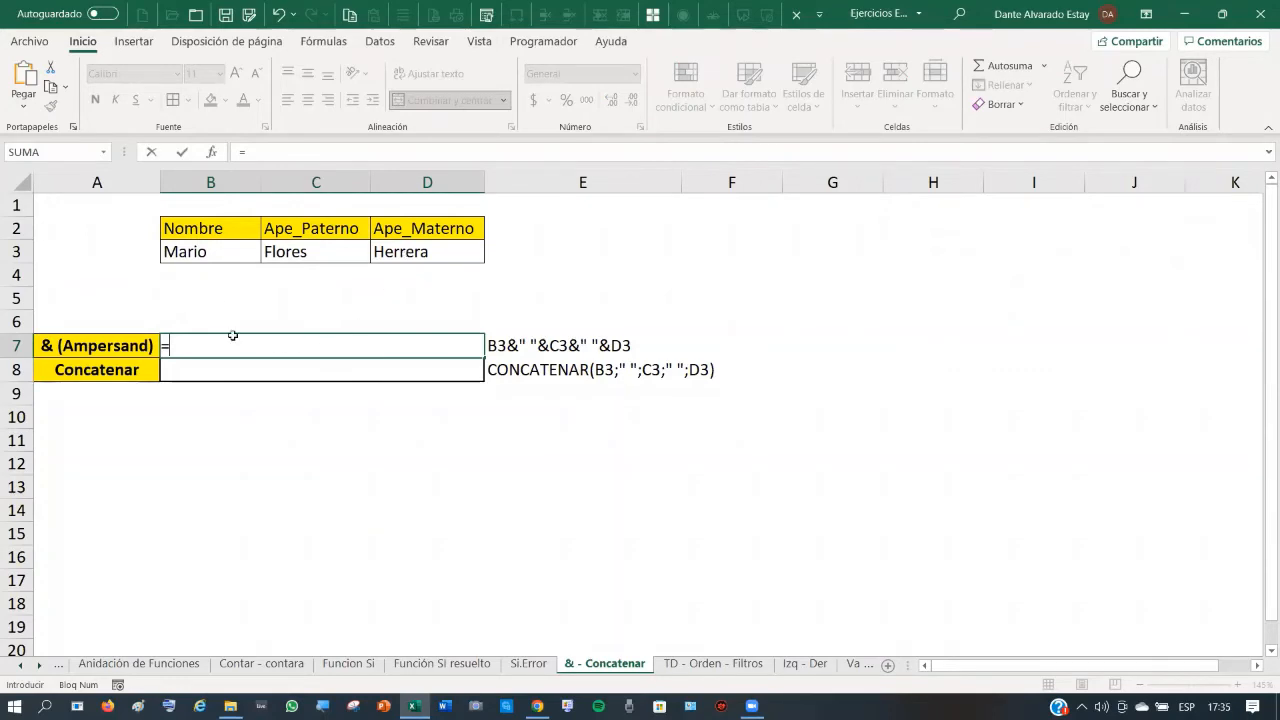
click(205, 251)
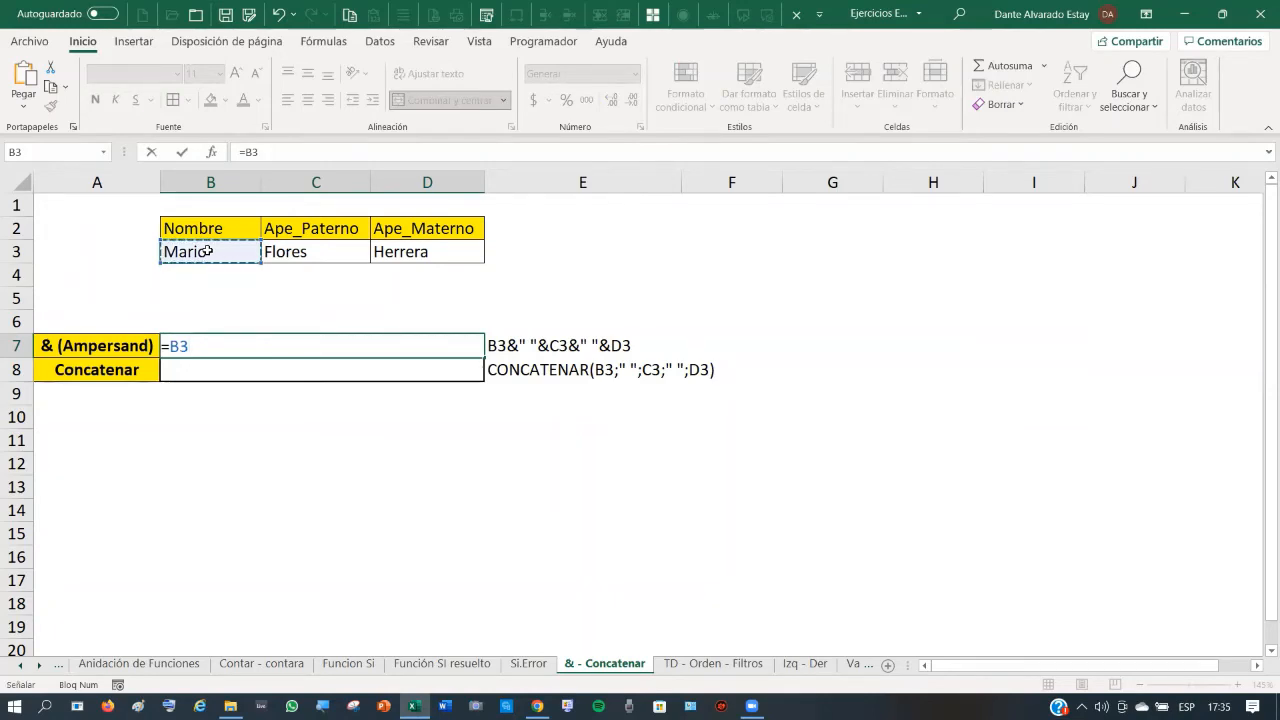
text(&)
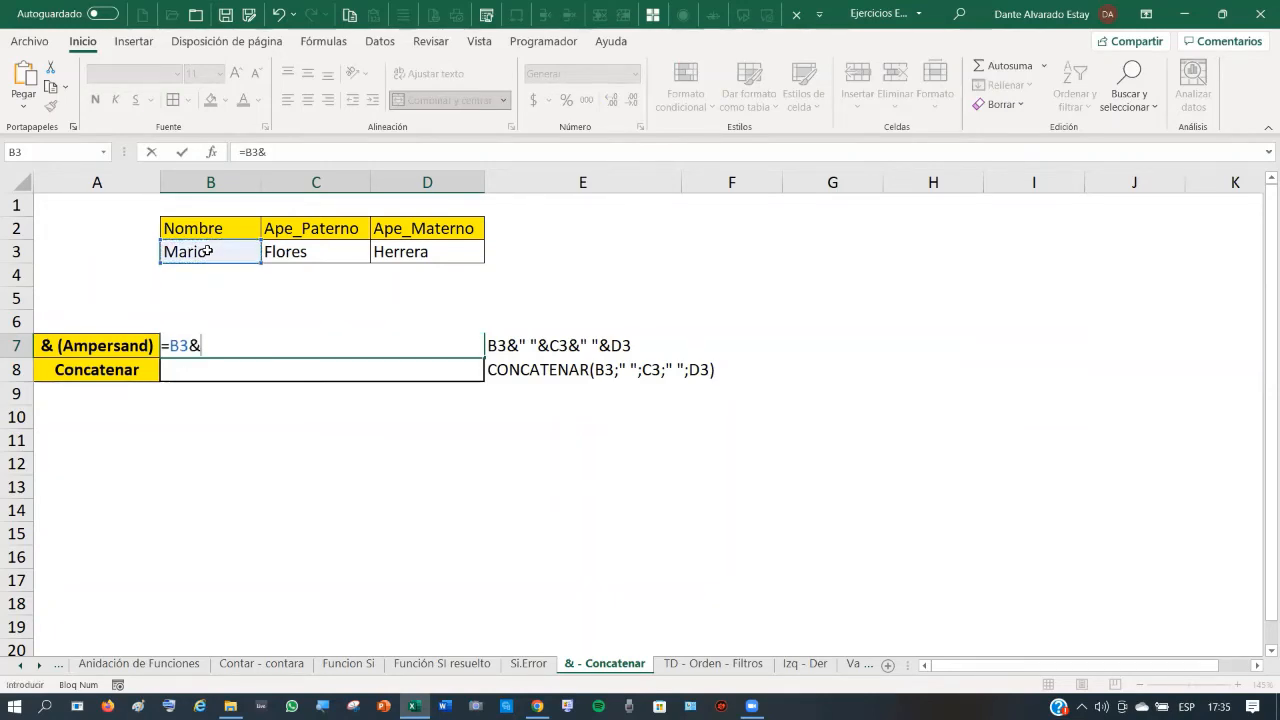
text(")
text(&)
click(327, 251)
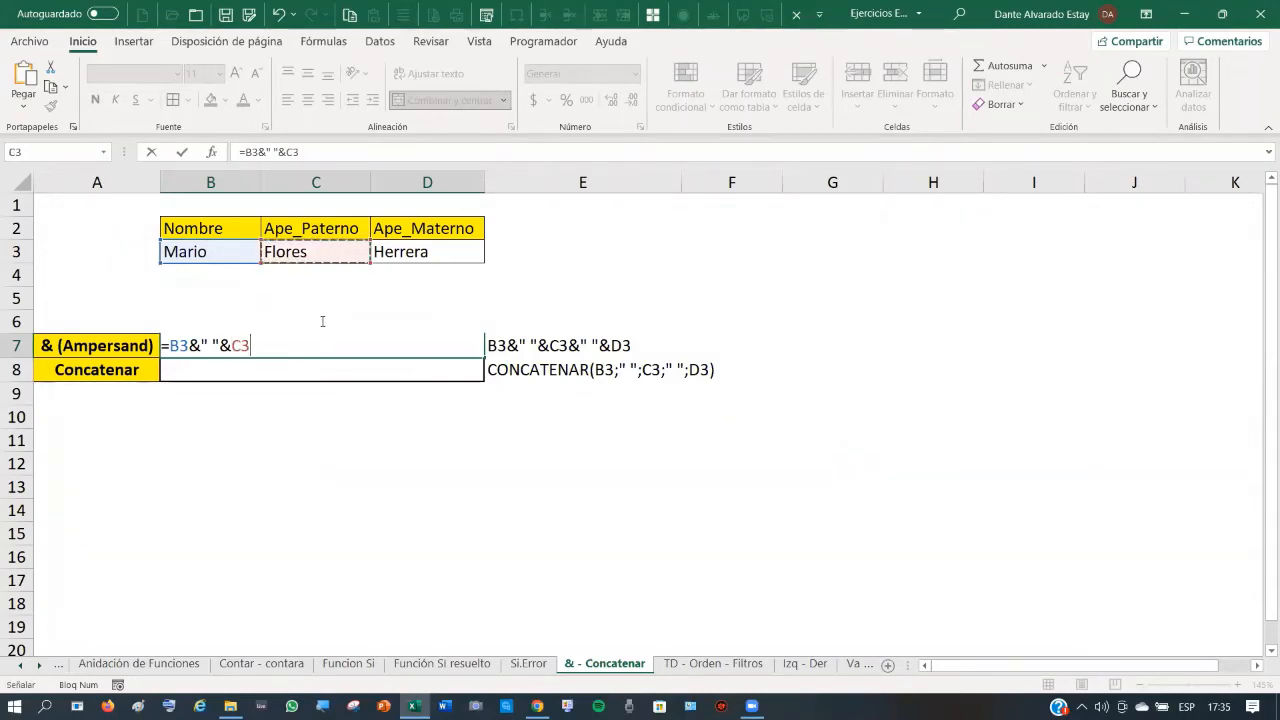
text(&)
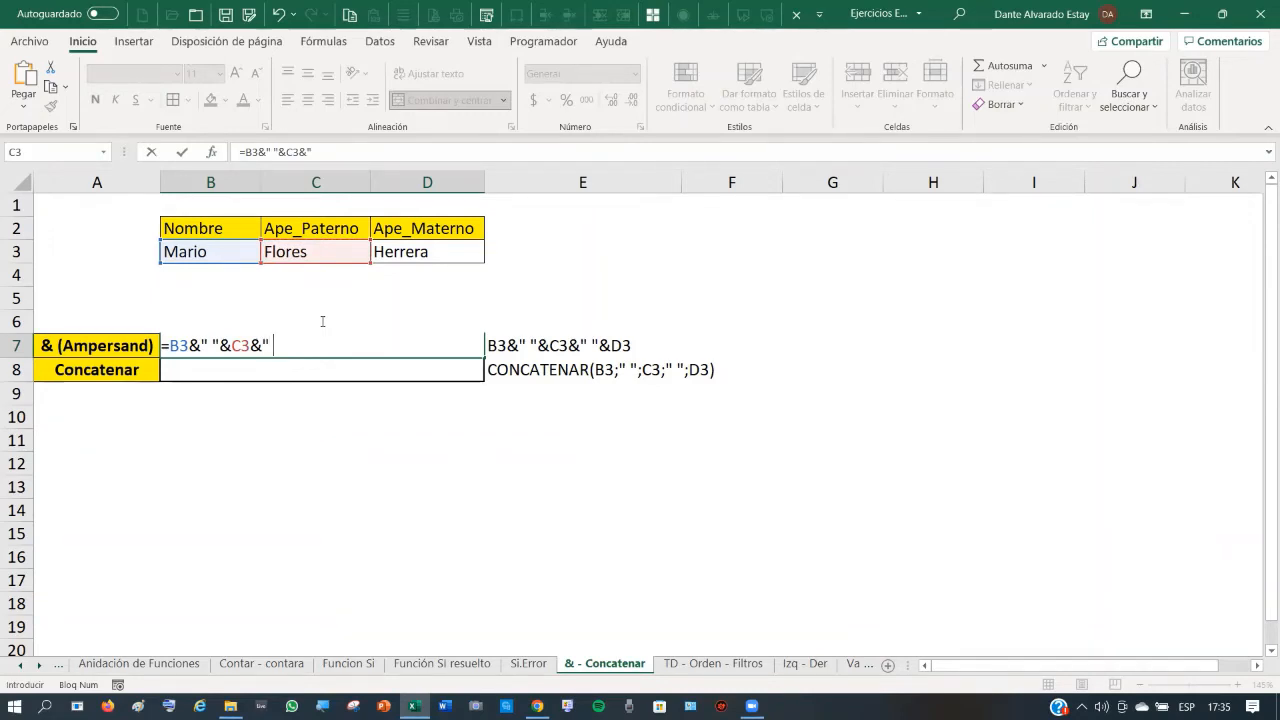
text(" "&)
click(431, 253)
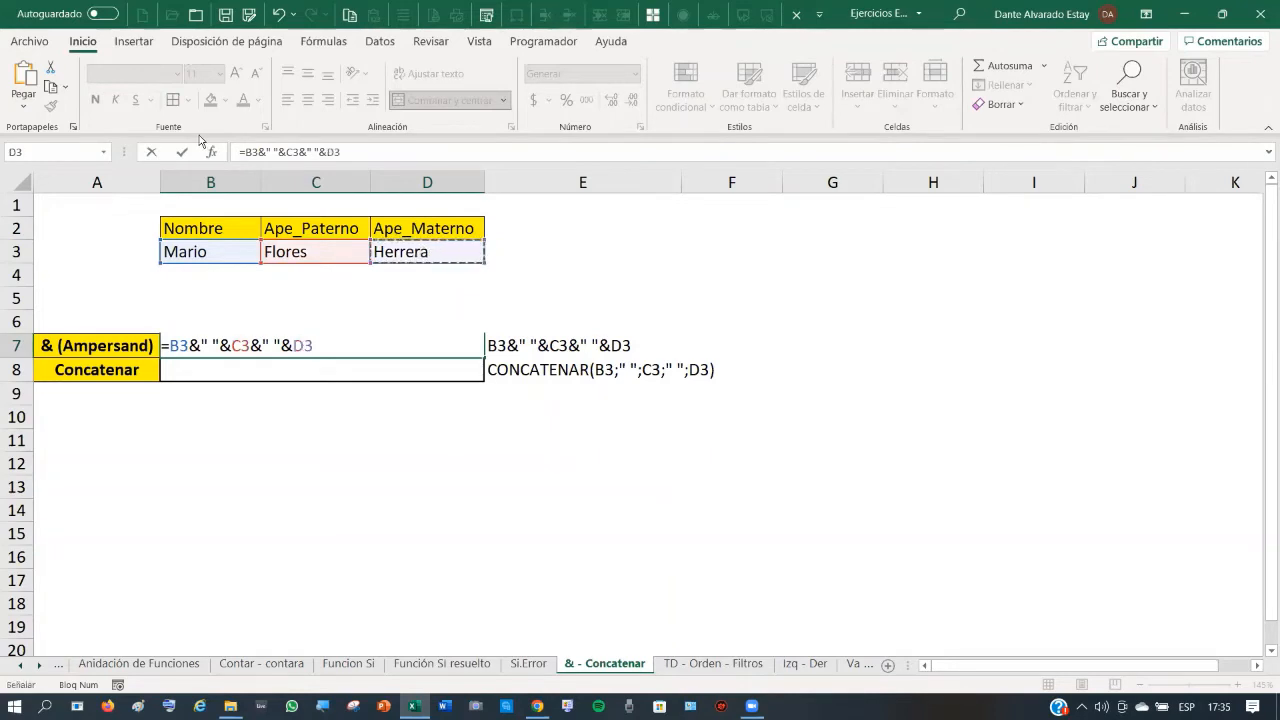
click(183, 153)
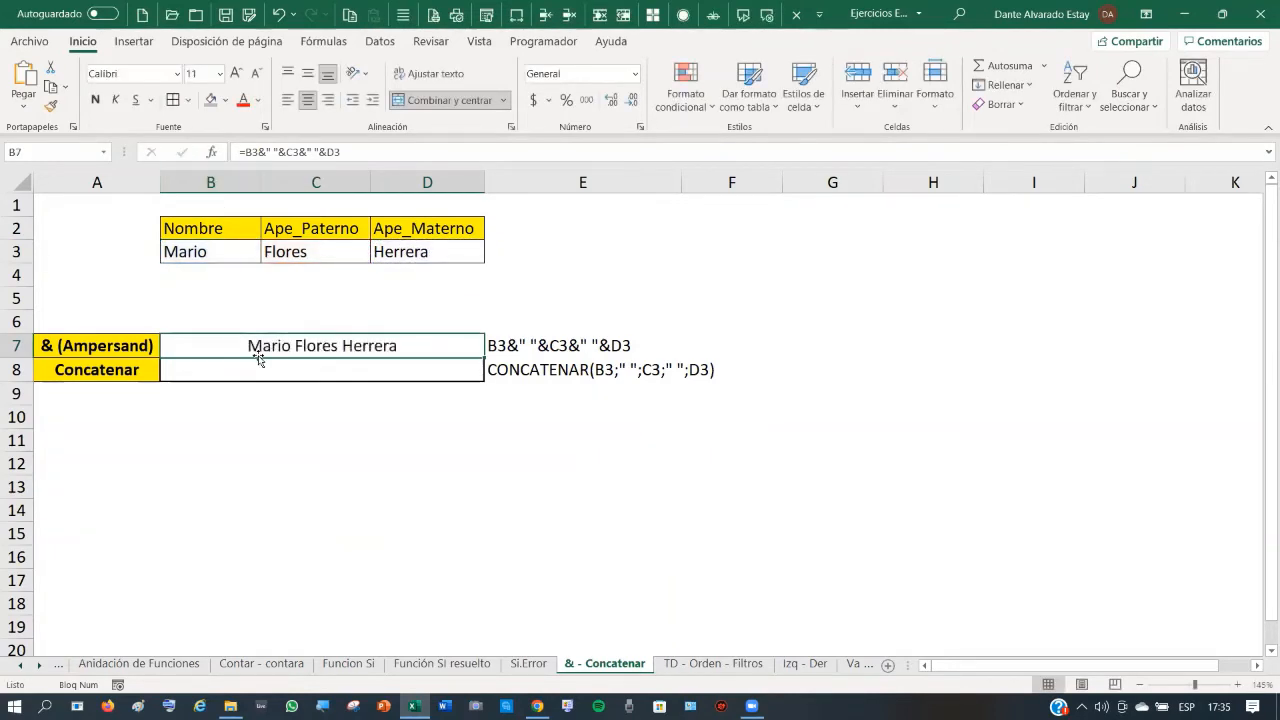
click(305, 368)
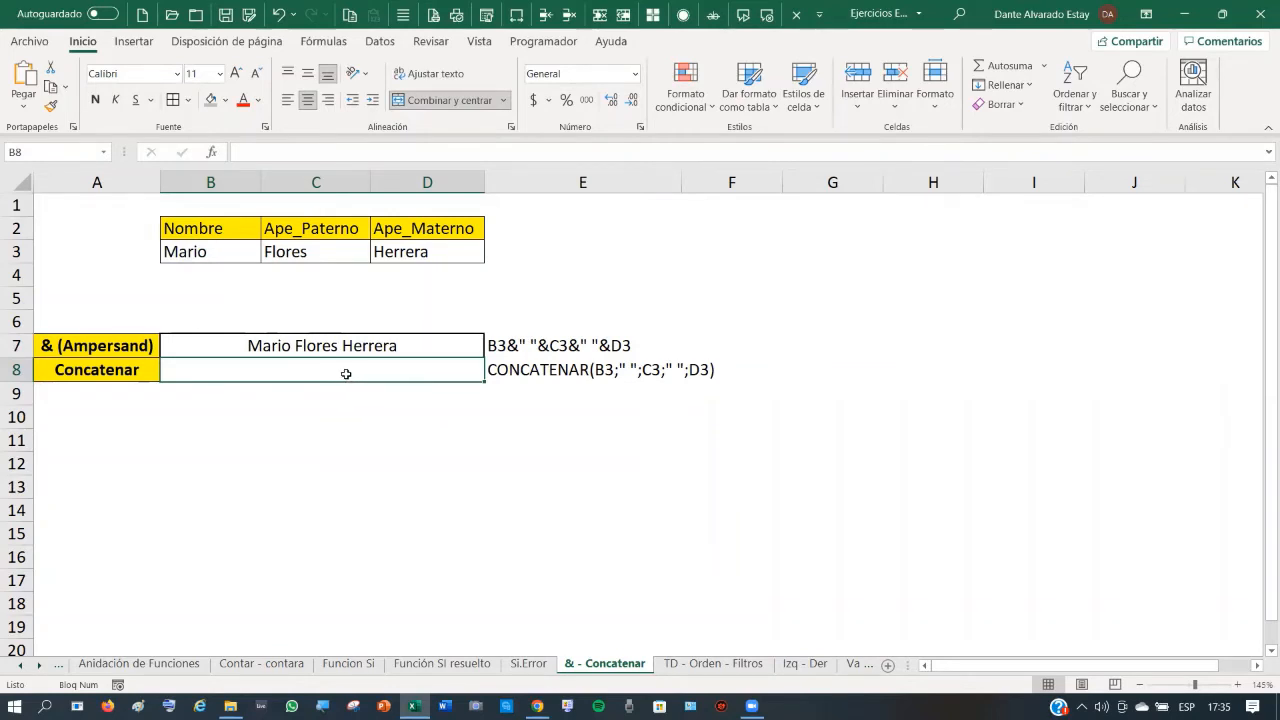
- Build =CONCATENAR(B3;" ";C3;" ";D3) in B8 through the Function Arguments dialog
text(=c)
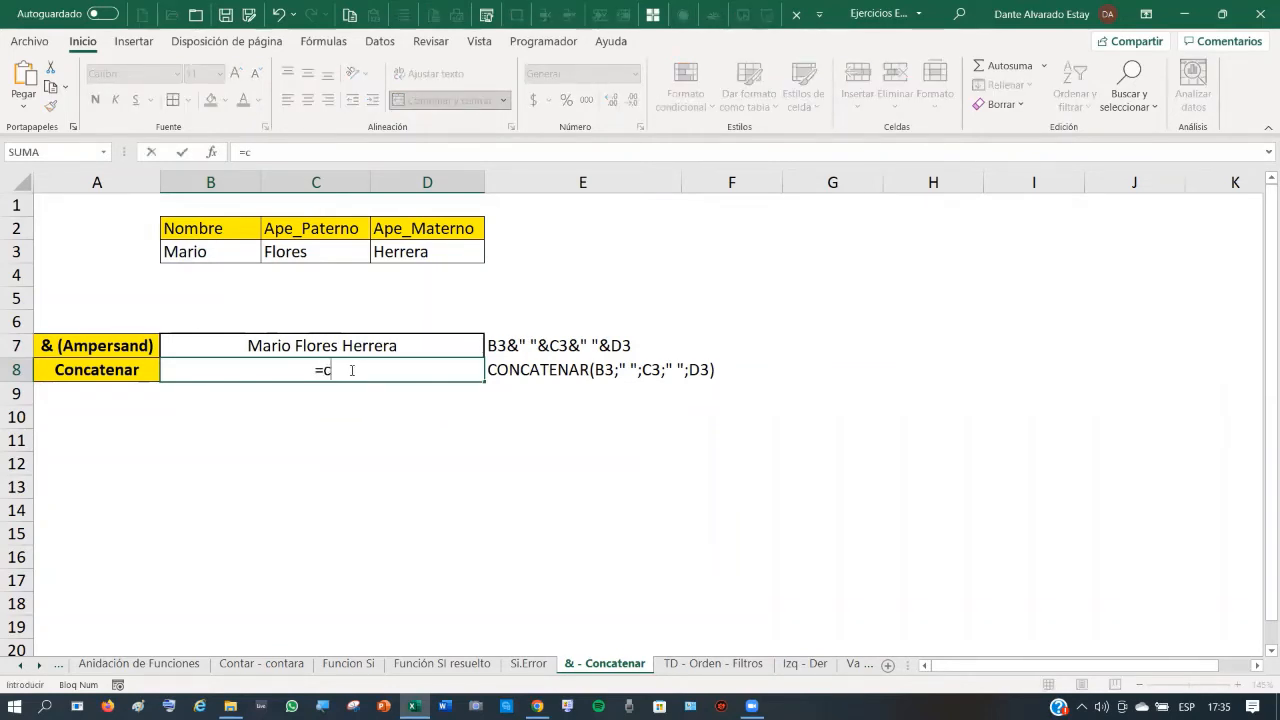
text(onca)
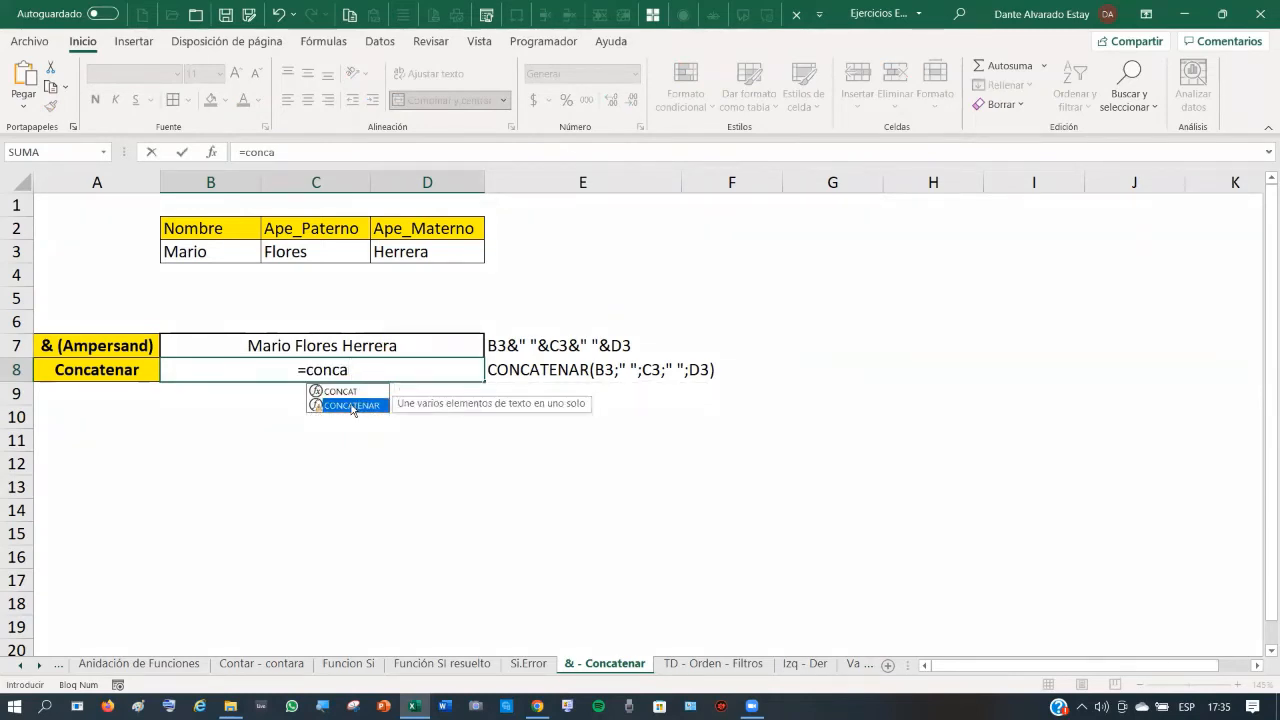
double_click(354, 406)
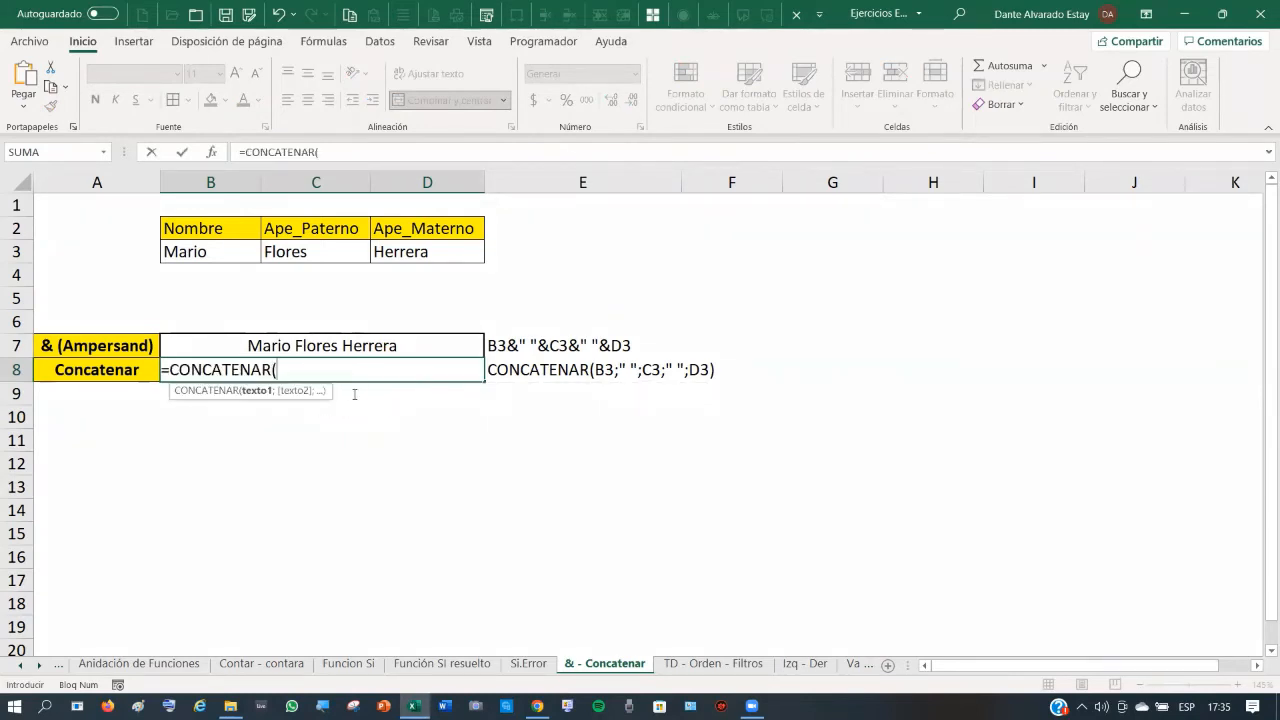
click(212, 152)
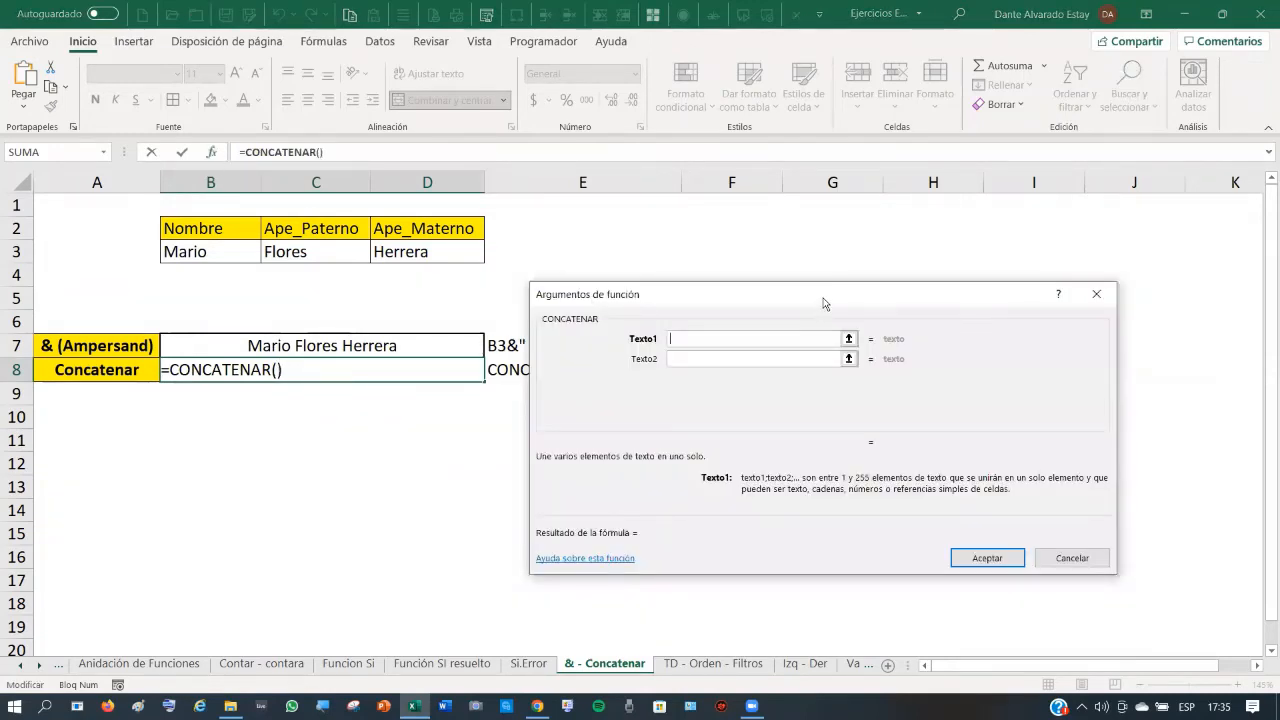
drag(823, 303, 901, 222)
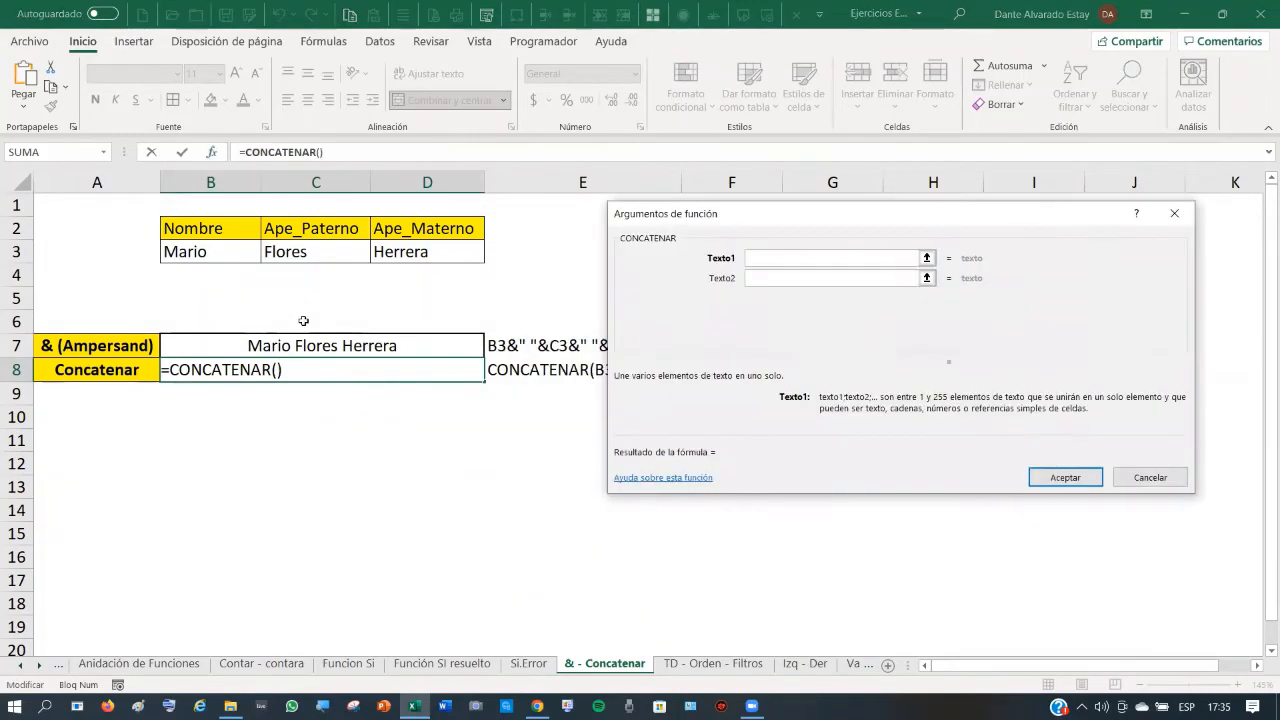
click(211, 252)
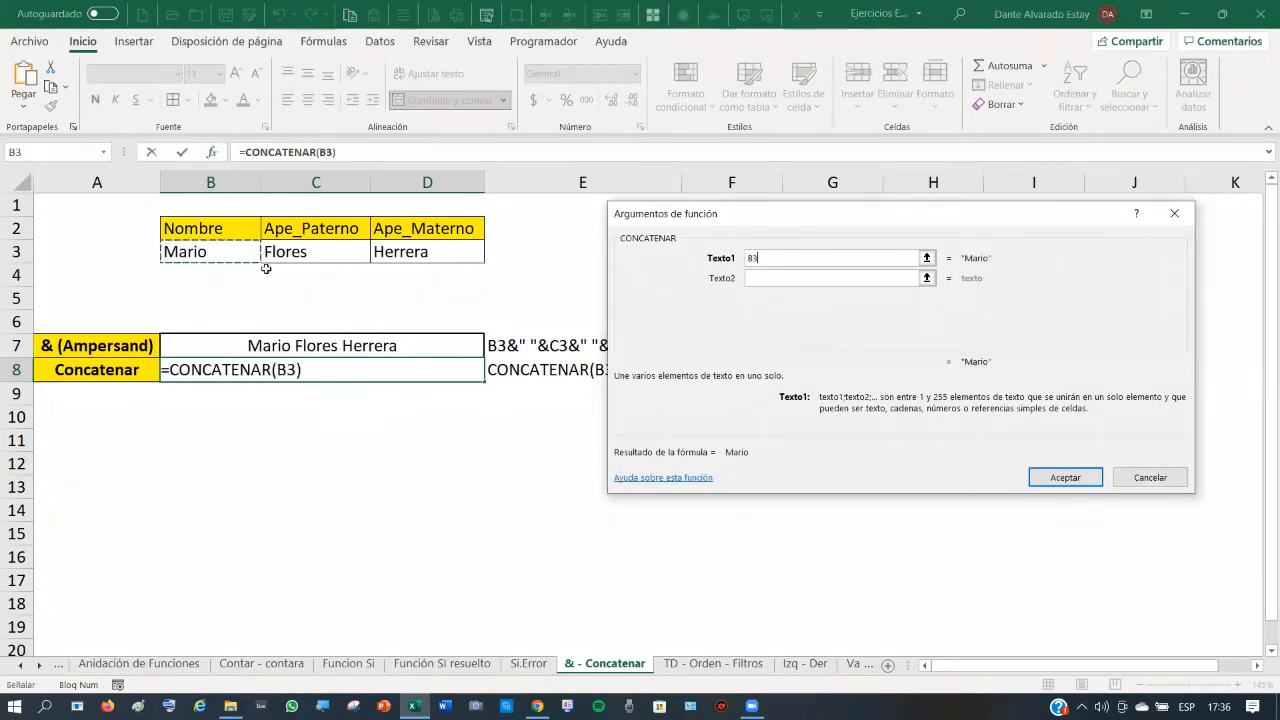
click(762, 278)
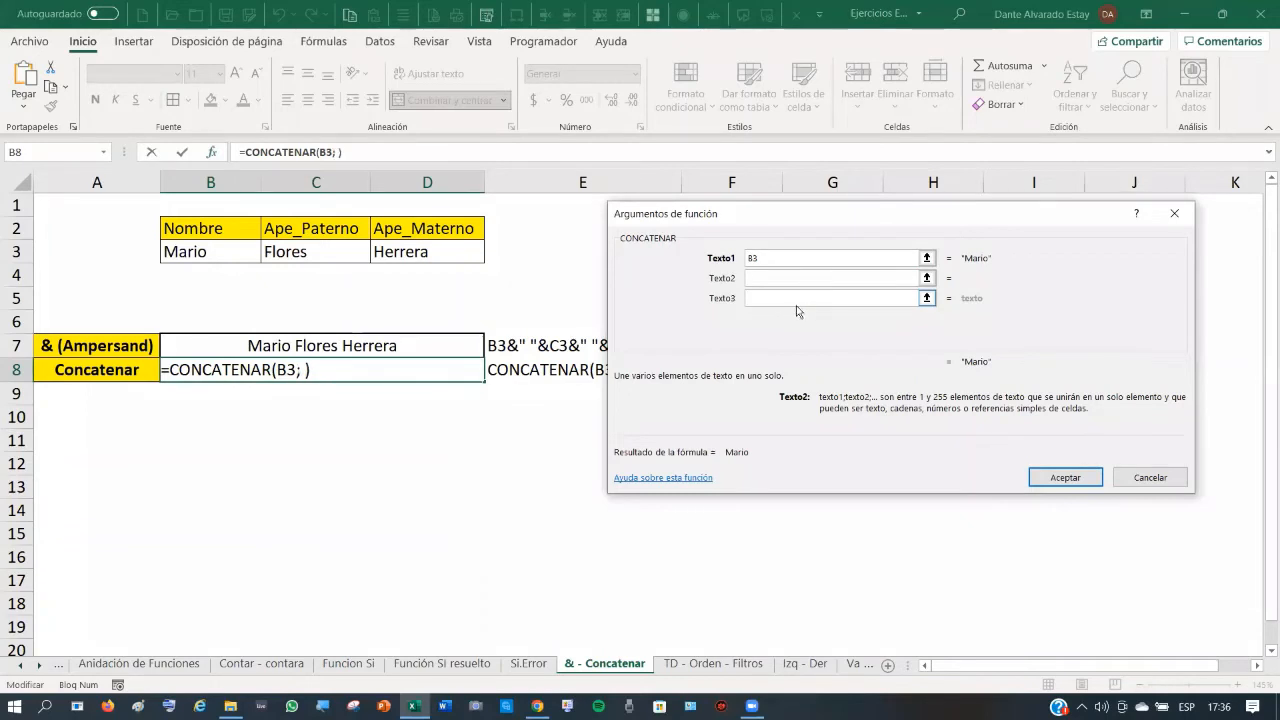
click(770, 295)
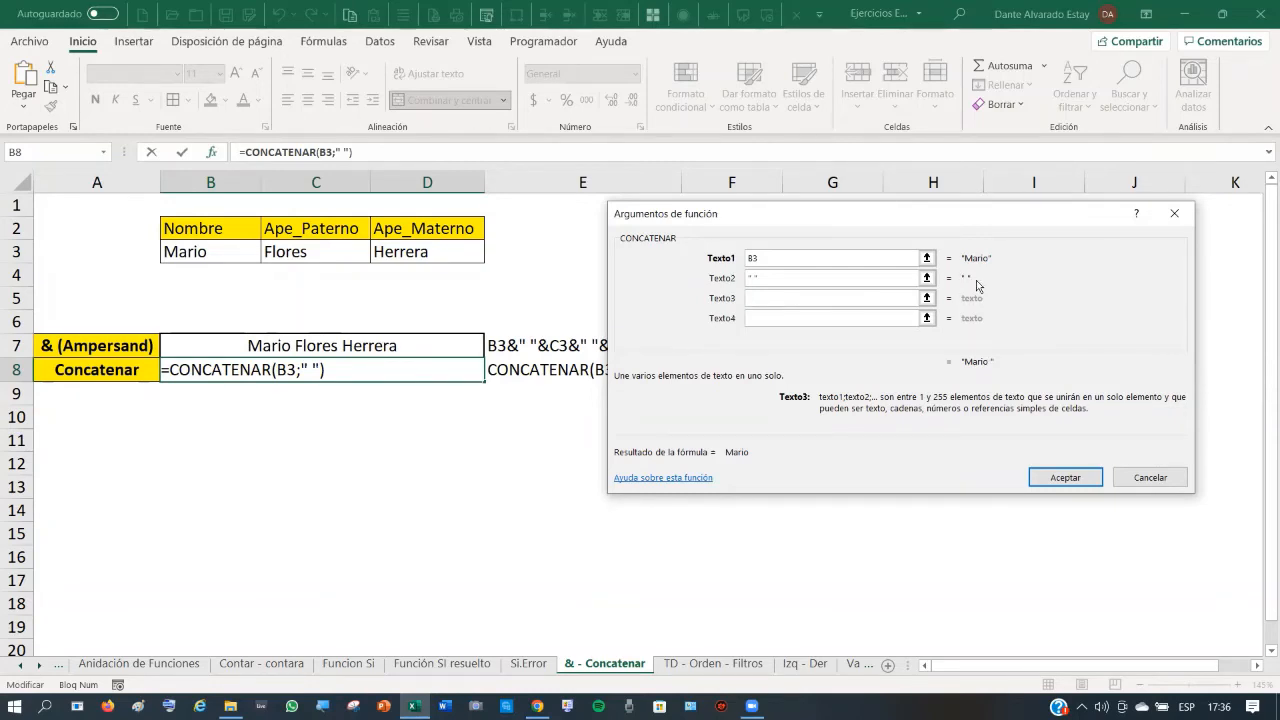
click(309, 252)
click(808, 318)
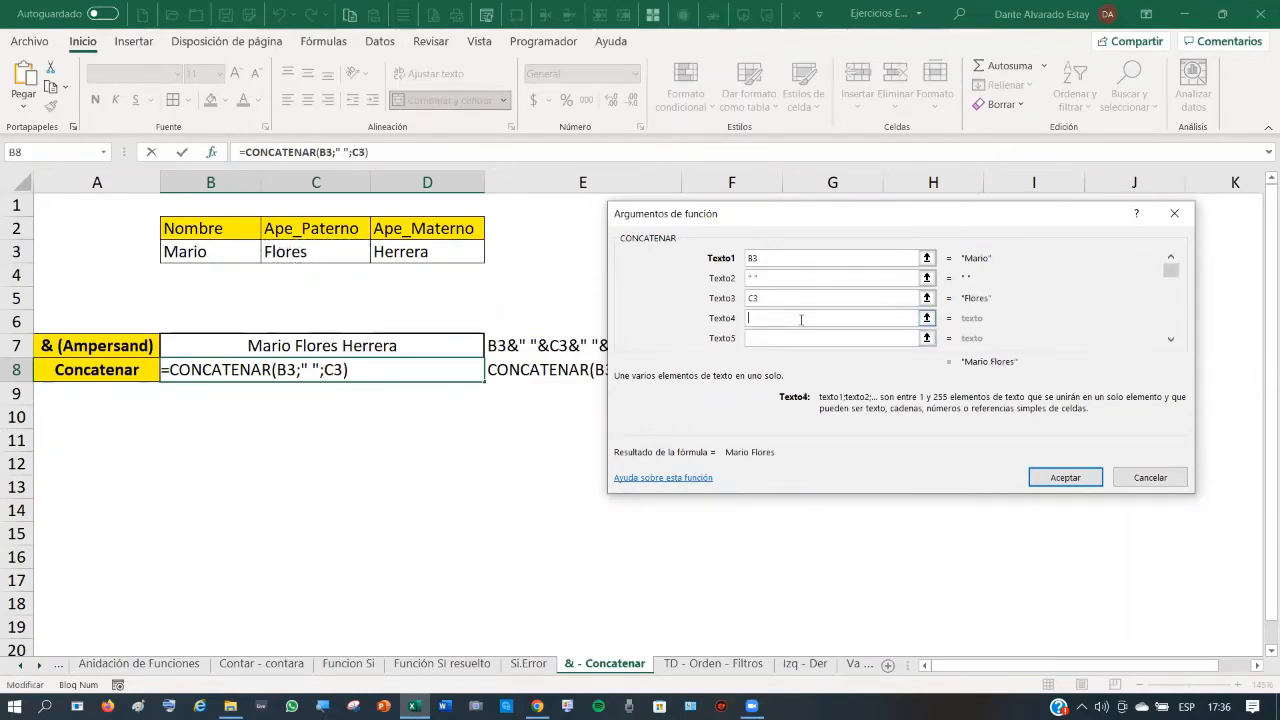
text(" ")
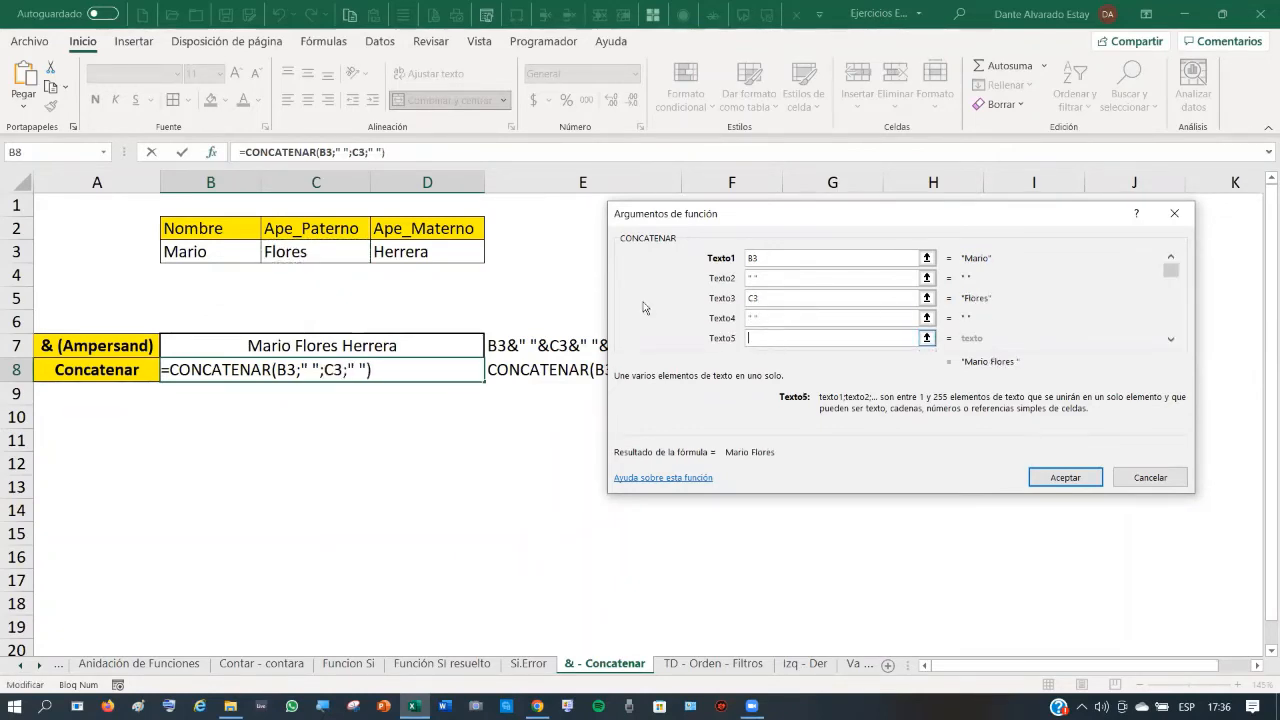
click(446, 251)
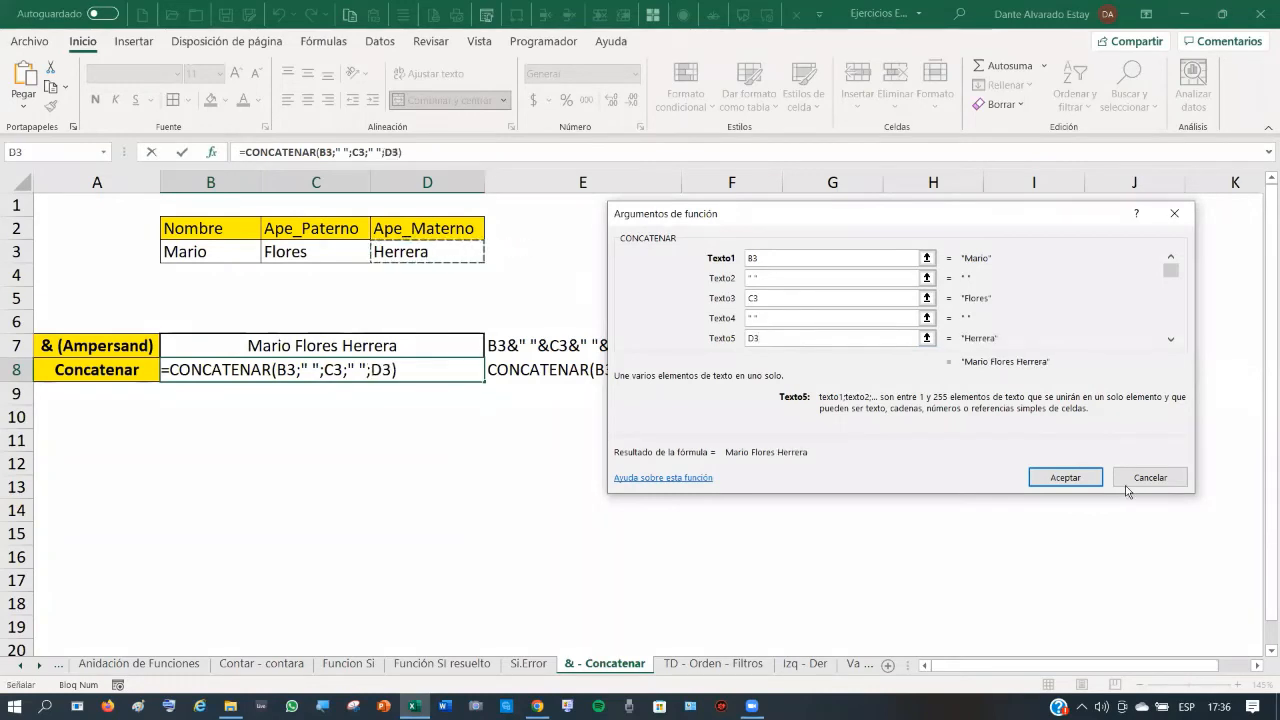
click(1081, 478)
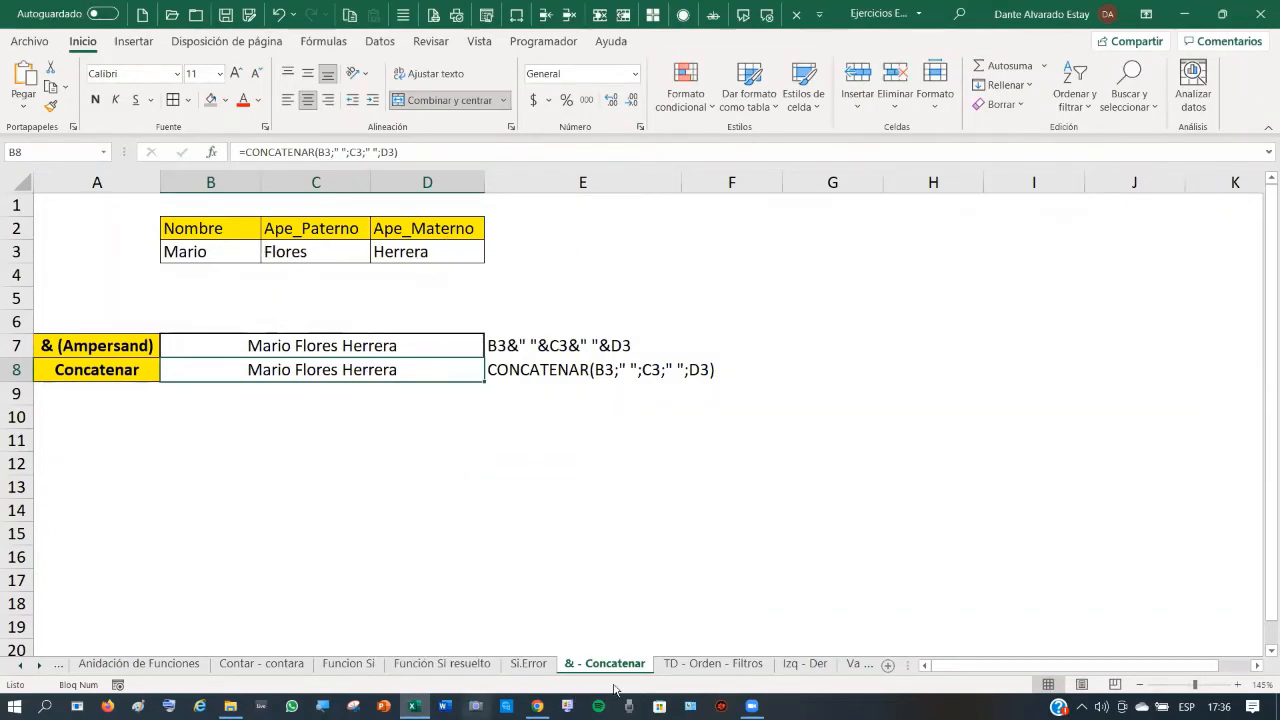
click(699, 664)
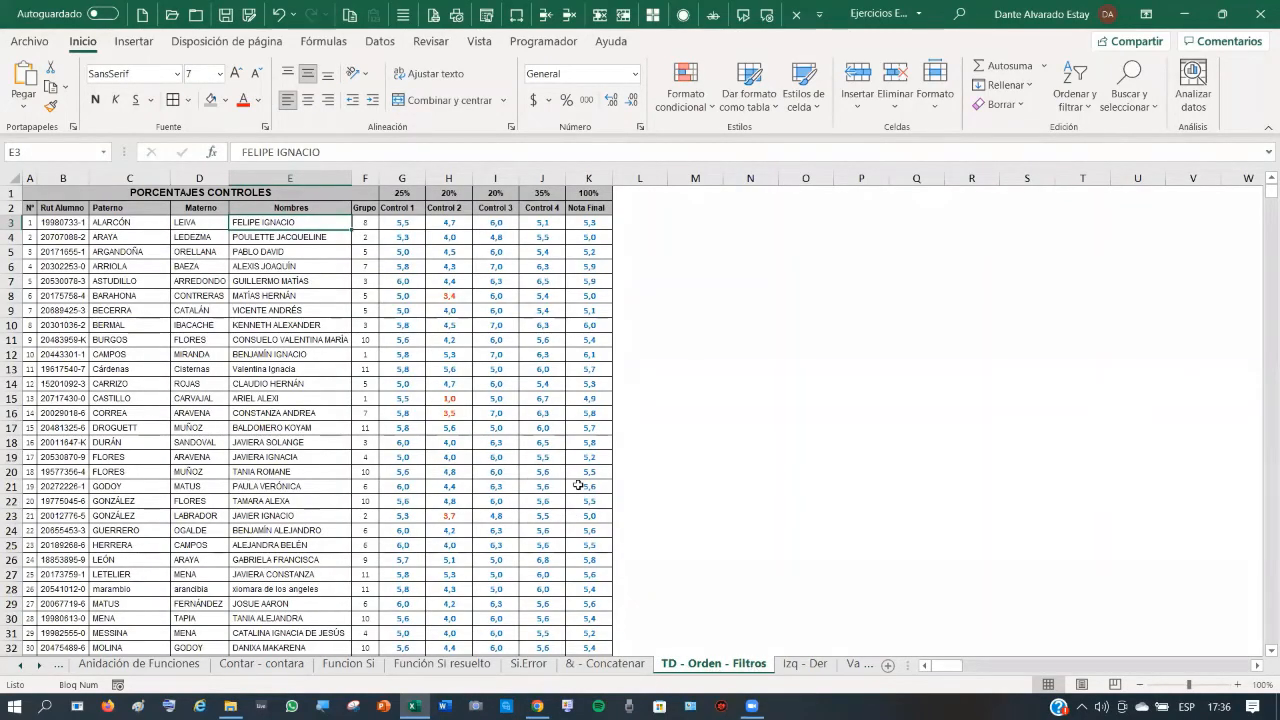
click(621, 664)
click(714, 664)
click(702, 225)
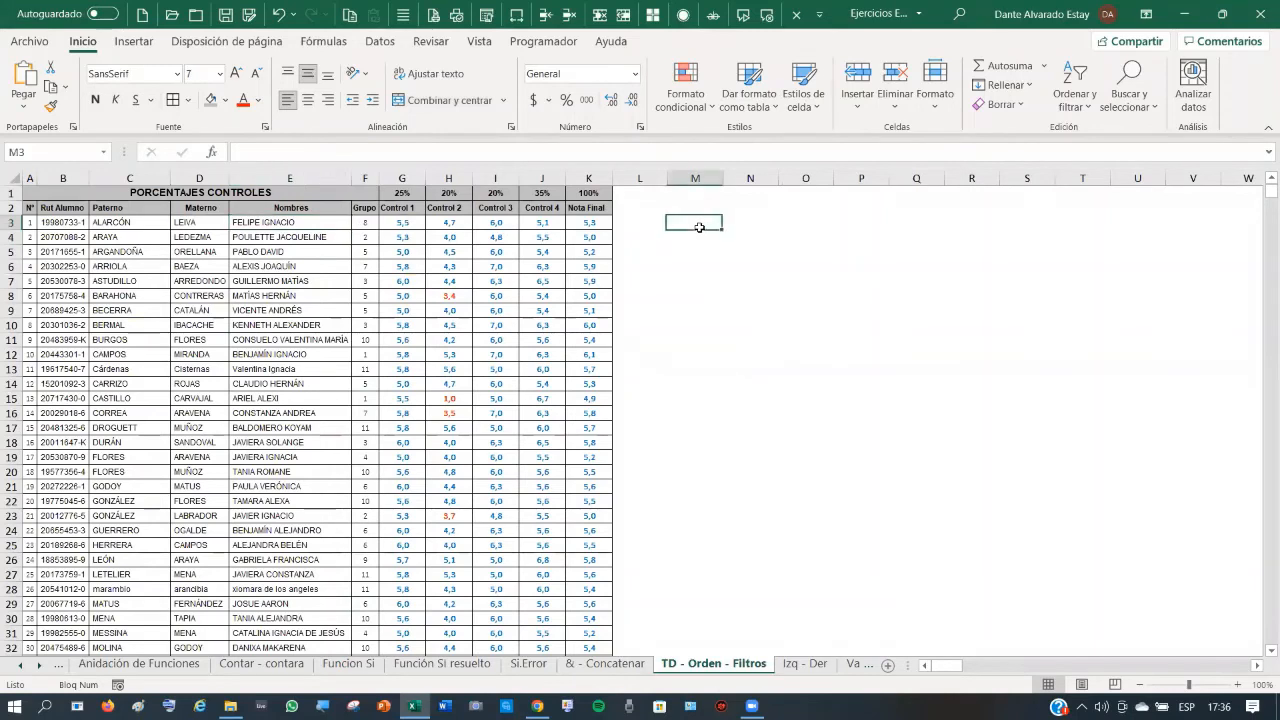
click(133, 223)
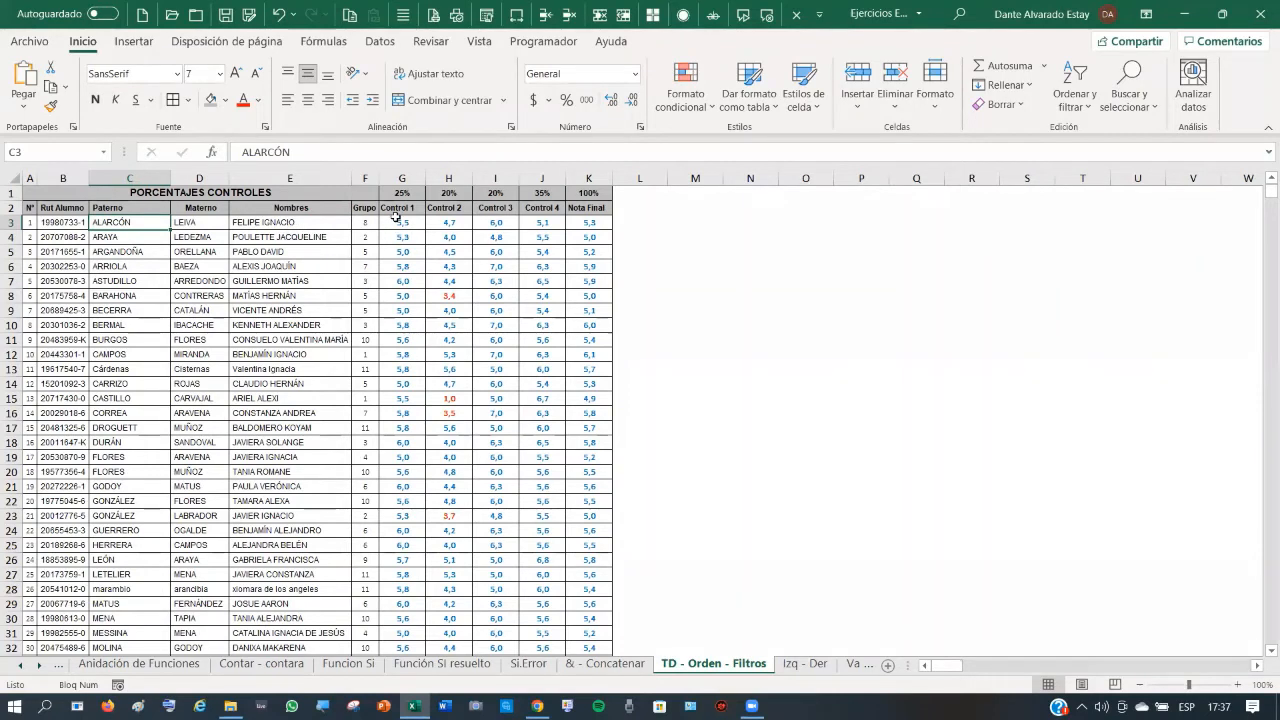
click(590, 224)
click(541, 224)
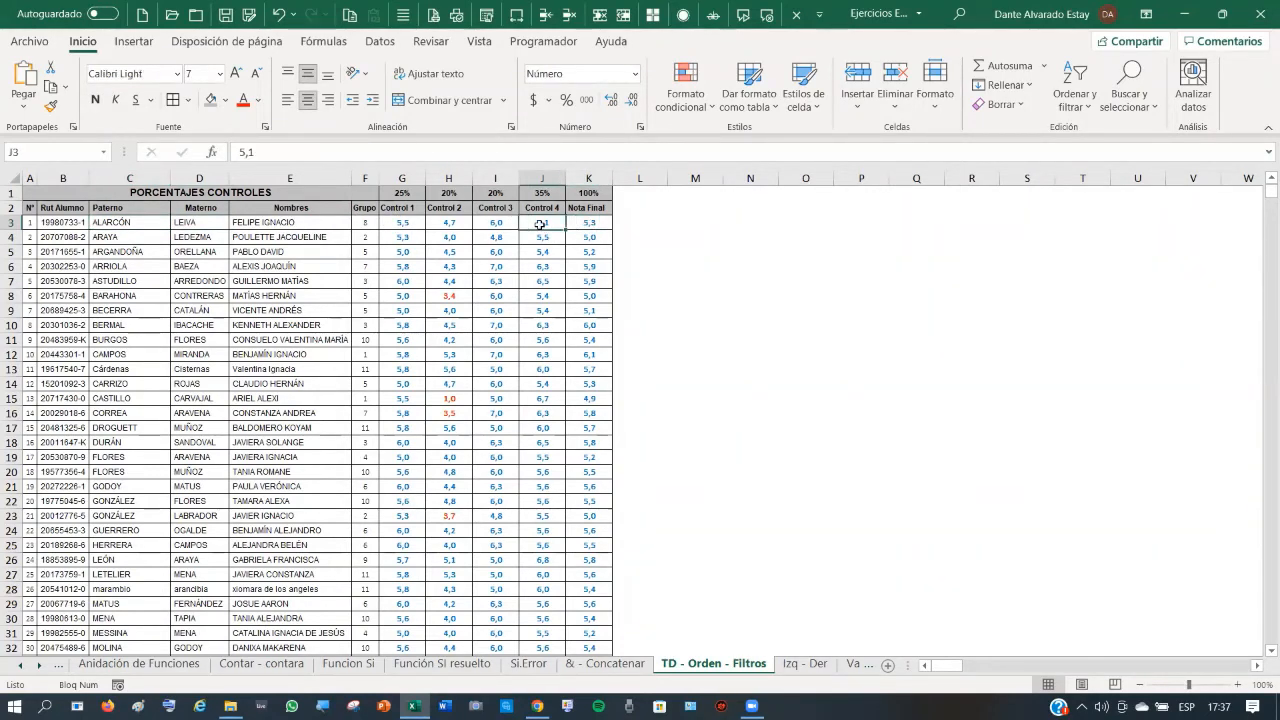
click(585, 225)
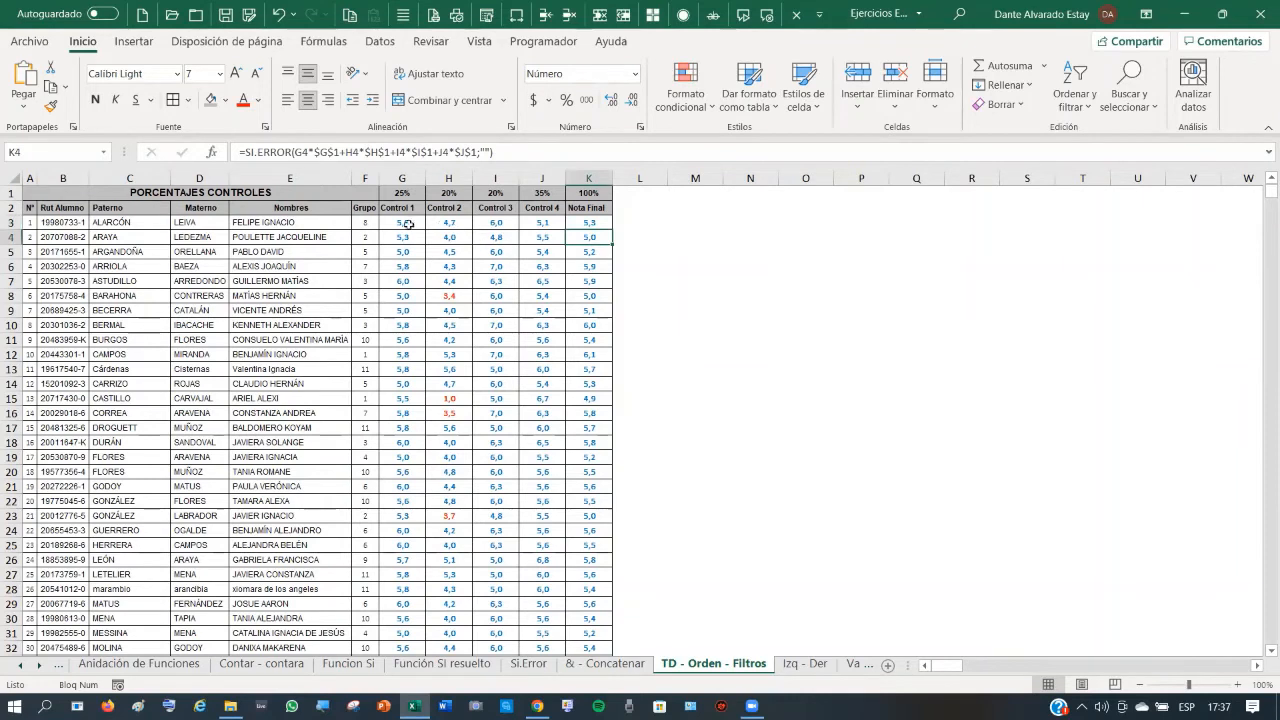
click(408, 223)
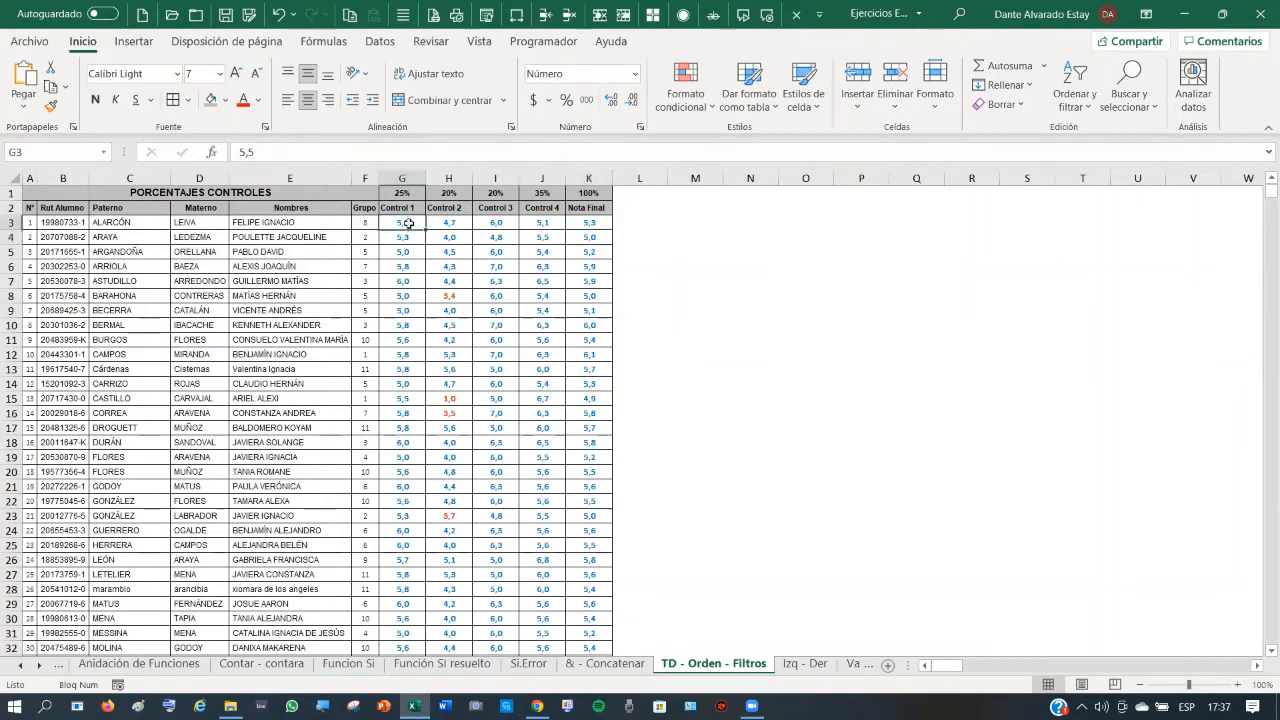
click(413, 284)
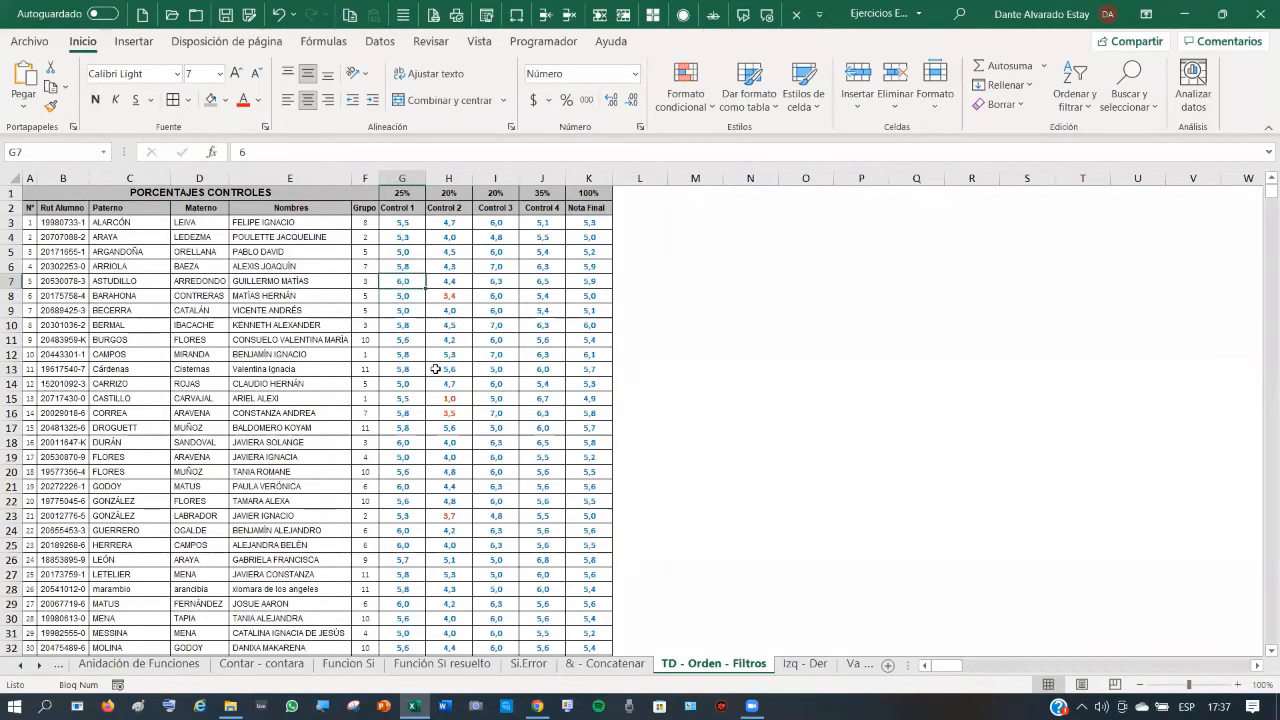
click(448, 296)
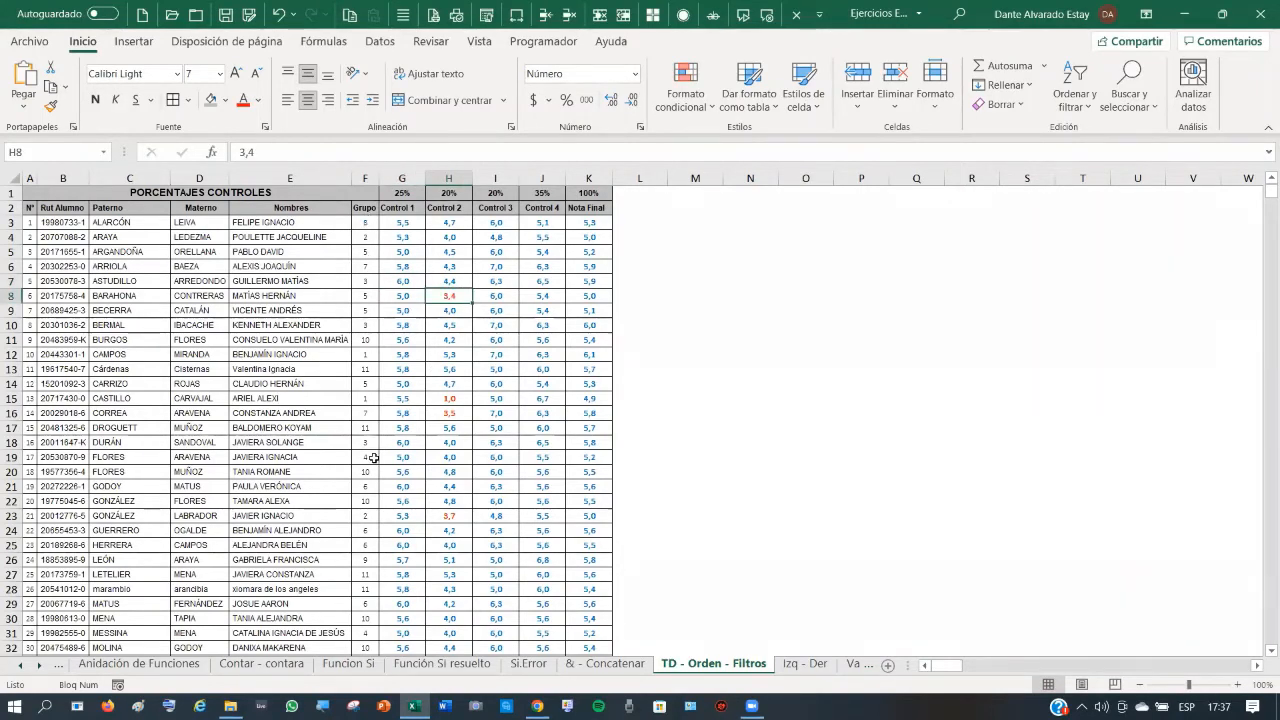
click(178, 192)
click(597, 223)
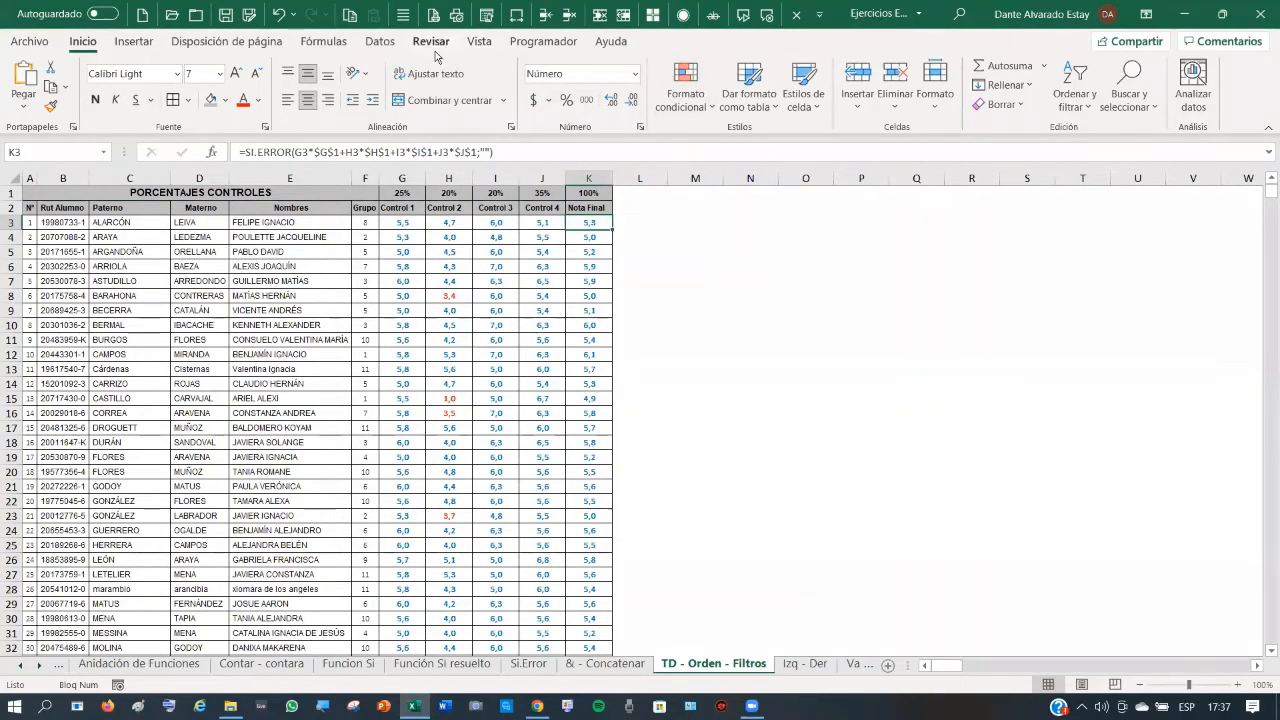
- Trace the precedents of K3's Nota Final formula, then remove the arrows
click(334, 48)
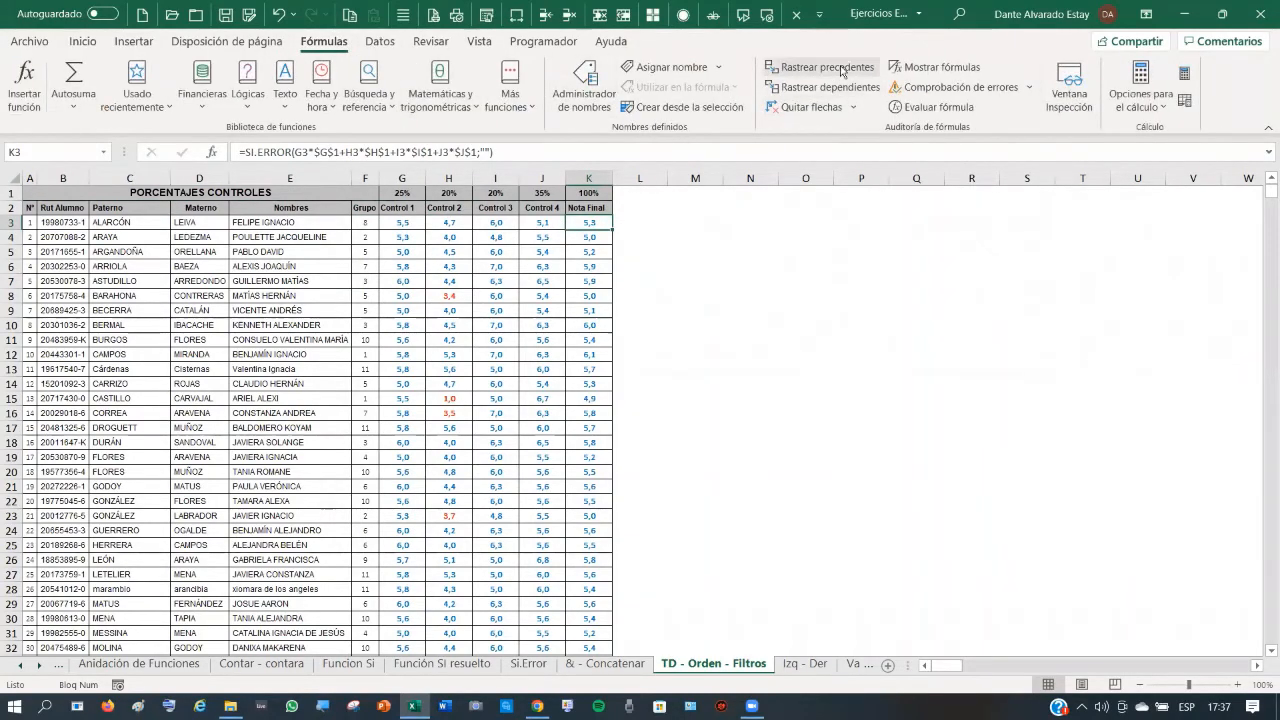
click(828, 67)
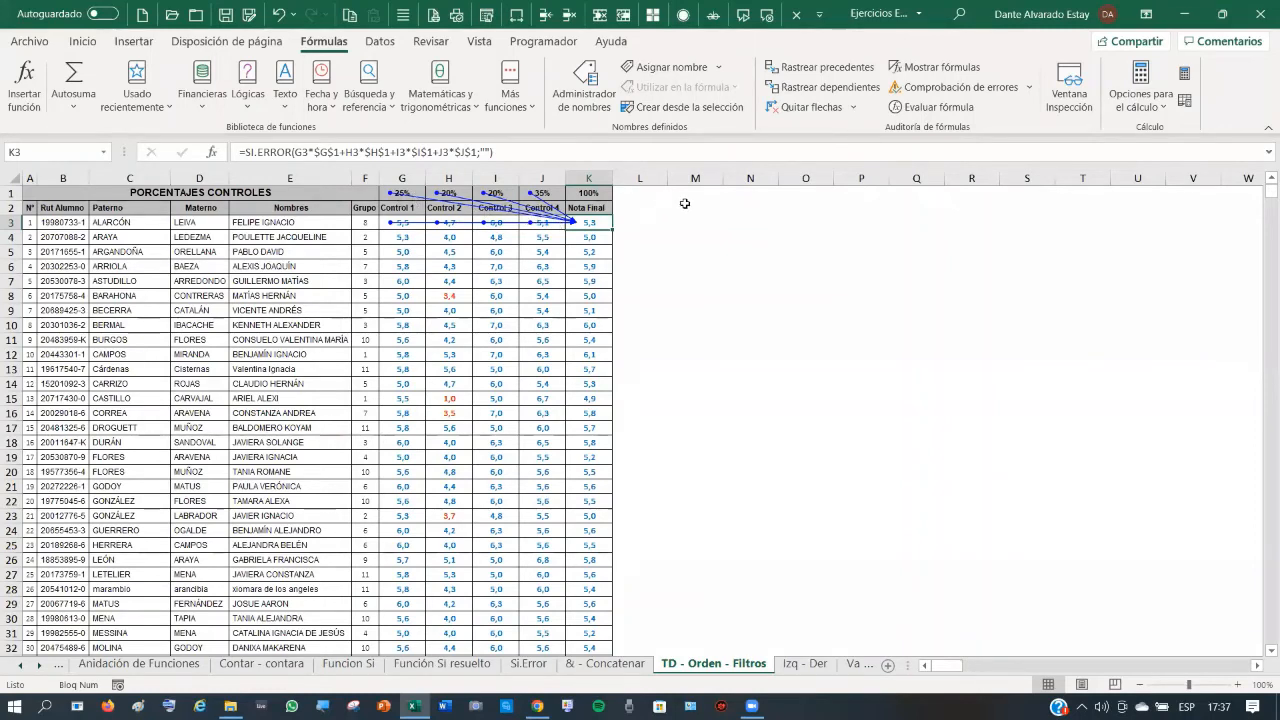
click(808, 107)
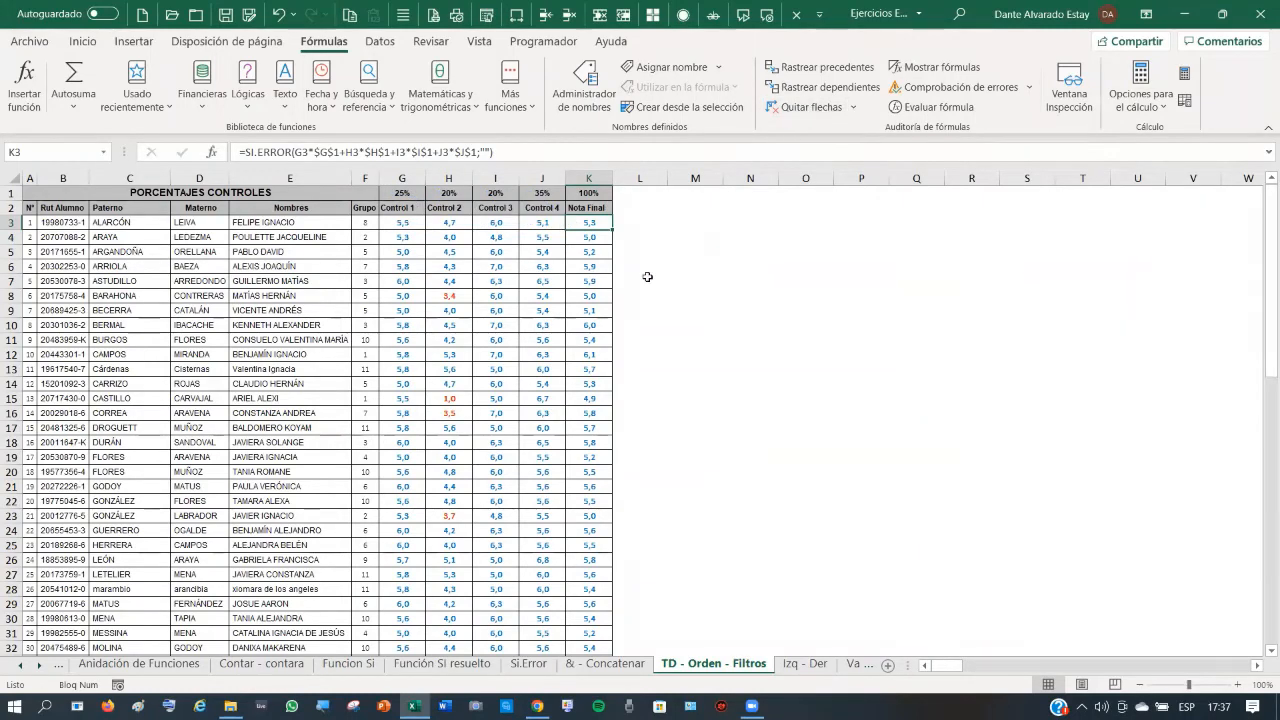
- Inspect the paternal surname C3, maternal surname D3 and first names E3
click(118, 221)
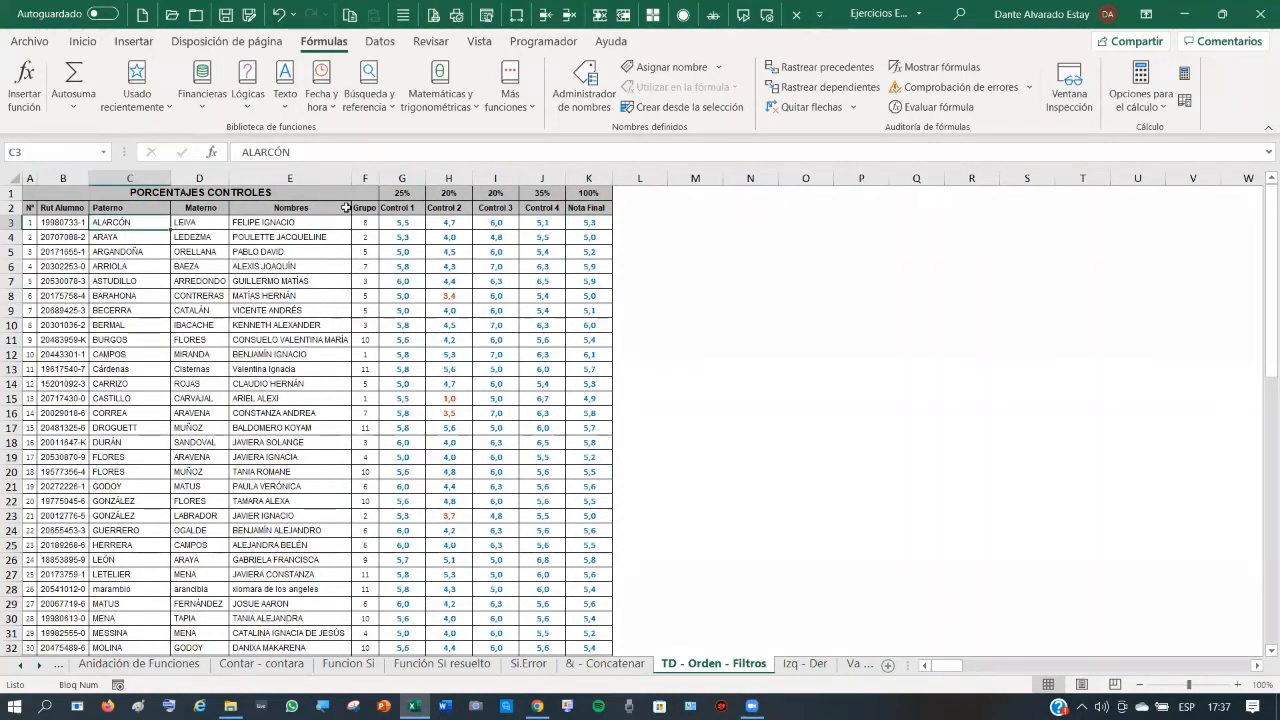
click(495, 151)
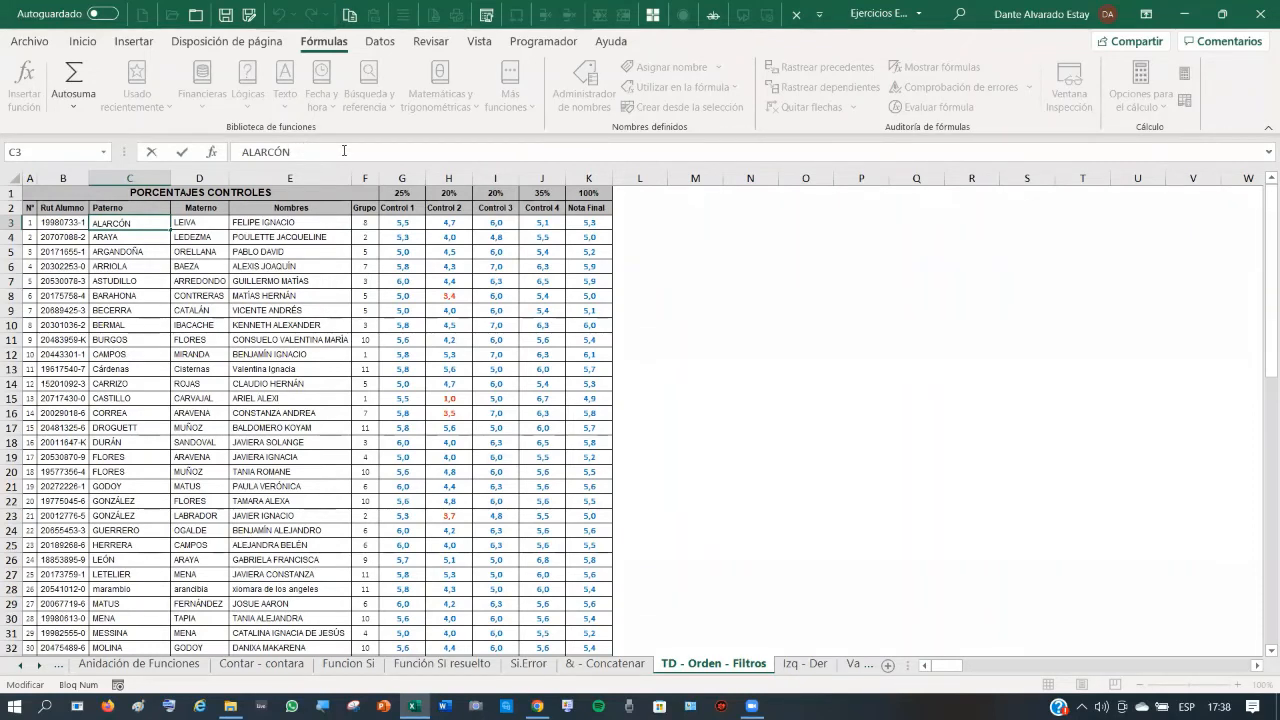
click(216, 224)
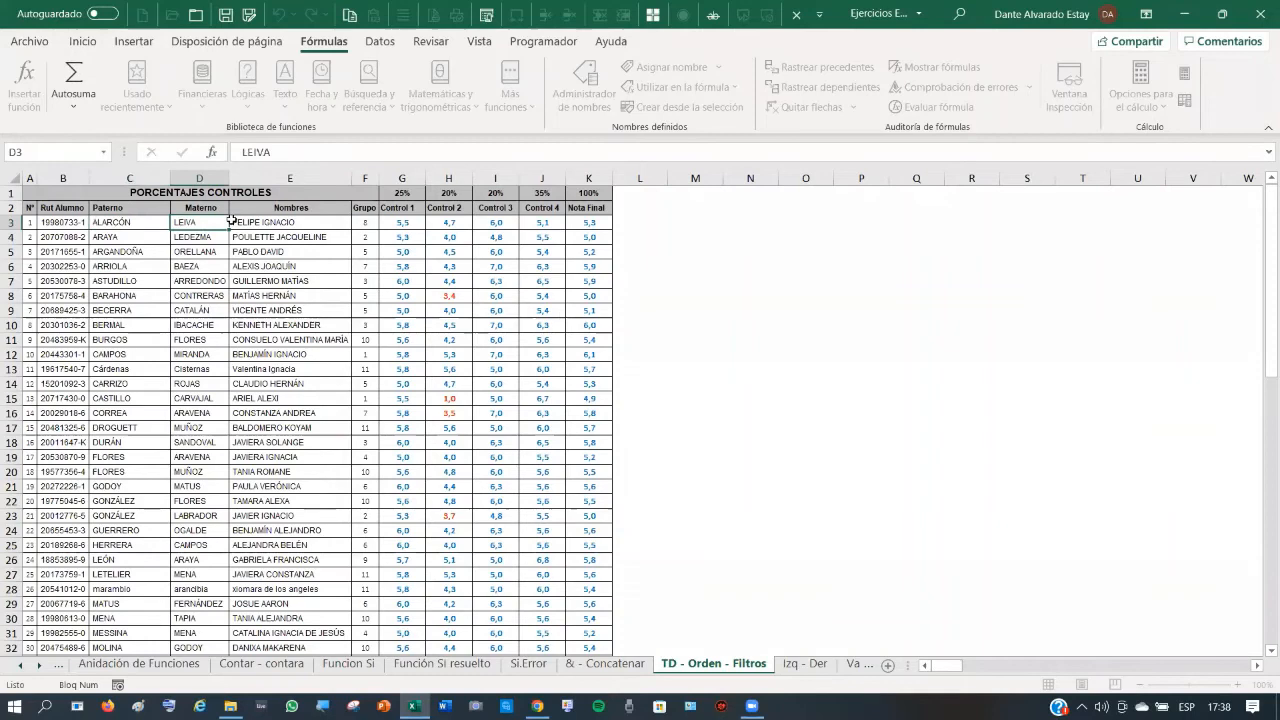
click(386, 148)
click(259, 223)
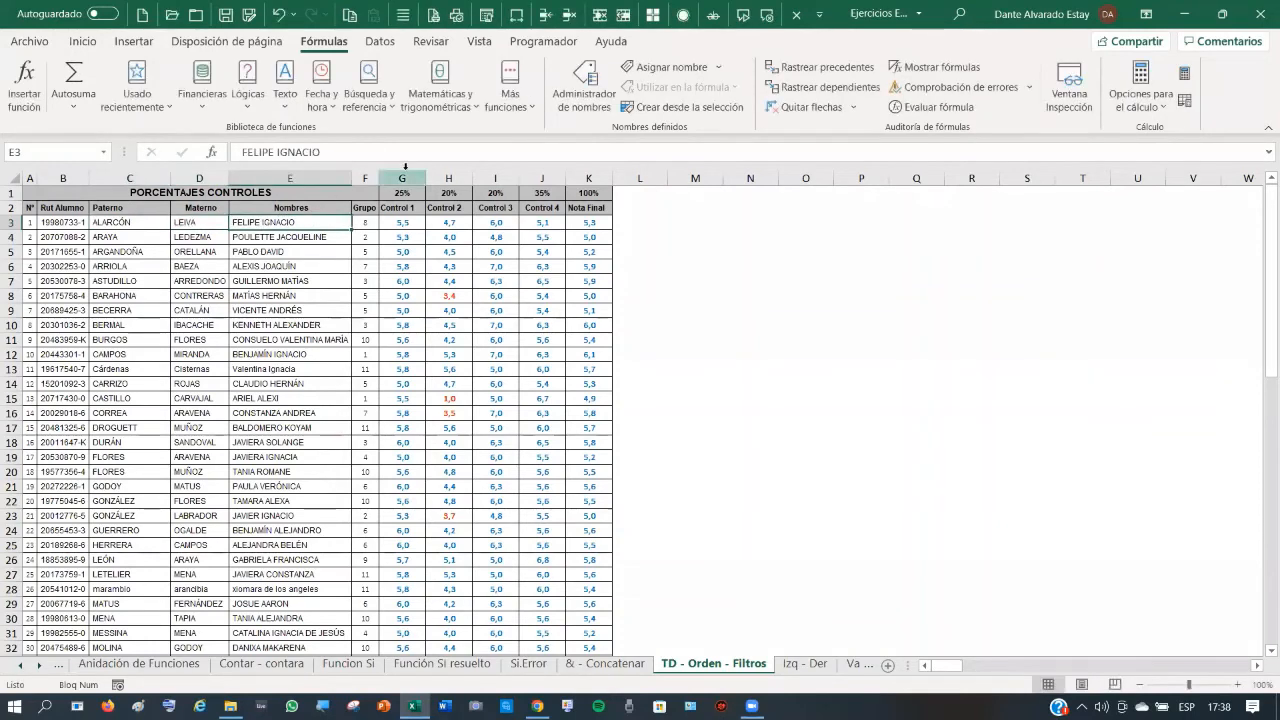
click(420, 155)
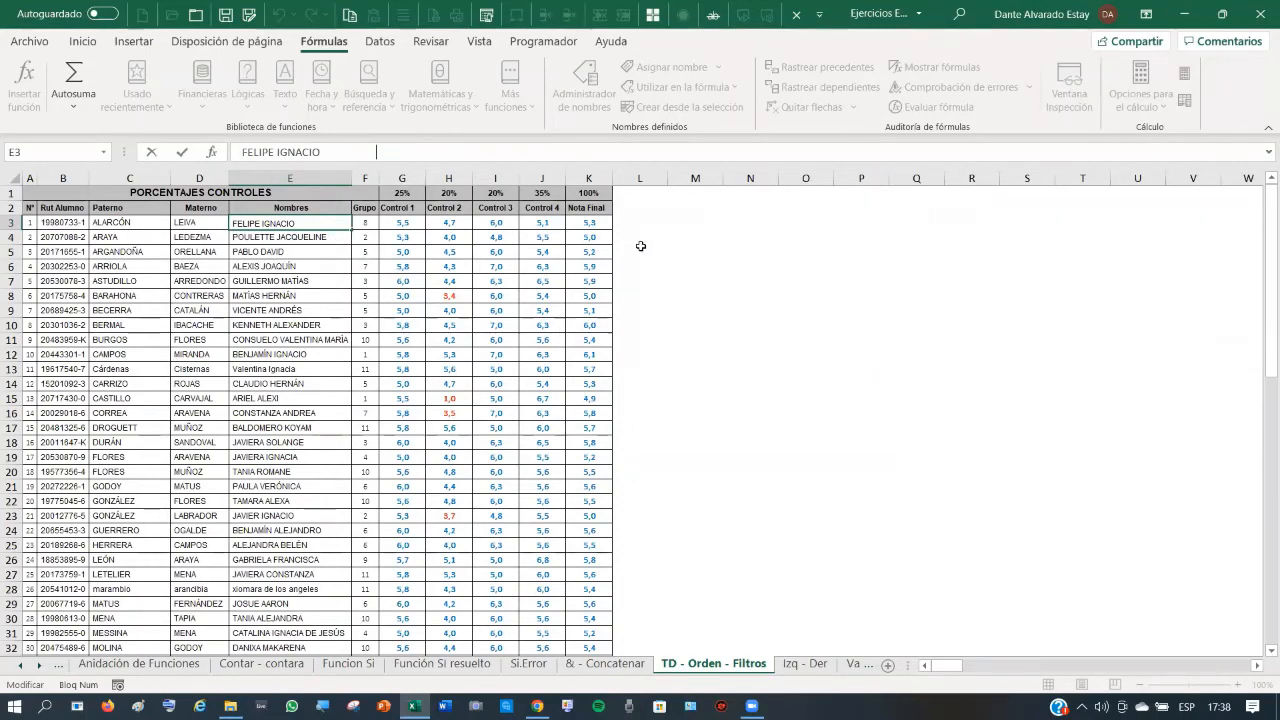
- Start a CONCATENAR formula in M3 with E3 and a space as the first two texts
click(695, 223)
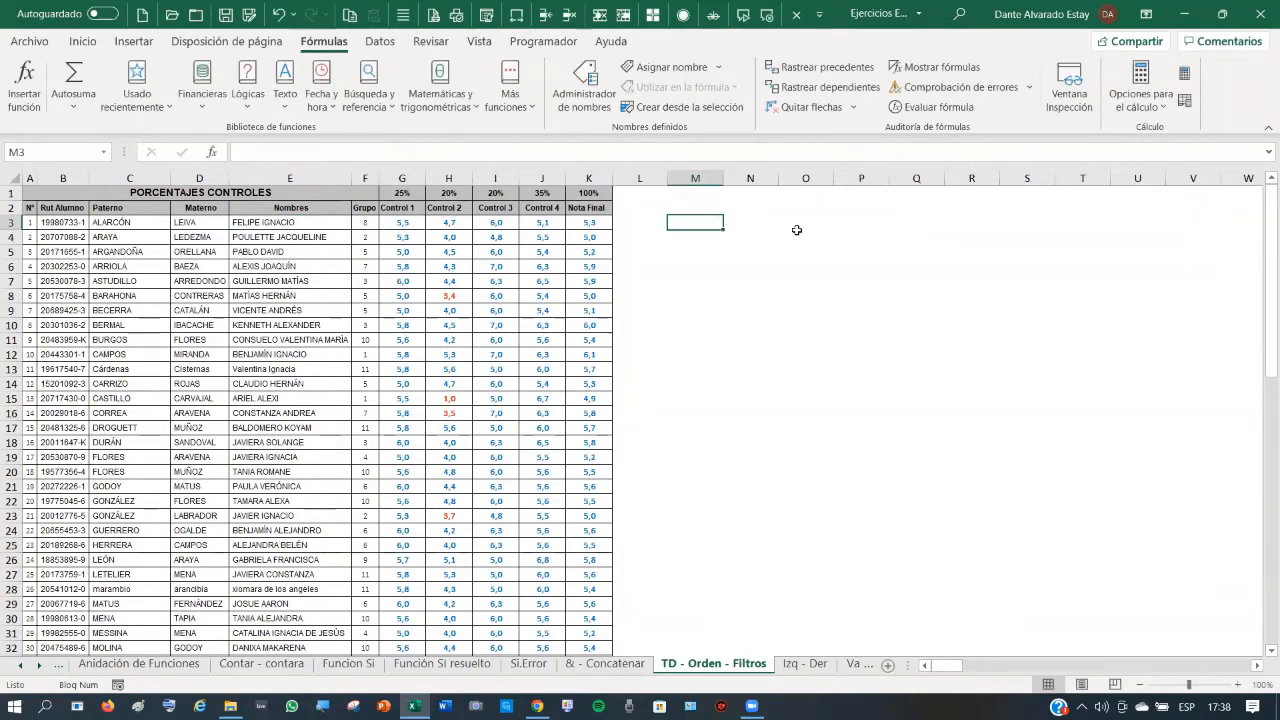
text(=)
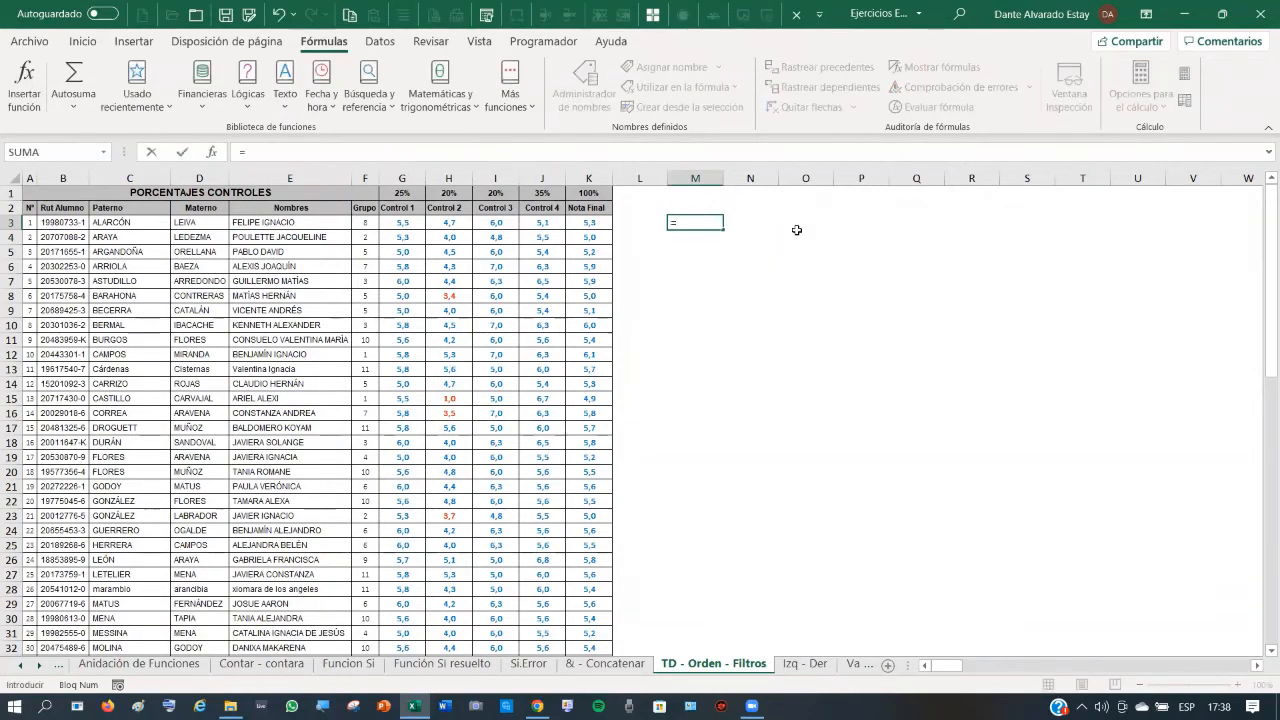
text(con)
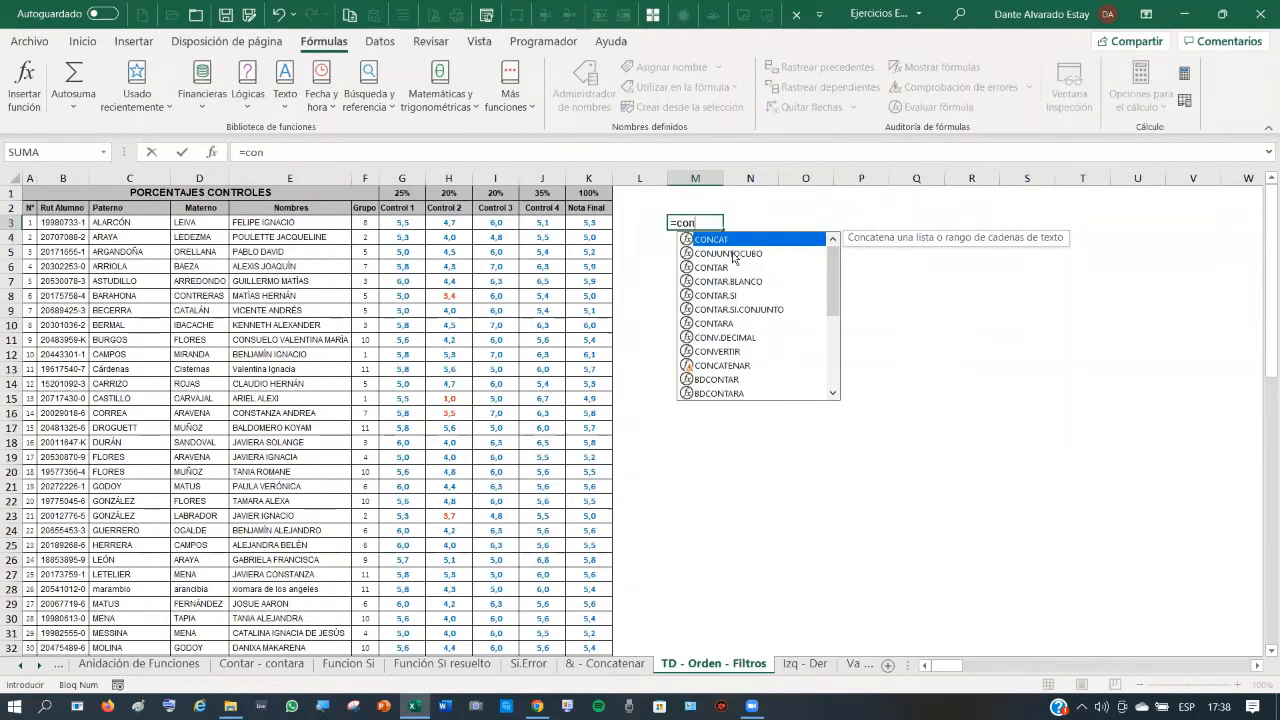
text(ca)
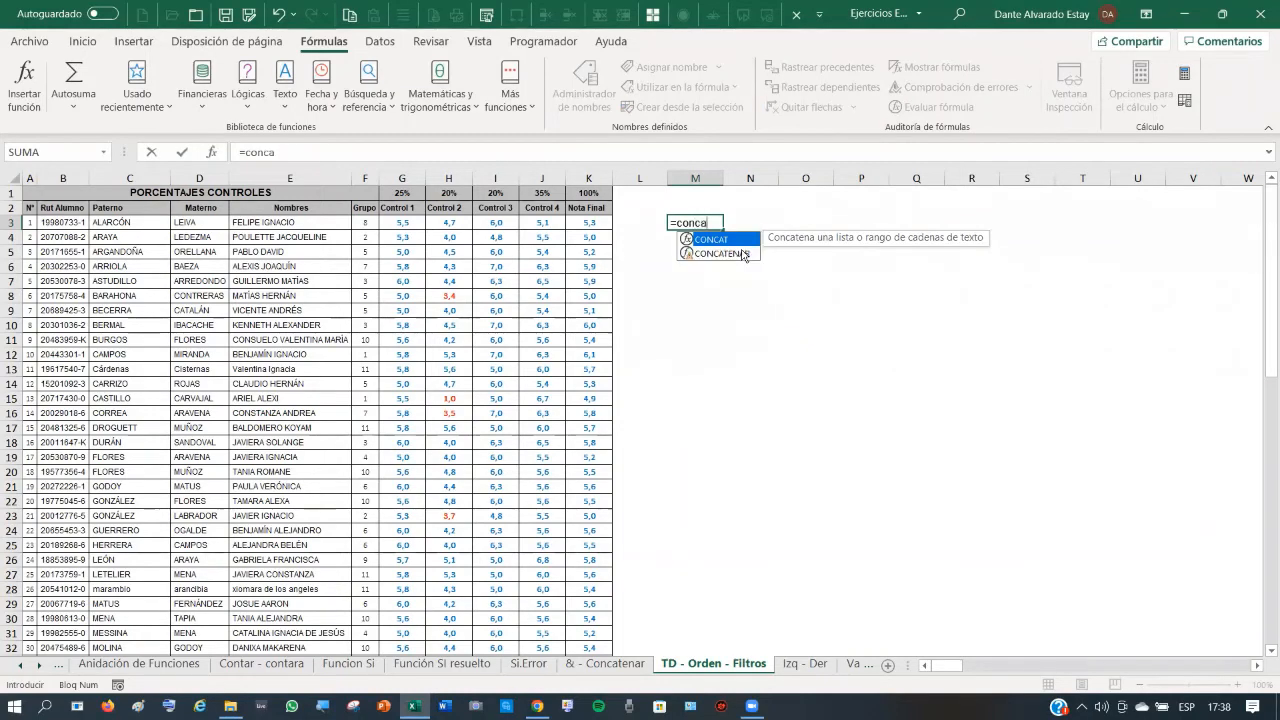
double_click(741, 253)
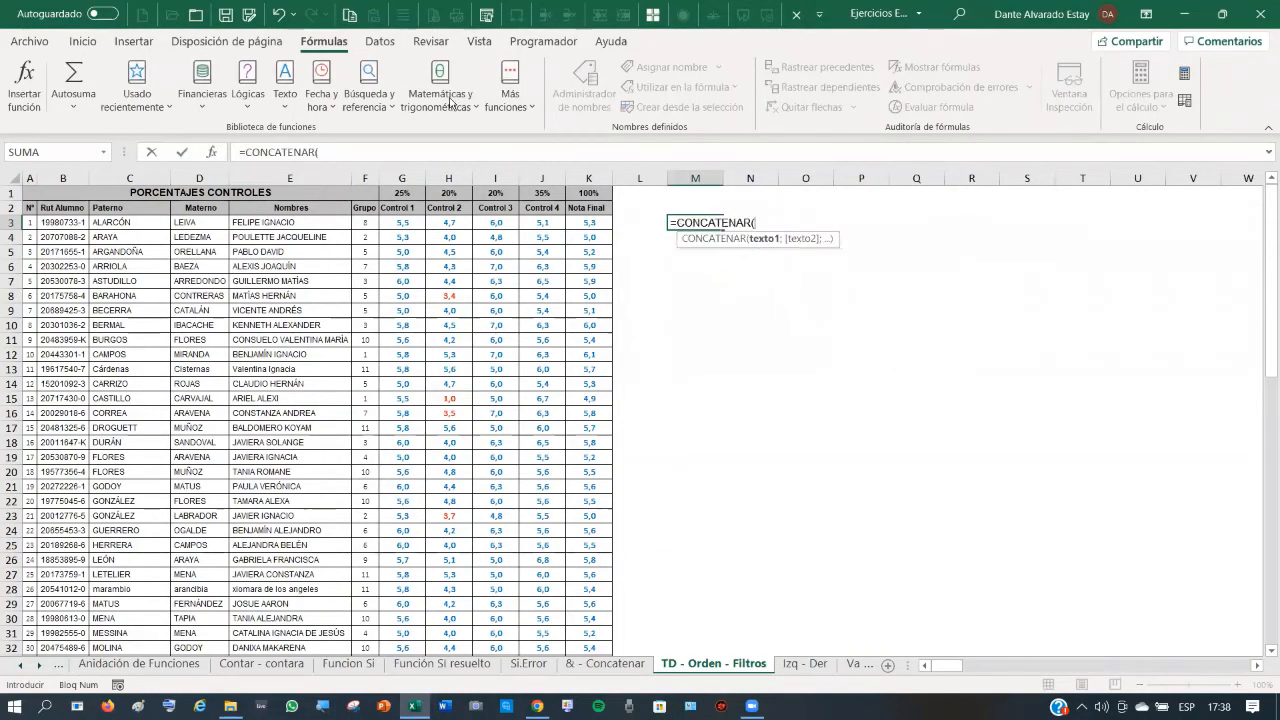
click(210, 152)
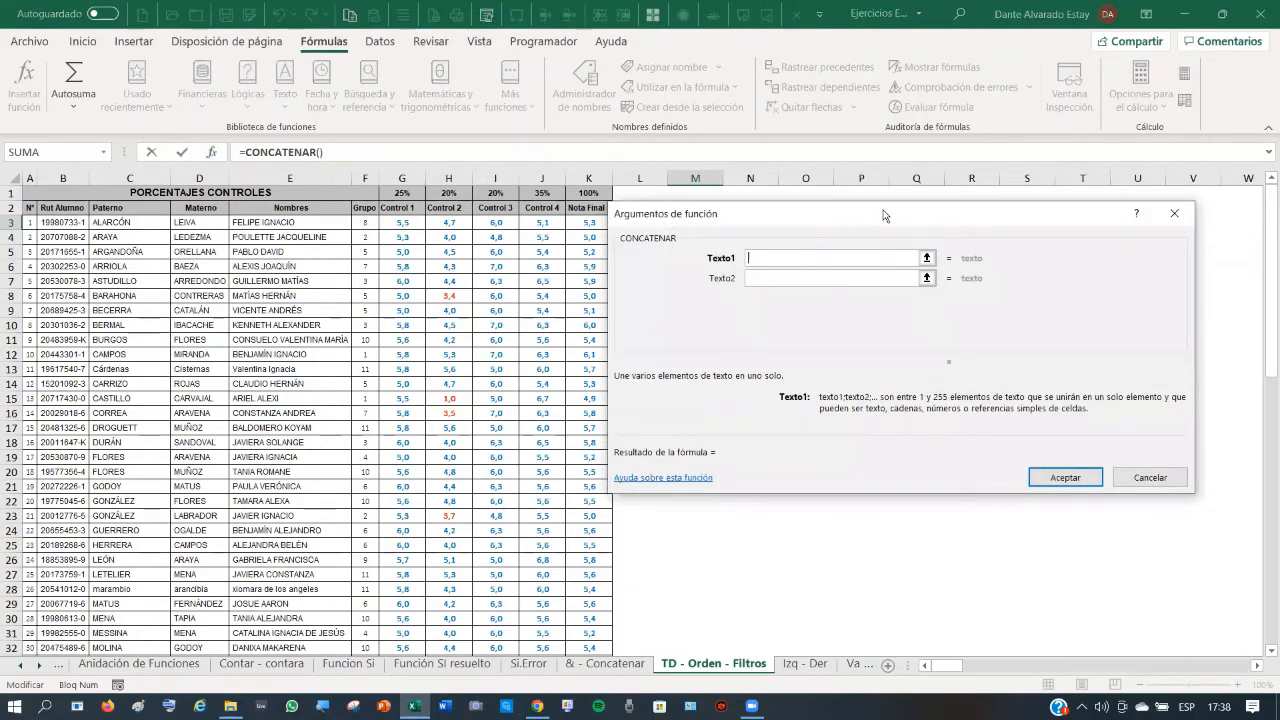
drag(883, 215, 880, 346)
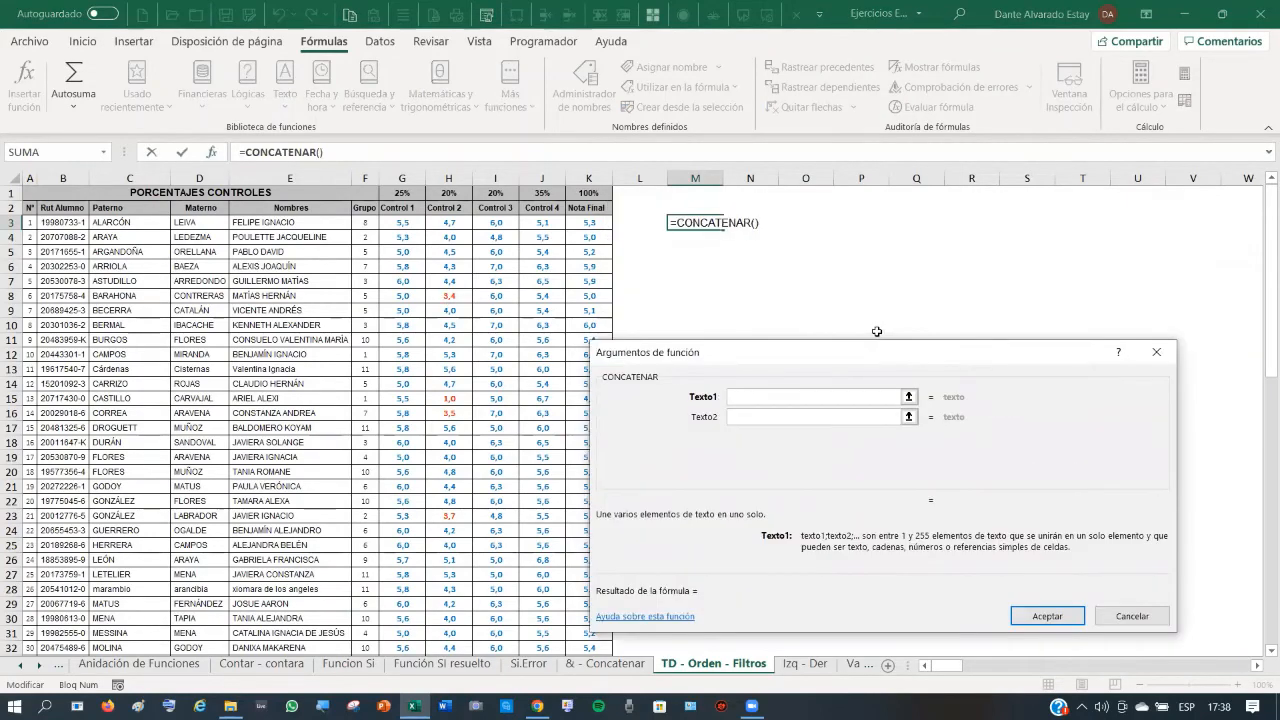
click(277, 223)
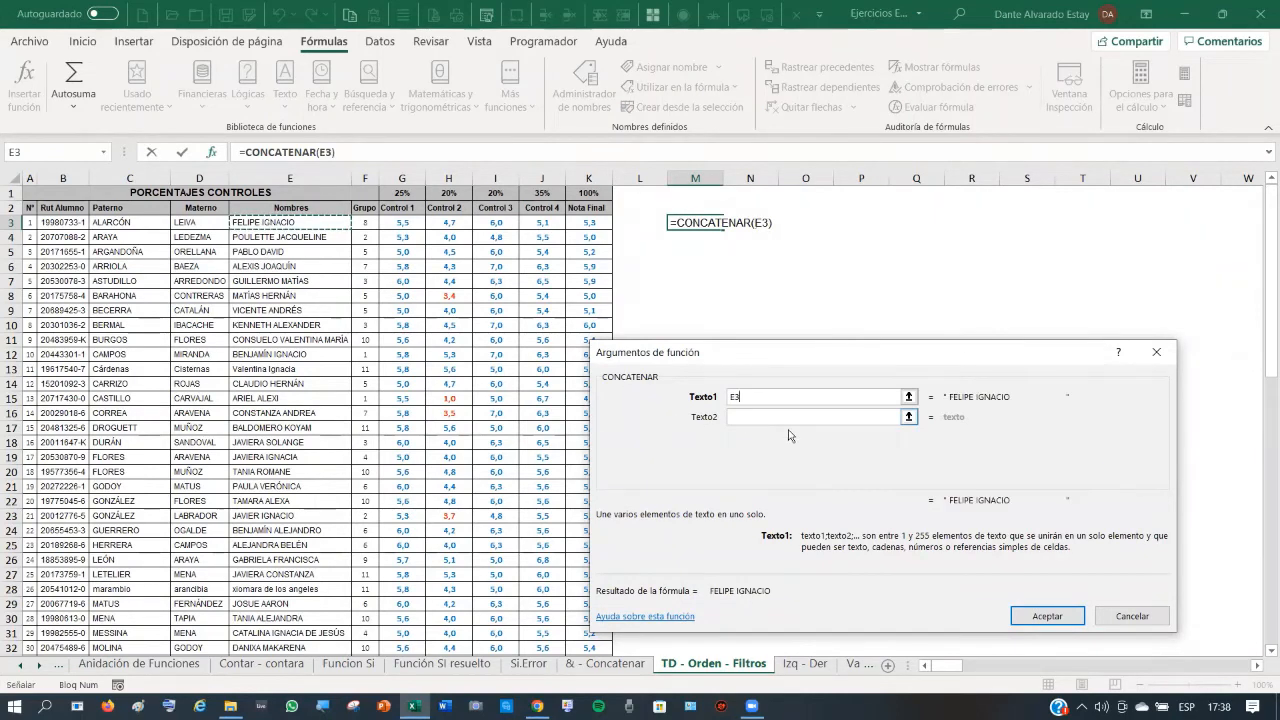
click(766, 417)
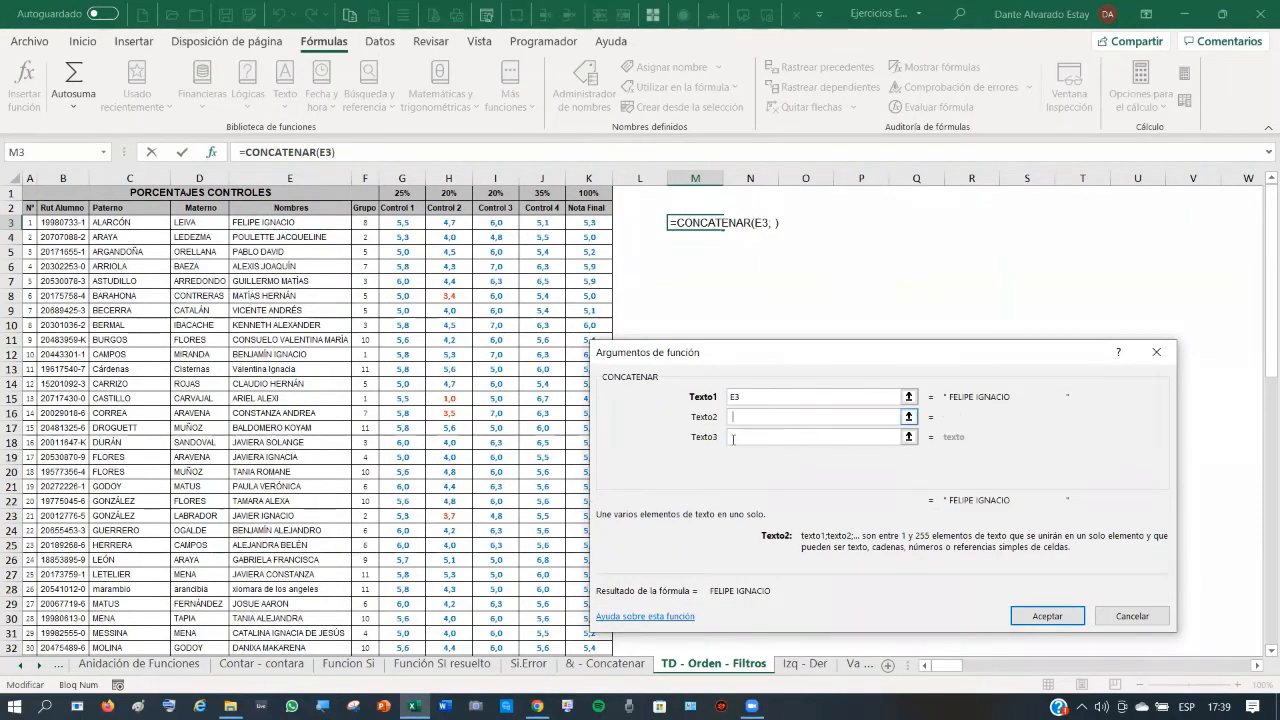
text(" ")
key(Tab)
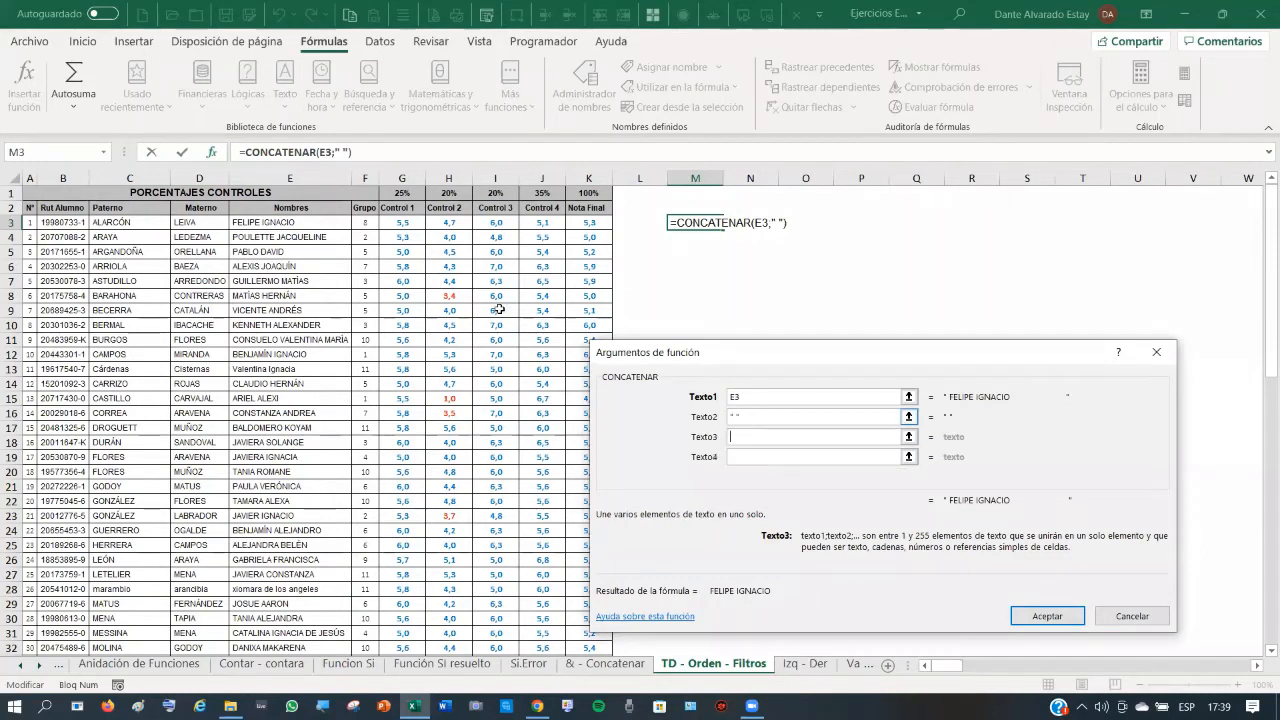
- Add C3, a space and D3 as the remaining texts and confirm M3's formula
click(134, 221)
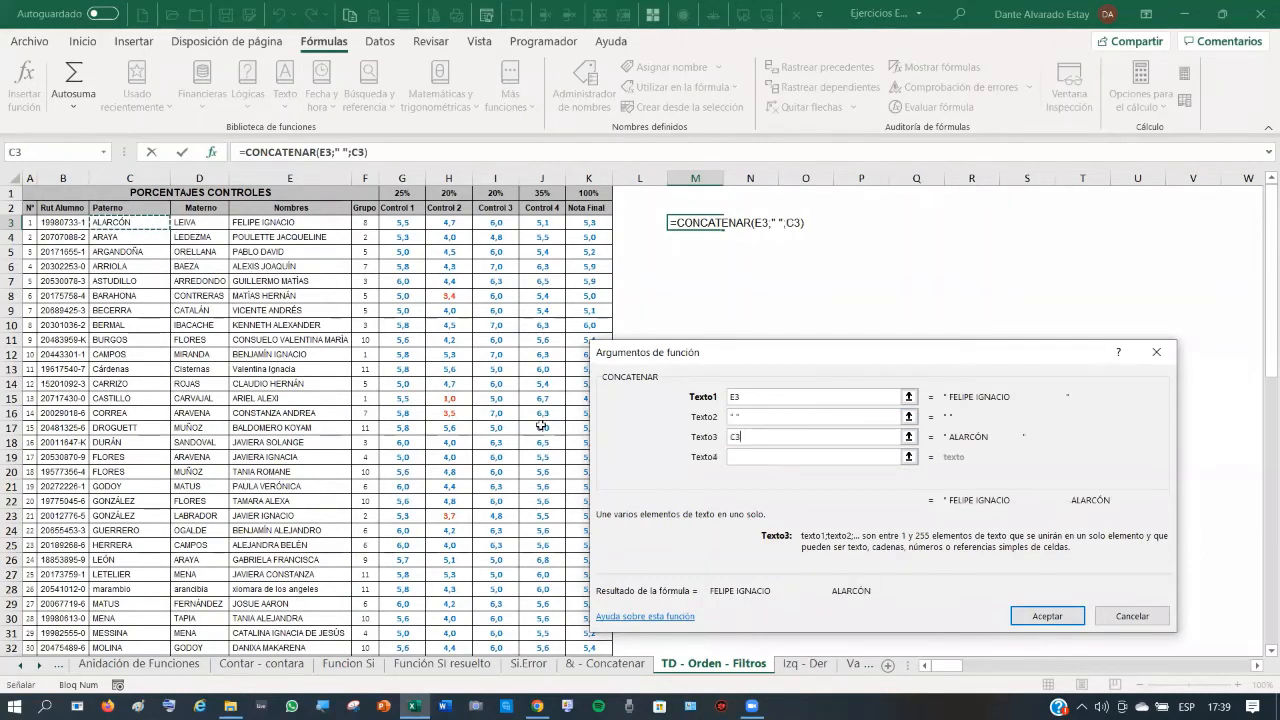
click(746, 455)
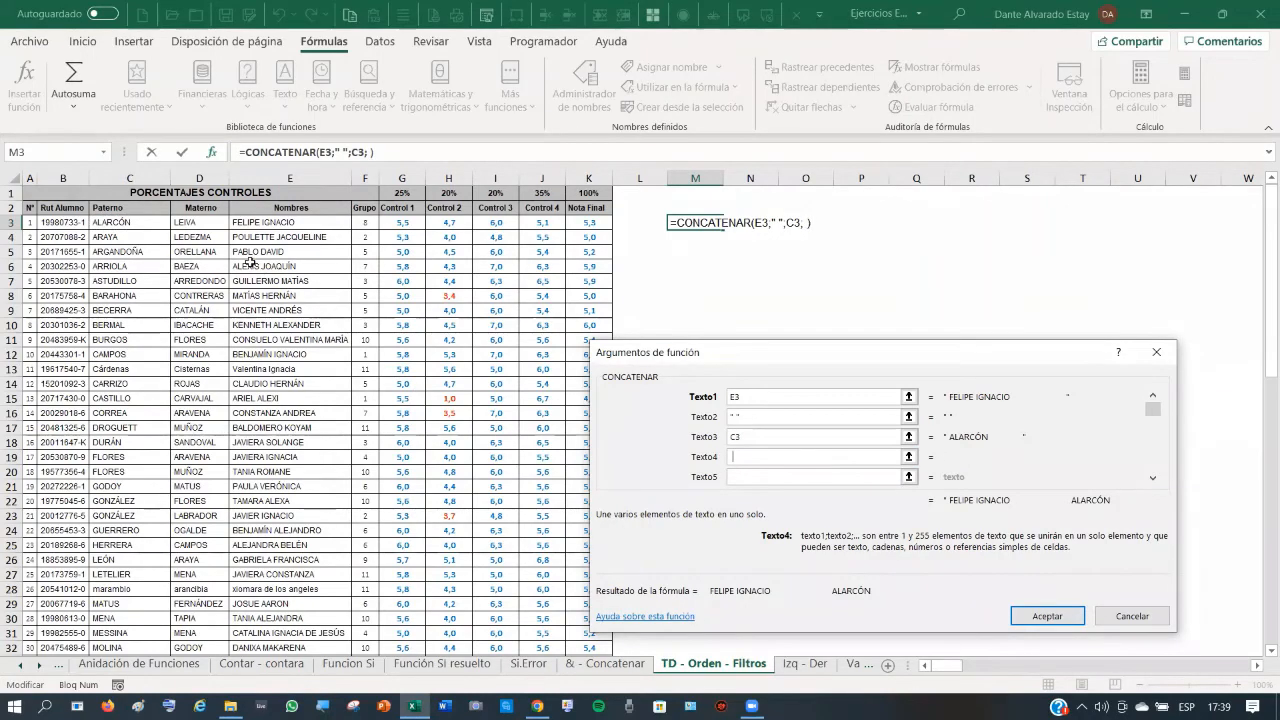
click(753, 474)
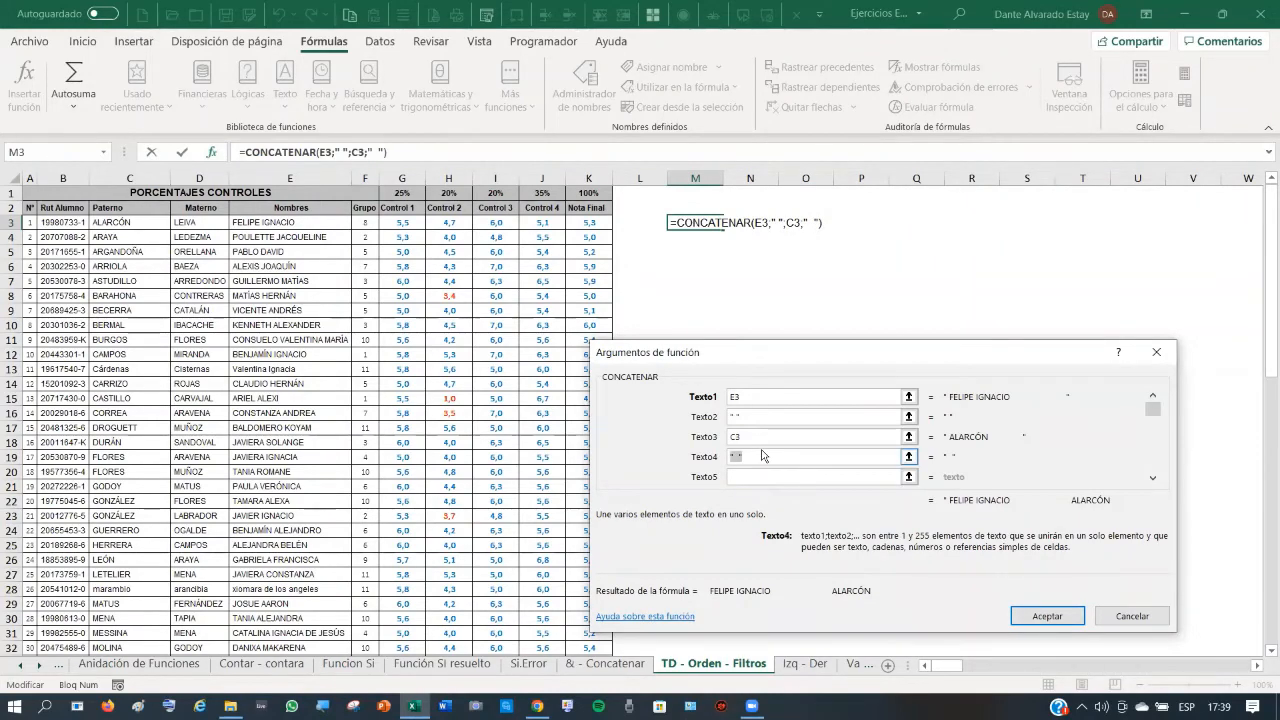
click(737, 477)
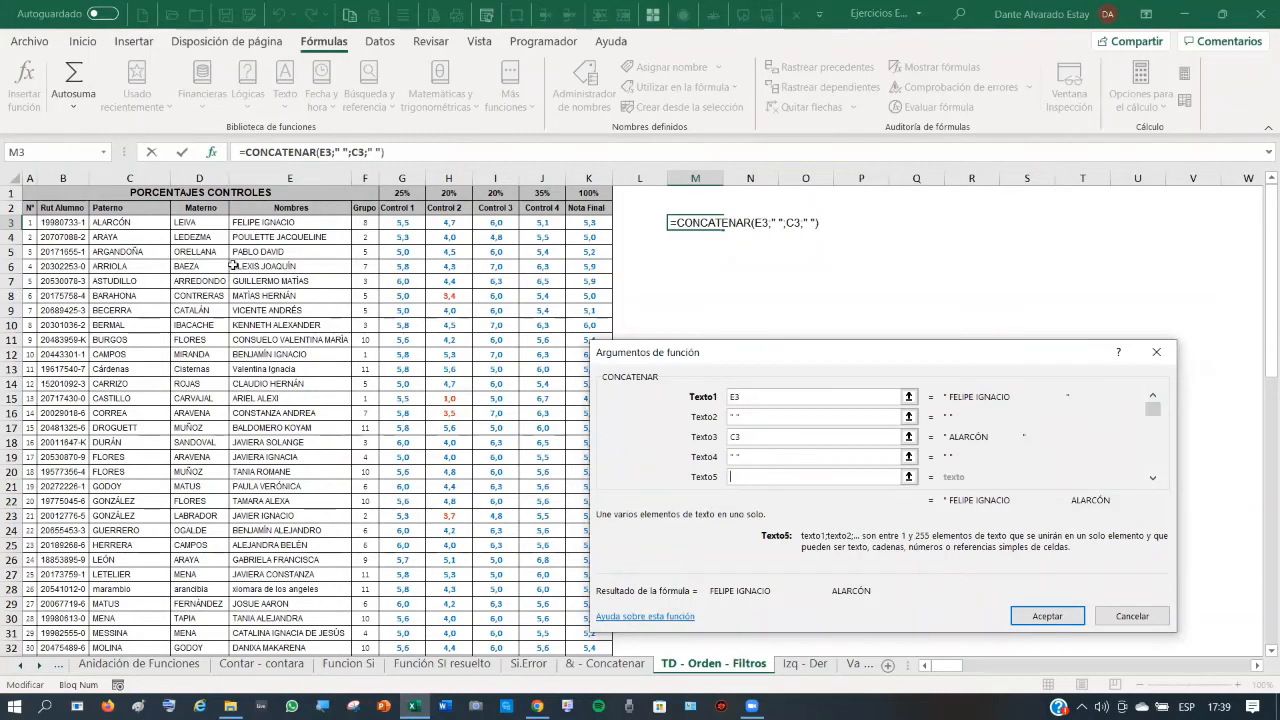
click(202, 224)
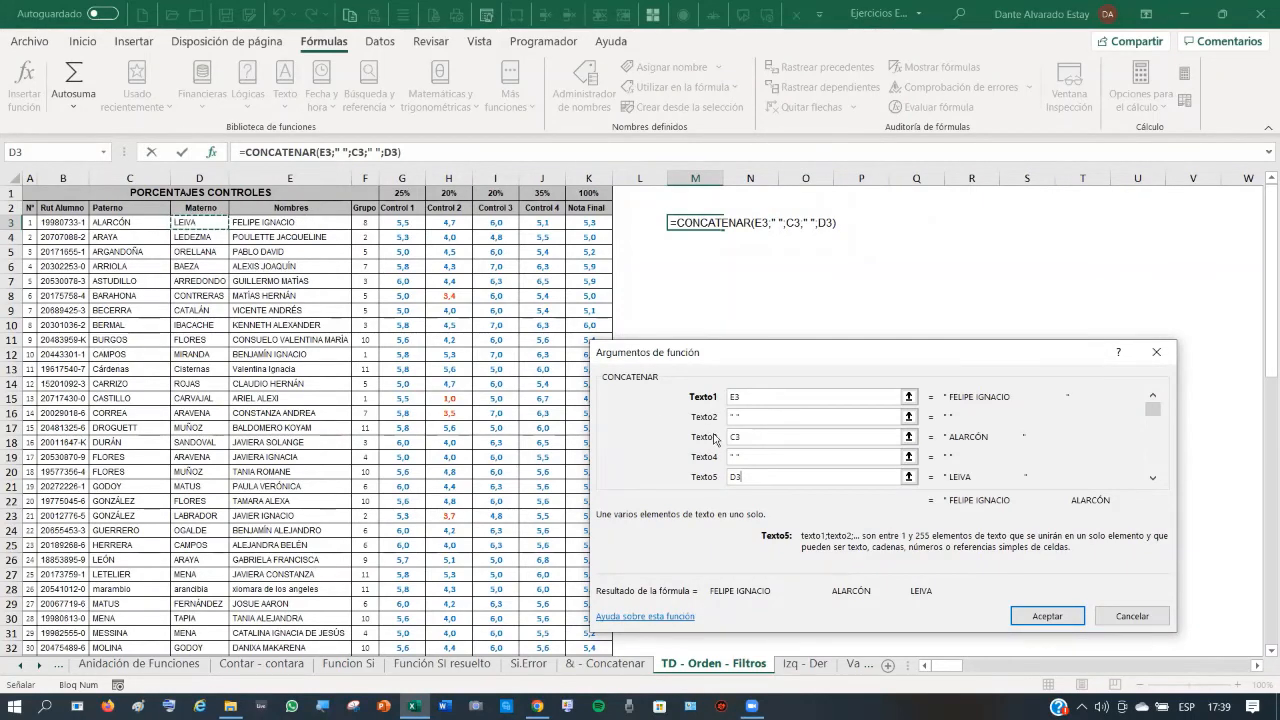
double_click(750, 438)
click(1050, 619)
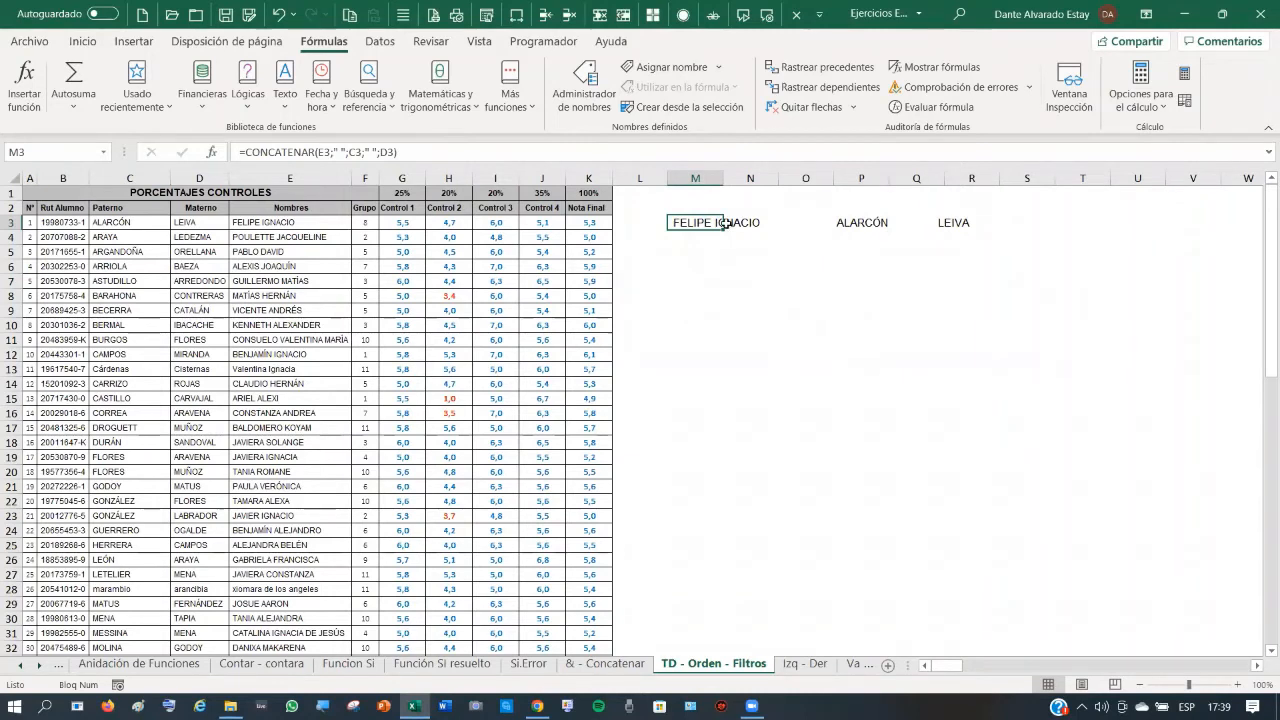
click(808, 224)
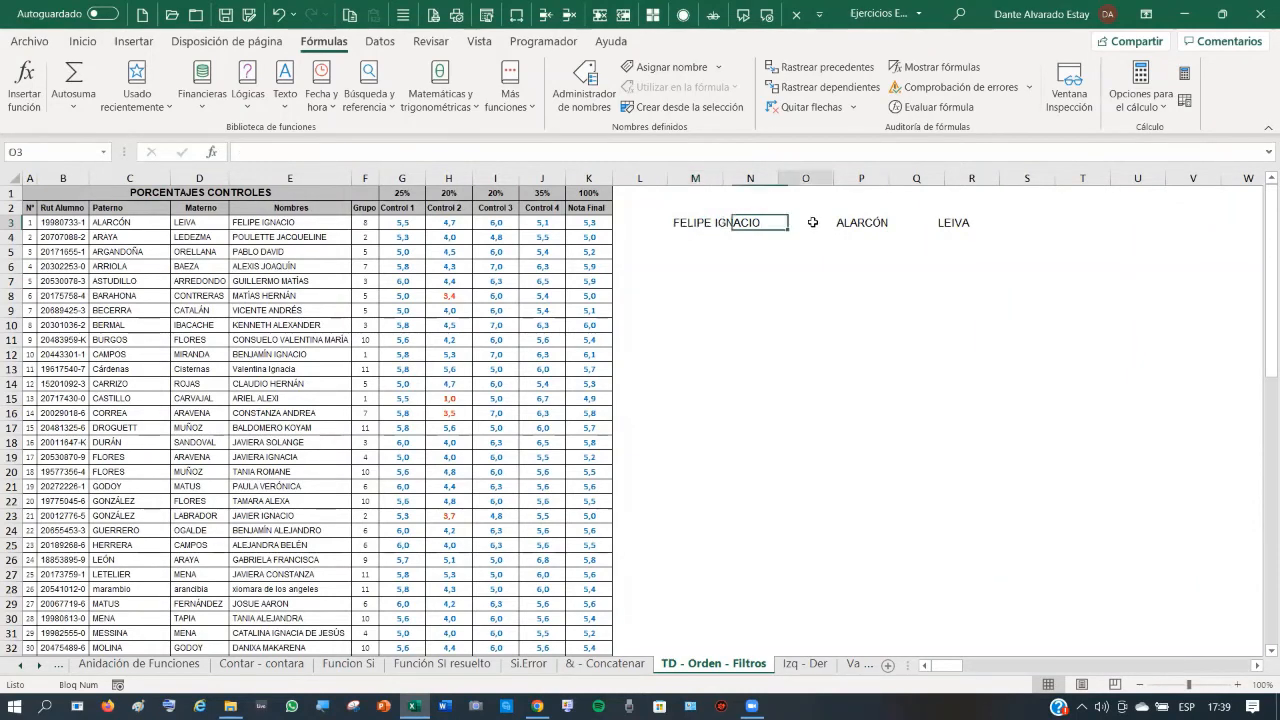
- Widen column M and fill M3's CONCATENAR formula down to row 53
click(923, 226)
click(690, 222)
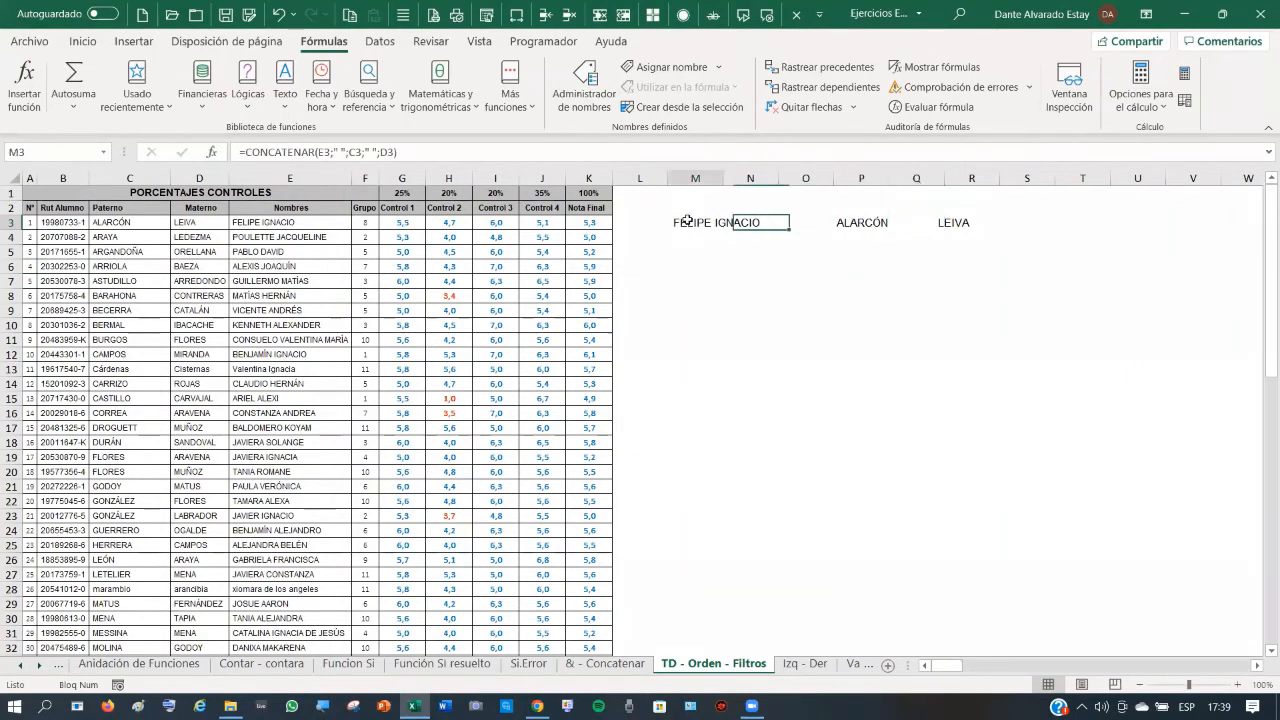
double_click(723, 178)
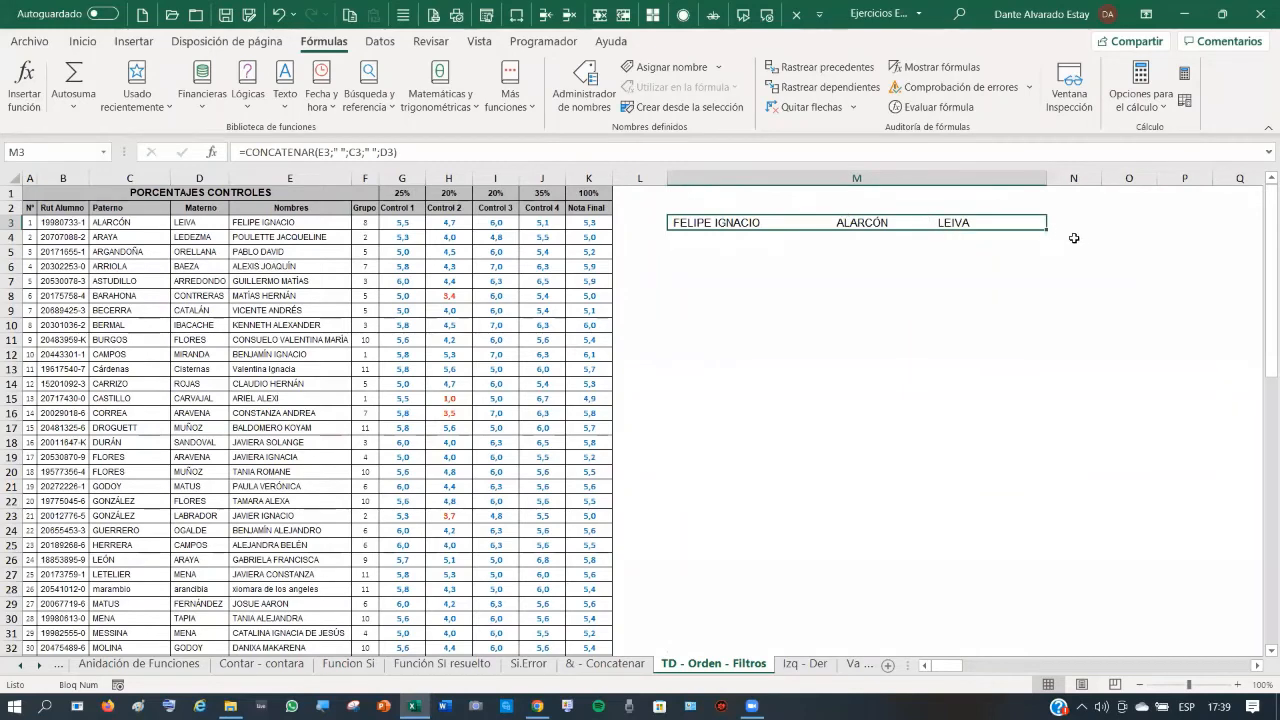
drag(1048, 230, 1046, 416)
scroll(930, 471, up, 12)
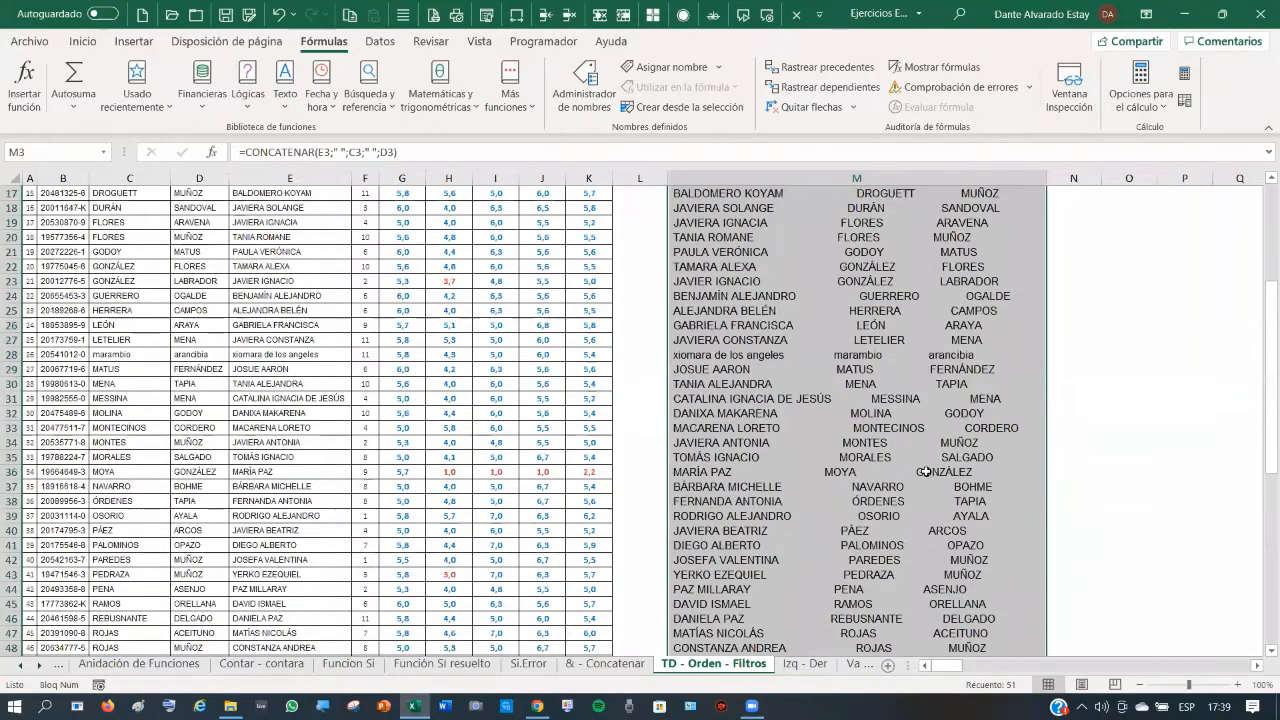
click(727, 222)
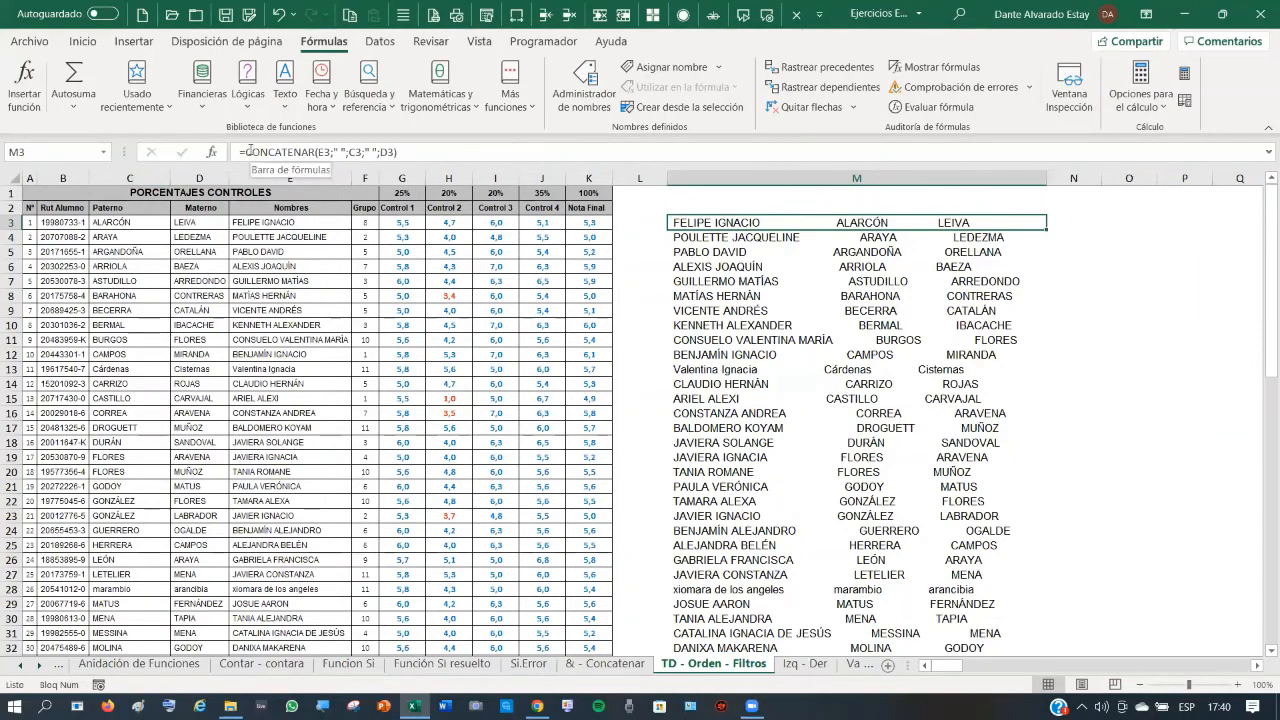
- Wrap M3's formula as =ESPACIOS(CONCATENAR(E3;" ";C3;" ";D3)) and fill it down column M
click(246, 152)
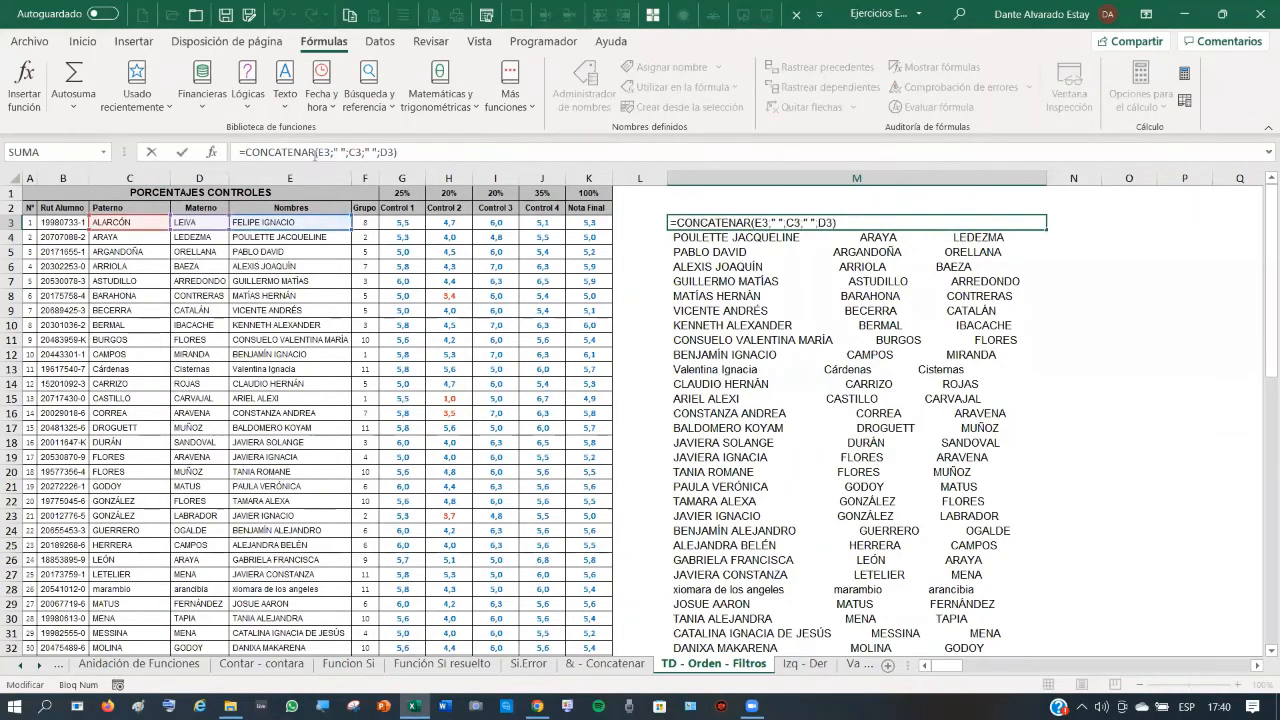
text(espacio)
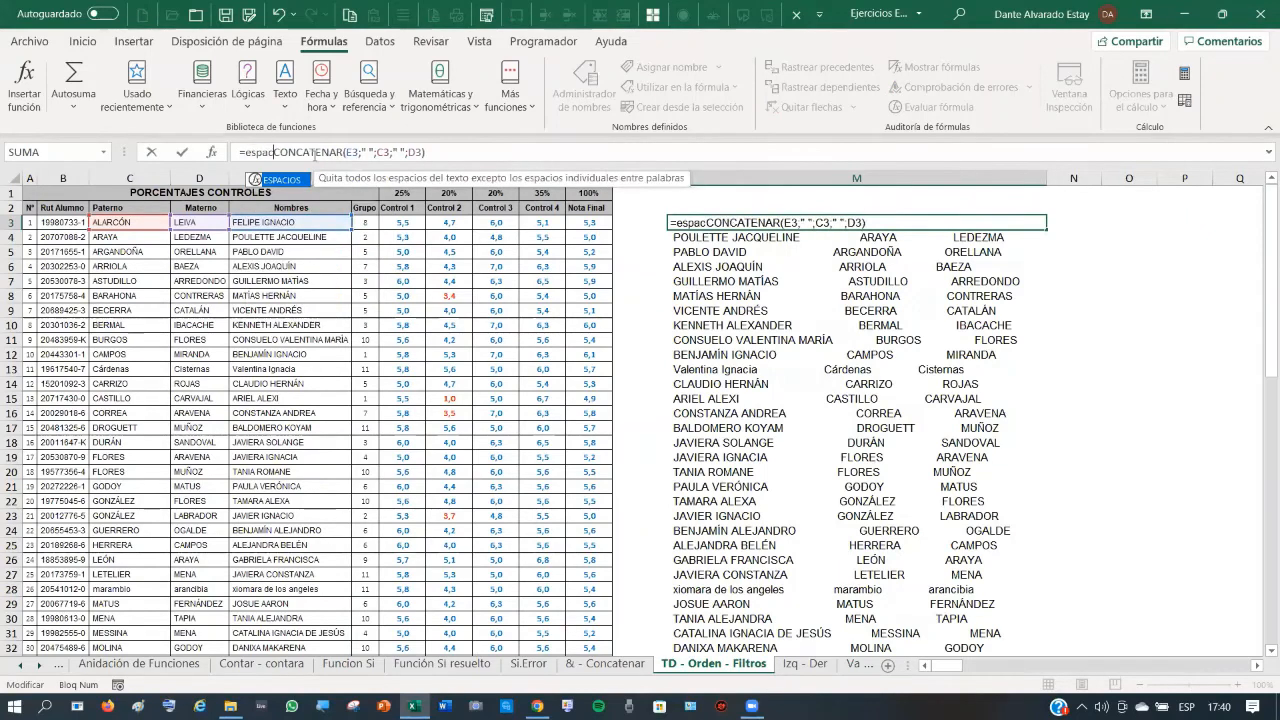
text(s()
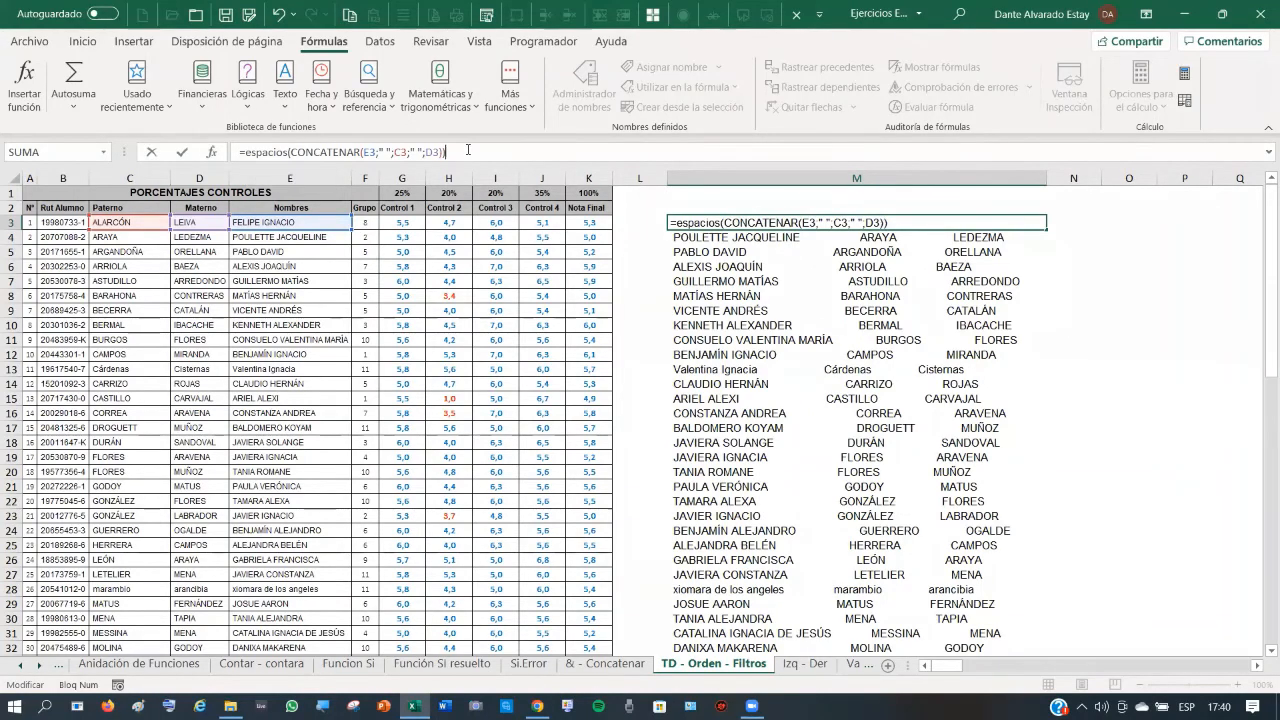
text())
click(184, 153)
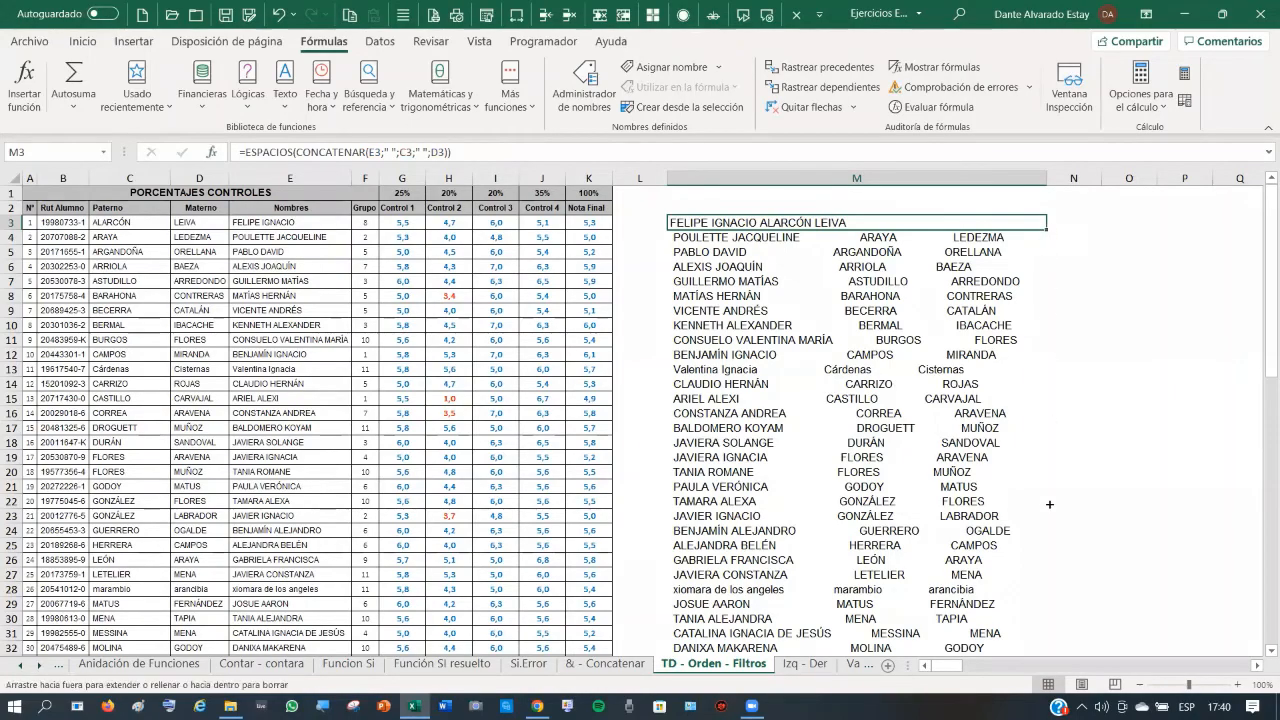
drag(1049, 504, 1055, 594)
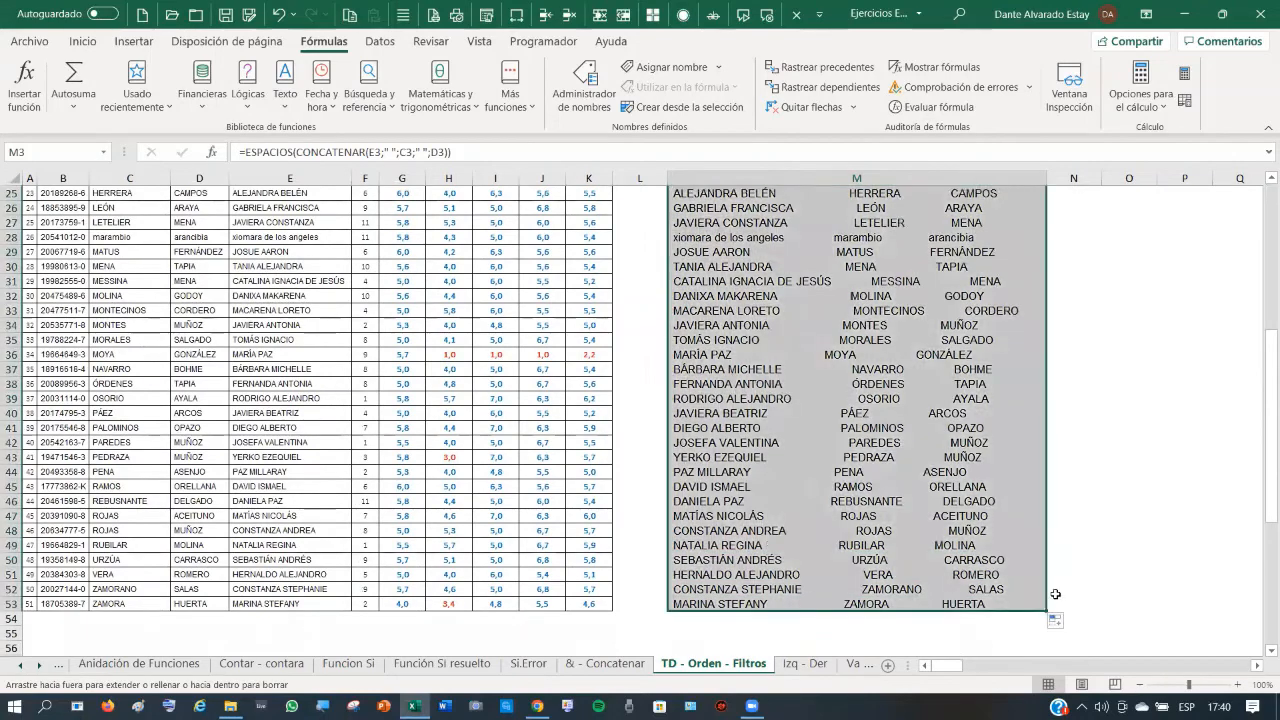
- Check the trimmed full-name formulas in M6, M3 and M13
scroll(810, 413, up, 7)
click(740, 223)
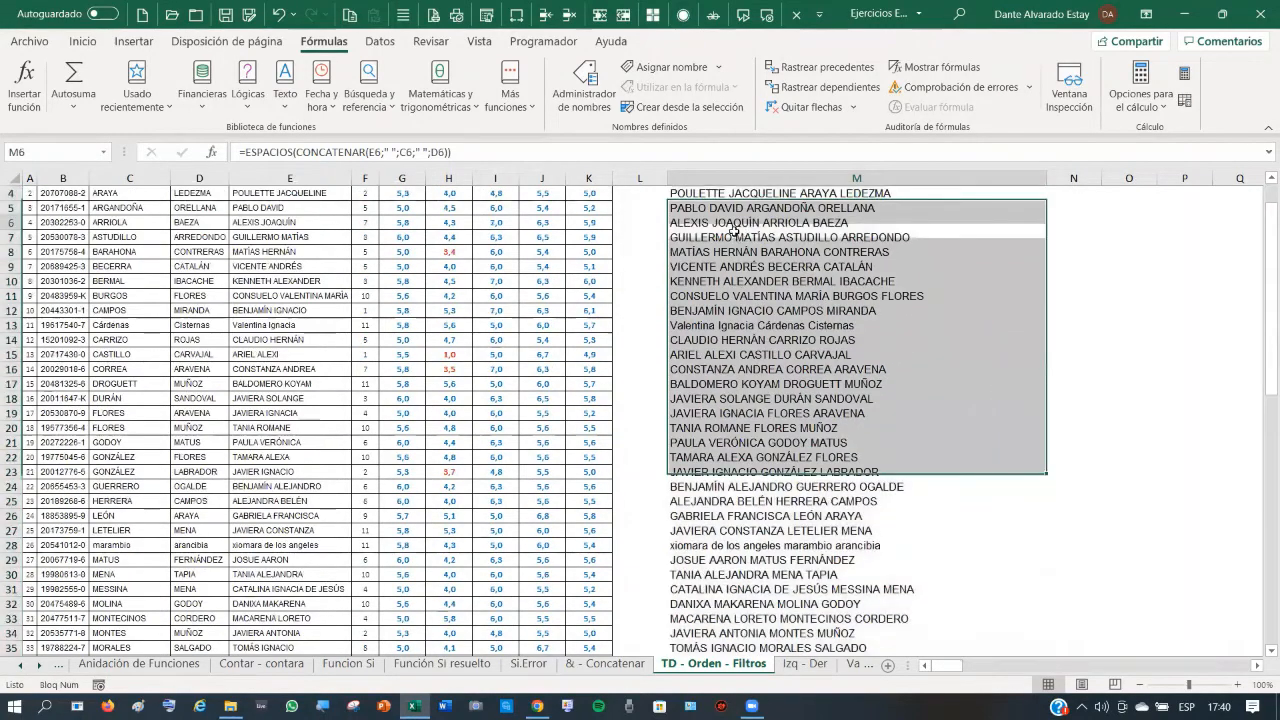
scroll(790, 345, down, 6)
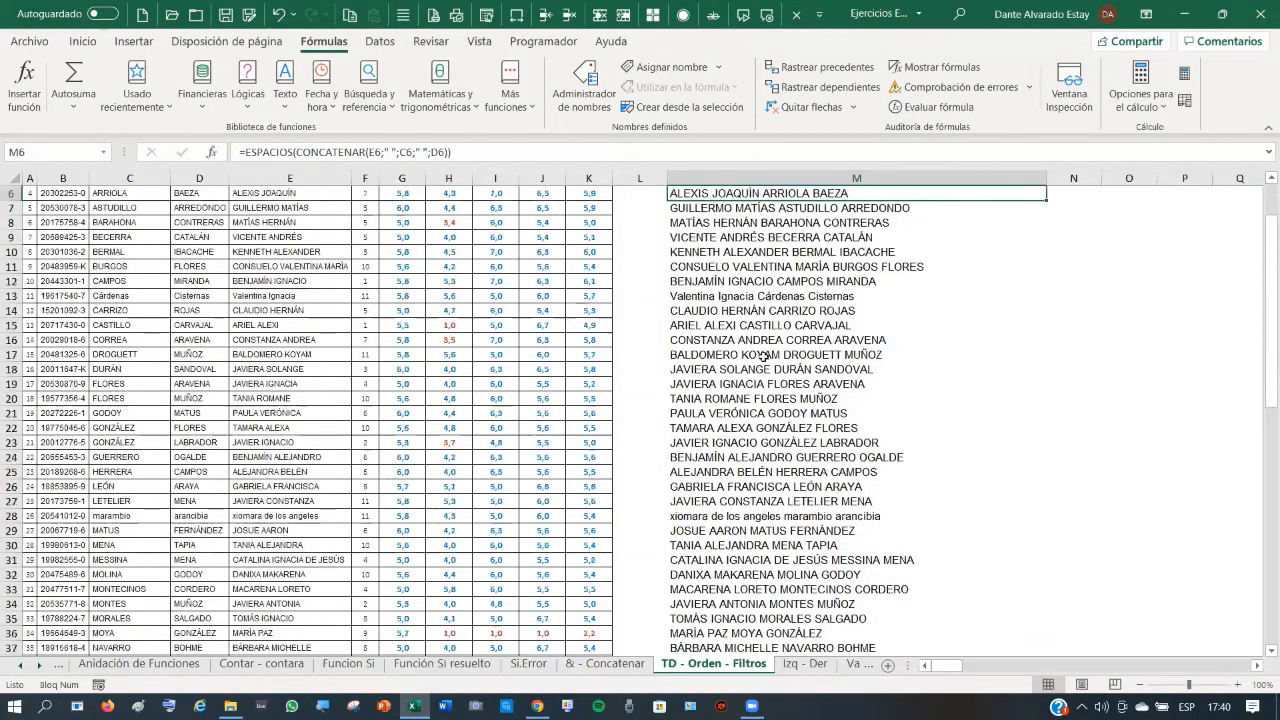
scroll(762, 366, up, 7)
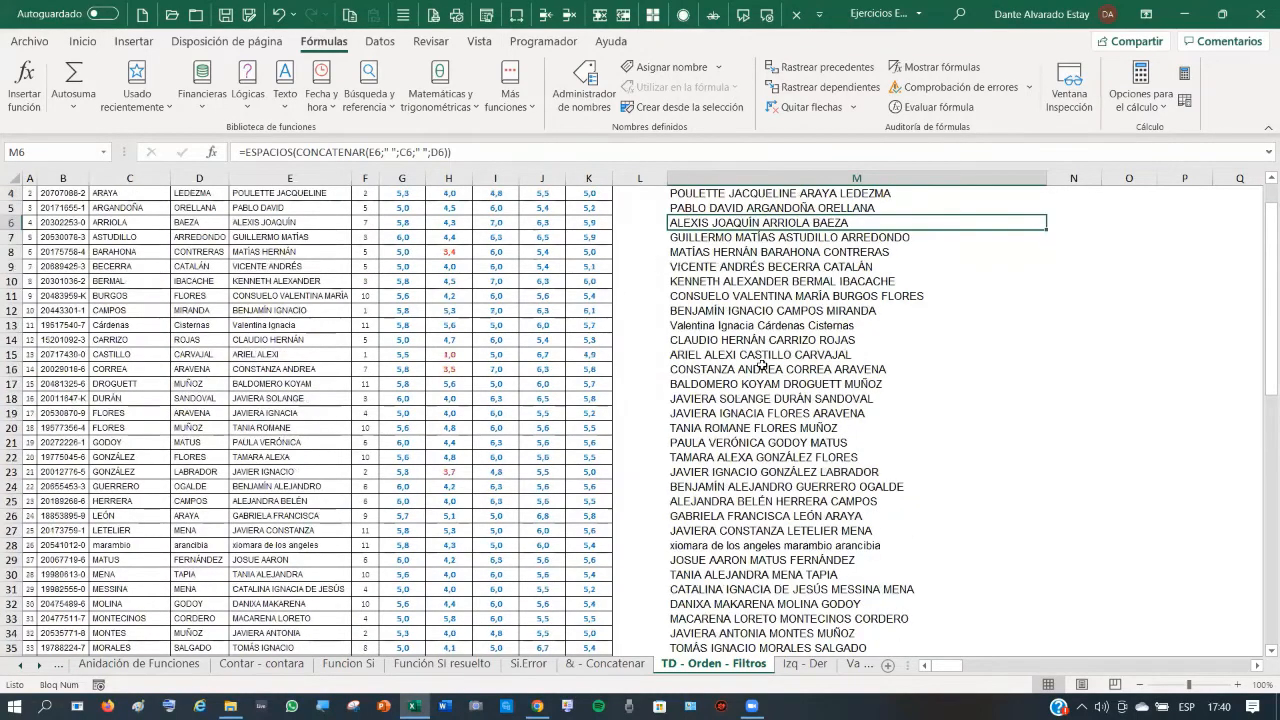
click(776, 222)
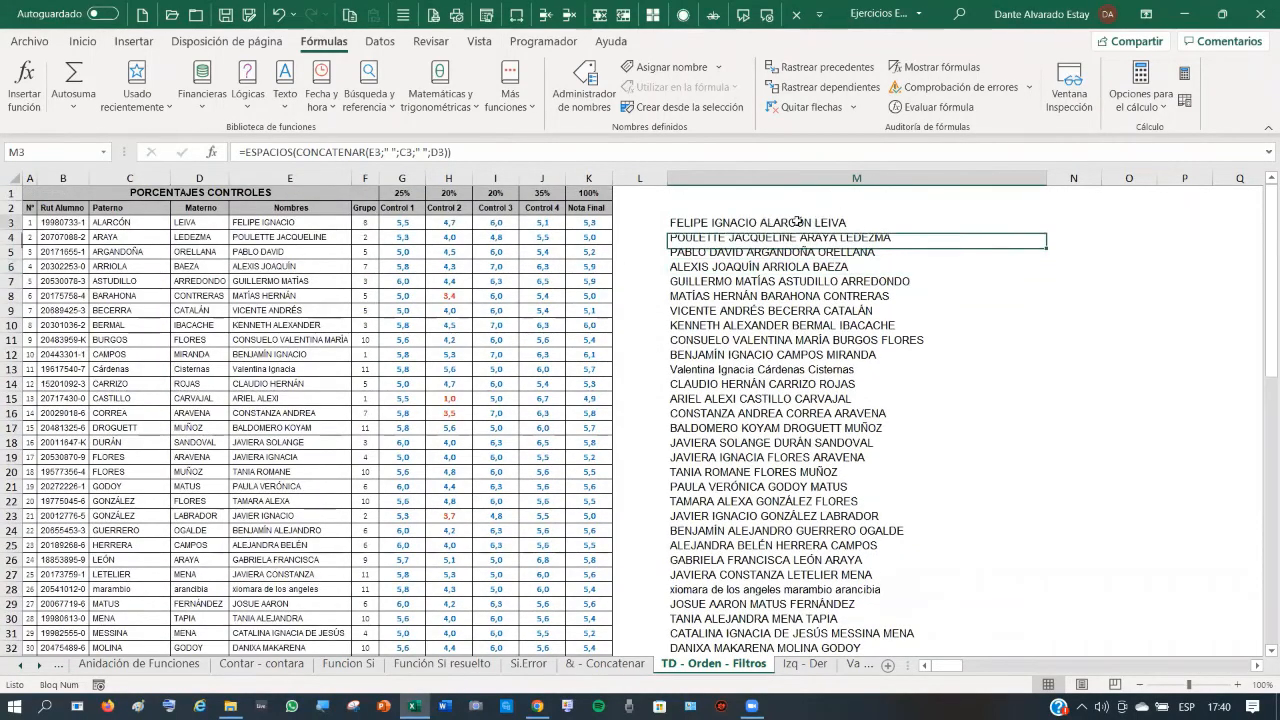
click(1077, 222)
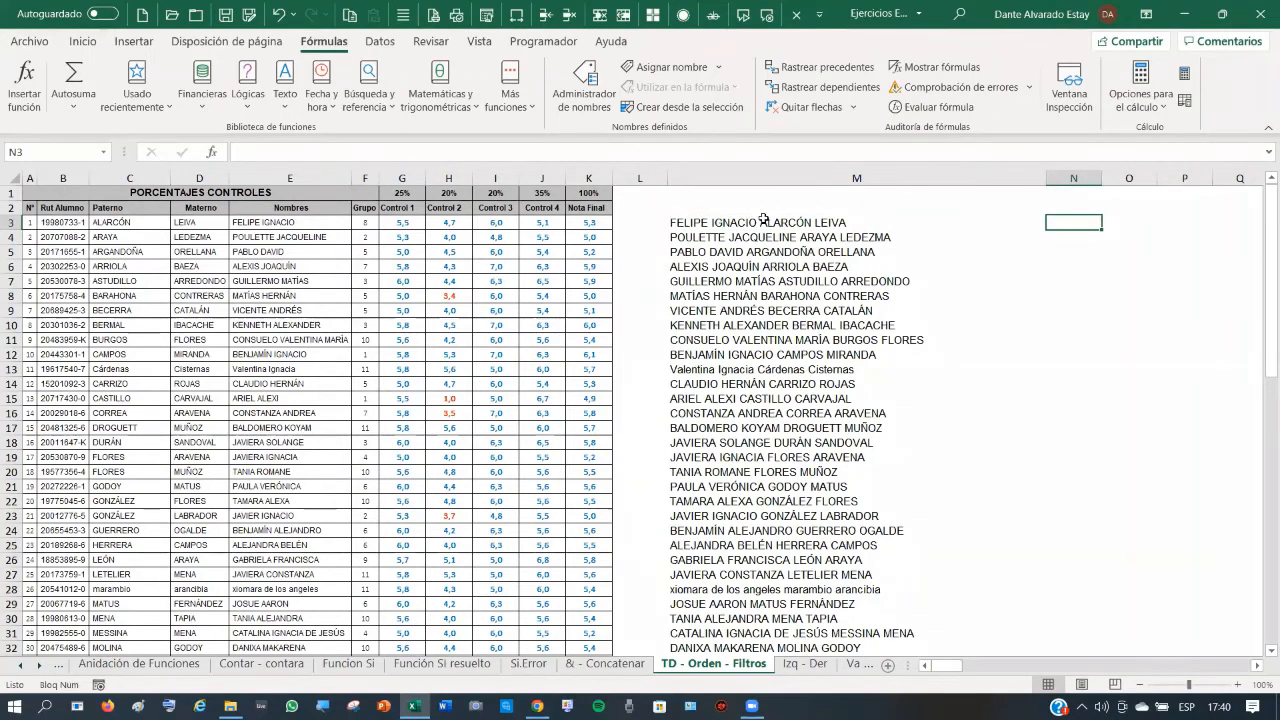
click(738, 370)
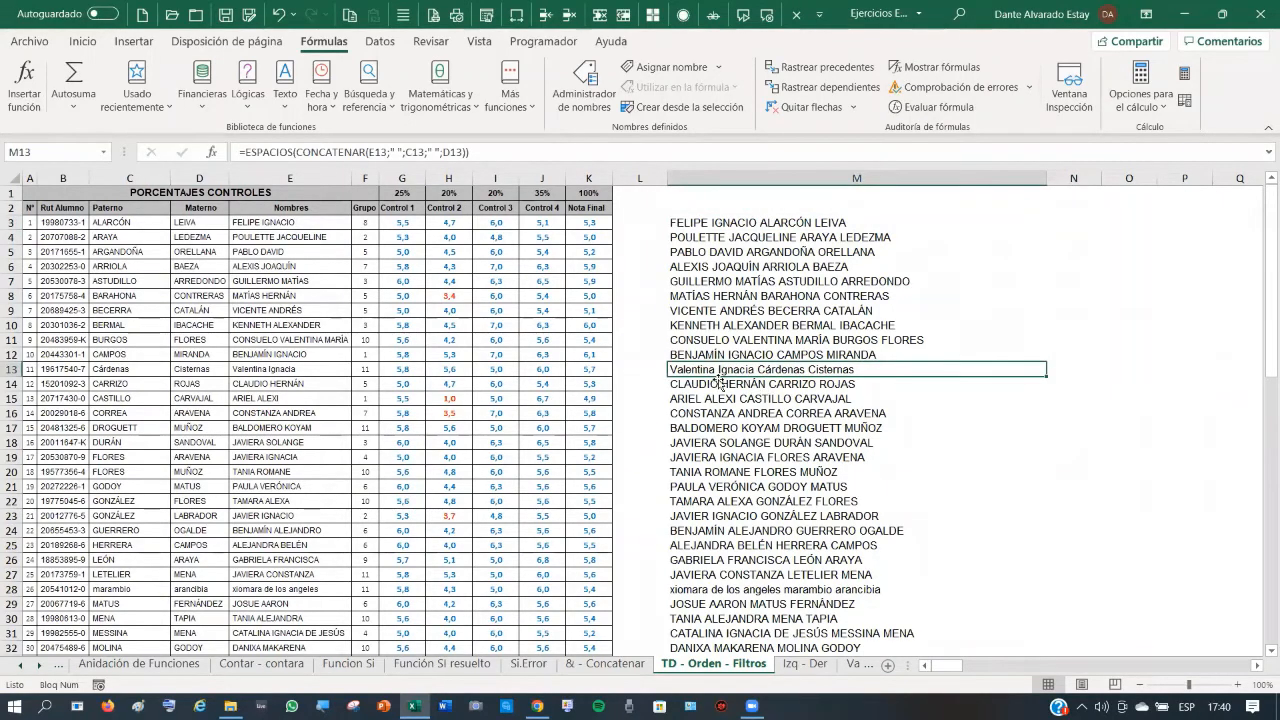
scroll(746, 437, down, 5)
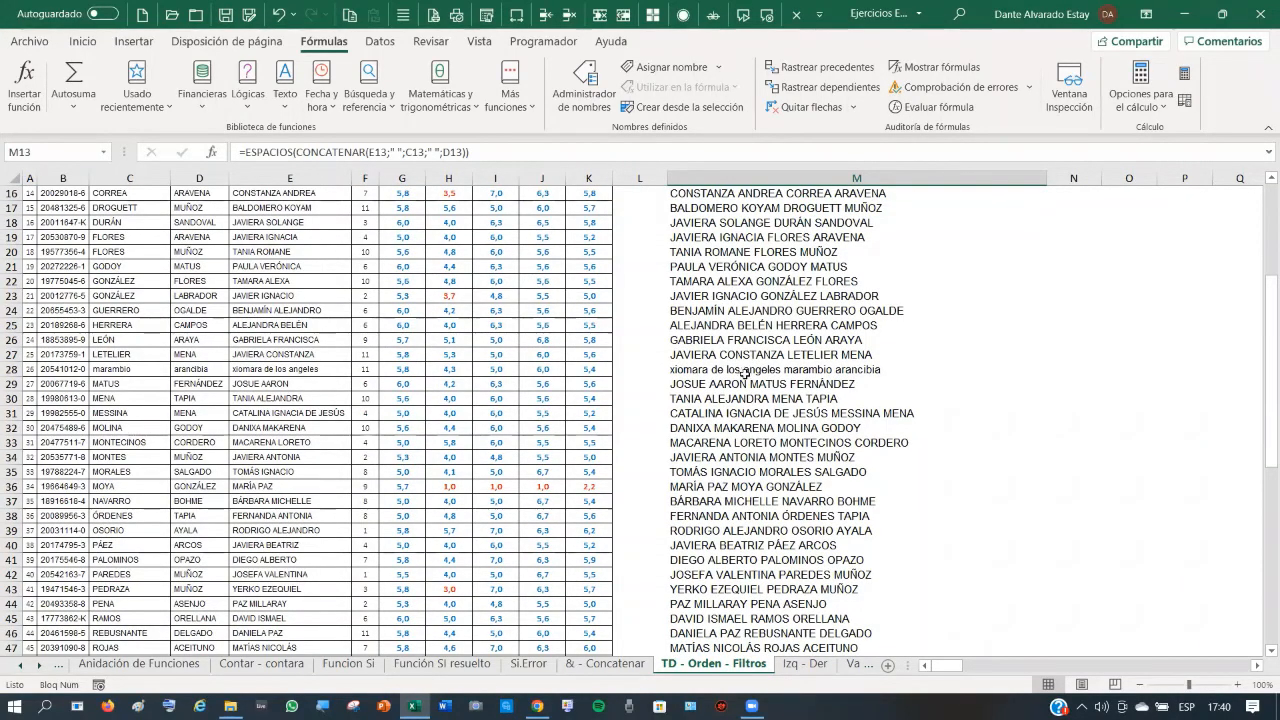
- Wrap the M3 formula in NOMPROPIO so the full name displays in proper case
scroll(743, 374, up, 5)
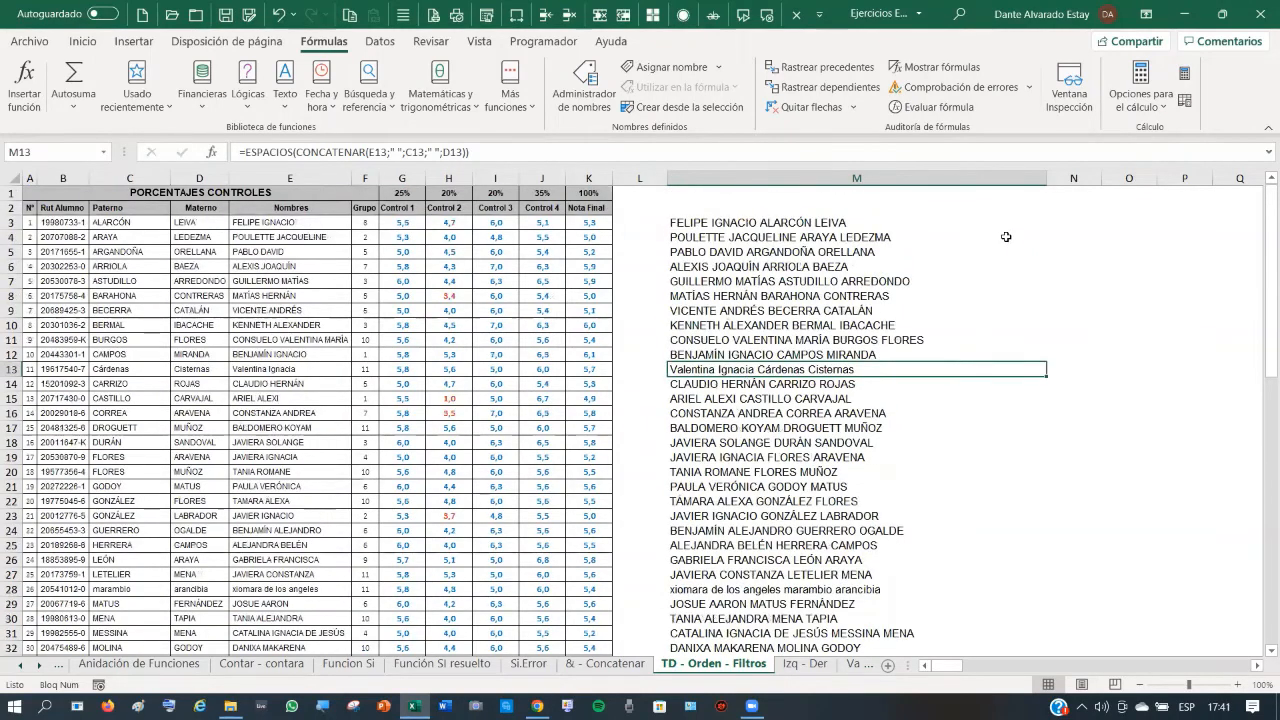
click(769, 222)
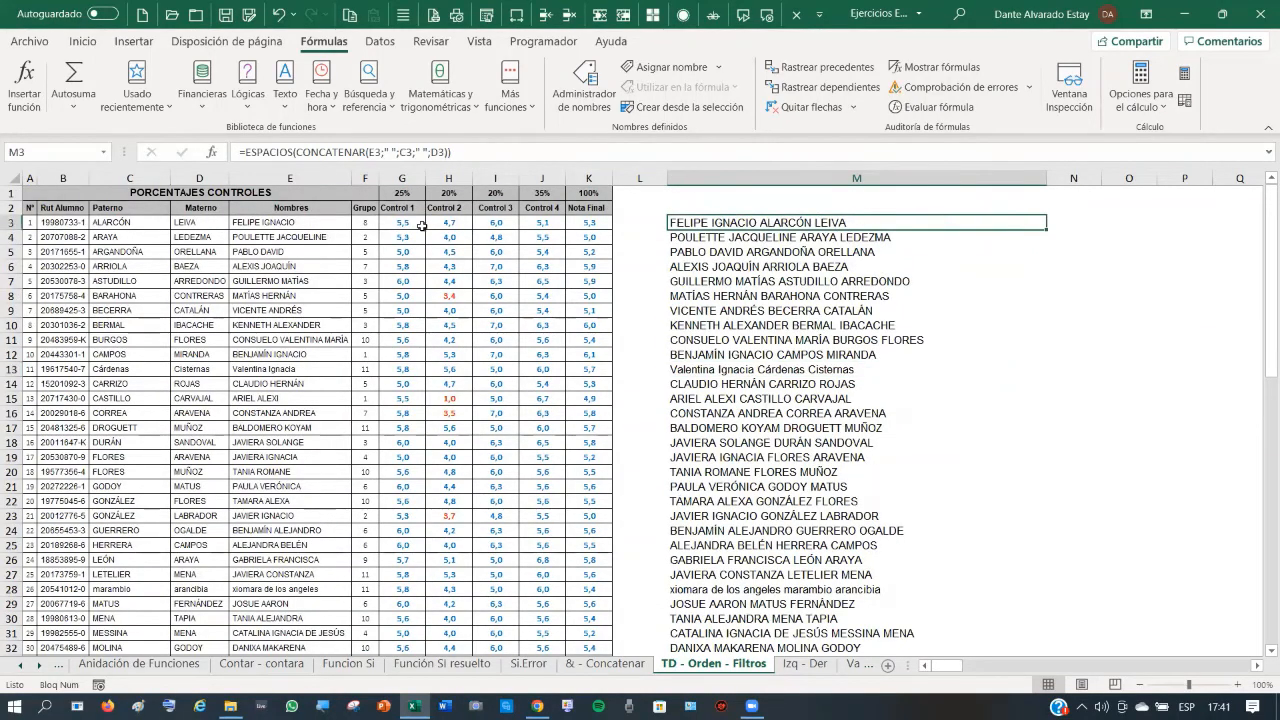
click(248, 152)
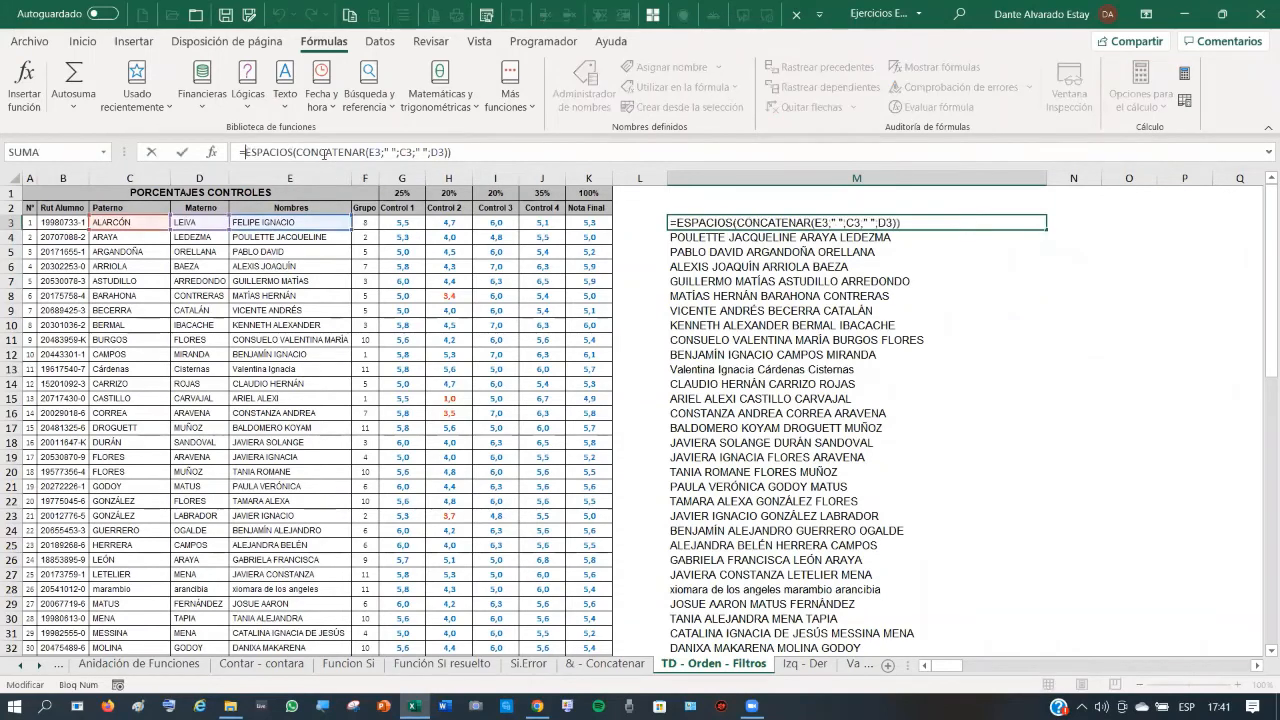
text(nompr)
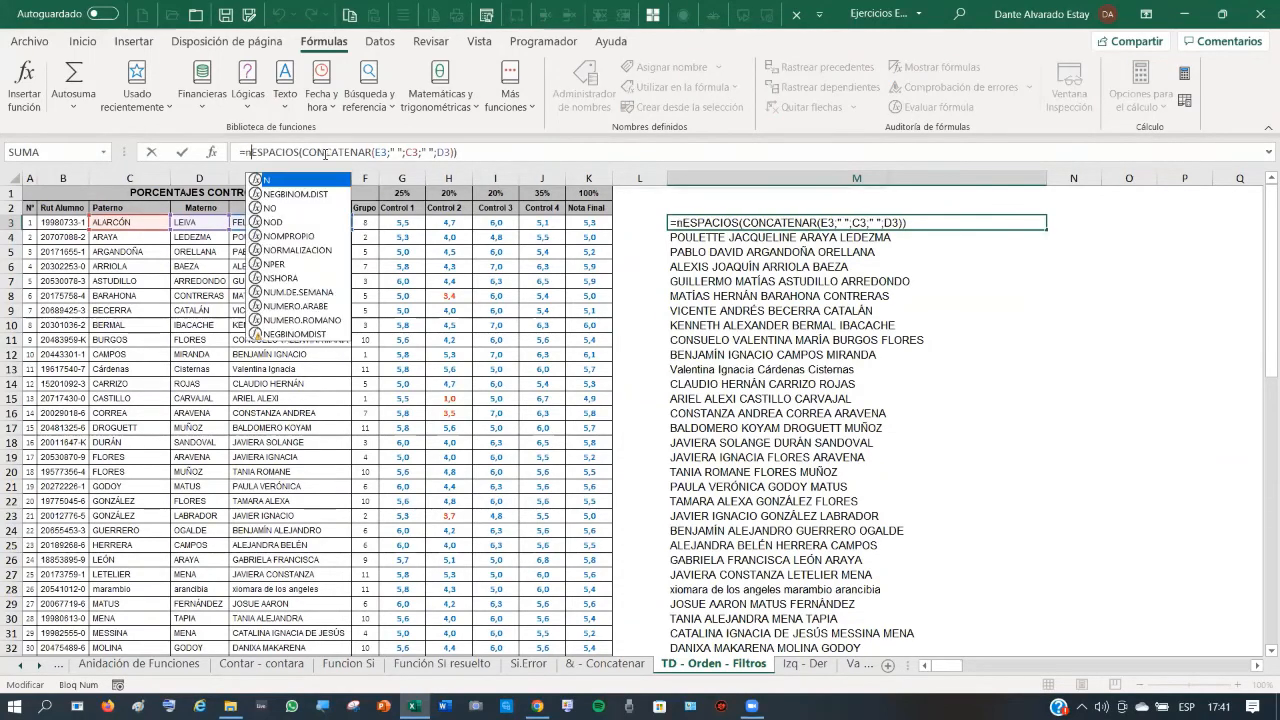
text(opio()
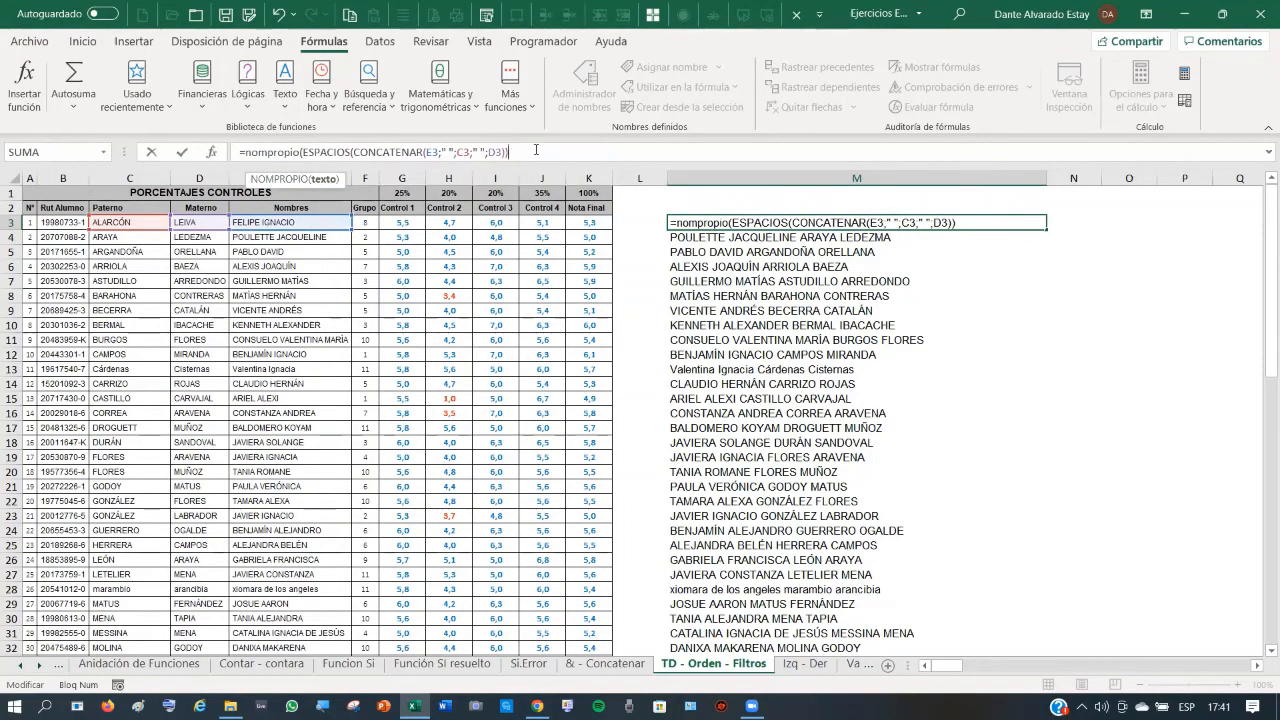
text())
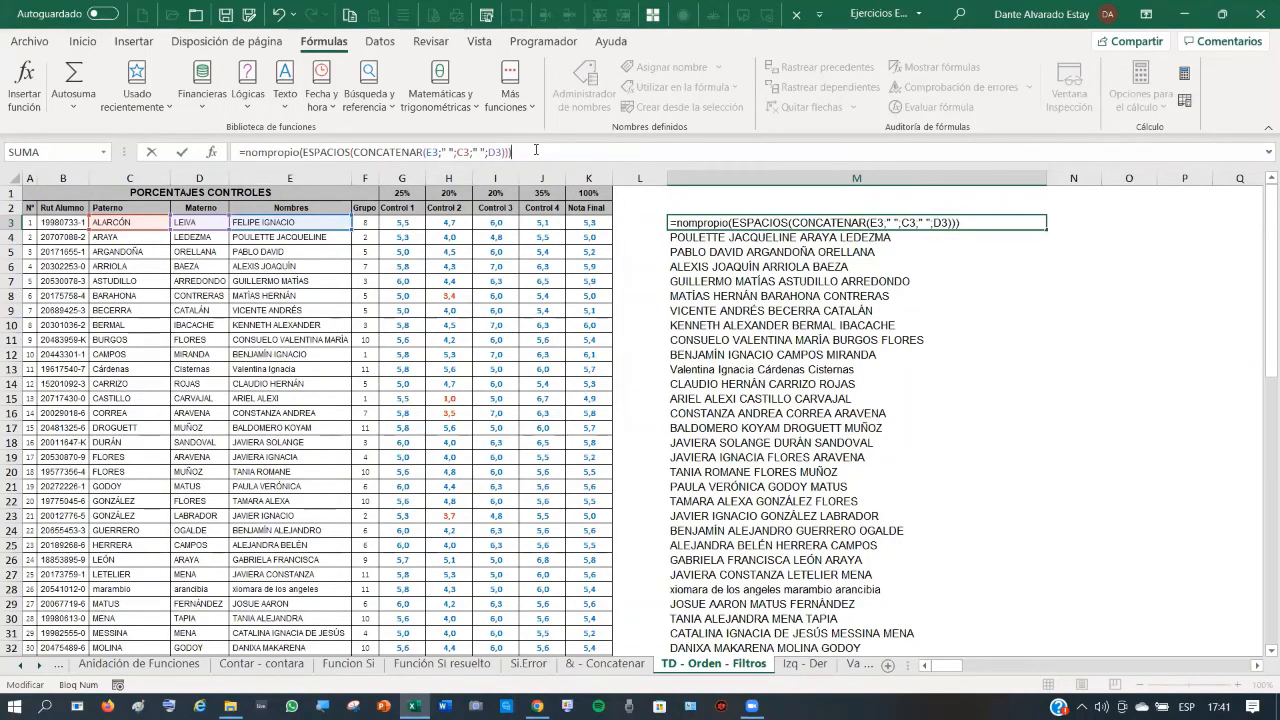
click(182, 152)
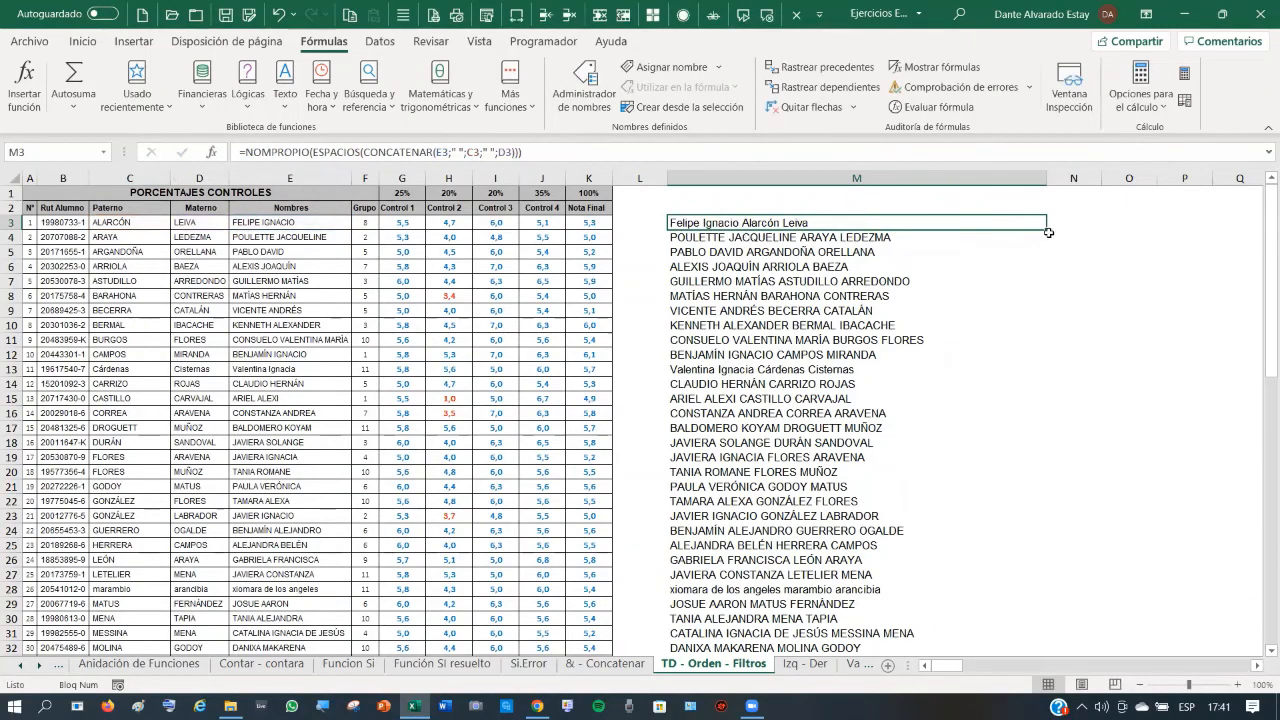
- Fill the NOMPROPIO formula down column M to row 53 and autofit column M's width
drag(1046, 231, 1097, 632)
scroll(1134, 270, up, 7)
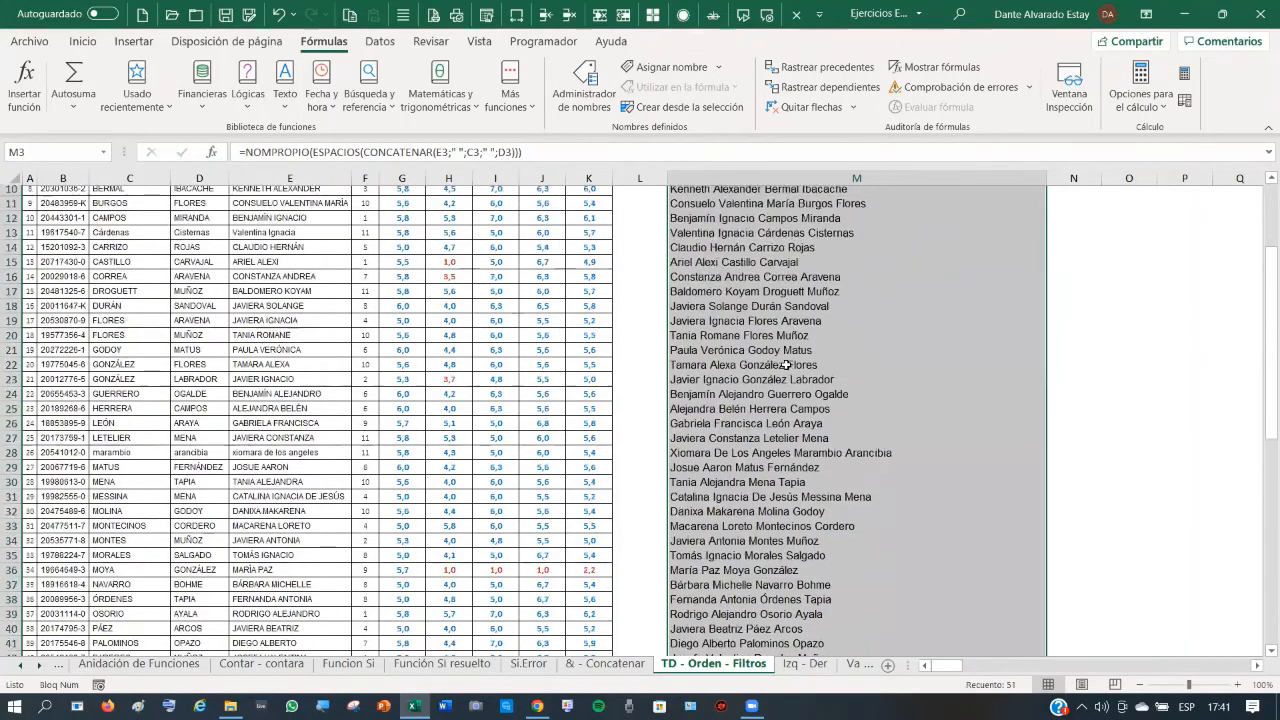
double_click(1046, 178)
click(783, 292)
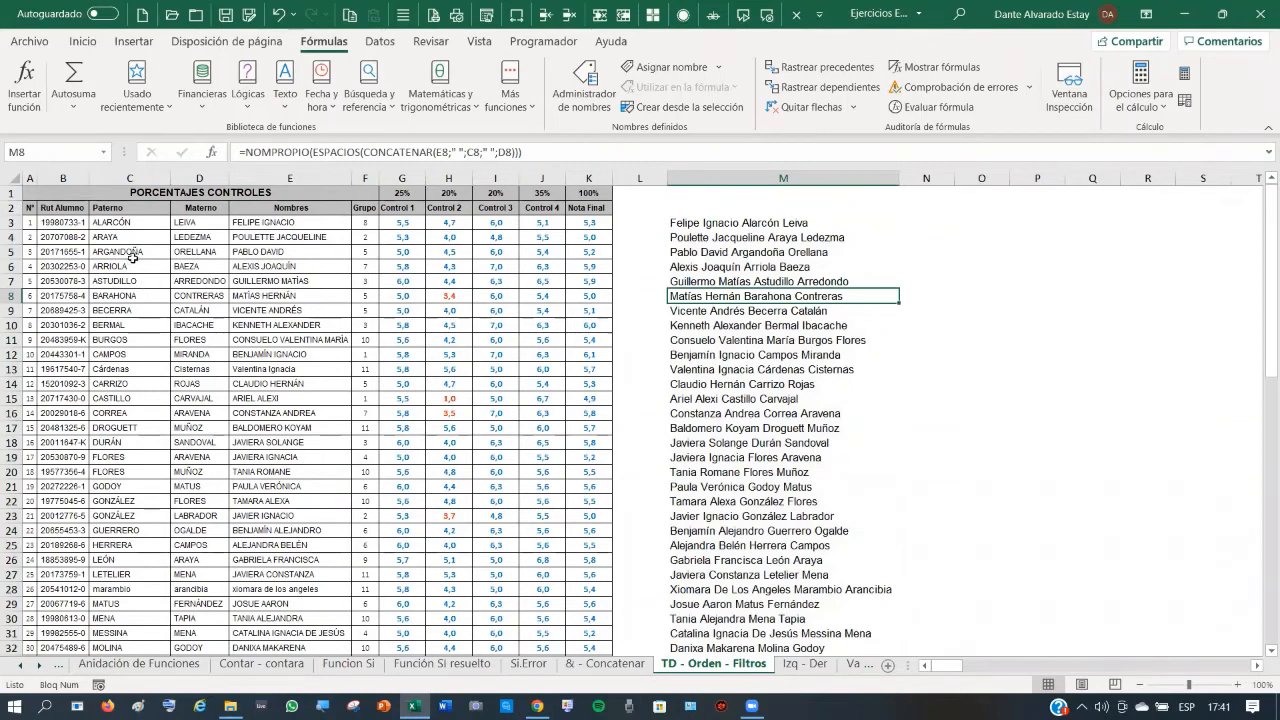
click(700, 222)
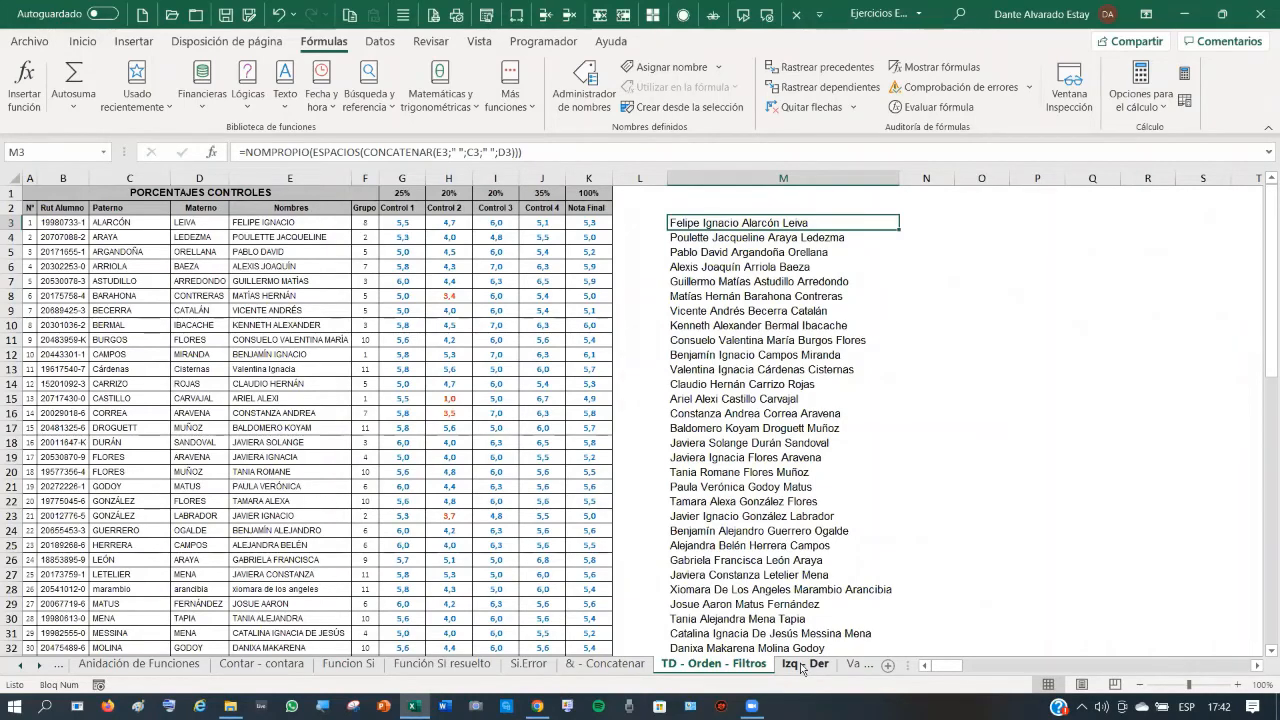
click(801, 665)
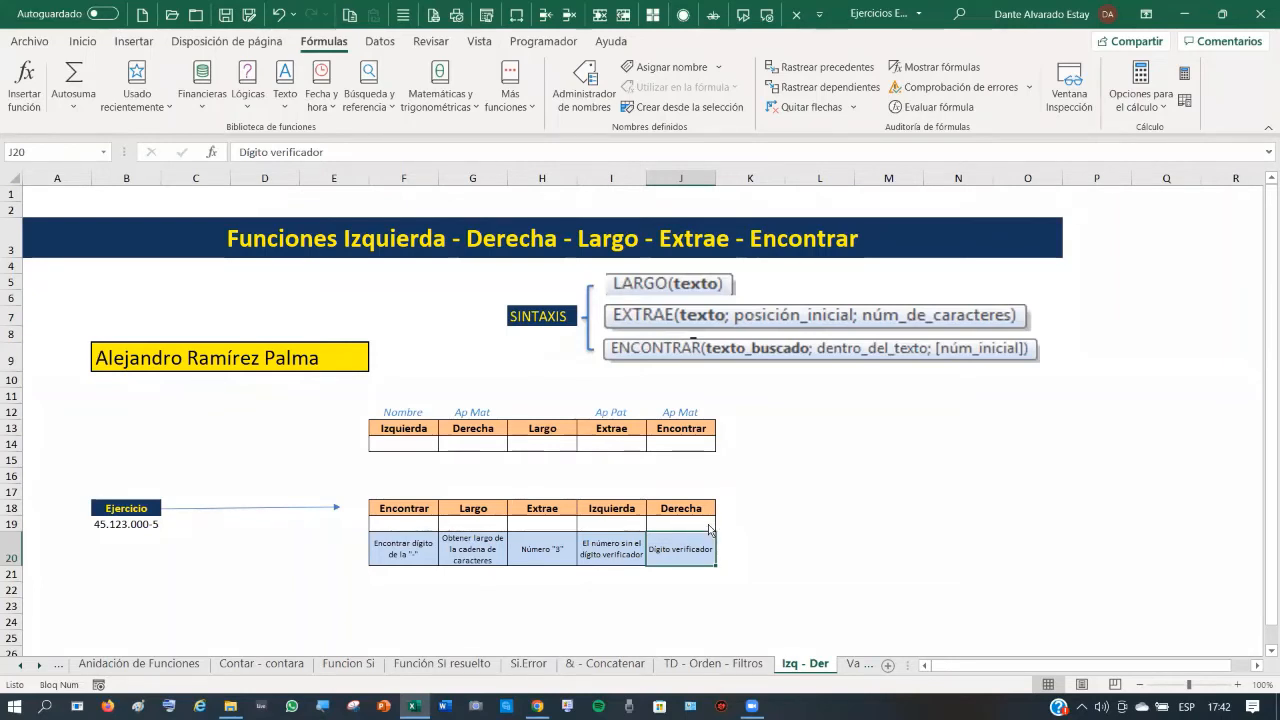
click(908, 518)
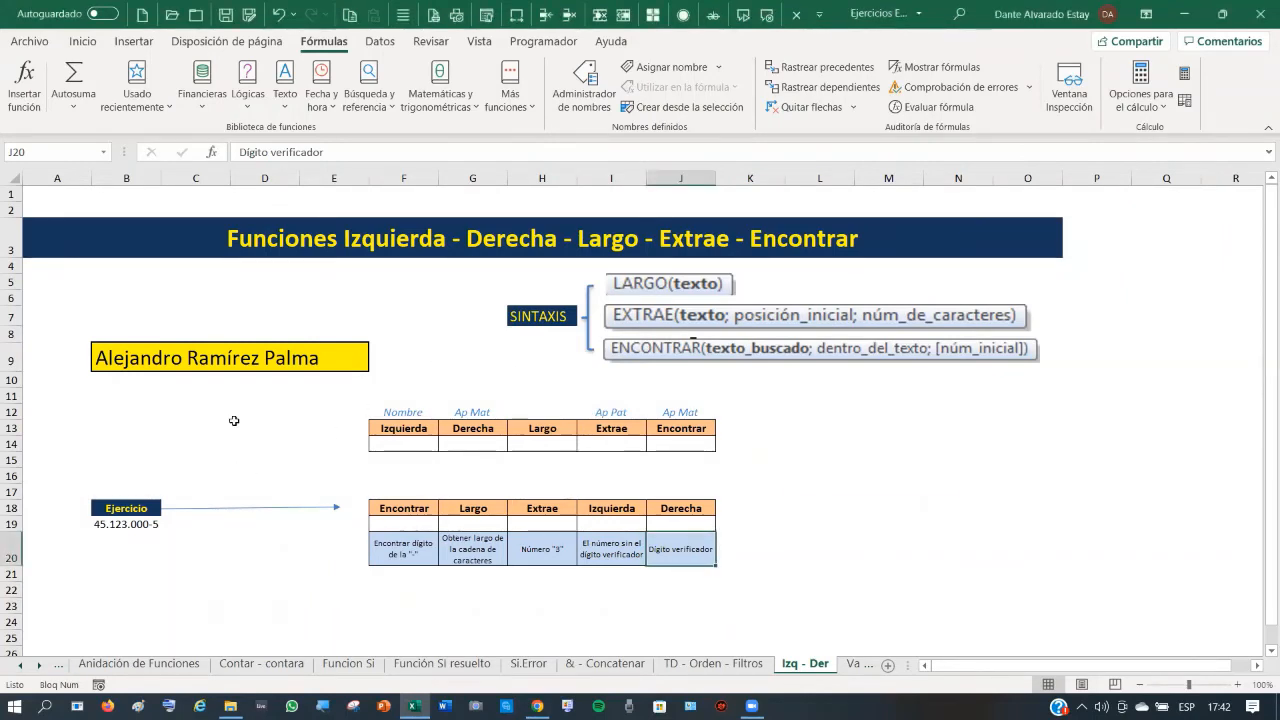
click(849, 482)
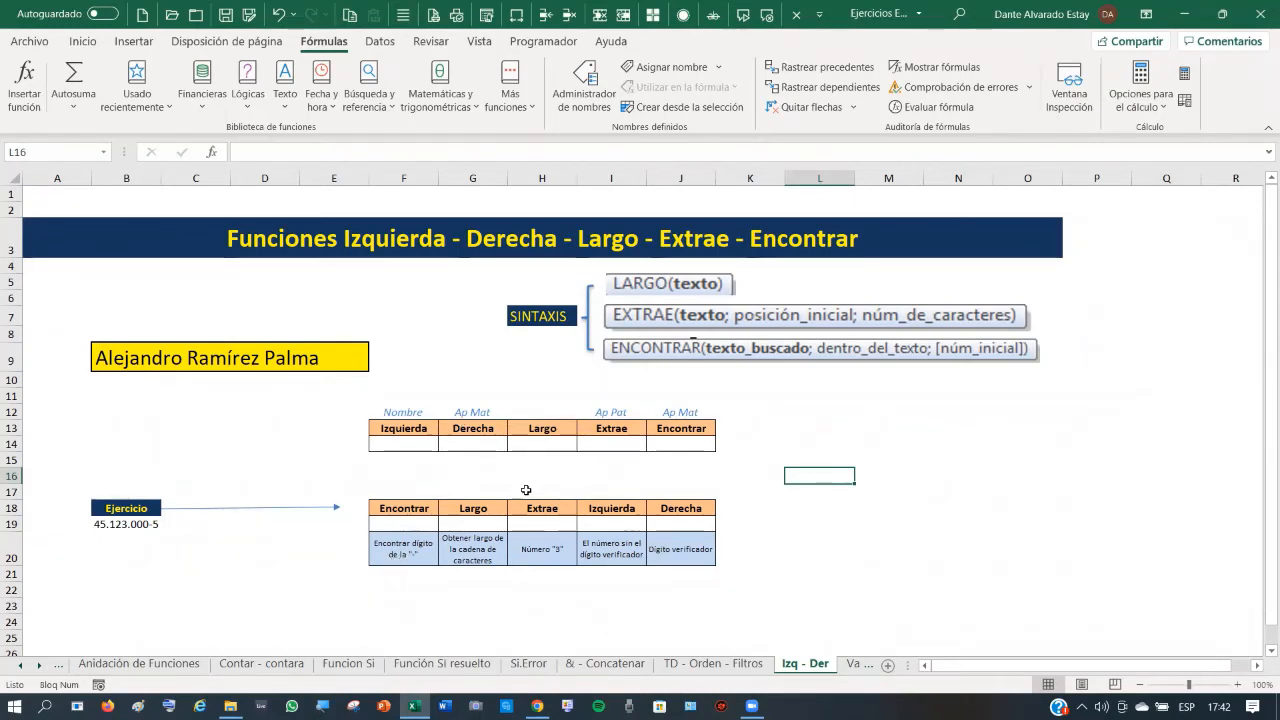
click(547, 443)
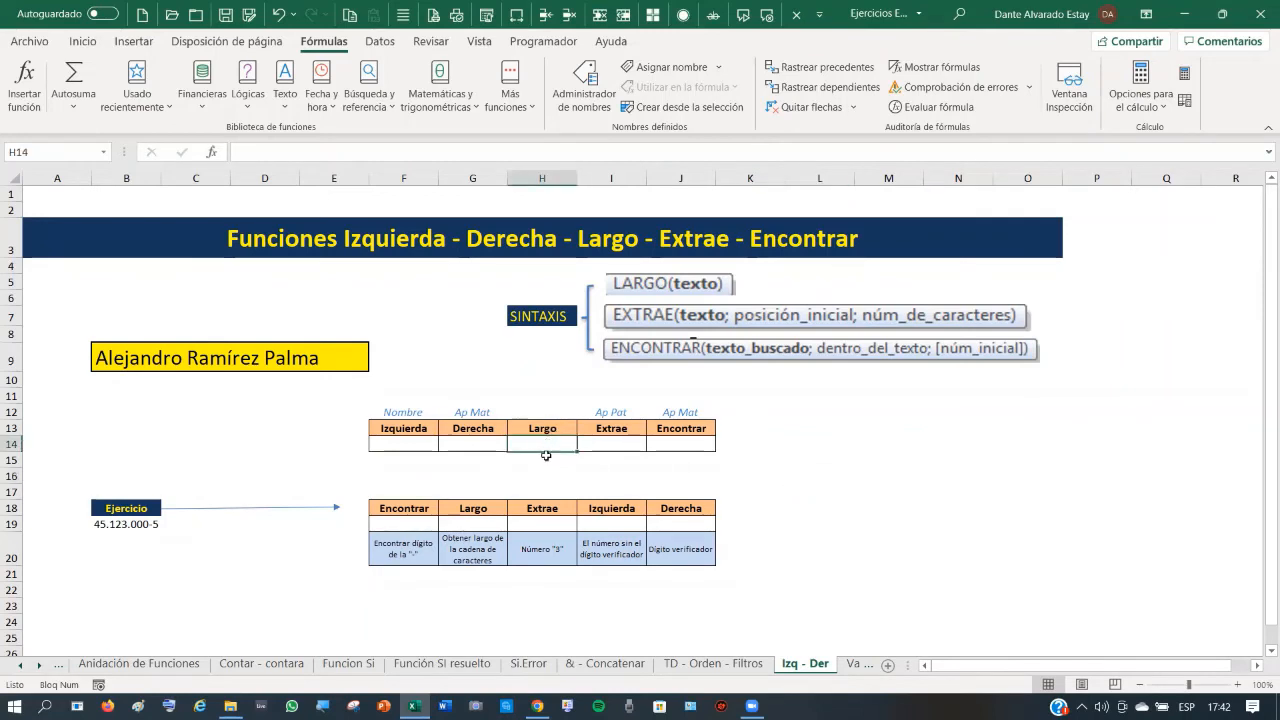
click(625, 444)
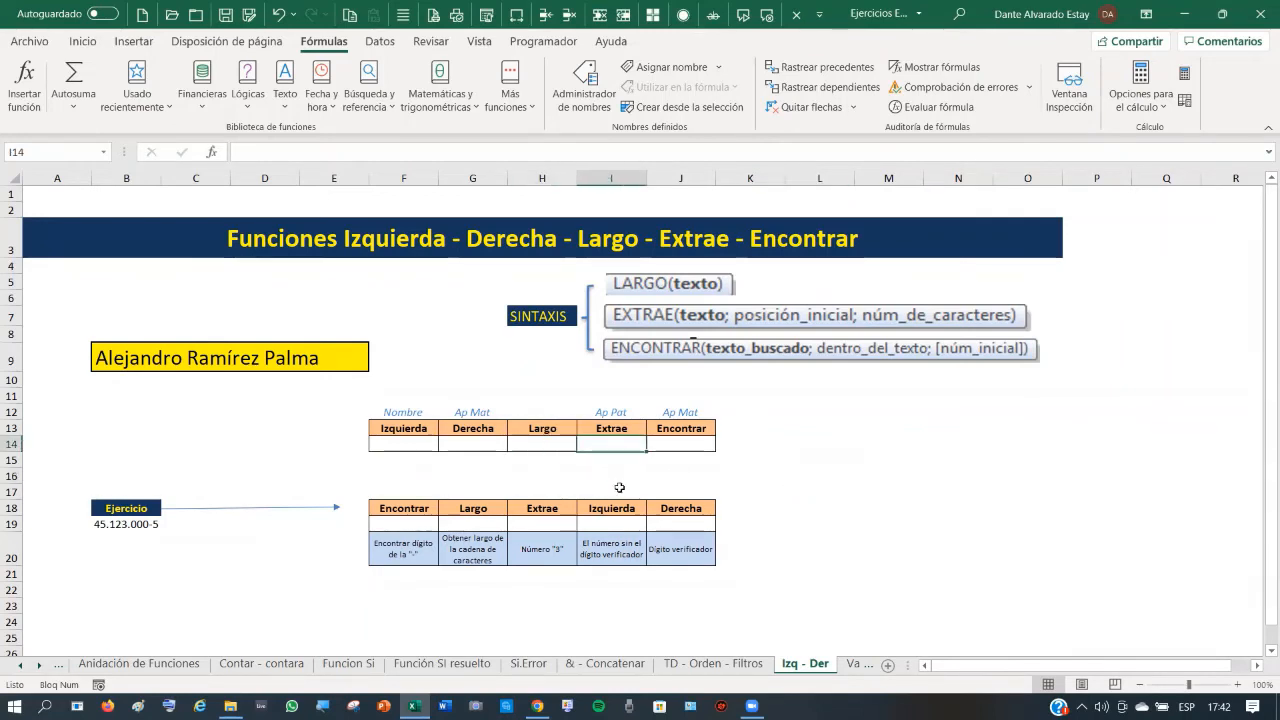
click(682, 444)
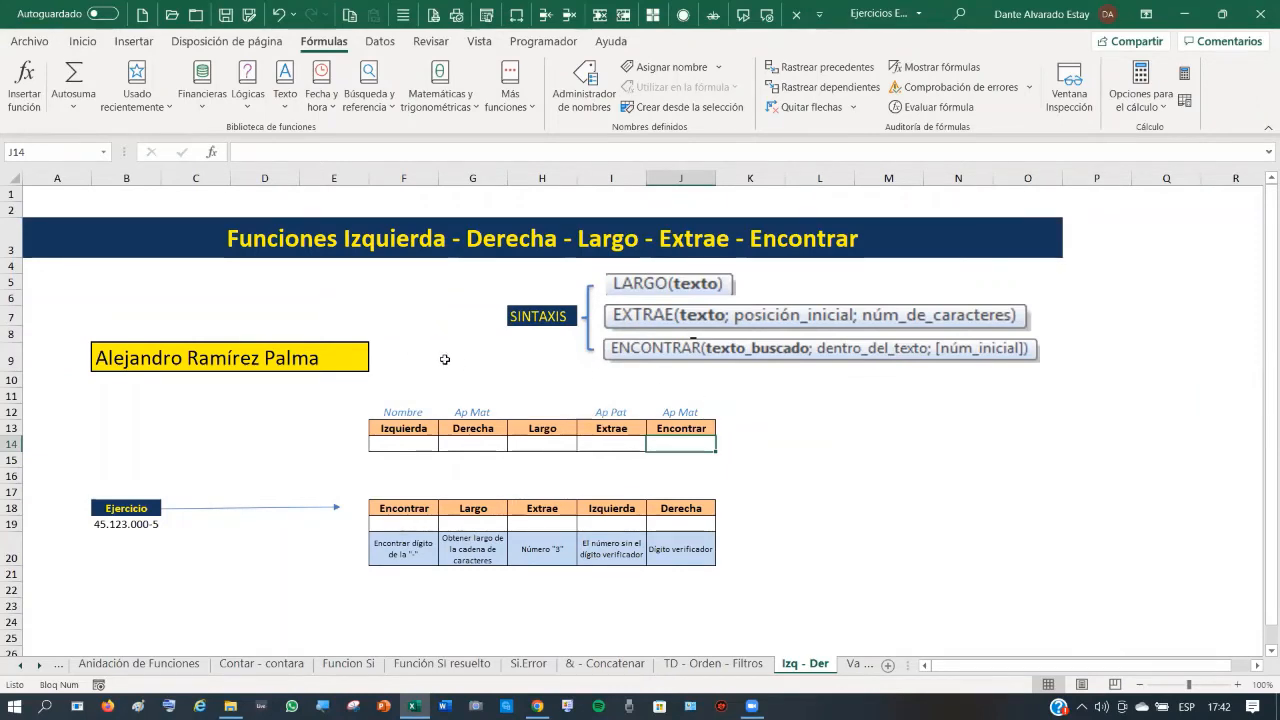
click(410, 442)
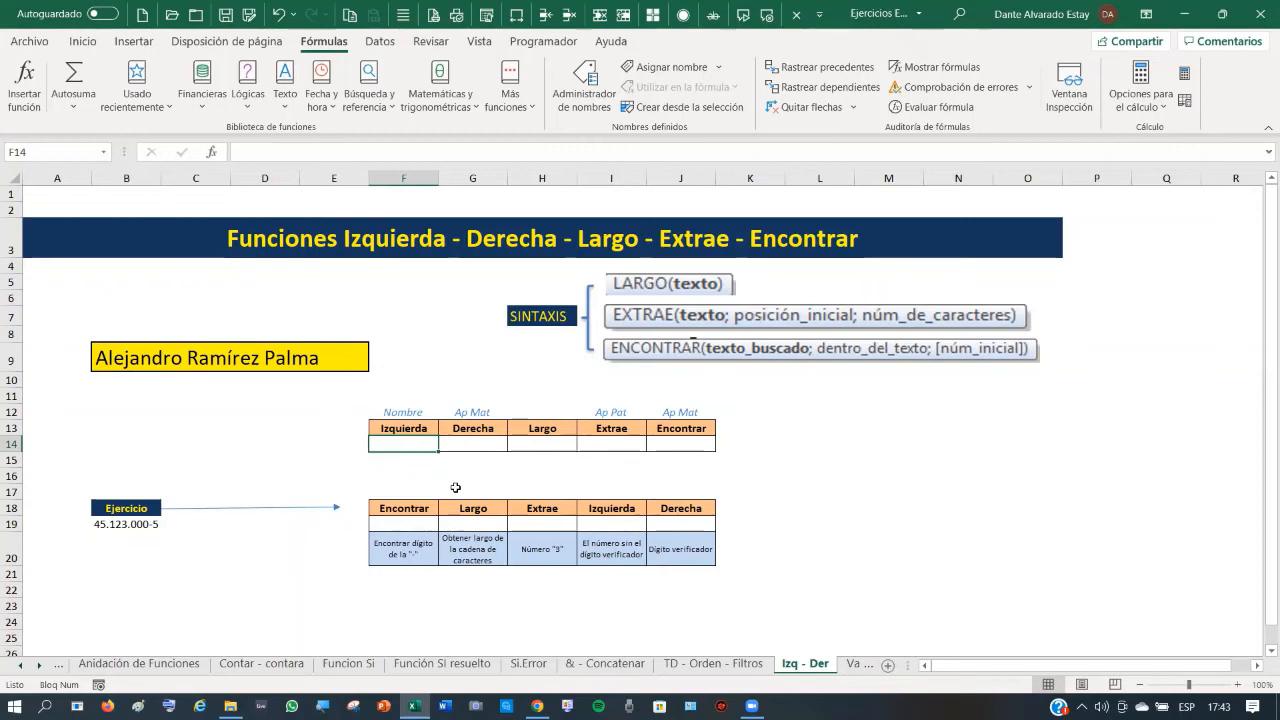
- Enter =IZQUIERDA(B9;9) in F14 to show the first 9 characters of the name
text(=)
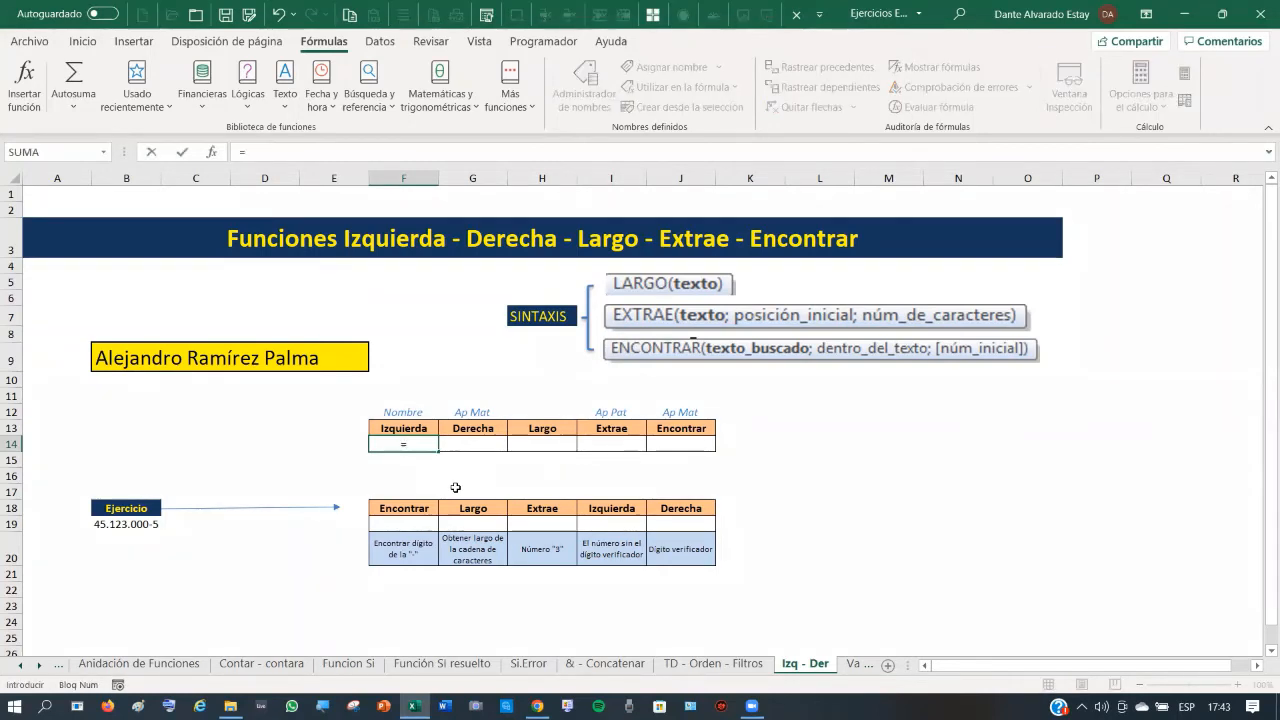
text(izquier)
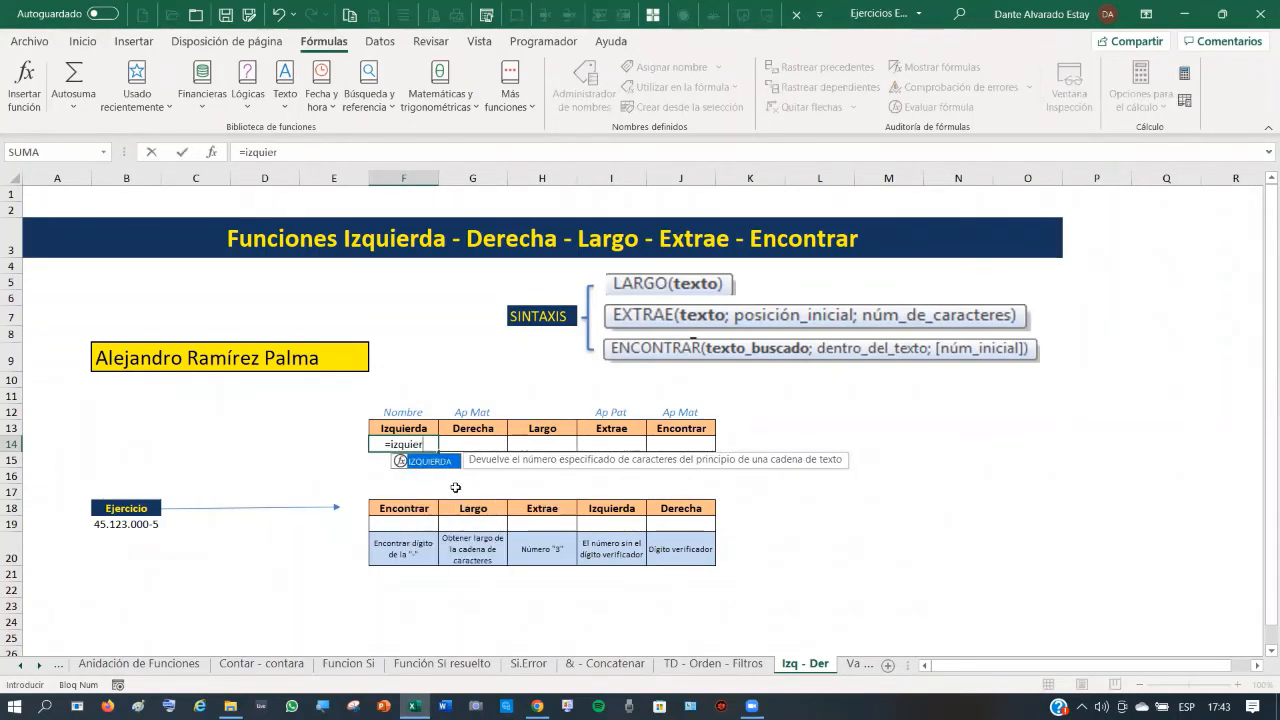
text(da()
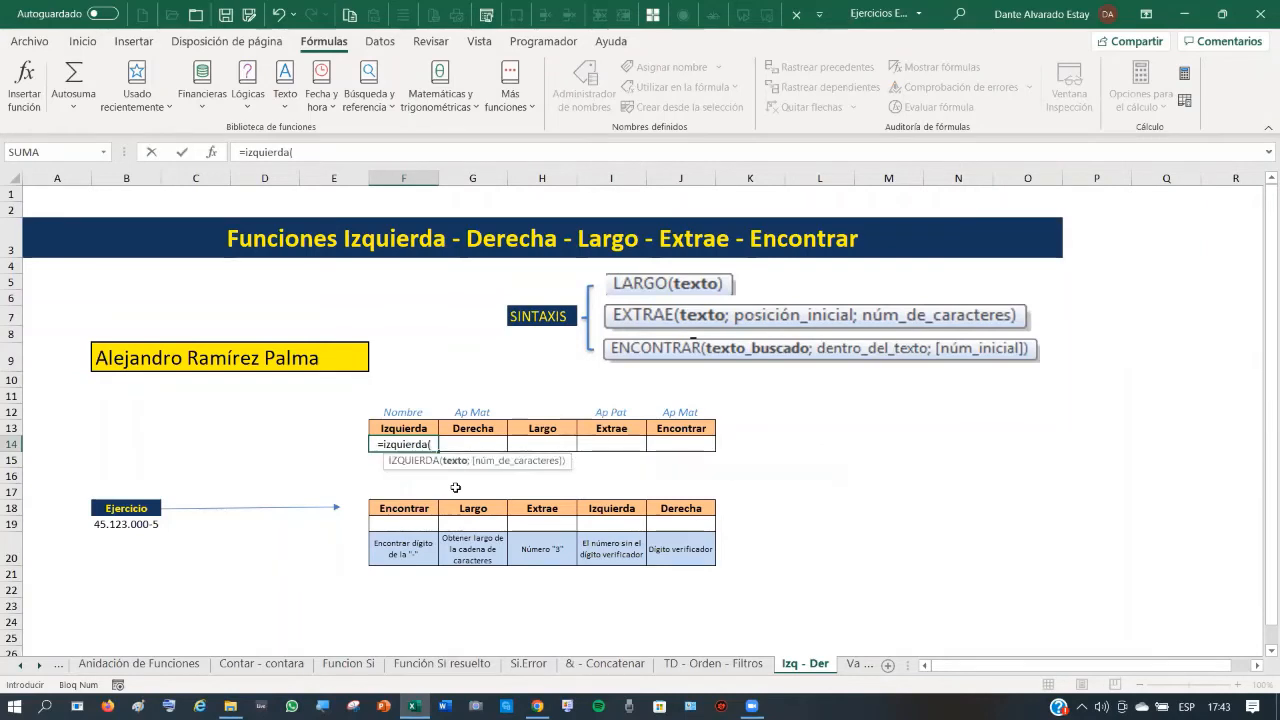
click(133, 358)
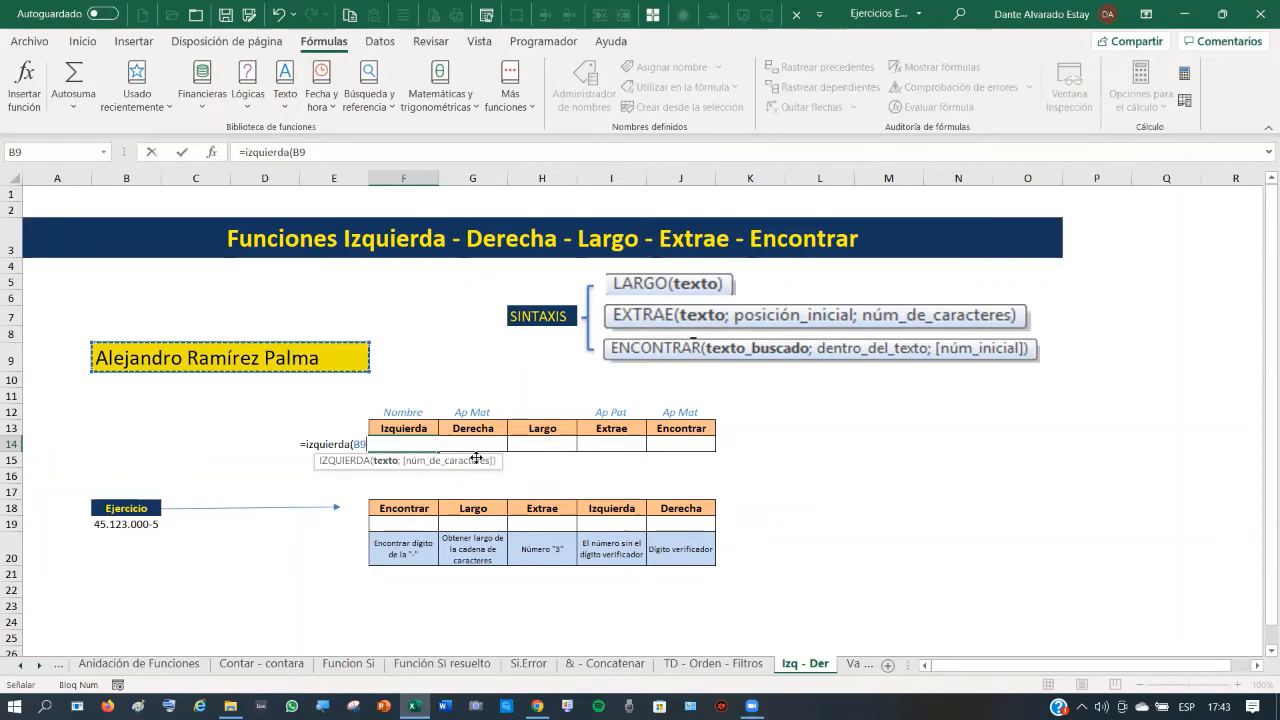
text(;)
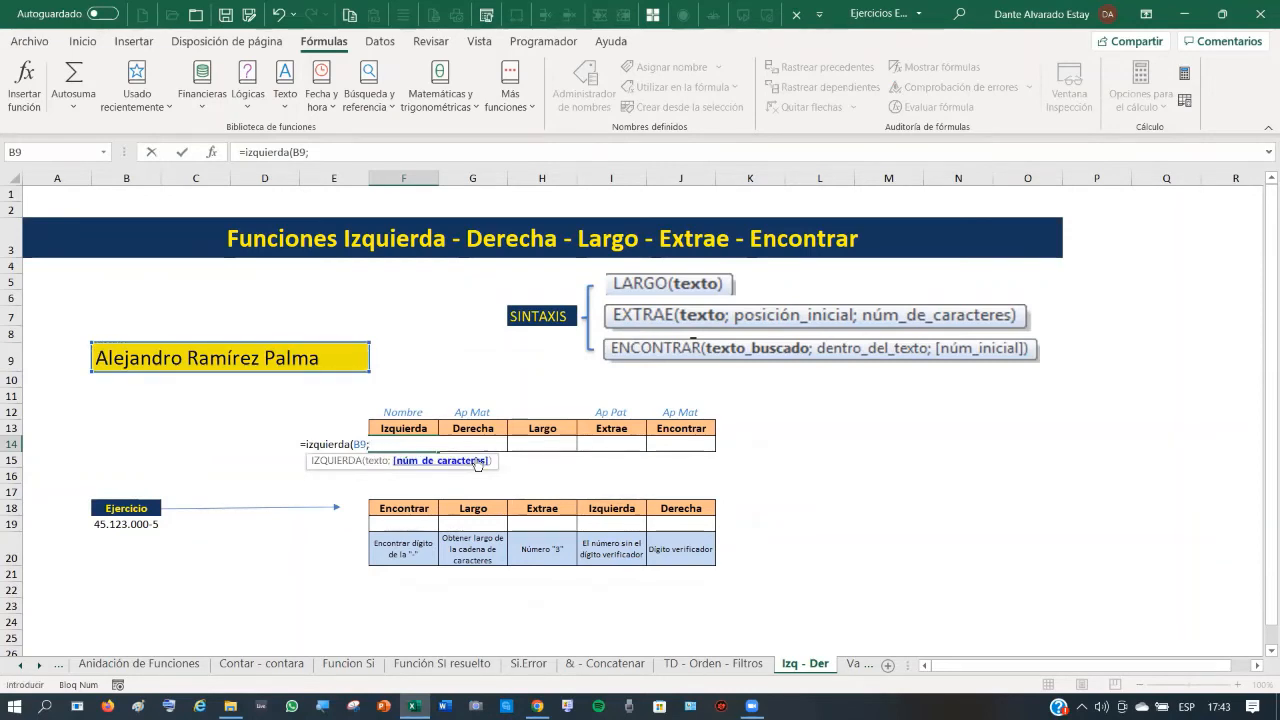
text(9))
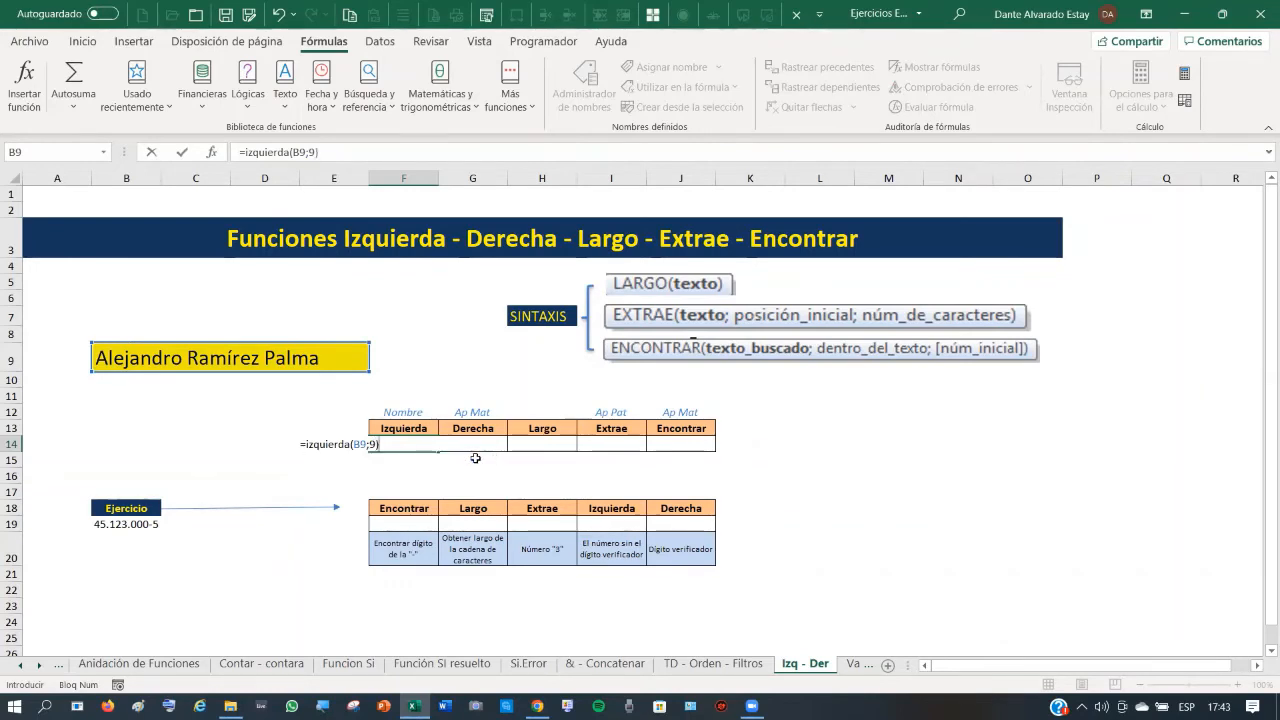
key(Return)
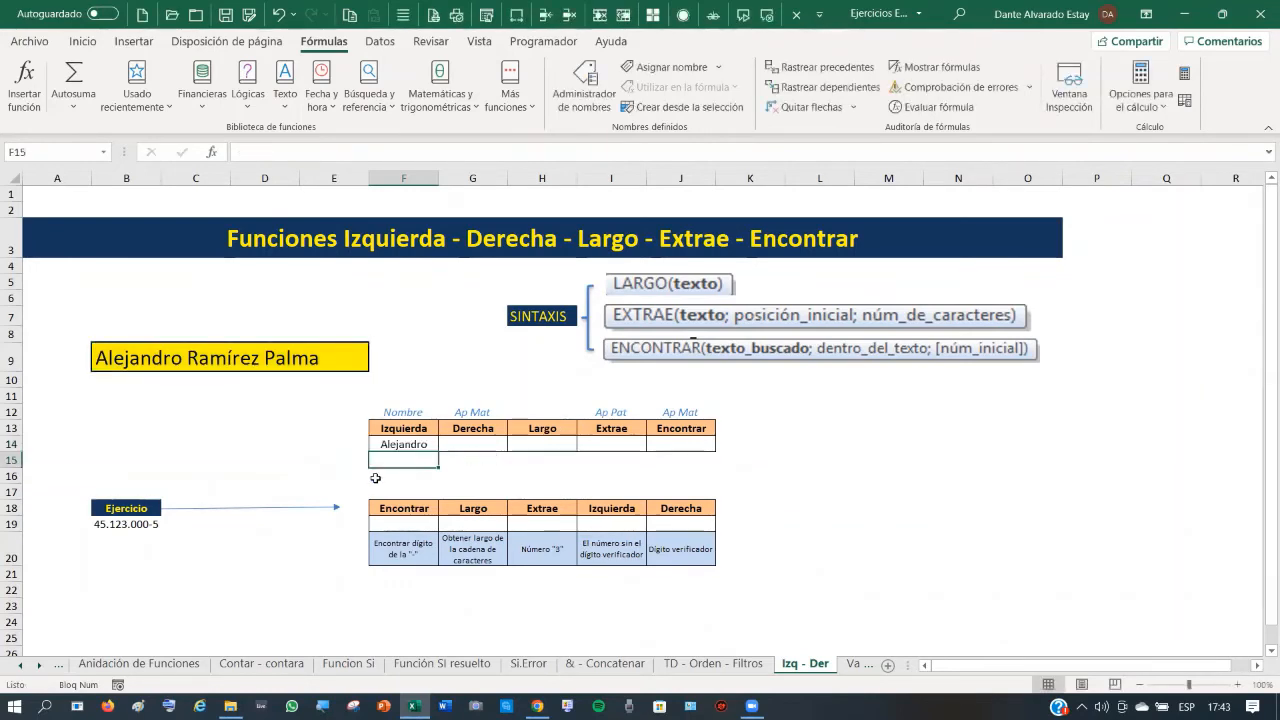
click(402, 446)
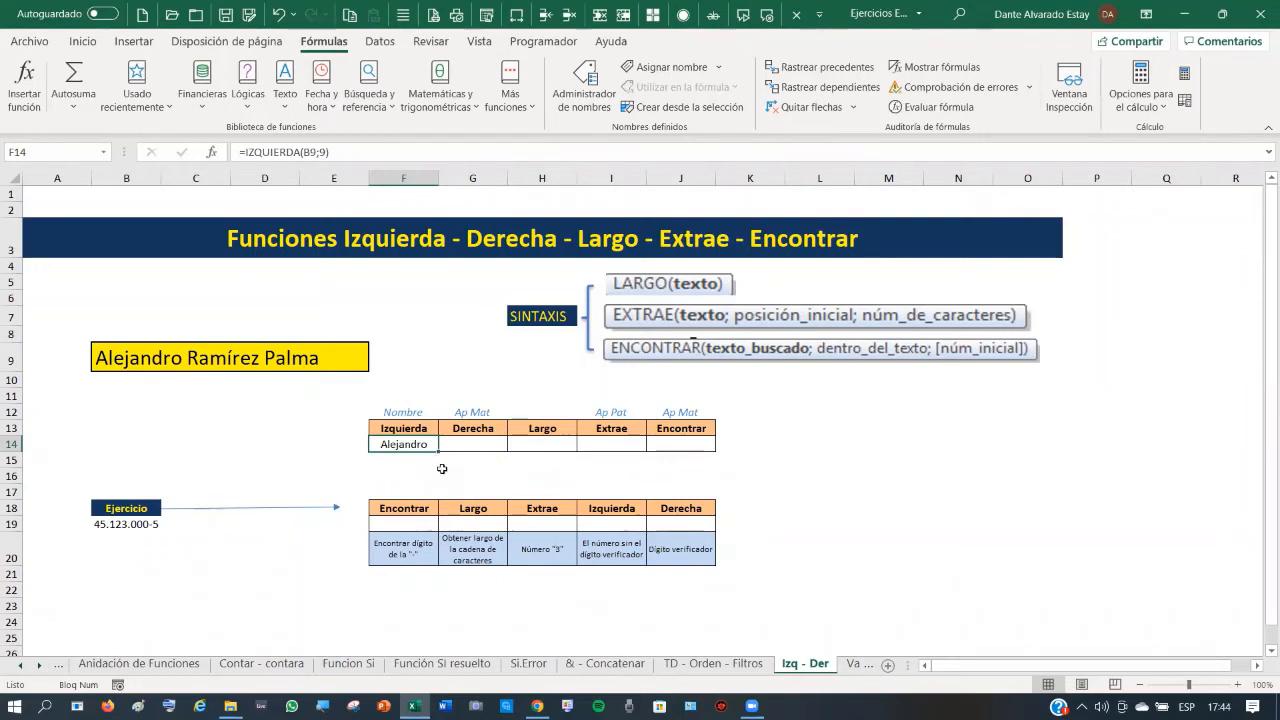
click(475, 443)
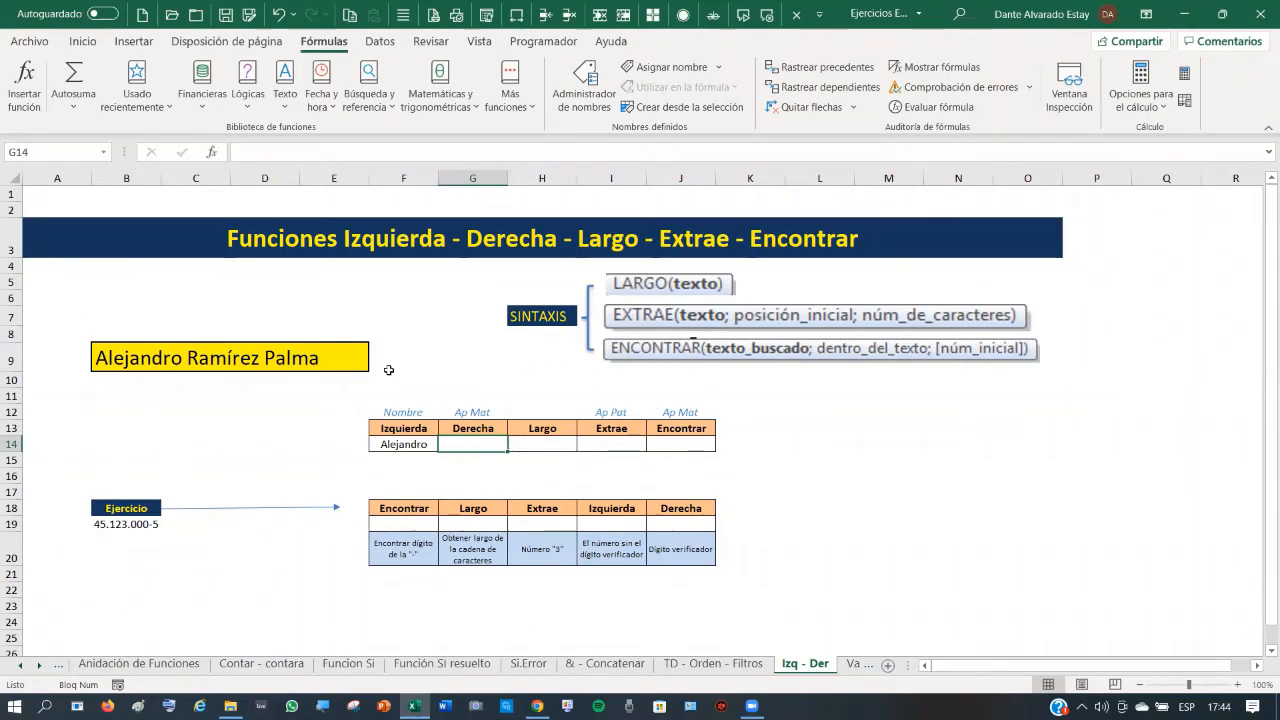
- Enter =DERECHA(B9;5) in G14 to show the last 5 characters, the maternal surname
text(=)
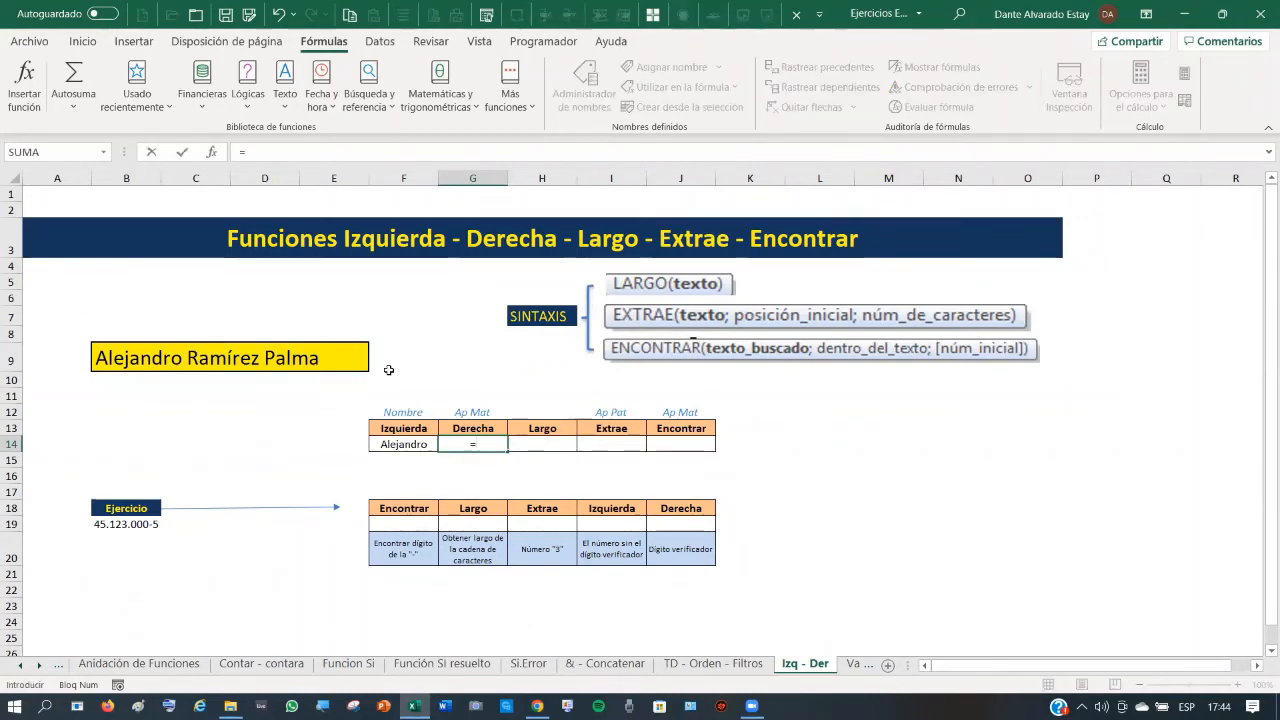
text(derec)
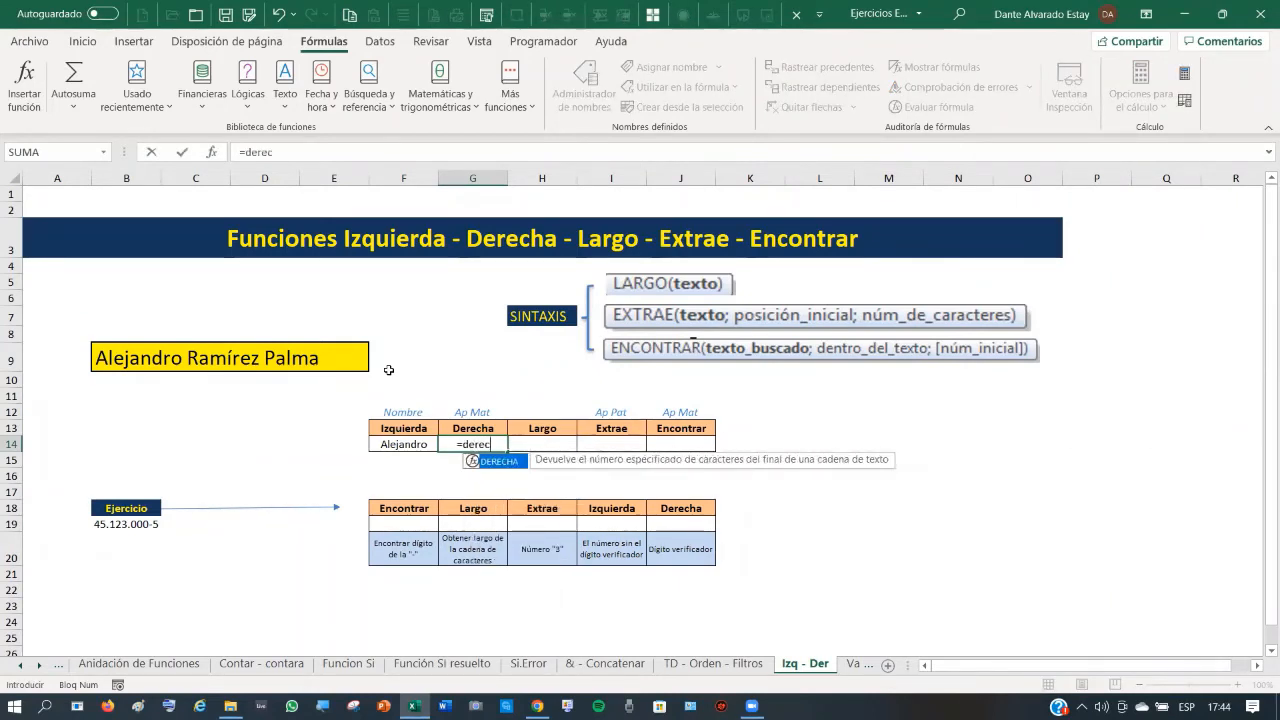
text(ha()
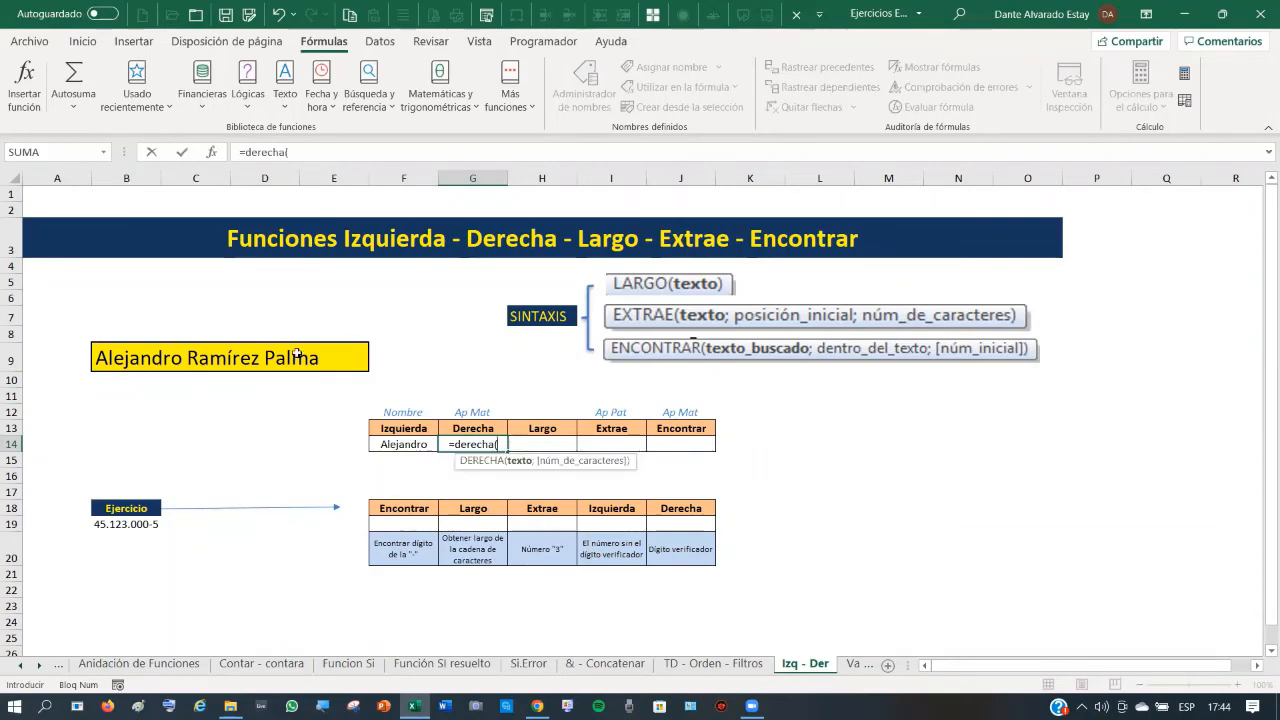
click(141, 358)
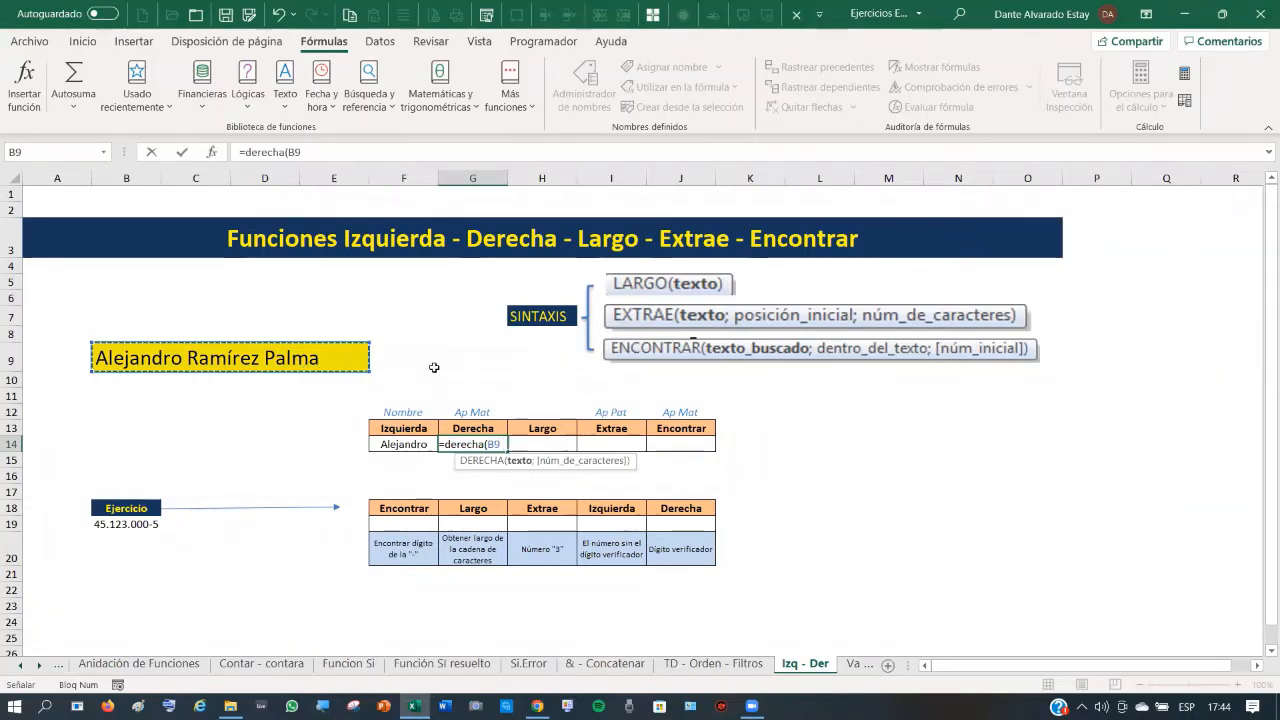
text(;5))
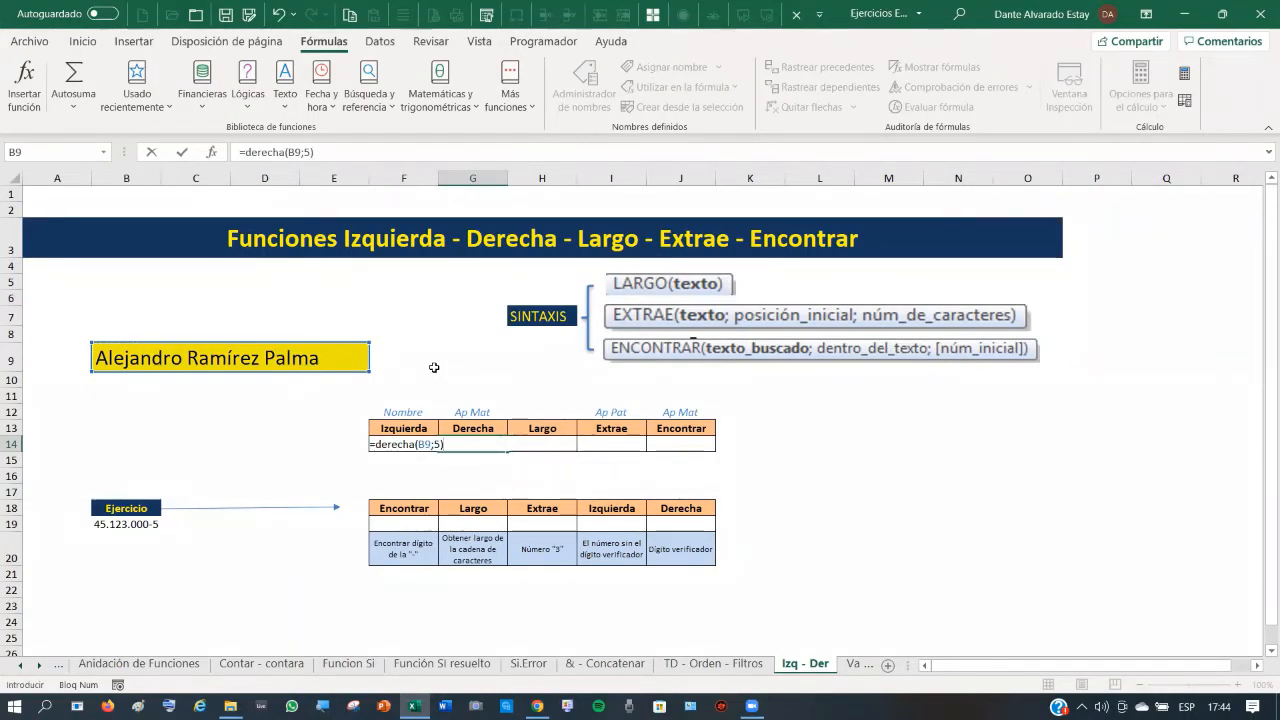
key(Return)
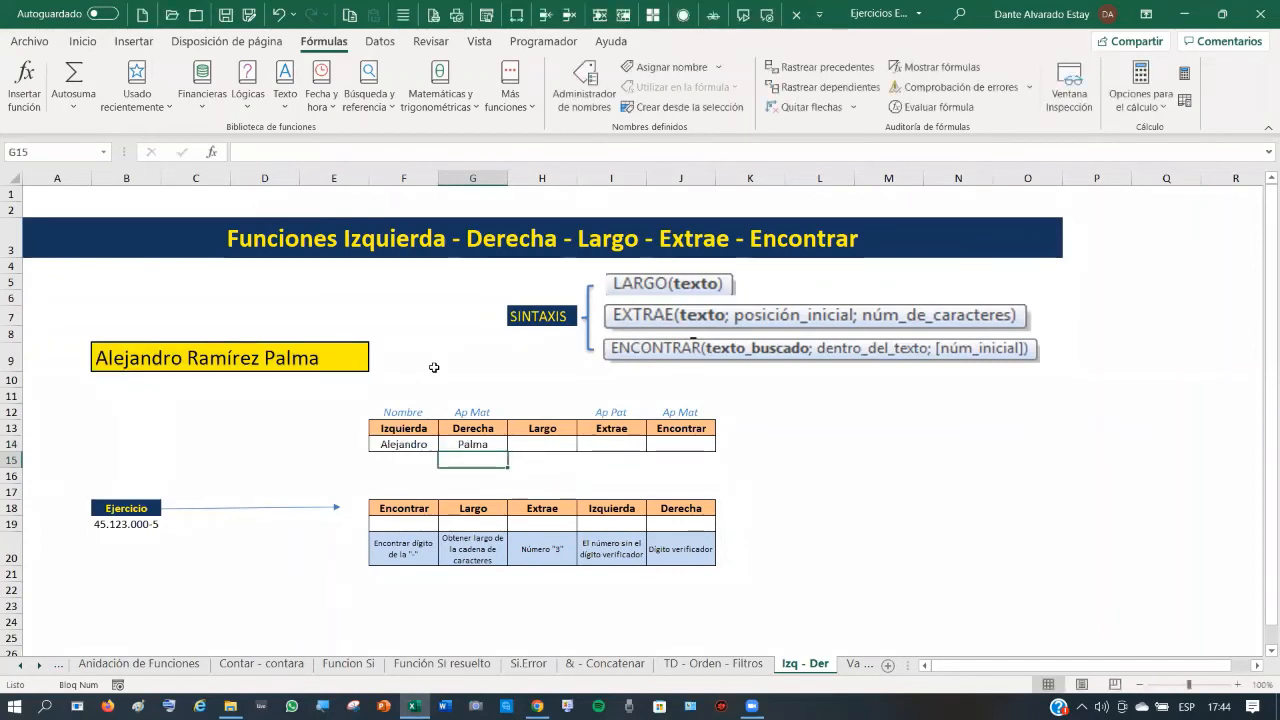
click(543, 448)
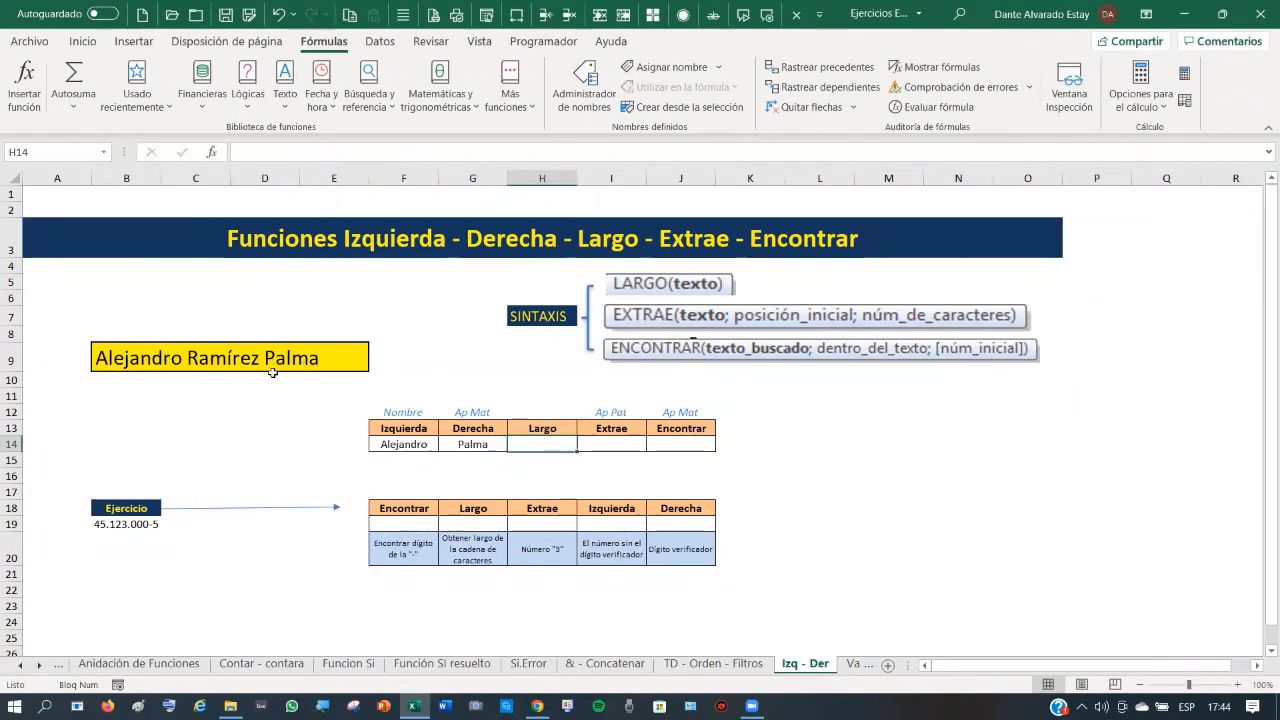
- Enter =LARGO(B9) in H14, giving a character count of 23
text(=lar)
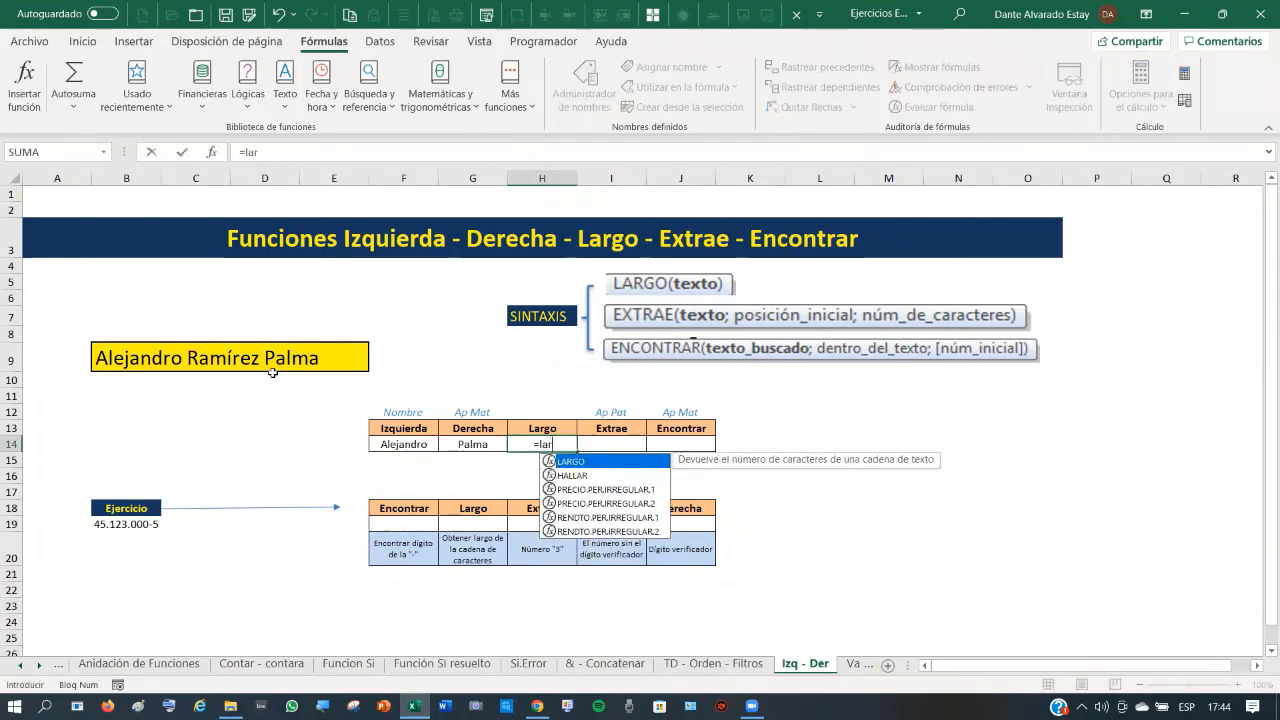
text(go()
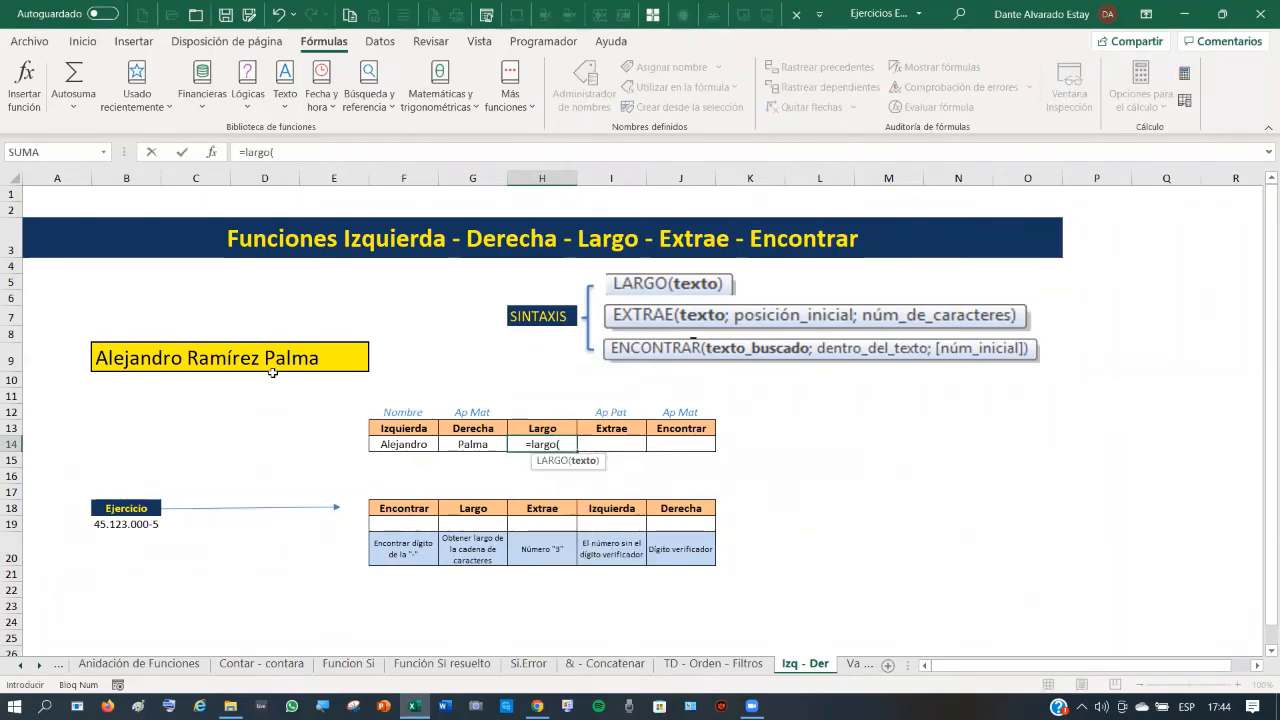
click(167, 359)
text())
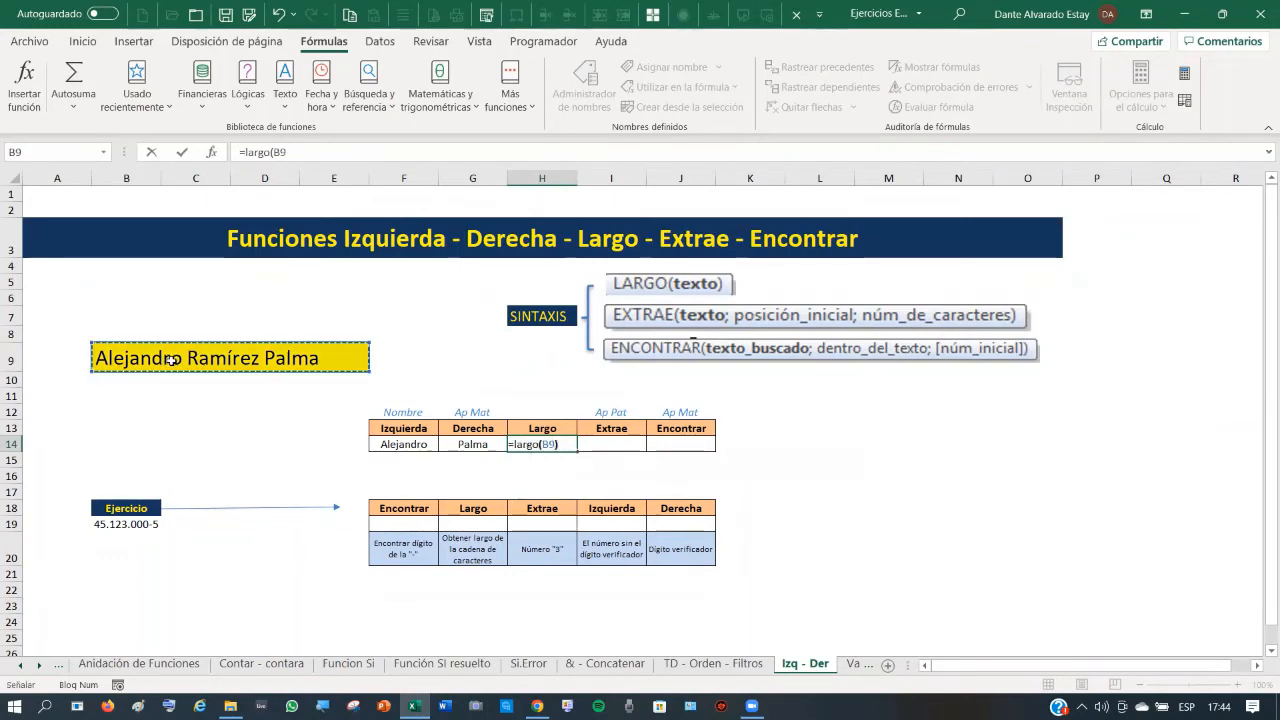
key(Return)
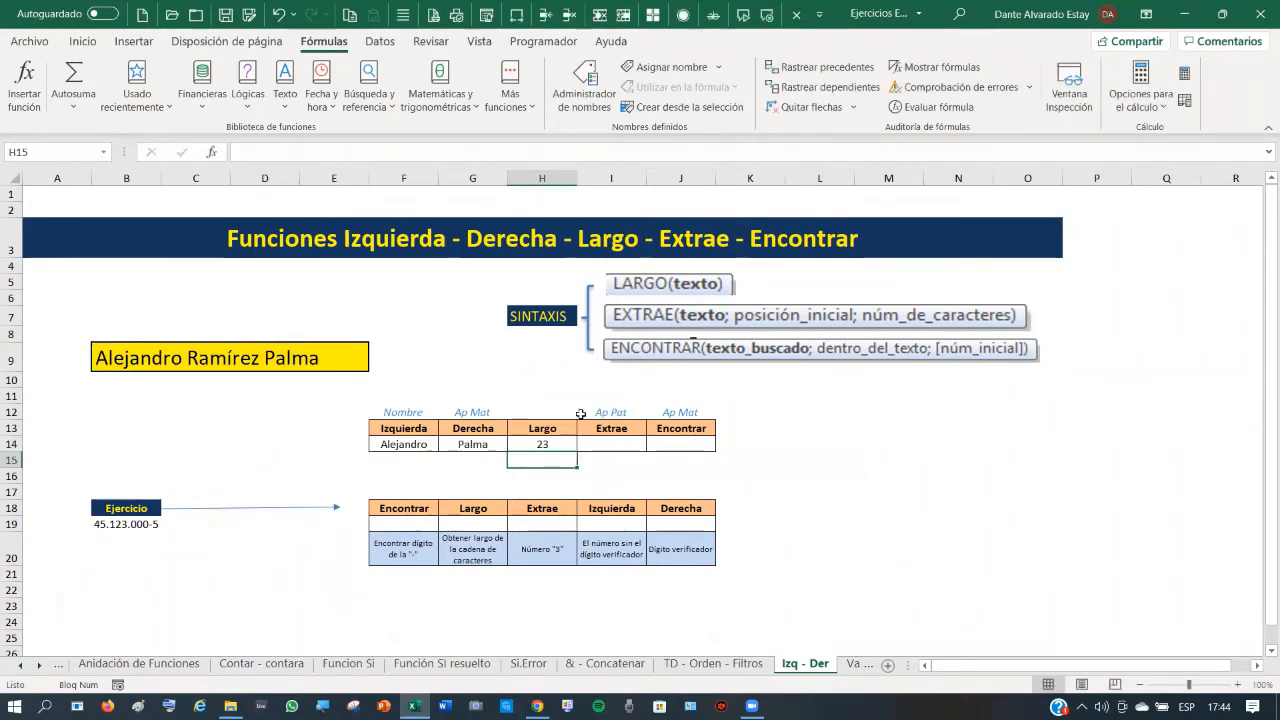
click(545, 445)
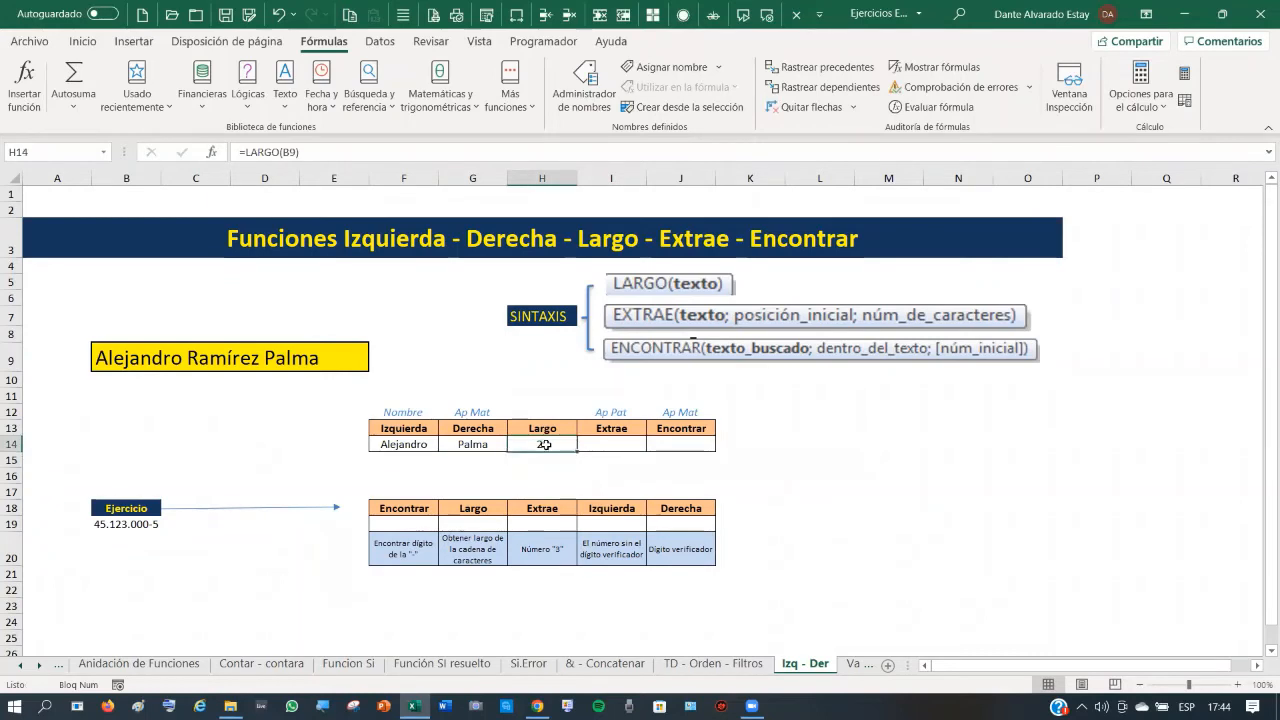
- Test the count by deleting a space in B9 (length 22), then undo back to 23
click(185, 358)
click(290, 153)
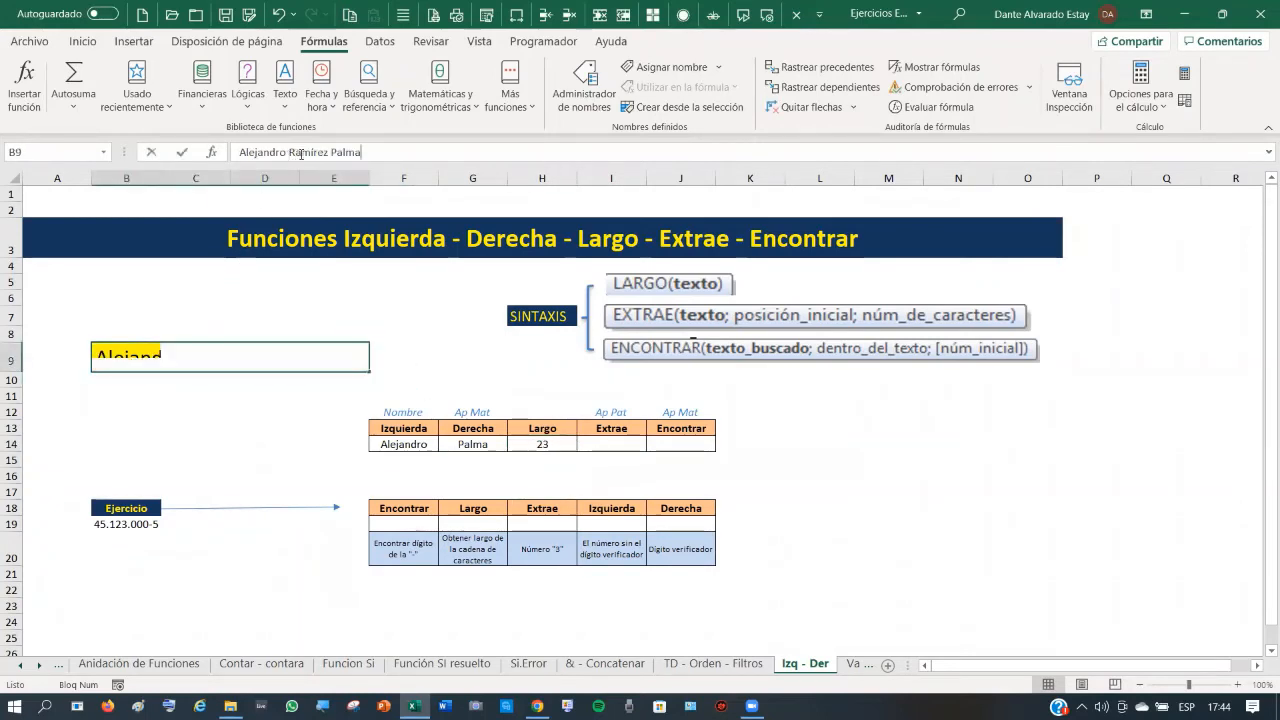
key(BackSpace)
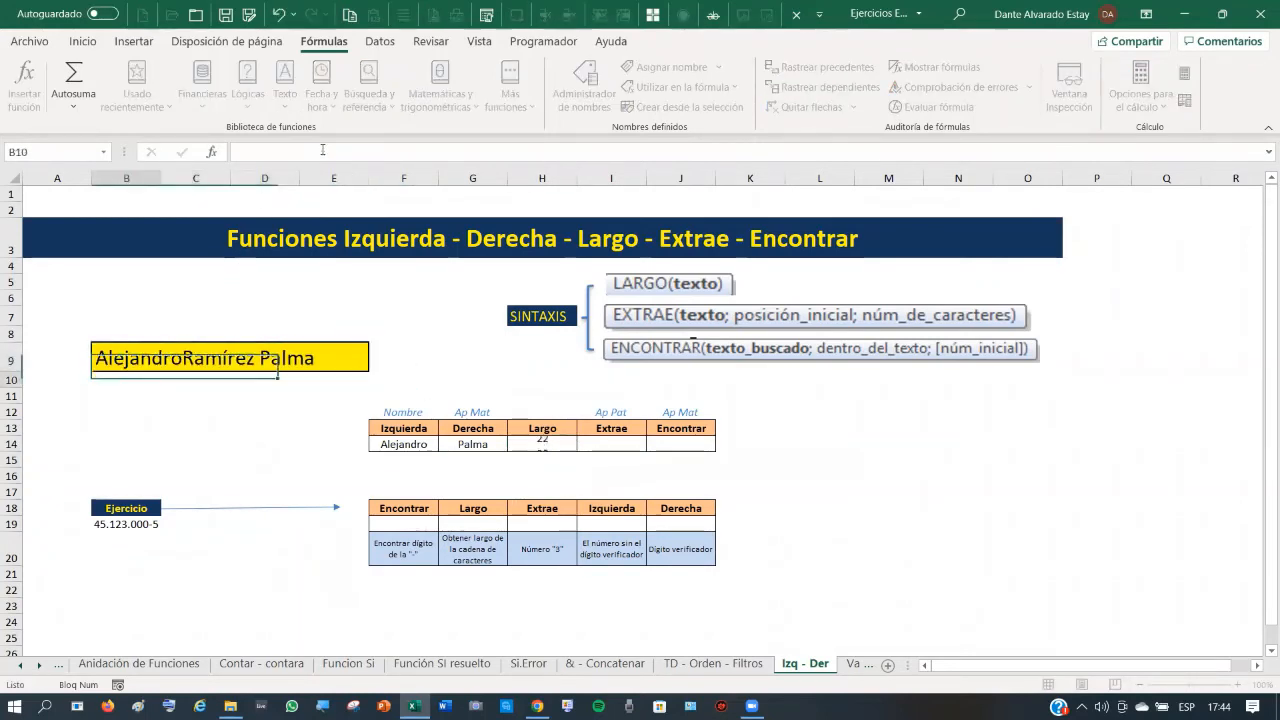
key(Return)
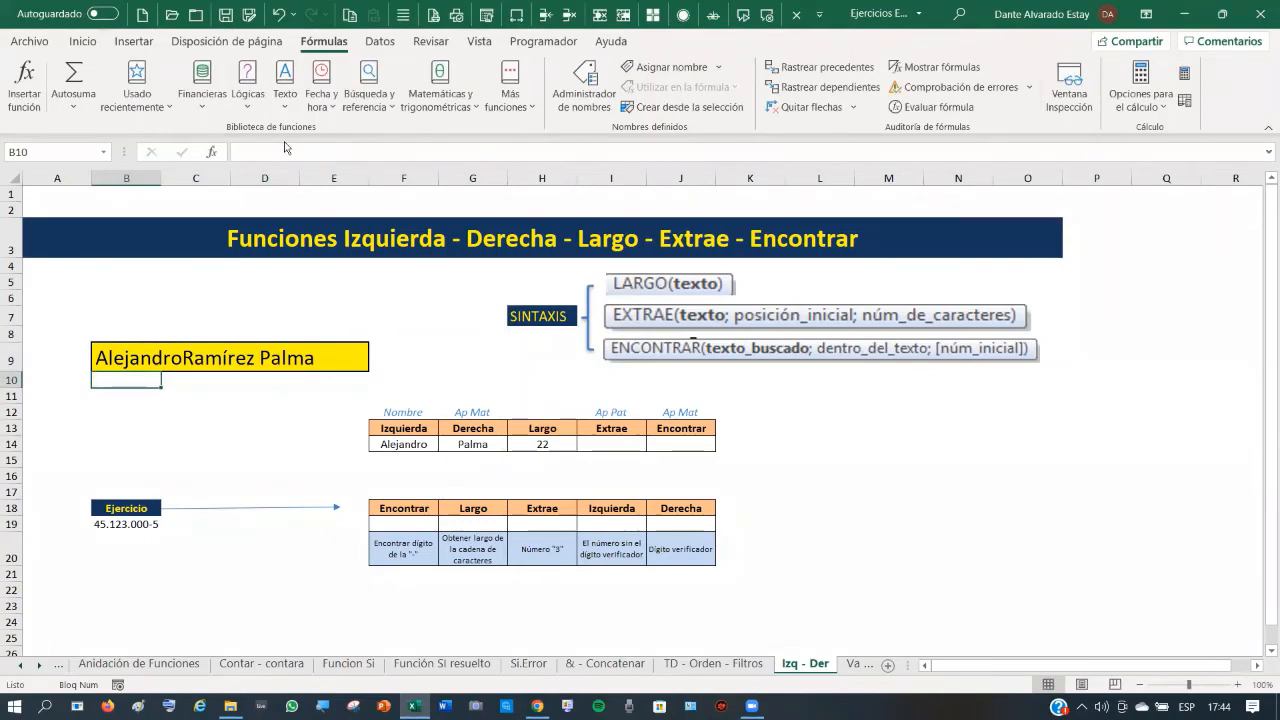
click(278, 14)
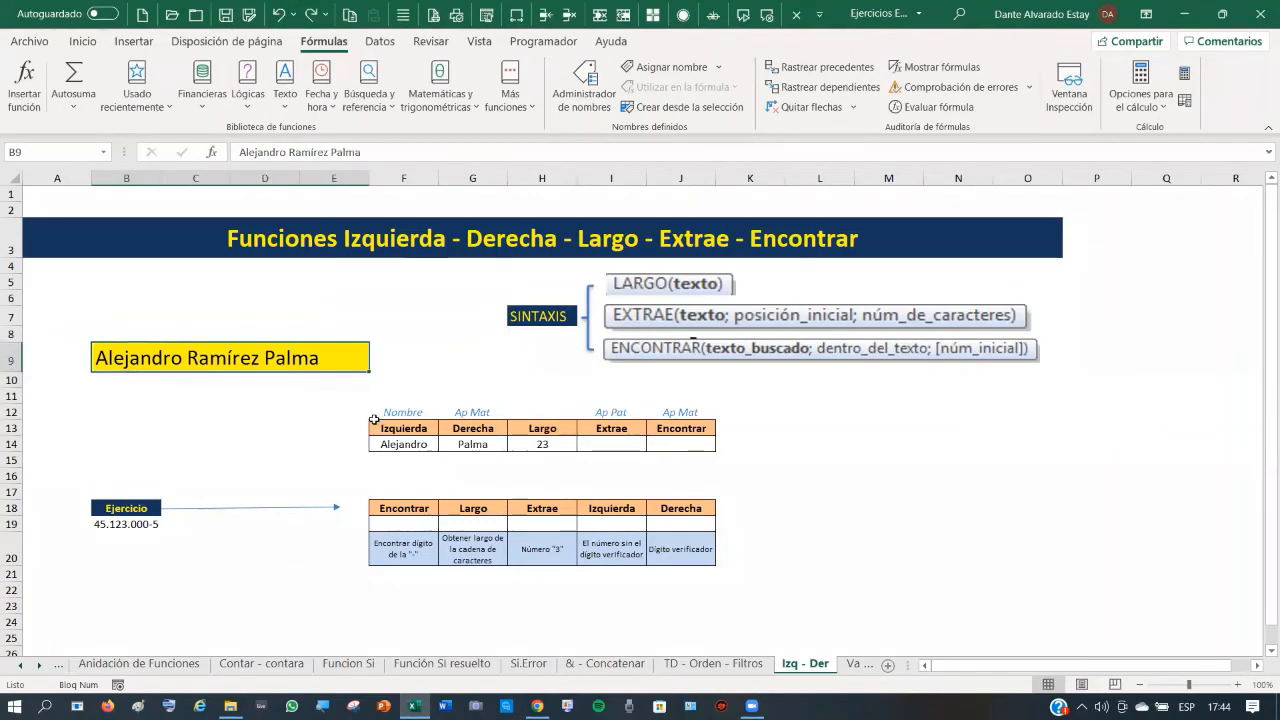
click(609, 445)
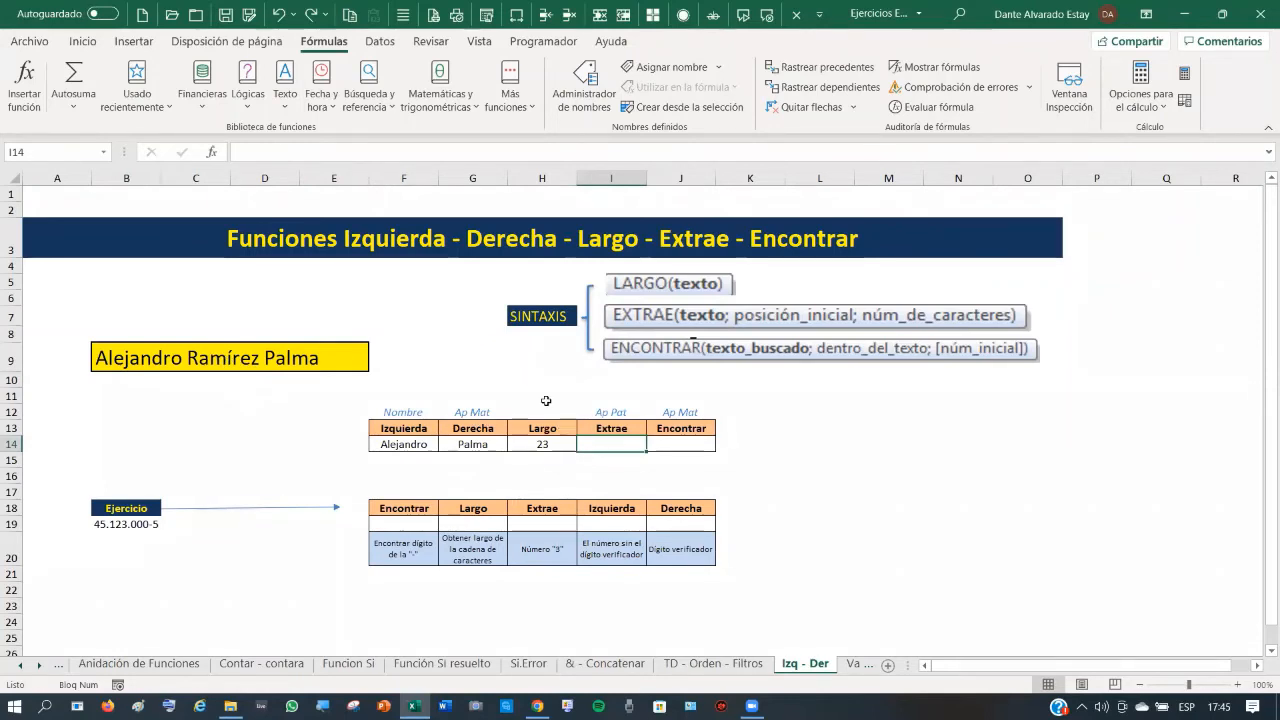
- Enter =EXTRAE(B9;11;7) in I14 to extract the 7-character paternal surname
text(=extr)
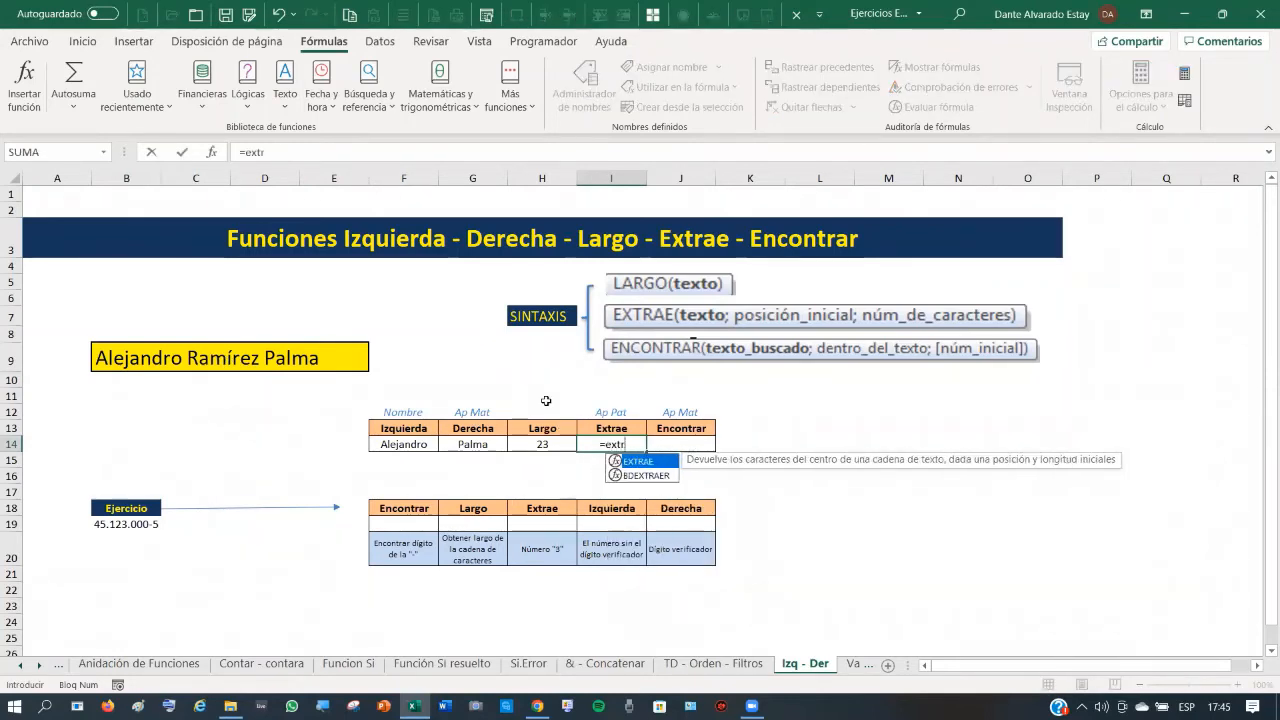
text(ae()
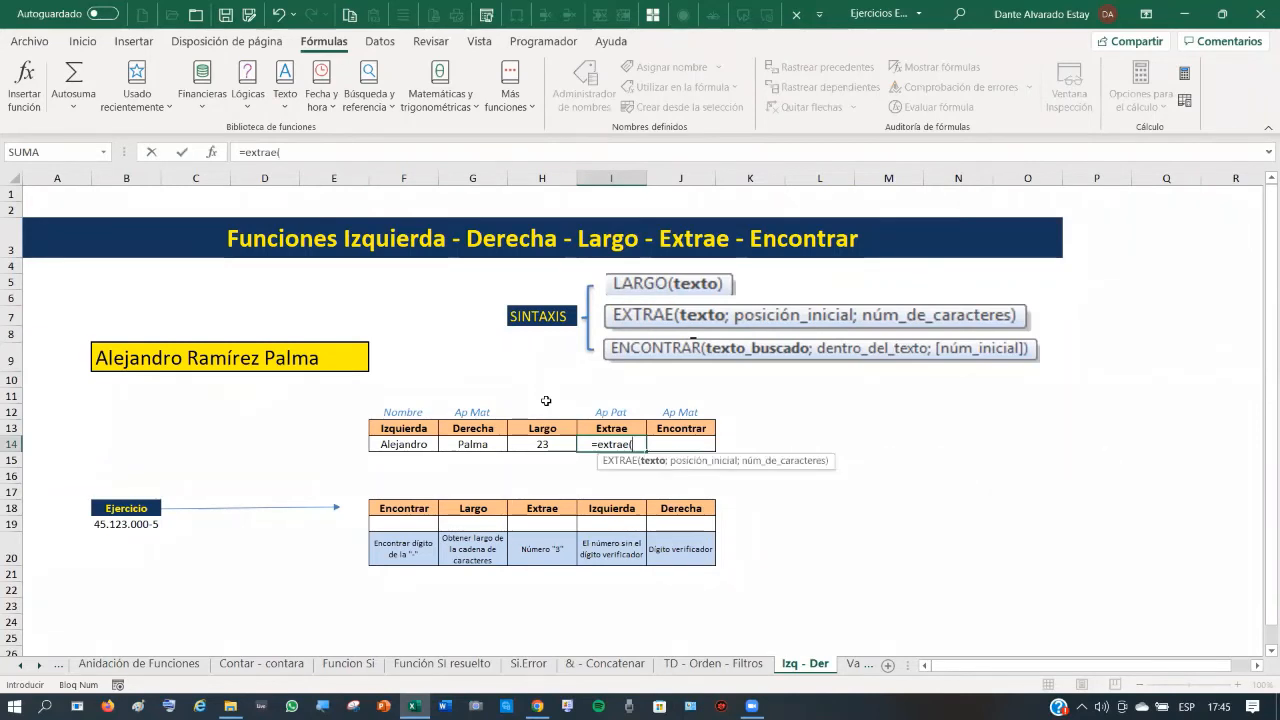
click(144, 358)
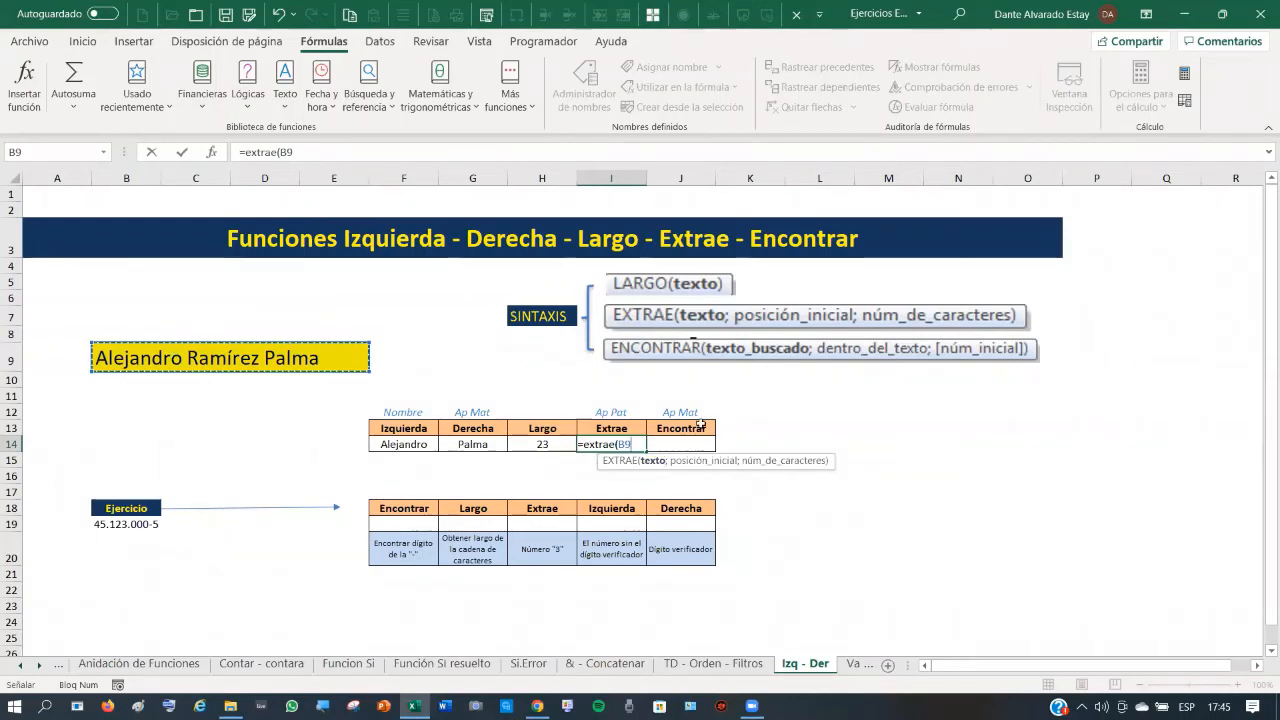
text(;)
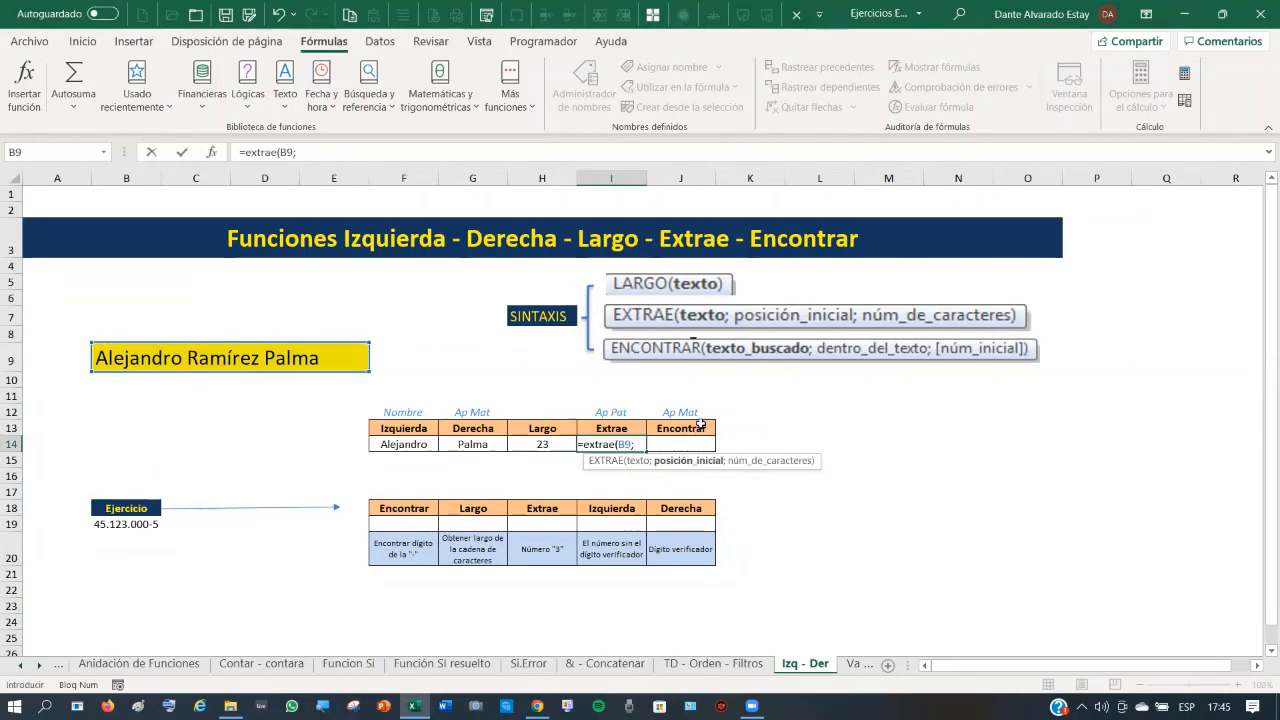
text(11)
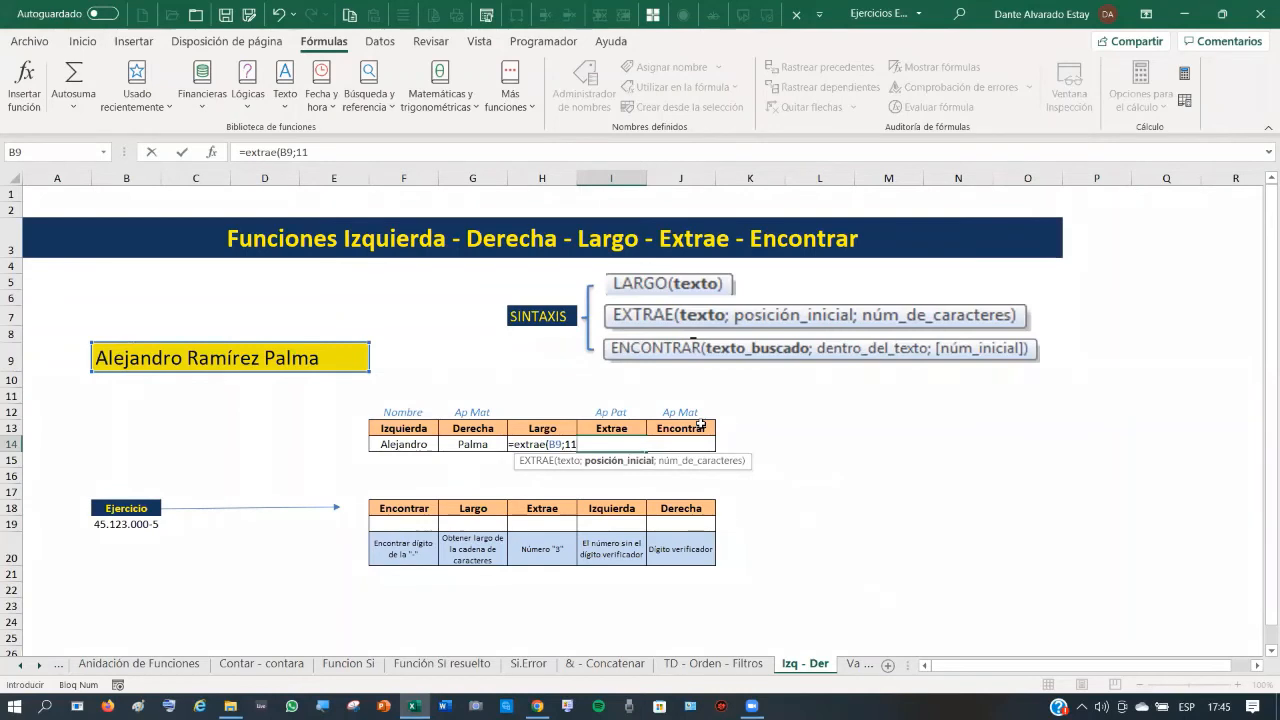
text(;)
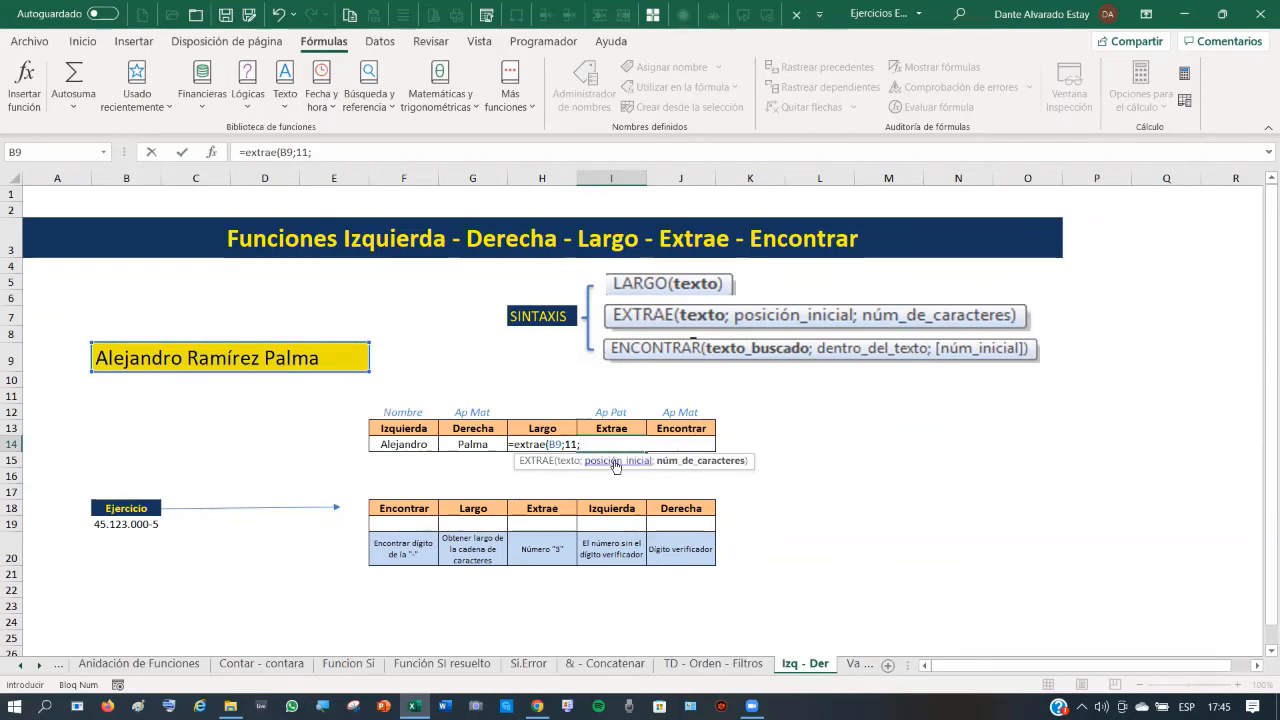
text())
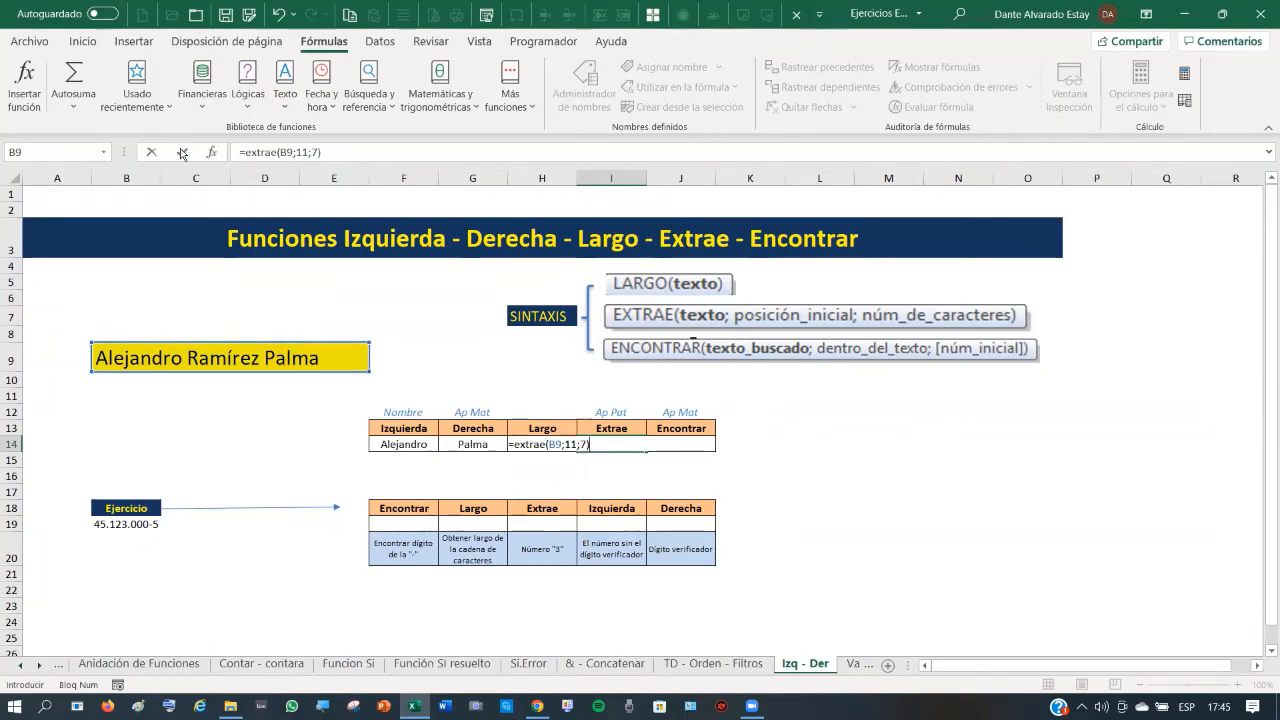
key(ctrl+Return)
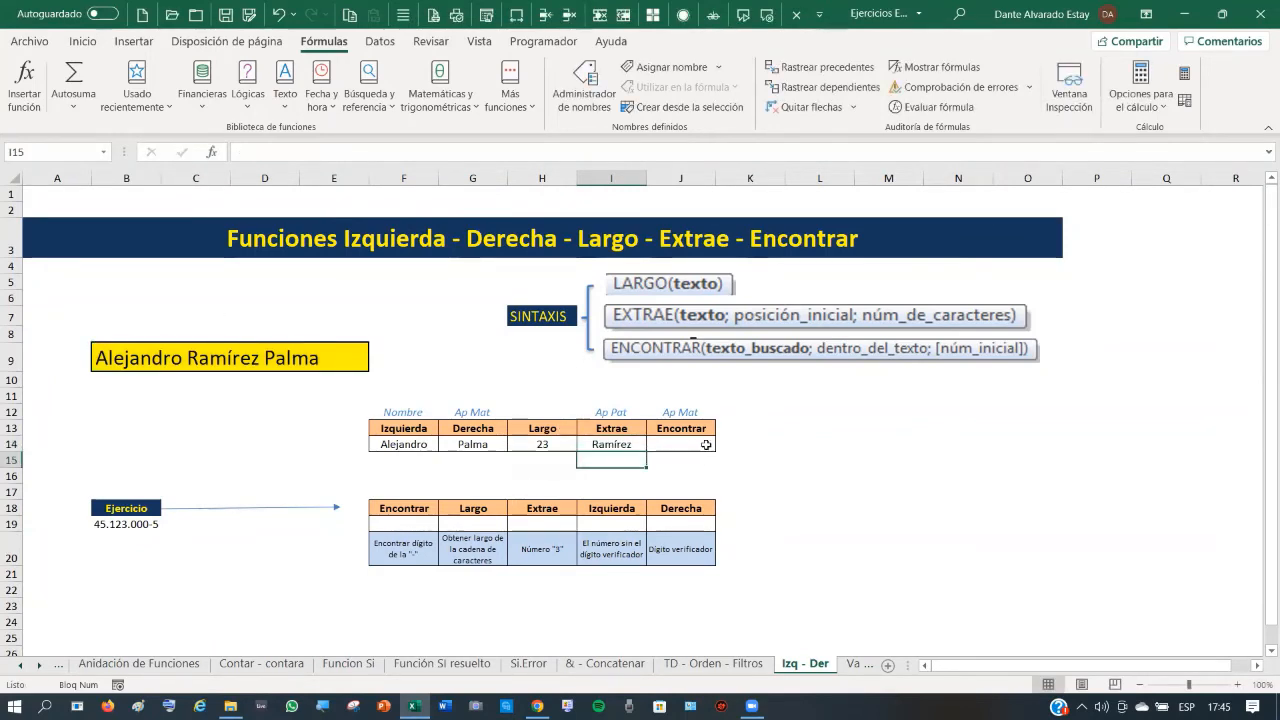
click(688, 445)
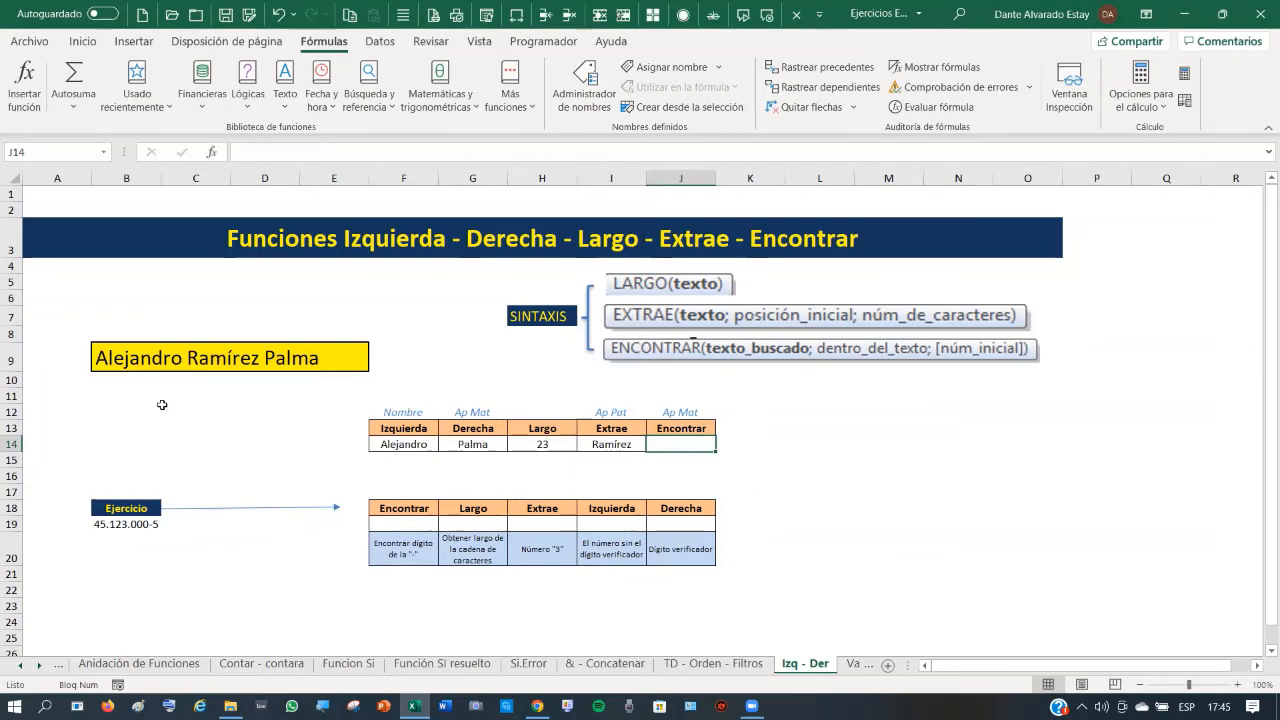
- Start an ENCONTRAR formula in J14 referencing the full name in B9
click(162, 358)
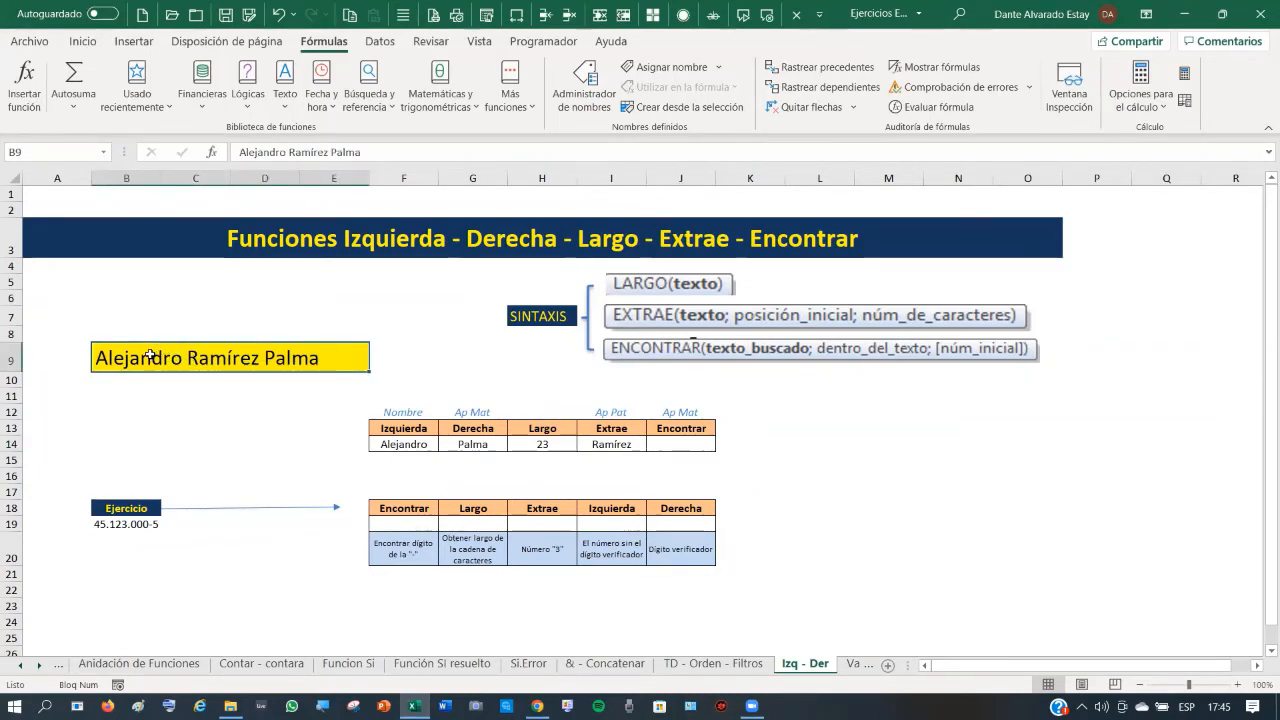
click(686, 440)
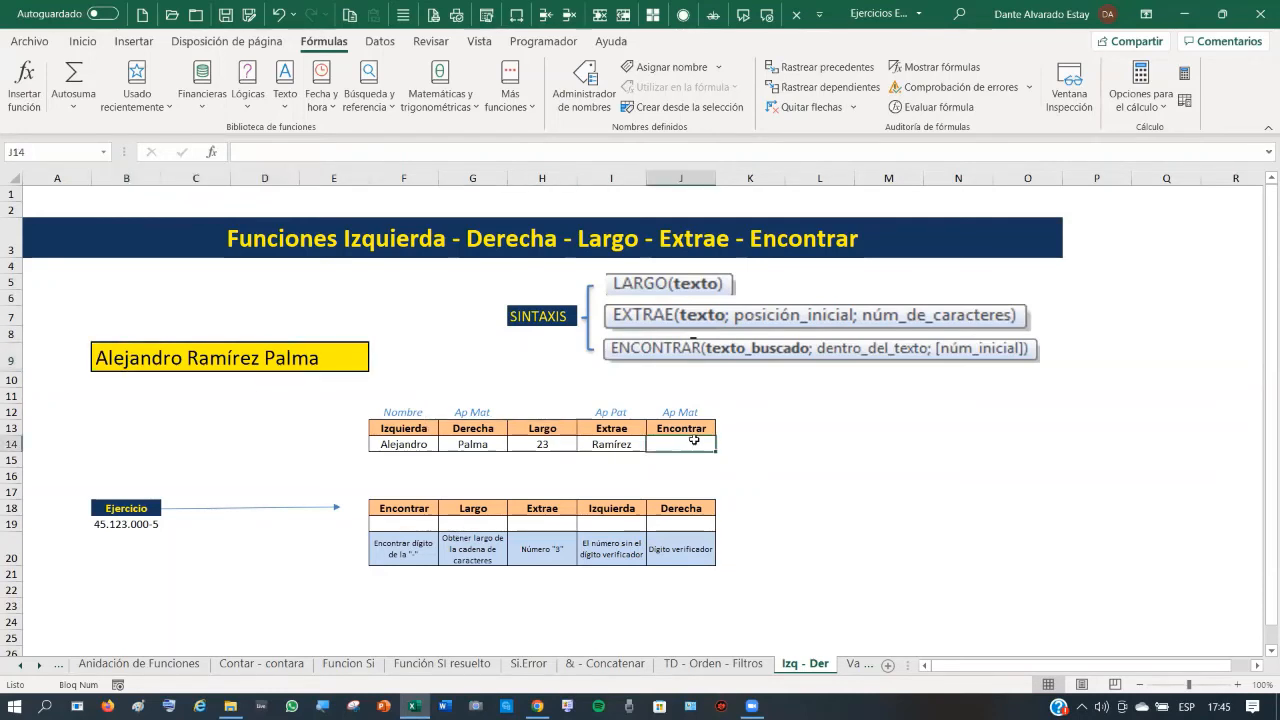
text(=e)
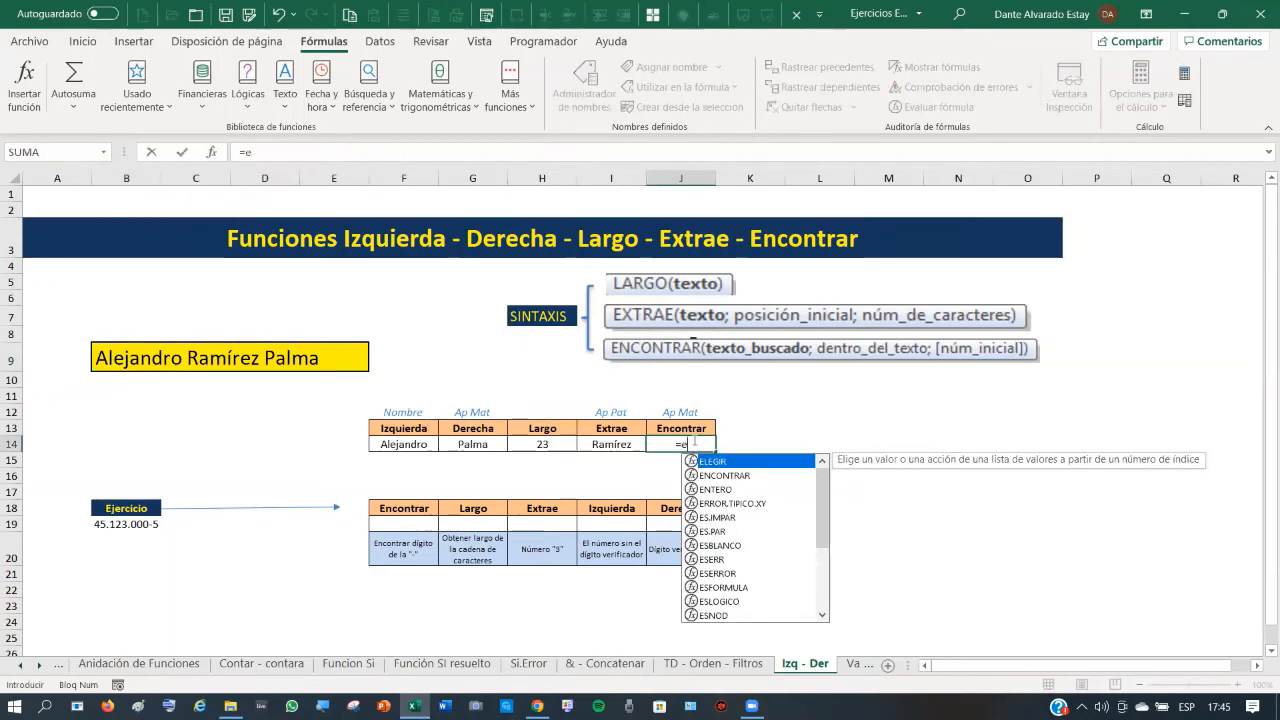
text(ncontra)
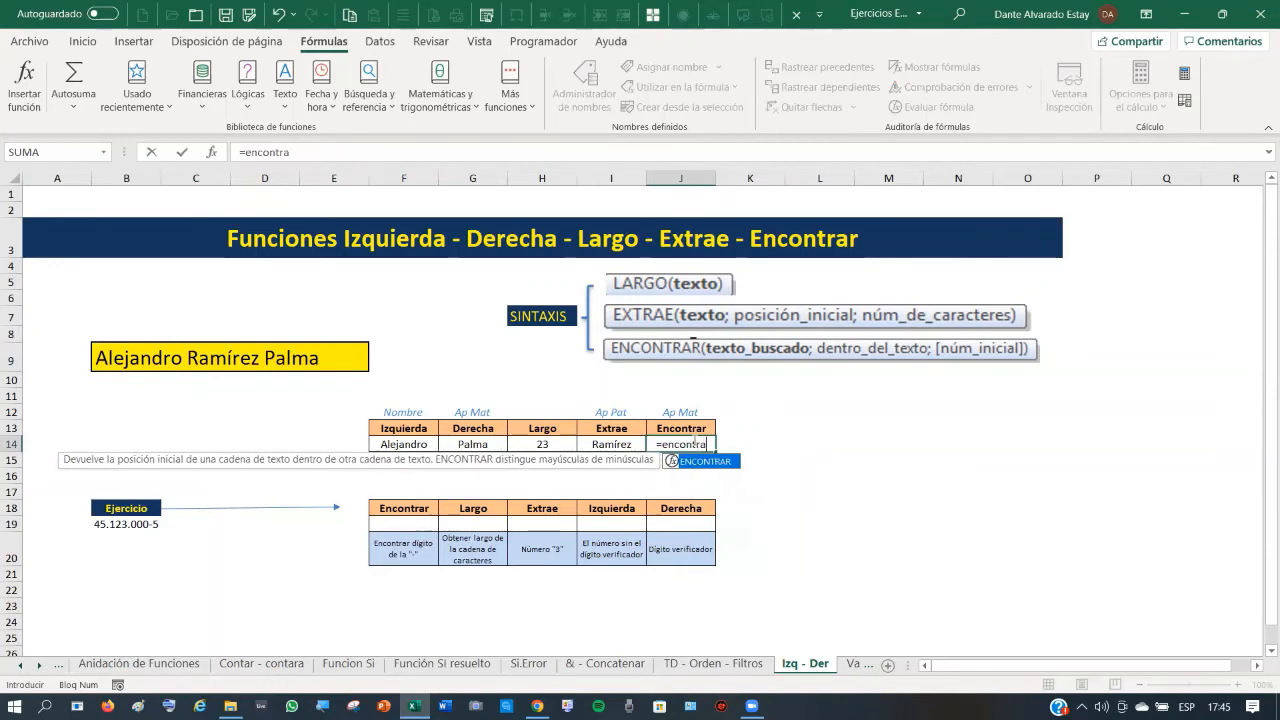
text(r()
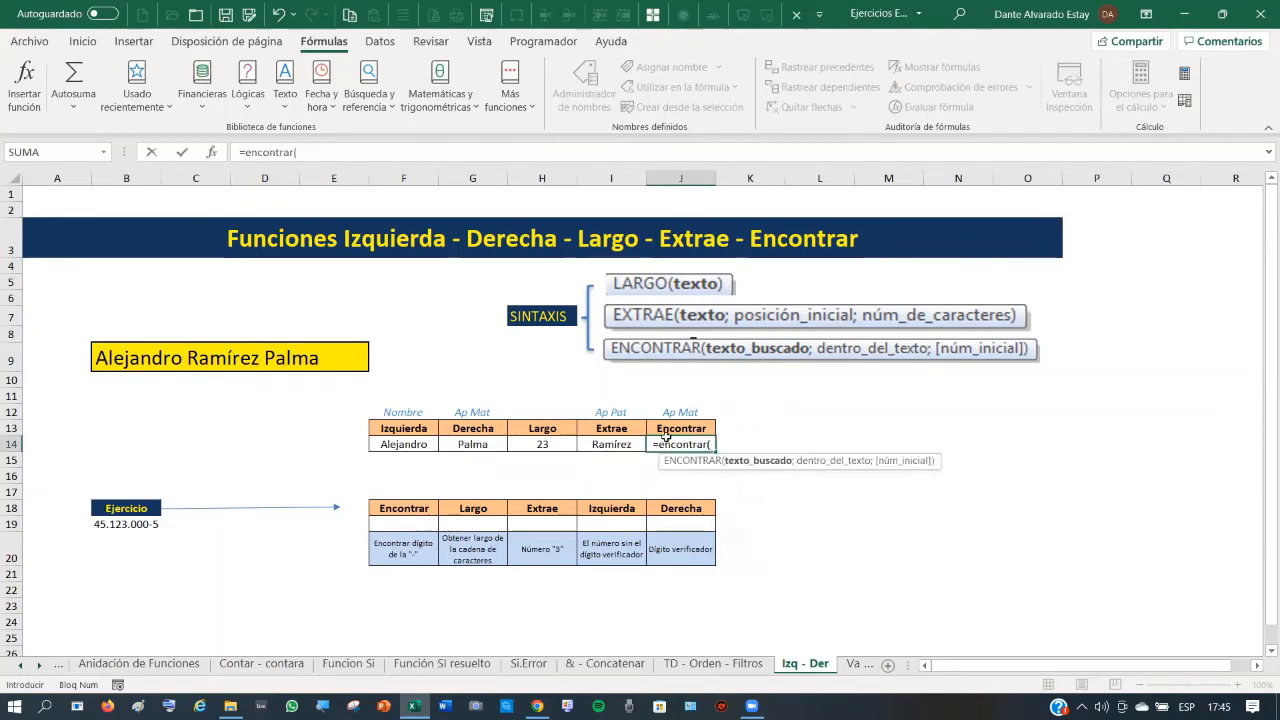
click(132, 356)
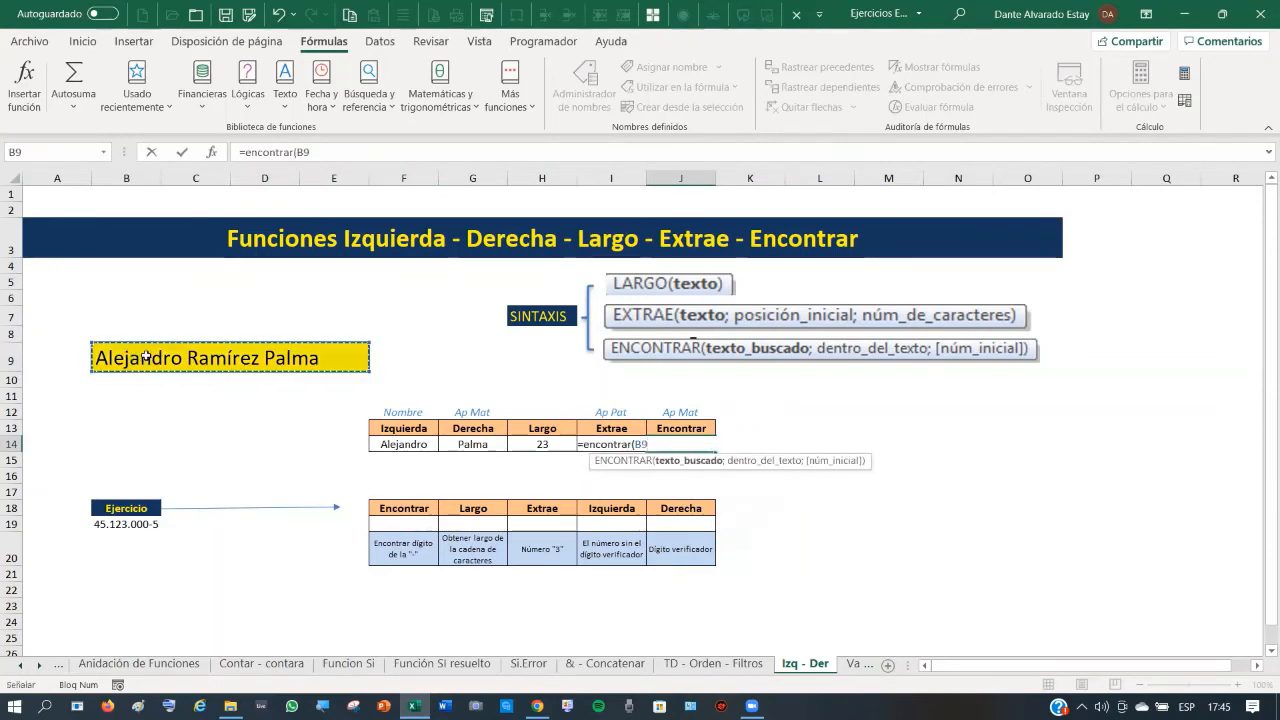
text(;)
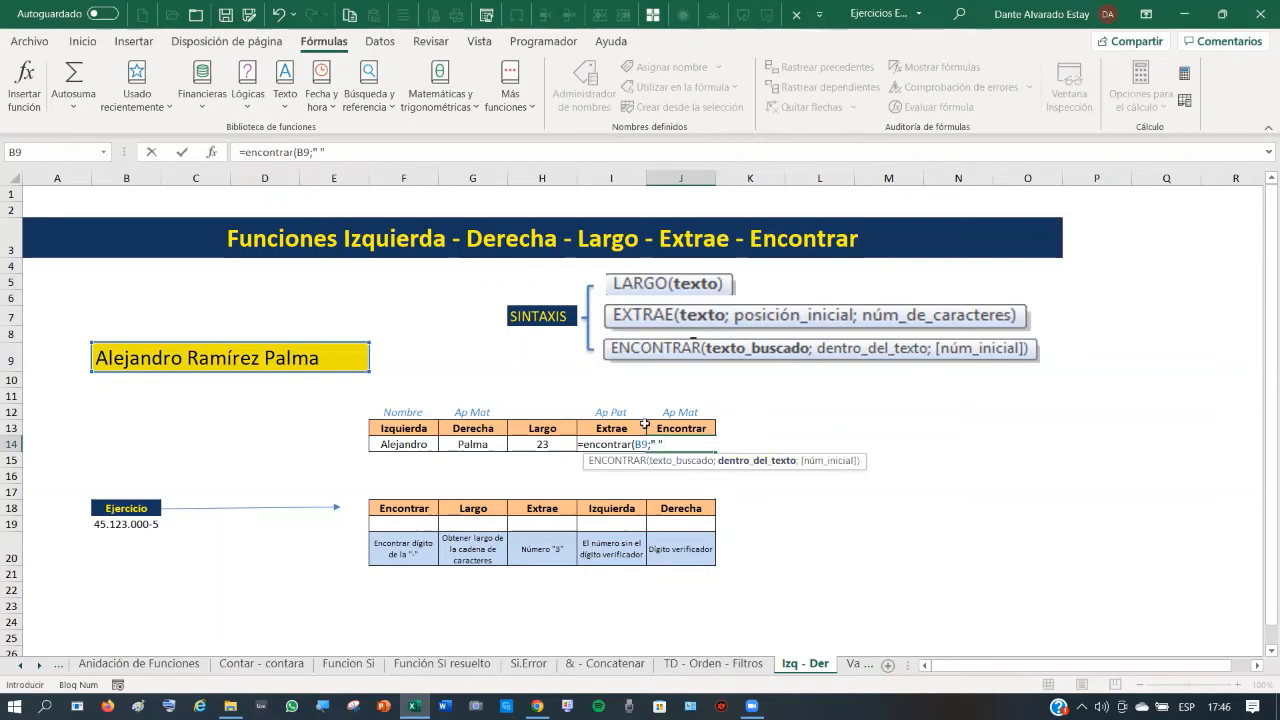
- Correct the arguments to =ENCONTRAR(" ";B9;1) and confirm, returning 10
click(671, 463)
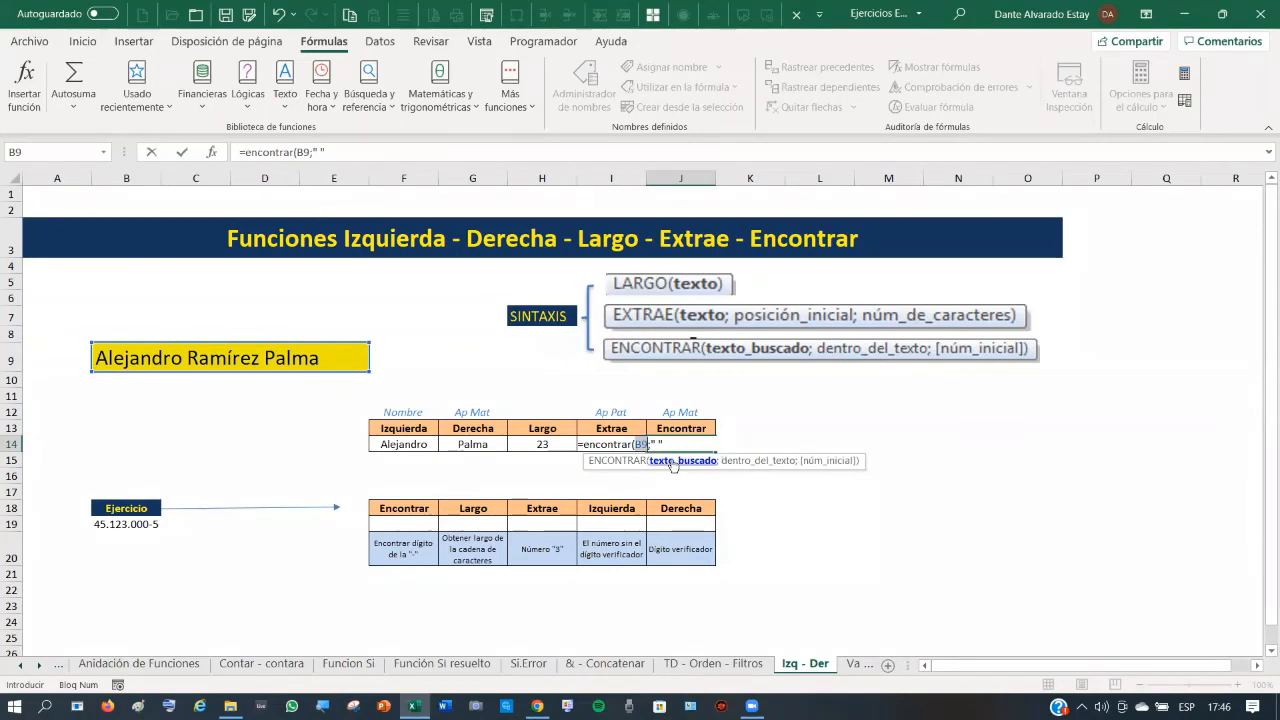
text(2)
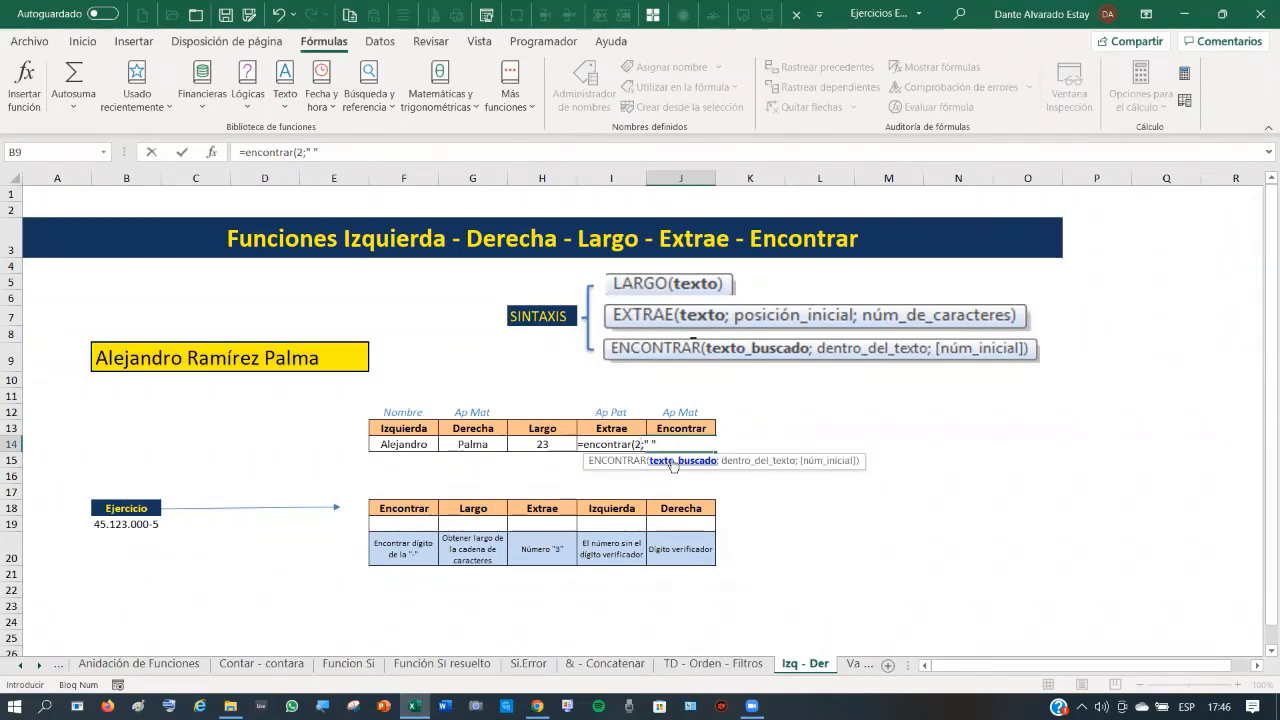
key(BackSpace)
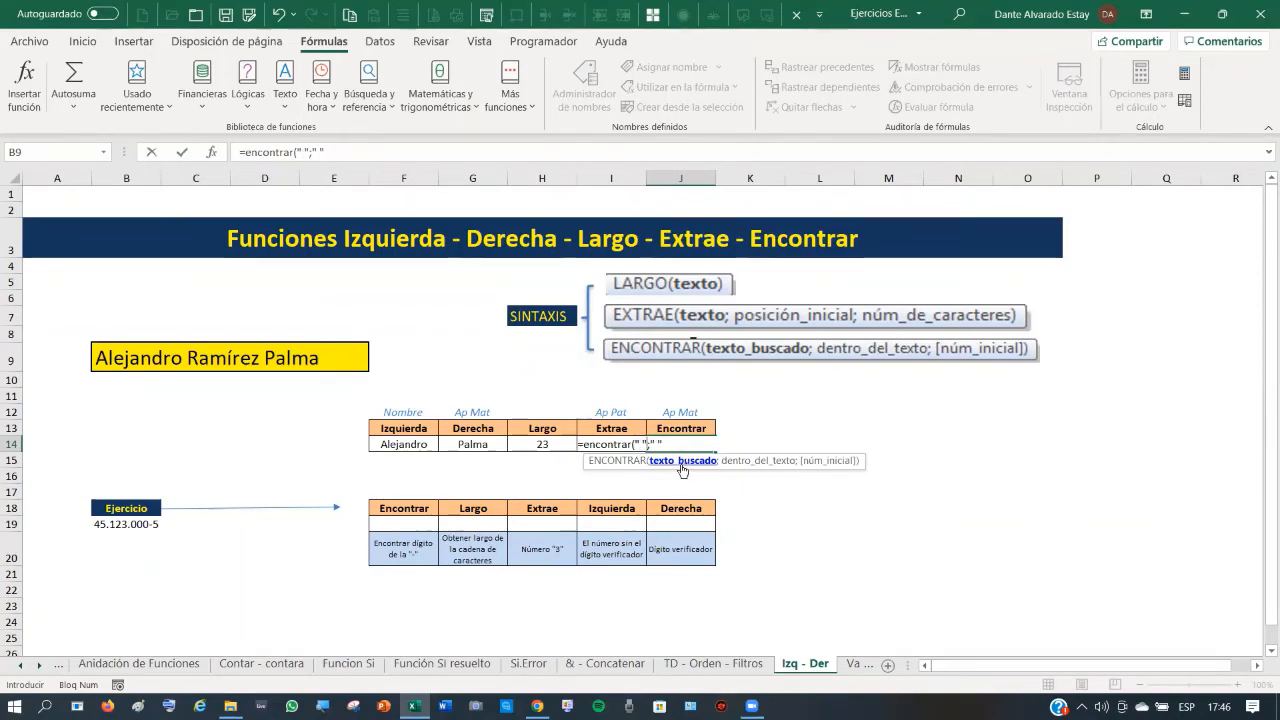
key(Right)
key(Right)
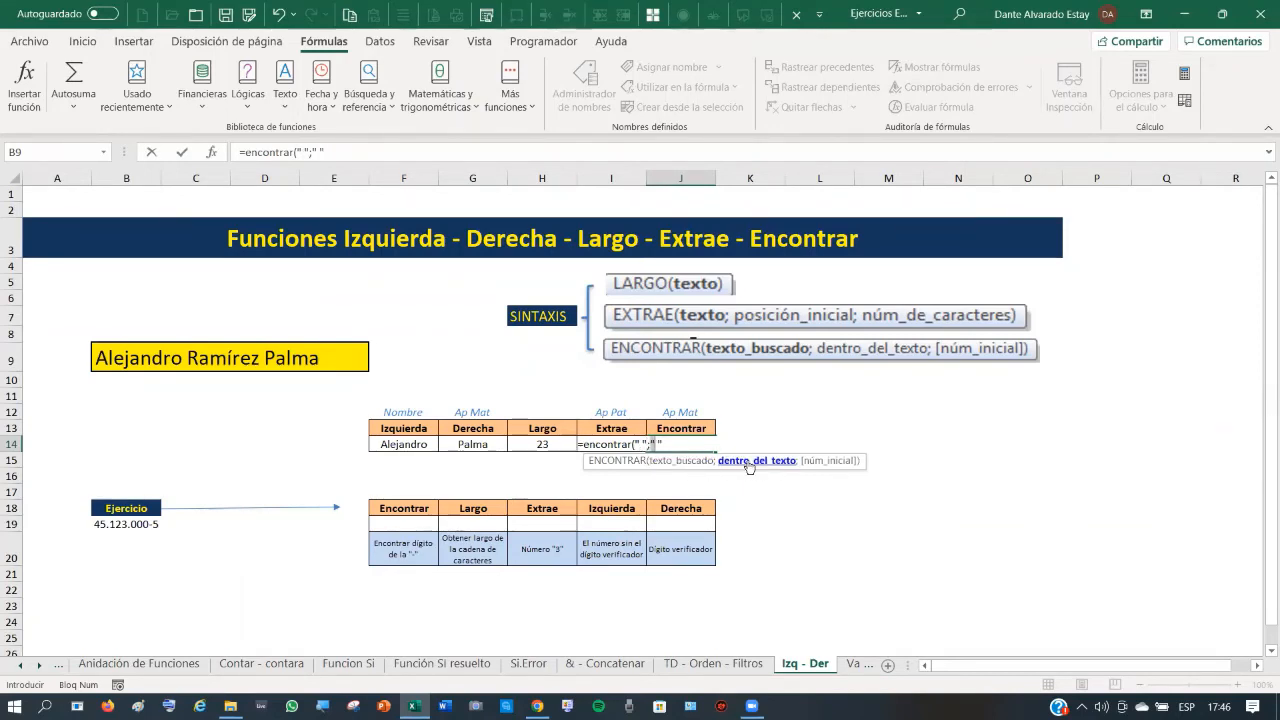
drag(656, 444, 773, 456)
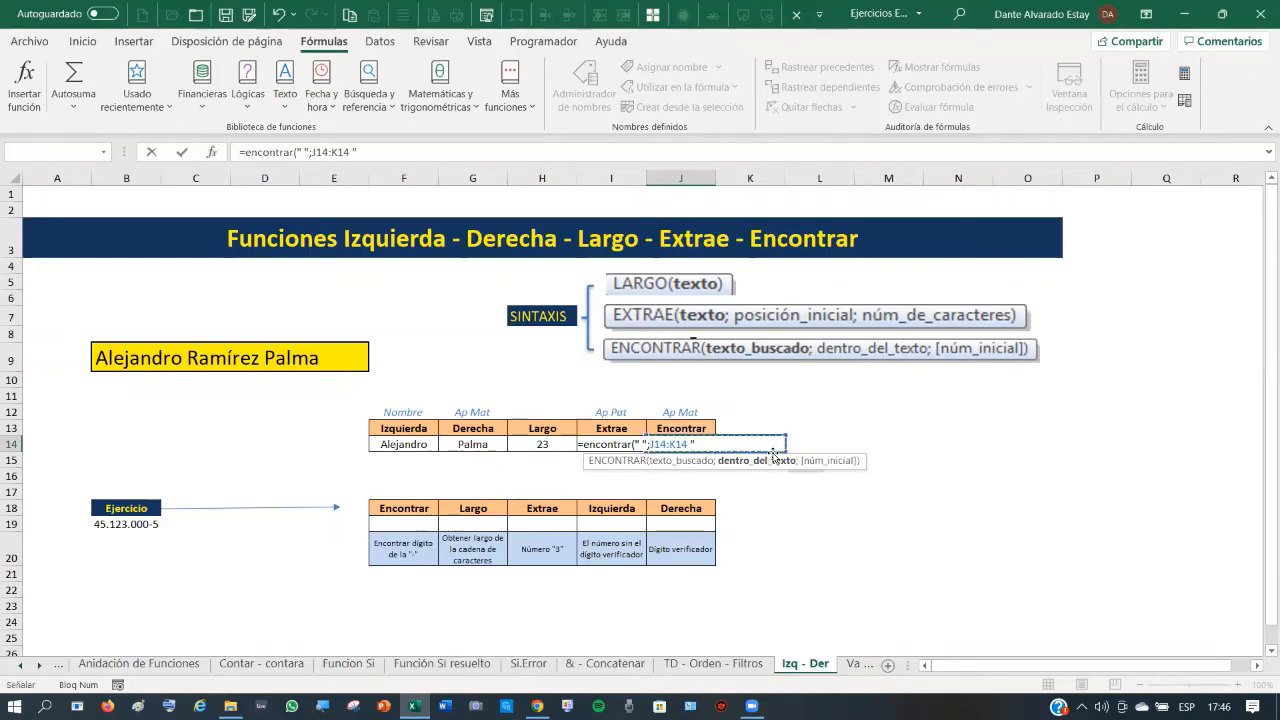
click(119, 360)
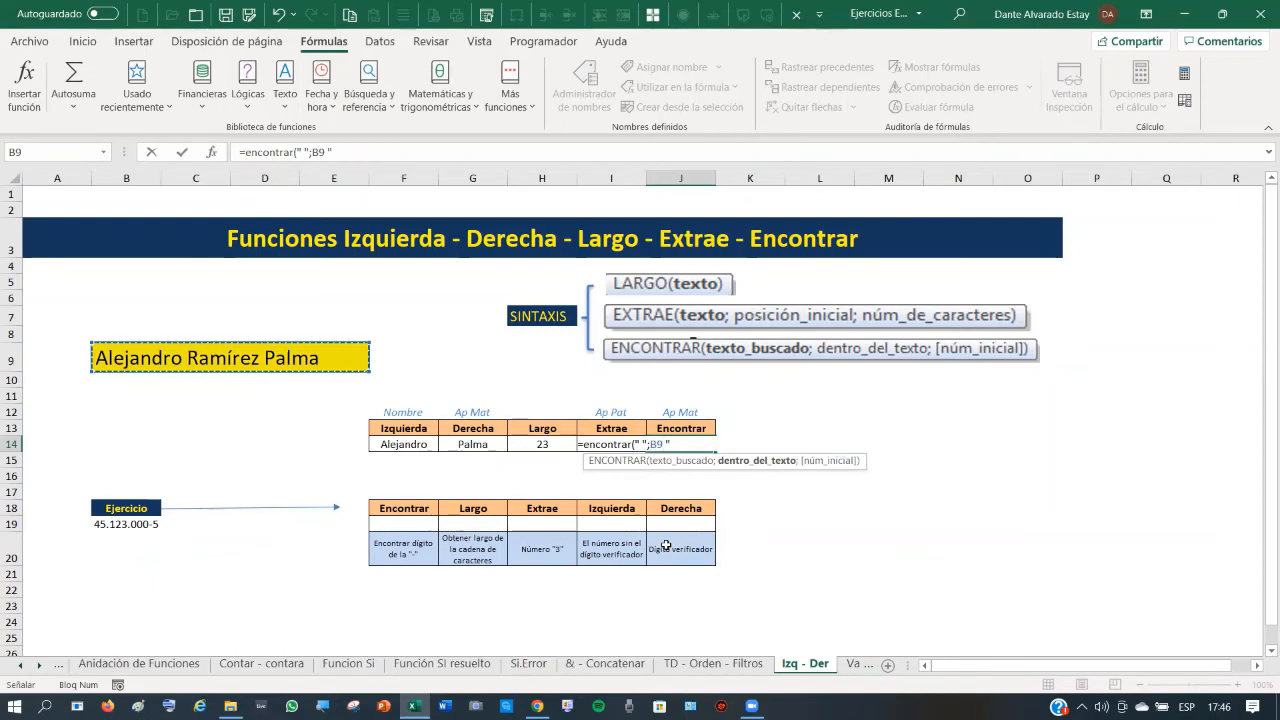
text(")
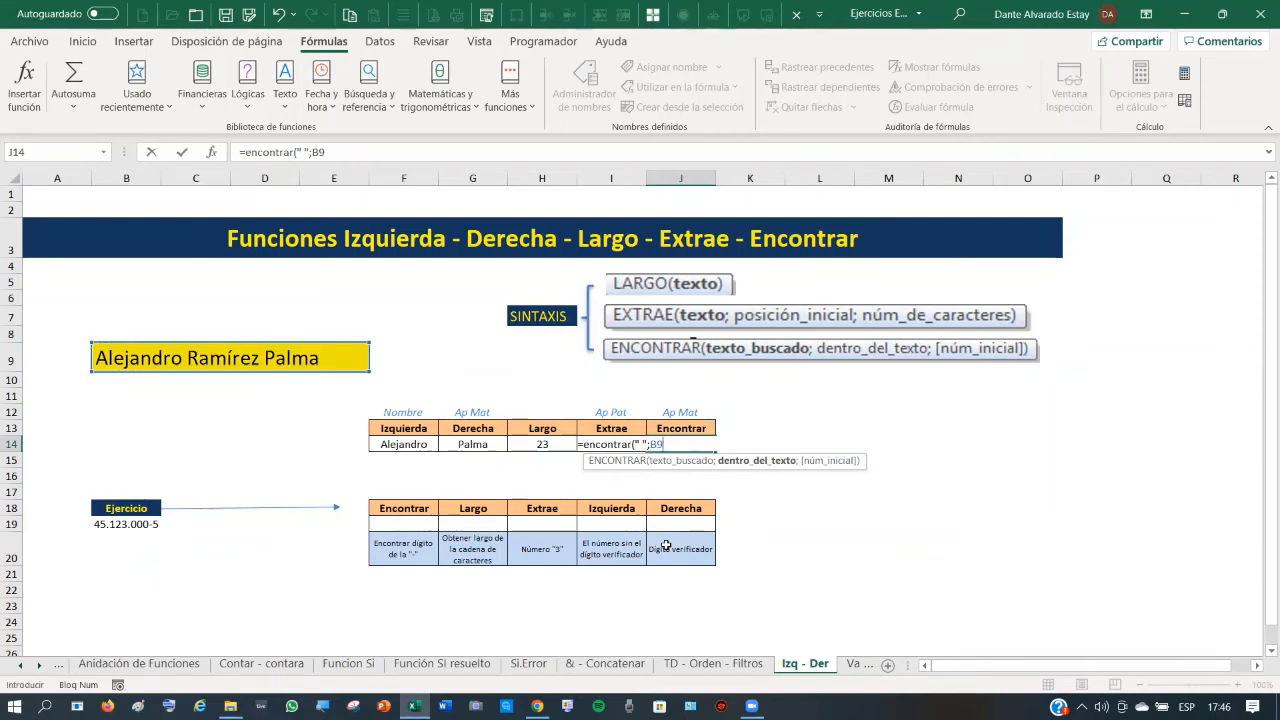
text(;B9;)
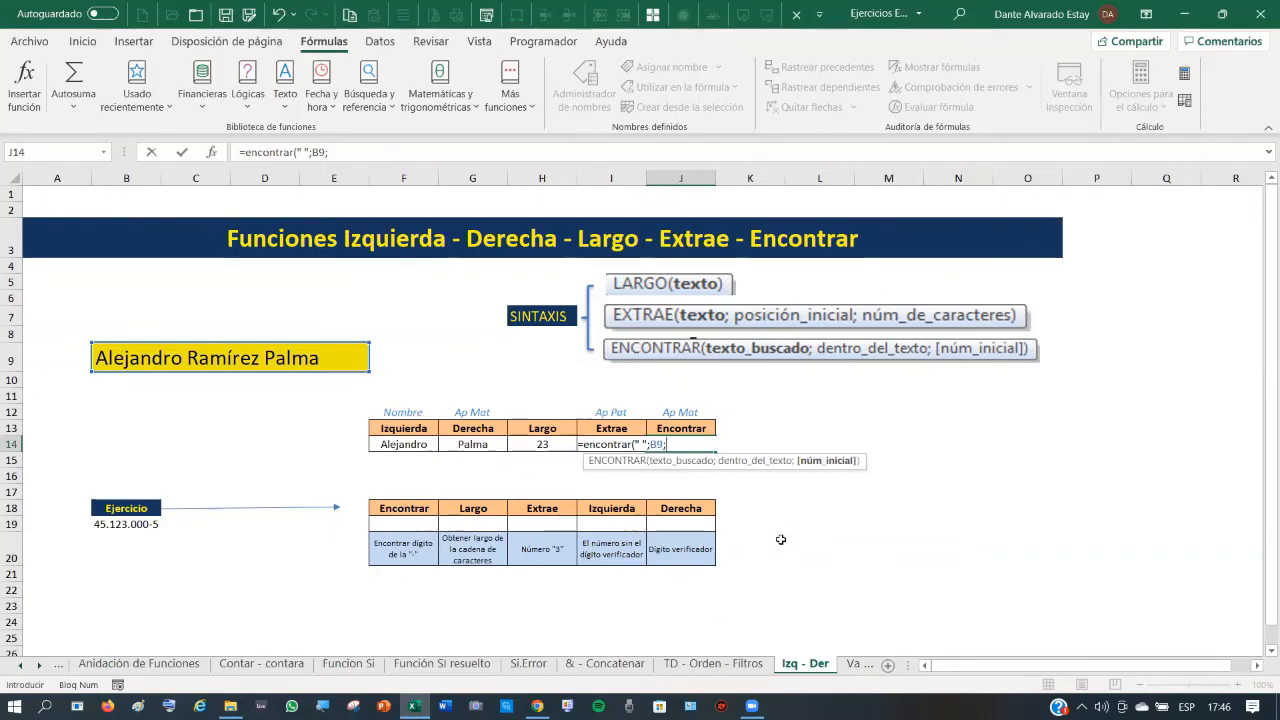
text(1))
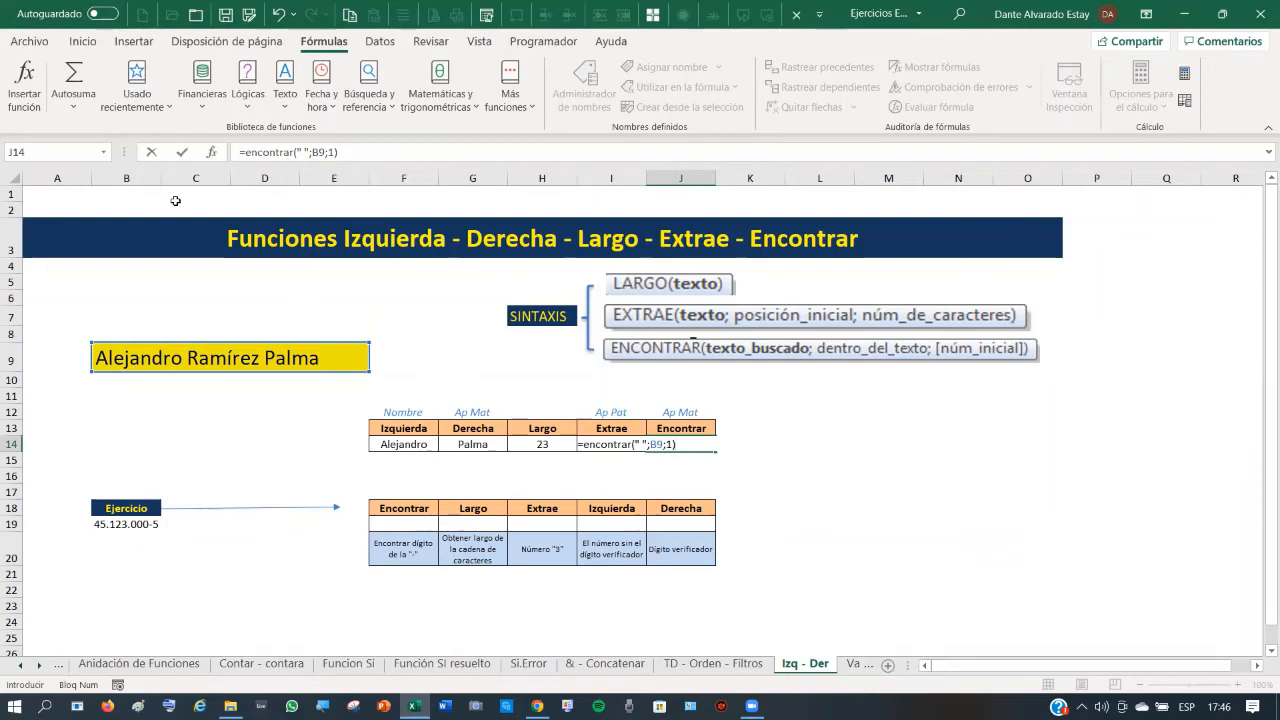
click(181, 152)
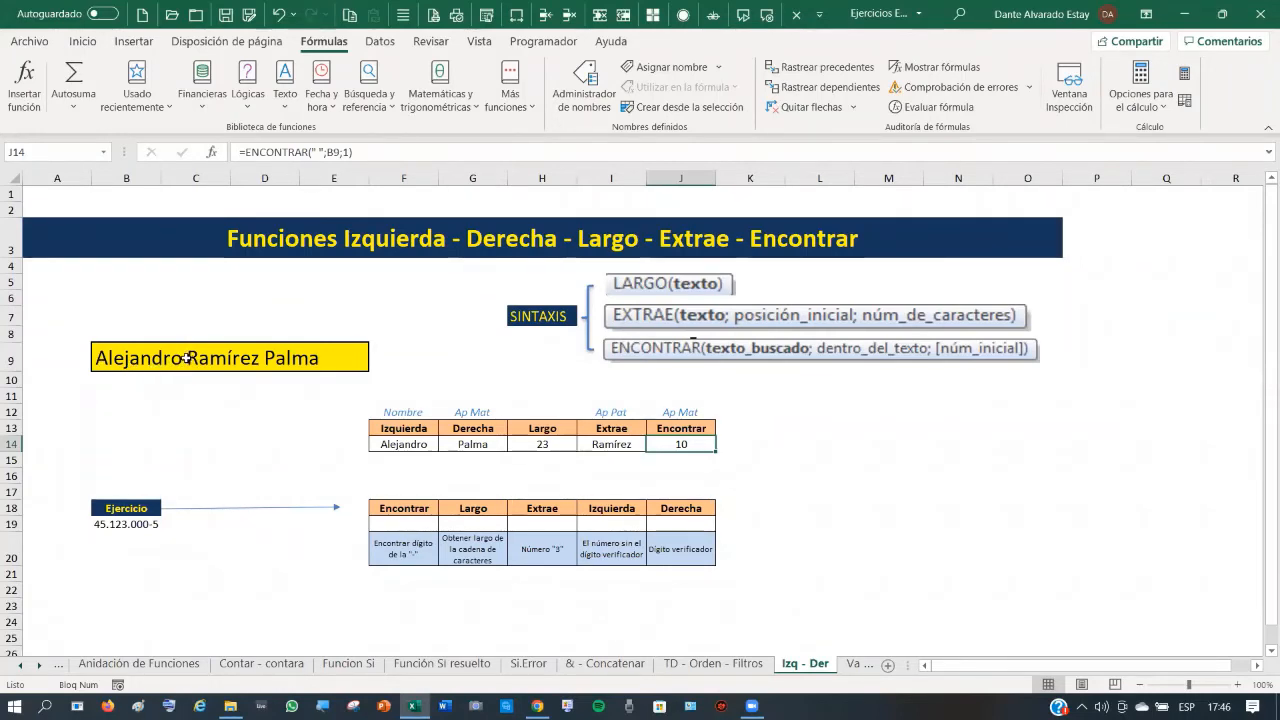
click(680, 475)
- Switch to the TD - Orden - Filtros sheet and copy the full names in M3:M21
click(681, 444)
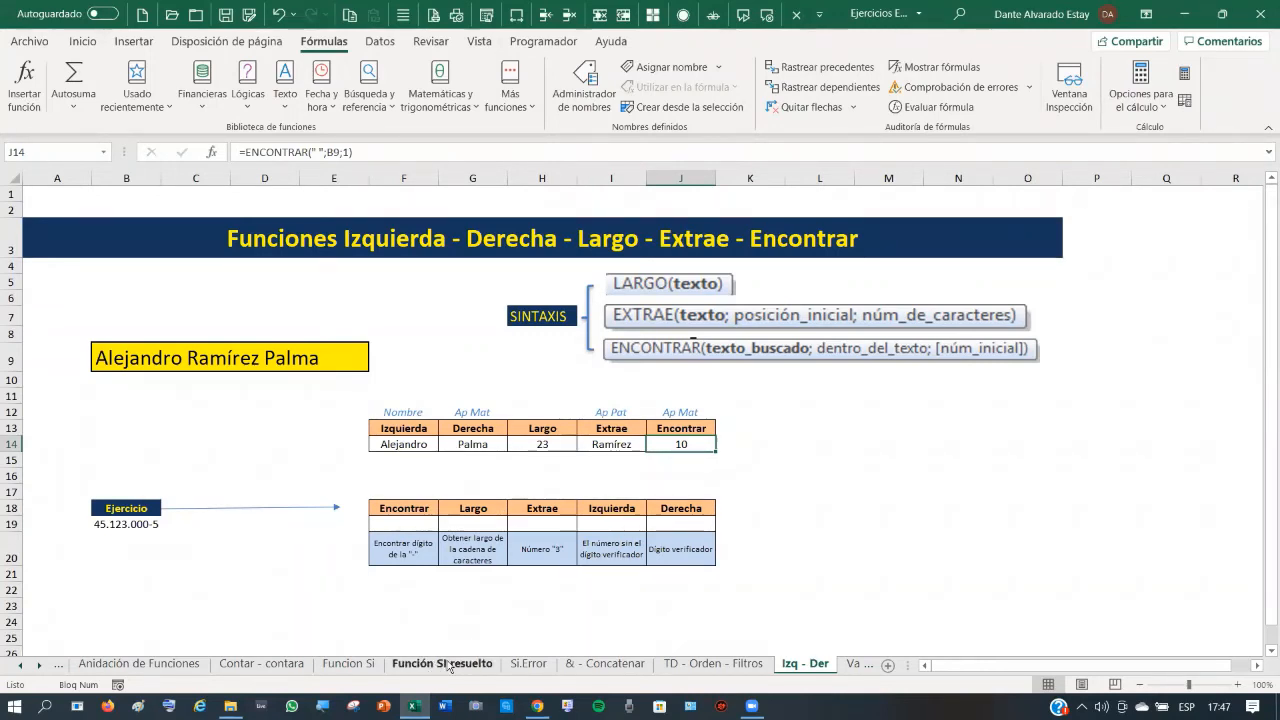
click(530, 665)
click(603, 665)
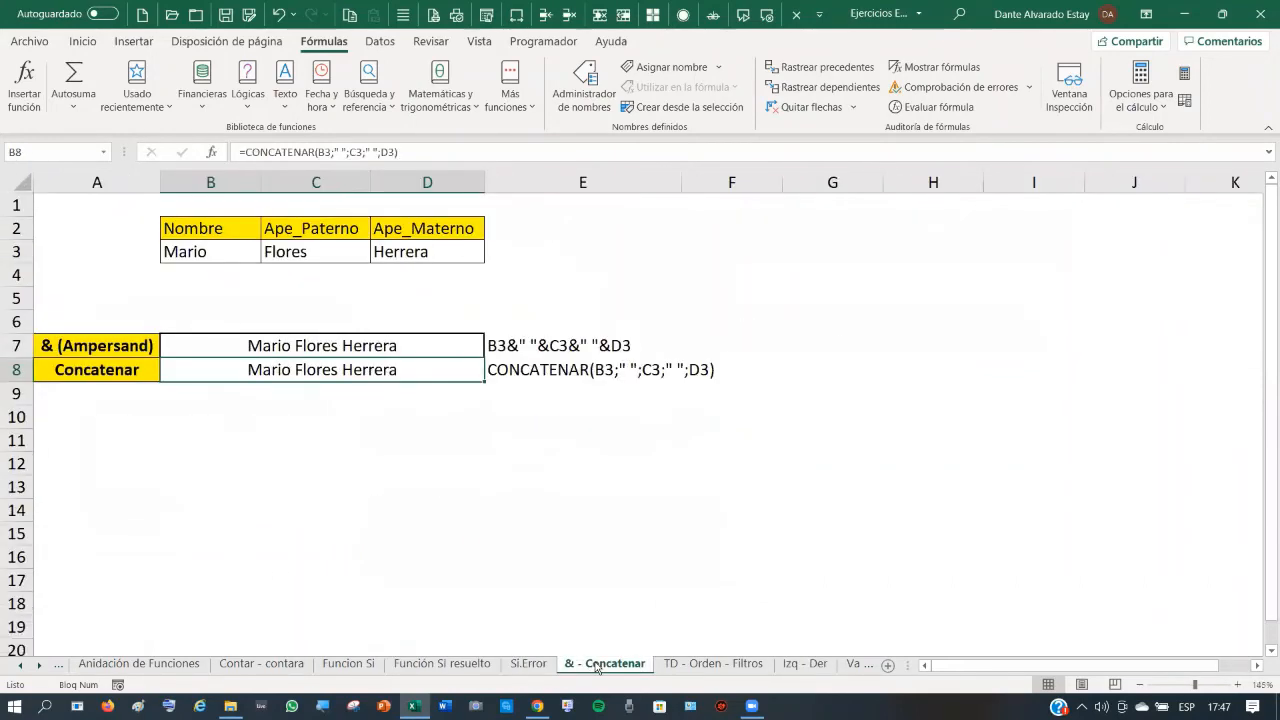
click(706, 665)
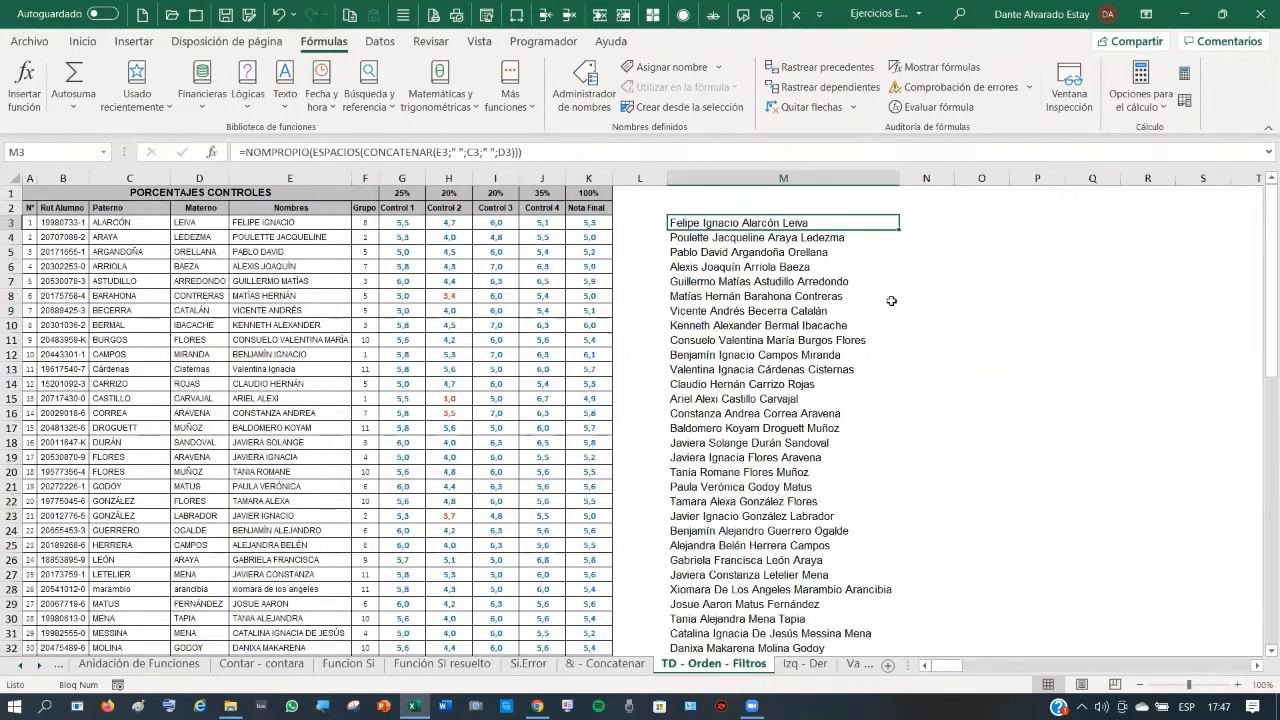
drag(739, 222, 743, 490)
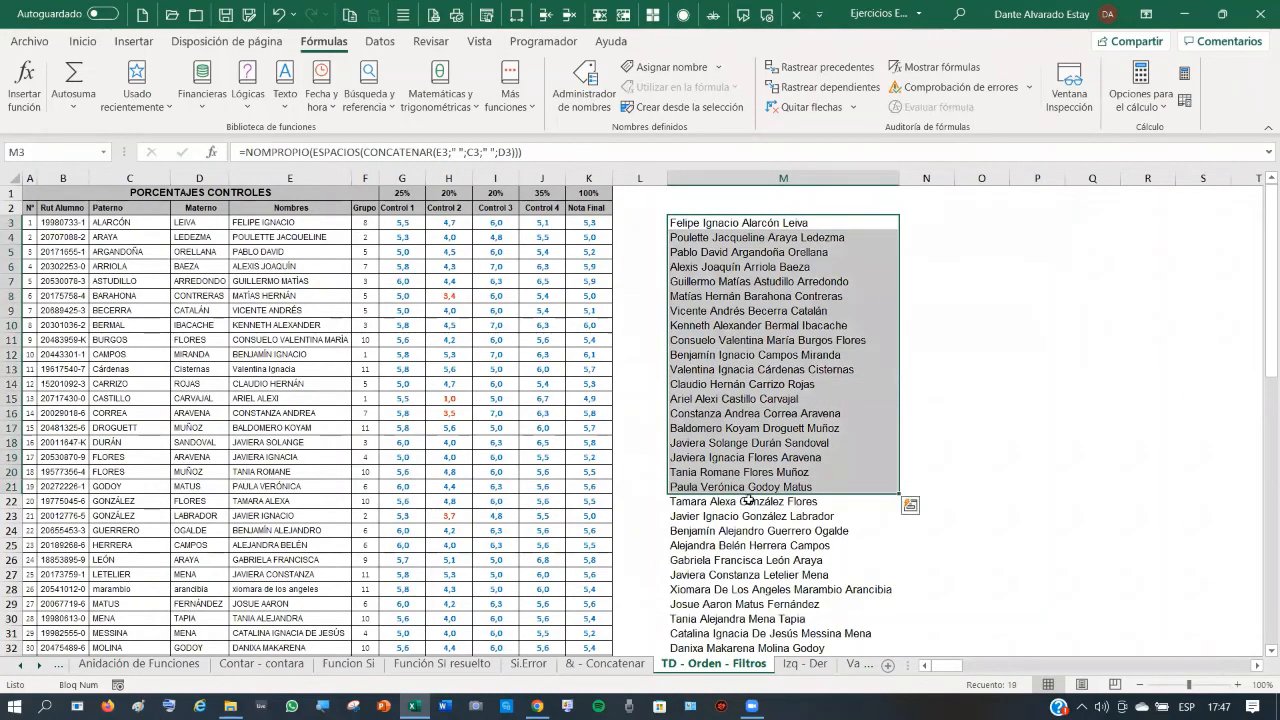
key(ctrl+c)
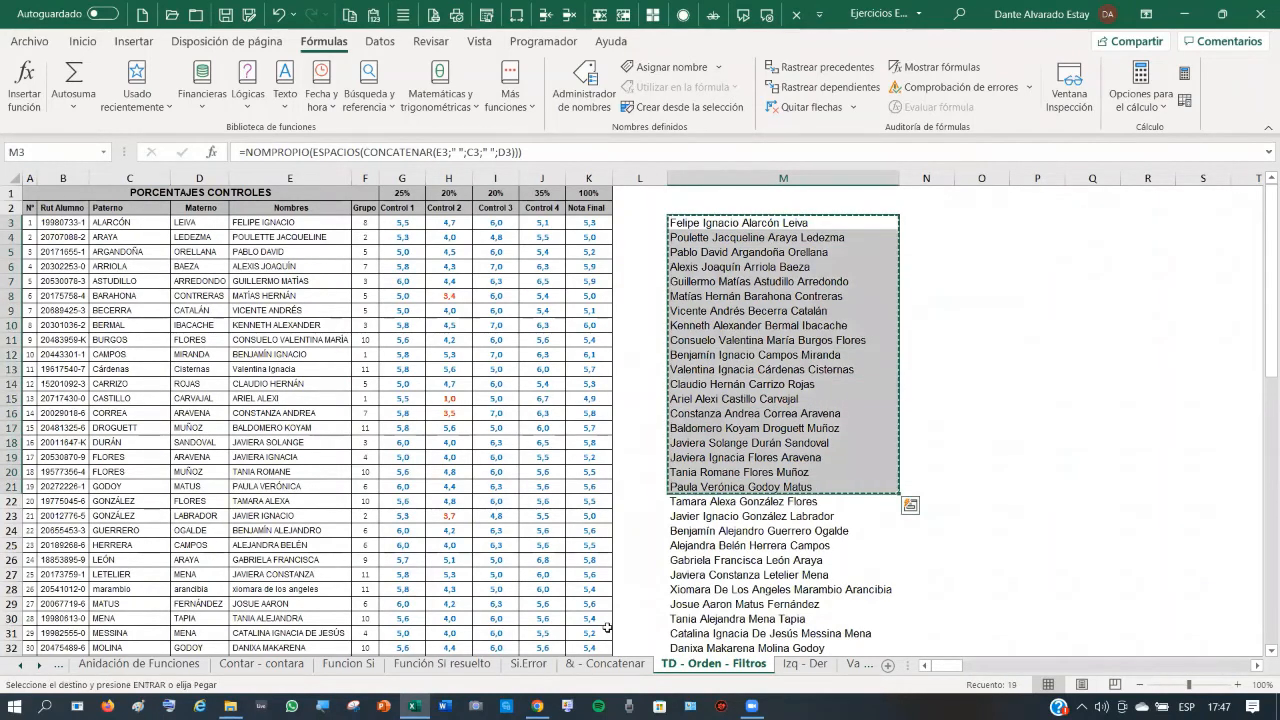
- Add a new sheet, paste the names as values in column A, and autofit column A
click(888, 668)
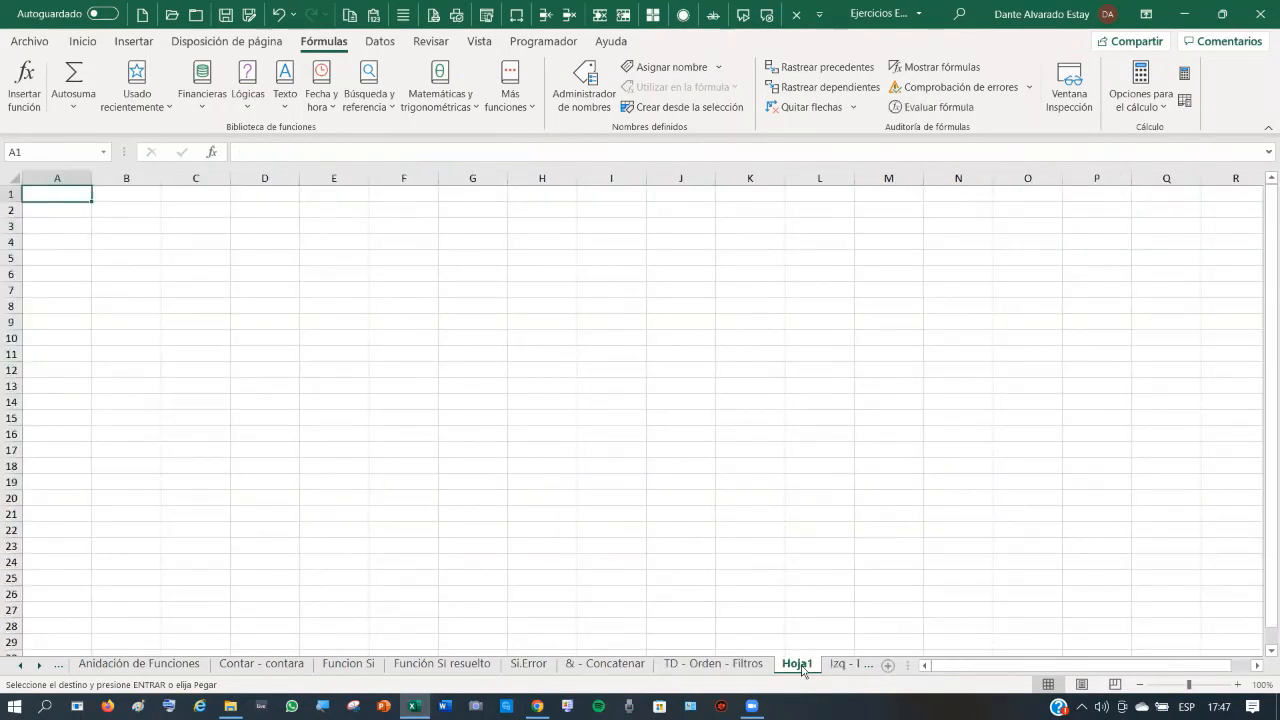
right_click(61, 195)
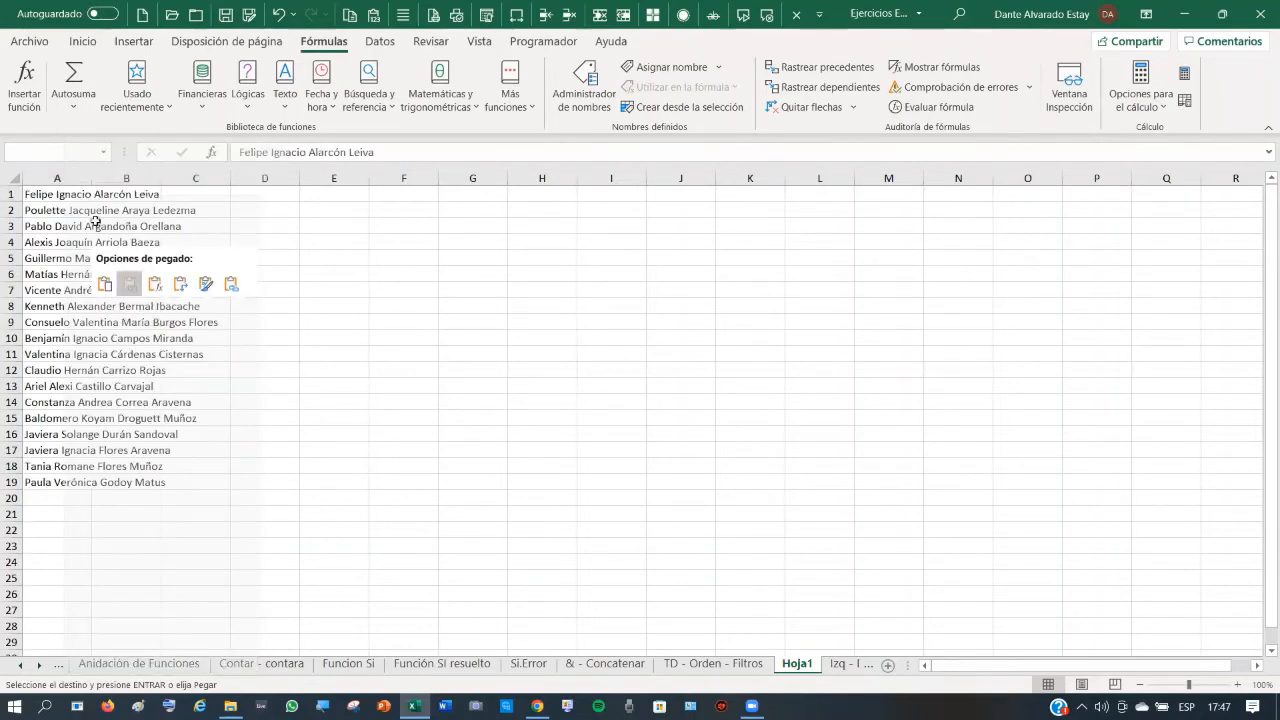
click(132, 290)
double_click(92, 173)
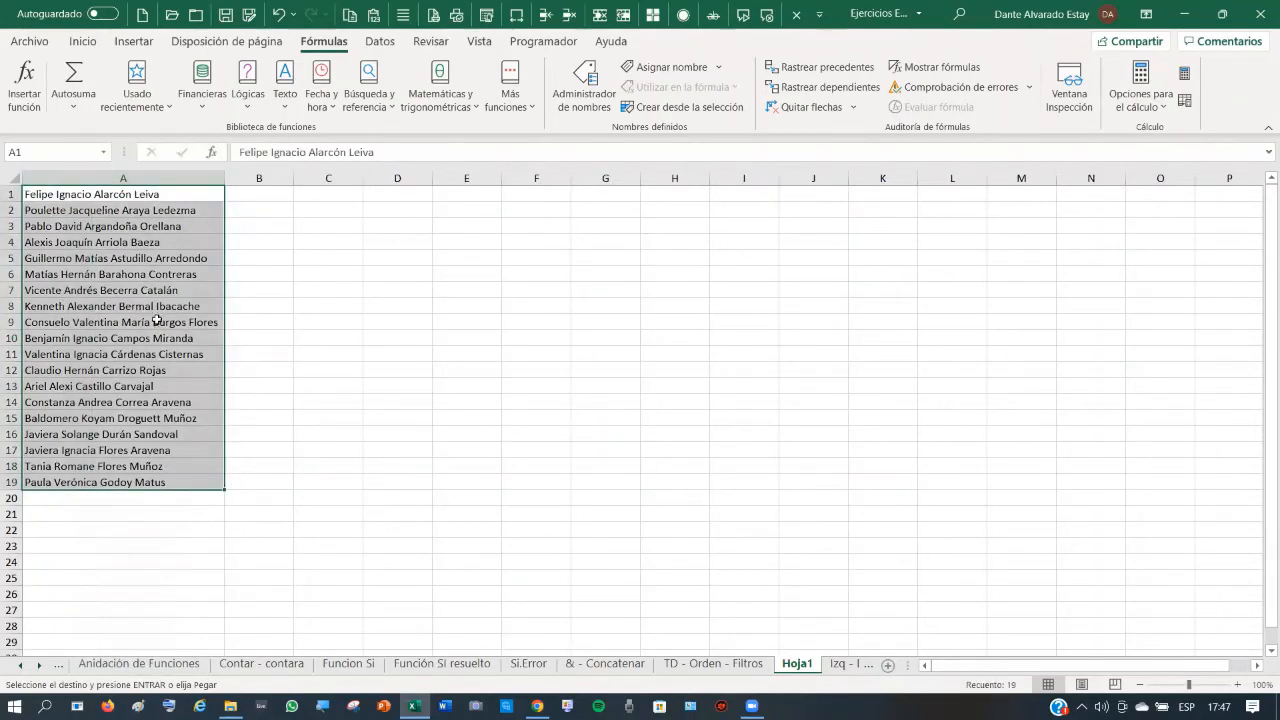
click(117, 228)
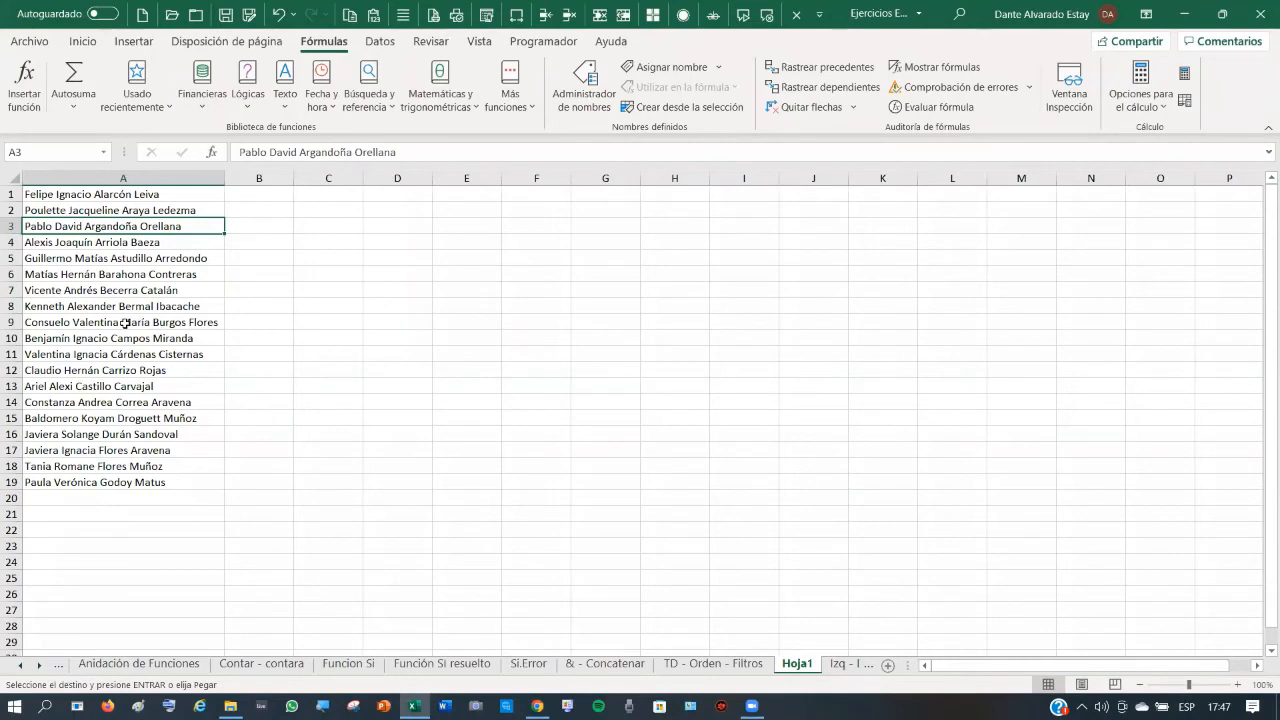
- Insert a blank row above the names at row 1
click(125, 323)
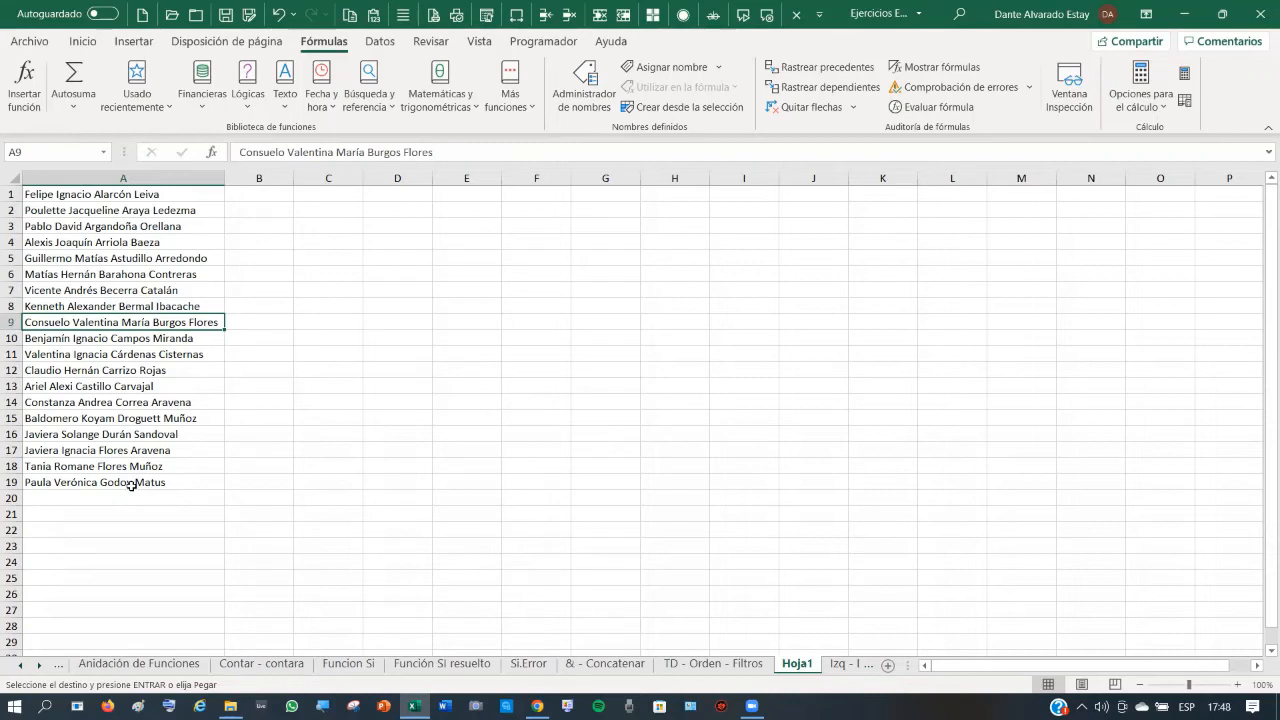
click(138, 194)
click(12, 194)
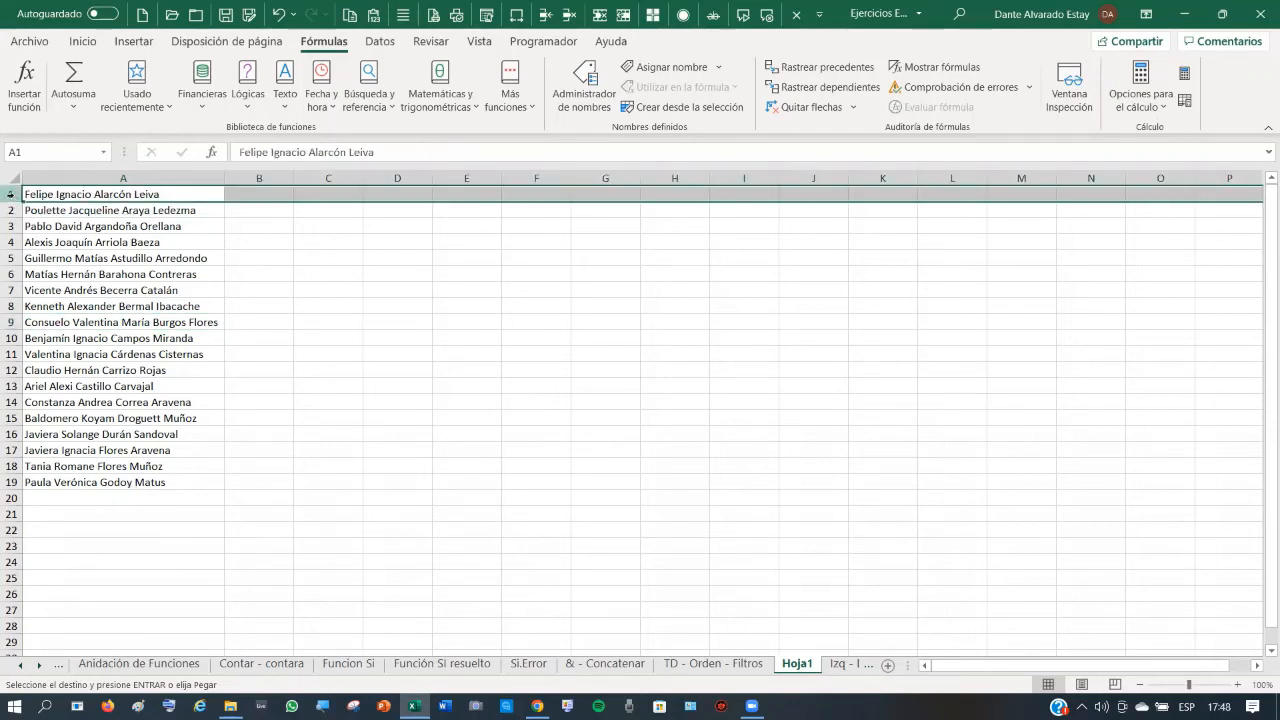
right_click(12, 194)
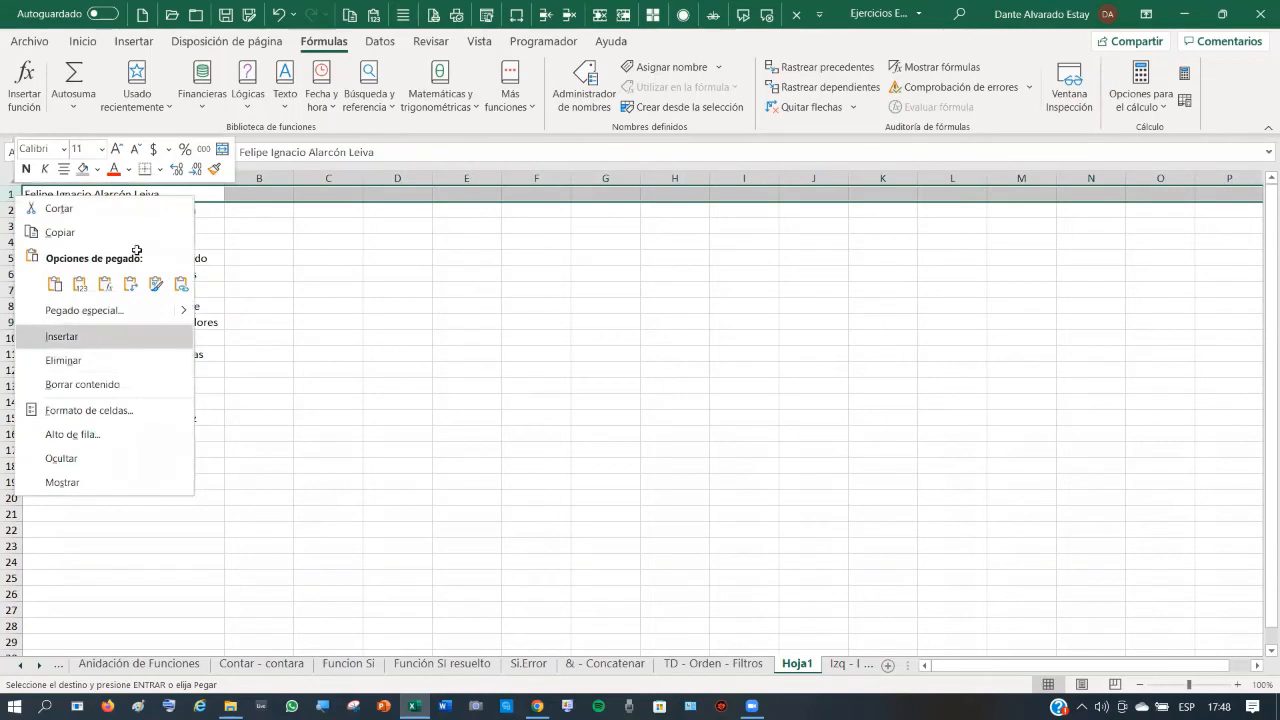
key(Return)
click(130, 194)
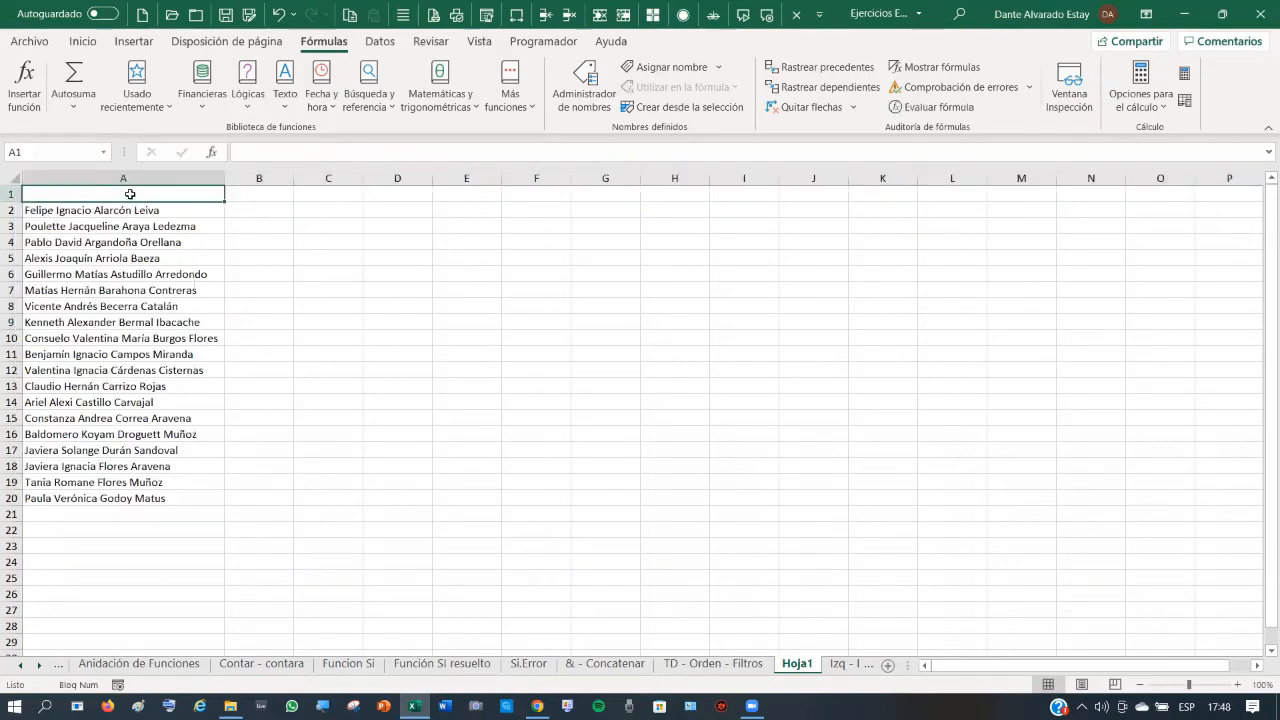
- Add headers NOMBRE COMPLETO in A1 and Nombres in B1
text(NOMB)
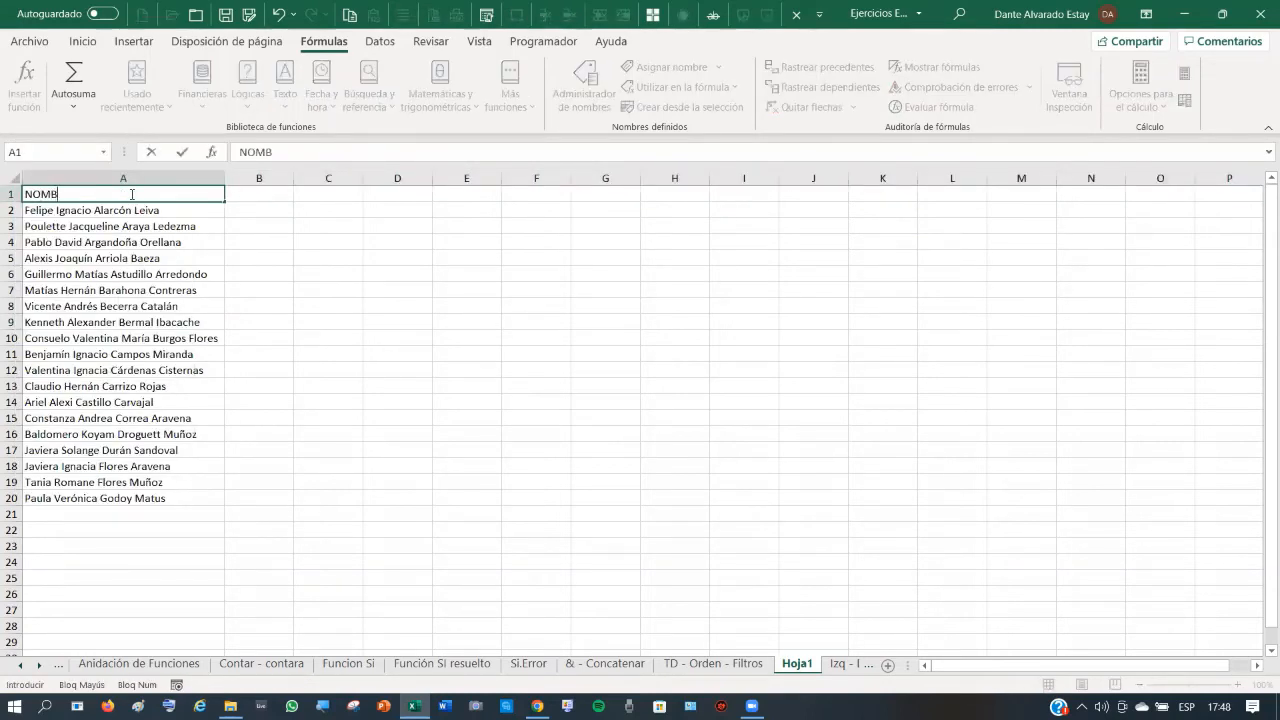
text(RE COMPLETO)
key(Tab)
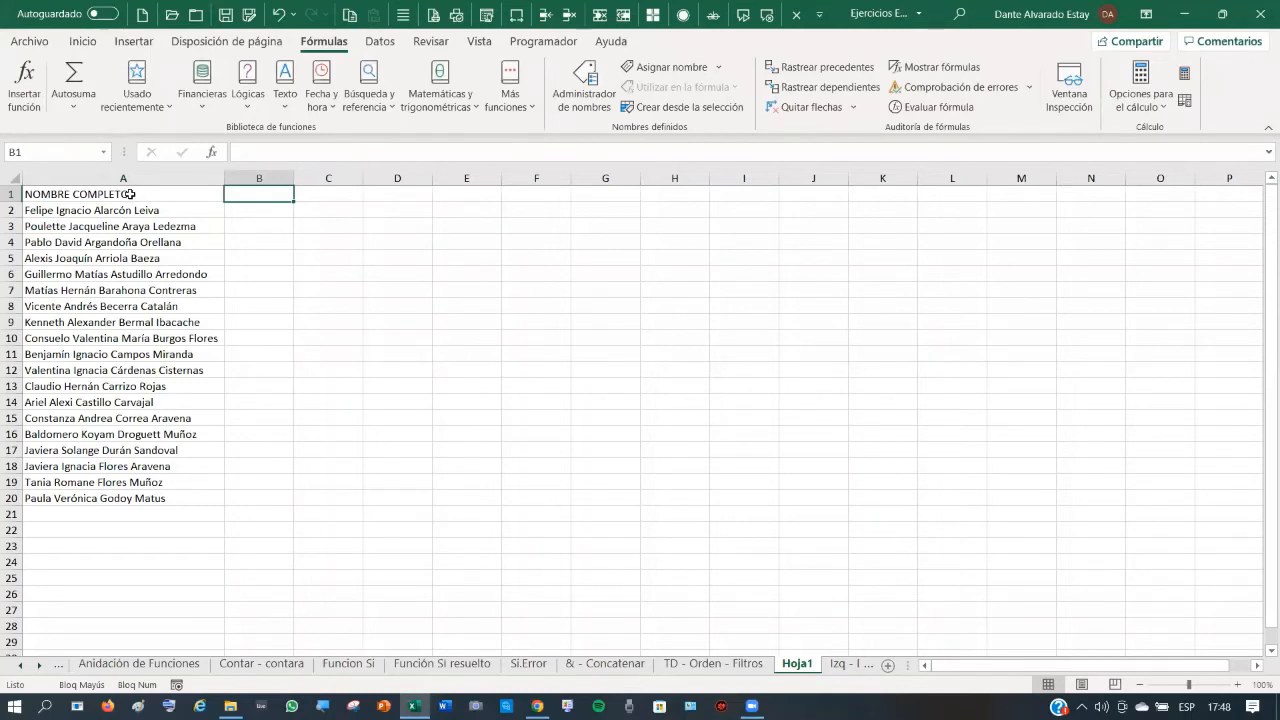
text(Nombres)
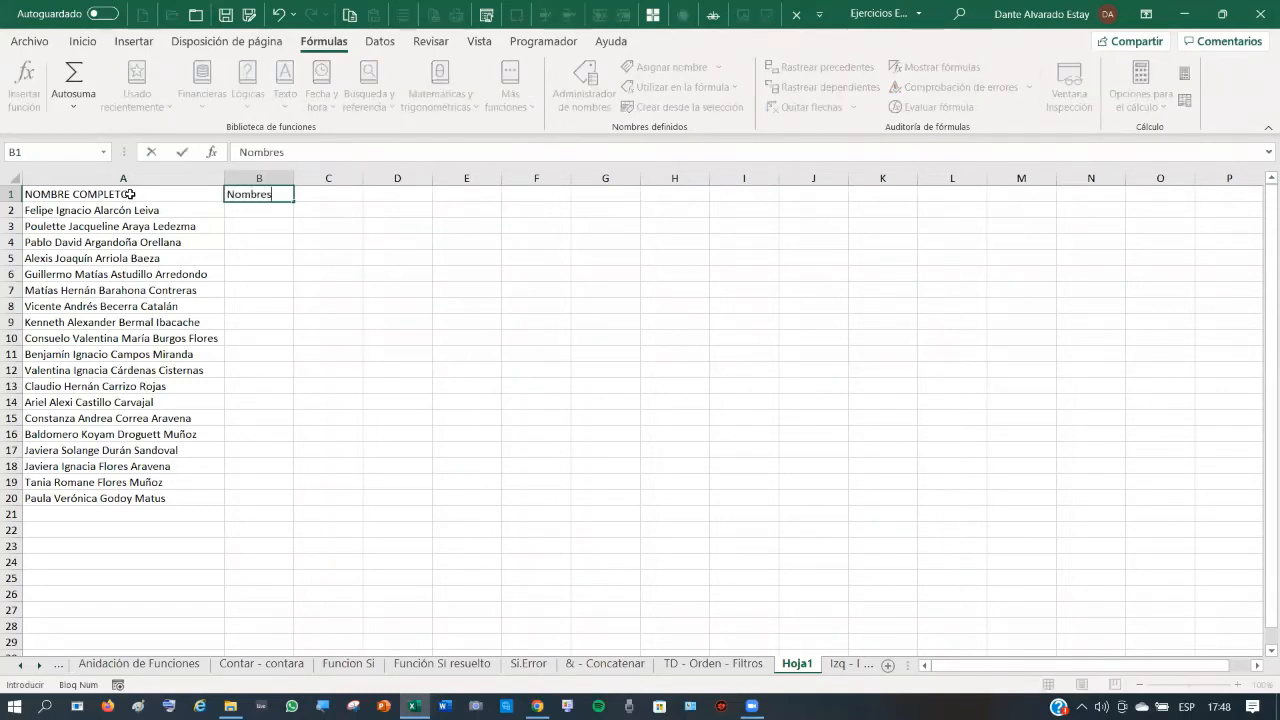
key(Return)
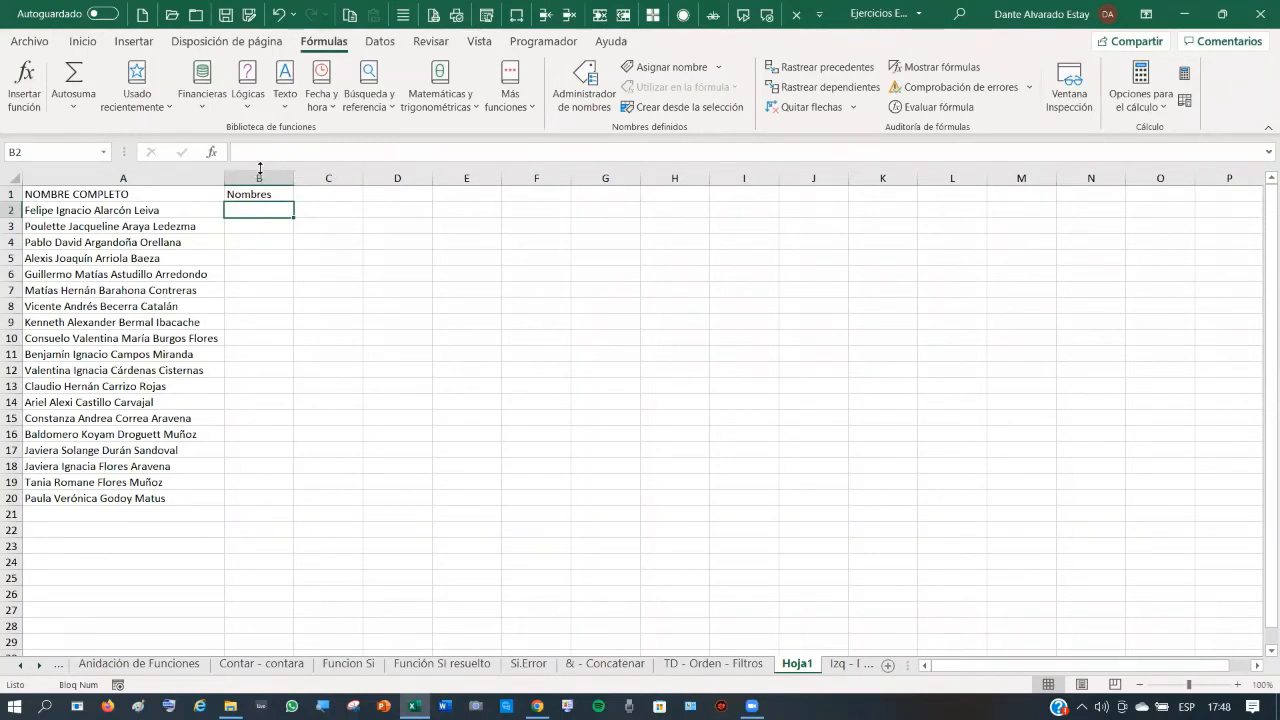
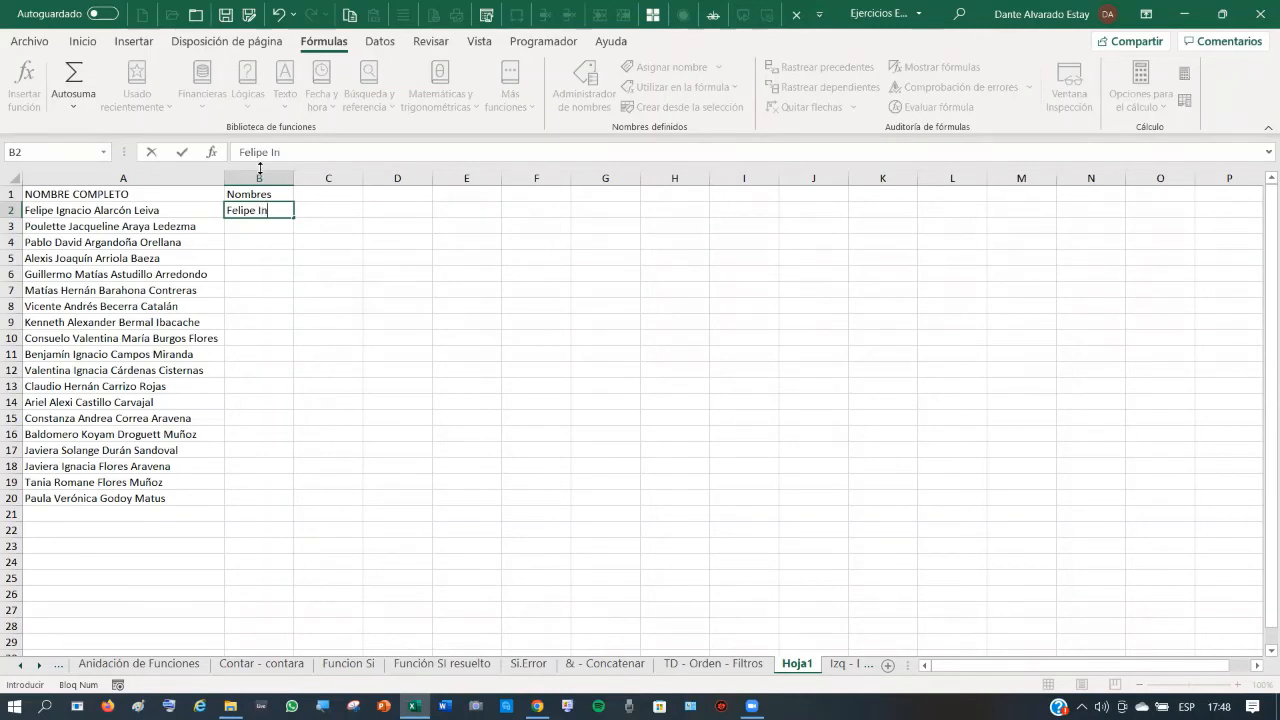
- Type two example first names in B2:B3, accept Flash Fill for the rest, and autofit column B
key(Return)
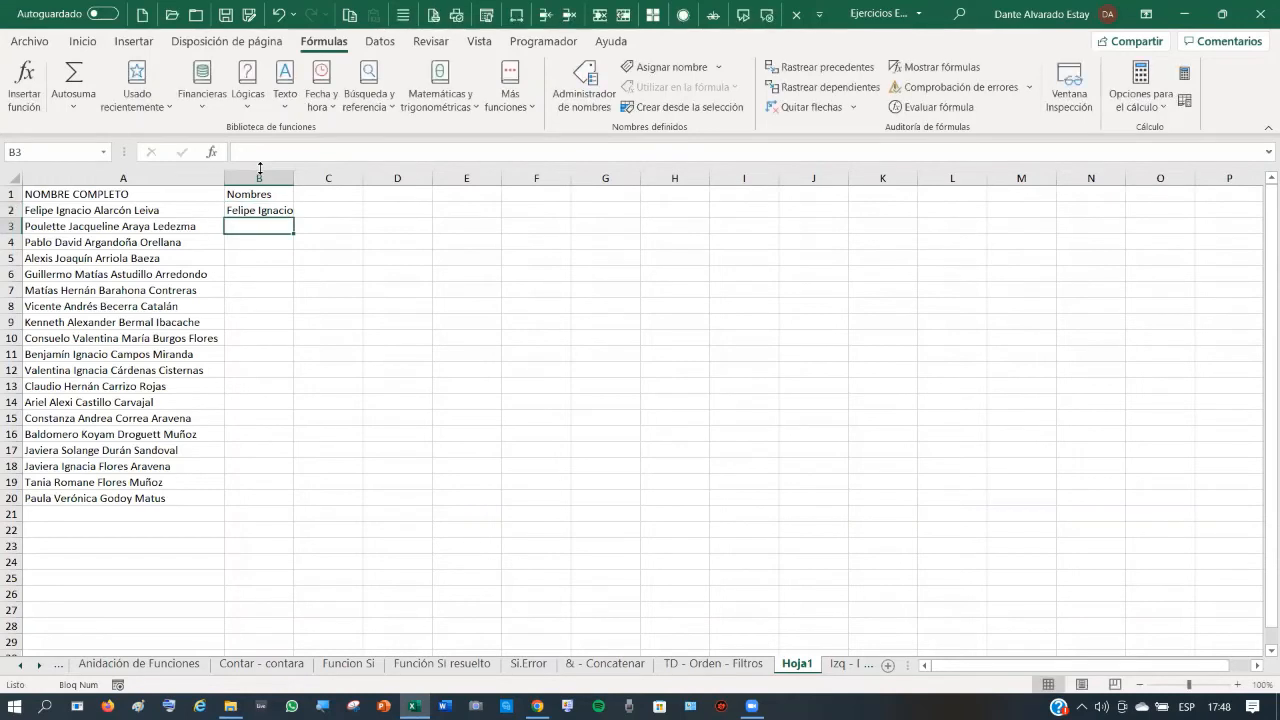
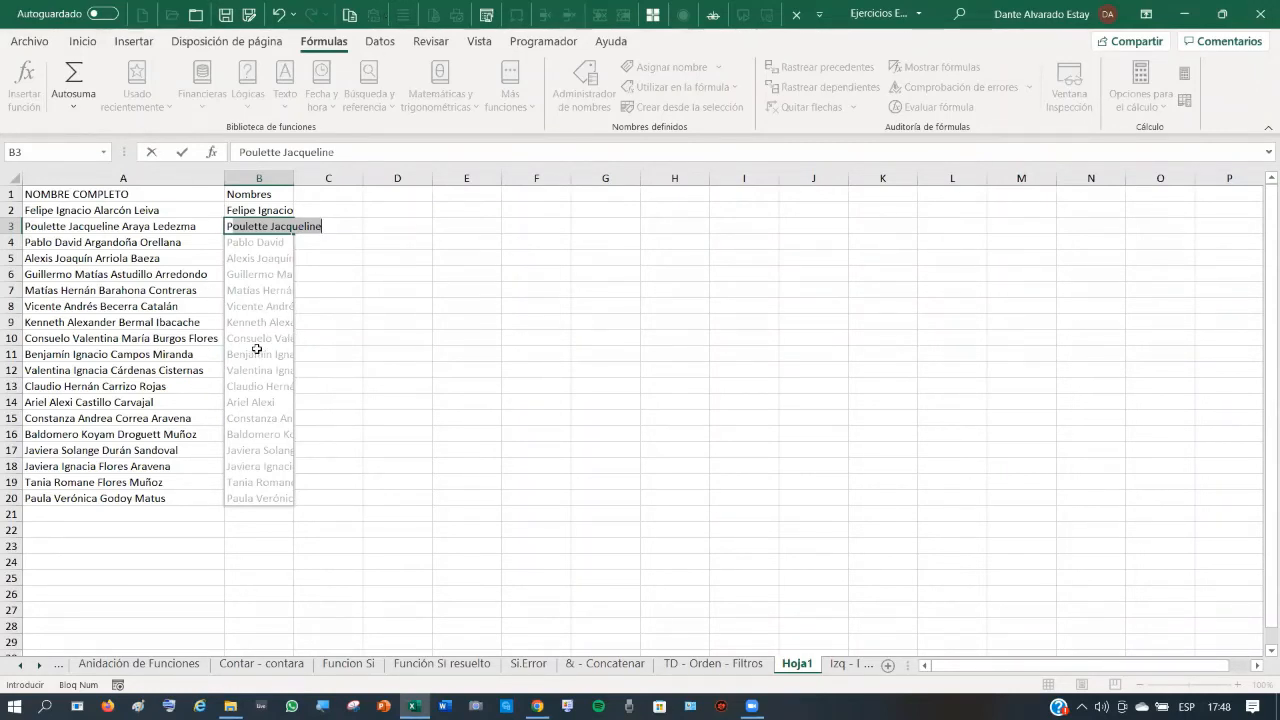
key(Return)
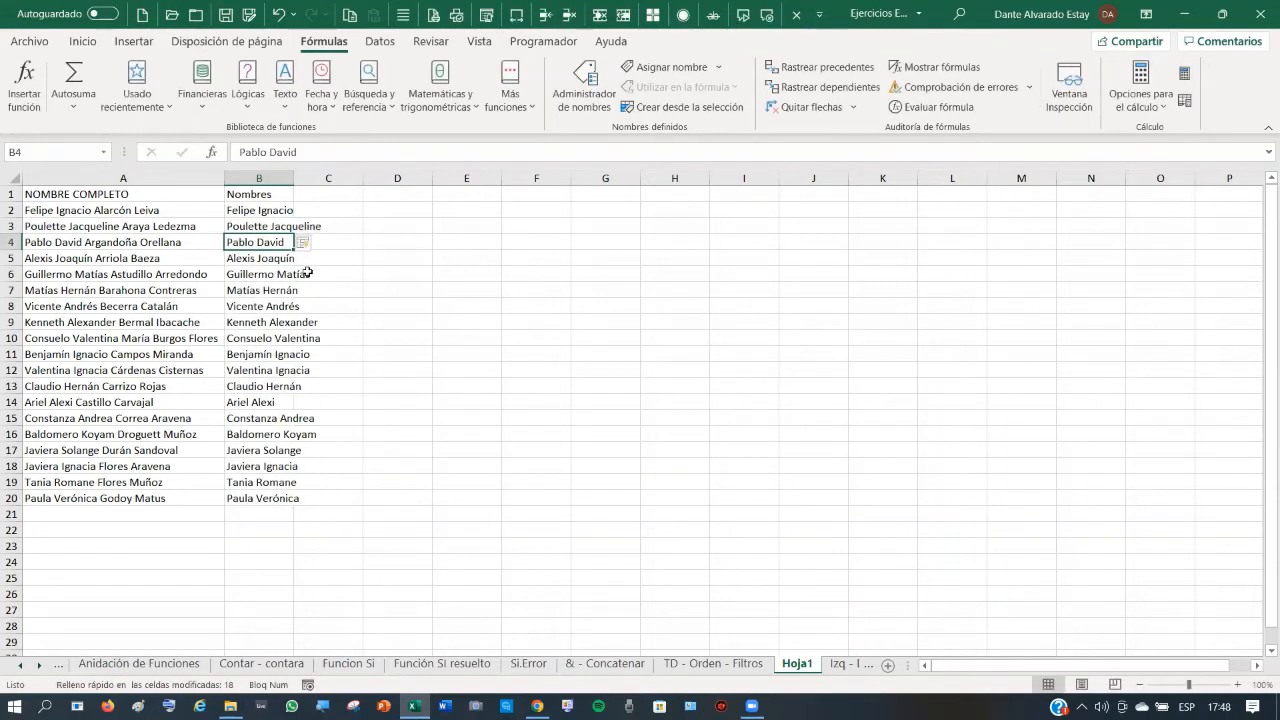
double_click(291, 183)
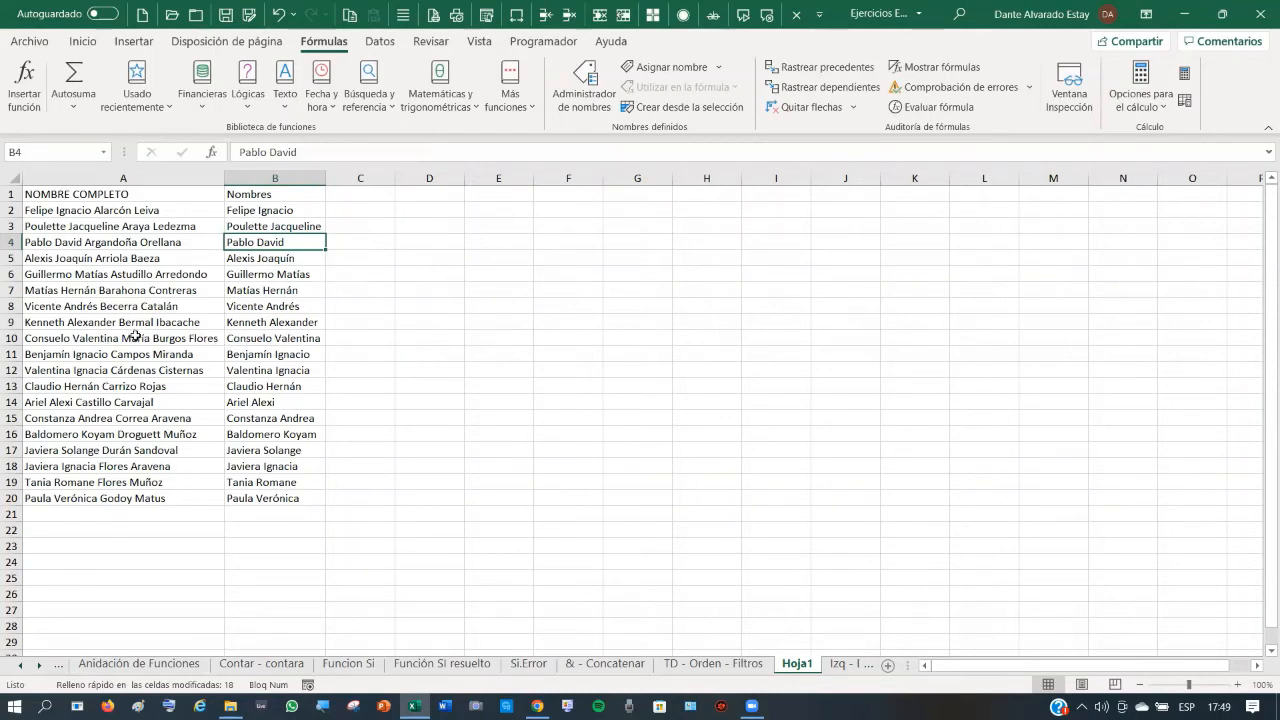
click(270, 212)
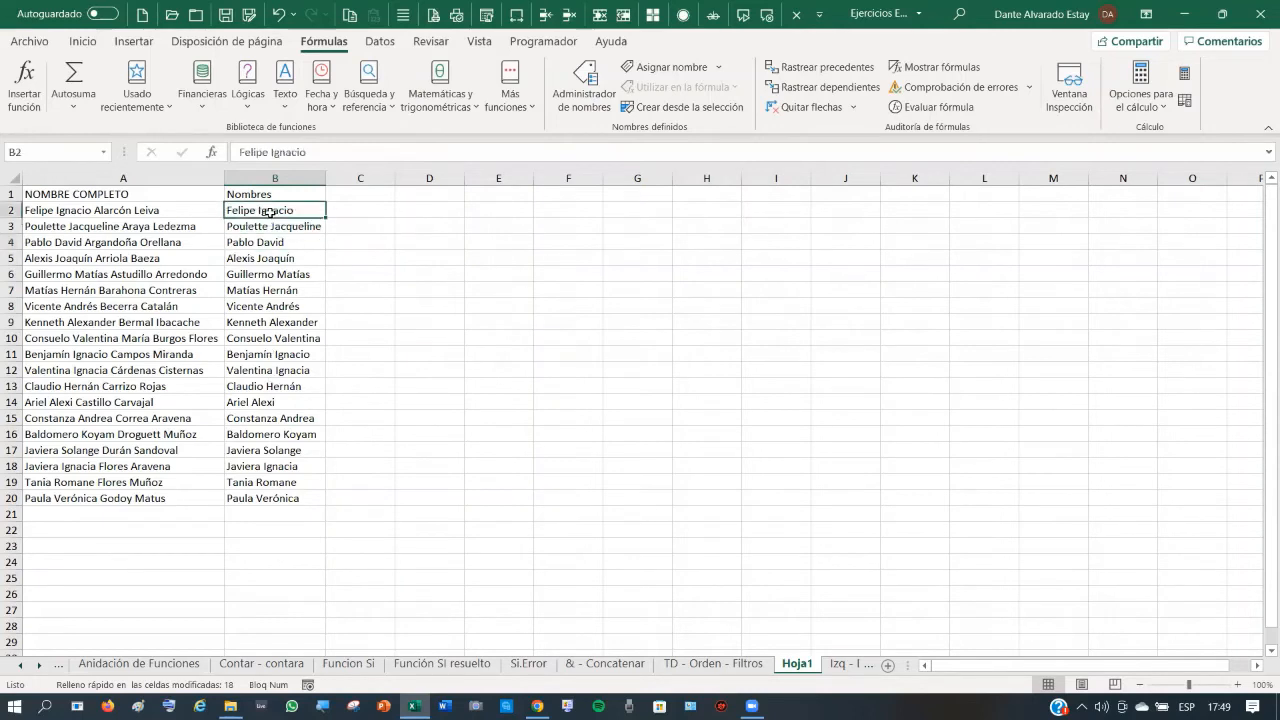
- Head column C Apellido Pat, type two example paternal surnames, and accept Flash Fill down to C20
click(250, 497)
click(373, 191)
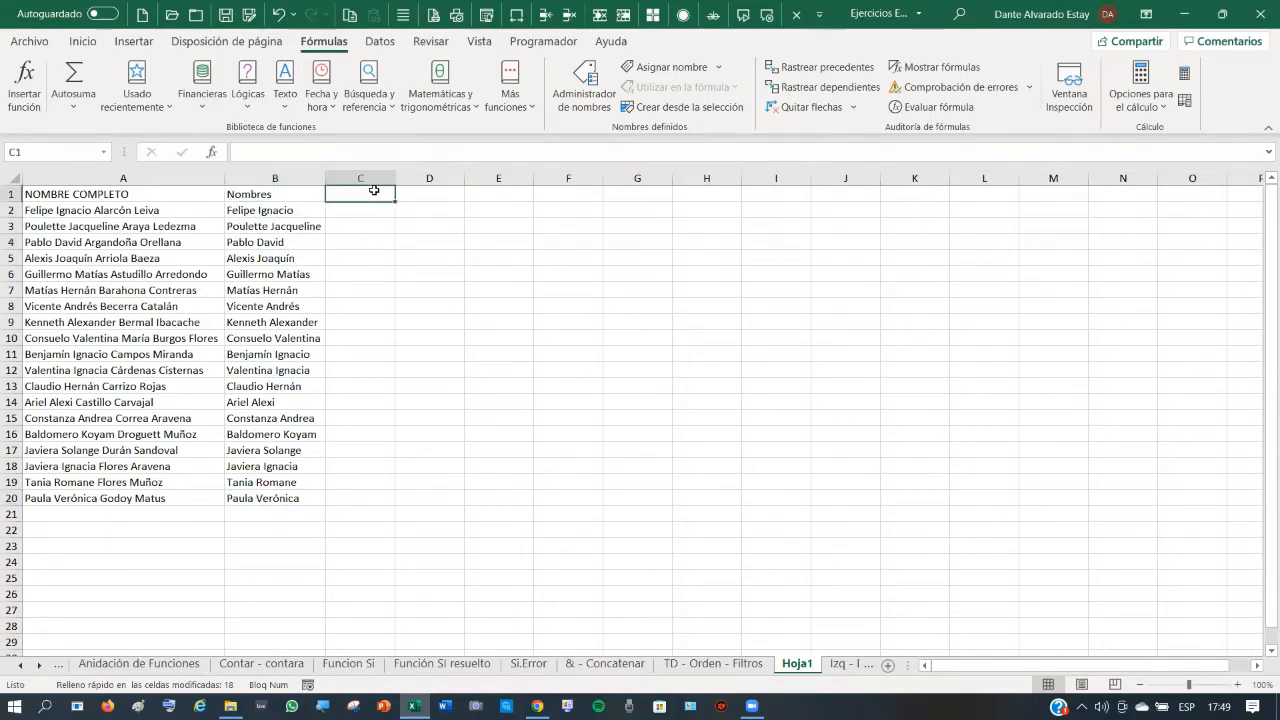
text(Apel)
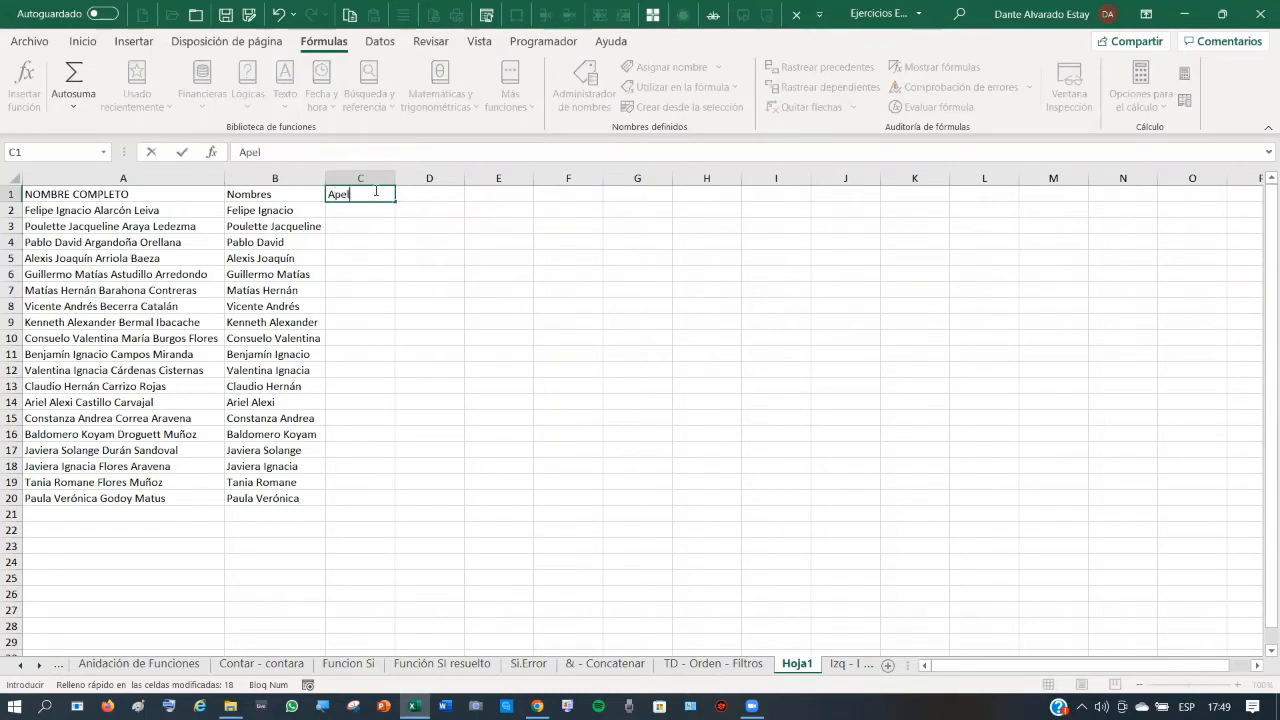
text(lido Pat)
key(Return)
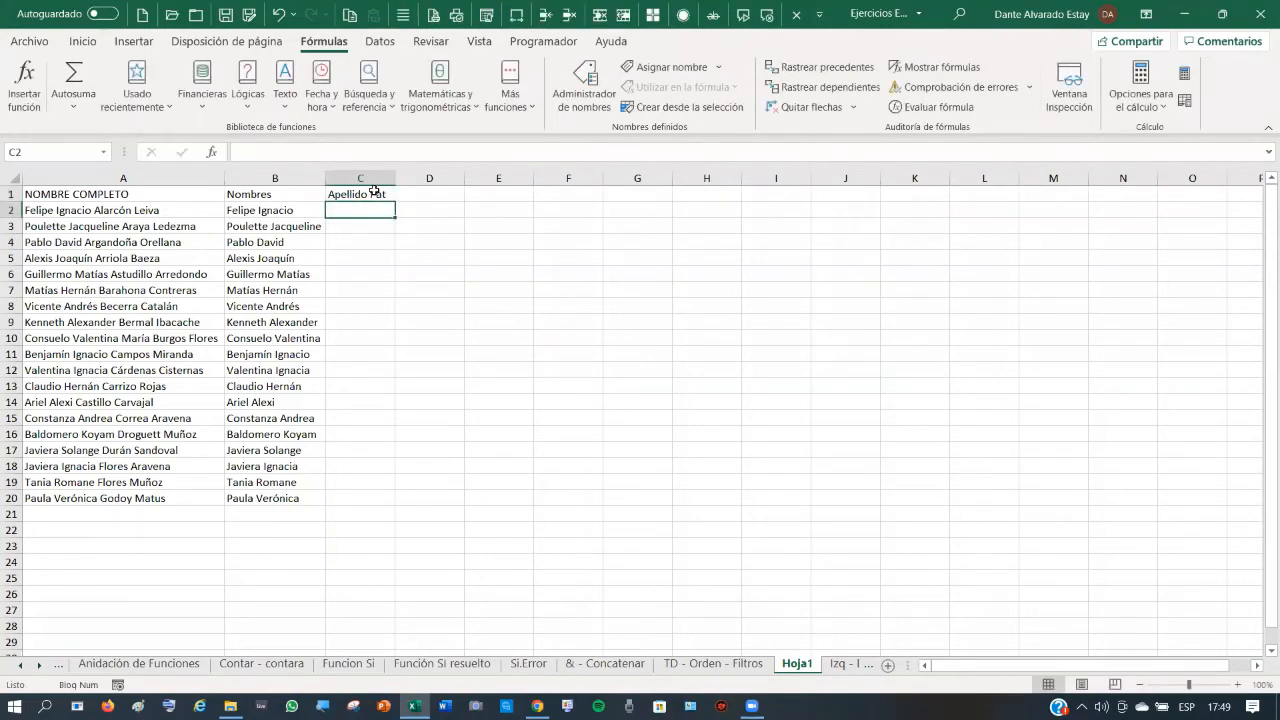
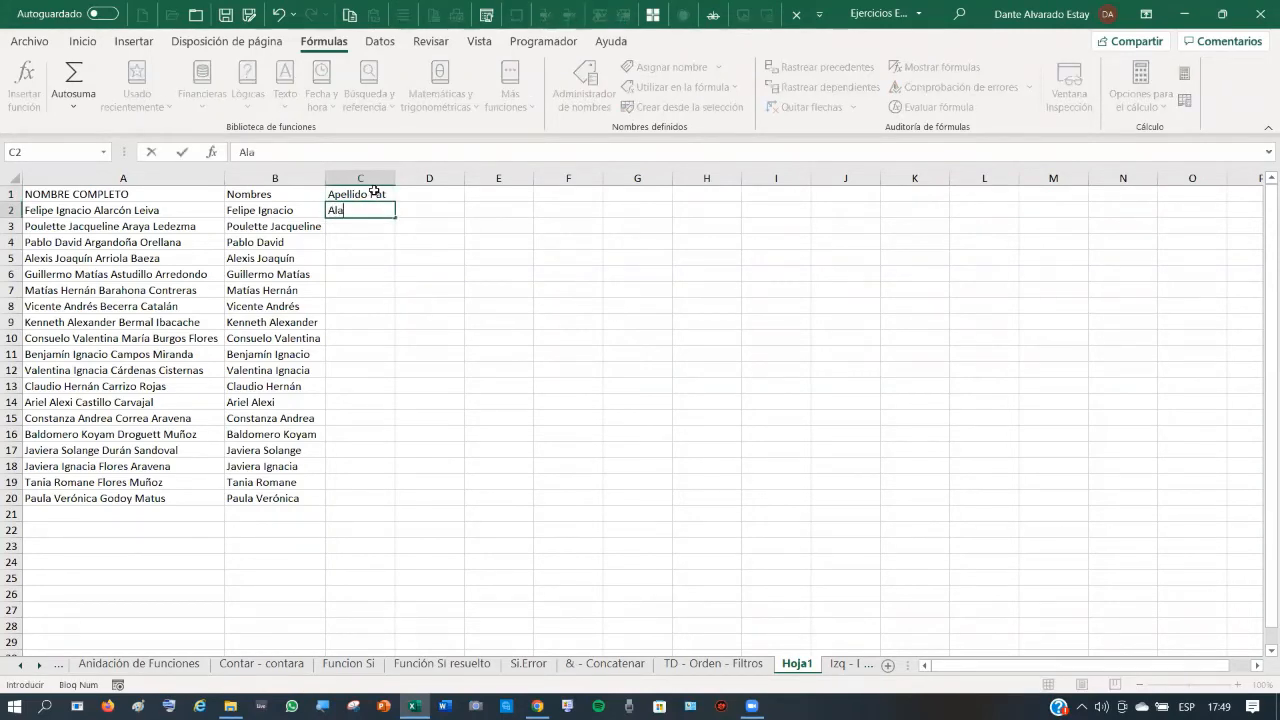
key(Return)
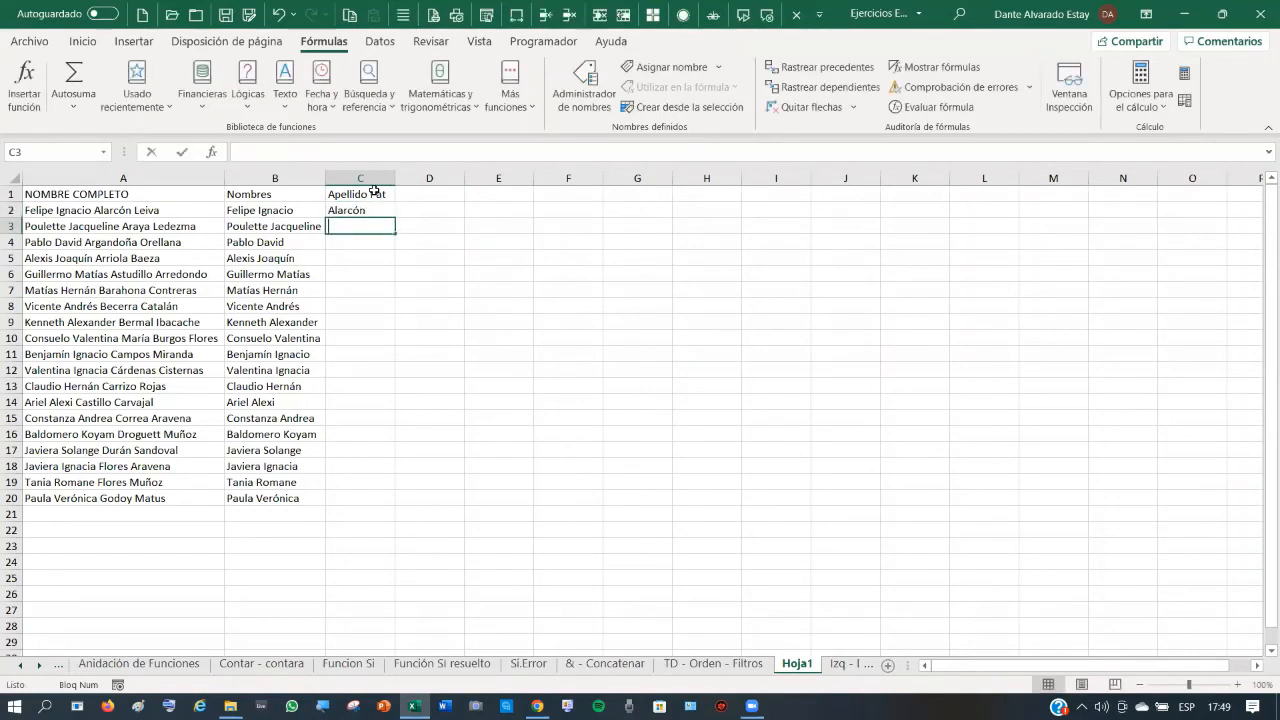
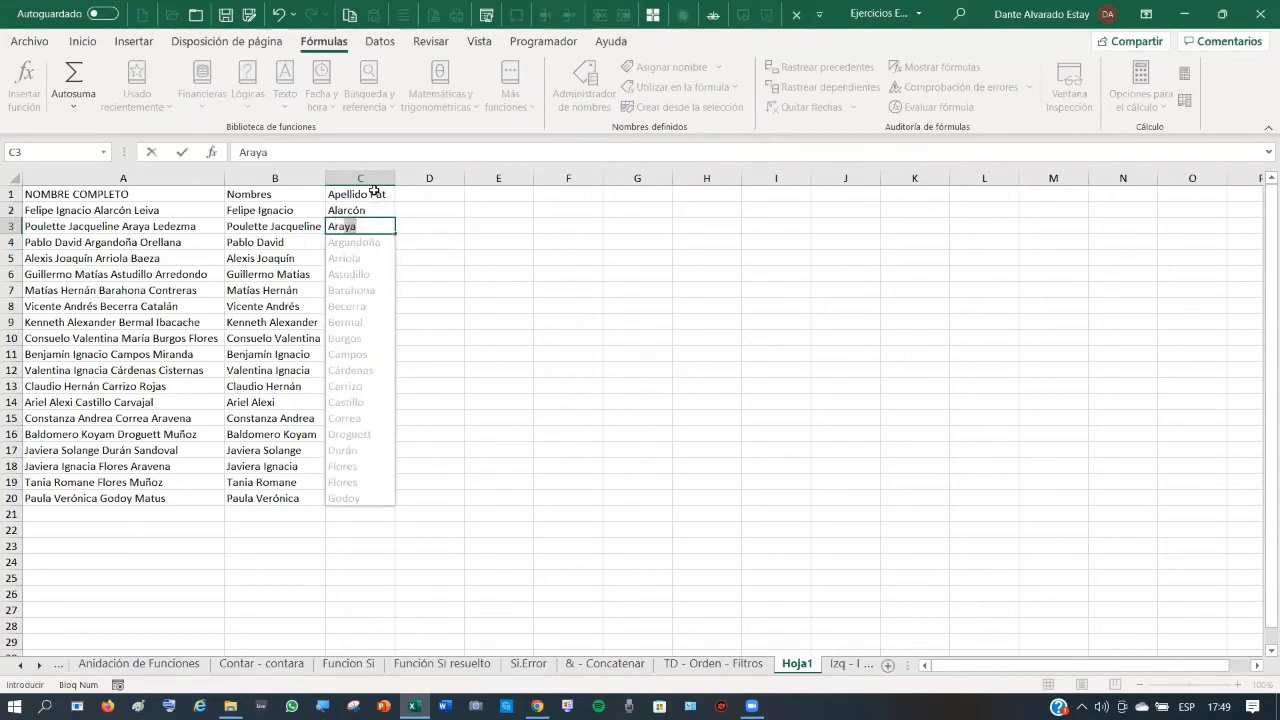
key(Return)
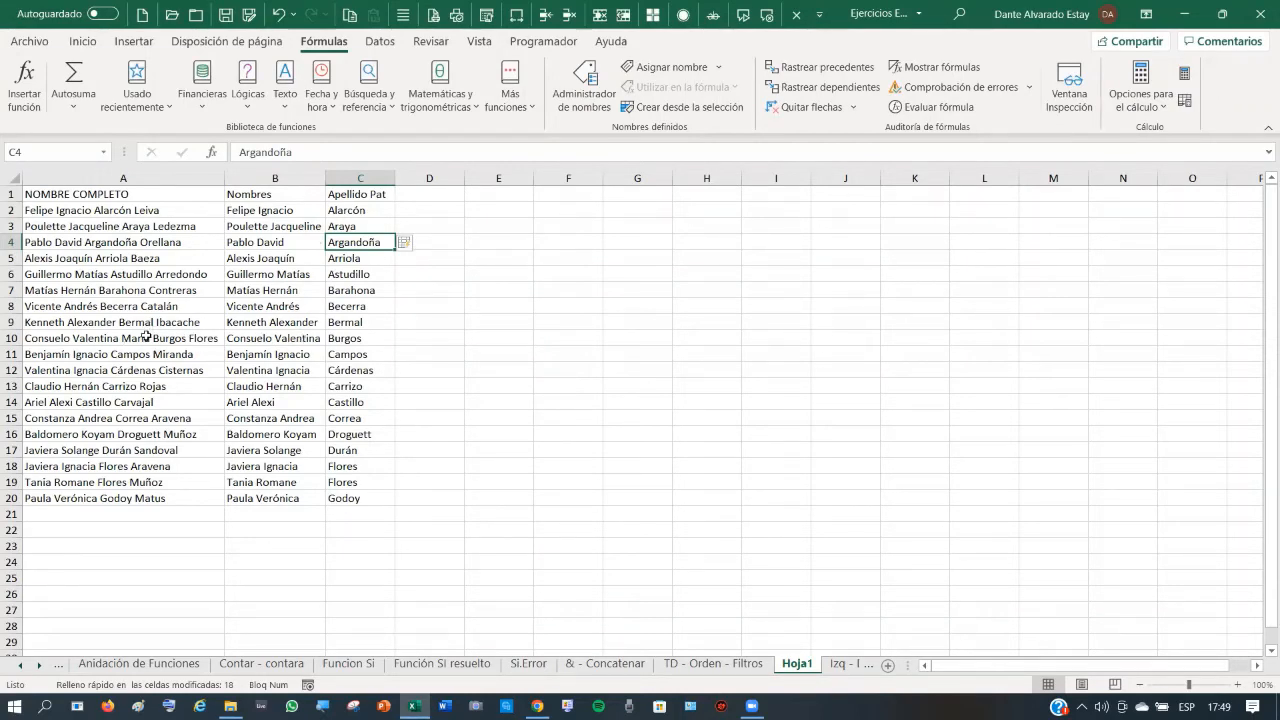
click(368, 337)
click(447, 197)
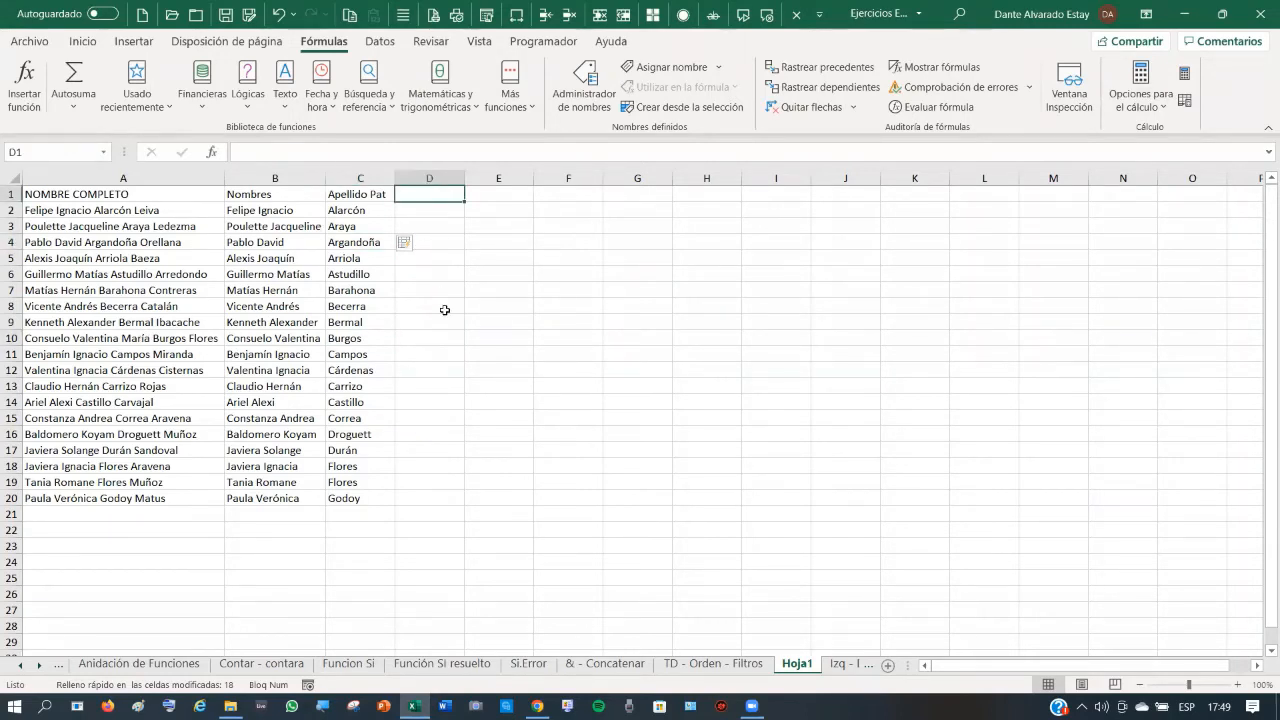
text(Ap)
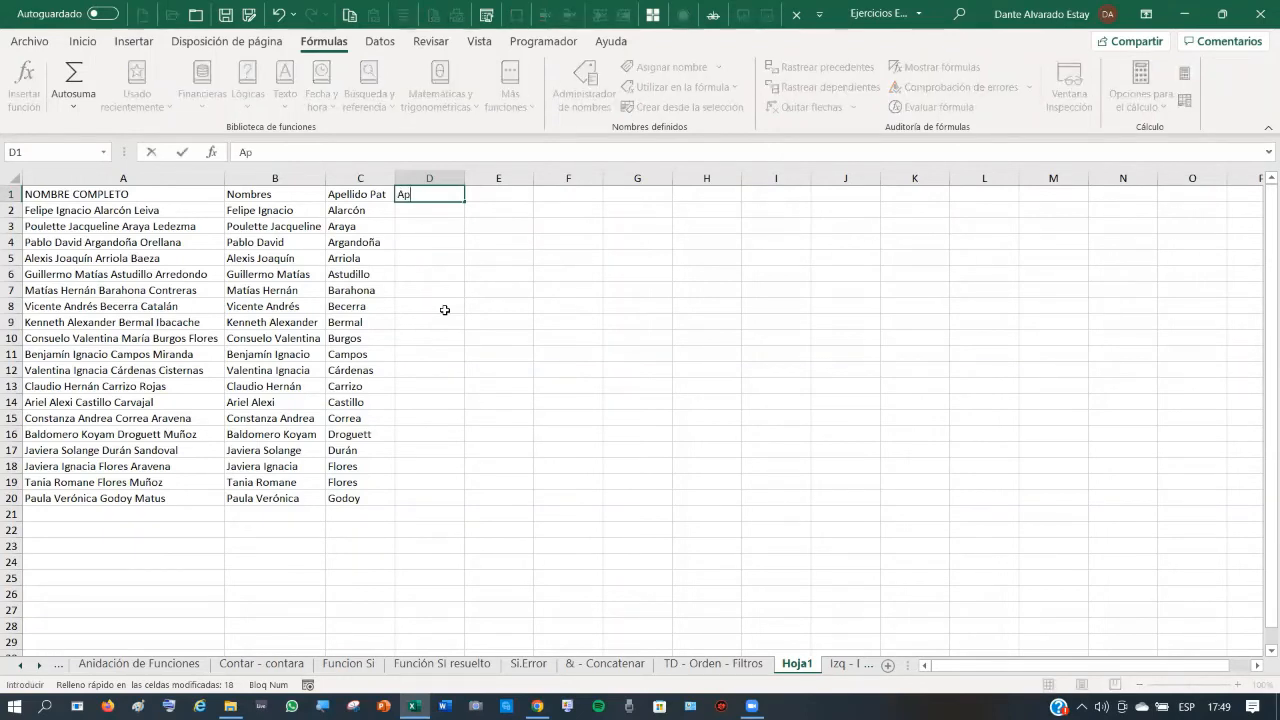
text( Mat)
key(Return)
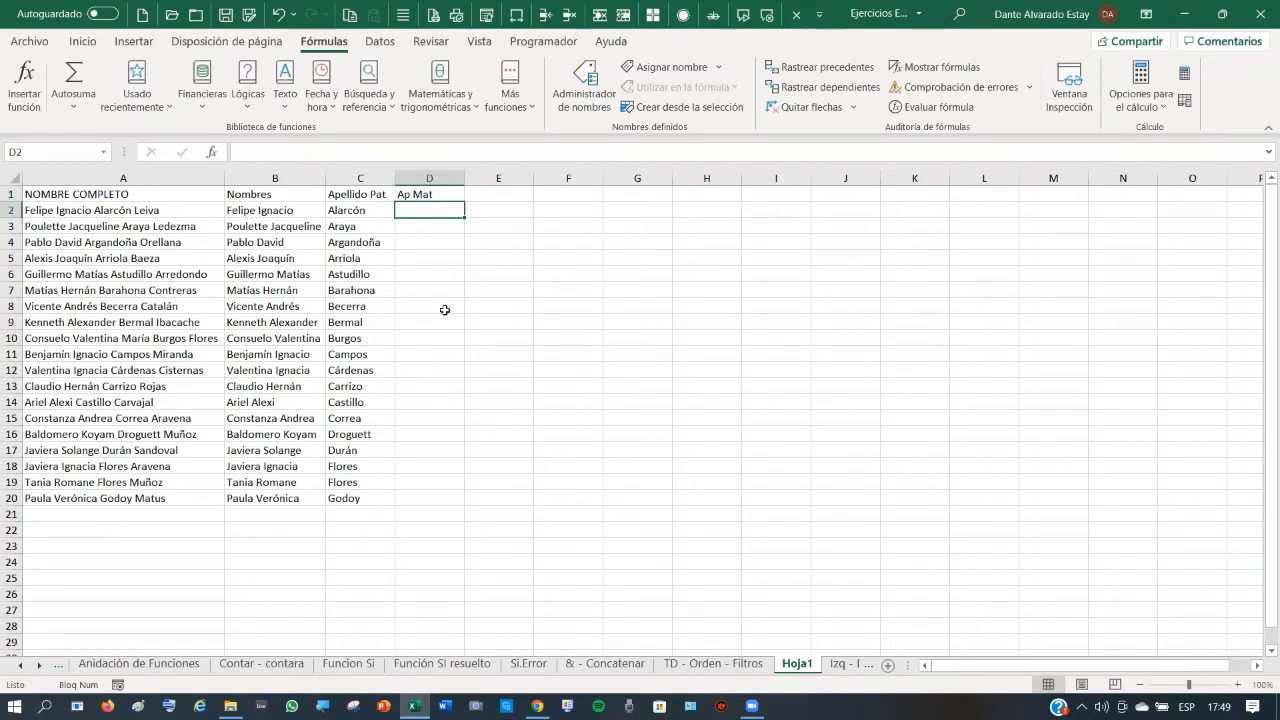
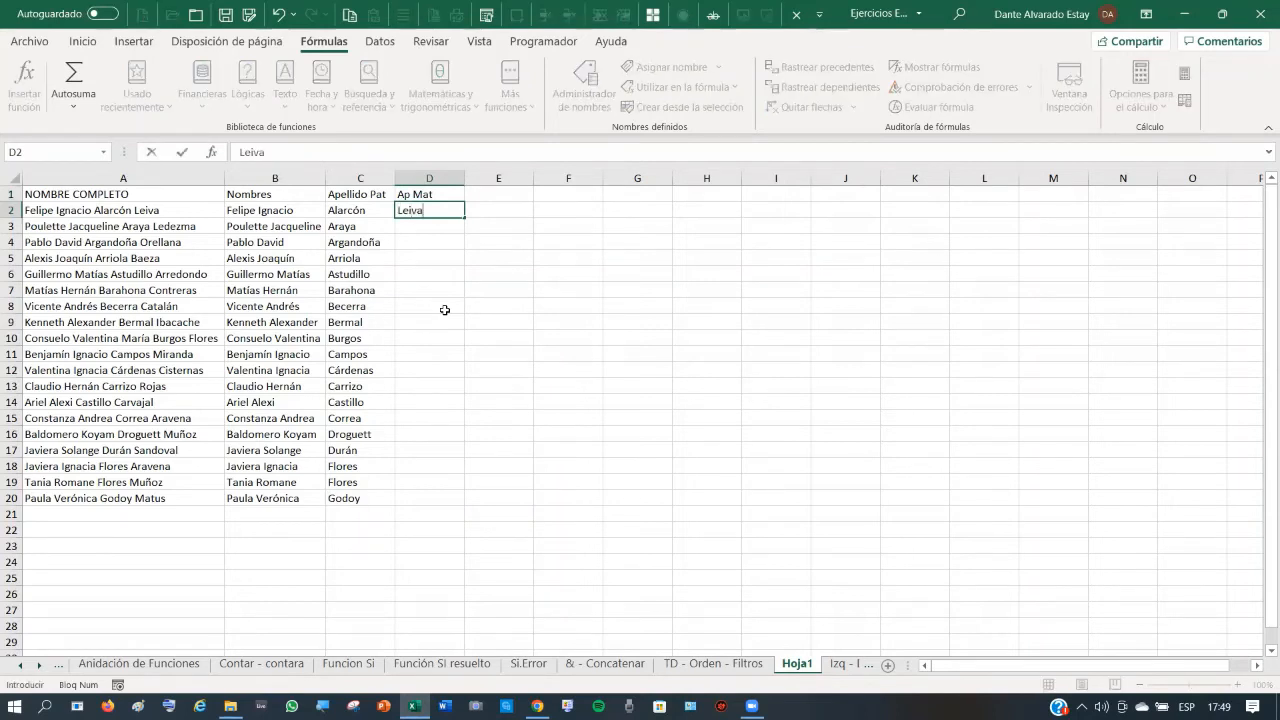
key(Return)
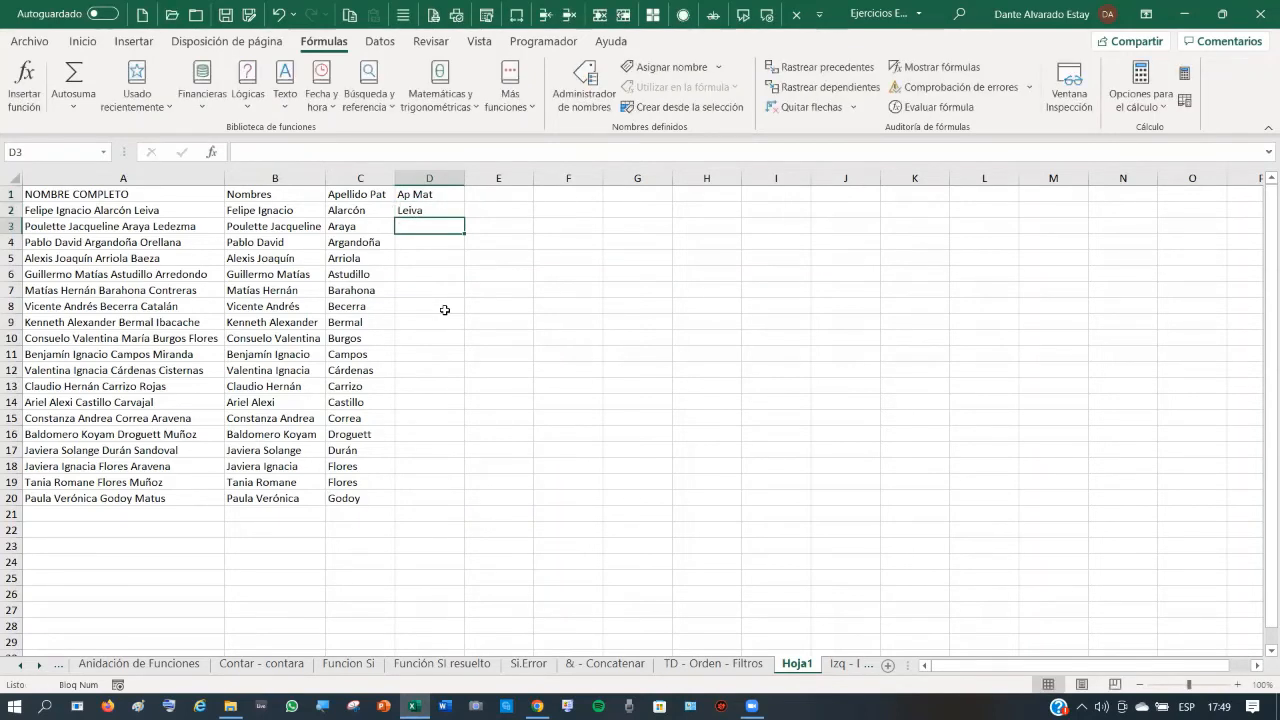
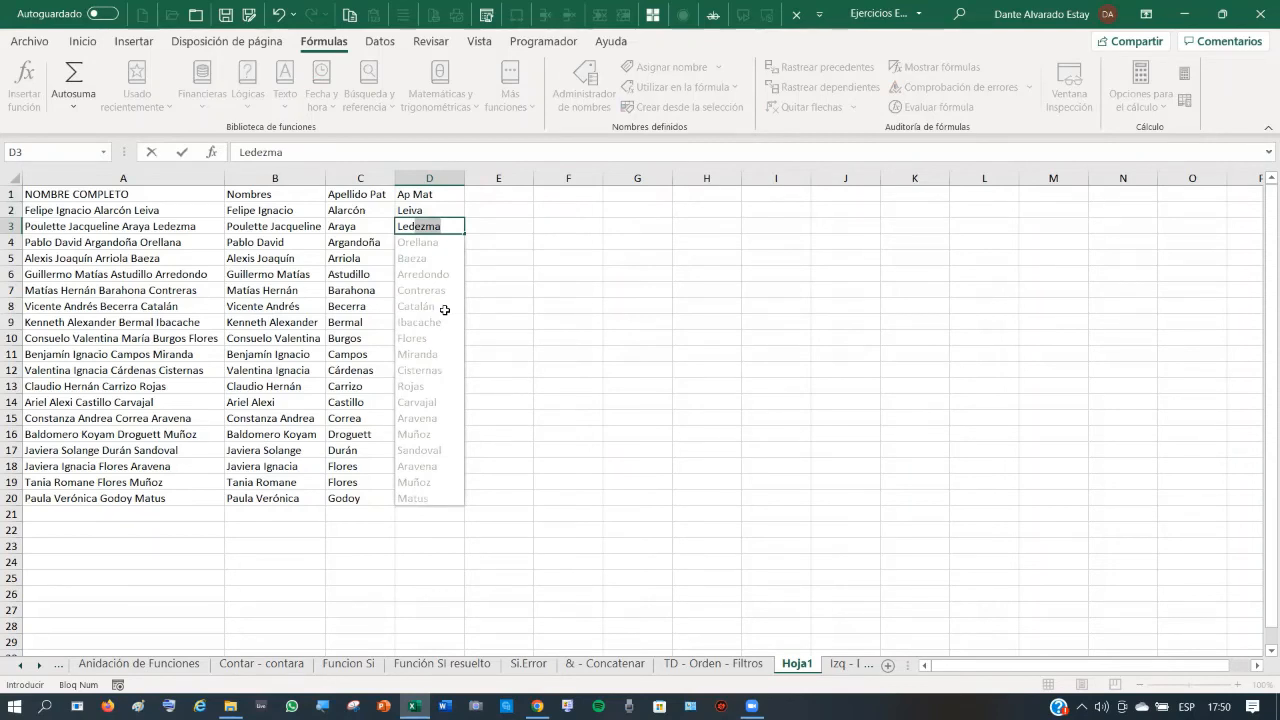
key(Return)
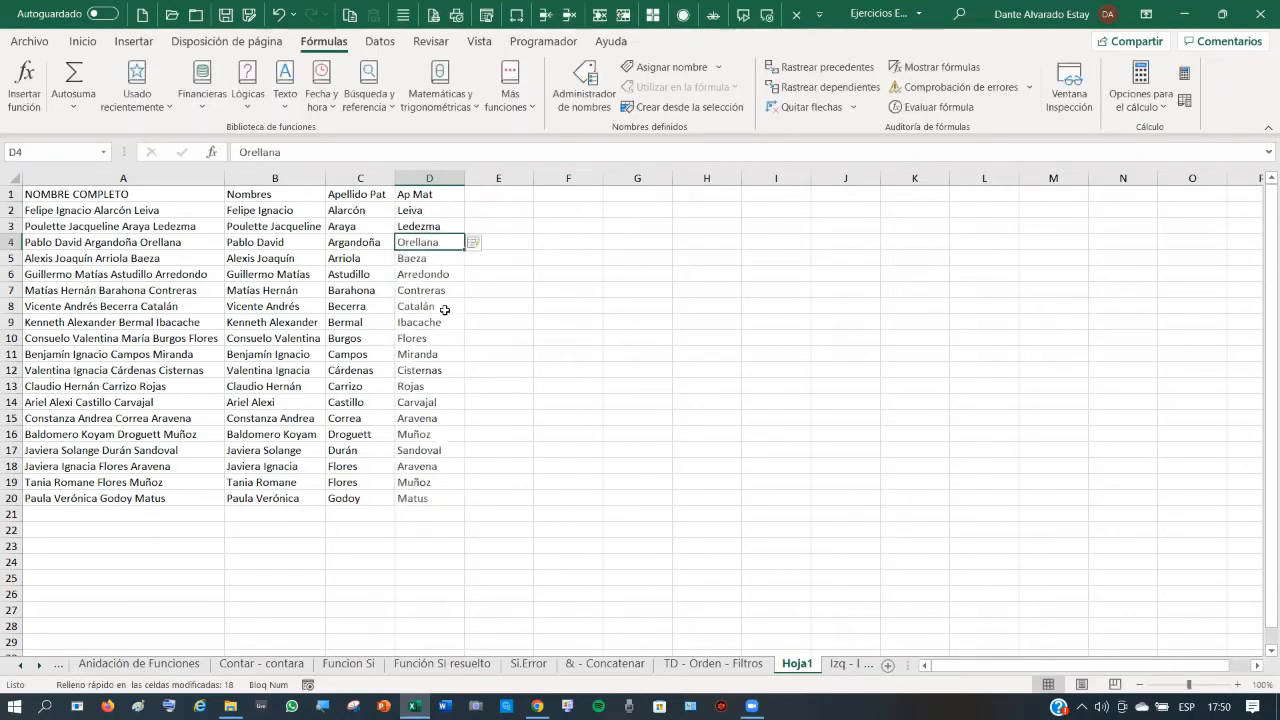
click(192, 338)
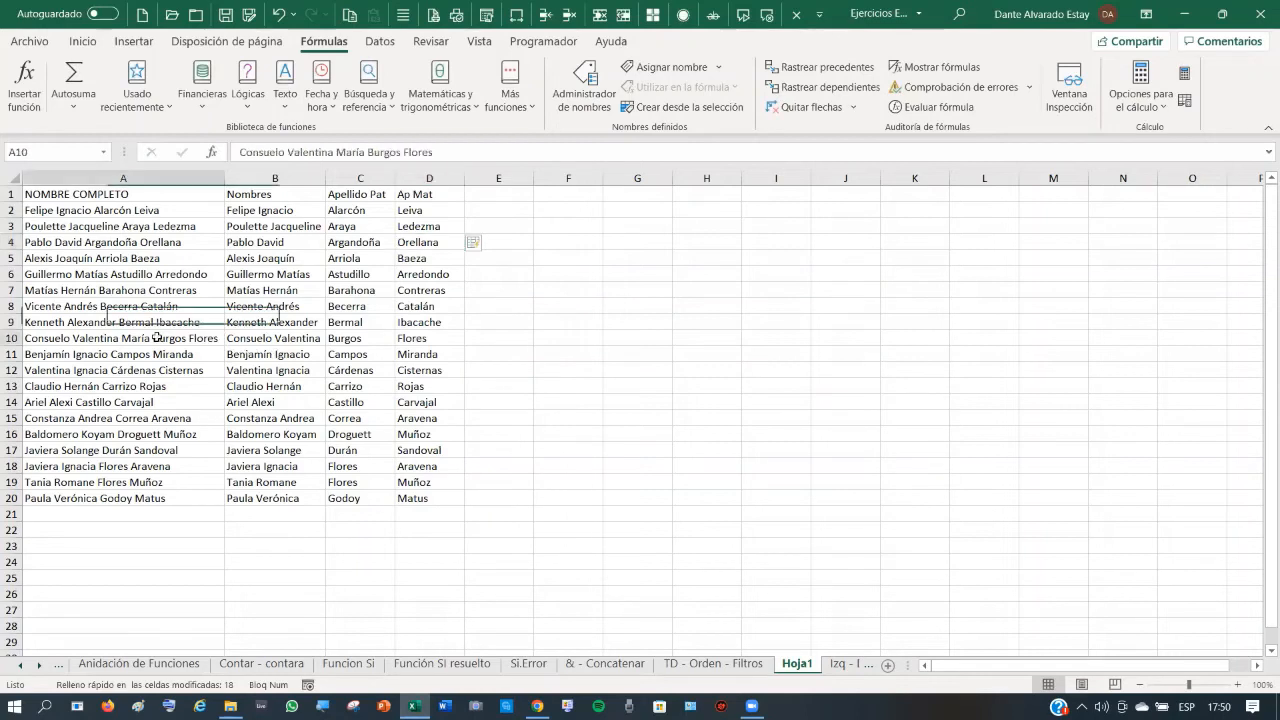
click(421, 336)
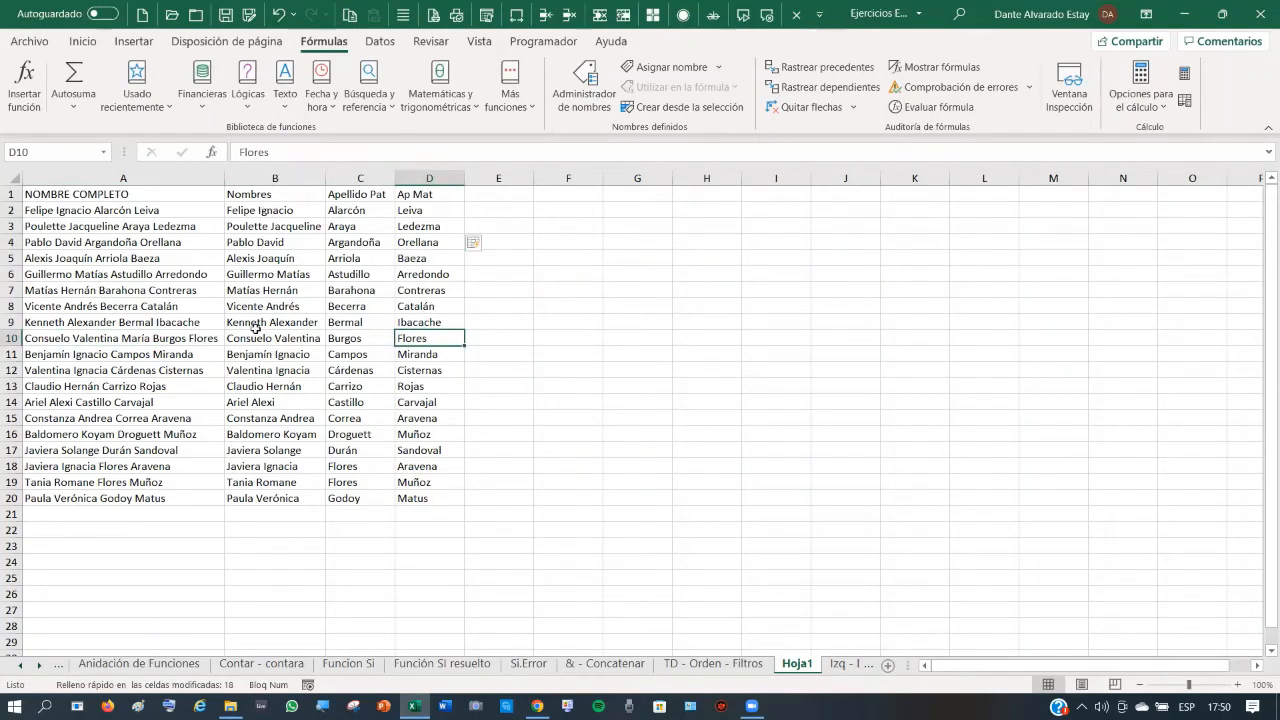
click(264, 210)
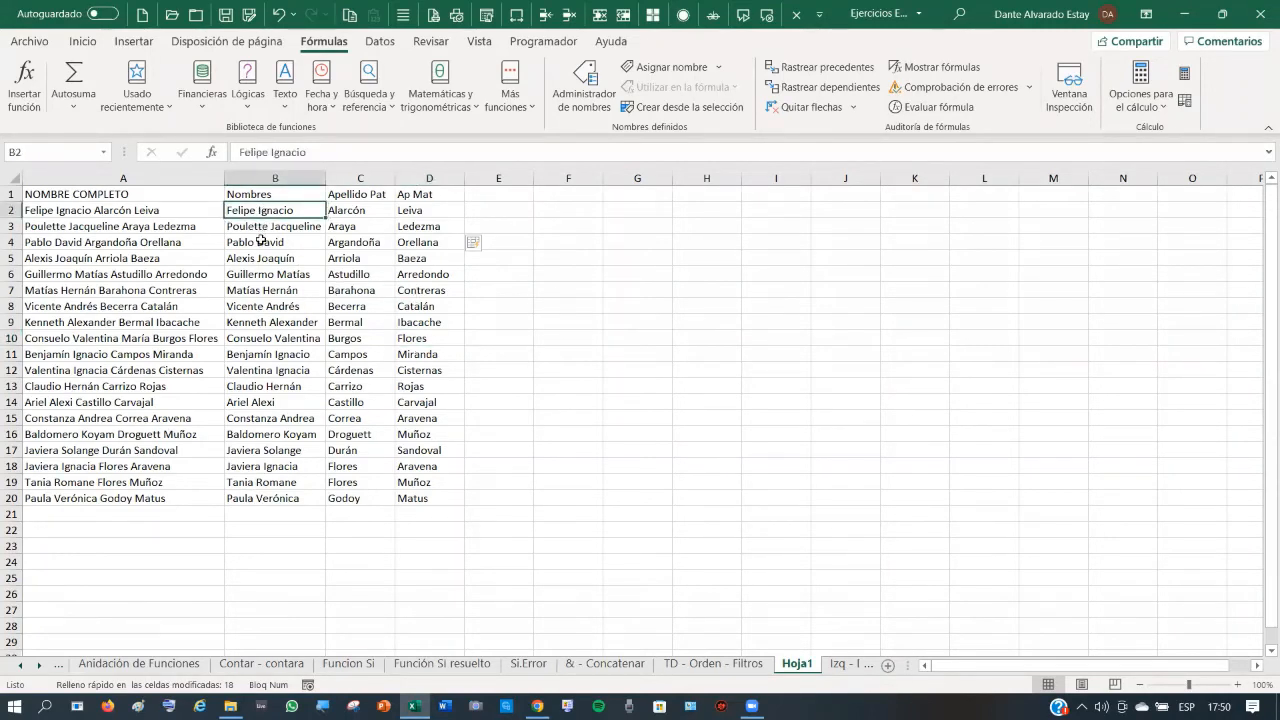
- Clear the split names from B2:D20 on Hoja1
drag(247, 210, 438, 490)
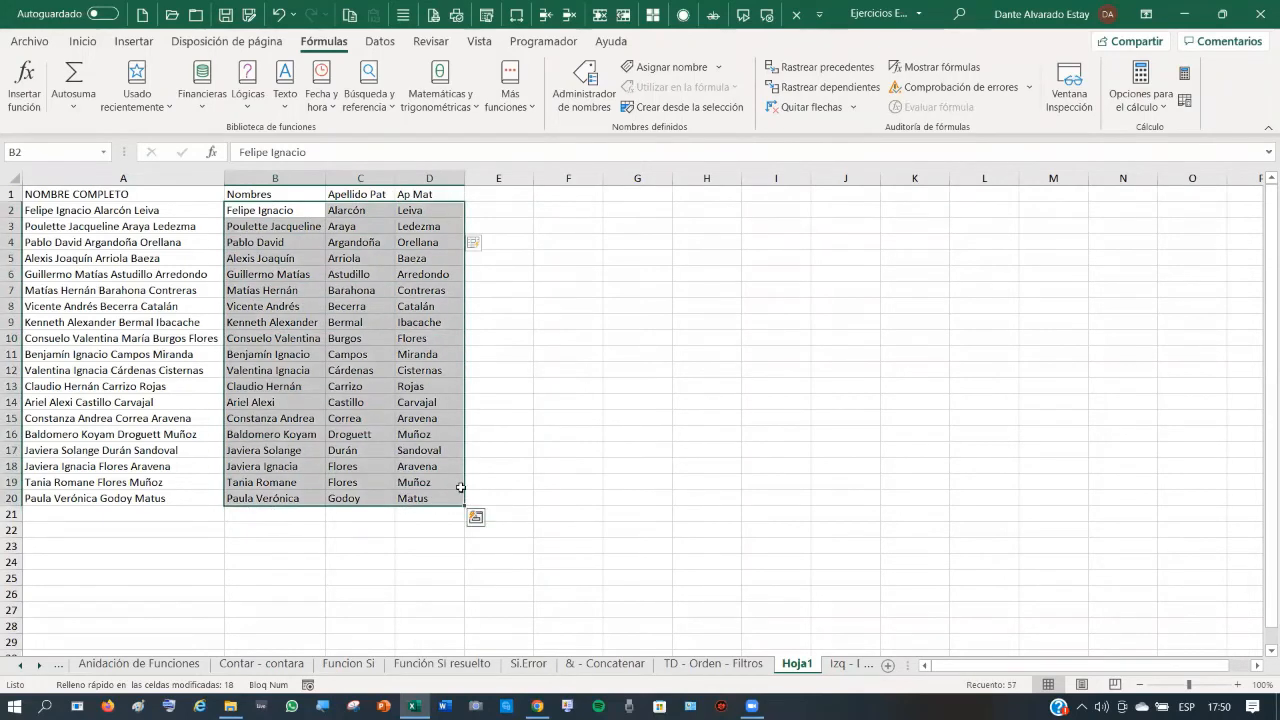
key(Delete)
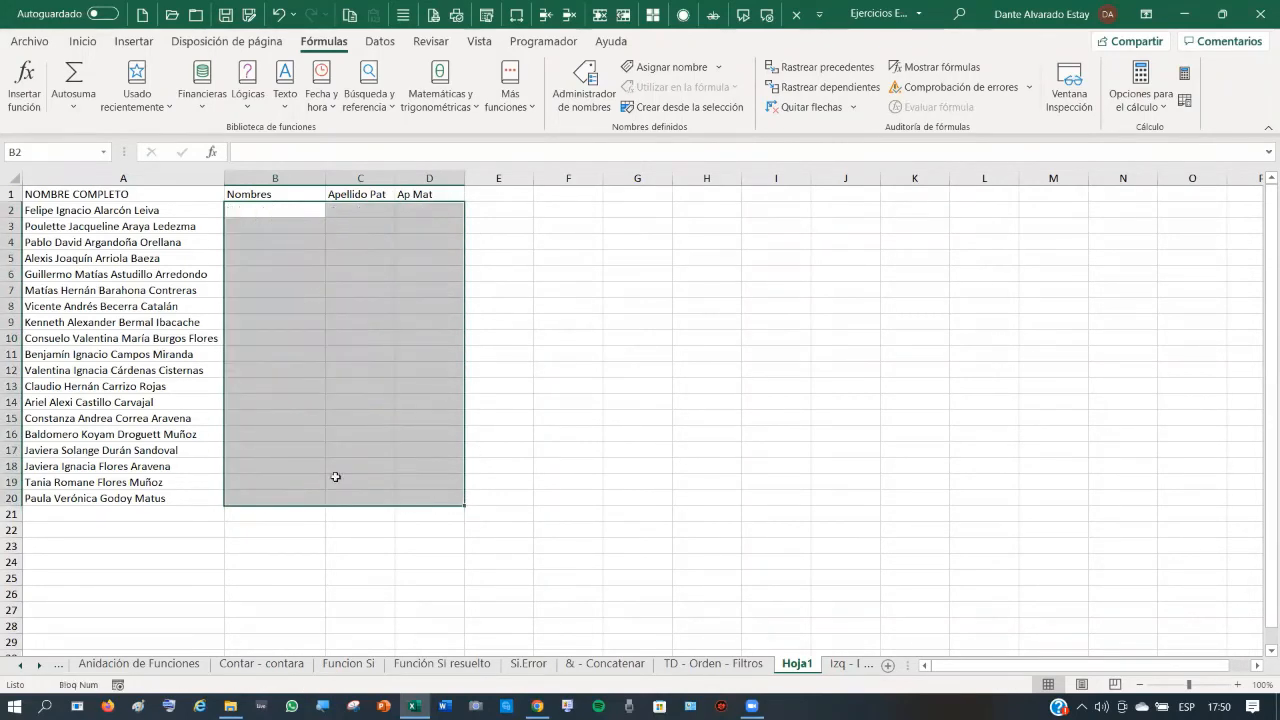
click(286, 320)
- Enter the first two people's given names in capitals in B2:B3 and accept the Flash Fill suggestions
click(268, 208)
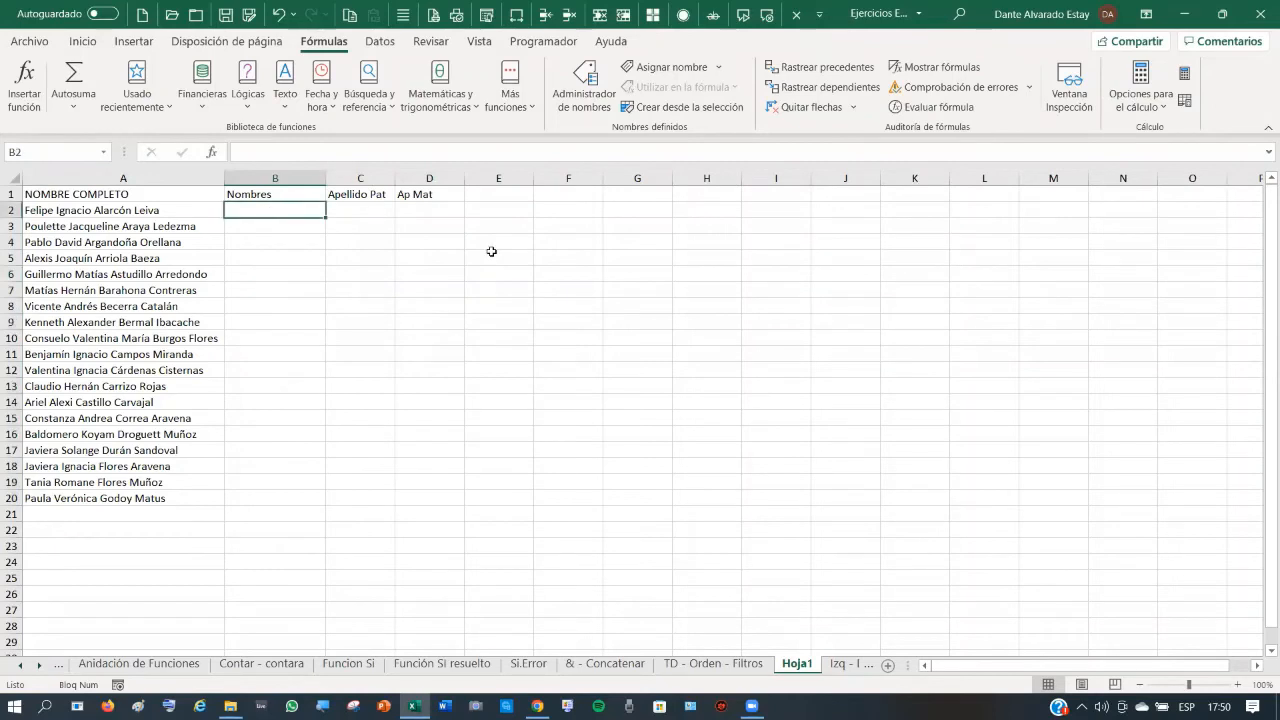
key(Caps_Lock)
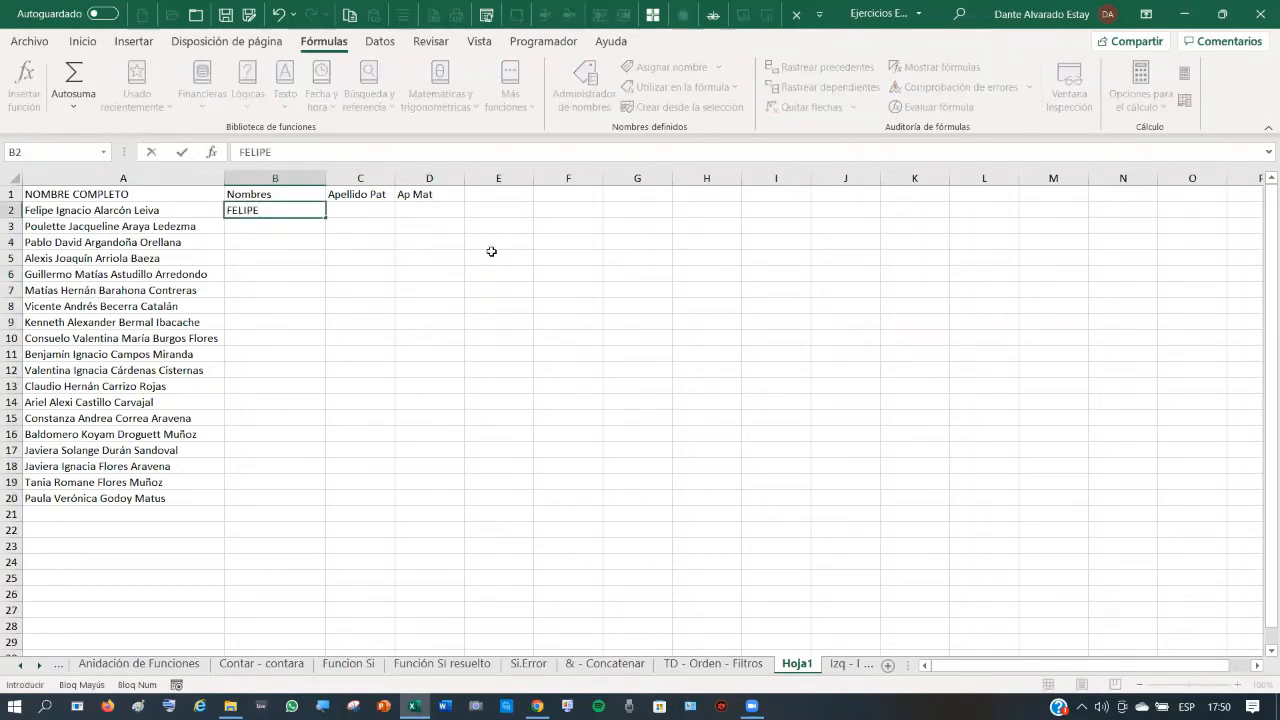
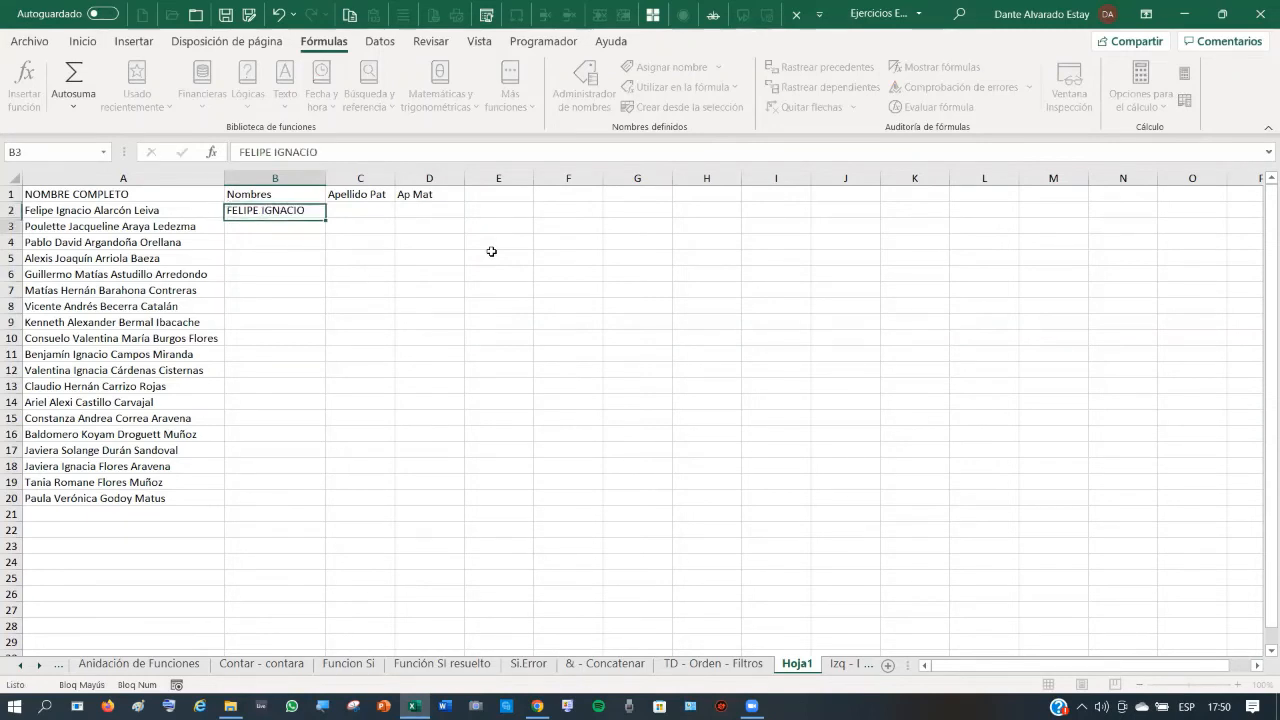
key(Return)
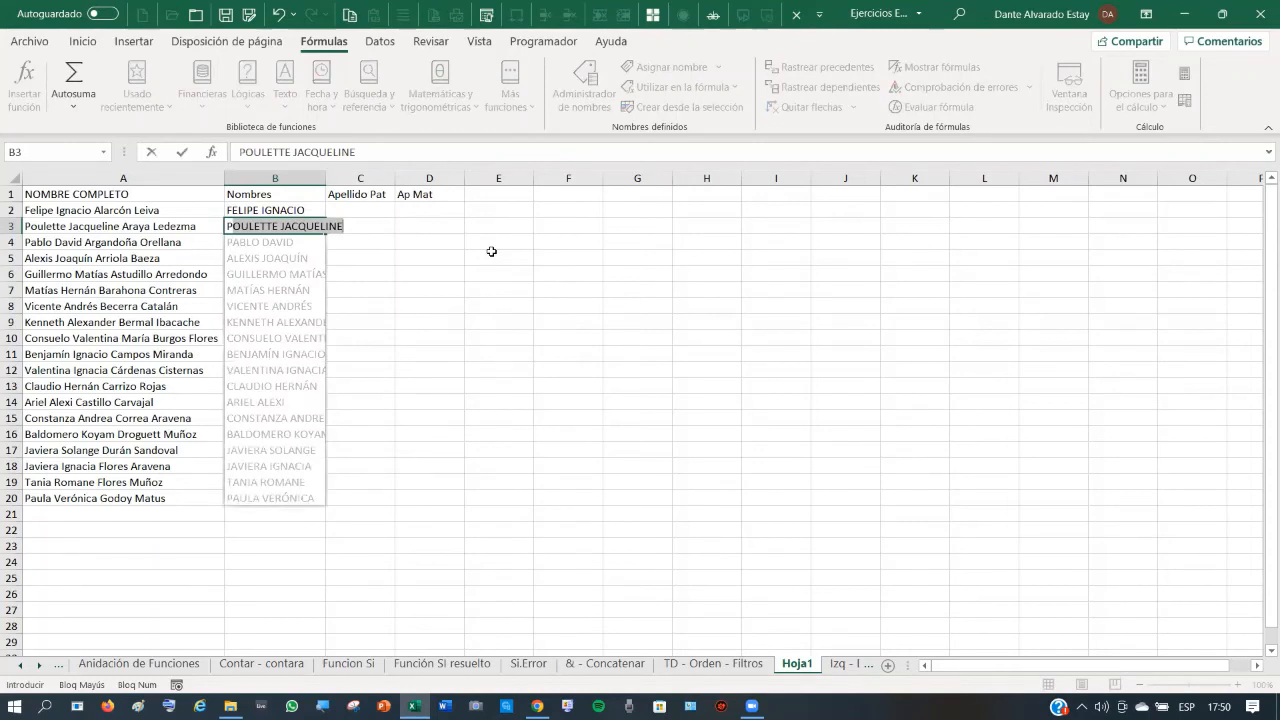
key(Return)
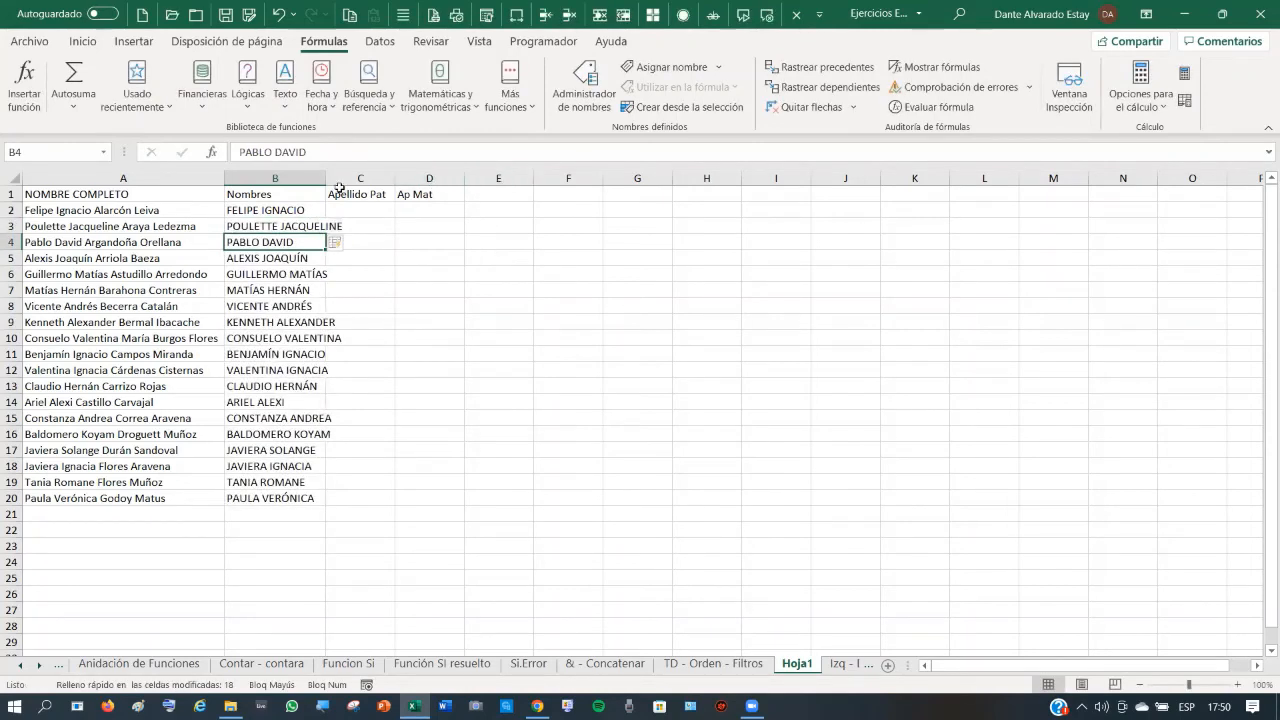
- Autofit column B, then Flash Fill Apellido Pat from two uppercase paternal surnames in C2:C3
double_click(326, 180)
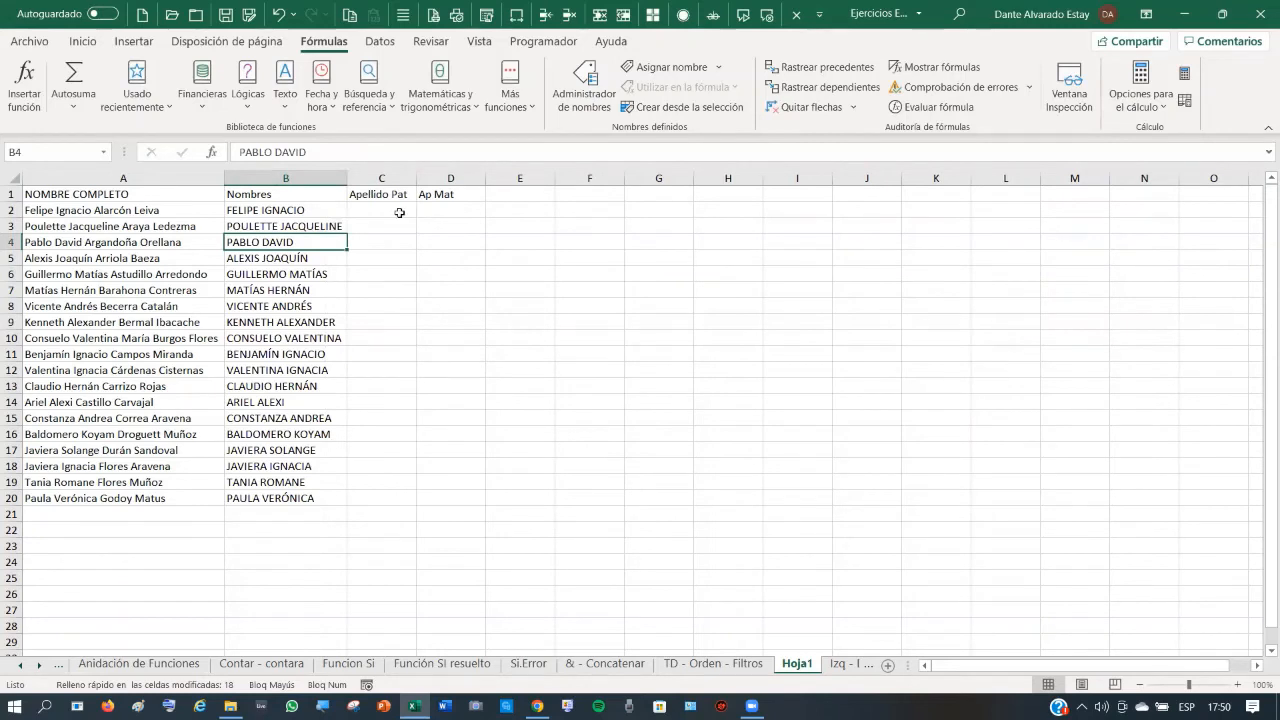
click(399, 213)
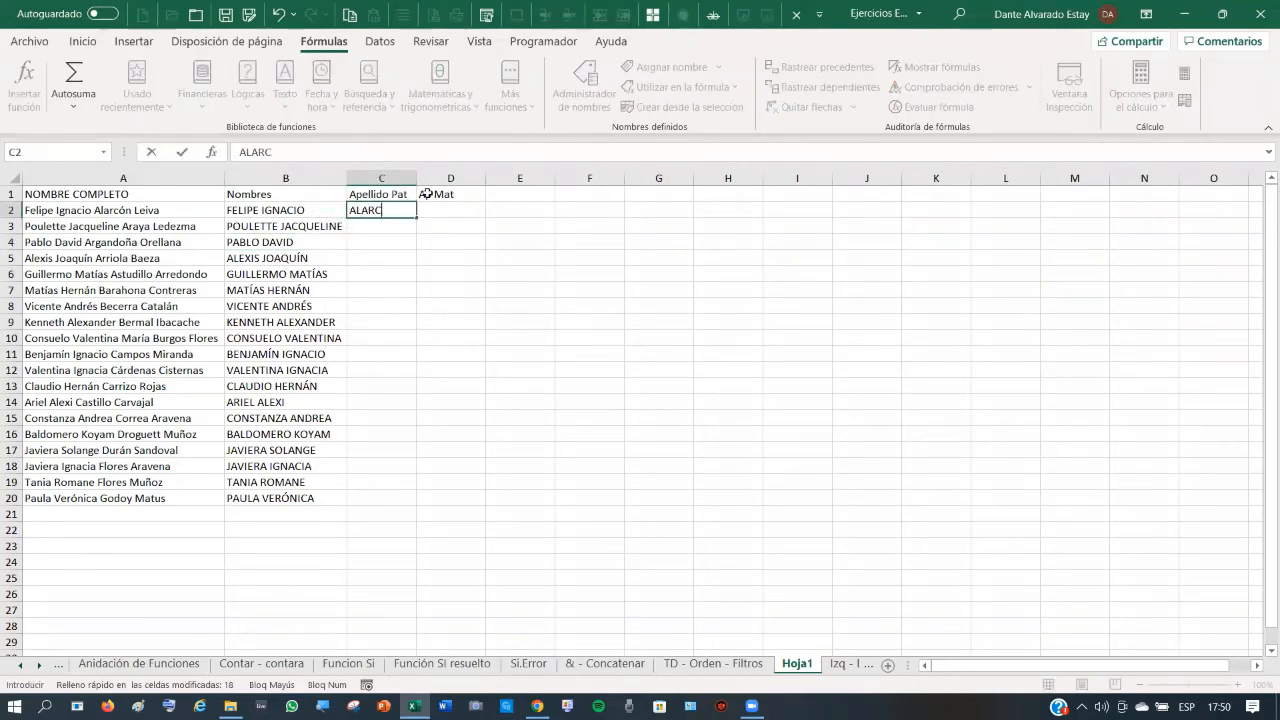
key(Return)
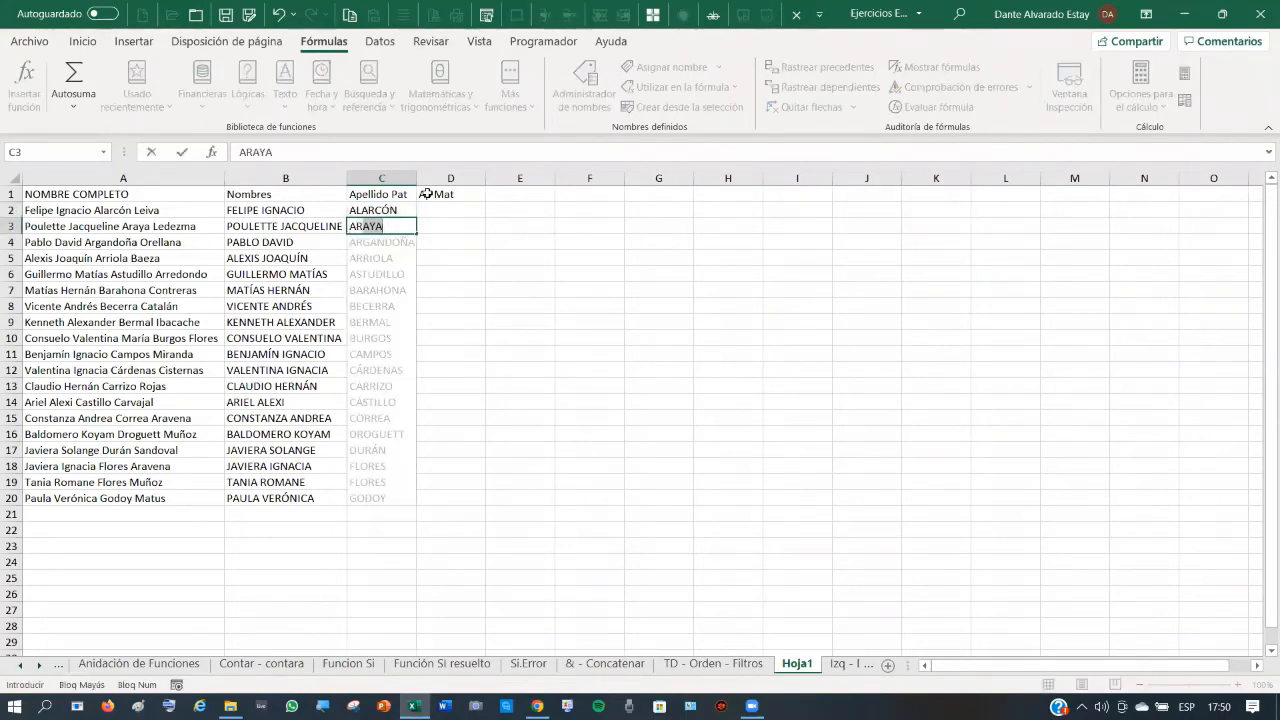
key(Return)
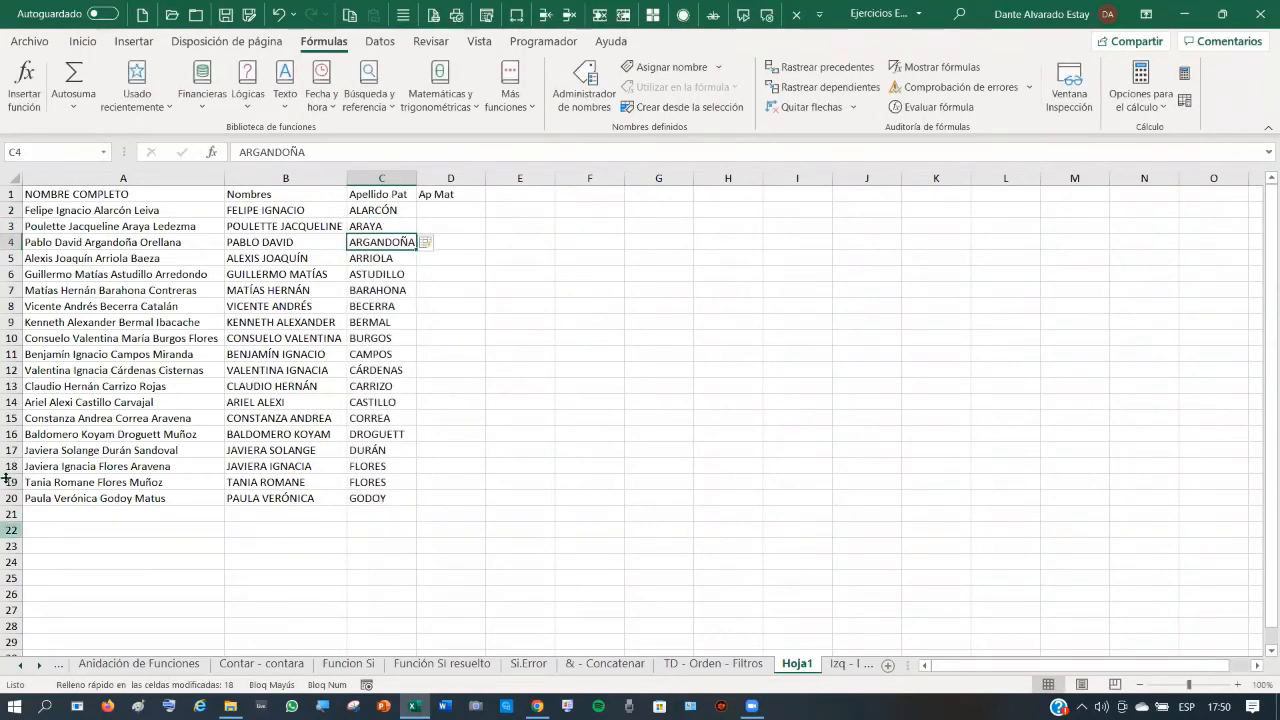
- Flash Fill Ap Mat from two uppercase maternal surnames entered in D2:D3
click(462, 208)
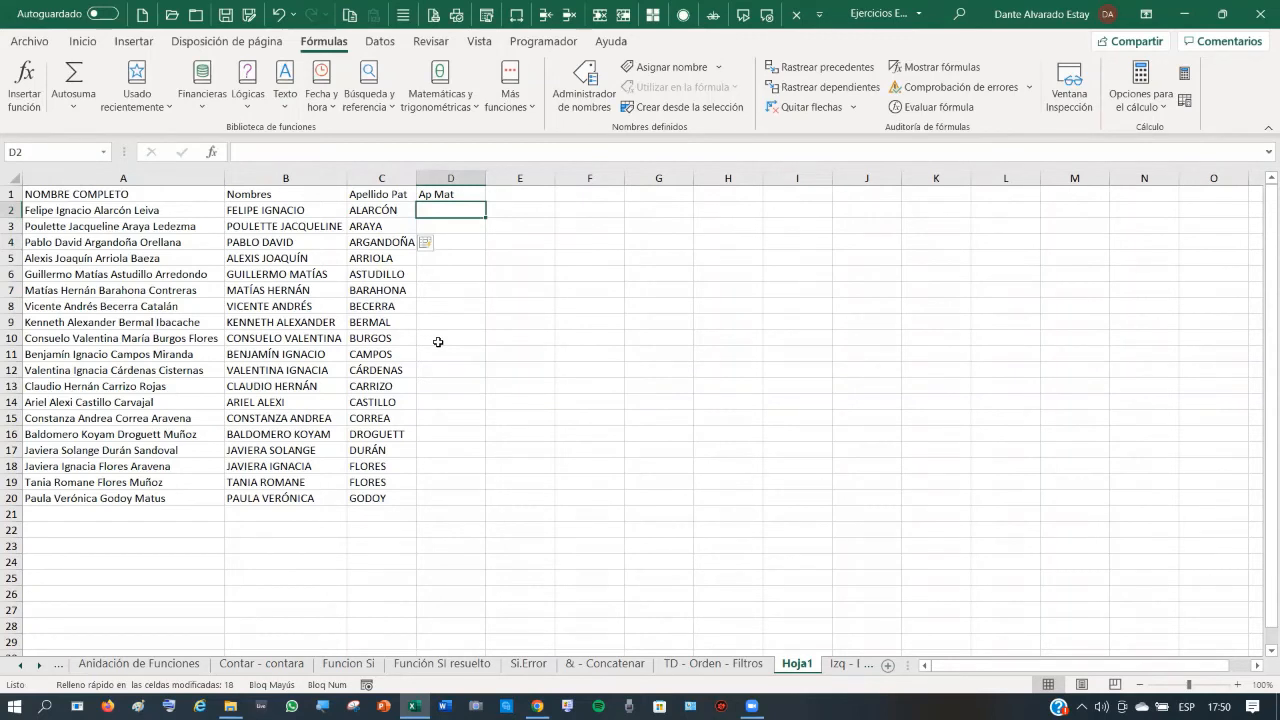
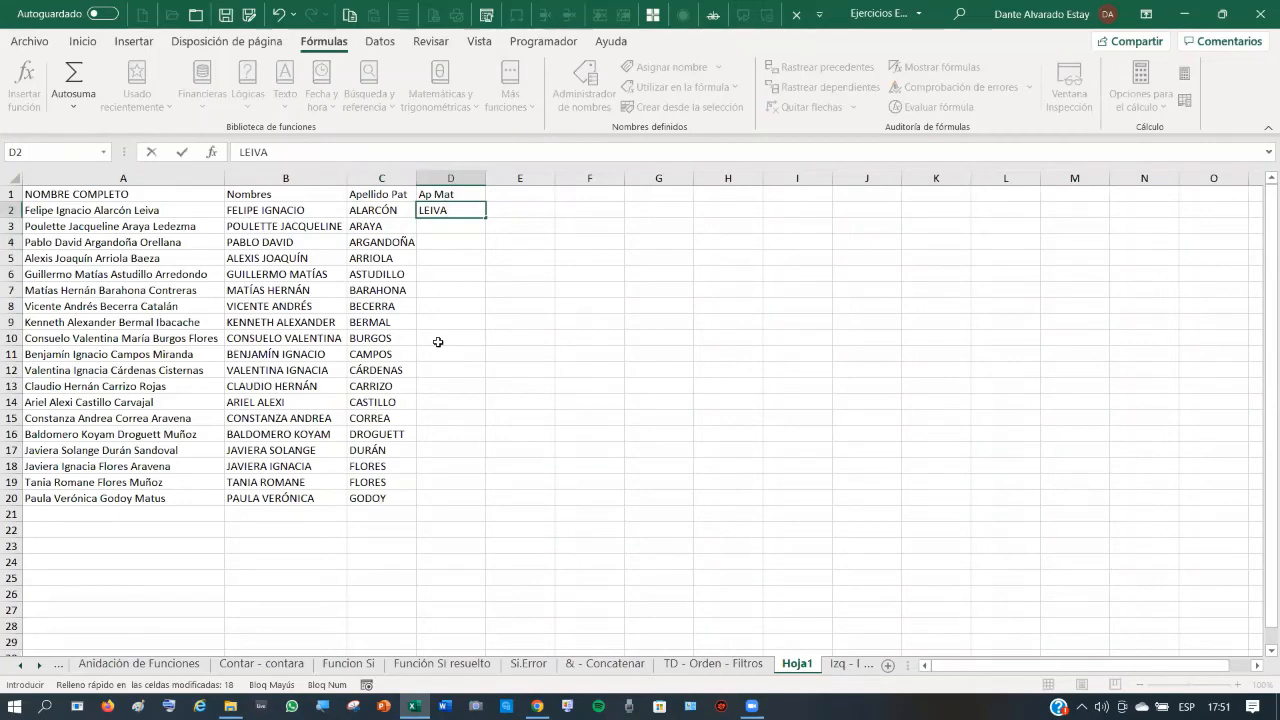
key(Return)
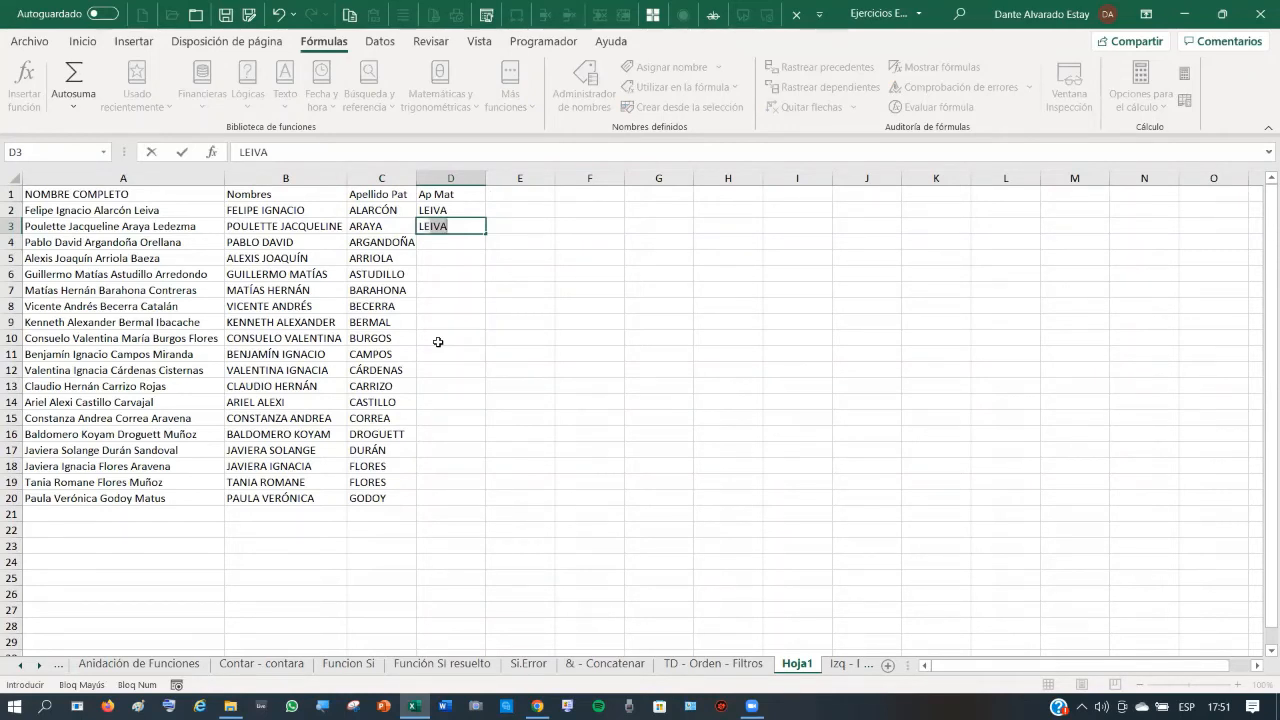
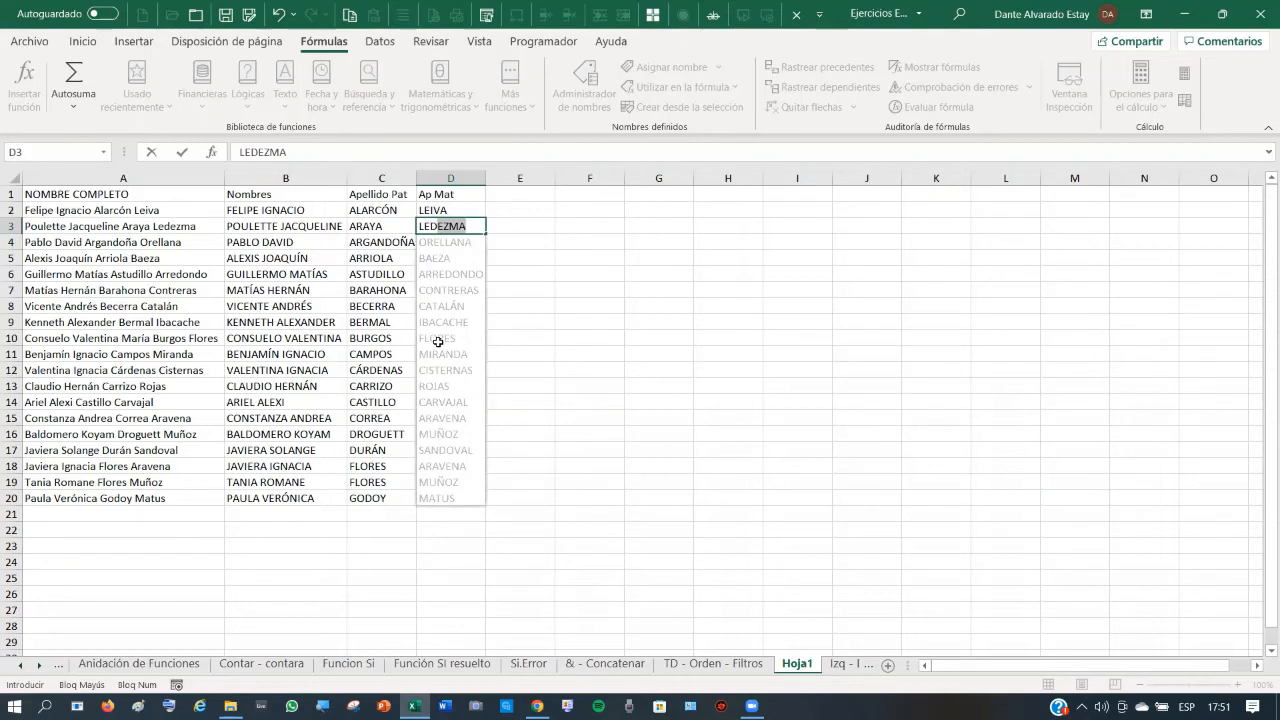
key(Return)
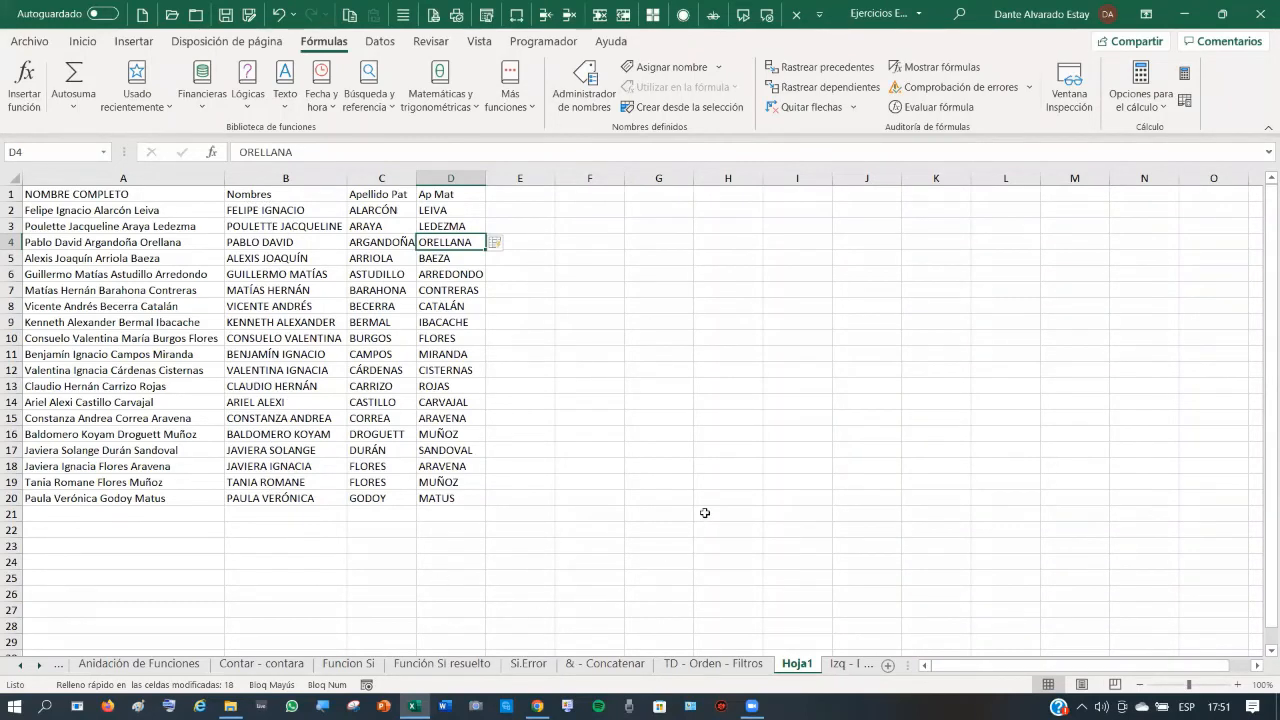
- Switch to the TD - Orden - Filtros sheet, select A2 in the grades table, and show the Datos ribbon
click(706, 666)
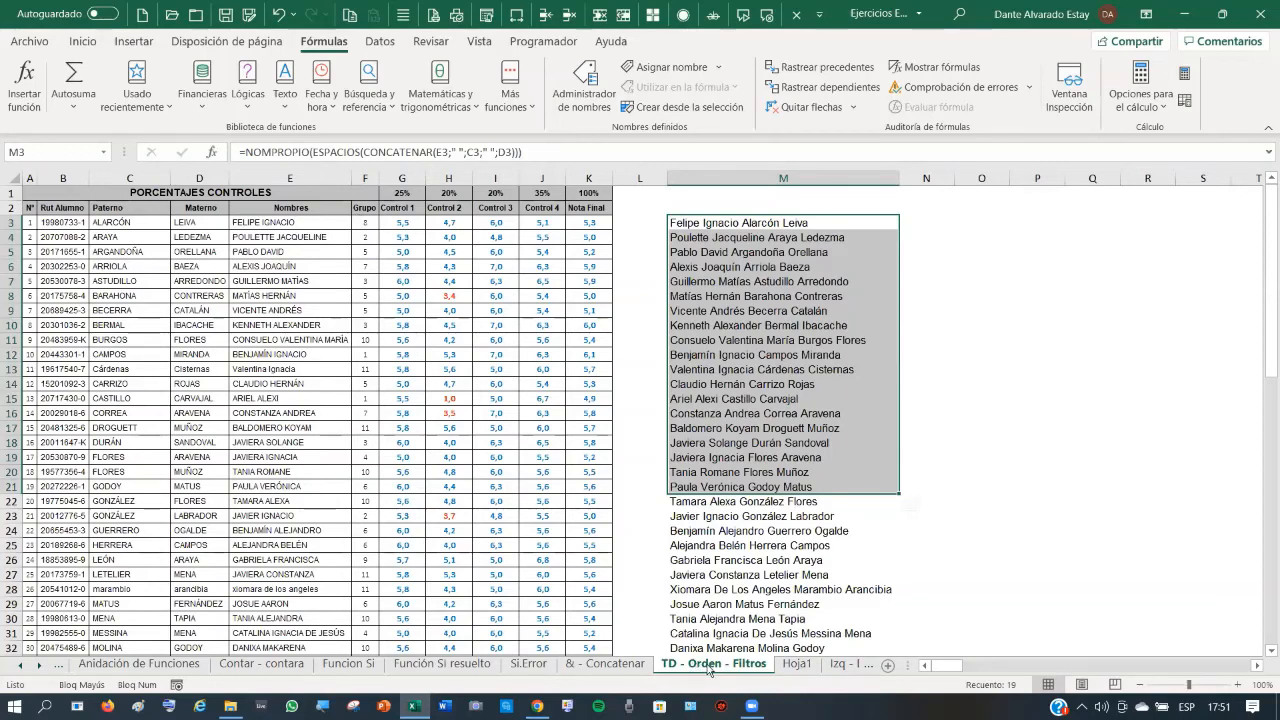
click(395, 430)
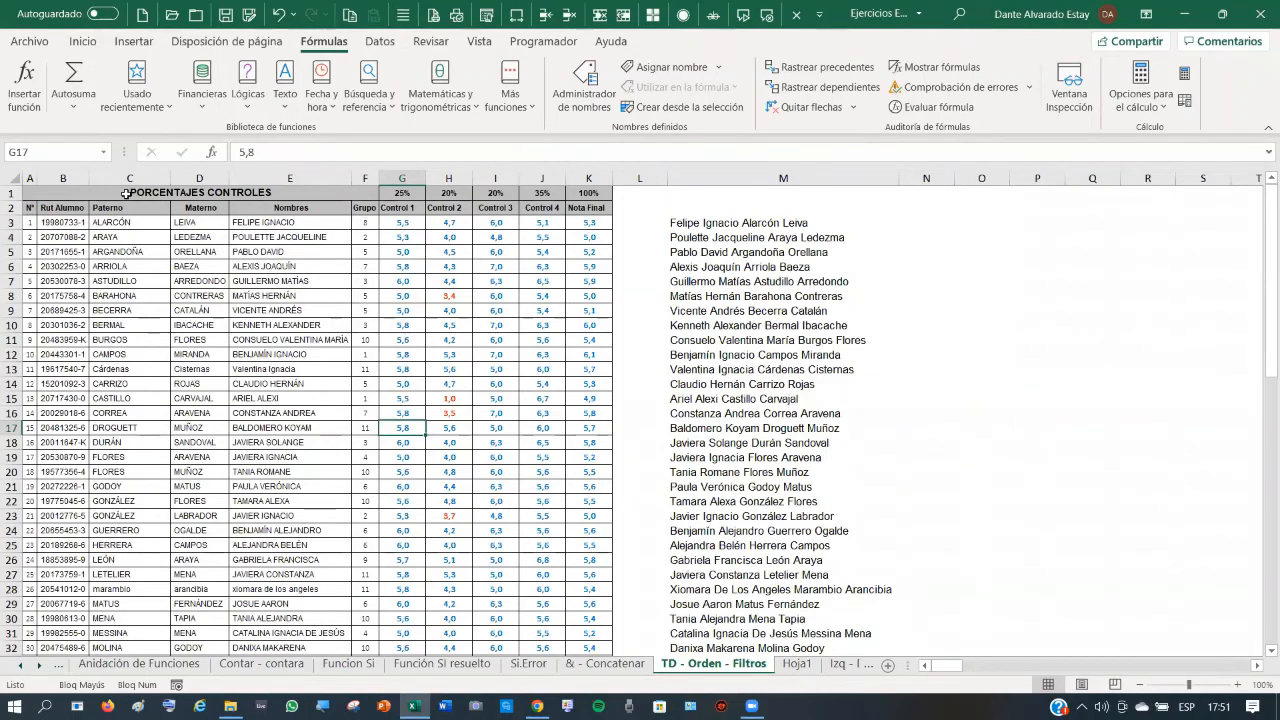
click(36, 213)
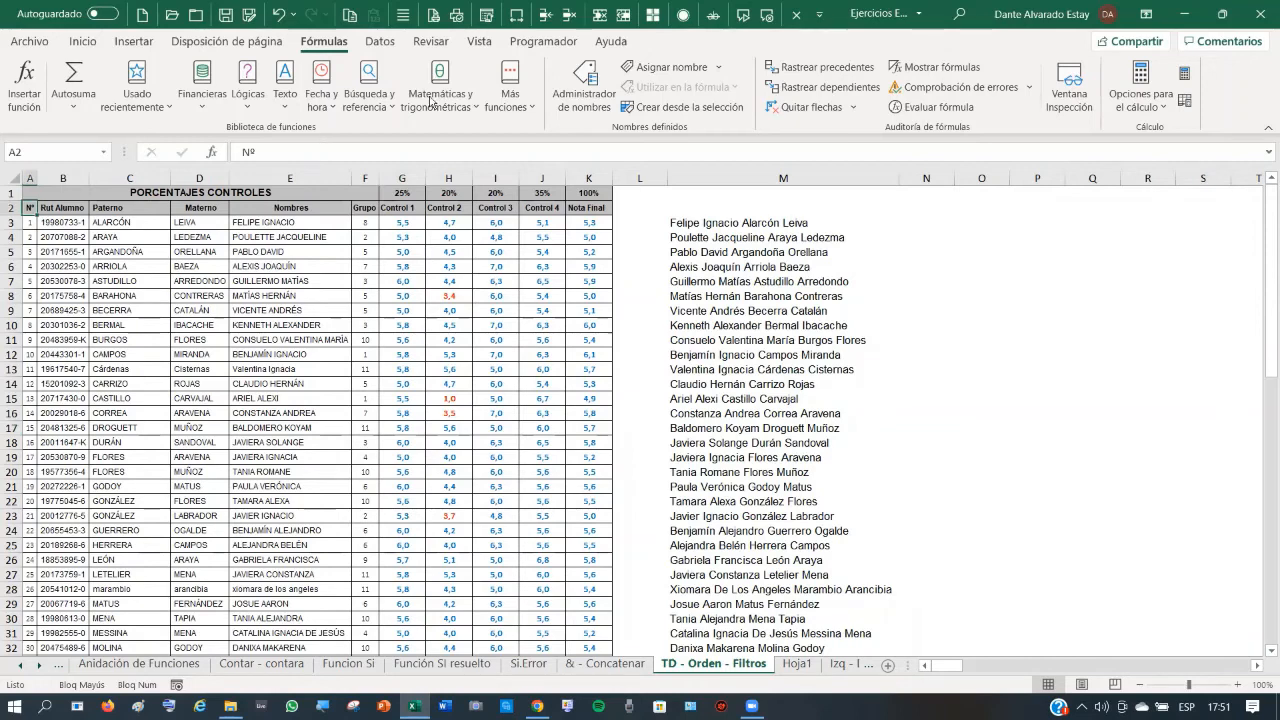
click(390, 42)
- Open the Ordenar dialog for the grades table and expand its Ordenar por column list
click(510, 80)
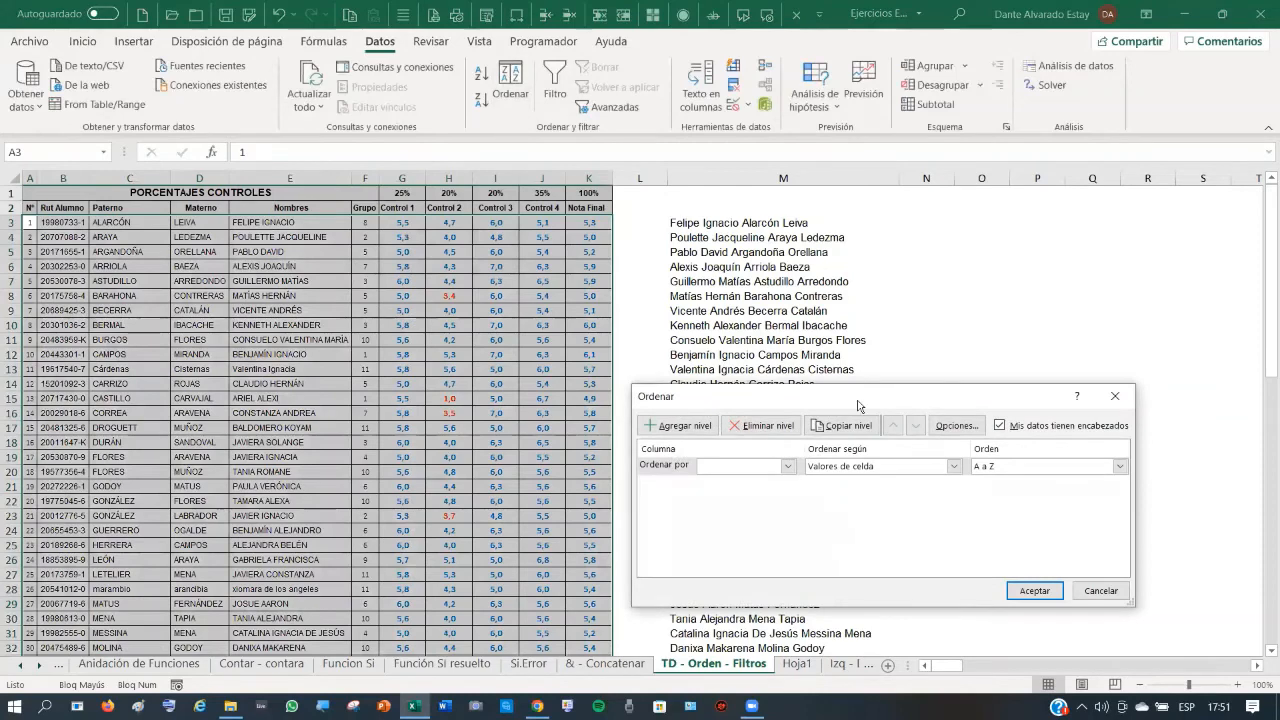
drag(854, 396, 790, 176)
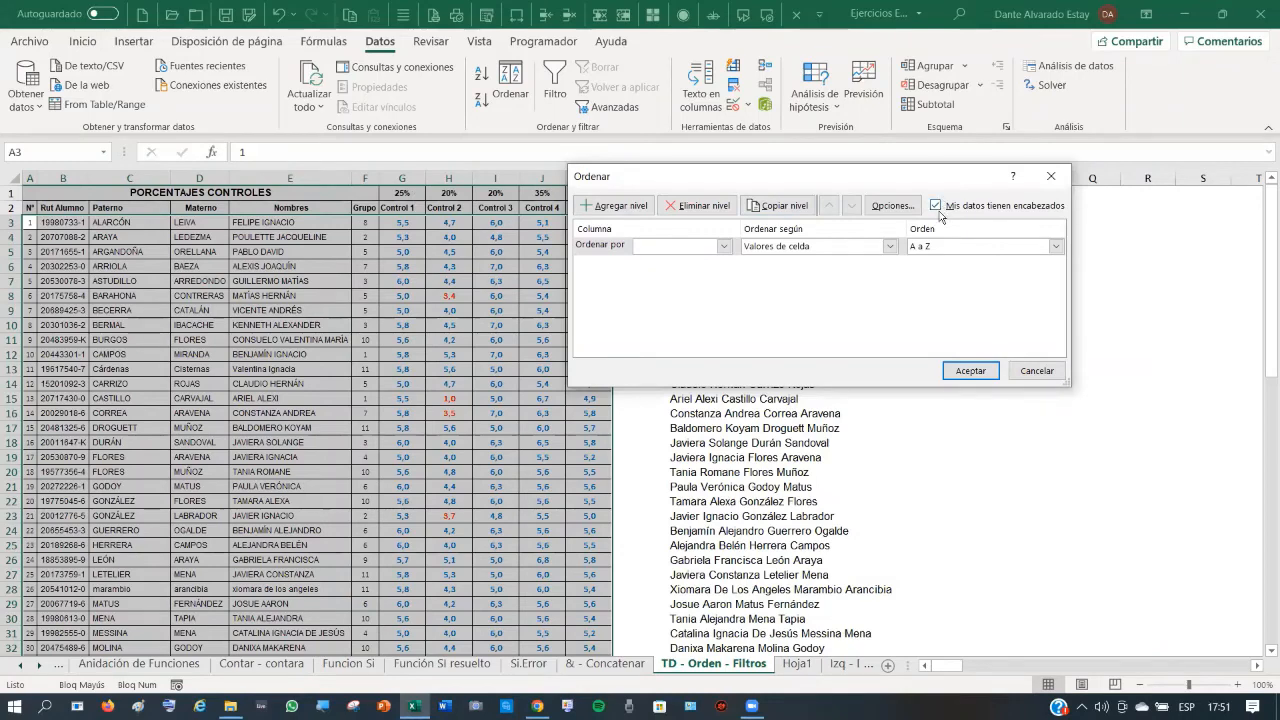
click(724, 246)
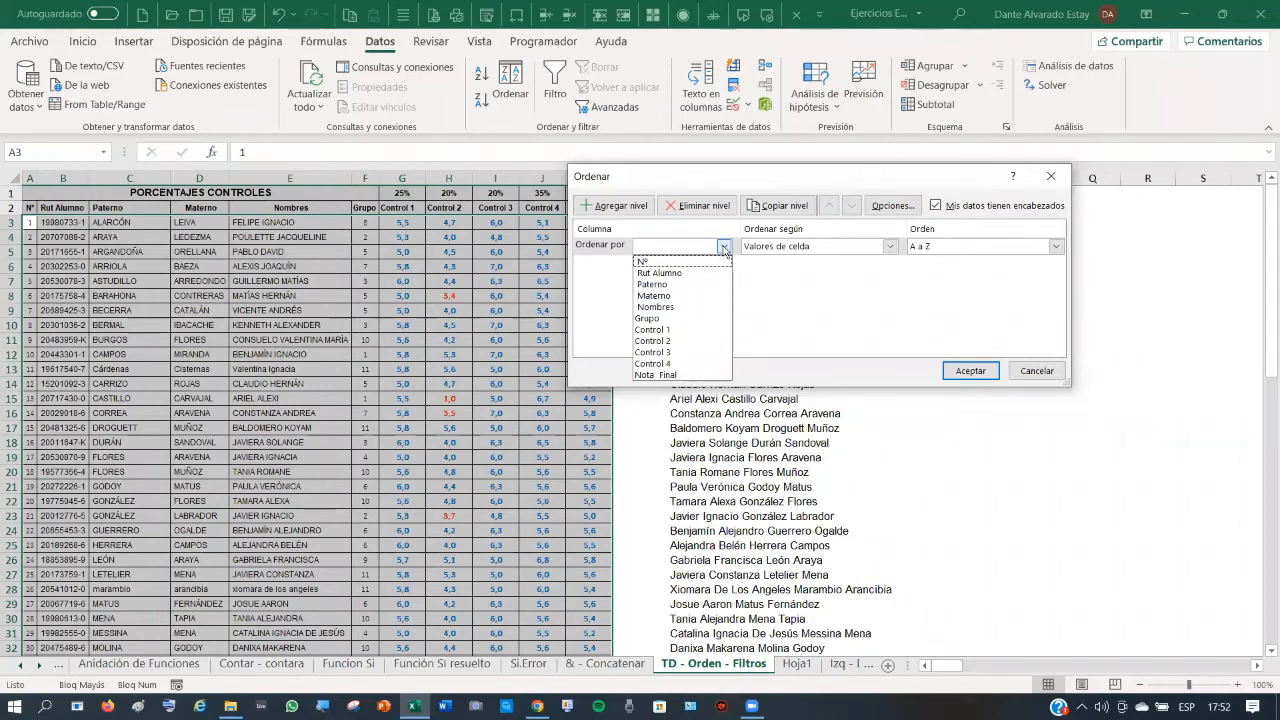
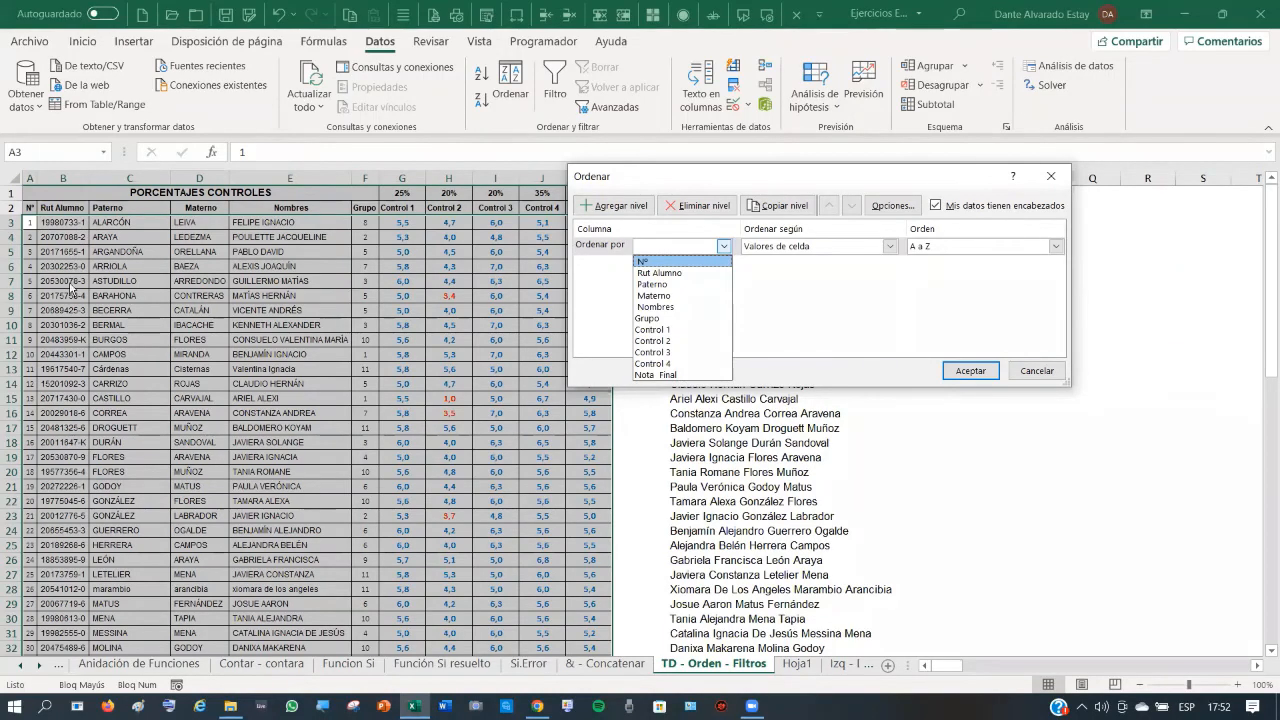
- Sort the grades table by Rut Alumno and scroll down through the result
click(674, 273)
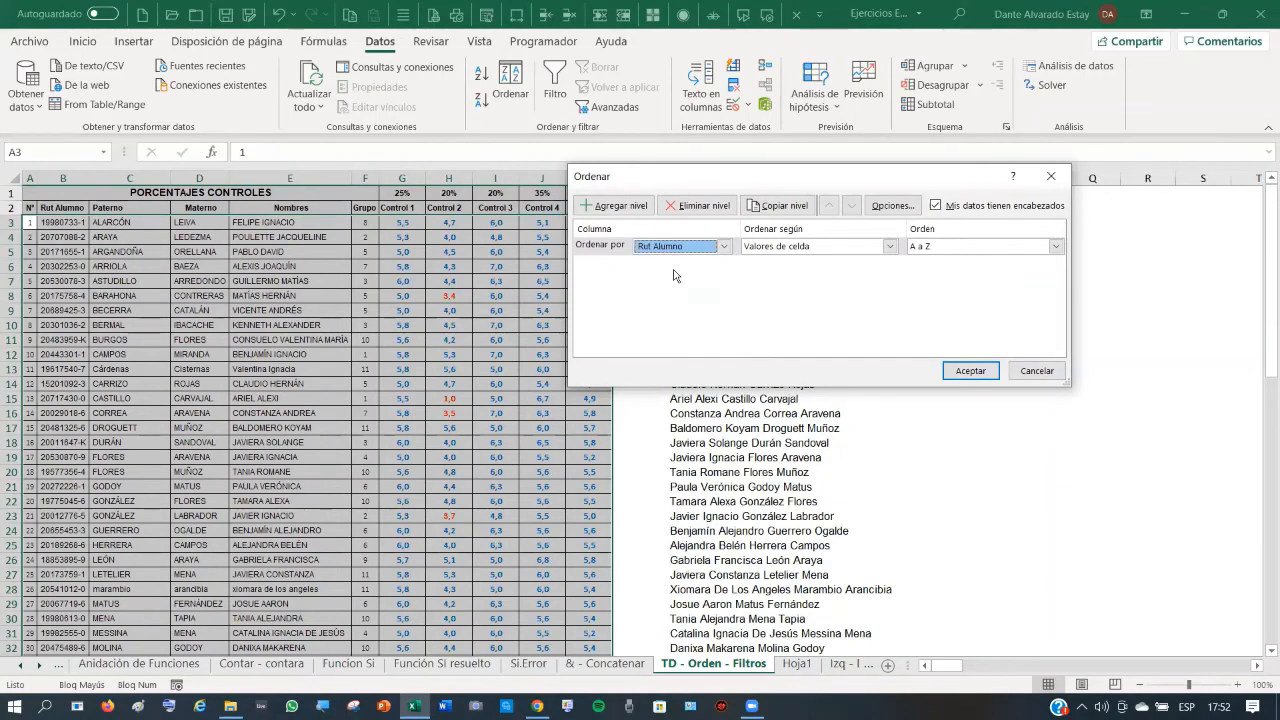
click(976, 373)
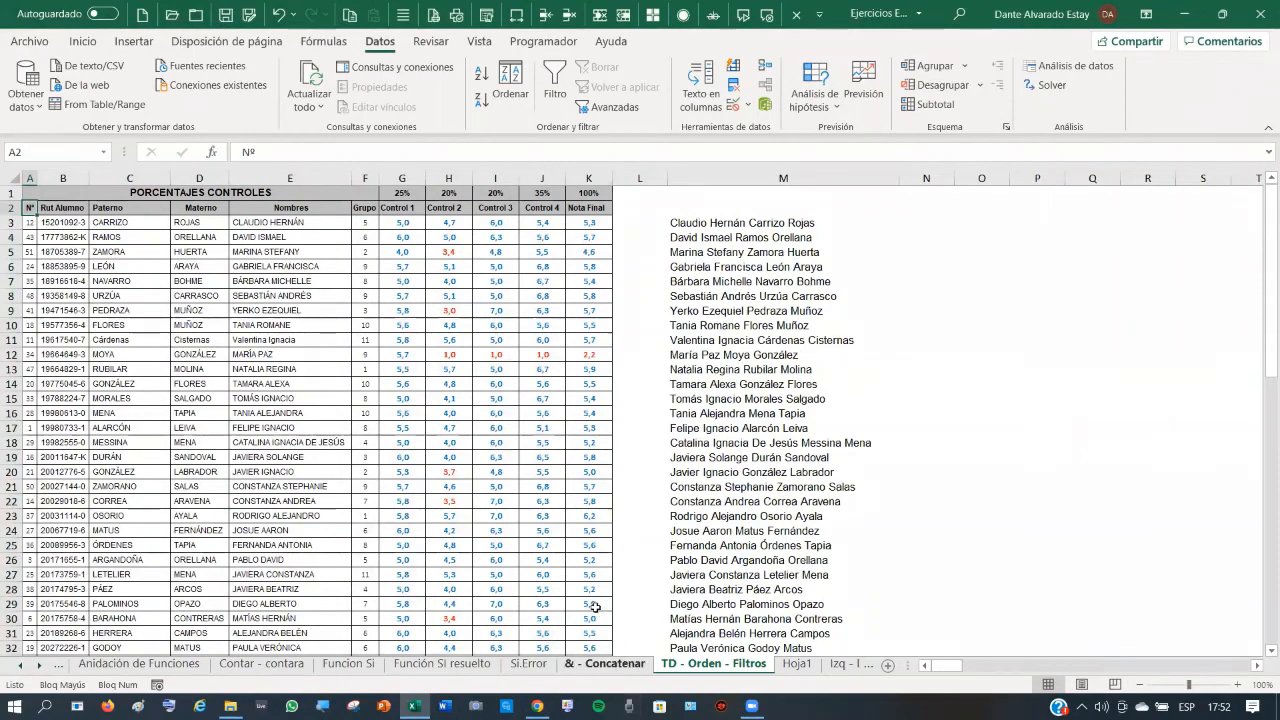
scroll(588, 607, down, 4)
scroll(588, 607, down, 5)
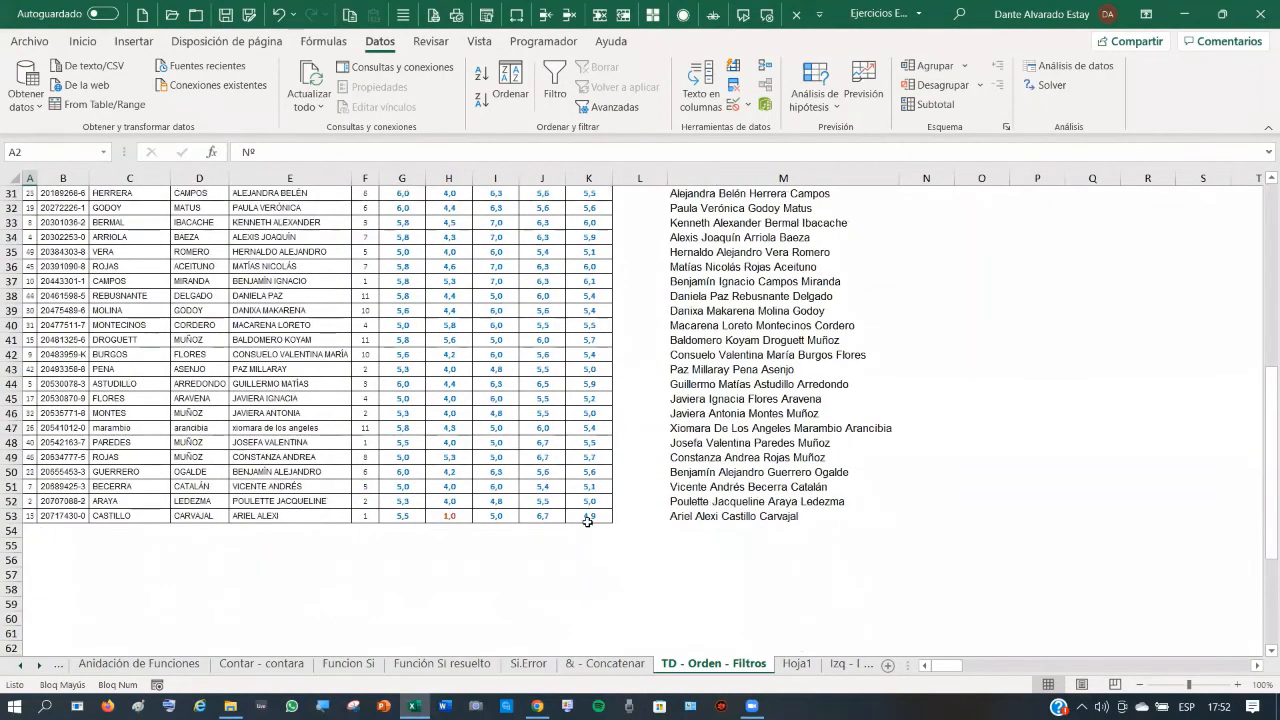
- Select the whole student table with Ctrl+A from a cell inside it
click(589, 515)
click(367, 296)
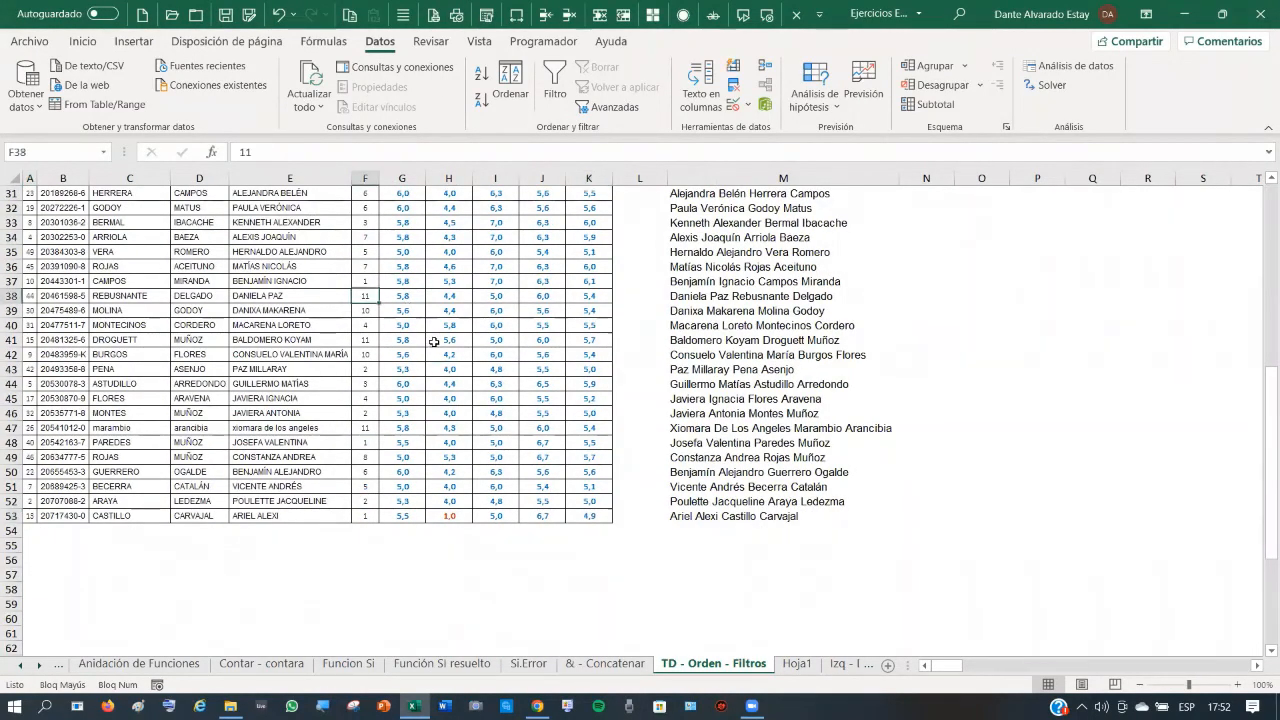
key(ctrl+a)
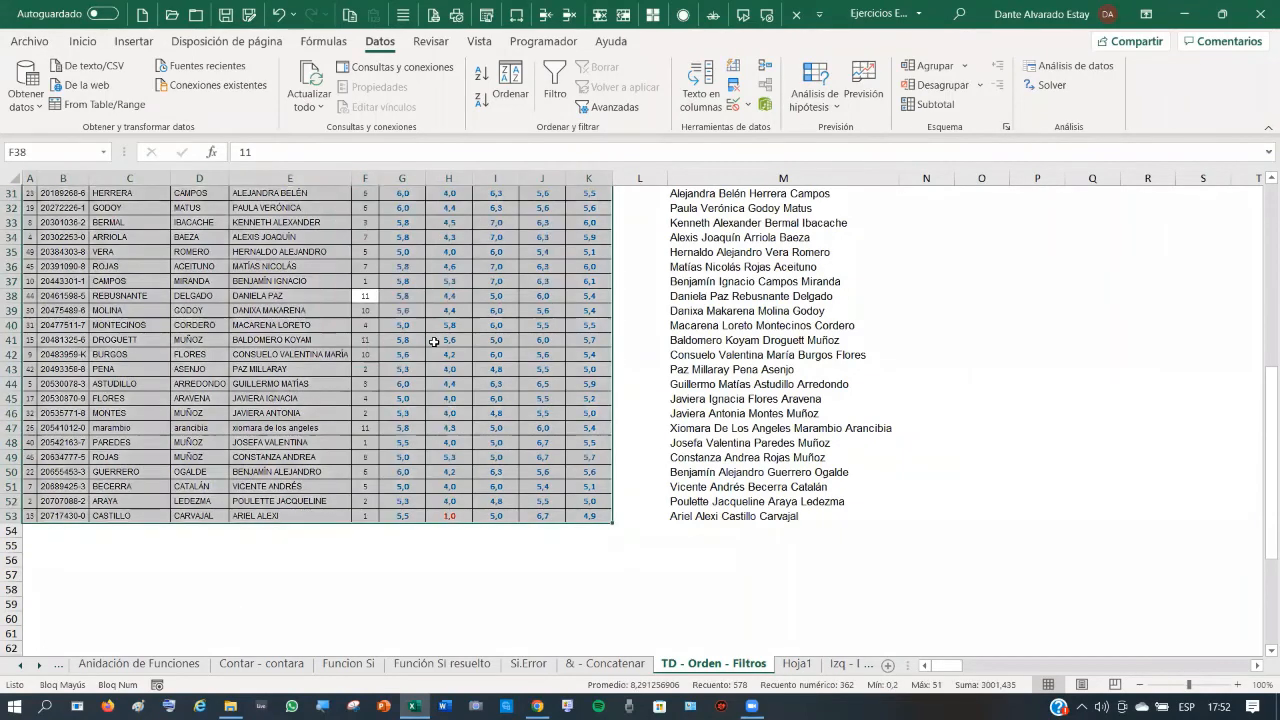
scroll(430, 341, up, 3)
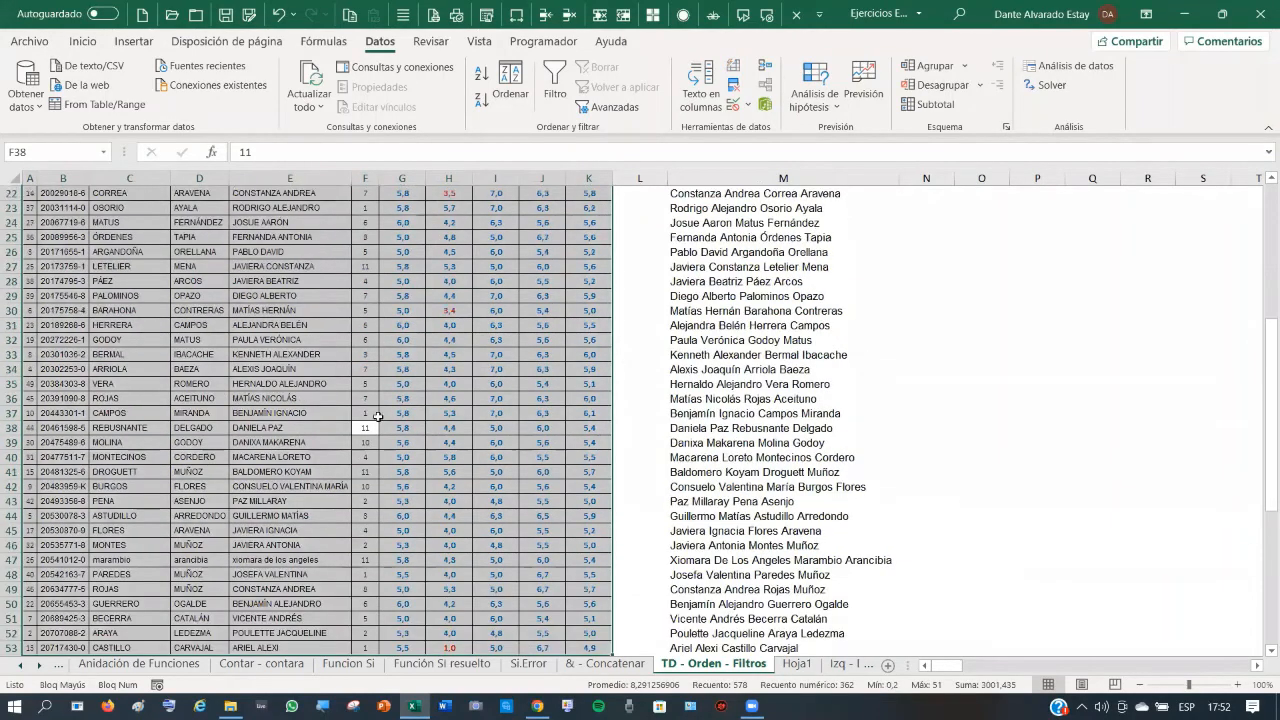
click(308, 355)
click(293, 428)
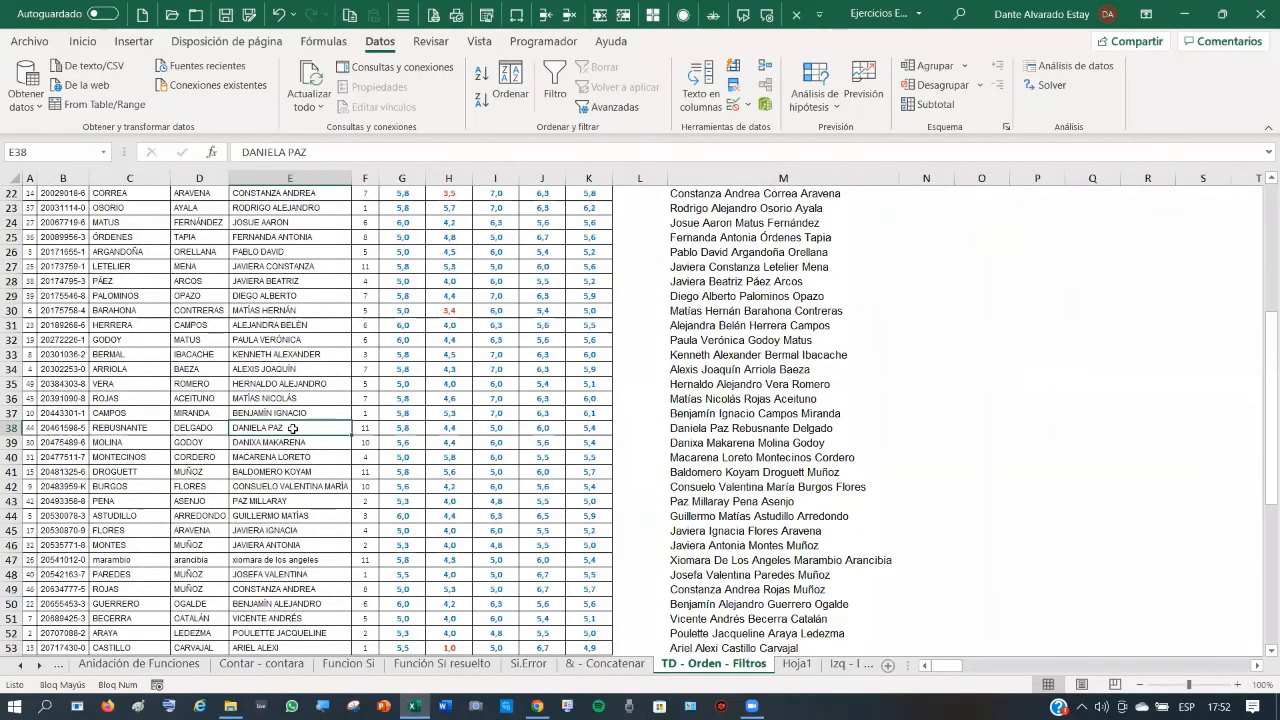
key(ctrl+a)
- Cancel the save prompt from Ctrl+W, keeping the workbook open, and reselect a table cell
key(ctrl+w)
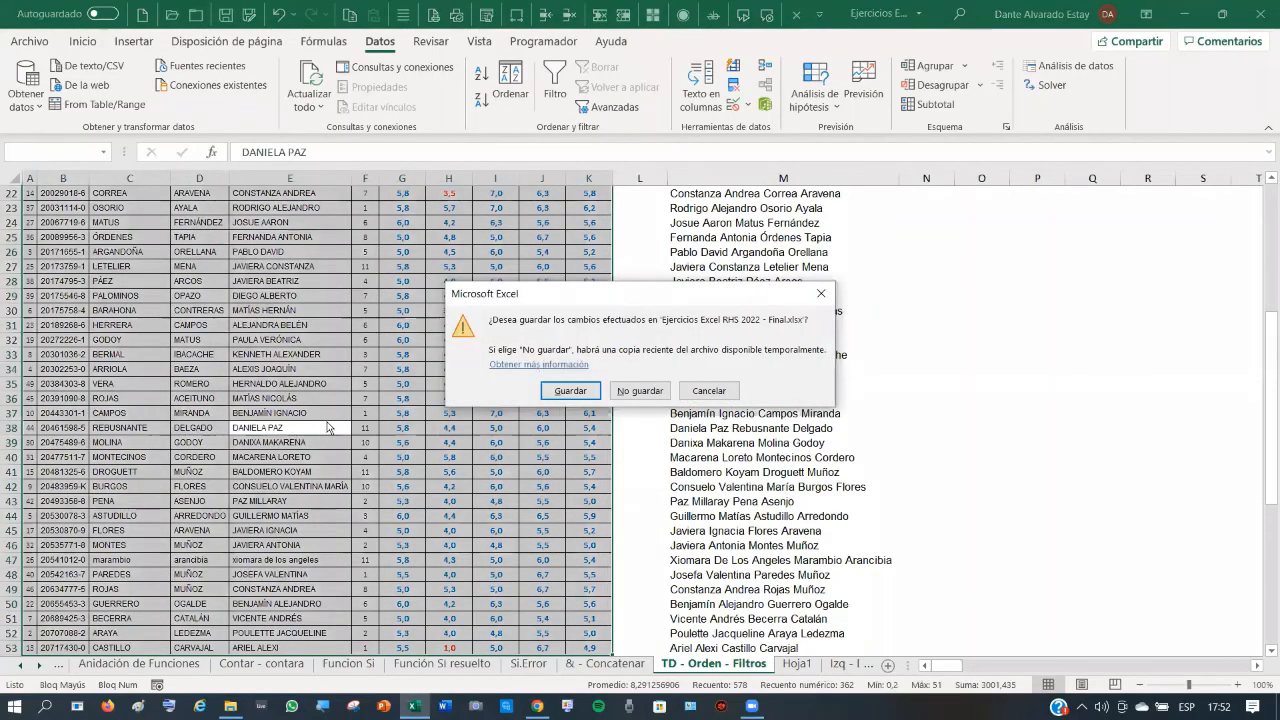
click(709, 390)
scroll(285, 456, up, 7)
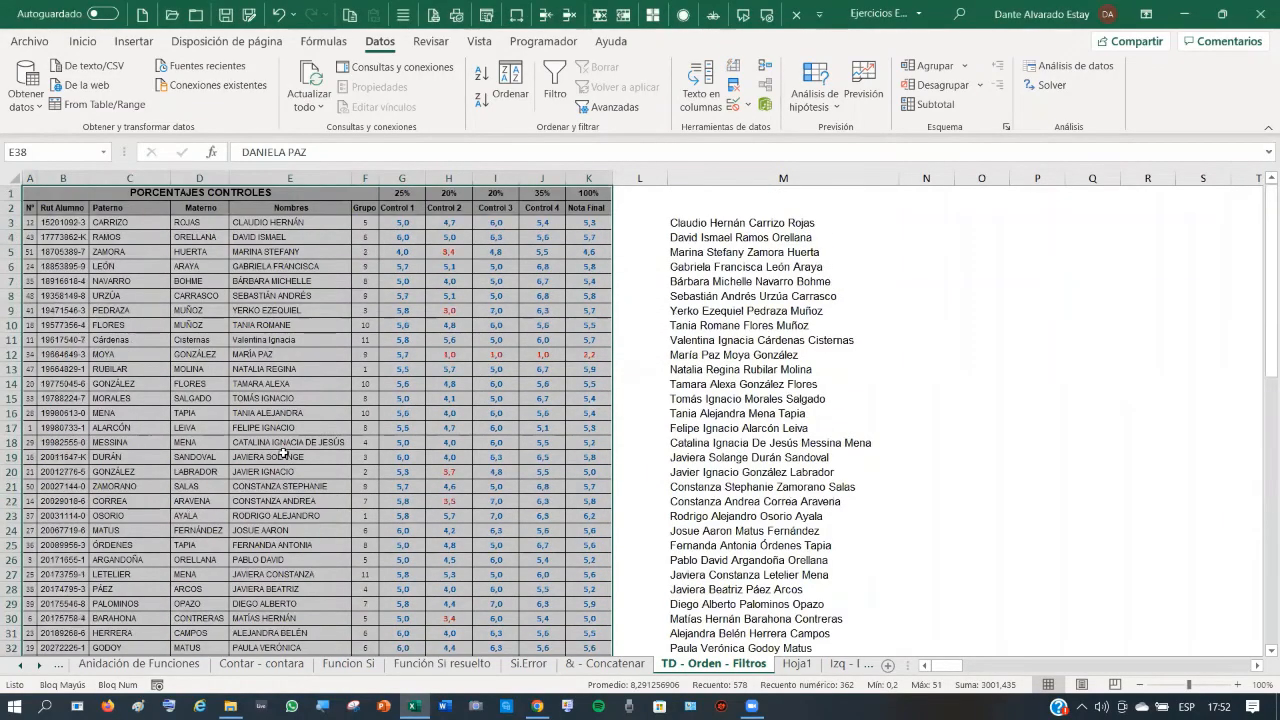
scroll(284, 453, down, 9)
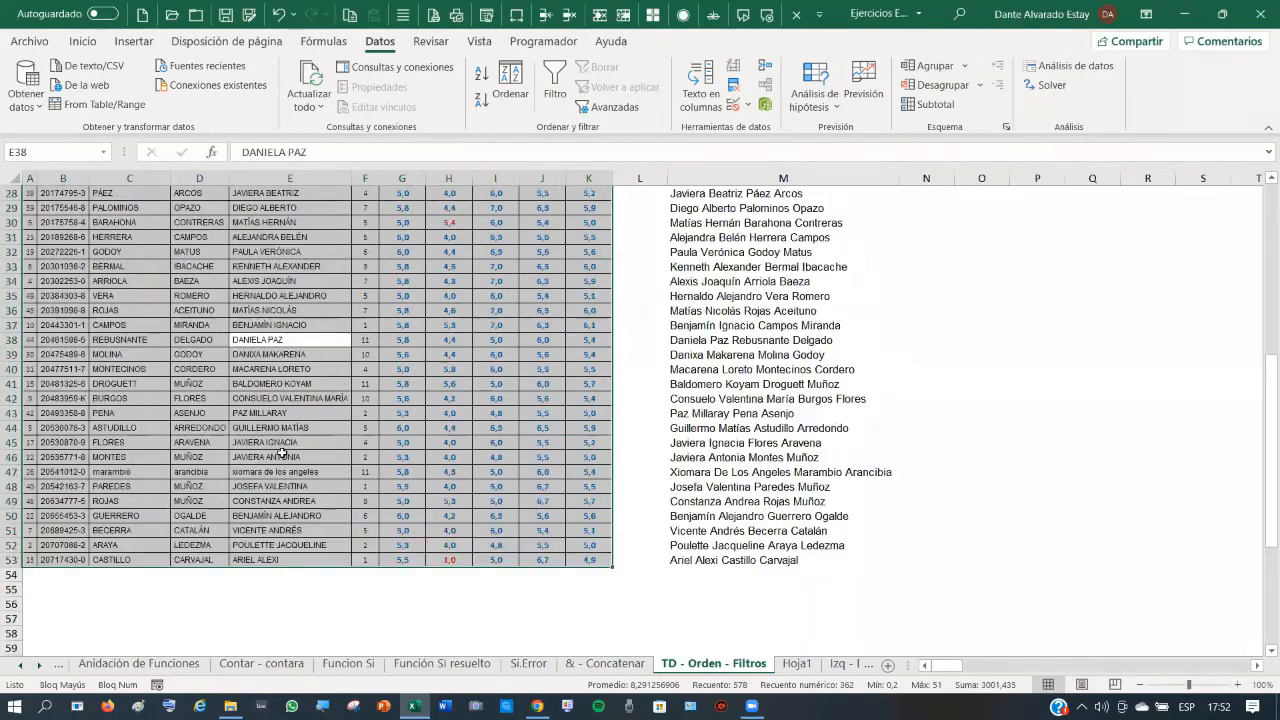
scroll(284, 453, up, 9)
click(290, 356)
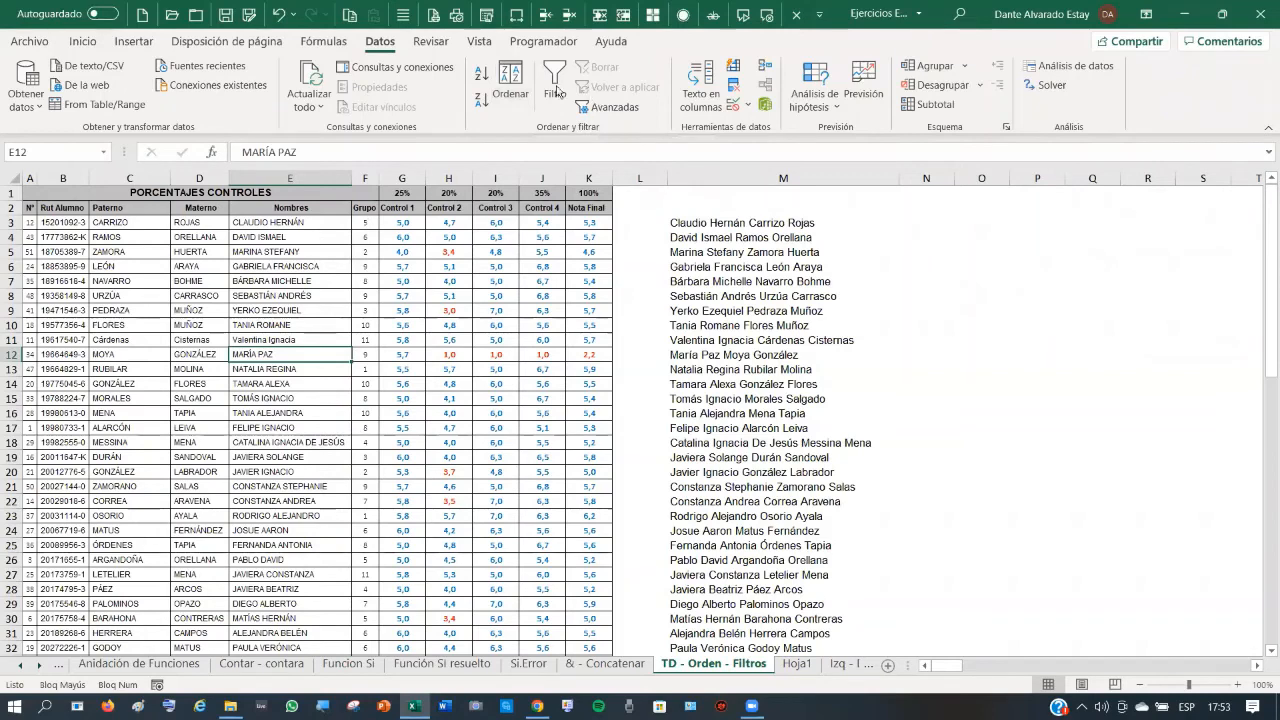
- Sort the grades table by Grupo, lowest to highest, and scroll to check the order
click(513, 80)
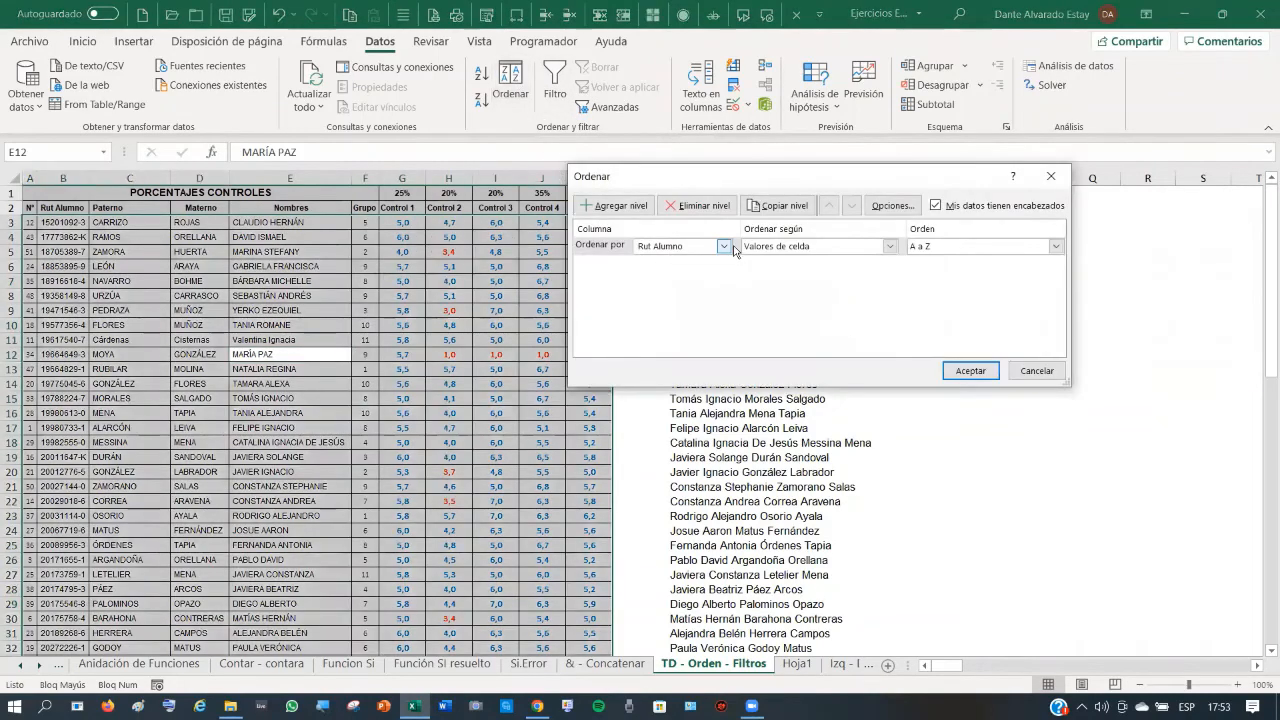
click(725, 247)
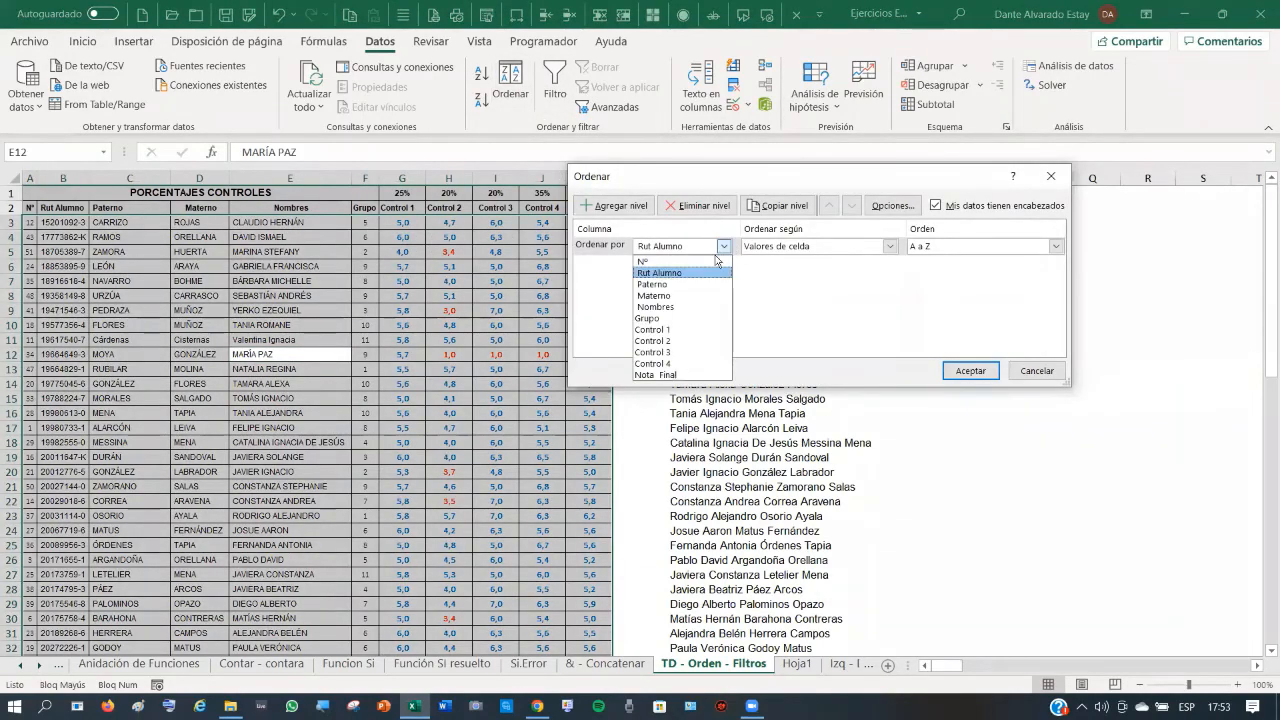
click(655, 320)
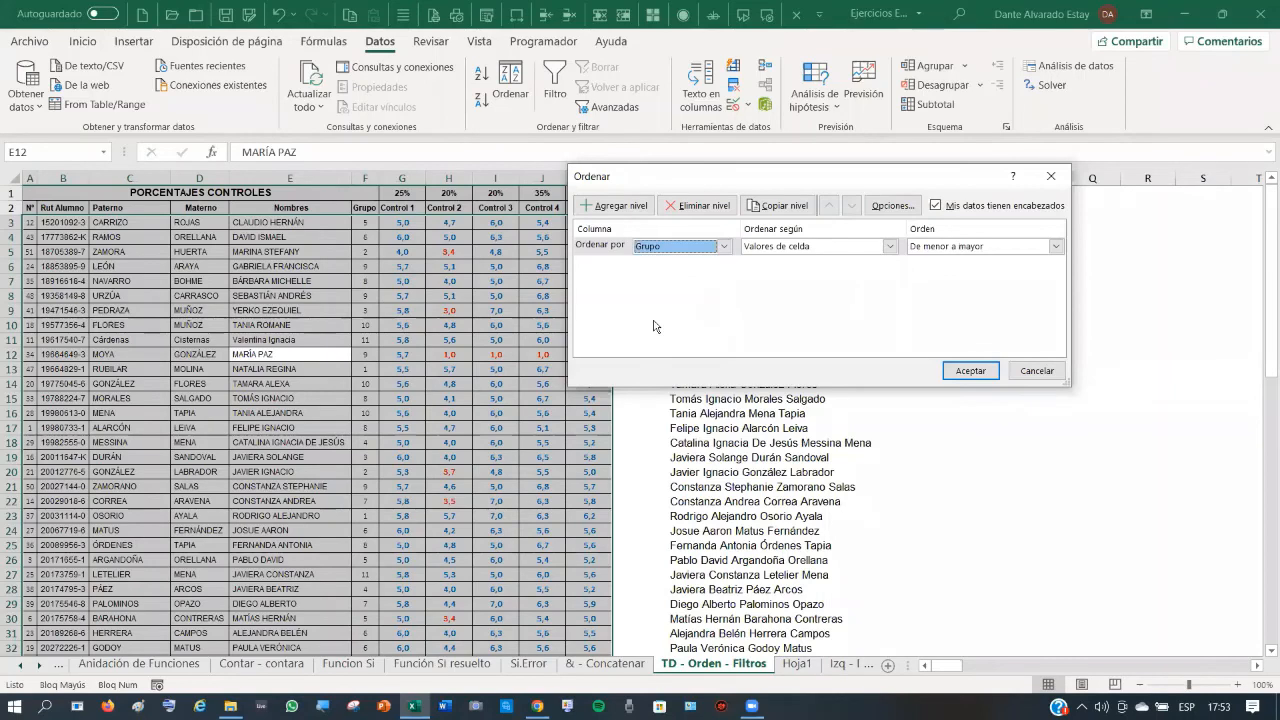
click(971, 371)
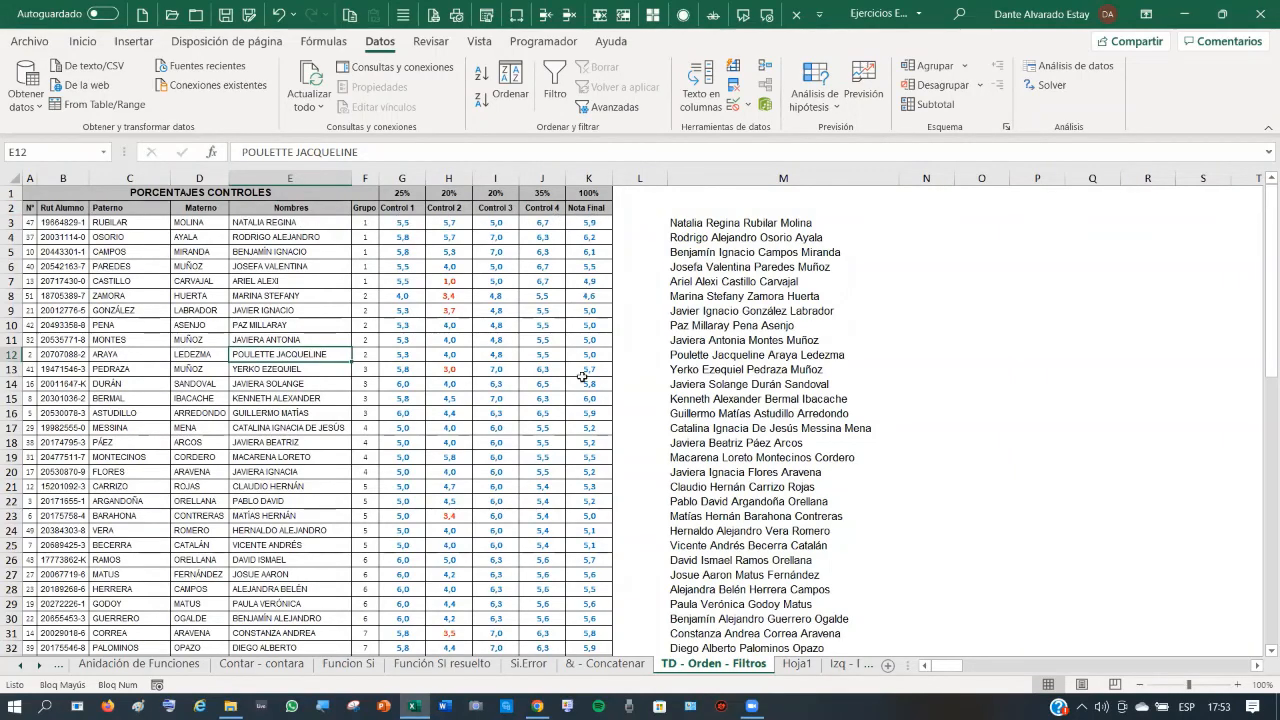
scroll(578, 390, down, 3)
scroll(577, 388, up, 3)
click(30, 209)
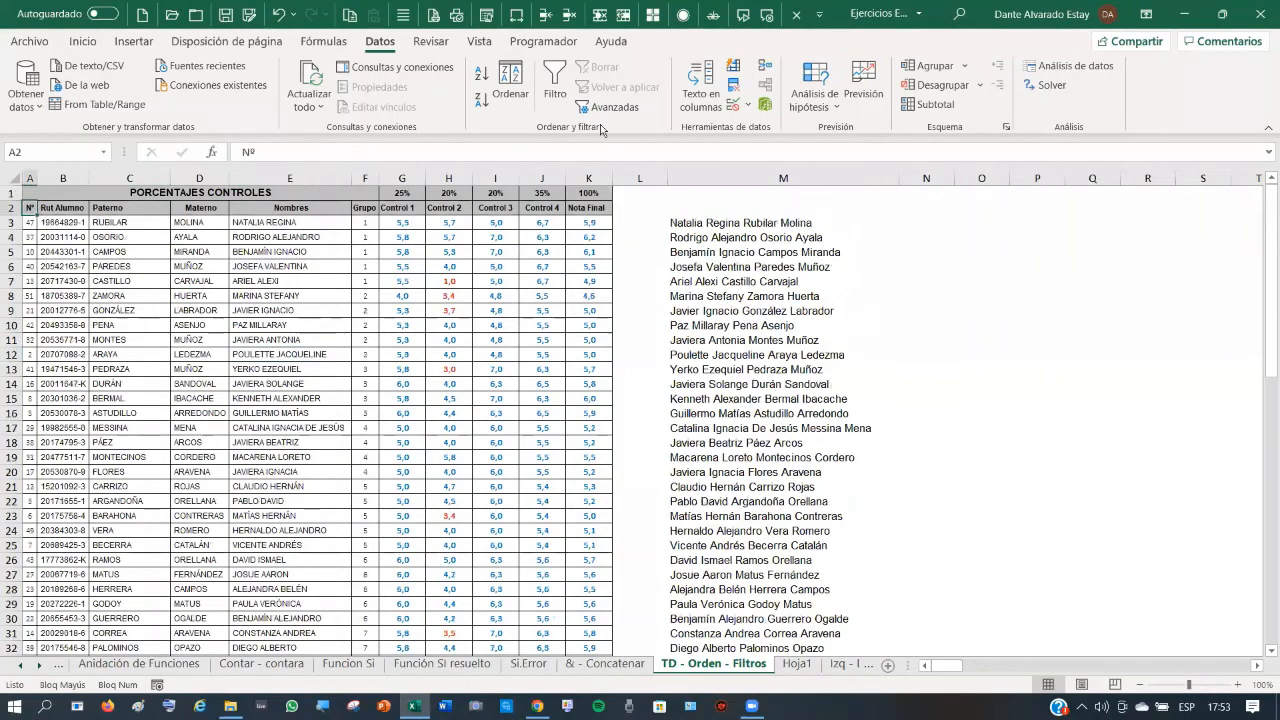
click(556, 77)
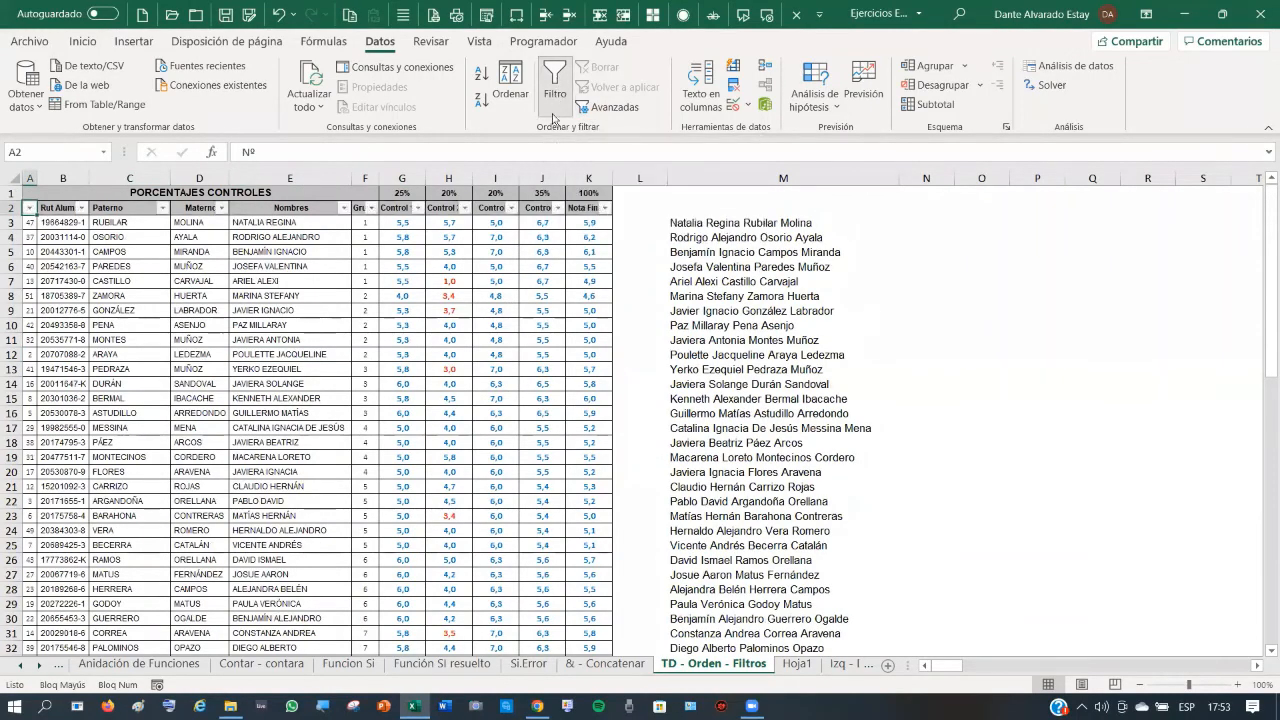
click(377, 311)
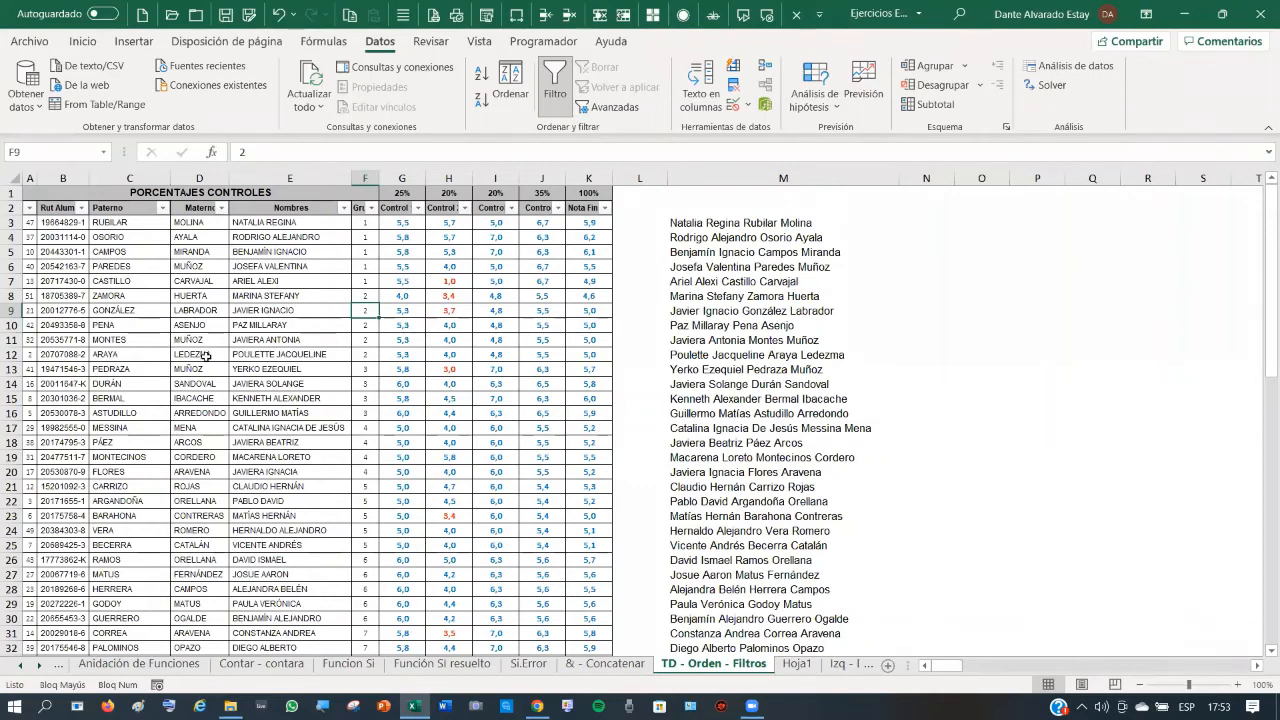
click(163, 208)
scroll(104, 452, down, 3)
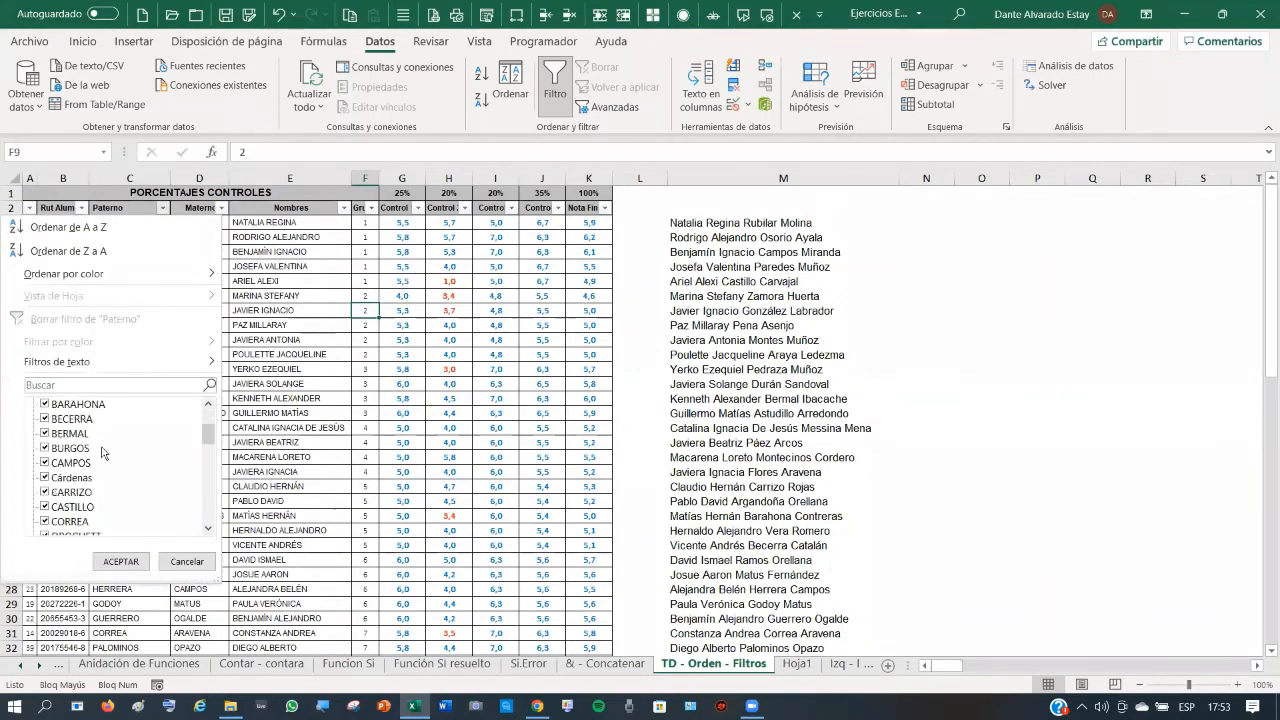
scroll(104, 452, down, 10)
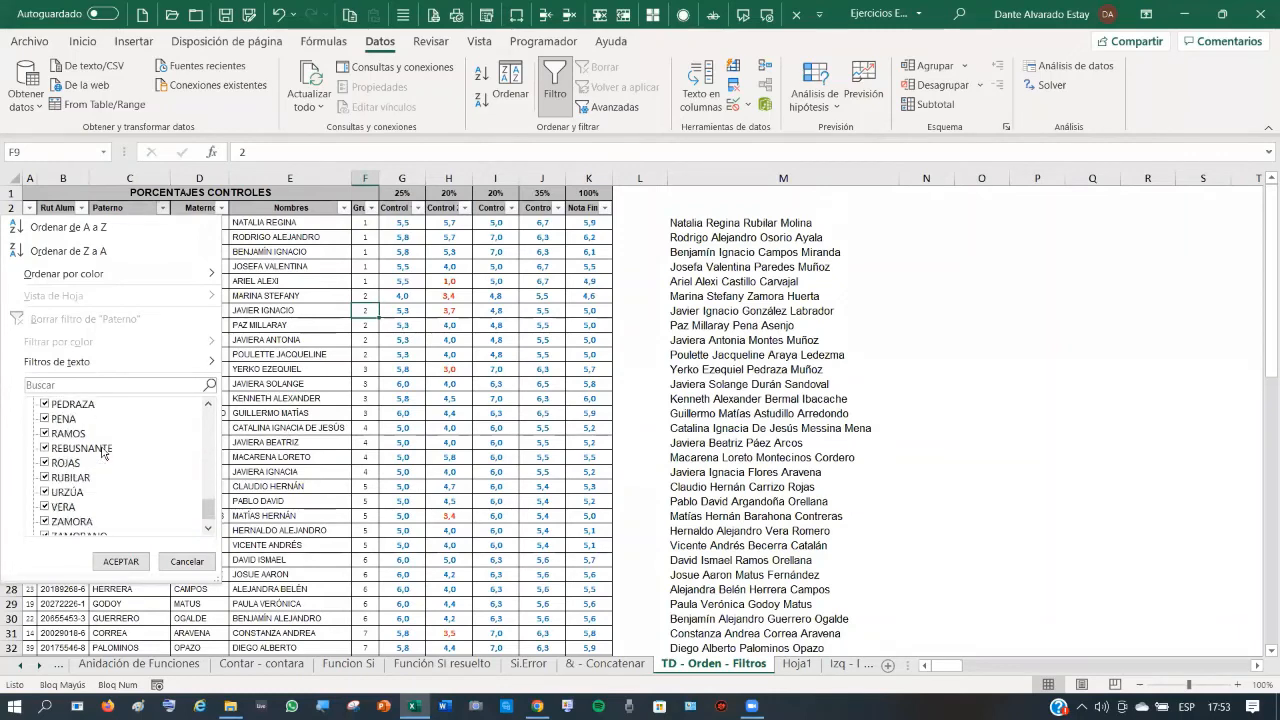
scroll(104, 452, up, 13)
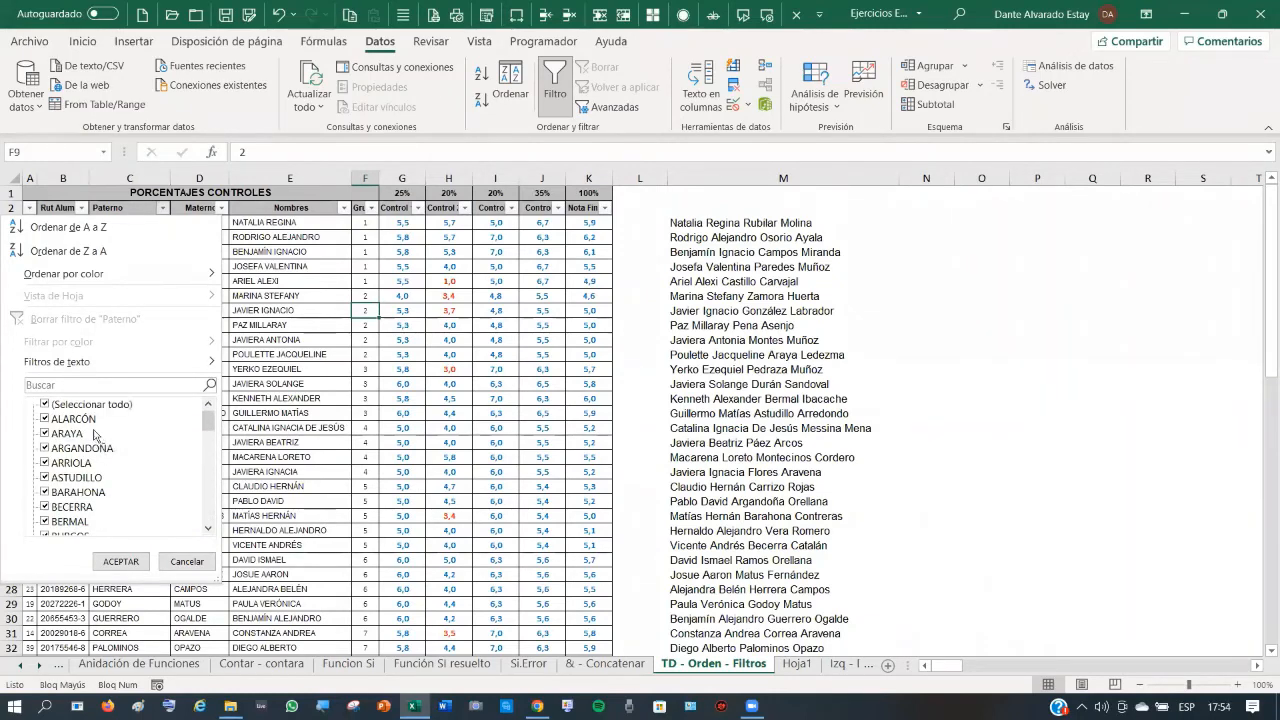
click(49, 401)
click(49, 404)
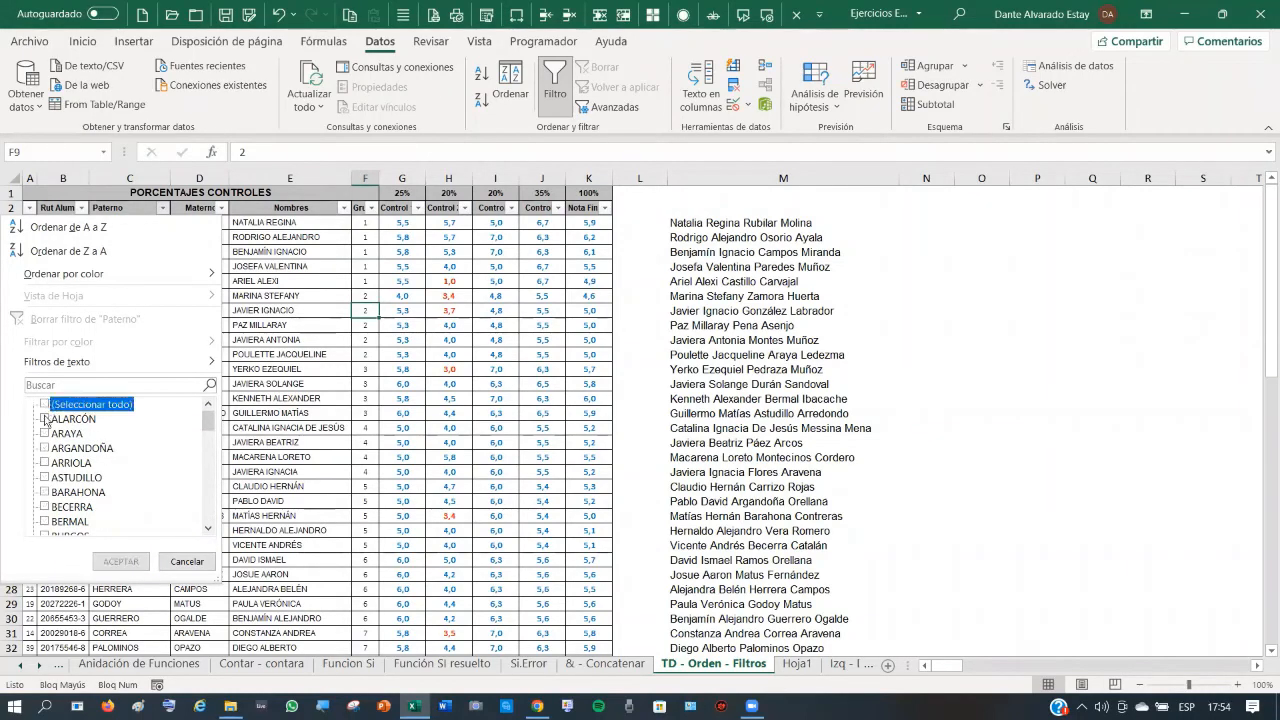
click(47, 420)
click(49, 466)
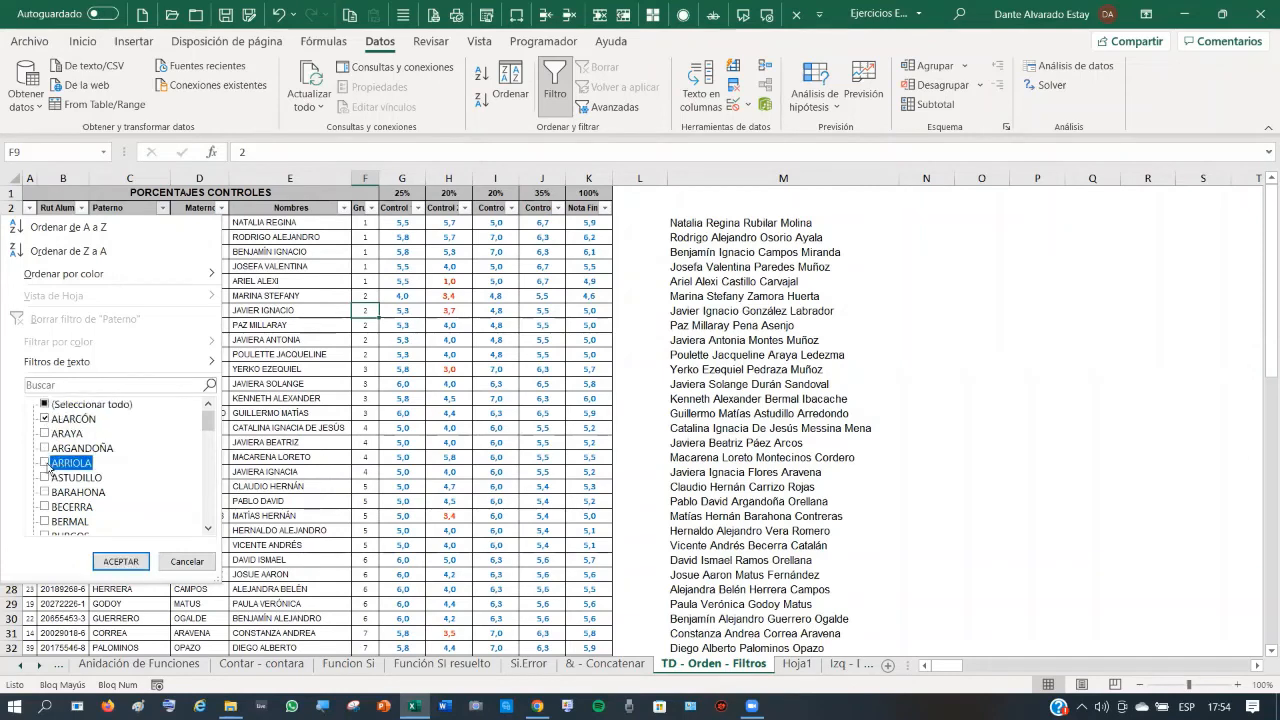
click(120, 561)
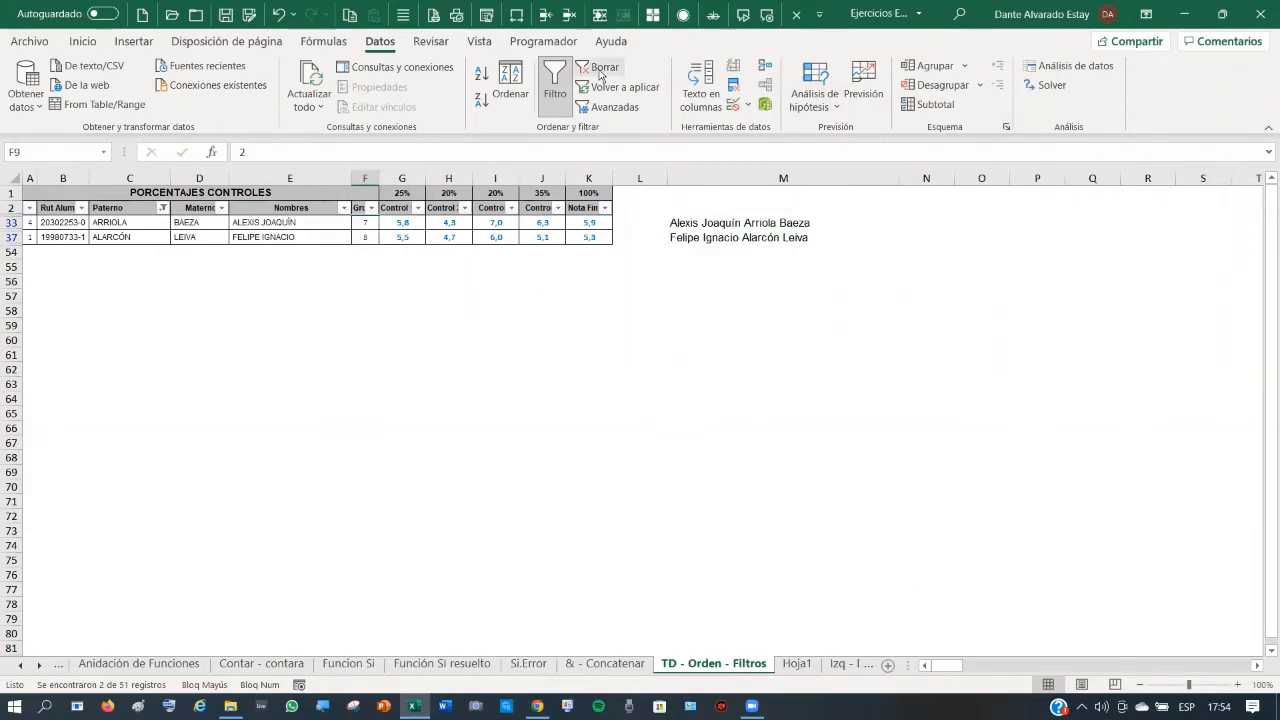
click(371, 207)
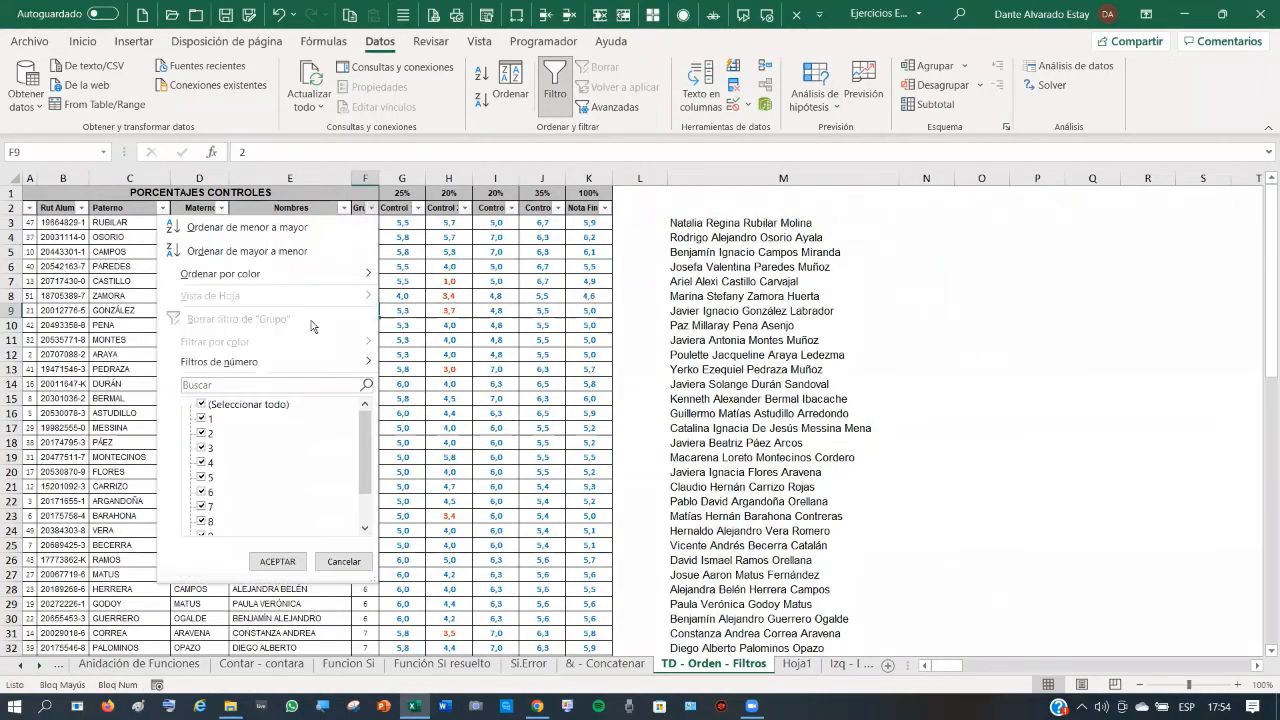
click(205, 404)
click(203, 477)
click(279, 561)
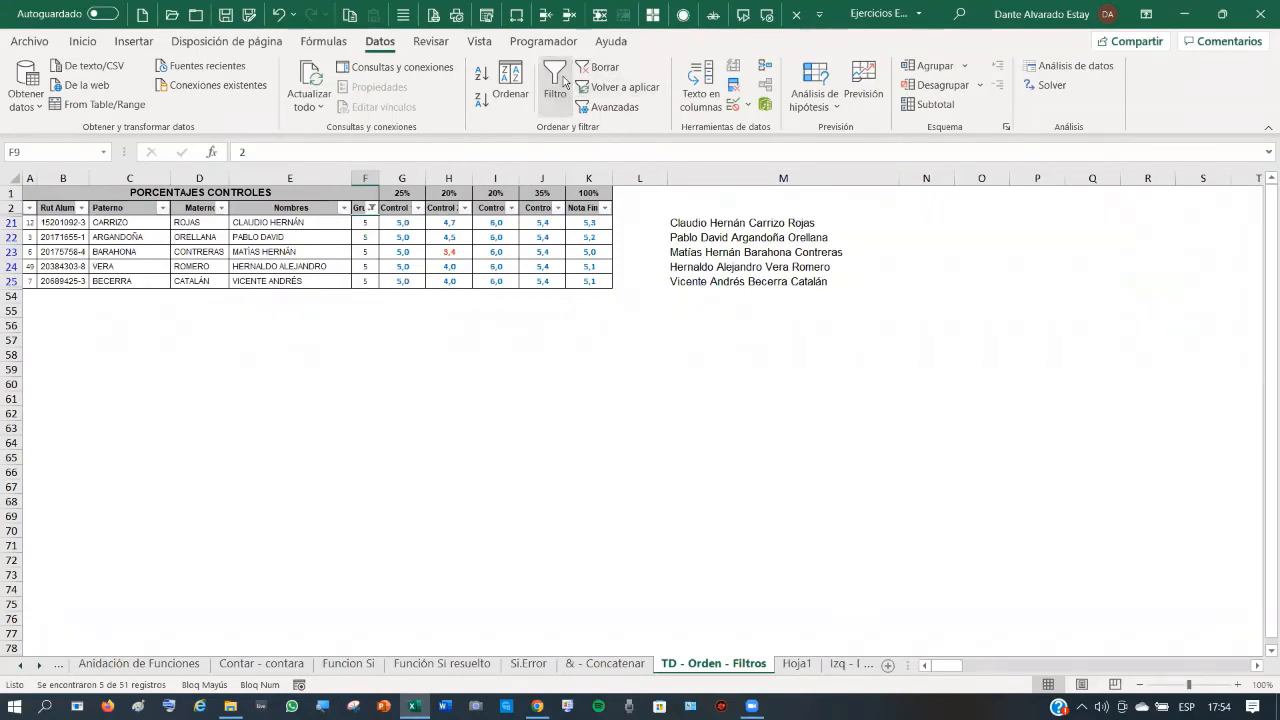
click(556, 78)
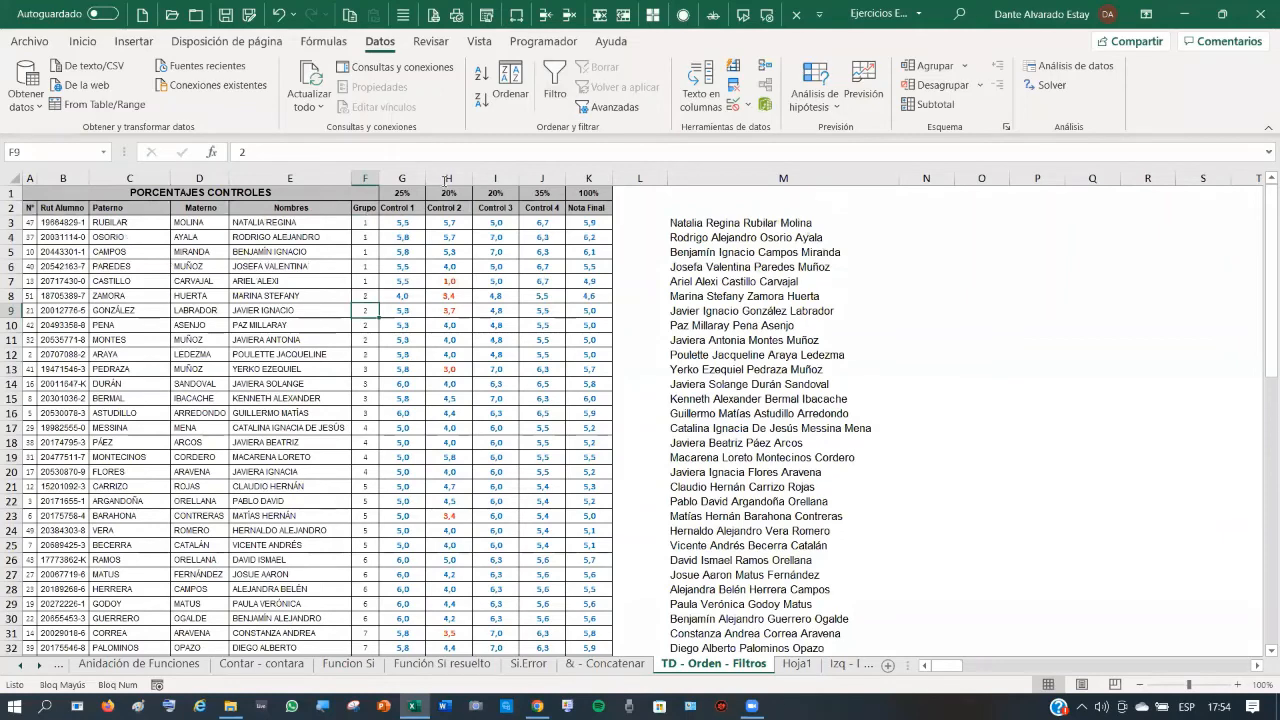
click(365, 207)
click(556, 78)
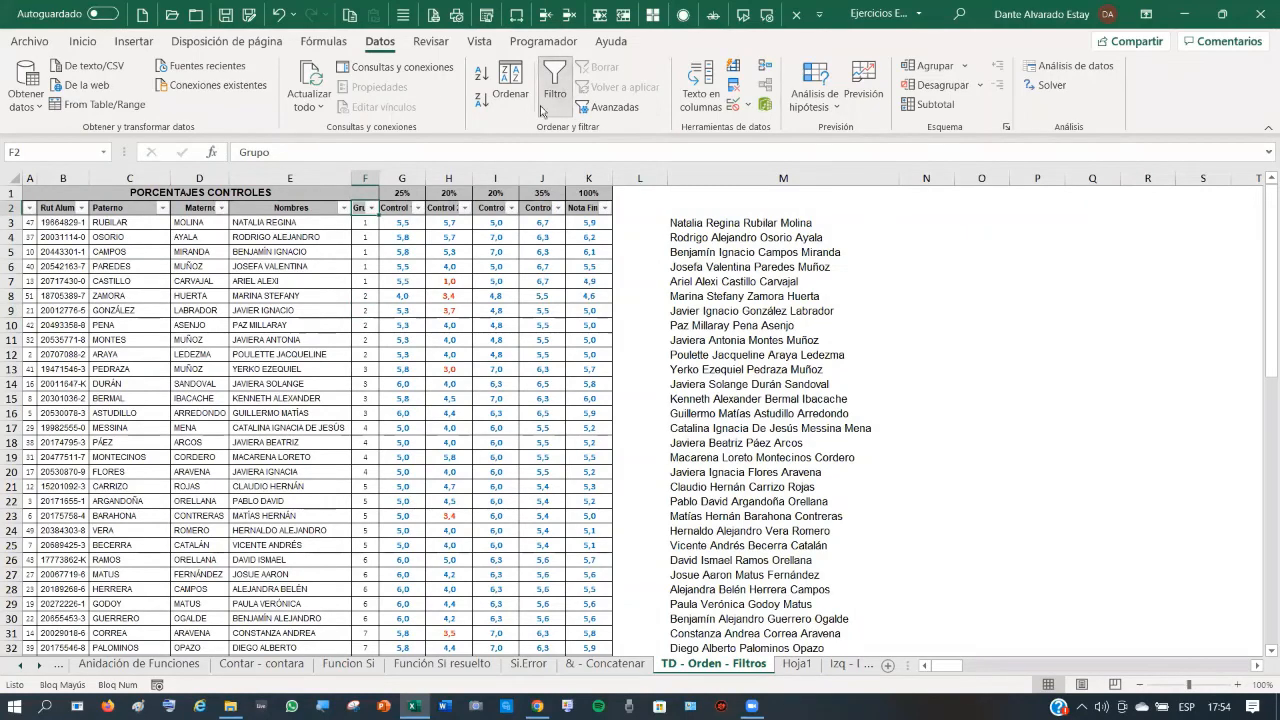
click(371, 208)
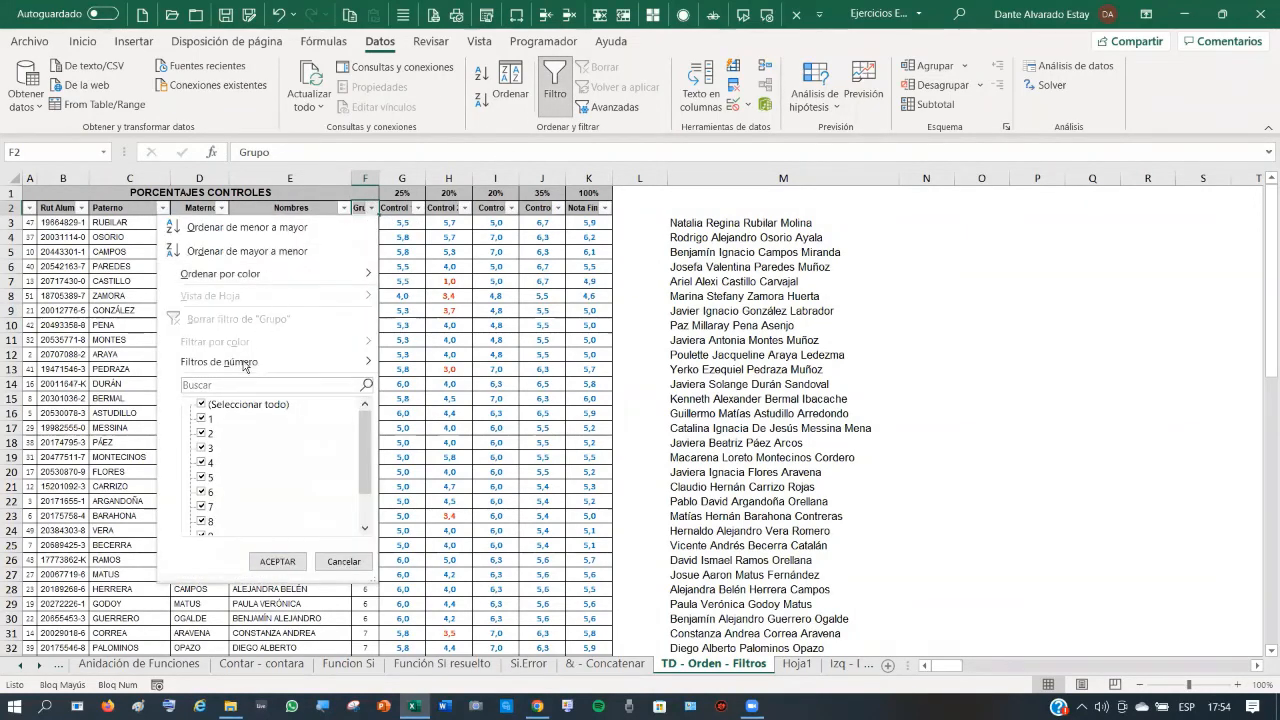
mouse_move(243, 364)
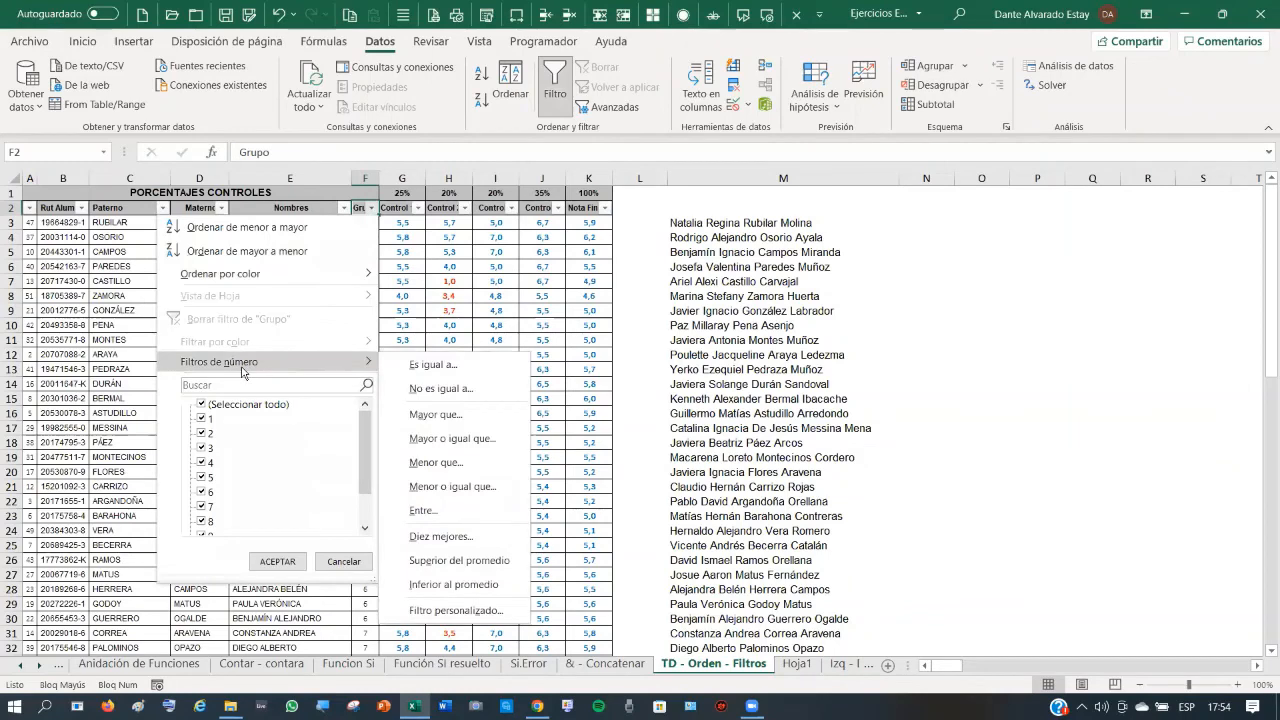
click(435, 366)
text(5)
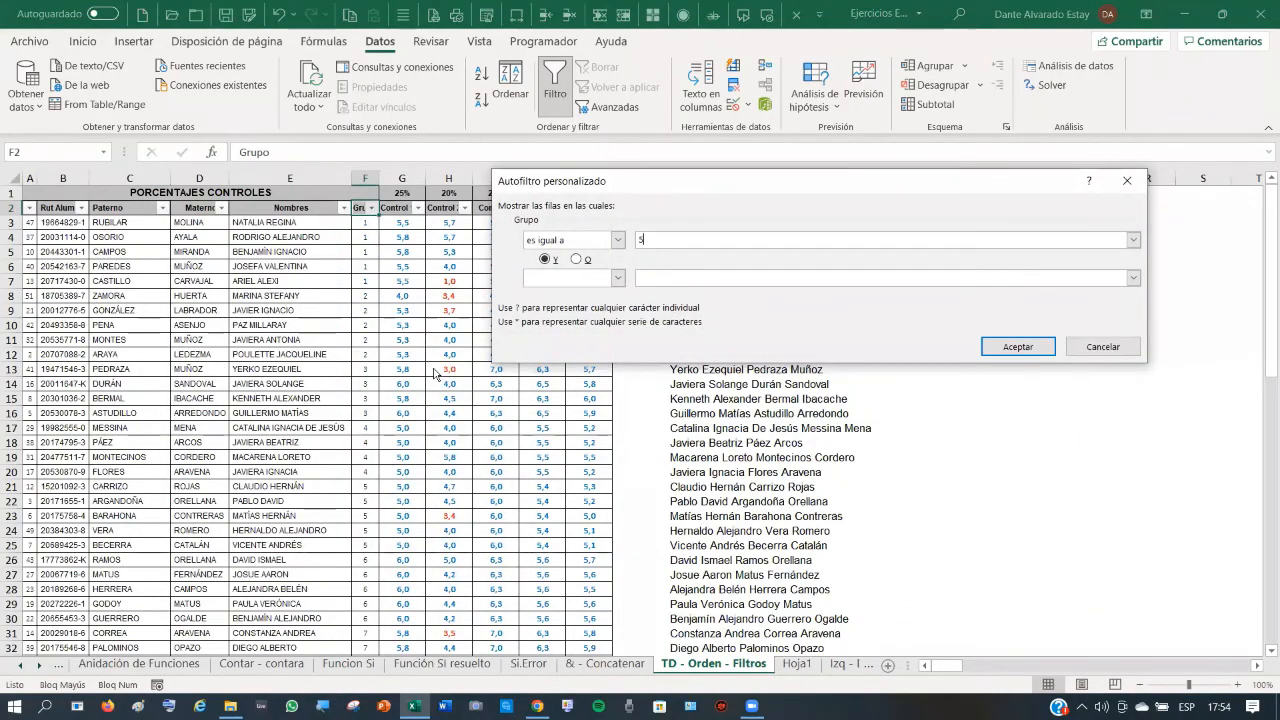
click(1017, 347)
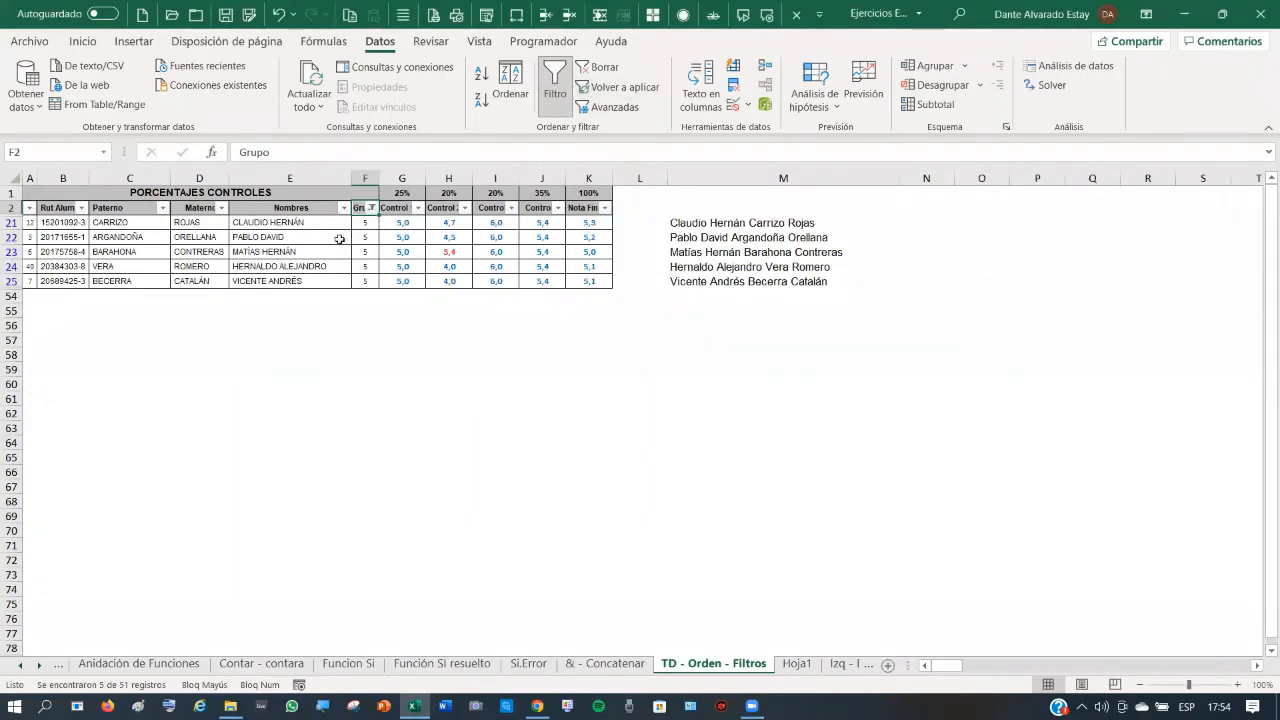
click(344, 207)
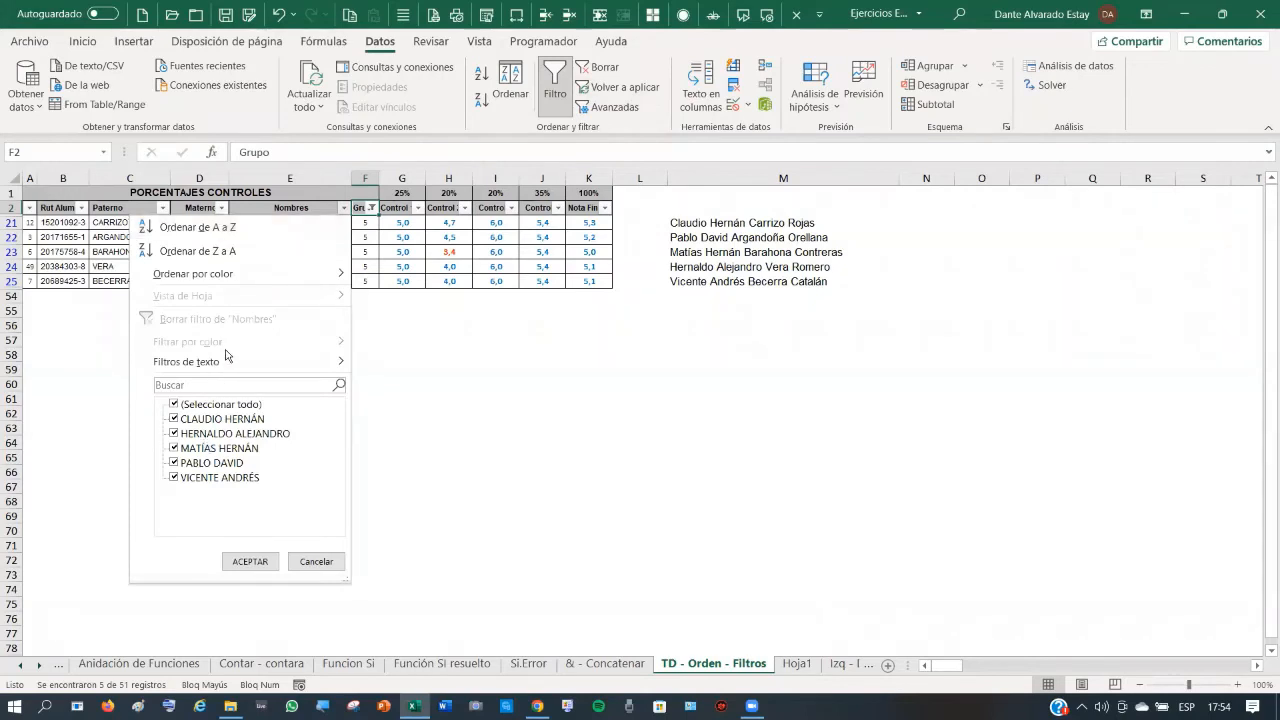
mouse_move(231, 374)
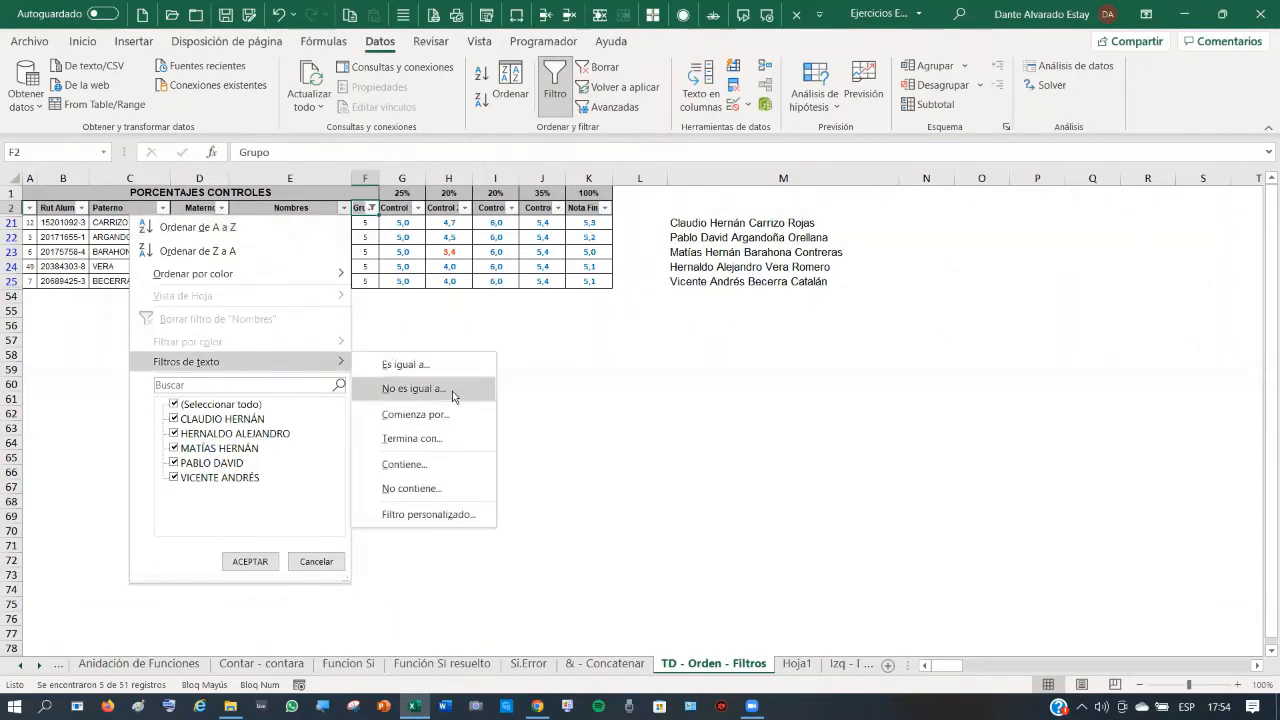
click(629, 341)
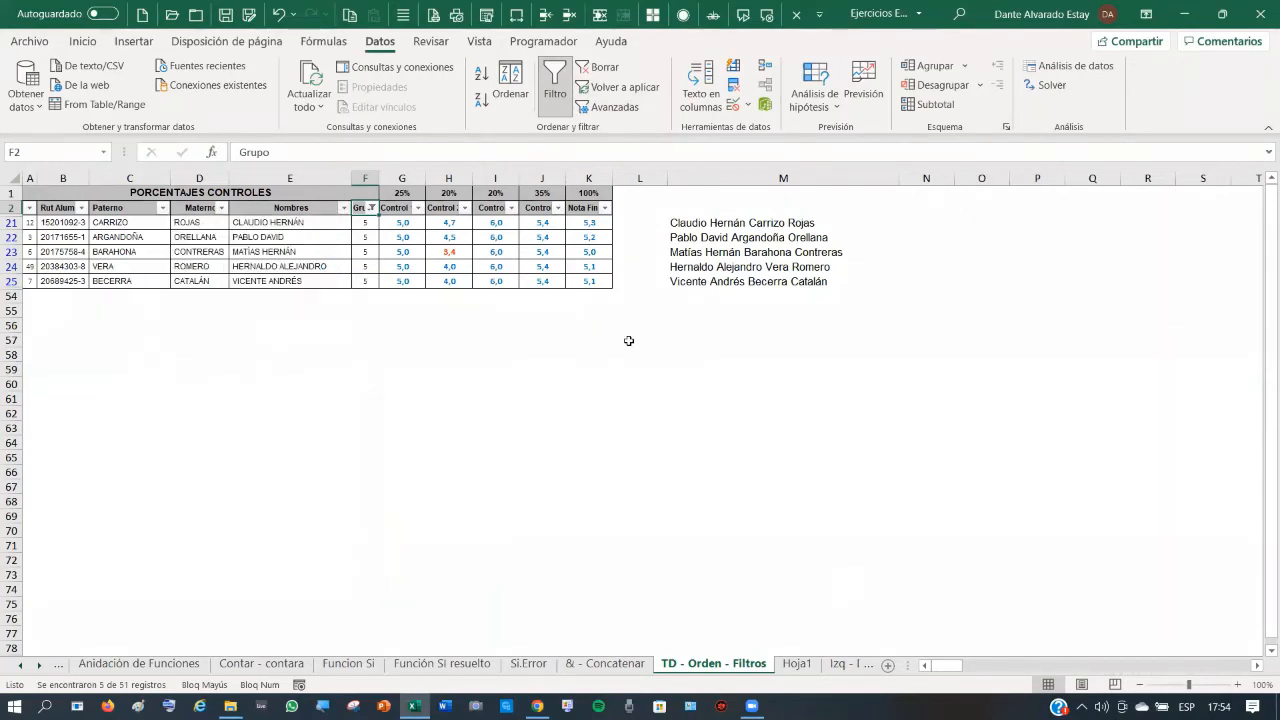
- Switch to the Validacion de Datos sheet beside the weekday list
click(845, 665)
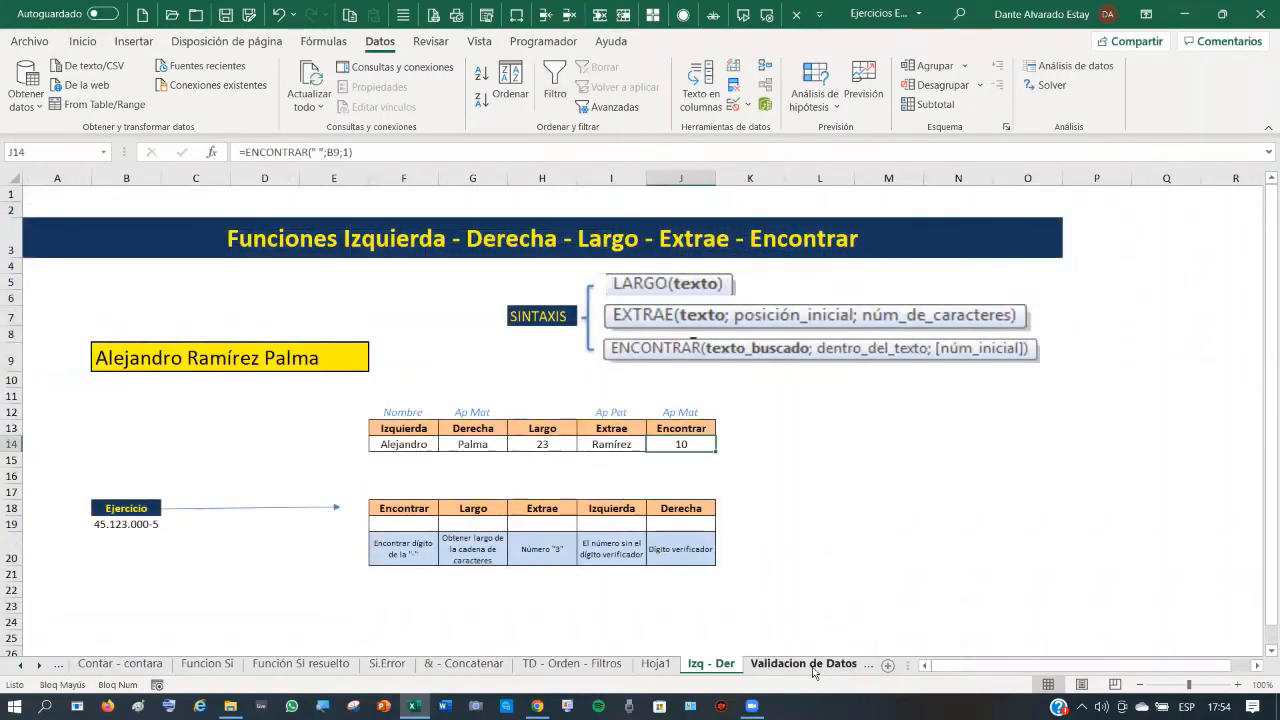
click(795, 667)
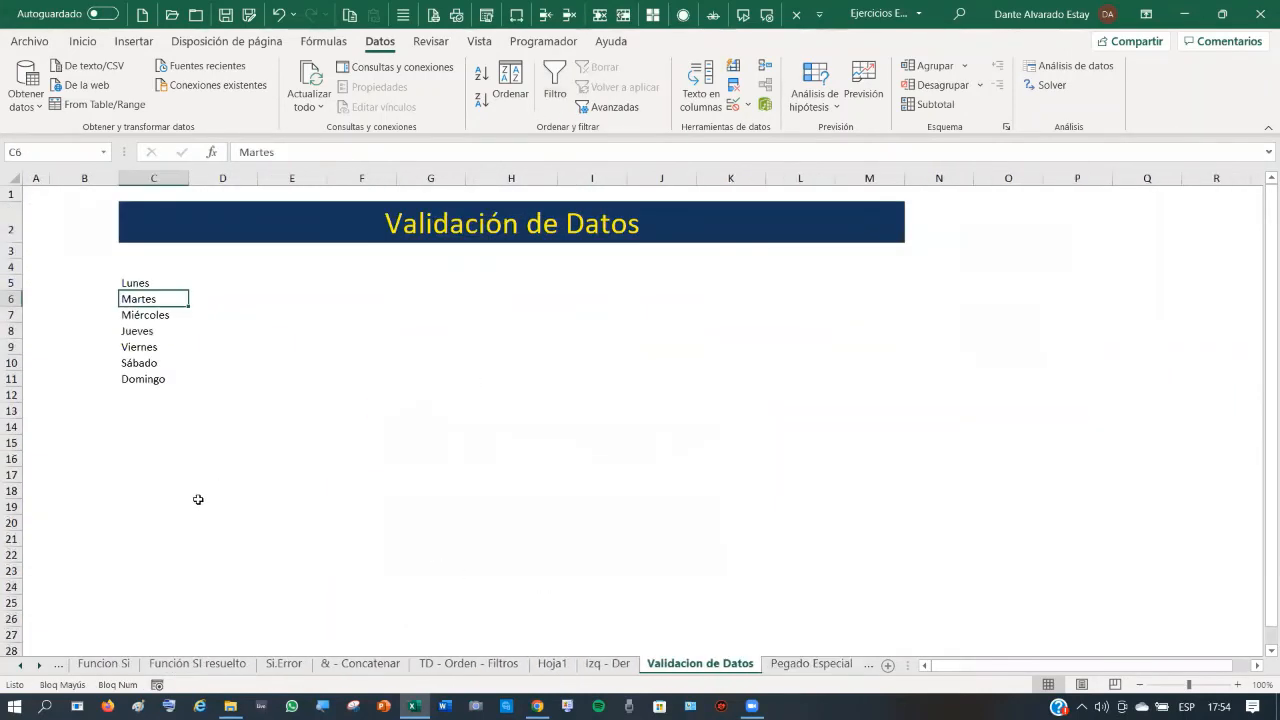
click(195, 430)
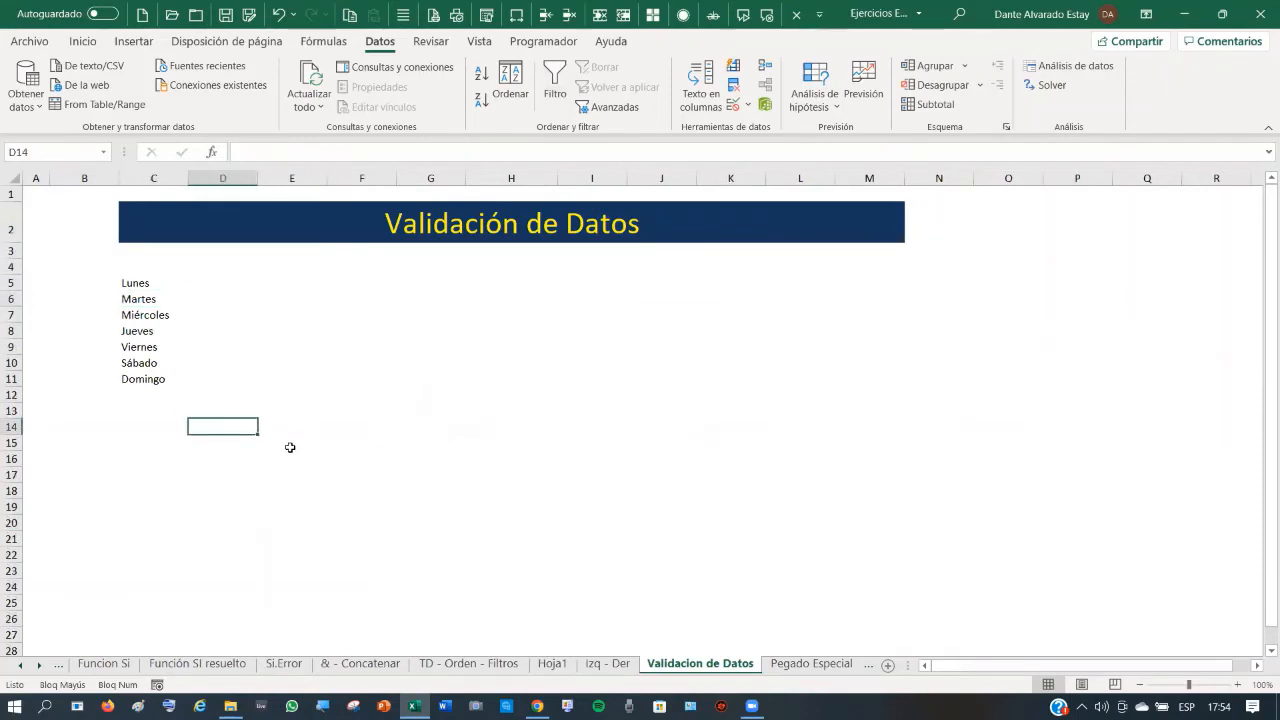
key(ctrl+u)
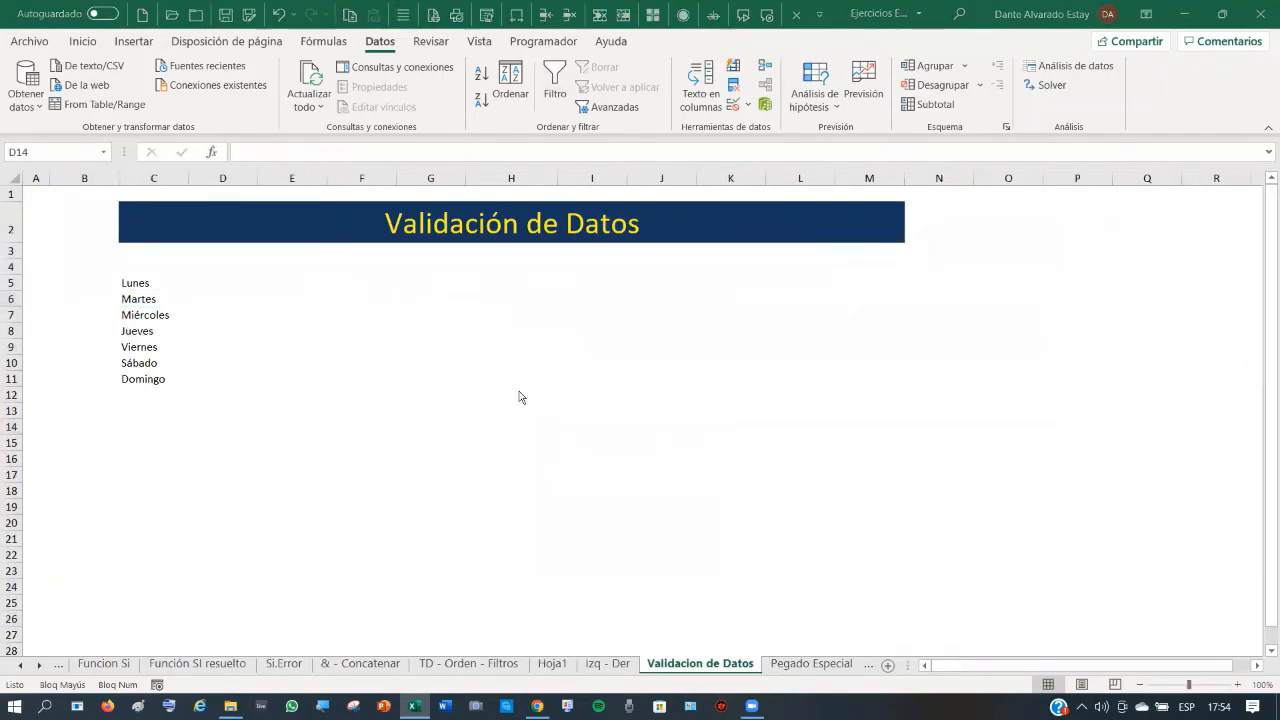
- Label cell F5 with 'Día', correcting the all-caps typo
click(391, 287)
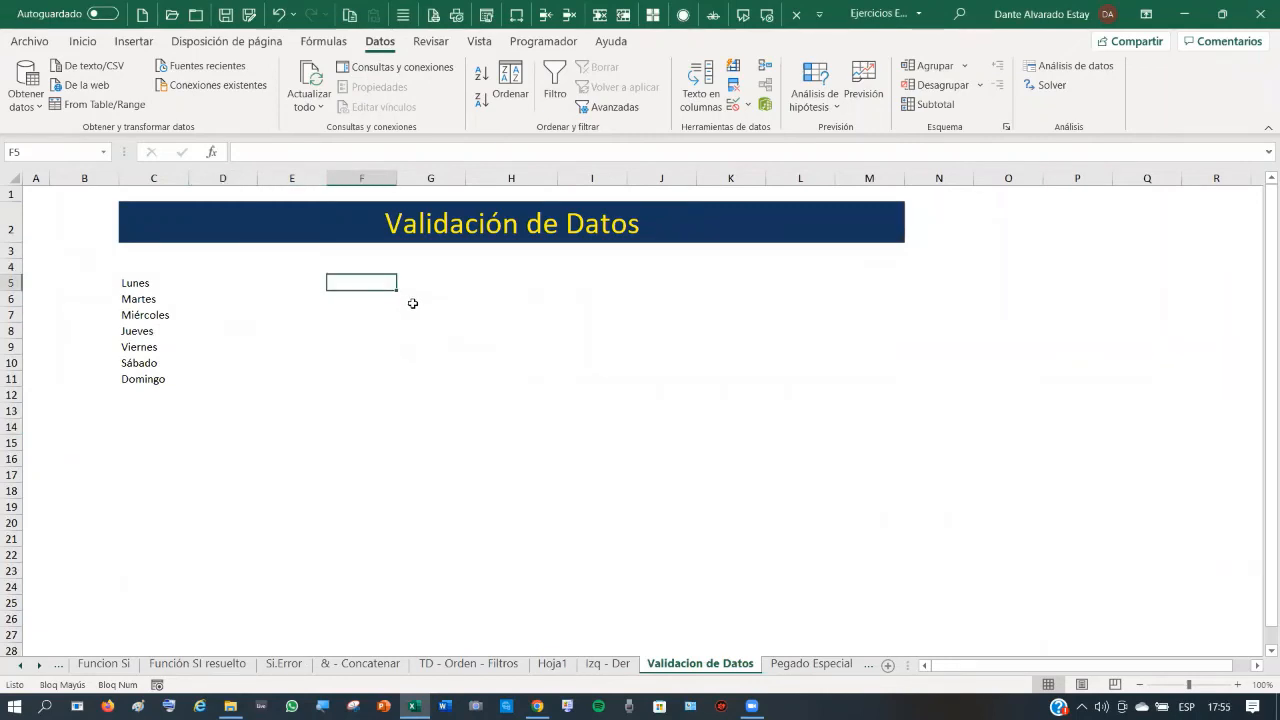
text(d)
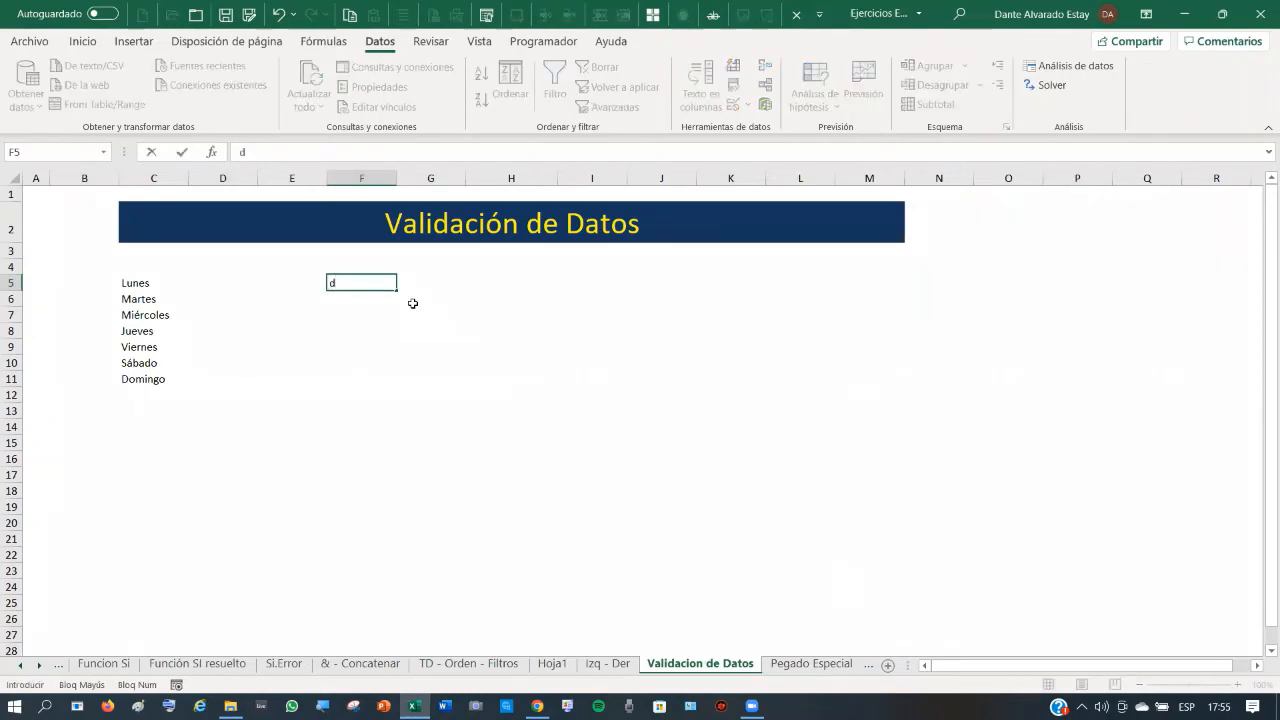
text(ÍA)
key(BackSpace)
key(BackSpace)
key(Caps_Lock)
text(Día)
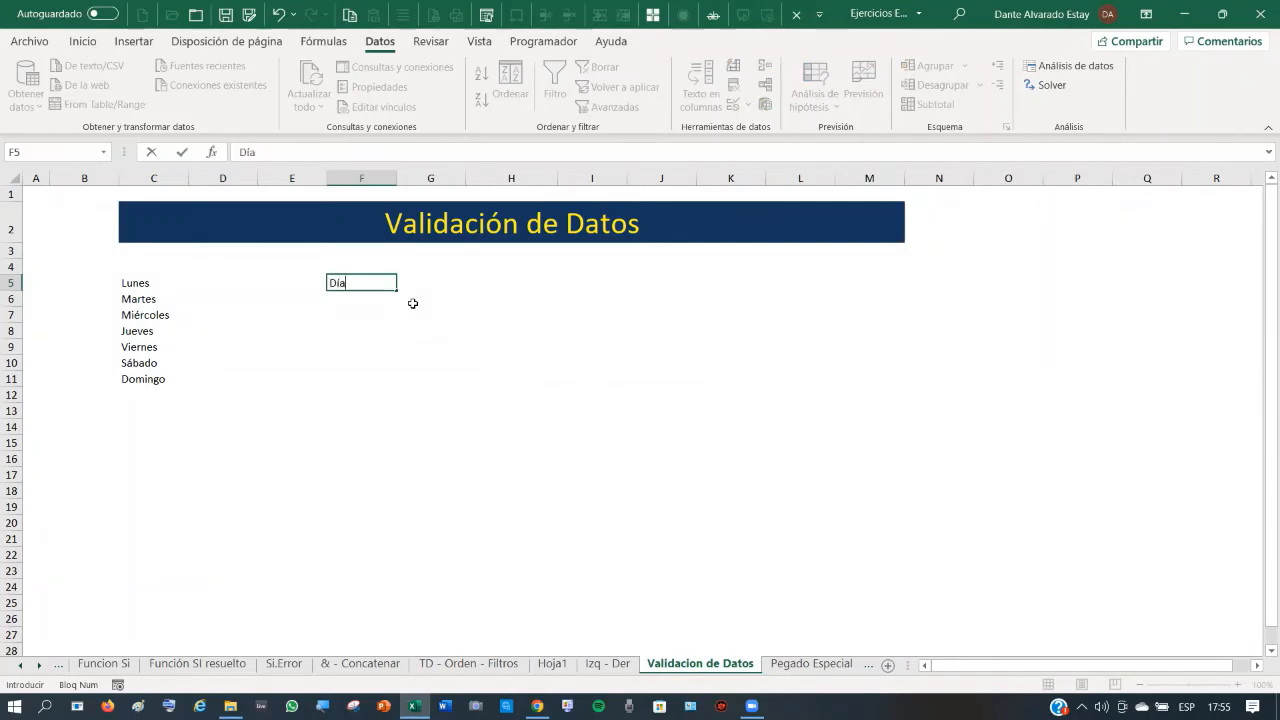
key(Tab)
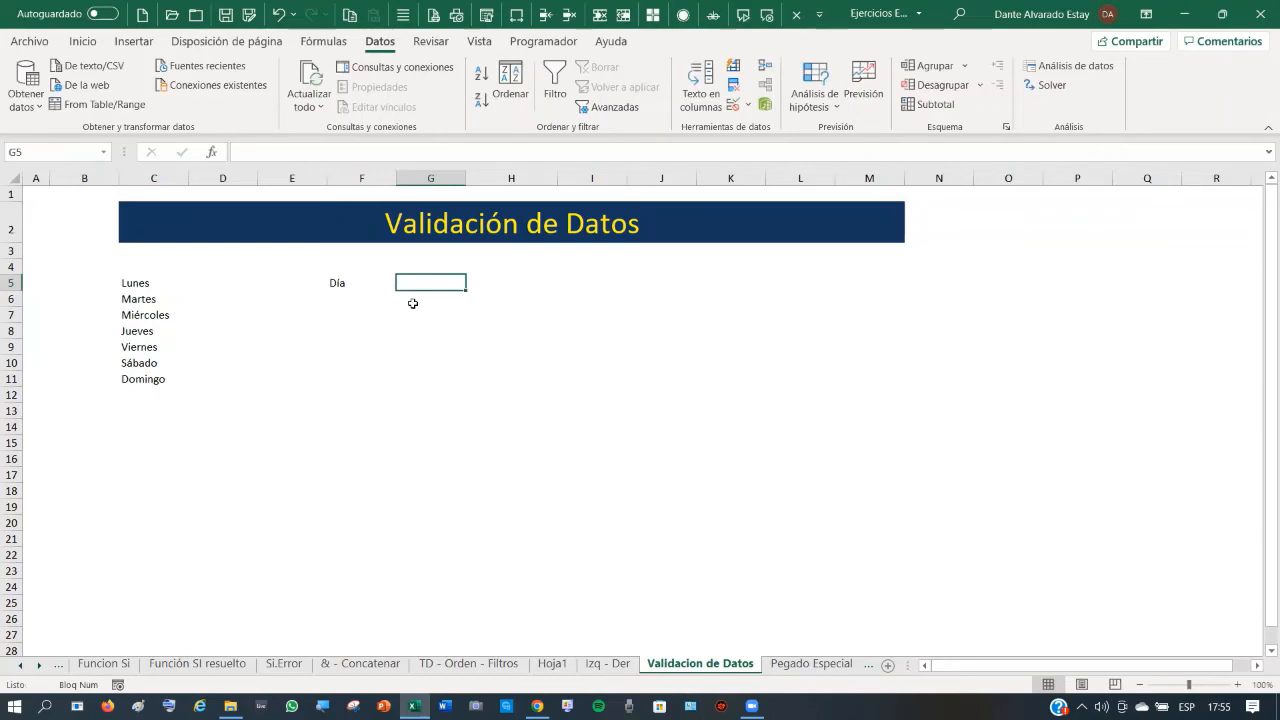
- Enter Sabado in G5 as a test, then delete it
text(Sa)
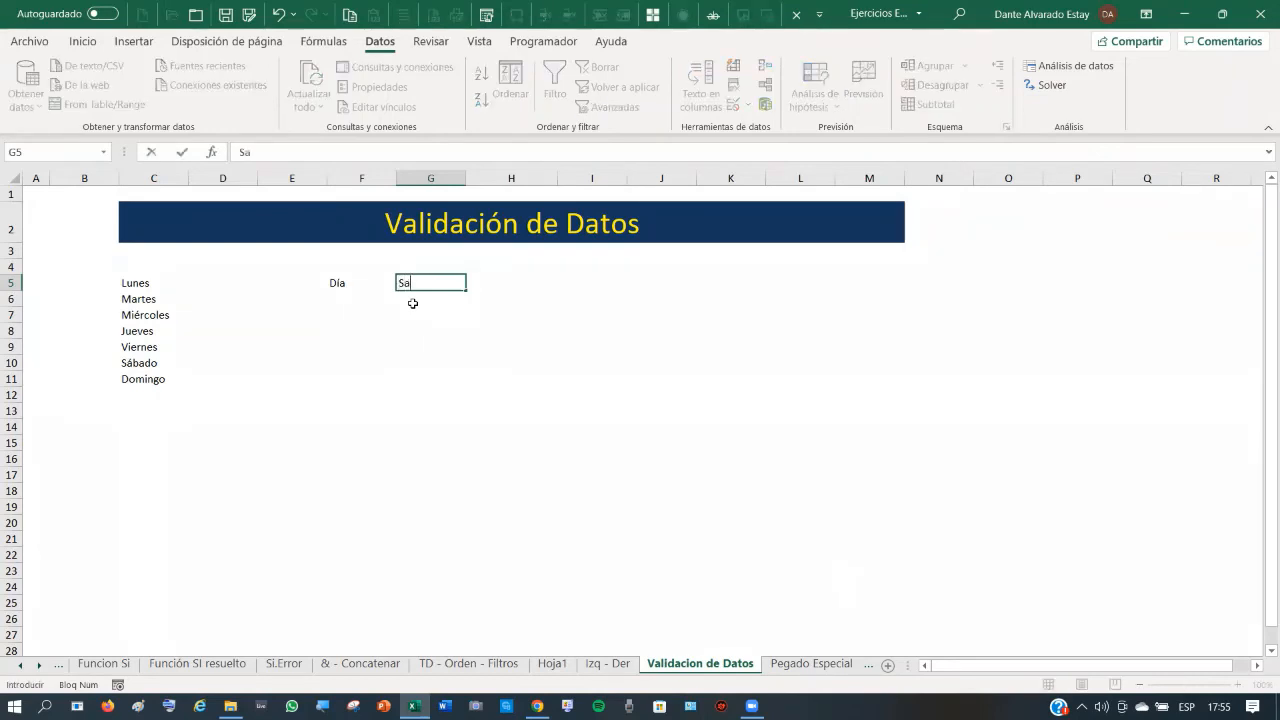
text(bado)
key(Tab)
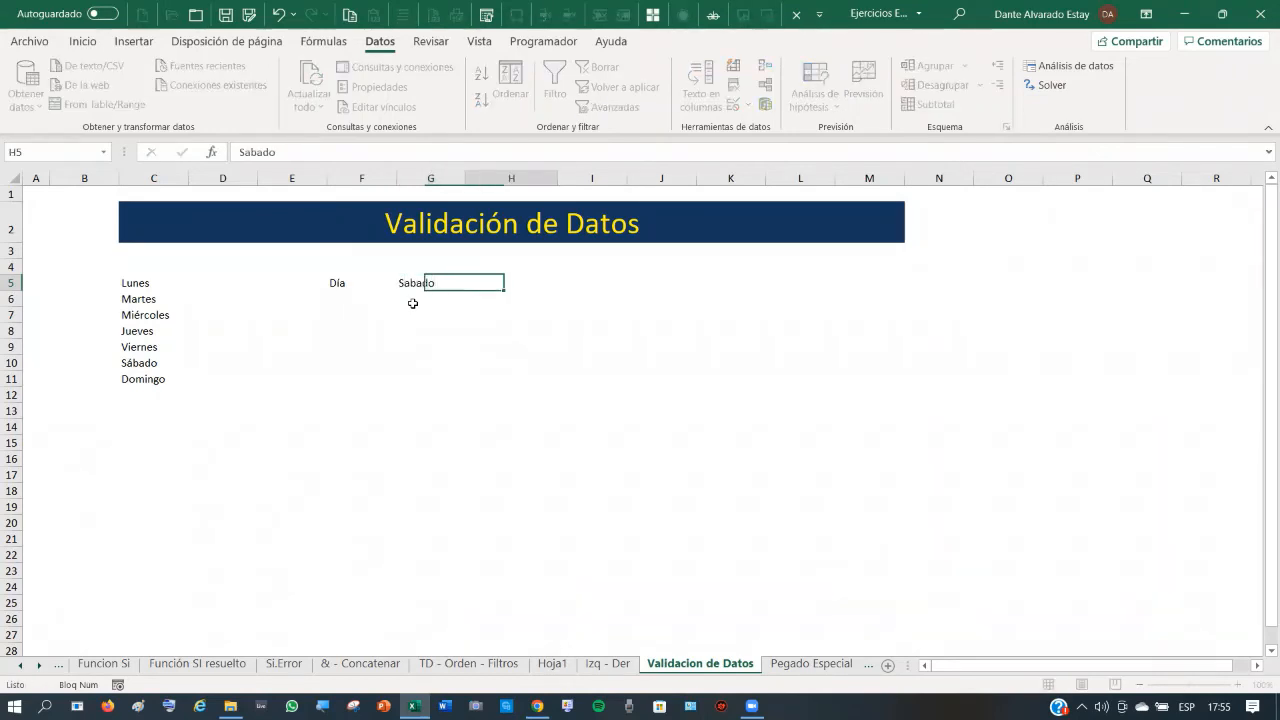
key(Left)
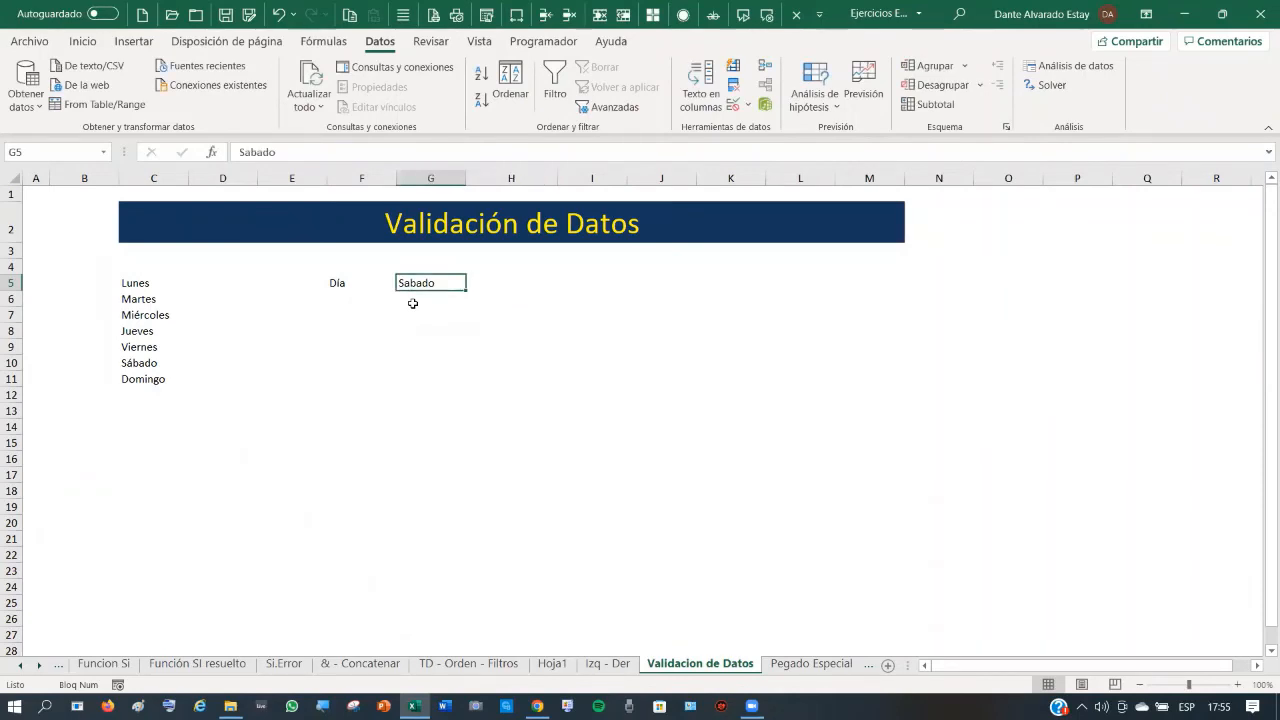
key(Delete)
- Give G5 a Lista validation rule sourced from the weekdays in C5:C11
click(747, 106)
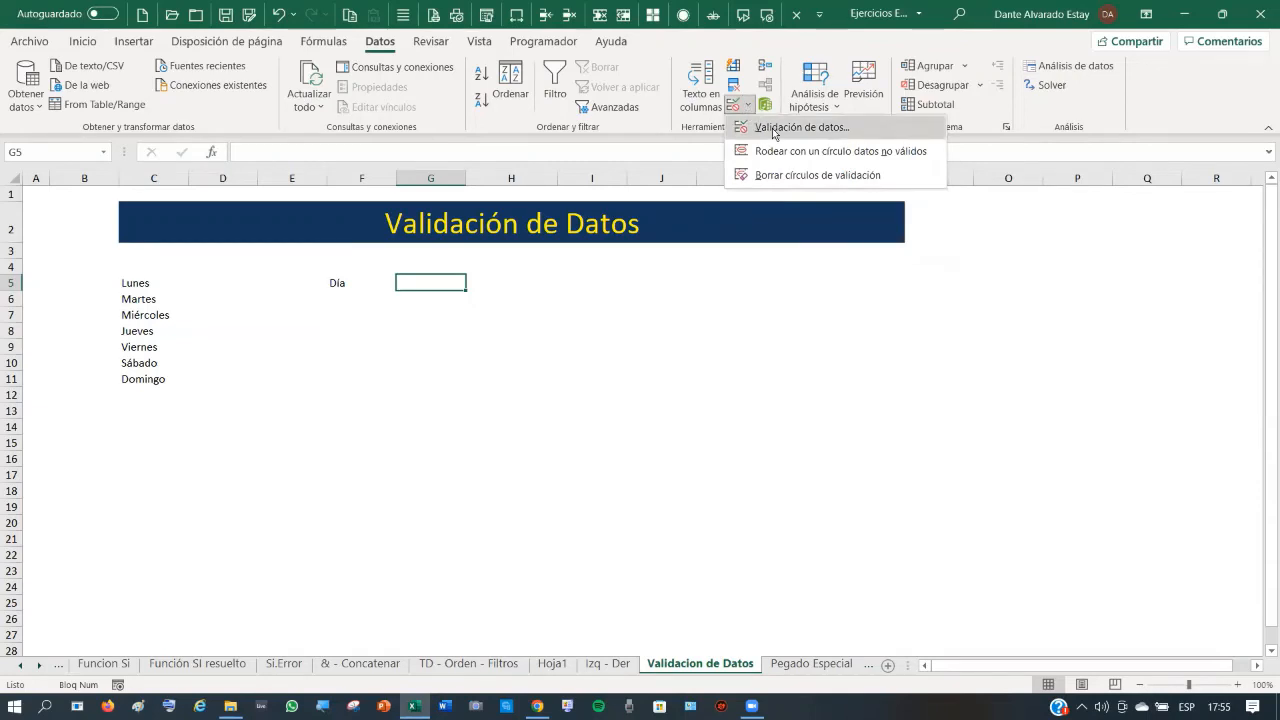
click(775, 129)
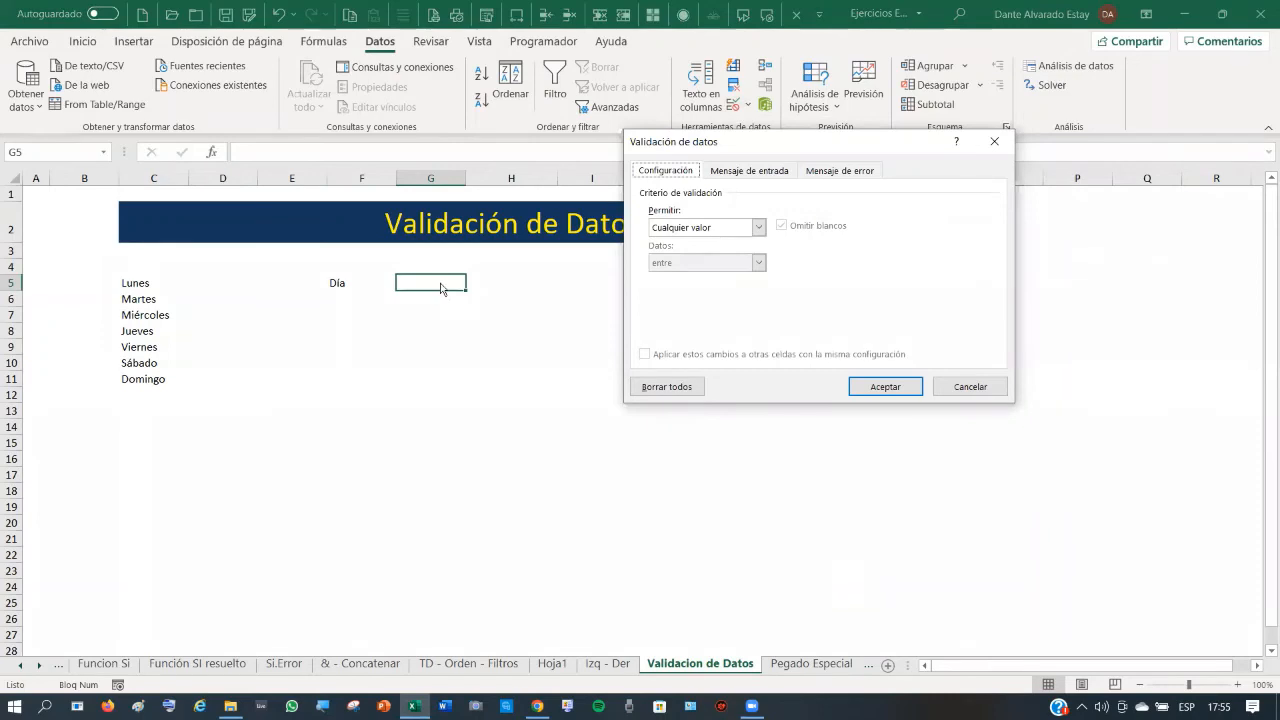
click(759, 228)
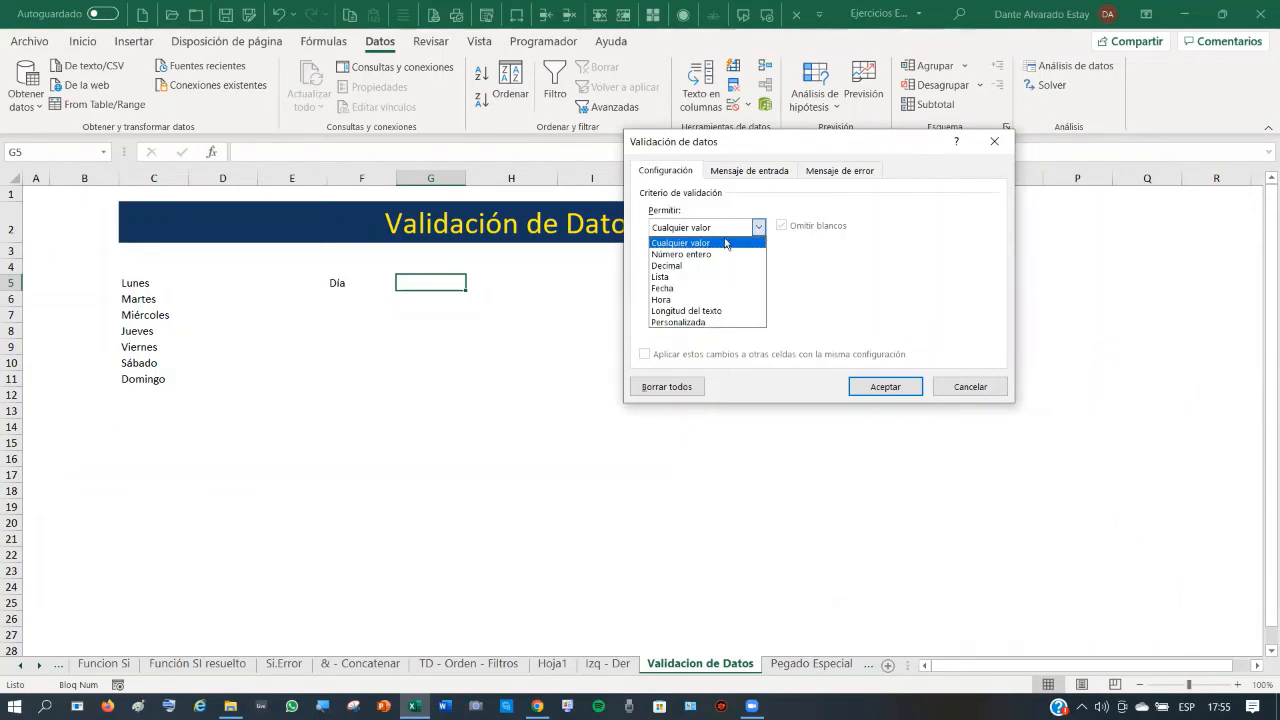
click(679, 287)
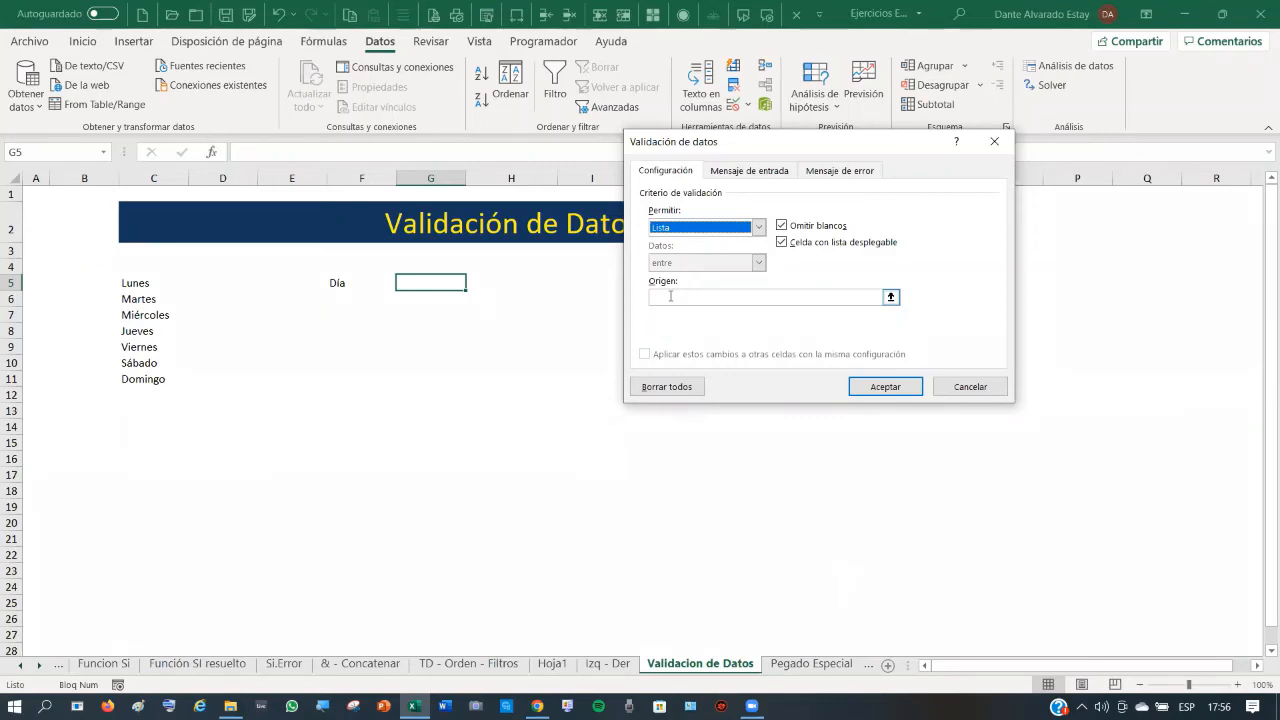
click(670, 296)
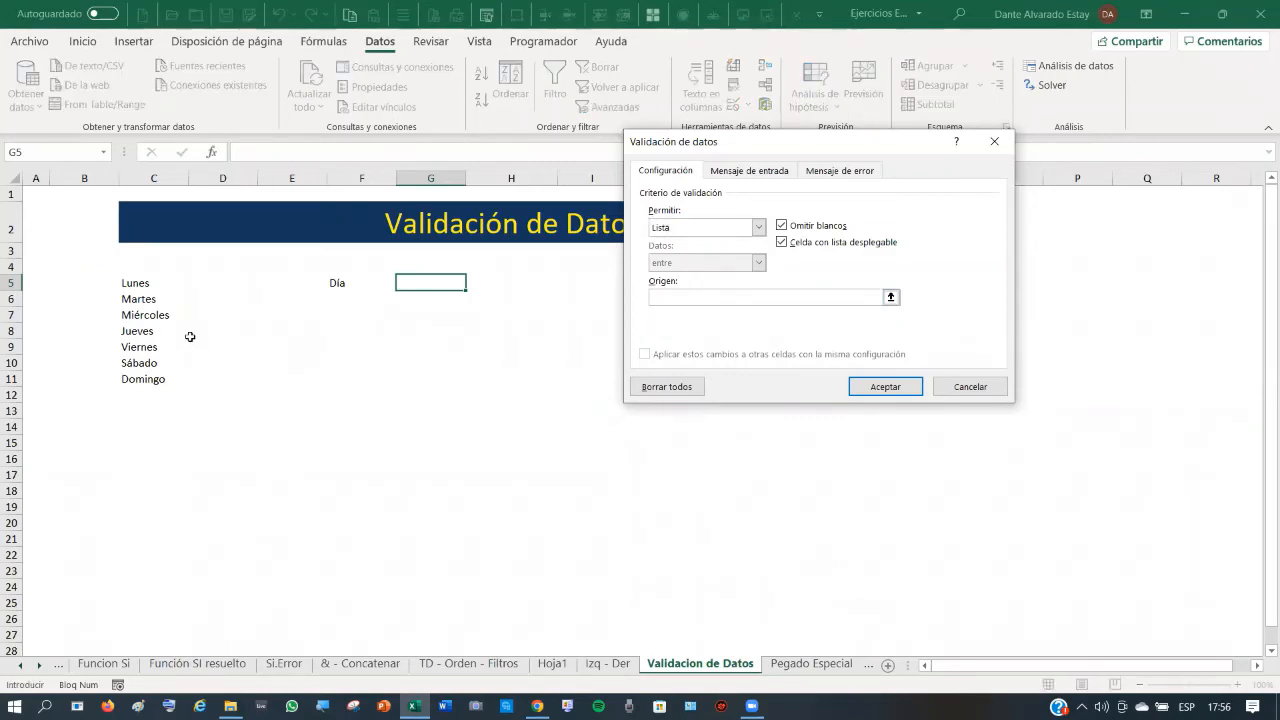
drag(136, 283, 154, 376)
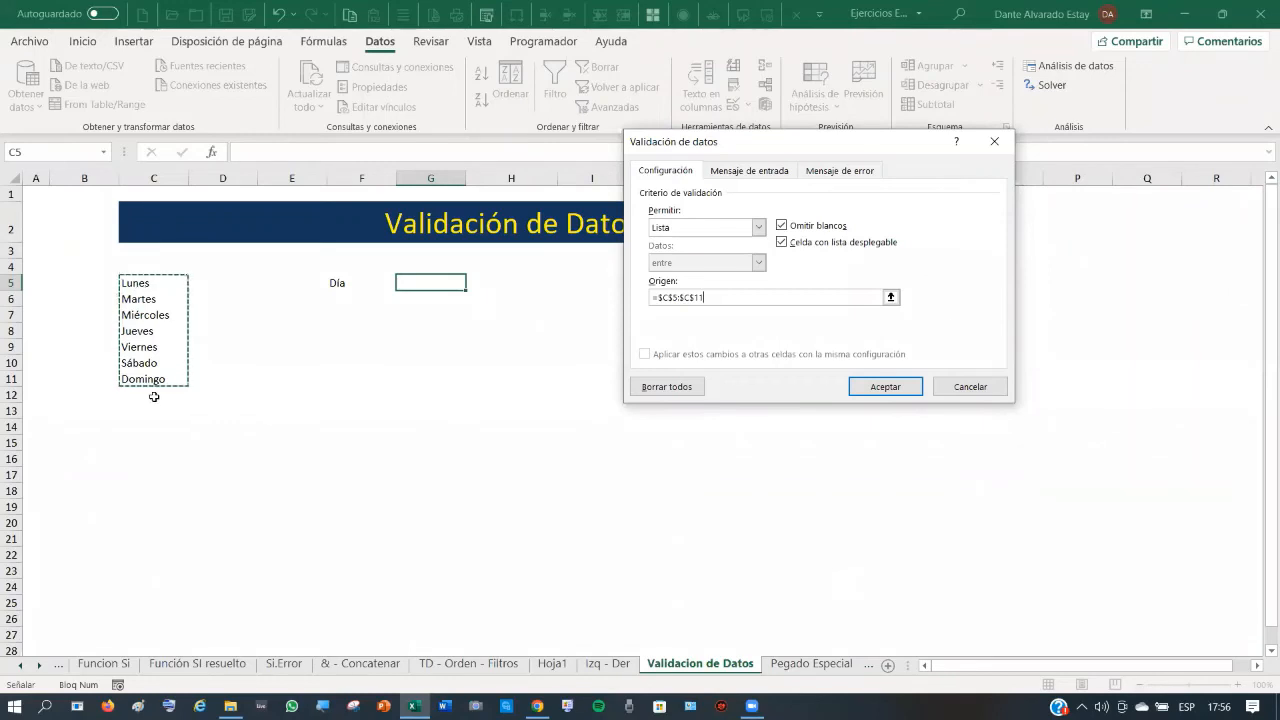
click(886, 388)
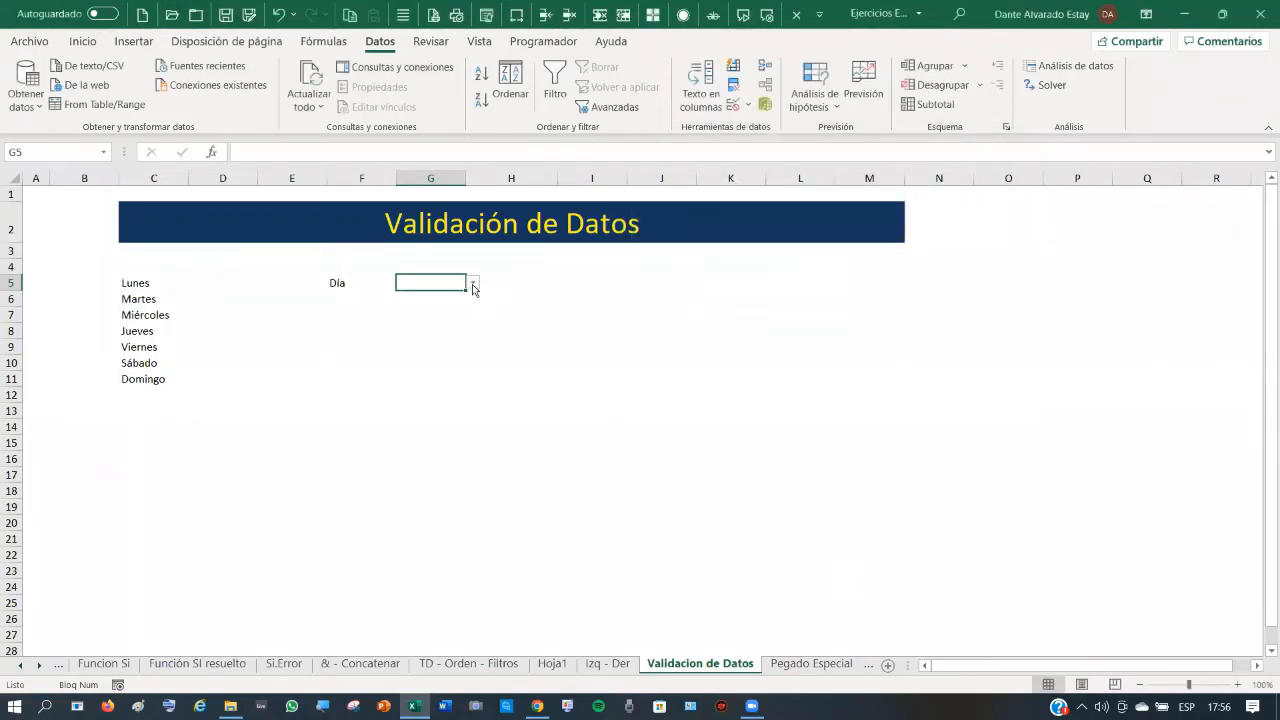
click(473, 284)
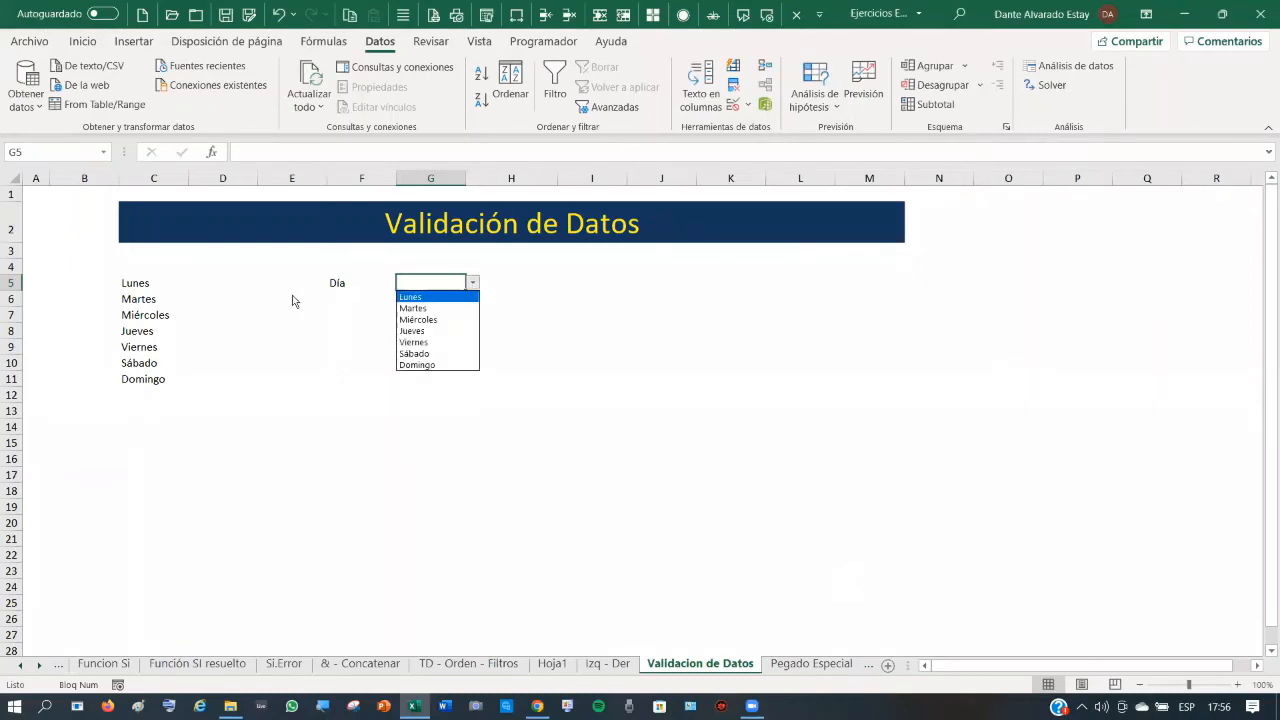
click(509, 295)
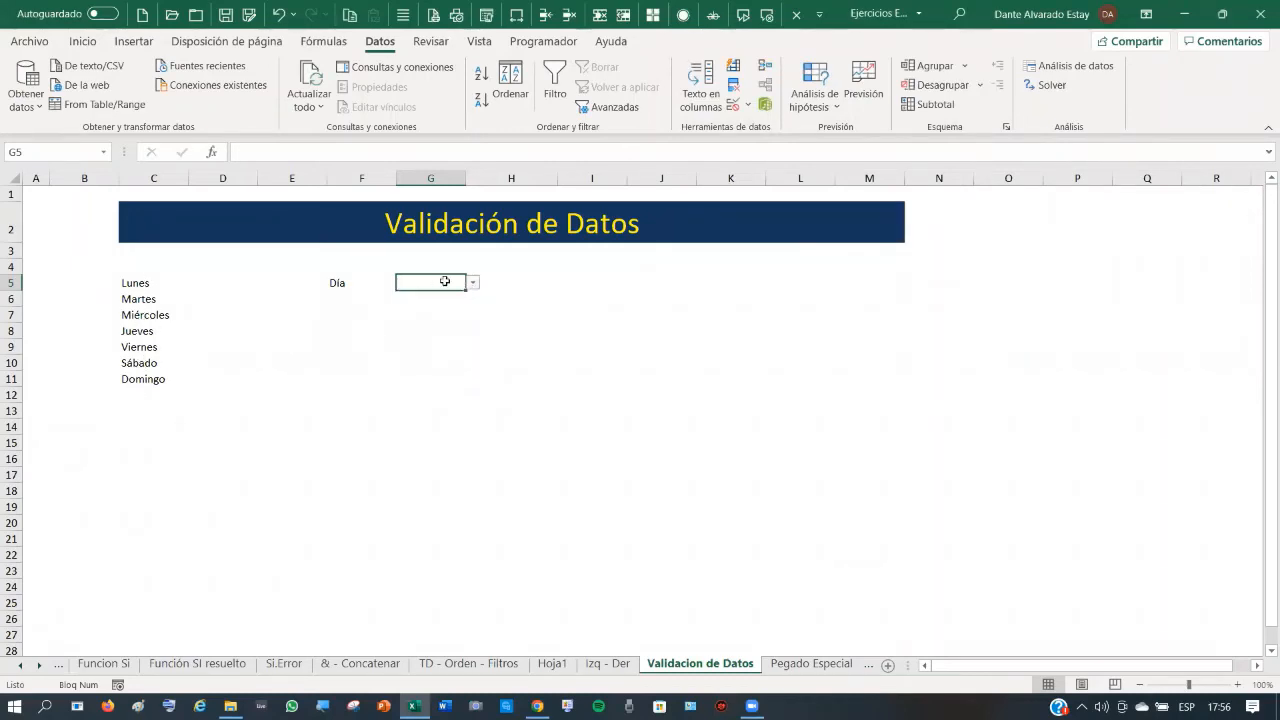
text(Sab)
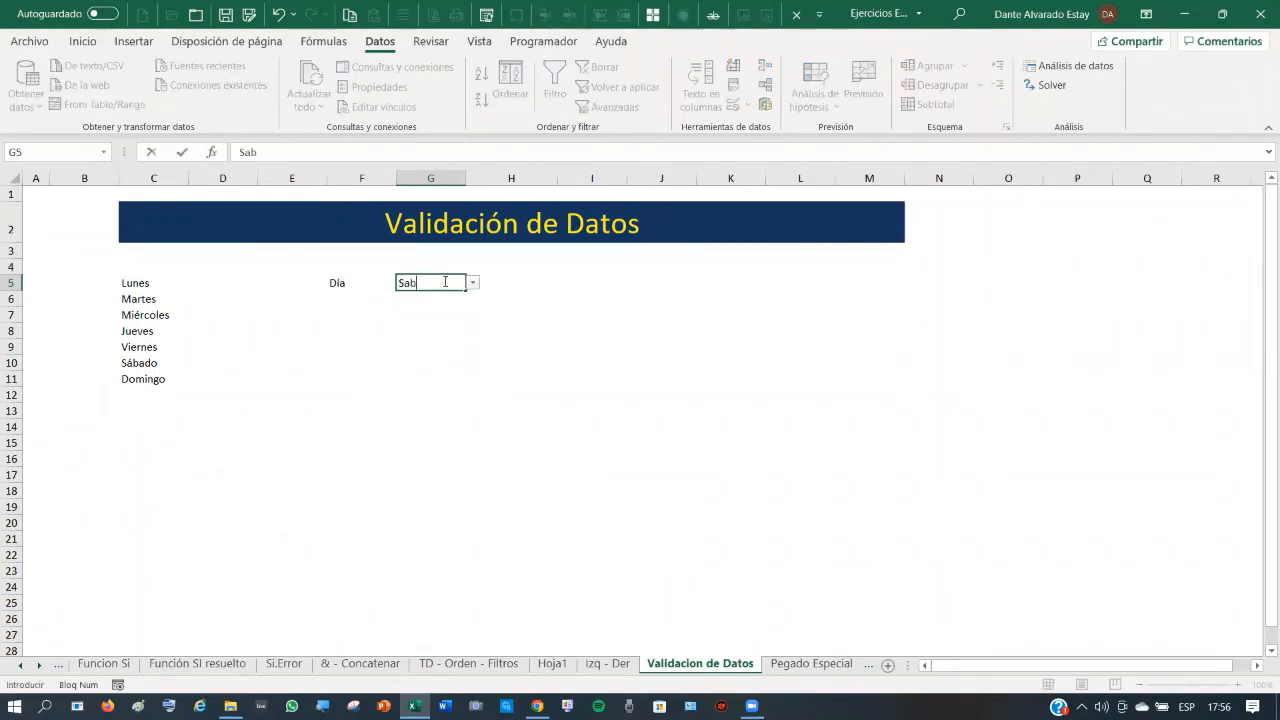
text(ado)
key(Return)
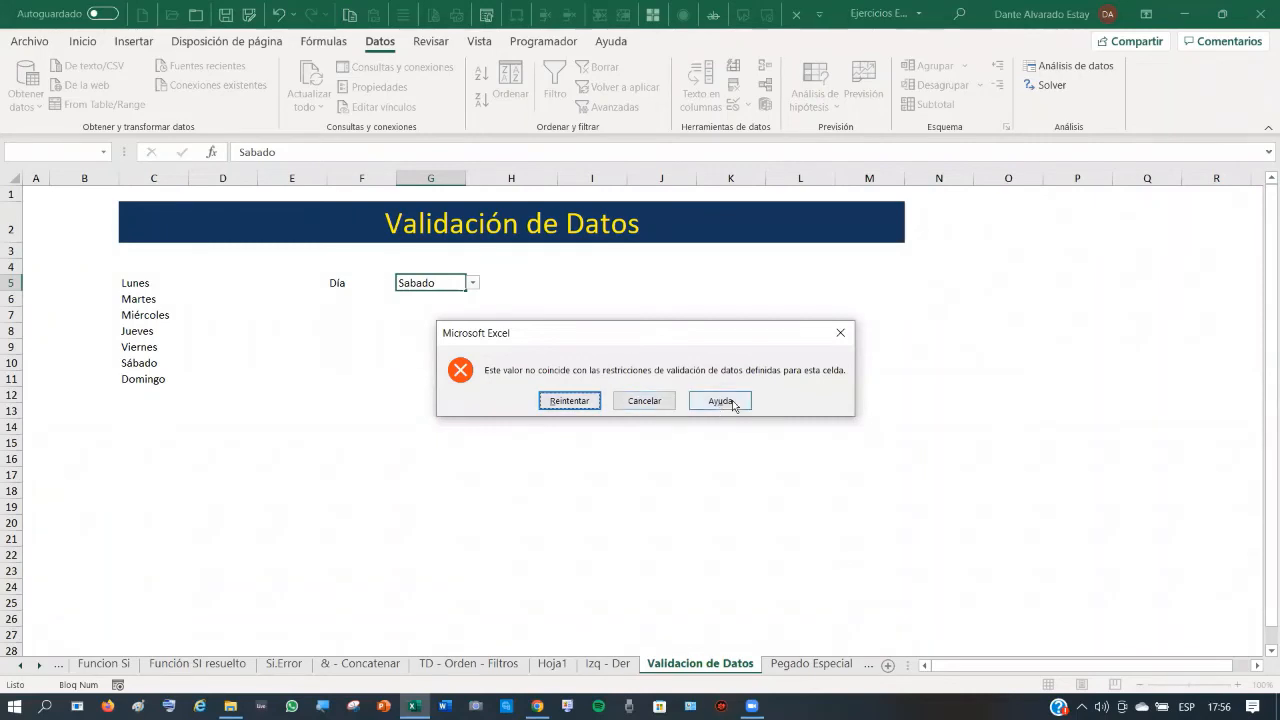
click(647, 401)
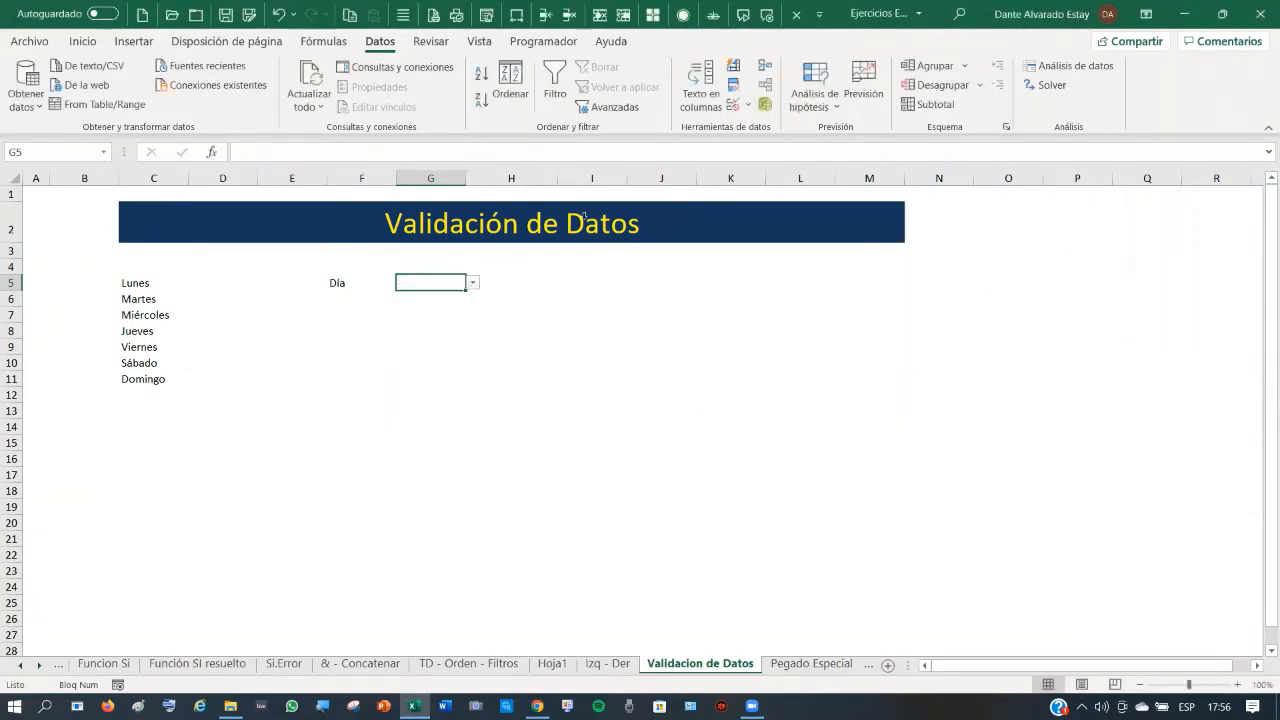
click(734, 104)
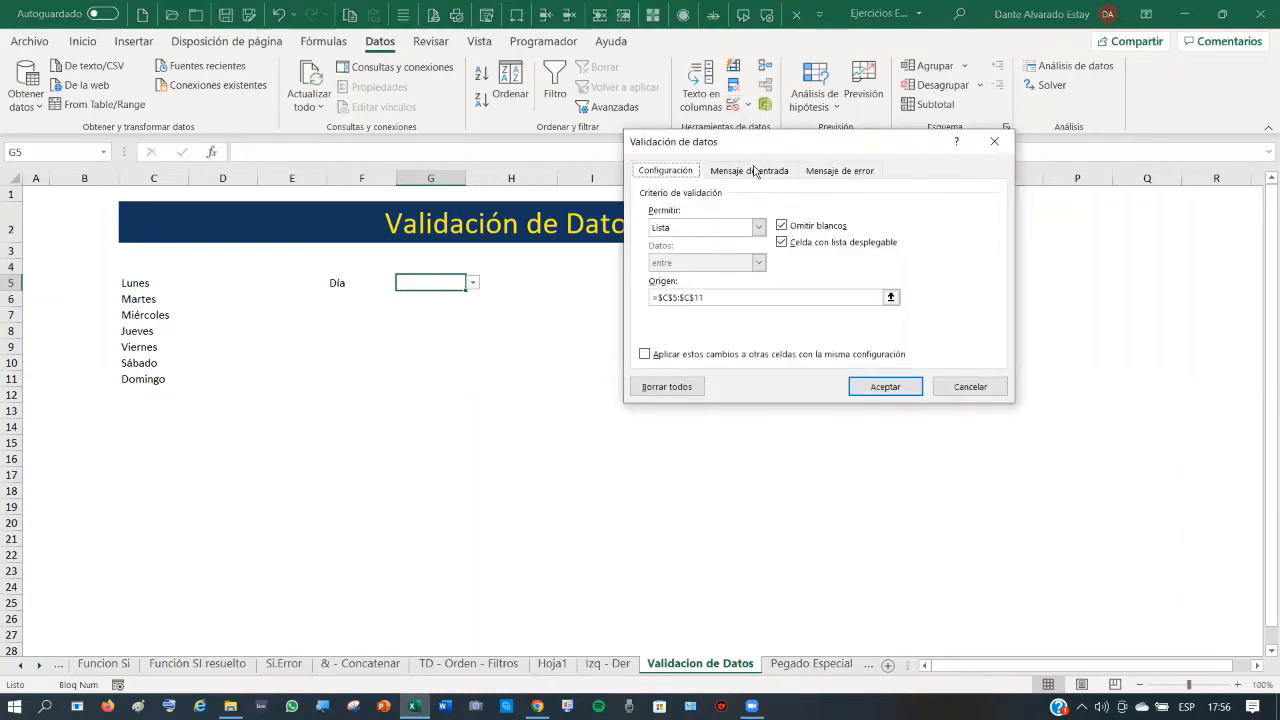
click(755, 172)
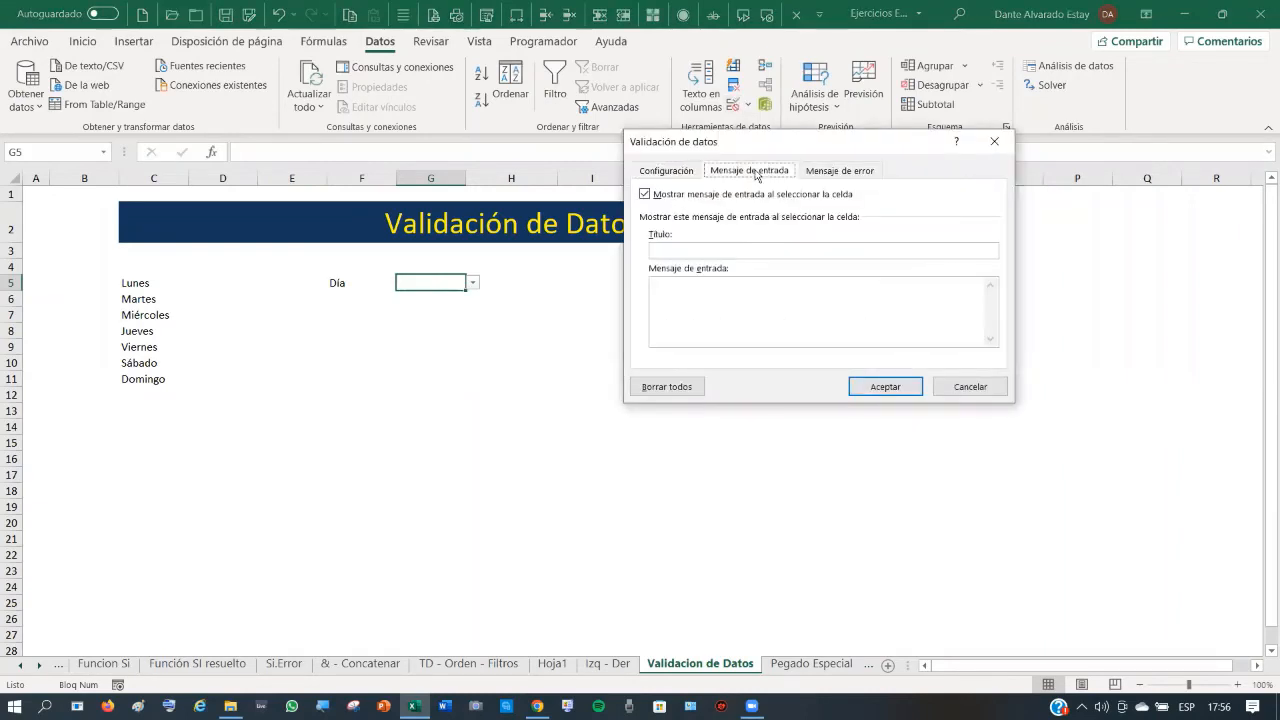
click(670, 286)
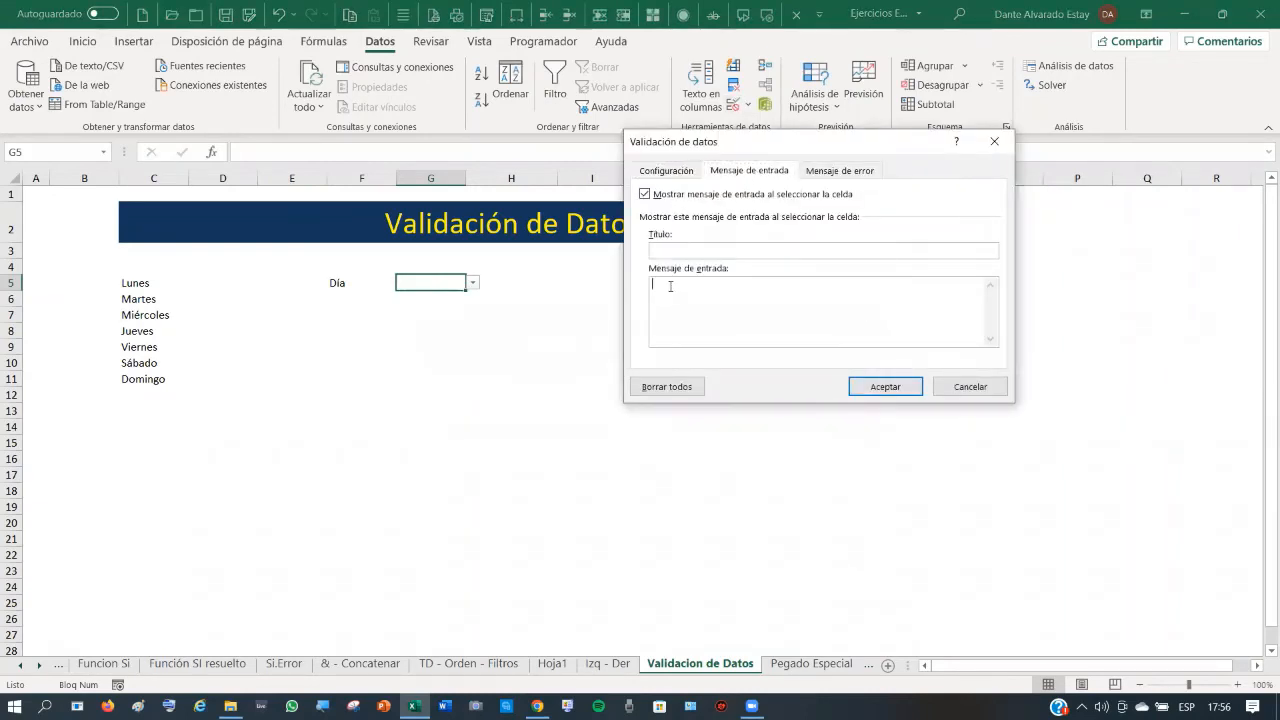
click(830, 172)
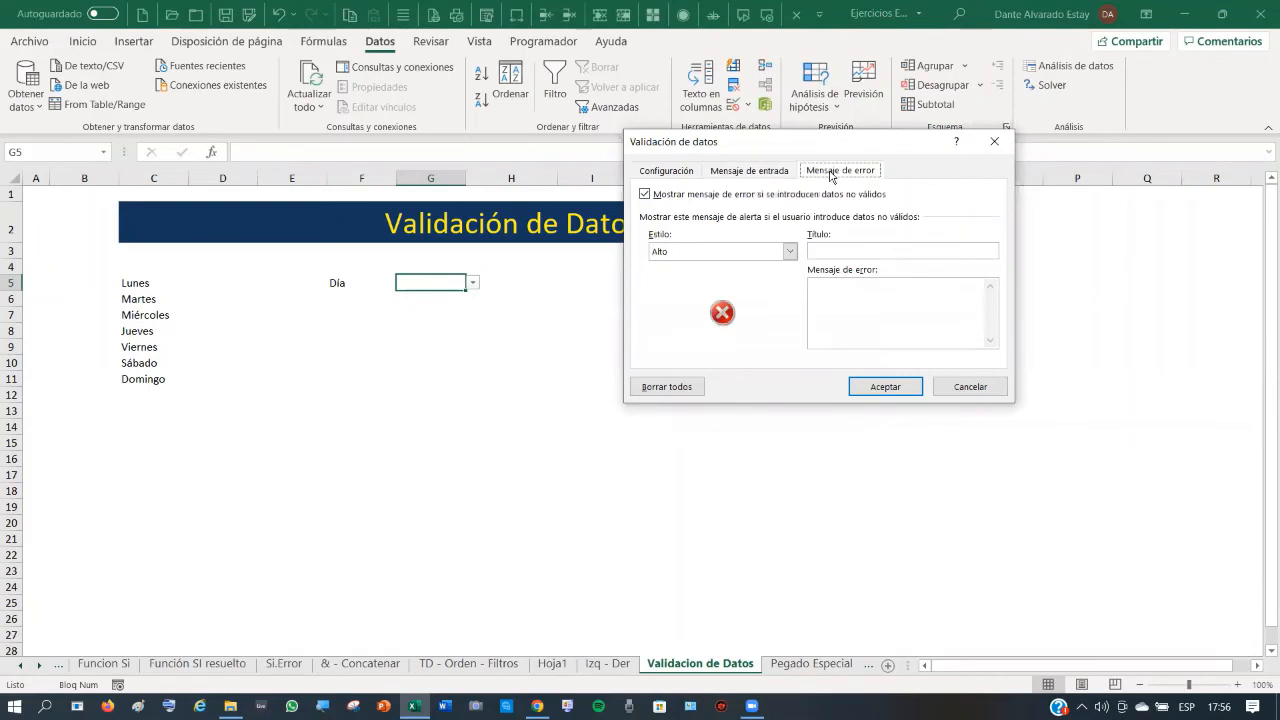
click(977, 389)
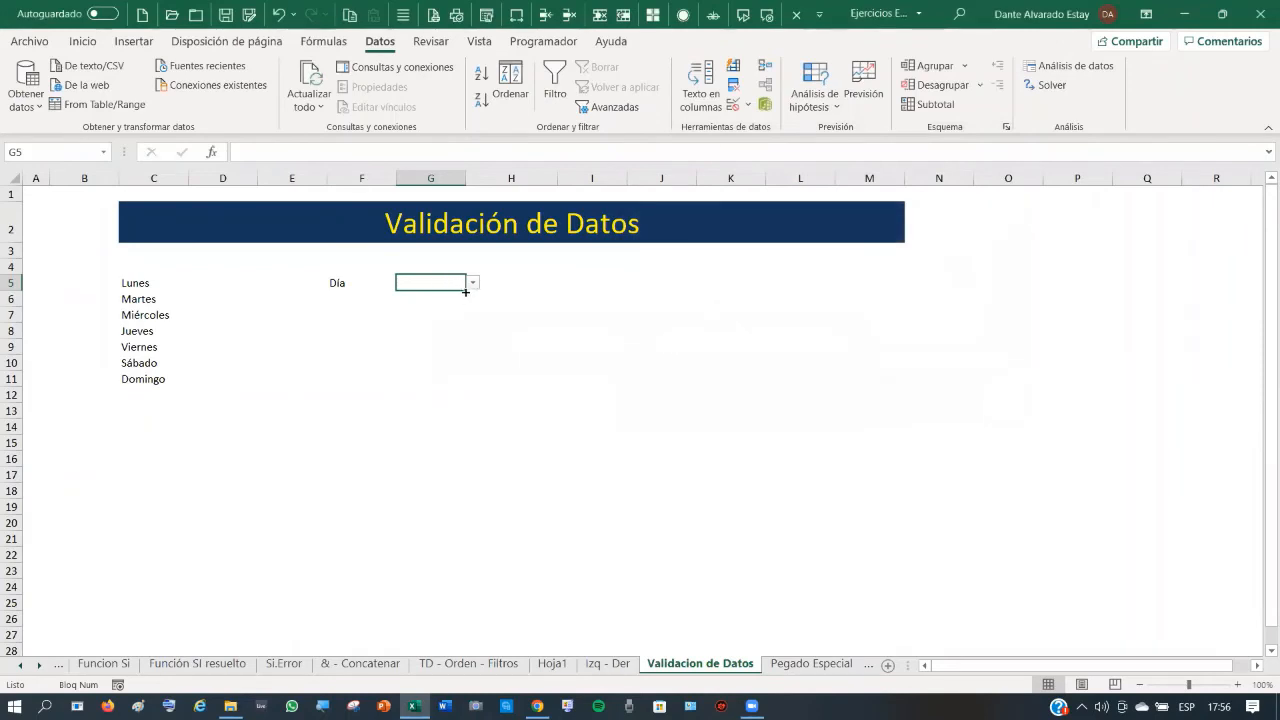
- Copy G5's weekday dropdown down to G14 and choose Sábado in G9
drag(465, 292, 489, 428)
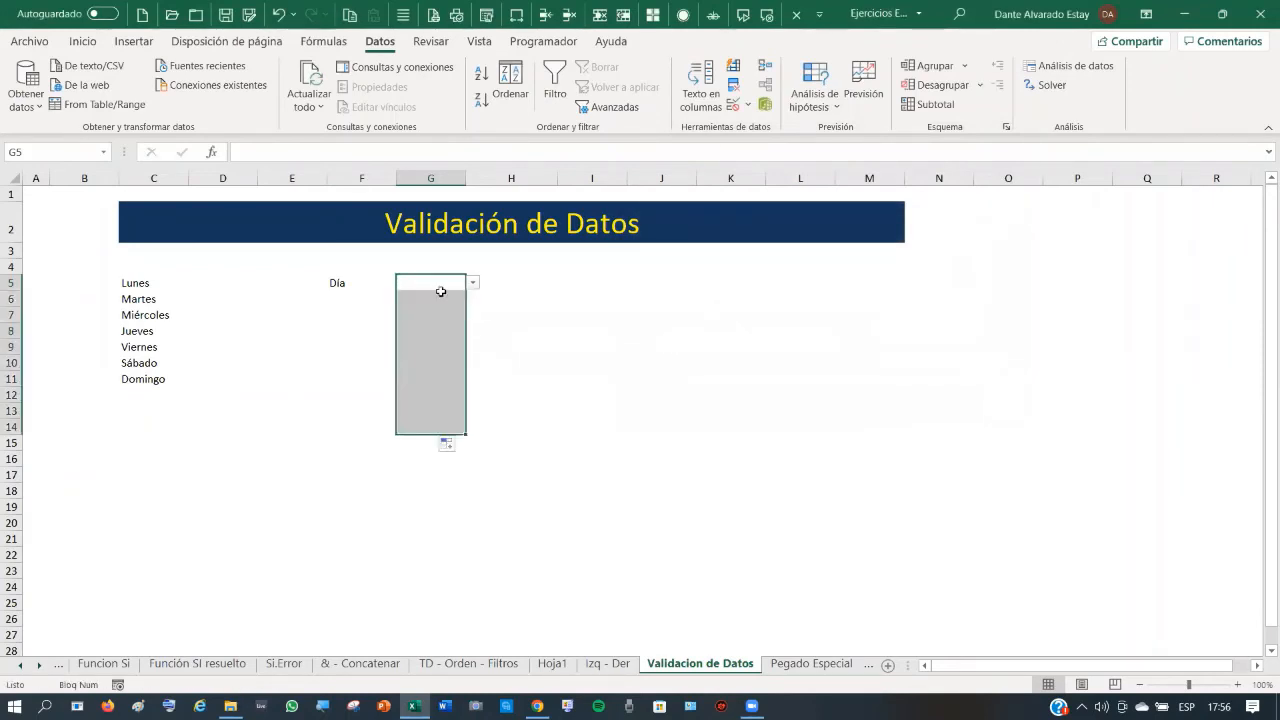
click(447, 307)
click(442, 315)
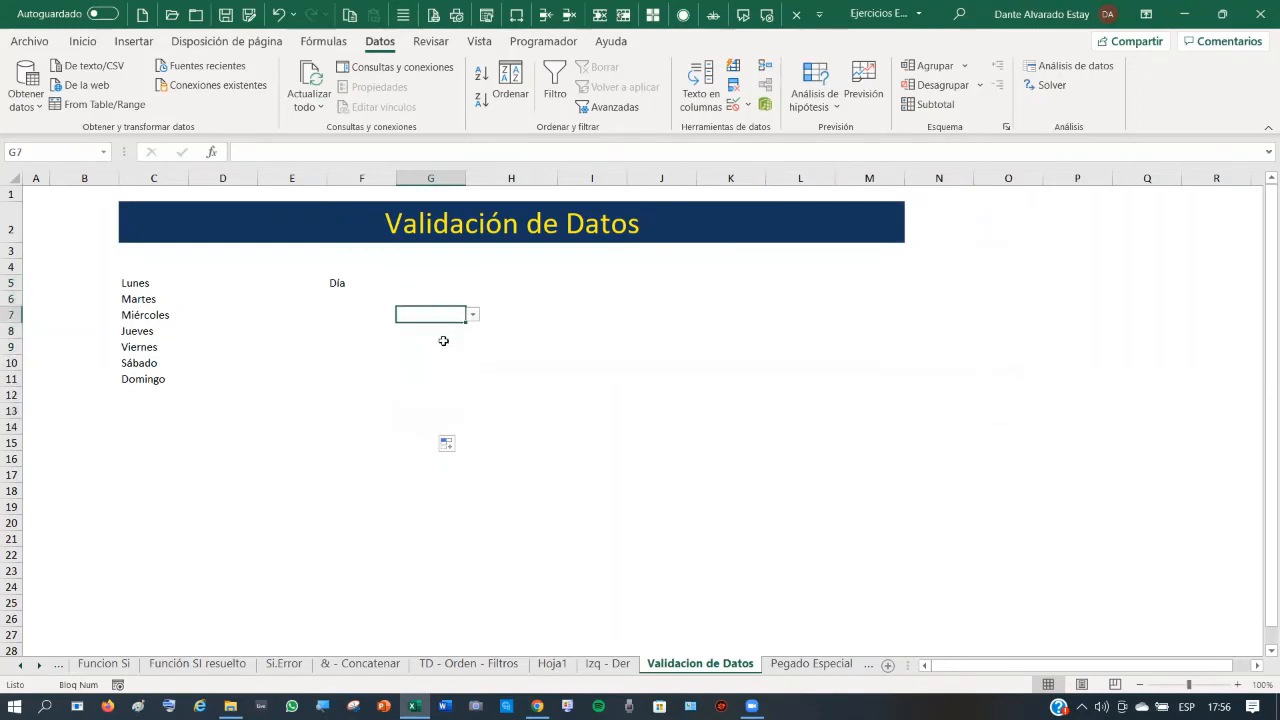
click(443, 342)
click(472, 347)
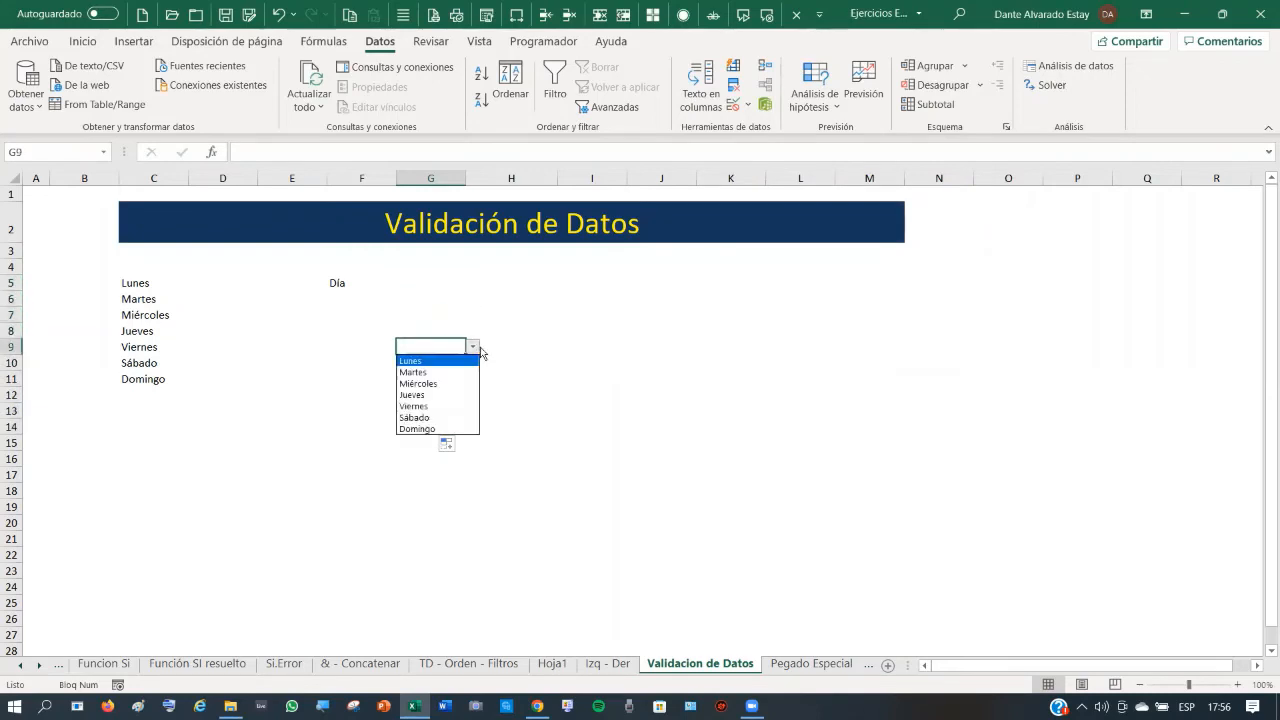
click(432, 418)
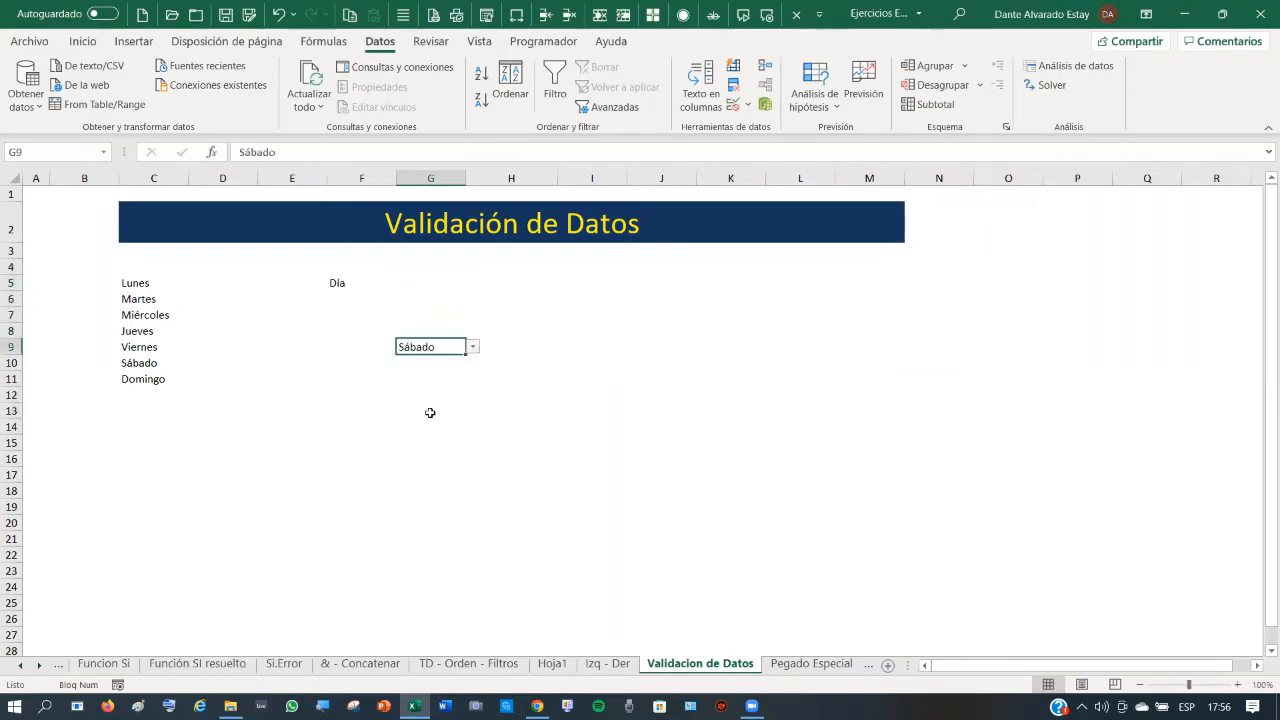
- Choose Martes from G8's weekday dropdown
click(459, 328)
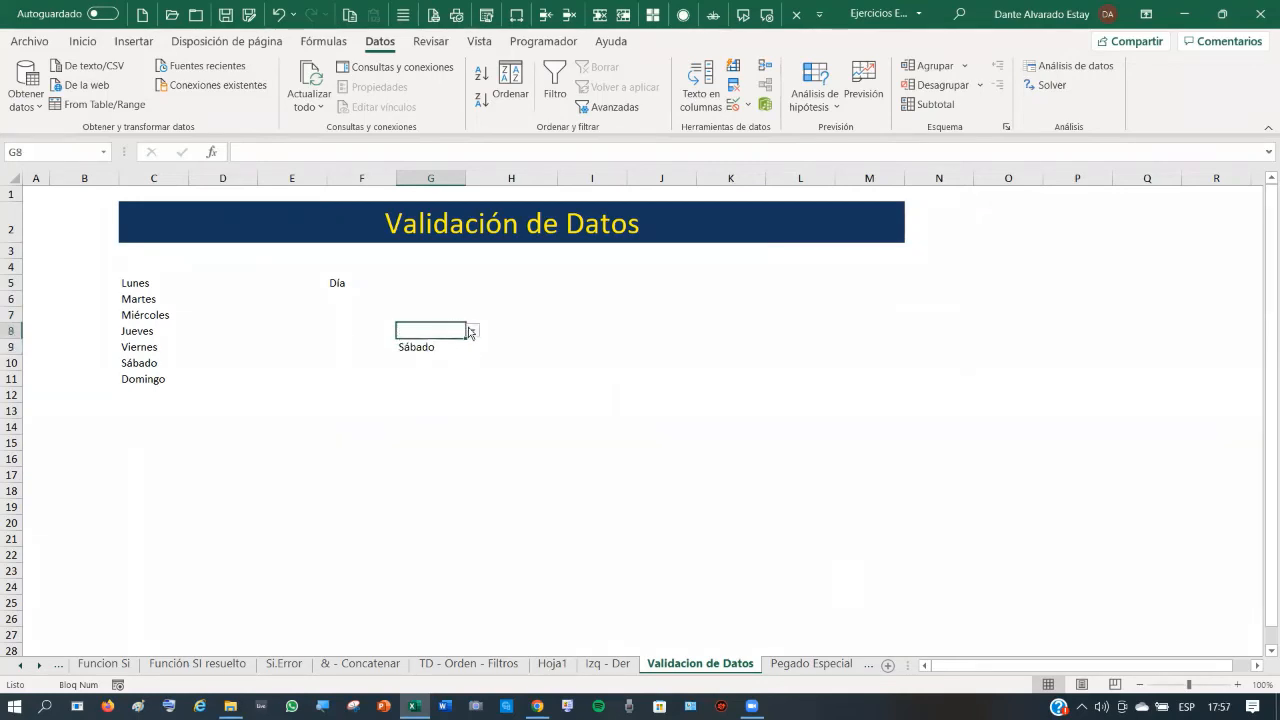
click(472, 330)
click(432, 354)
click(434, 377)
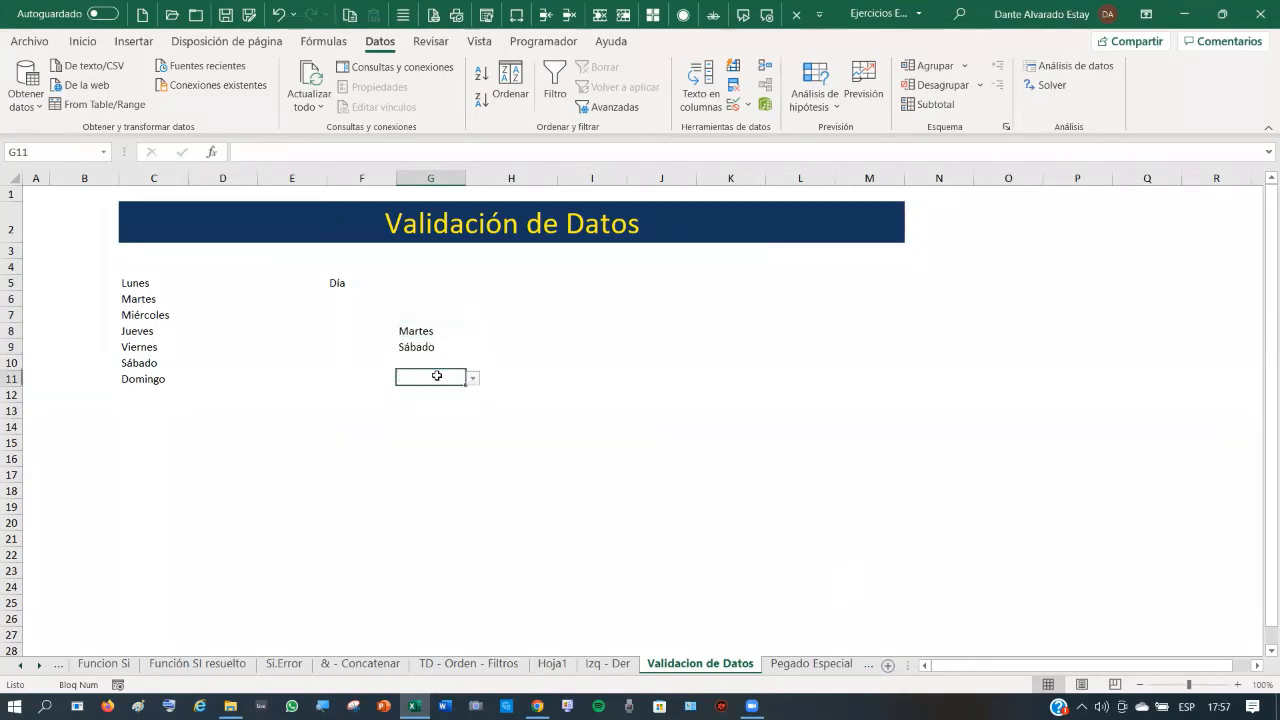
- On the Pegado Especial sheet, copy the clients table B15:D25
click(808, 663)
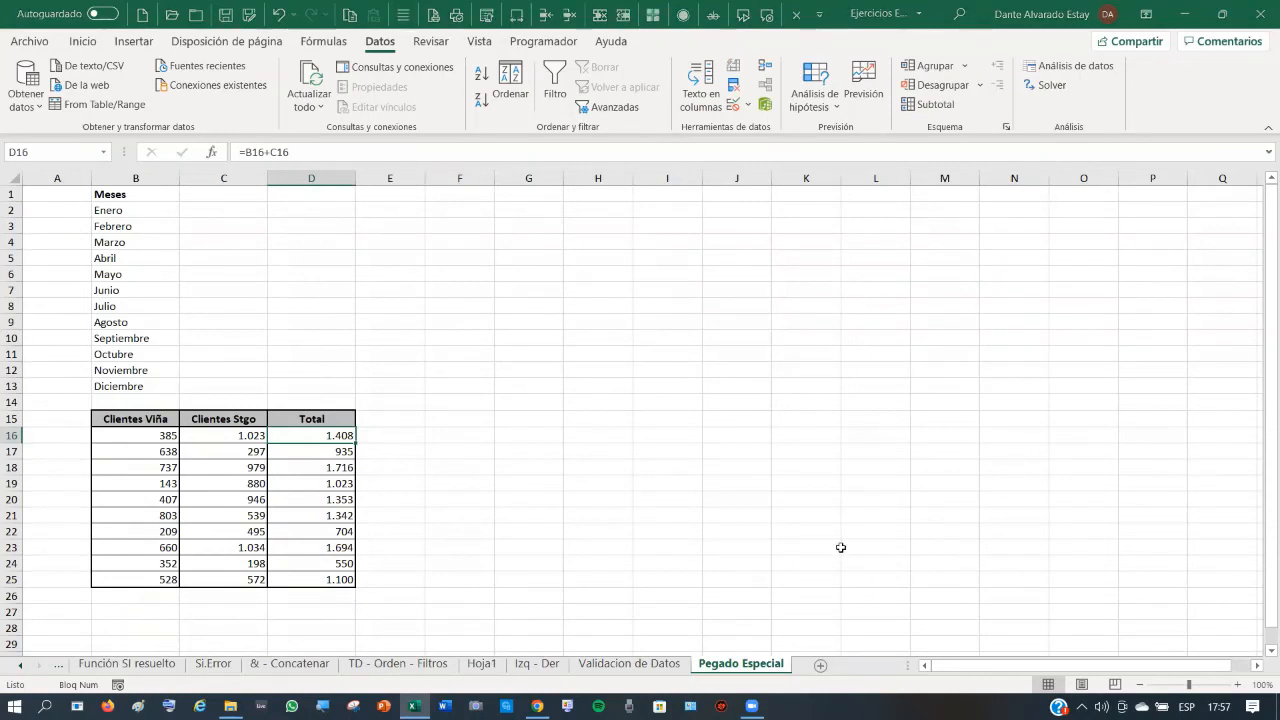
click(126, 418)
drag(126, 418, 326, 566)
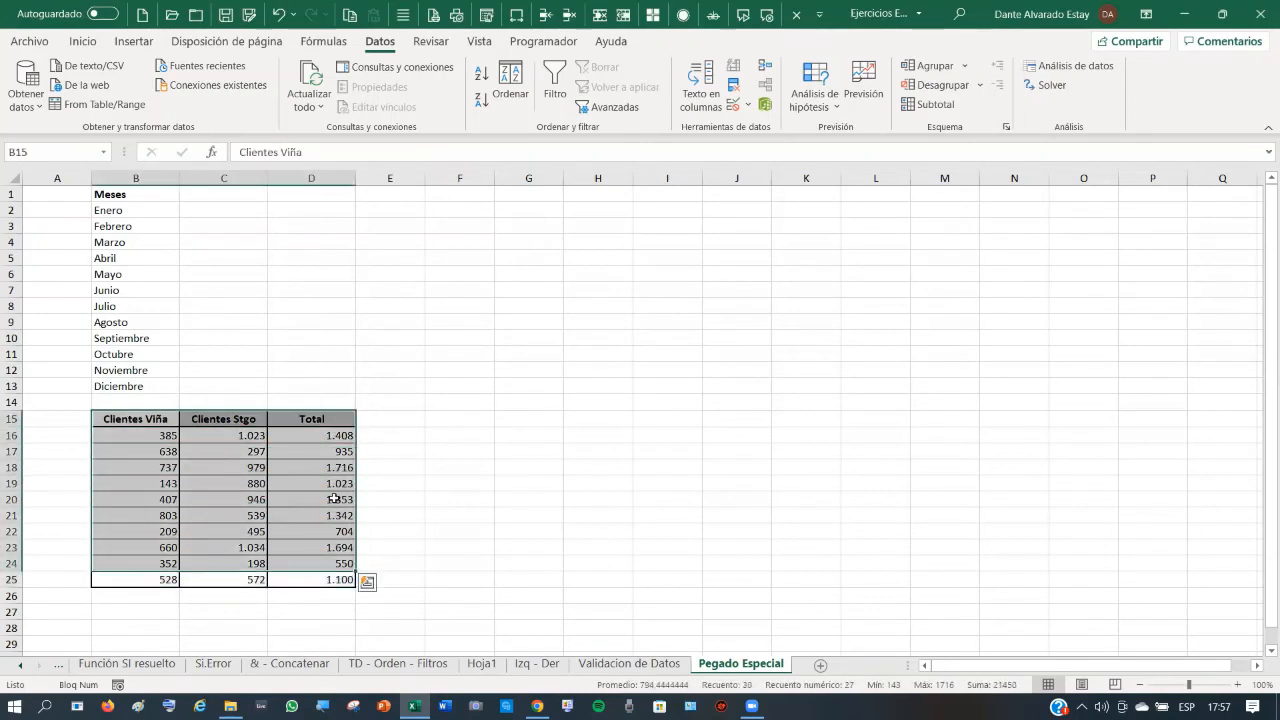
key(shift+Left)
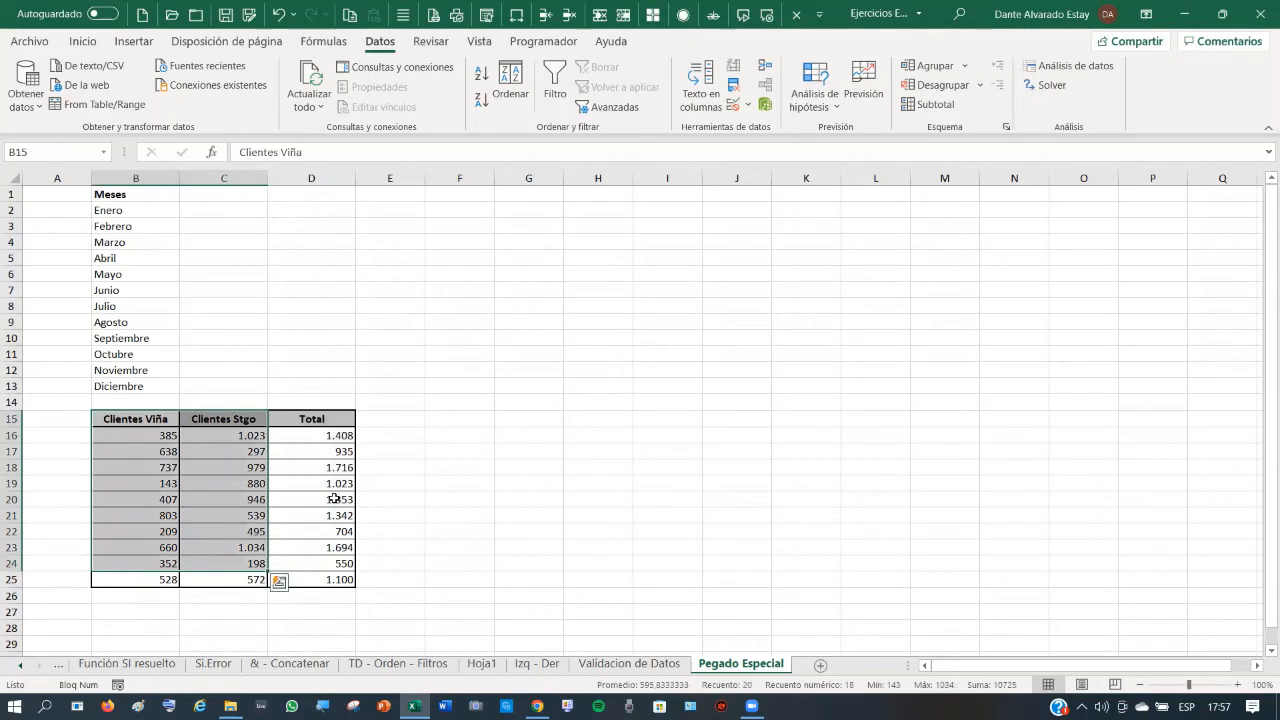
key(shift+Right)
key(shift+Down)
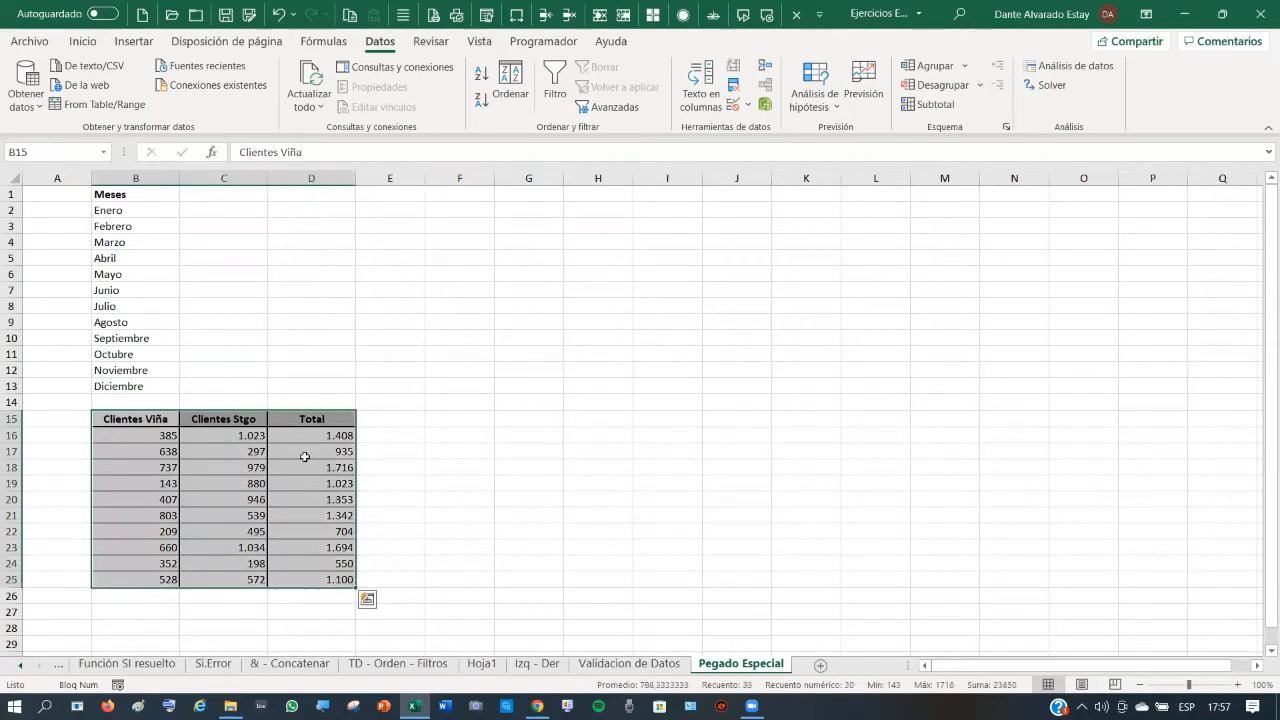
right_click(294, 417)
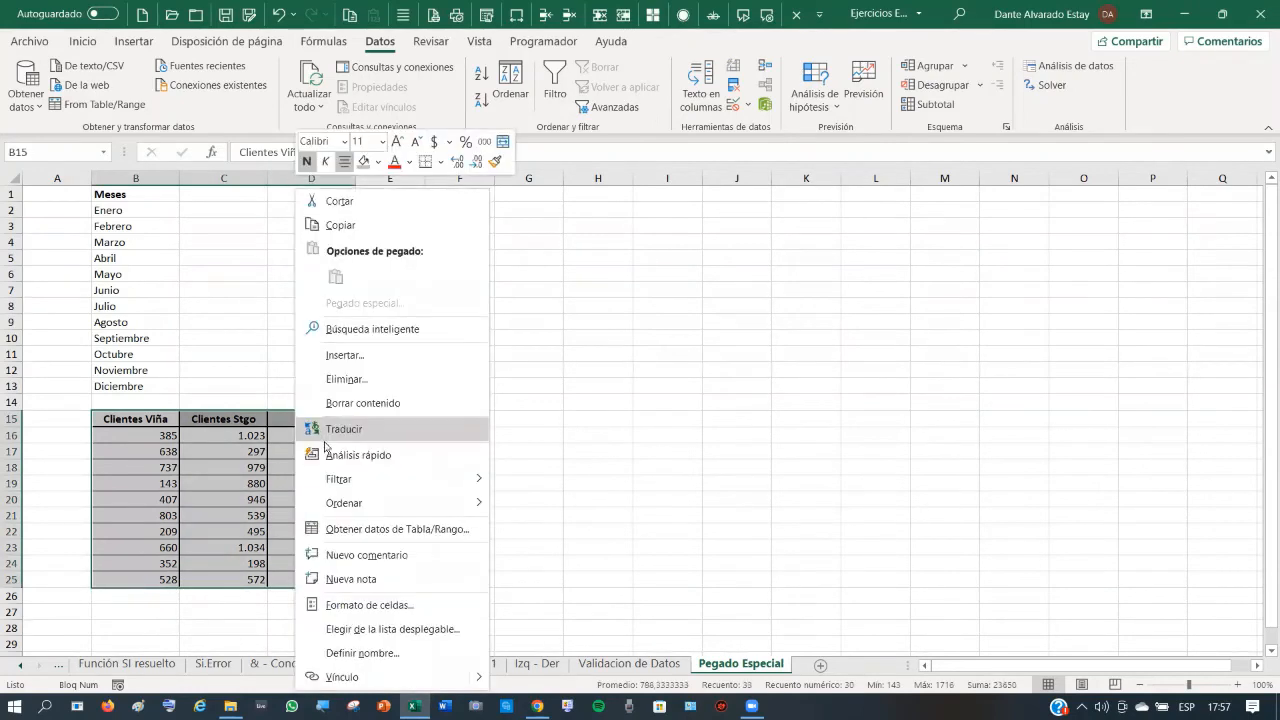
click(340, 225)
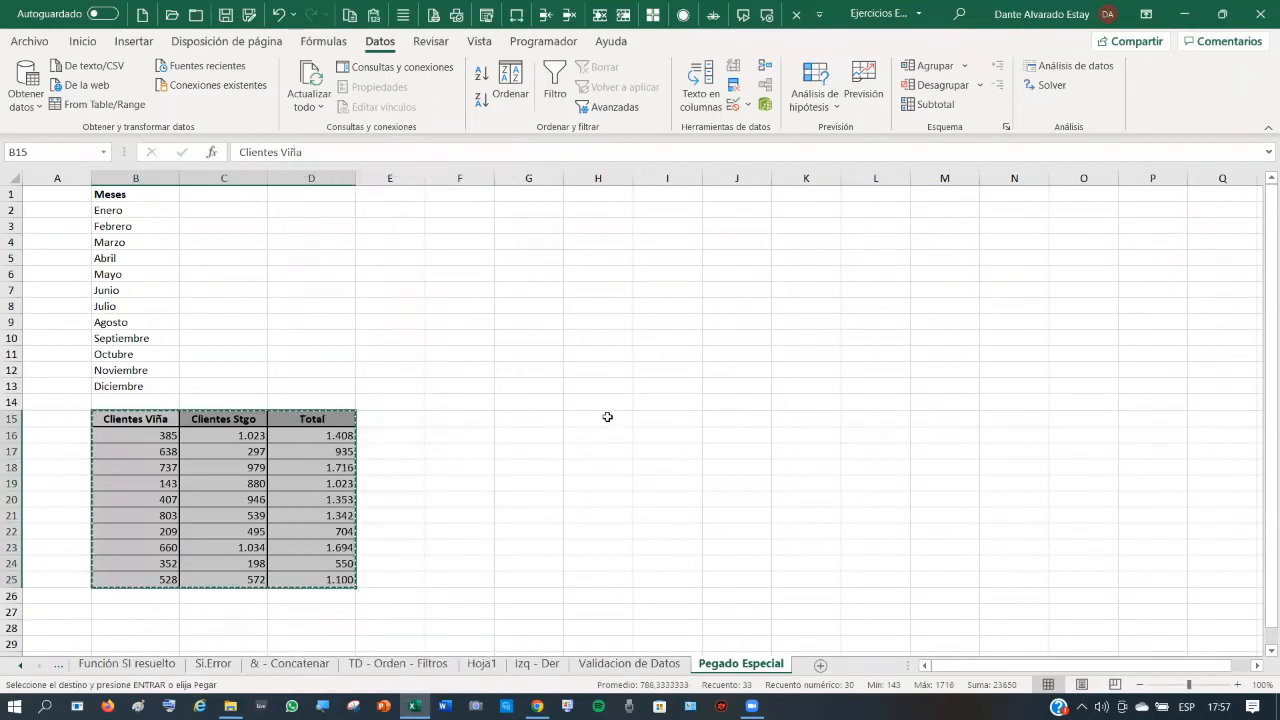
- Inspect the values in B16 and C16 and the Total formula in D16
click(600, 418)
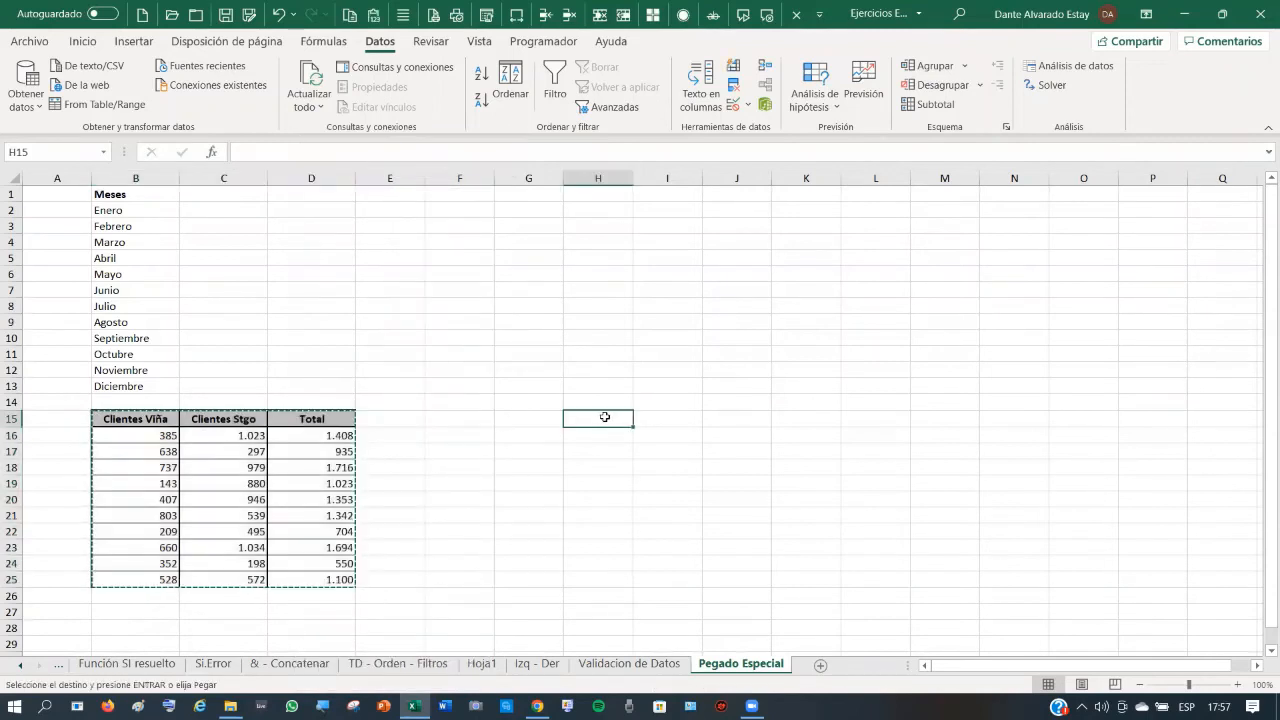
click(155, 434)
click(215, 437)
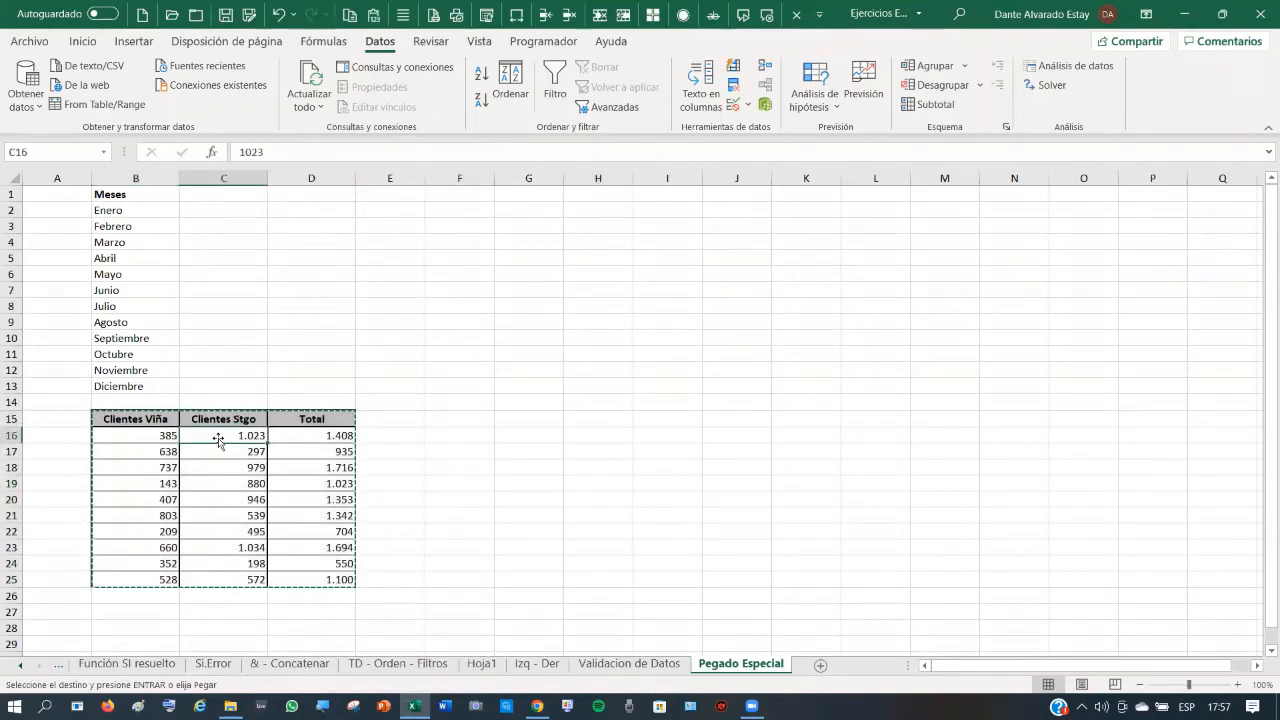
click(330, 435)
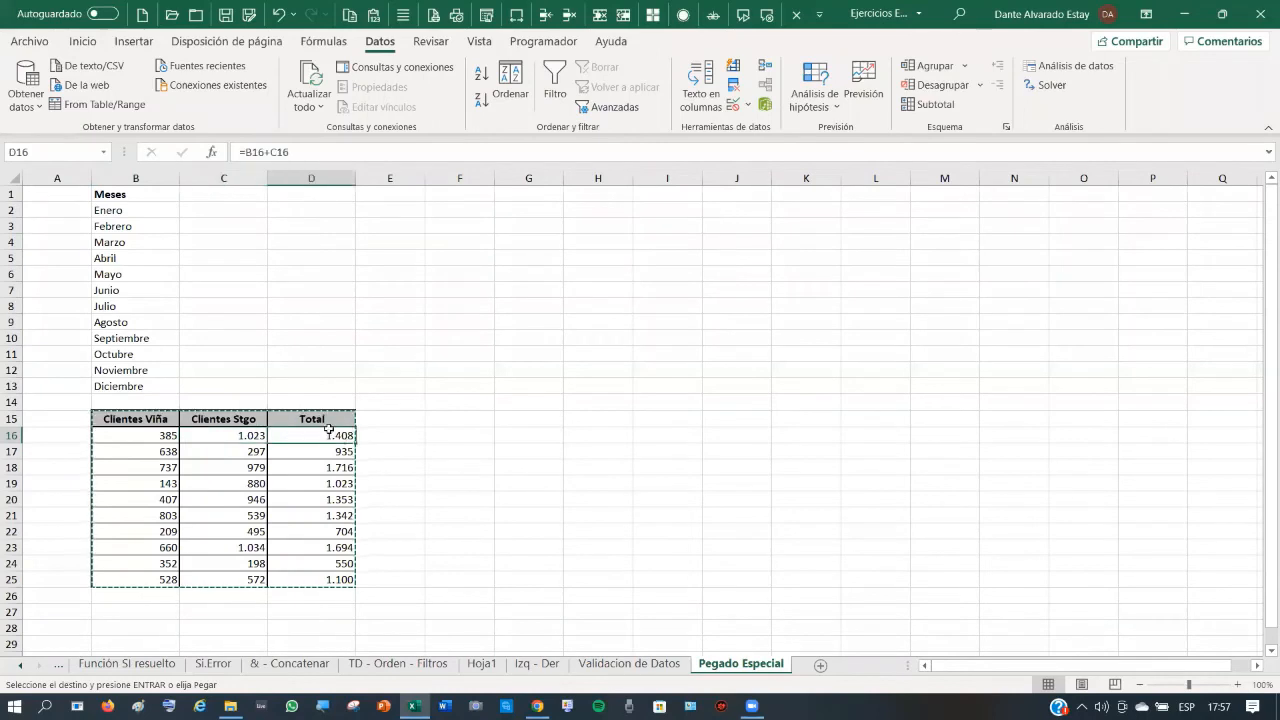
- Select G15 as the paste destination and bring up its paste options
click(276, 175)
click(539, 420)
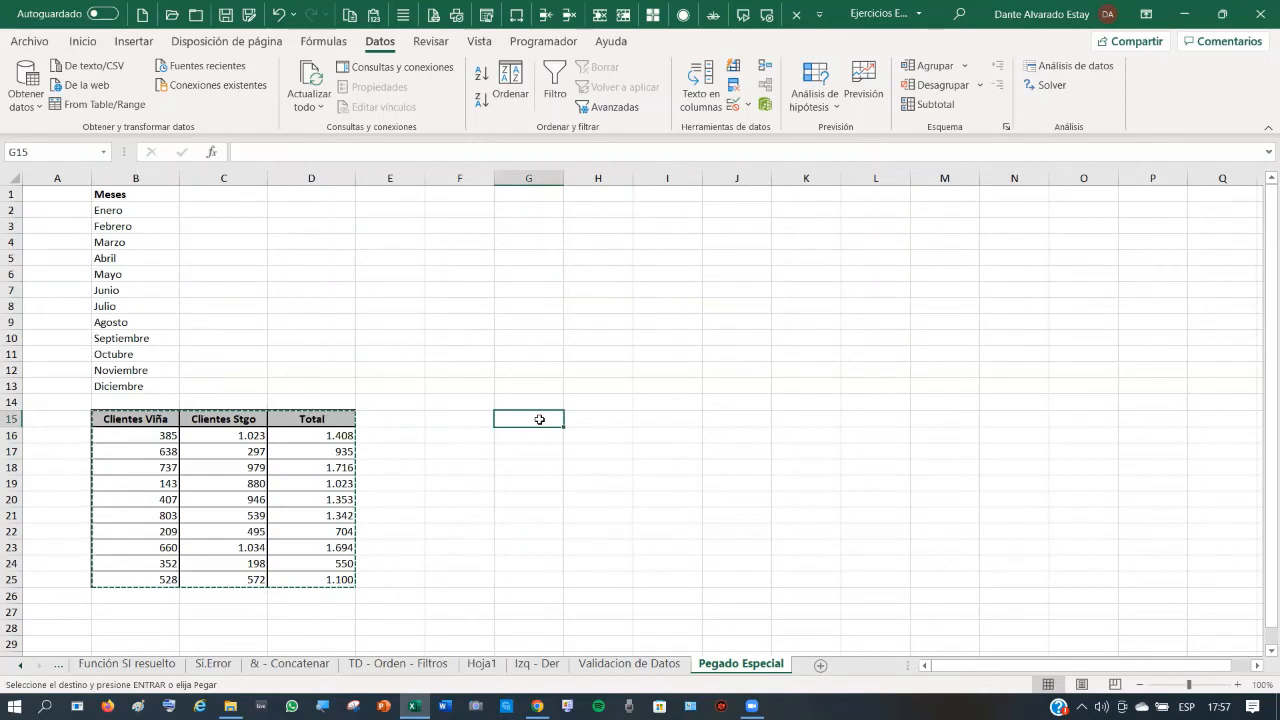
right_click(539, 419)
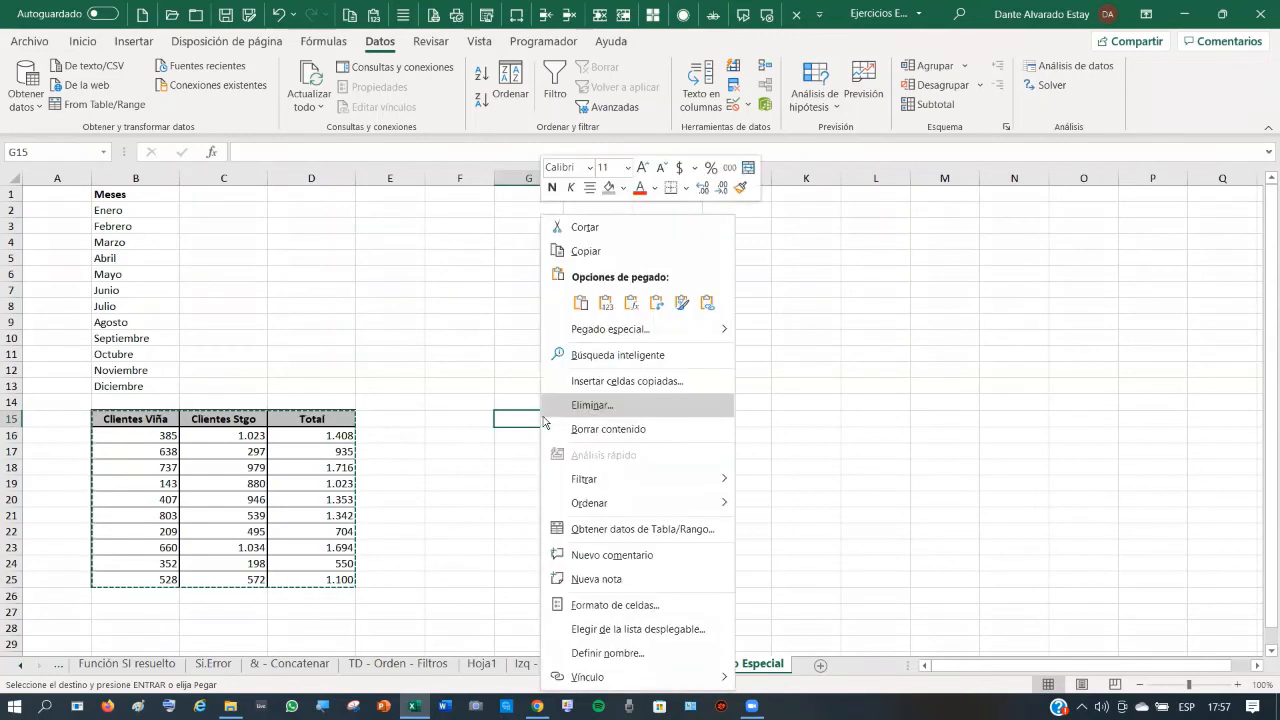
click(607, 303)
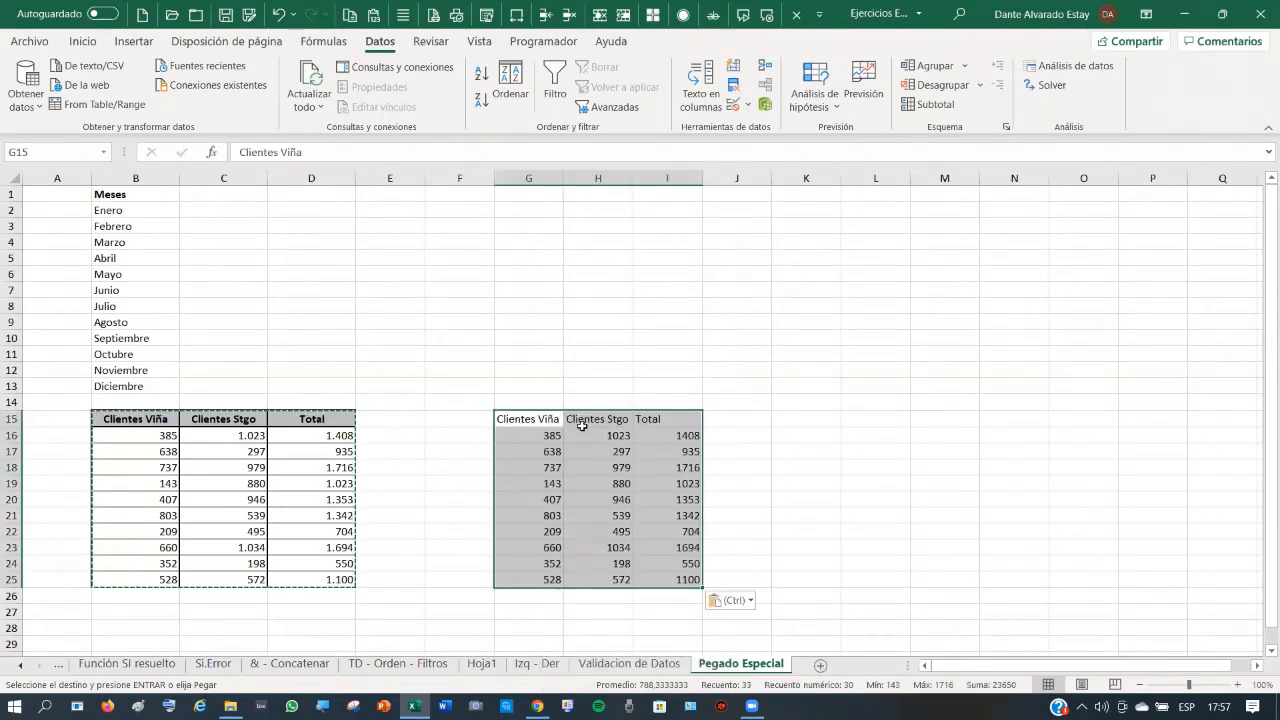
click(689, 435)
click(340, 433)
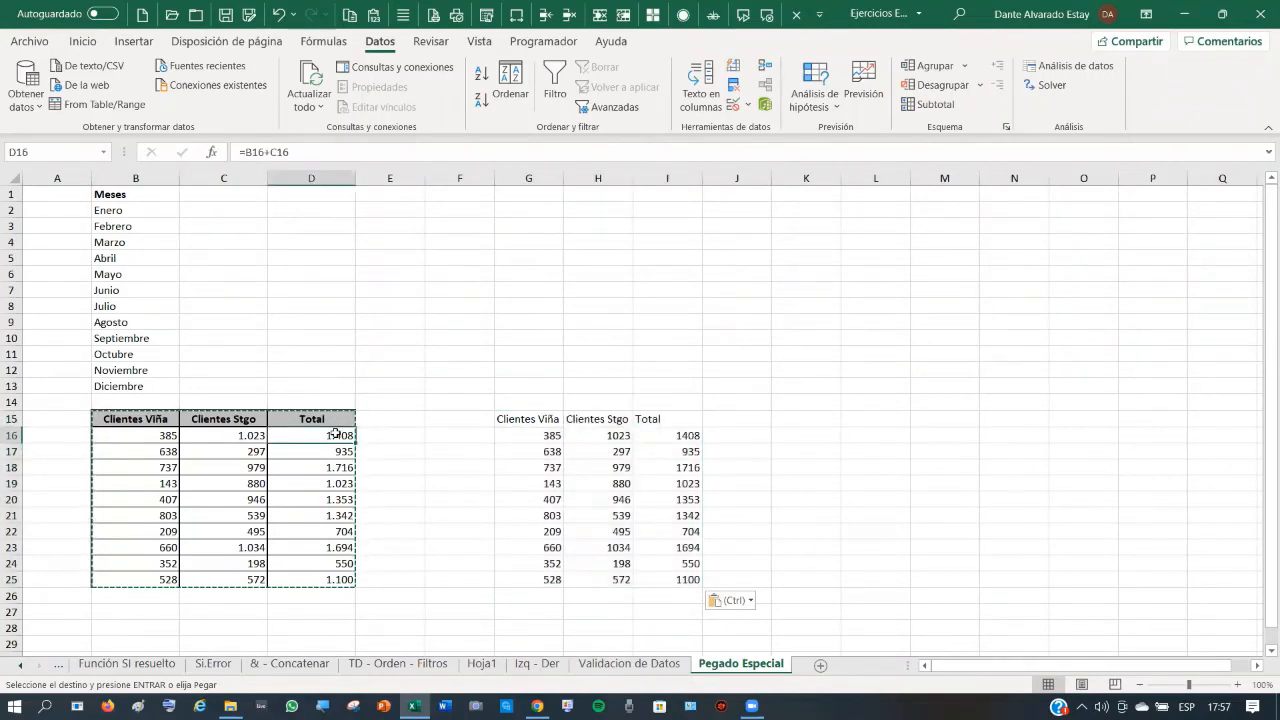
click(279, 13)
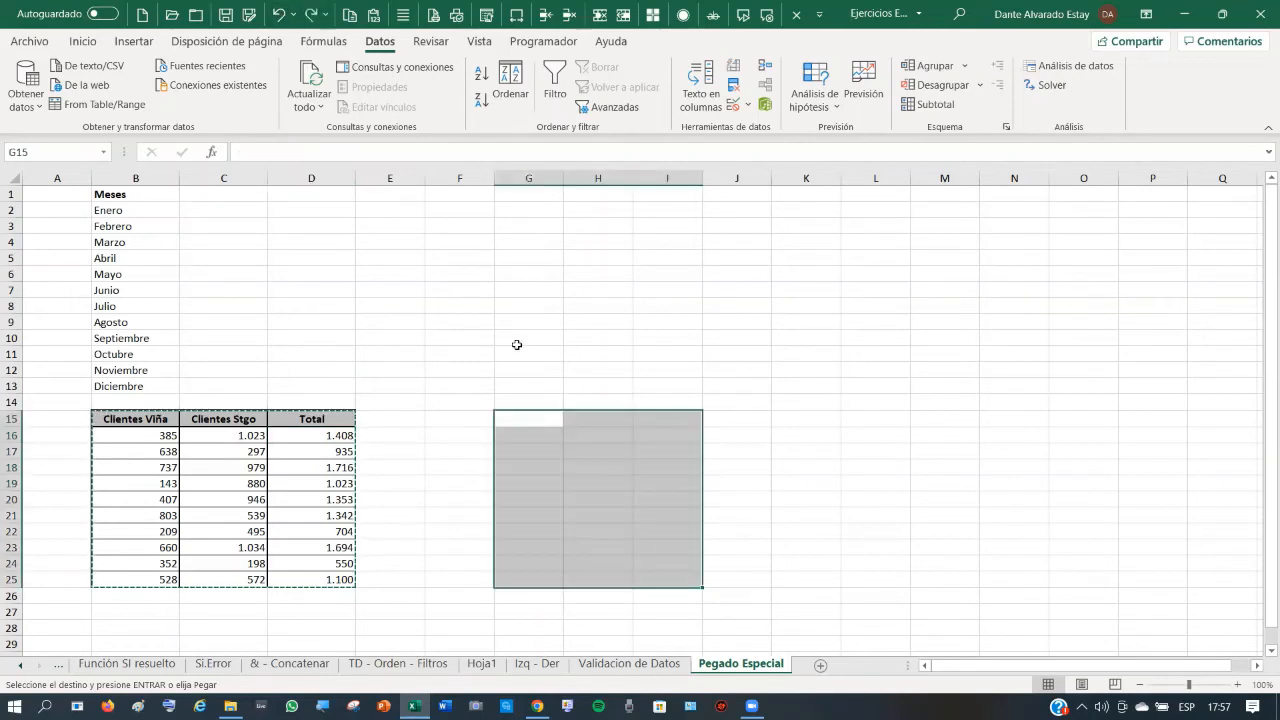
click(533, 418)
right_click(533, 418)
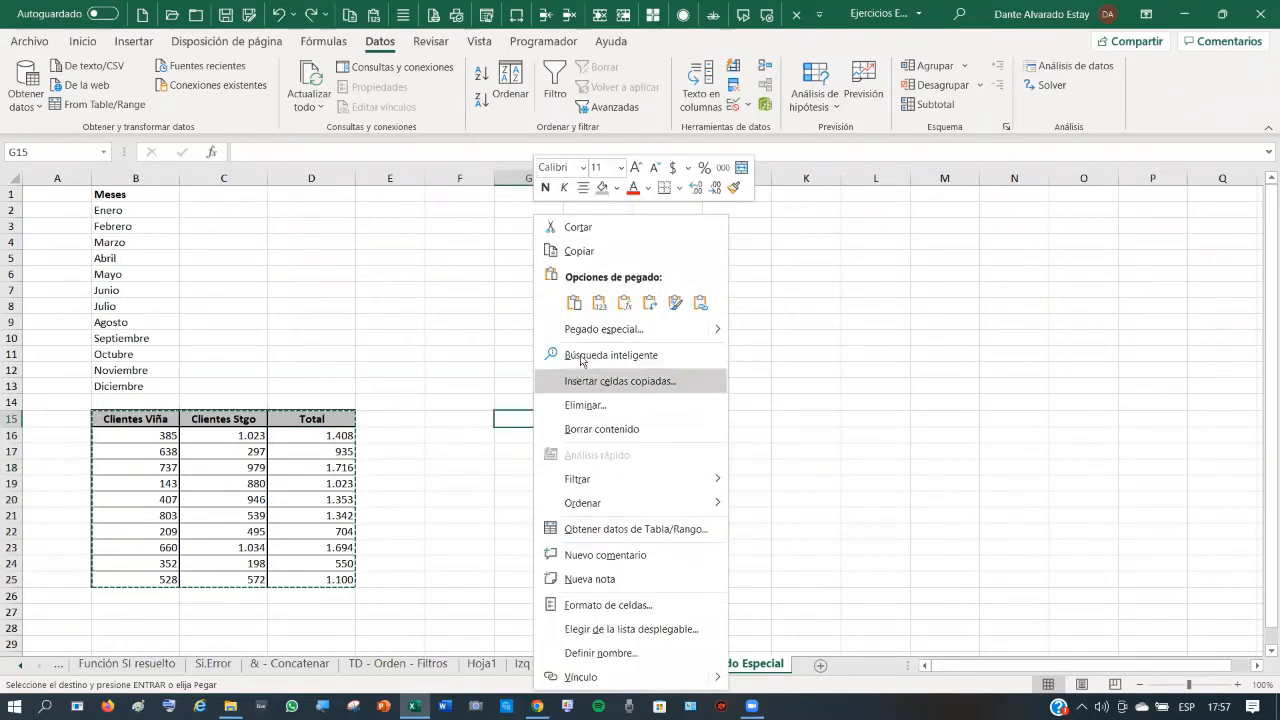
click(628, 308)
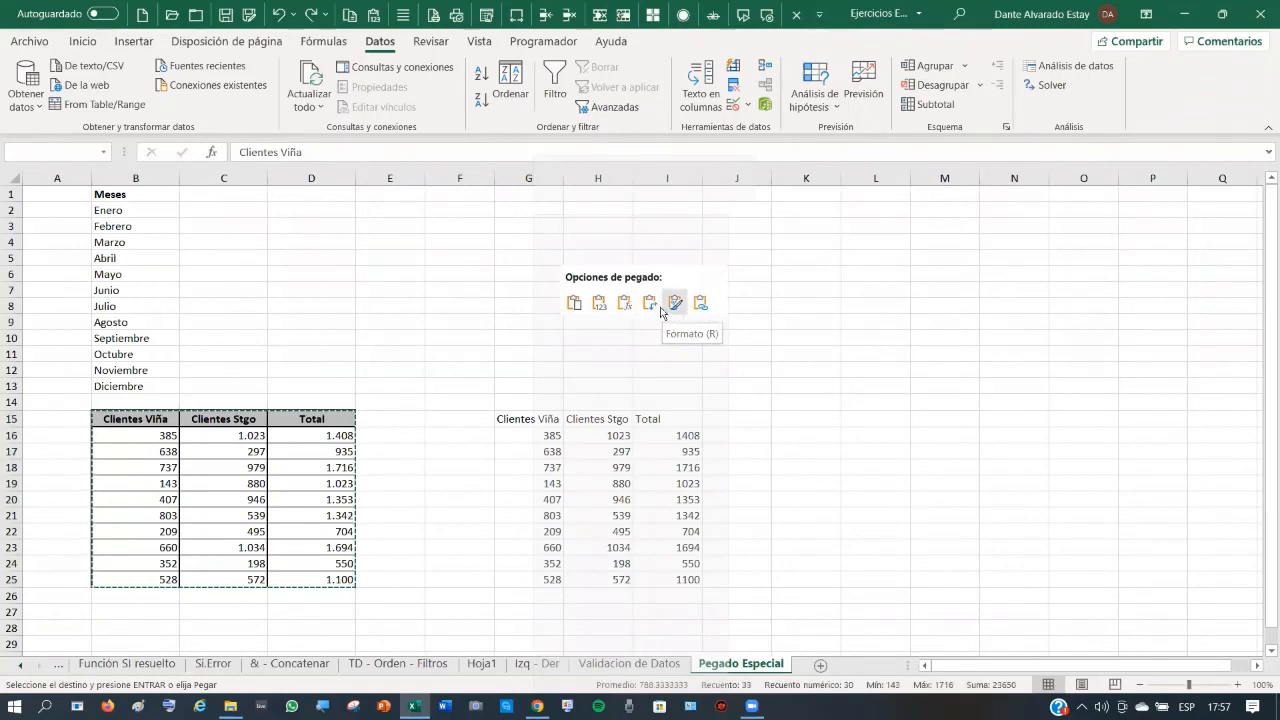
click(677, 308)
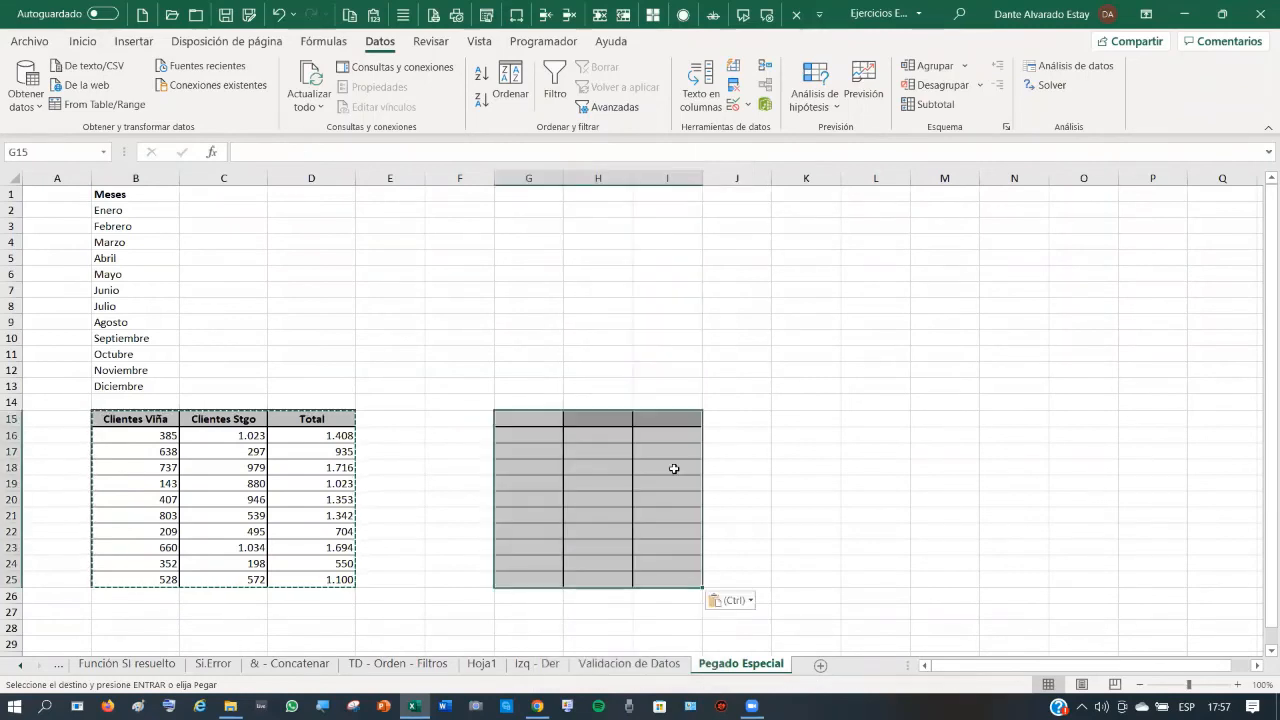
click(664, 508)
click(540, 425)
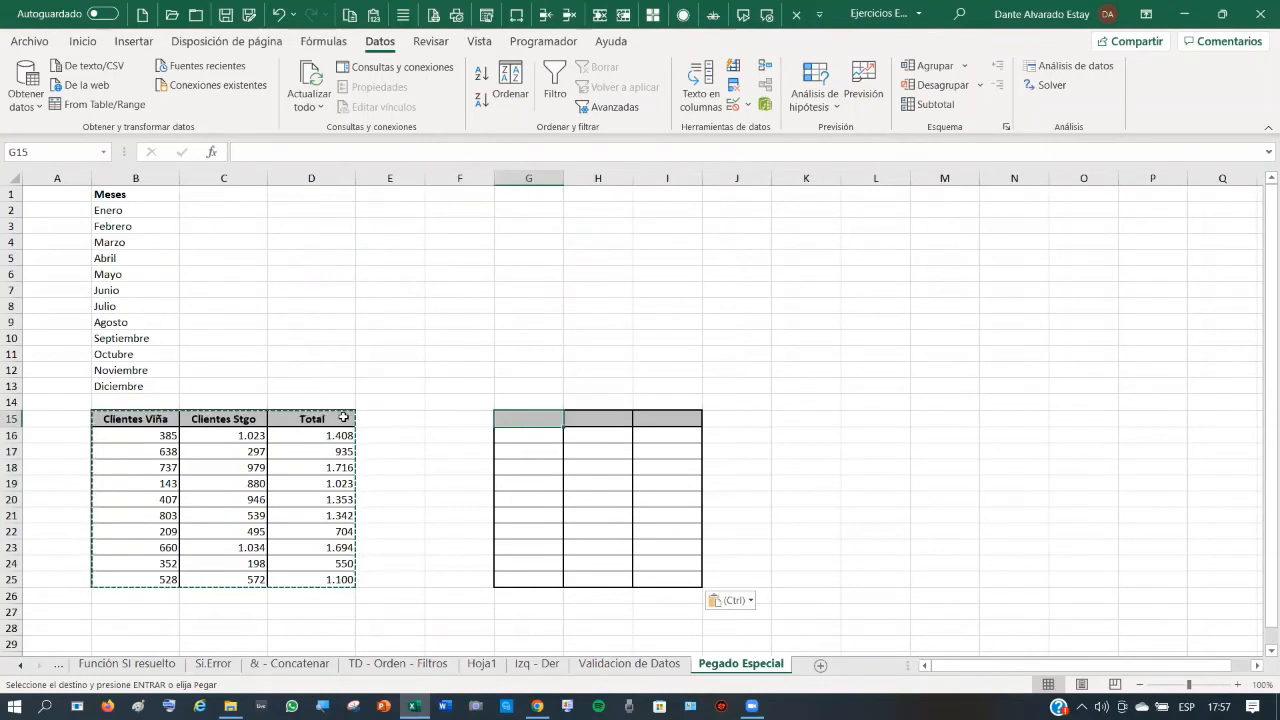
click(683, 436)
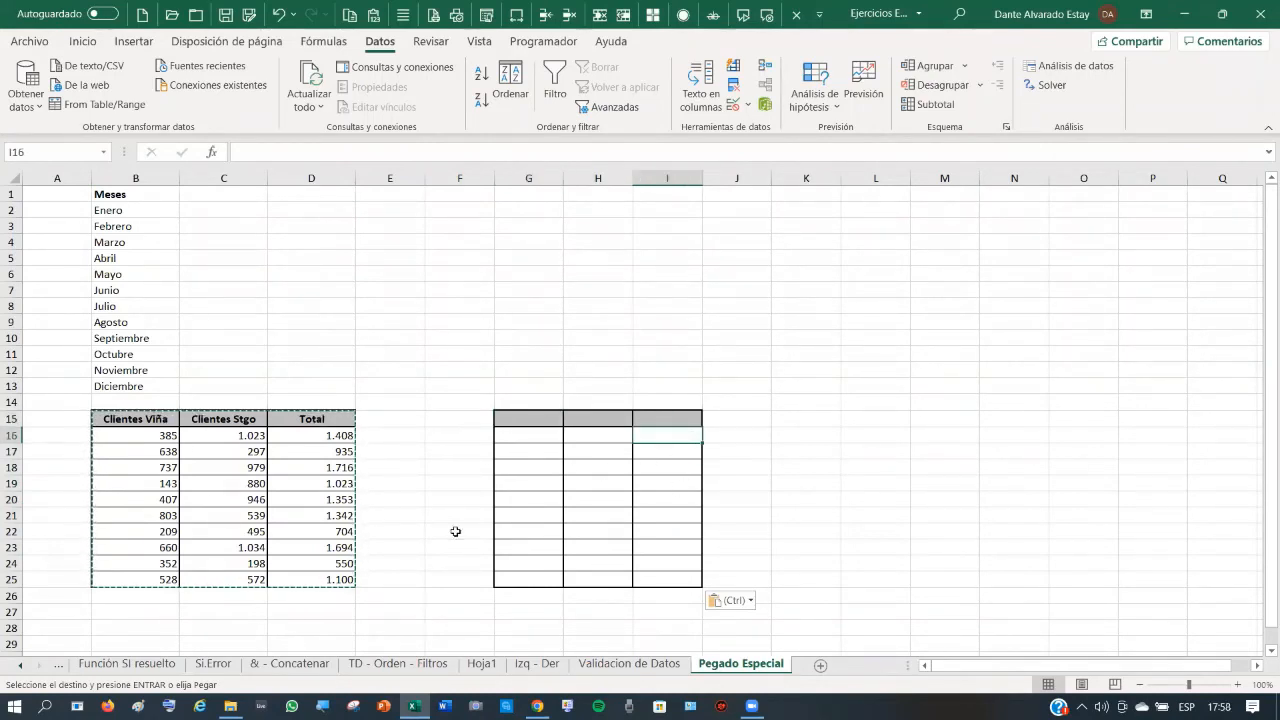
click(283, 18)
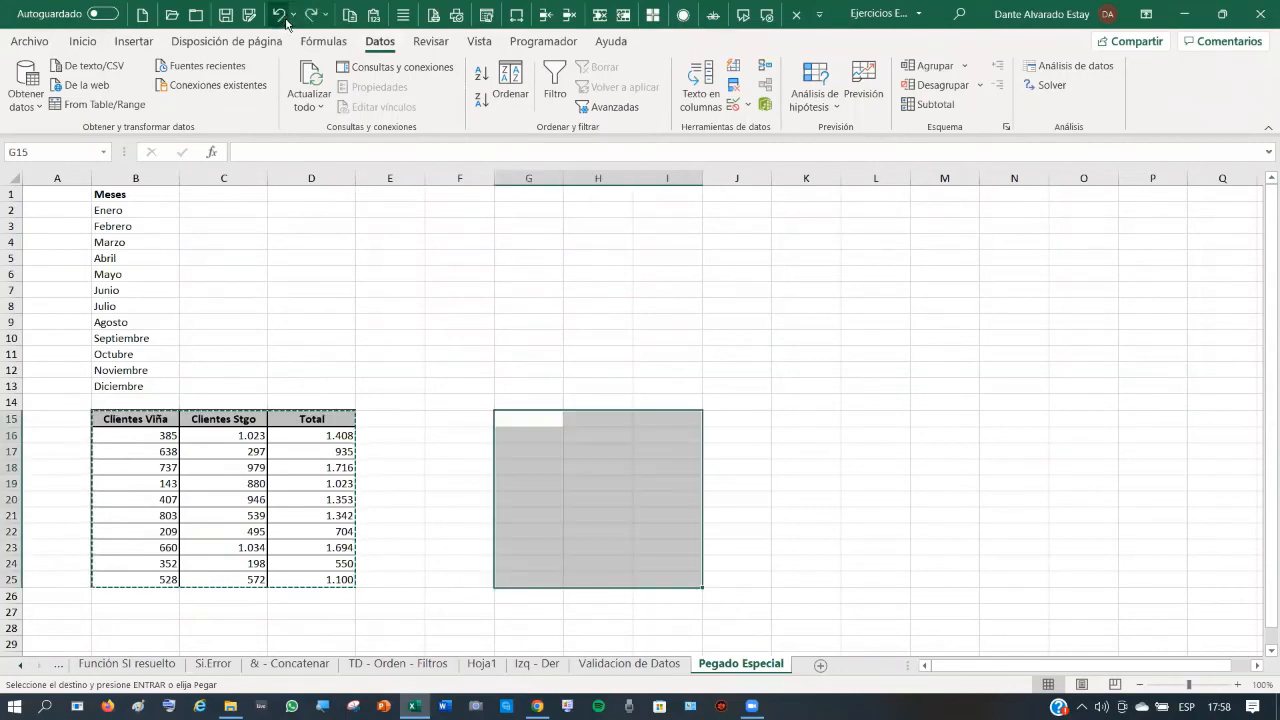
click(338, 305)
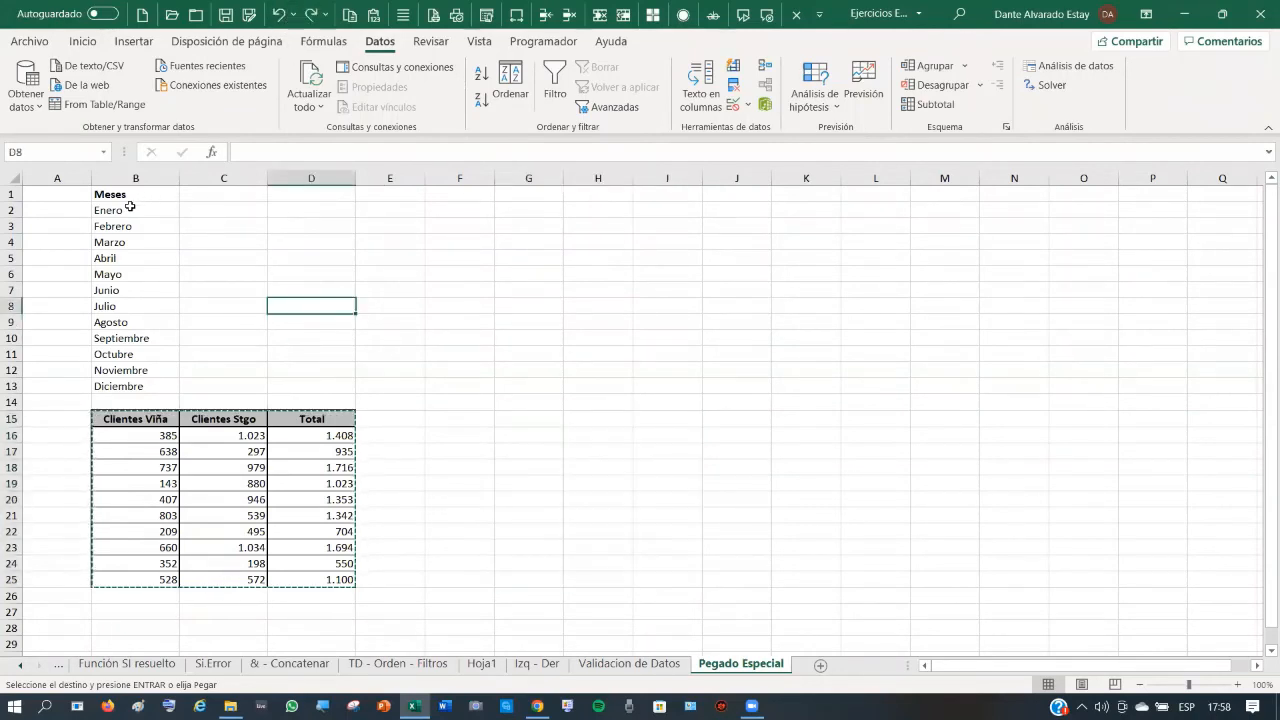
- Copy the months in B2:B13 and paste them transposed across row 2 from D2
drag(130, 207, 151, 383)
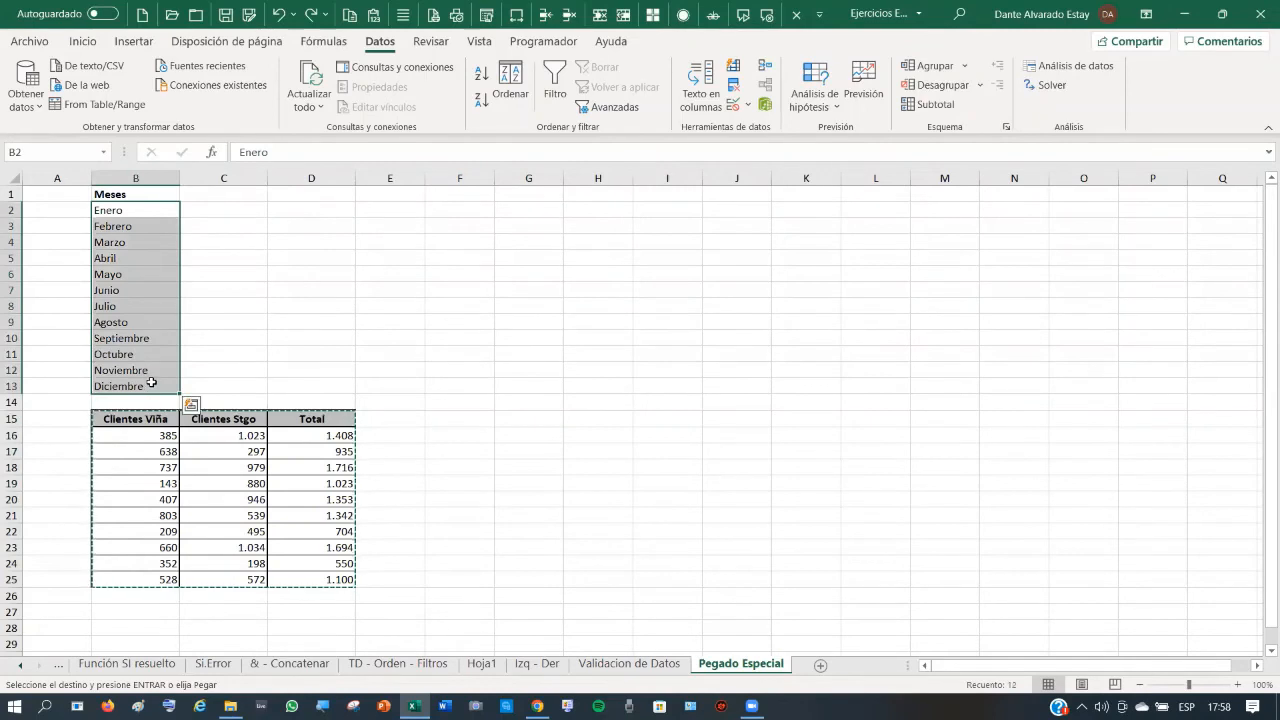
right_click(145, 212)
click(199, 231)
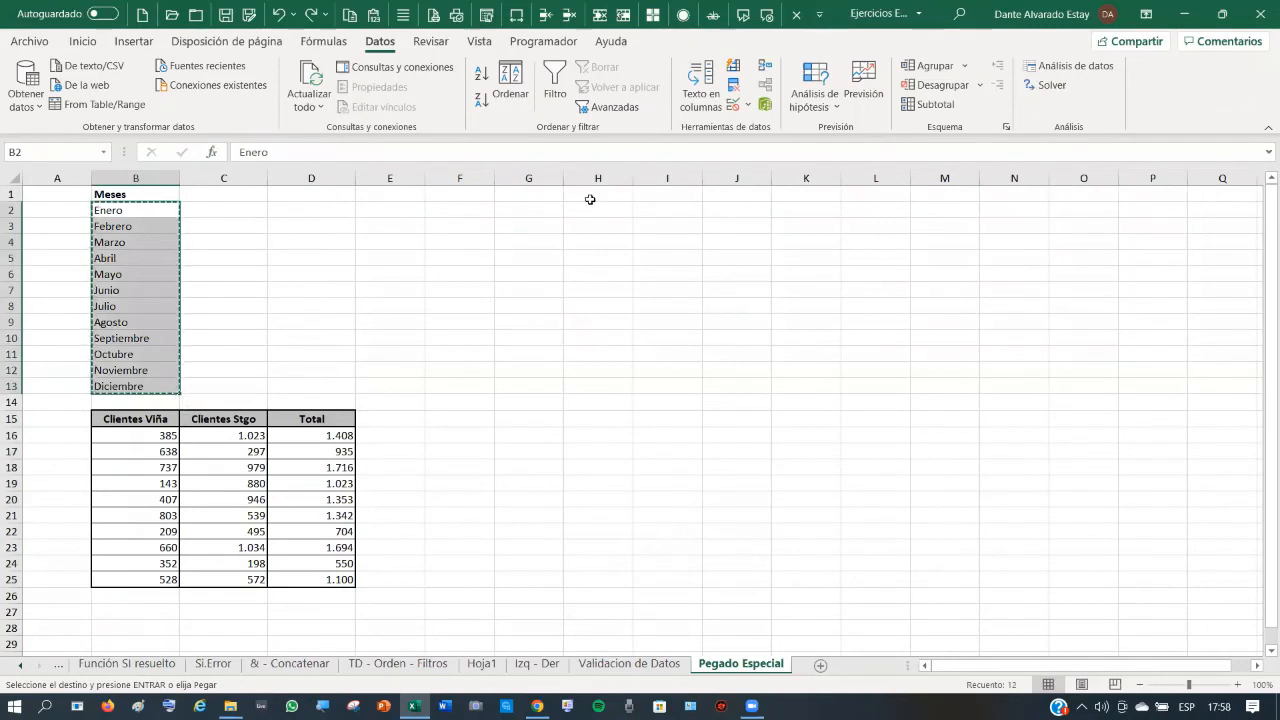
click(330, 209)
right_click(331, 214)
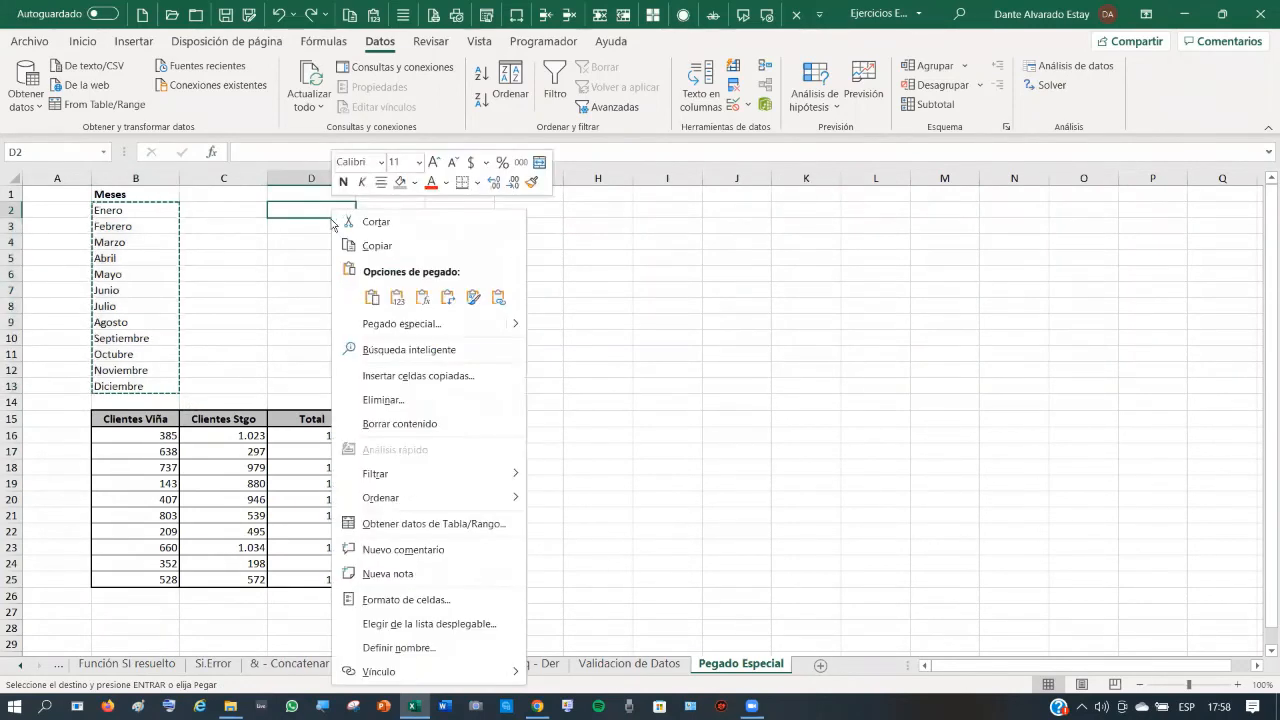
click(449, 300)
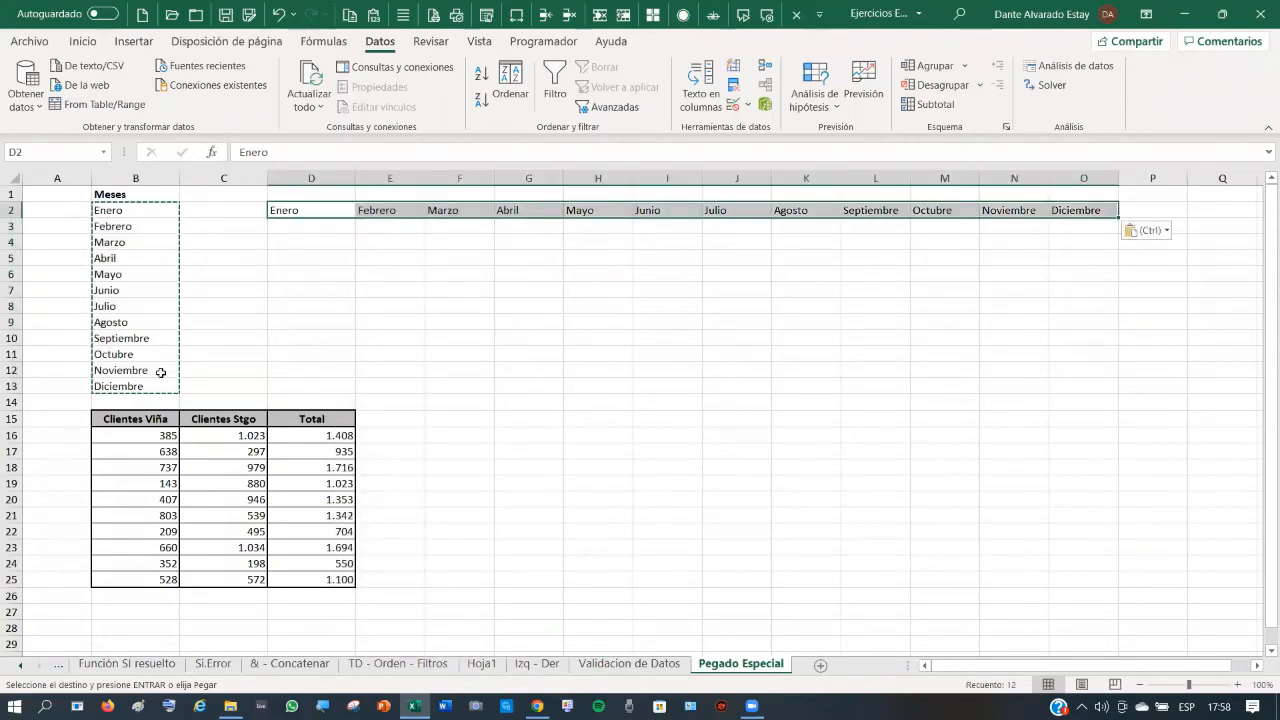
- Copy the month row D2:O2 and paste it transposed down column H from H5
click(345, 292)
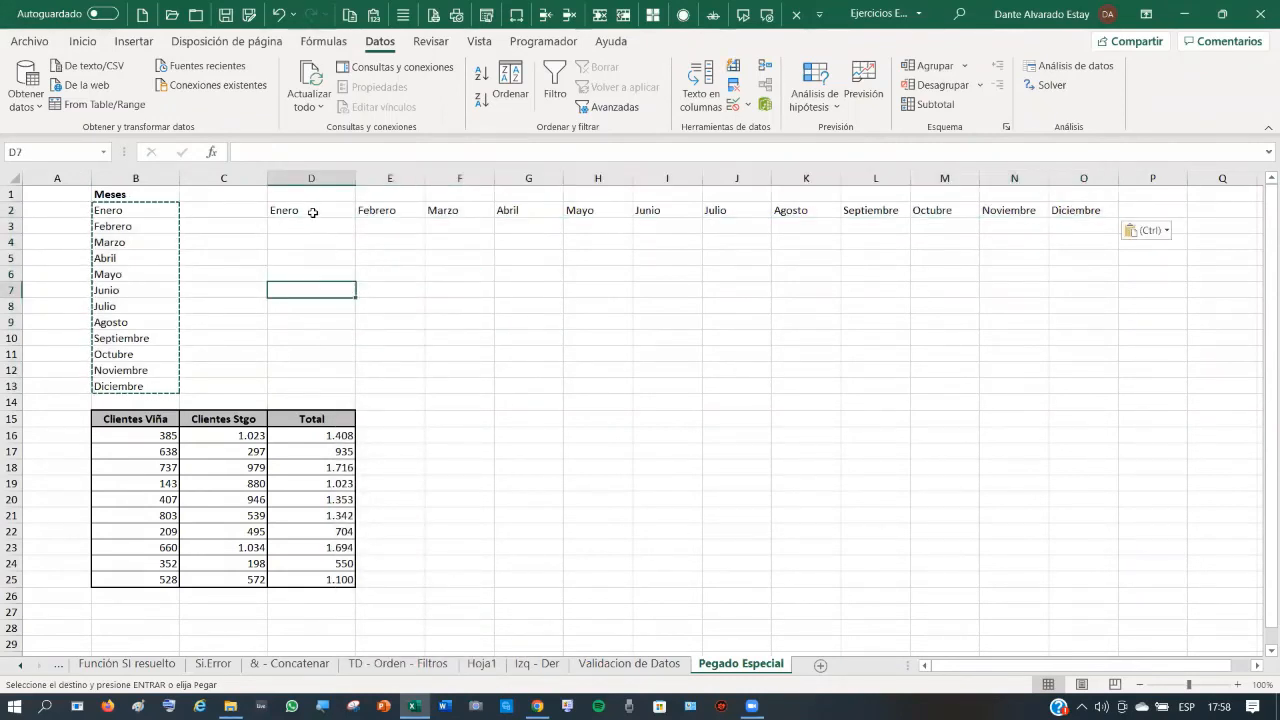
click(313, 212)
drag(422, 212, 1088, 210)
right_click(1088, 210)
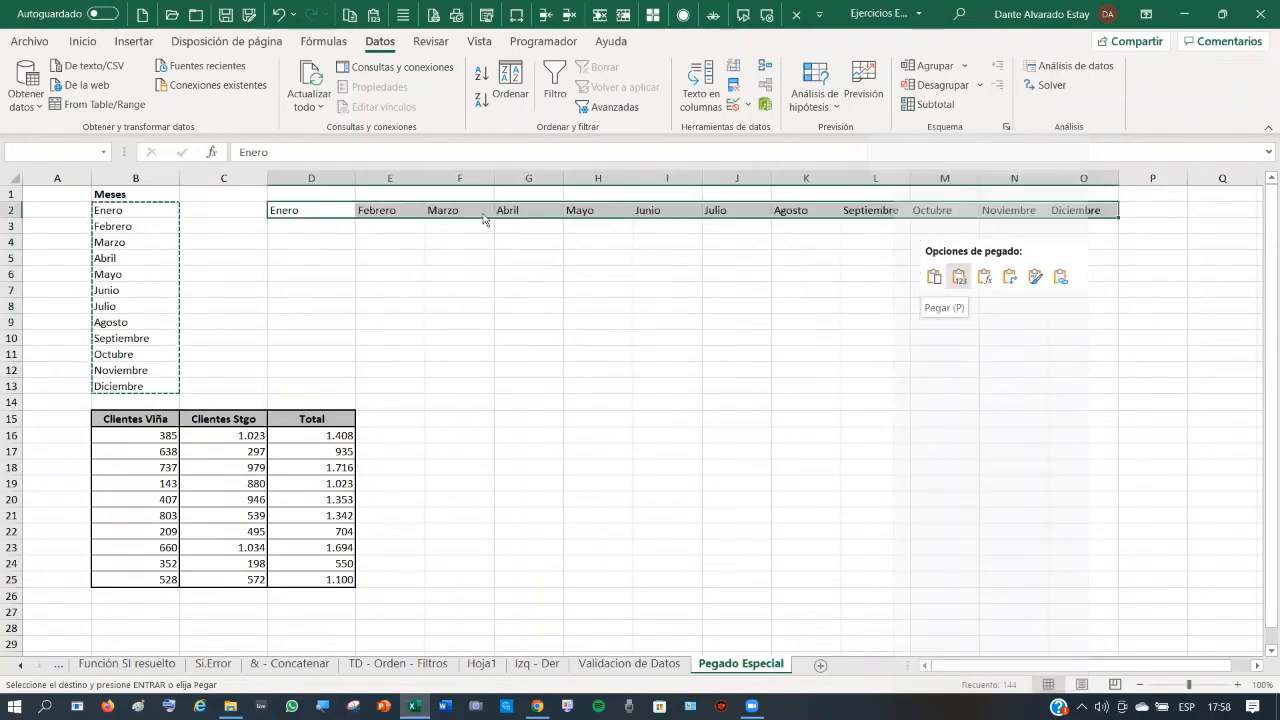
right_click(325, 212)
key(ctrl+c)
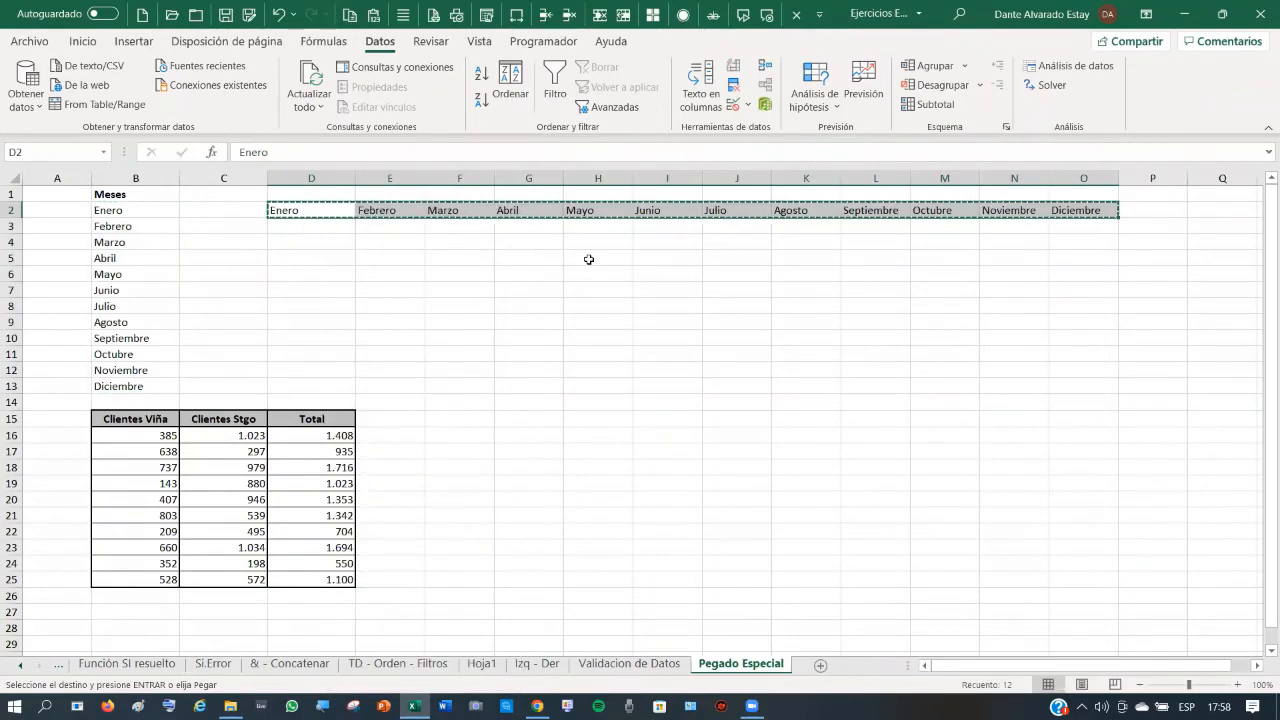
click(589, 259)
right_click(590, 264)
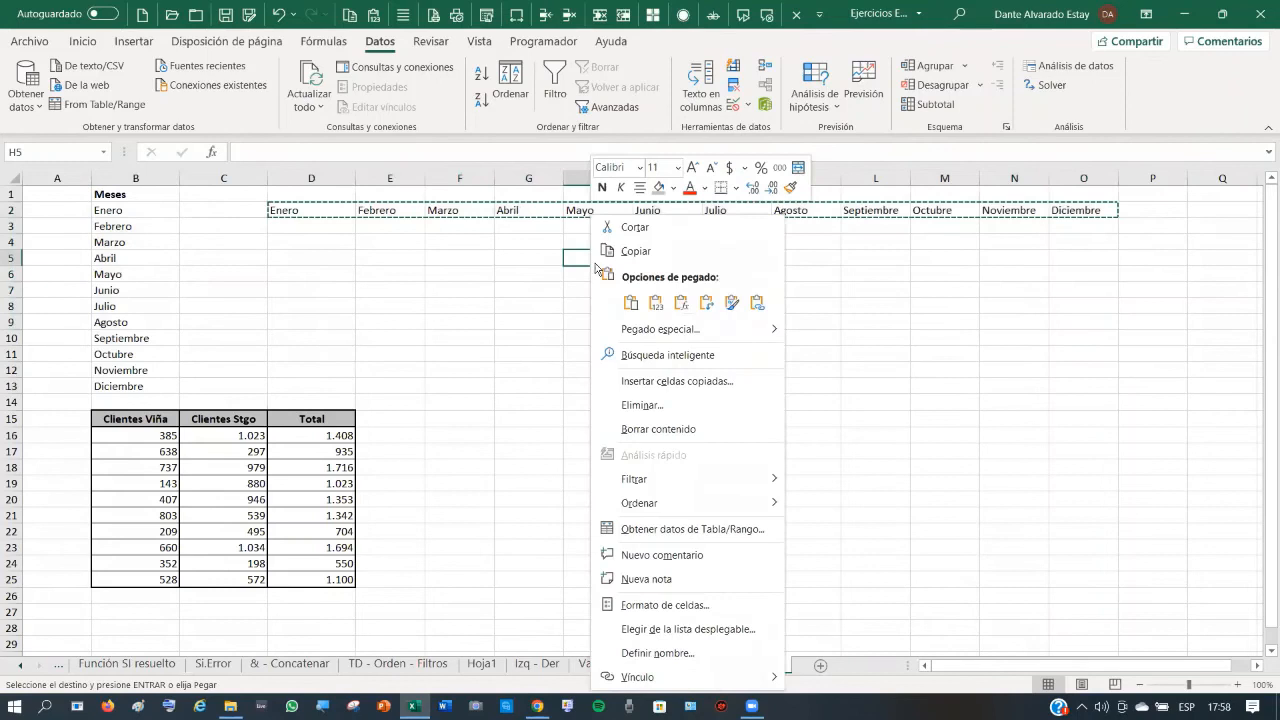
click(710, 305)
click(710, 305)
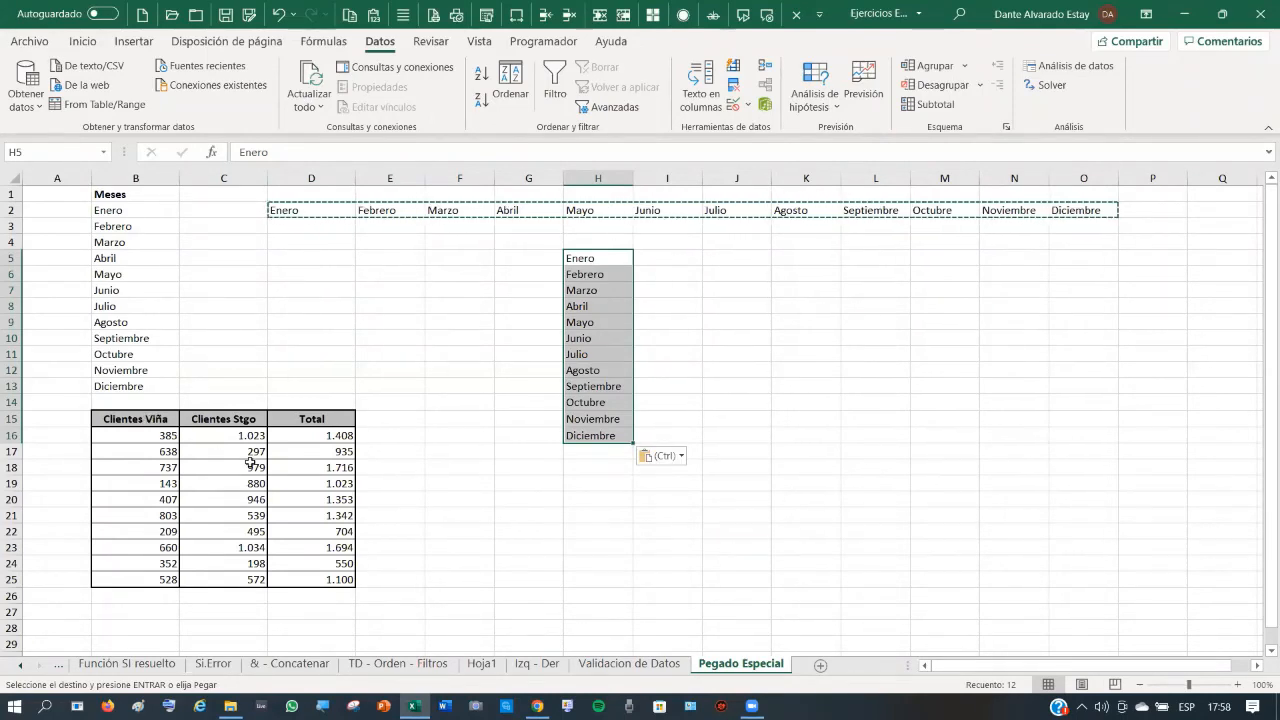
- Copy the clients table B15:D25 and paste formulas only at K15
click(330, 435)
drag(118, 417, 335, 582)
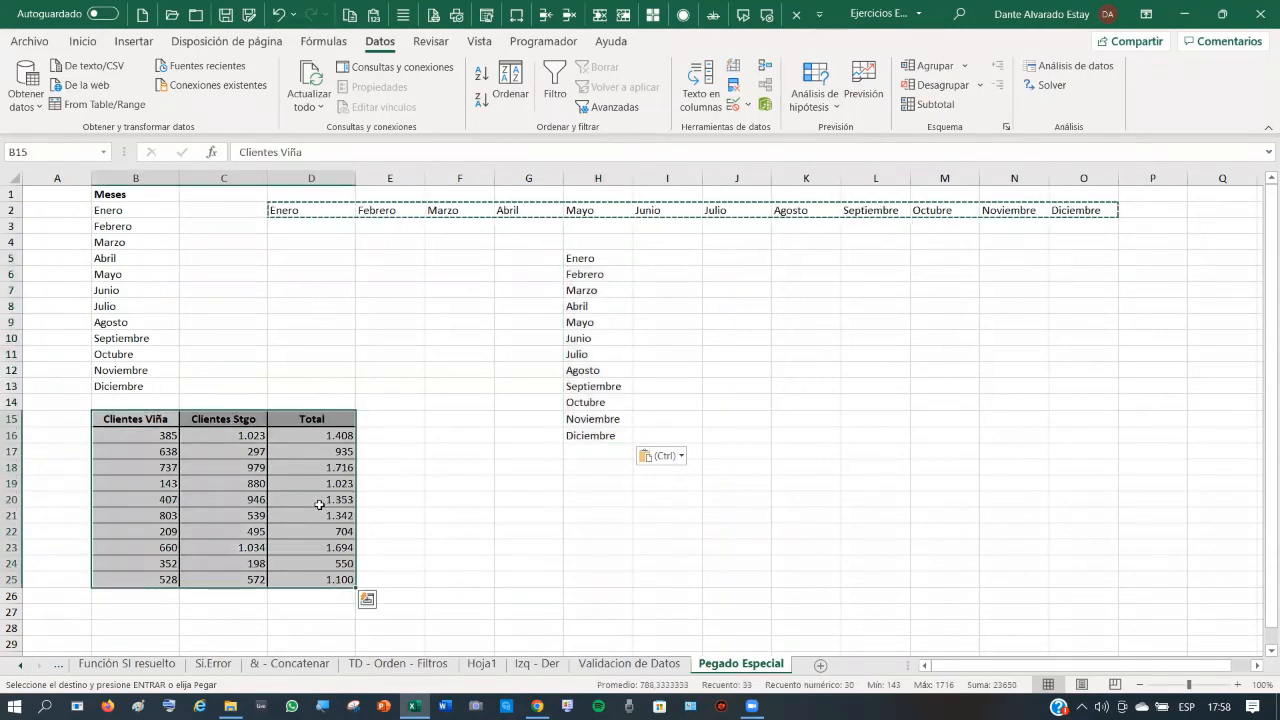
key(ctrl+c)
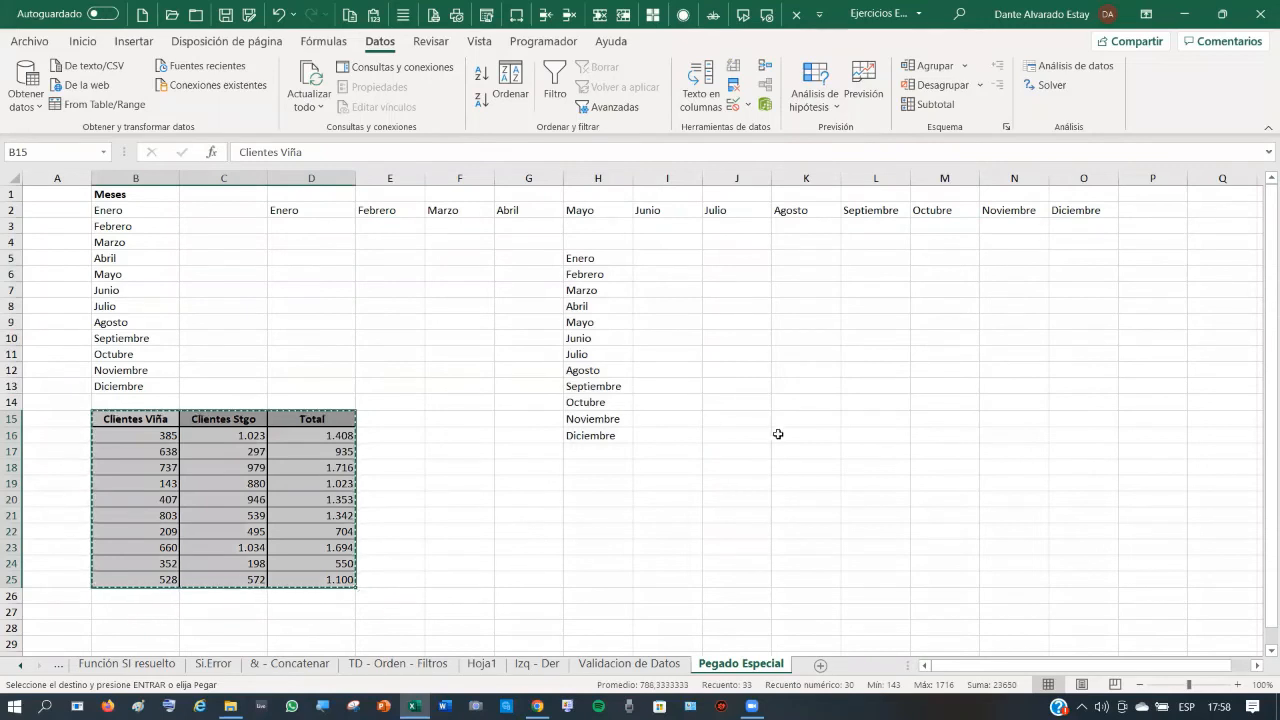
click(811, 418)
right_click(811, 418)
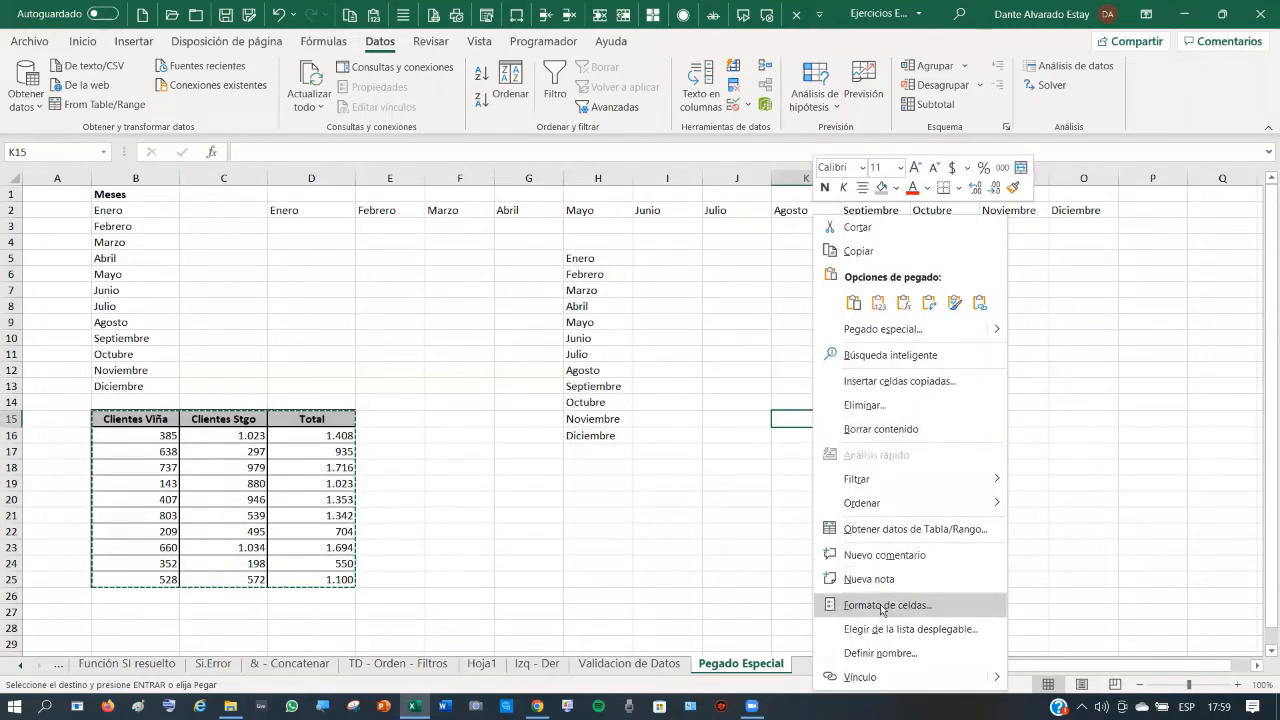
click(905, 303)
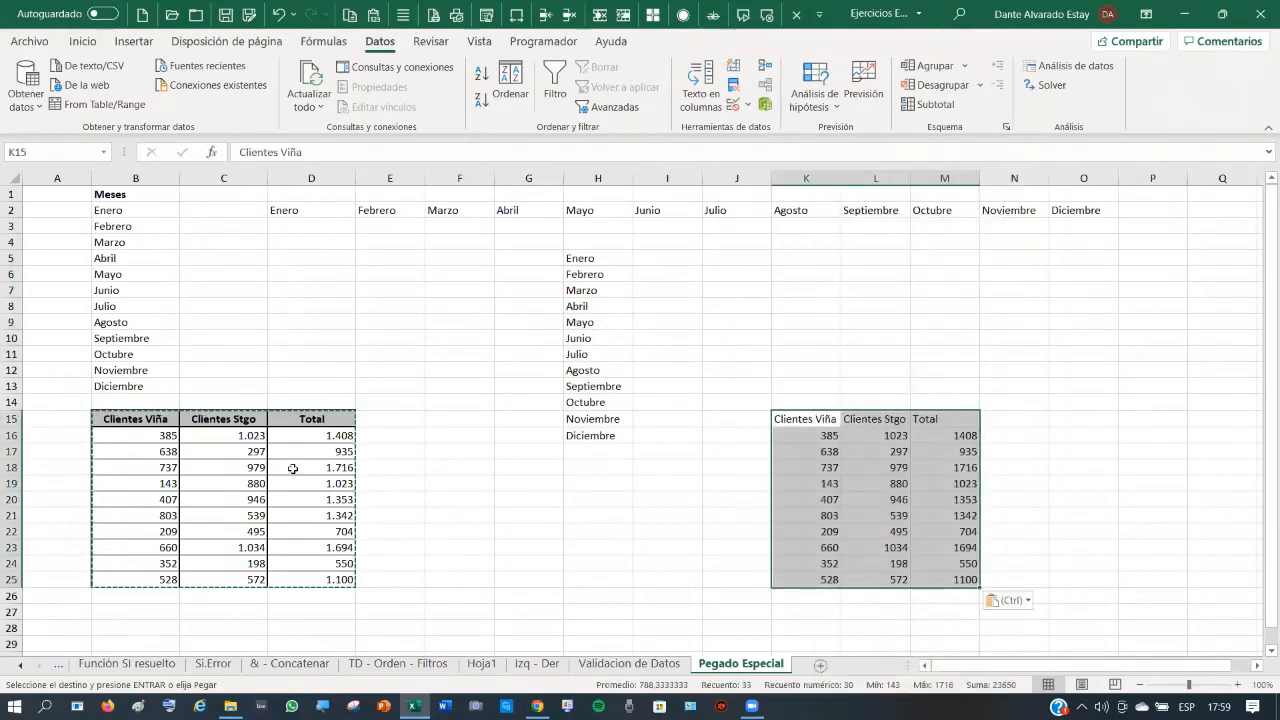
- Check the pasted cells K16:M16, then paste a fully formatted copy at K4
click(822, 436)
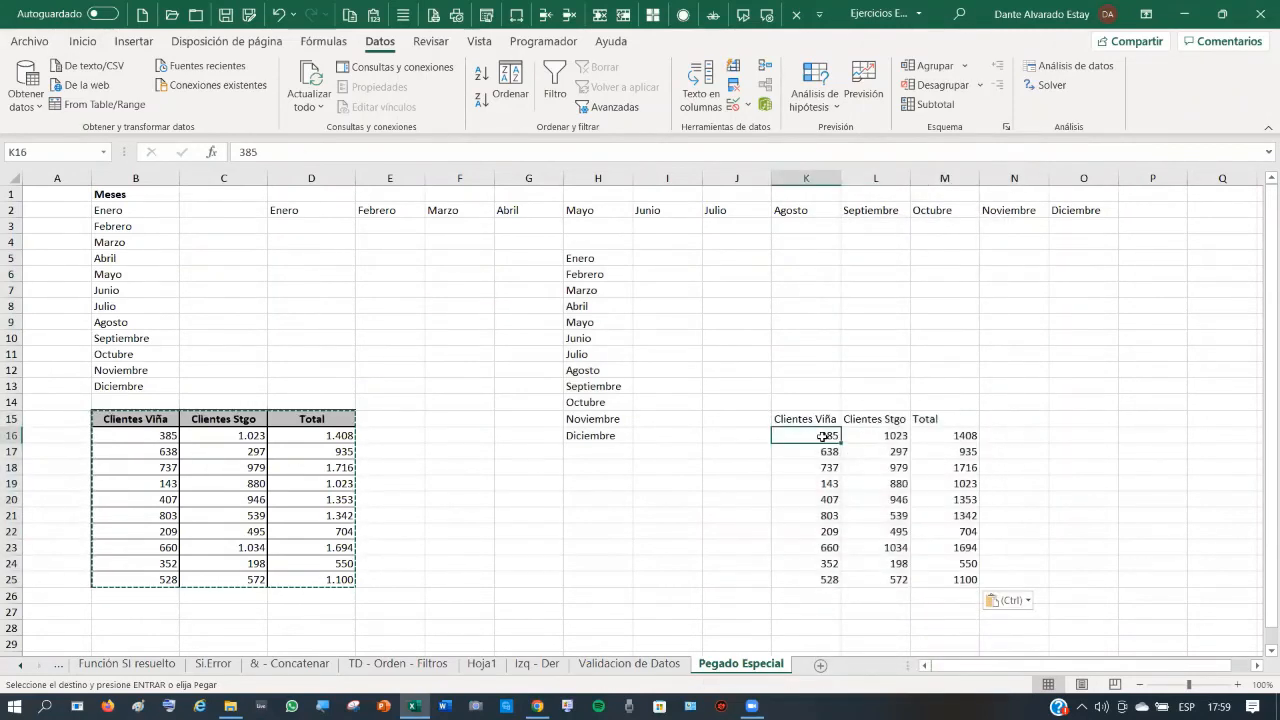
click(893, 436)
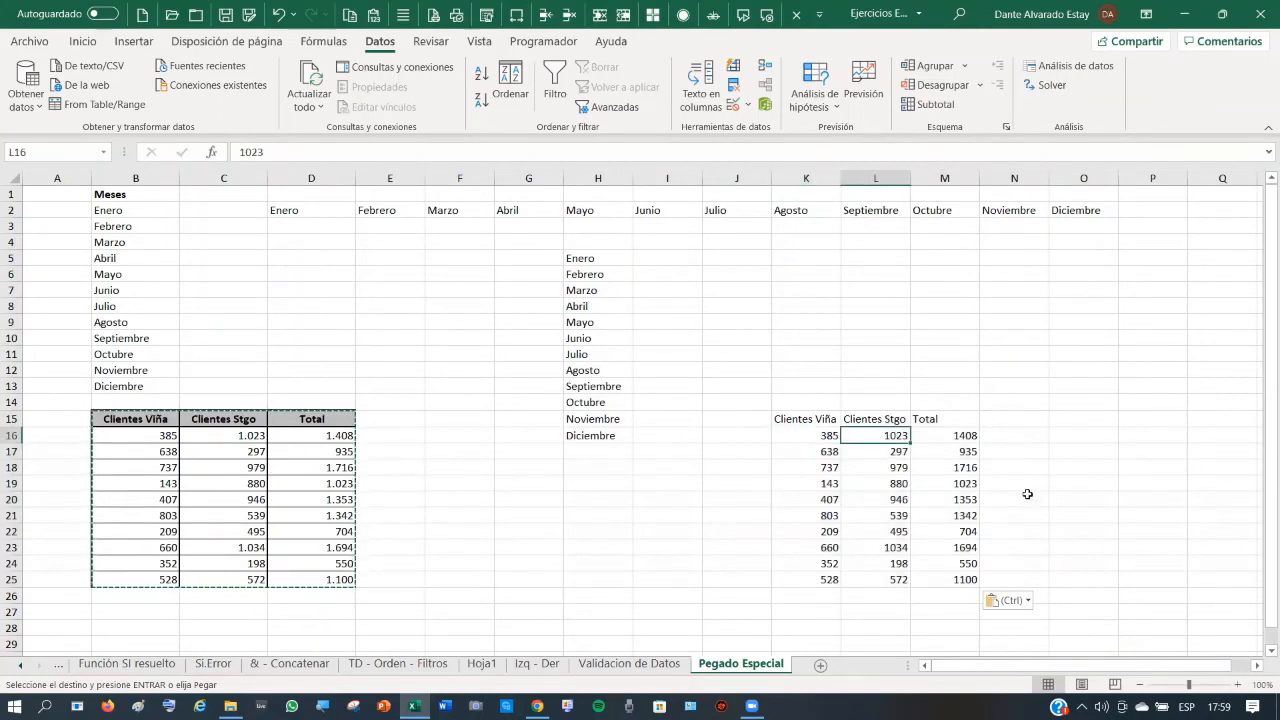
click(964, 437)
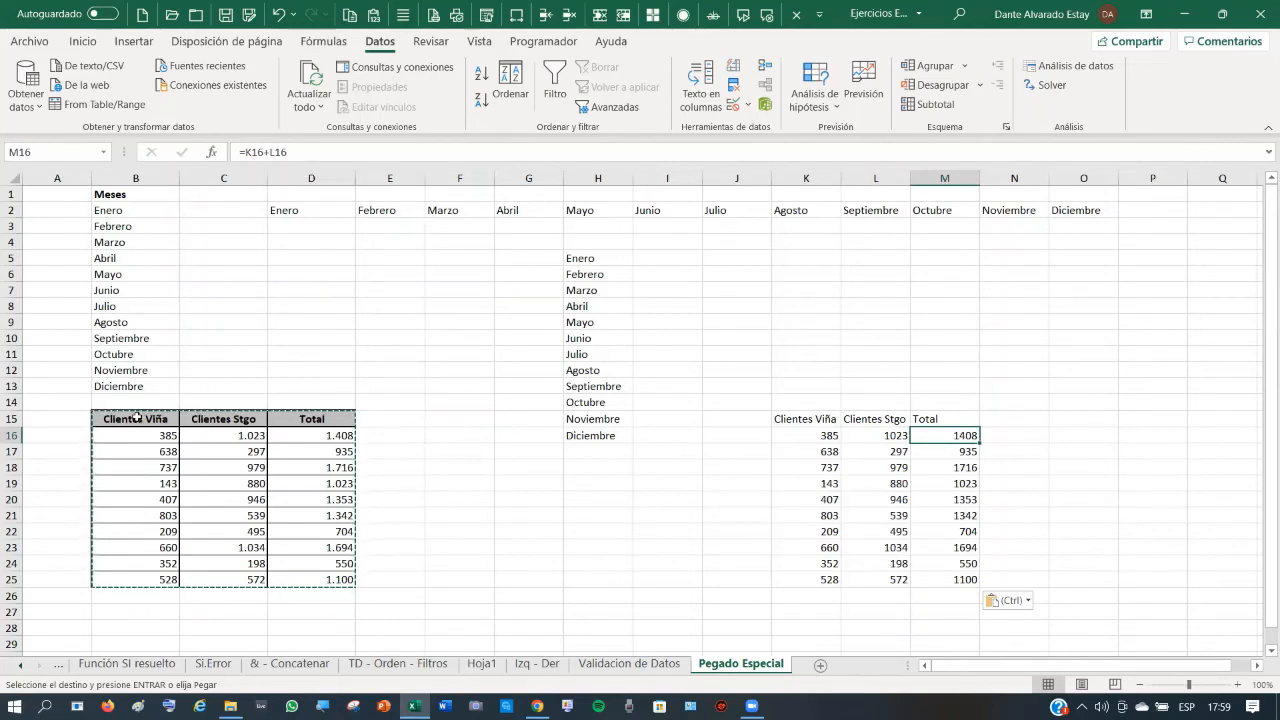
drag(137, 417, 333, 592)
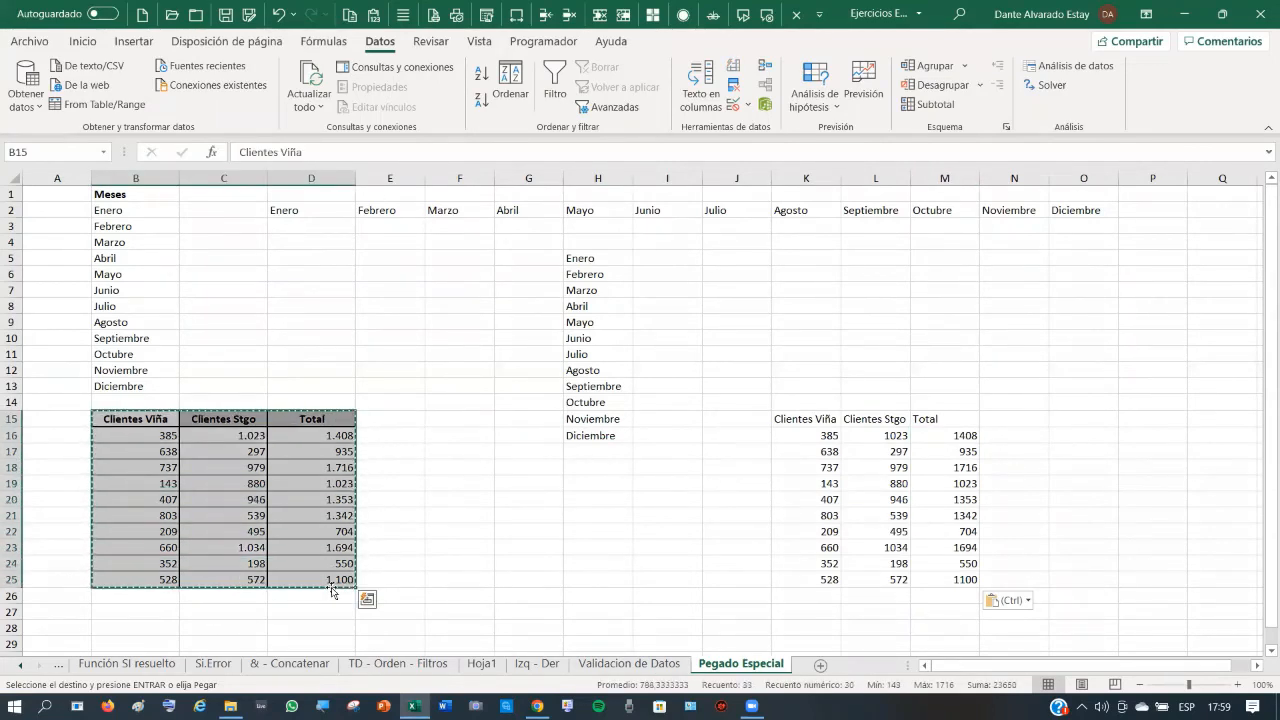
click(816, 242)
key(ctrl+v)
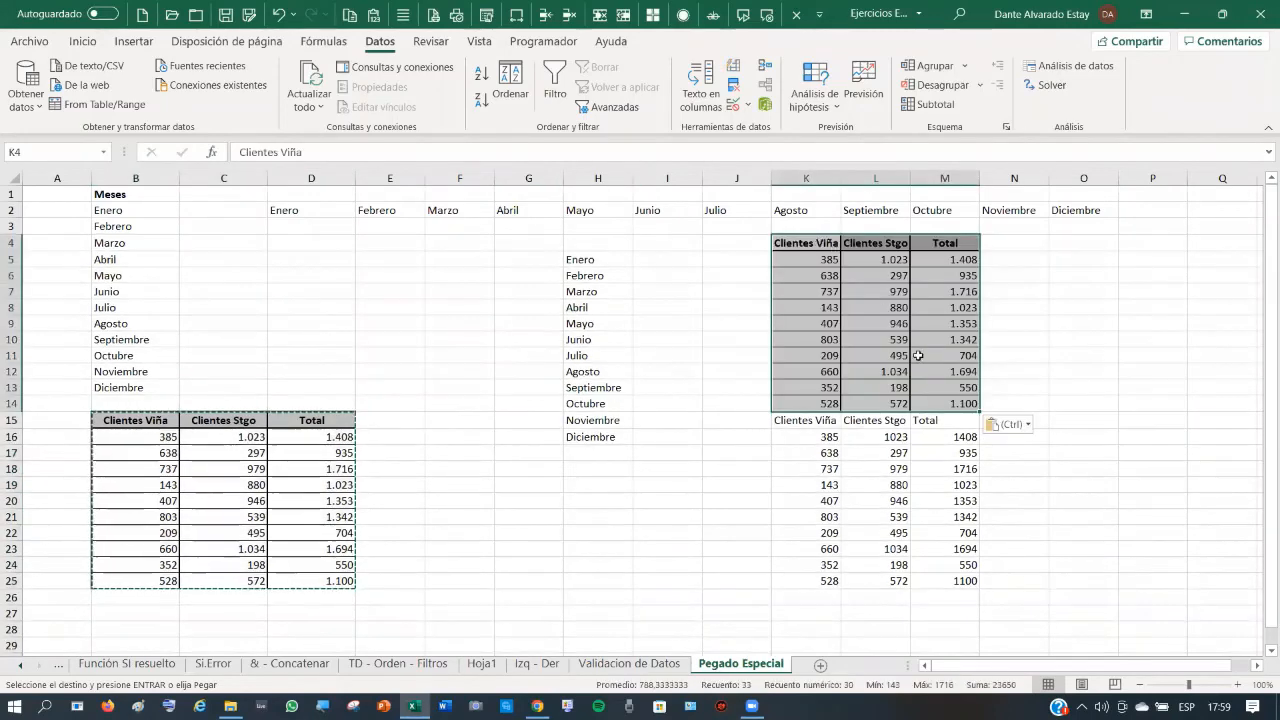
click(962, 260)
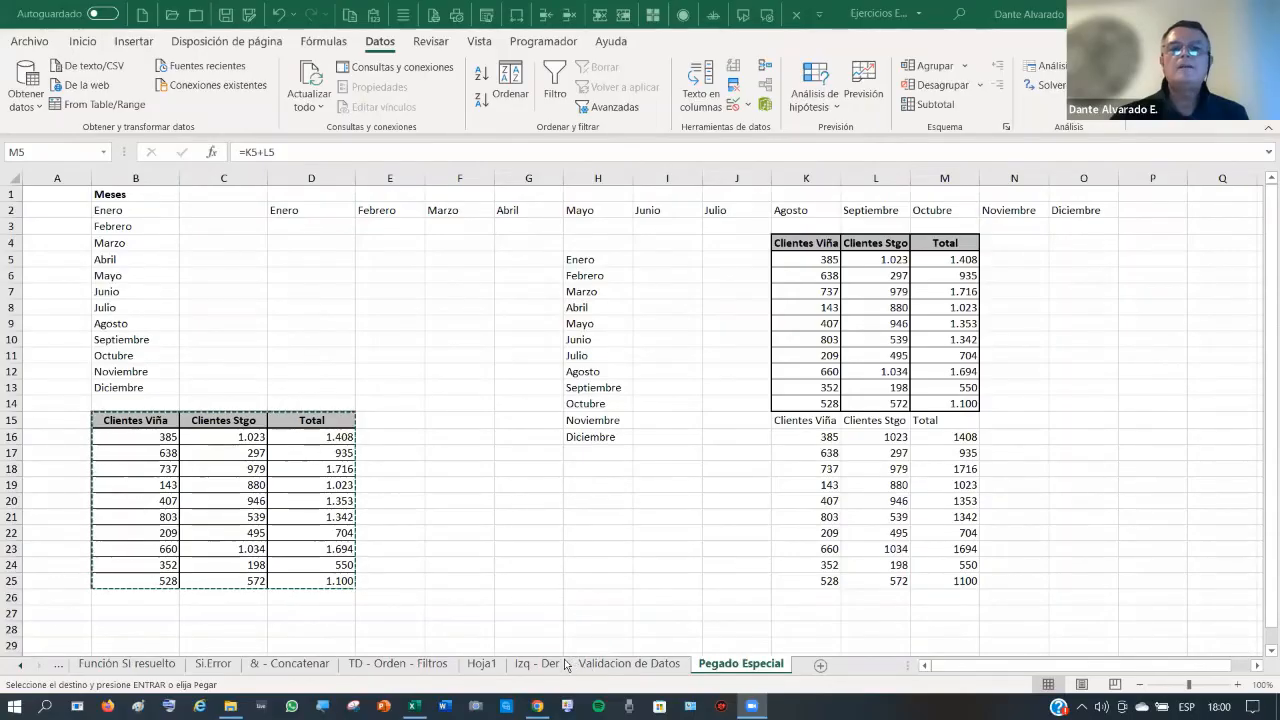
- On Hoja1, clear the previously split names in B2:D20
click(481, 663)
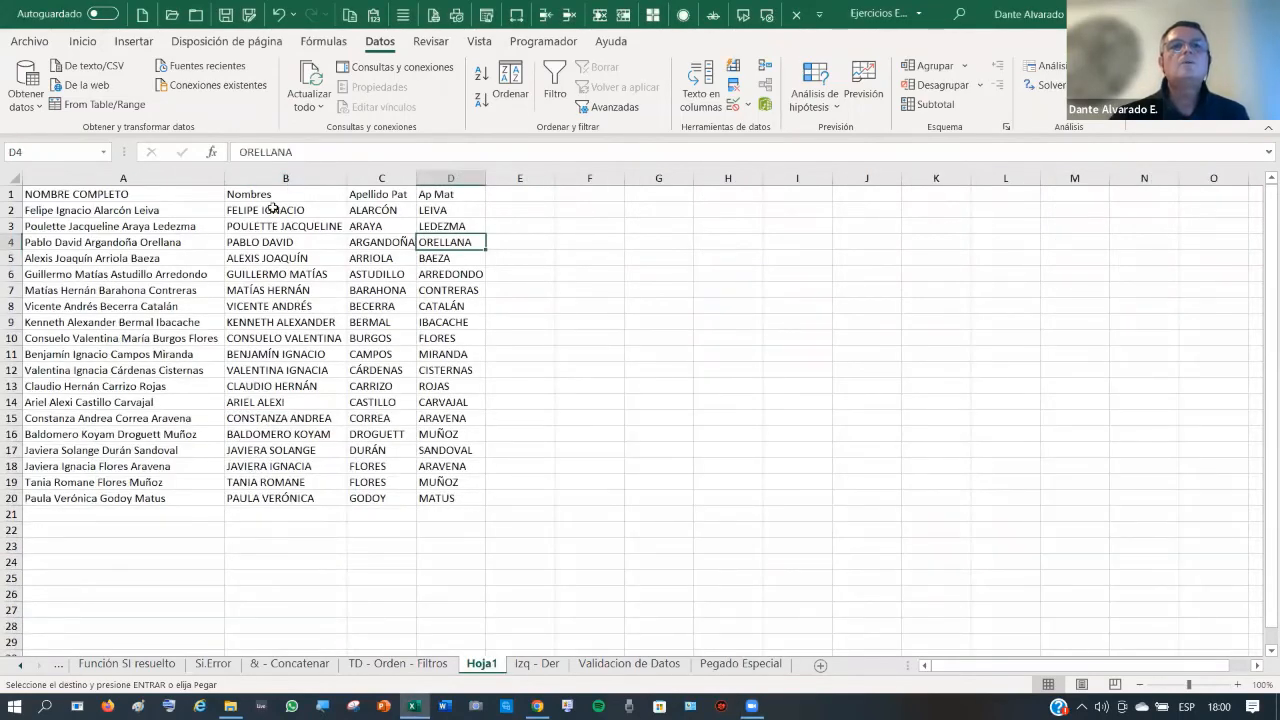
drag(272, 209, 438, 496)
key(Delete)
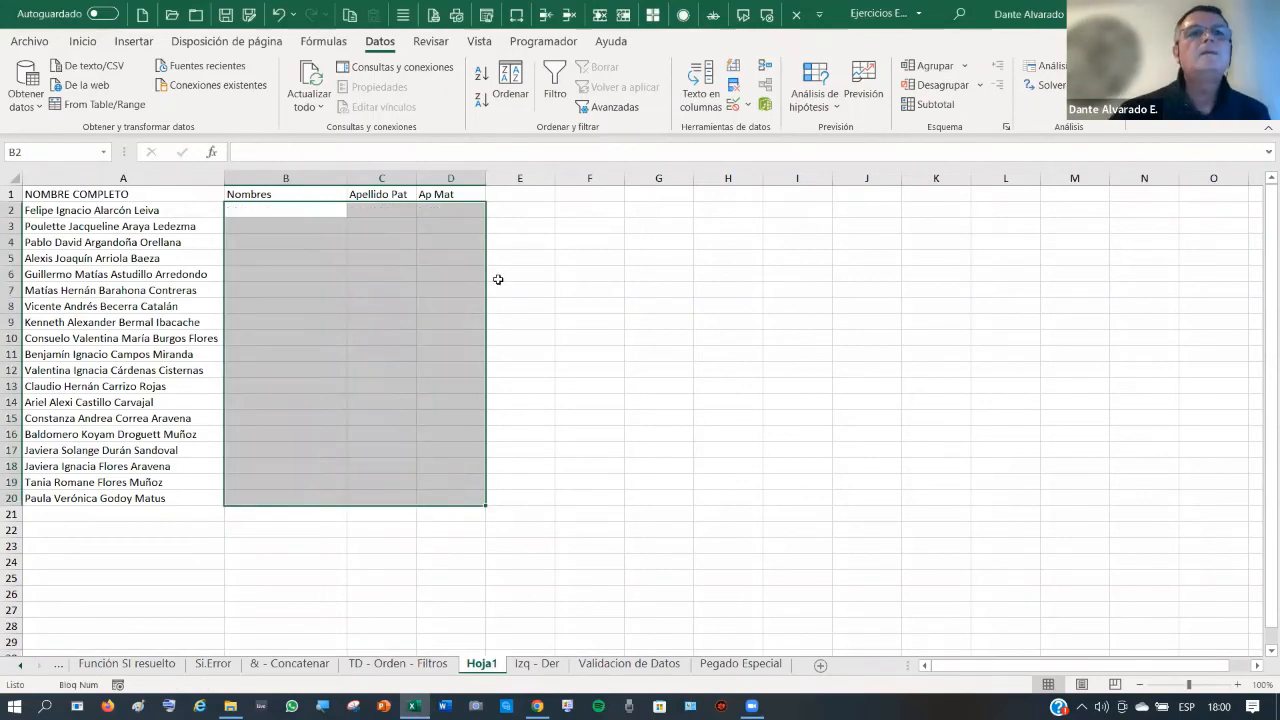
- Type the first two people's given names in B2 and B3, dismissing the Flash Fill suggestion
click(267, 210)
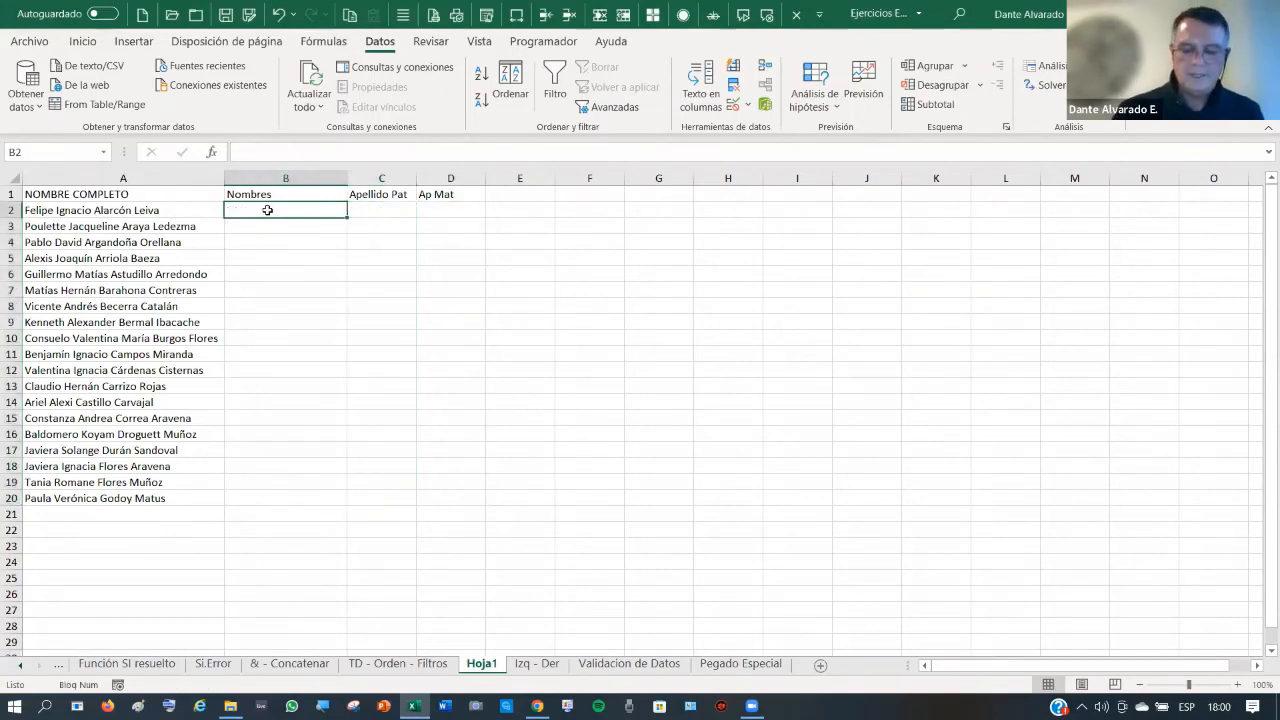
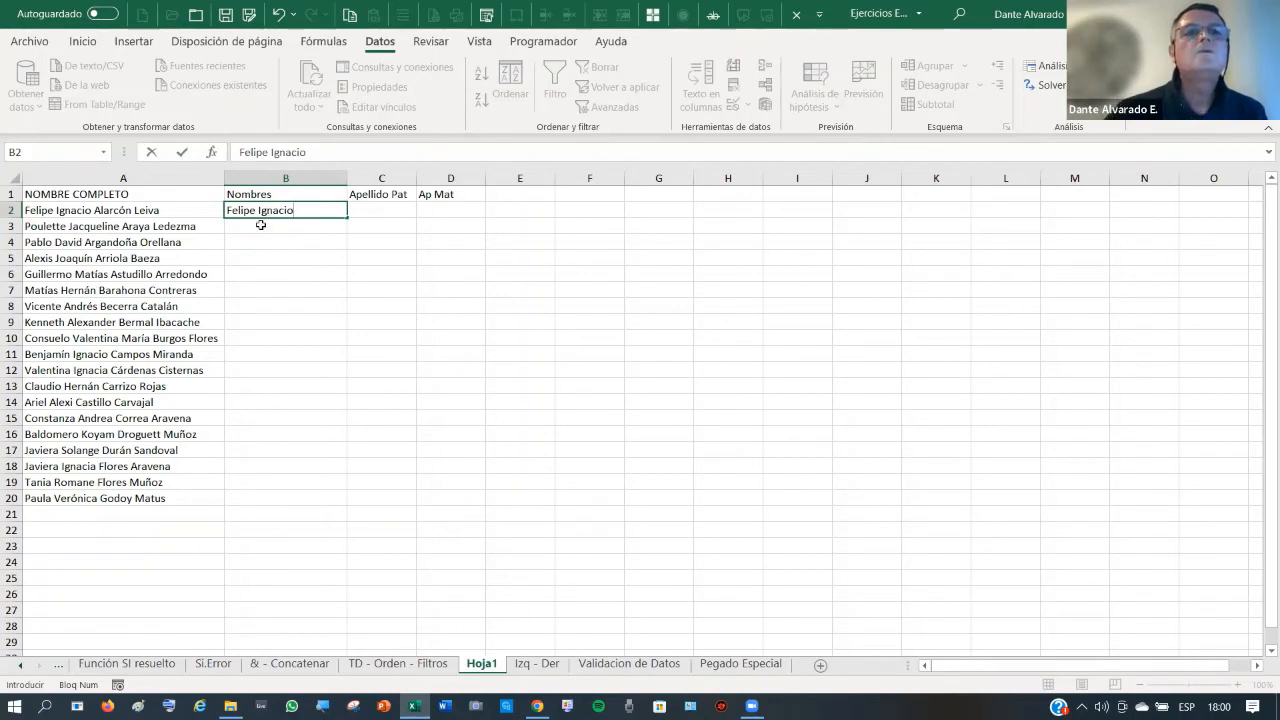
click(260, 225)
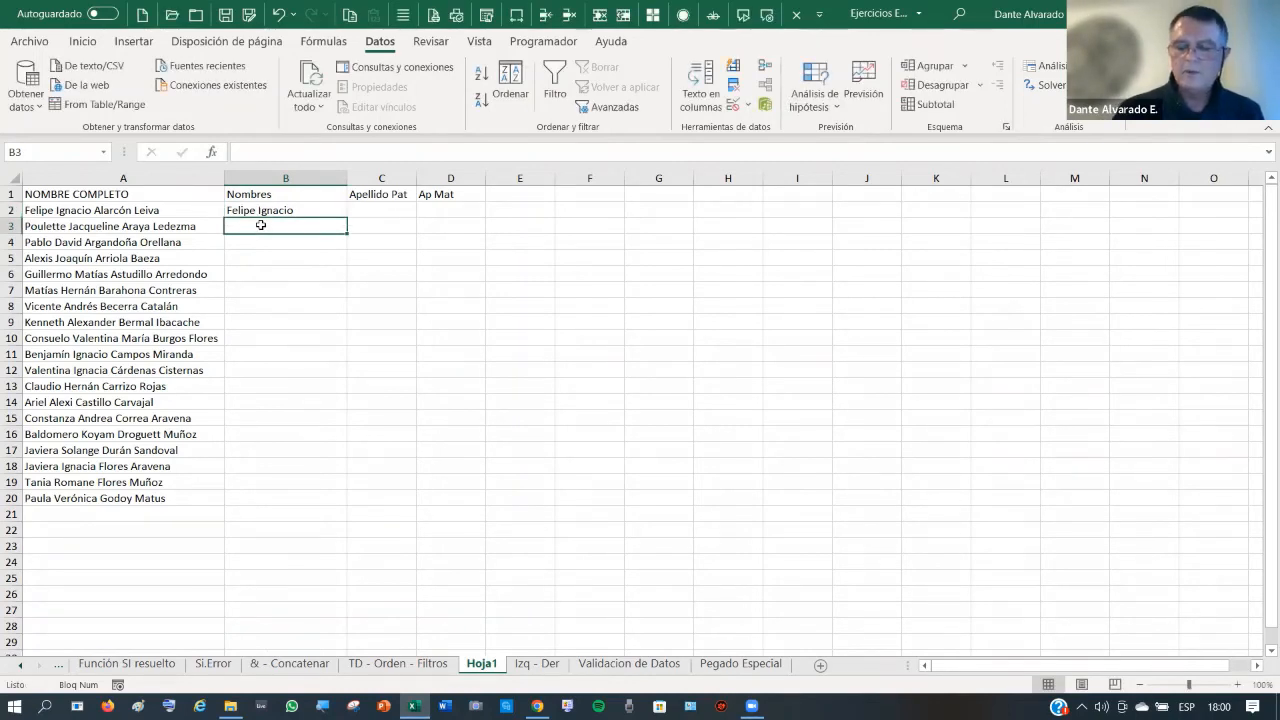
text(P)
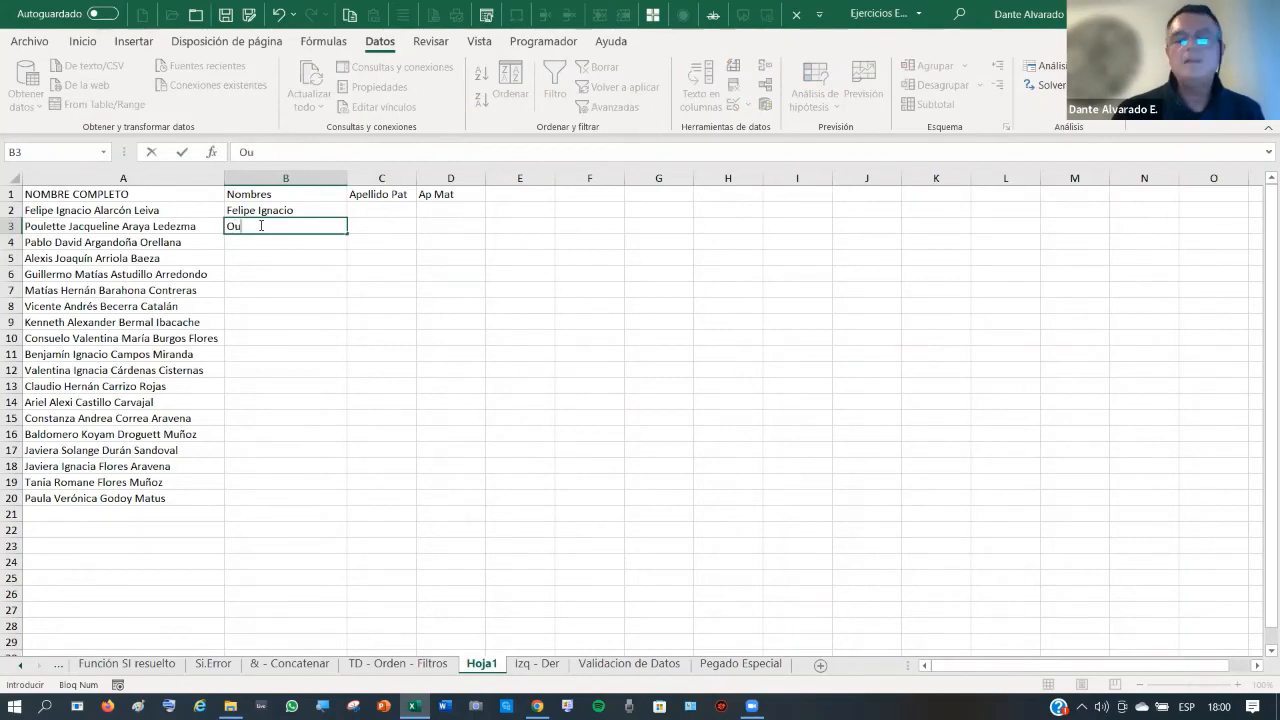
key(BackSpace)
key(BackSpace)
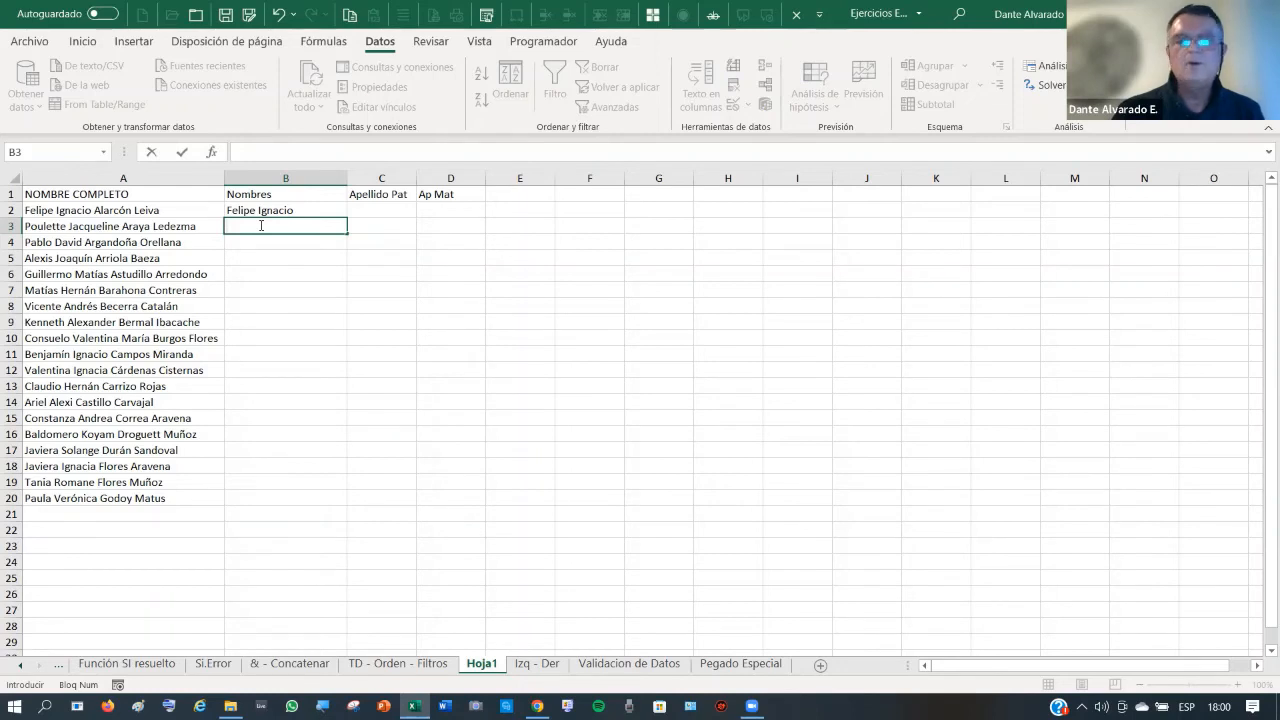
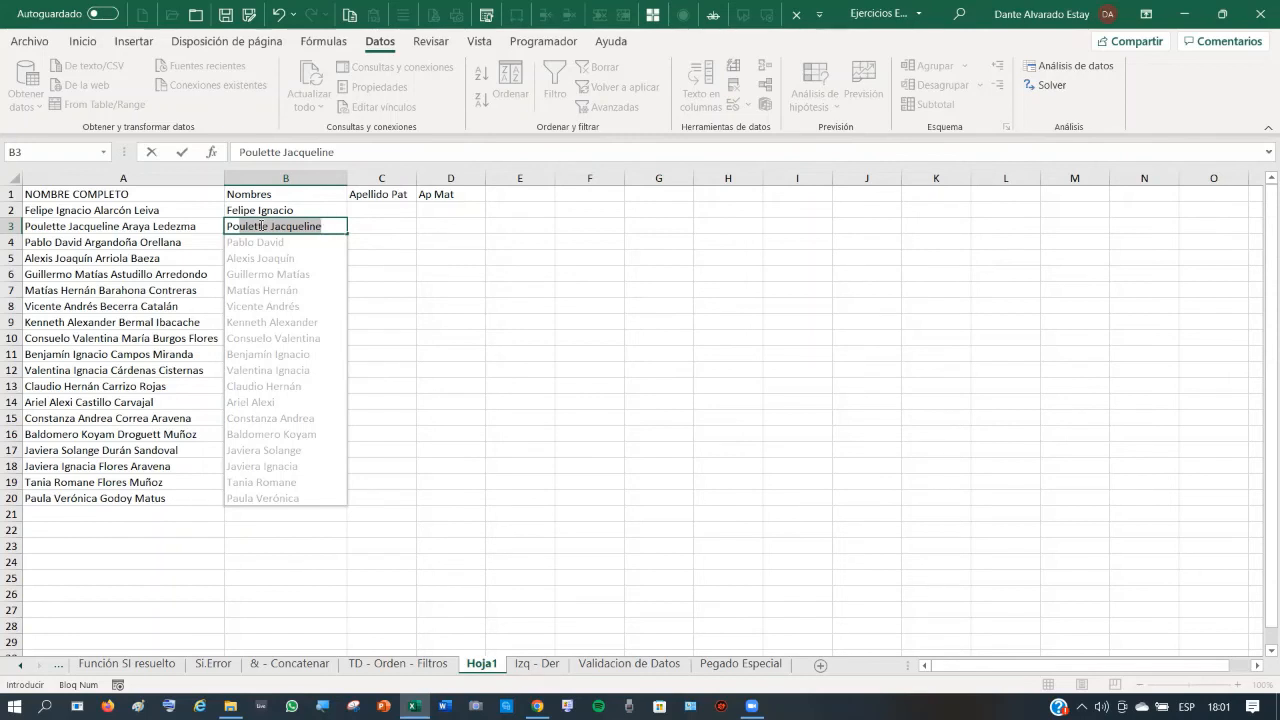
key(Return)
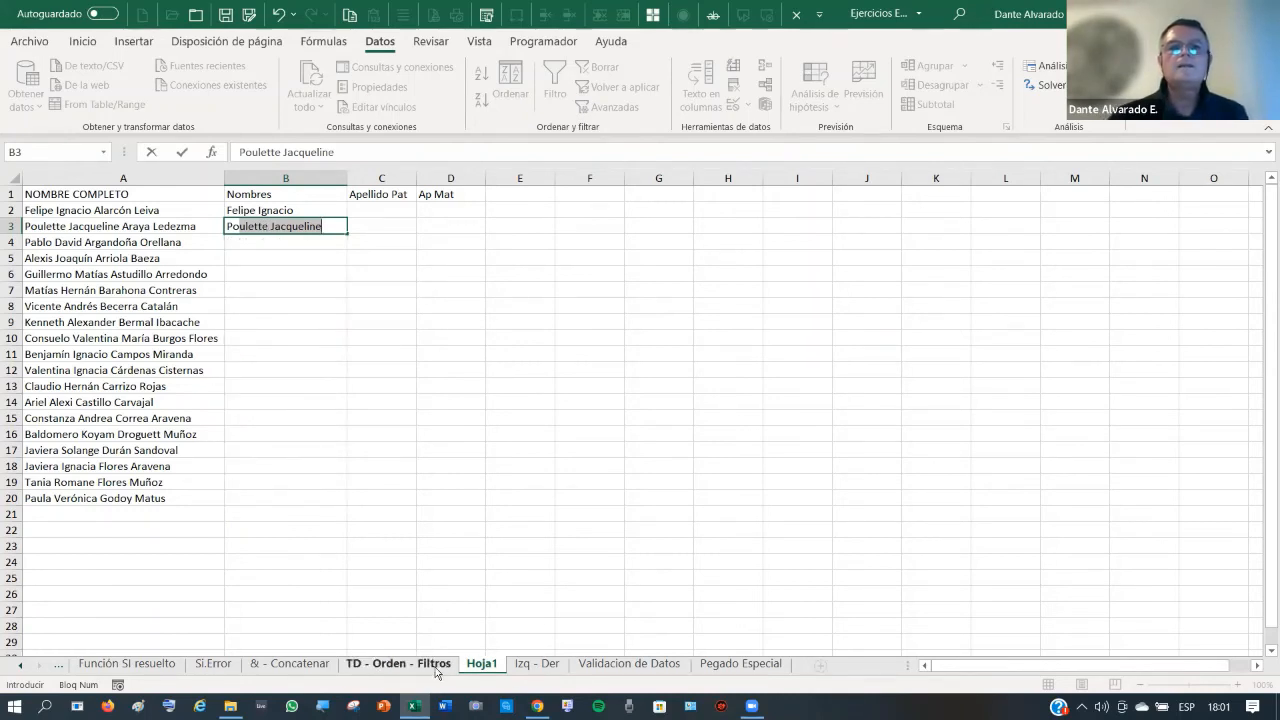
- Move between sheets with the tabs and Ctrl+PgUp/PgDn, ending on TD - Orden - Filtros
click(388, 665)
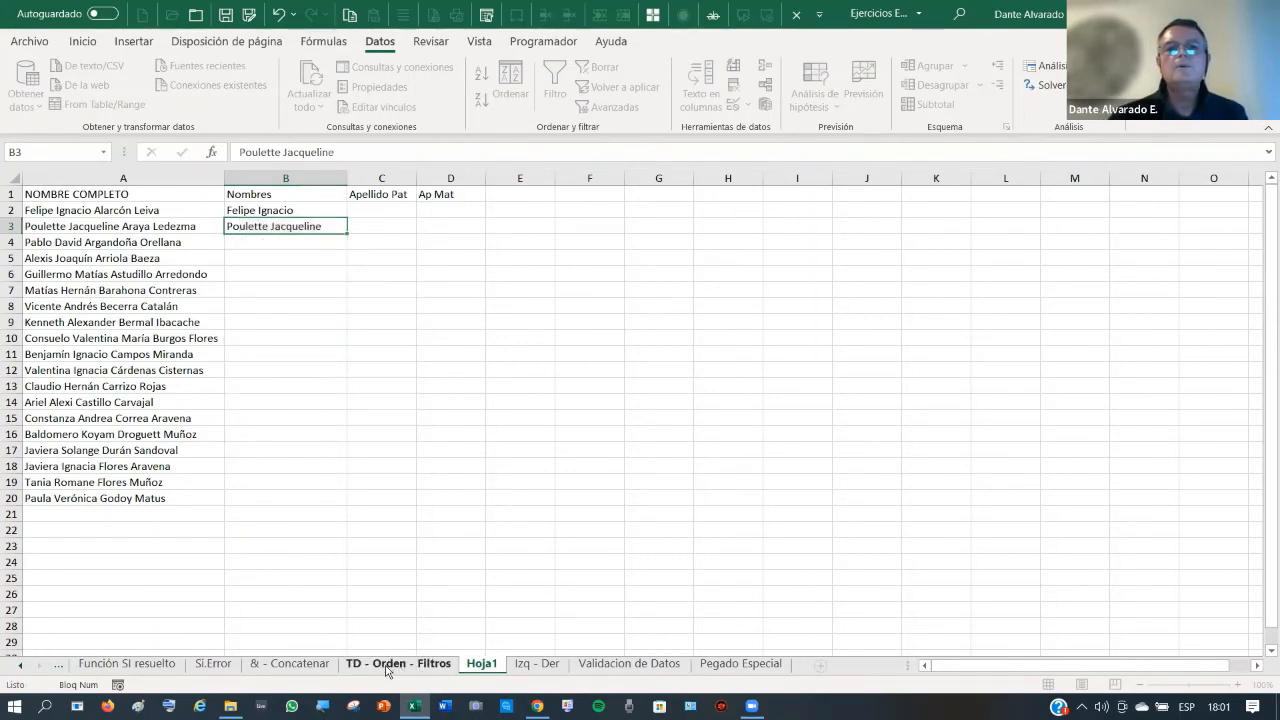
click(297, 665)
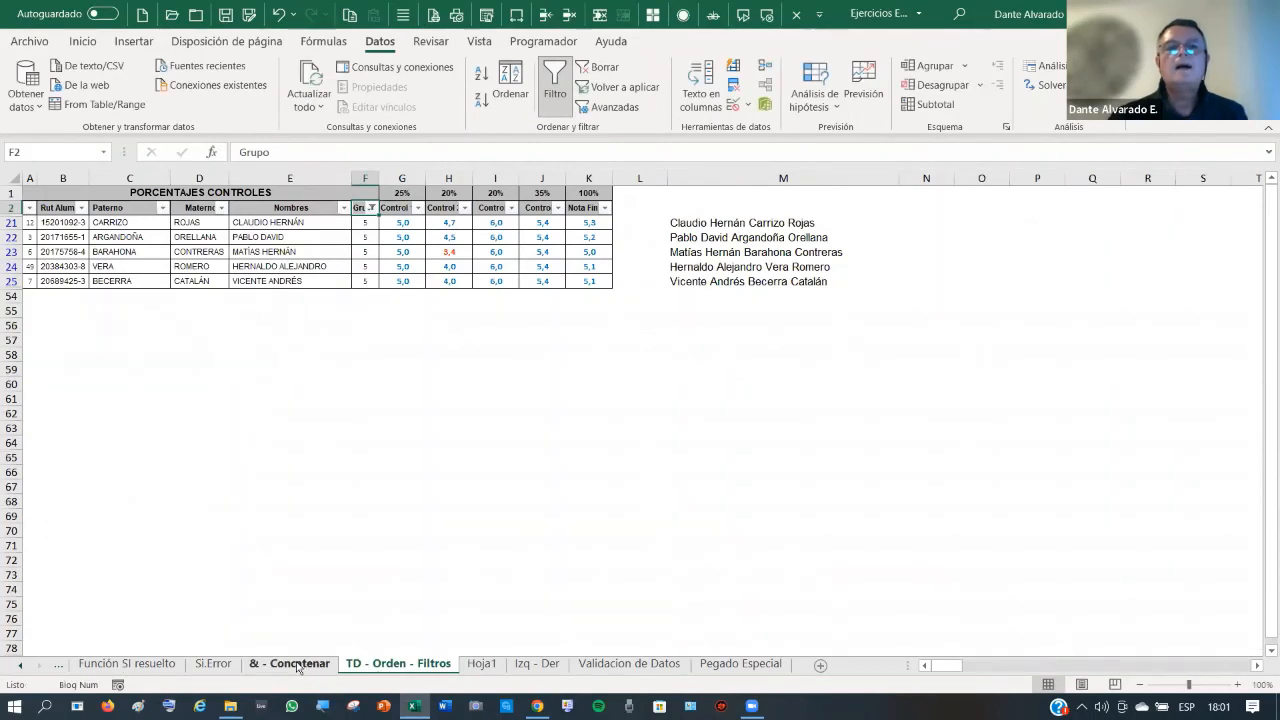
click(224, 666)
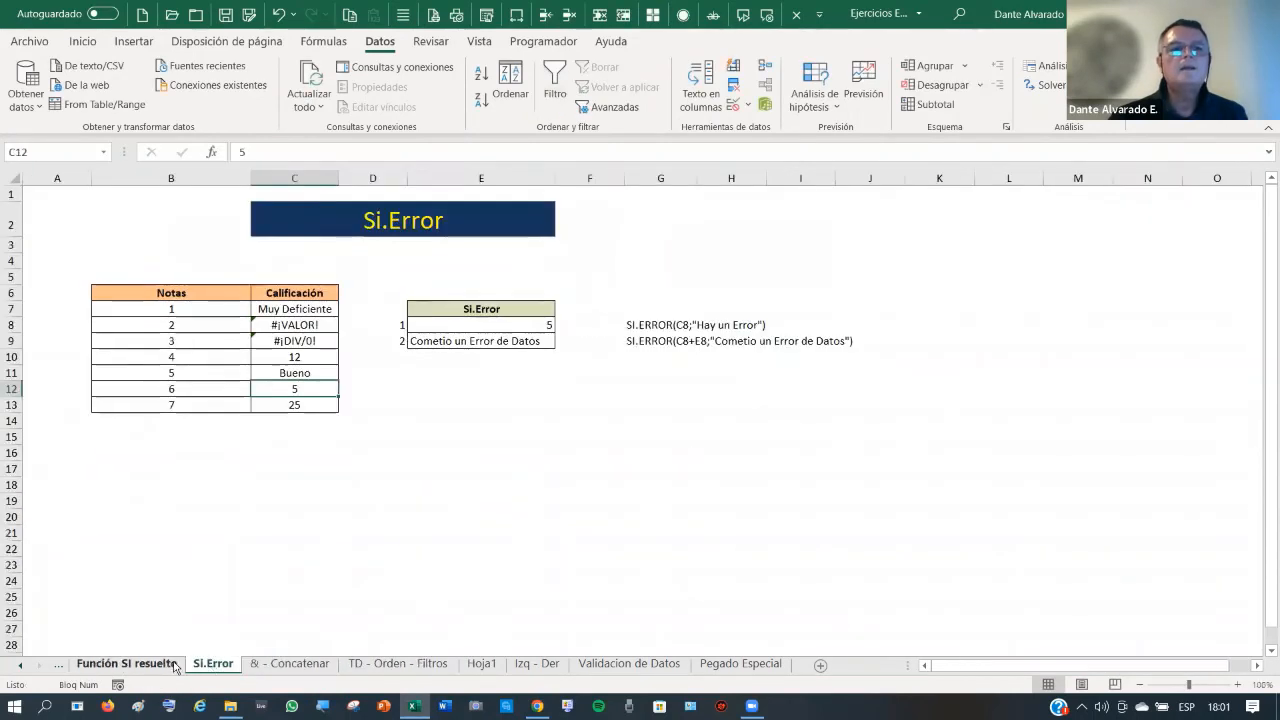
click(170, 665)
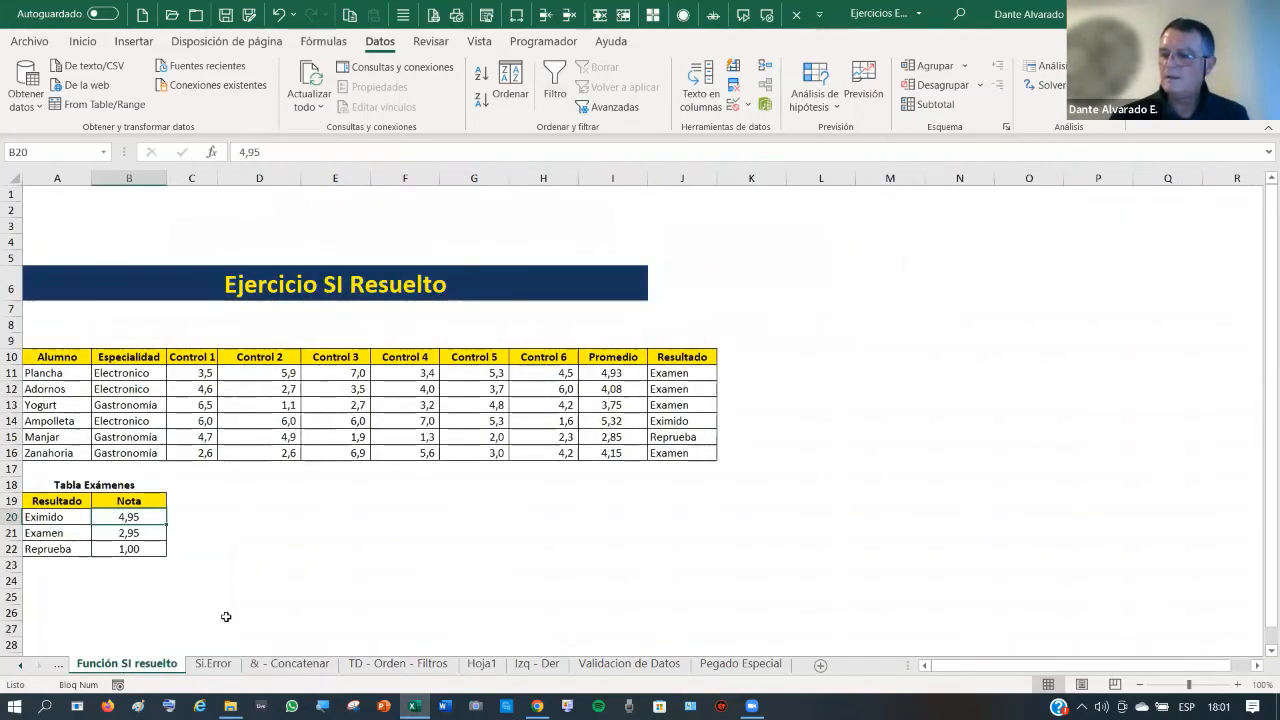
key(ctrl+Page_Up)
key(ctrl+Page_Up)
key(ctrl+Page_Up)
key(ctrl+Page_Up)
key(ctrl+Page_Up)
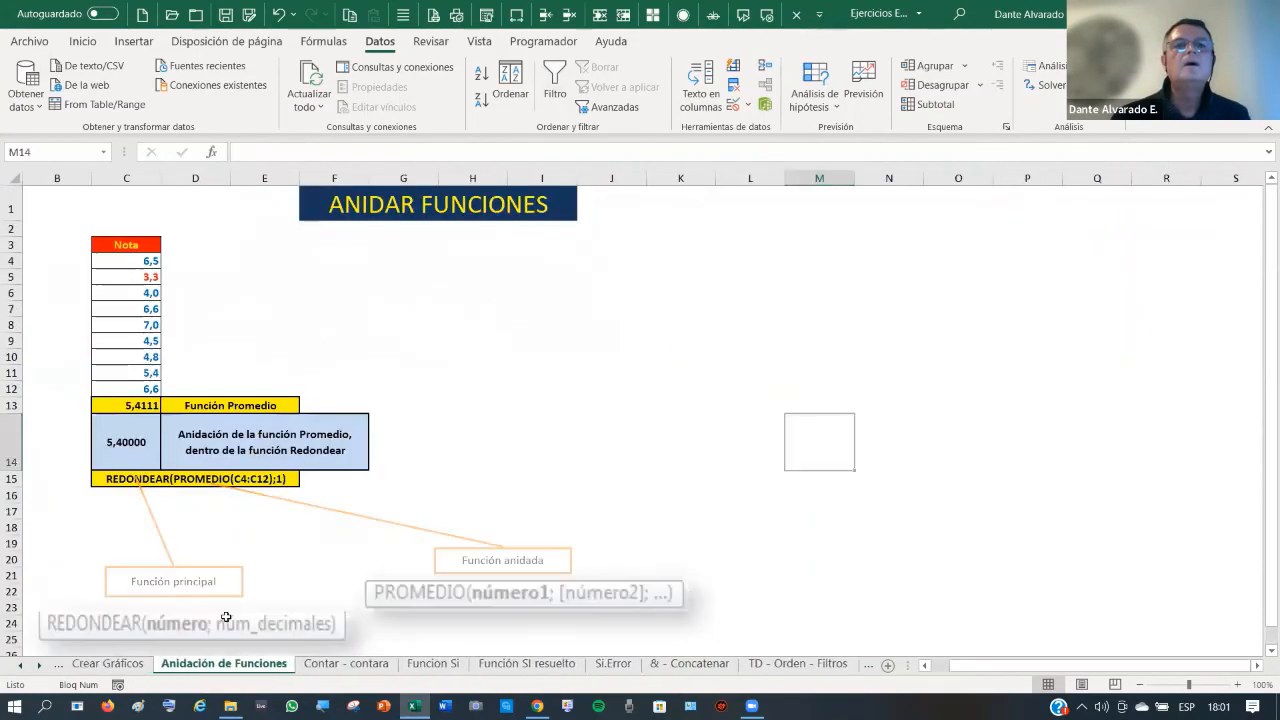
key(ctrl+Page_Up)
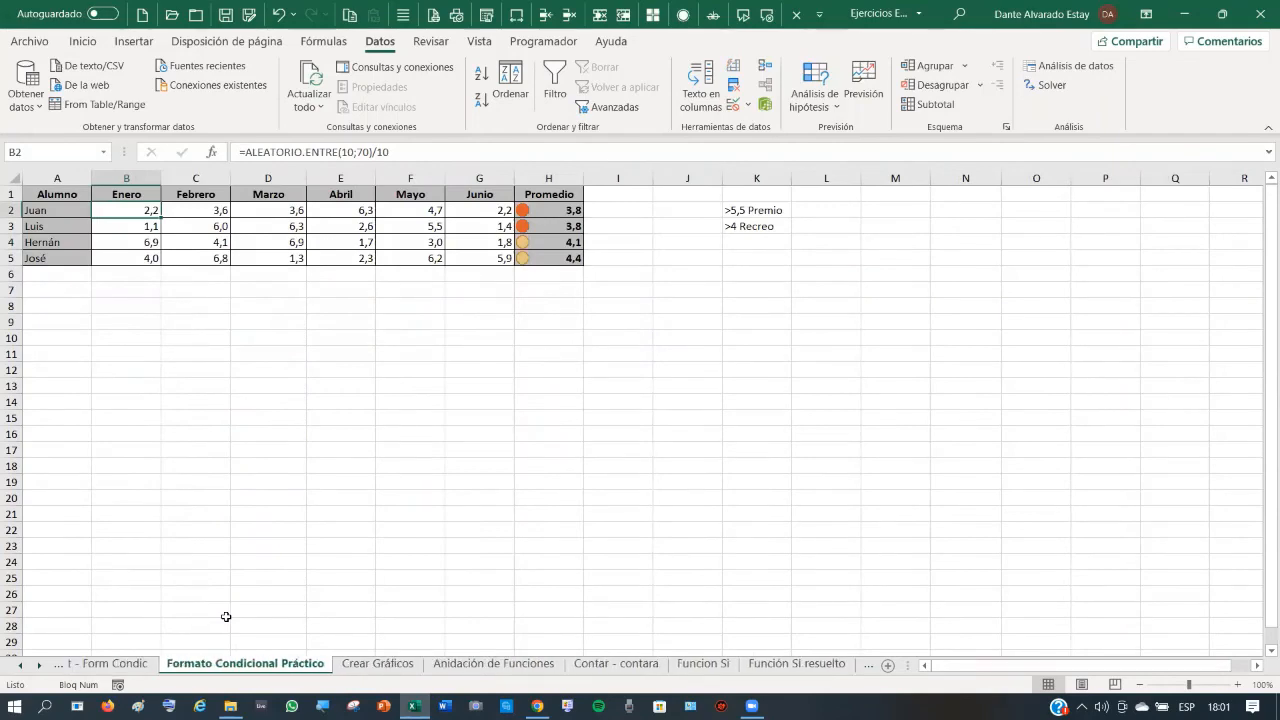
key(ctrl+Page_Down)
key(ctrl+Page_Down)
key(ctrl+Page_Down)
key(ctrl+Page_Down)
key(ctrl+Page_Down)
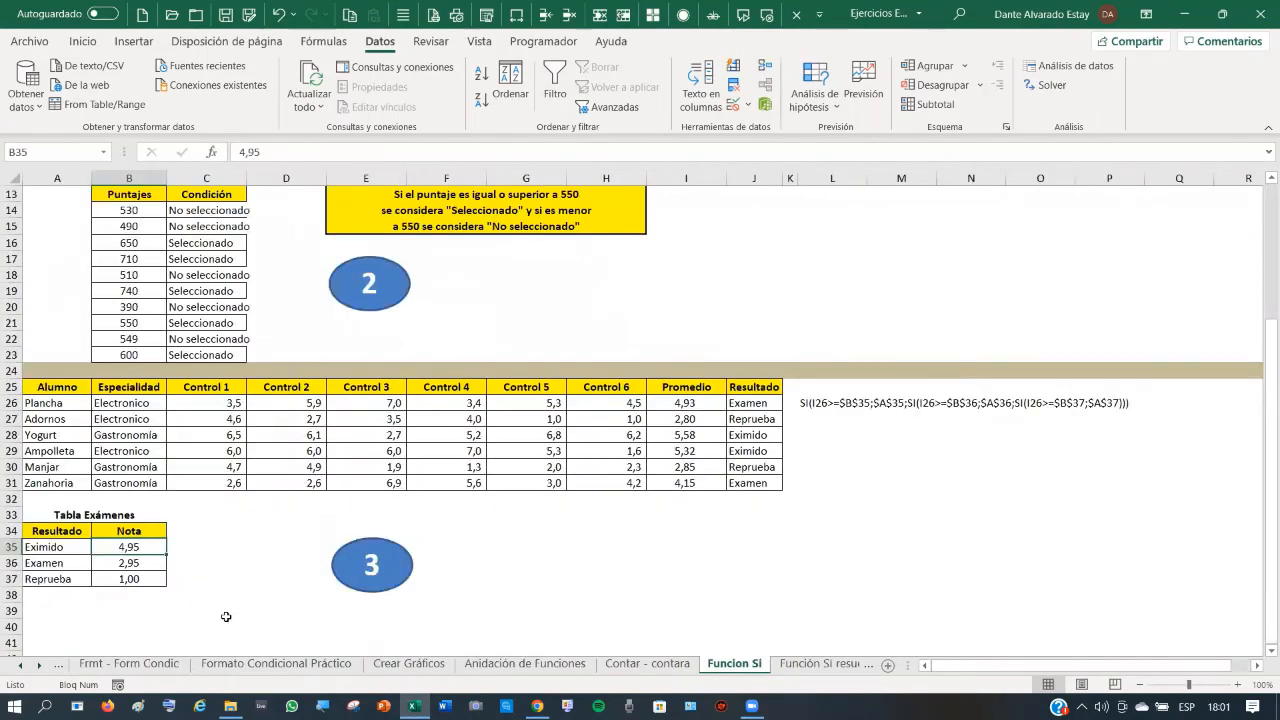
key(ctrl+Page_Down)
key(ctrl+Page_Down)
key(ctrl+Page_Down)
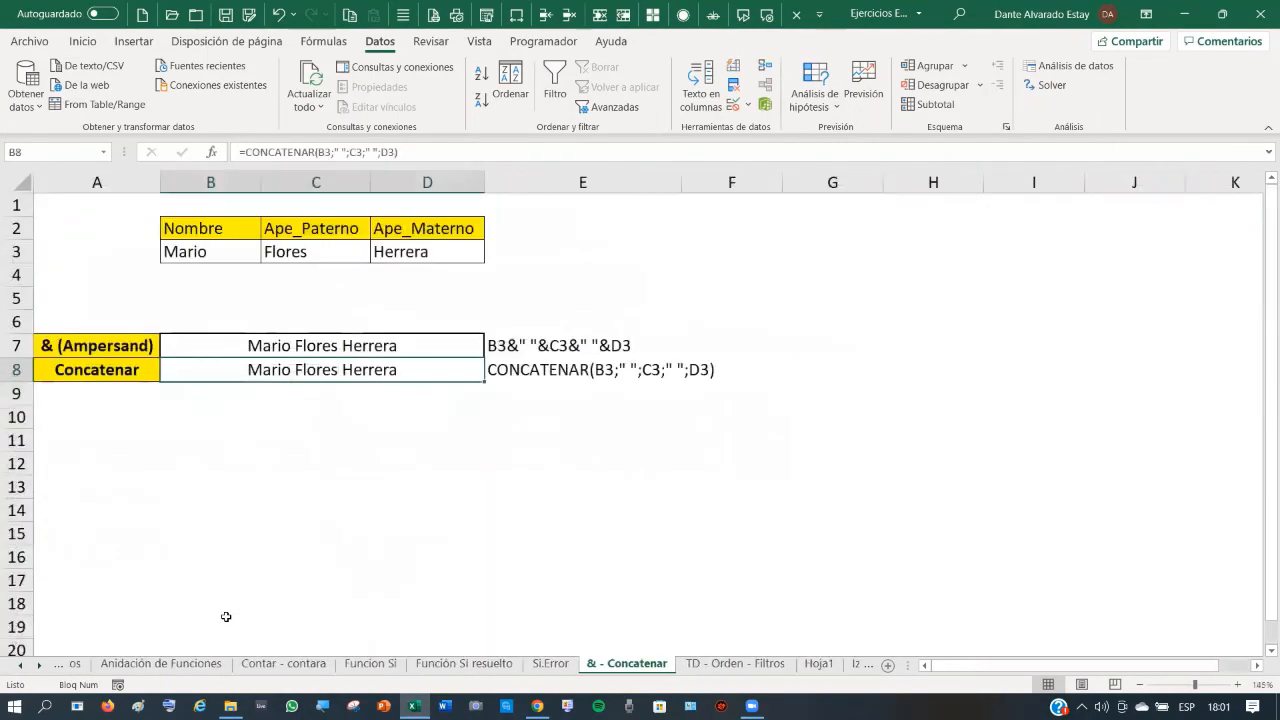
key(ctrl+Page_Down)
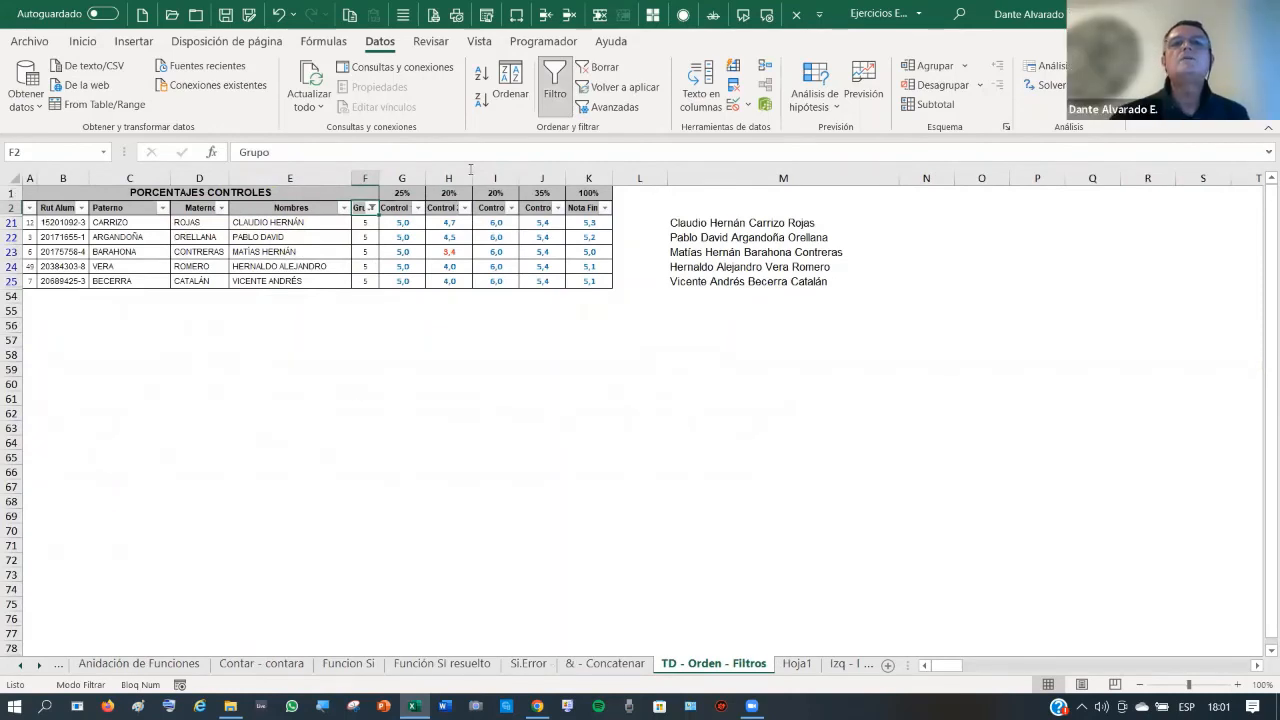
- Clear the group filter and copy the first thirteen full names in M3:M15
click(597, 66)
click(325, 384)
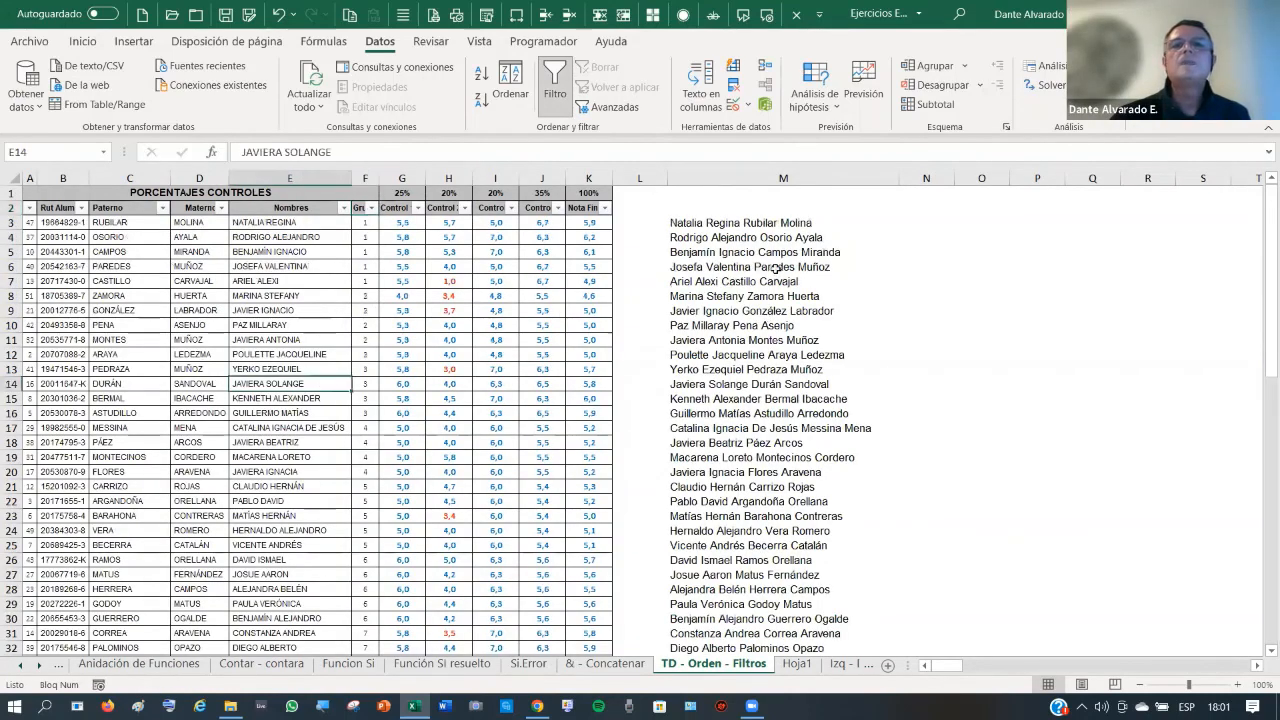
click(704, 223)
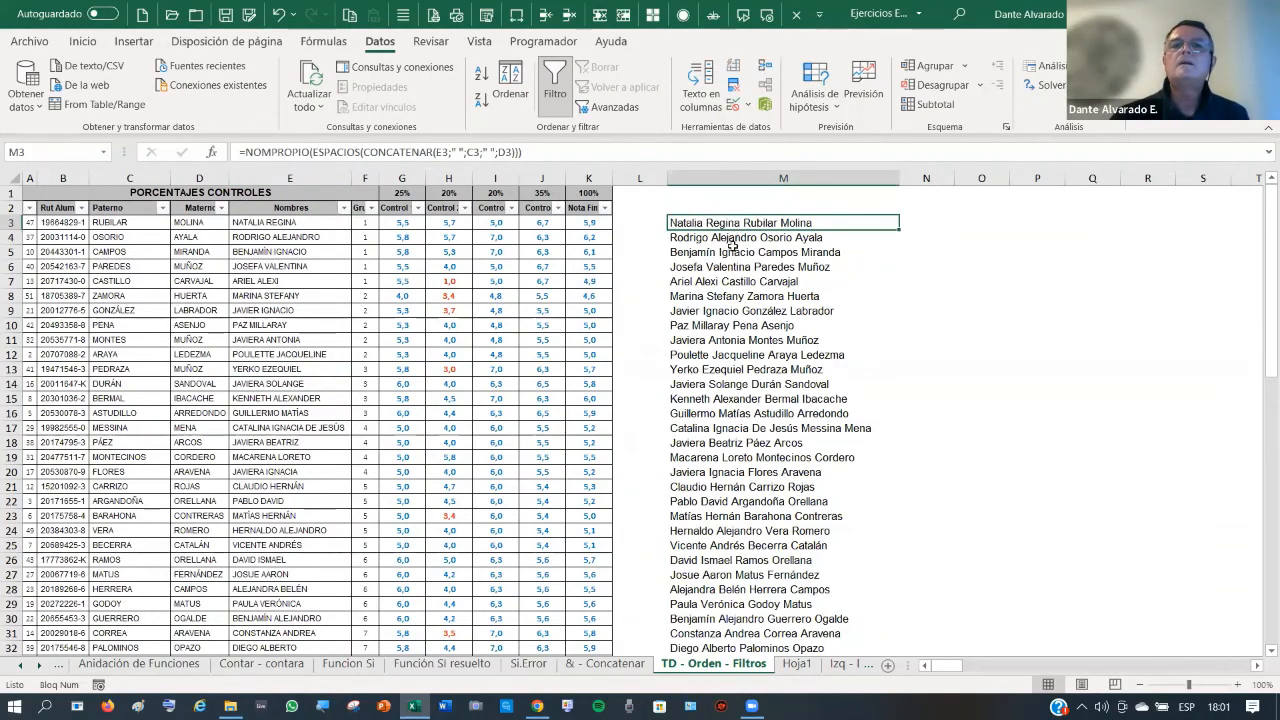
mouse_move(724, 222)
mouse_down()
mouse_move(716, 357)
mouse_move(733, 392)
mouse_up()
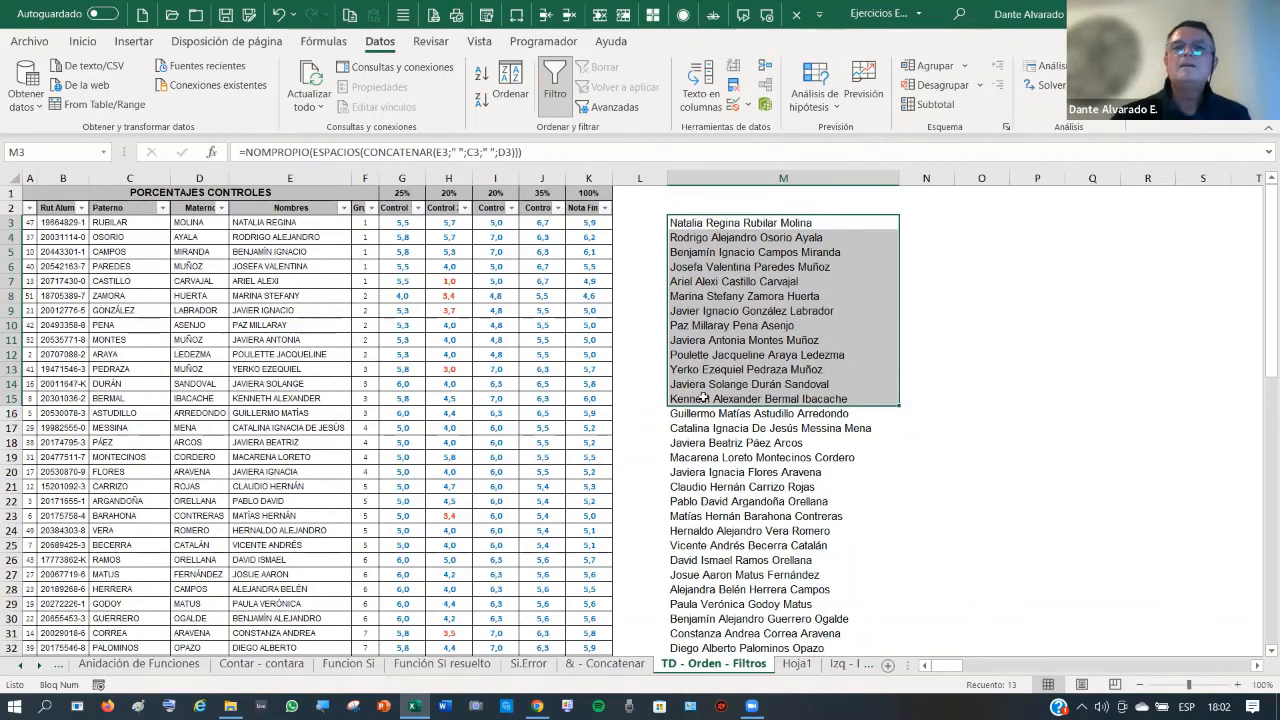
key(ctrl+c)
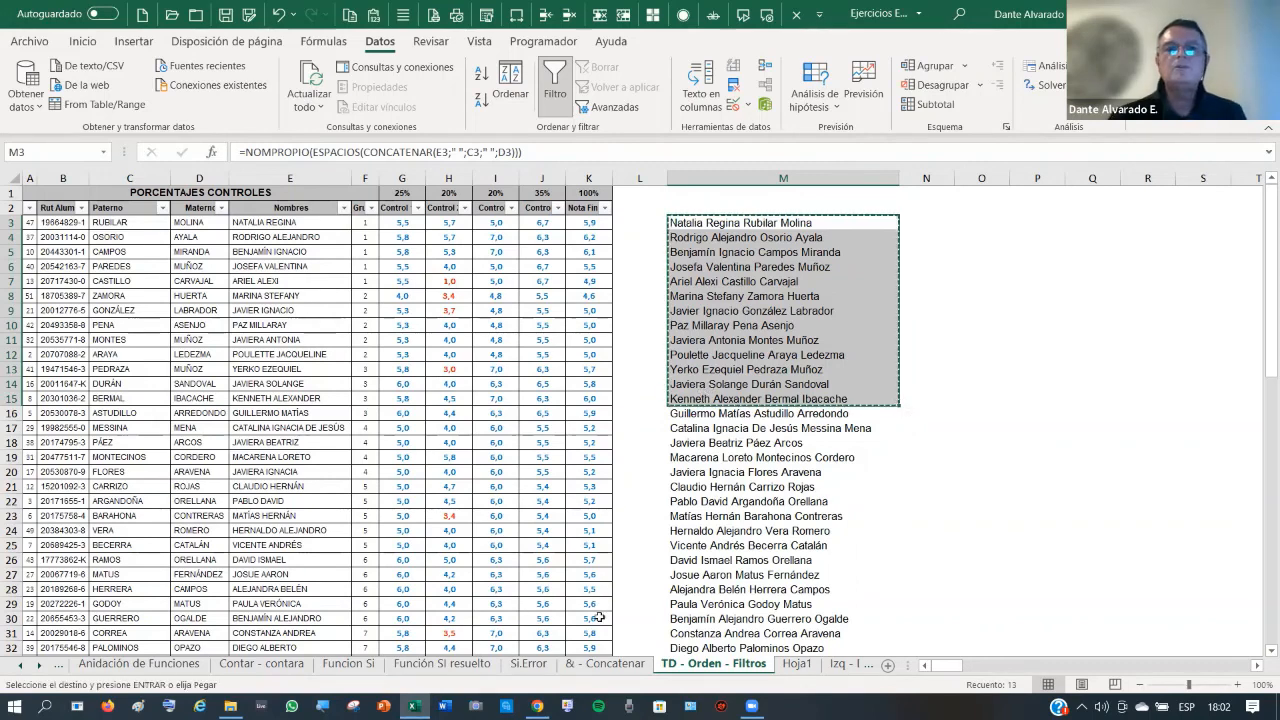
- Paste the copied names as values into Hoja1 cells A23:A35
click(797, 664)
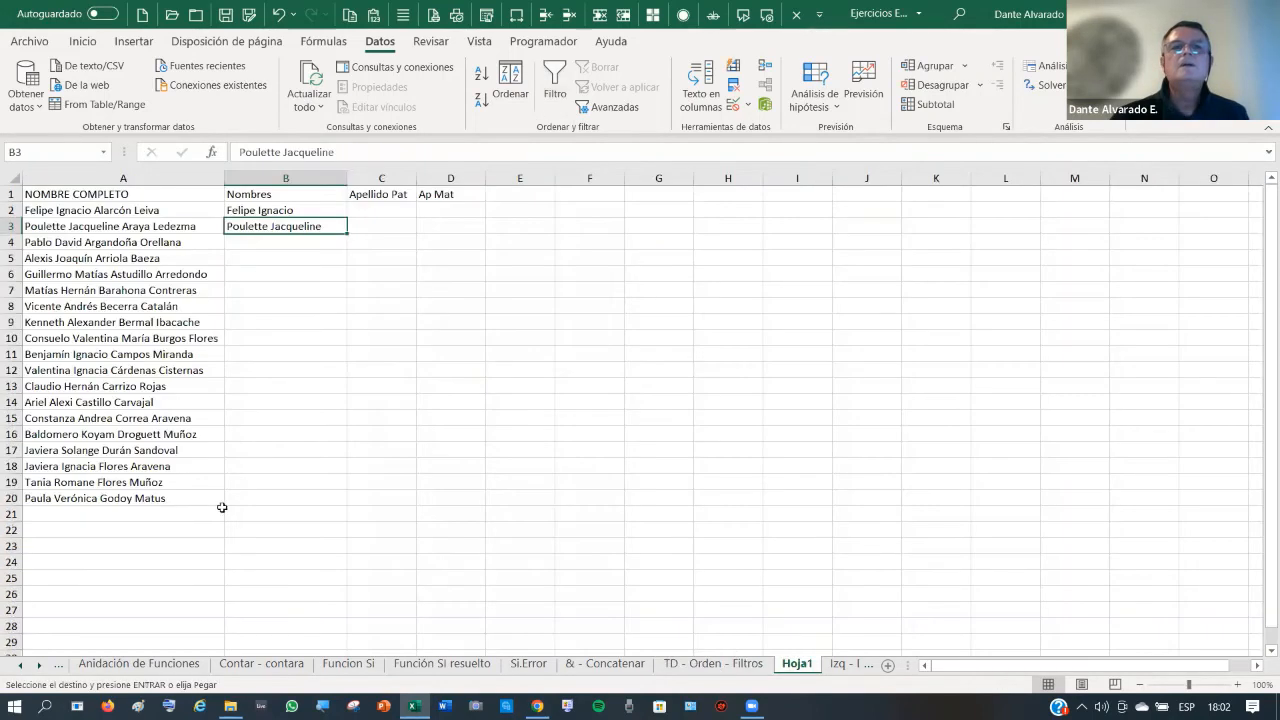
scroll(154, 463, down, 2)
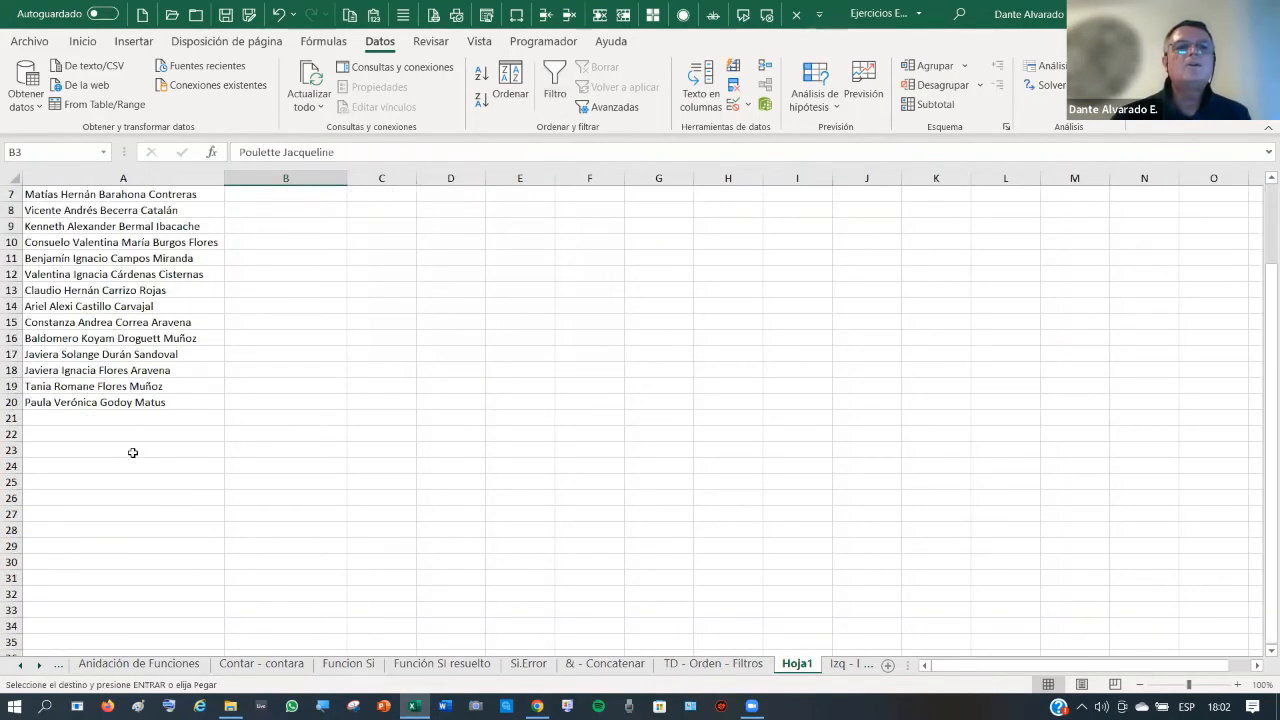
click(131, 450)
right_click(133, 450)
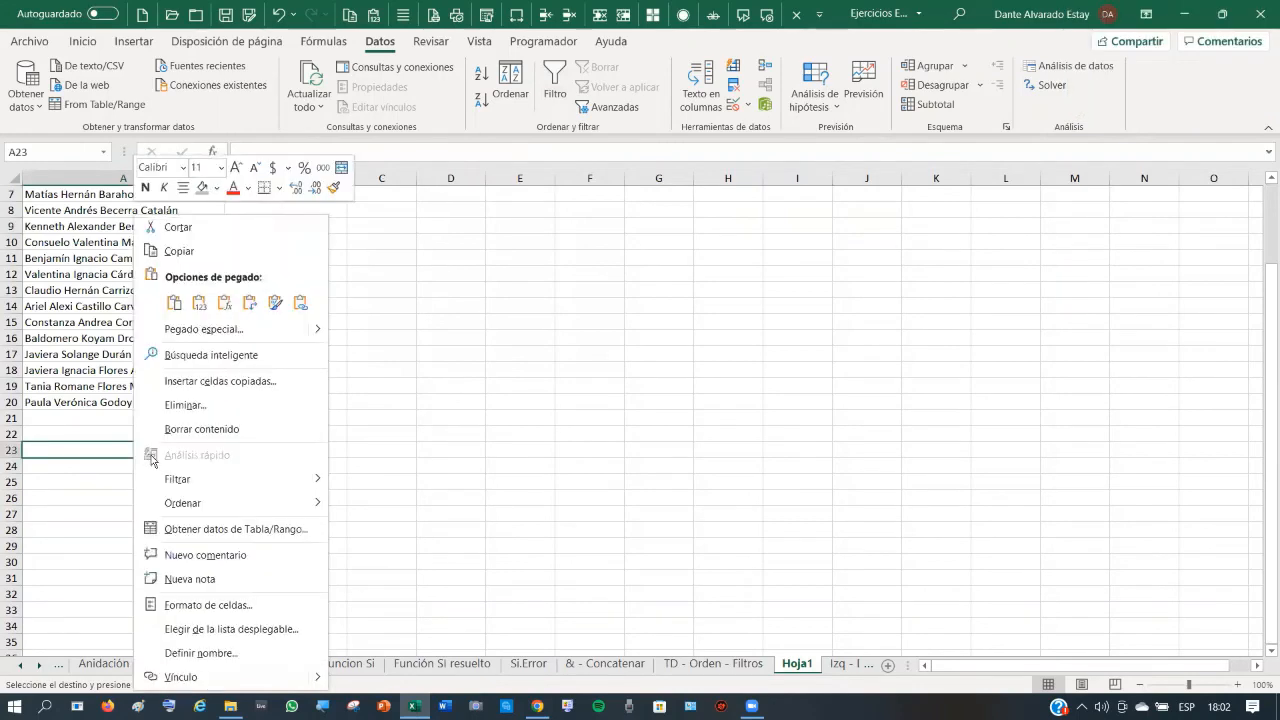
click(199, 303)
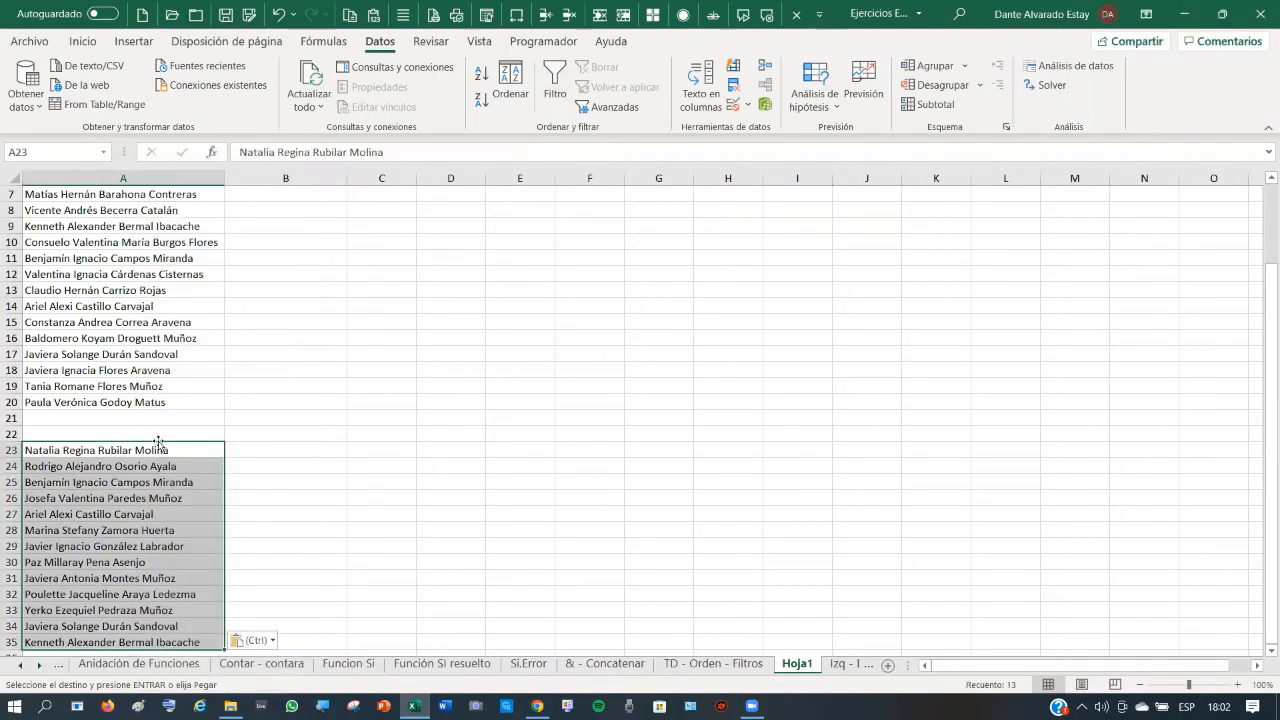
scroll(155, 455, down, 1)
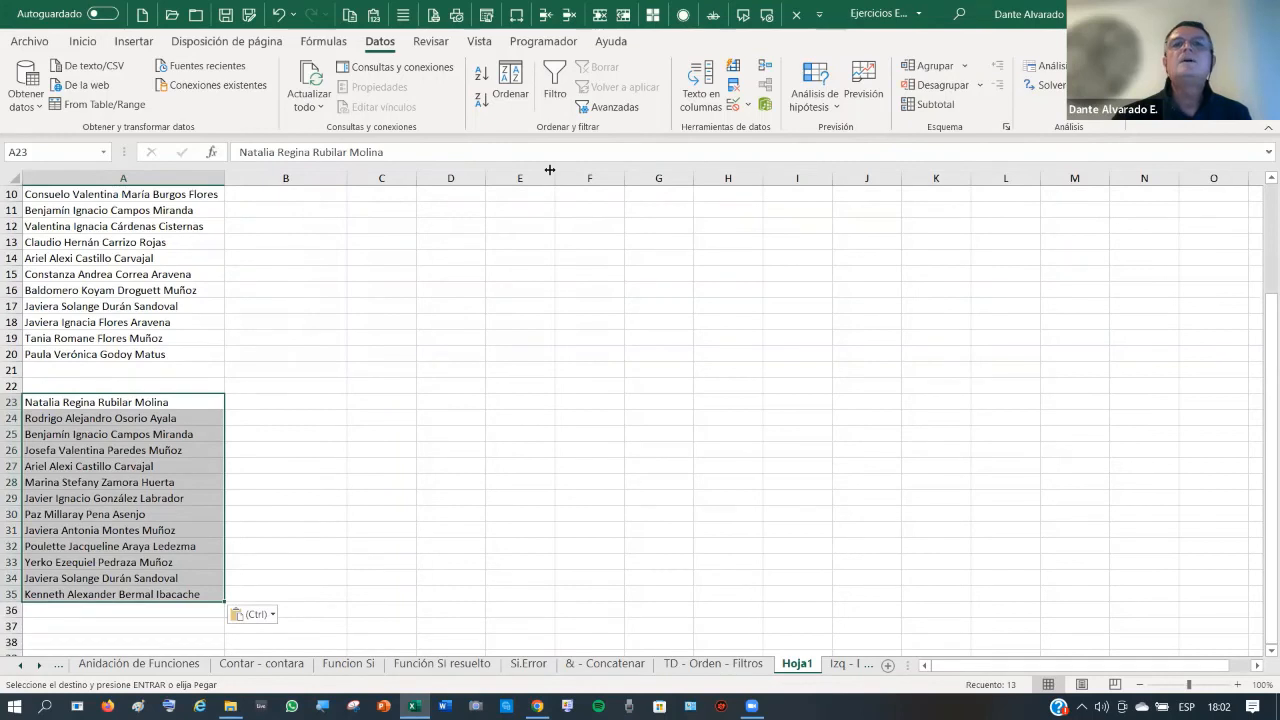
- Split the names in A23:A35 with Text to Columns, delimited by Space instead of Tab, into columns A–D
click(705, 77)
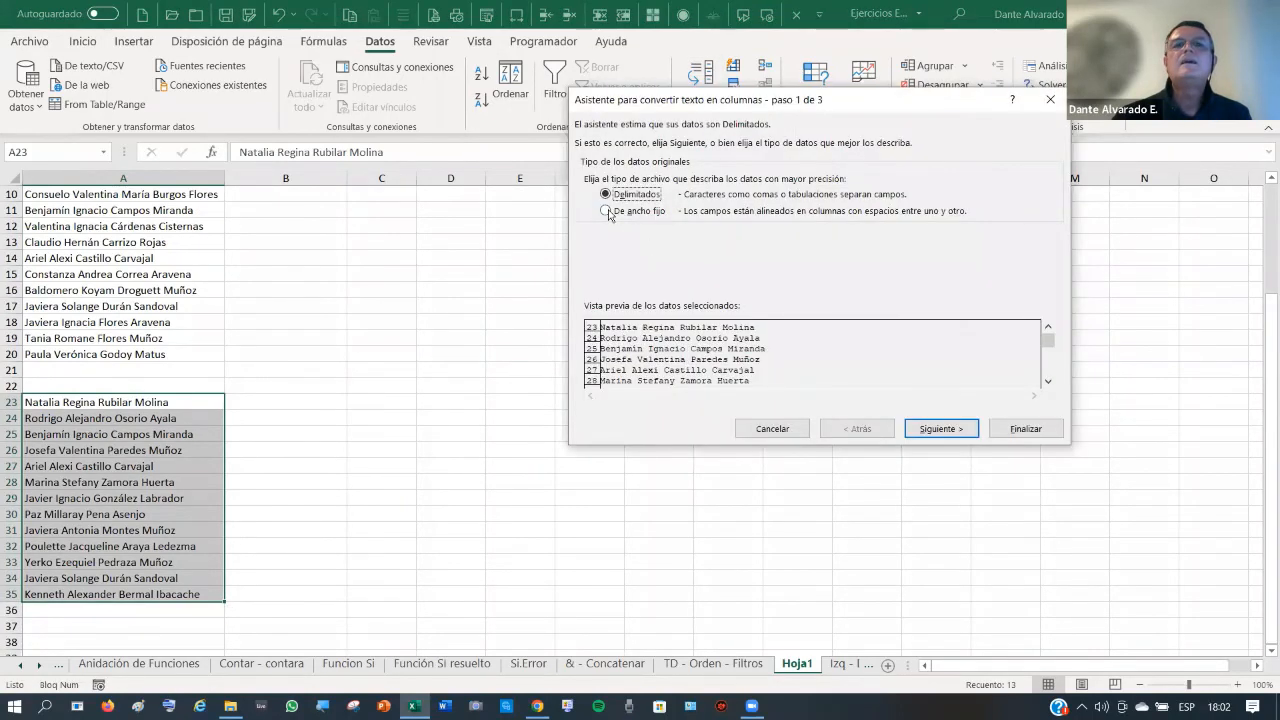
click(952, 430)
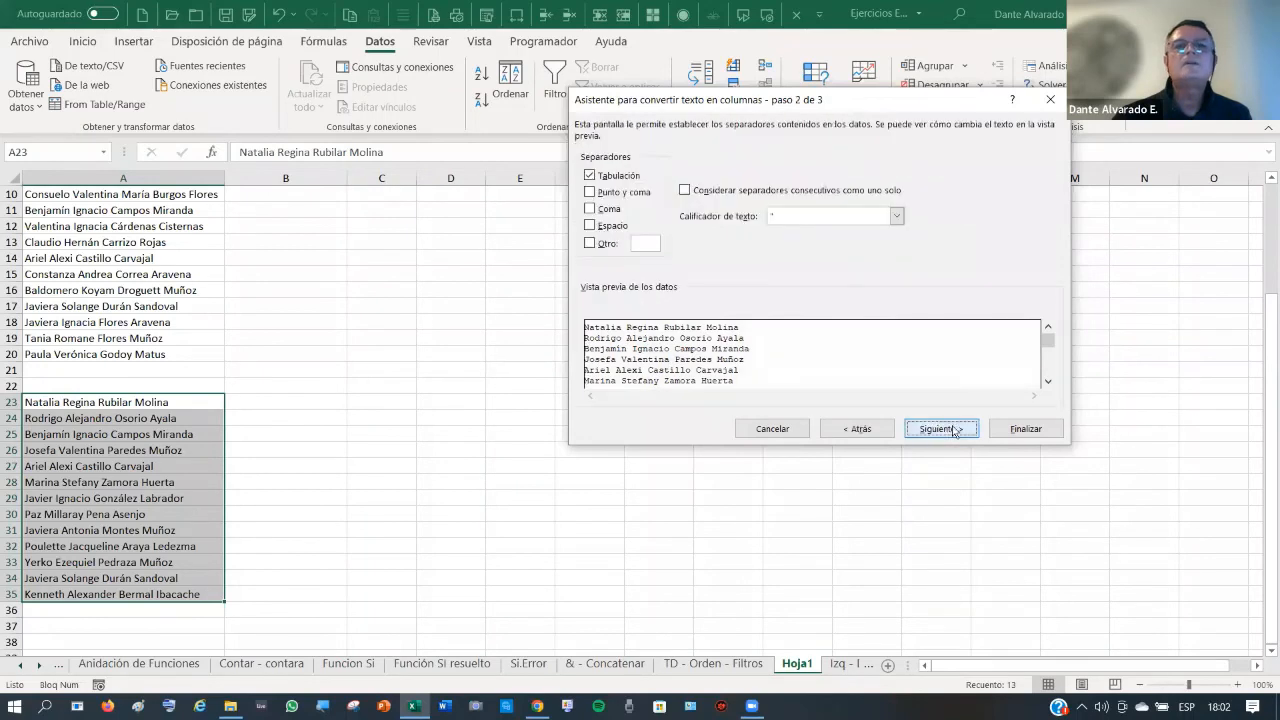
click(590, 176)
click(590, 226)
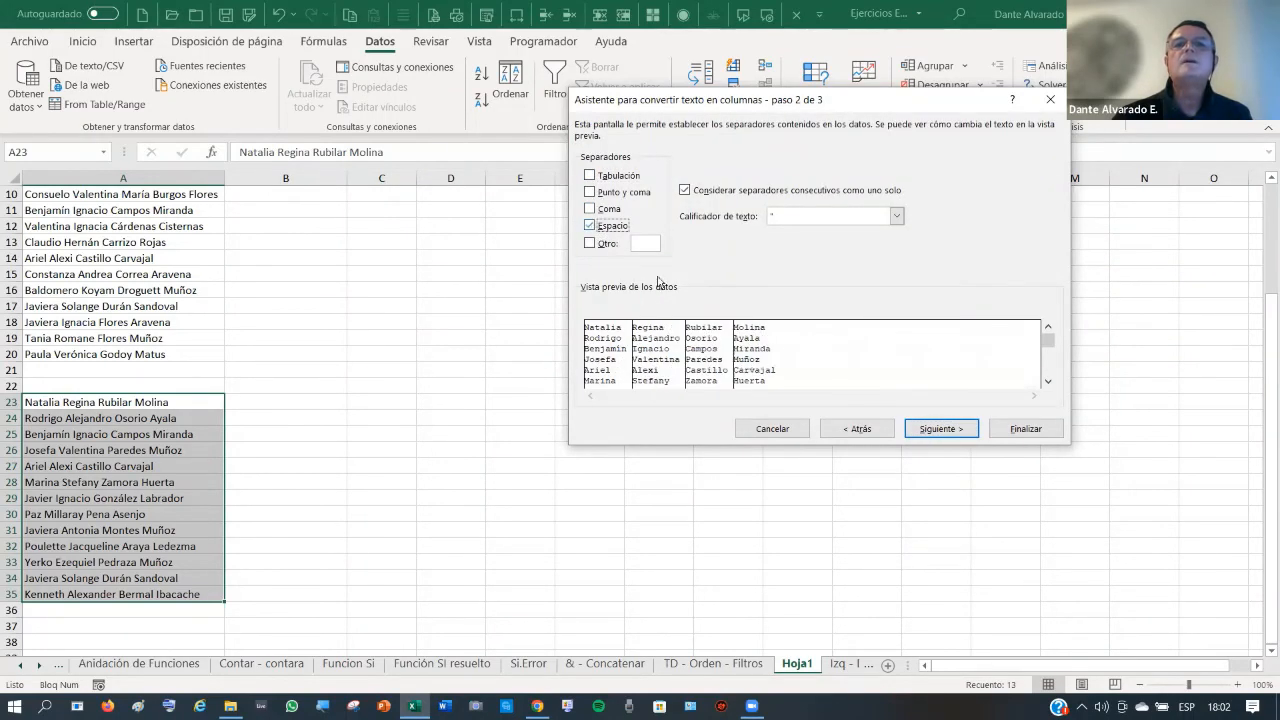
click(929, 436)
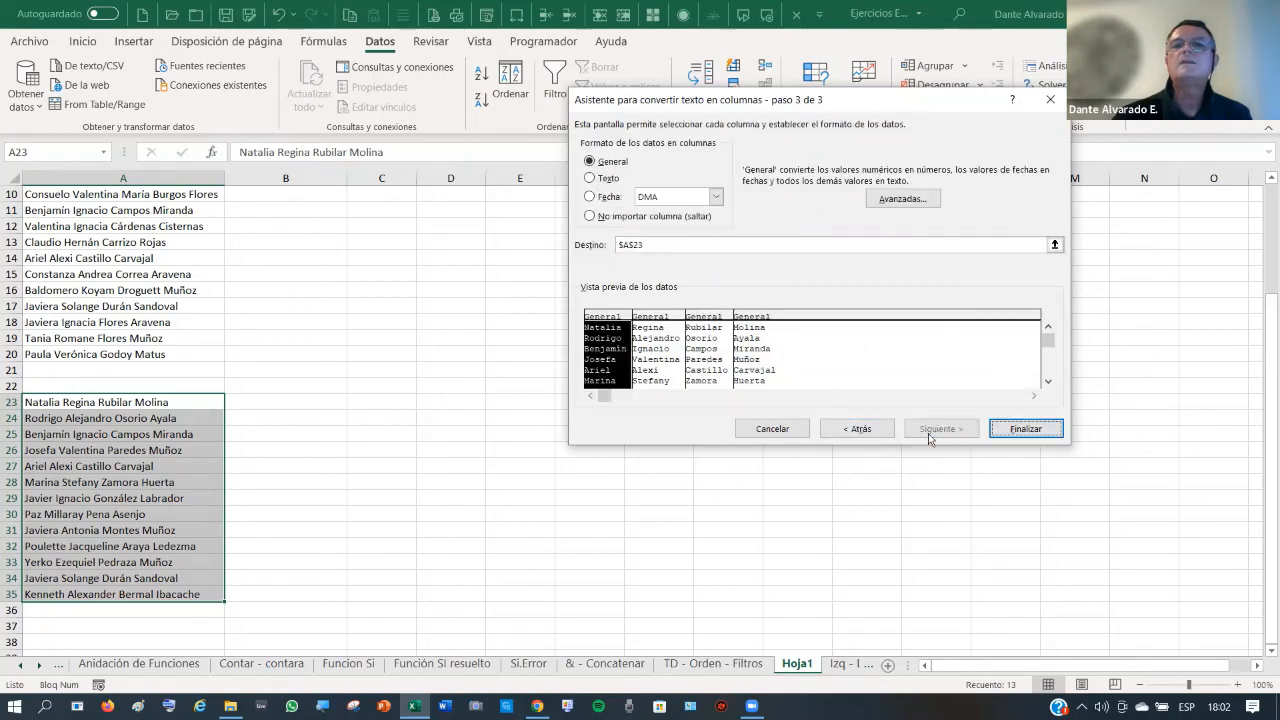
click(1030, 428)
click(474, 485)
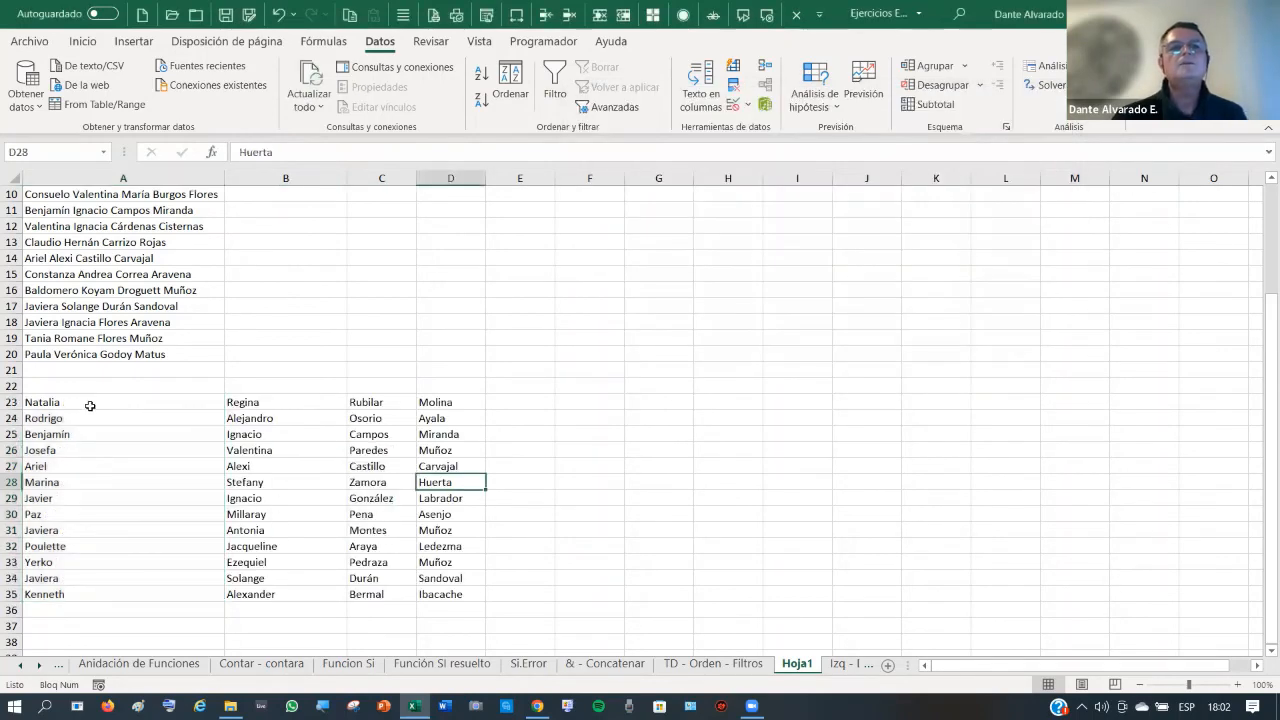
drag(64, 404, 438, 592)
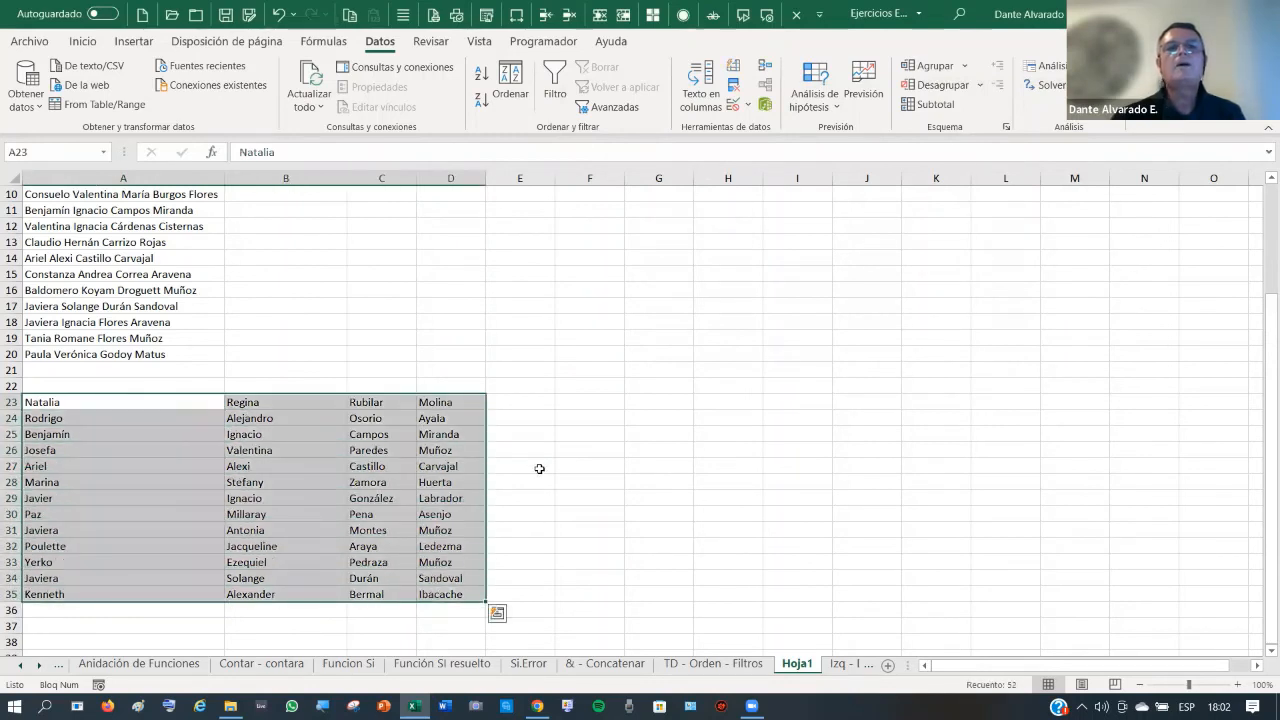
- Flash Fill each person's given names into E23:E35 from two typed examples, then autofit column E
click(536, 398)
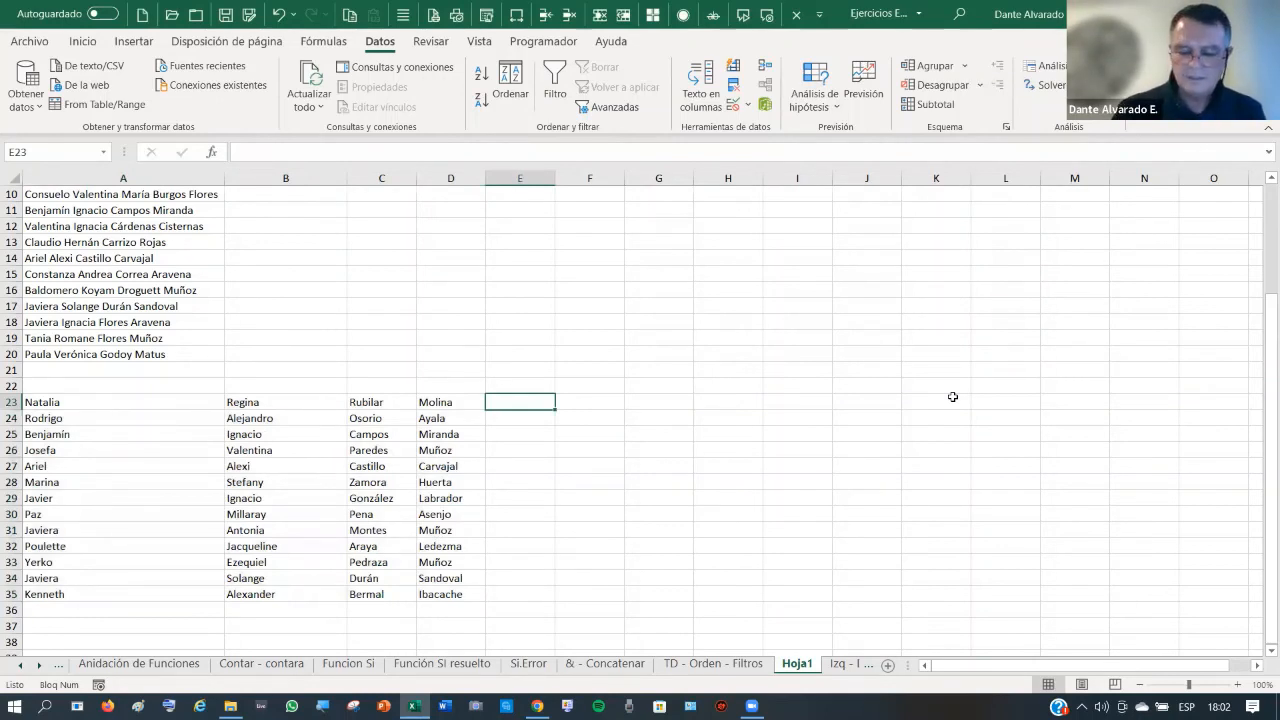
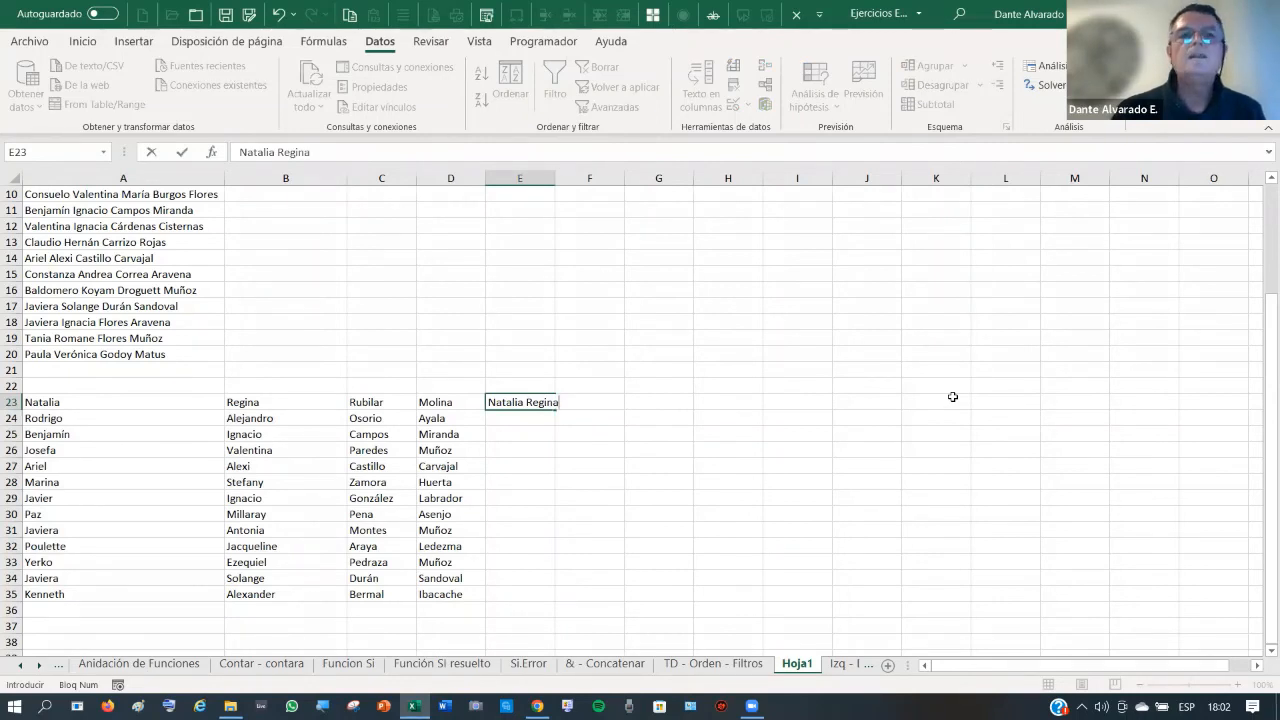
key(Return)
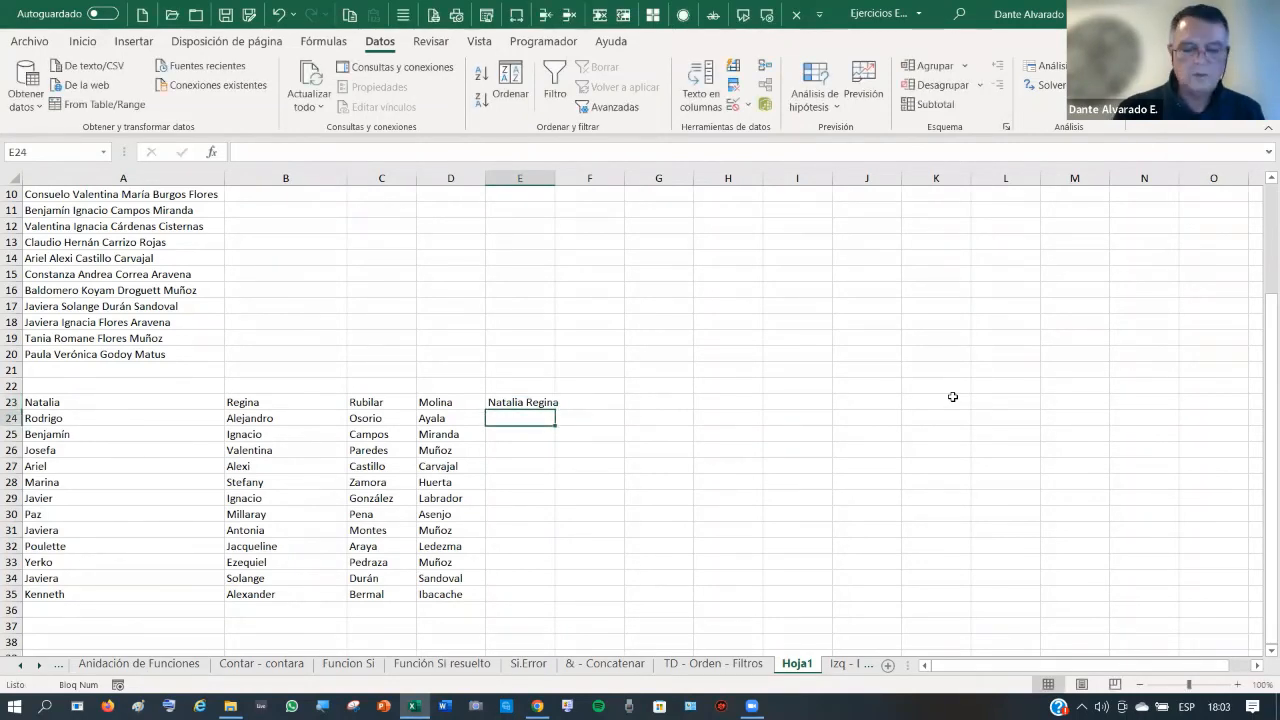
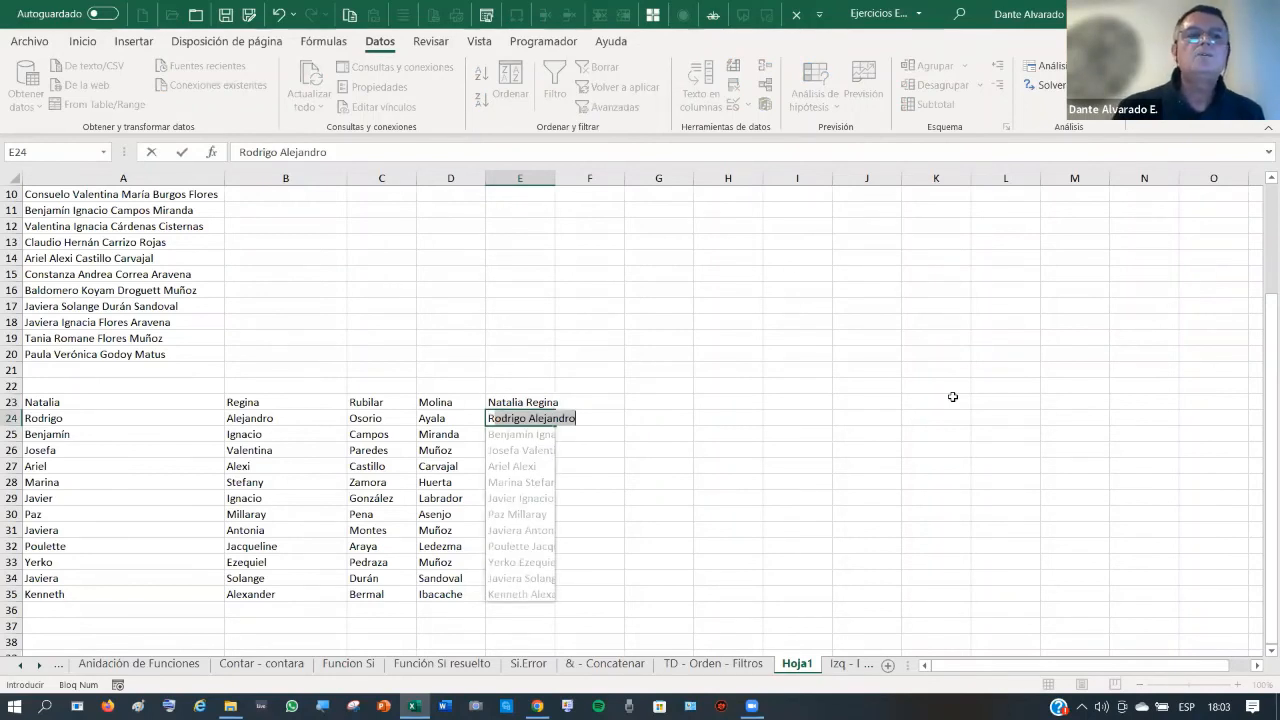
key(Return)
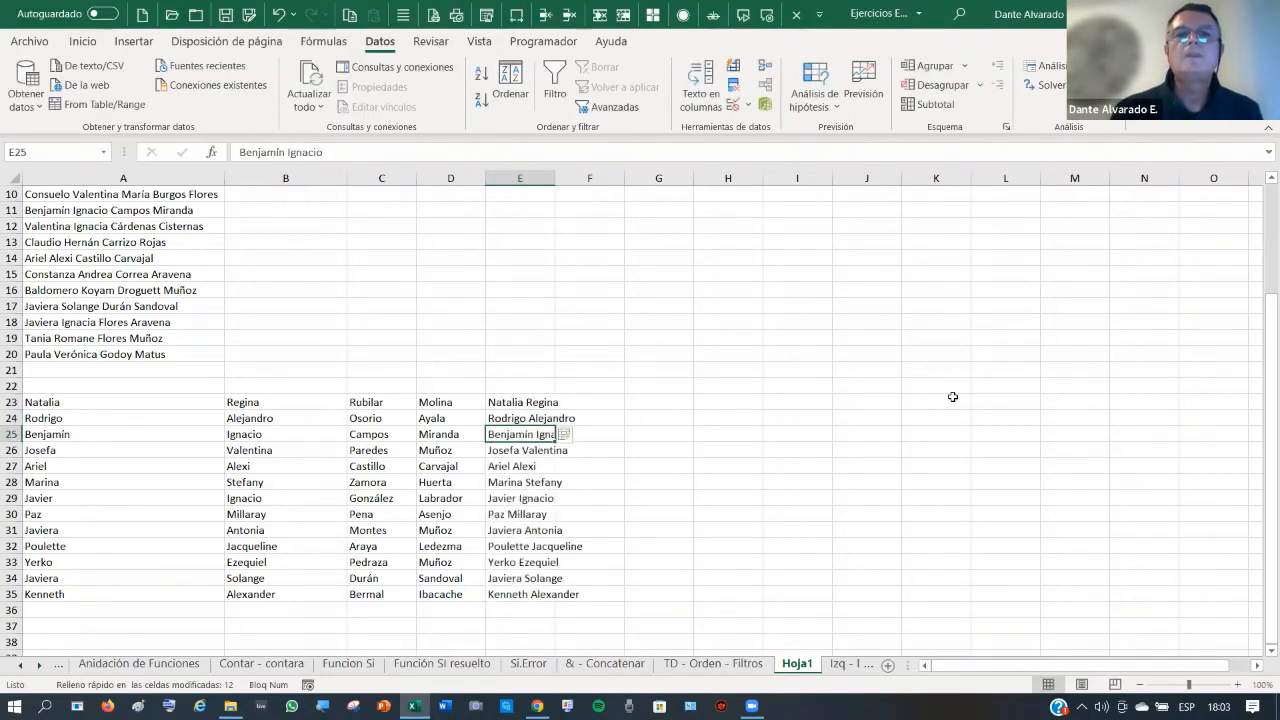
double_click(555, 178)
- Flash Fill both surnames into F23:F35 from a typed example, then autofit column F
click(631, 404)
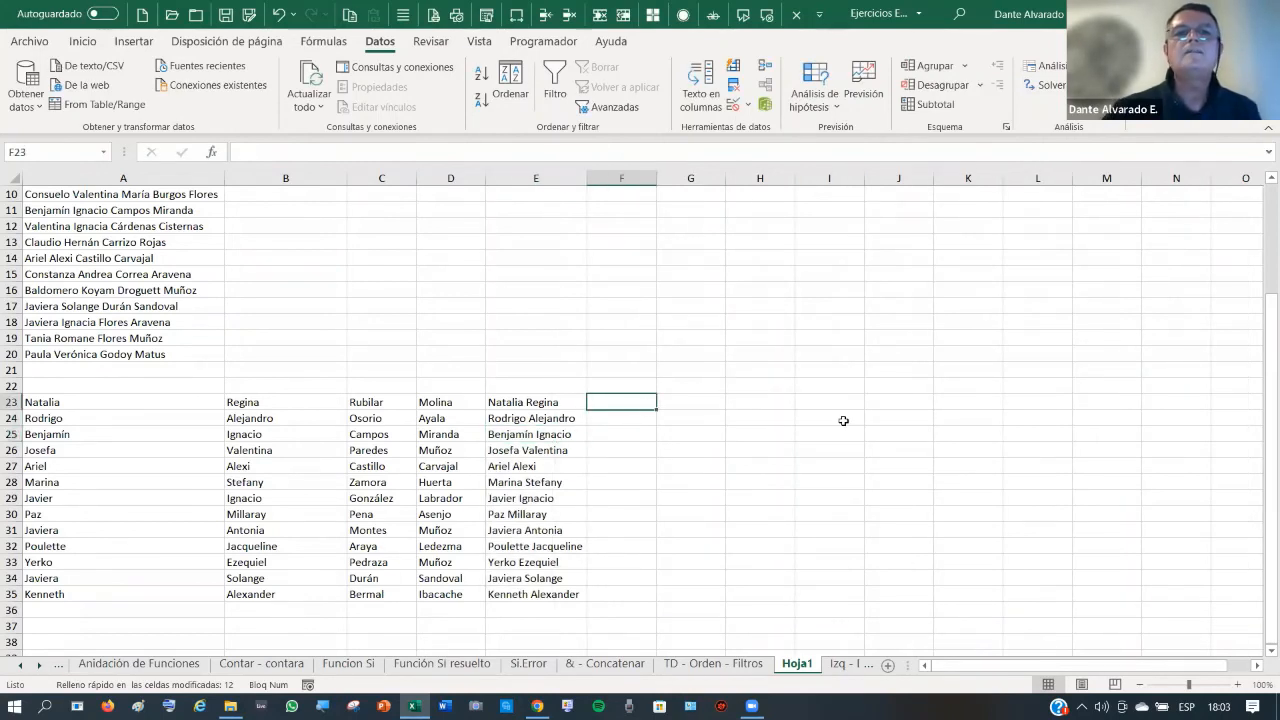
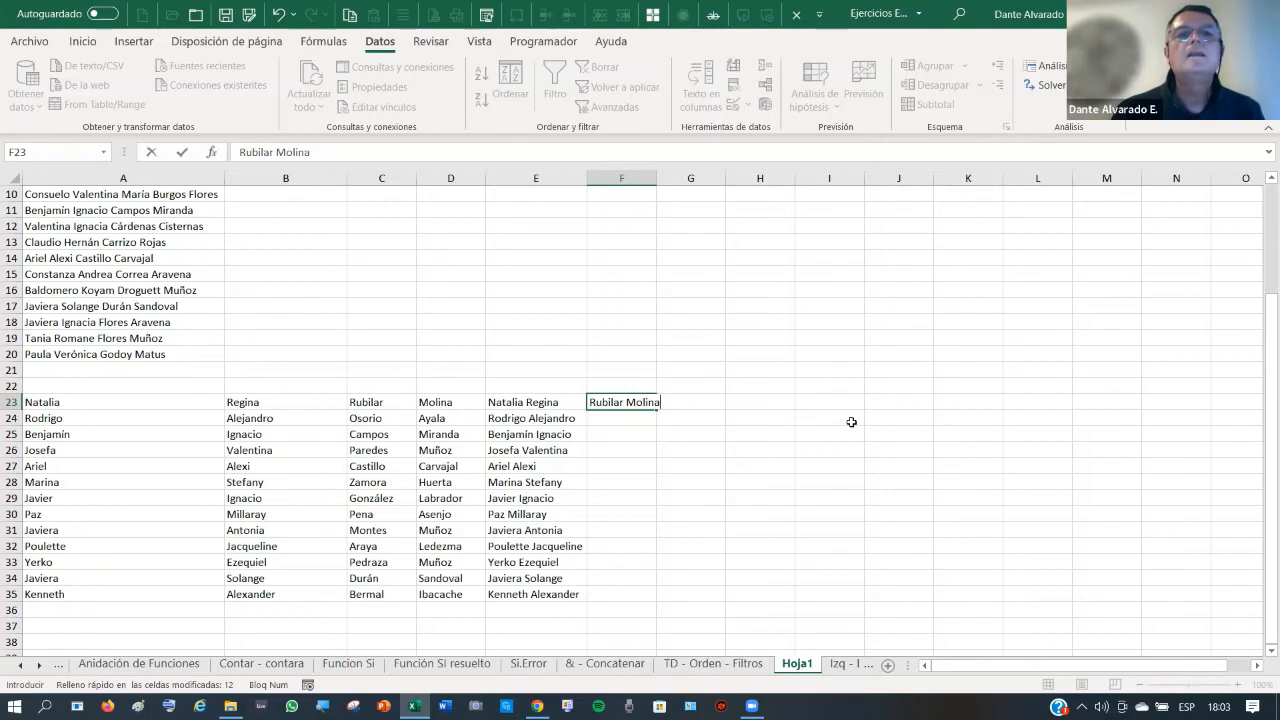
key(Return)
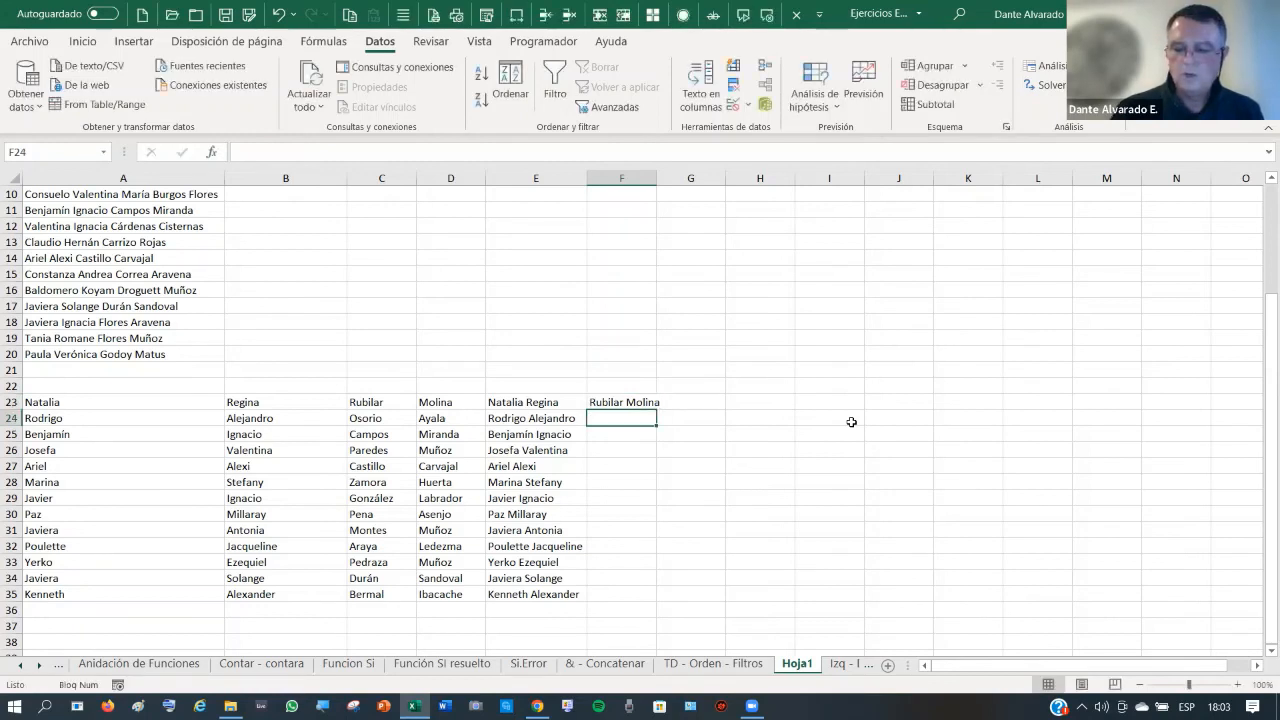
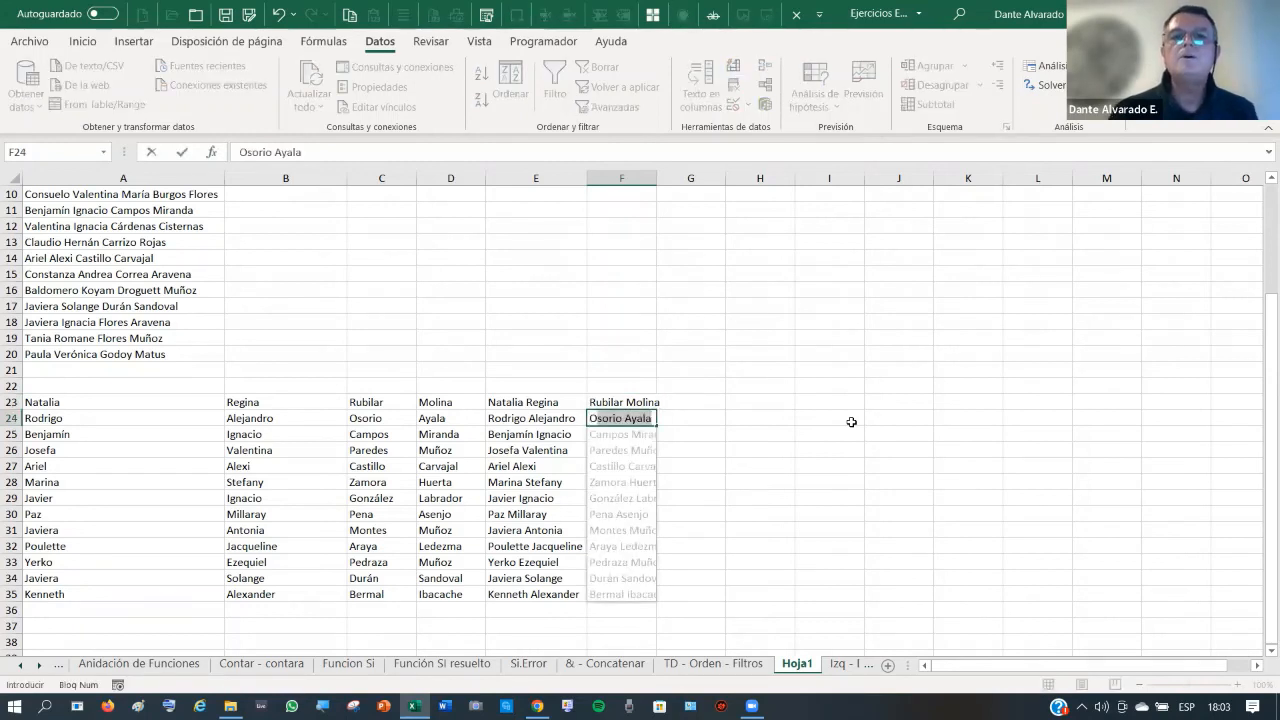
key(Return)
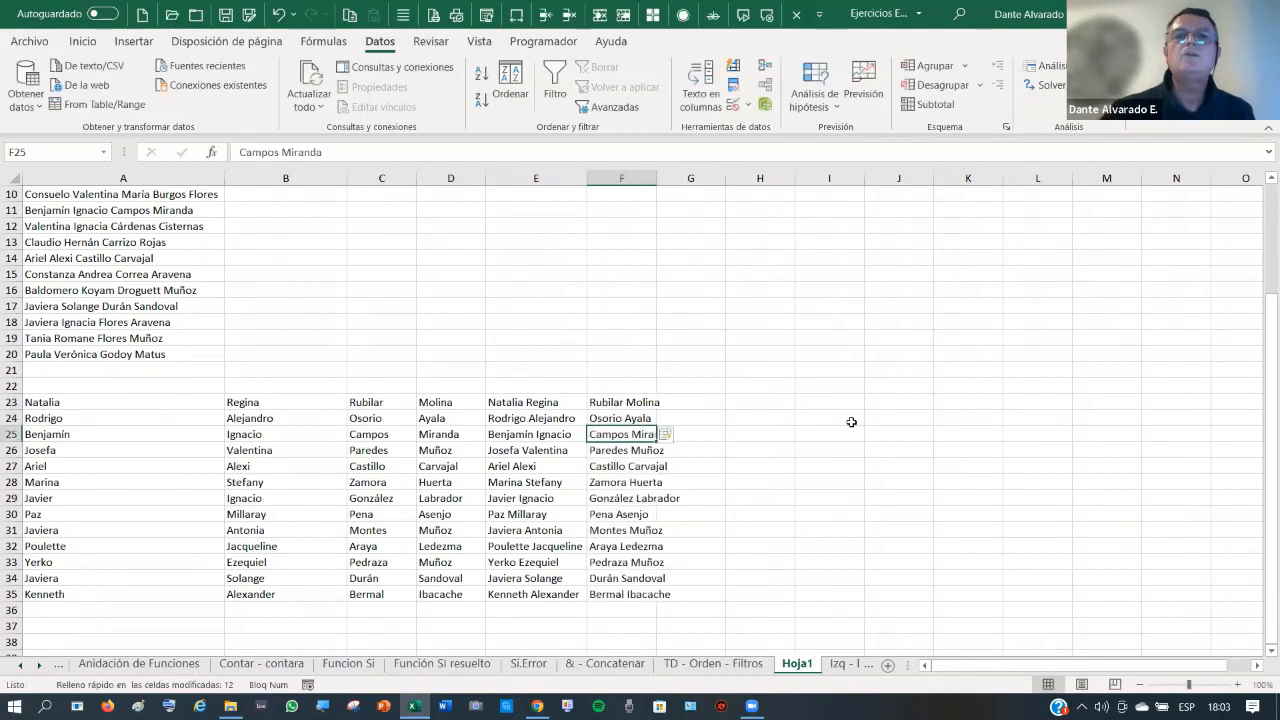
double_click(656, 178)
click(712, 404)
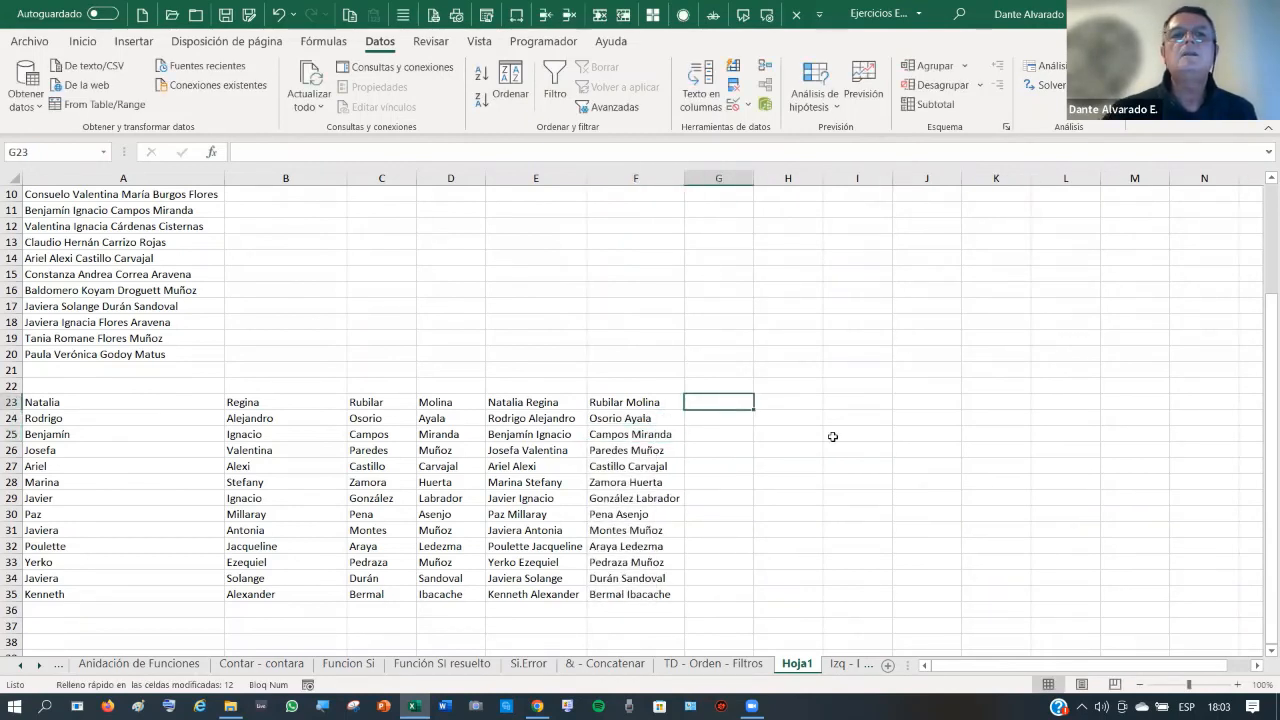